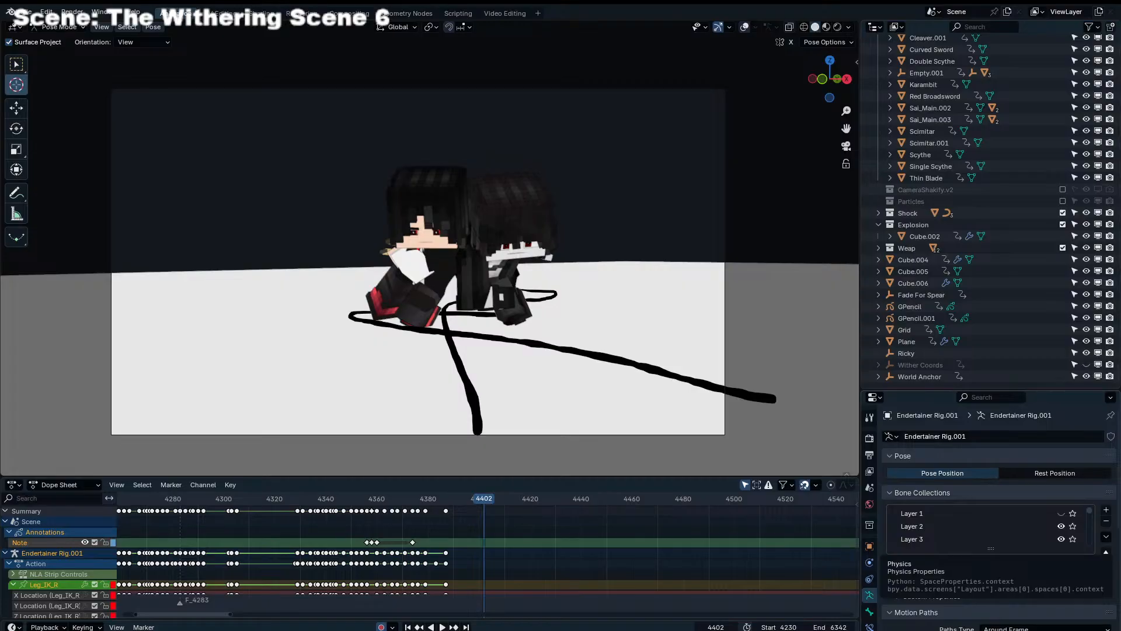
left_click(580, 555)
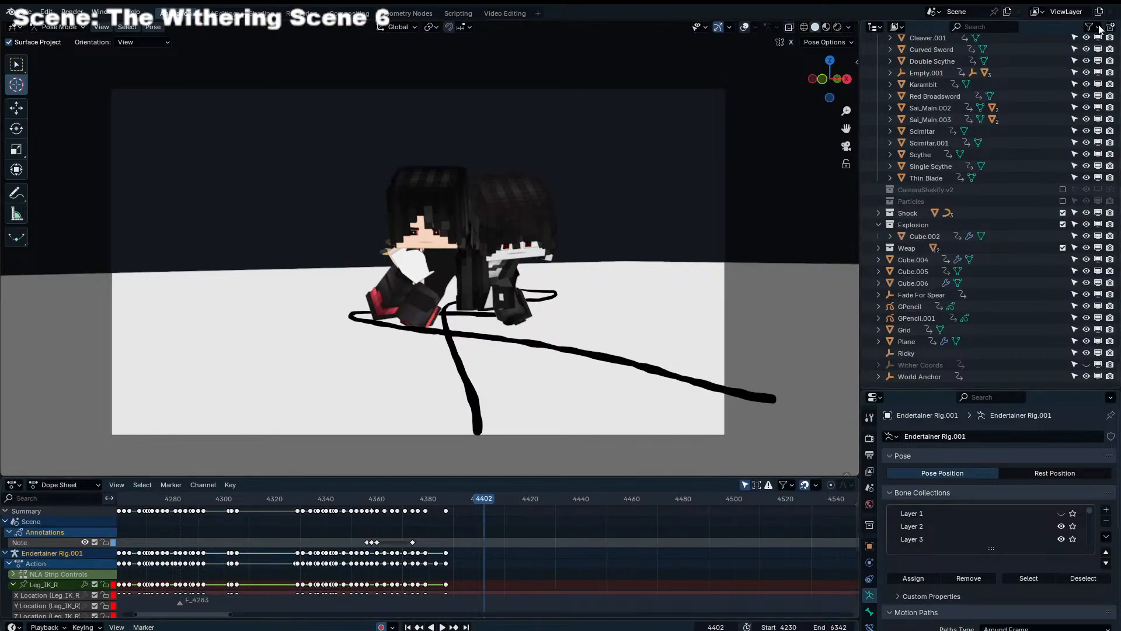
left_click(573, 540)
left_click(524, 532)
Scrub back through the fight and play the animation from near the first keyframes to review it
left_click_drag(422, 496, 198, 497)
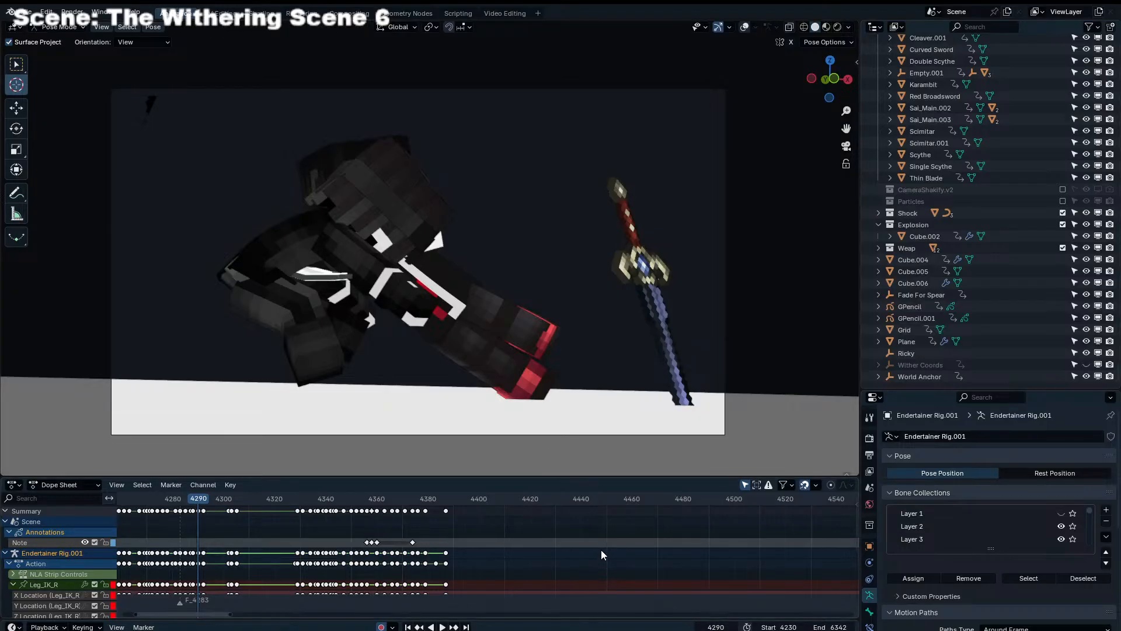
scroll(547, 548, "down", 5)
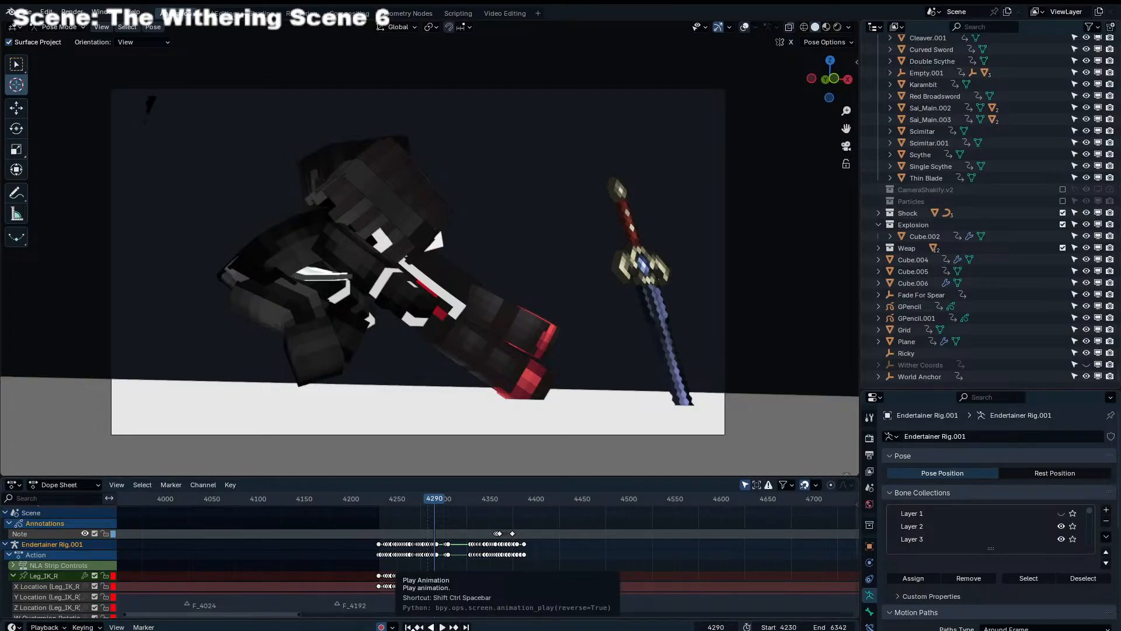
scroll(449, 514, "up", 4)
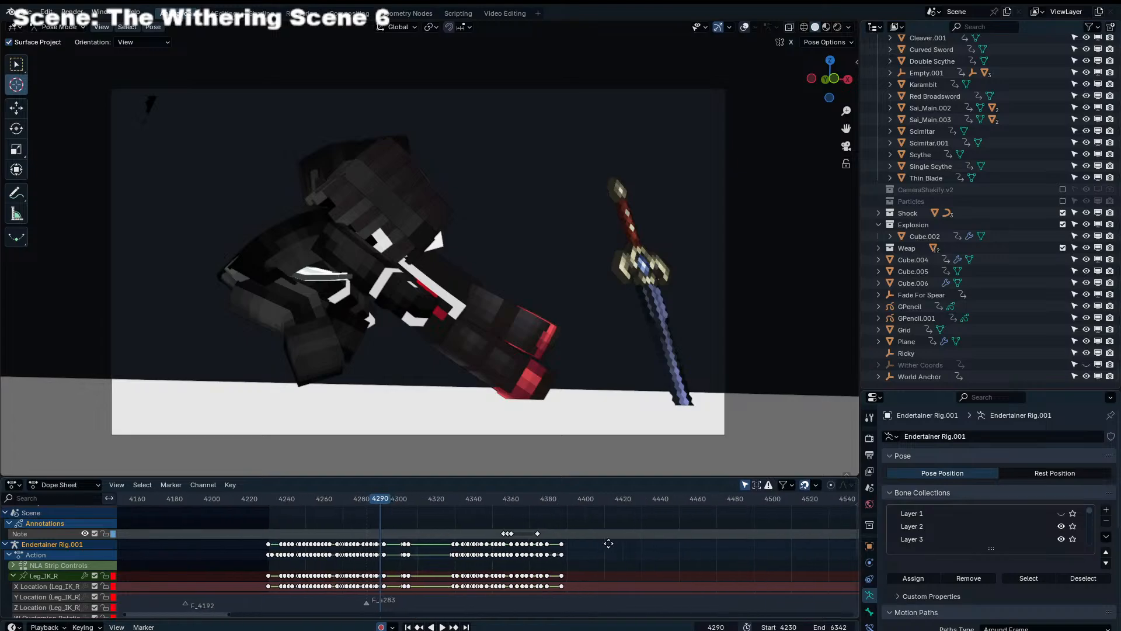
left_click(289, 503)
key("space")
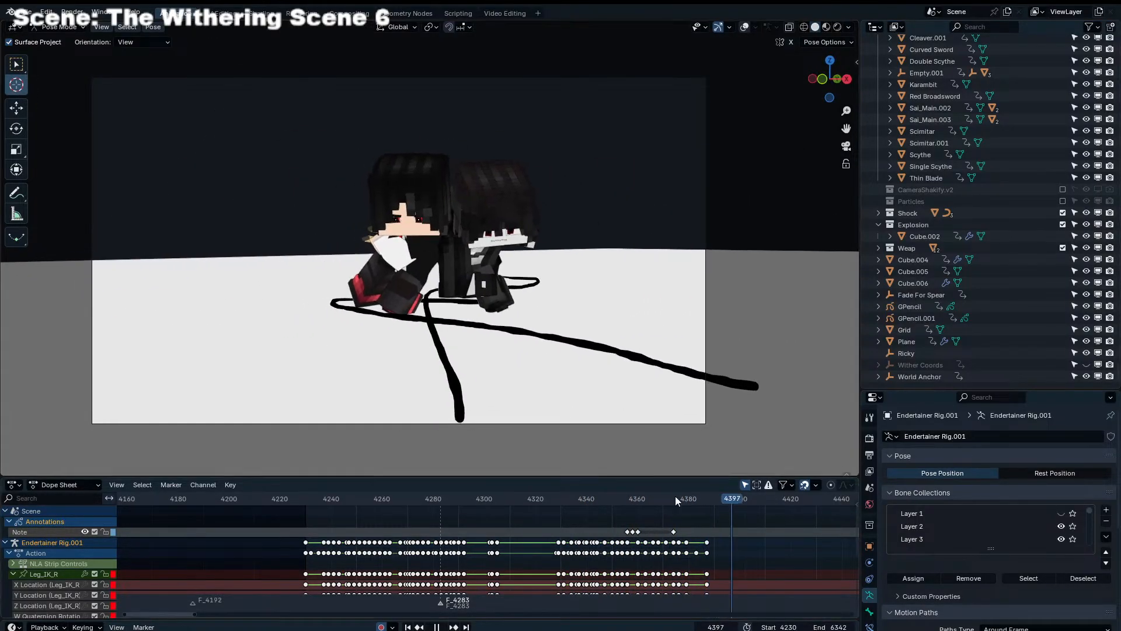
key("space")
Scrub through the final keyframes and set the current frame to 4389
scroll(619, 514, "up", 3)
middle_click_drag(620, 513, 465, 492)
scroll(555, 500, "up", 6)
left_click_drag(558, 501, 592, 505)
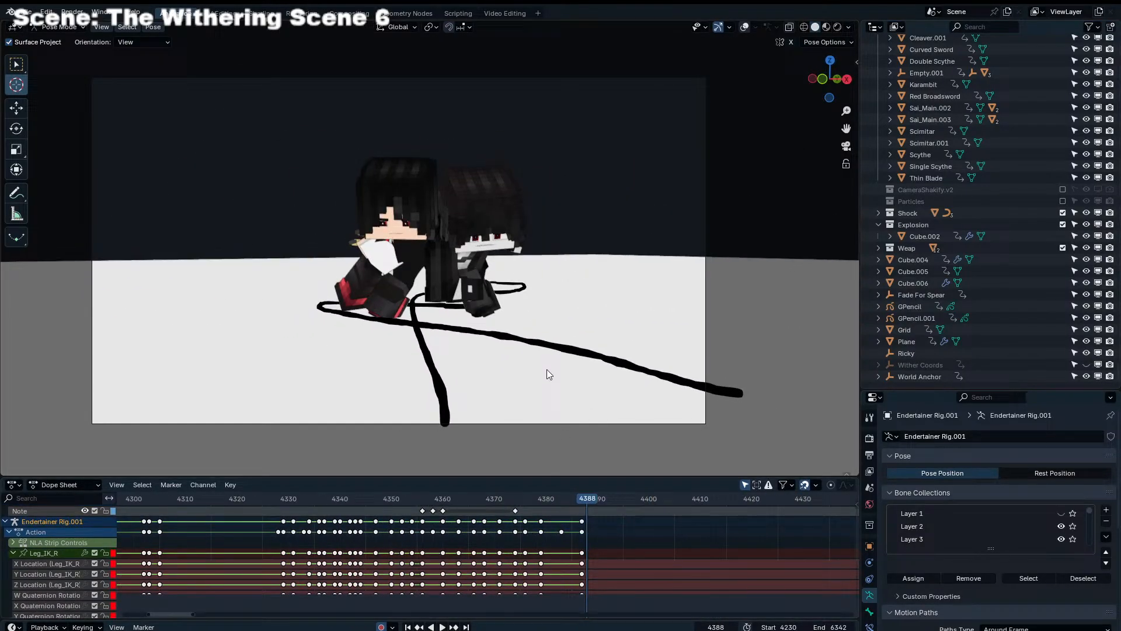
Turn on the viewport overlays to reveal the rig controls and make Select Box the active tool
left_click(745, 27)
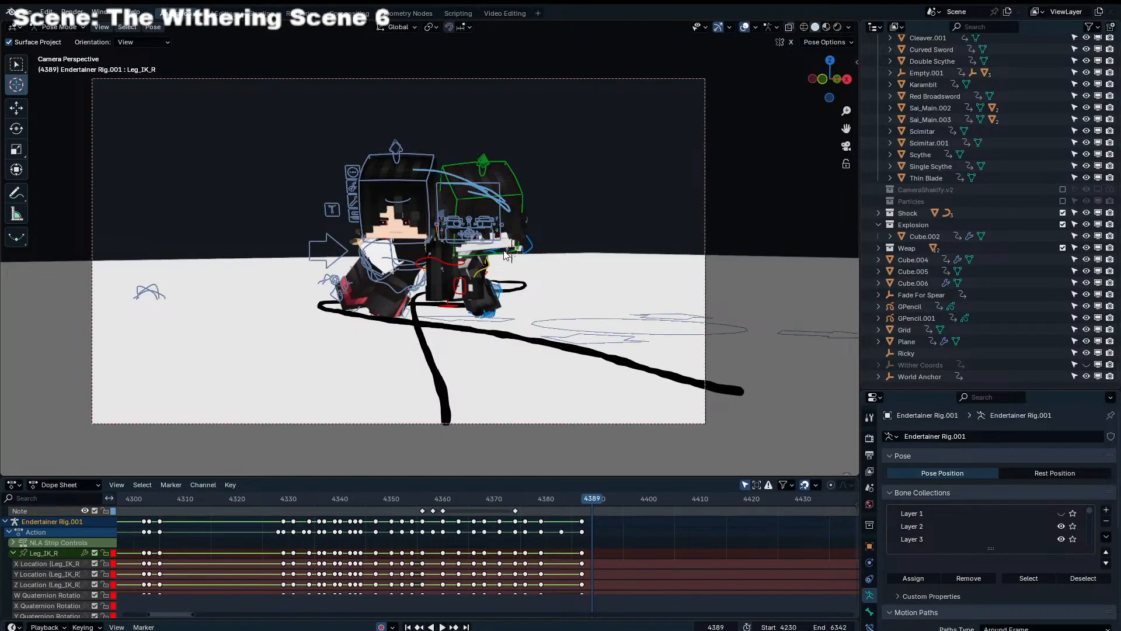
left_click(17, 63)
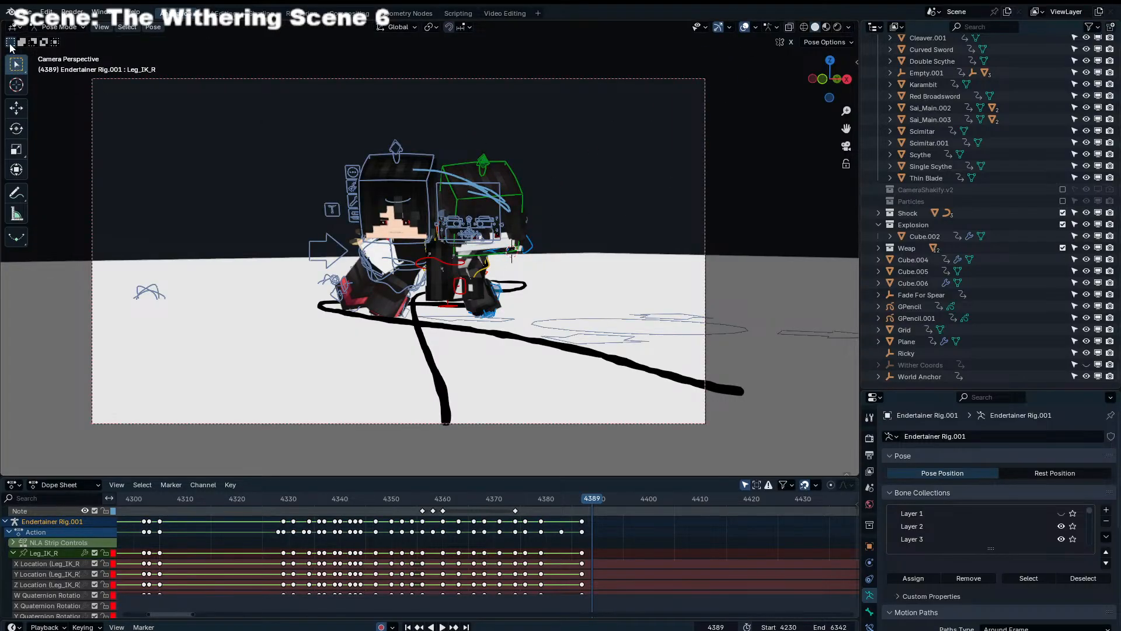
left_click(14, 86)
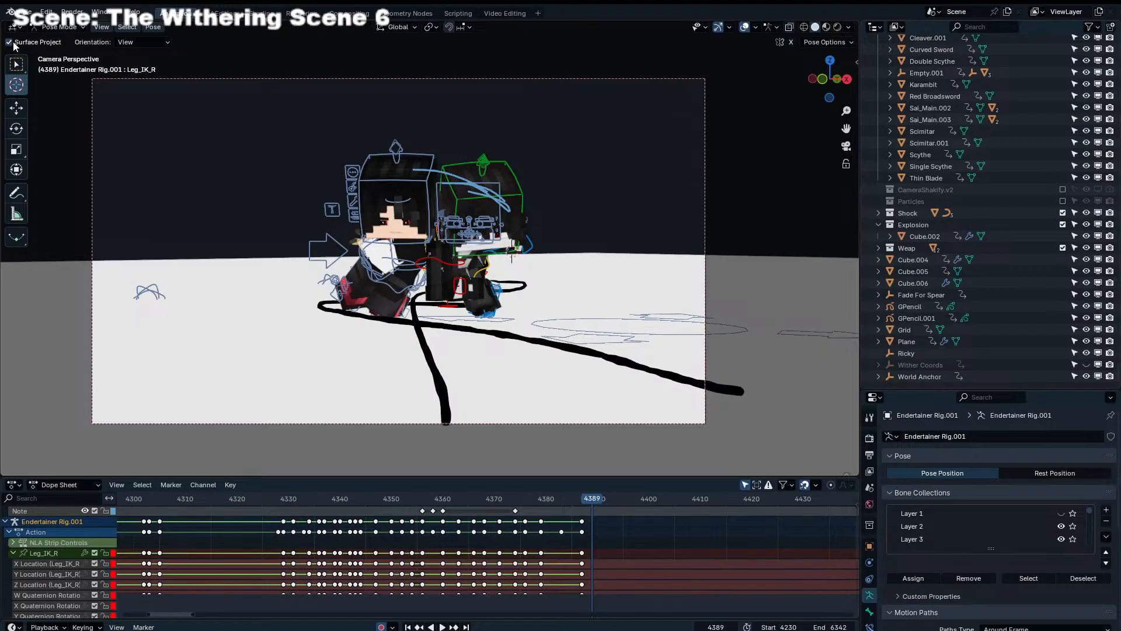
left_click(16, 63)
left_click(19, 82)
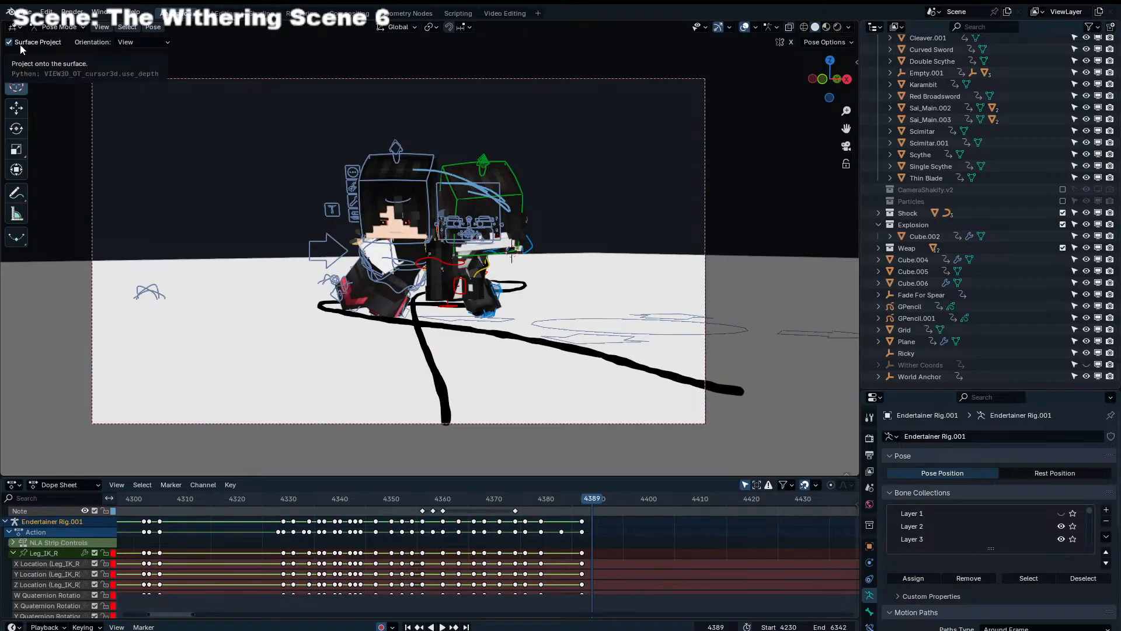
left_click(16, 63)
Select the left shoulder control of Endertainer Rig.001, frame it and look at the character from the side
left_click(503, 253)
left_click(503, 253)
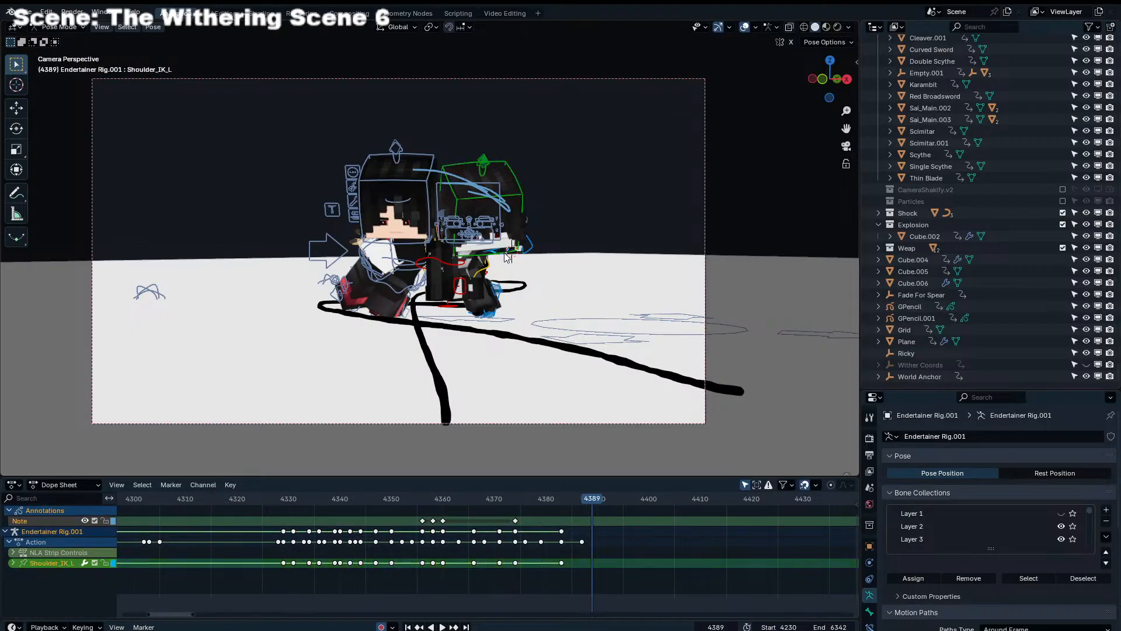
key("KP_Decimal")
scroll(467, 245, "down", 8)
middle_click_drag(439, 244, 281, 219)
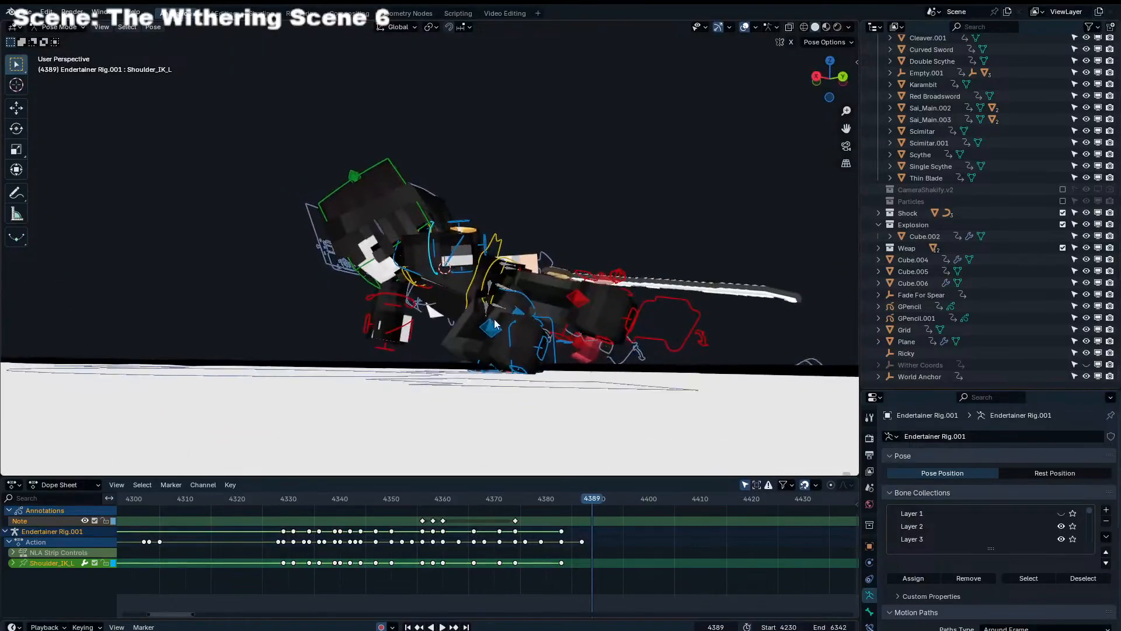
left_click(473, 301)
middle_click_drag(472, 301, 487, 349)
key("Left")
key("Left")
key("Right")
key("Right")
key("g")
right_click(443, 341)
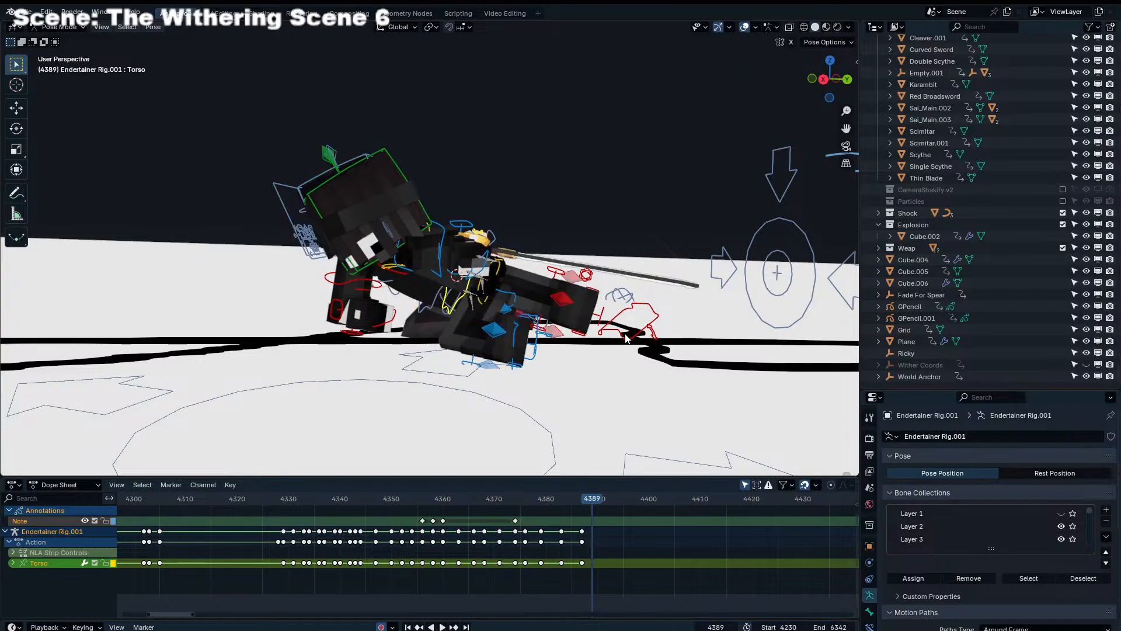
Move the right leg IK control of Endertainer Rig.001 toward the body at frame 4389 and rotate it
left_click(624, 336, "shift")
key("g")
left_click(538, 341)
key("r")
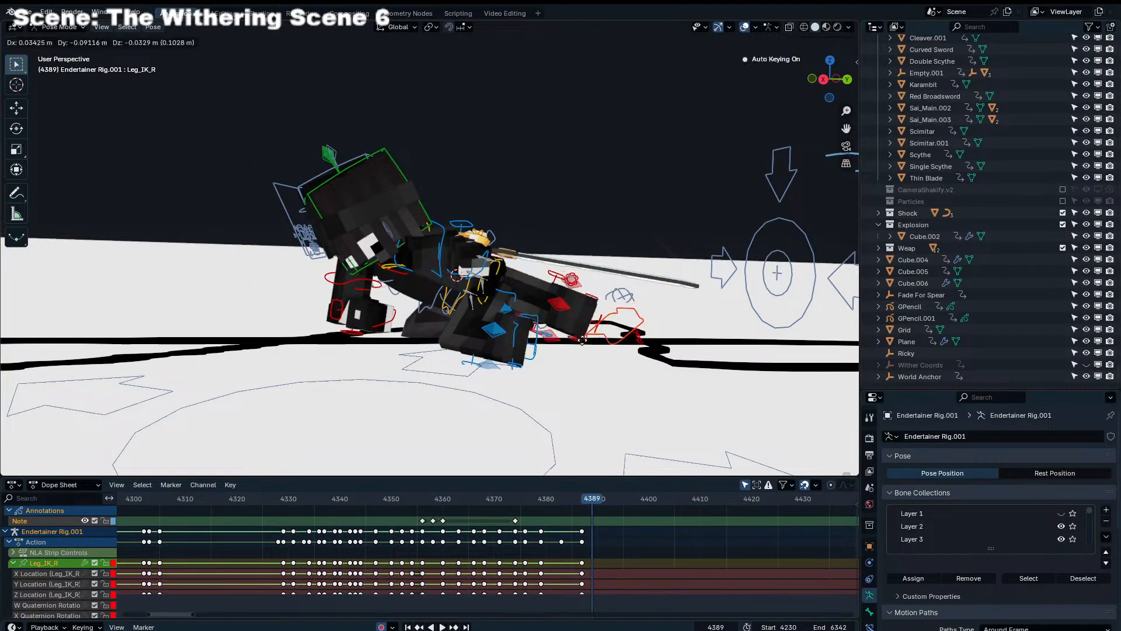
left_click(529, 266)
Adjust the sideways placement of Endertainer Rig.001's right leg from the front and rotate its IK control
middle_click_drag(535, 266, 662, 255)
key("g")
left_click(608, 269)
key("g")
left_click(636, 272)
key("r")
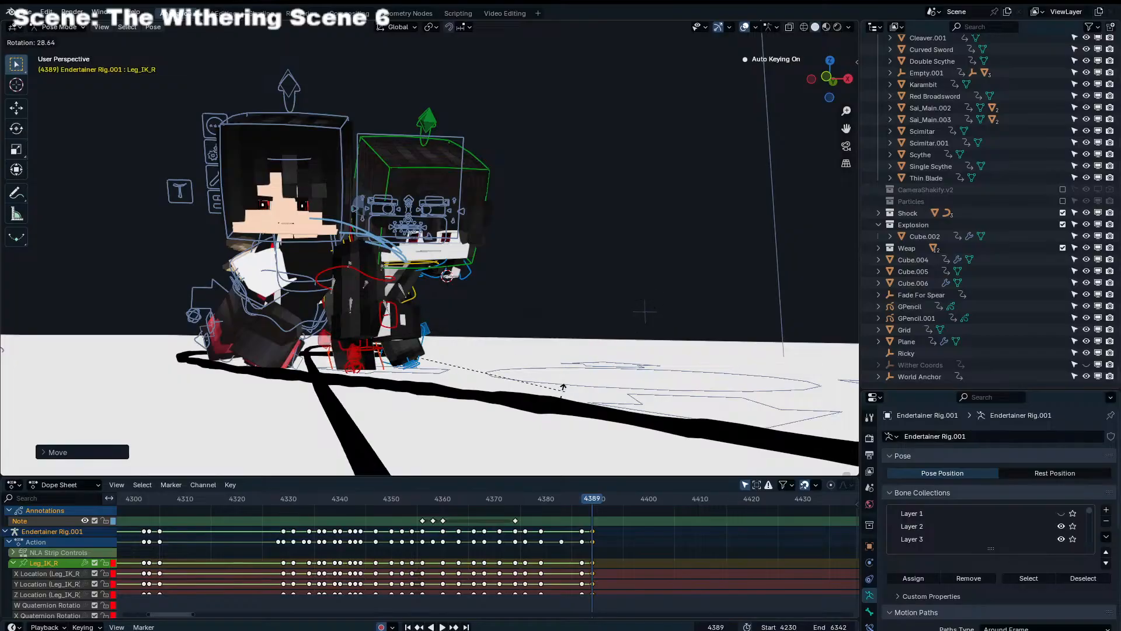
left_click(563, 388)
Fine-tune the position and rotation of Endertainer Rig.001's right leg IK control so the foot tucks under the body
key("g")
left_click(557, 394)
key("r")
middle_click_drag(556, 398, 452, 345)
left_click(520, 416)
key("g")
left_click(504, 418)
Move the Torso control of Endertainer Rig.001 forward in the crawl direction and rotate it
left_click(457, 313)
key("g")
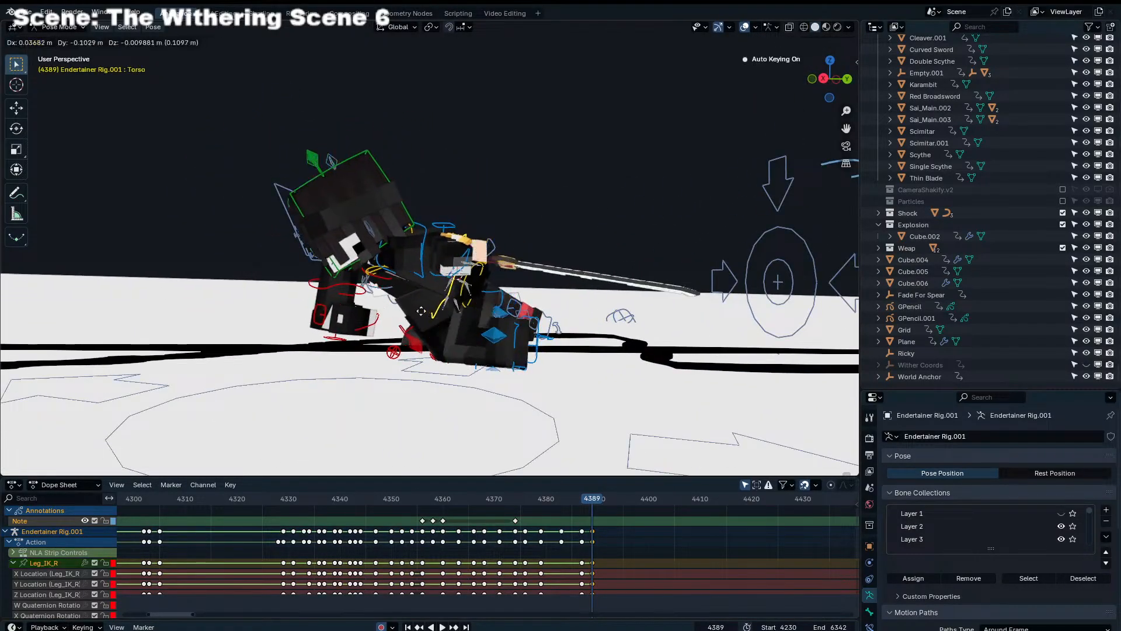
left_click(352, 316)
key("r")
left_click(495, 303)
key("g")
left_click(471, 300)
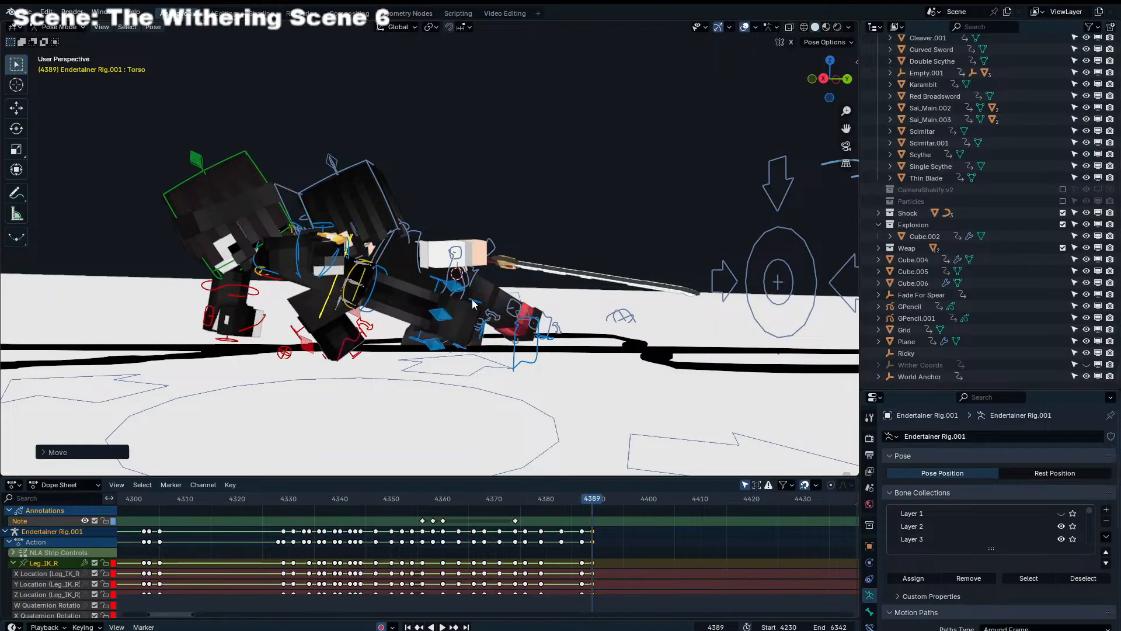
Place the right foot of Endertainer Rig.001 behind its bent knee by moving and rotating Leg_IK_R in the side view
left_click(360, 343)
left_click(361, 345)
key("g")
left_click(402, 352)
key("r")
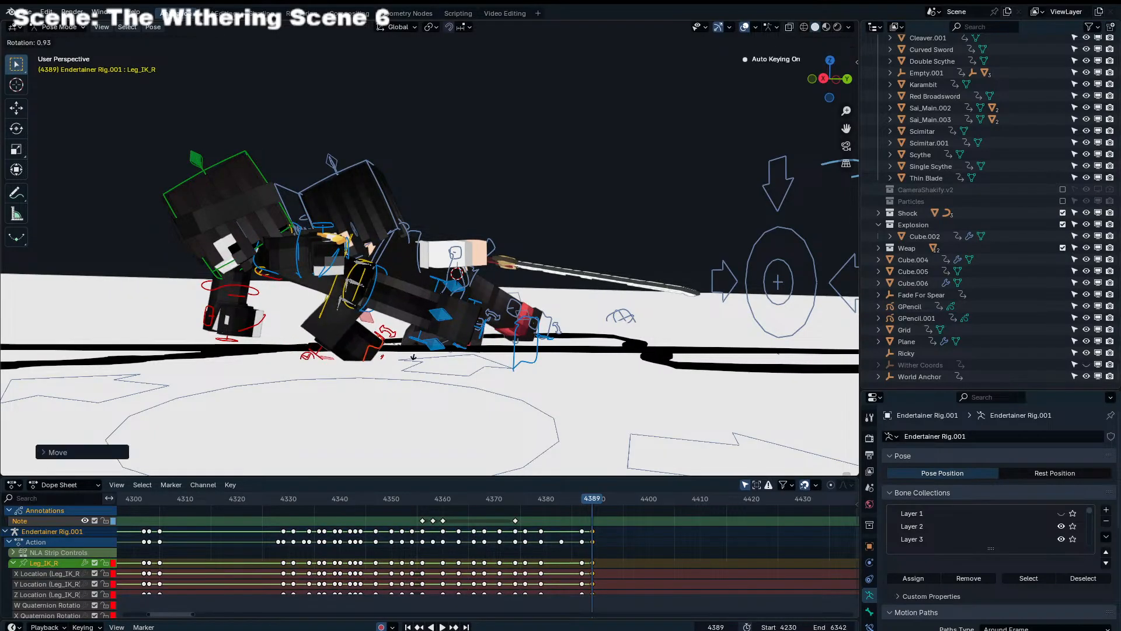
left_click(414, 354)
key("g")
left_click(424, 348)
key("r")
left_click(429, 338)
key("g")
left_click(425, 341)
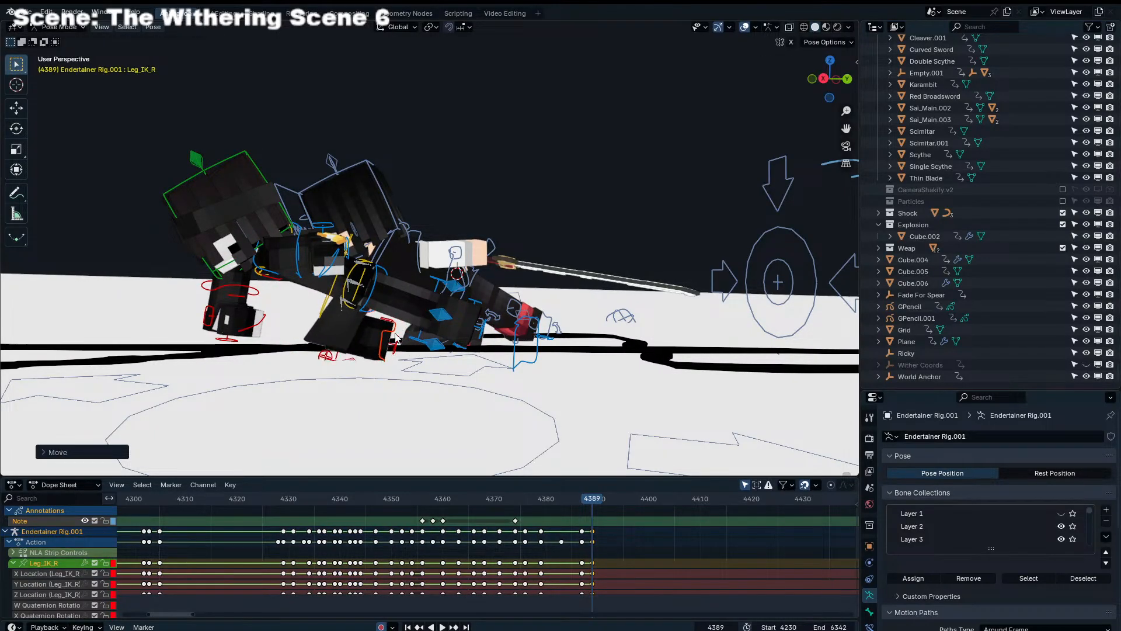
Shift Endertainer Rig.001's pose slightly, and rotate its right shoulder control freely in the camera view
middle_click_drag(387, 339, 492, 259)
left_click(447, 305)
key("g")
left_click(409, 300)
key("KP_0")
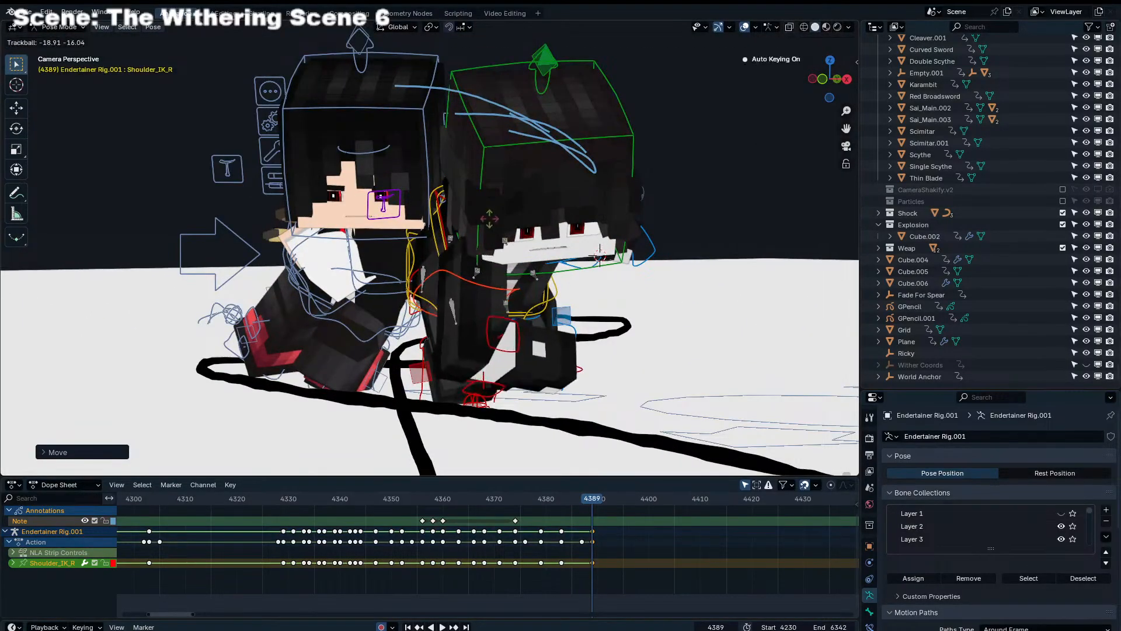
left_click(485, 199)
key("r")
key("r")
left_click(484, 190)
Rotate the Head control of Endertainer Rig.001 so the face looks up toward the camera
key("r")
left_click(489, 202)
key("r")
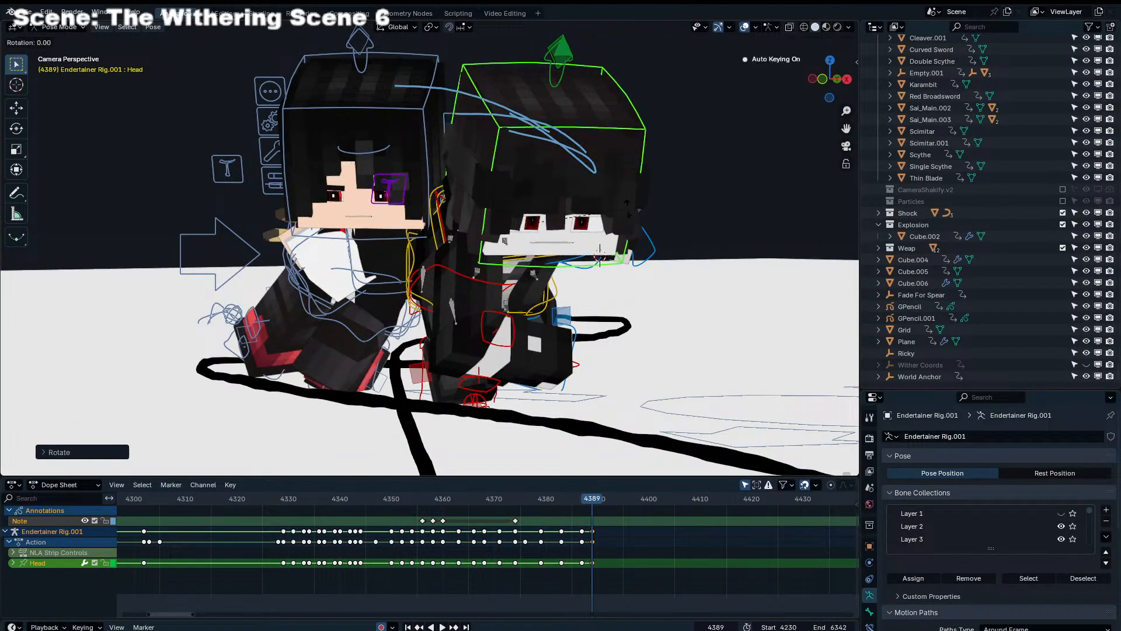
key("r")
left_click(499, 219)
key("r")
left_click(510, 231)
Leave the first rig's pose, enter Pose Mode on Endertainer Rig.004 and select one of its controls
key("ctrl+Tab")
left_click(358, 282)
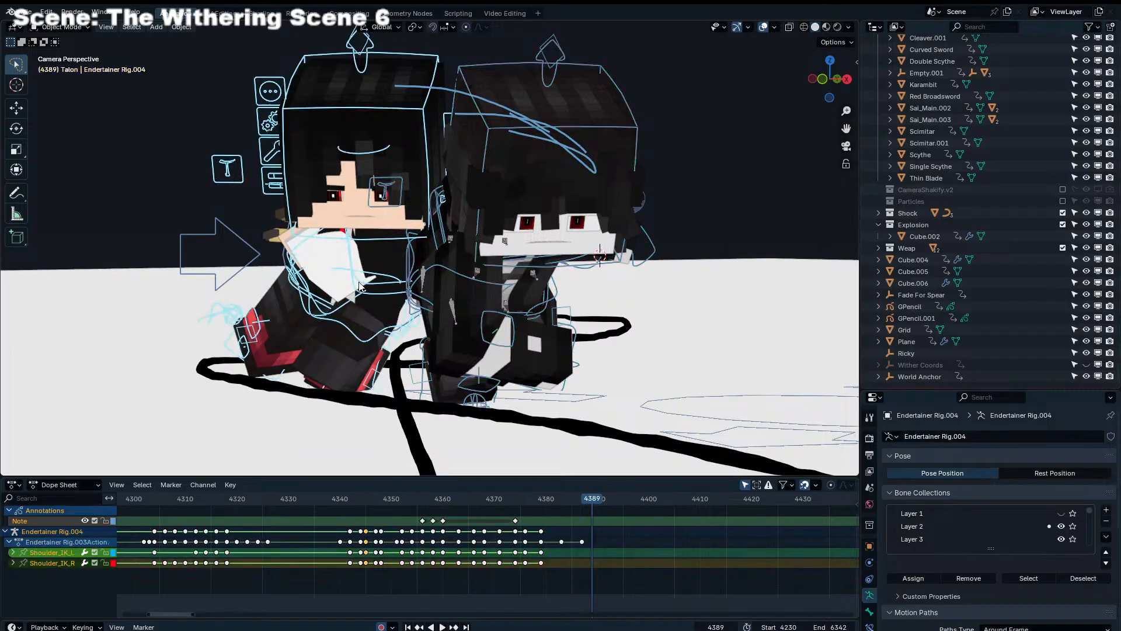
key("ctrl+Tab")
left_click(358, 281)
Move the Torso and left leg IK controls of Endertainer Rig.004 forward from a side view at frame 4389
middle_click_drag(371, 328, 467, 299)
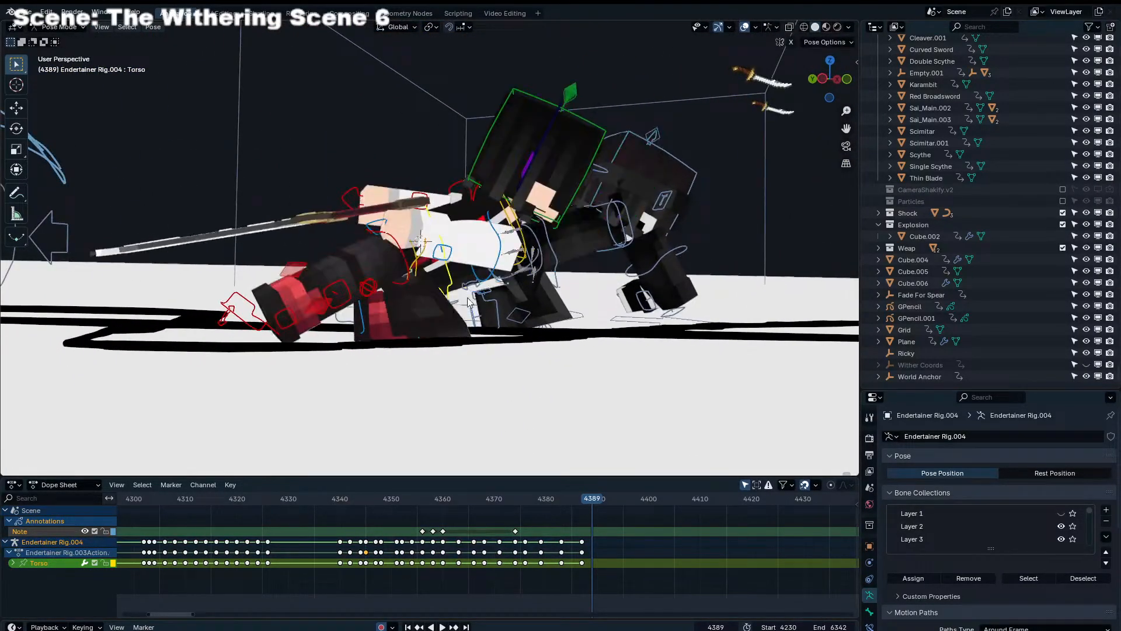
left_click(362, 328)
key("g")
left_click(536, 321)
middle_click_drag(536, 321, 514, 327)
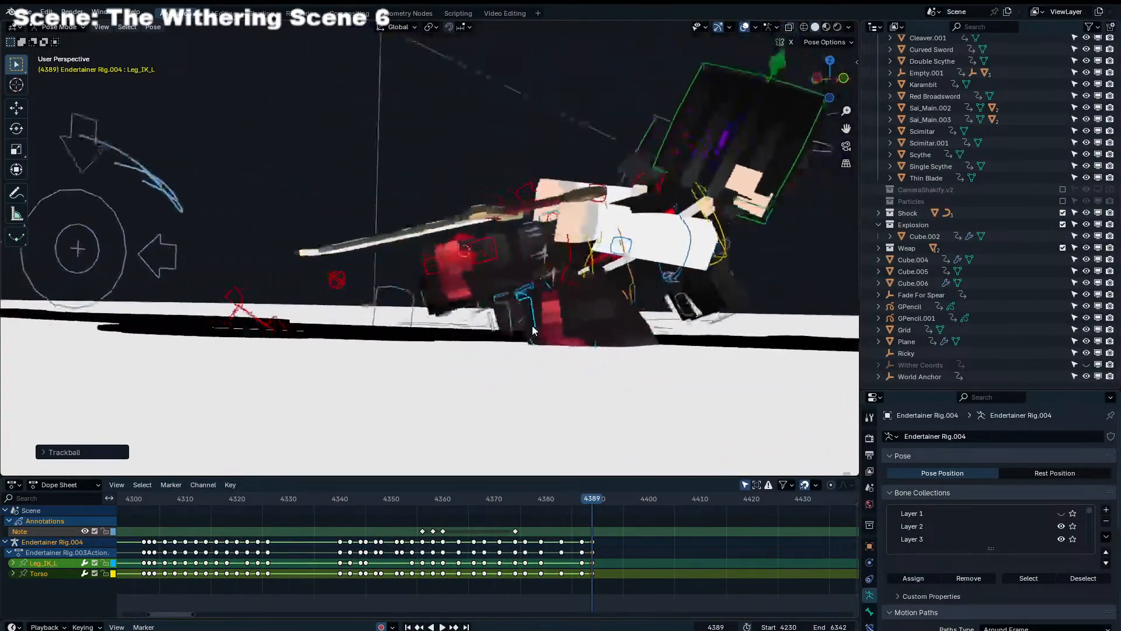
Move Endertainer Rig.004's left leg IK control forward under the chest and rotate the foot
left_click(537, 327)
key("g")
left_click(607, 336)
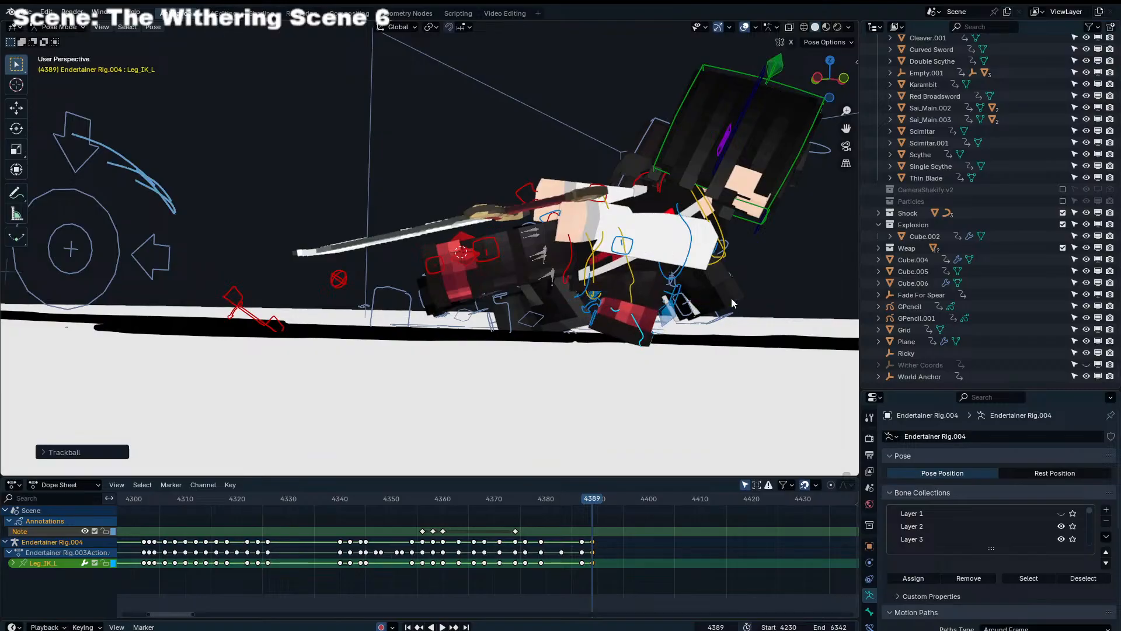
key("r")
left_click(650, 330)
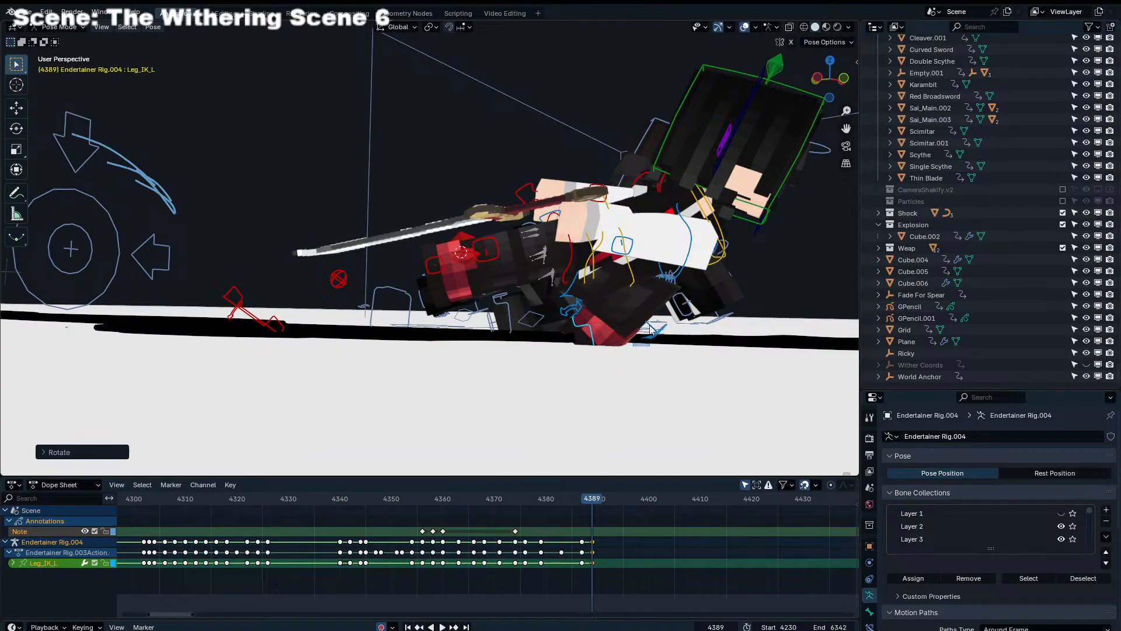
Bring Endertainer Rig.004's trailing right leg IK control closer to the body and rotate it freely
left_click(278, 325)
key("g")
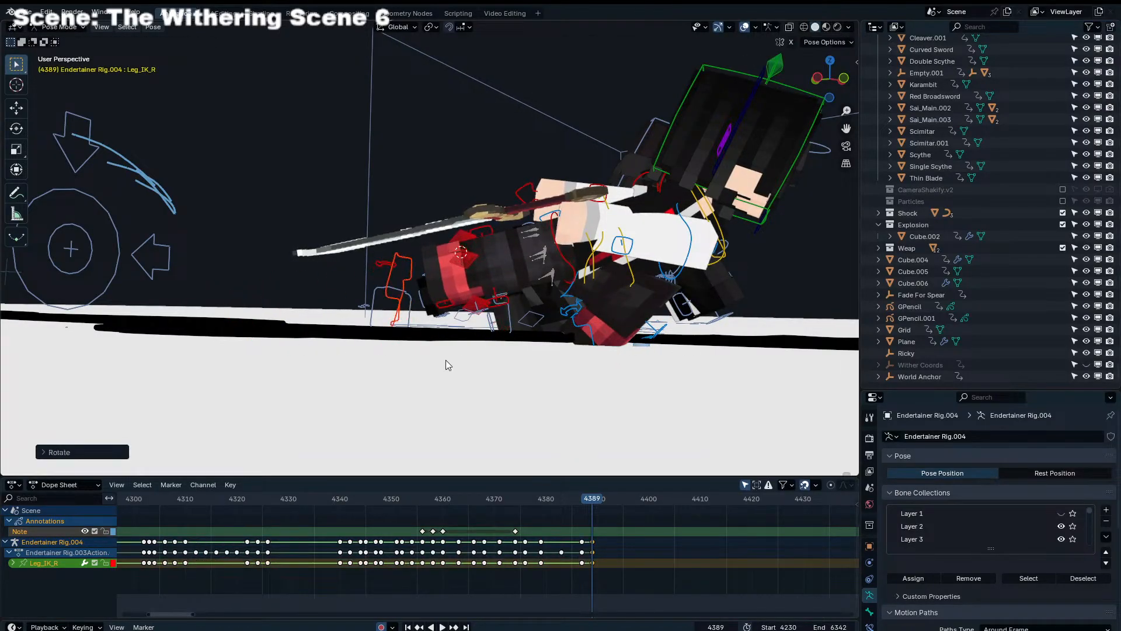
left_click(488, 338)
key("r")
Rotate the head of Endertainer Rig.004 freely from a front view
key("r")
left_click(480, 335)
middle_click_drag(482, 334, 376, 327)
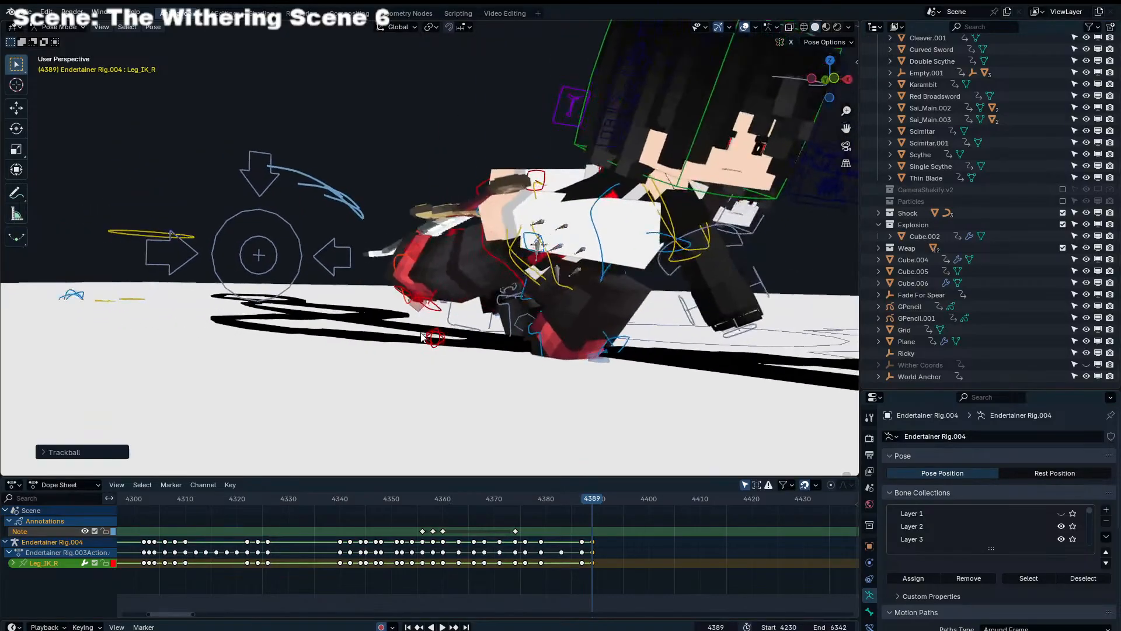
scroll(484, 271, "down", 2)
middle_click_drag(485, 272, 435, 166)
left_click(443, 161)
Rotate the Chest control of Endertainer Rig.004 to twist the upper body
key("r")
key("r")
left_click(451, 176)
left_click(425, 243)
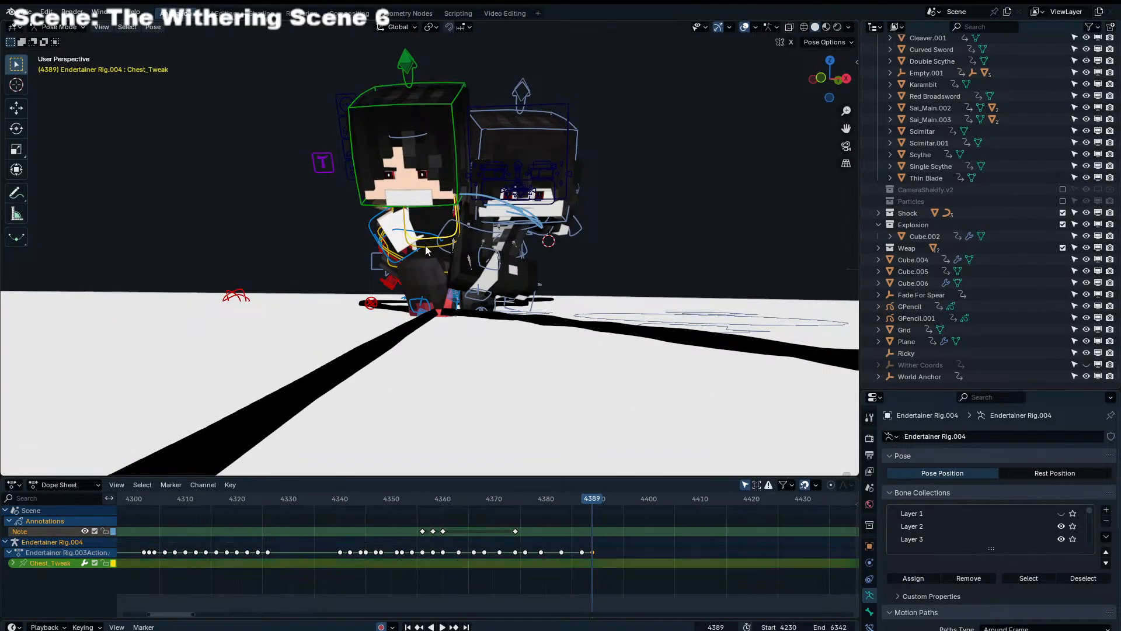
key("r")
Rotate the left shoulder control (Shoulder_IK_L) of Endertainer Rig.004 freely
key("r")
left_click(487, 225)
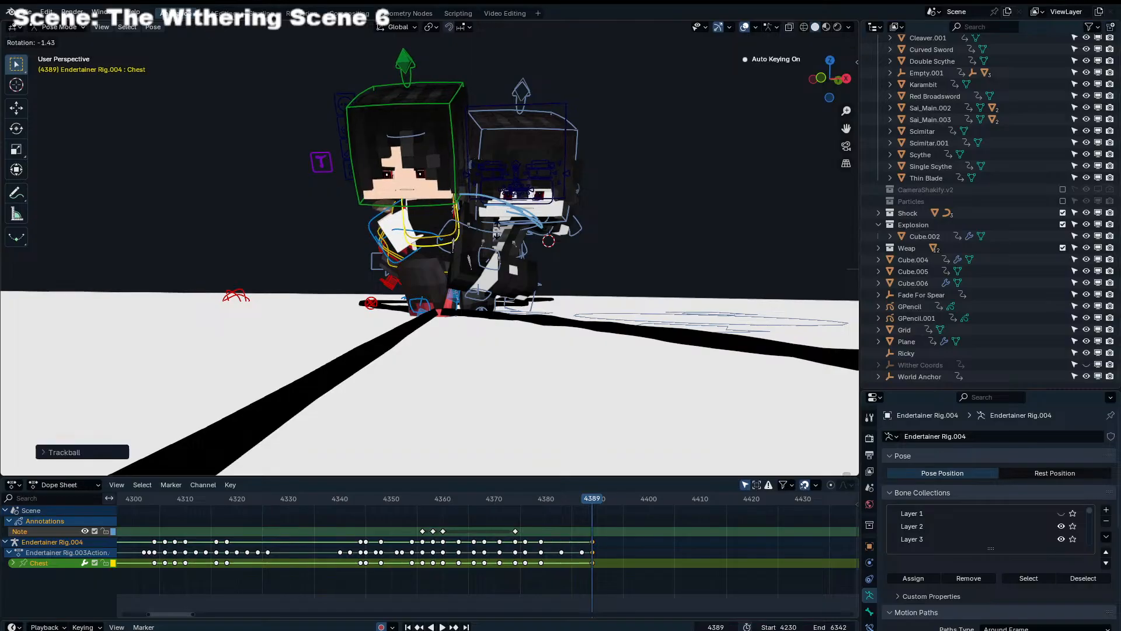
left_click(400, 260)
key("g")
left_click(409, 252)
Rotate the right shoulder control of Endertainer Rig.004 from the side and save the file
key("r")
key("r")
left_click(441, 234)
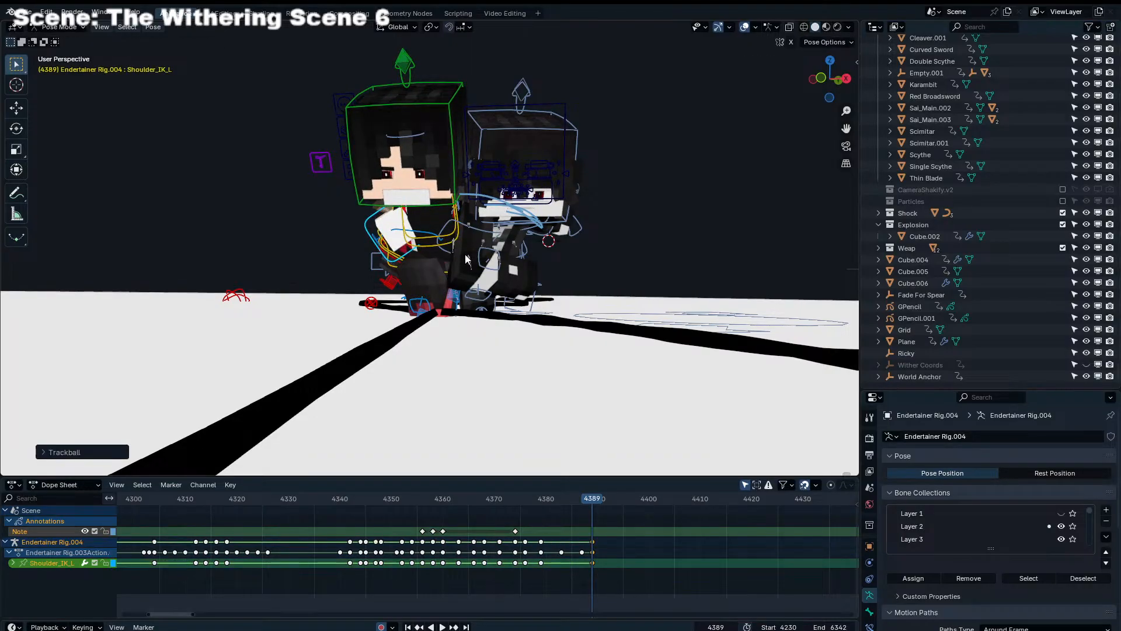
middle_click_drag(441, 231, 546, 219)
left_click(573, 202)
key("r")
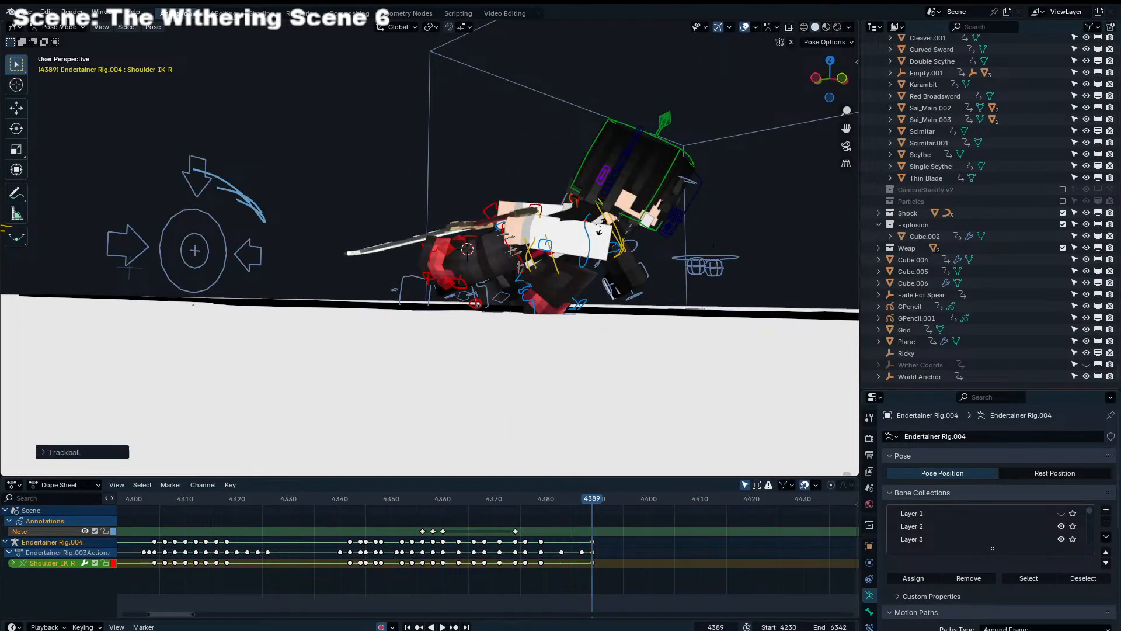
left_click(550, 279)
key("ctrl+s")
Play the animation through the camera from about frame 4370 and return to frame 4389
key("KP_0")
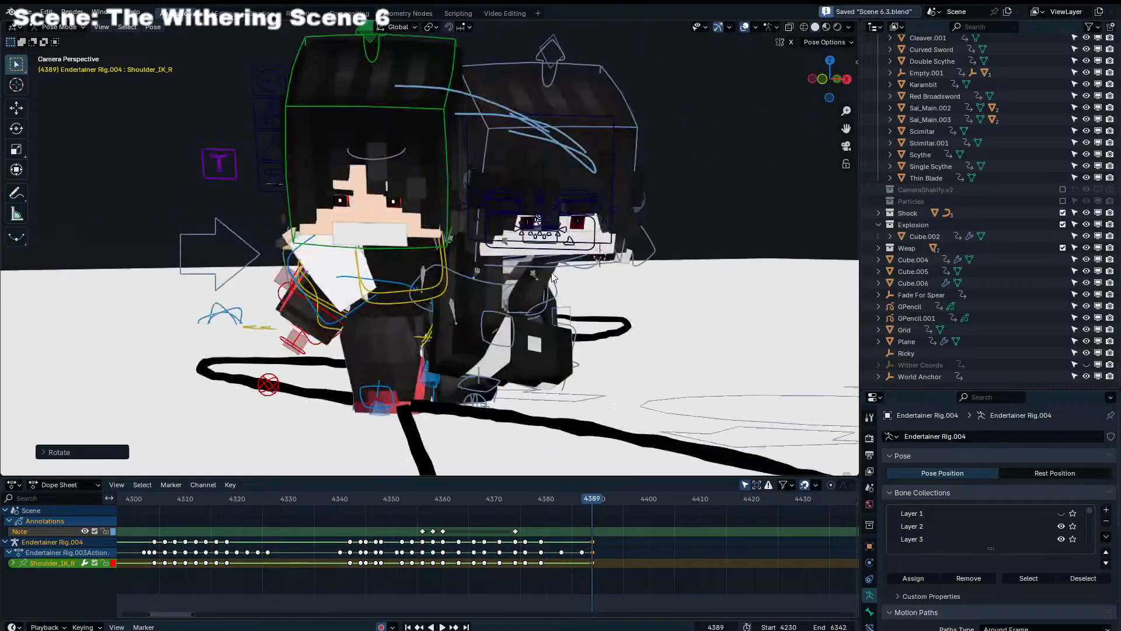
left_click(496, 506)
key("space")
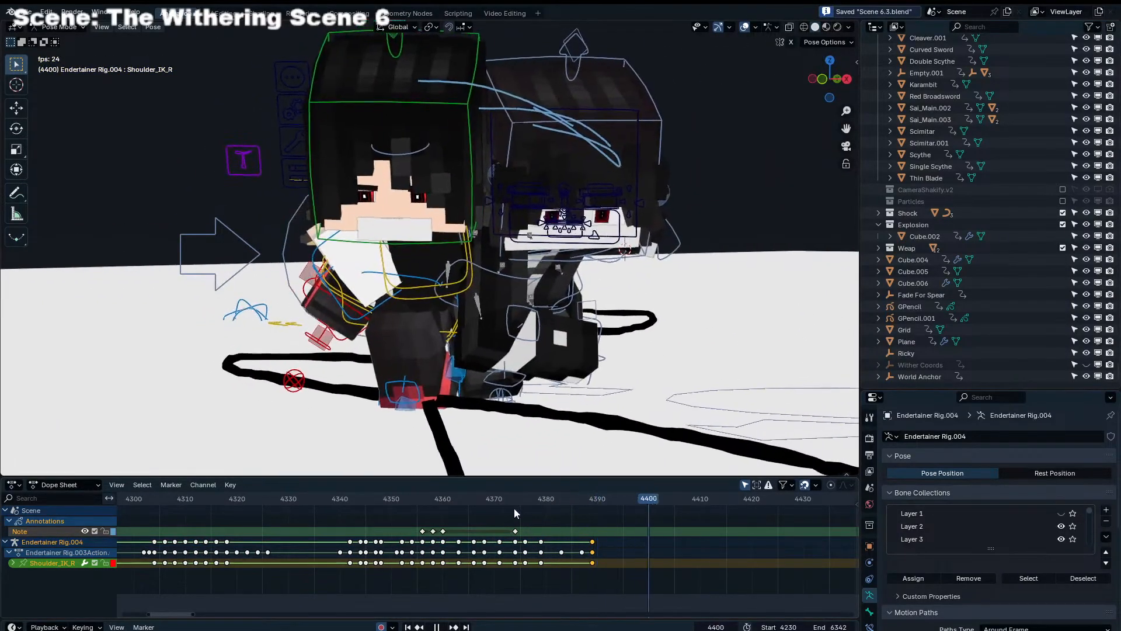
left_click(569, 500)
left_click_drag(572, 499, 592, 496)
Rotate the left leg control (Leg_IK_L) of Endertainer Rig.004 freely and shift it sideways at frame 4389
left_click(431, 413)
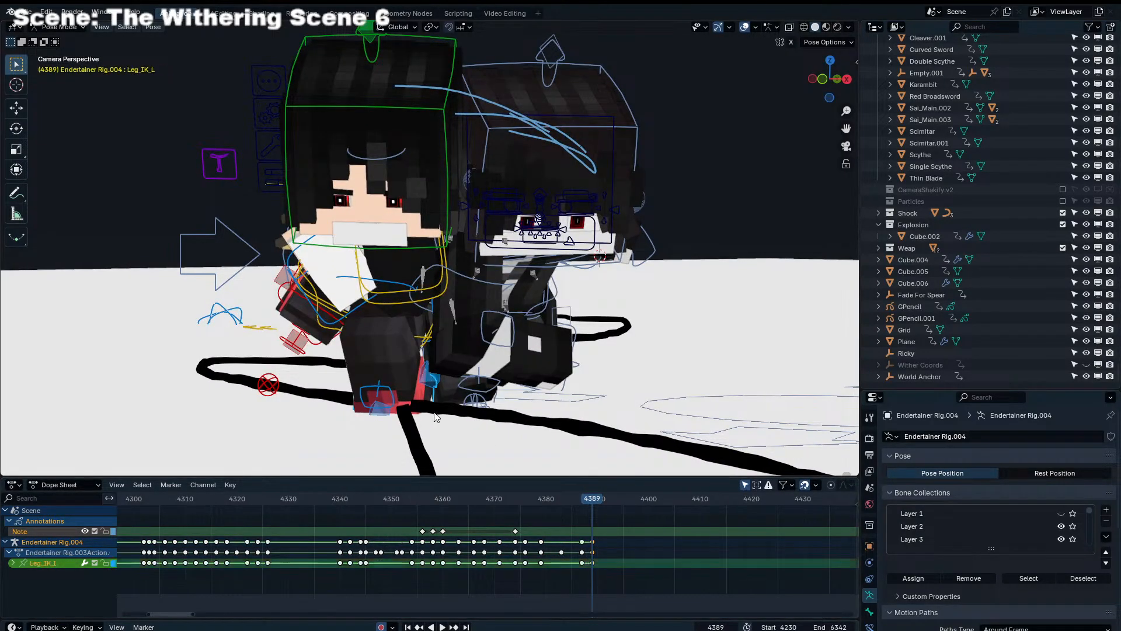
key("r")
key("r")
left_click(457, 408)
key("g")
left_click(442, 412)
key("r")
key("r")
left_click(402, 417)
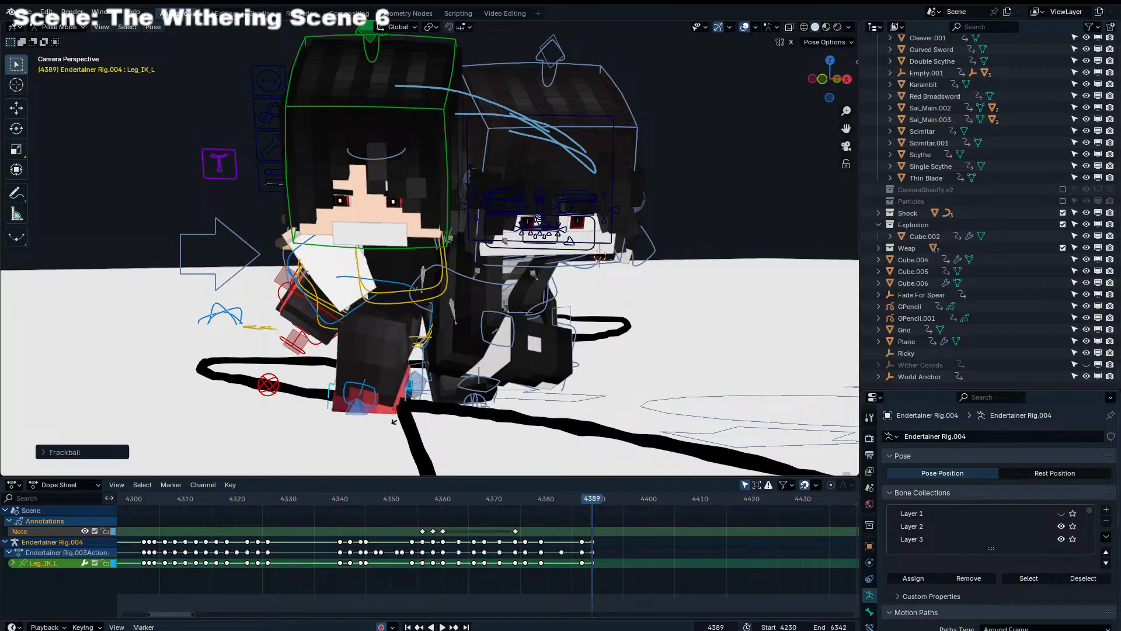
key("r")
key("r")
left_click(401, 342)
Refine the rotation and position of Leg_IK_L in camera view, comparing the foot with the preceding frame
key("KP_Divide")
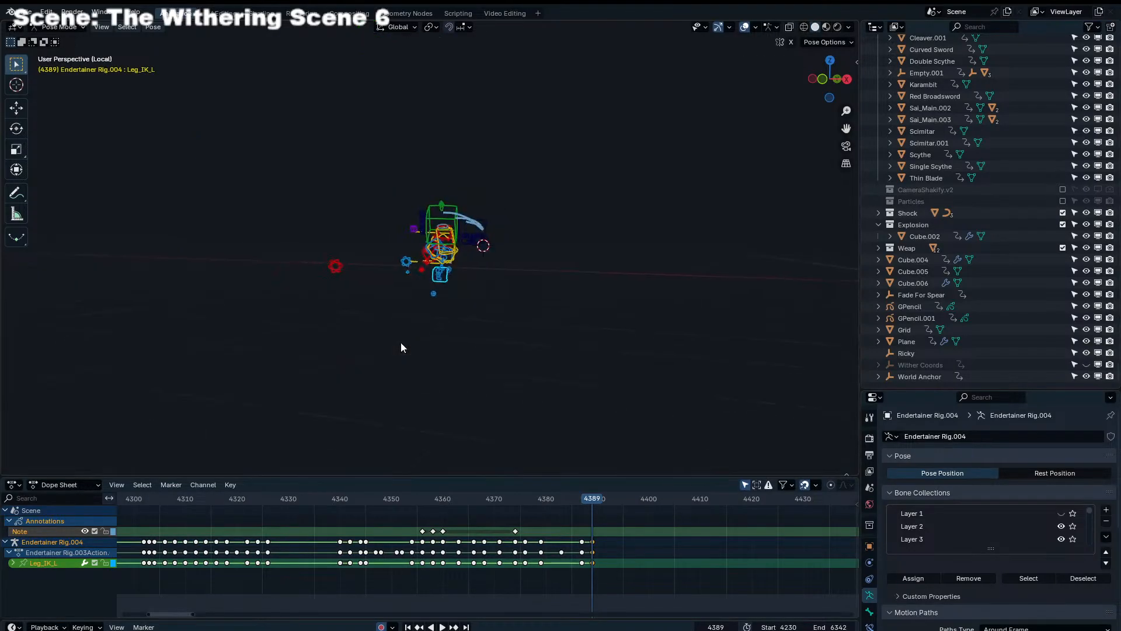
key("KP_Divide")
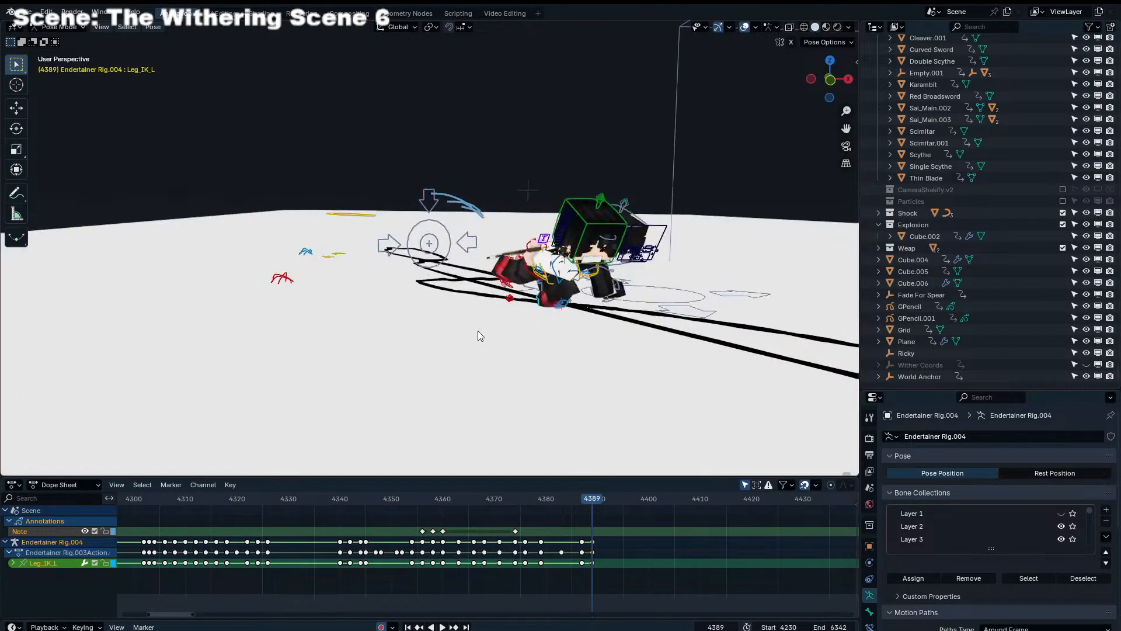
key("KP_0")
key("r")
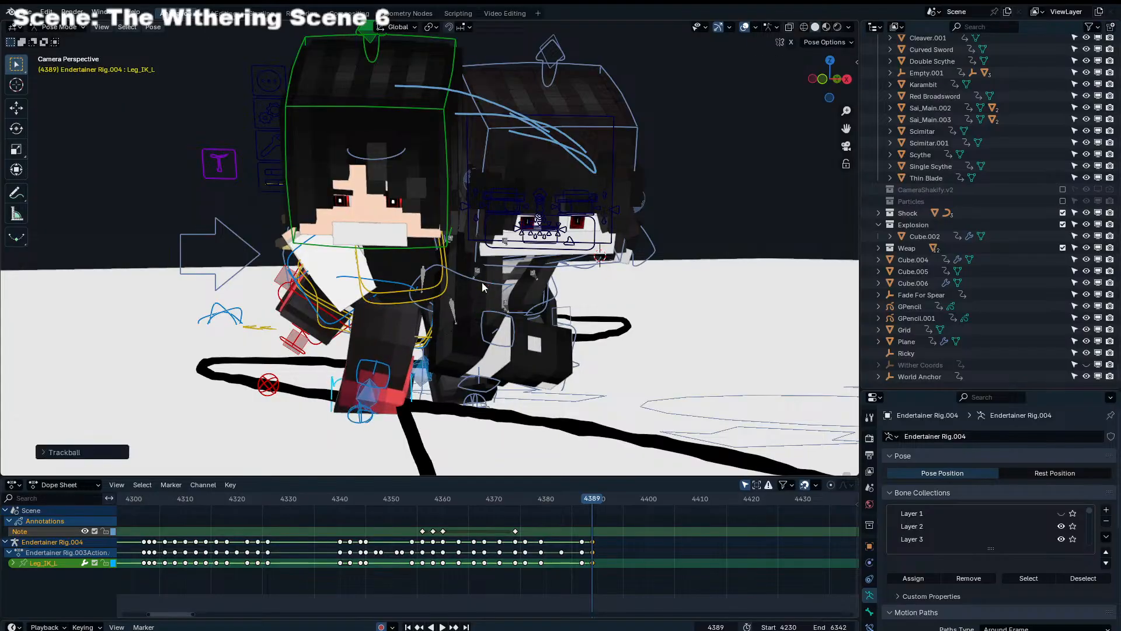
left_click(477, 390)
key("Left")
key("Right")
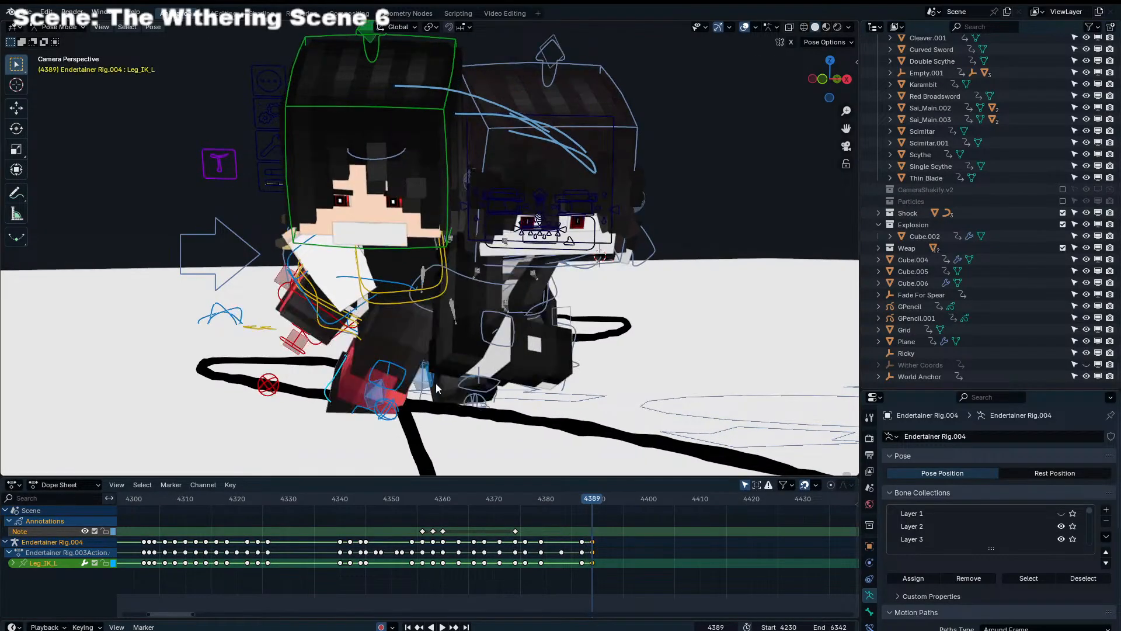
key("g")
left_click(419, 391)
key("Left")
key("Right")
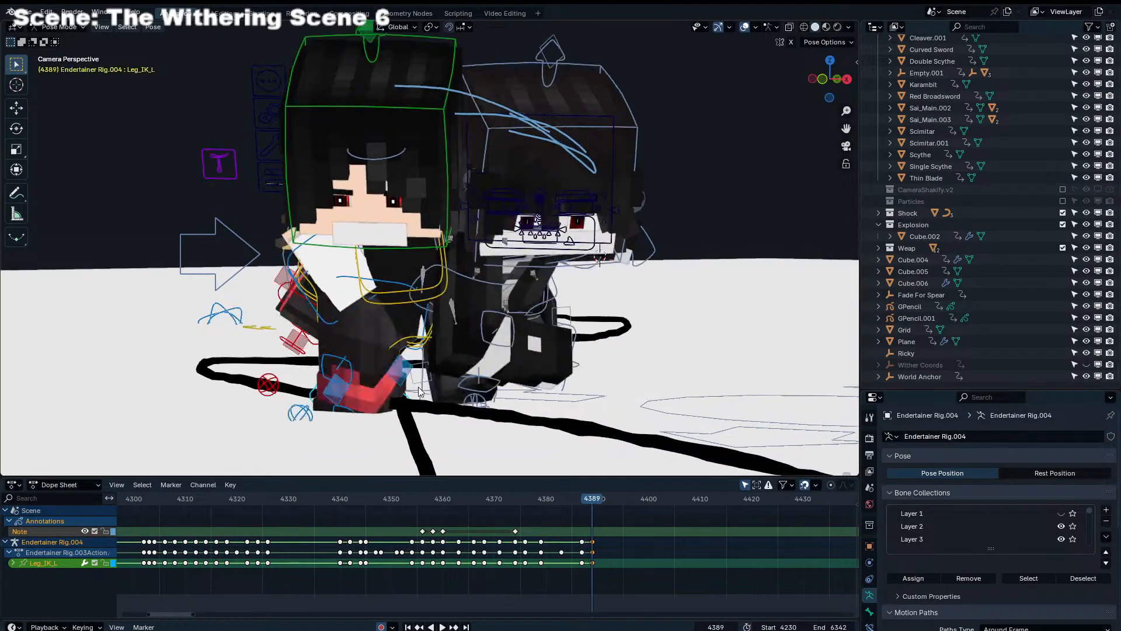
Scrub and play the run through the camera from about frame 4354 and return to frame 4389
left_click(665, 579)
scroll(646, 548, "up", 1)
middle_click_drag(646, 548, 574, 555)
scroll(573, 556, "up", 14)
left_click_drag(591, 502, 130, 519)
scroll(324, 300, "down", 2)
middle_click_drag(317, 303, 279, 309, "shift")
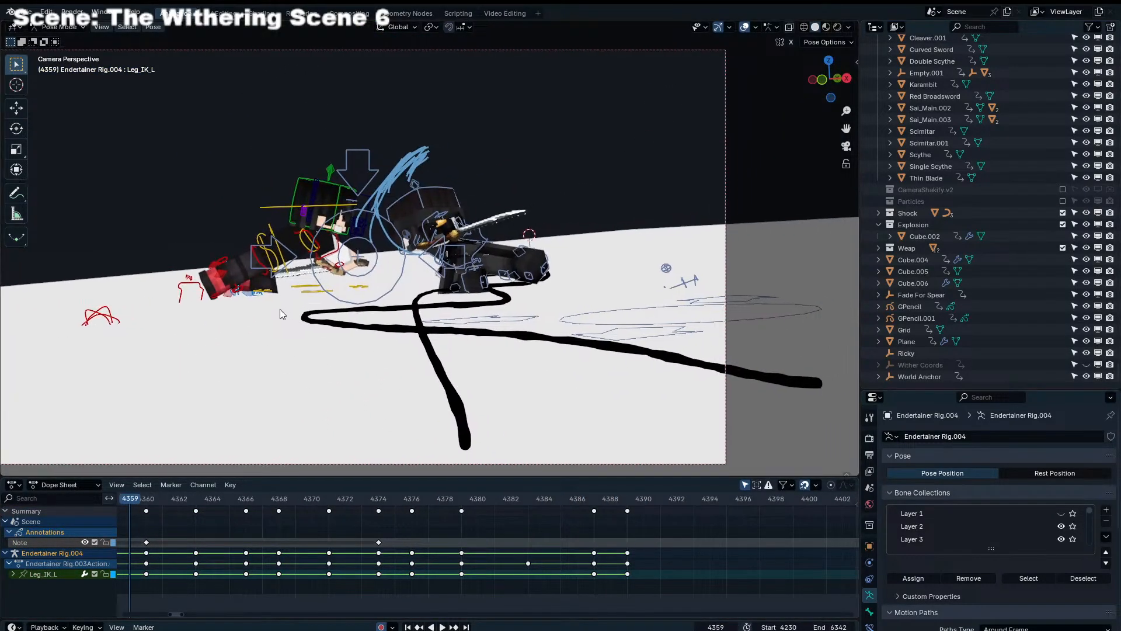
scroll(348, 526, "down", 4)
left_click(290, 498)
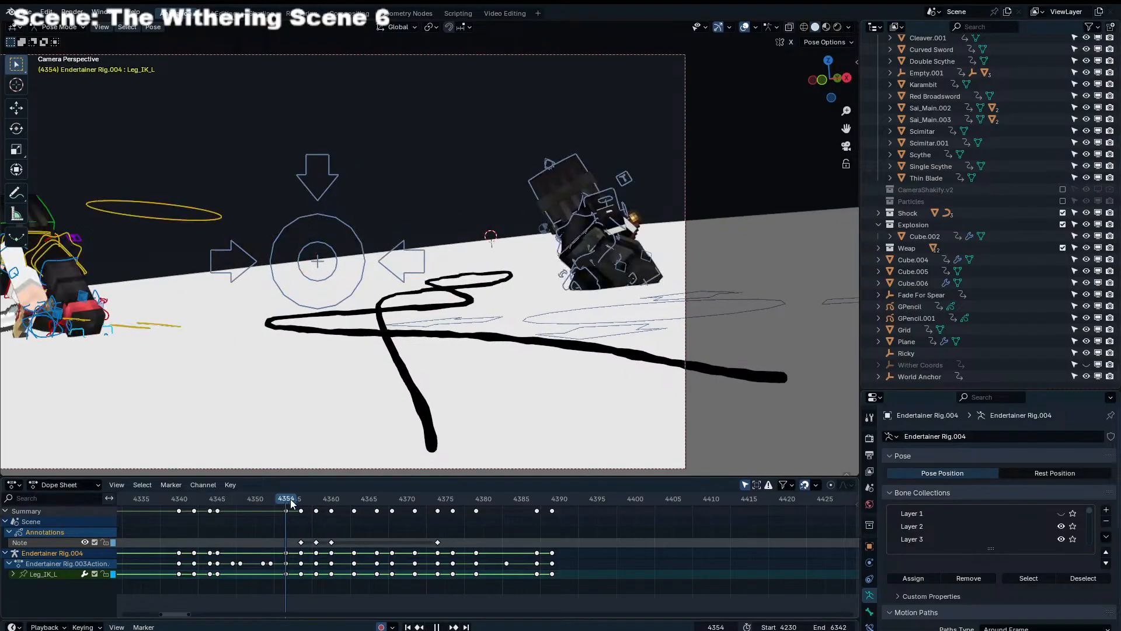
left_click_drag(290, 498, 536, 500)
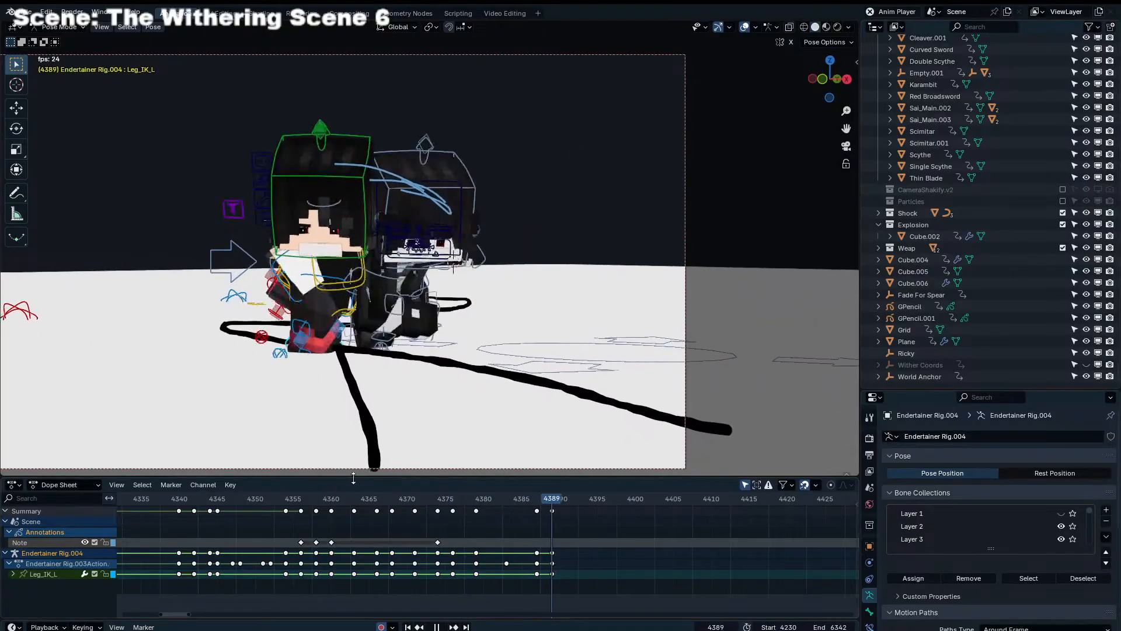
key("space")
left_click_drag(514, 500, 551, 502)
Move and rotate the Torso control of Endertainer Rig.004 to shift the body at frame 4389
left_click(355, 305)
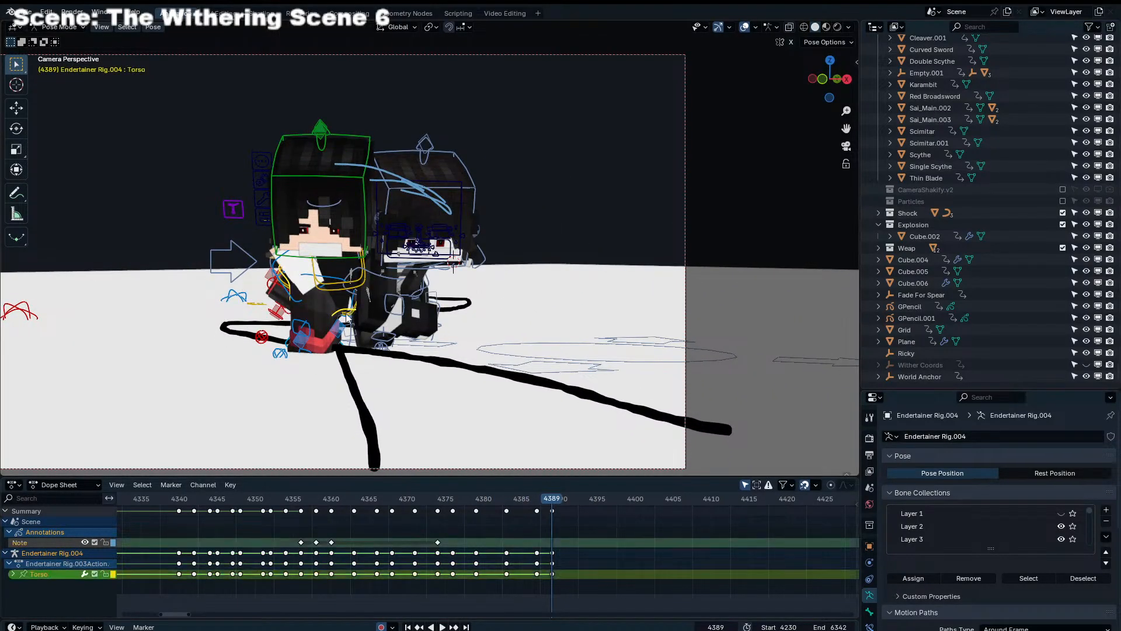
left_click(355, 305)
left_click(355, 304)
key("g")
left_click(444, 324)
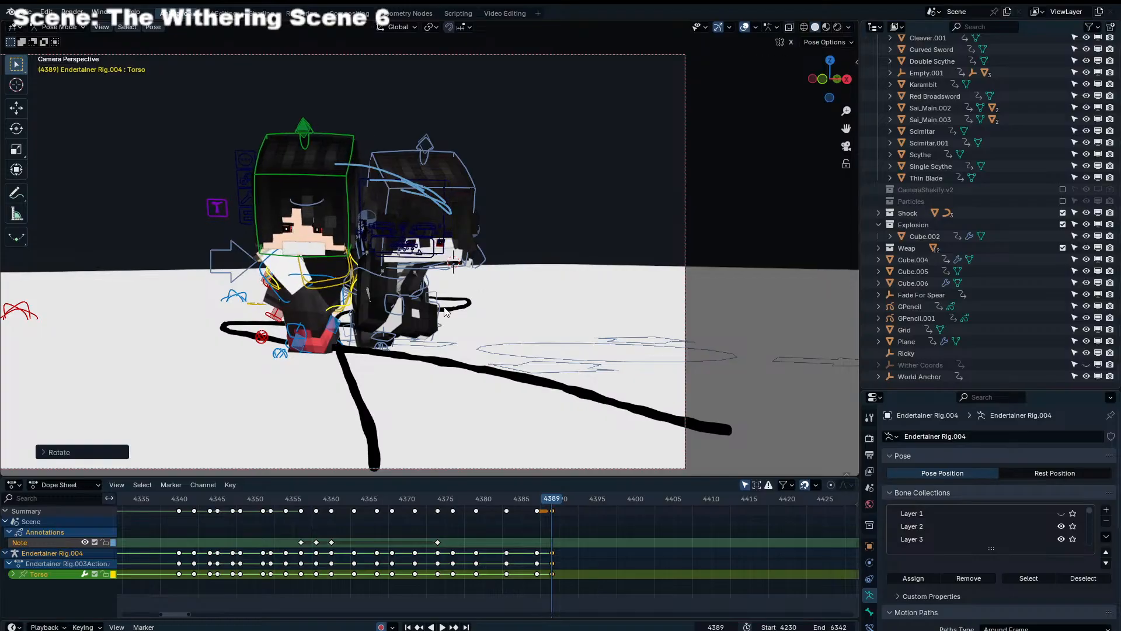
Move and rotate the Torso of Endertainer Rig.001 closer to the other character, play it back and return to frame 4389
left_click(359, 305)
left_click(360, 296)
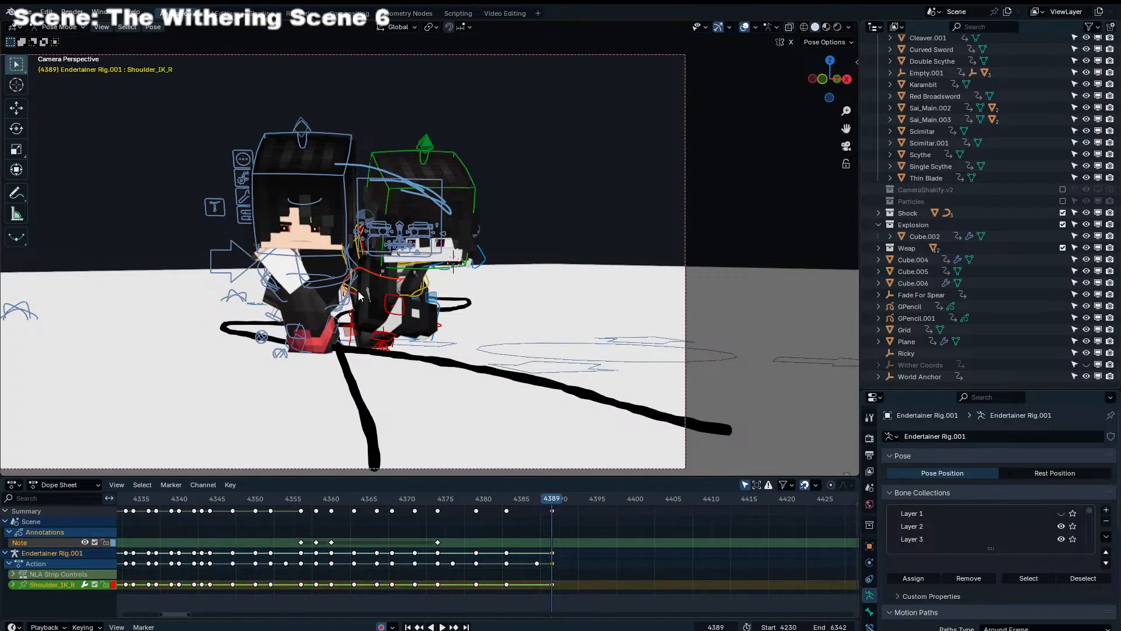
left_click(429, 291)
key("g")
left_click(486, 290)
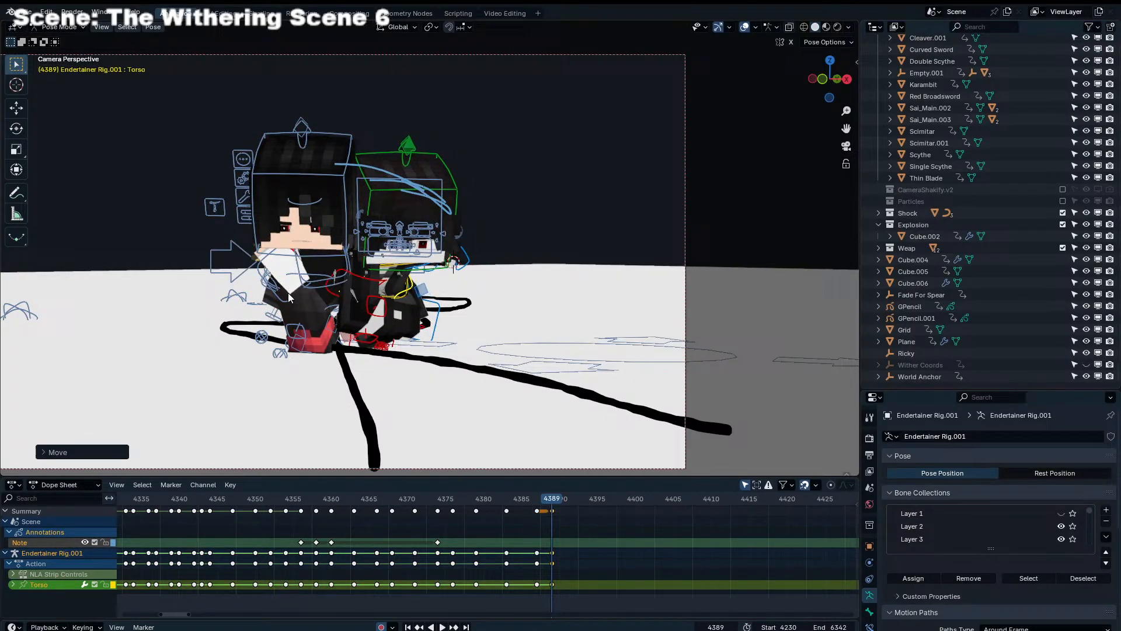
key("r")
left_click(486, 290)
right_click_drag(486, 290, 233, 298, "shift")
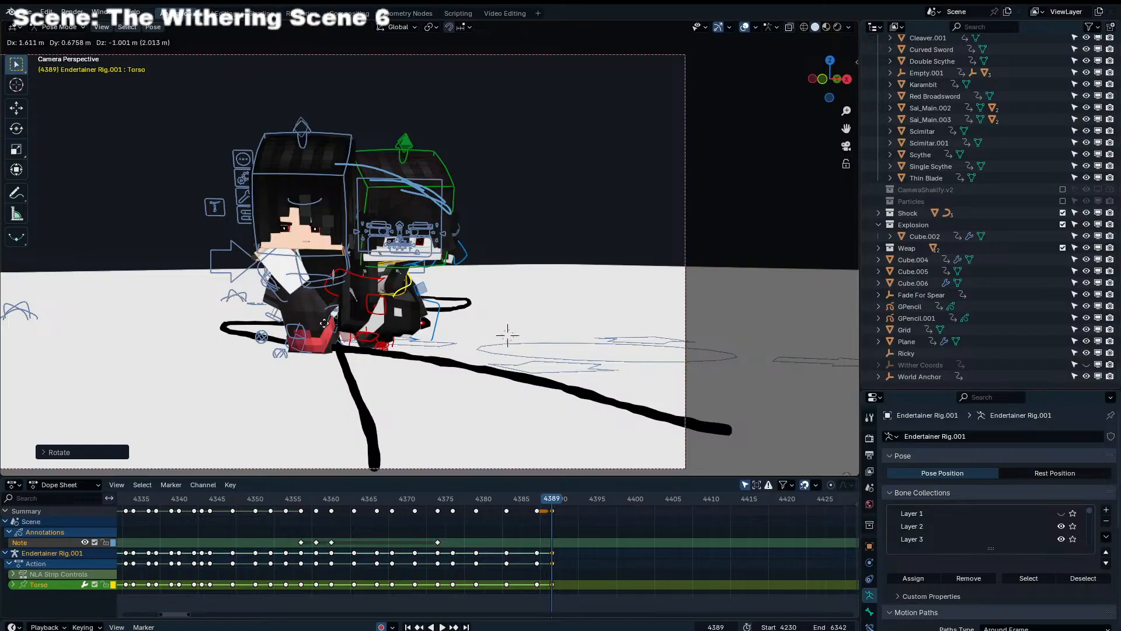
right_click_drag(533, 343, 532, 343, "shift")
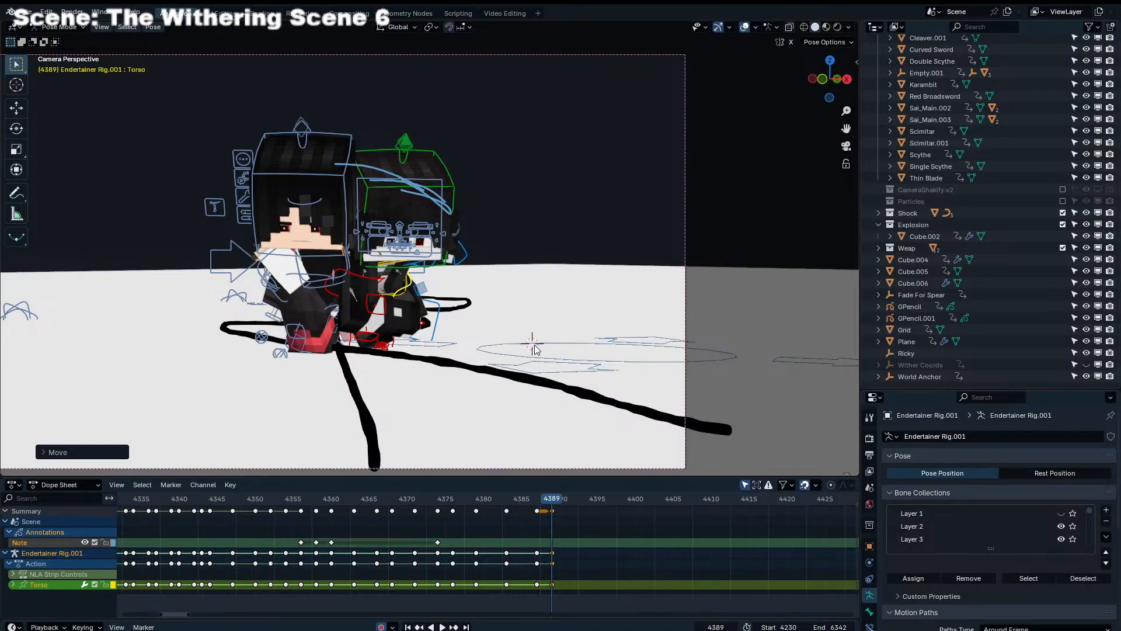
key("space")
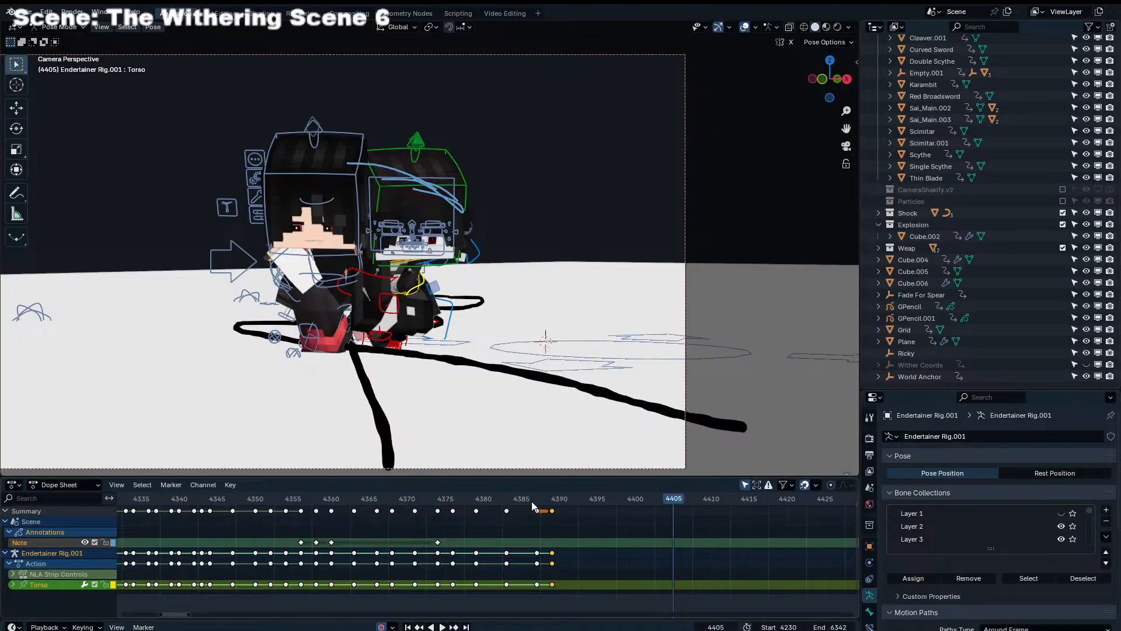
left_click_drag(532, 502, 552, 501)
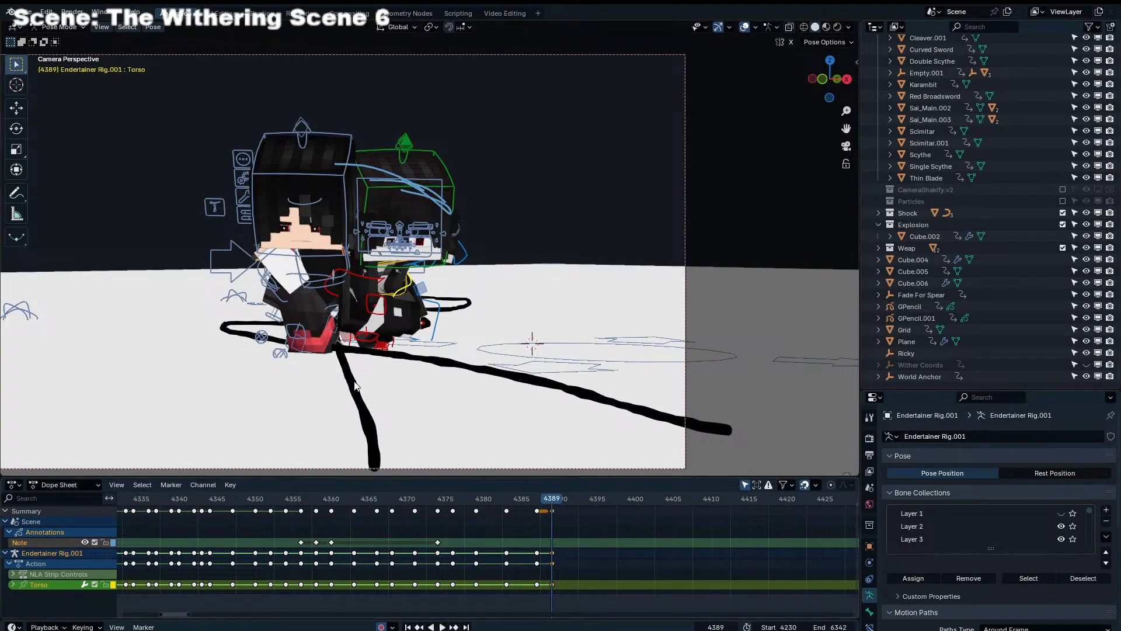
Switch back to posing Endertainer Rig.004, freely rotate its Leg_IK_L control and nudge it into place at frame 4389
key("ctrl+Tab")
left_click(335, 354)
key("ctrl+Tab")
left_click(332, 337)
key("r")
key("r")
left_click(345, 355)
key("g")
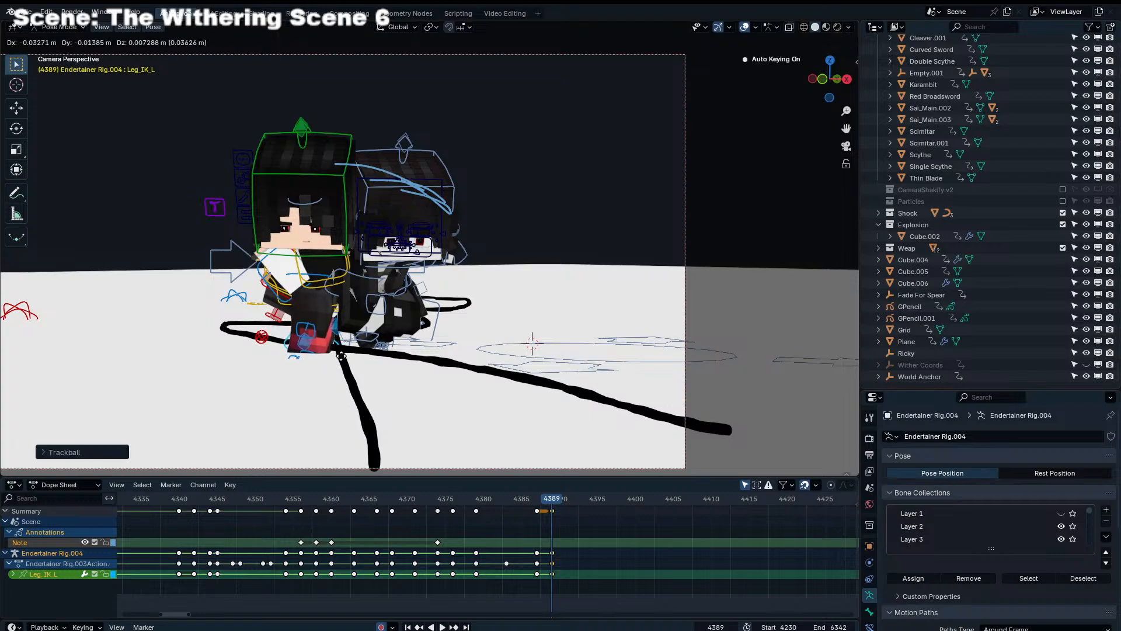
left_click(341, 355)
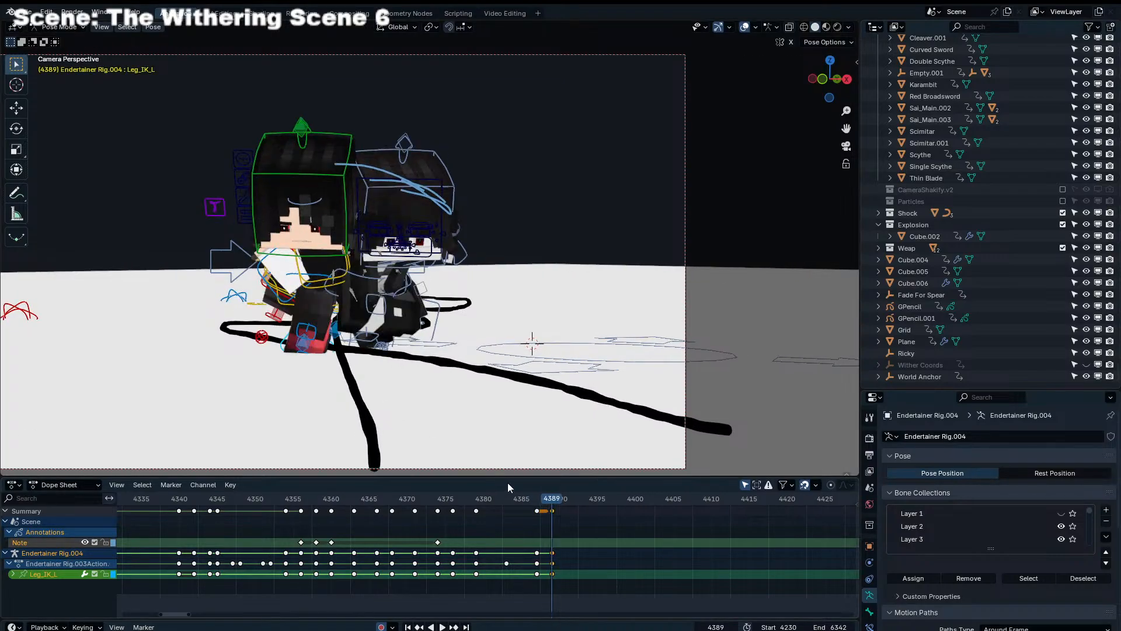
Advance to frame 4391 and move the Leg_IK_L control of Endertainer Rig.004
key("Right")
key("Right")
key("g")
left_click(400, 360)
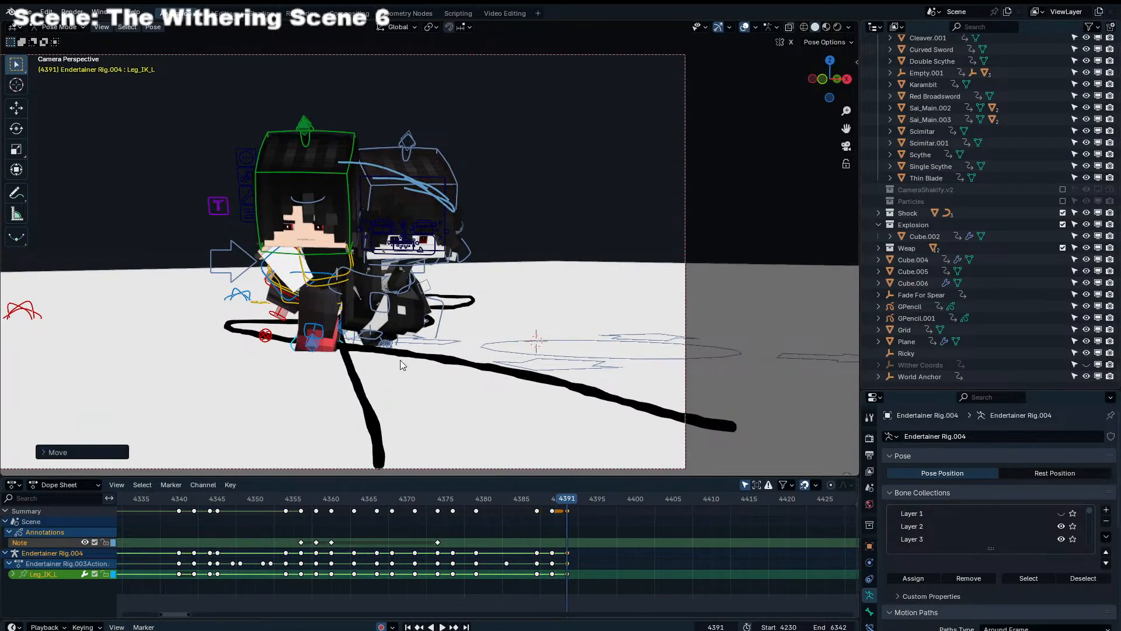
Rotate and reposition Leg_IK_L from a close side view so the left foot sits on the ground at frame 4391
middle_click_drag(400, 360, 418, 321)
scroll(418, 321, "up", 7)
middle_click_drag(390, 264, 543, 276)
key("r")
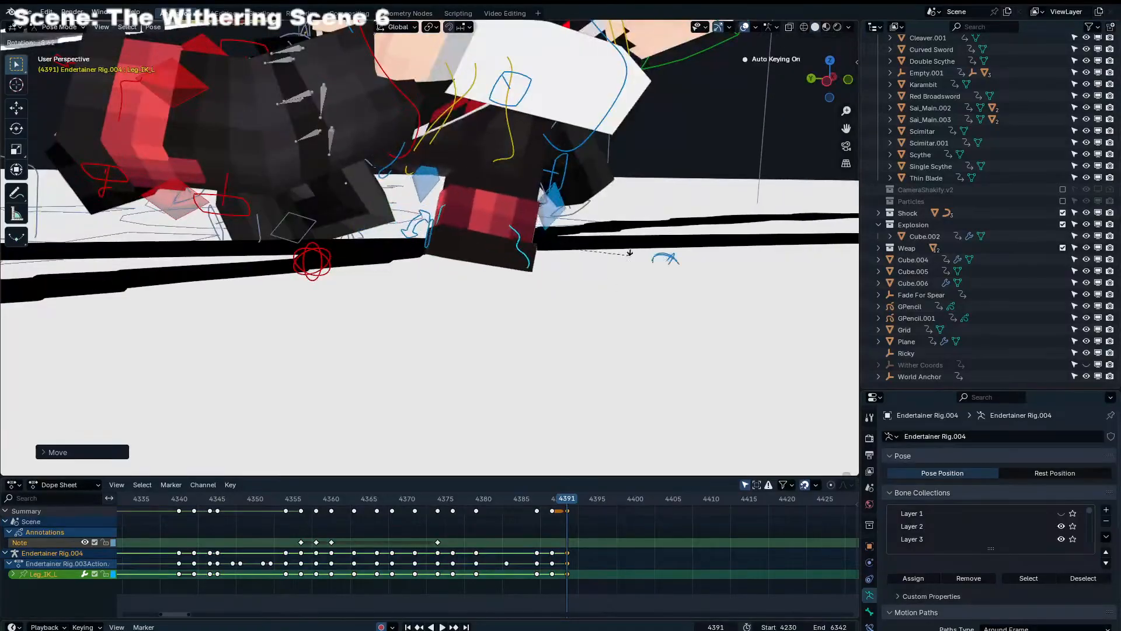
left_click(633, 220)
key("g")
left_click(633, 208)
key("r")
left_click(637, 184)
key("r")
key("g")
left_click(646, 186)
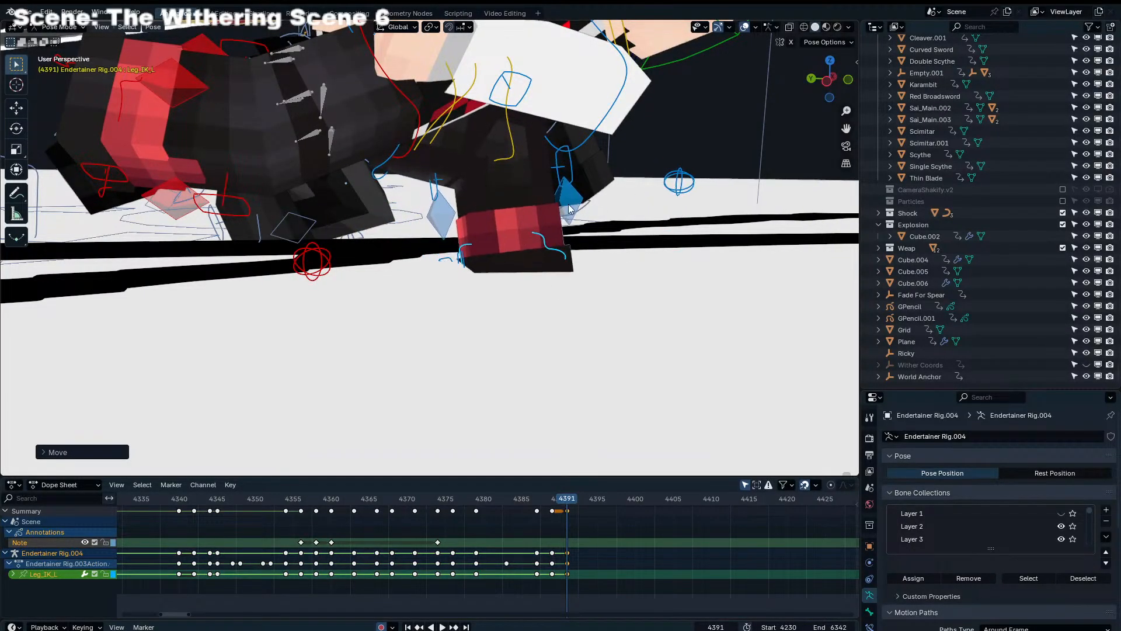
Move and rotate the right leg control (Leg_IK_R) of Endertainer Rig.004 from the side at frame 4391
middle_click_drag(570, 209, 552, 242)
scroll(552, 242, "down", 3)
middle_click_drag(245, 219, 220, 187)
left_click(244, 185)
key("g")
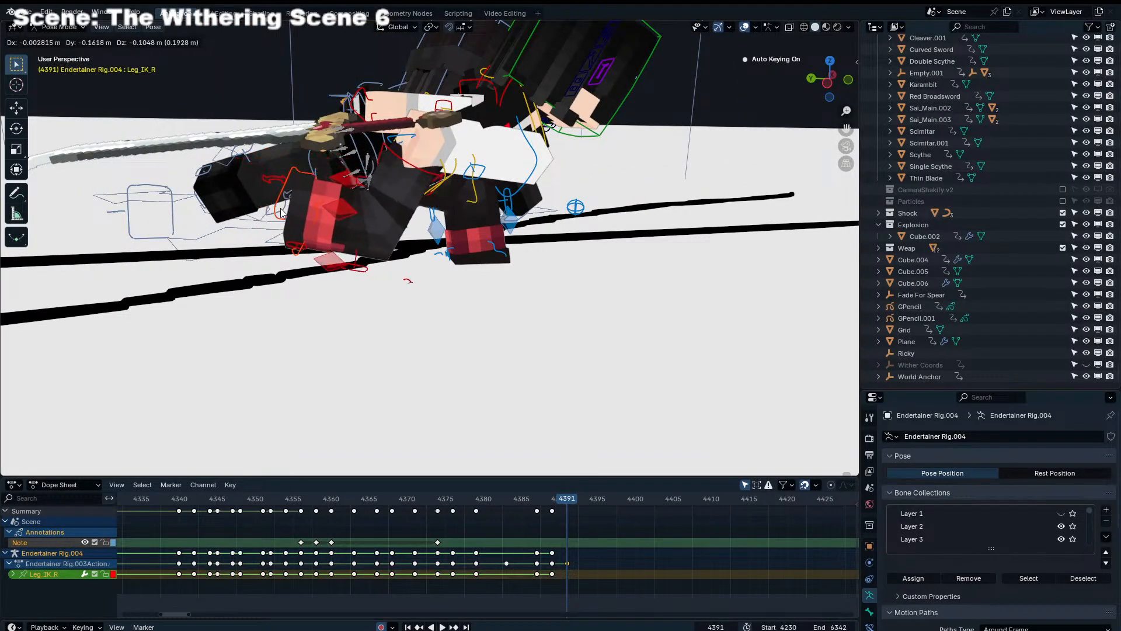
left_click(281, 209)
key("r")
left_click(284, 198)
key("g")
left_click(299, 206)
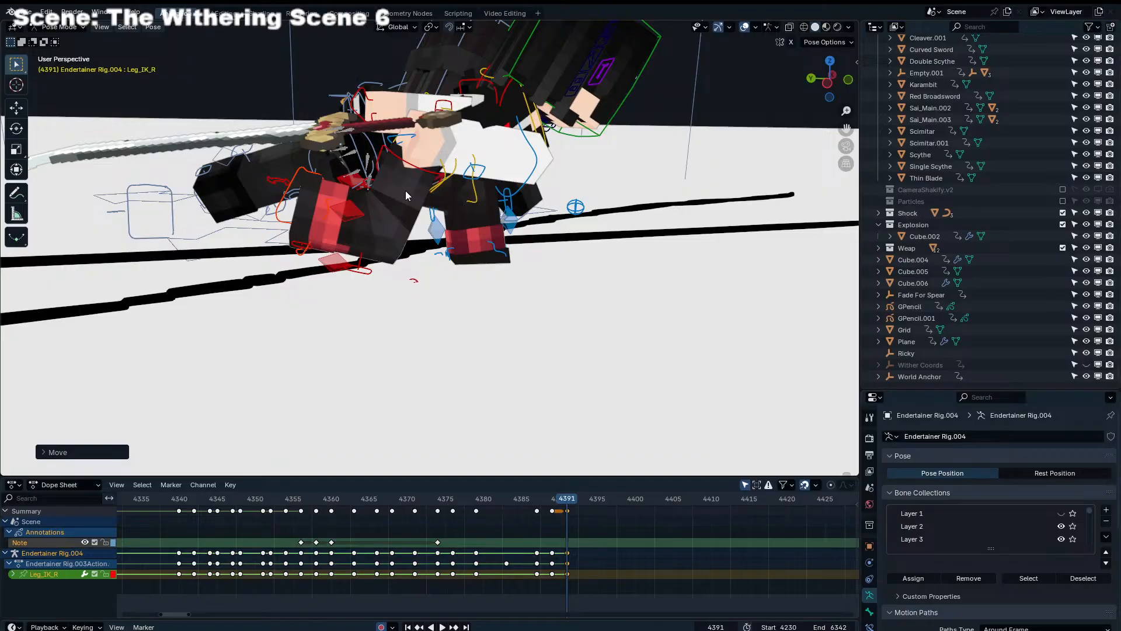
Shift the upper body control of Endertainer Rig.004 slightly in camera view at frame 4391
key("KP_0")
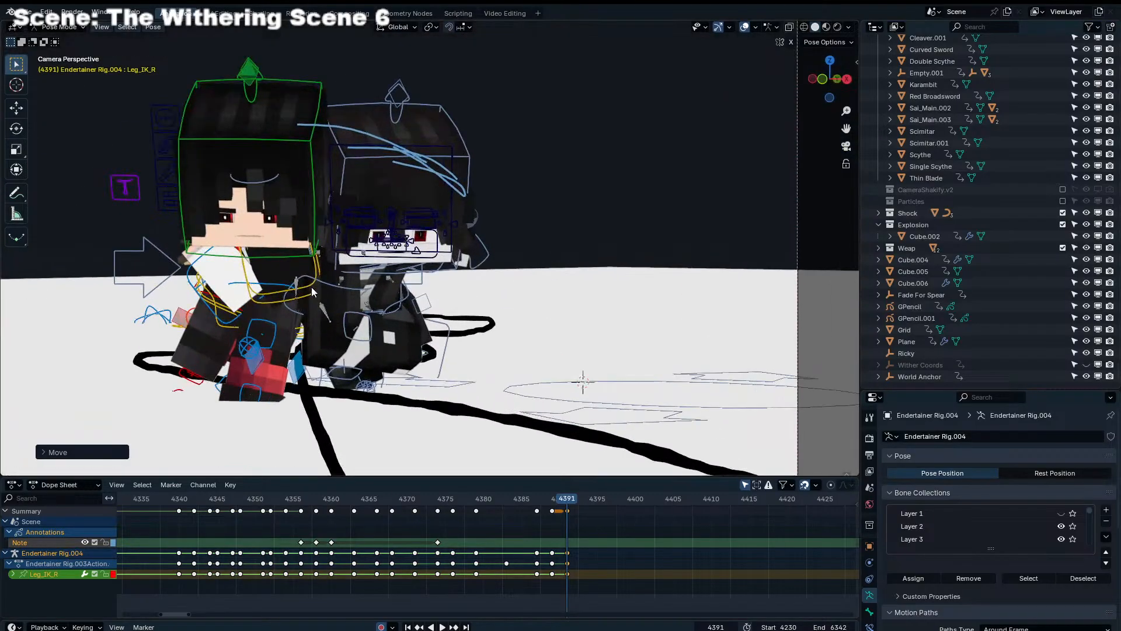
left_click(310, 286)
key("g")
left_click(272, 321)
left_click(305, 240)
key("r")
right_click(304, 244)
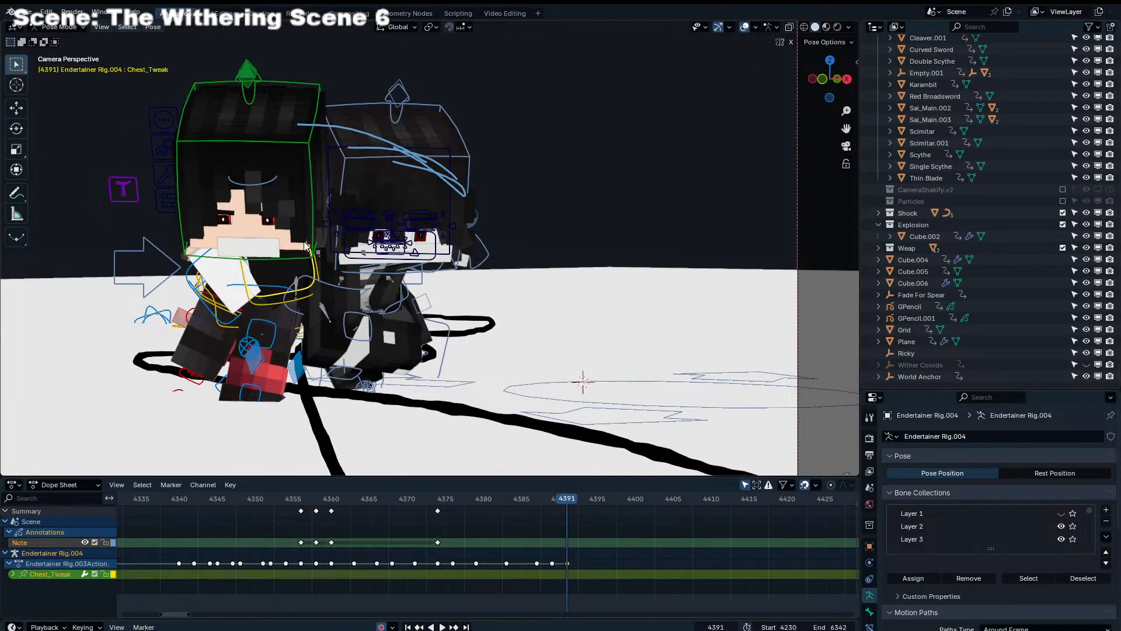
Rotate the Head control of Endertainer Rig.004 freely at frame 4391
left_click(316, 247)
key("r")
key("r")
left_click(387, 288)
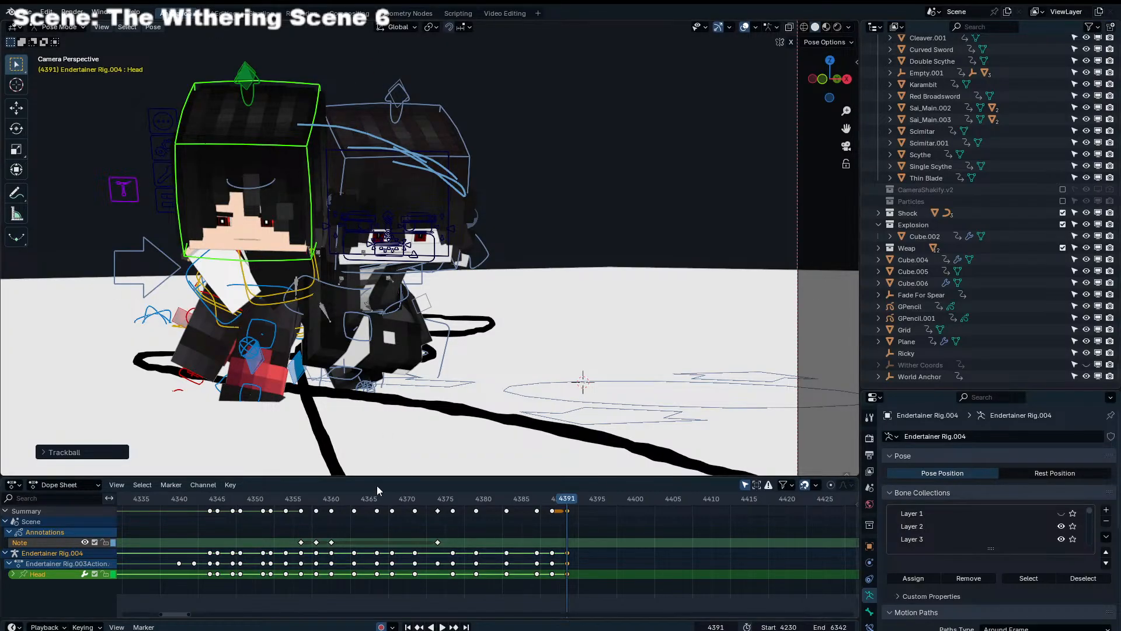
Play the animation through the camera from about frame 4373 and return to frame 4391
left_click(395, 494)
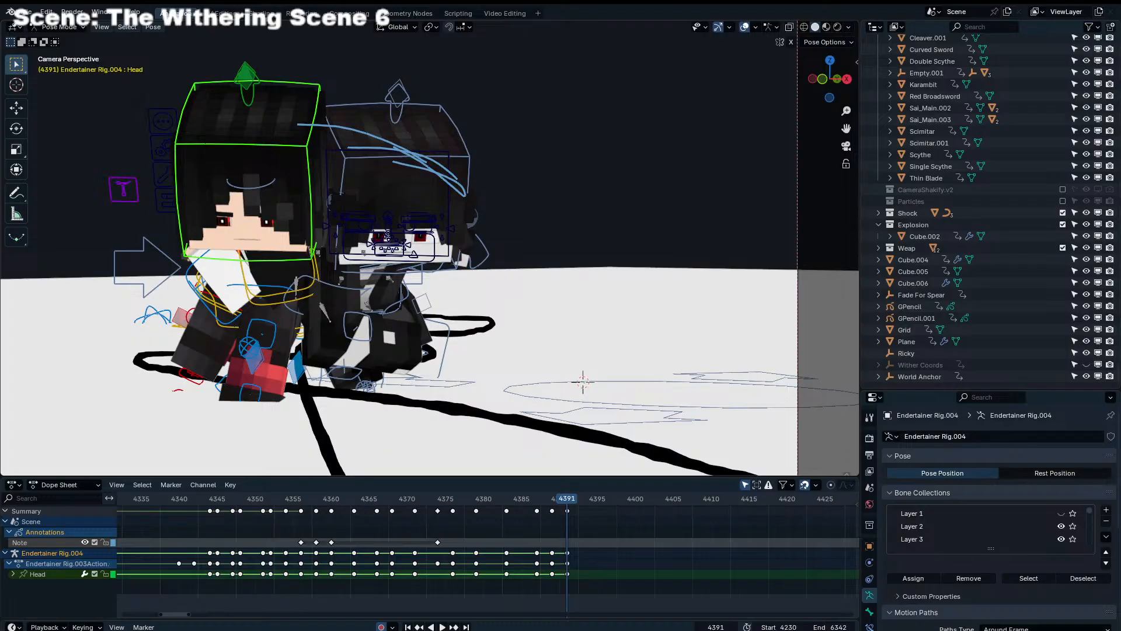
key("space")
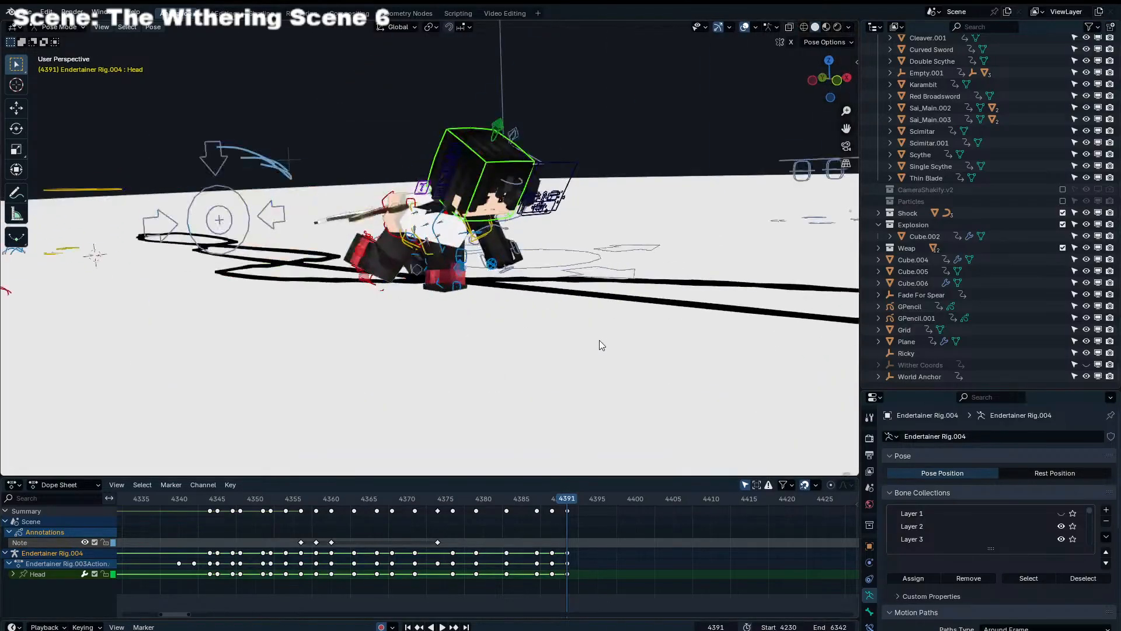
key("Escape")
left_click(430, 497)
key("space")
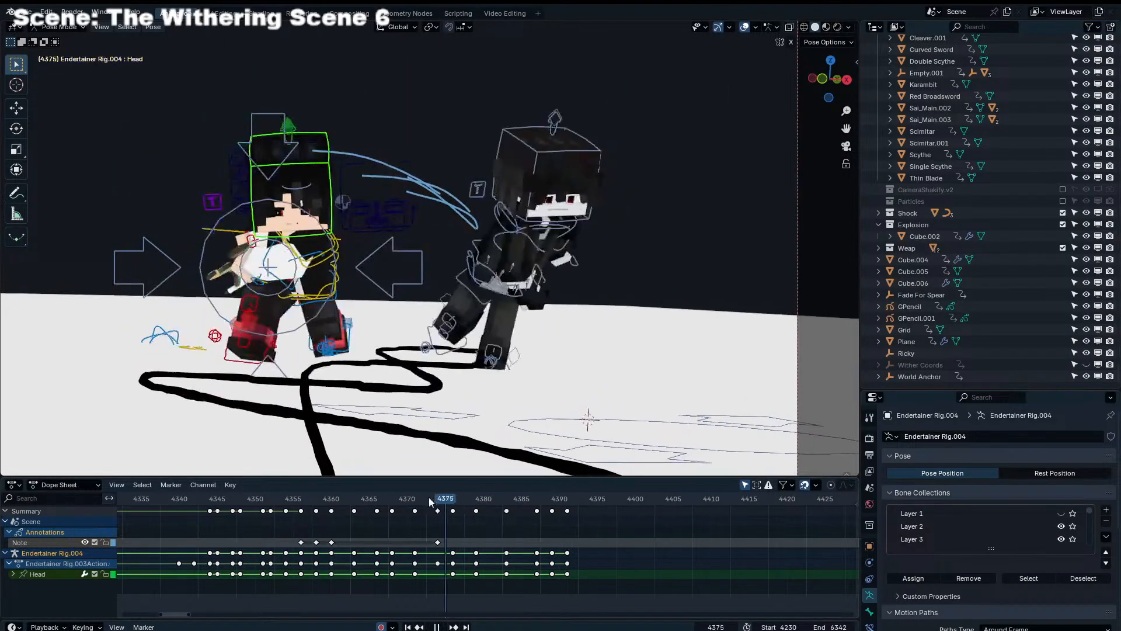
left_click(493, 498)
left_click_drag(498, 502, 571, 506)
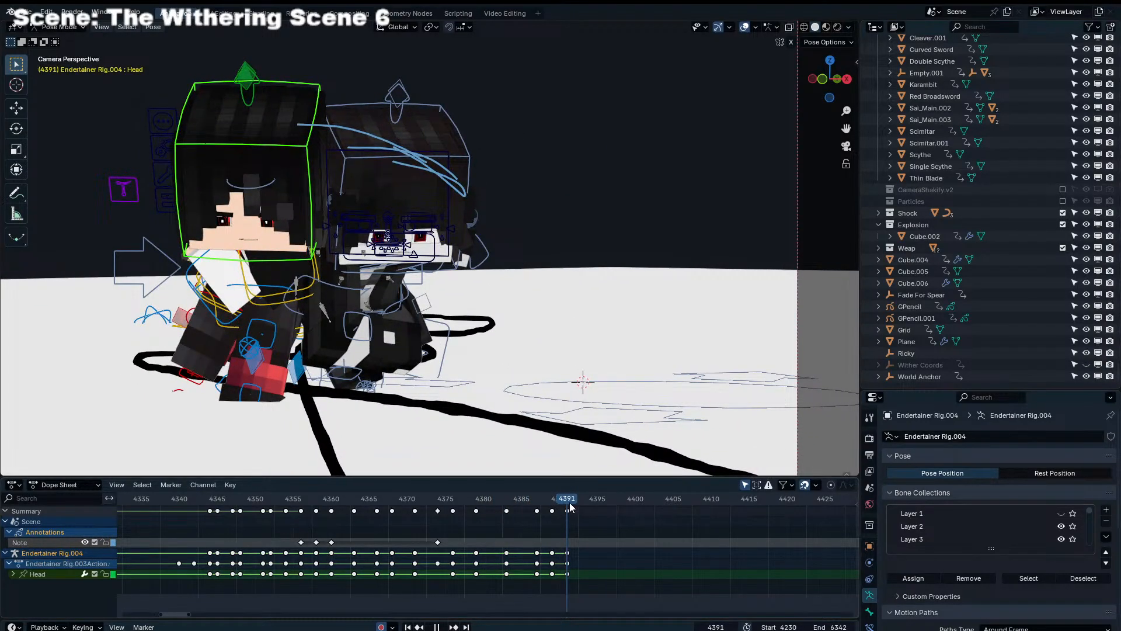
middle_click_drag(346, 332, 440, 273)
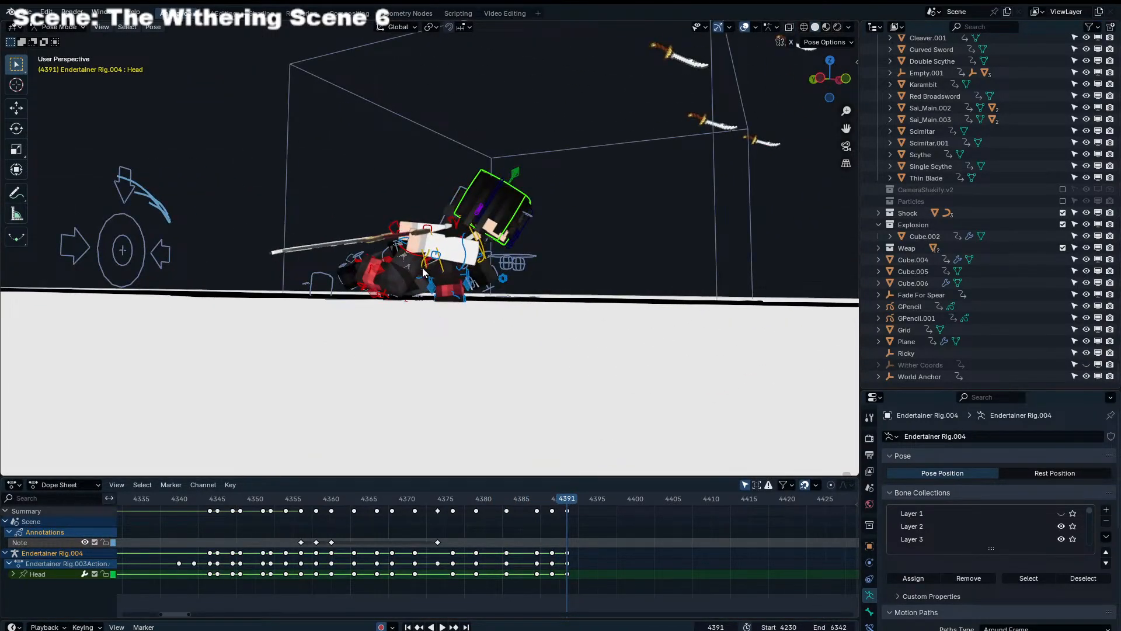
scroll(422, 272, "up", 5)
left_click(403, 272)
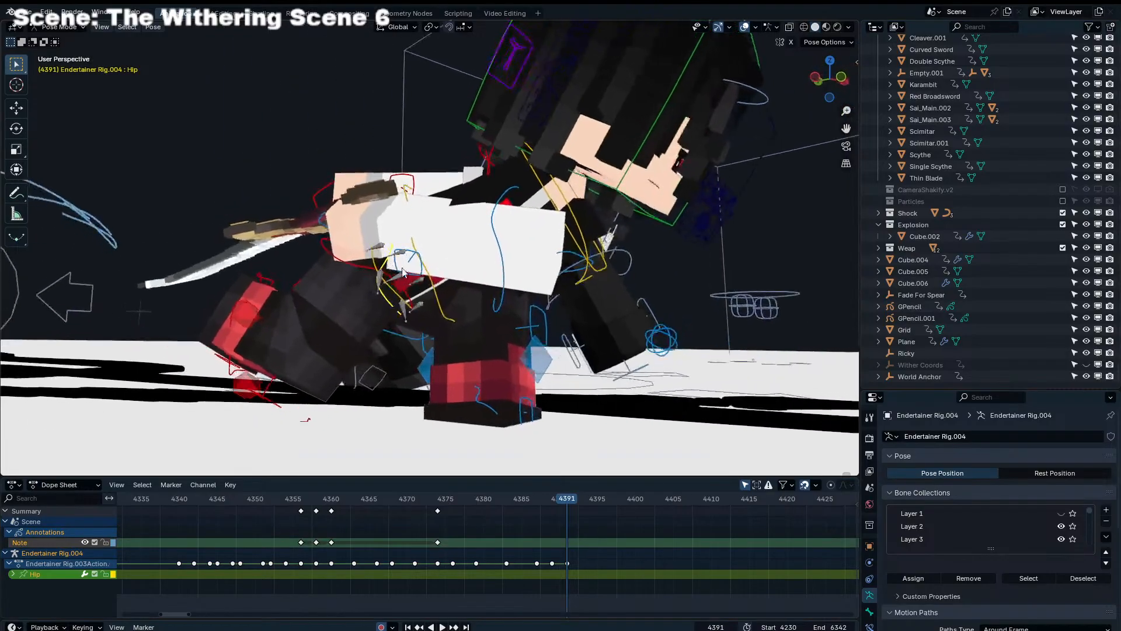
key("g")
right_click(410, 283)
Move the Torso control of Endertainer Rig.004 slightly from the side view at frame 4391
left_click(450, 322)
key("g")
left_click(454, 338)
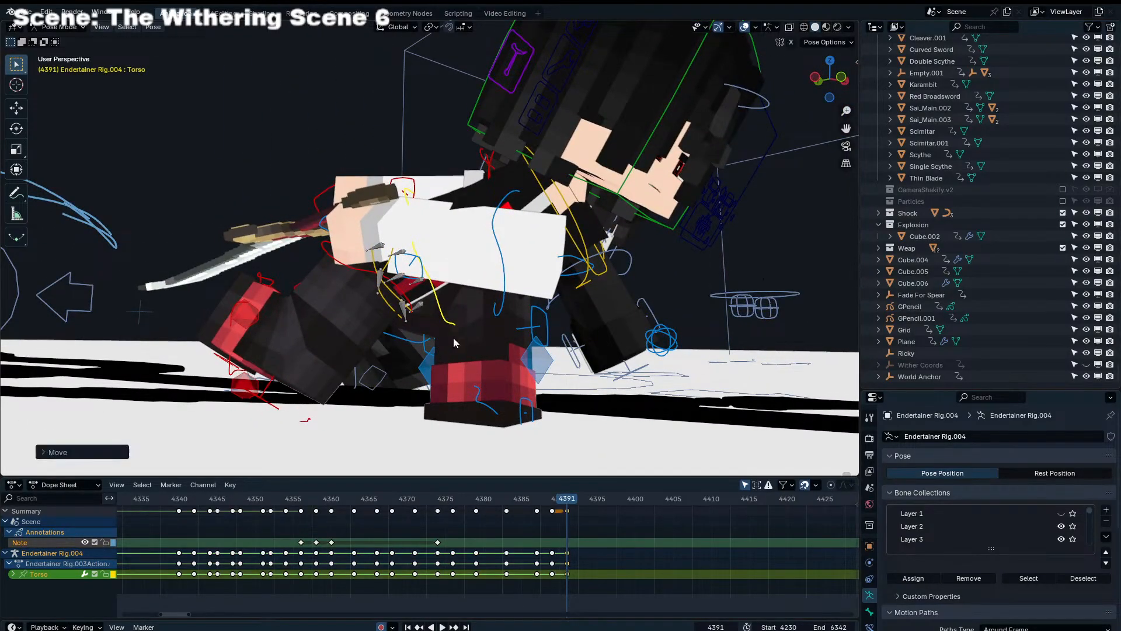
Rotate and shift the Torso control of Endertainer Rig.004 slightly in camera view at frame 4391
key("KP_0")
key("r")
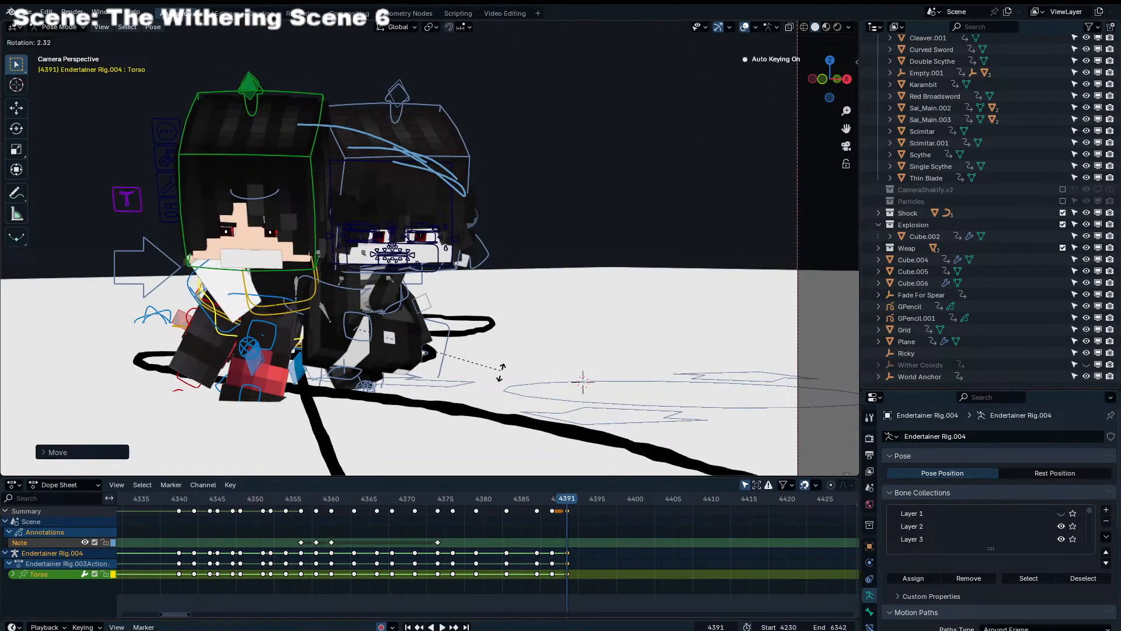
left_click(502, 376)
key("g")
left_click(457, 371)
key("r")
left_click(424, 370)
key("g")
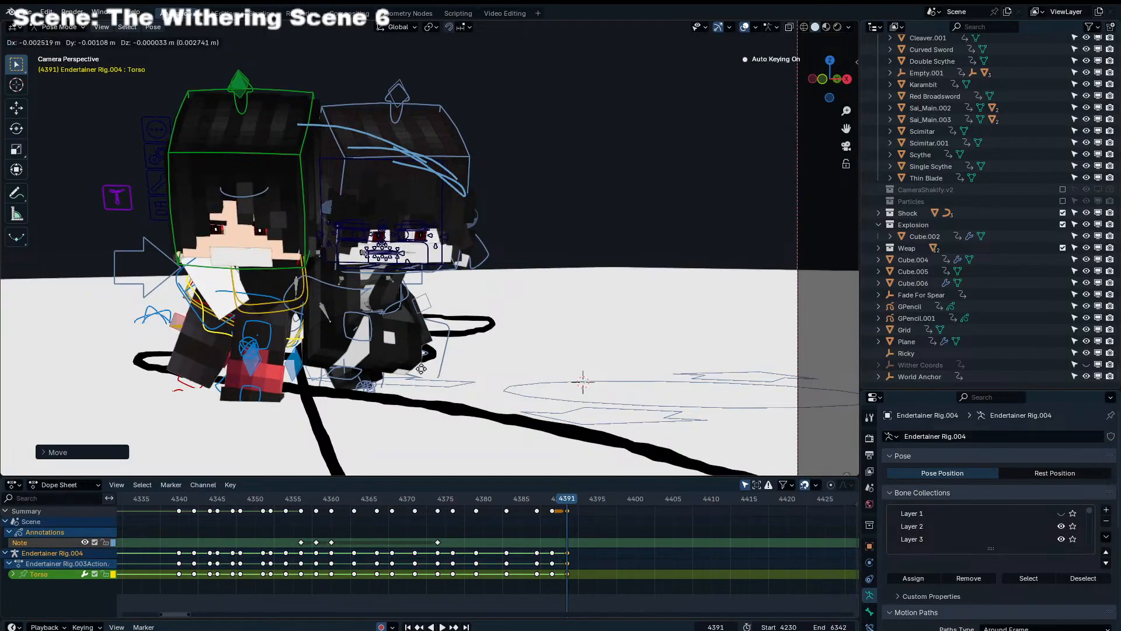
left_click(409, 366)
Compare frame 4391 with the preceding frames and adjust the rotation of Endertainer Rig.004's Head control at frame 4391
left_click_drag(527, 500, 567, 511)
left_click(309, 215)
key("r")
key("r")
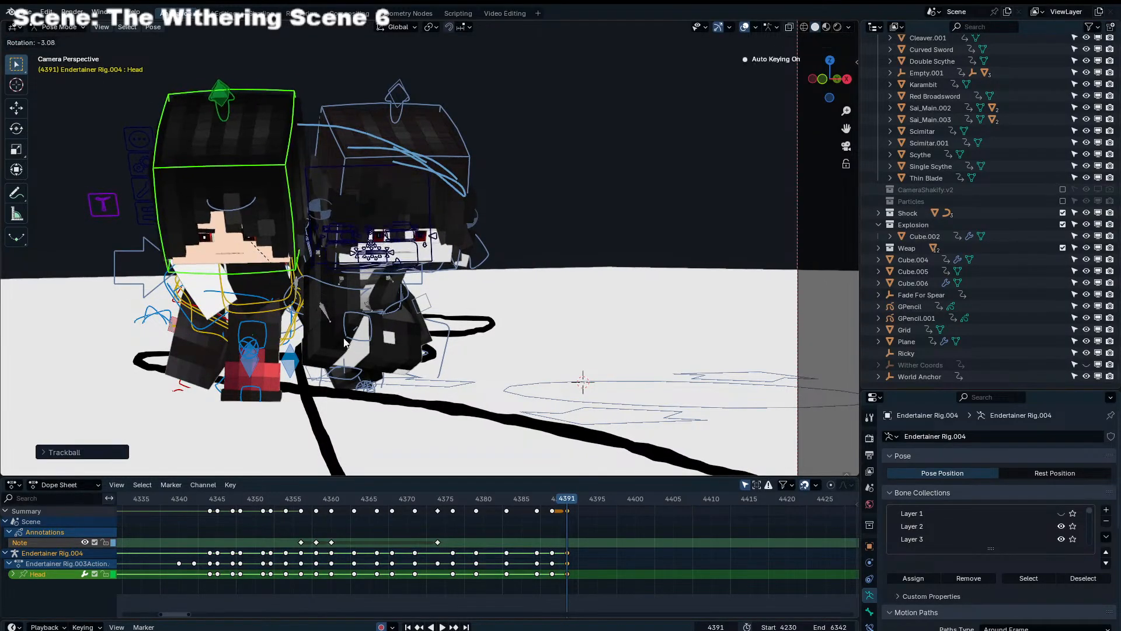
left_click(344, 342)
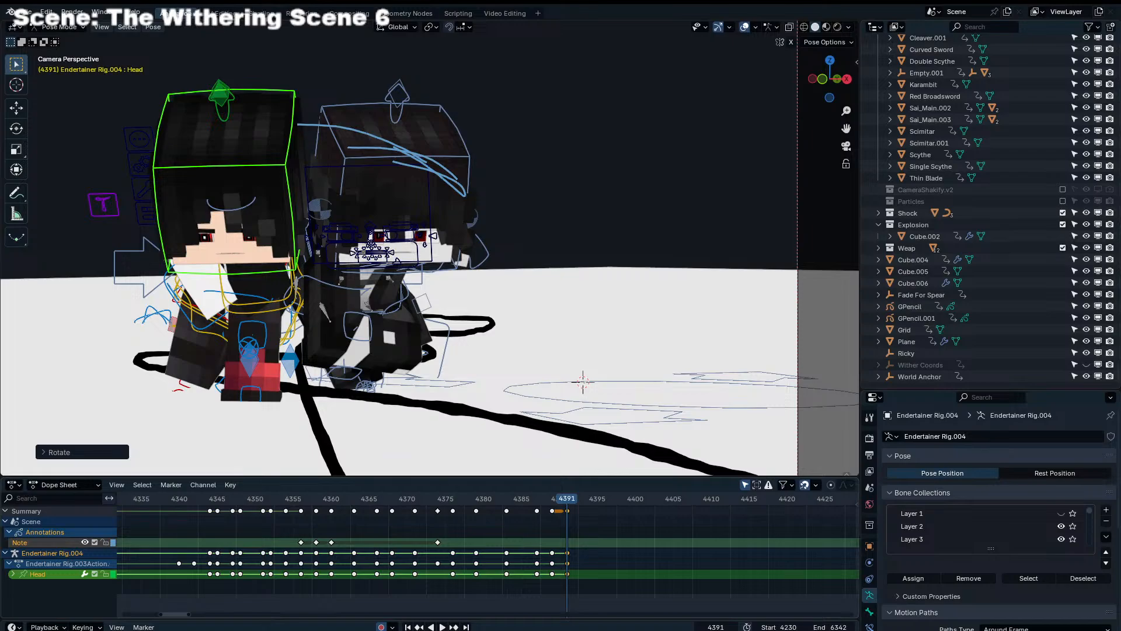
Refine the Head rotation of Endertainer Rig.004 at frame 4391 with a free trackball rotation, then check it against the preceding frame
left_click(632, 545)
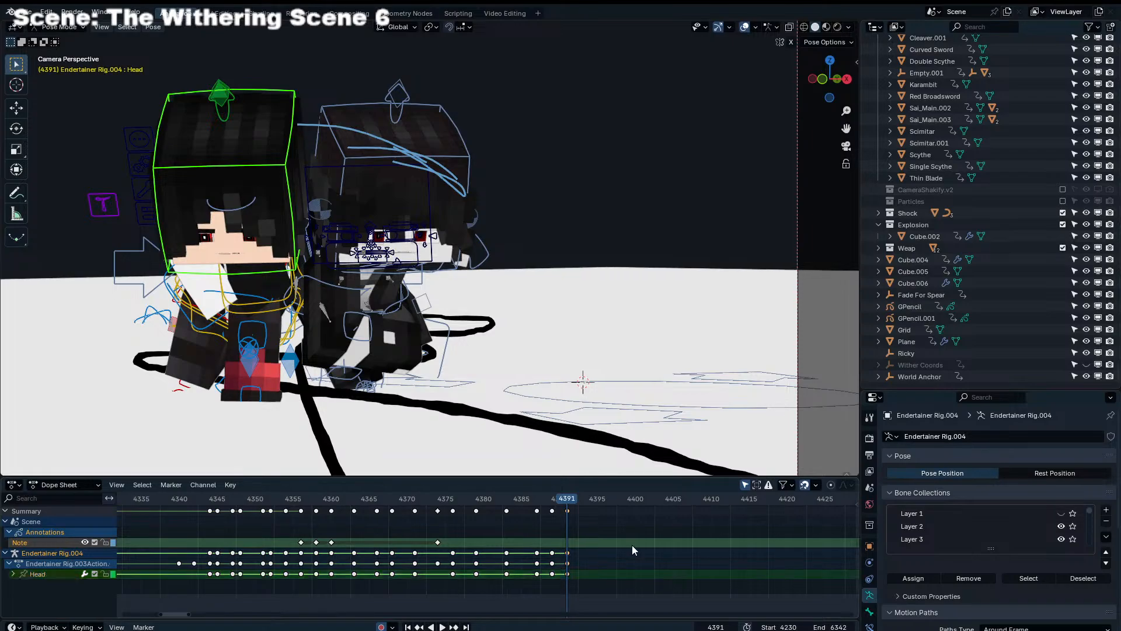
scroll(400, 380, "down", 5)
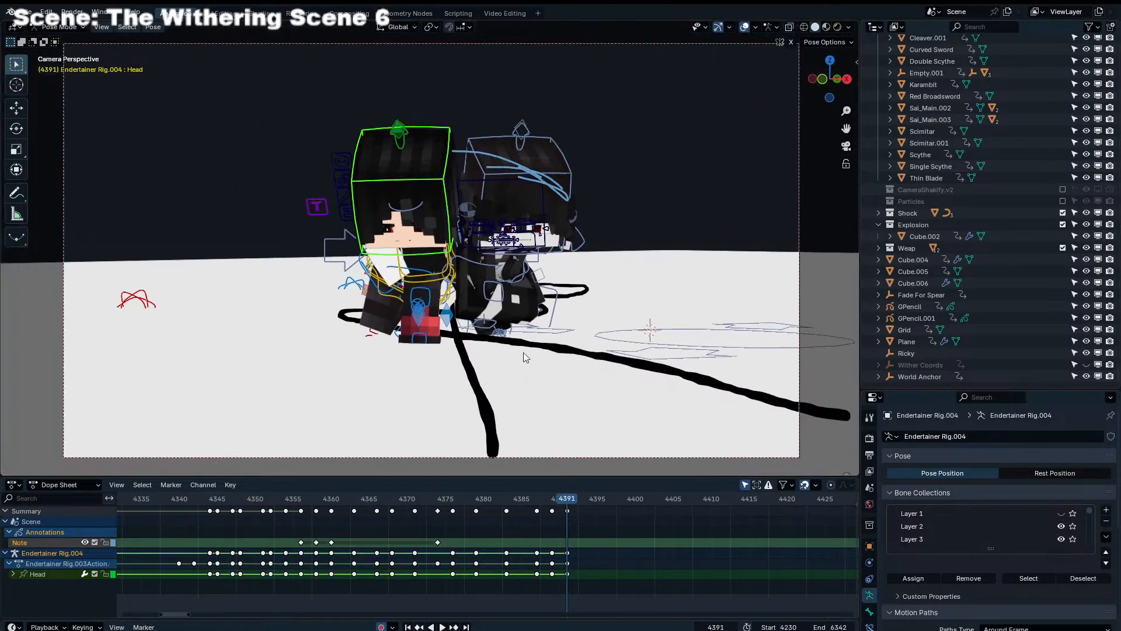
middle_click_drag(510, 359, 523, 354, "shift")
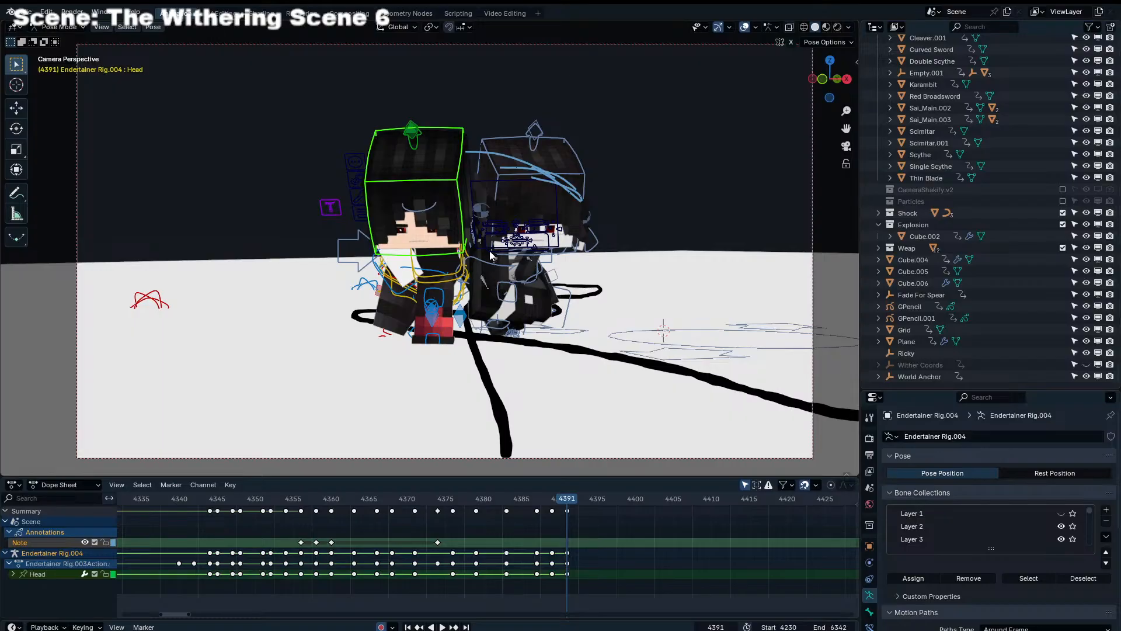
key("r")
key("r")
left_click(572, 376)
scroll(588, 516, "up", 6)
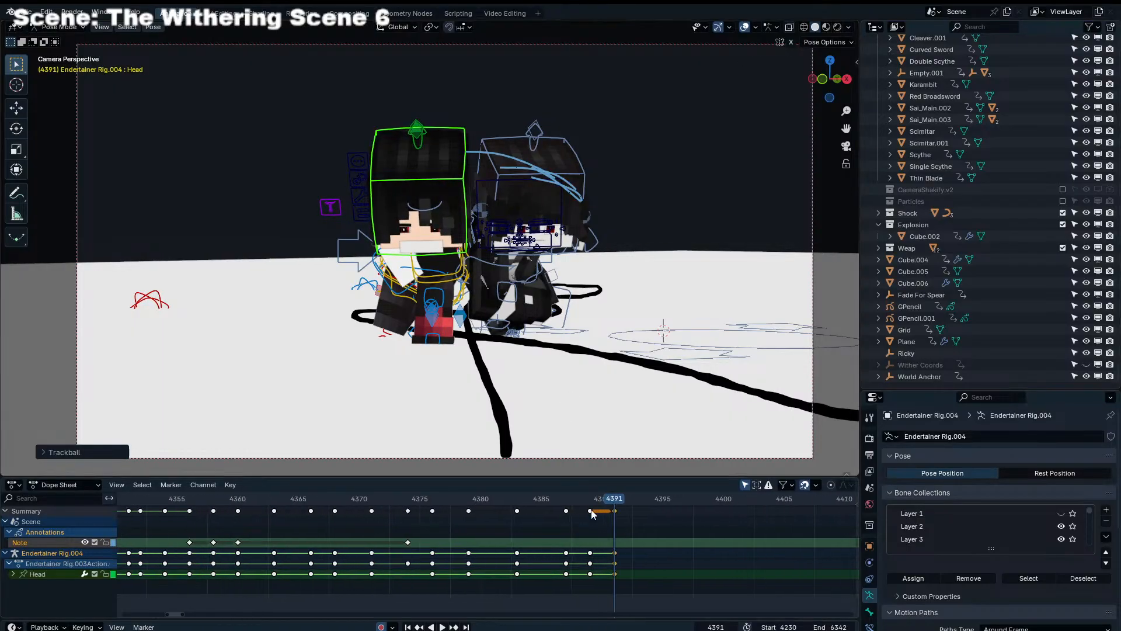
mouse_move(601, 501)
left_mouse_down()
mouse_move(590, 499)
mouse_move(622, 498)
mouse_move(583, 498)
mouse_move(612, 500)
left_mouse_up()
Move the Torso and Leg_IK_R controls of Endertainer Rig.004 forward together from the side view at frame 4391
middle_click_drag(543, 362, 616, 327)
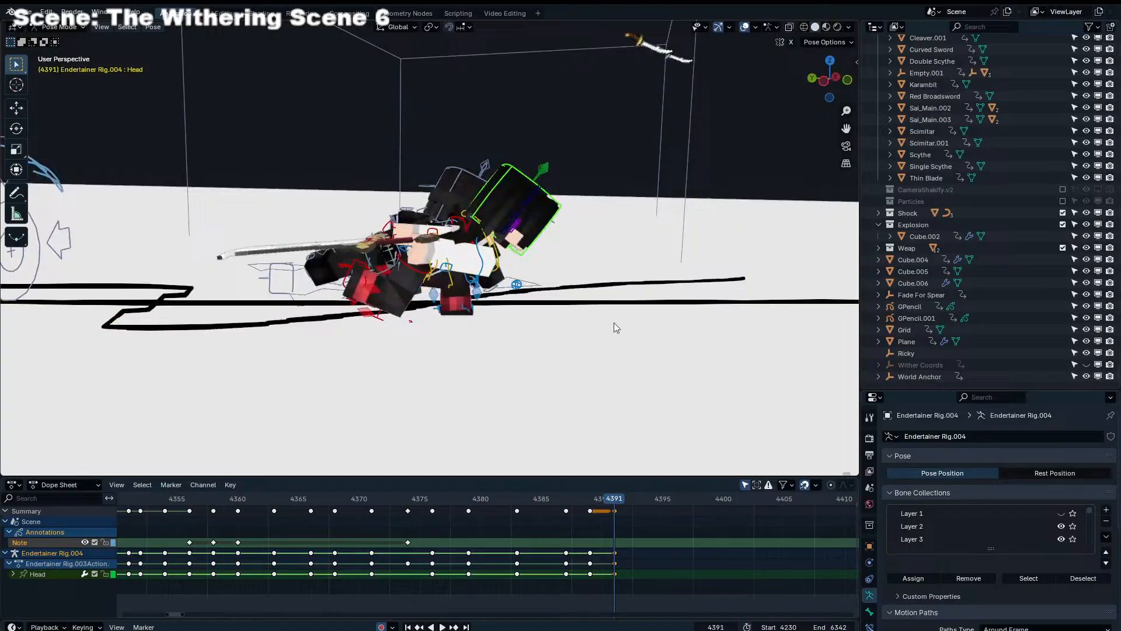
left_click(450, 284)
left_click(350, 272, "shift")
key("g")
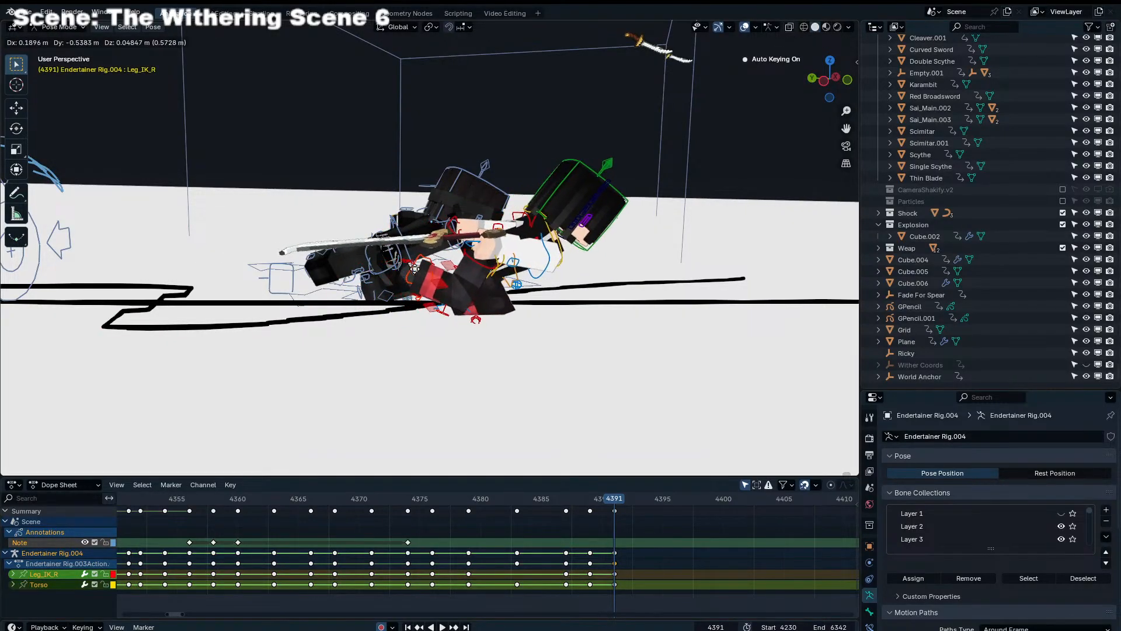
middle_click_drag(443, 277, 357, 270)
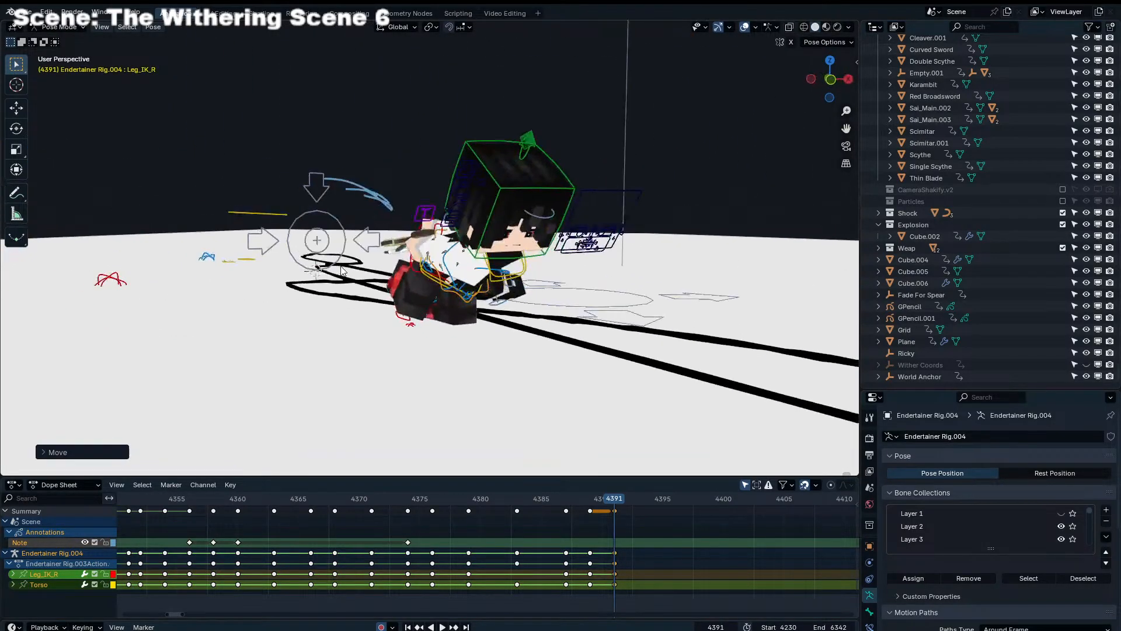
mouse_move(488, 240)
middle_mouse_down()
mouse_move(444, 236)
mouse_move(479, 243)
middle_mouse_up()
scroll(477, 244, "up", 2)
key("KP_0")
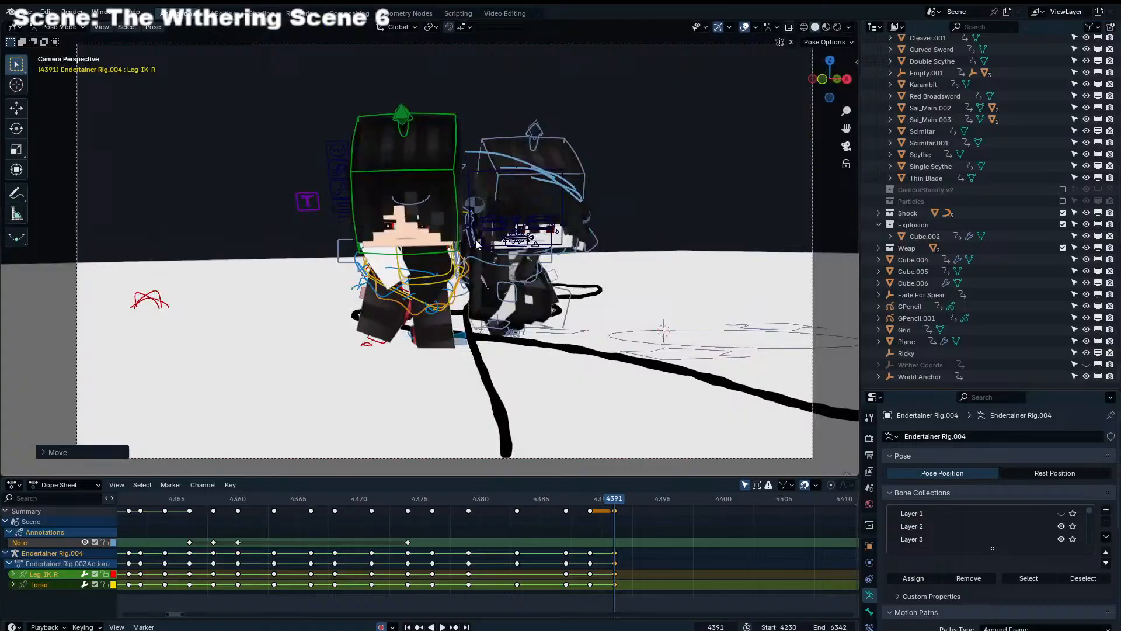
Switch to posing Endertainer Rig.001 and move its Torso and Leg_IK_L controls forward at frame 4391
left_click(508, 292)
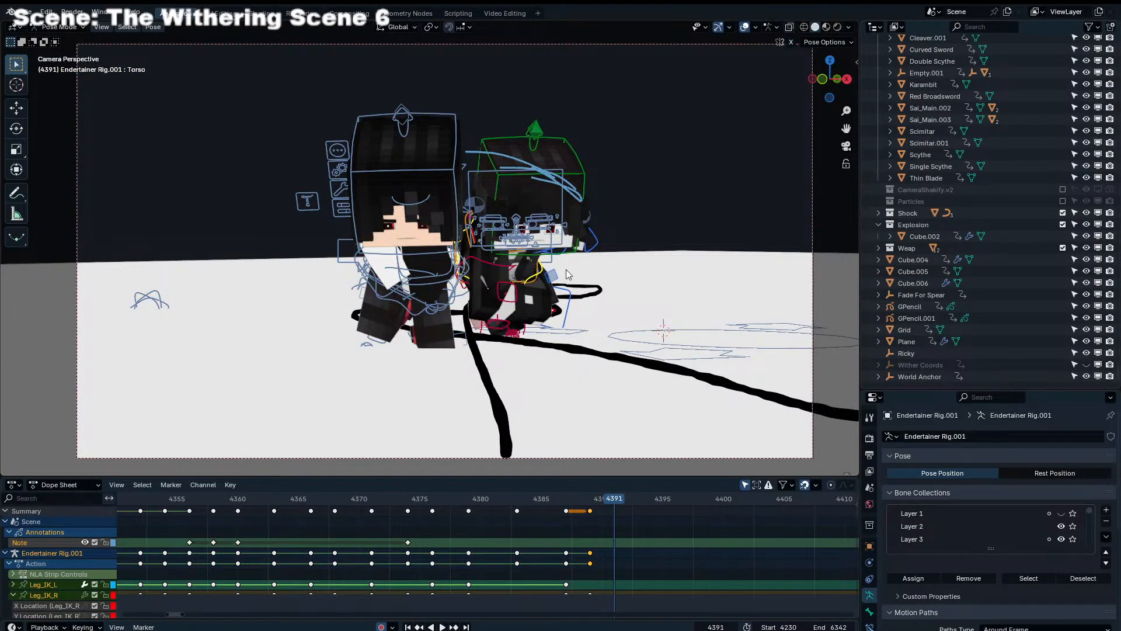
left_click(543, 271)
middle_click_drag(541, 270, 689, 350)
left_click(672, 336, "shift")
key("g")
left_click(549, 321)
Fine-tune the placement of Endertainer Rig.001's Torso and Leg_IK_L controls from the front view at frame 4391
middle_click_drag(549, 321, 612, 325)
key("g")
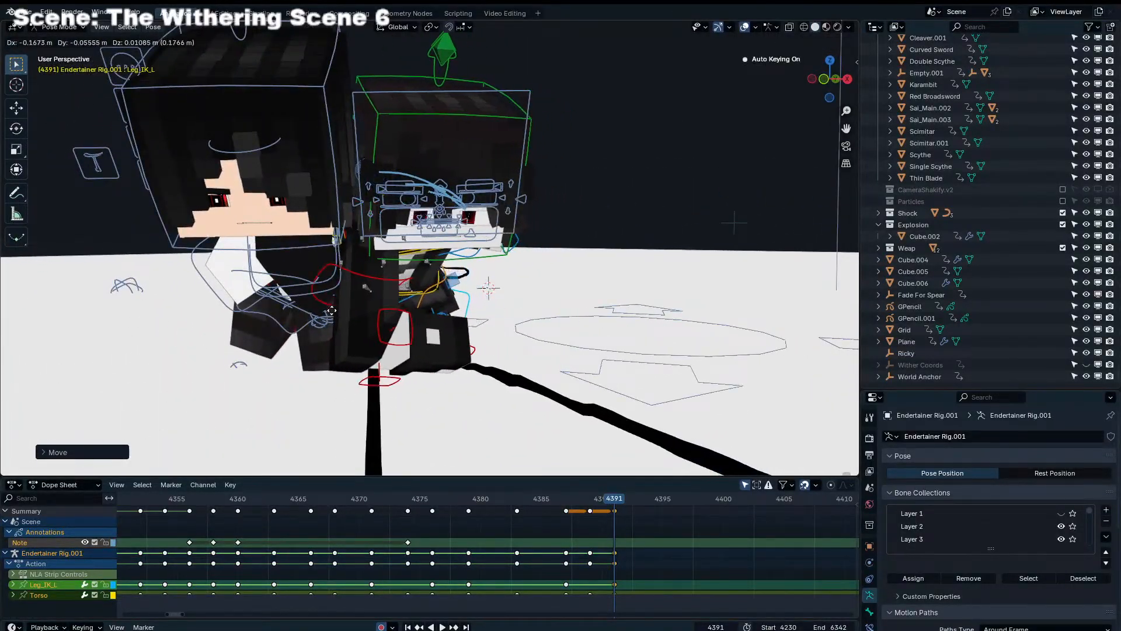
left_click(310, 318)
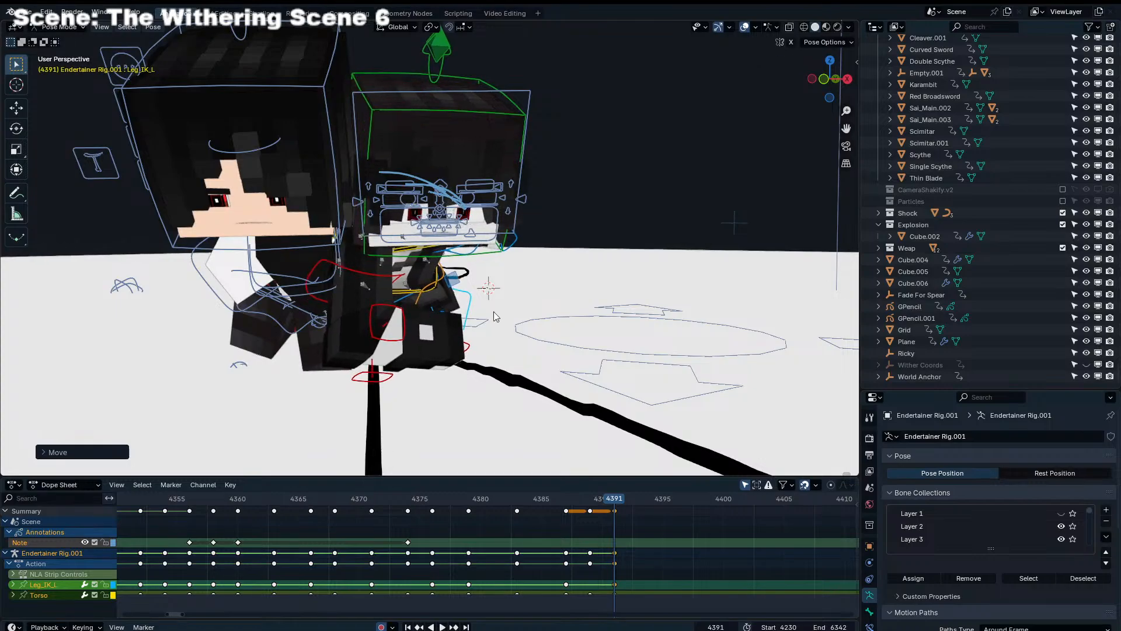
left_click(506, 328)
key("g")
left_click(504, 326)
Rotate the Head control of Endertainer Rig.001 at frame 4391 using free and view-plane rotations, then return to the camera view
left_click(490, 111)
key("r")
key("r")
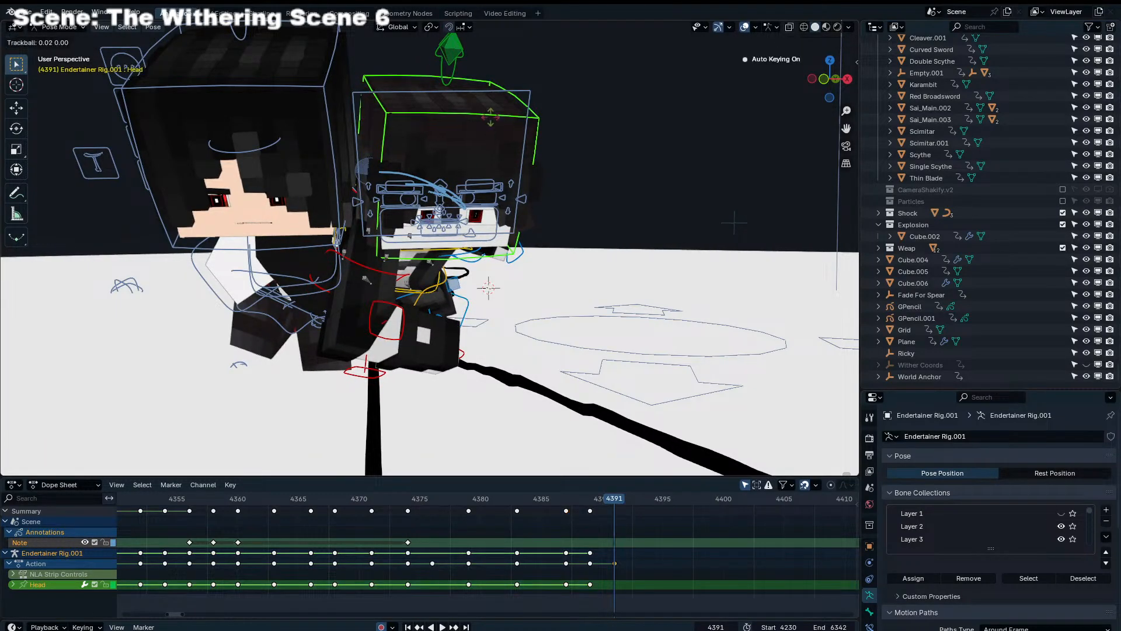
left_click(491, 118)
key("r")
left_click(551, 170)
key("r")
key("r")
left_click(546, 177)
key("KP_0")
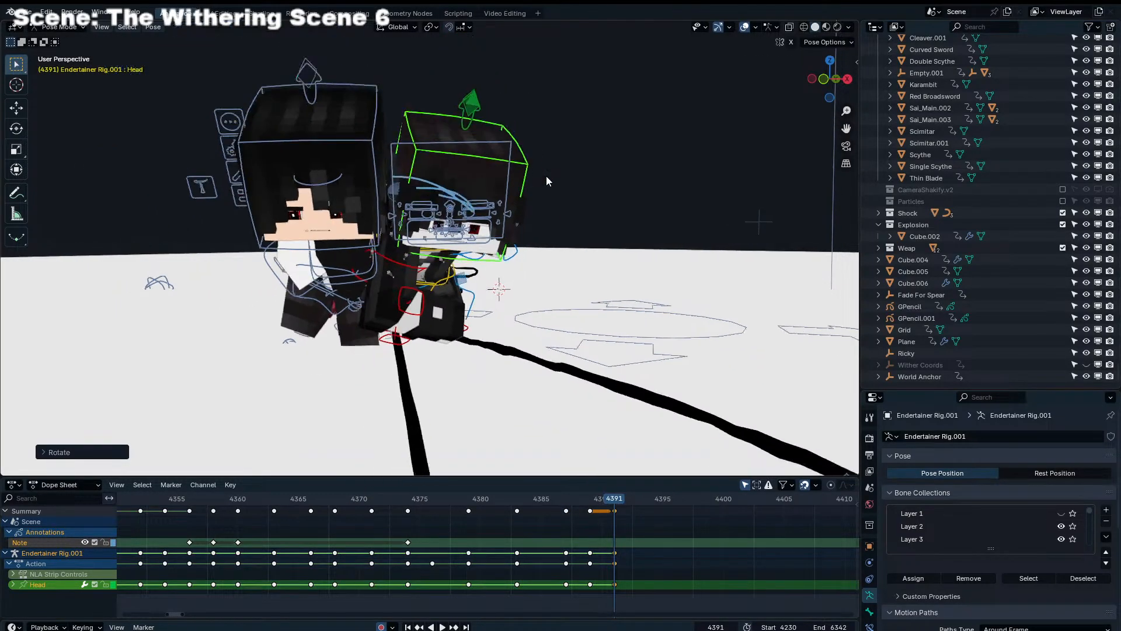
Go back to frame 4389, switch to posing Endertainer Rig.004 and nudge its Torso control slightly in camera view
left_click(680, 572)
scroll(466, 578, "up", 3)
middle_click_drag(648, 575, 514, 534)
left_click_drag(476, 503, 450, 514)
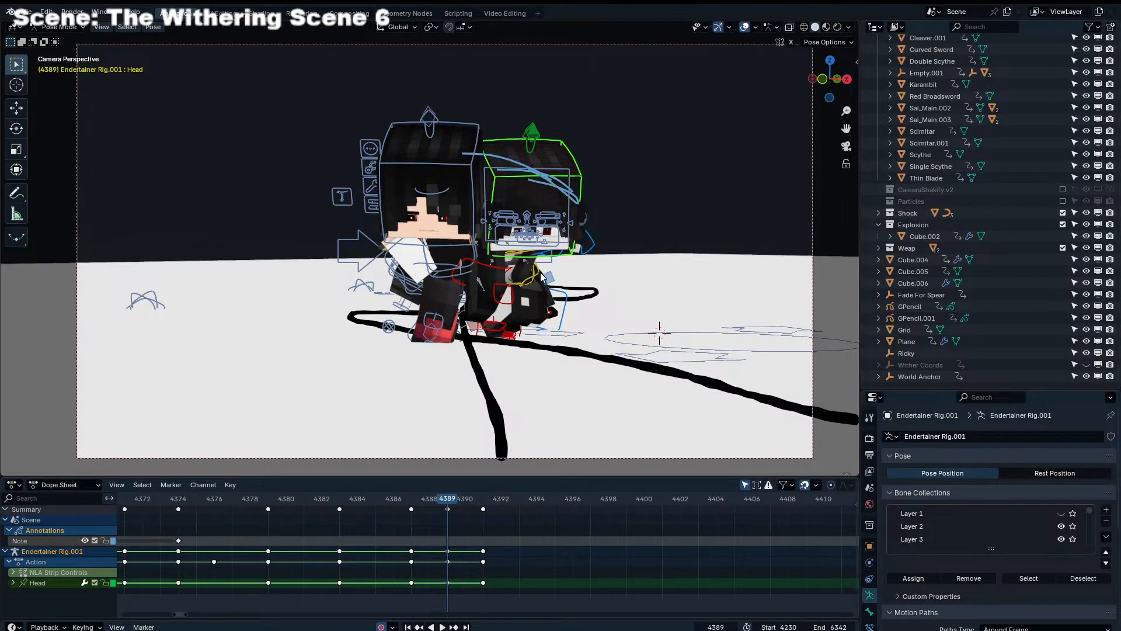
key("ctrl+Tab")
left_click(440, 278)
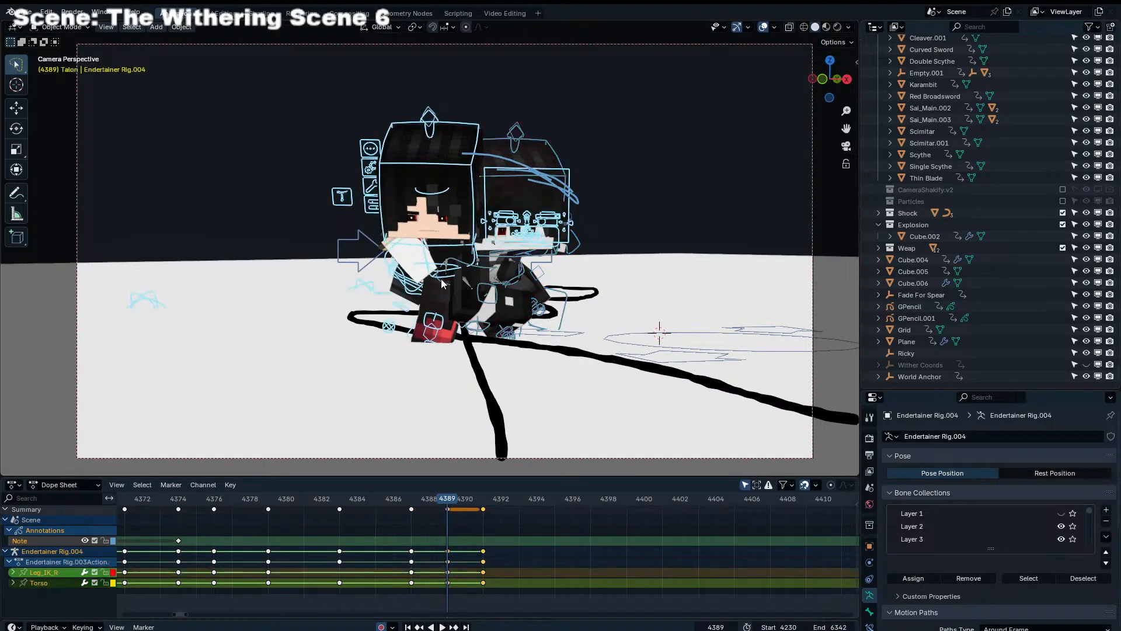
key("ctrl+Tab")
left_click(405, 295)
left_click(406, 293)
key("g")
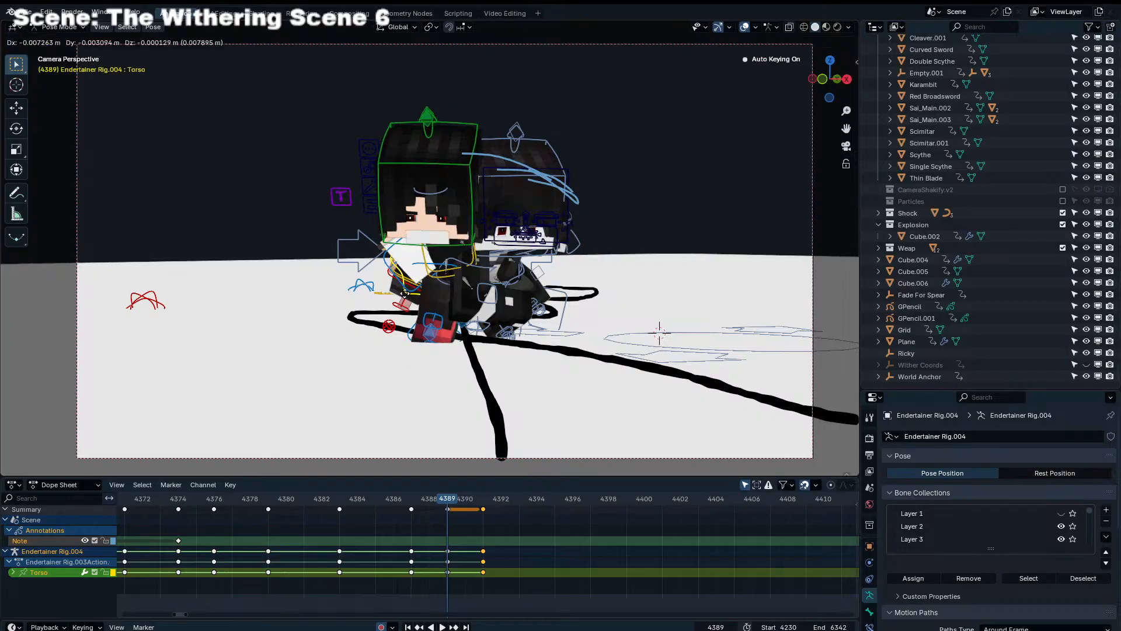
Play the animation through the camera from about frames 4376 and 4374, then scrub between frames 4389 and 4391
left_click(209, 495)
key("space")
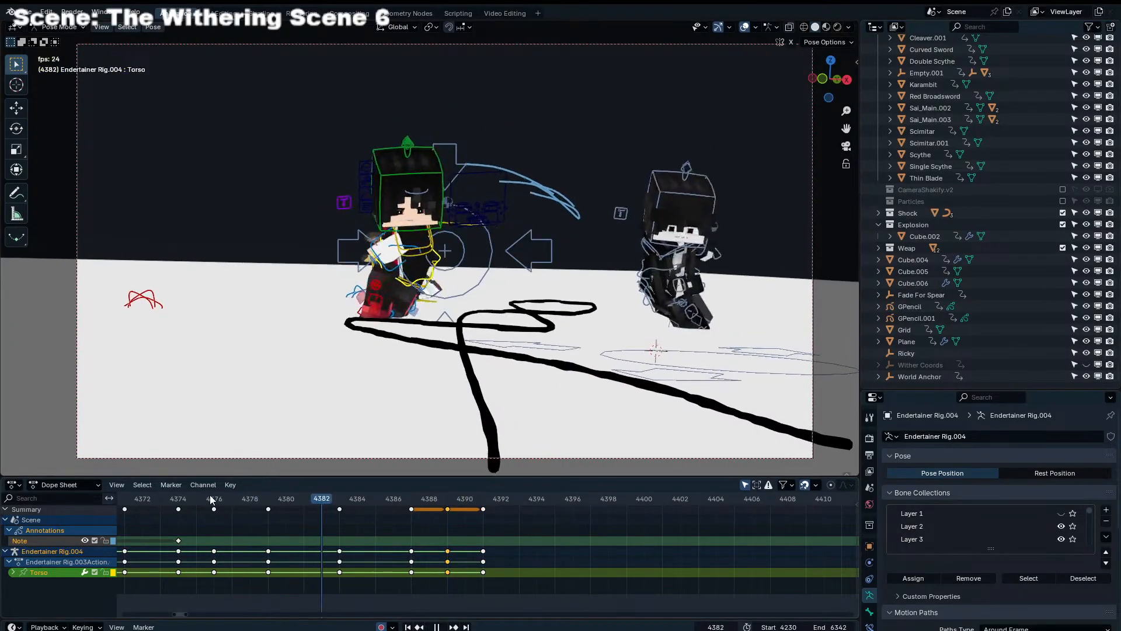
key("space")
left_click(168, 496)
key("space")
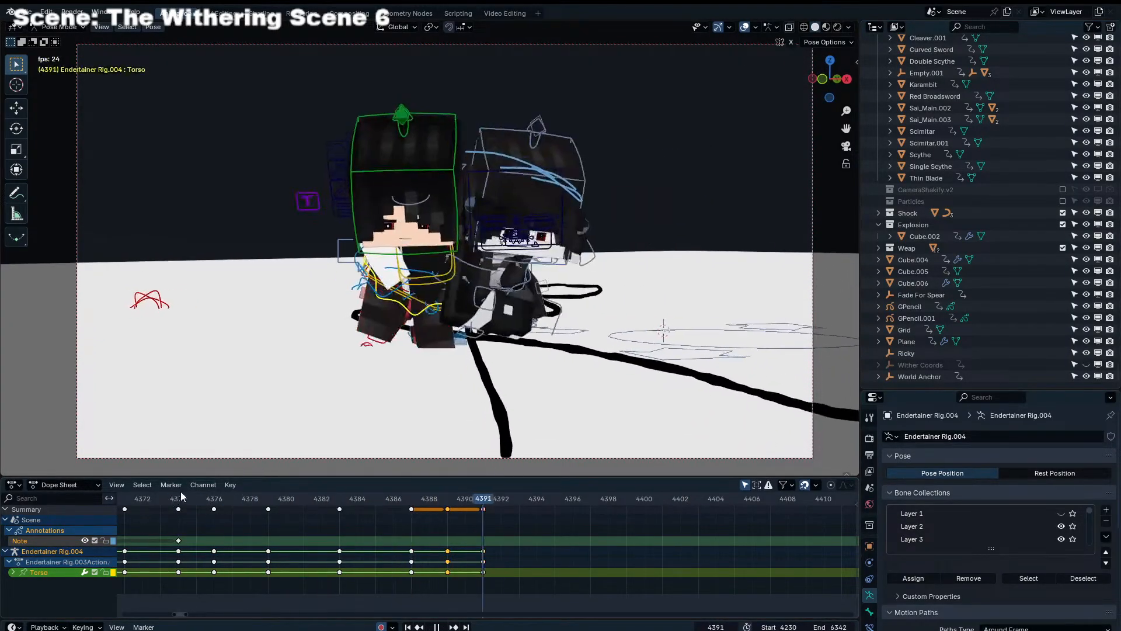
key("space")
left_click(447, 497)
left_click_drag(449, 498, 482, 495)
Advance to frame 4393 and move the Torso control of Endertainer Rig.004 forward from the side view
key("Right")
key("Right")
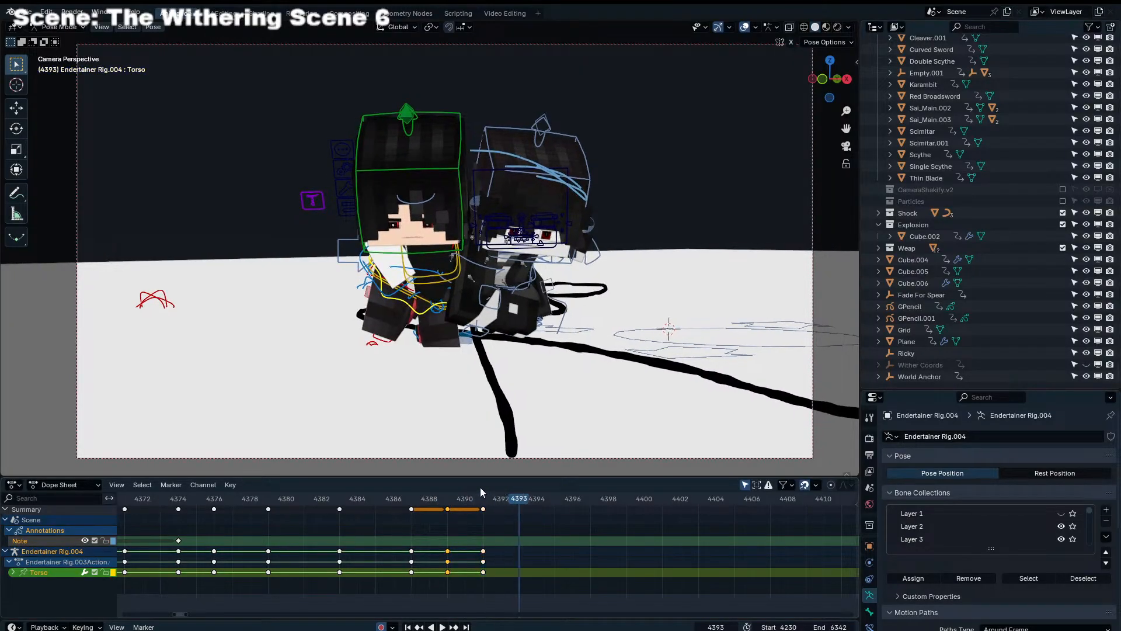
middle_click_drag(412, 403, 549, 408)
scroll(542, 334, "up", 4)
key("g")
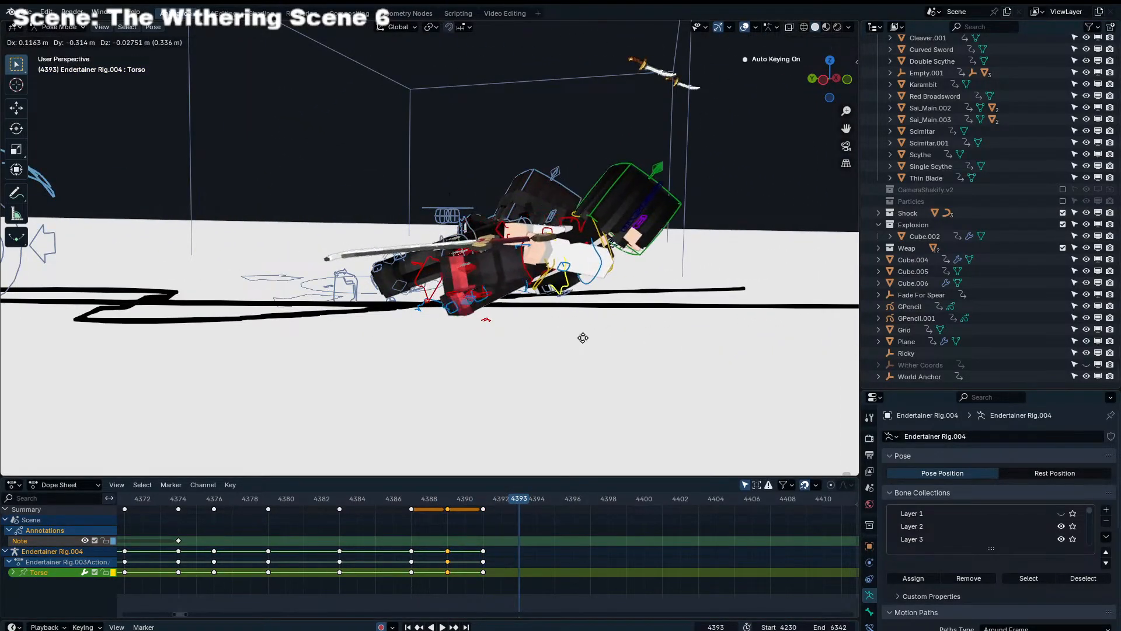
left_click(681, 344)
Move the Leg_IK_R control of Endertainer Rig.004 forward under the body at frame 4393
left_click(557, 308)
key("g")
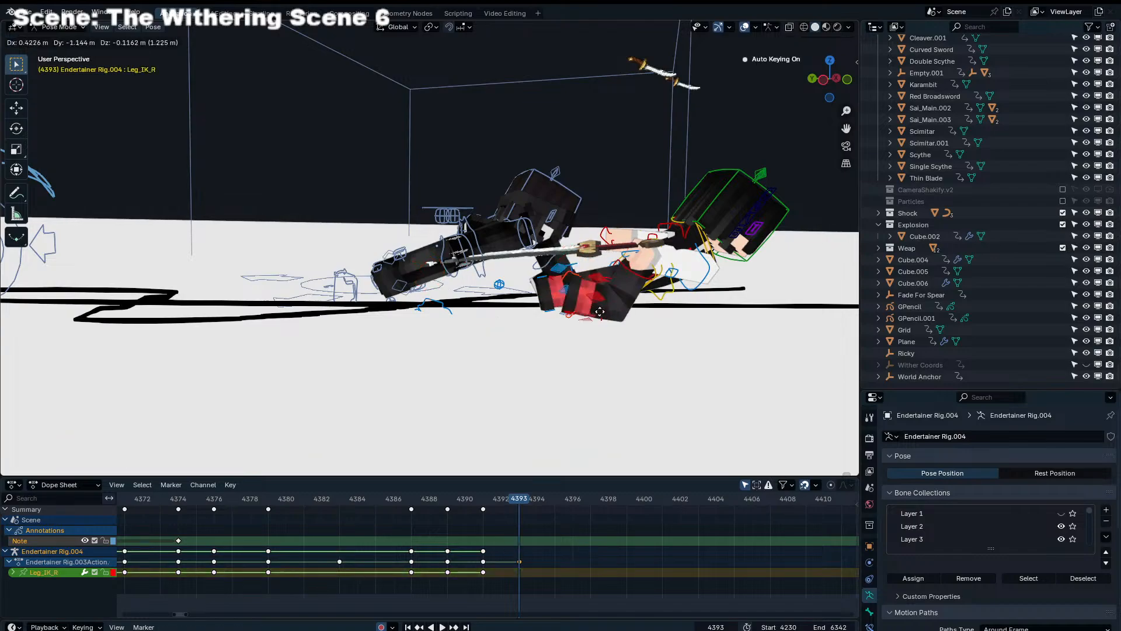
left_click(678, 331)
Try reorienting the Leg_IK_R control of Endertainer Rig.004 with free, Z-axis and Y-axis rotations at frame 4393
middle_click_drag(677, 331, 561, 346)
key("r")
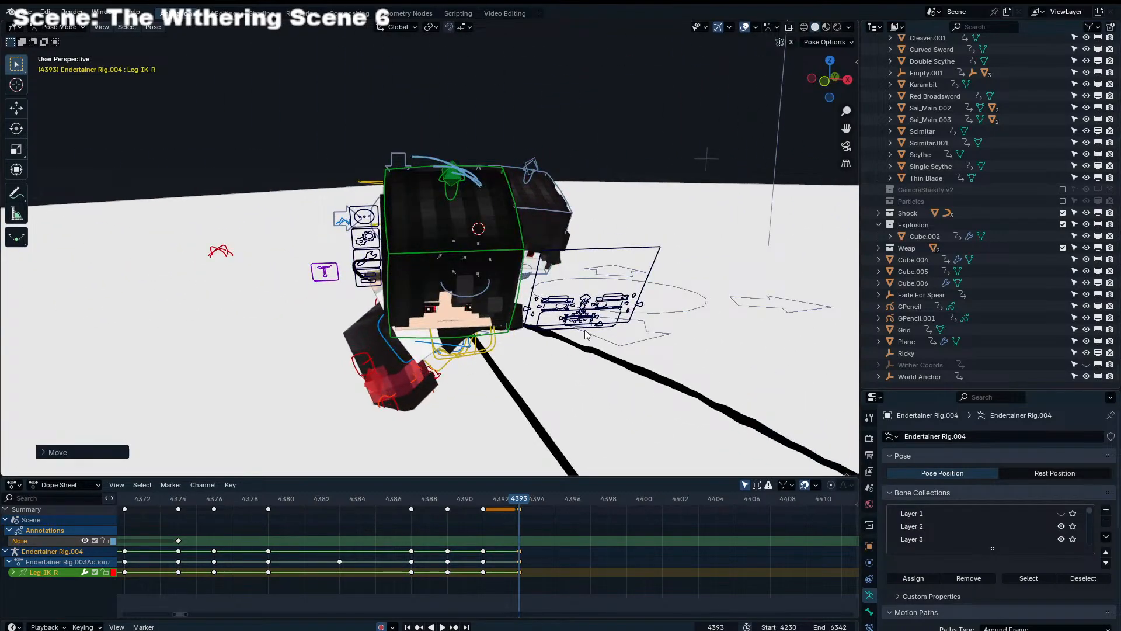
key("r")
key("r")
left_click(590, 345)
key("r")
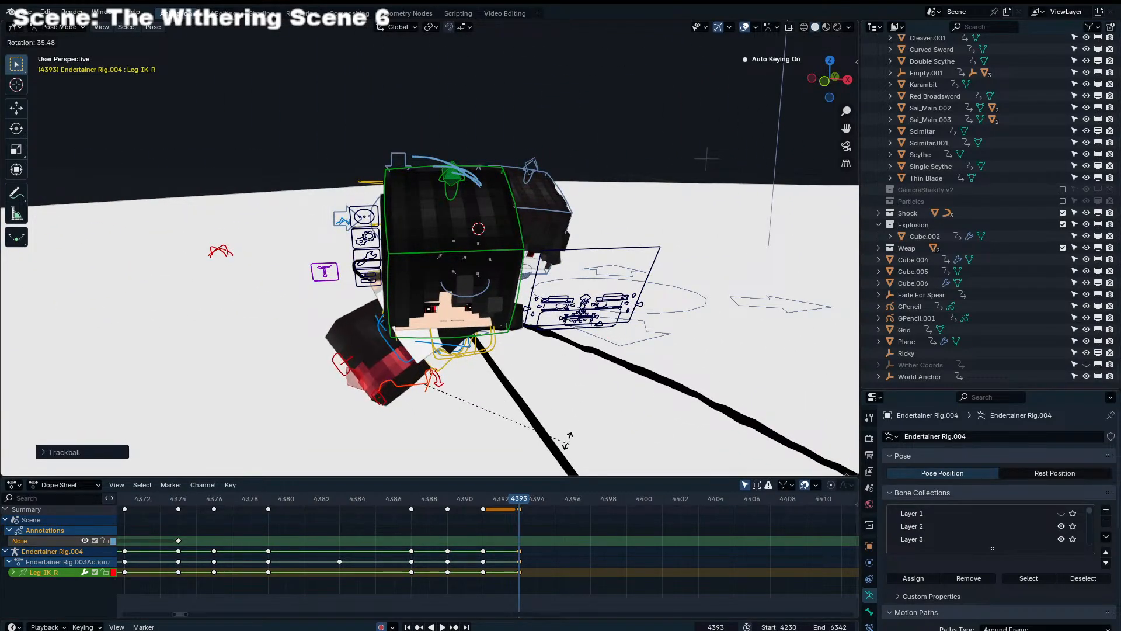
key("z")
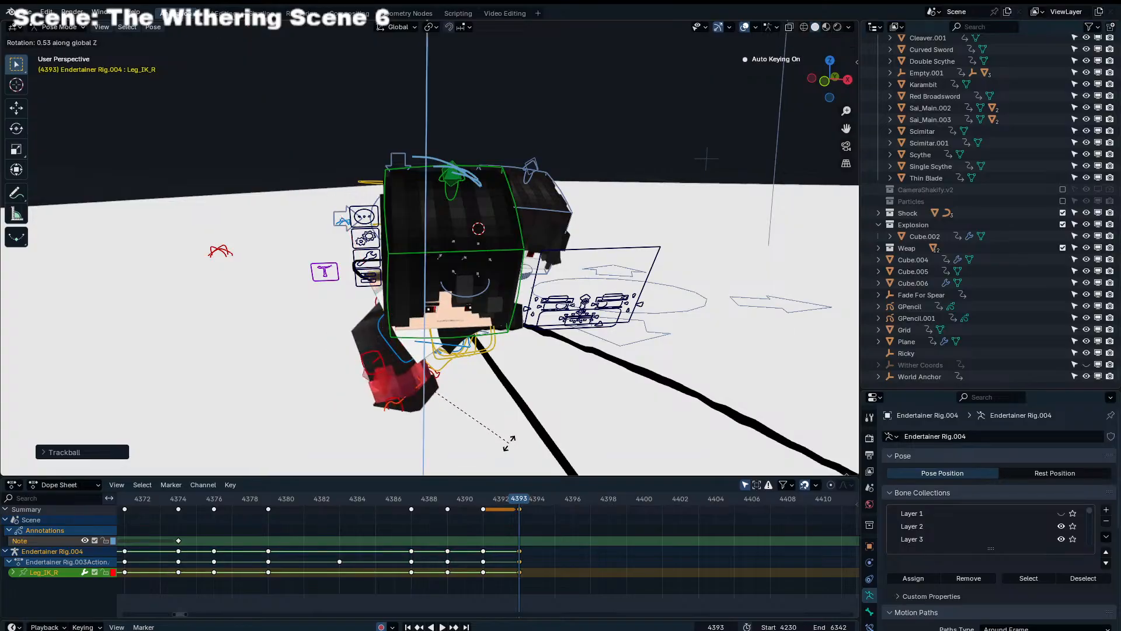
key("y")
key("y")
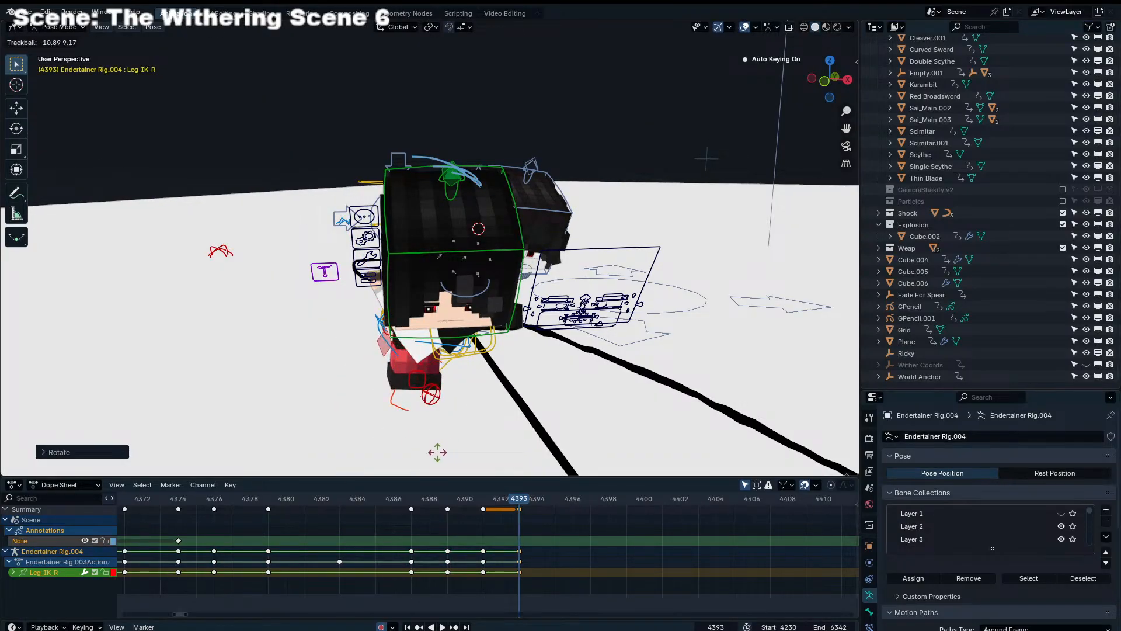
Isolate Endertainer Rig.004, clear the Leg_IK_R control's rotation and turn it about the Z axis, then leave the isolated view
key("KP_Divide")
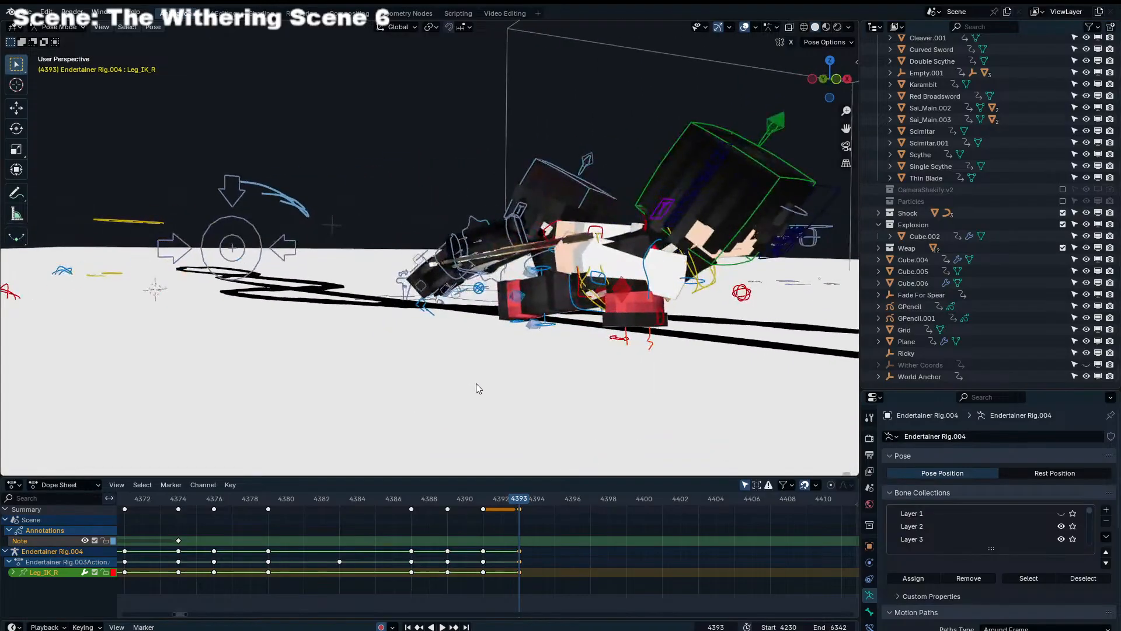
middle_click_drag(476, 384, 457, 354)
key("KP_Decimal")
scroll(527, 305, "down", 2)
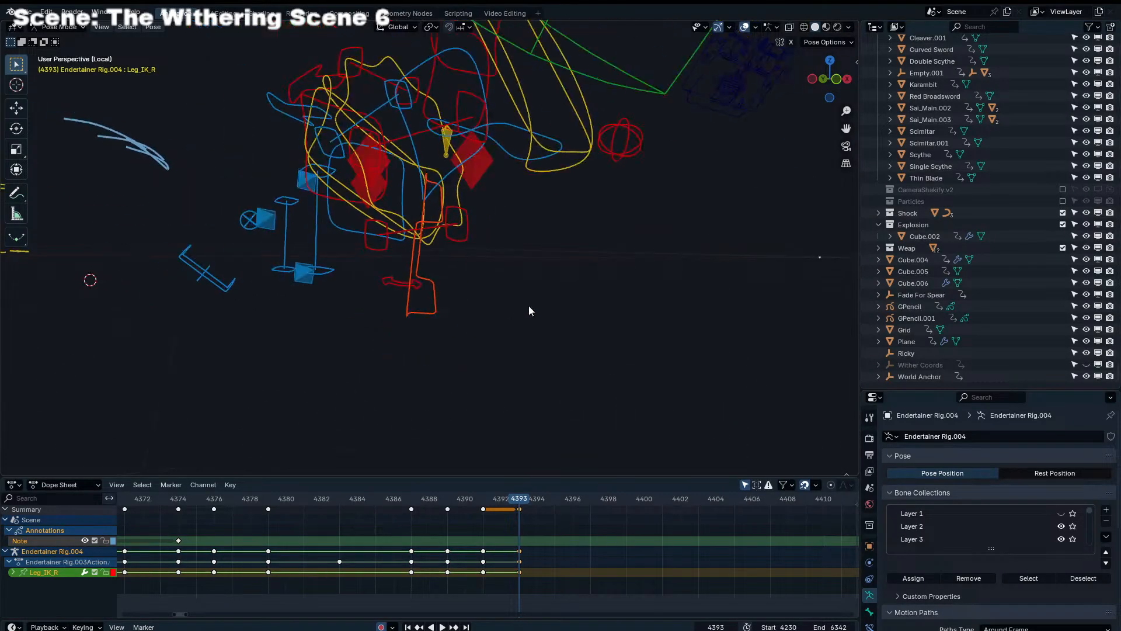
middle_click_drag(528, 306, 476, 335)
key("alt+r")
key("r")
key("z")
left_click(339, 335)
key("KP_Divide")
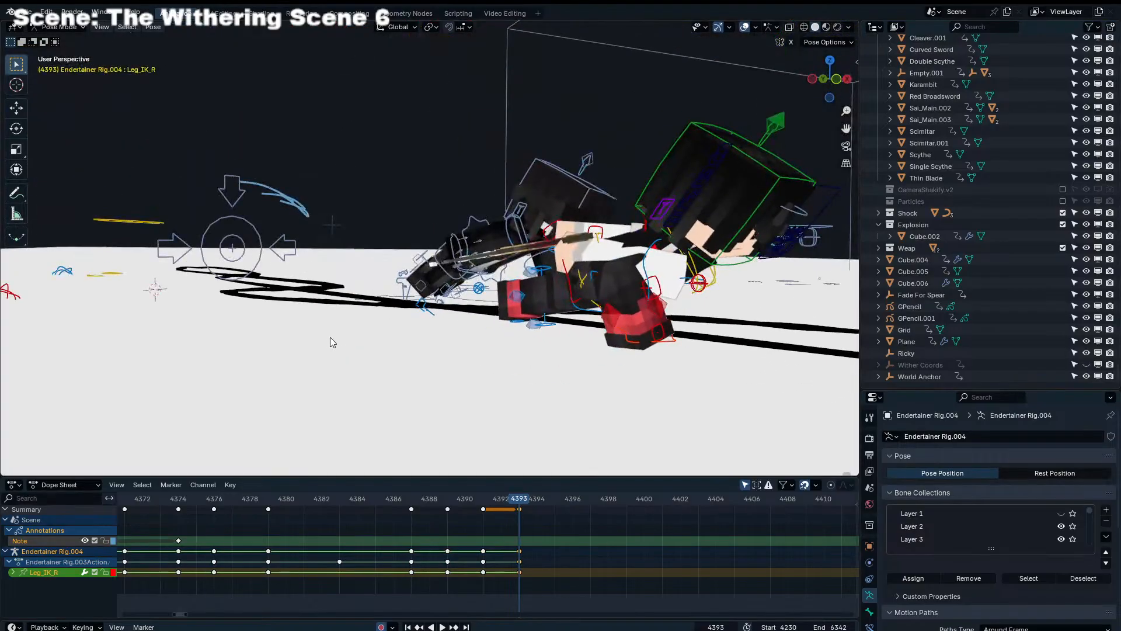
Reposition and rotate the Leg_IK_R control of Endertainer Rig.004 in camera view at frame 4393 to plant the foot in front
key("KP_0")
key("g")
left_click(460, 393)
key("g")
left_click(440, 414)
key("r")
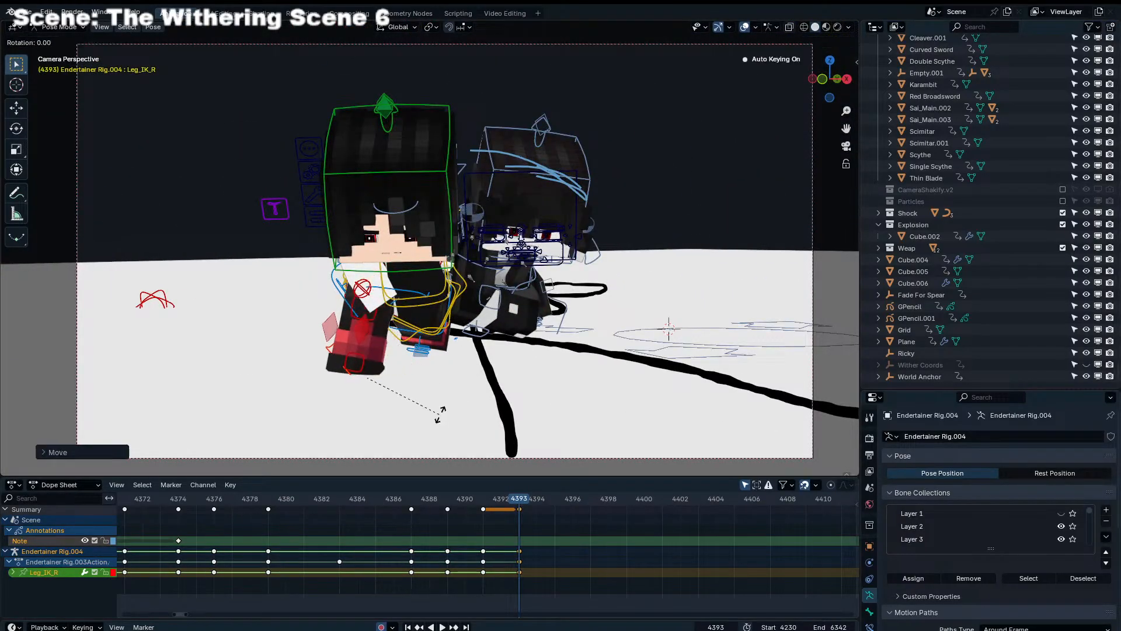
Raise the Torso control of Endertainer Rig.004 and adjust its rotation in camera view at frame 4393
left_click(461, 300)
key("g")
left_click(479, 266)
key("r")
left_click(481, 267)
key("r")
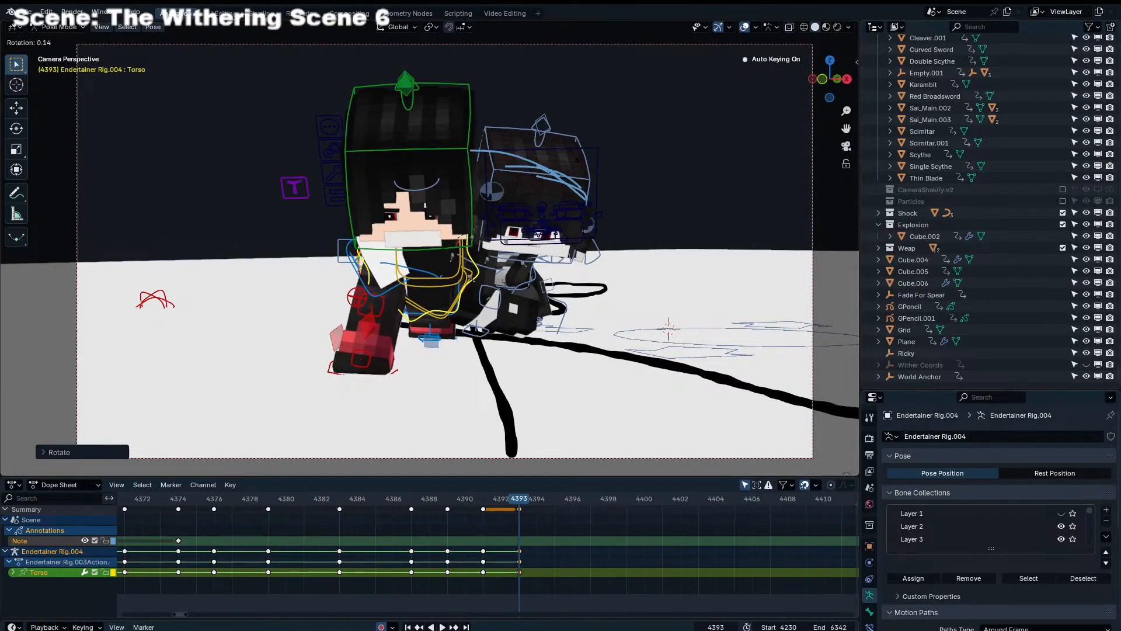
key("r")
left_click(578, 162)
Rotate the Head control of Endertainer Rig.004 freely in camera view at frame 4393, using repeated trackball rotations
left_click(477, 251)
key("r")
key("r")
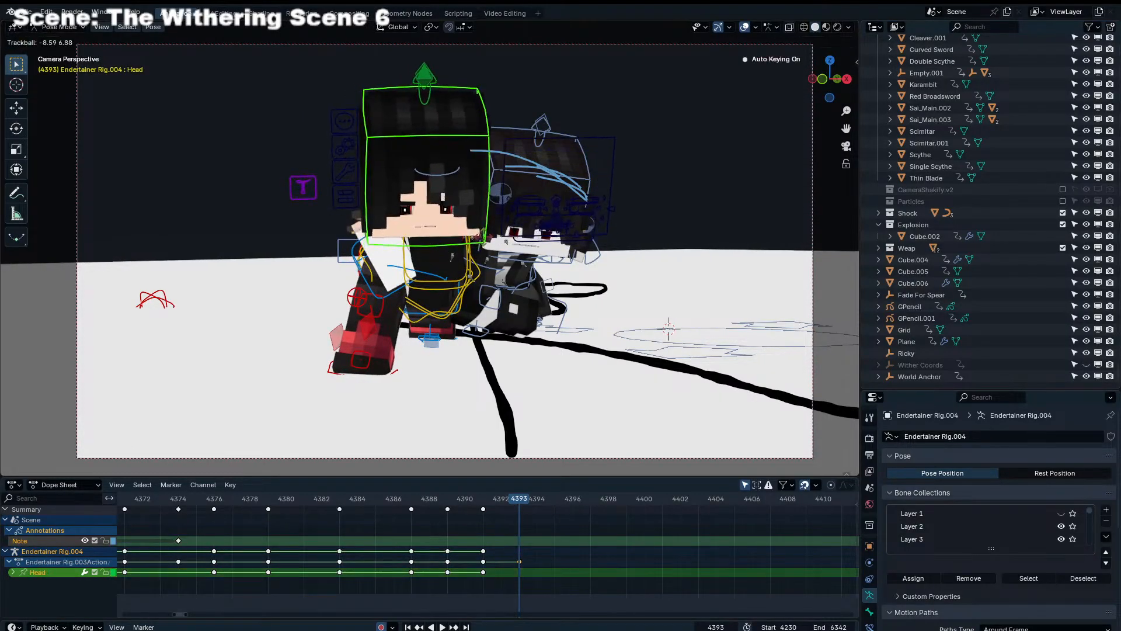
left_click(467, 287)
key("r")
Move and rotate the Leg_IK_L control of Endertainer Rig.004 at frame 4393 to pose the trailing foot
key("r")
left_click(451, 328)
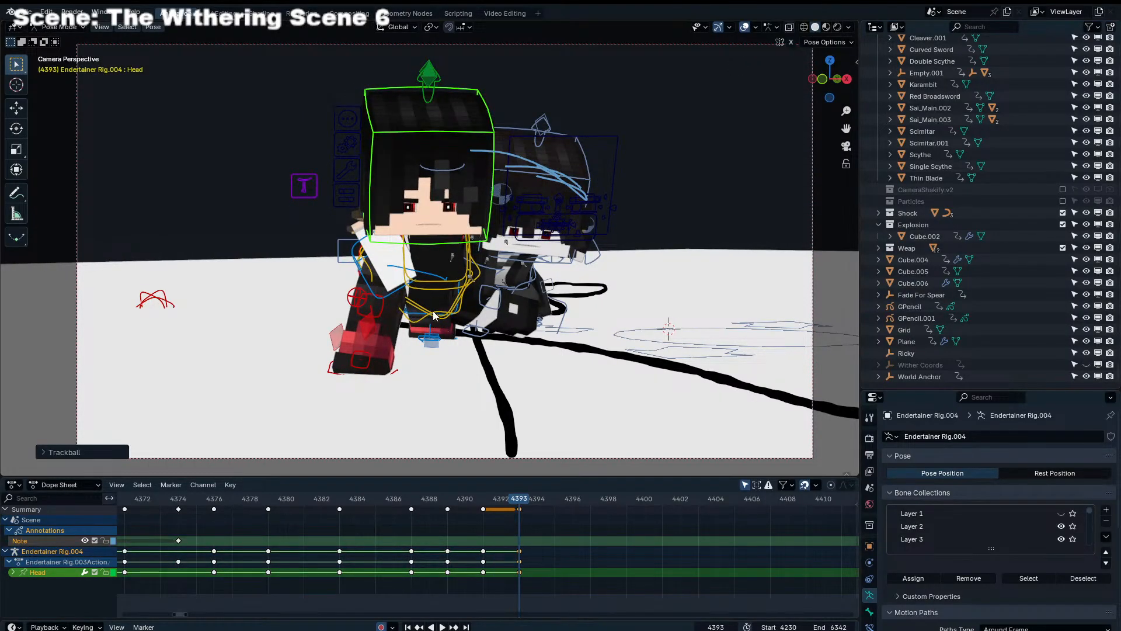
middle_click_drag(432, 297, 413, 363)
key("g")
left_click(562, 384)
key("r")
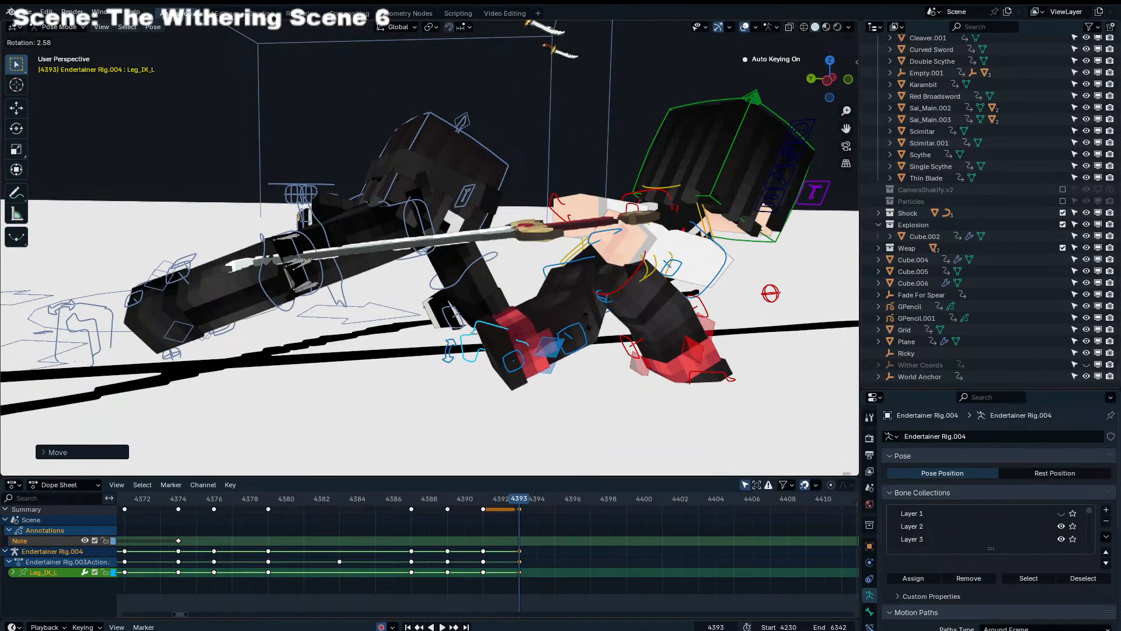
left_click(557, 391)
middle_click_drag(557, 391, 619, 388)
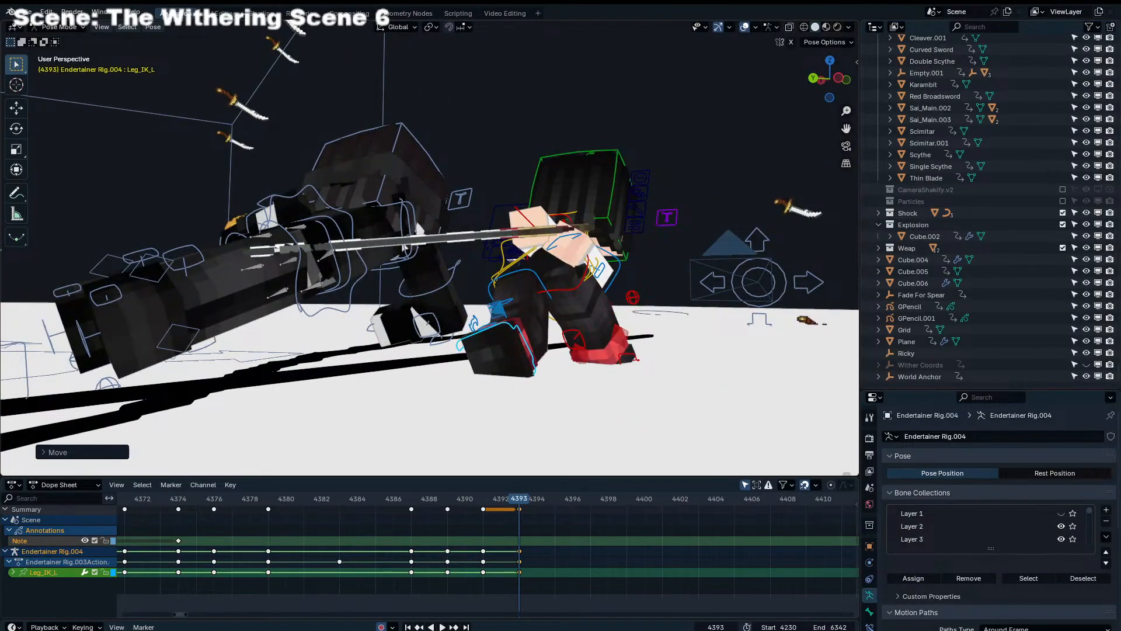
middle_click_drag(615, 348, 419, 346)
Switch to posing Endertainer Rig.001 and try moving its Torso control along the global Y axis at frame 4393
key("ctrl+Tab")
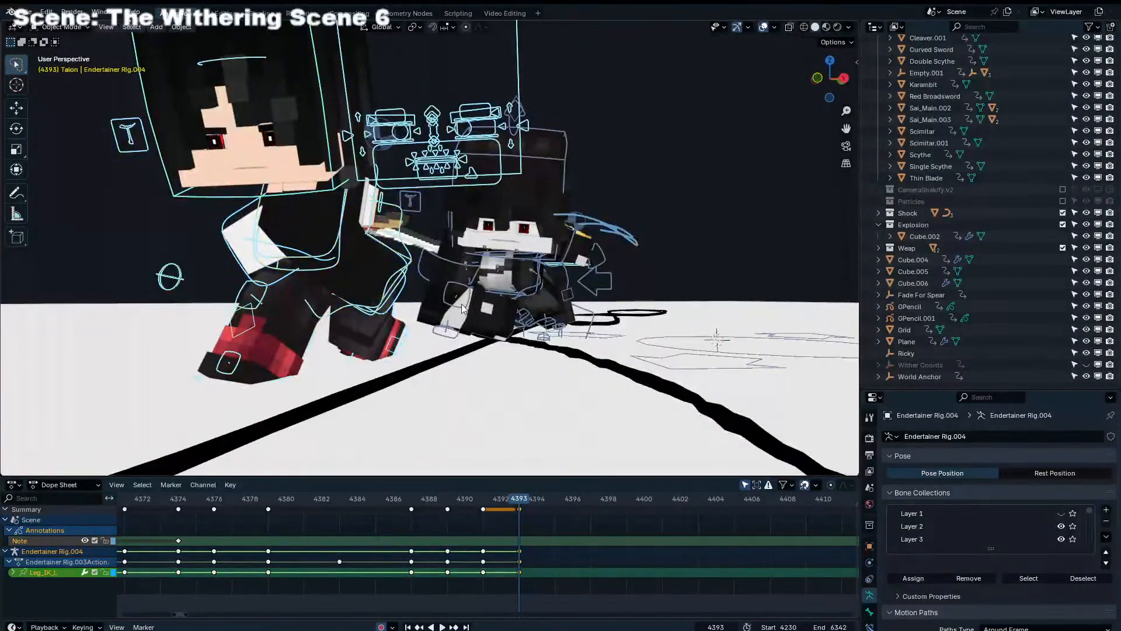
left_click(466, 310)
key("ctrl+Tab")
middle_click_drag(466, 309, 420, 317)
key("g")
key("y")
right_click(409, 315)
key("g")
key("y")
right_click(267, 318)
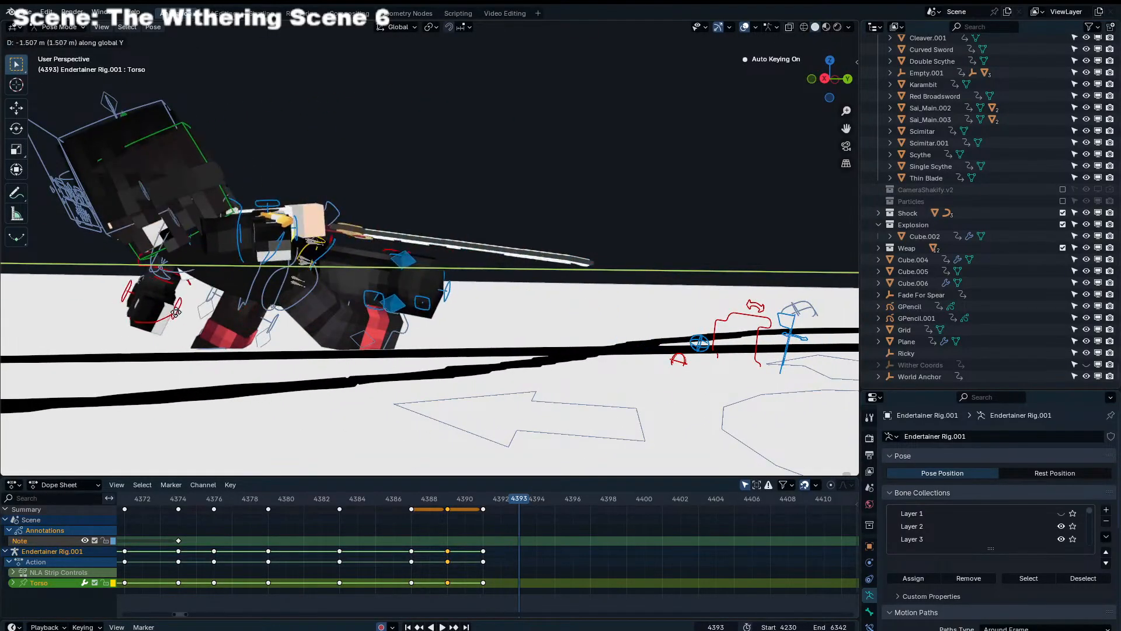
middle_click_drag(268, 318, 383, 358)
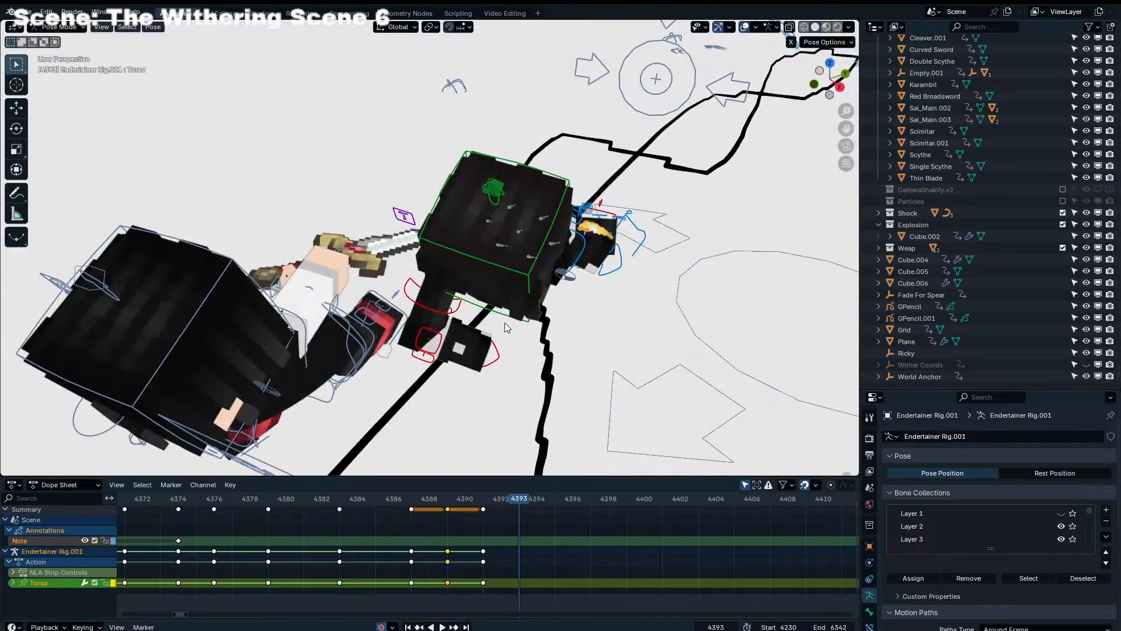
Move the Torso control of Endertainer Rig.001 along the global Y and X axes at frame 4393, bringing it beside the other rig
middle_click_drag(507, 328, 444, 344)
key("g")
key("y")
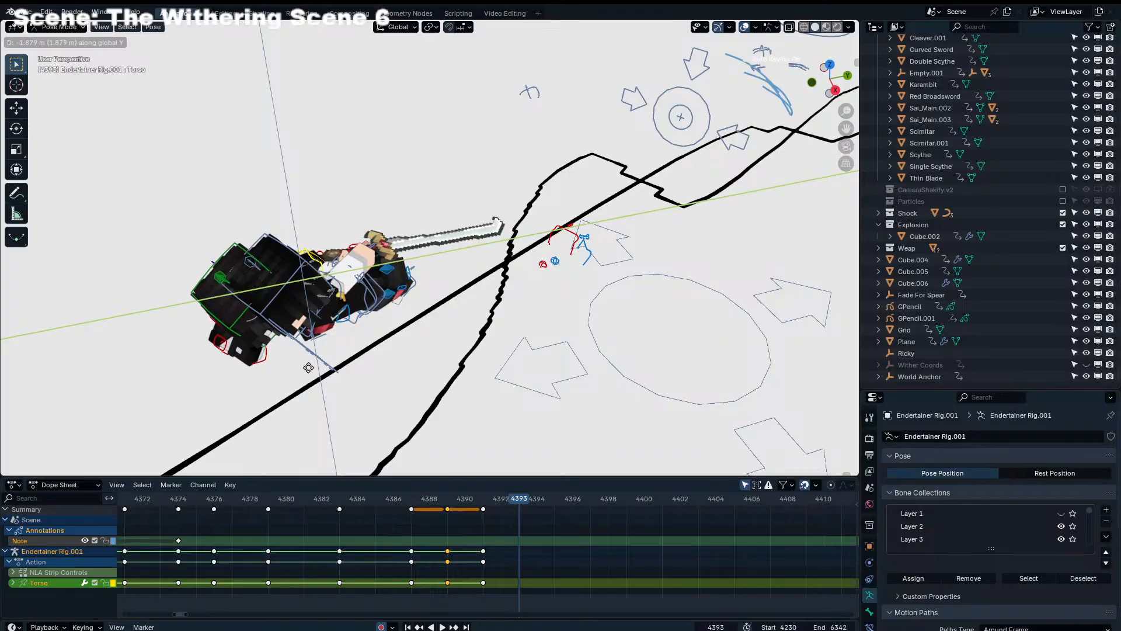
left_click(345, 324)
middle_click_drag(345, 324, 398, 347)
key("g")
key("x")
left_click(415, 316)
Refine the Torso placement of Endertainer Rig.001 at frame 4393 along Y and freely, and try moving the Leg_IK_R control
key("KP_0")
key("g")
key("y")
left_click(501, 349)
mouse_move(500, 348)
middle_mouse_down()
mouse_move(590, 311)
mouse_move(634, 339)
mouse_move(493, 330)
mouse_move(505, 349)
middle_mouse_up()
key("g")
left_click(620, 310)
middle_click_drag(620, 310, 599, 277)
key("g")
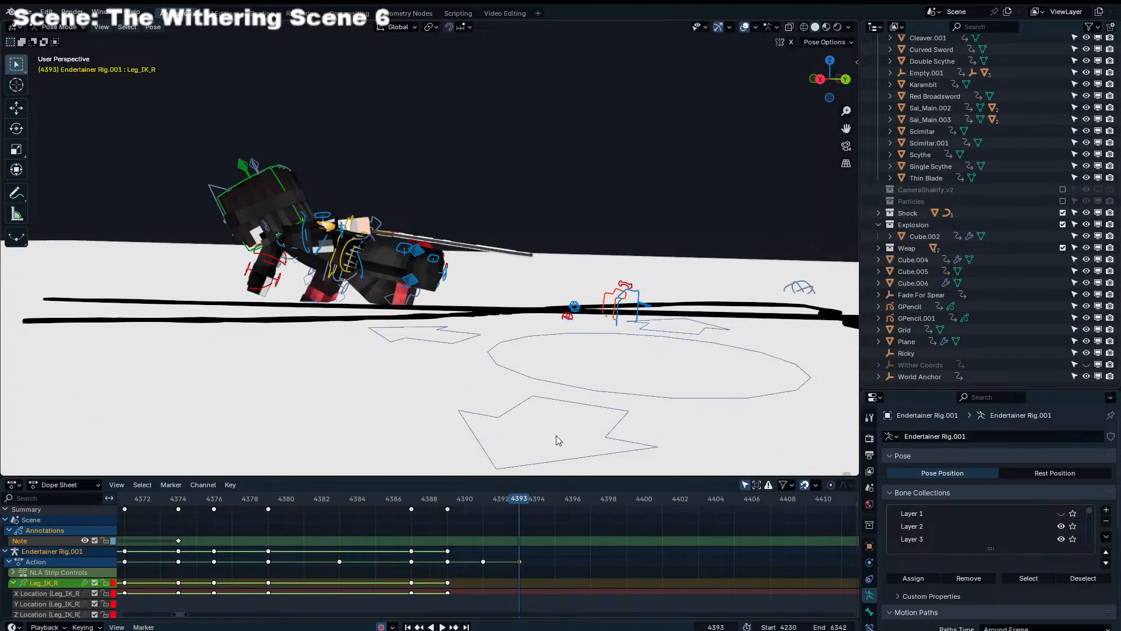
Go back to frame 4391 and reposition the Leg_IK_L control of Endertainer Rig.001
key("Left")
middle_click_drag(584, 366, 579, 356)
key("Left")
key("Left")
key("Left")
key("Right")
key("Right")
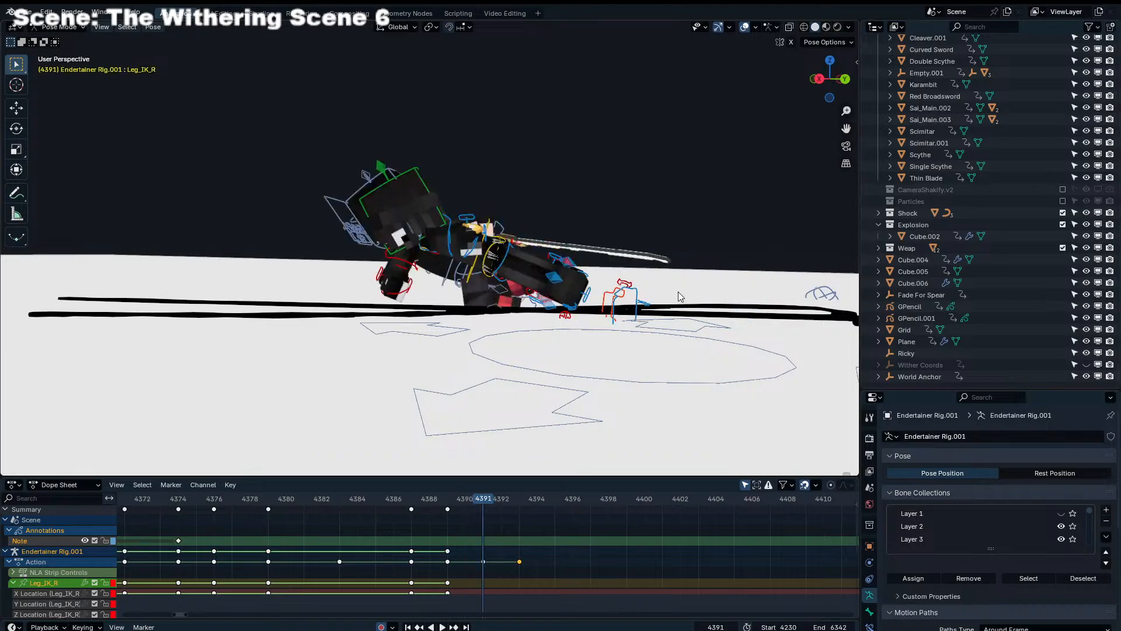
left_click(638, 297)
middle_click_drag(638, 297, 650, 294)
key("g")
left_click(561, 299)
middle_click_drag(561, 299, 670, 283)
key("g")
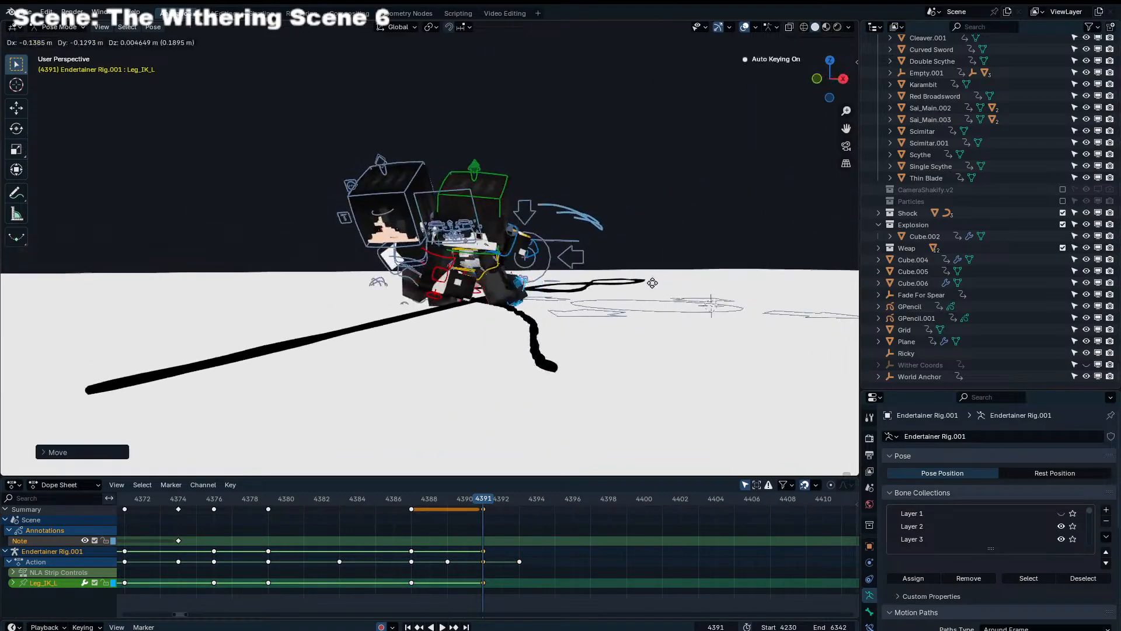
left_click(665, 333)
Rotate the Torso control of Endertainer Rig.001 about the global Z axis at frame 4391 and inspect the pose from the side
middle_click_drag(665, 333, 426, 297)
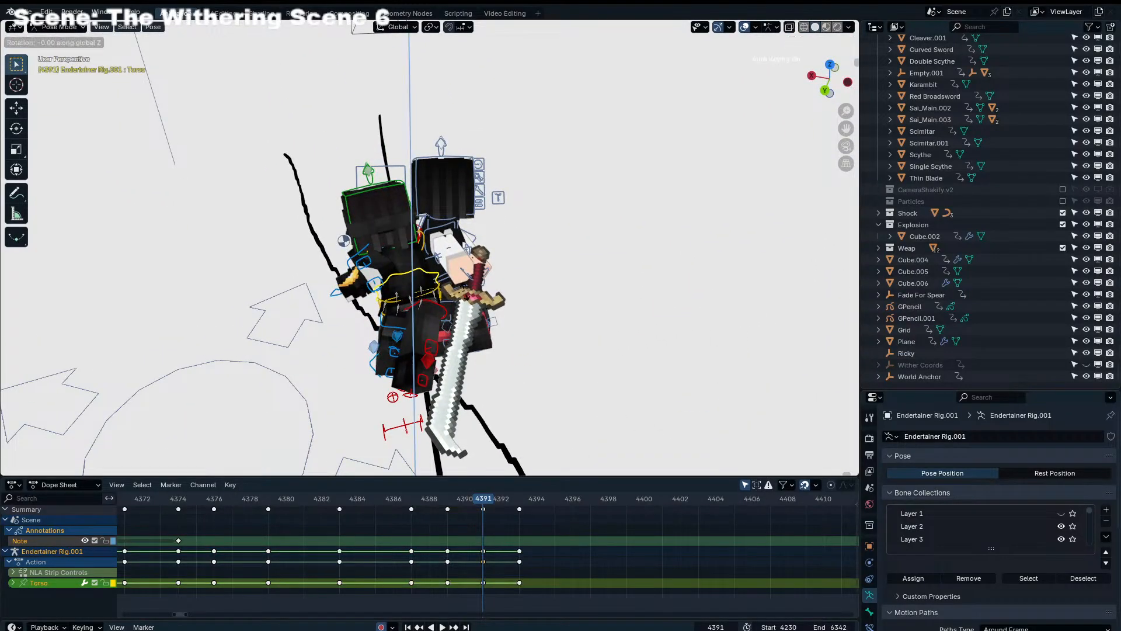
left_click(461, 310)
left_click(334, 262)
middle_click_drag(334, 262, 571, 211)
middle_click_drag(554, 248, 525, 279)
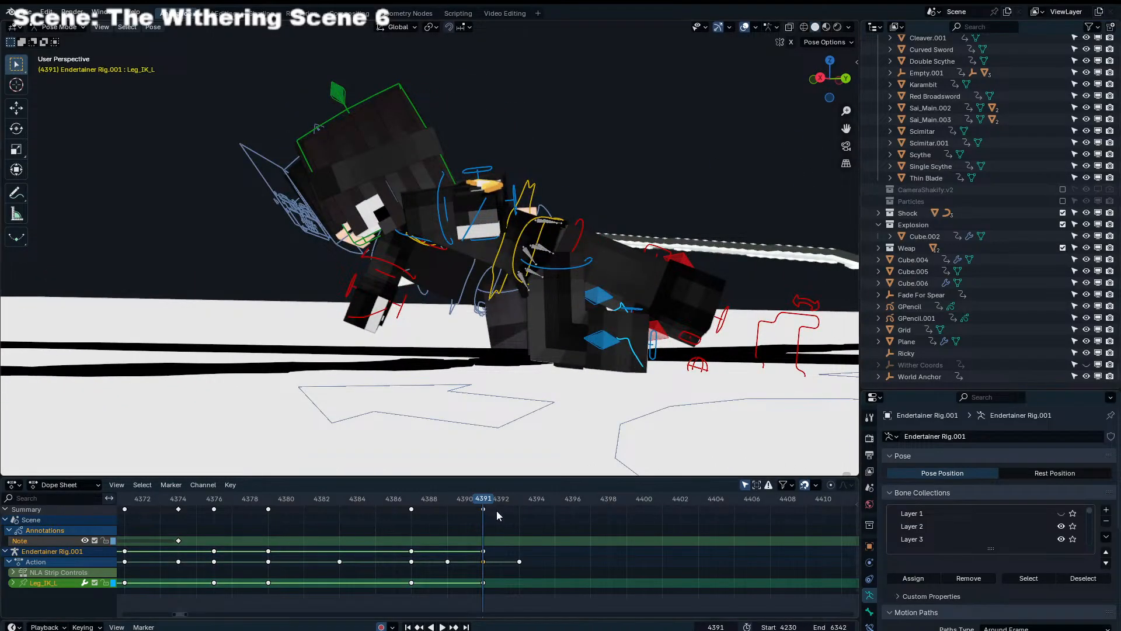
At frame 4393, rotate the Leg_IK_L control of Endertainer Rig.001 with trackball and view-plane rotations
left_click_drag(501, 501, 523, 503)
left_click(274, 361)
middle_click_drag(274, 361, 540, 412)
key("r")
right_click(475, 393)
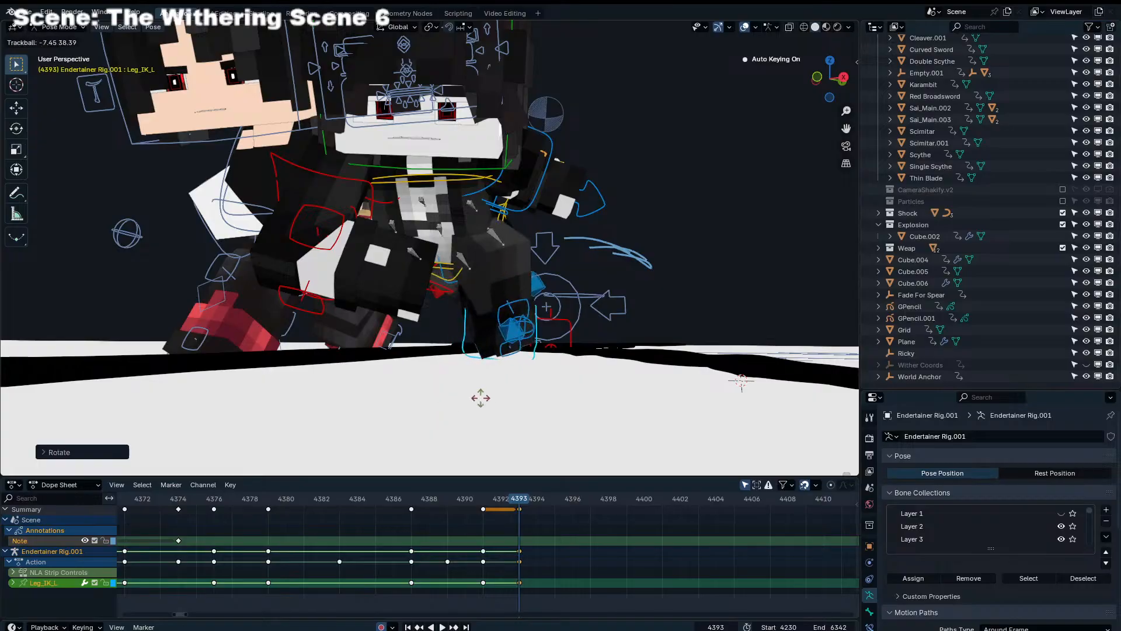
middle_click_drag(475, 393, 324, 405)
key("r")
key("r")
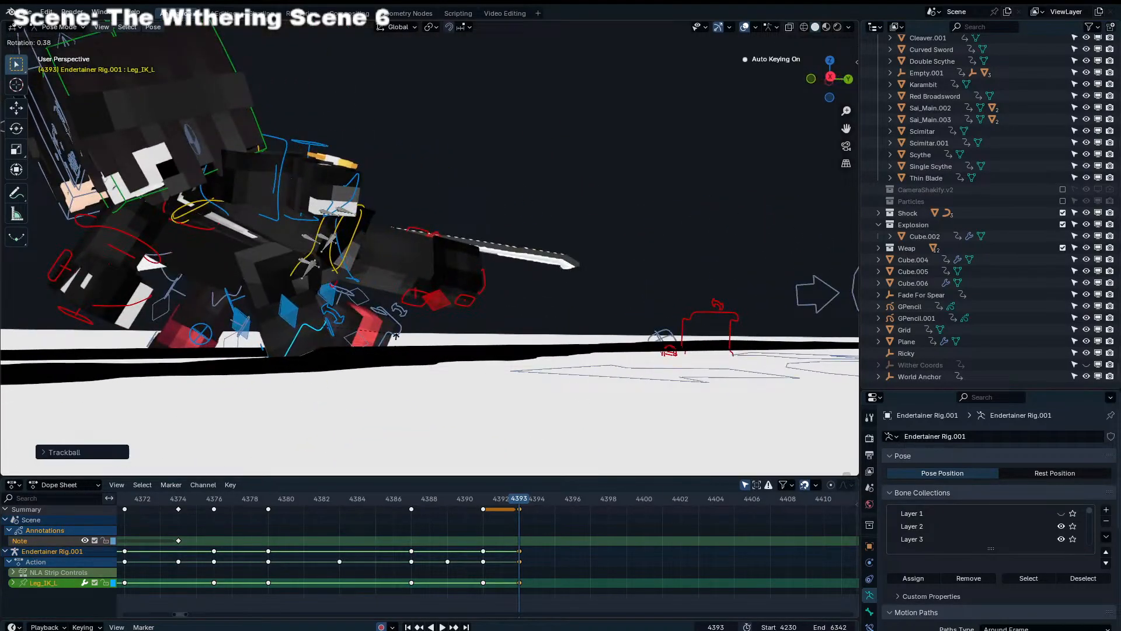
left_click(374, 356)
Reposition the Leg_IK_L control of Endertainer Rig.001 and adjust its rotation at frame 4393 to plant the foot forward
middle_click_drag(364, 370, 298, 376)
key("g")
left_click(257, 409)
key("g")
left_click(434, 382)
key("g")
left_click(298, 386)
key("r")
left_click(290, 408)
key("g")
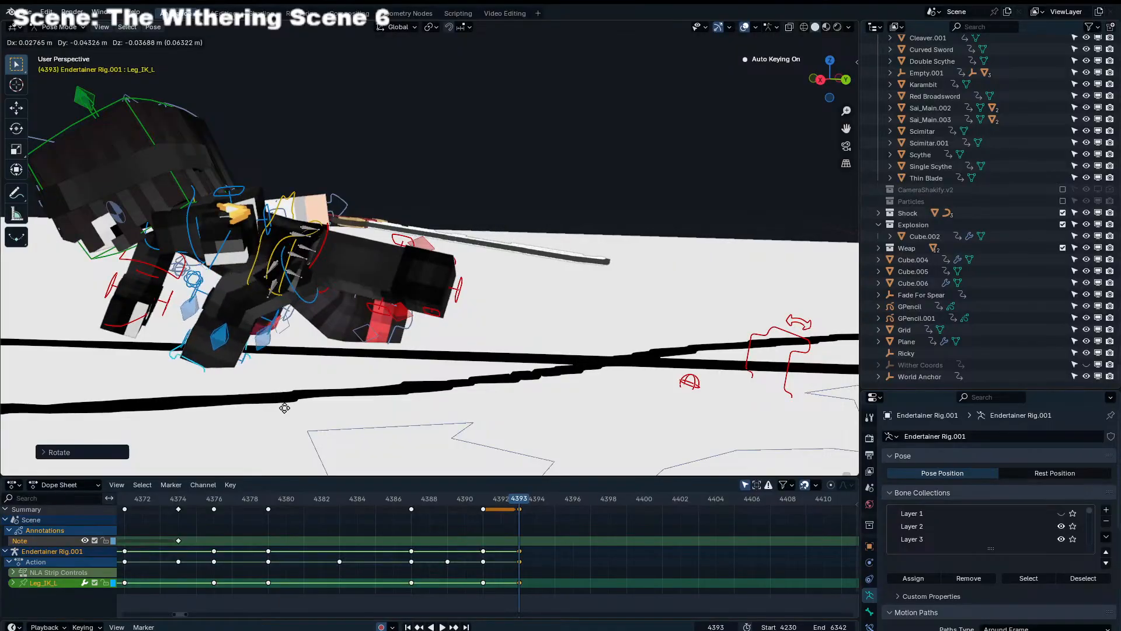
left_click(751, 364)
Move the Leg_IK_R control of Endertainer Rig.001 at frame 4393 so the leg trails behind the body, checking it from several angles
key("g")
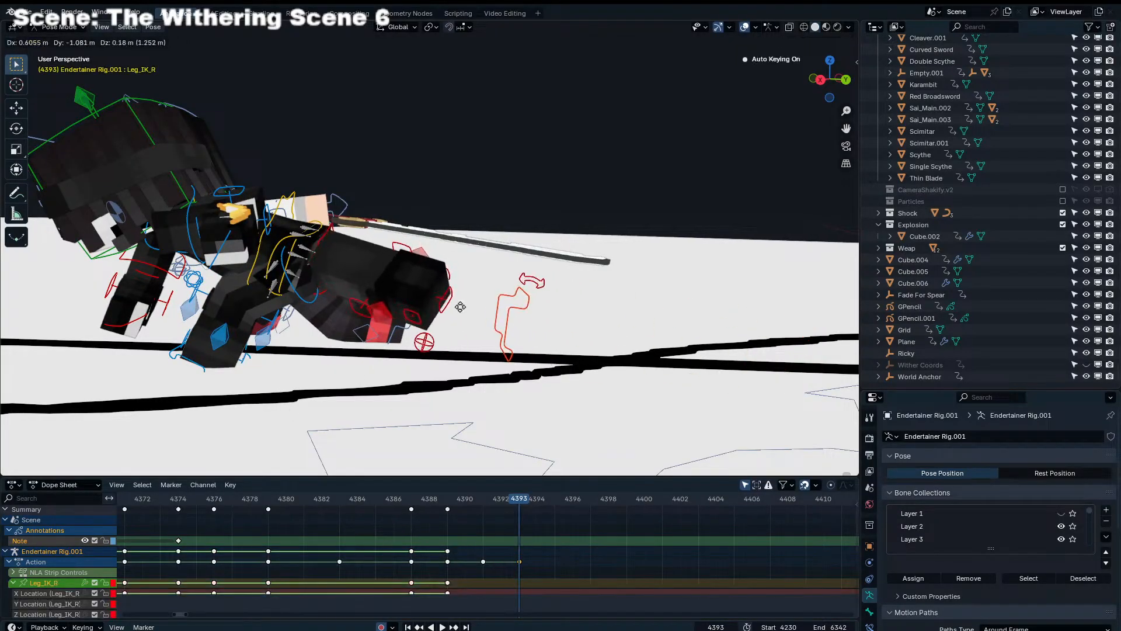
left_click(460, 305)
middle_click_drag(460, 306, 327, 359)
key("g")
left_click(423, 374)
key("g")
middle_click_drag(435, 375, 432, 332)
left_click(526, 363)
key("g")
left_click(368, 346)
key("g")
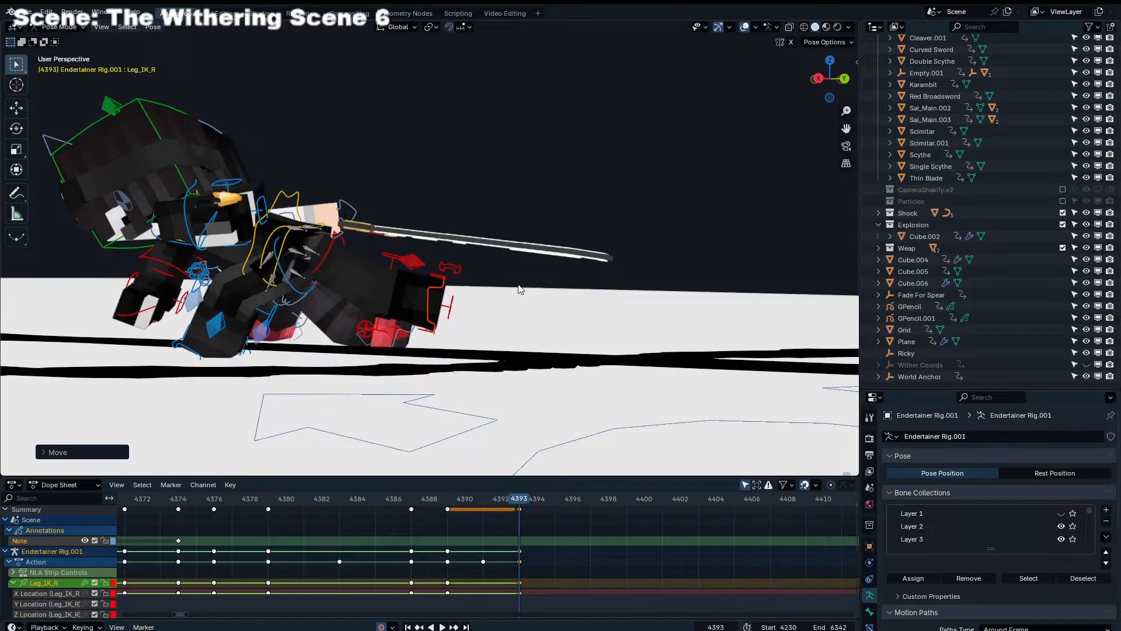
middle_click_drag(519, 289, 604, 287)
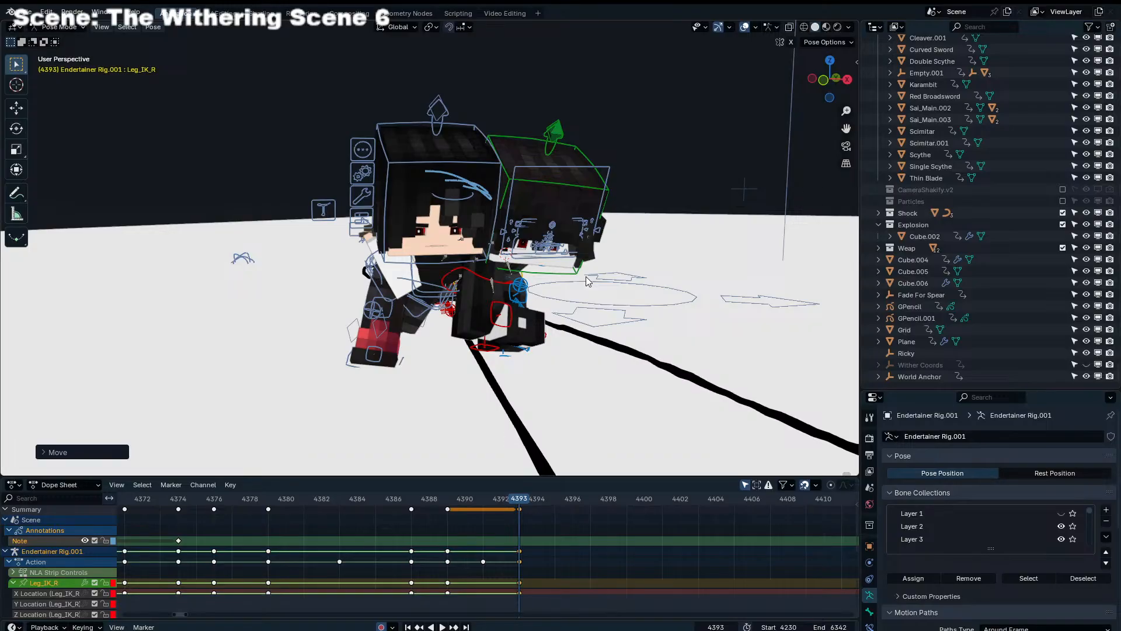
middle_click_drag(606, 275, 579, 287)
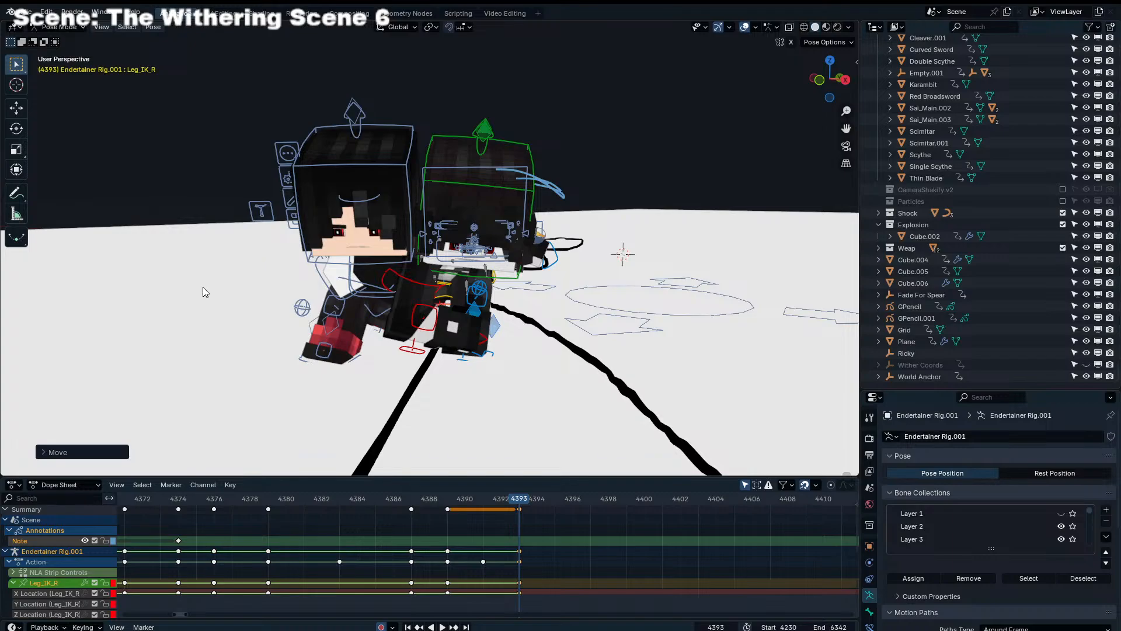
Play and scrub the animation in camera view to check both characters' motion up to frame 4393
key("KP_0")
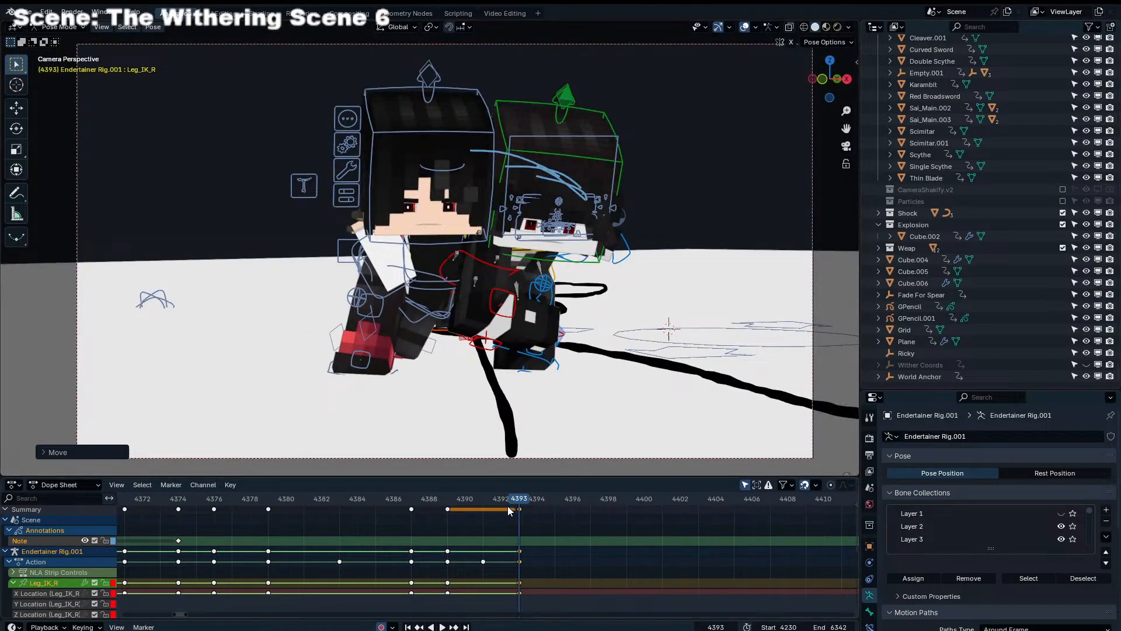
key("space")
left_click(286, 500)
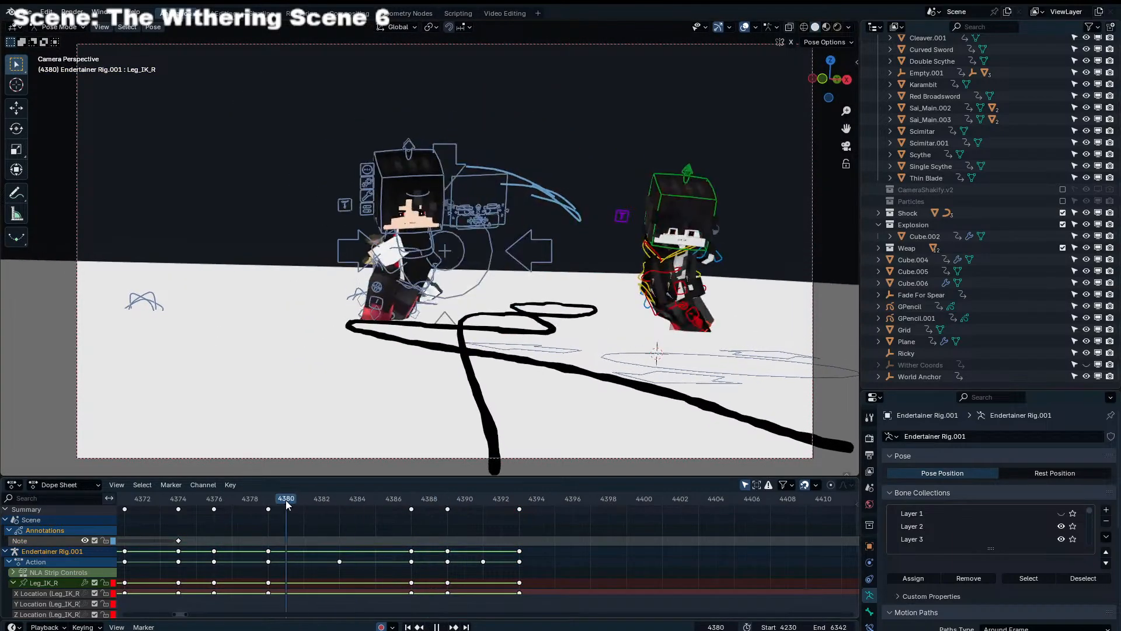
left_click_drag(285, 500, 163, 493)
scroll(406, 551, "down", 5)
scroll(406, 551, "down", 6)
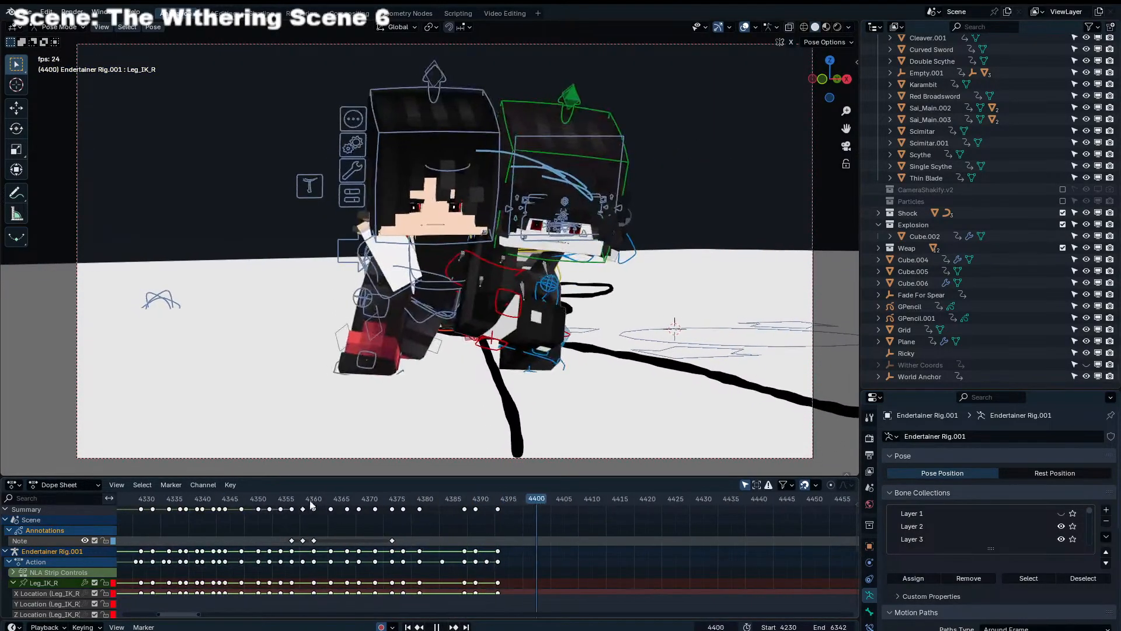
left_click_drag(310, 502, 582, 522)
middle_click_drag(403, 551, 695, 536)
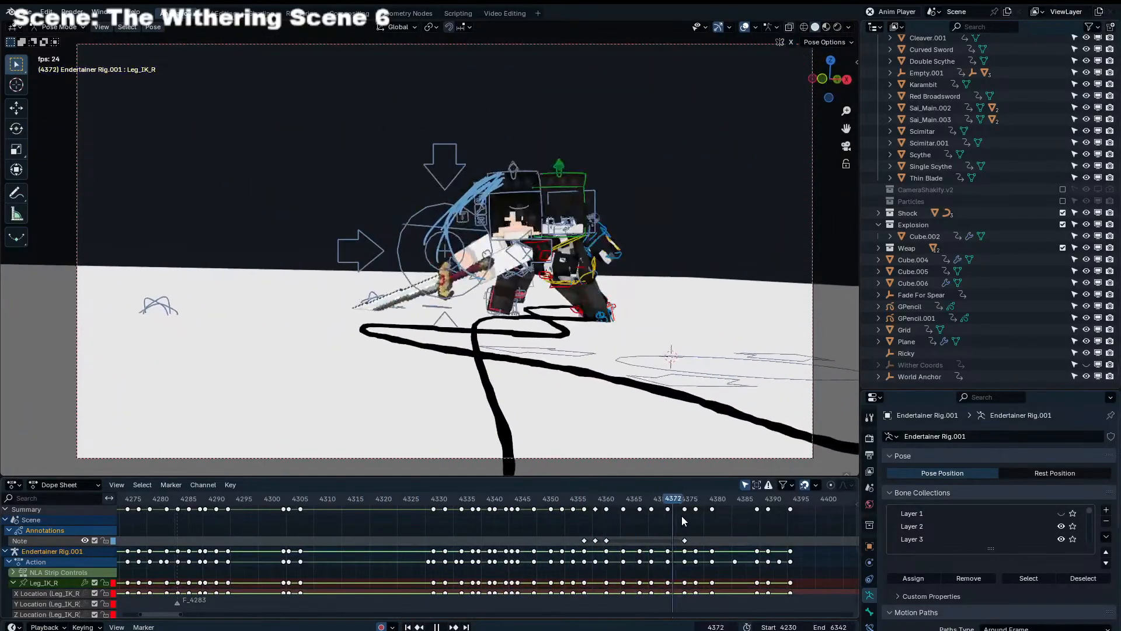
middle_click_drag(633, 526, 476, 525)
left_click(489, 499)
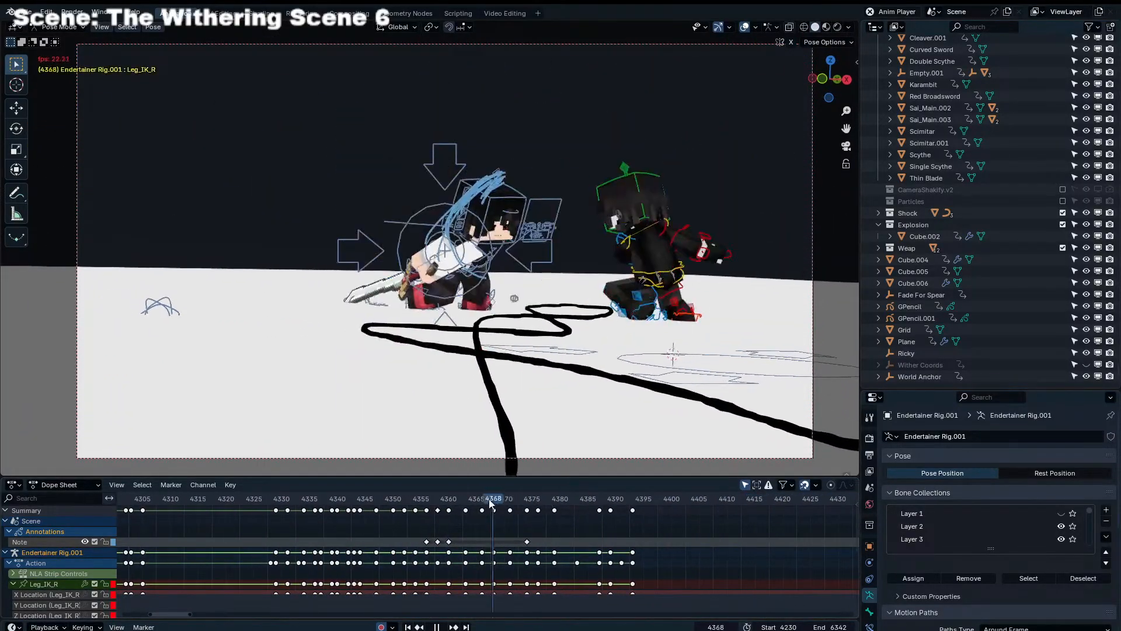
key("space")
left_click_drag(559, 494, 624, 501)
key("space")
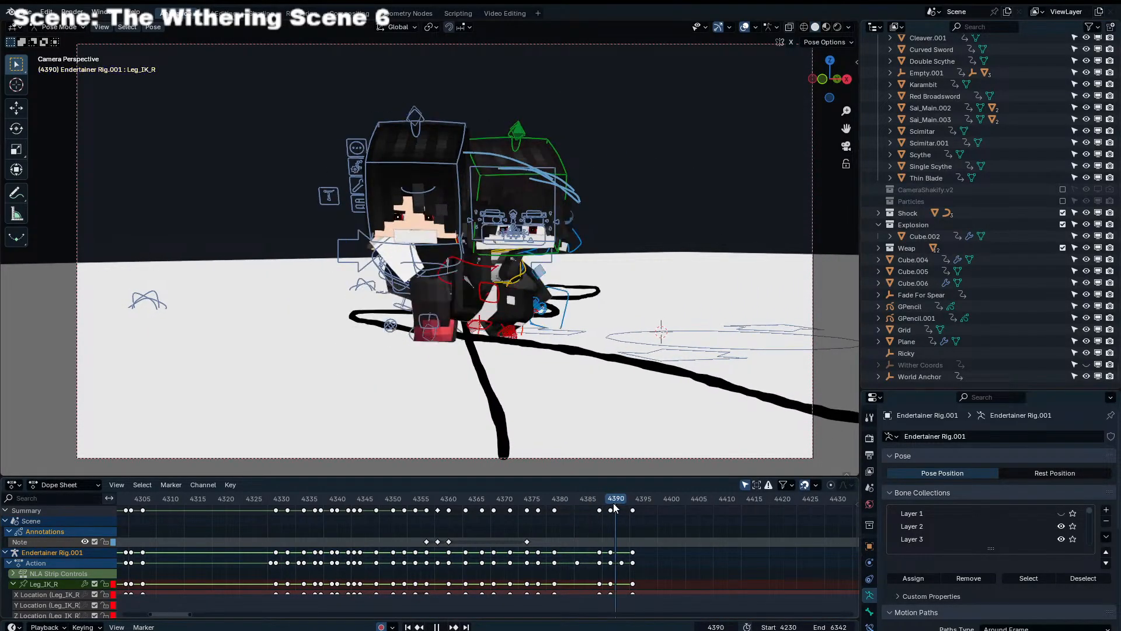
Select the Torso control of Endertainer Rig.001 and rotate it about its local Y axis at frame 4387
left_click(543, 292)
key("Left")
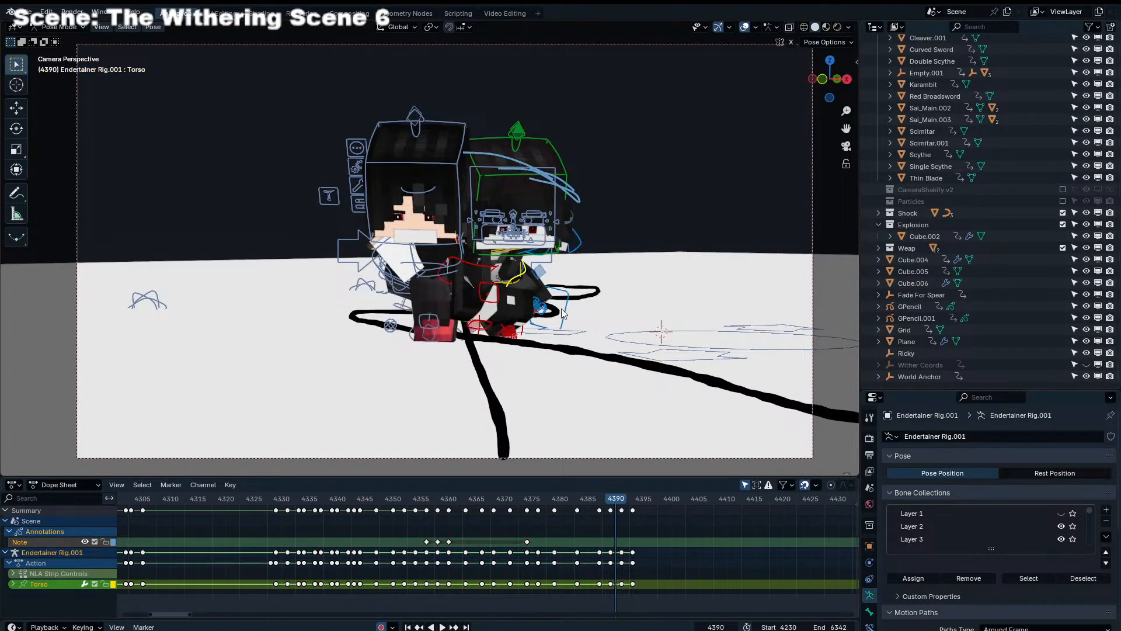
key("Left")
key("Left")
key("Right")
key("Left")
key("Left")
key("Left")
key("Right")
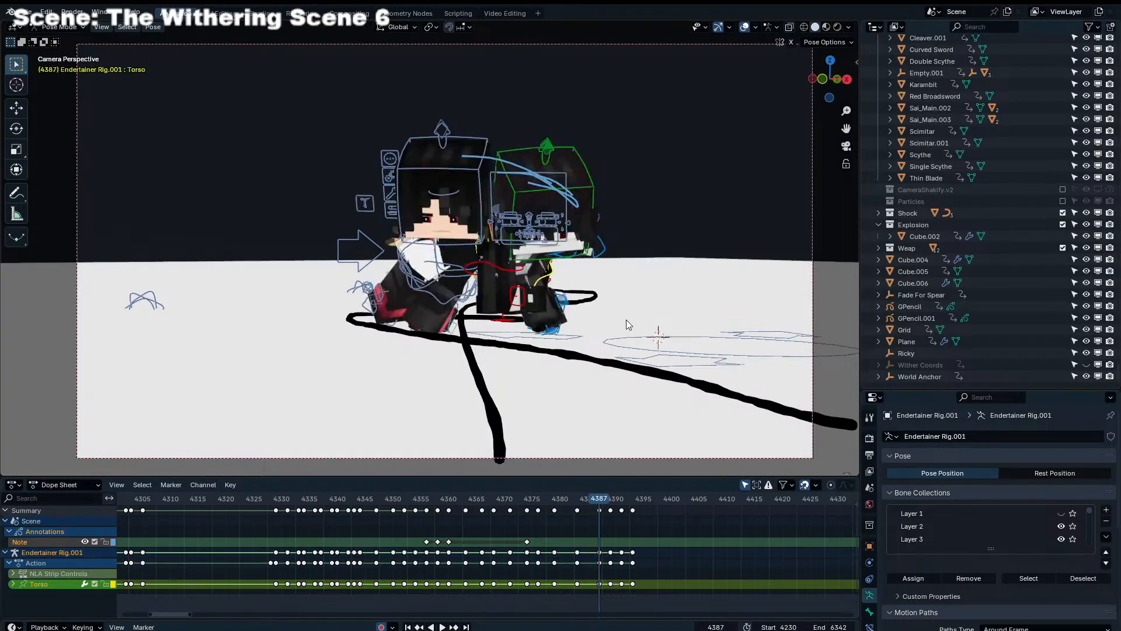
key("r")
key("y")
key("y")
left_click(625, 310)
Rotate the Torso control of Endertainer Rig.001 about its local Y axis at frame 4389
key("Right")
key("Right")
key("r")
key("y")
key("y")
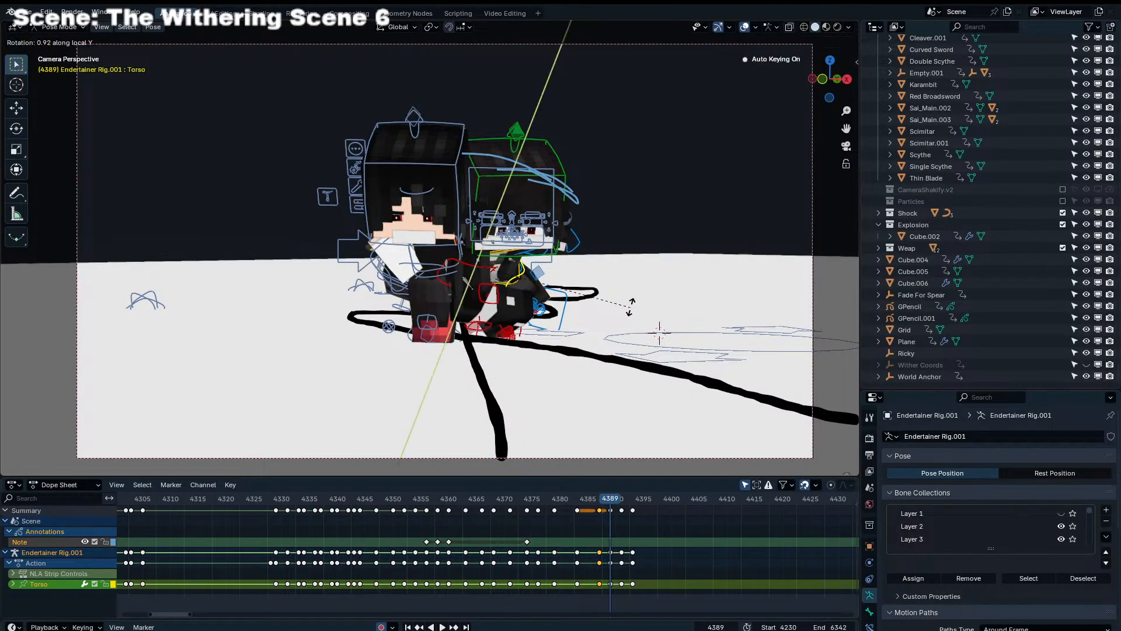
left_click(633, 284)
left_click(633, 278)
At frame 4391, rotate the Torso control of Endertainer Rig.001 about its local Y axis and freely, and shift its position
key("Right")
key("Right")
key("r")
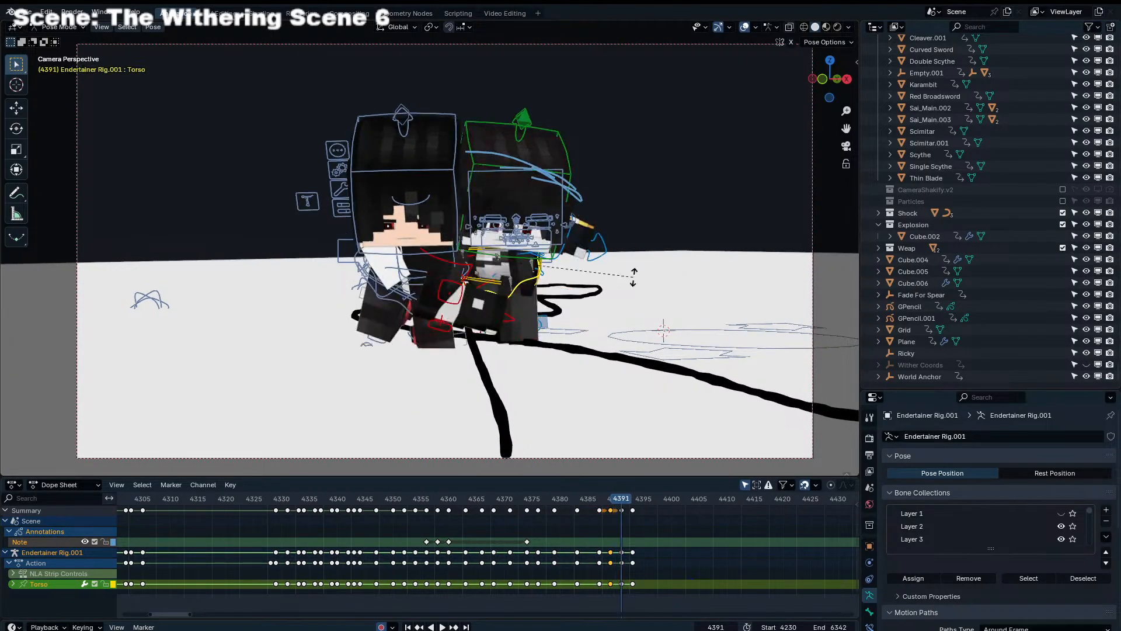
key("y")
key("y")
left_click(632, 216)
key("r")
key("r")
left_click(629, 219)
key("g")
left_click(623, 216)
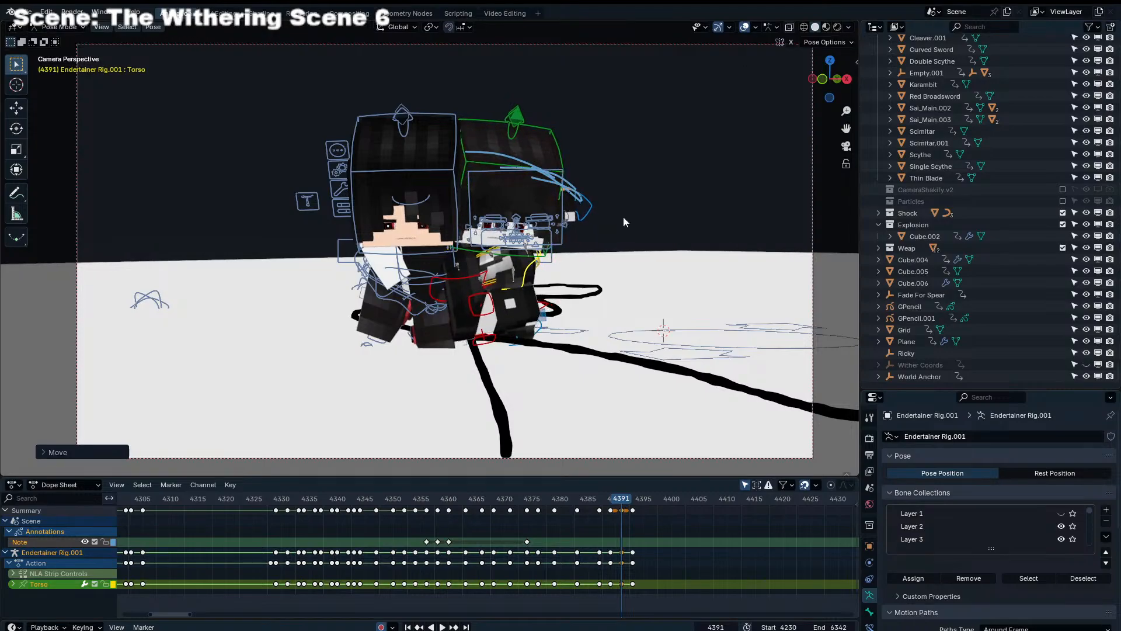
Compare the Torso pose of Endertainer Rig.001 with the preceding frames and delete its selected keyframes at frame 4391
key("Left")
key("Left")
key("Right")
key("Right")
key("KP_3")
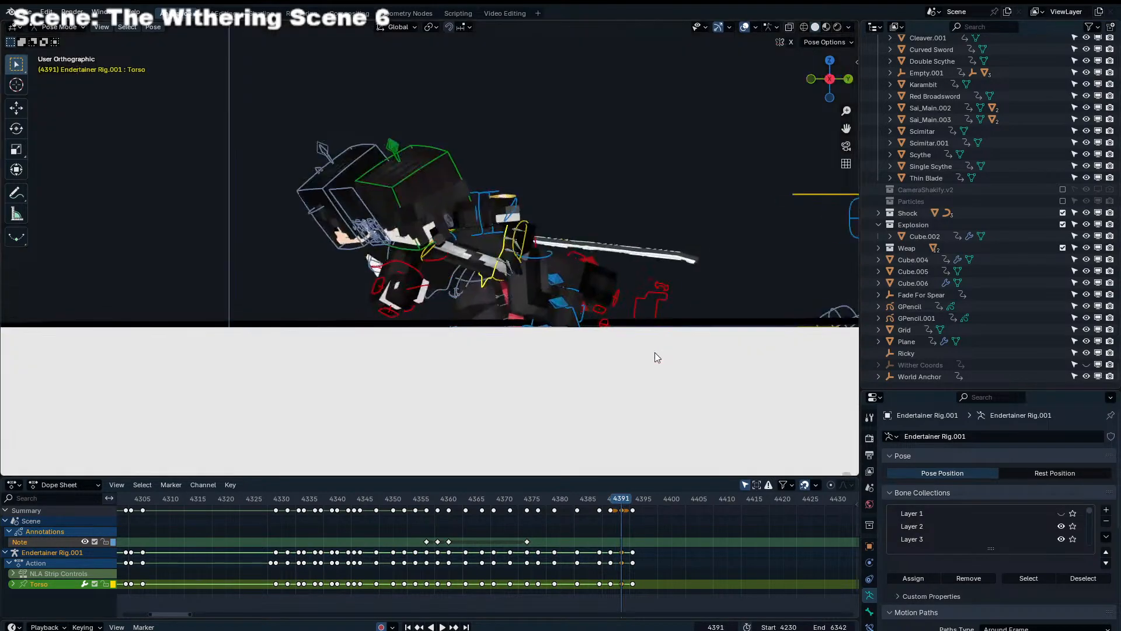
key("KP_Decimal")
middle_click_drag(598, 362, 551, 402)
scroll(627, 521, "down", 2)
key("x")
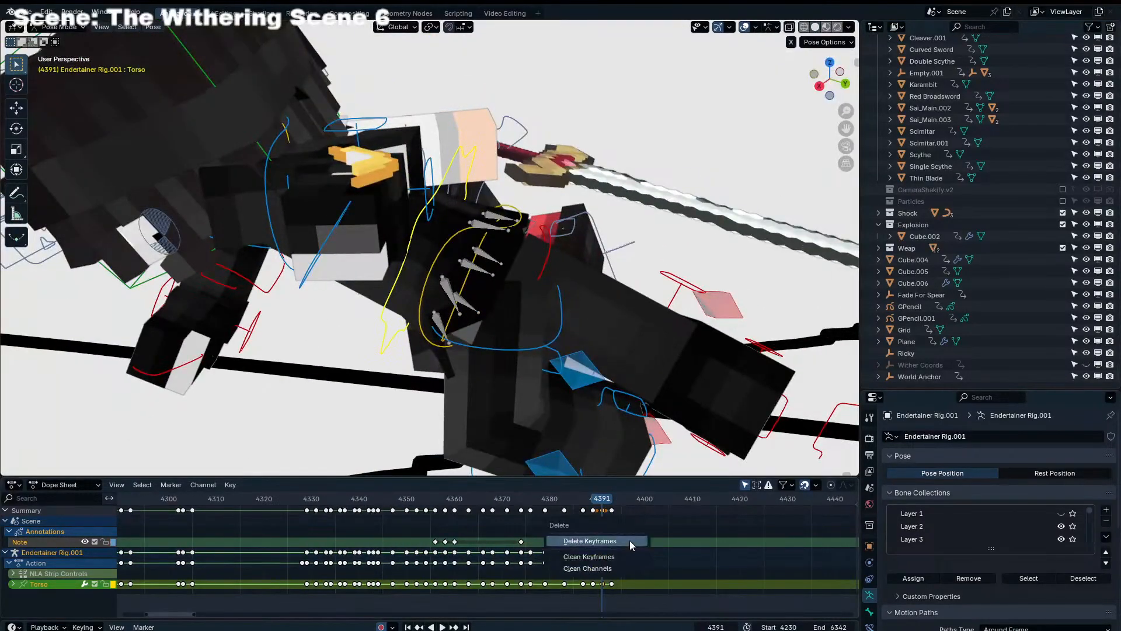
left_click(629, 540)
At frame 4391, reposition the Torso control of Endertainer Rig.001 from the top view and rotate it freely in the camera view
scroll(497, 327, "down", 6)
middle_click_drag(488, 316, 468, 307)
left_click(456, 294)
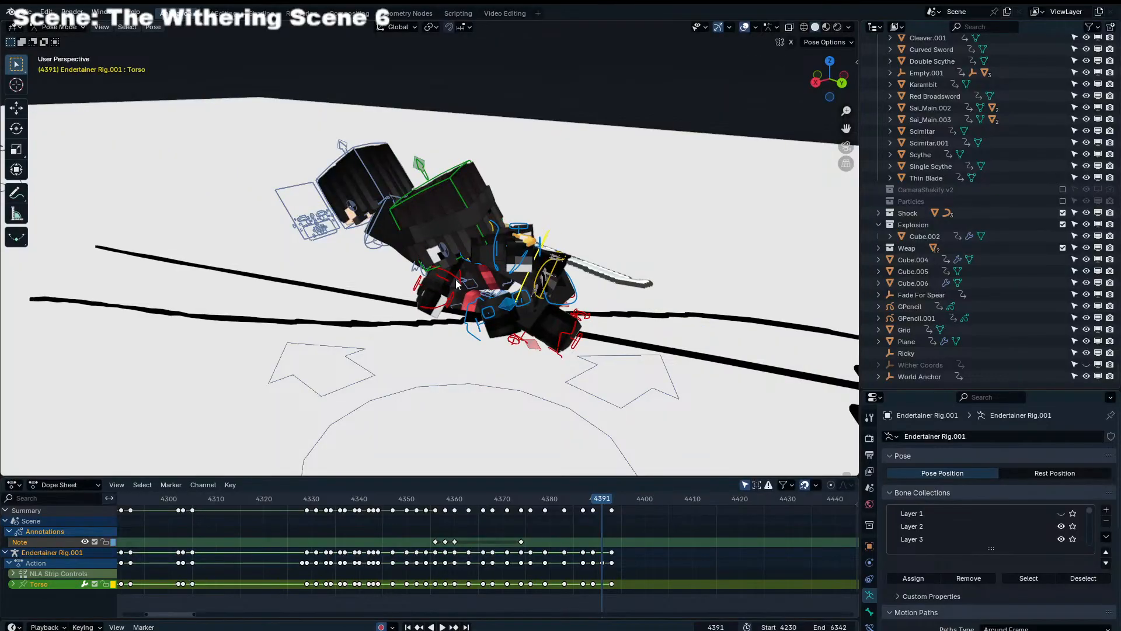
key("KP_7")
key("g")
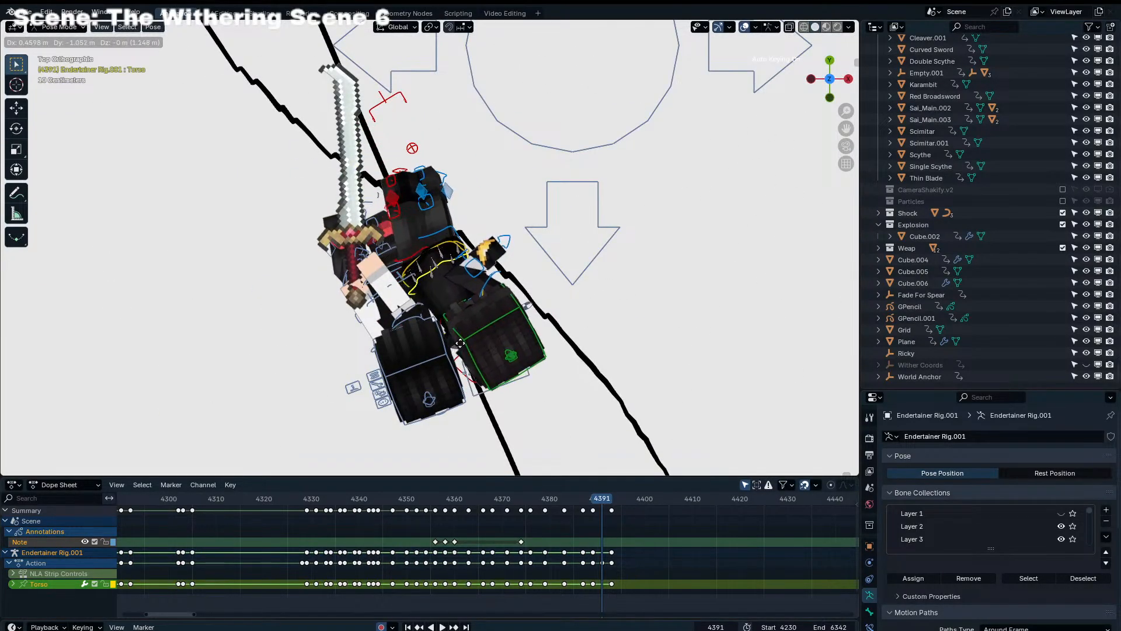
left_click(443, 342)
key("KP_0")
key("r")
key("r")
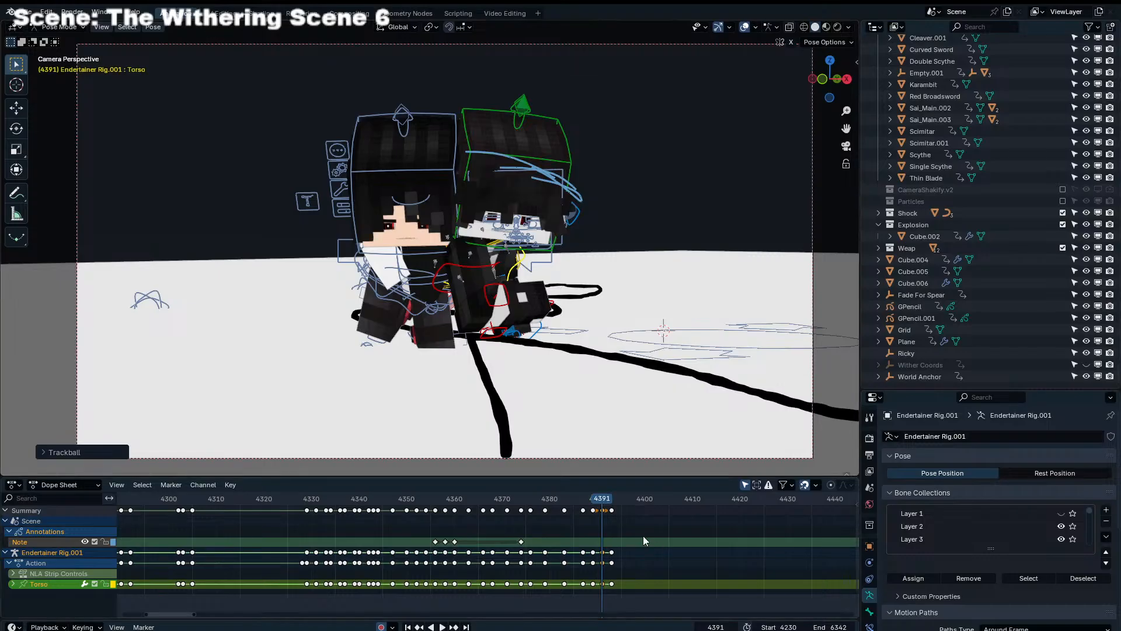
At frame 4393, rotate the Torso control of Endertainer Rig.001 freely, shift its position and refine the rotation
key("space")
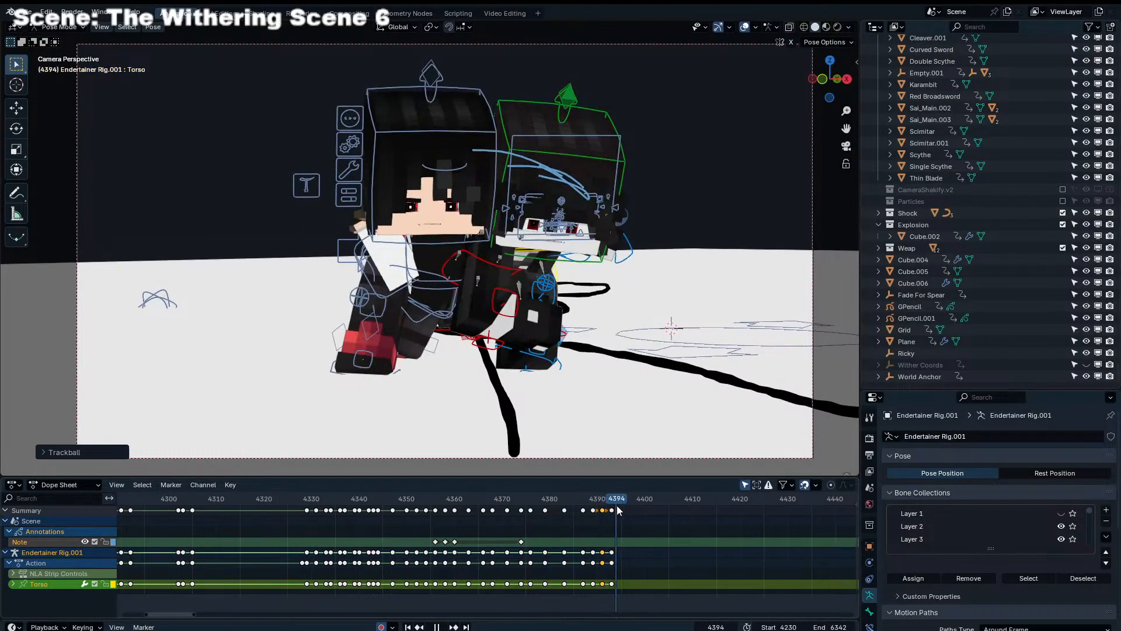
left_click_drag(616, 506, 613, 507)
key("r")
key("r")
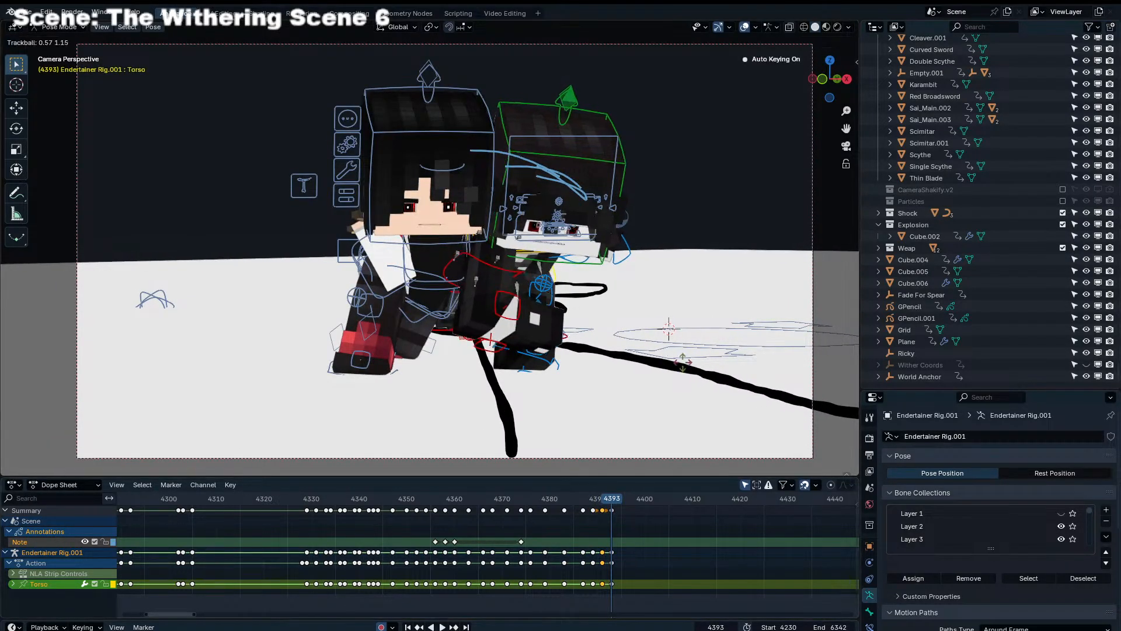
left_click(683, 359)
key("g")
left_click(691, 364)
key("r")
key("r")
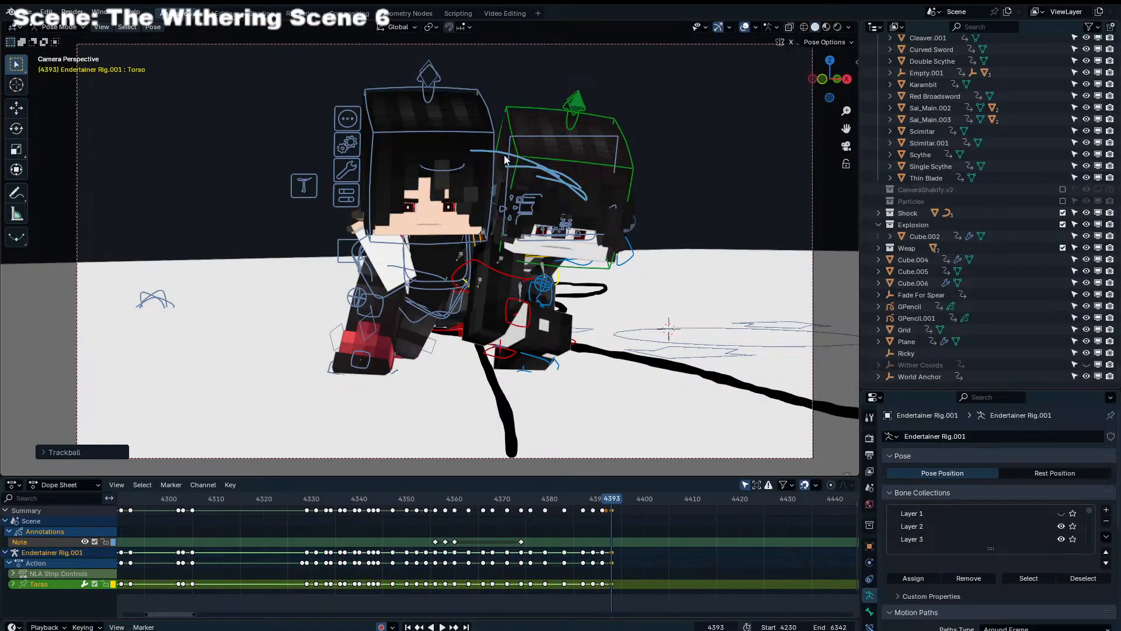
Select the Head control of Endertainer Rig.001 and rotate it freely at frame 4393
left_click(531, 163)
key("r")
key("r")
left_click(528, 156)
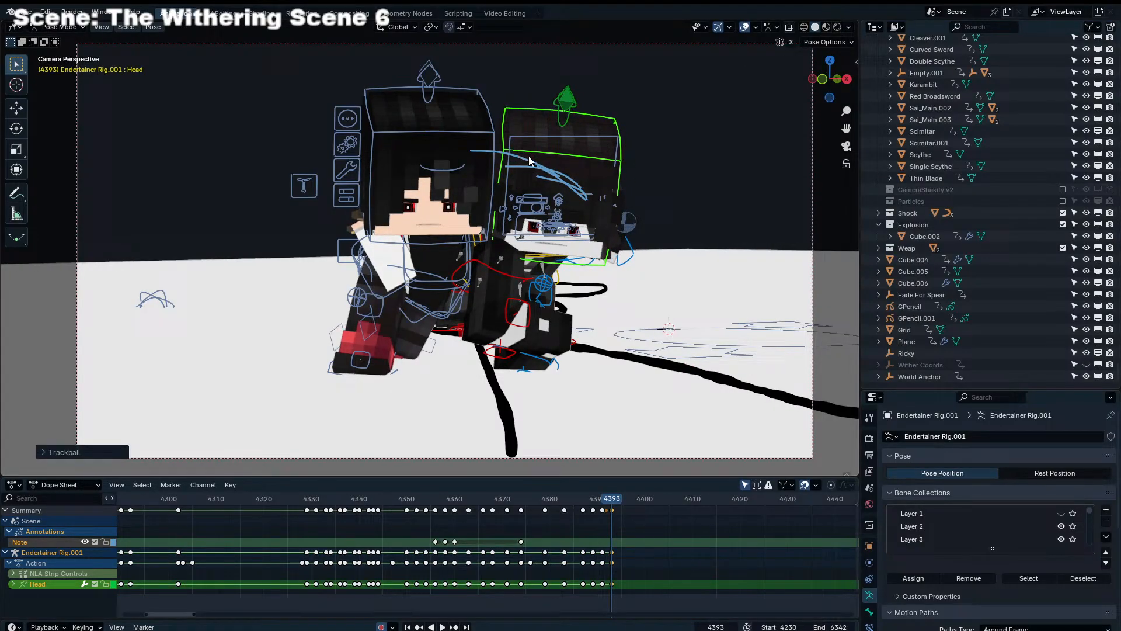
Select the Head control of Endertainer Rig.004 and rotate it freely at frame 4393
left_click(482, 138)
key("r")
key("r")
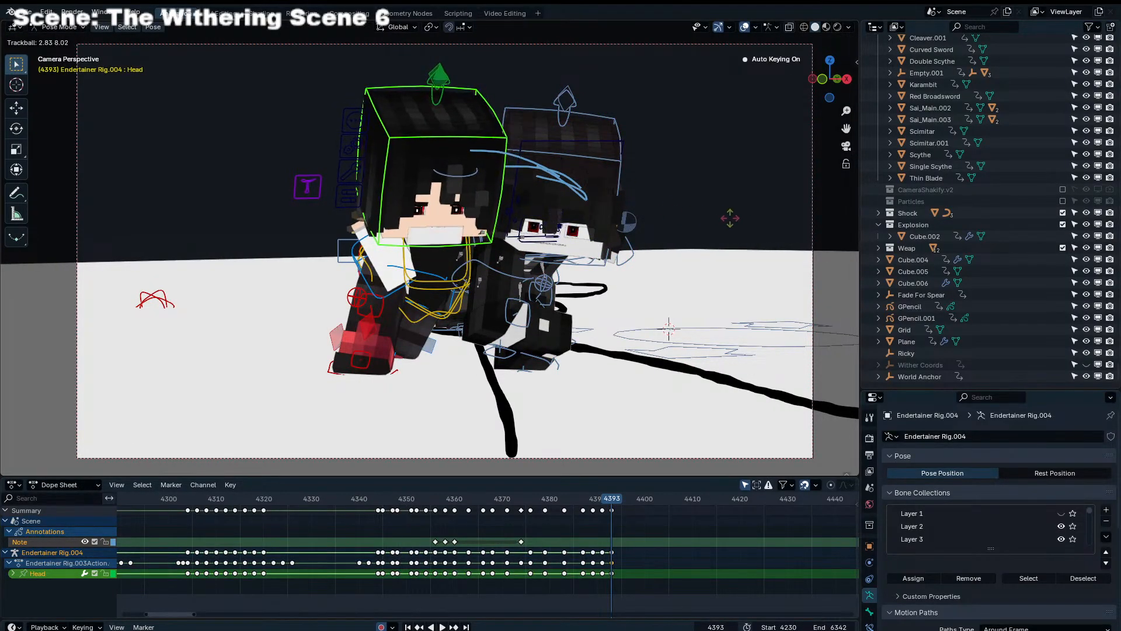
left_click(730, 217)
key("r")
Select both the Shoulder_IK_L and Shoulder_IK_R controls of Endertainer Rig.004 and move them at frame 4393
left_click(388, 277)
key("g")
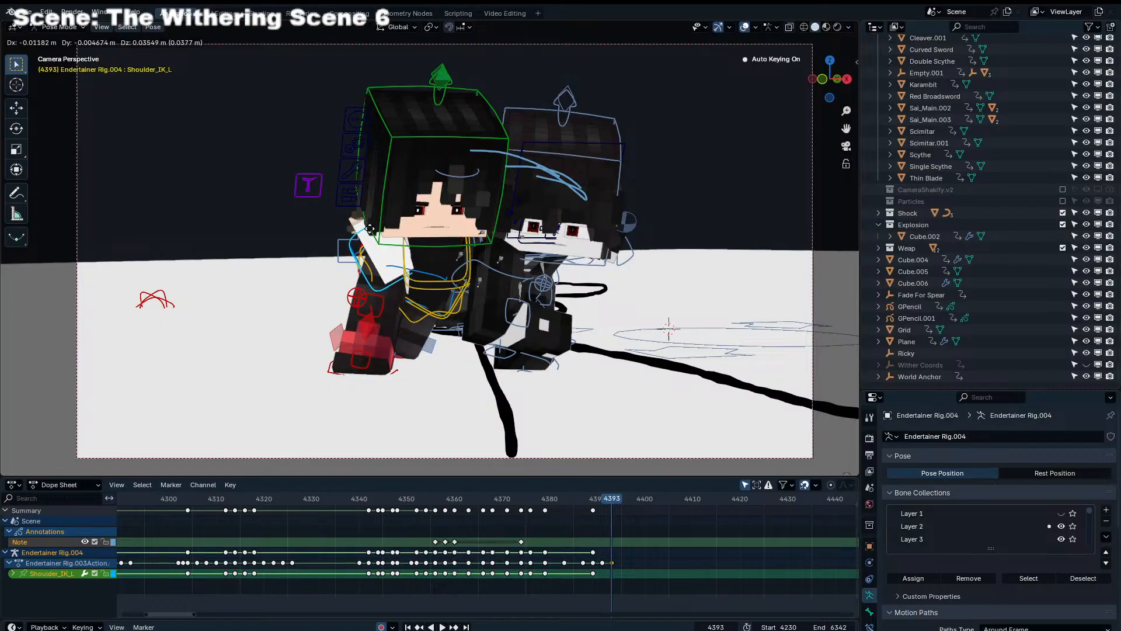
right_click(370, 229)
middle_click_drag(369, 229, 575, 277)
scroll(561, 280, "up", 4)
left_click(604, 246, "shift")
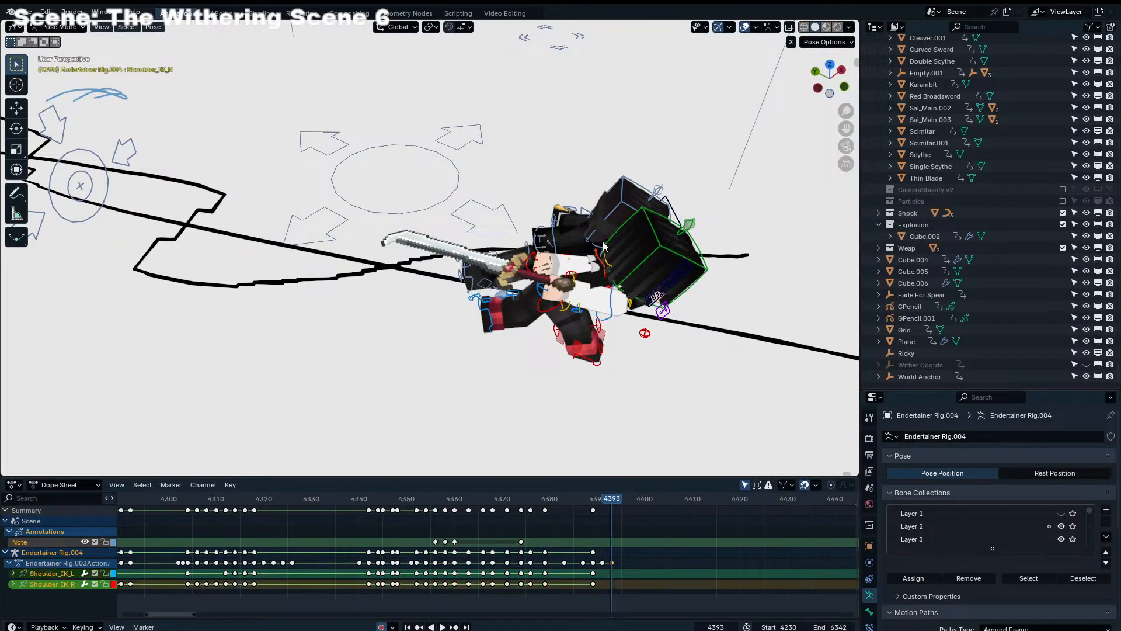
key("KP_0")
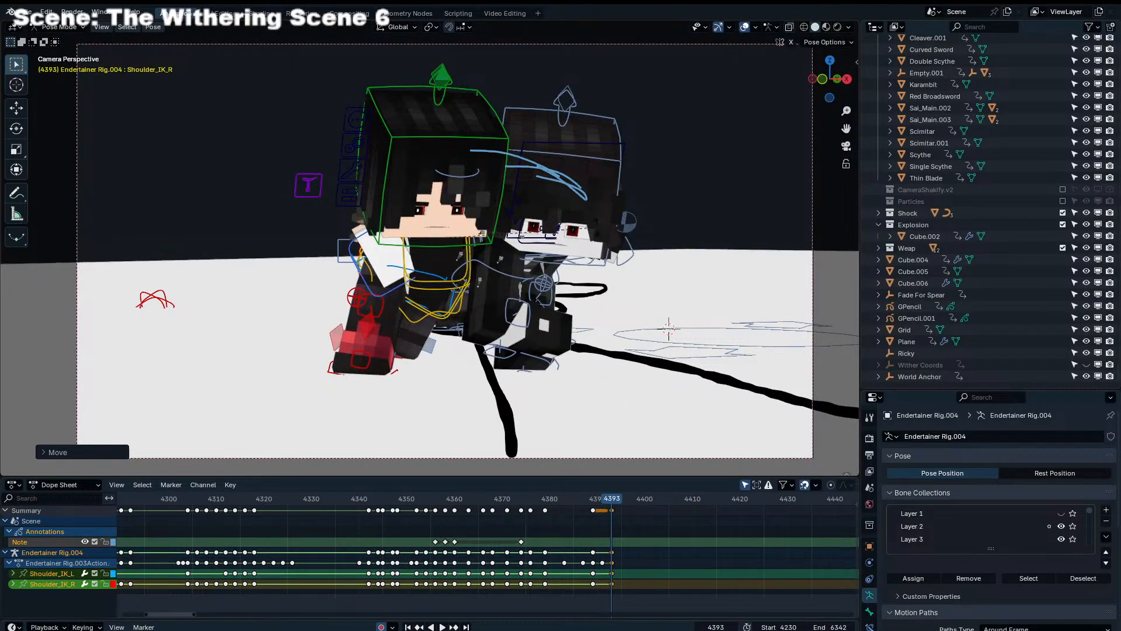
Rotate both shoulder IK controls of Endertainer Rig.004 freely at frames 4383 and 4387
left_click_drag(498, 496, 564, 499)
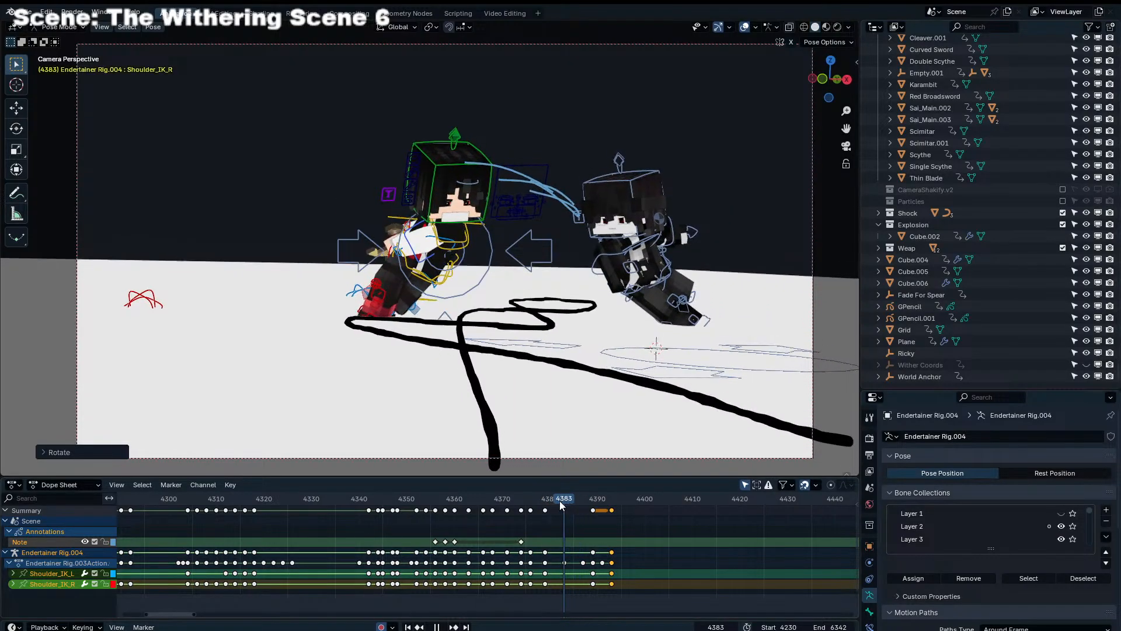
left_click(556, 422)
key("Right")
key("Right")
key("Right")
key("Right")
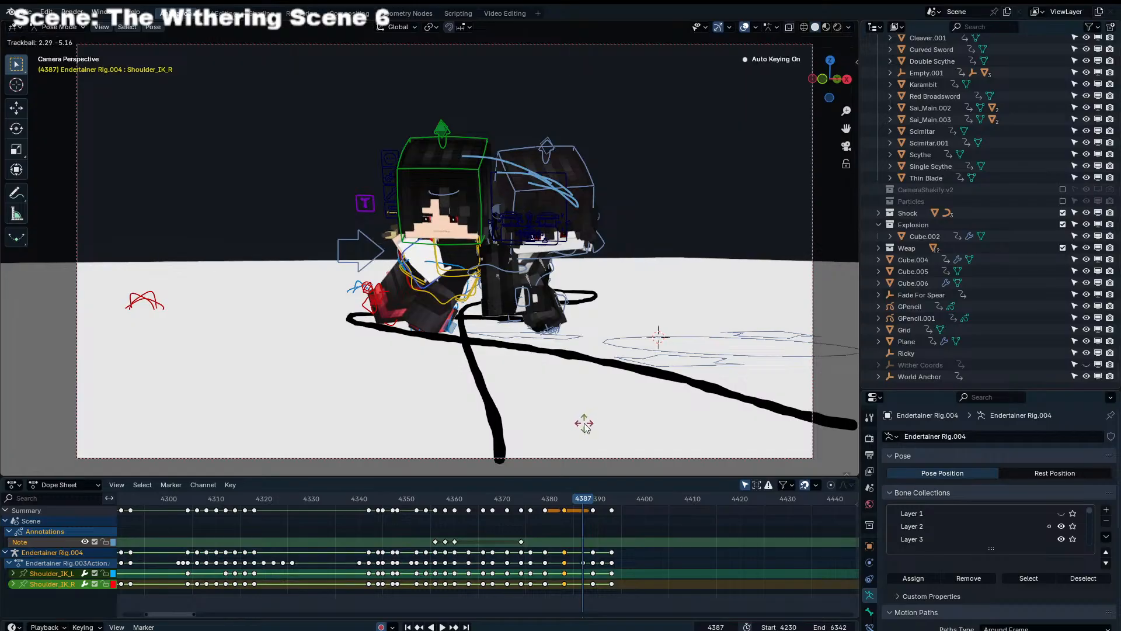
left_click(584, 423)
Rotate both shoulder IK controls of Endertainer Rig.004 freely at frames 4389 and 4391
key("Right")
key("Right")
left_click(614, 423)
key("Right")
key("Right")
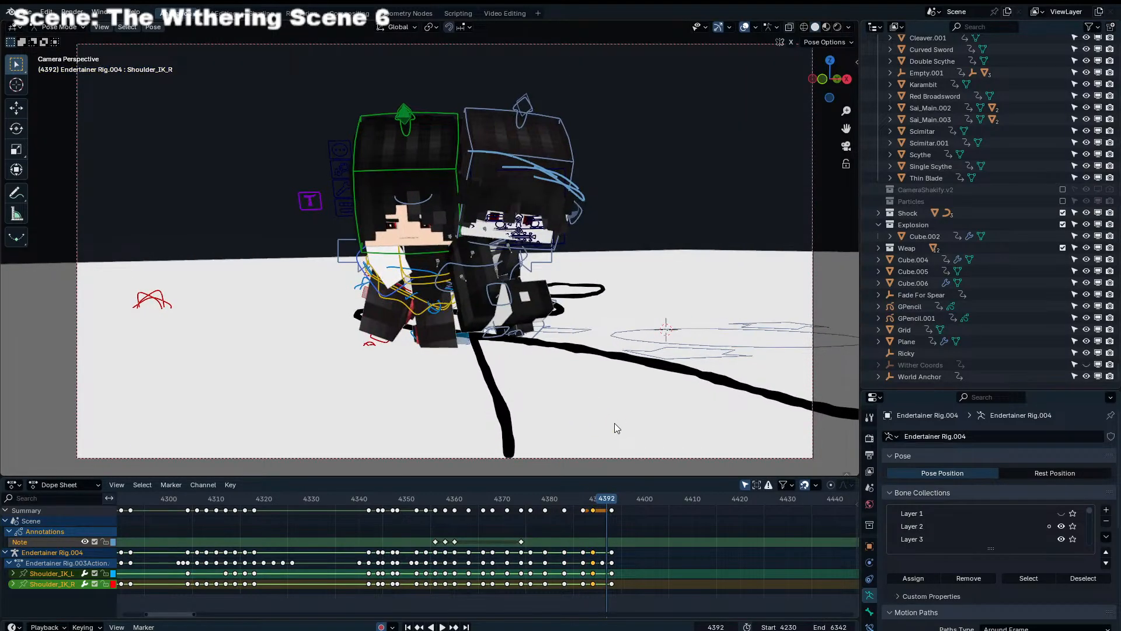
key("r")
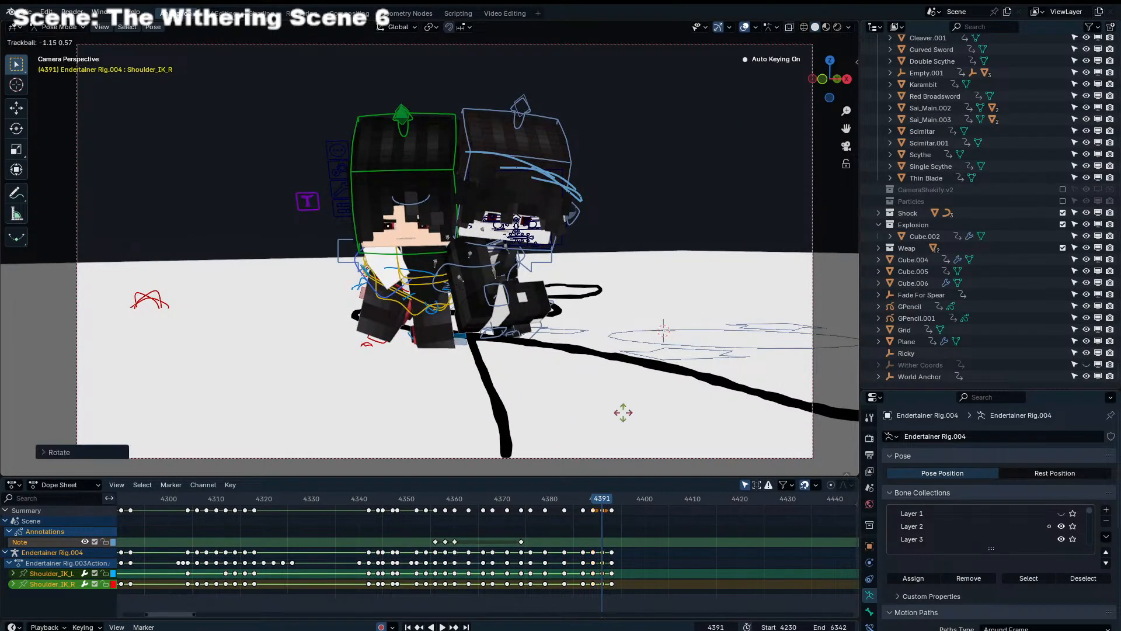
Rotate both shoulder IK controls of Endertainer Rig.004 freely at frame 4393
key("Right")
key("Right")
key("r")
key("r")
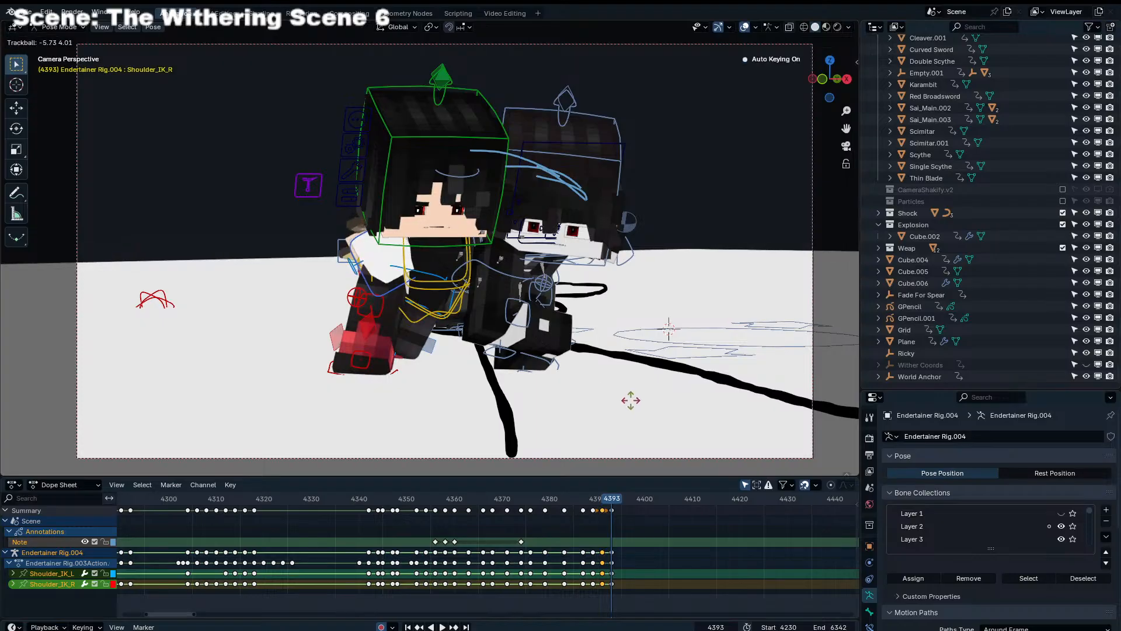
left_click(633, 401)
Rotate both shoulder IK controls of Endertainer Rig.004 at frame 4395 so the sword arm swings further back
key("Right")
key("Right")
key("r")
key("r")
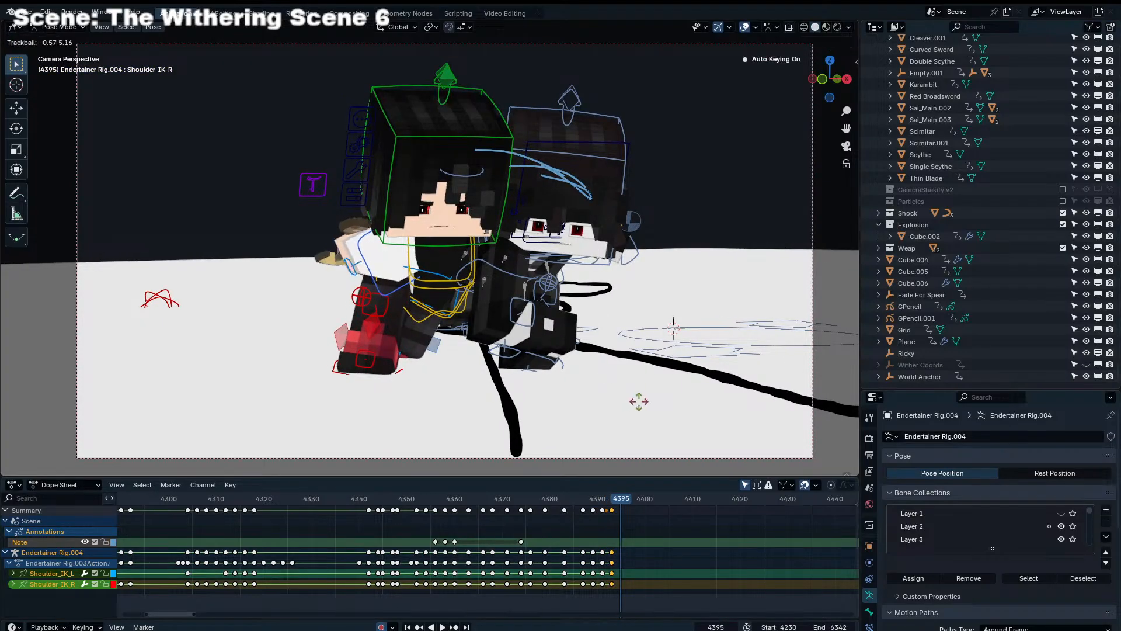
left_click(646, 401)
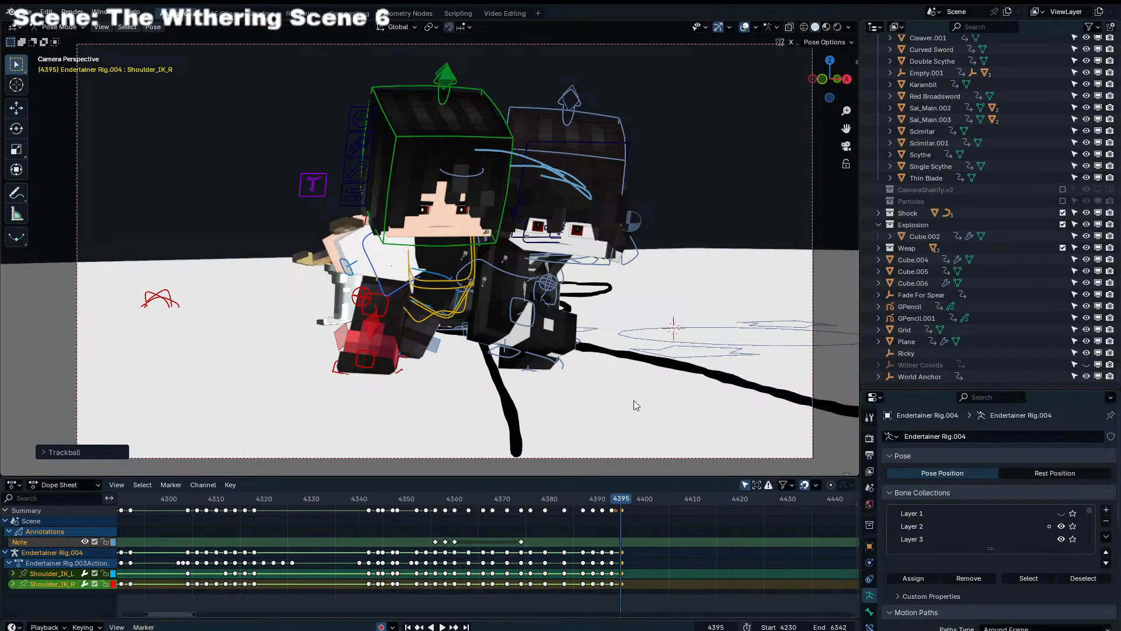
Switch to Object Mode, select Scimitar.001 and rotate it in the character's hand at frame 4395
key("ctrl+Tab")
left_click(336, 292)
key("r")
key("r")
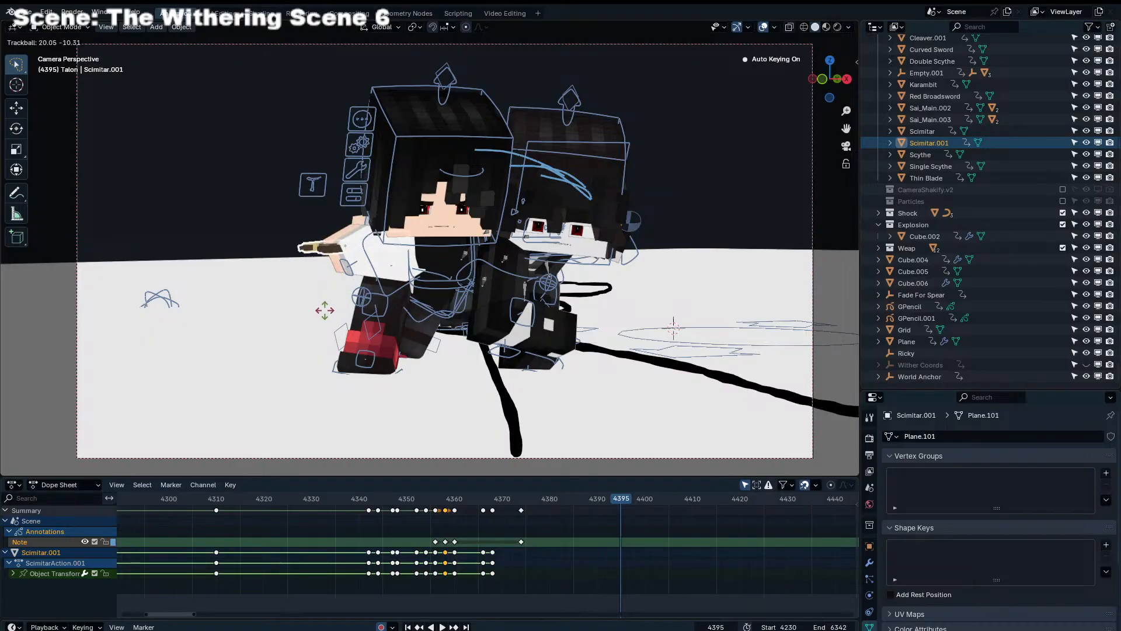
left_click(323, 315)
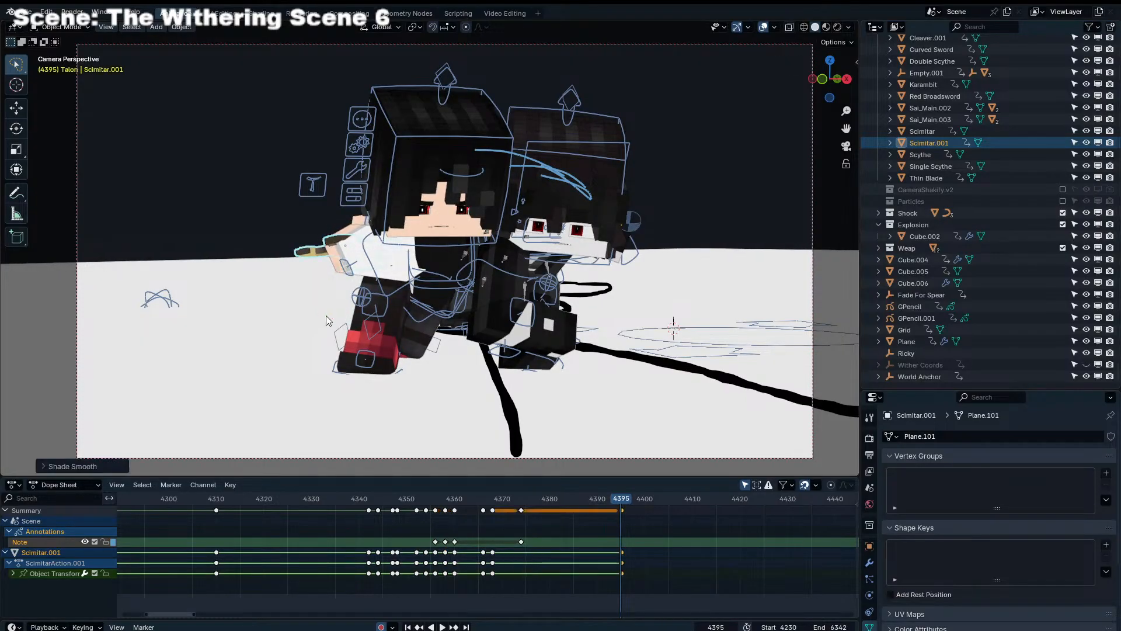
right_click(219, 184)
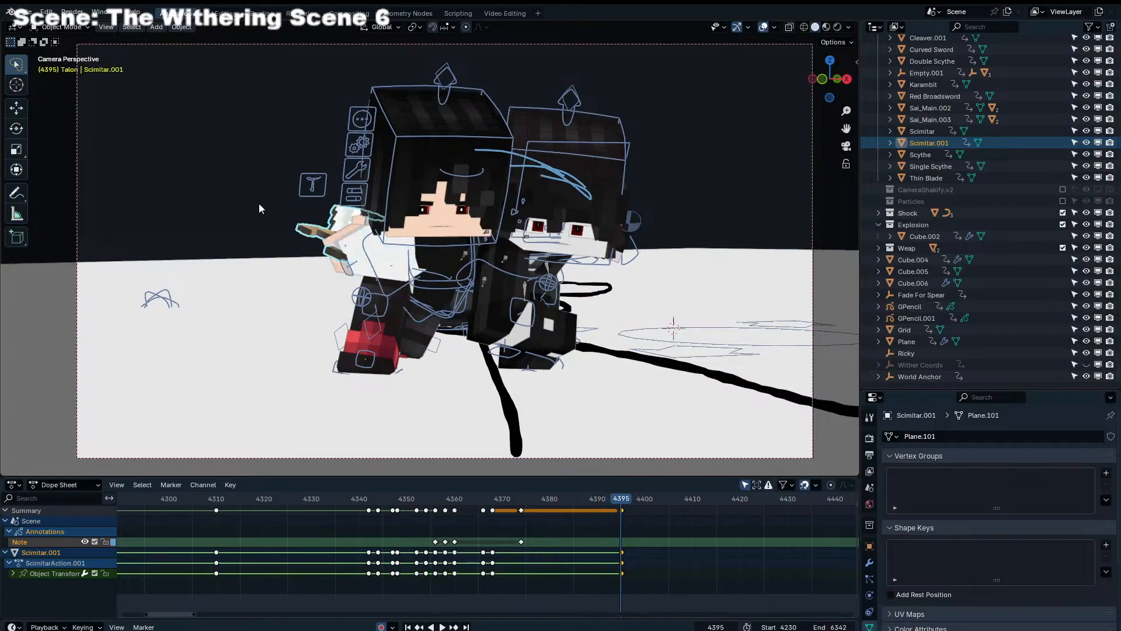
Compare the scimitar's pose with the preceding frames and play back the run up to frame 4395
key("Left")
key("Left")
key("Left")
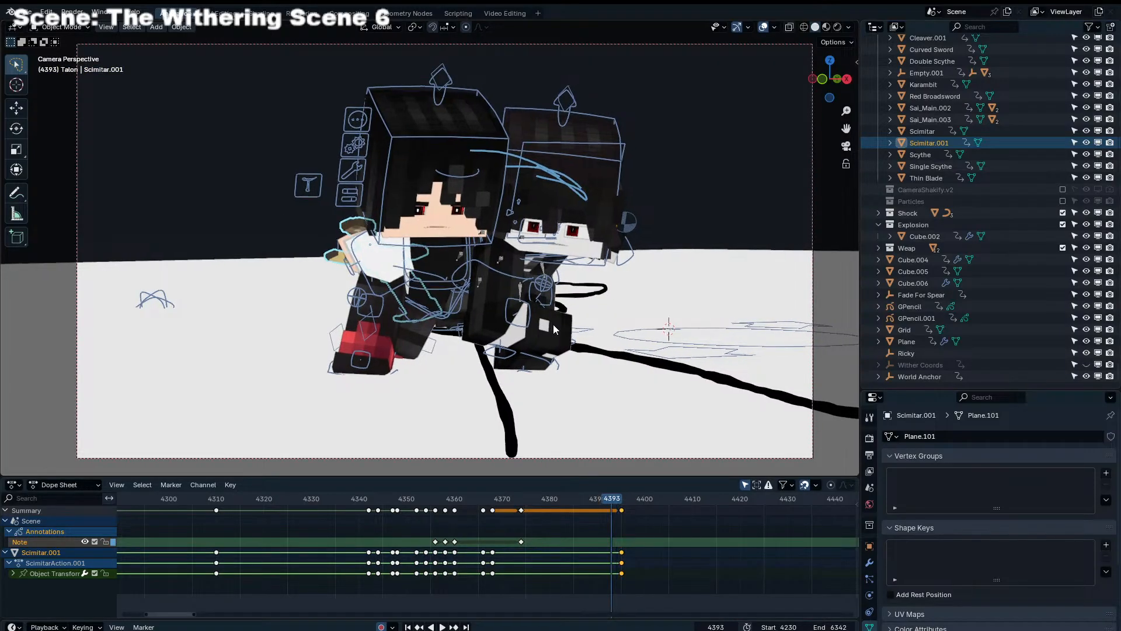
key("Right")
key("Right")
key("Right")
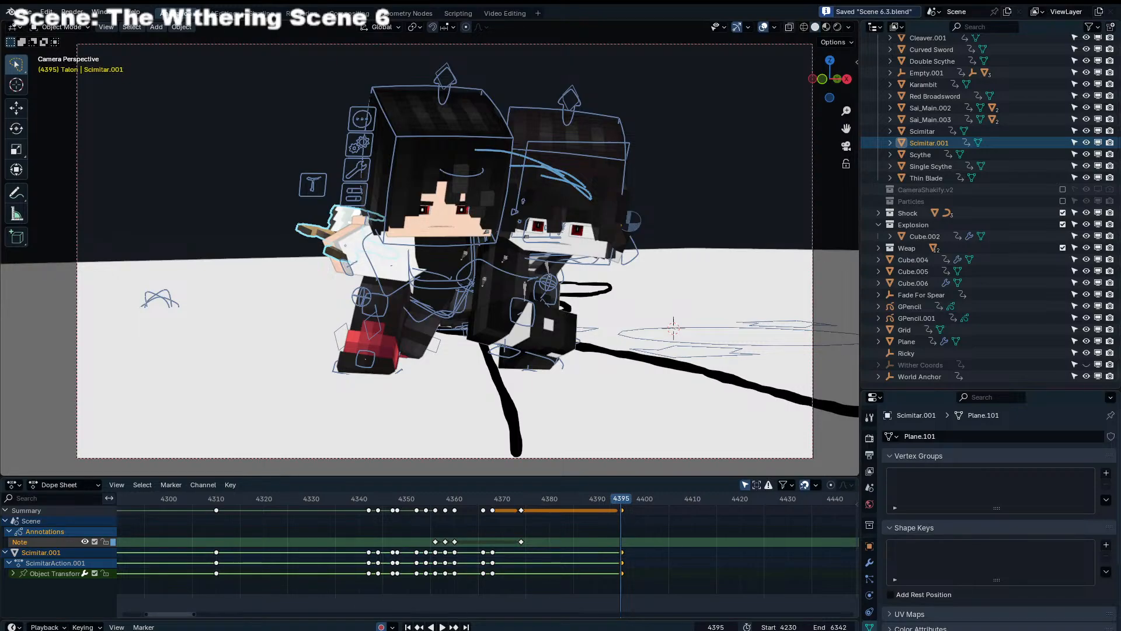
key("space")
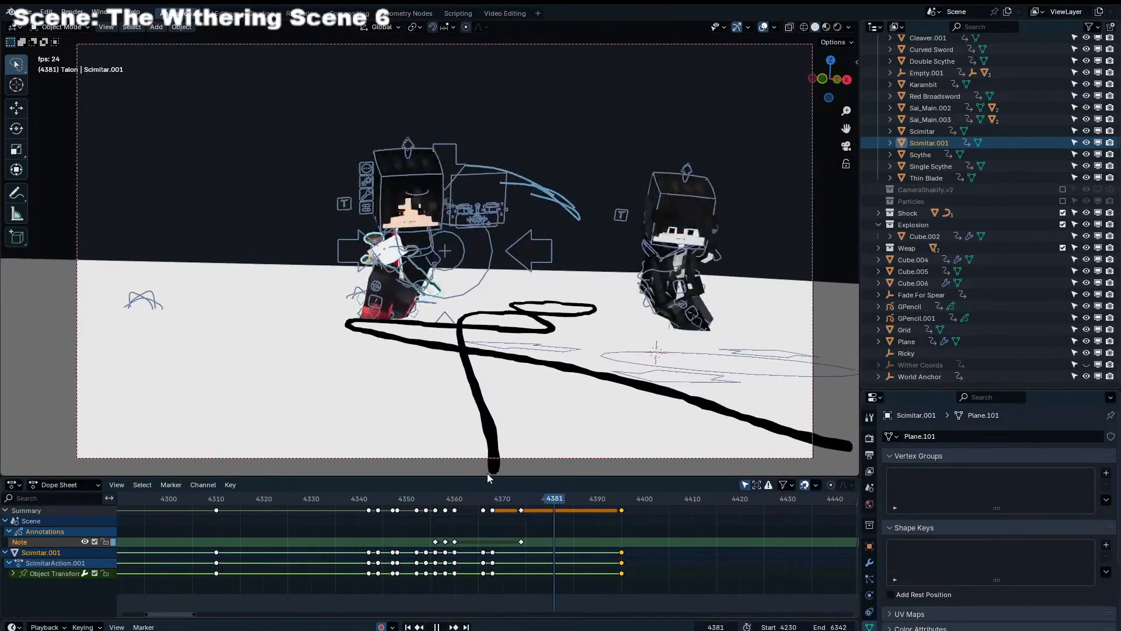
left_click(621, 499)
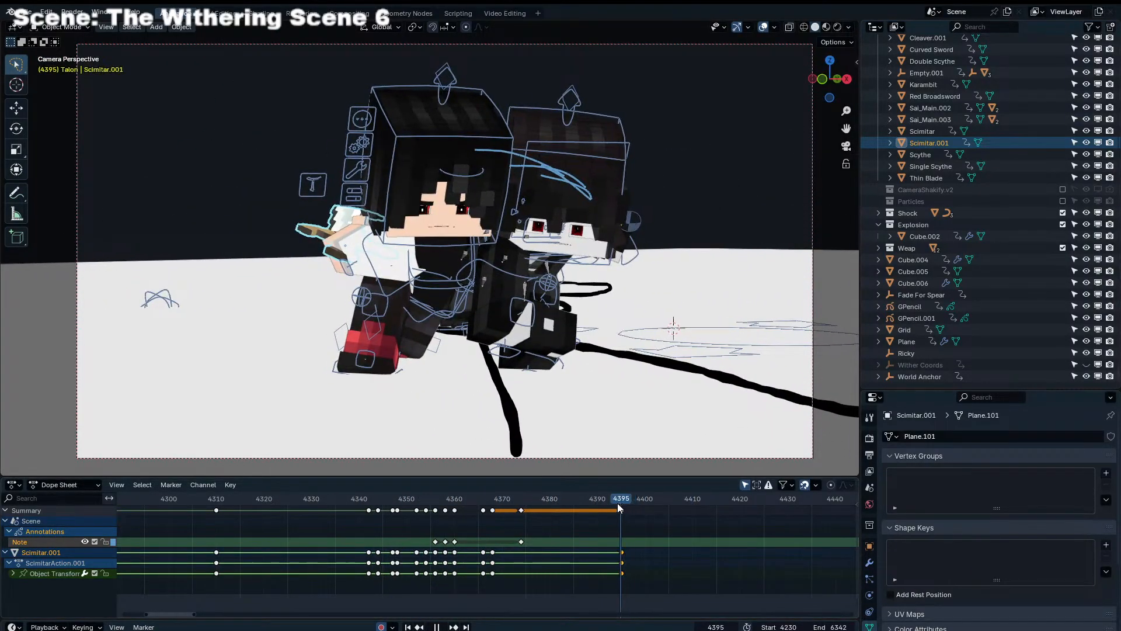
Put Endertainer Rig.004 and Endertainer Rig.001 into Pose Mode together and select both Torso controls
left_click(438, 314)
key("ctrl+Tab")
left_click(445, 311)
key("KP_Decimal")
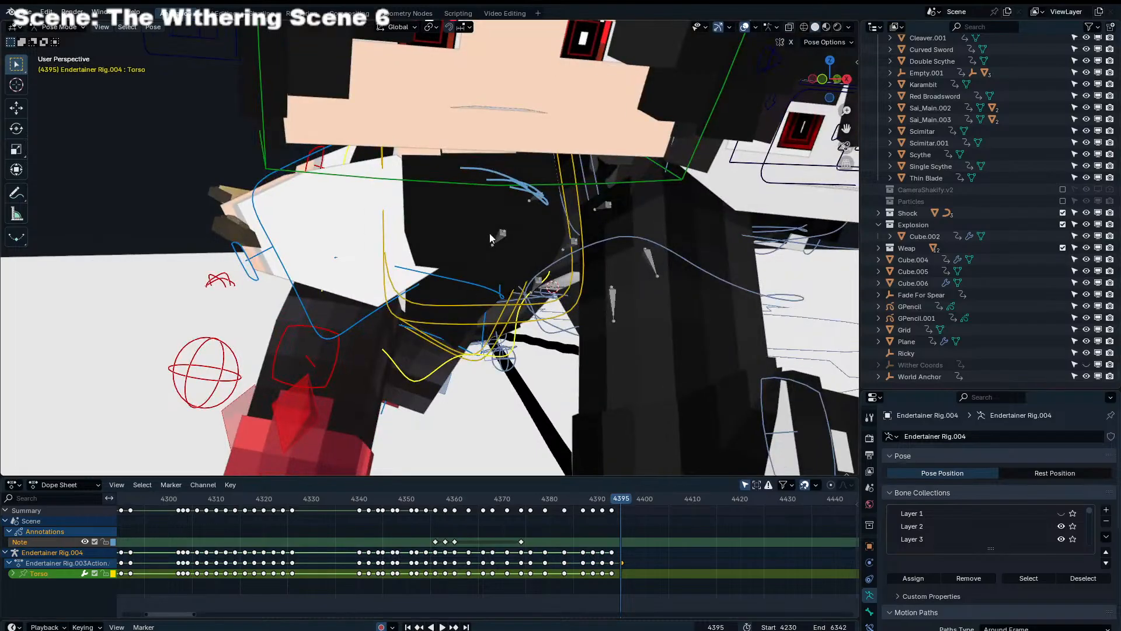
scroll(494, 234, "down", 6)
key("ctrl+Tab")
left_click(541, 258, "shift")
key("ctrl+Tab")
middle_click_drag(503, 286, 492, 278)
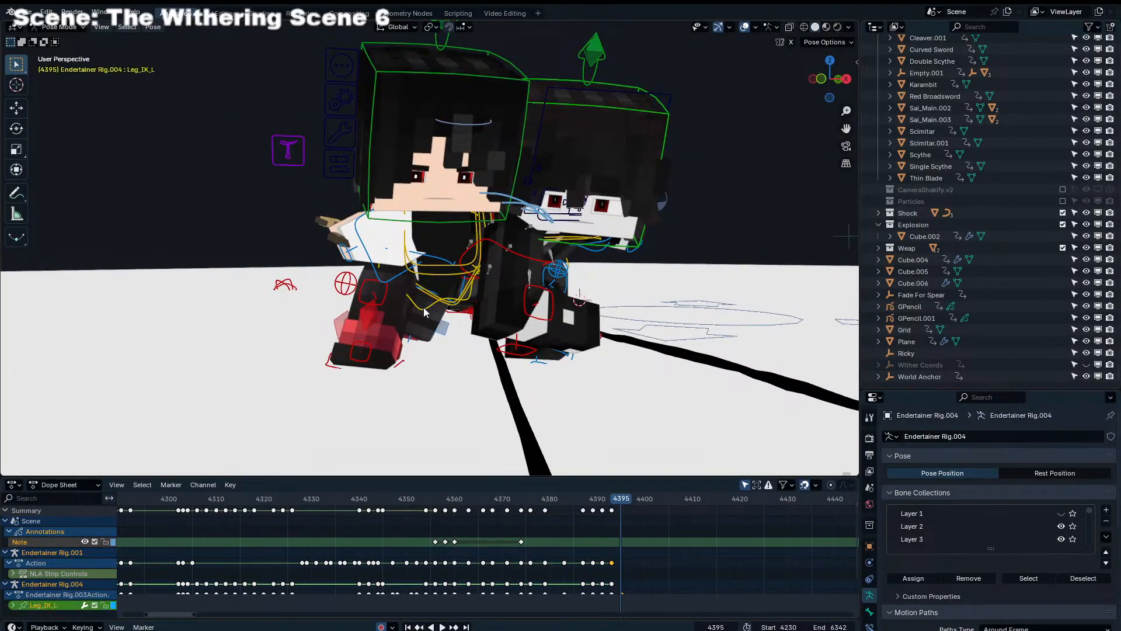
left_click(422, 308)
middle_click_drag(423, 307, 383, 314)
left_click(540, 282, "shift")
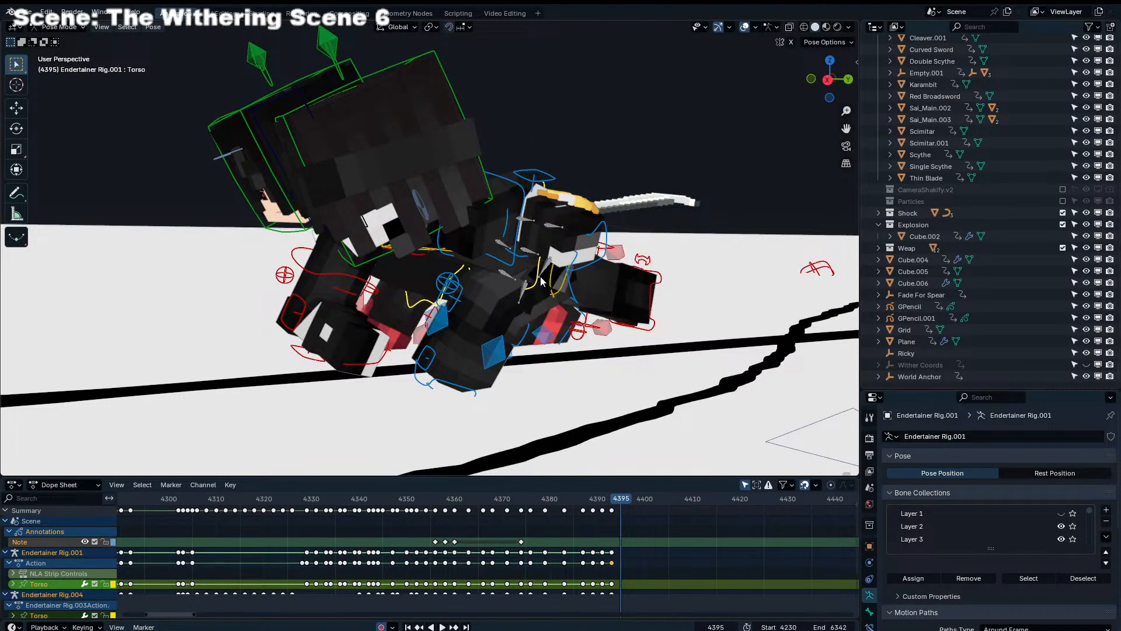
At frame 4395, move both rigs' Torso controls forward along the drawn path in the top view
key("KP_7")
scroll(563, 275, "down", 10)
key("g")
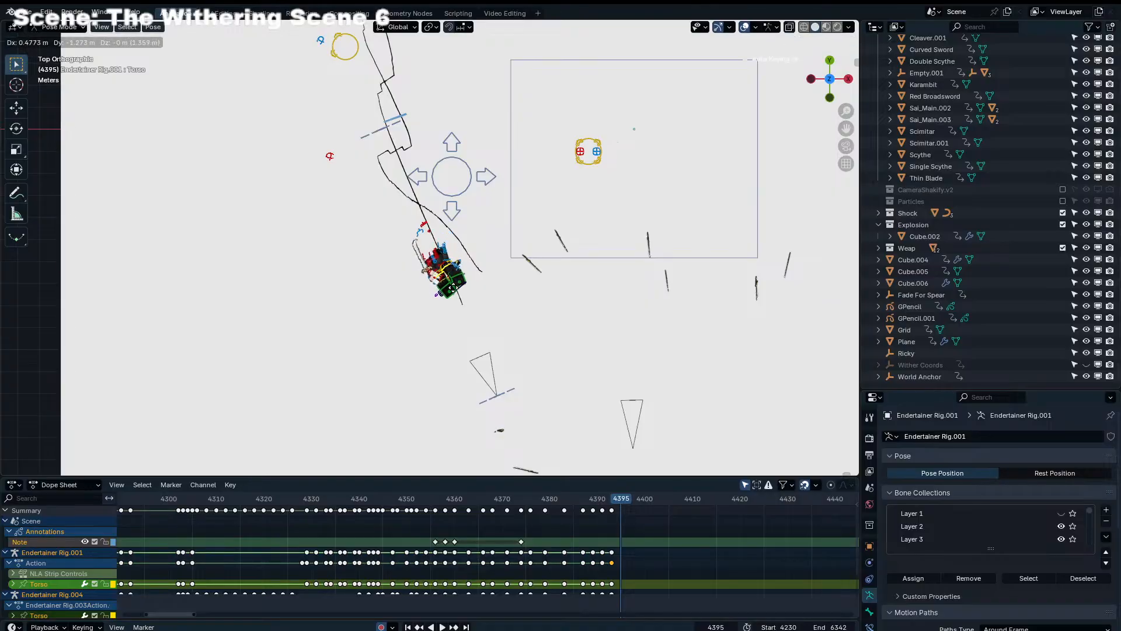
left_click(482, 315)
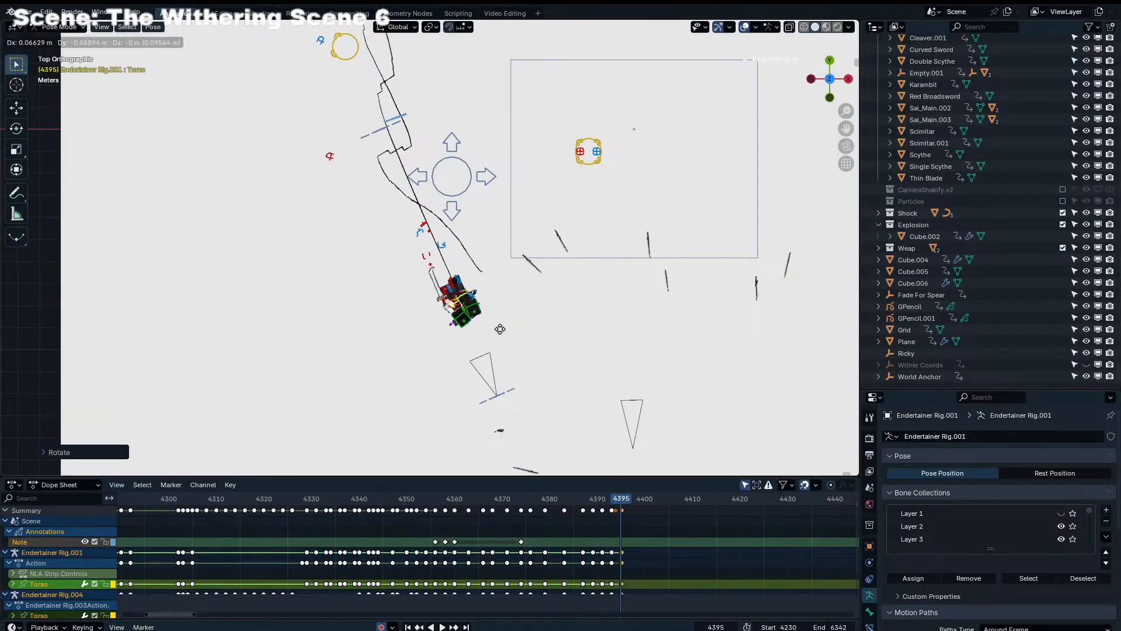
key("Escape")
key("KP_0")
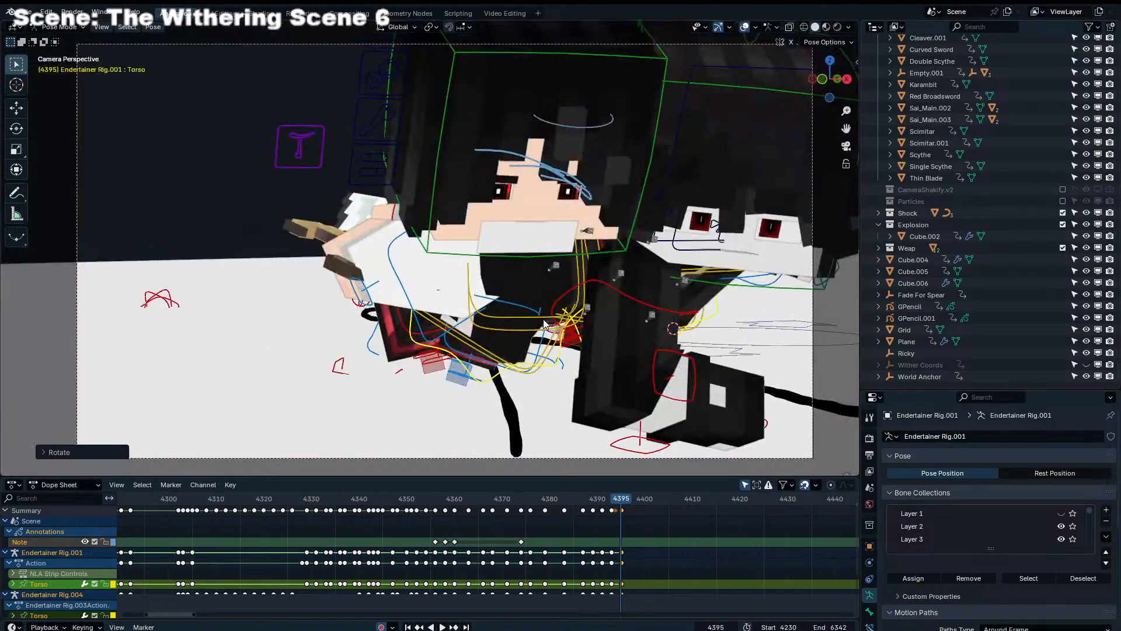
Rotate both rigs' Torso controls and adjust their position in the camera view at frame 4395
key("r")
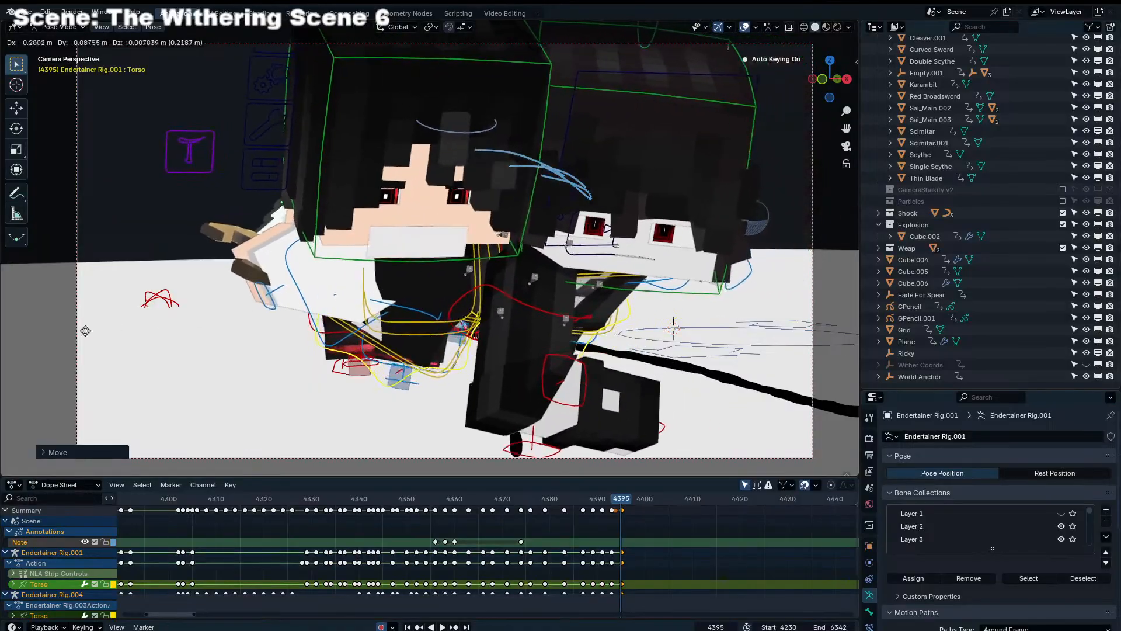
left_click(553, 317)
key("g")
left_click(557, 320)
At frame 4397, move both rigs' Torso controls forward toward the camera in the top view
key("Right")
key("Right")
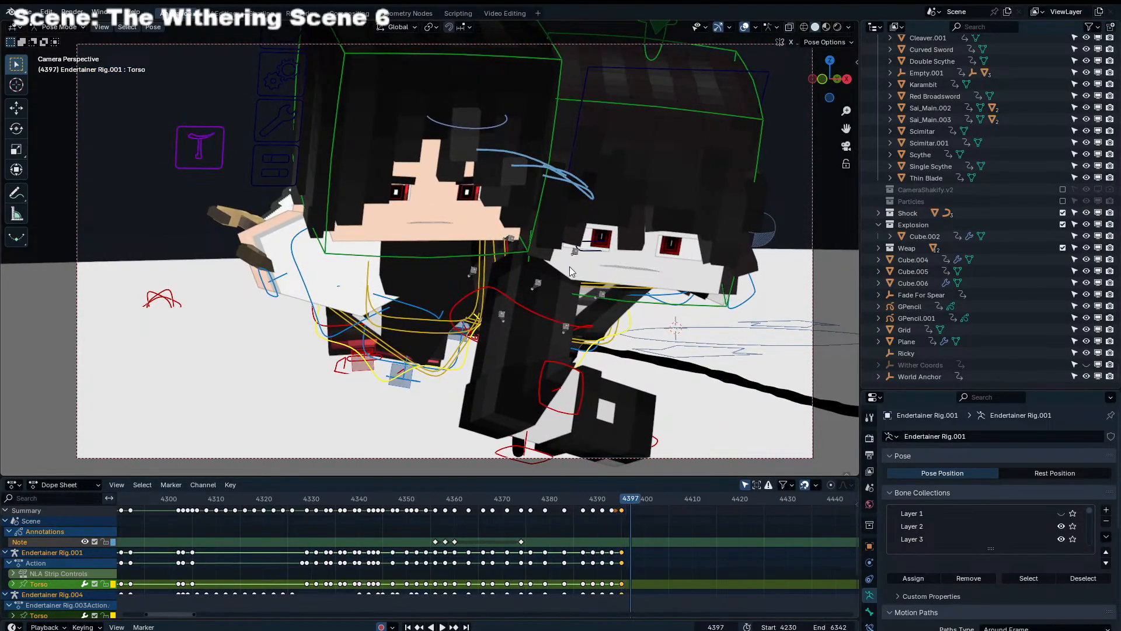
key("KP_7")
key("g")
left_click(489, 356)
key("KP_0")
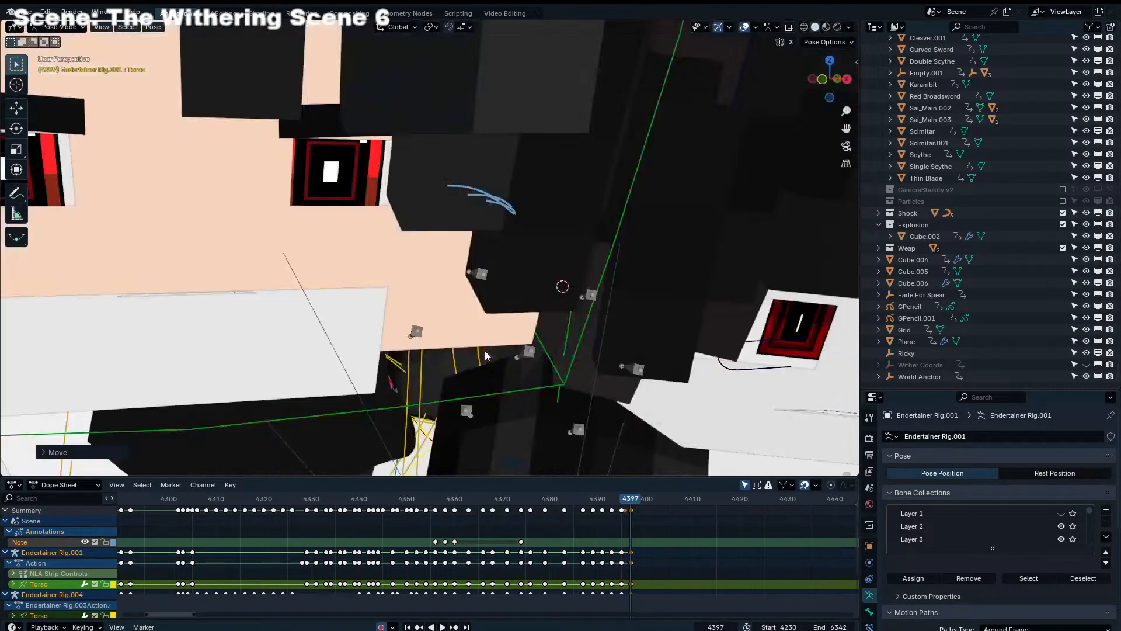
Adjust the position and trackball rotation of both Torso controls in the camera view at frame 4397, and play back the run
key("g")
left_click(458, 398)
key("r")
key("r")
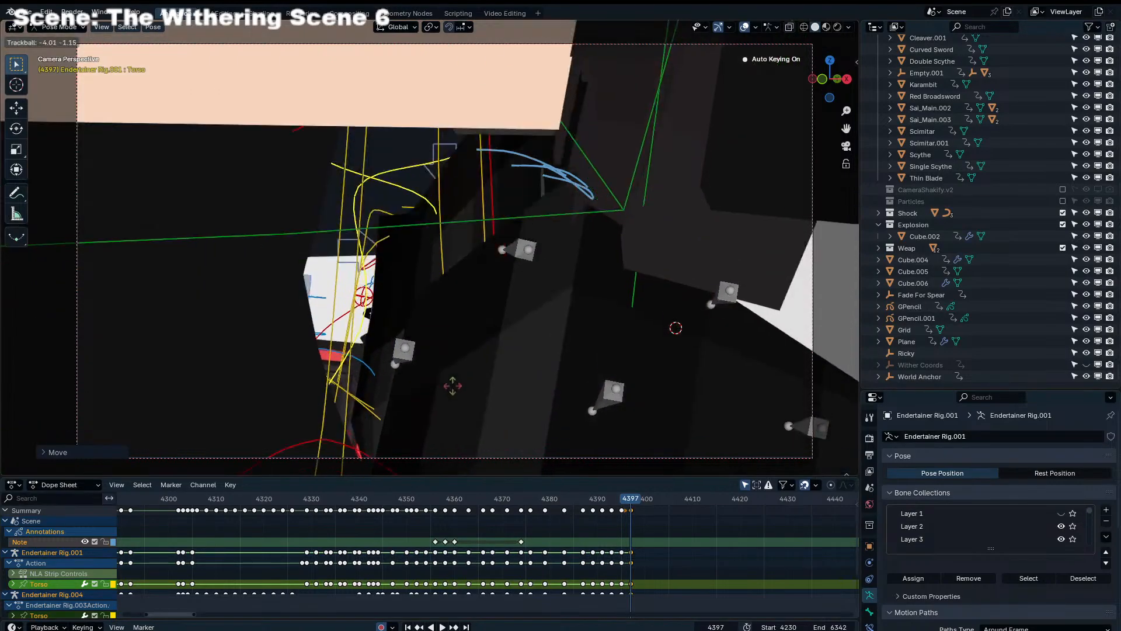
left_click(460, 384)
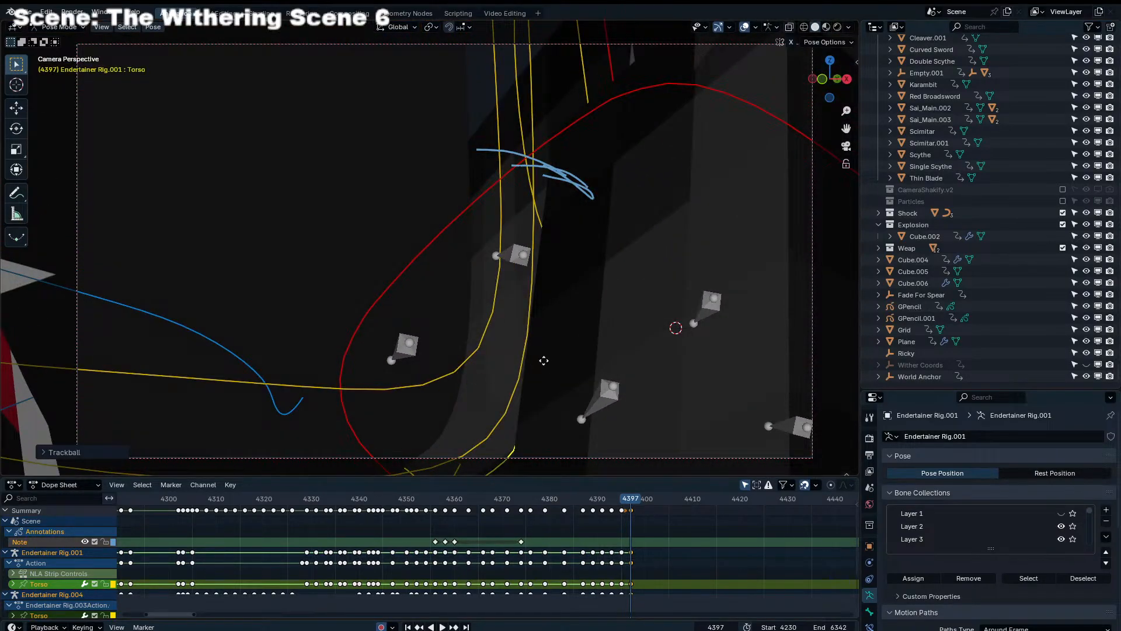
key("g")
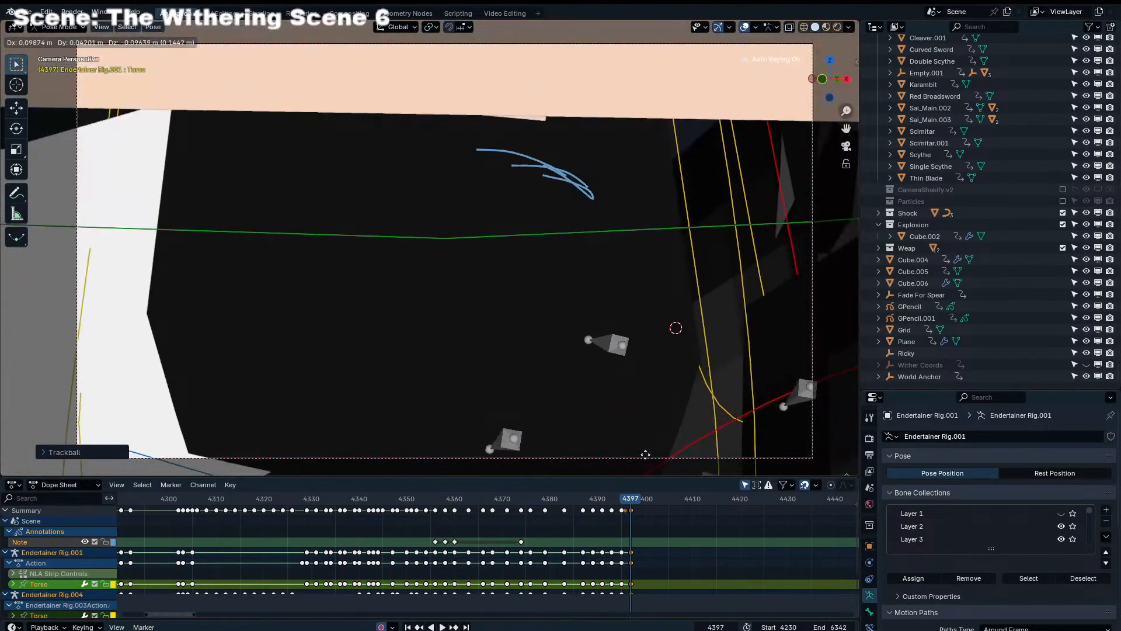
left_click(590, 441)
left_click(507, 501)
key("space")
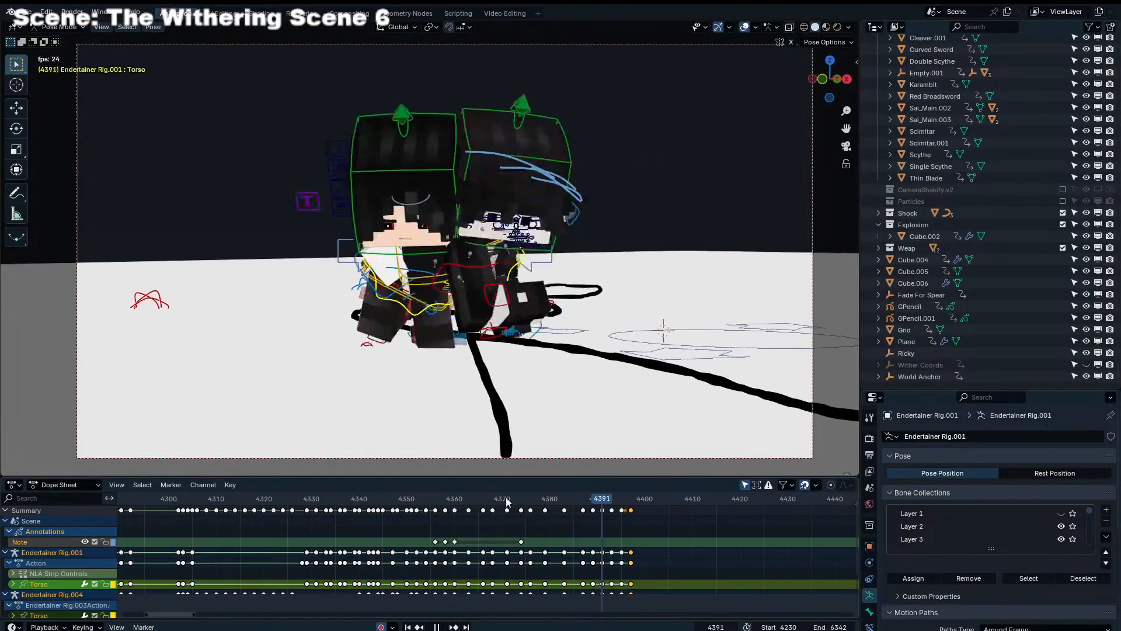
key("space")
At frame 4399, move both rigs' Torso controls further along the run direction in the top view
left_click(642, 502)
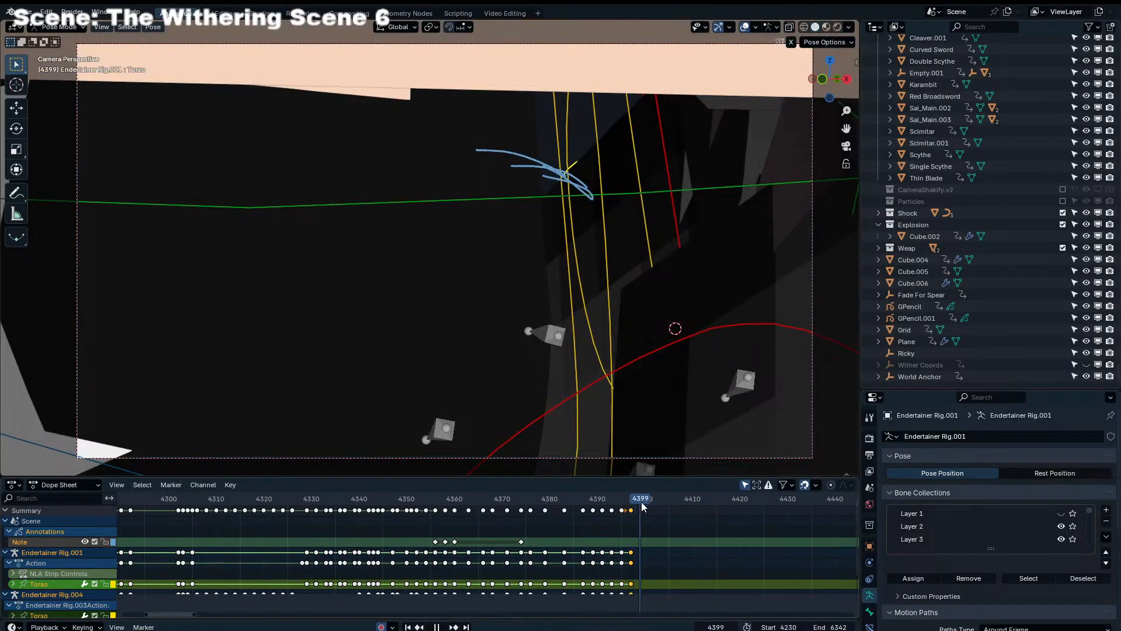
key("KP_7")
key("g")
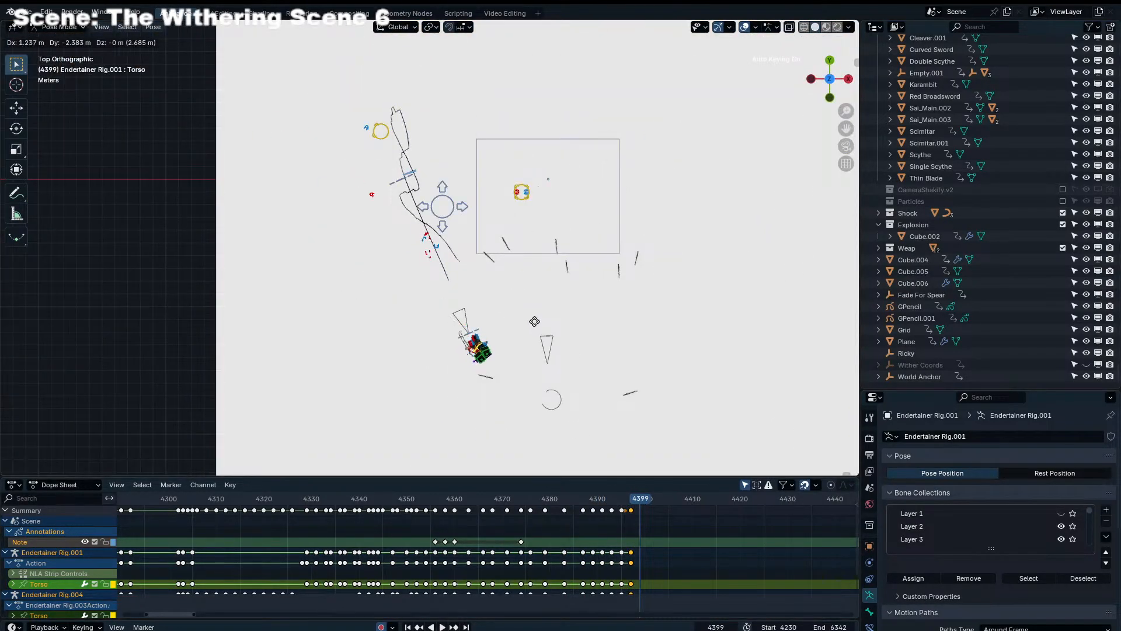
left_click(534, 321)
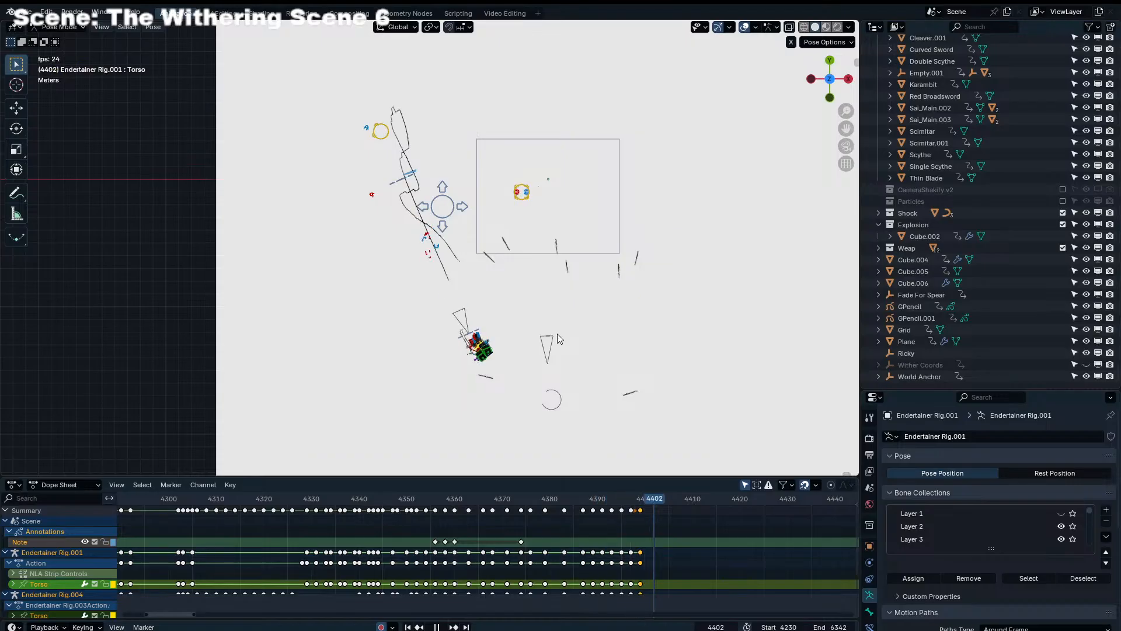
Play back and scrub the run in the camera view to check the motion up to the camera pass
key("KP_0")
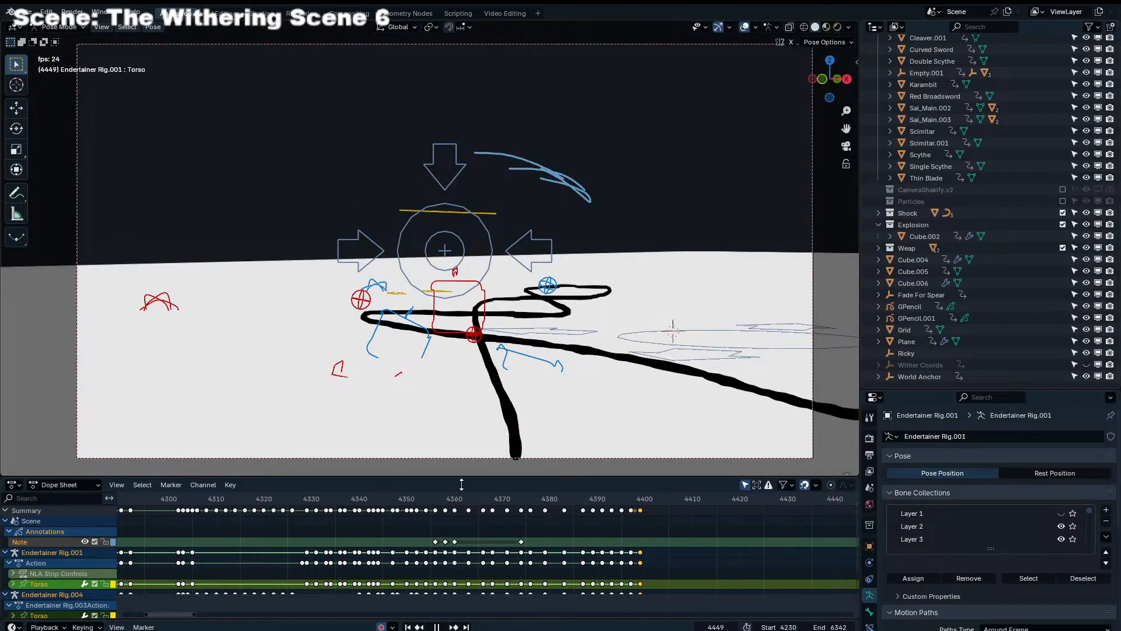
scroll(622, 534, "down", 9)
left_click_drag(500, 499, 228, 503)
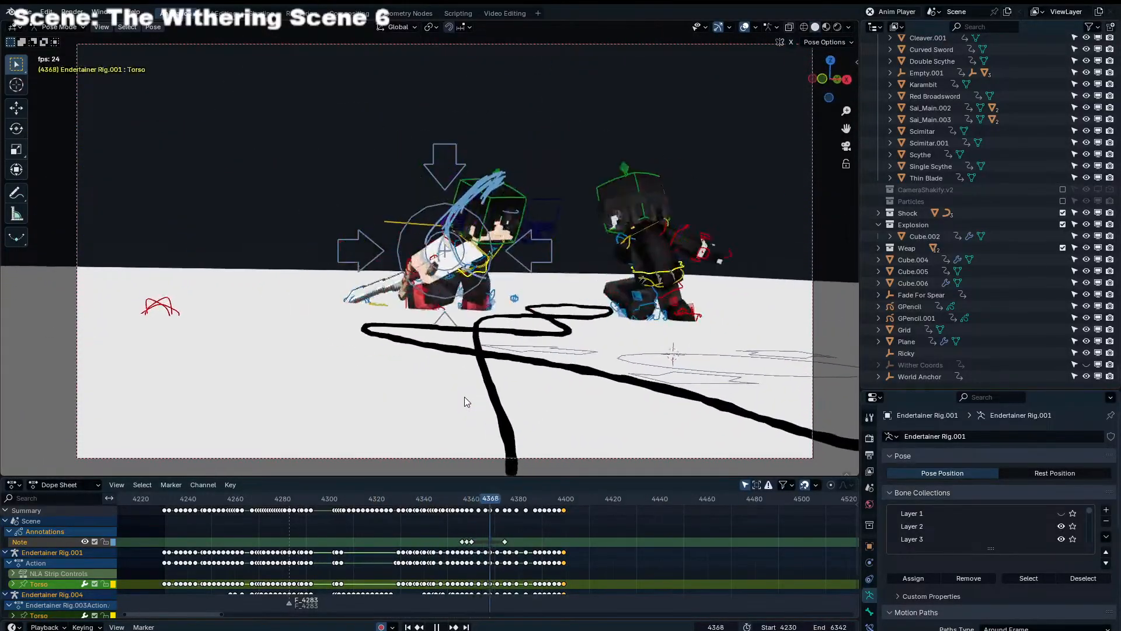
key("space")
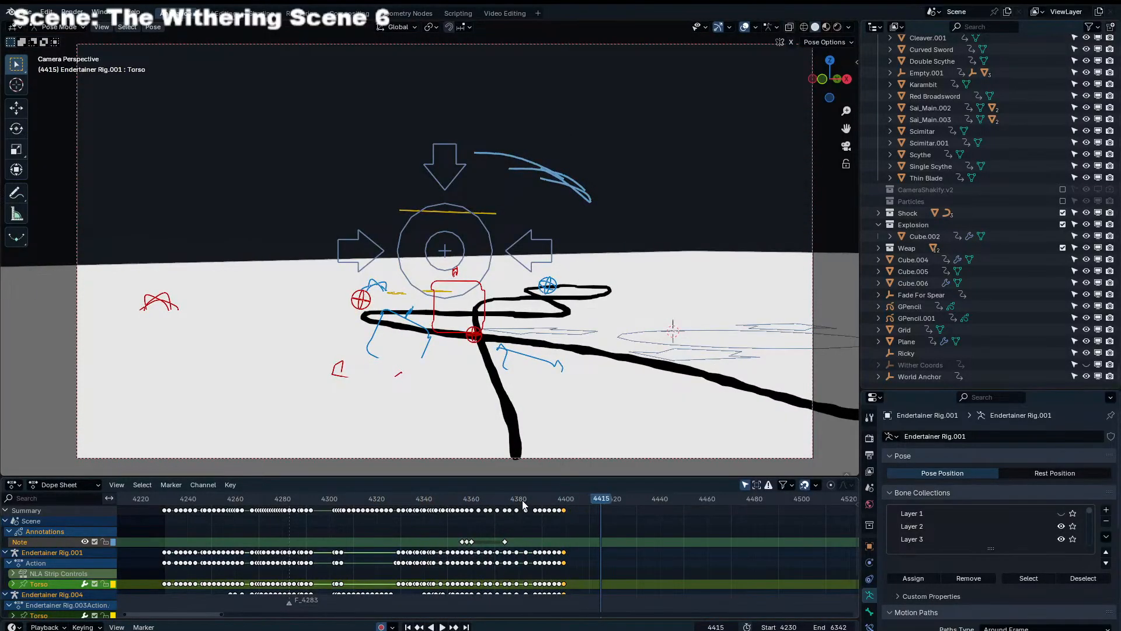
left_click_drag(522, 501, 555, 509)
key("space")
At frame 4395, bring Endertainer Rig.004's Leg_IK_L control forward under its body, using frame 4394 as reference
key("Left")
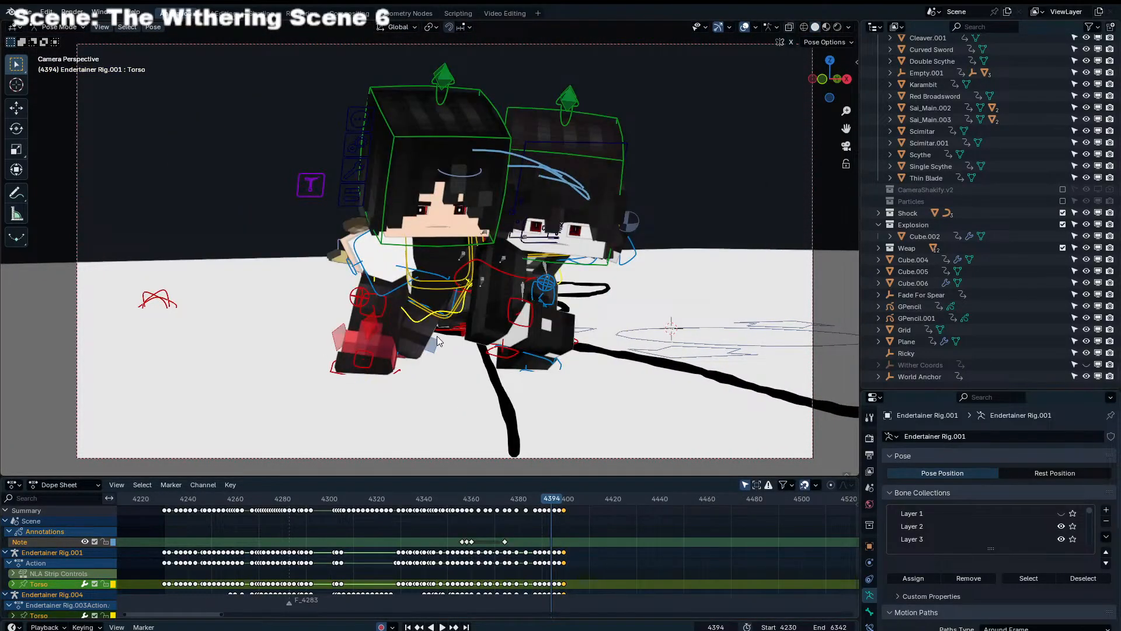
middle_click_drag(436, 335, 467, 332)
scroll(450, 334, "down", 4)
left_click(467, 332)
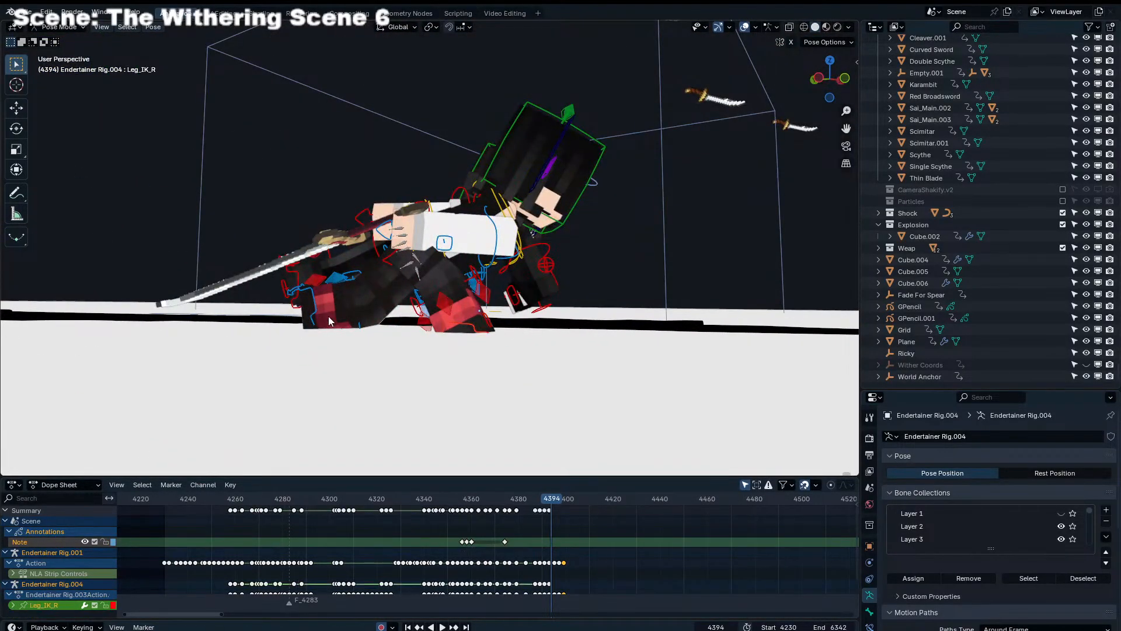
key("Right")
middle_click_drag(531, 311, 596, 314)
key("g")
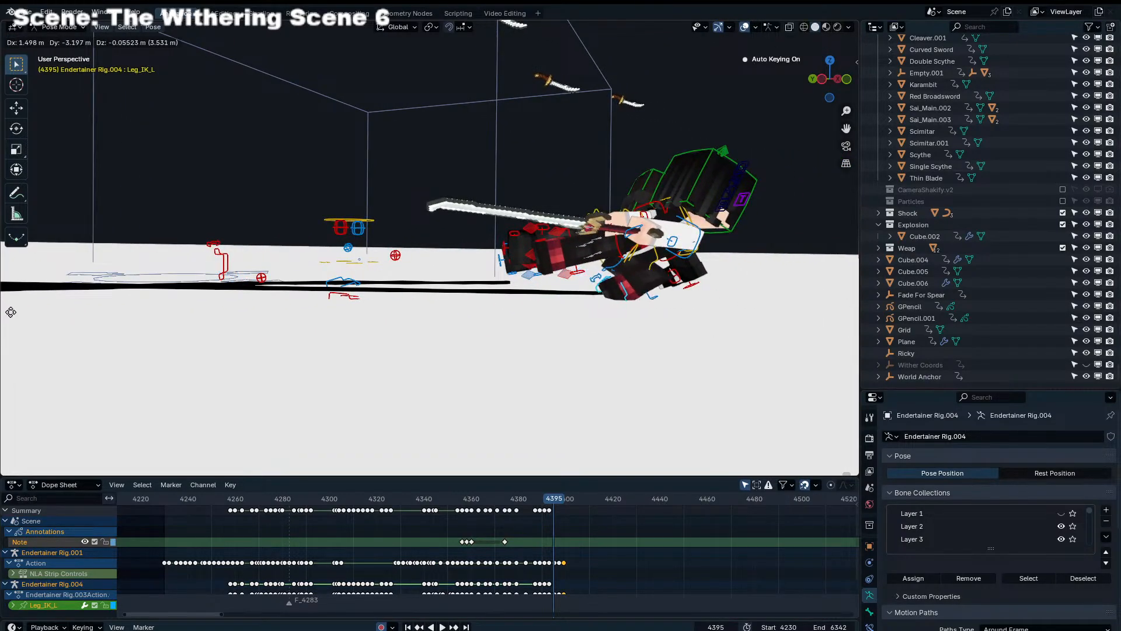
left_click(10, 313)
middle_click_drag(725, 299, 521, 293)
key("g")
left_click(516, 287)
Select Endertainer Rig.001's Leg_IK_R control, then move it forward under the body and rotate it at frame 4395
key("Right")
key("Left")
key("Left")
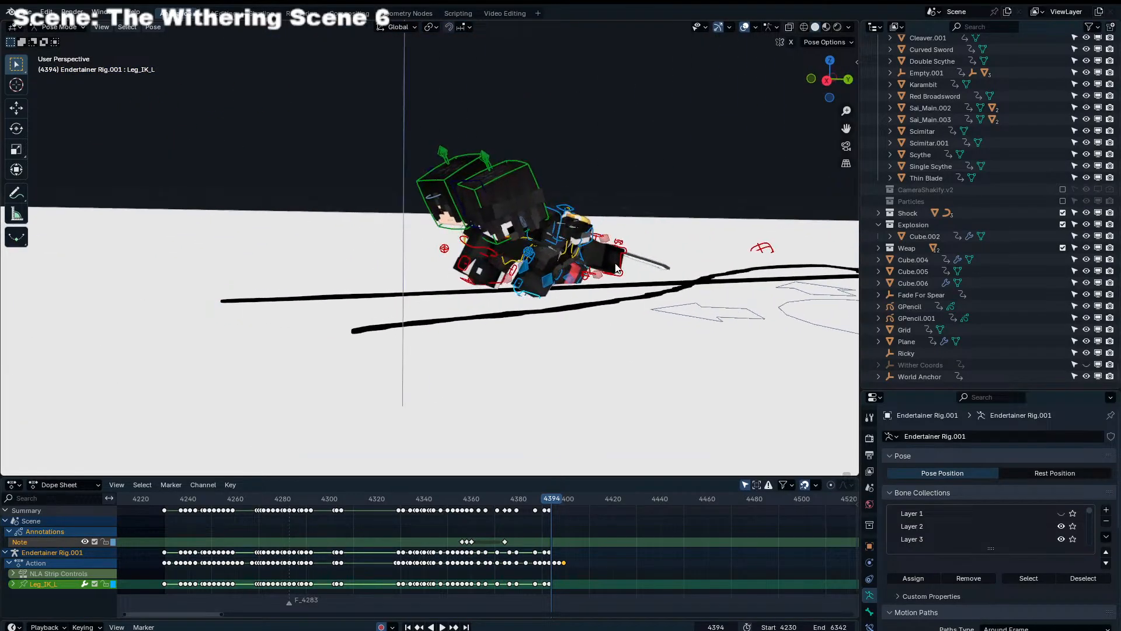
left_click(623, 272)
key("Right")
middle_click_drag(624, 268, 601, 261)
key("g")
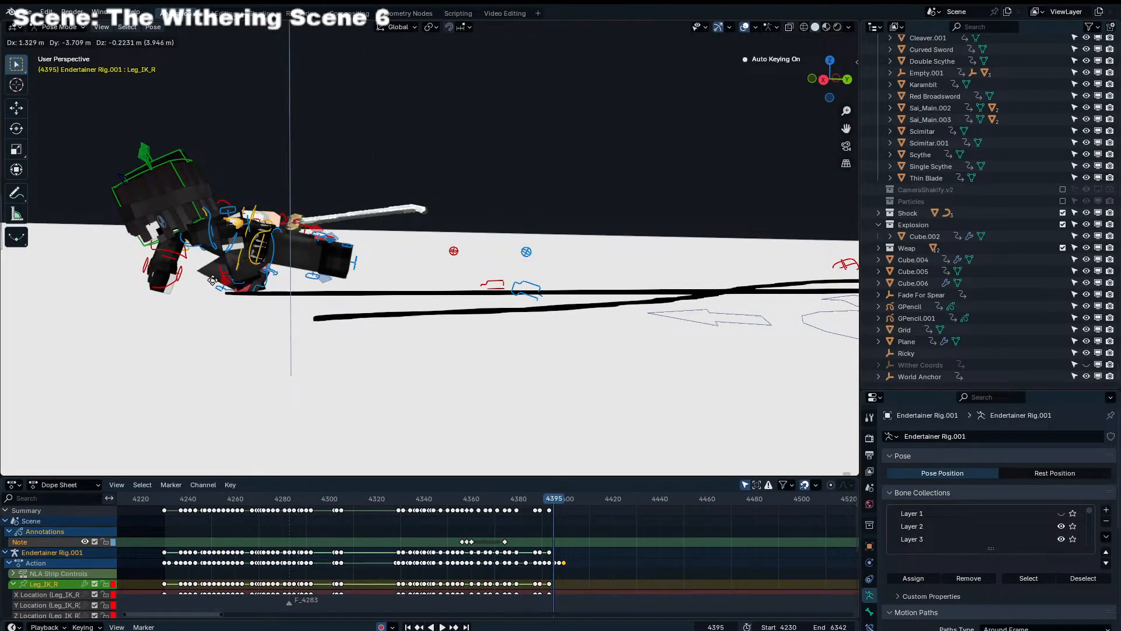
left_click(213, 280)
middle_click_drag(212, 280, 438, 267)
key("g")
left_click(390, 283)
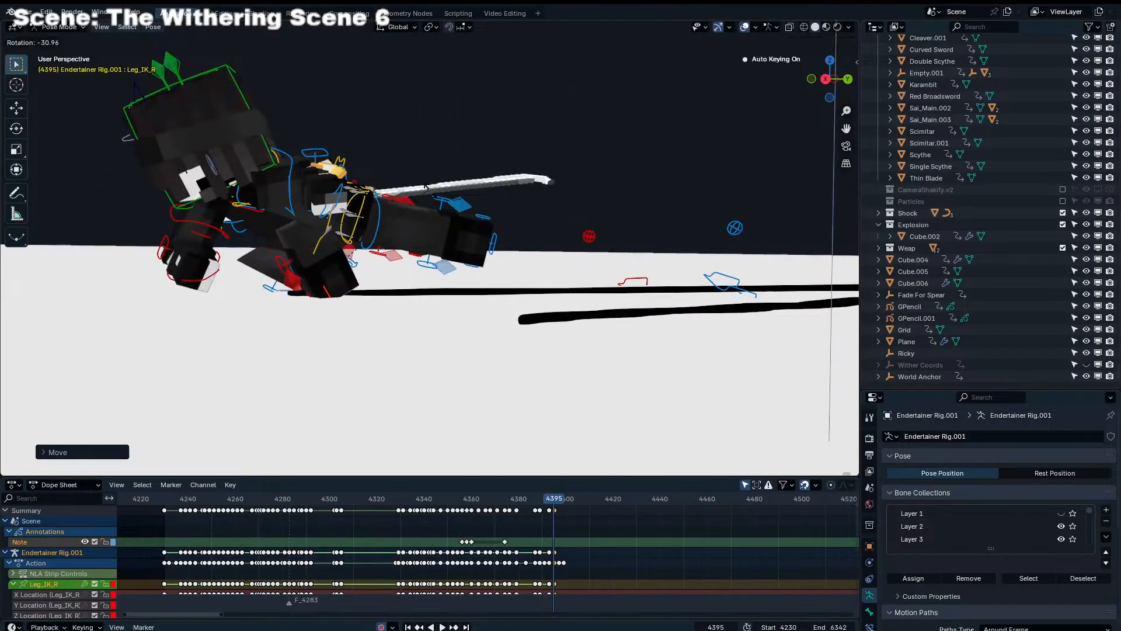
left_click(431, 367)
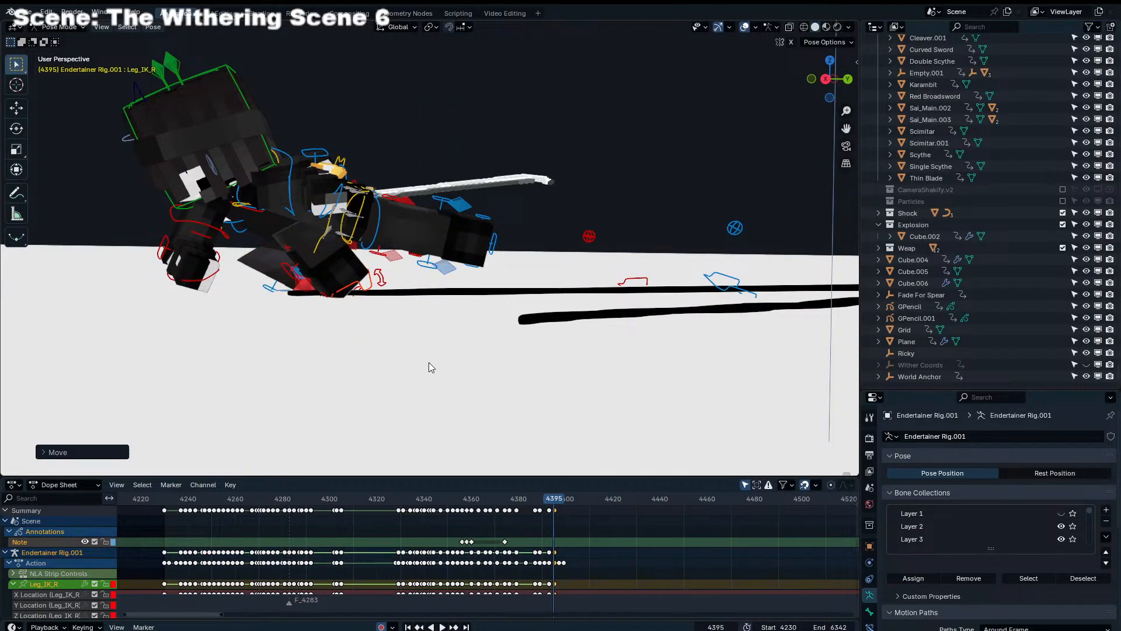
left_click(444, 308)
Select Endertainer Rig.001's Shoulder_IK_R control and rotate it at frame 4383
middle_click_drag(447, 299, 436, 205)
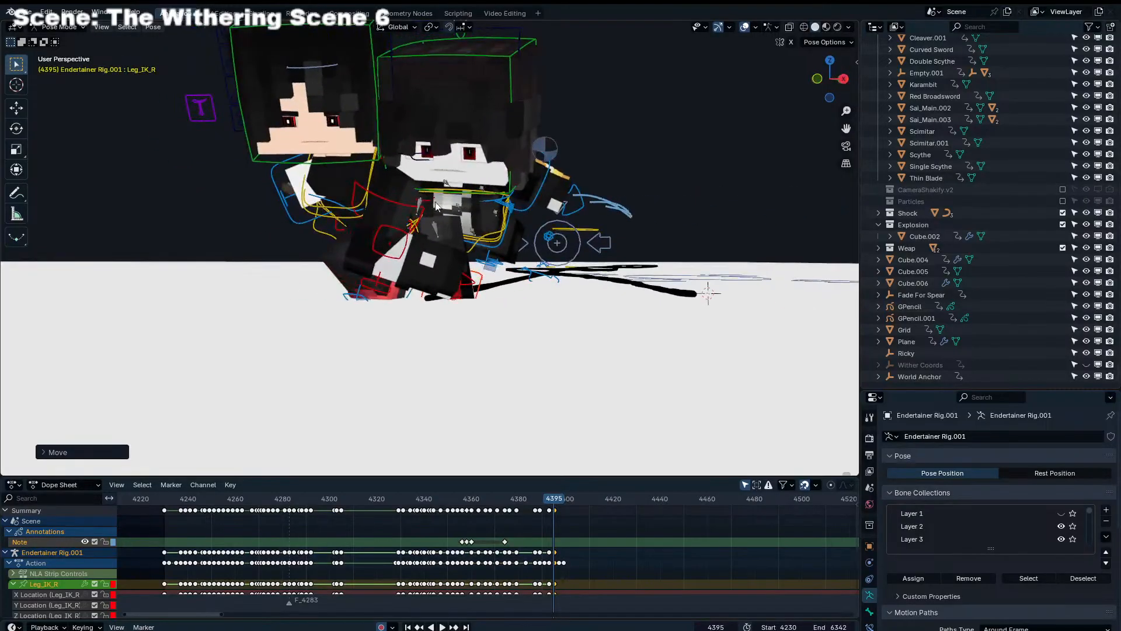
left_click(420, 211)
left_click(416, 215)
left_click(402, 206)
key("KP_0")
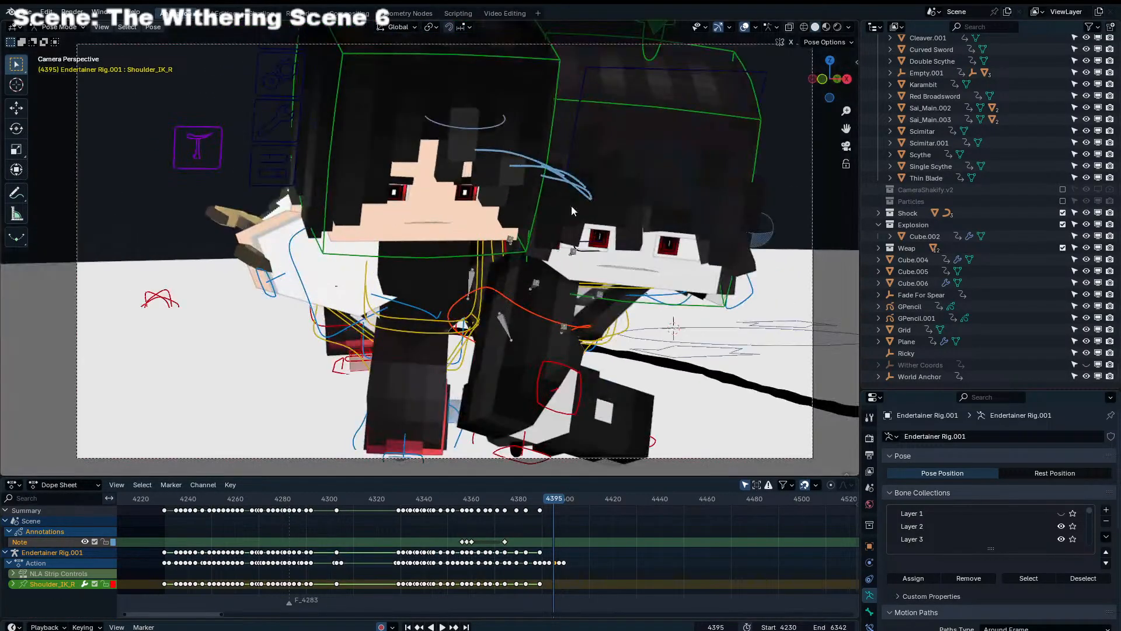
mouse_move(510, 502)
left_mouse_down()
mouse_move(536, 501)
mouse_move(512, 501)
mouse_move(526, 502)
left_mouse_up()
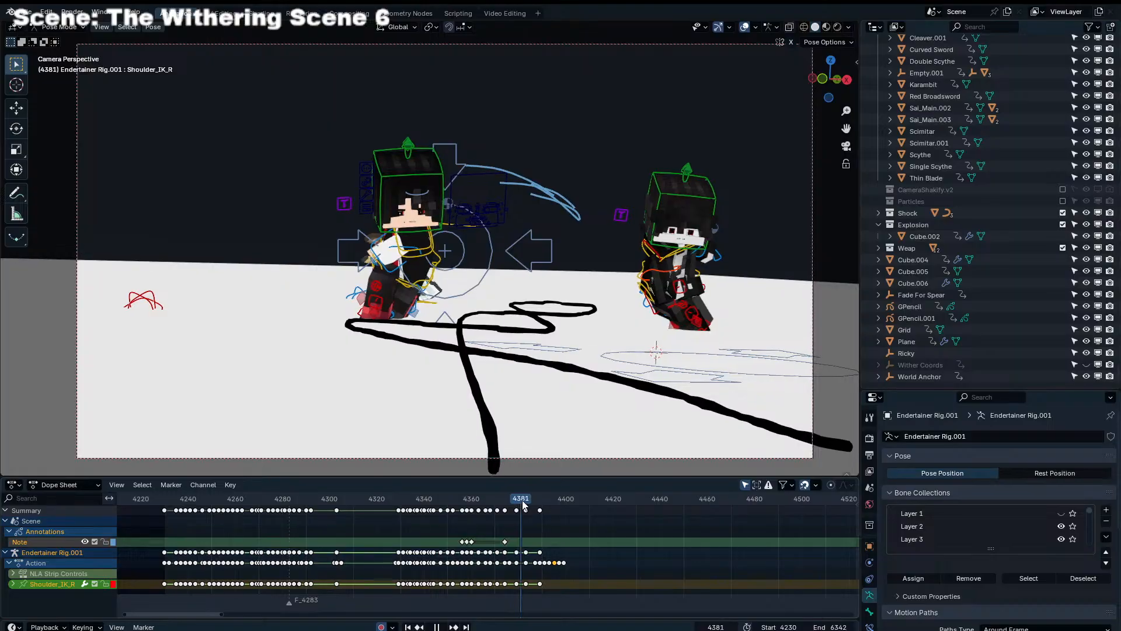
left_click(605, 341)
key("r")
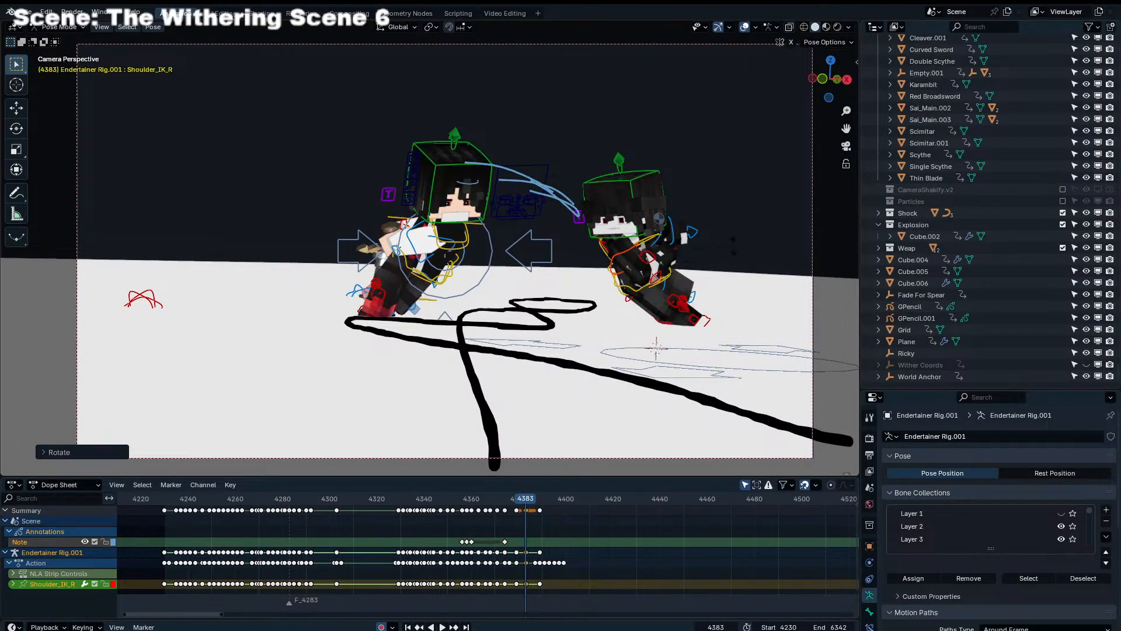
At frame 4387, move and rotate the Shoulder_IK_R control to adjust the arm swing
key("Right")
key("Right")
key("Right")
key("Right")
key("g")
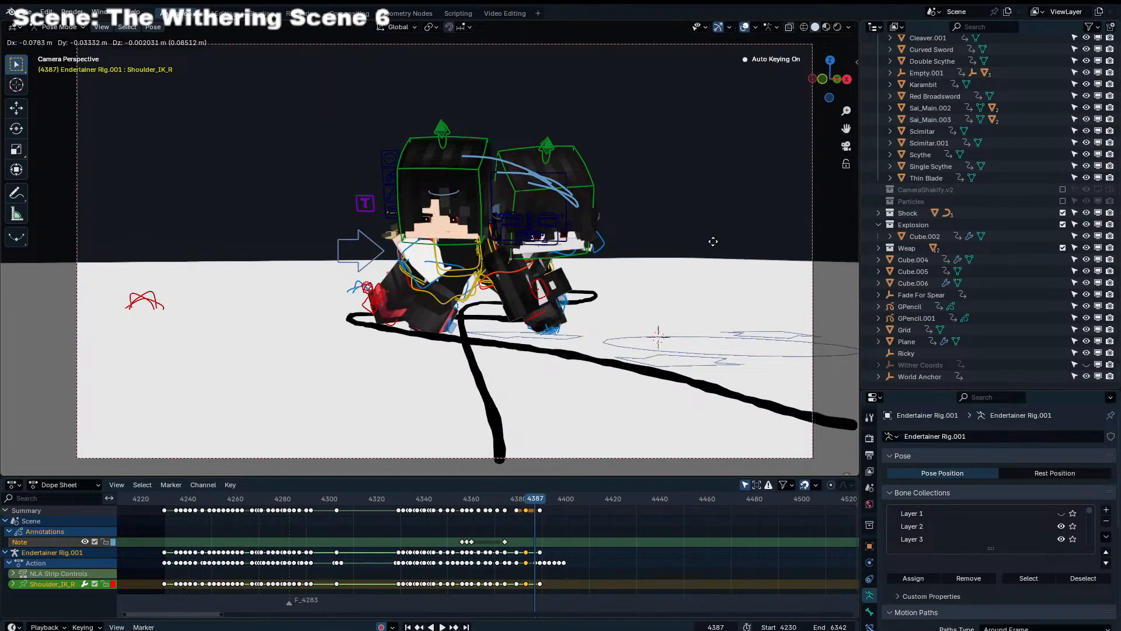
key("g")
left_click(664, 280)
key("r")
left_click(652, 286)
key("r")
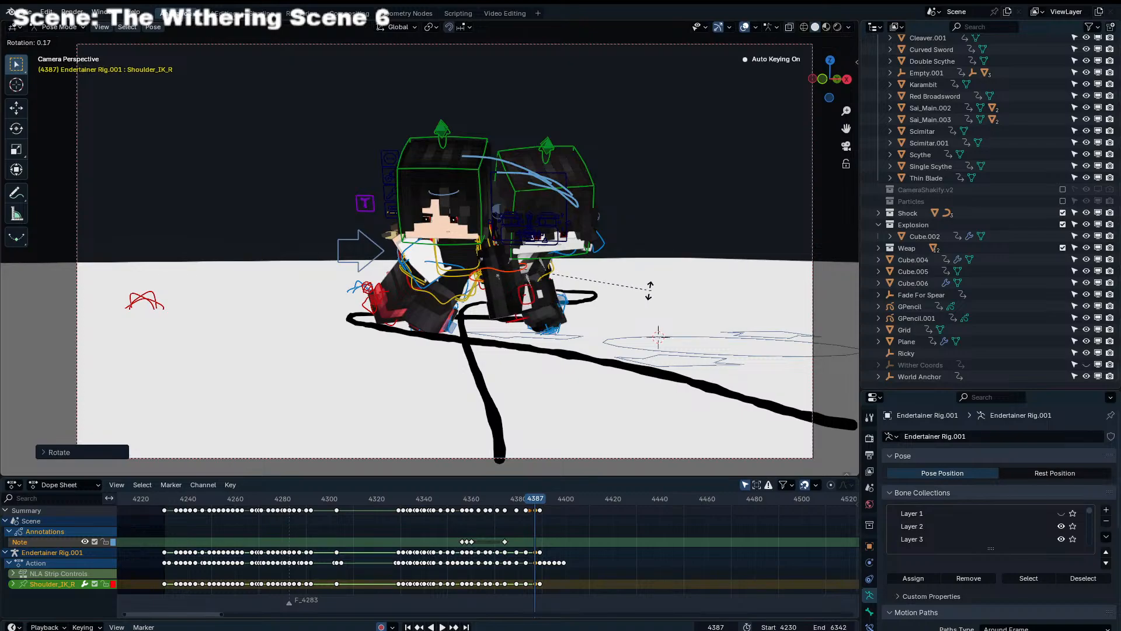
left_click(644, 292)
At frame 4389, reposition the Shoulder_IK_R control and trackball-rotate the arm
key("Right")
key("Right")
key("r")
left_click(638, 298)
key("g")
left_click(615, 310)
key("r")
key("r")
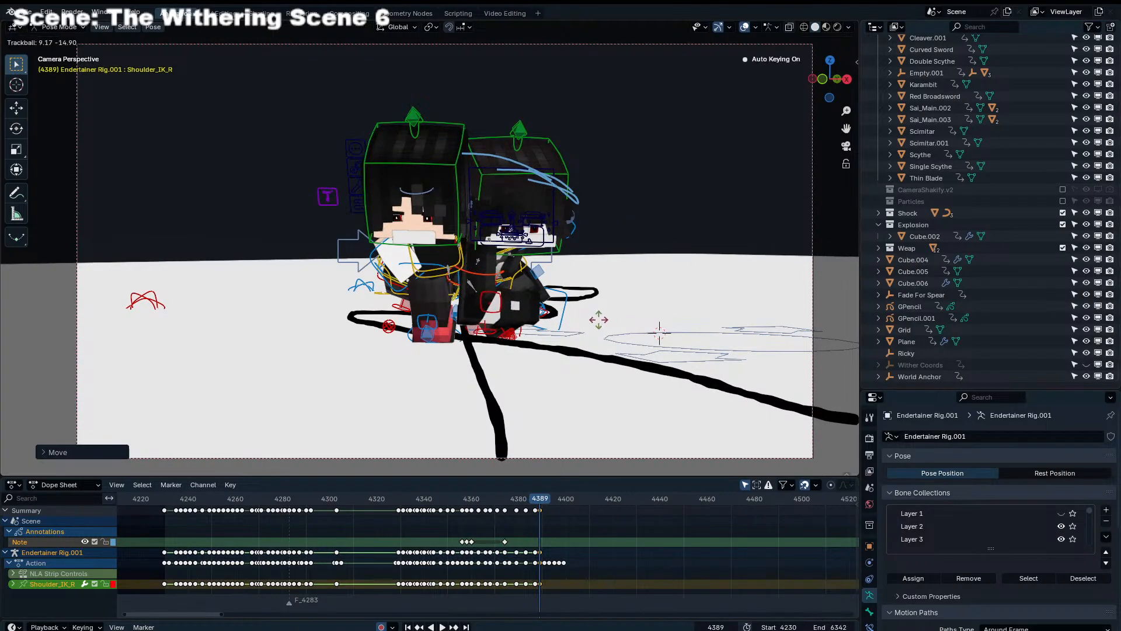
left_click(597, 322)
key("r")
At frame 4391, rotate the Shoulder_IK_R control and refine its position in a close-up side view
key("Right")
key("Right")
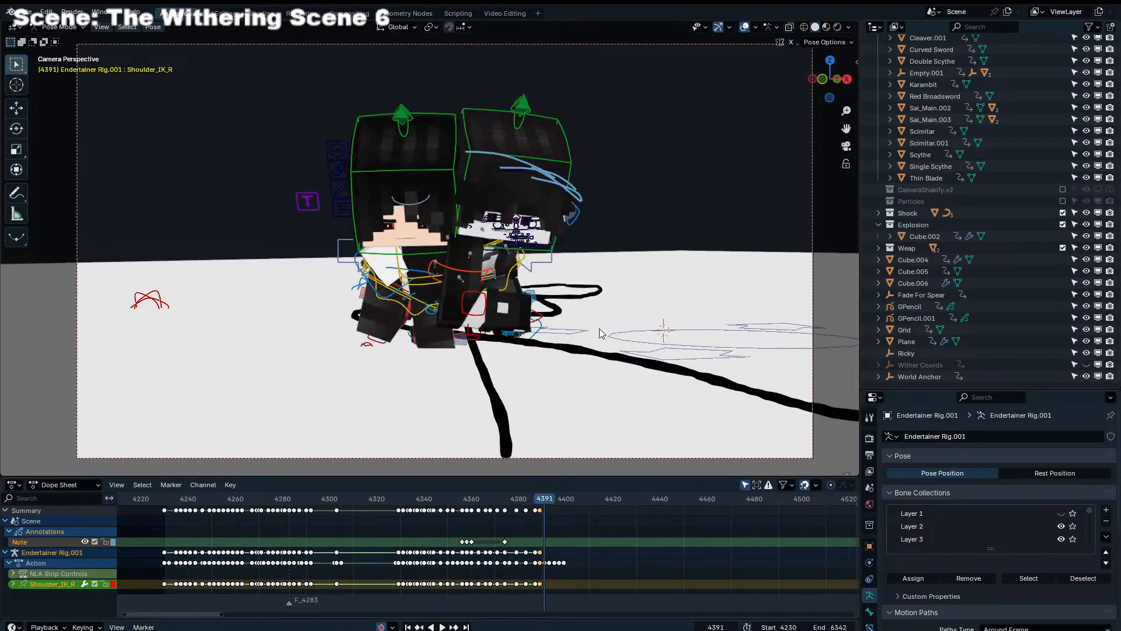
key("g")
left_click(607, 337)
key("r")
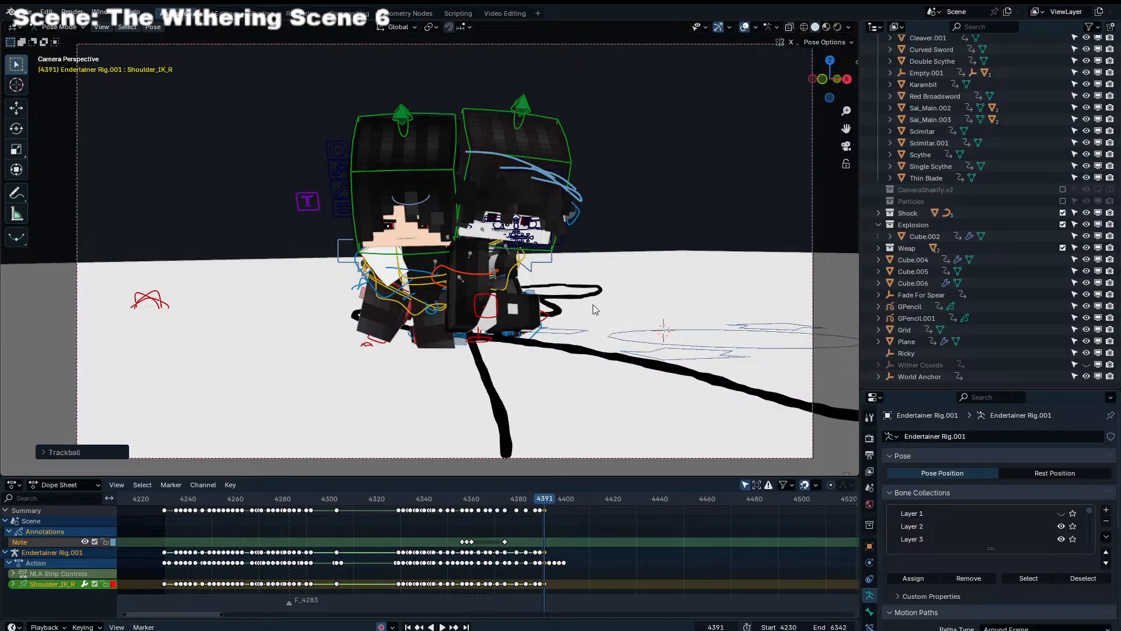
key("KP_Decimal")
middle_click_drag(593, 304, 404, 251)
key("g")
left_click(513, 261)
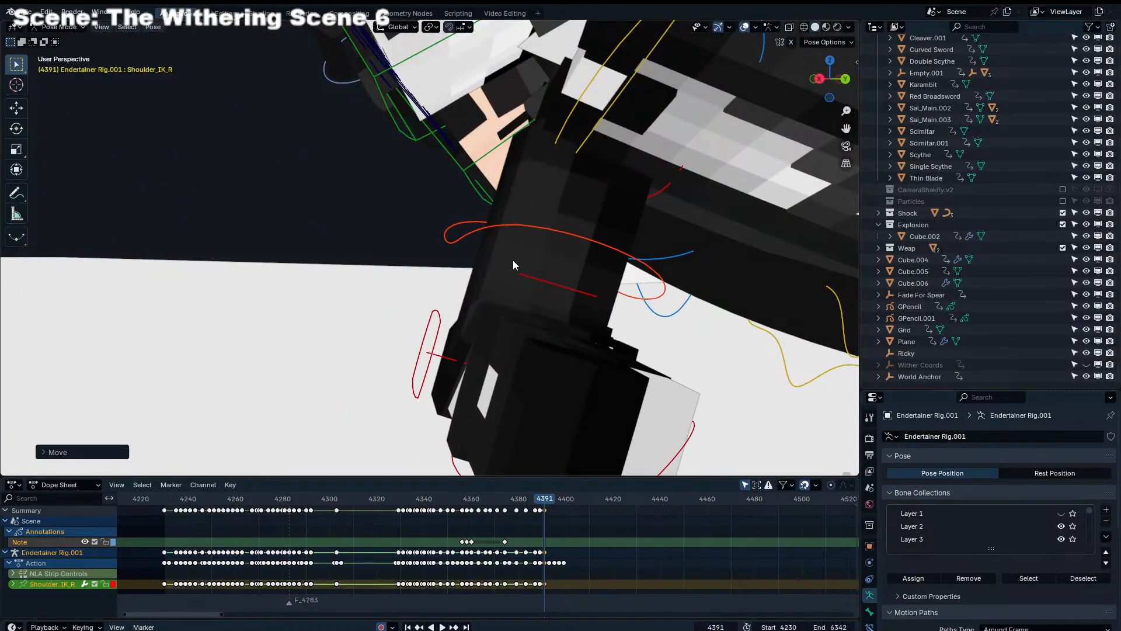
key("KP_0")
left_click(508, 292)
At frame 4393, move the Shoulder_IK_R control freely and along global Y, and rotate the arm across the body
key("Right")
key("Right")
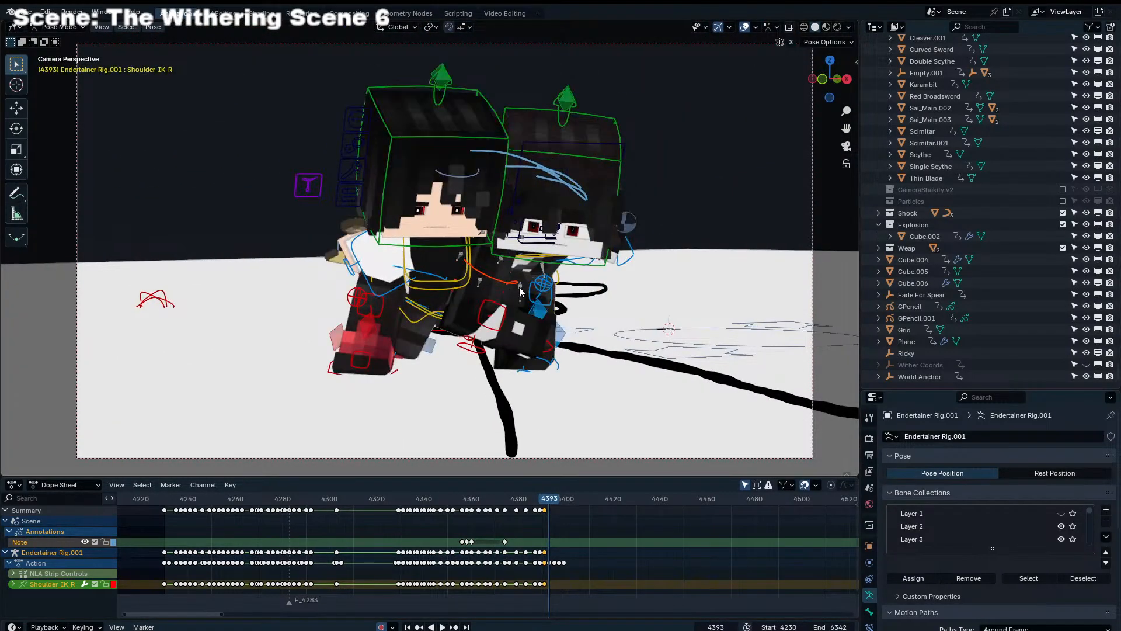
key("g")
left_click(517, 319)
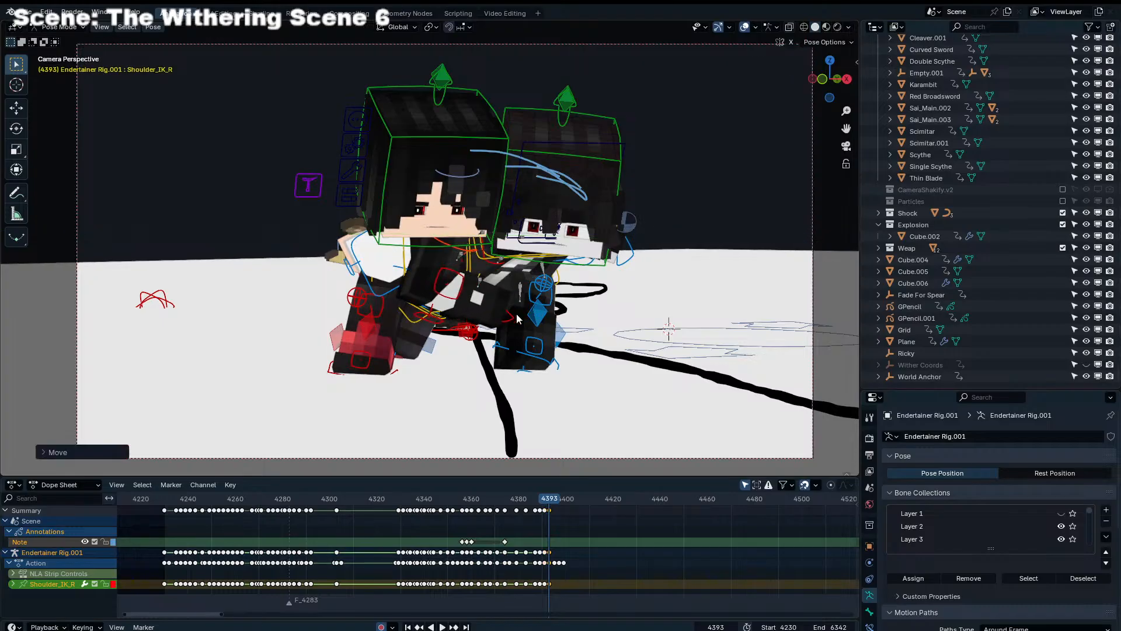
key("g")
key("y")
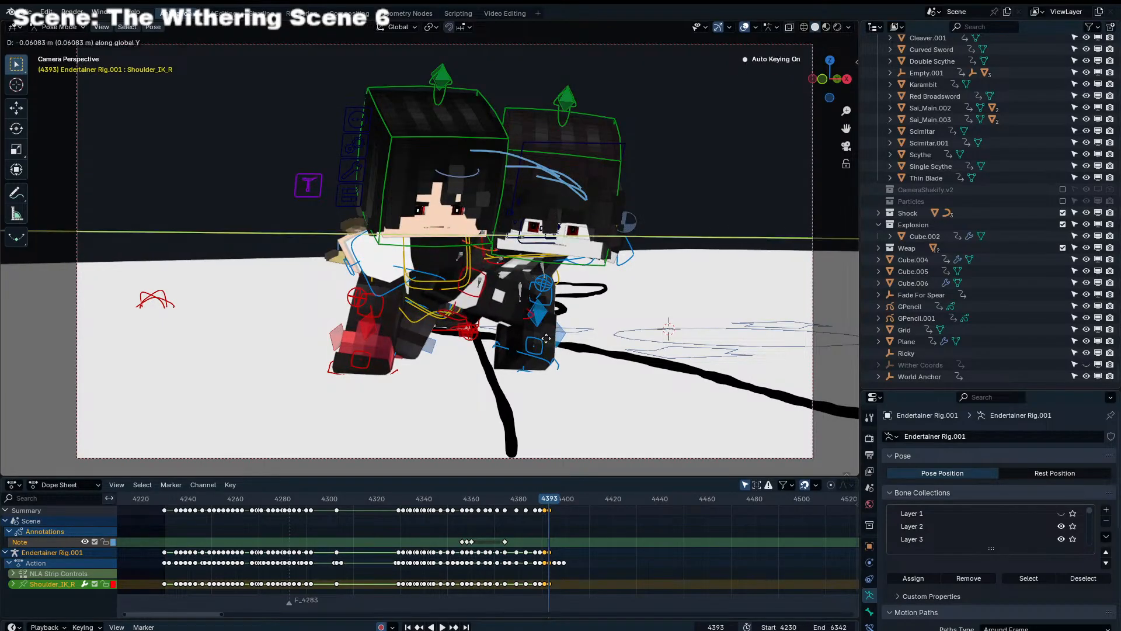
left_click(547, 338)
key("g")
left_click(563, 334)
key("r")
left_click(577, 331)
At frame 4395, move and rotate the Shoulder_IK_R control to continue the arm swing
key("r")
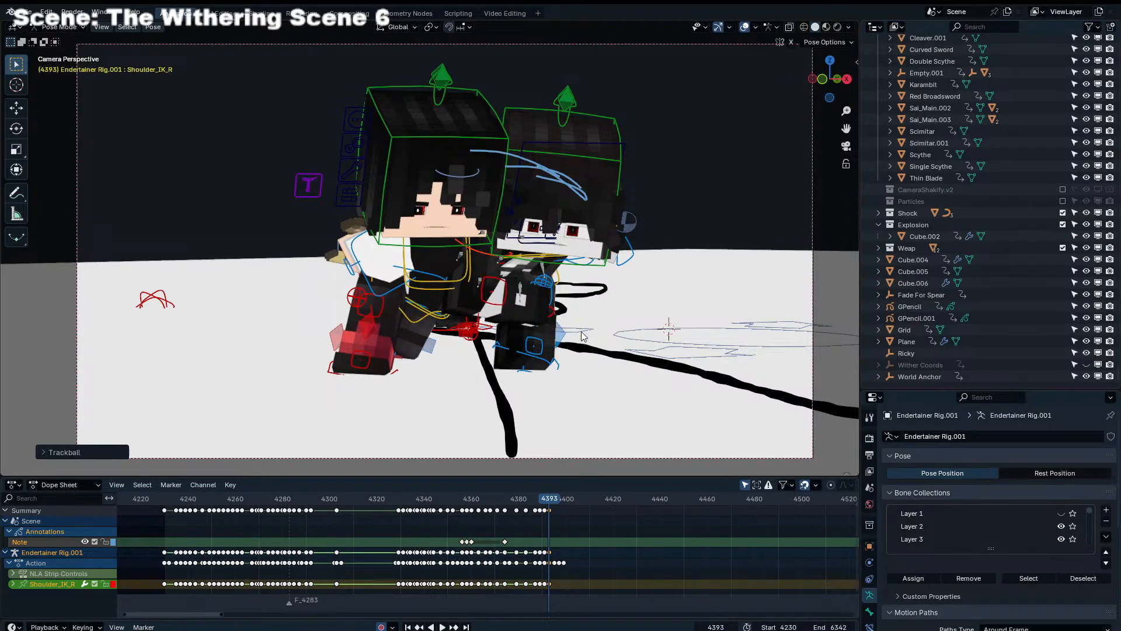
key("Right")
key("Right")
key("g")
left_click(589, 329)
At frame 4395, trackball-rotate the Head bone of Endertainer Rig.001 to tilt it toward the other character
key("r")
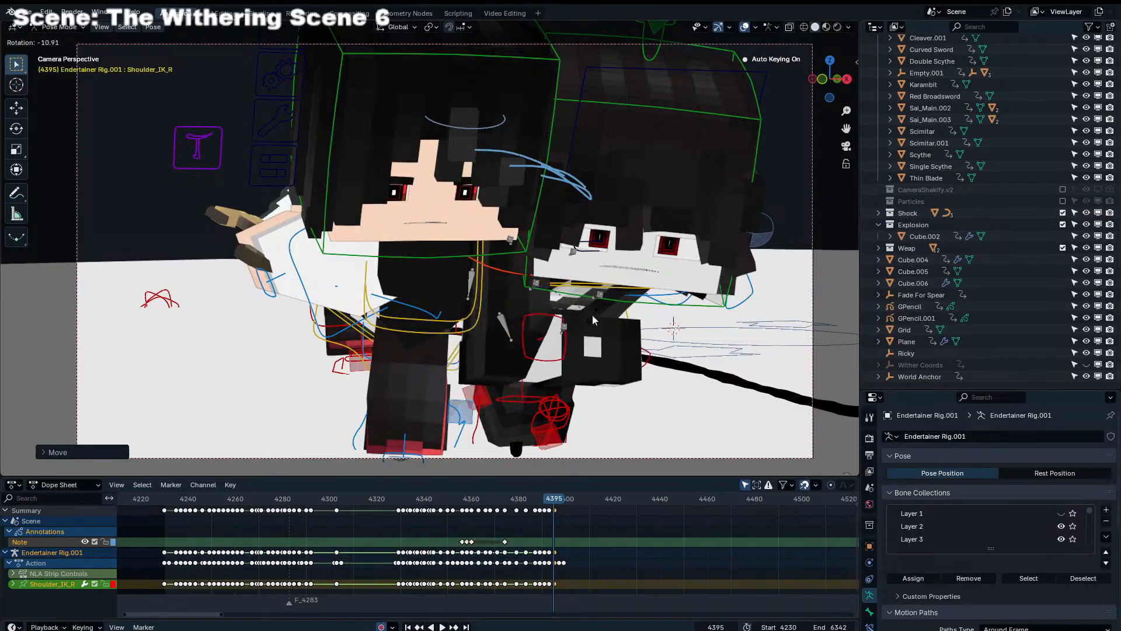
left_click(594, 326)
left_click(589, 298)
key("r")
key("r")
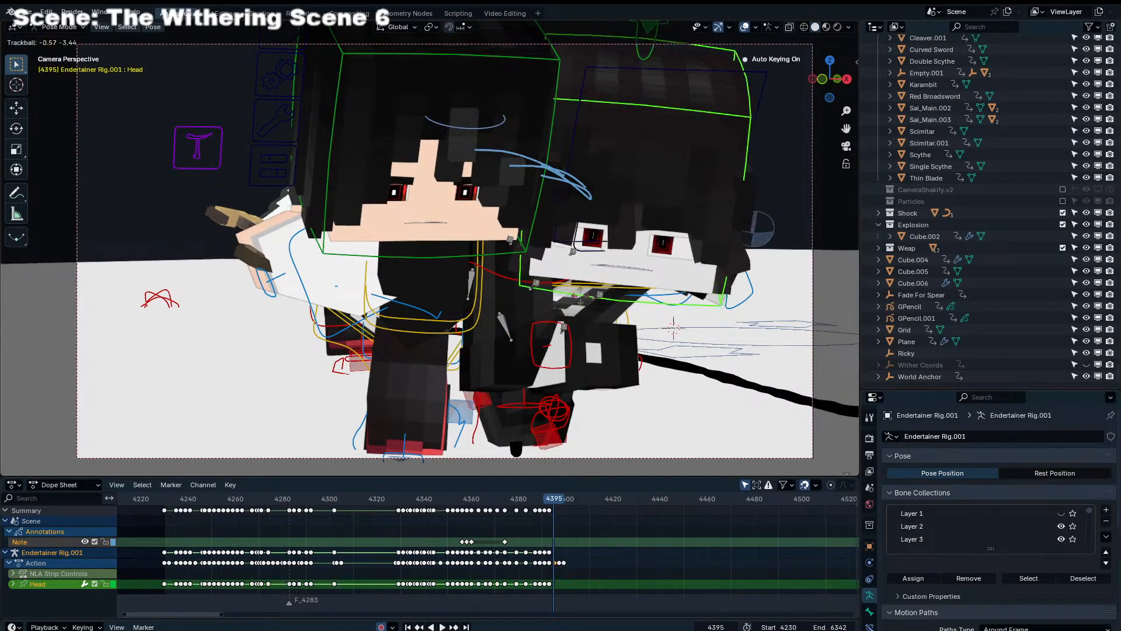
left_click(580, 296)
key("r")
left_click(634, 318)
At frame 4395, trackball-rotate the Head bone of Endertainer Rig.004
key("r")
key("r")
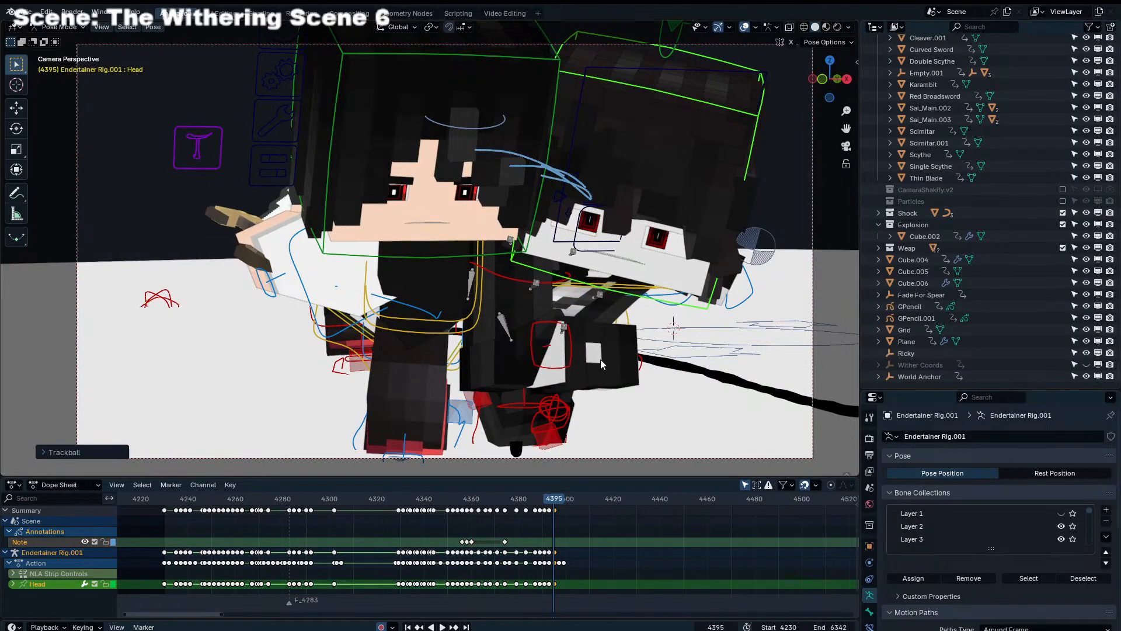
left_click(521, 262)
key("r")
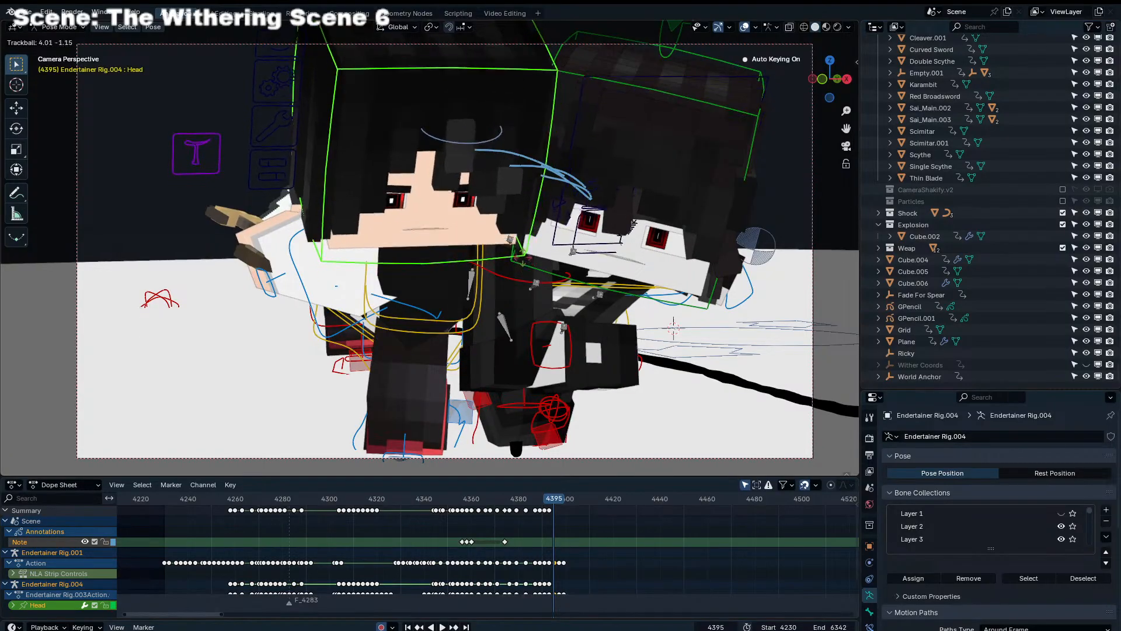
left_click(527, 260)
At frame 4397, trackball-rotate the Head bones of both Endertainer rigs to continue their head motion
key("r")
key("r")
left_click(542, 269)
key("Right")
key("Right")
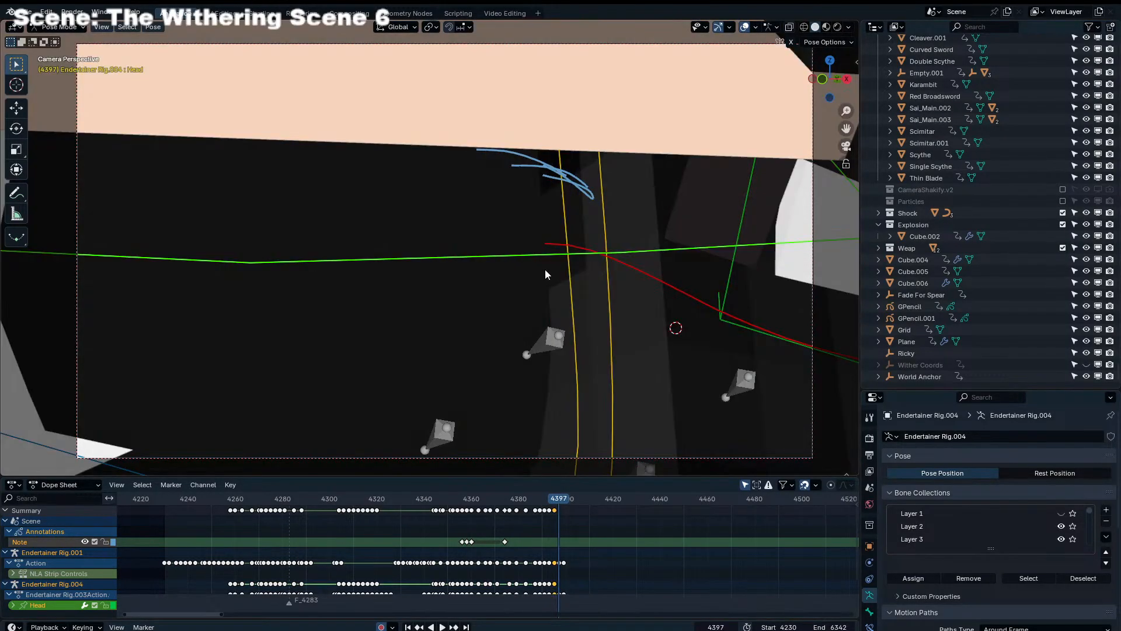
key("r")
key("r")
left_click(555, 272)
left_click(724, 302)
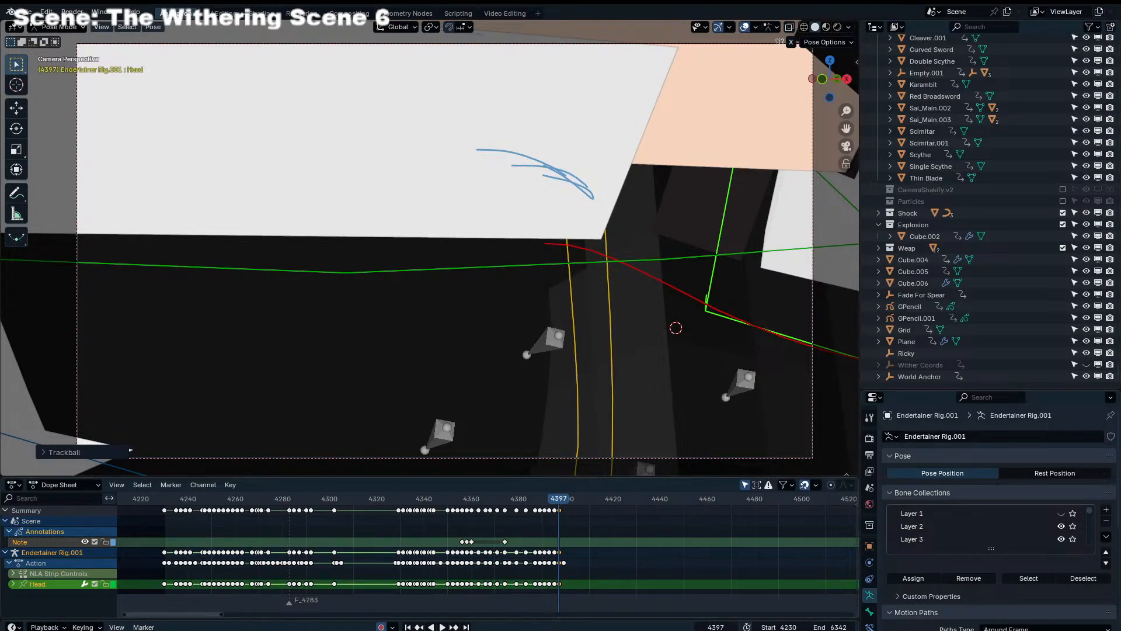
left_click(645, 579)
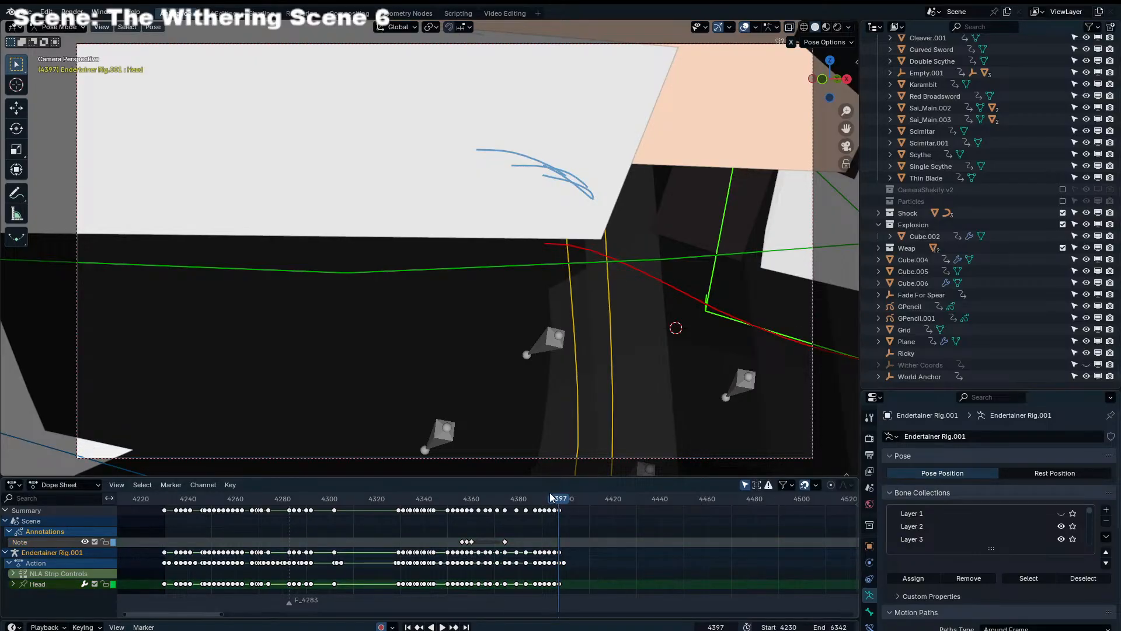
Play back the fight animation from frame 4230, and replay its later part to check the run past the camera
left_click_drag(550, 498, 164, 525)
key("space")
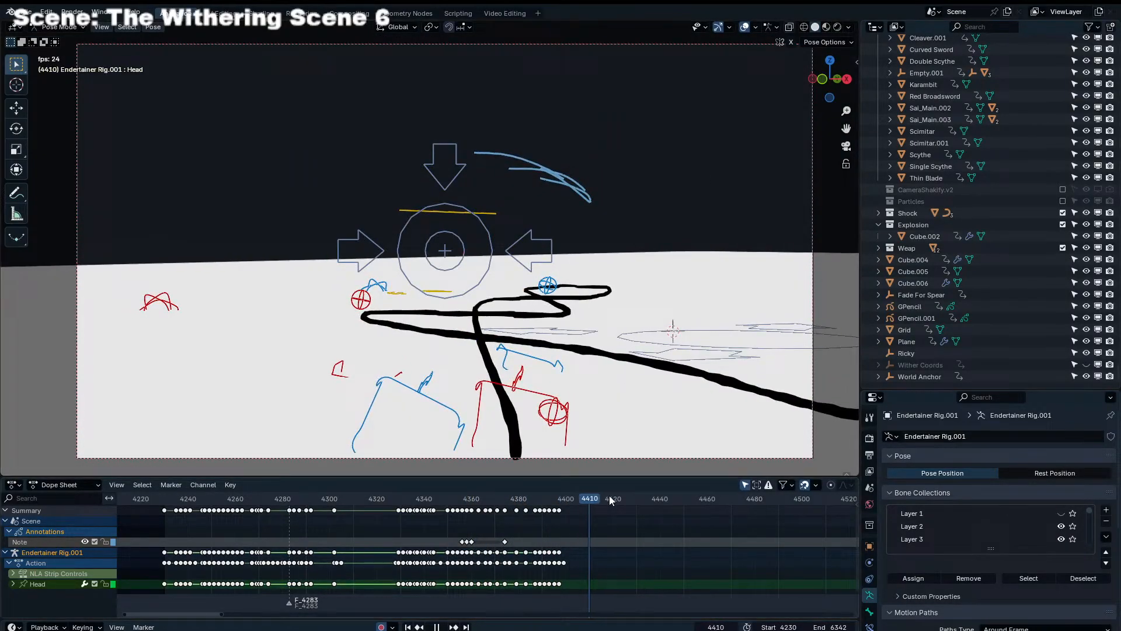
left_click(506, 499)
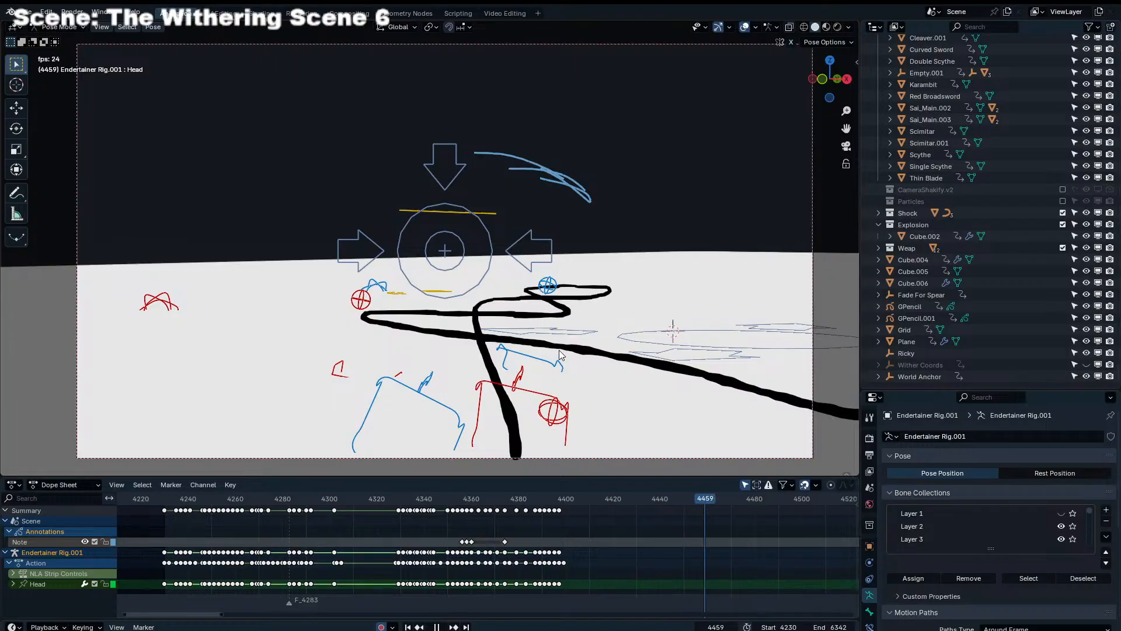
key("space")
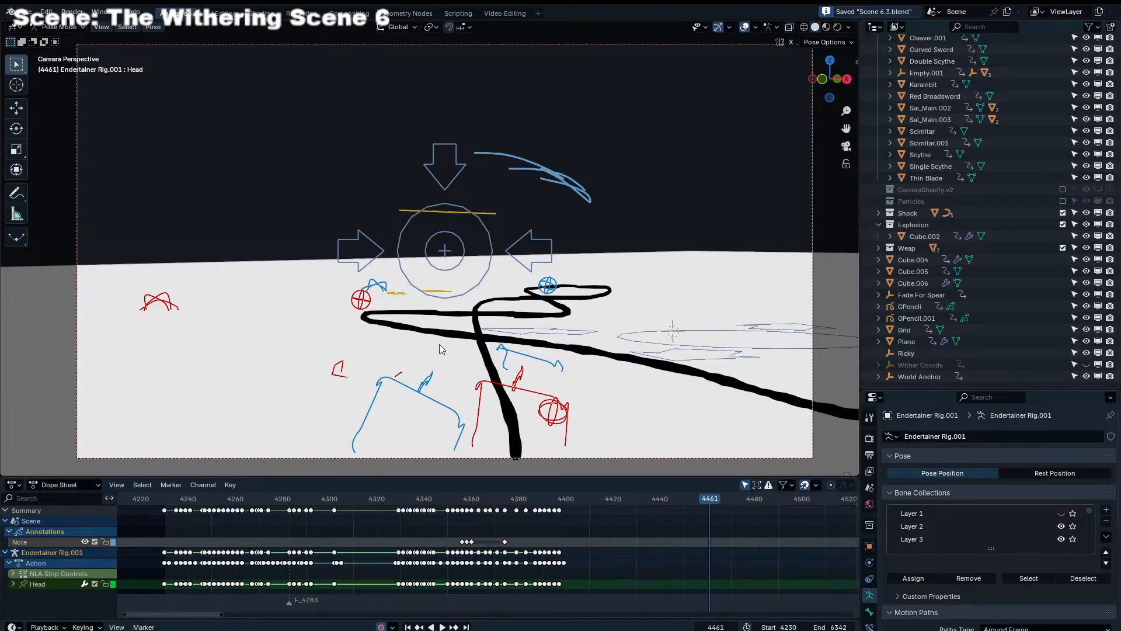
left_click_drag(390, 503, 265, 502)
key("space")
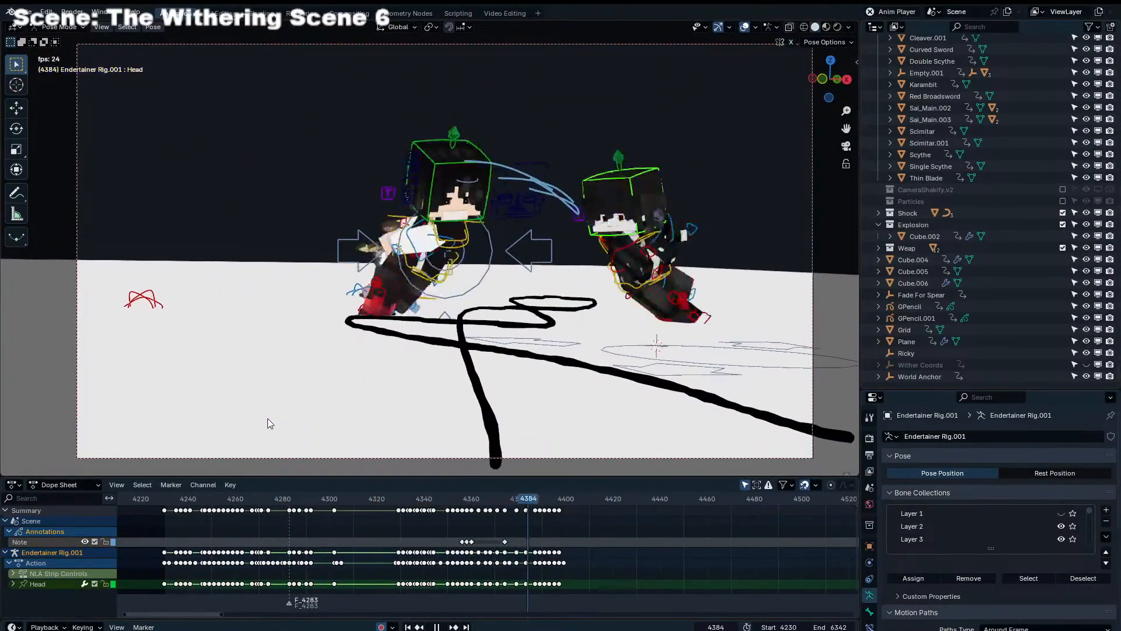
scroll(552, 520, "up", 2)
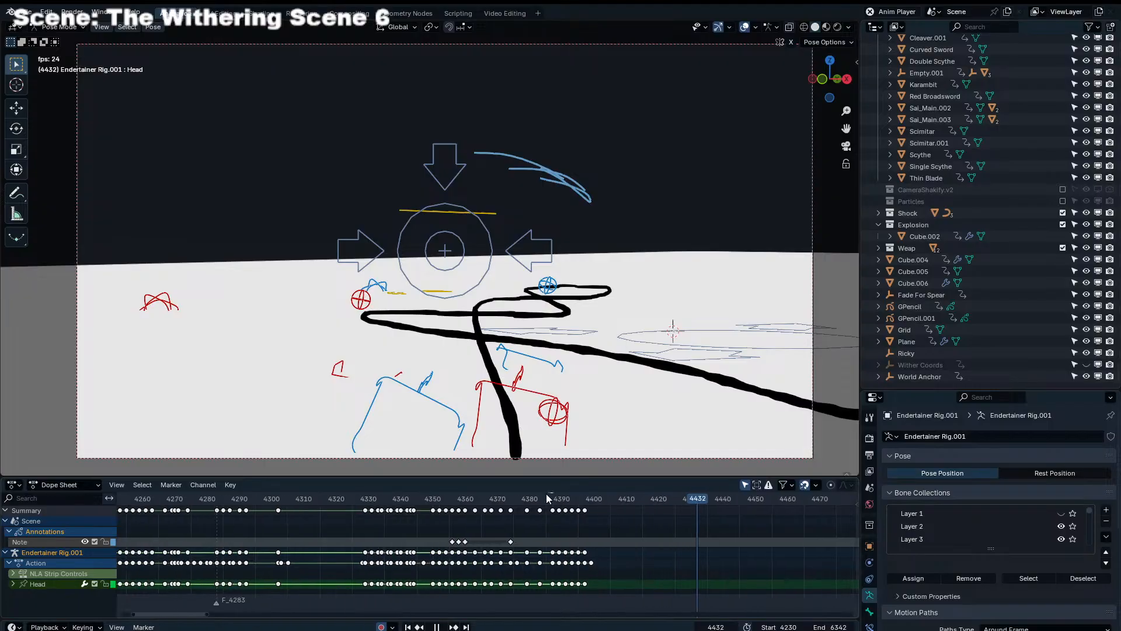
left_click(531, 500)
key("space")
Go to frame 4396, select Dolly_Camera and display its Camera Shakify settings
left_click(494, 248)
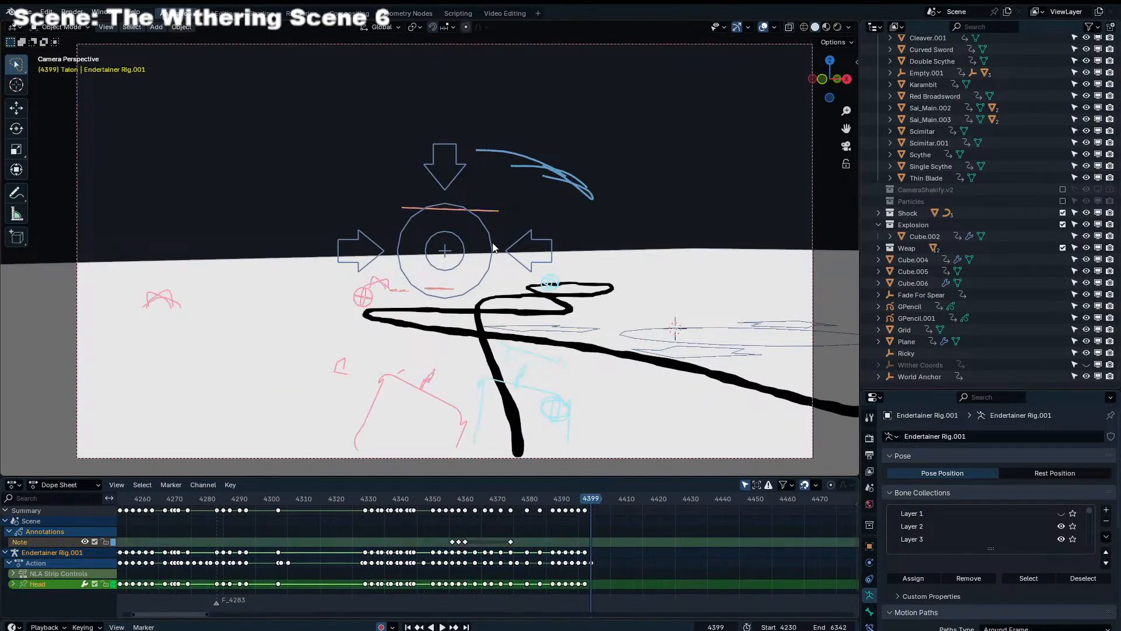
left_click(545, 498)
key("space")
key("space")
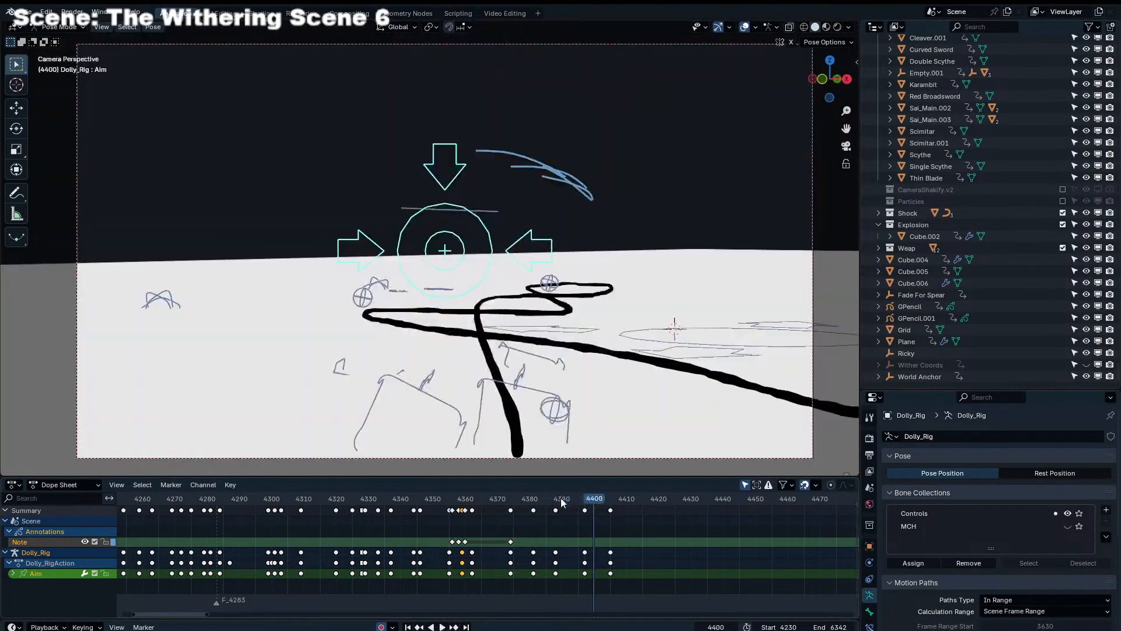
left_click(581, 500)
scroll(947, 489, "down", 1)
left_click(869, 627)
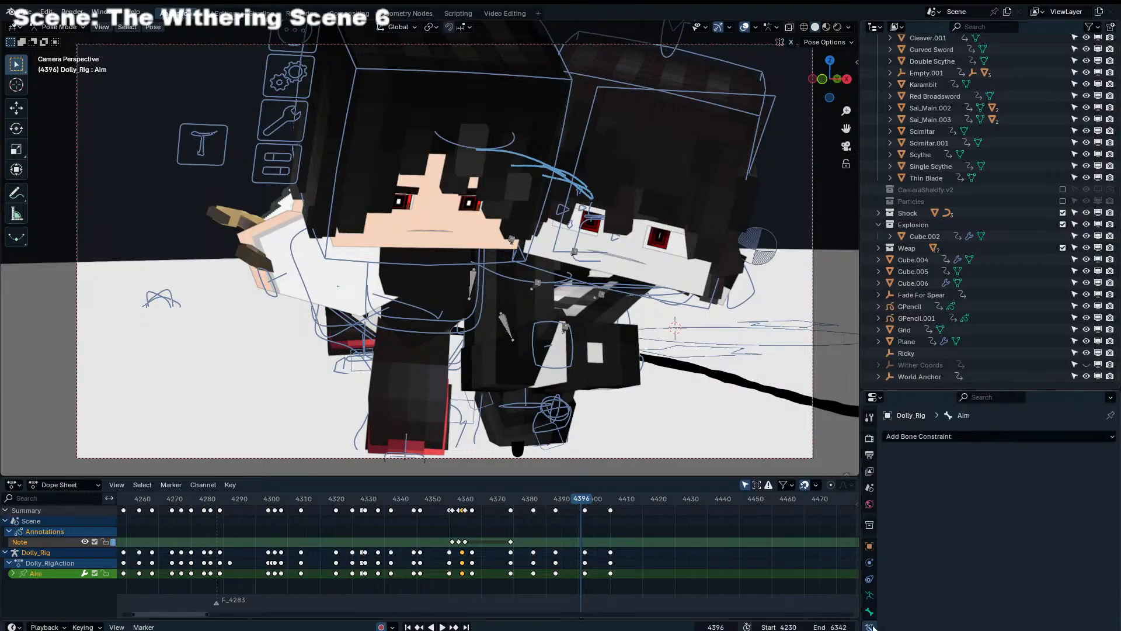
left_click(869, 613)
left_click_drag(930, 389, 929, 160)
left_click(870, 367)
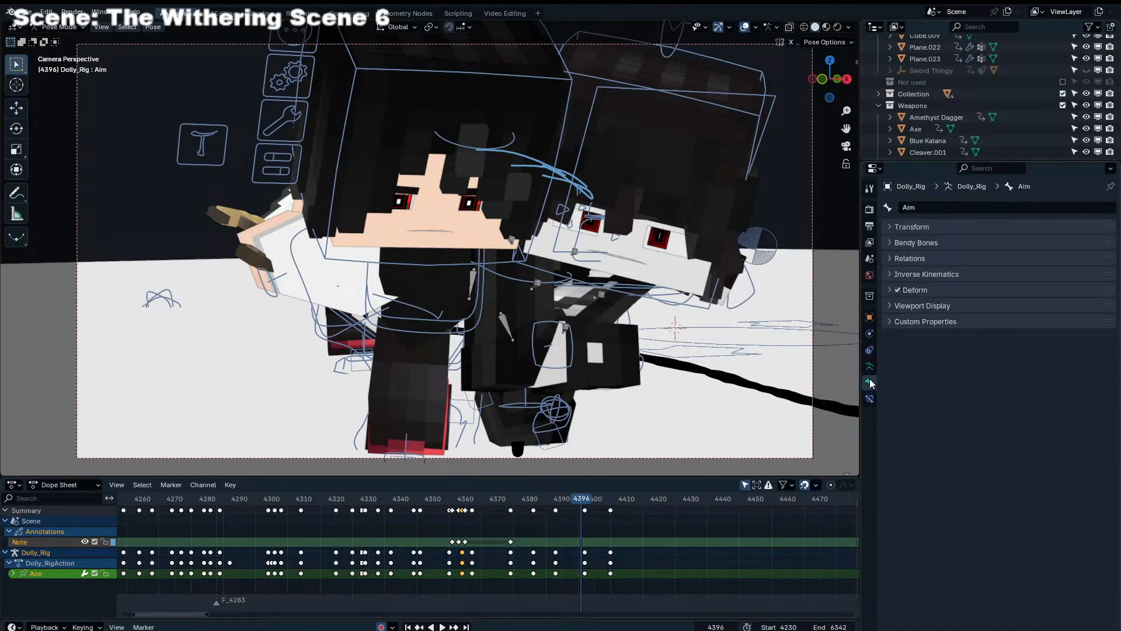
left_click(811, 243)
scroll(1045, 471, "down", 1)
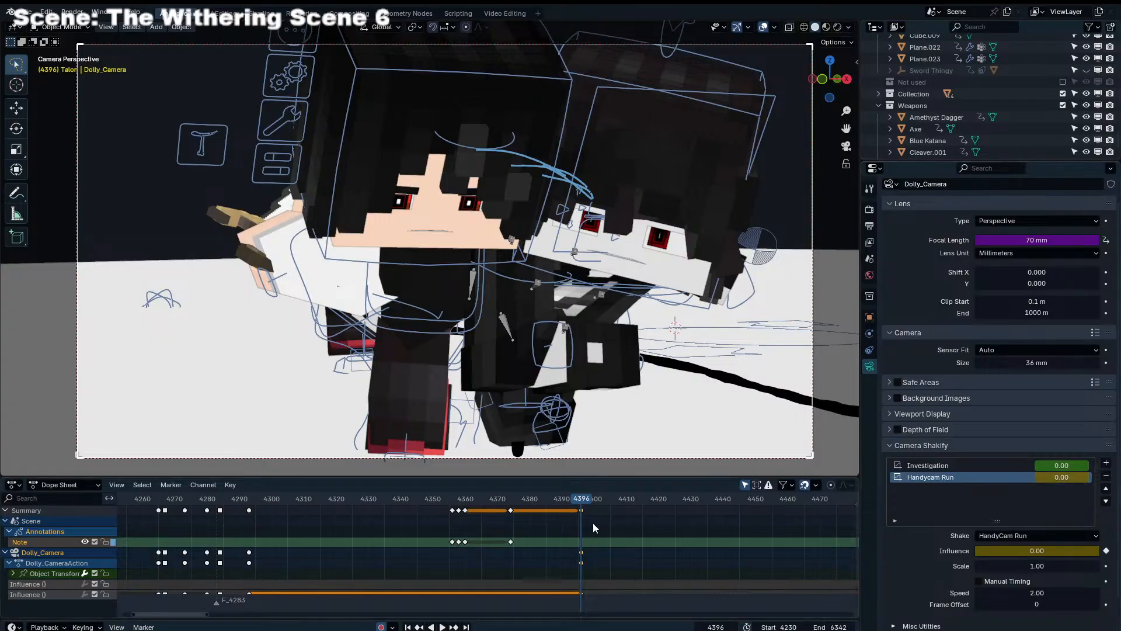
Raise the Handycam Run shake influence to 0.57 at frame 4396 and play back the camera shake
left_click_drag(1038, 467, 1041, 468)
key("ctrl+z")
left_click_drag(1022, 551, 1091, 551)
key("space")
Keyframe the Handycam Run influence at 0.00 on frame 4414 and replay the shake
key("space")
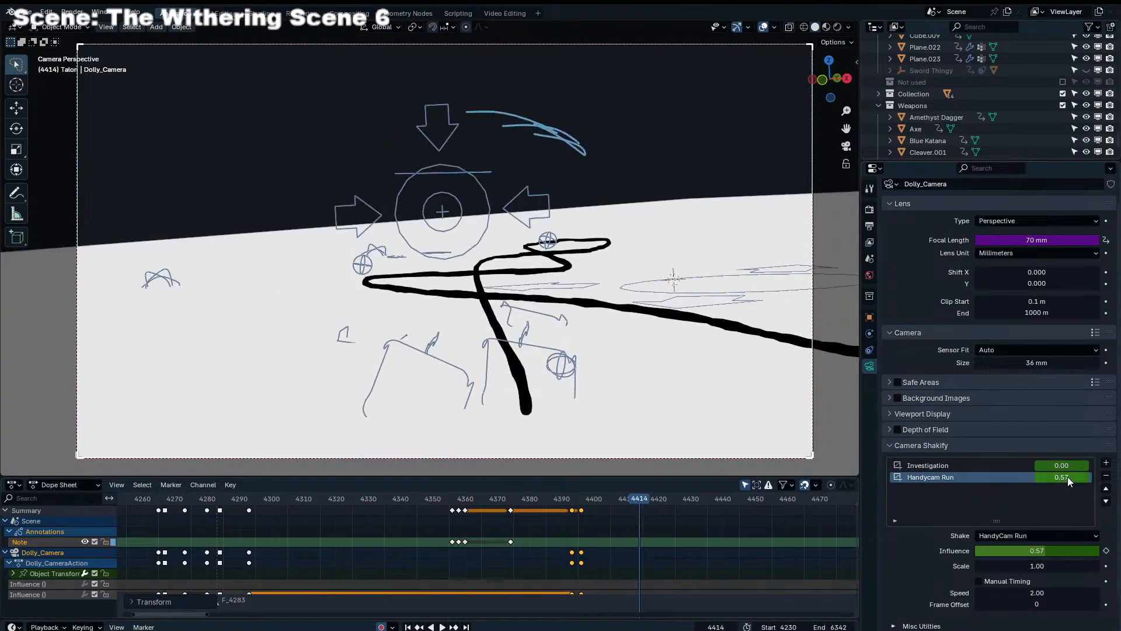
left_click_drag(1068, 478, 1013, 480)
left_click(541, 500)
key("space")
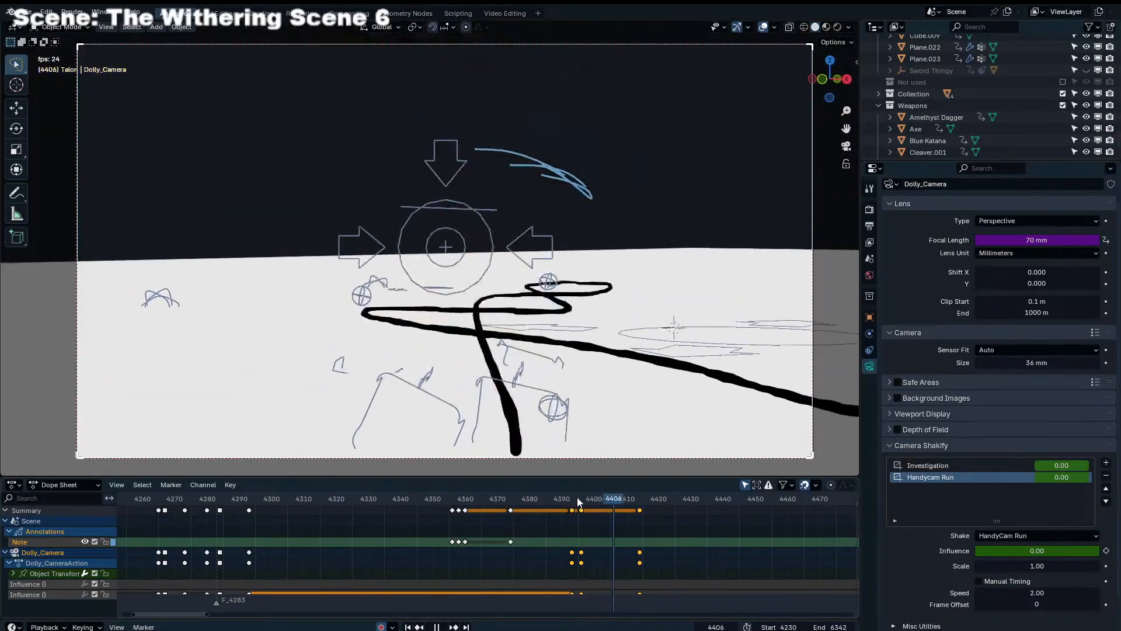
Keyframe the Handycam Run influence at 0.00 on frame 4400 to shorten the shake, and play it back
key("space")
left_click_drag(605, 500, 594, 500)
left_click_drag(1062, 477, 1048, 477)
key("space")
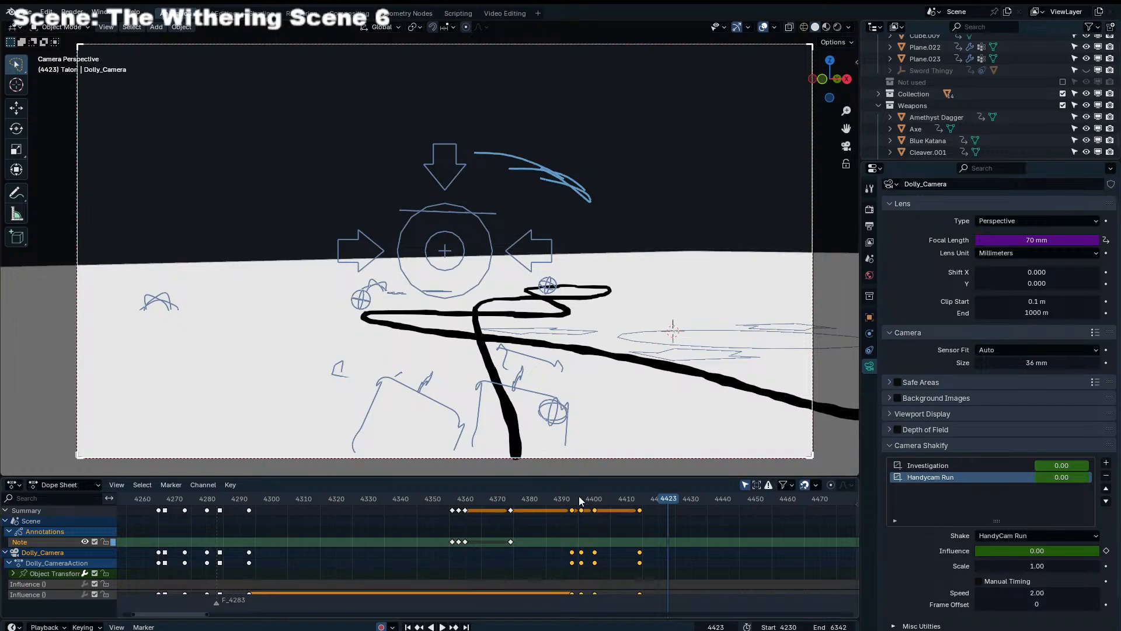
Keyframe the Investigation shake influence at 0.07 and move that key to frame 4358
left_click_drag(581, 501, 641, 501)
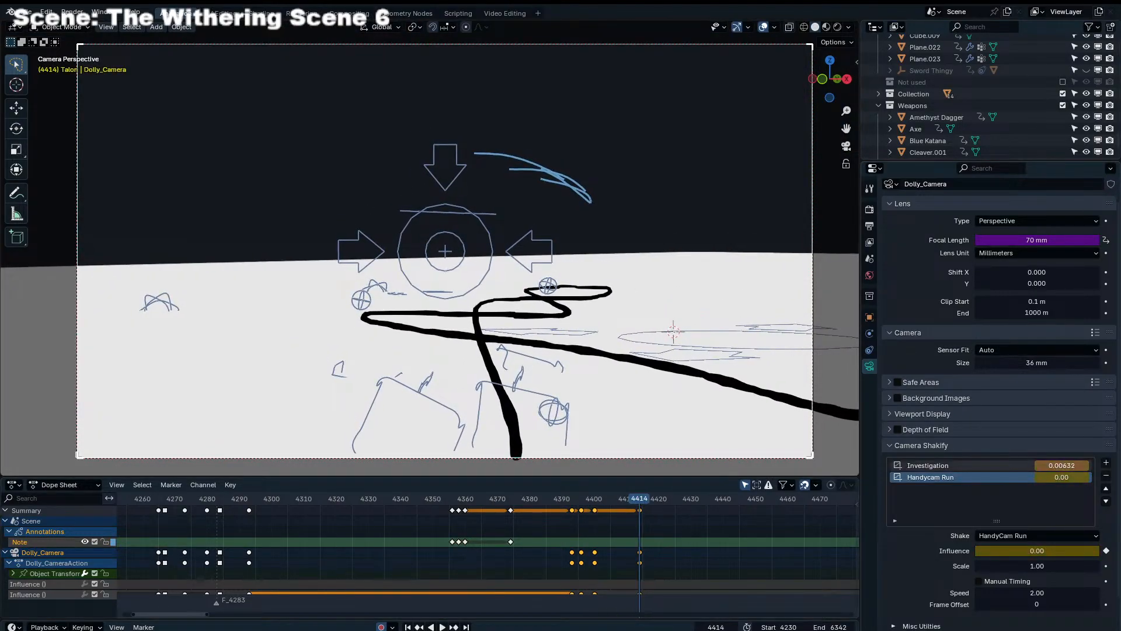
left_click(956, 467)
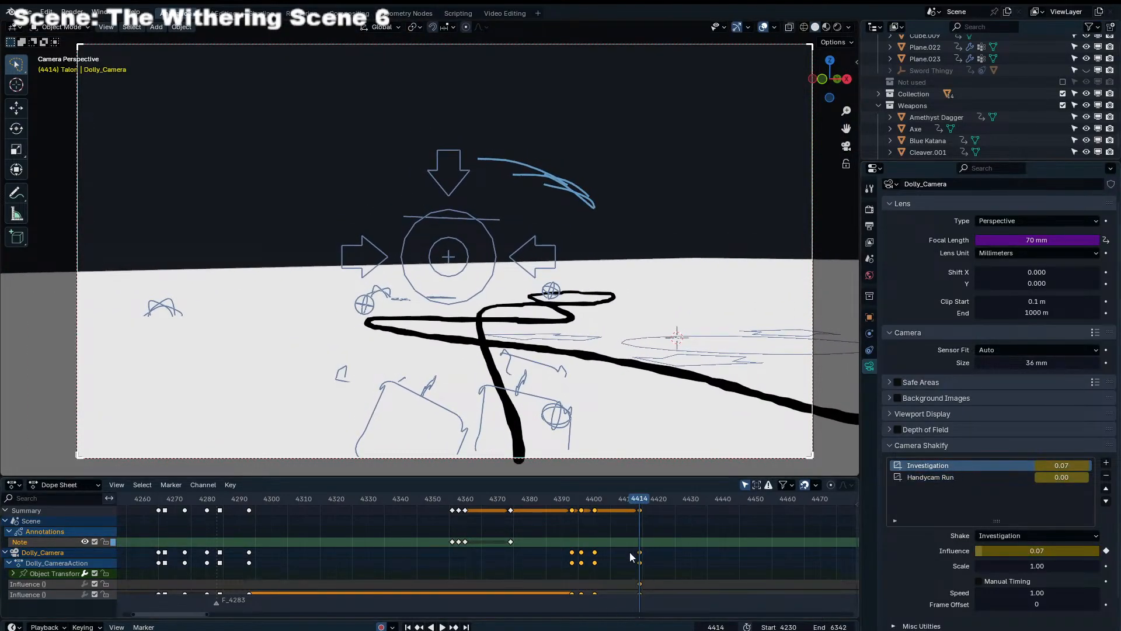
scroll(631, 558, "down", 2)
middle_click_drag(642, 558, 615, 526)
left_click(610, 554)
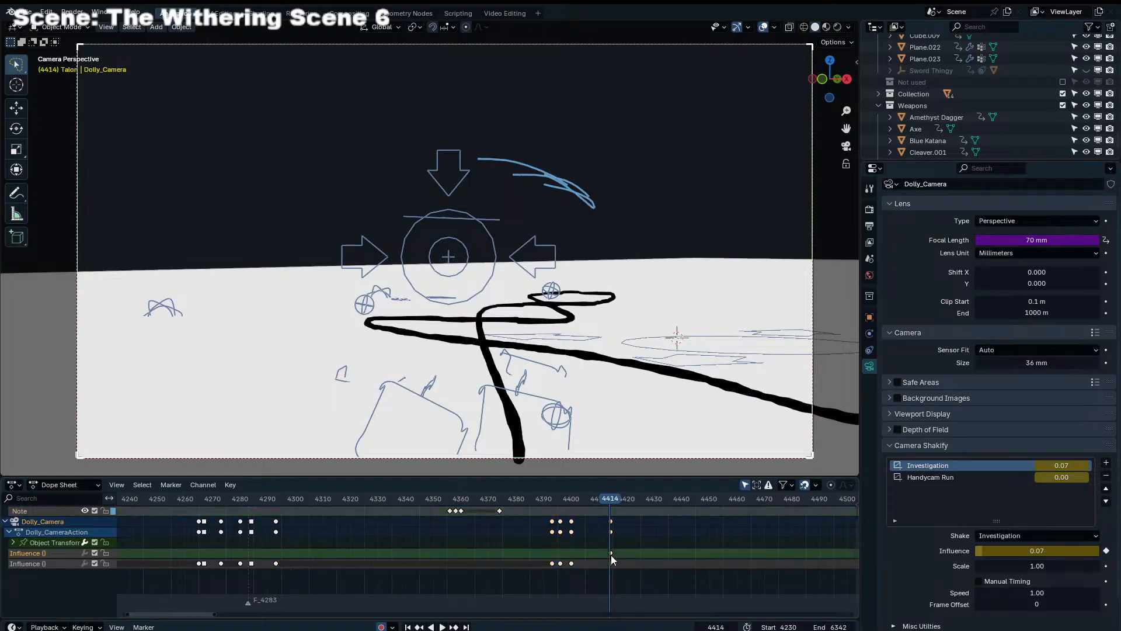
key("g")
left_click(458, 555)
Play back the camera shake from about frame 4360, and review the whole sequence from its start
left_click(464, 502)
key("space")
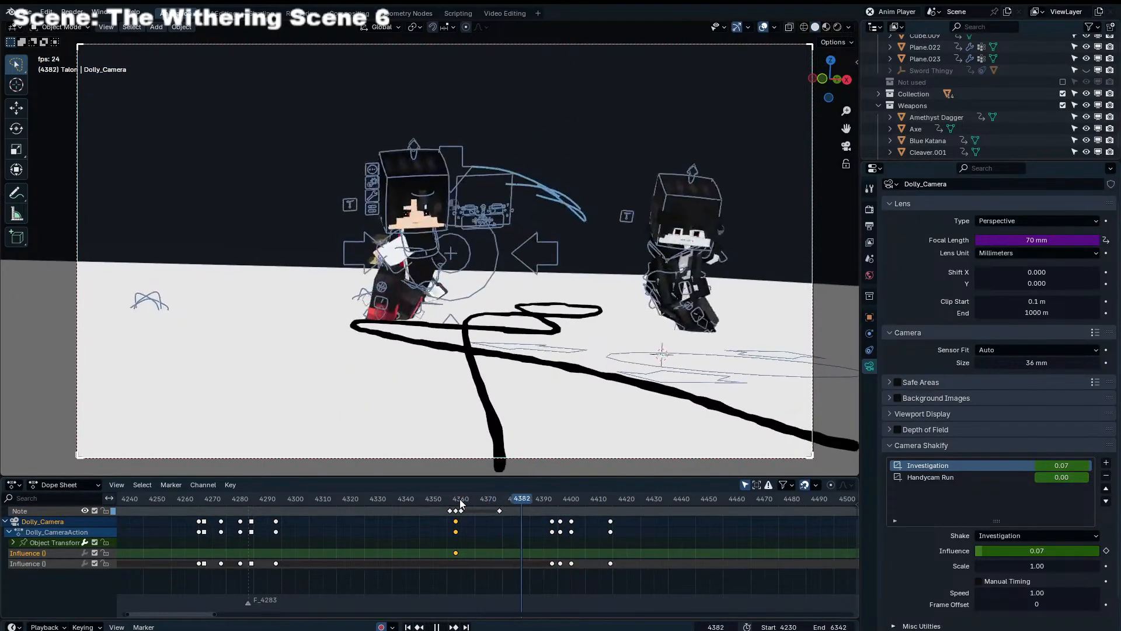
key("space")
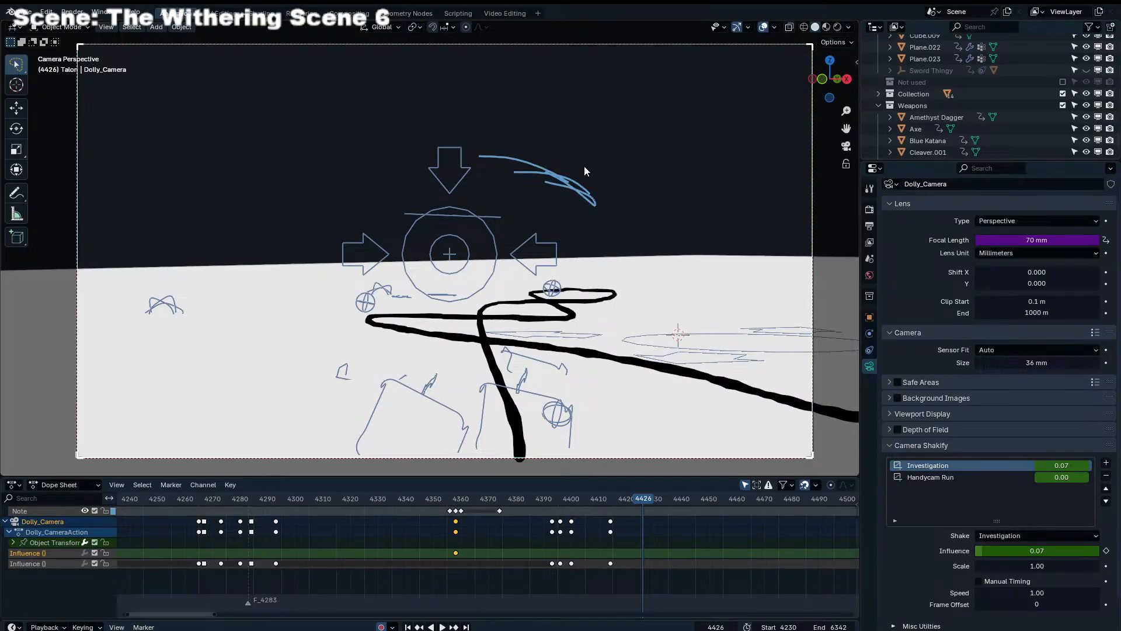
left_click_drag(552, 496, 99, 498)
scroll(473, 513, "down", 4)
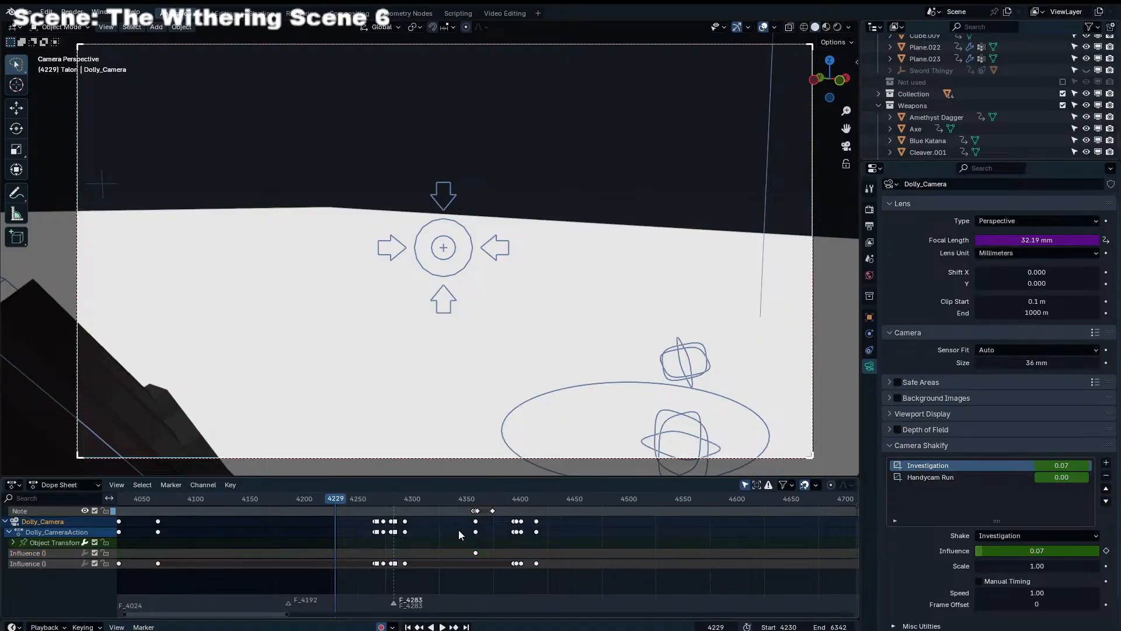
key("space")
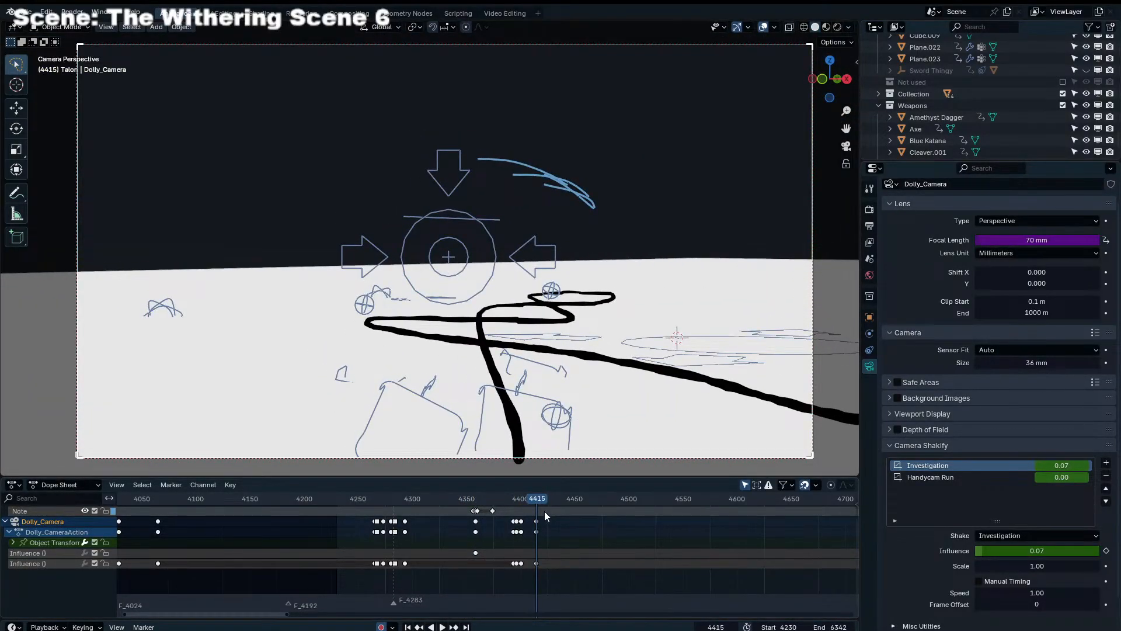
key("space")
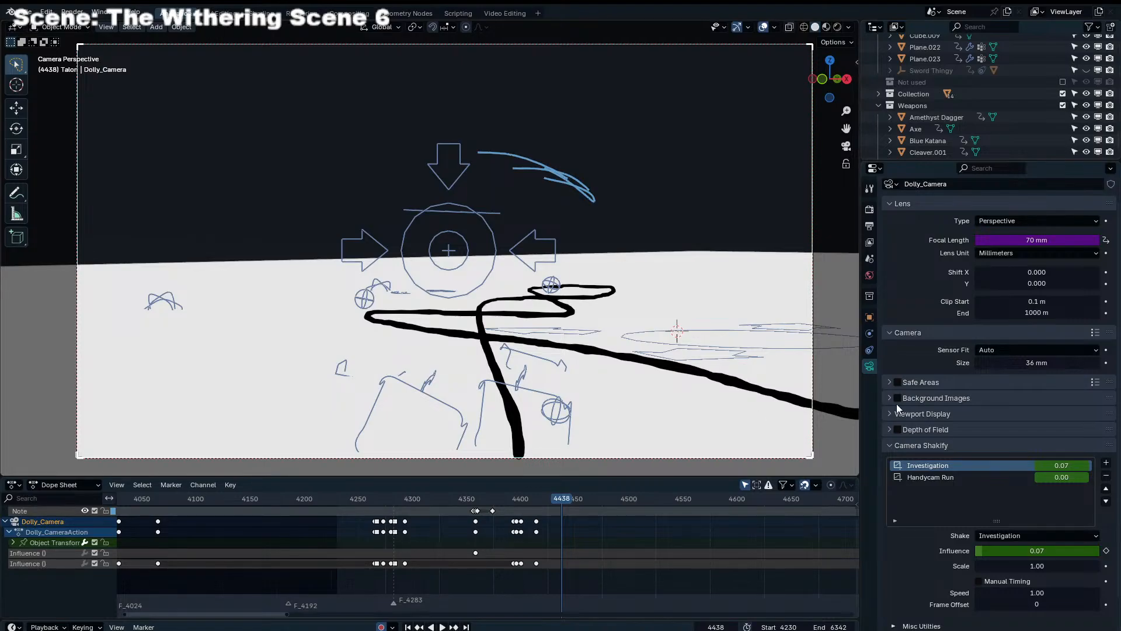
Replay the fight and the run past the camera, and save Scene 6.3.blend
scroll(632, 575, "up", 14)
left_click_drag(708, 497, 435, 538)
key("space")
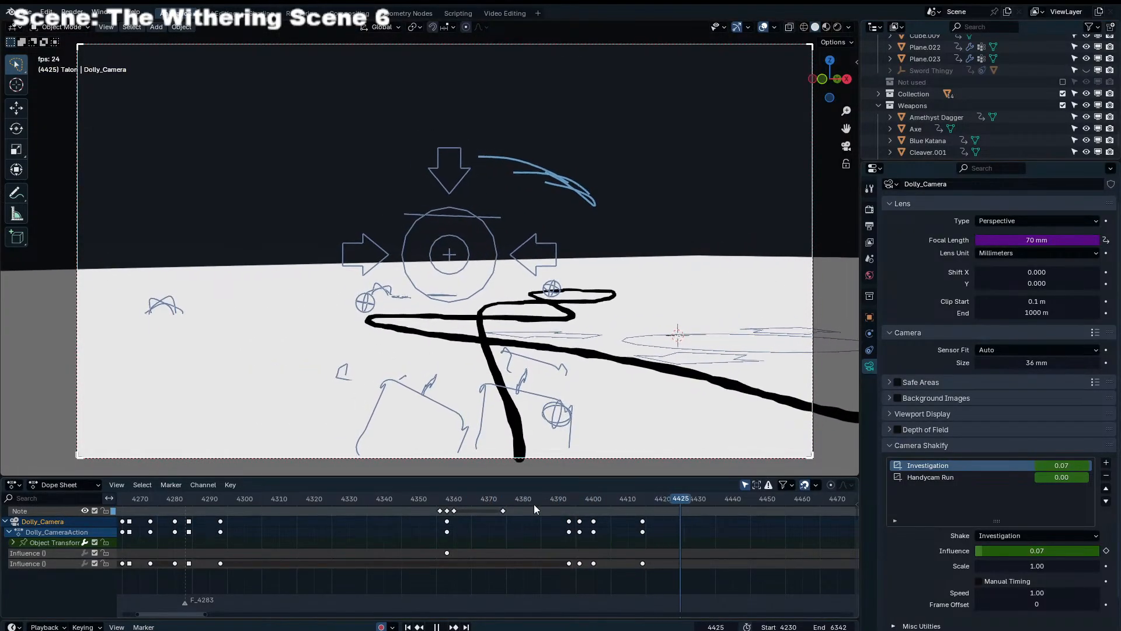
left_click(636, 503)
key("space")
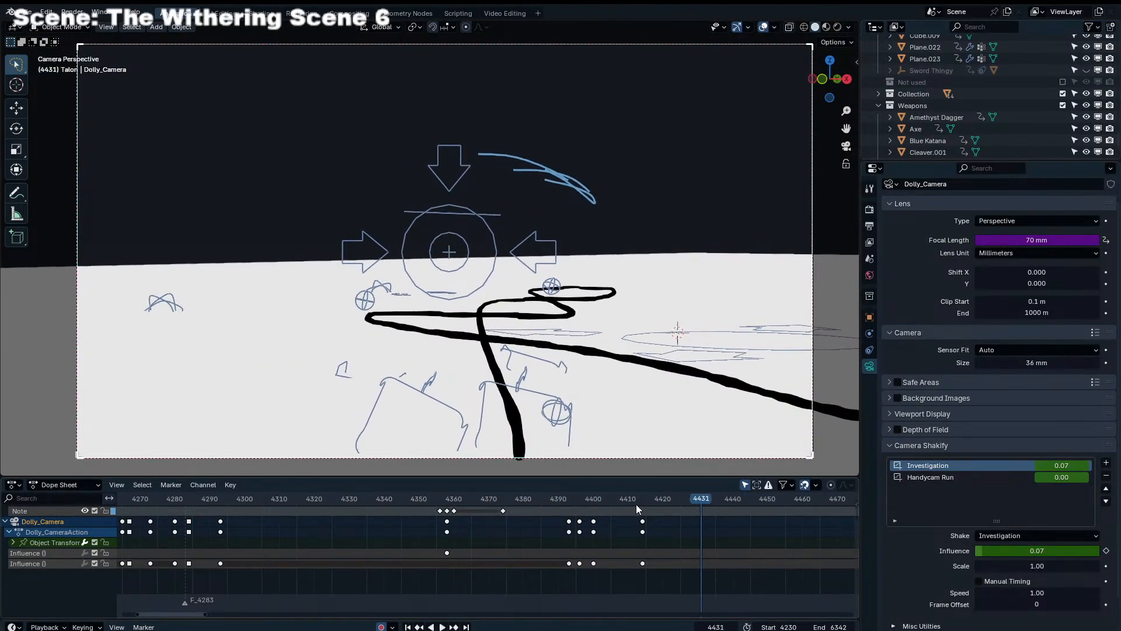
key("ctrl+s")
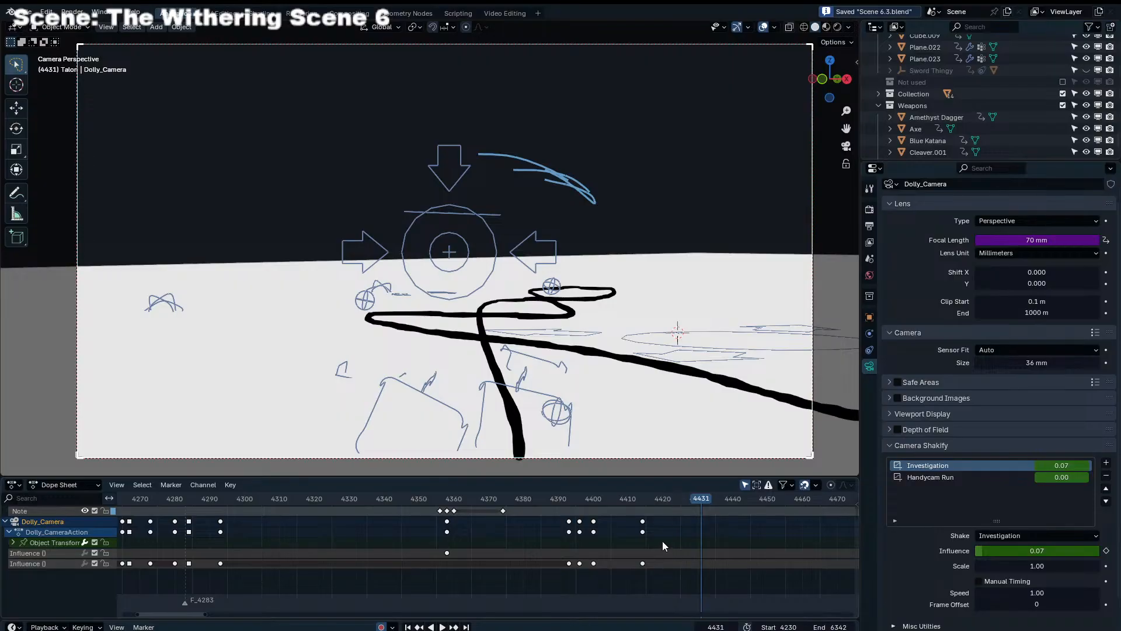
Play back the camera pass again around frame 4390 and from the preceding clash to check the shake timing
key("space")
left_click(561, 511)
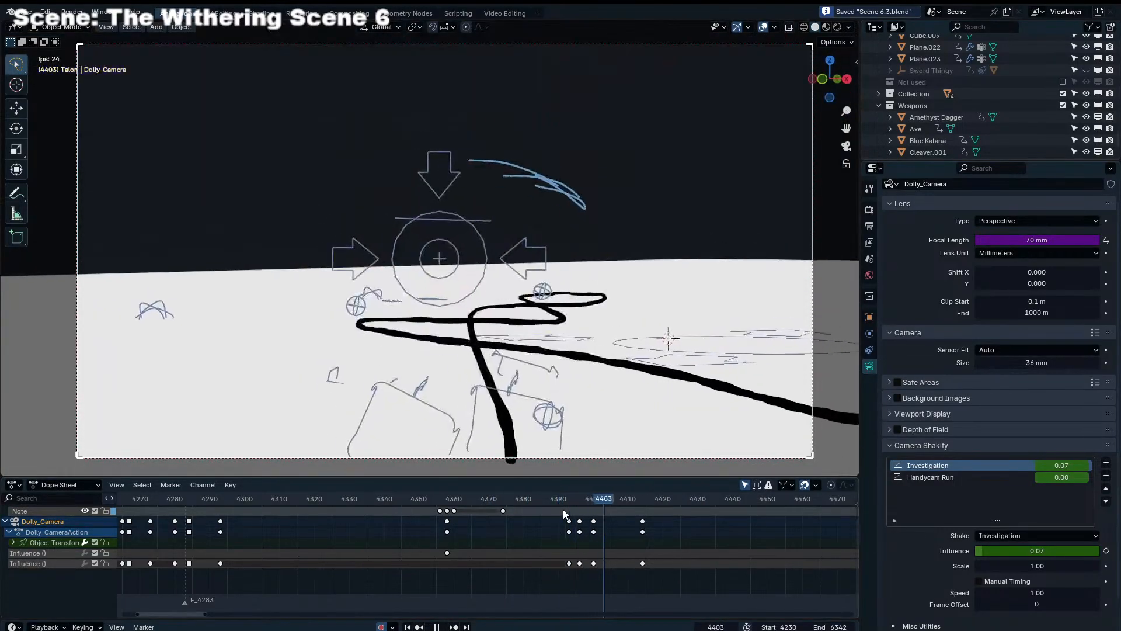
mouse_move(566, 503)
left_mouse_down()
mouse_move(598, 499)
mouse_move(584, 499)
left_mouse_up()
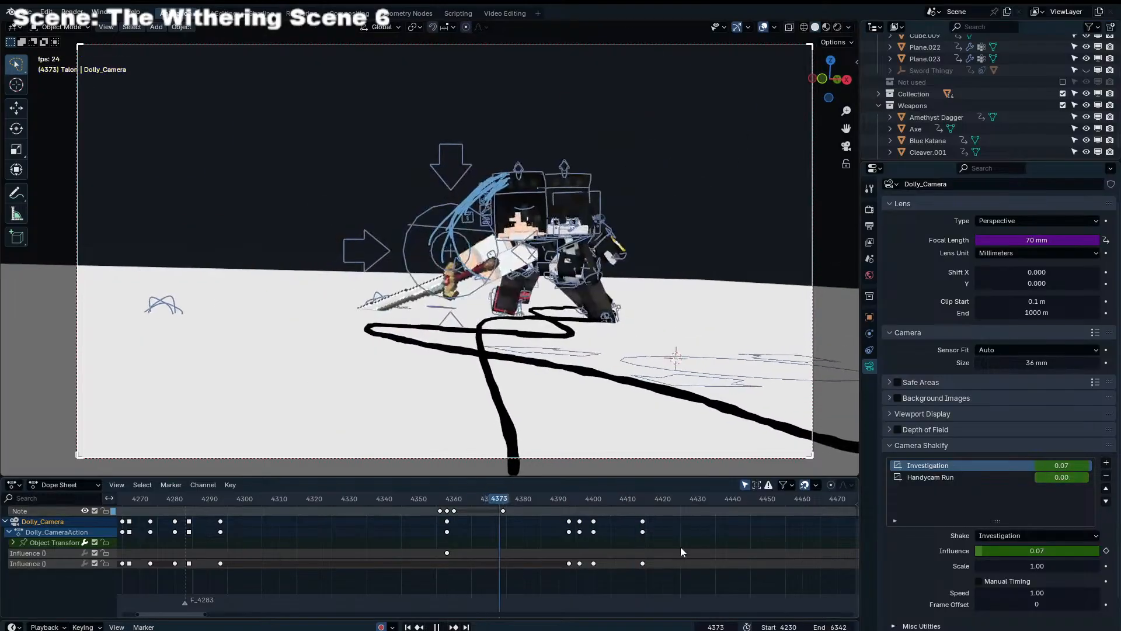
scroll(680, 548, "up", 4)
key("space")
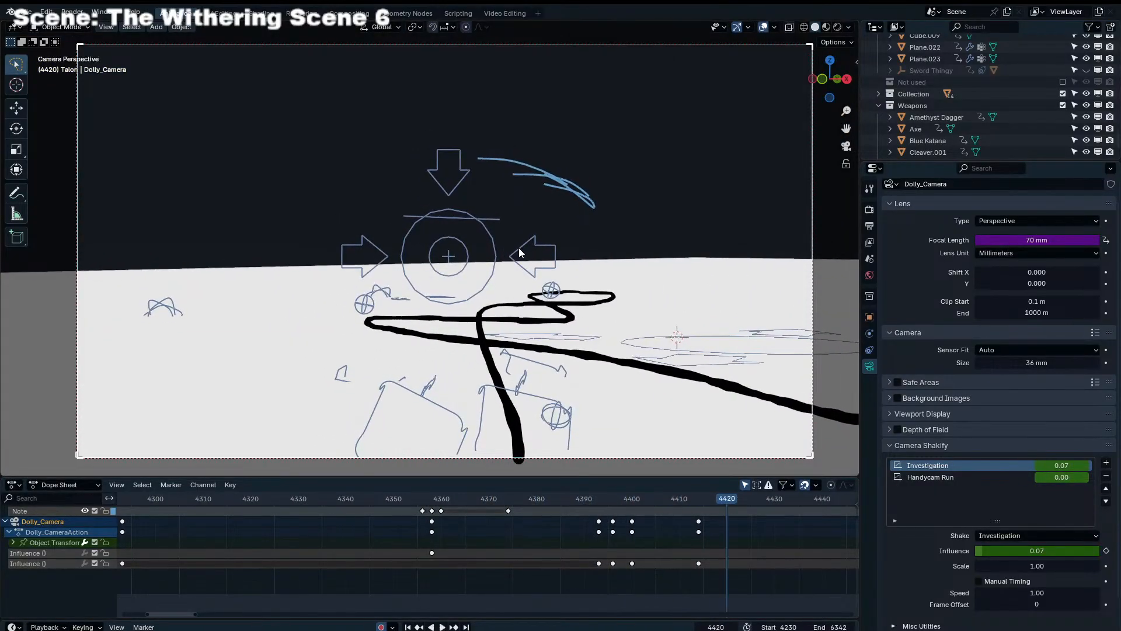
Switch to video editing, split the long channel 20 sound strip at 03:03+22, and delete its second part
left_click(520, 249)
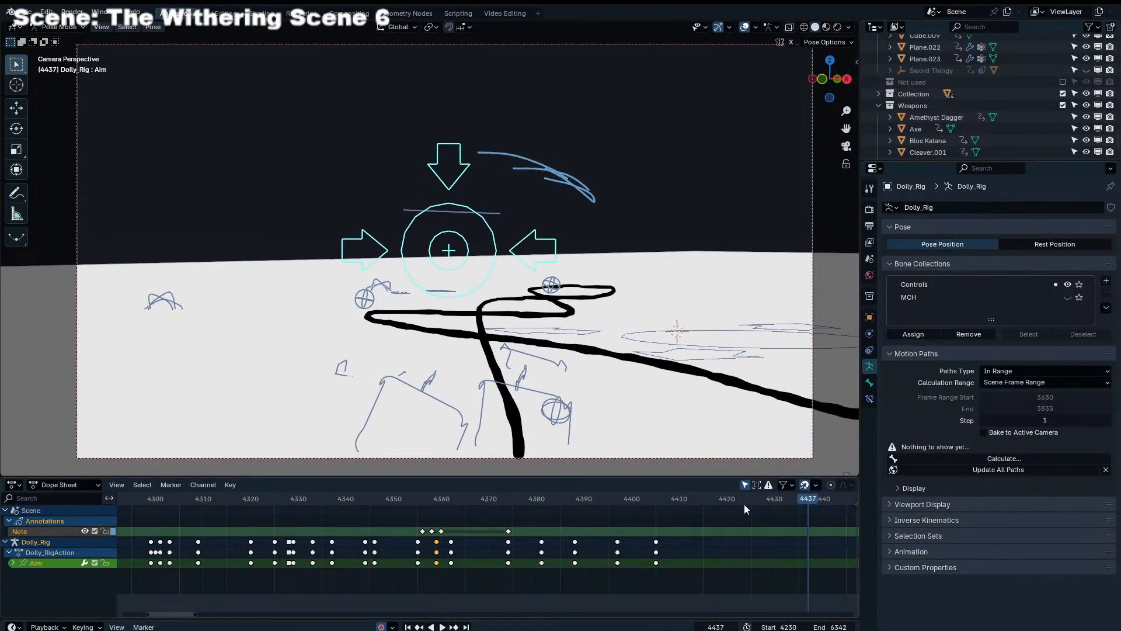
left_click(504, 13)
middle_click_drag(826, 507, 769, 481)
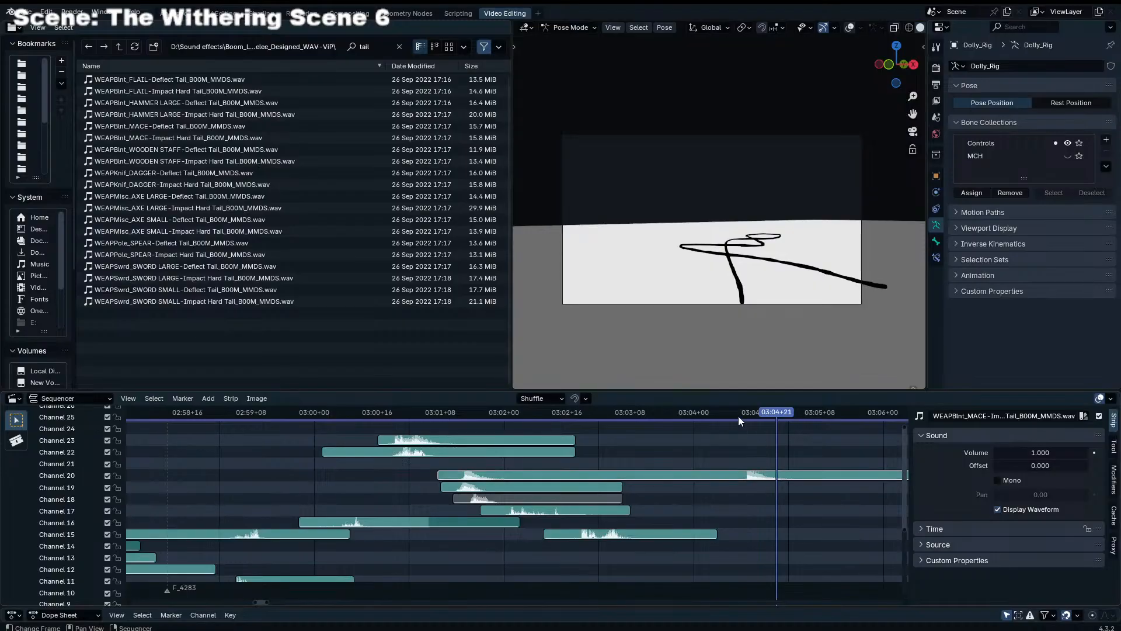
left_click(686, 414)
key("c")
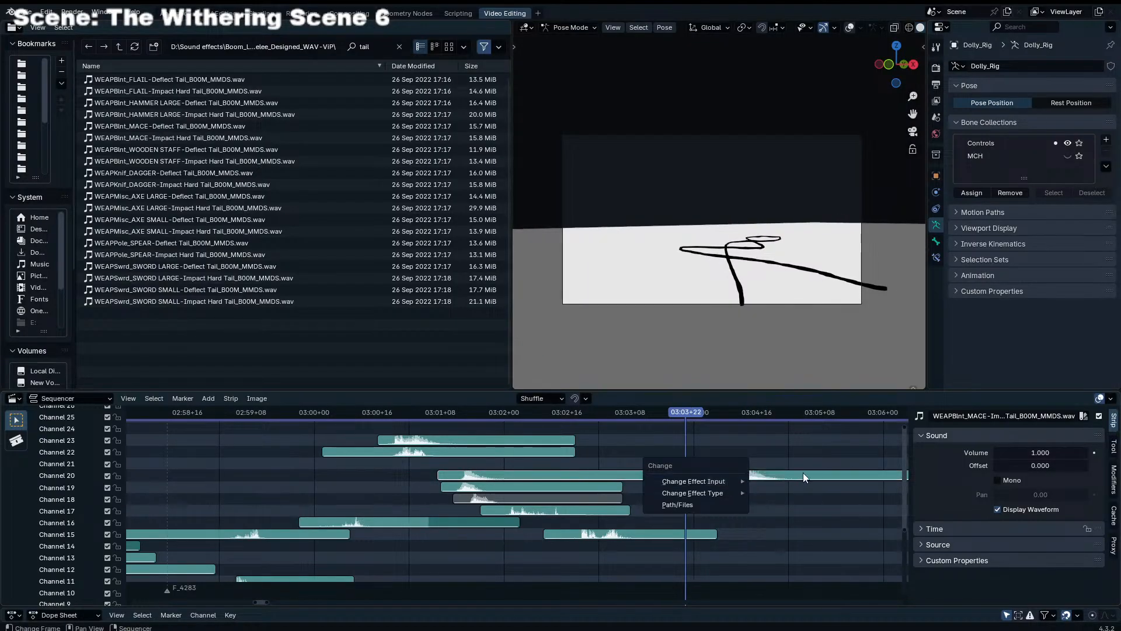
key("Escape")
key("k")
key("Delete")
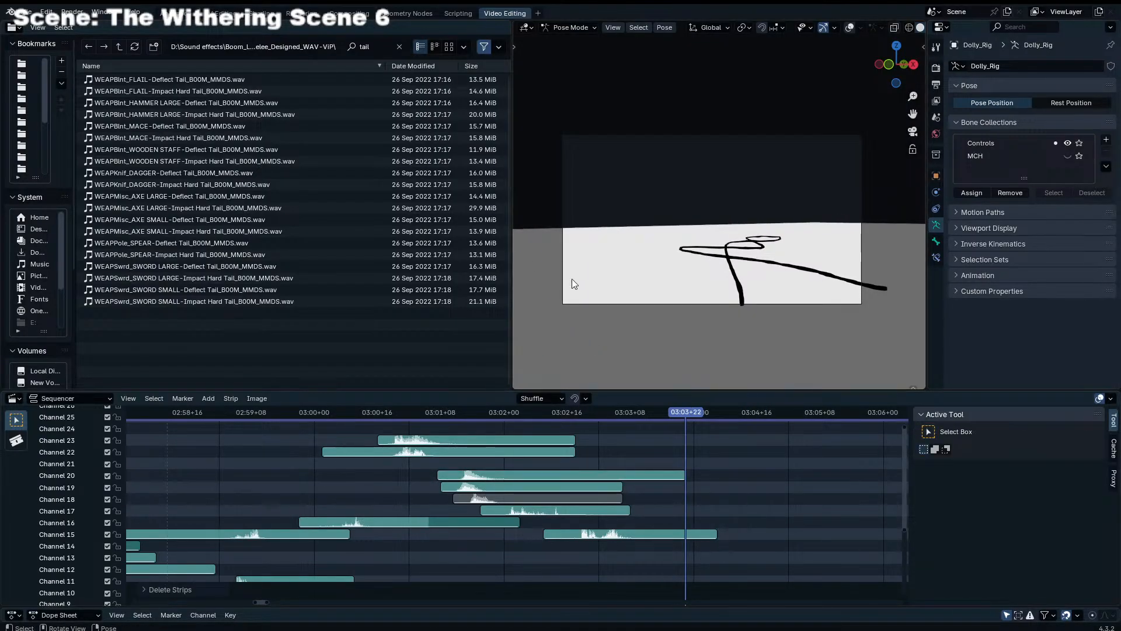
Return to the animation workspace, play back the run past the camera, and scrub between about frames 4352 and 4419
left_click(178, 13)
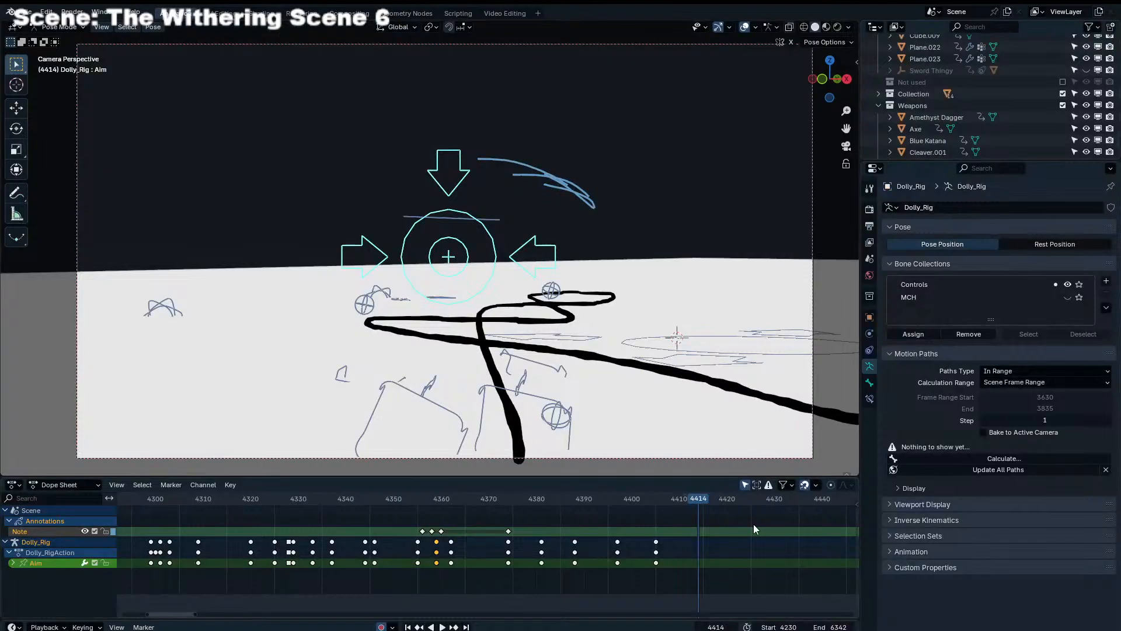
middle_click_drag(753, 525, 682, 526)
left_click_drag(549, 499, 388, 501)
key("space")
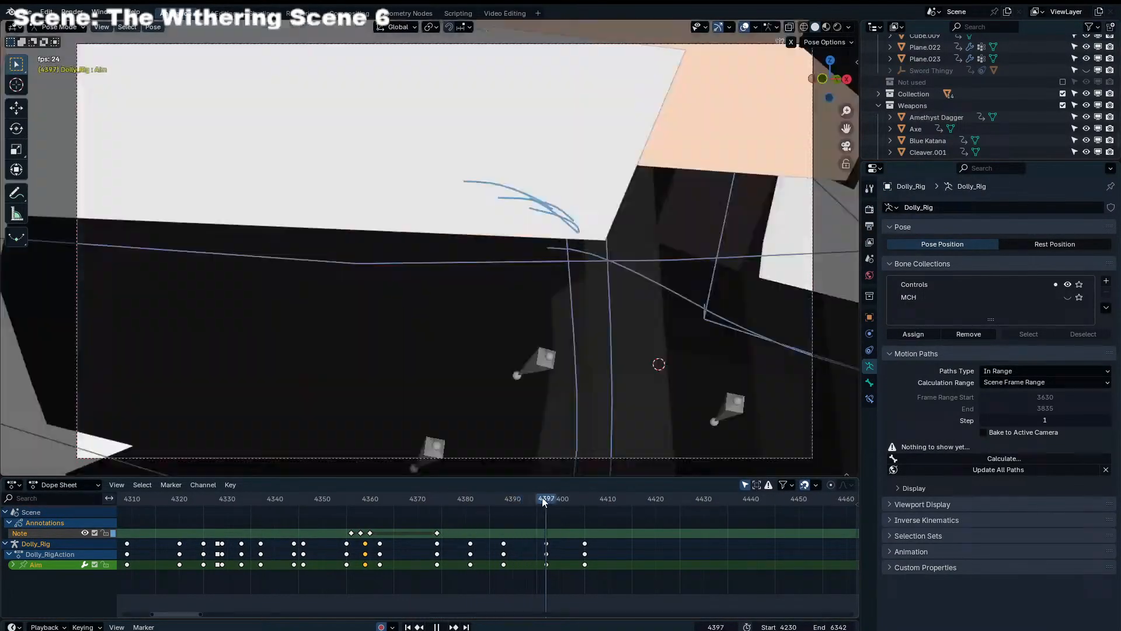
key("space")
left_click_drag(541, 496, 667, 506)
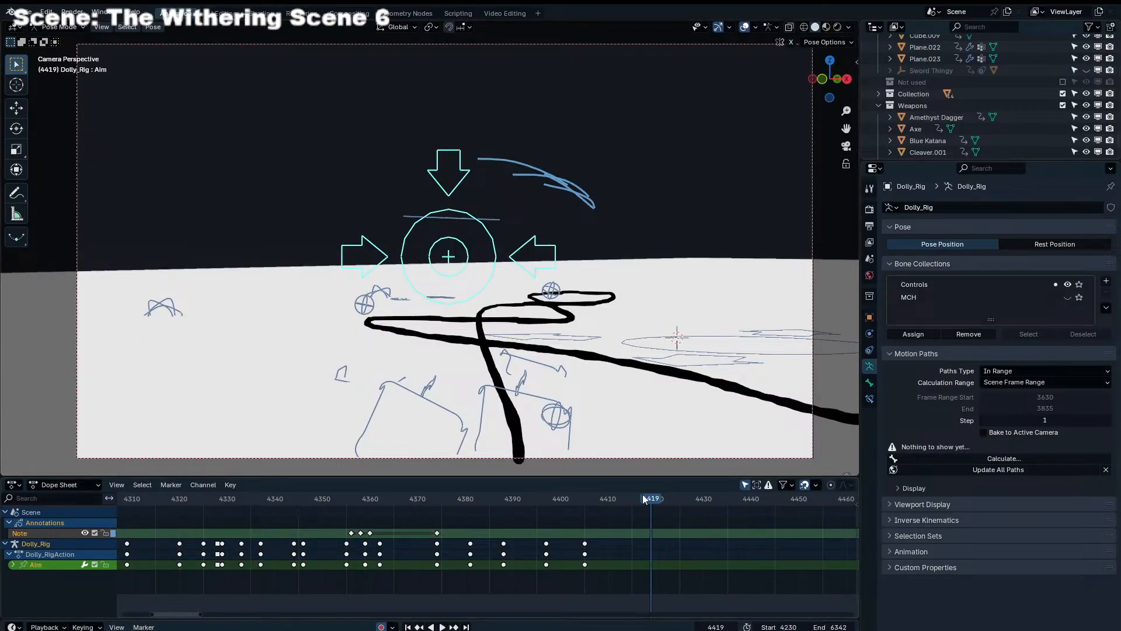
left_click_drag(645, 499, 331, 500)
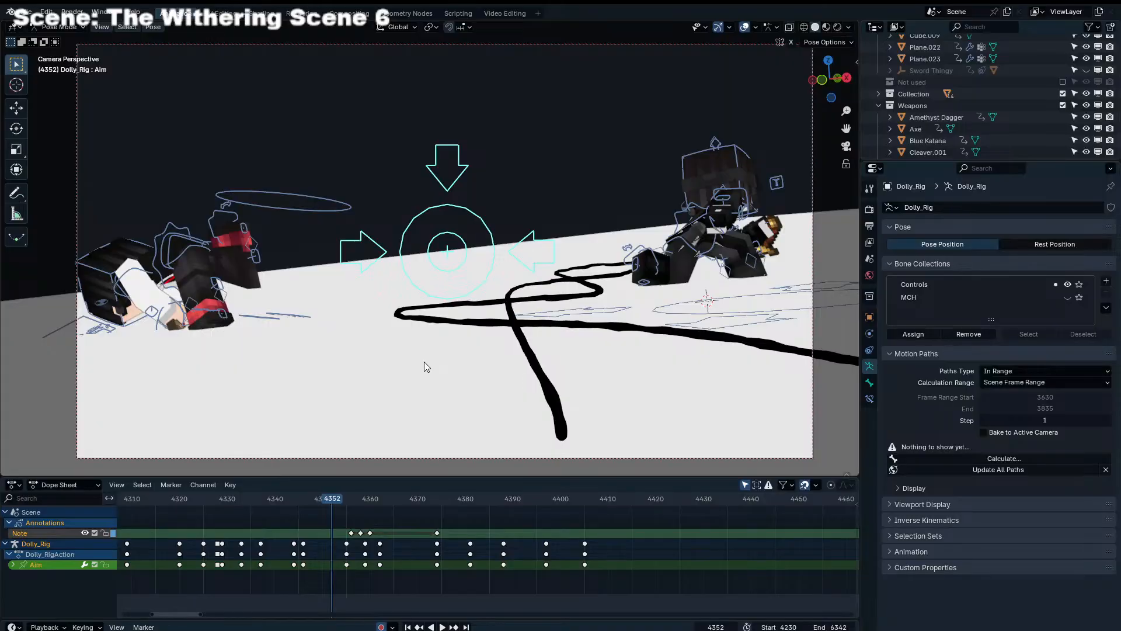
left_click(441, 517)
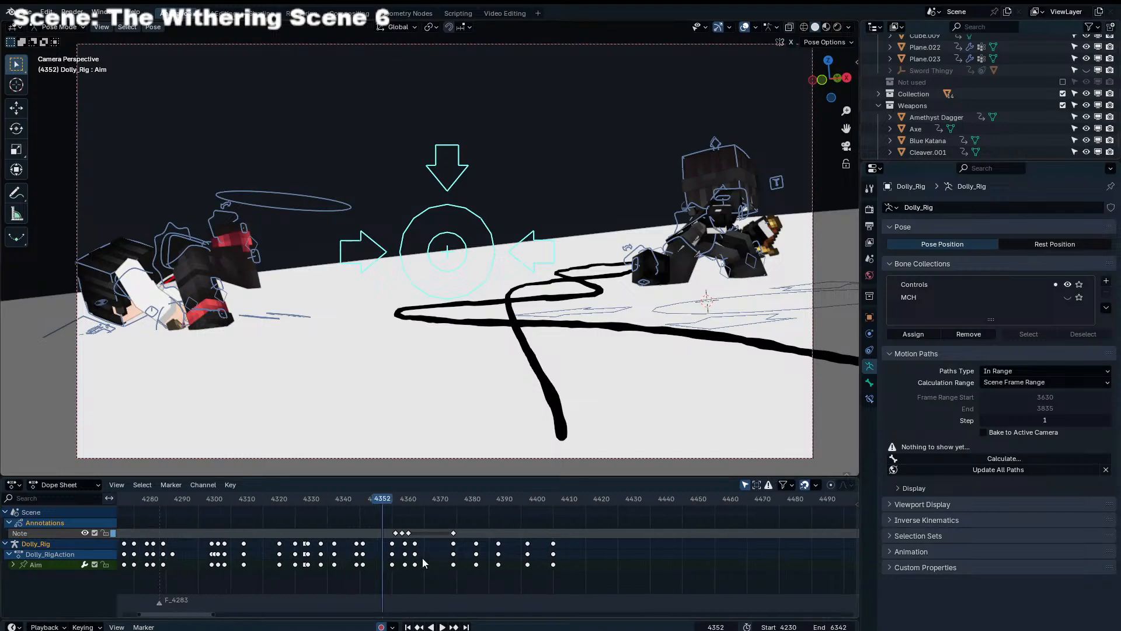
Replay the run past the camera several times and examine the empty stretch after the characters leave the frame
left_click_drag(333, 491, 296, 504)
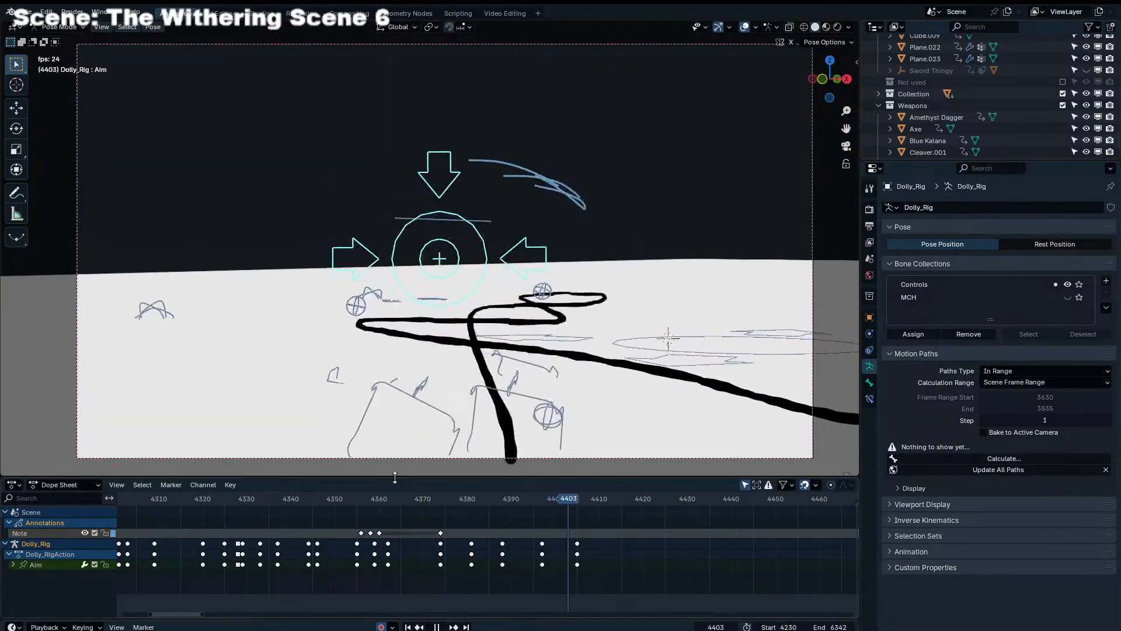
left_click_drag(635, 499, 457, 494)
key("space")
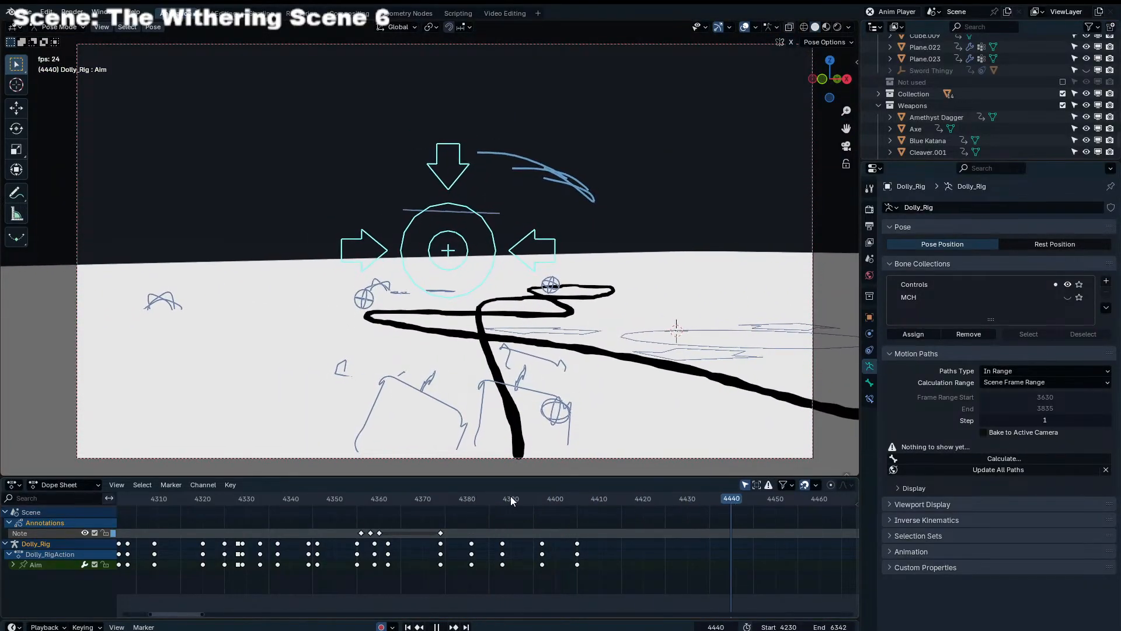
left_click(452, 496)
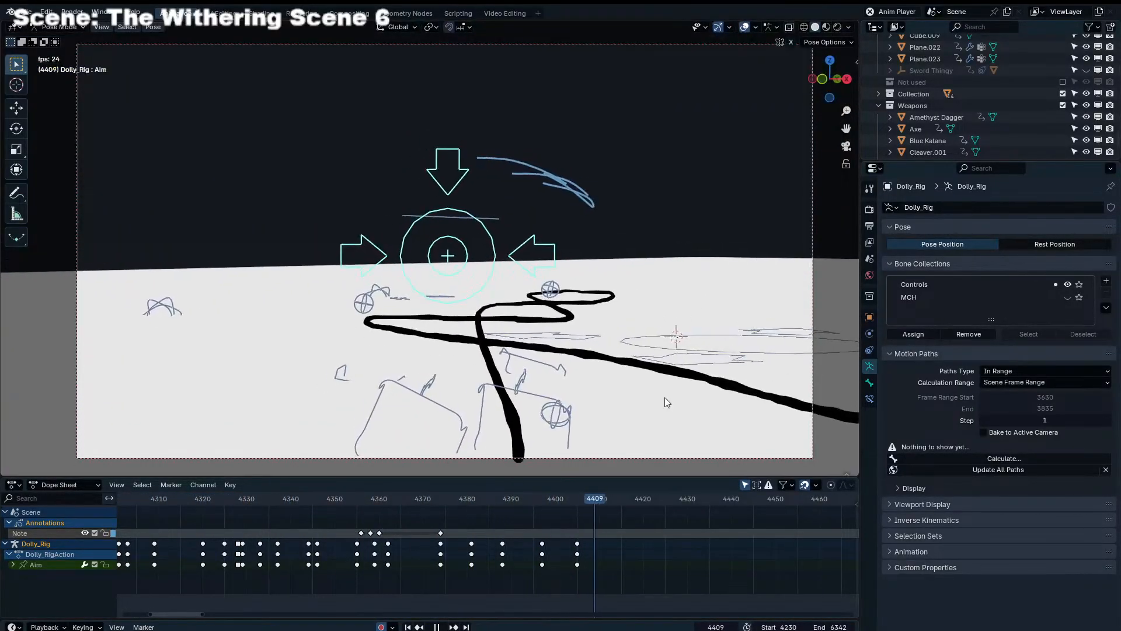
key("space")
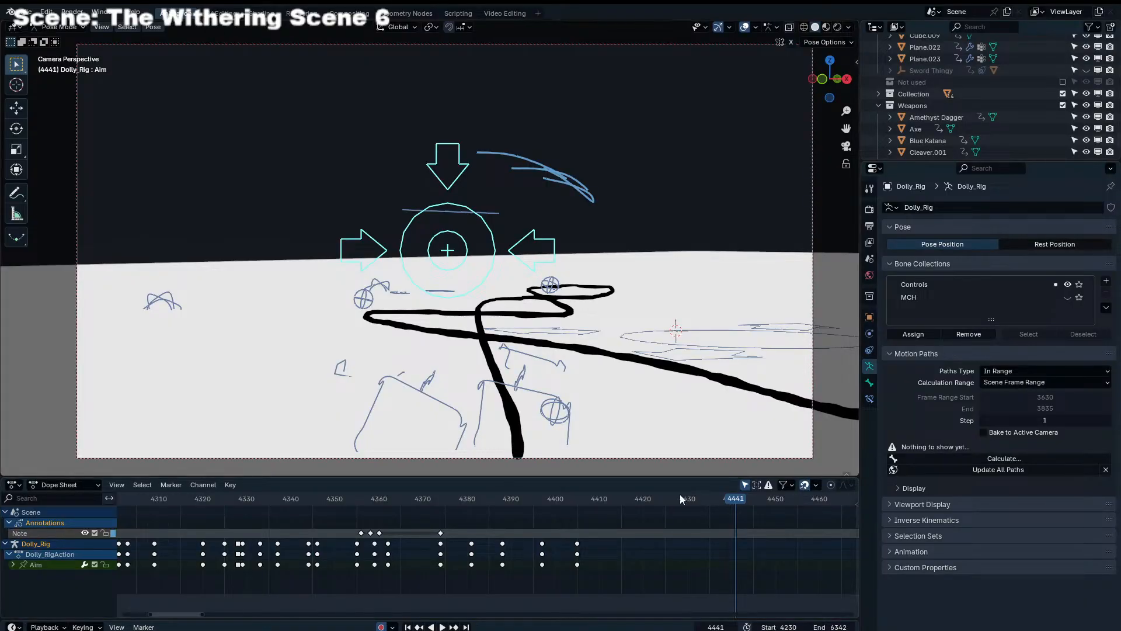
left_click(598, 496)
key("space")
left_click(633, 500)
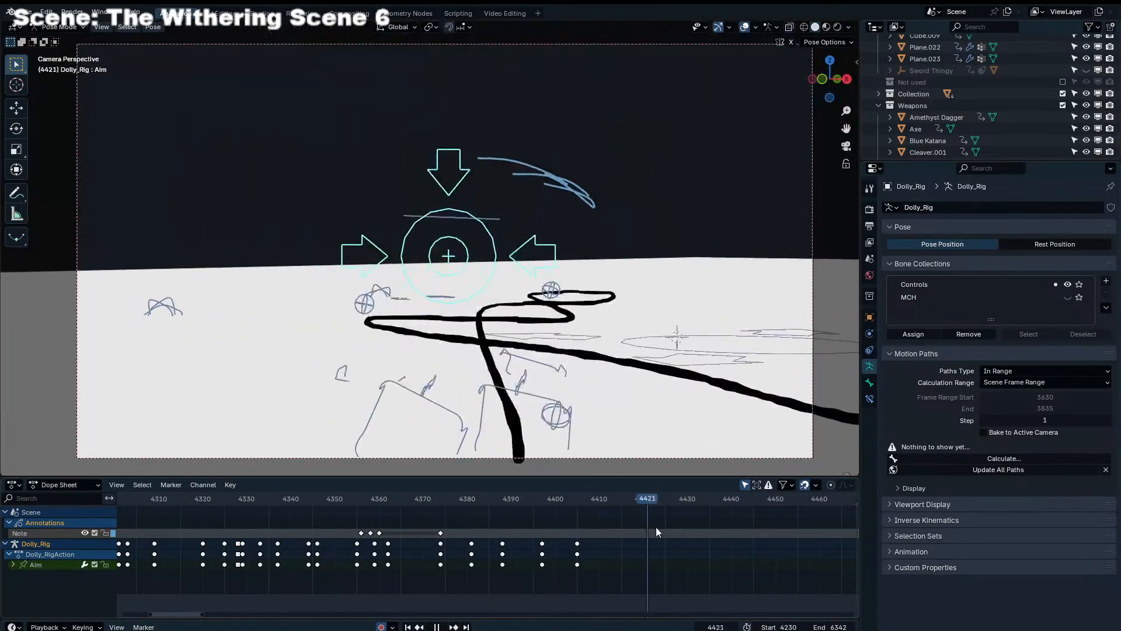
left_click_drag(657, 527, 711, 536)
left_click(334, 501)
key("space")
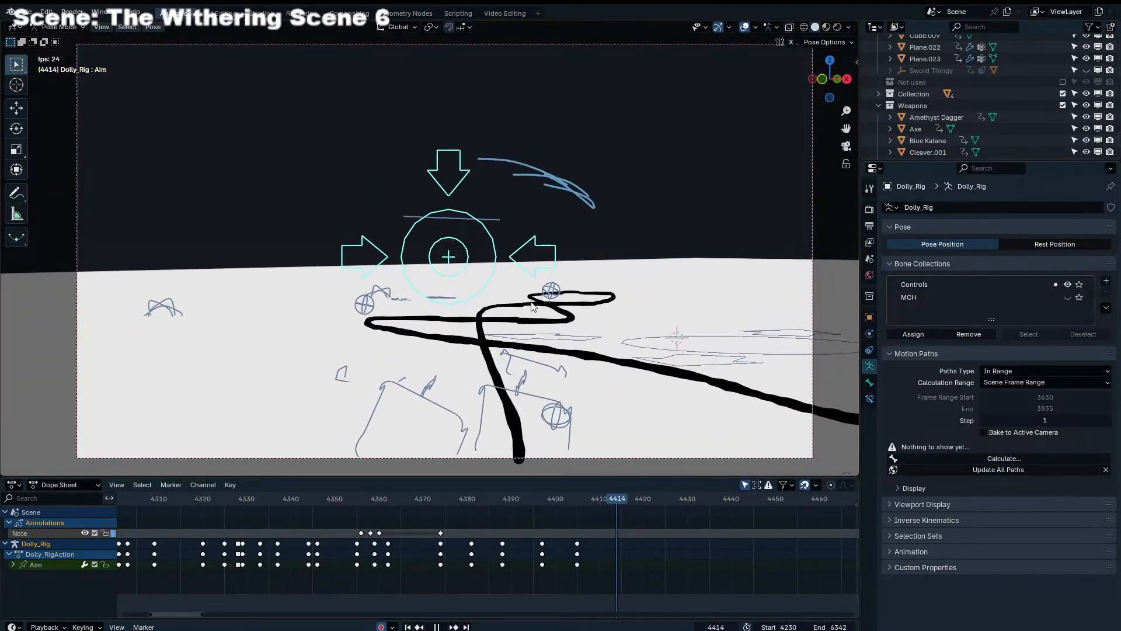
key("space")
Select the Dolly_Rig's Camera bone in the free perspective view and play ahead to frame 4379 in camera view
left_click_drag(490, 501, 419, 507)
middle_click_drag(519, 346, 532, 372)
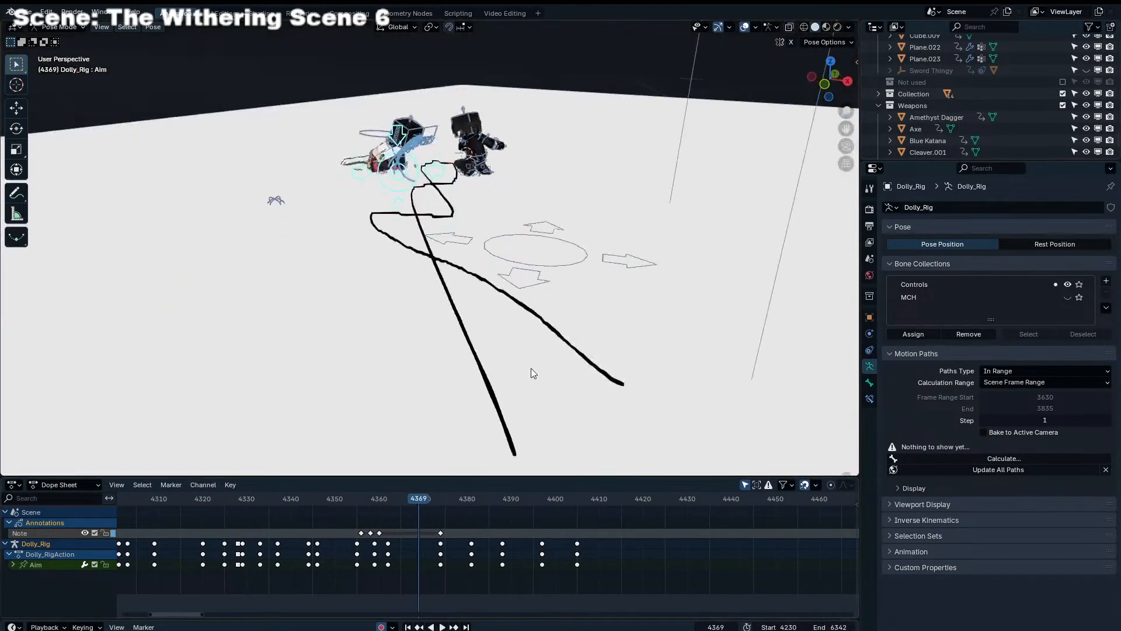
scroll(530, 374, "down", 3)
left_click(527, 398)
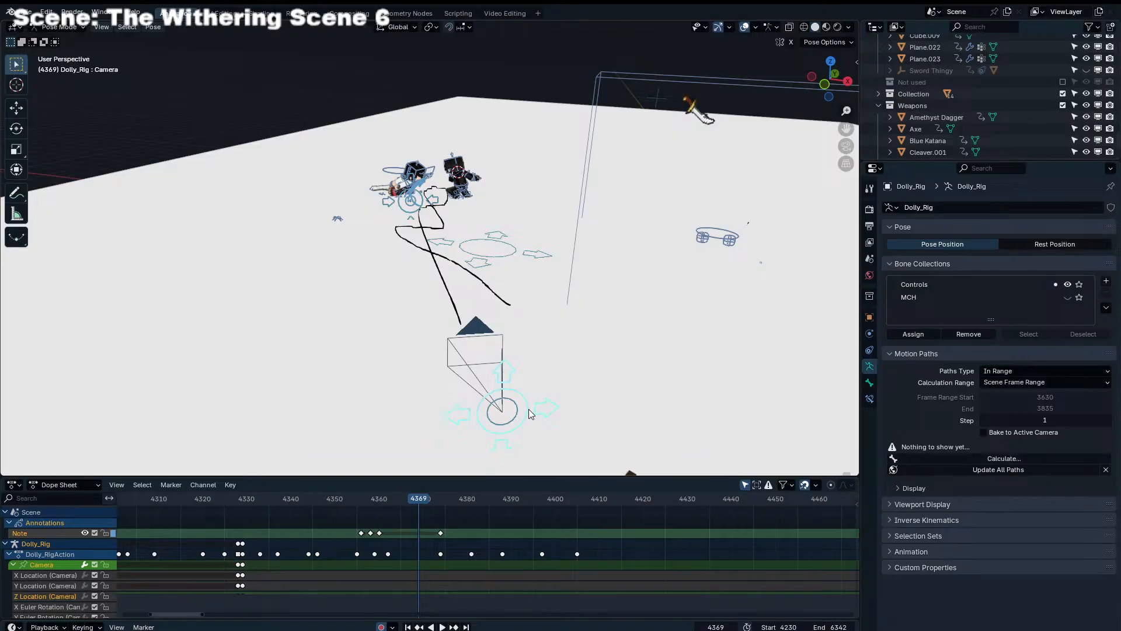
key("KP_0")
key("space")
key("space")
Split the 3D viewport in two, with a camera view beside a free perspective view
key("g")
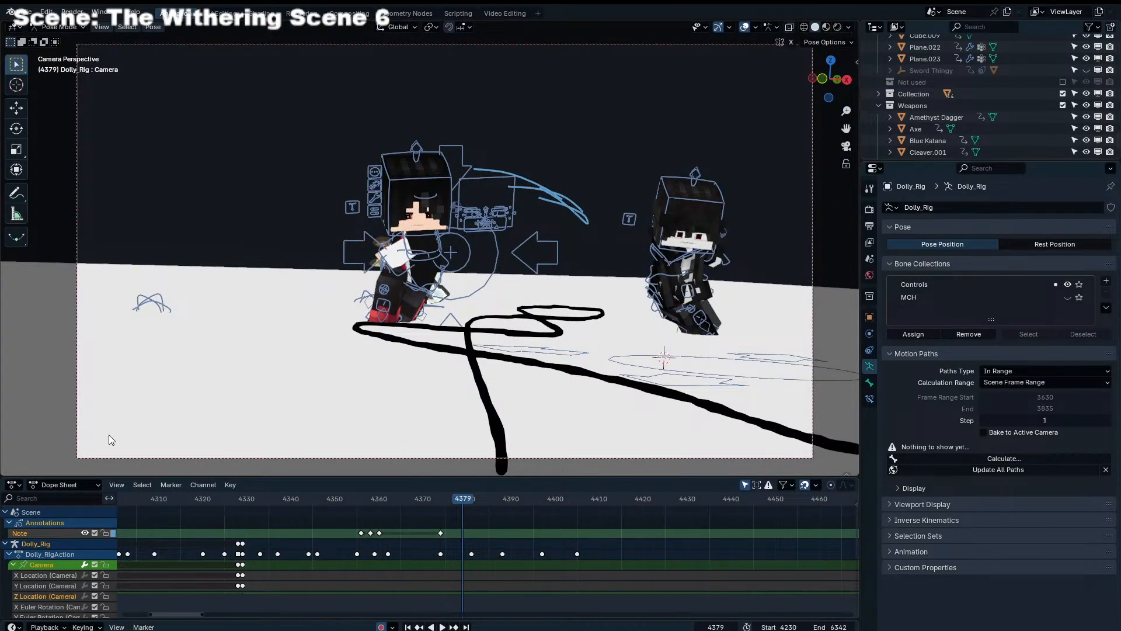
key("KP_0")
key("g")
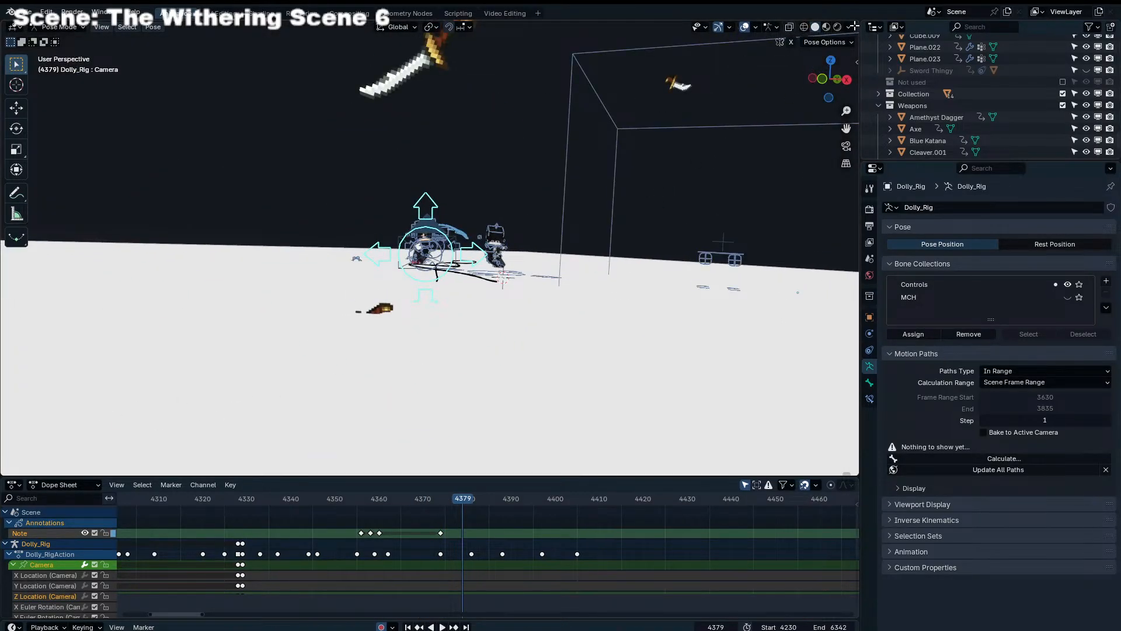
left_click_drag(853, 26, 421, 178)
key("KP_0")
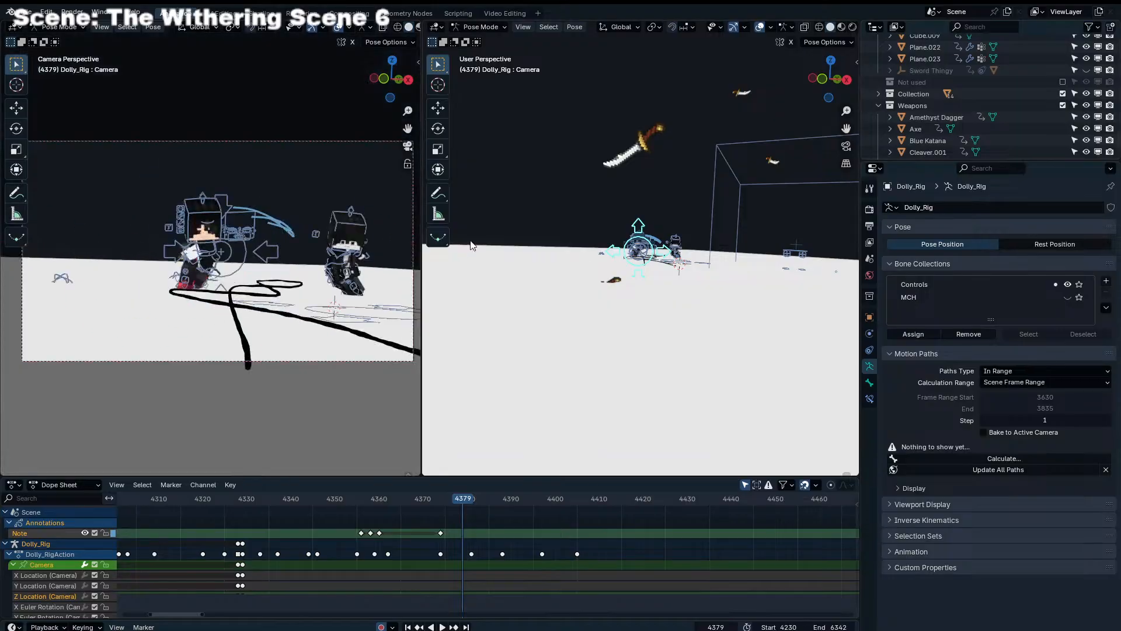
Play up to frame 4379 and keyframe a slight shift of the Dolly_Rig's Camera bone there
left_click_drag(351, 499, 261, 512)
key("space")
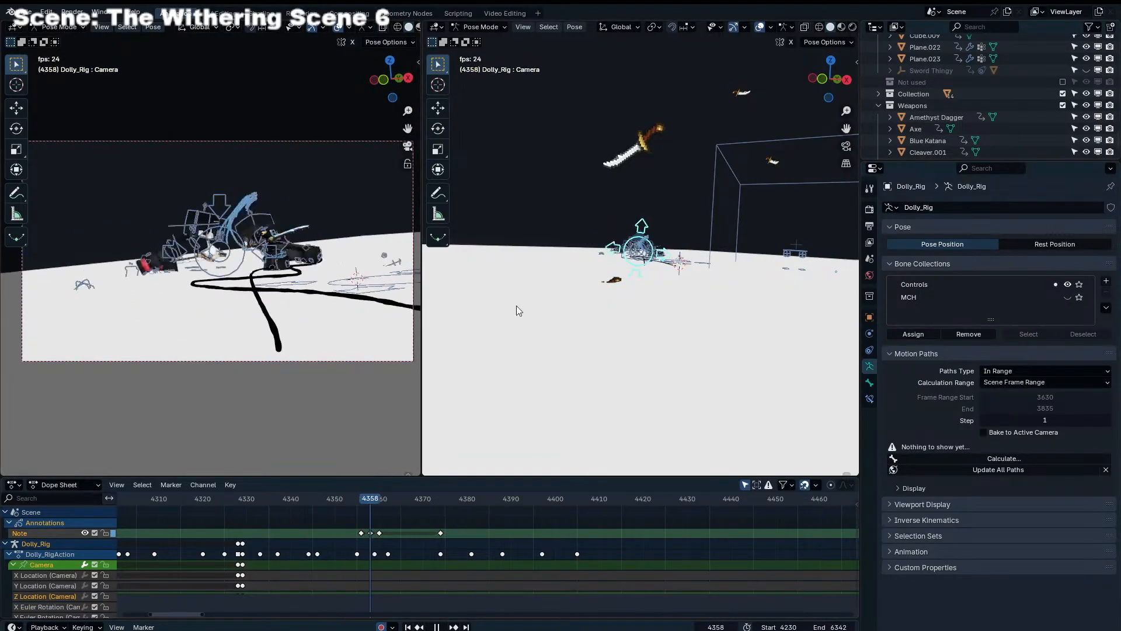
key("space")
key("g")
left_click(563, 322)
key("r")
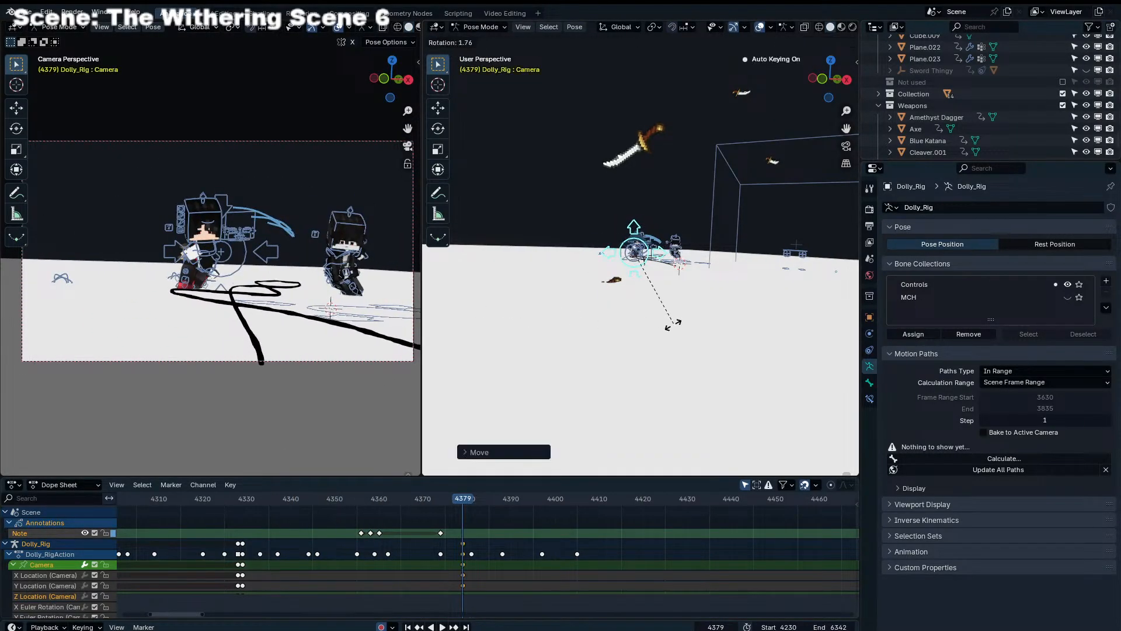
Keyframe the Camera bone at frame 4397, moved sideways away from the running characters, and scrub through the change
key("space")
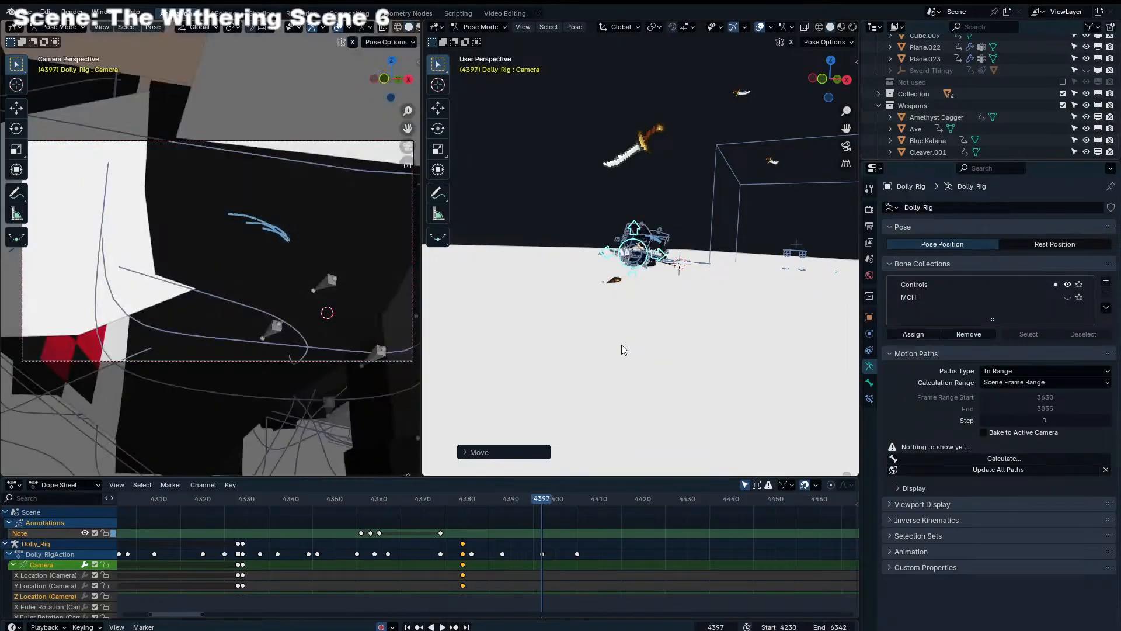
key("g")
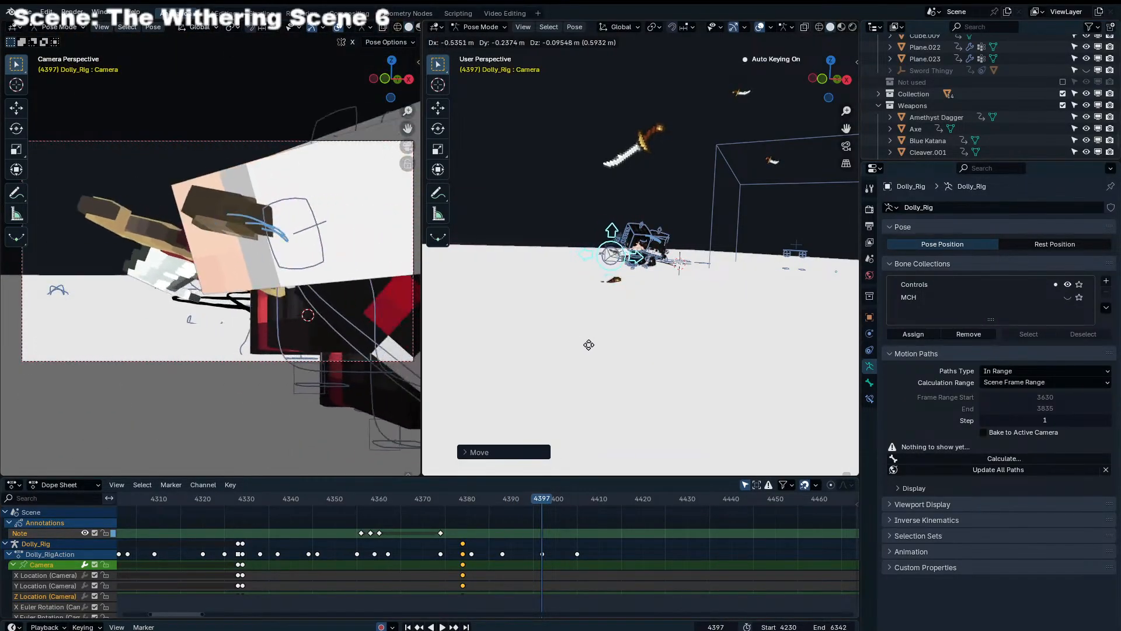
left_click(577, 364)
left_click_drag(461, 498, 542, 503)
Select the Dolly_Rig's Aim bone and pull it along its local Y axis toward the camera at frame 4397
middle_click_drag(619, 280, 624, 324)
left_click(637, 193)
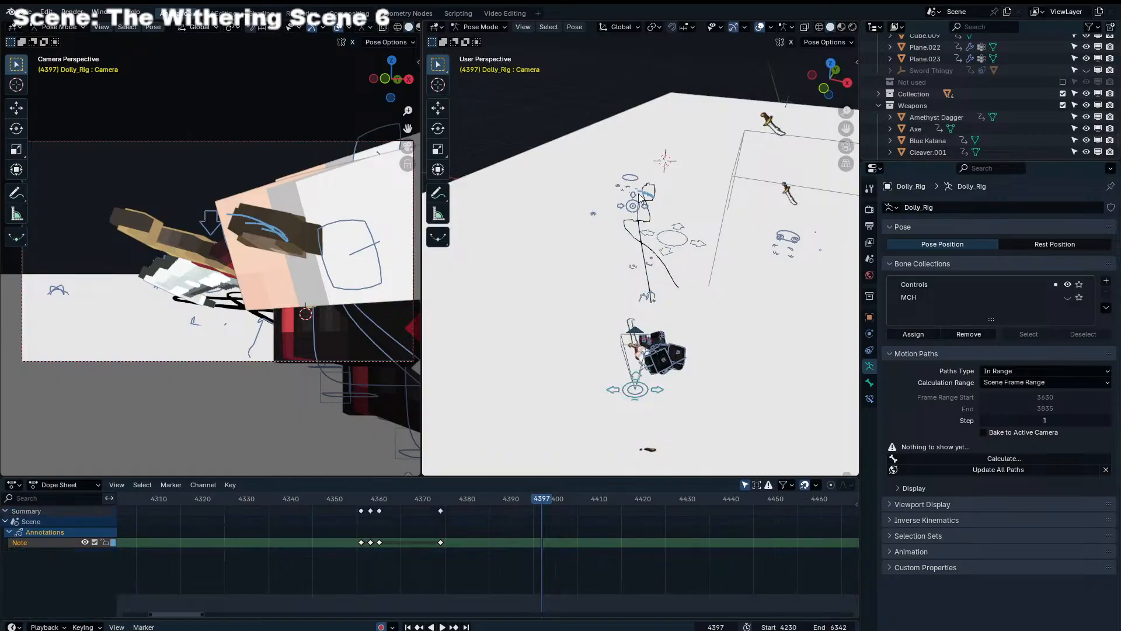
left_click(635, 204)
key("g")
key("z")
key("z")
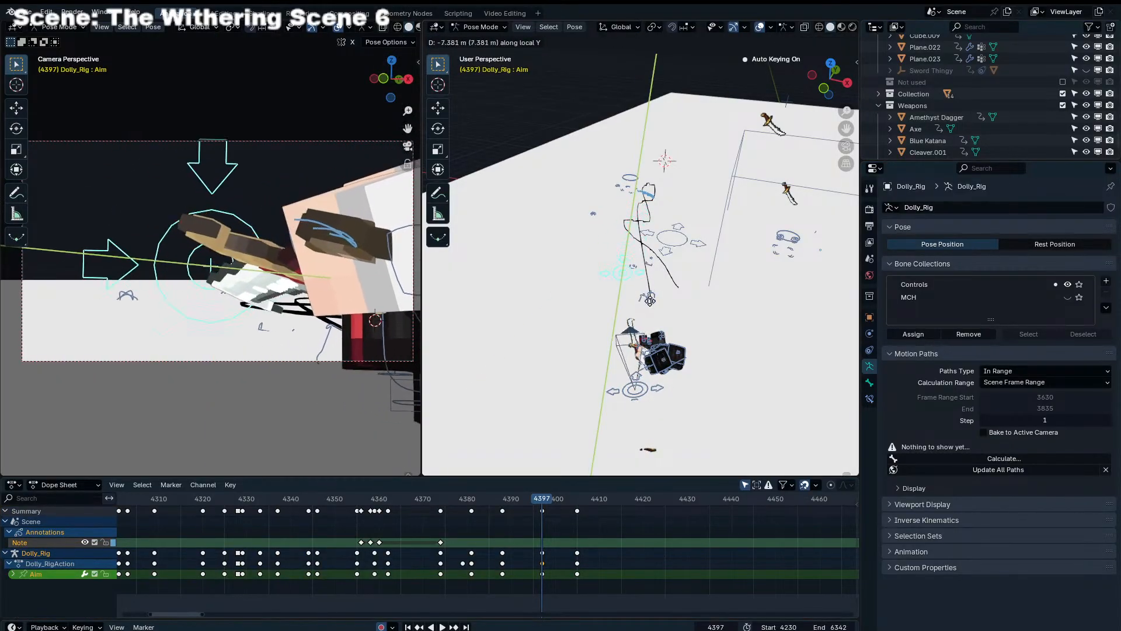
left_click(652, 361)
Fine-tune the Aim bone at frame 4397 to turn the camera onto the characters passing close by
key("g")
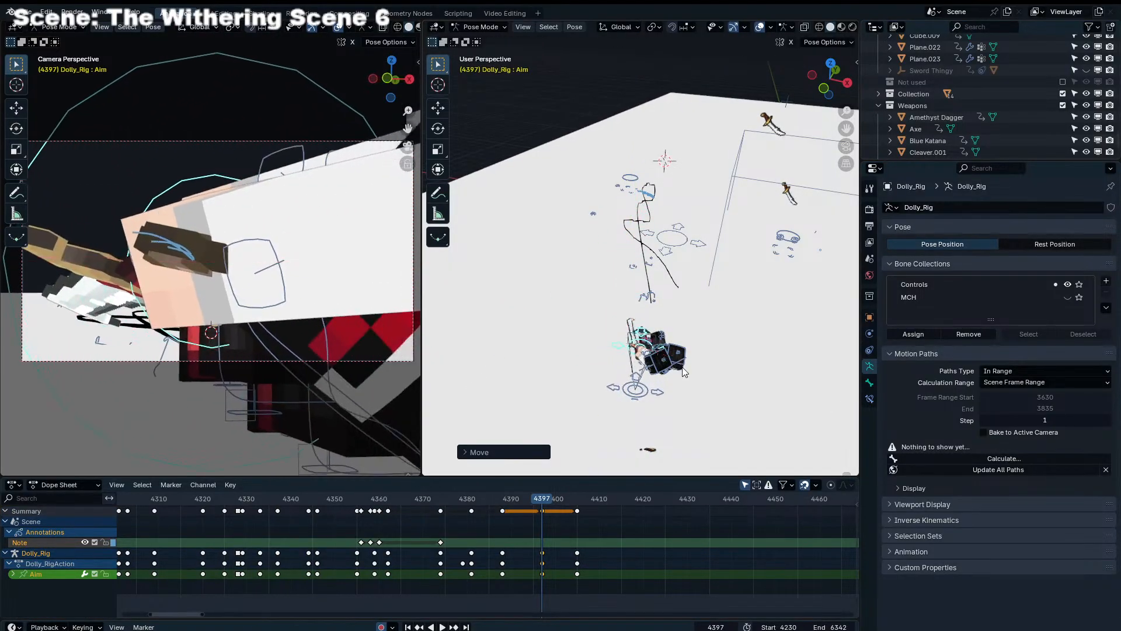
left_click(709, 383)
key("g")
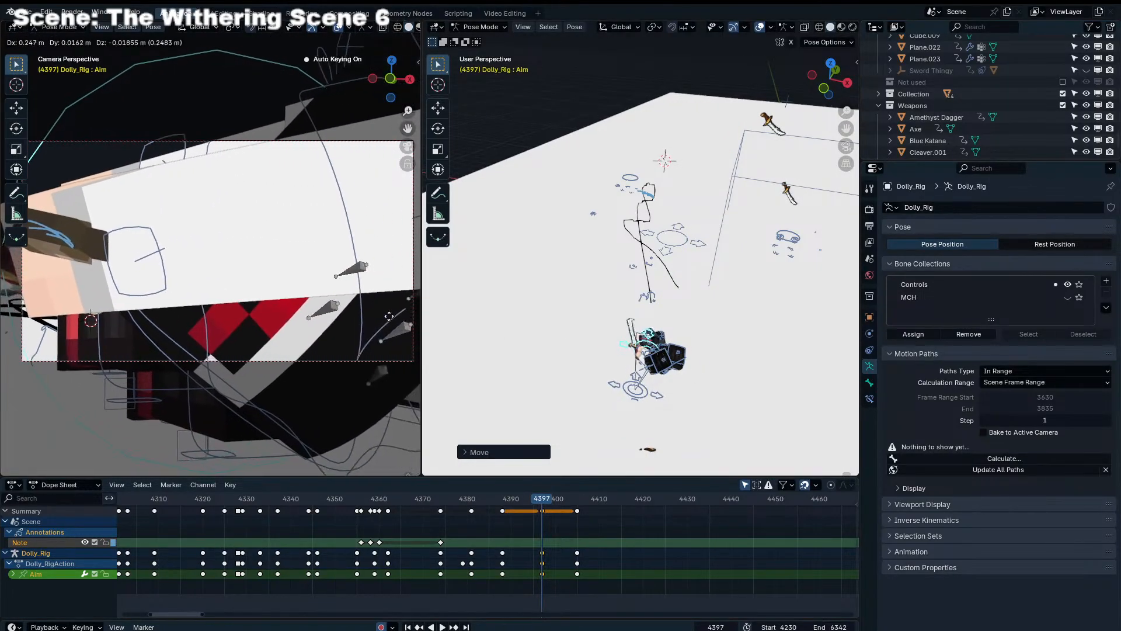
left_click(495, 325)
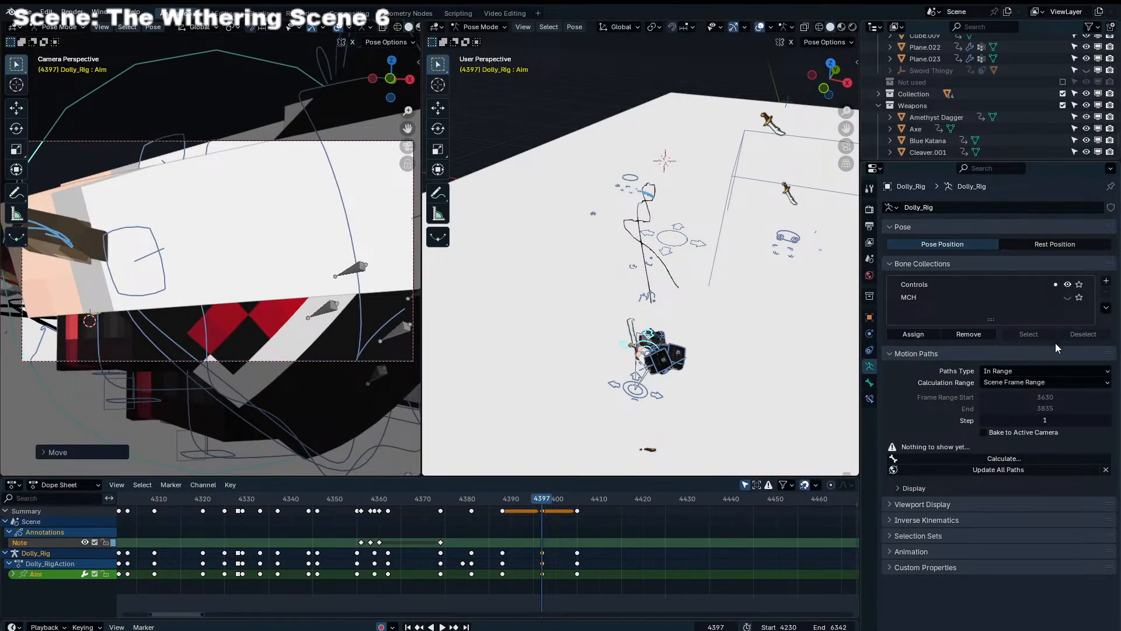
Delete the Aim bone's last key, at frame 4405
left_click(612, 541)
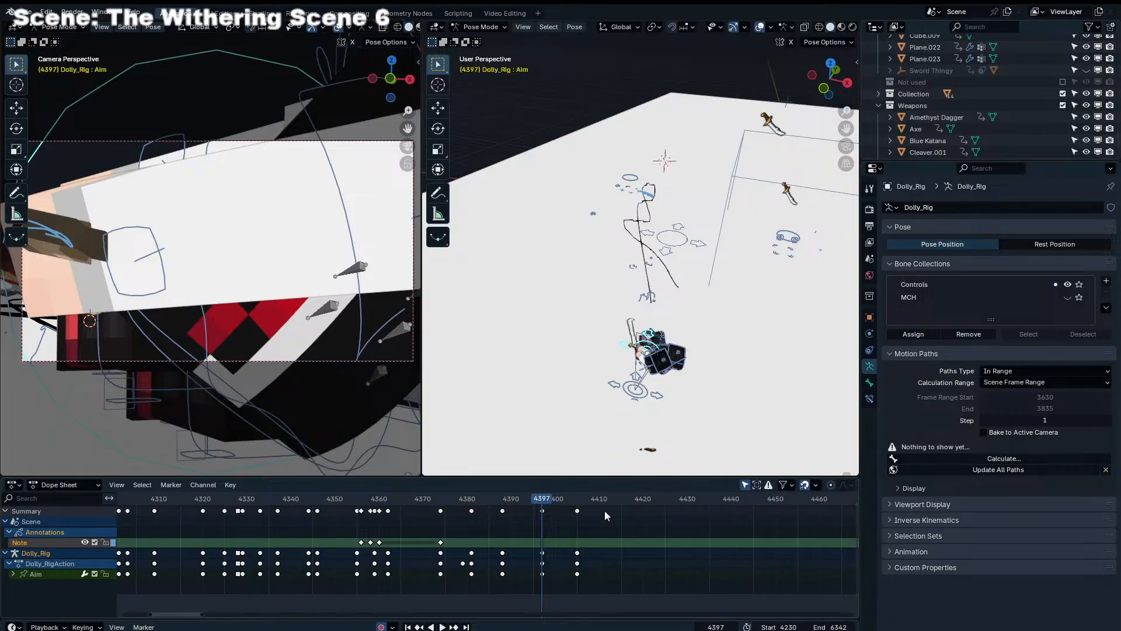
left_click_drag(495, 492, 574, 516)
key("Delete")
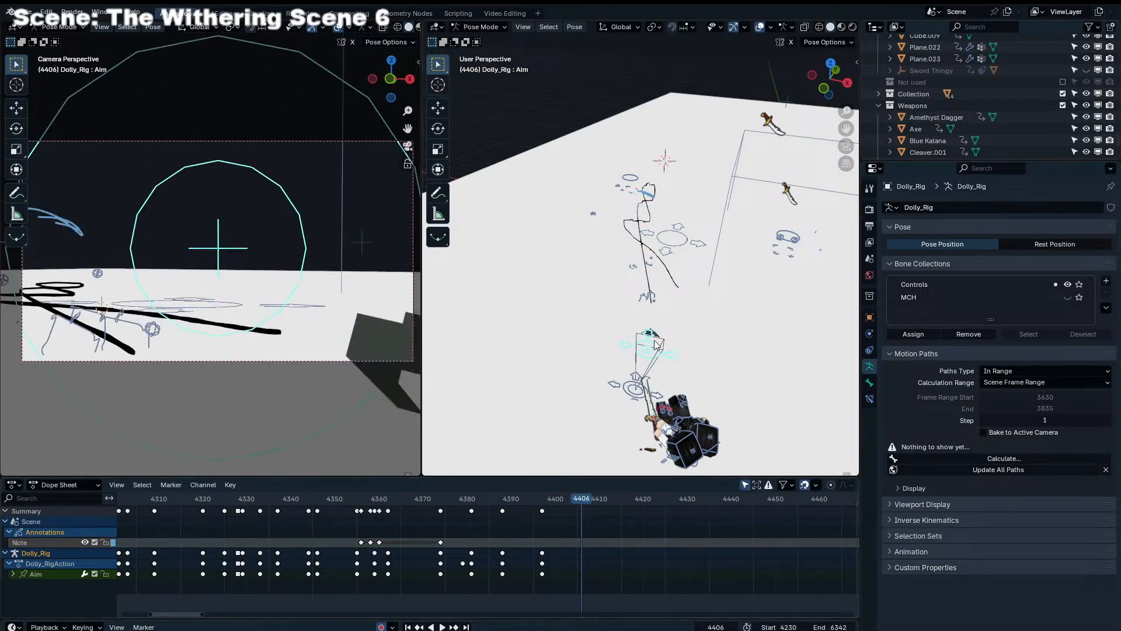
Keyframe the Aim bone at frame 4406 beside the two characters so the camera swings around to follow them
key("g")
key("y")
key("Escape")
key("g")
key("Escape")
key("g")
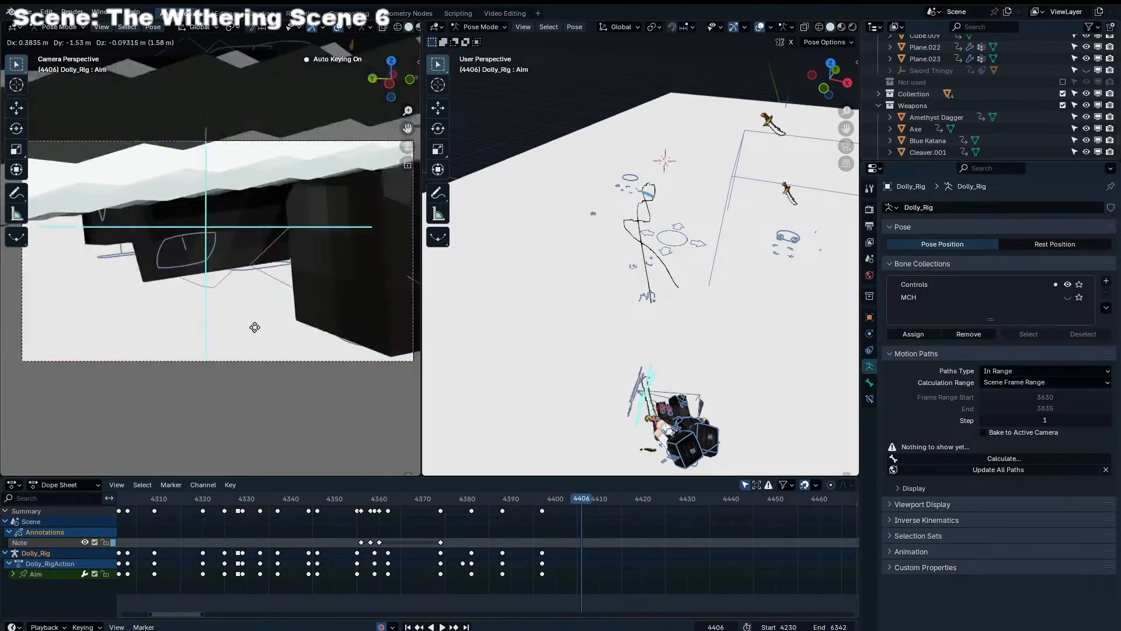
left_click(251, 330)
key("KP_7")
key("g")
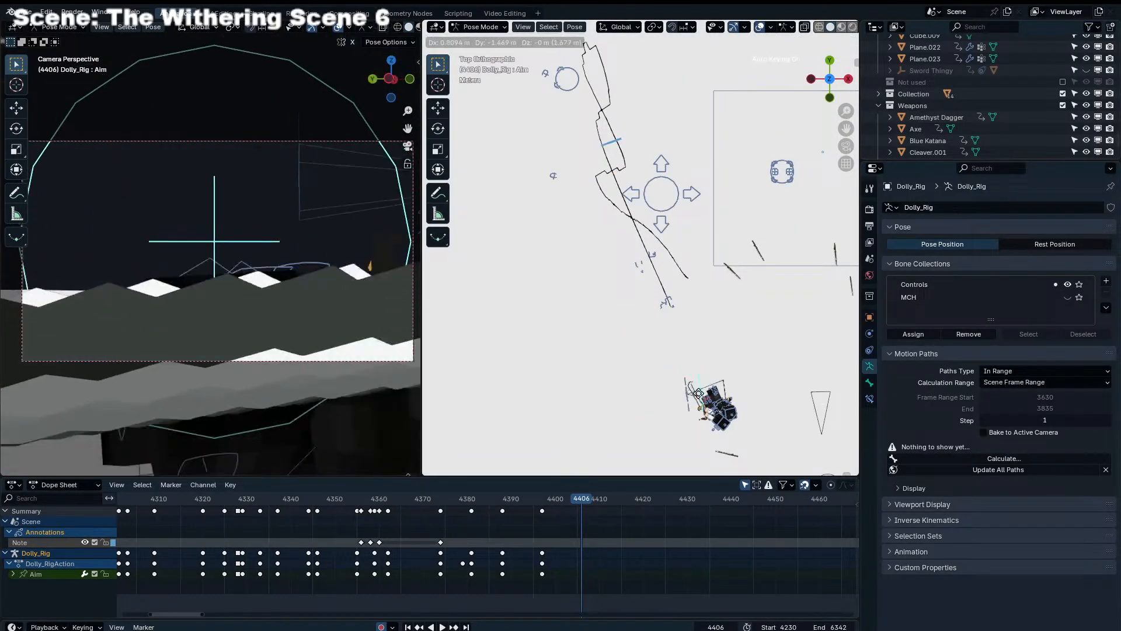
left_click(714, 404)
Play back the shot from frame 4328 through the new camera turn, and review the frames after 4406
left_click(237, 499)
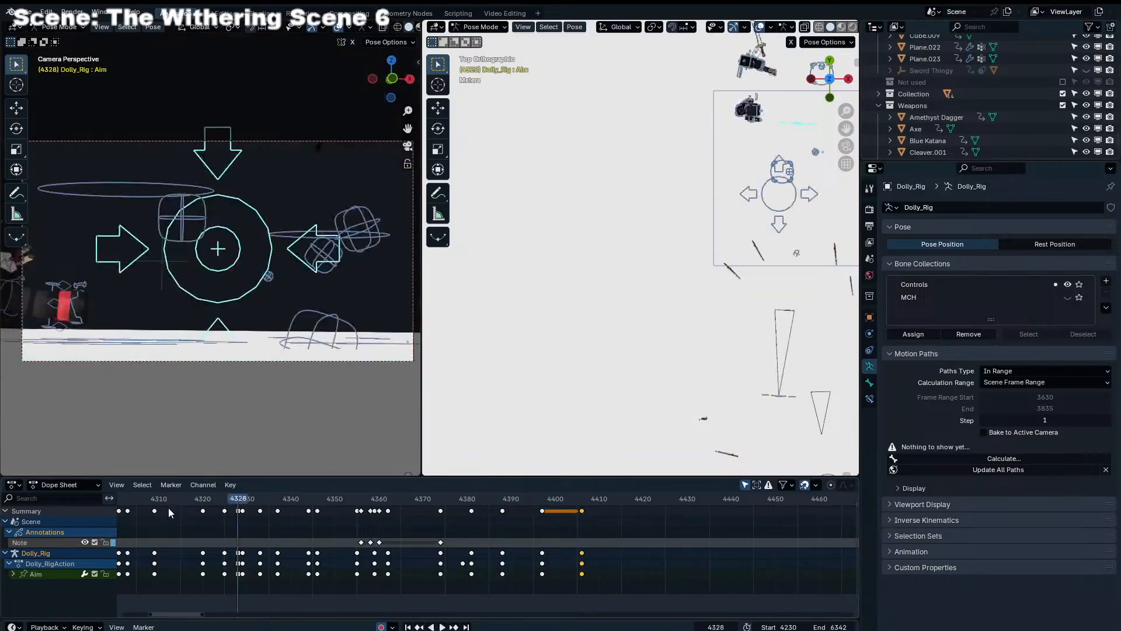
key("space")
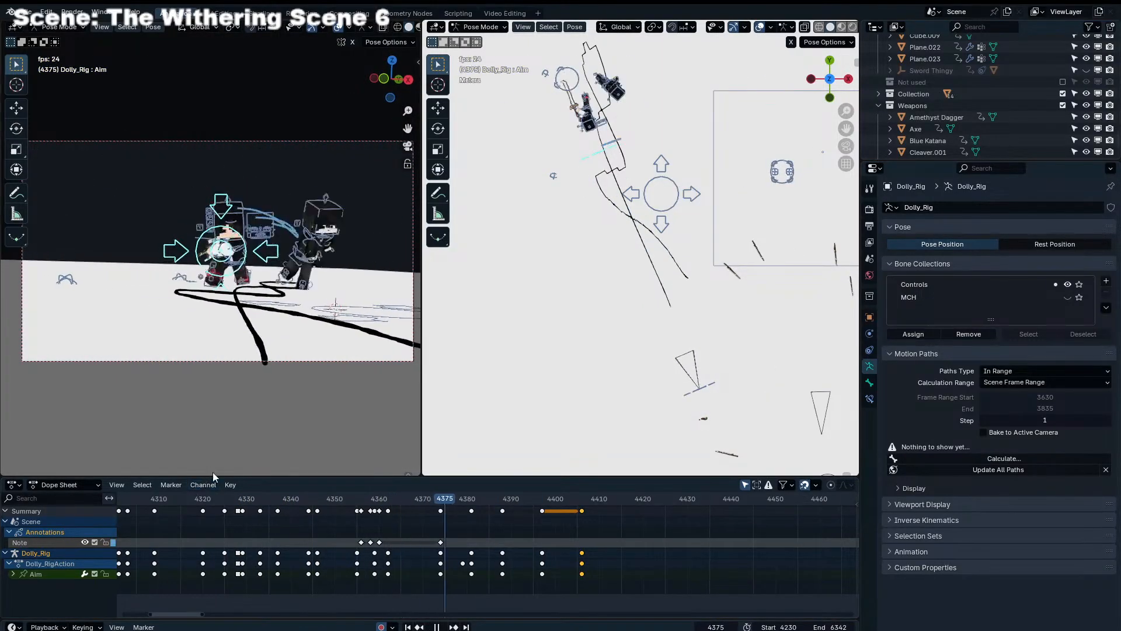
key("space")
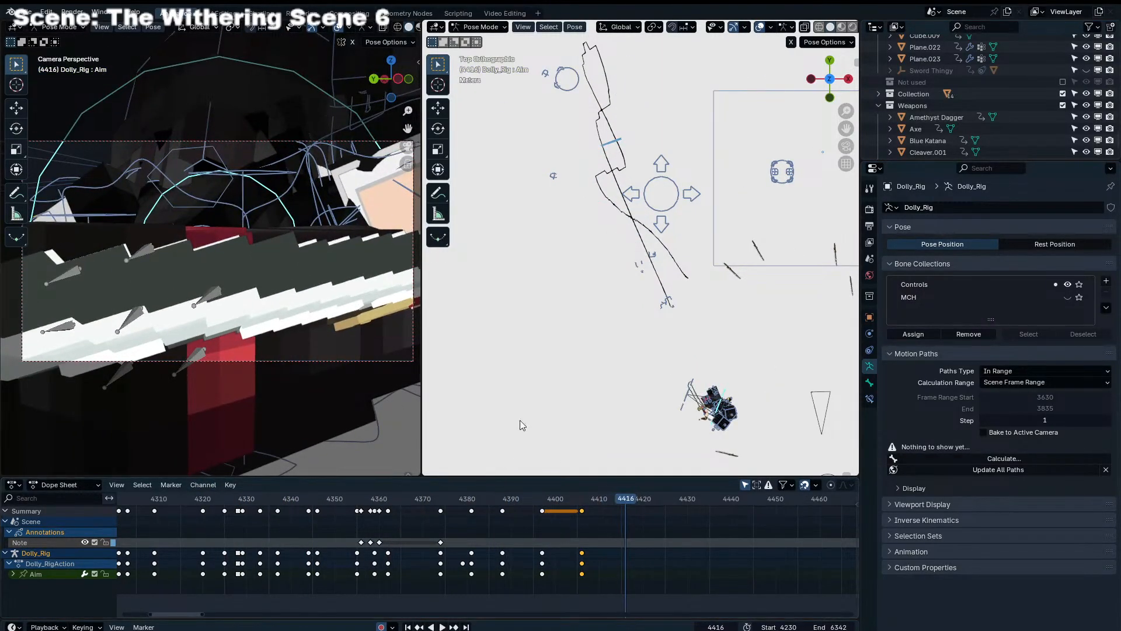
left_click_drag(586, 502, 645, 503)
key("space")
scroll(656, 555, "down", 2)
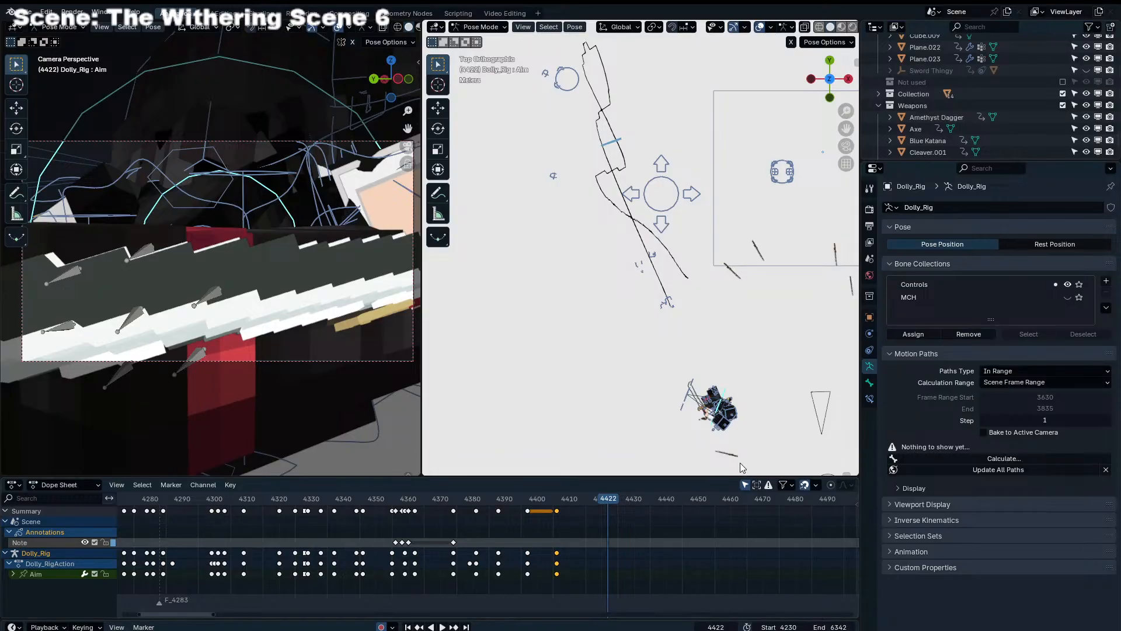
Keyframe the Aim bone at frame 4417, moved beyond the characters, and scrub back to frame 4406 to compare
left_click_drag(567, 500, 592, 502)
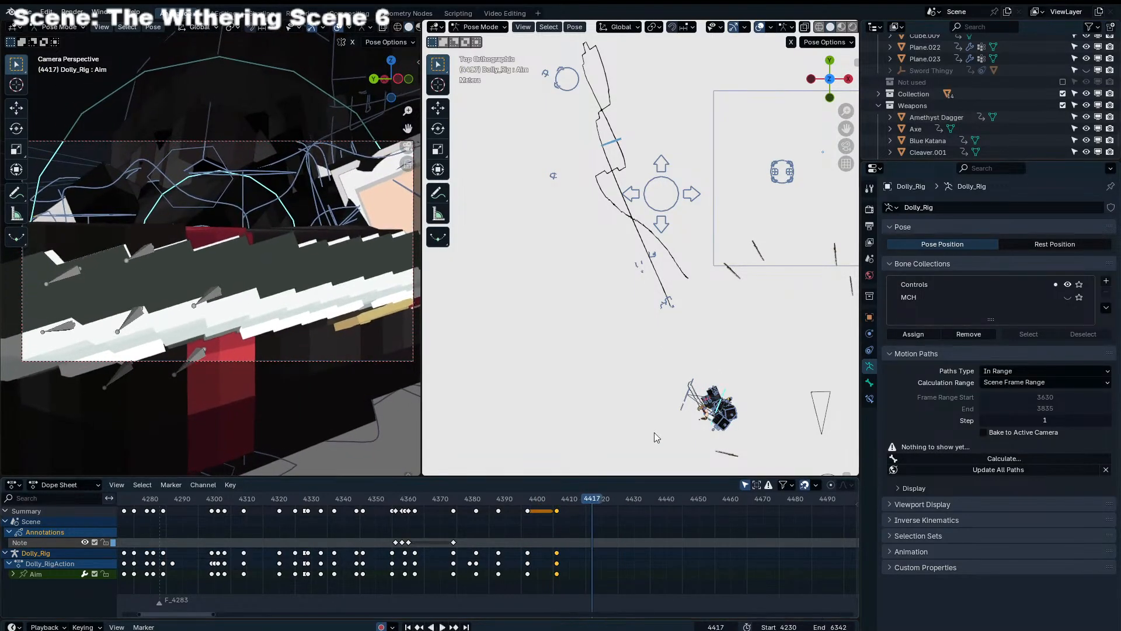
middle_click_drag(707, 422, 665, 312, "shift")
key("g")
left_click(708, 393)
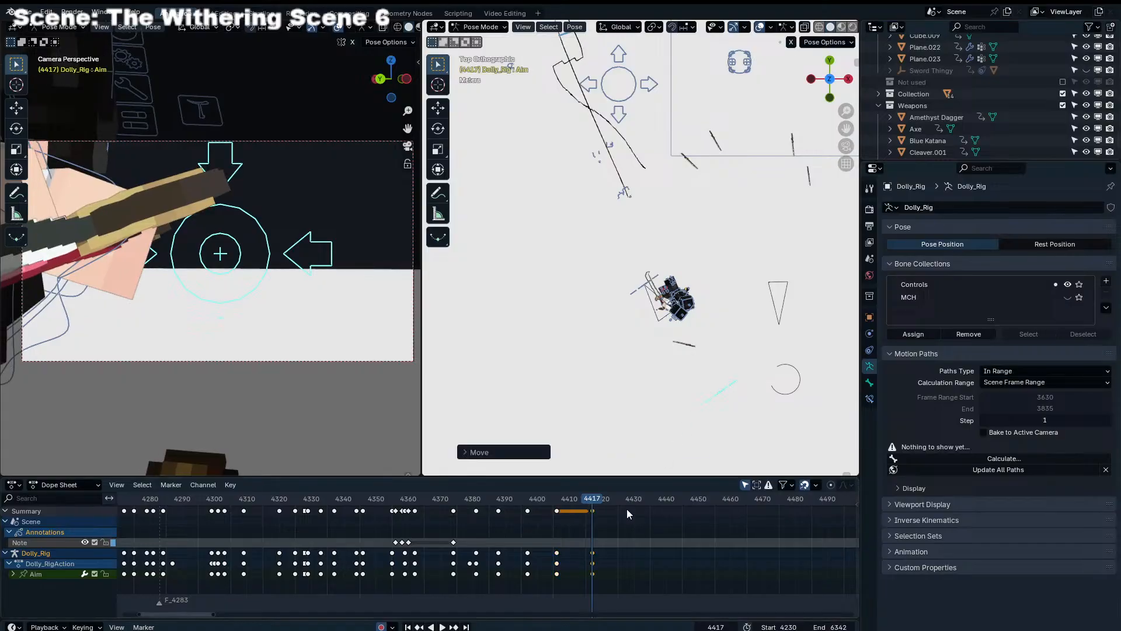
left_click_drag(588, 501, 556, 510)
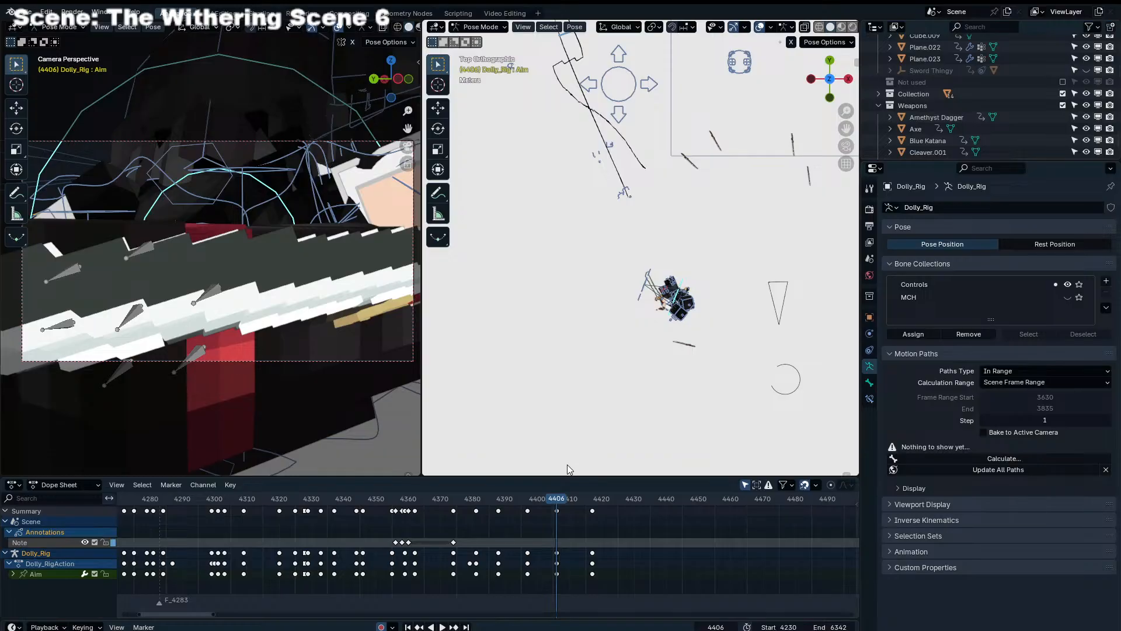
Play back the shot toward frame 4394 and try removing the Aim bone's key at frame 4406
scroll(598, 501, "up", 6)
left_click_drag(602, 503, 276, 500)
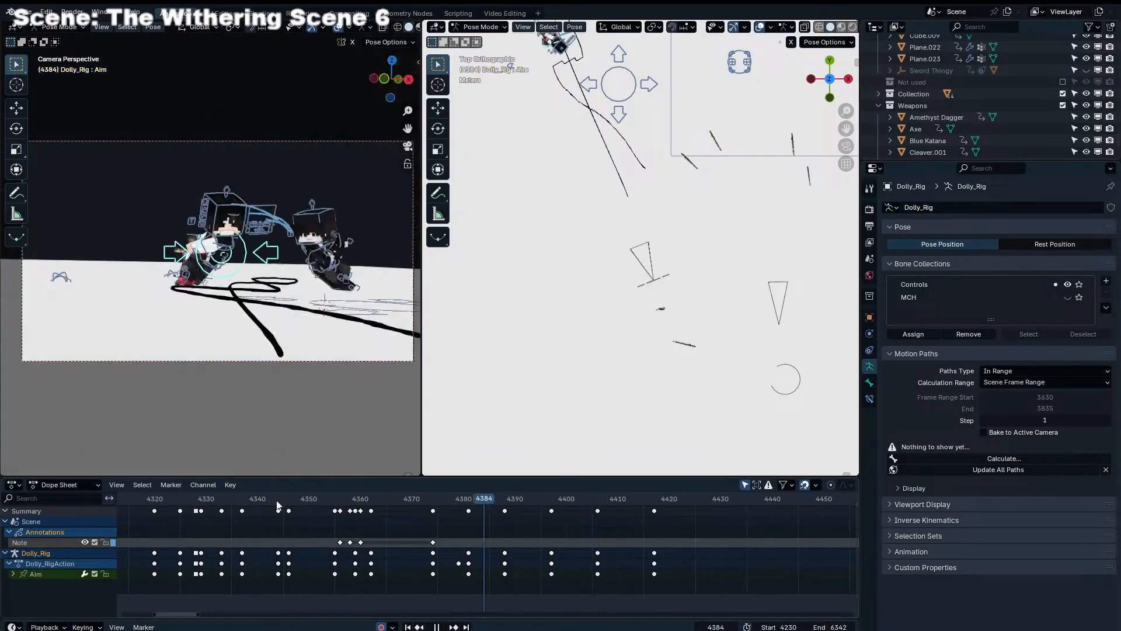
key("space")
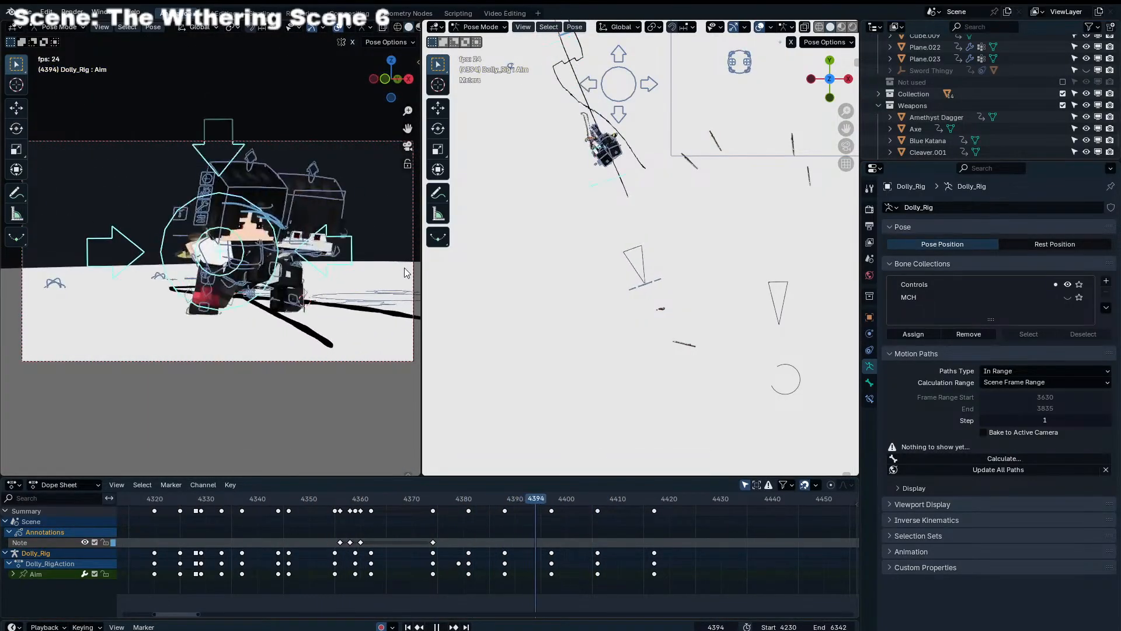
key("space")
left_click_drag(662, 502, 479, 498)
left_click(597, 510)
key("Delete")
key("ctrl+z")
Move the Aim bone's last key to frame 4413 and delete its key at frame 4406
left_click(649, 512)
left_click(524, 501)
key("space")
left_click(597, 511)
key("Delete")
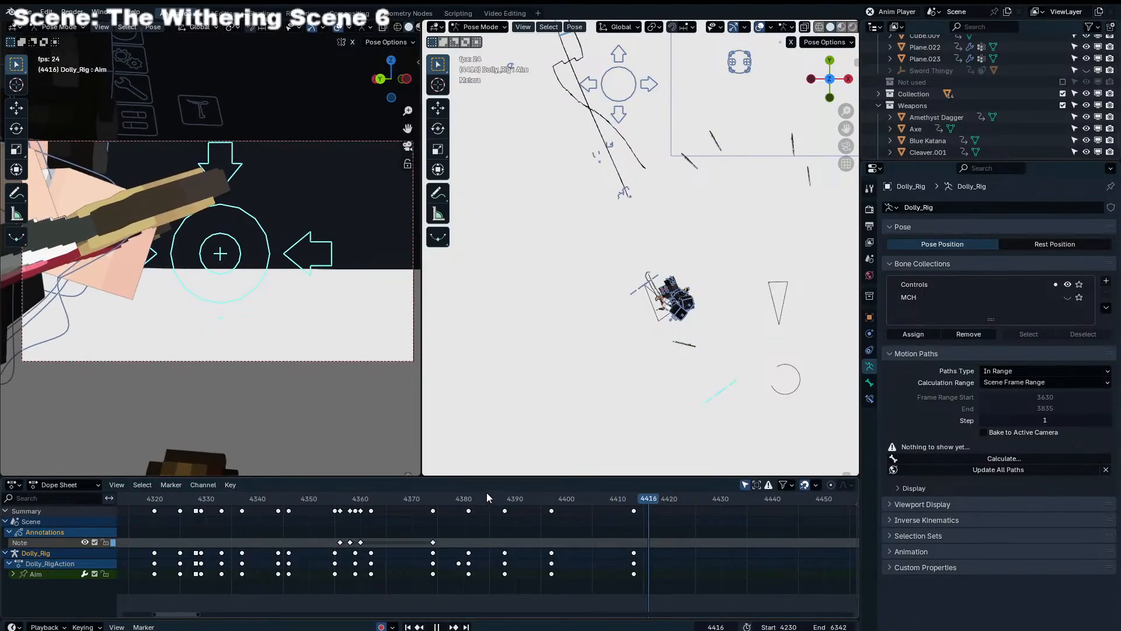
Play back the shot from about frame 4305 to review the reworked Aim keys, and select Dolly_Rig's Camera bone
key("space")
scroll(487, 520, "down", 8)
left_click_drag(486, 500, 268, 516)
key("space")
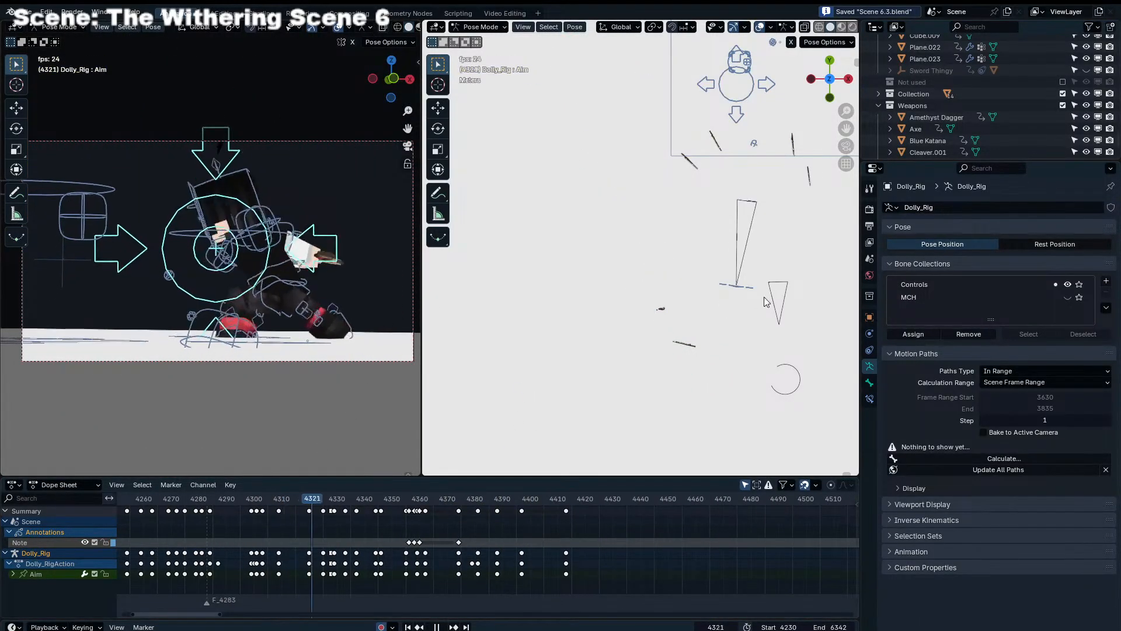
left_click(752, 283)
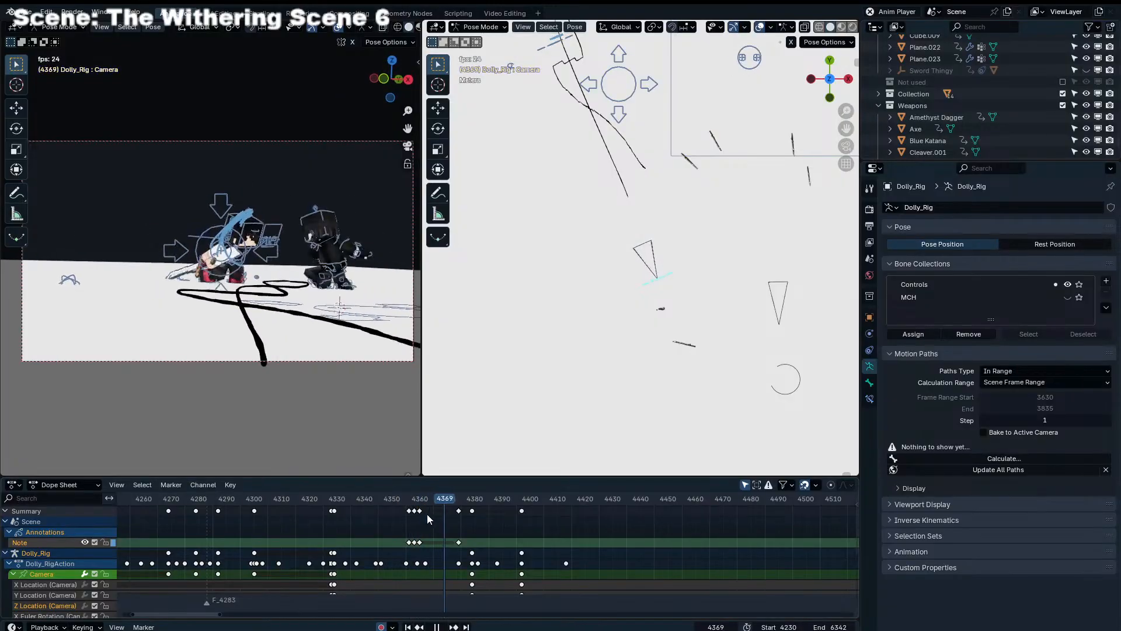
key("space")
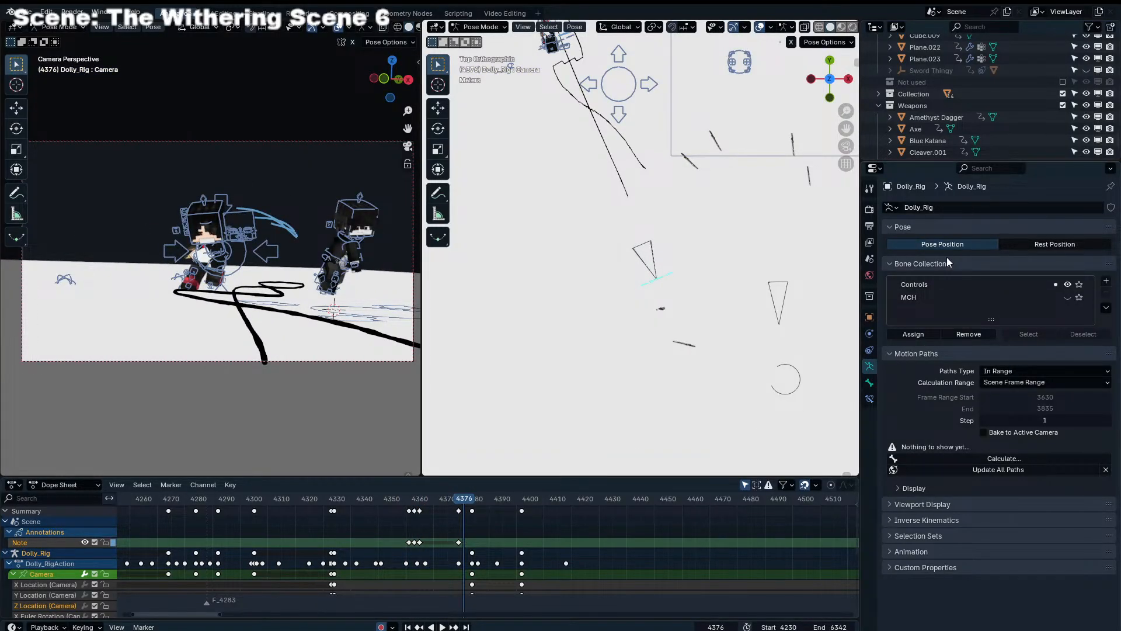
Try to shift the Camera bone sideways at frame 4379 in the top view
scroll(489, 512, "up", 4)
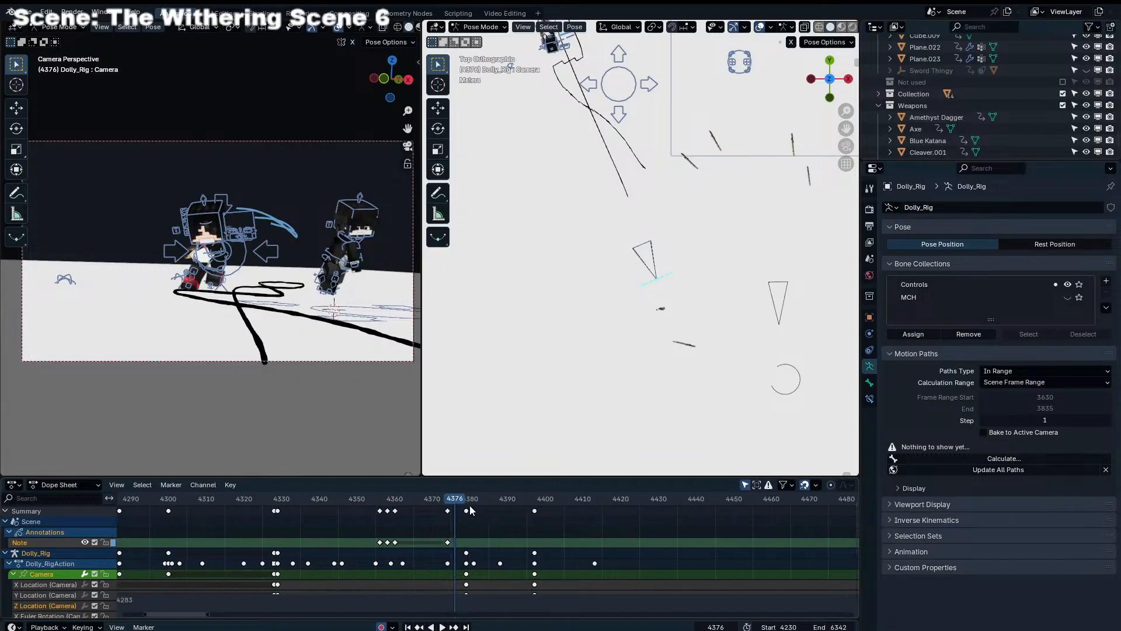
left_click(469, 504)
key("g")
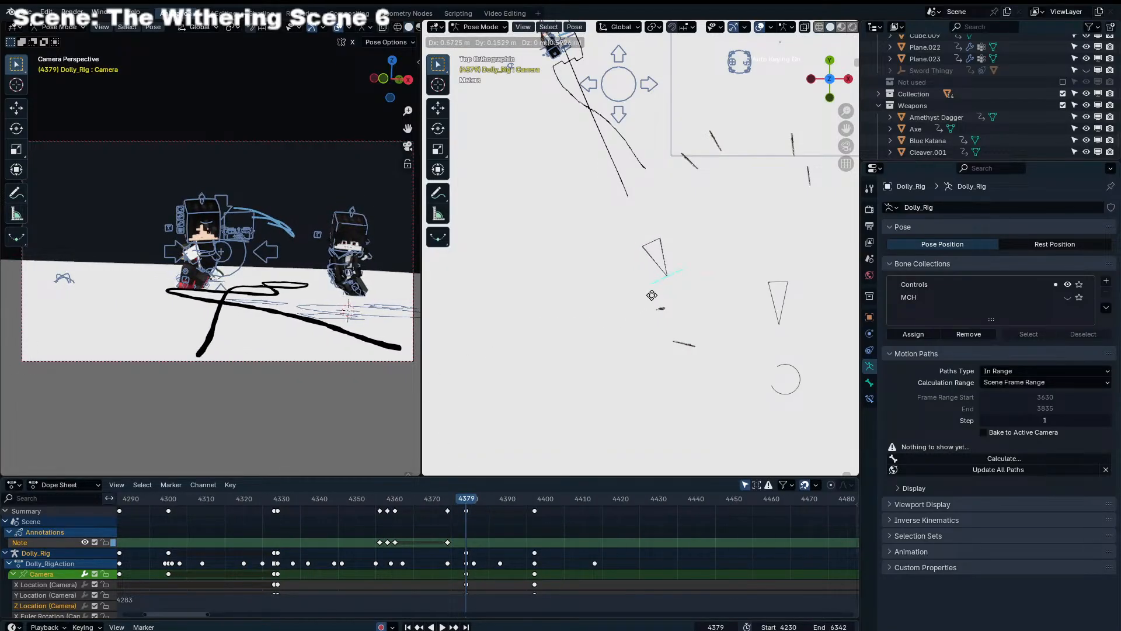
left_click(651, 294)
Keyframe the Camera bone at frame 4358 with a slight sideways move
left_click_drag(343, 503, 387, 500)
middle_click_drag(675, 307, 647, 139)
key("g")
left_click(786, 240)
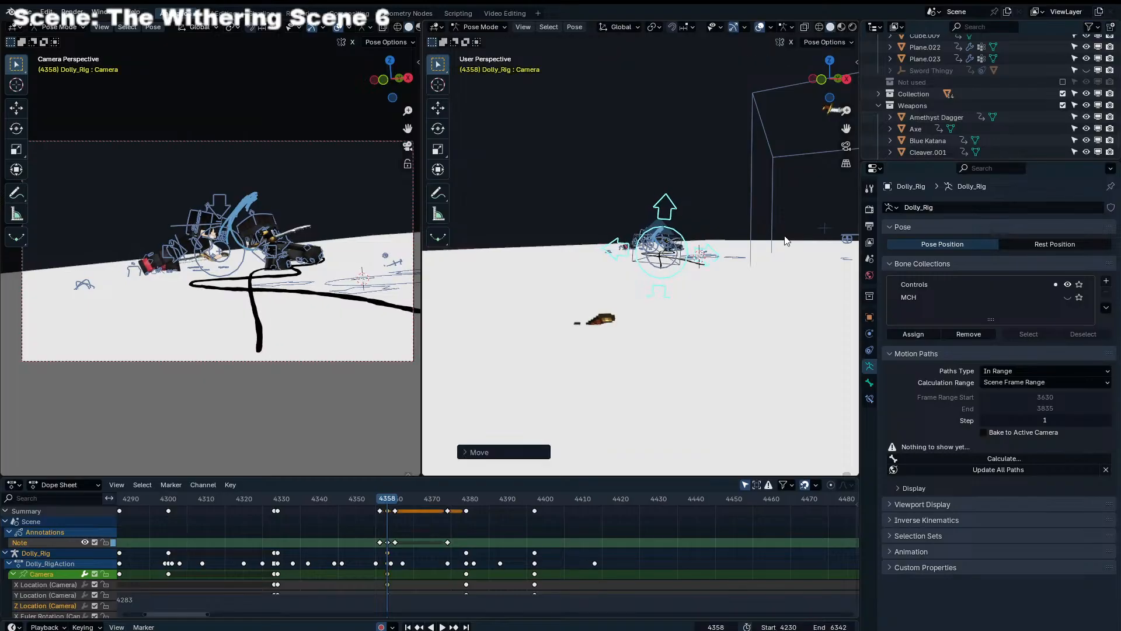
left_click(745, 244)
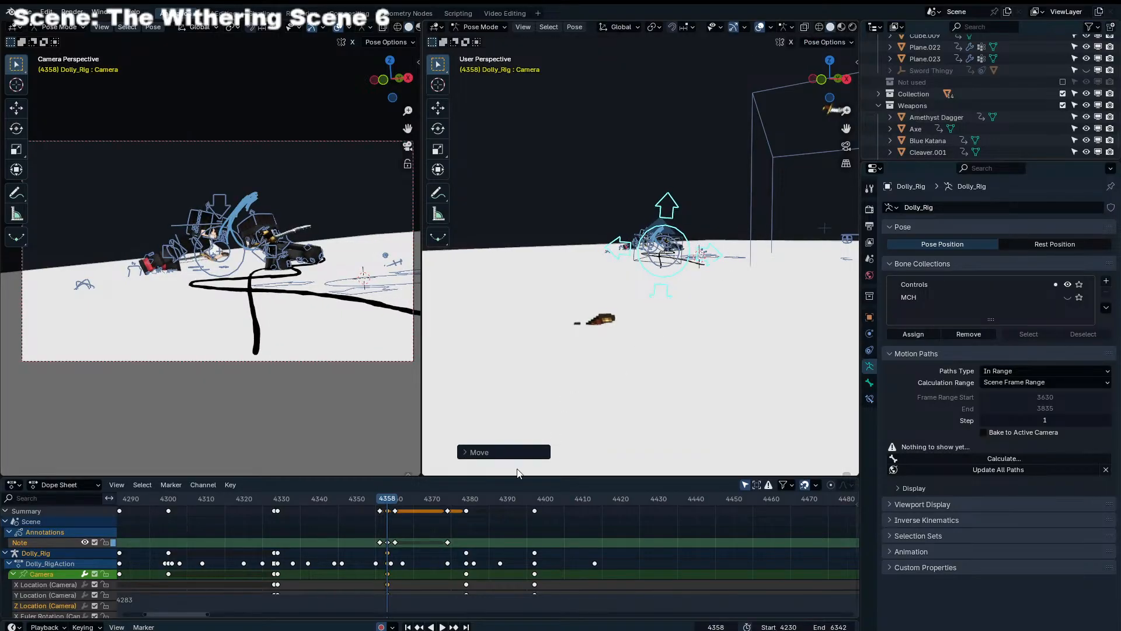
Reposition the Camera bone slightly at frame 4379, and shift that key to frame 4388
left_click_drag(390, 506, 466, 500)
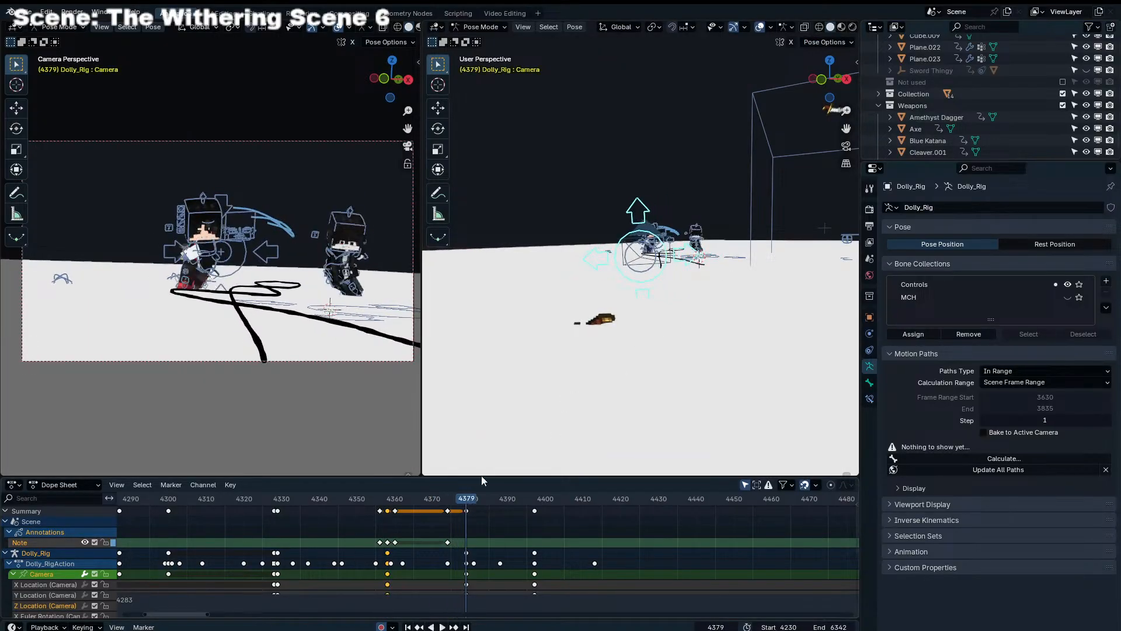
key("g")
left_click(695, 403)
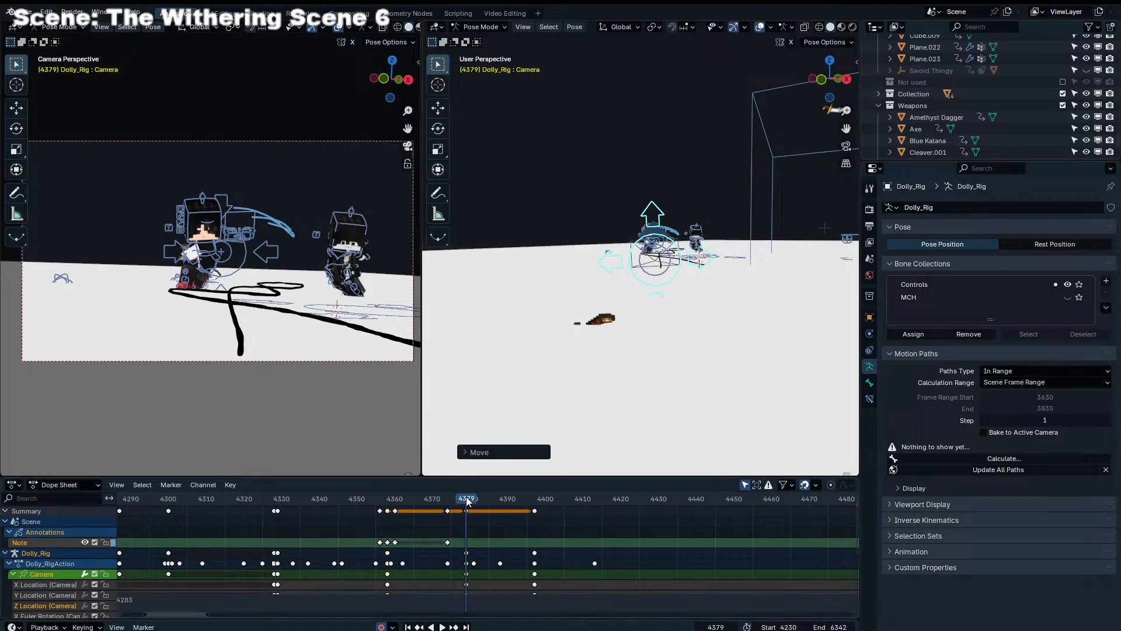
key("space")
key("space")
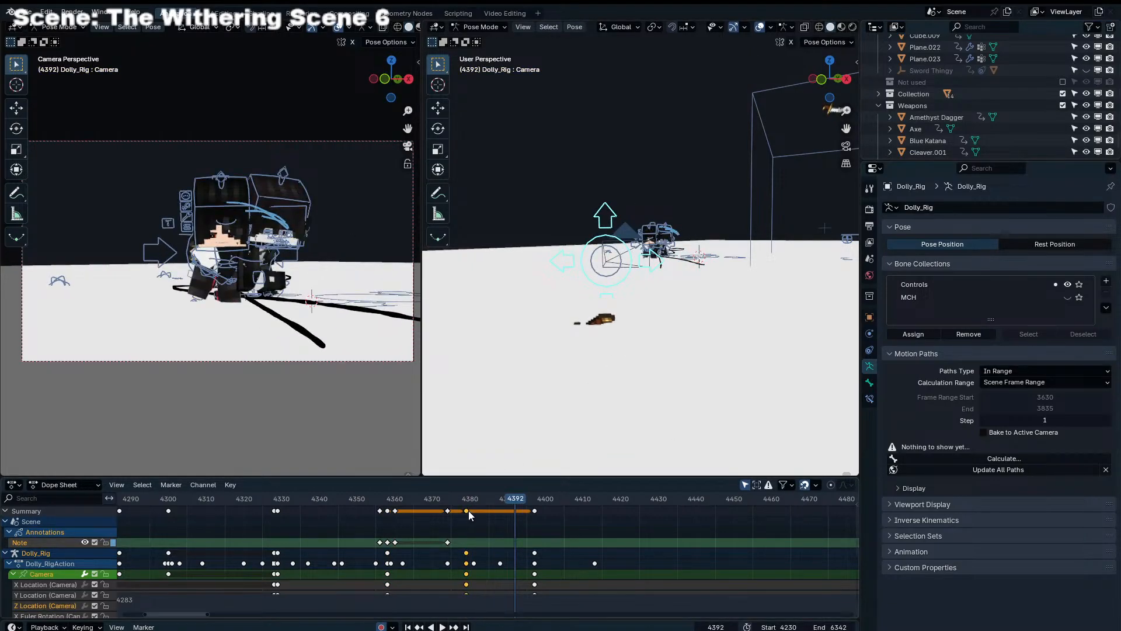
left_click_drag(468, 510, 500, 509)
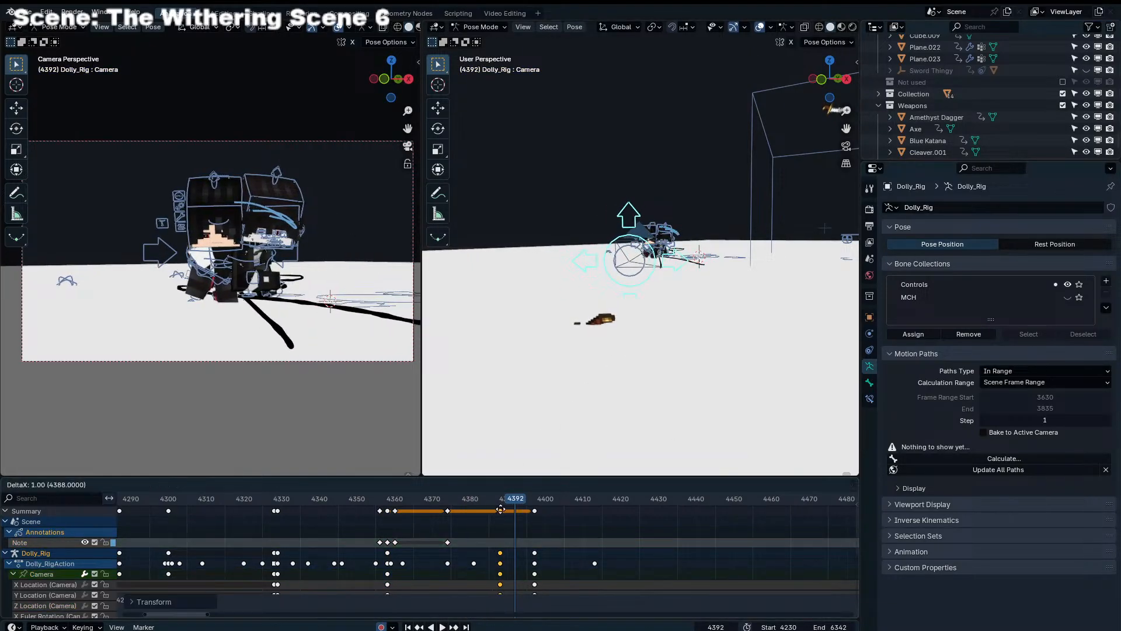
Keyframe the Camera bone at frame 4416 with a small move, and shift that key out to about frame 4435
key("space")
middle_click_drag(618, 341, 709, 329)
key("g")
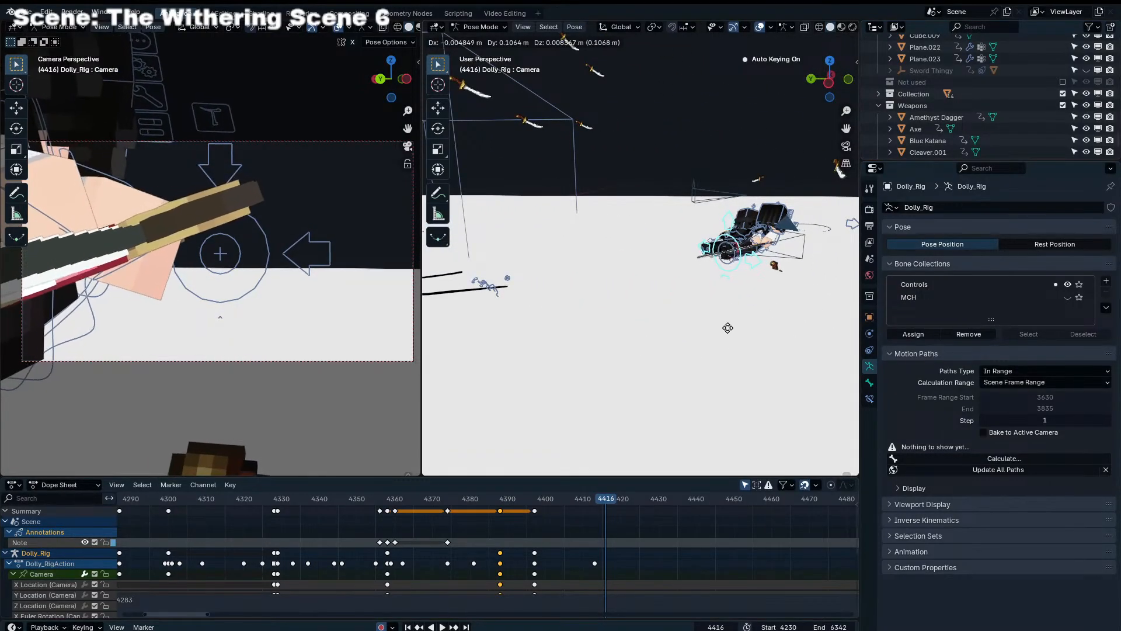
left_click(728, 327)
key("g")
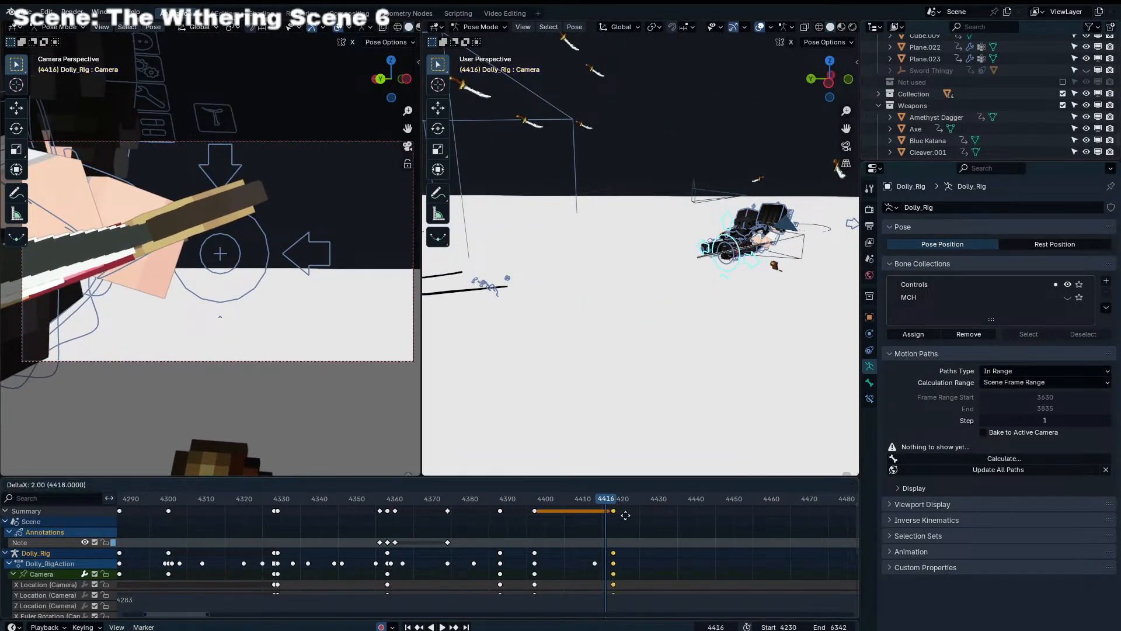
left_click(674, 521)
key("g")
left_click(682, 524)
scroll(673, 529, "down", 5)
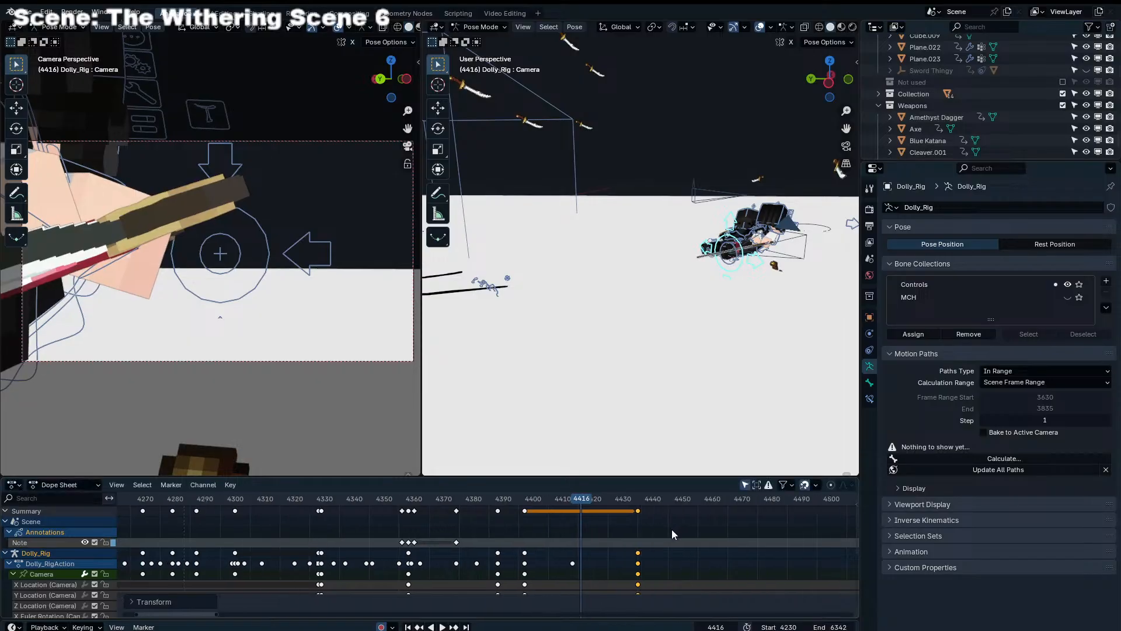
left_click(573, 528)
Play back the shot repeatedly, from frame 4360 and from about 4276, with the camera viewport enlarged to examine the camera move
left_click_drag(530, 498, 418, 514)
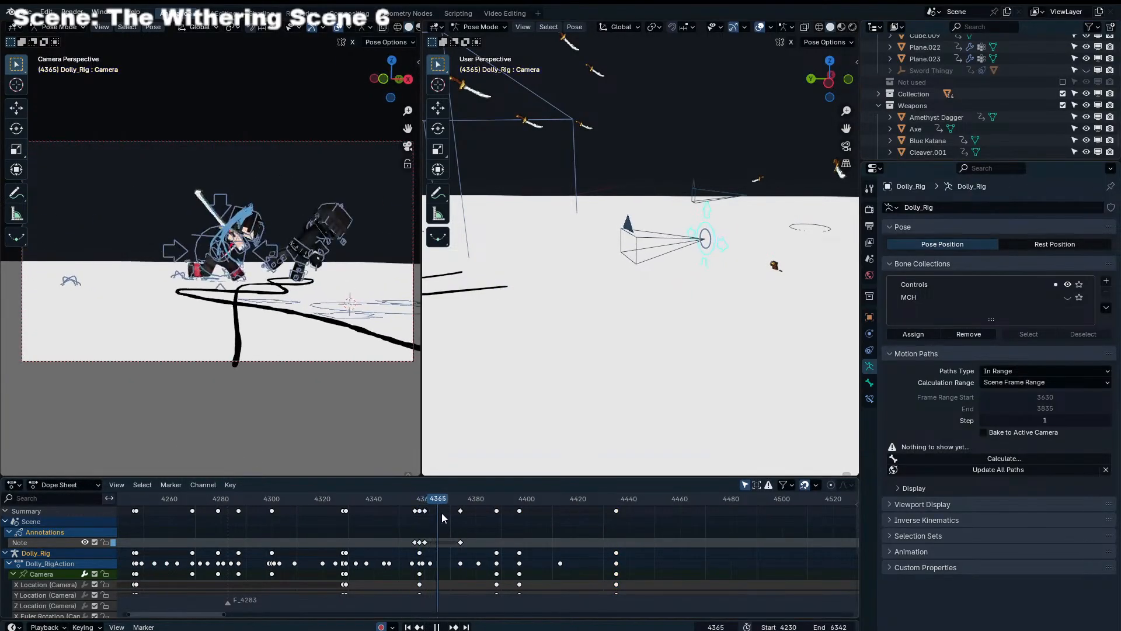
left_click_drag(524, 531, 417, 559)
key("space")
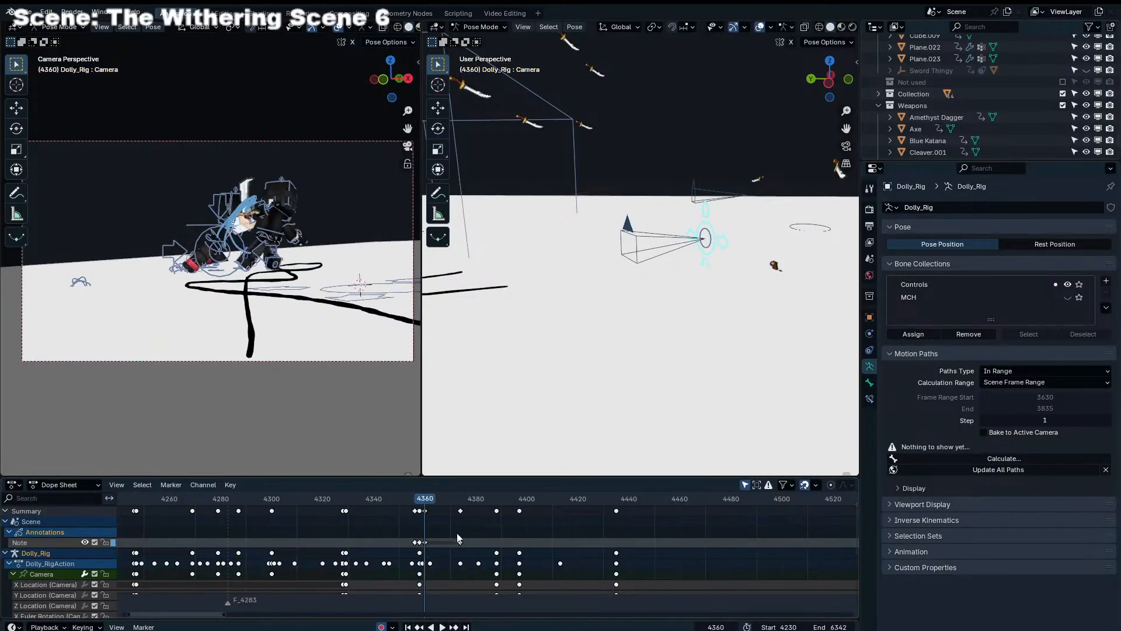
key("space")
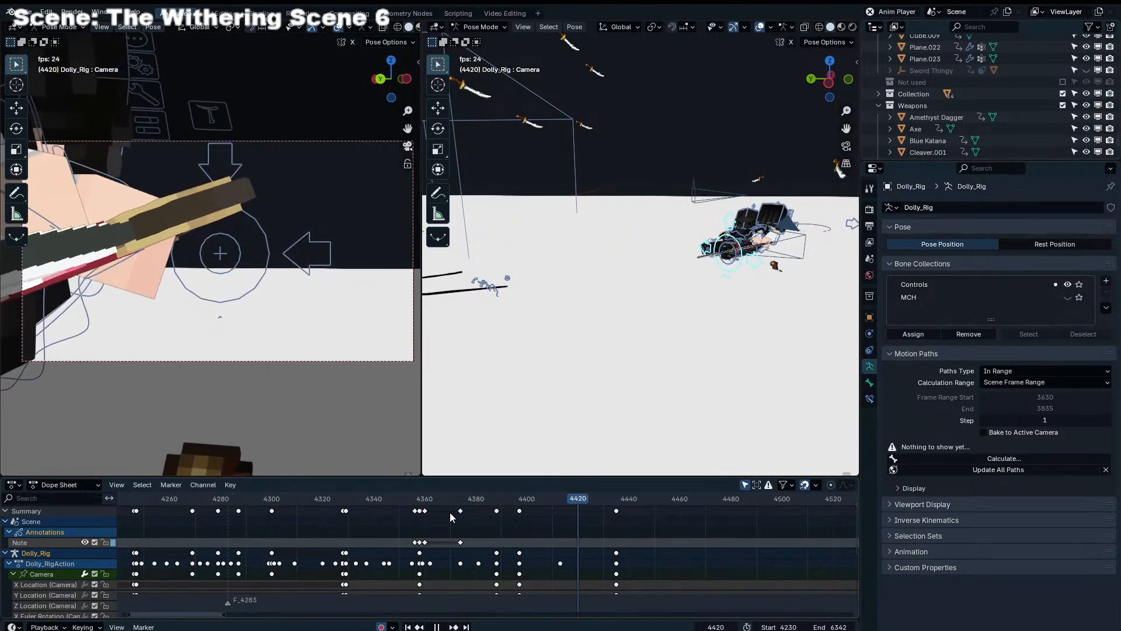
left_click(211, 498)
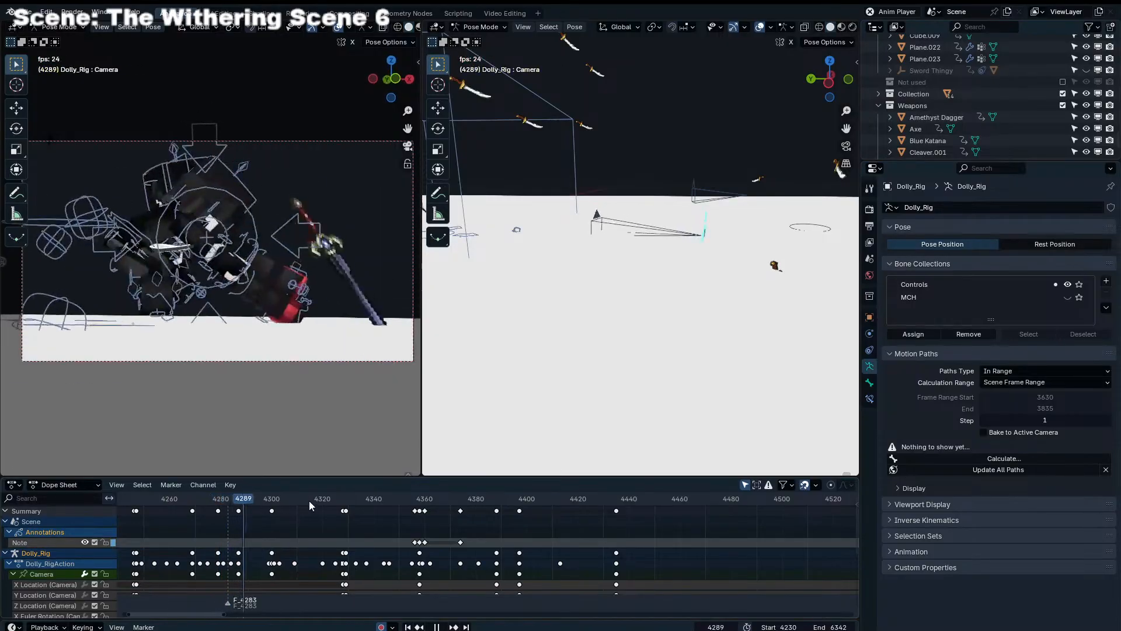
left_click_drag(421, 349, 466, 345)
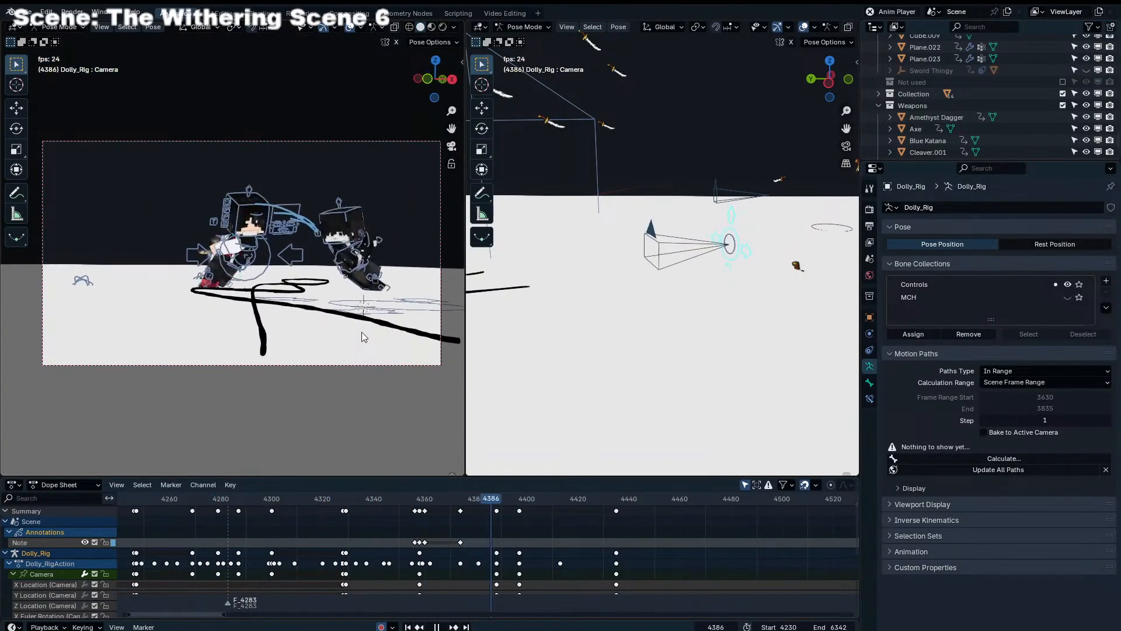
left_click_drag(491, 498, 366, 518)
scroll(344, 311, "up", 1)
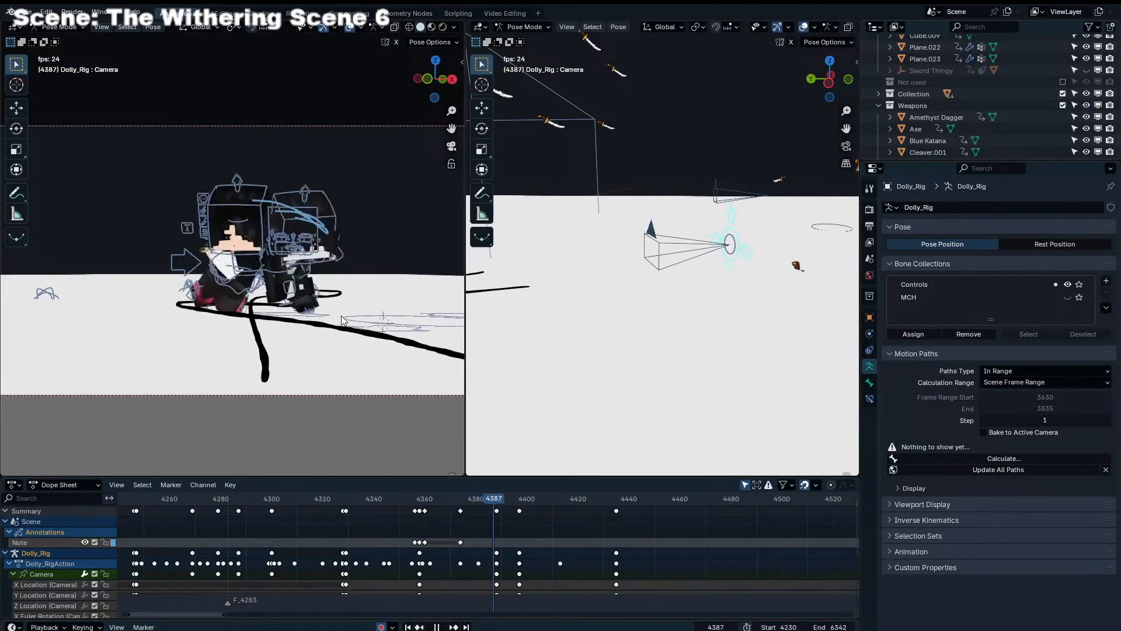
At frame 4397, put Endertainer Rig.001 in Pose Mode and try to move its Leg_IK_R control
left_click_drag(496, 497, 521, 508)
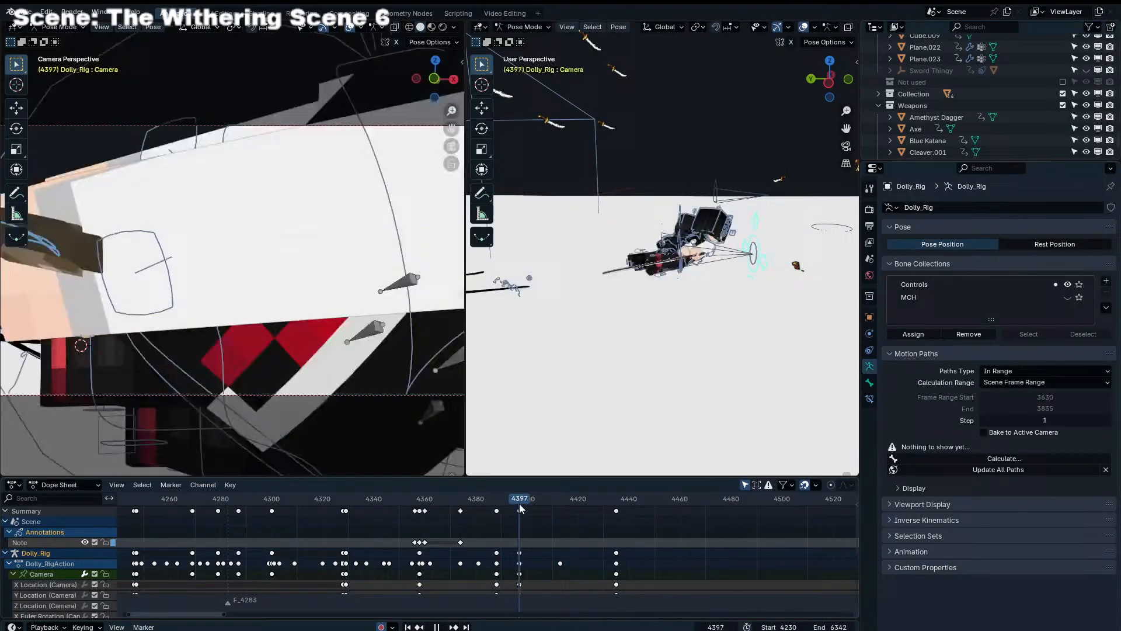
left_click(641, 261)
key("ctrl+Tab")
left_click(641, 259)
key("ctrl+Tab")
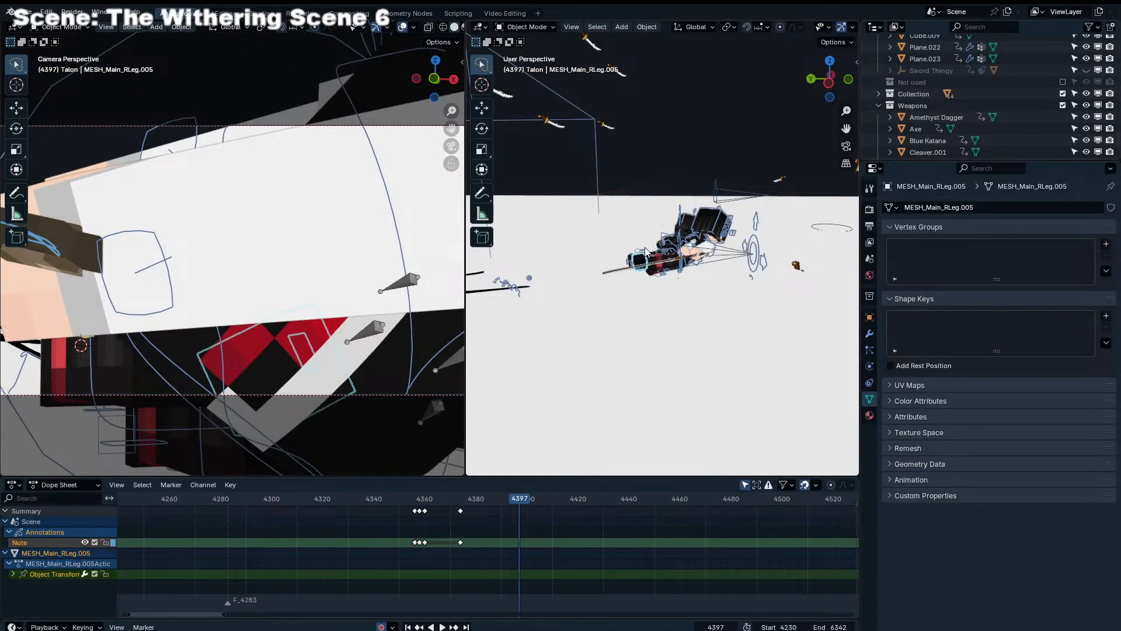
left_click(644, 252)
left_click(529, 279)
left_click(512, 285)
key("g")
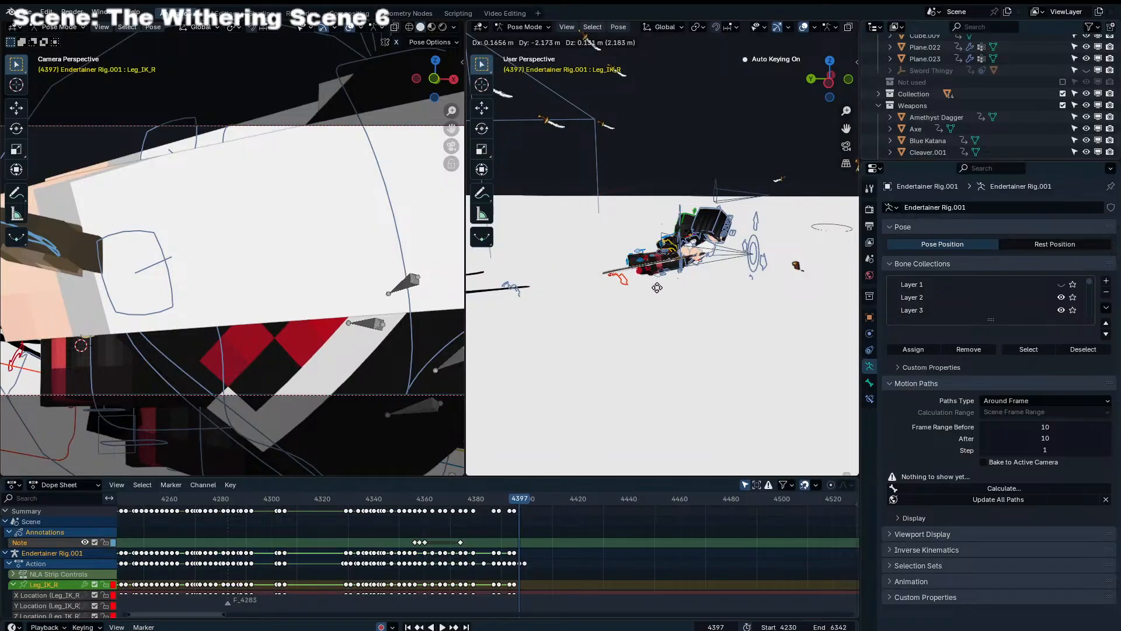
right_click(655, 288)
Select Leg_IK_R on Endertainer Rig.004 in Pose Mode, and compare frames 4395 and 4397
key("Left")
key("Left")
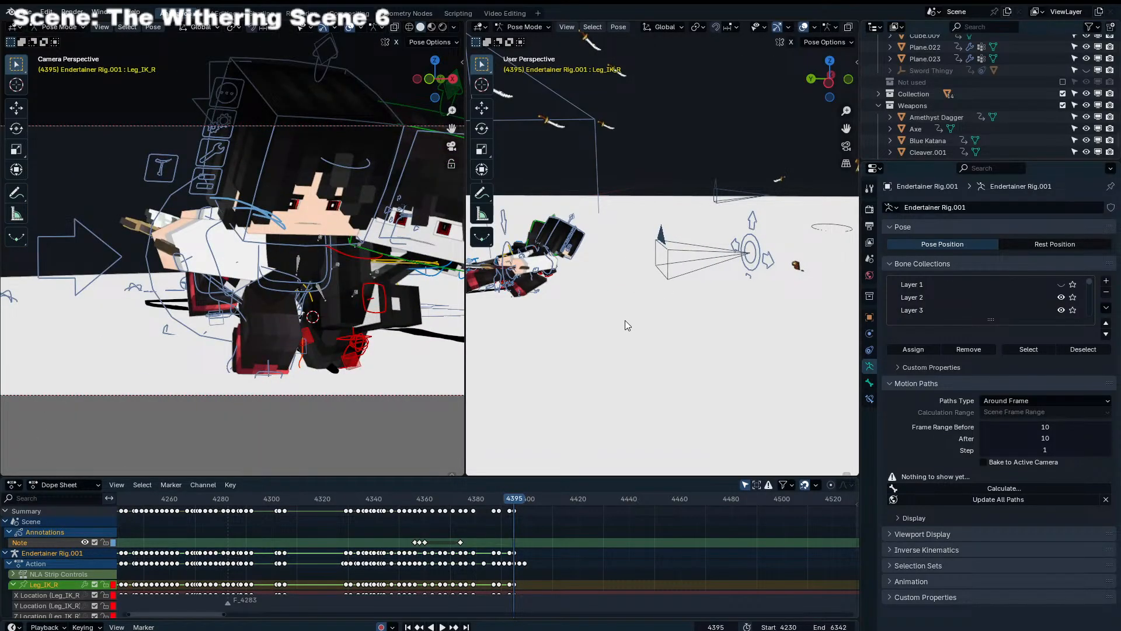
left_click(549, 274)
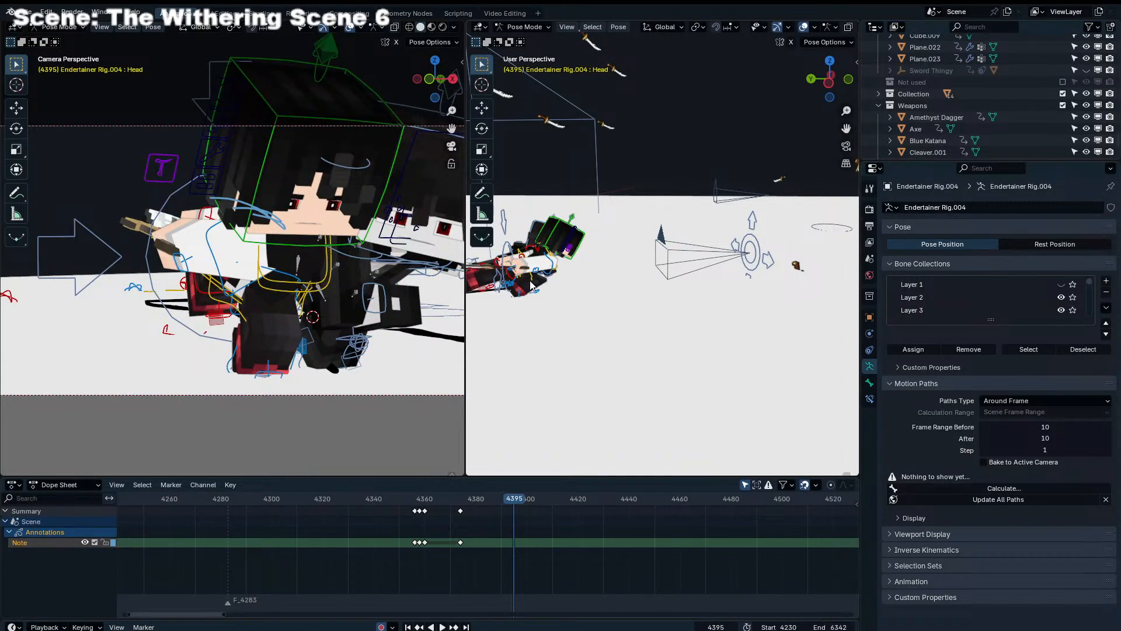
left_click(167, 334)
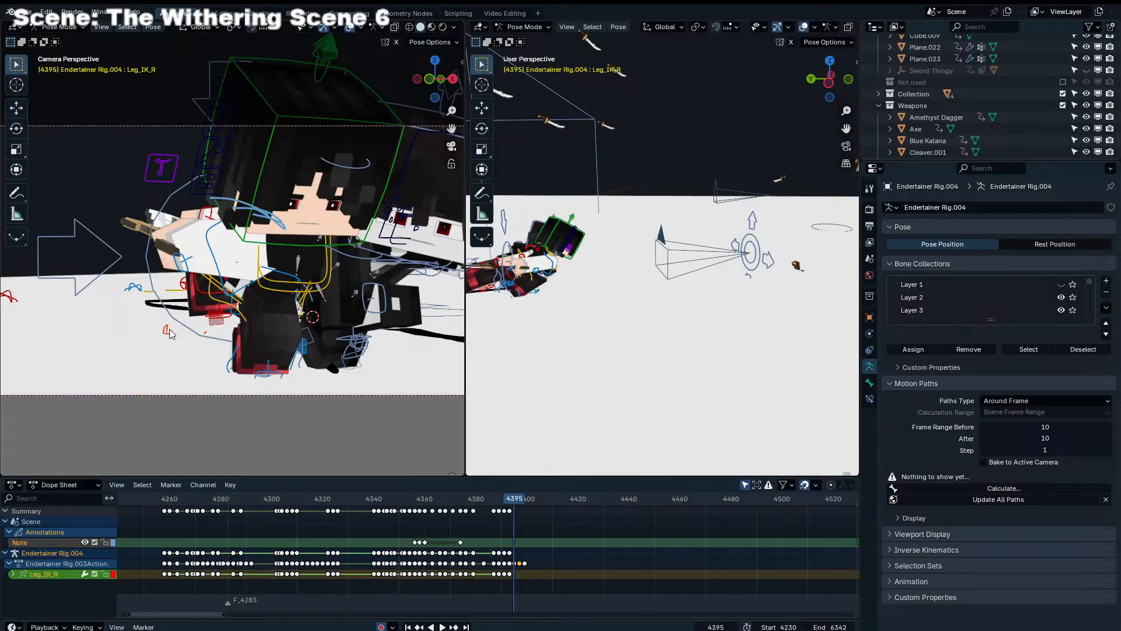
key("Right")
key("Right")
key("Left")
key("Left")
key("Right")
key("Right")
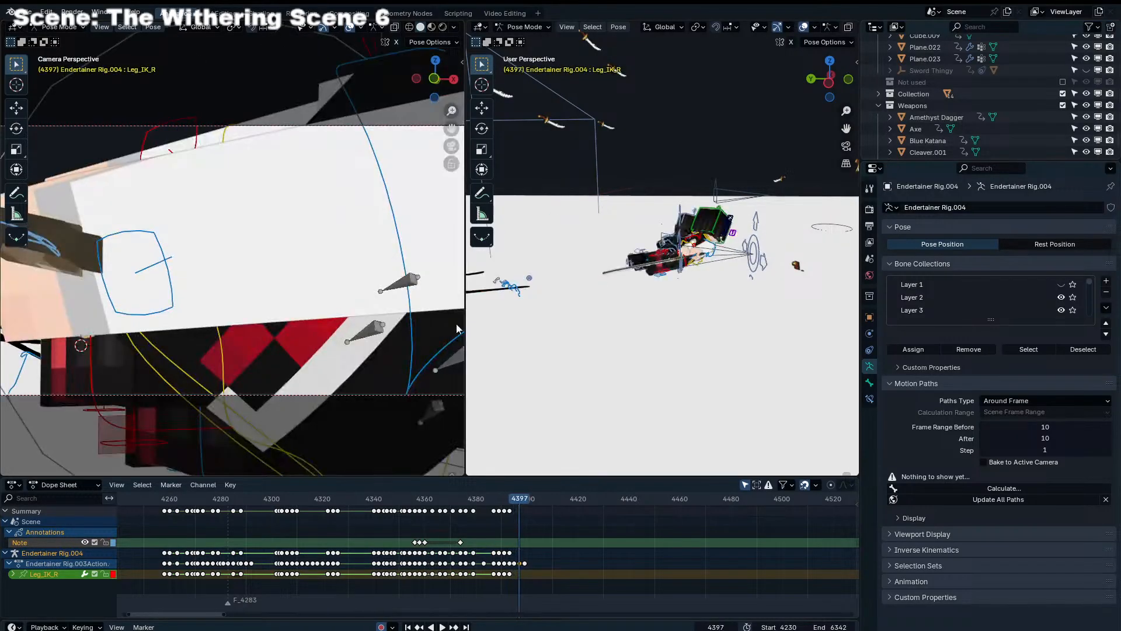
Place the 3D cursor beside the character's body at frame 4397 and snap Leg_IK_R to it
scroll(641, 298, "up", 5)
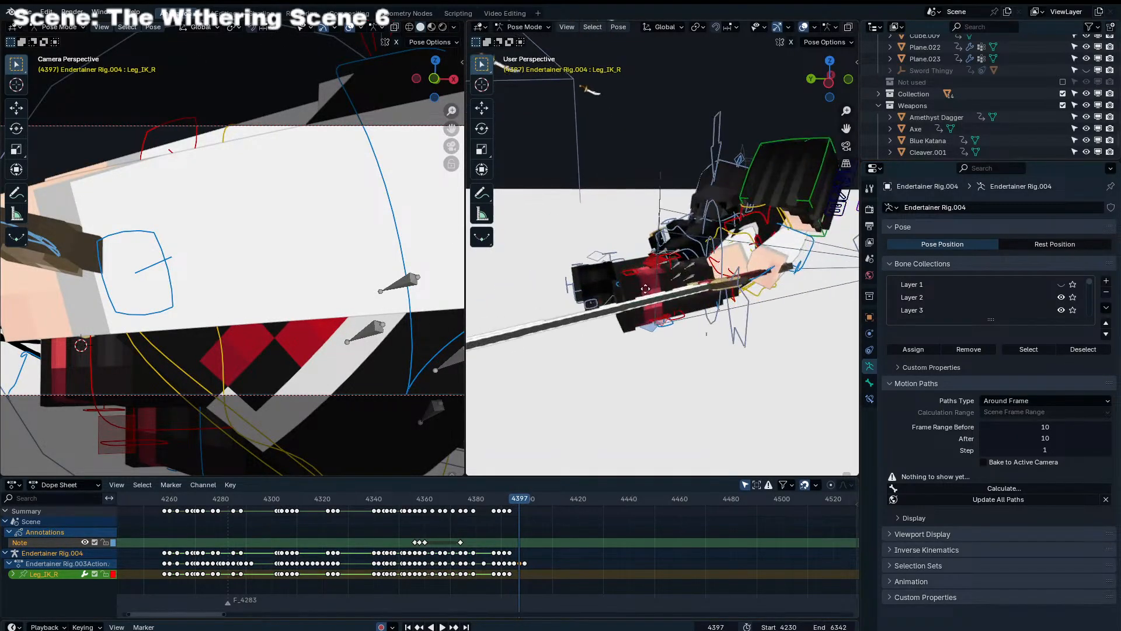
key("g")
right_click(833, 298)
right_click(714, 296, "shift")
key("shift+s")
left_click(712, 239)
middle_click_drag(723, 240, 711, 235)
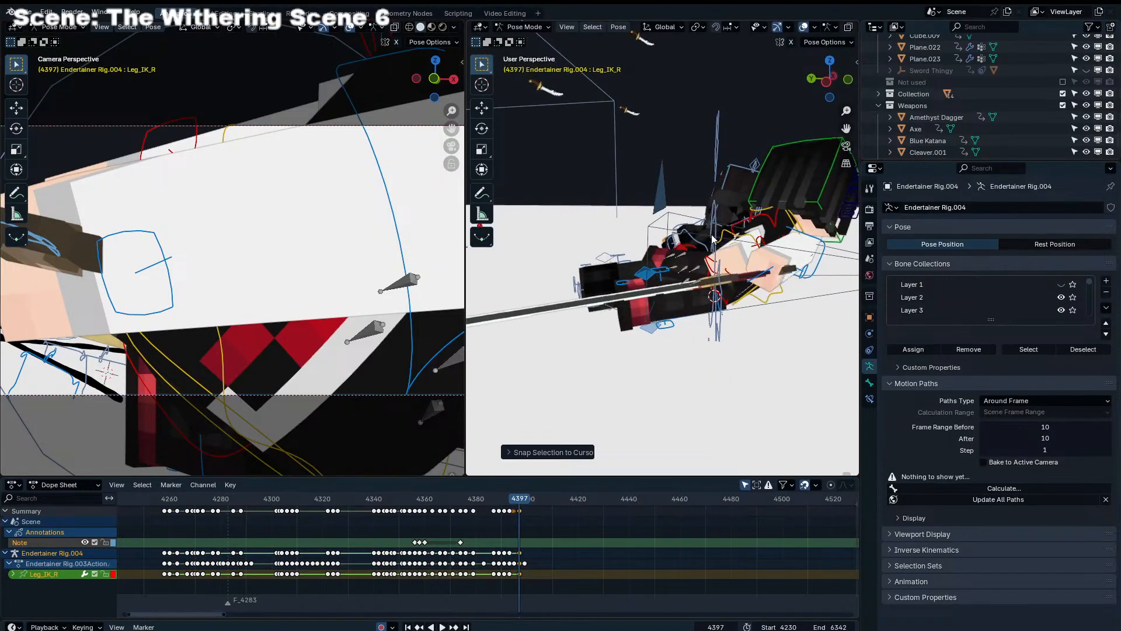
Move and rotate Leg_IK_R to reposition the character's right leg at frame 4397
scroll(712, 238, "down", 5)
key("g")
left_click(735, 305)
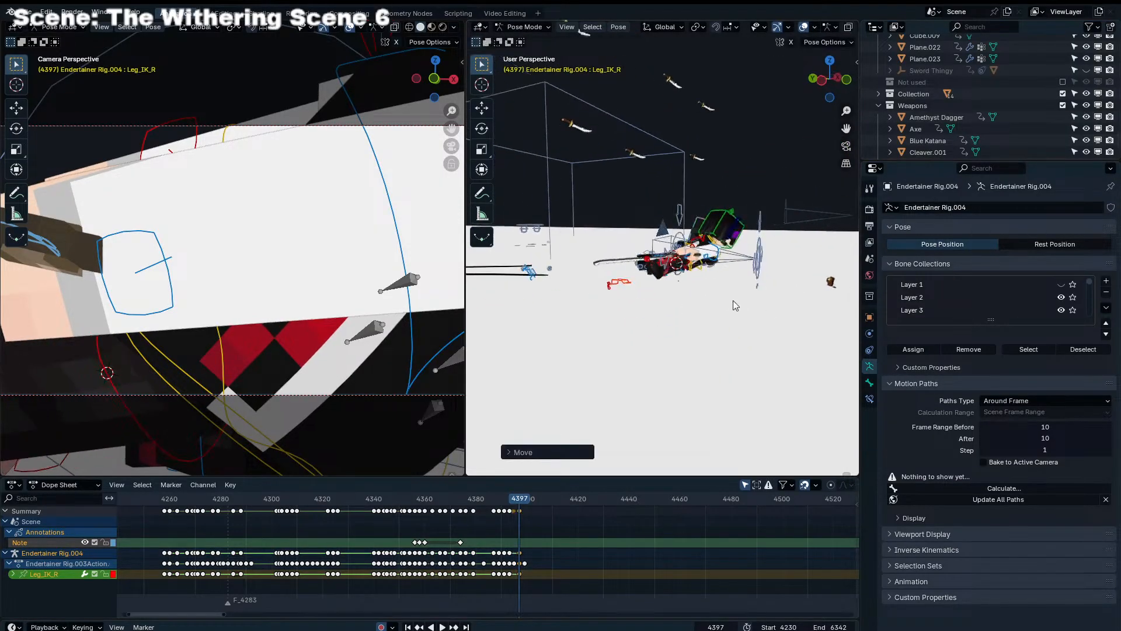
key("g")
middle_click_drag(736, 305, 689, 330)
left_click(789, 301)
key("g")
left_click(761, 322)
key("r")
left_click(685, 331)
key("g")
left_click(656, 312)
Refine Leg_IK_R's position and rotation so the right leg bends beneath the torso, and check it through the camera
scroll(656, 313, "up", 4)
key("g")
left_click(620, 292)
key("g")
left_click(617, 312)
key("r")
key("r")
left_click(634, 321)
key("g")
left_click(753, 343)
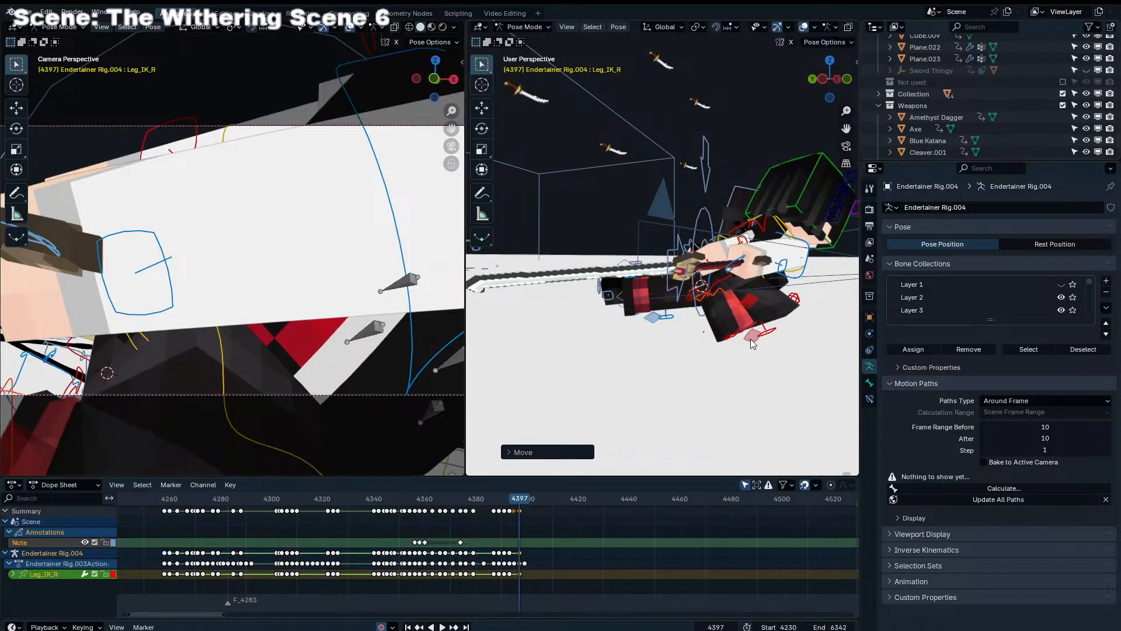
left_click(748, 335)
key("KP_0")
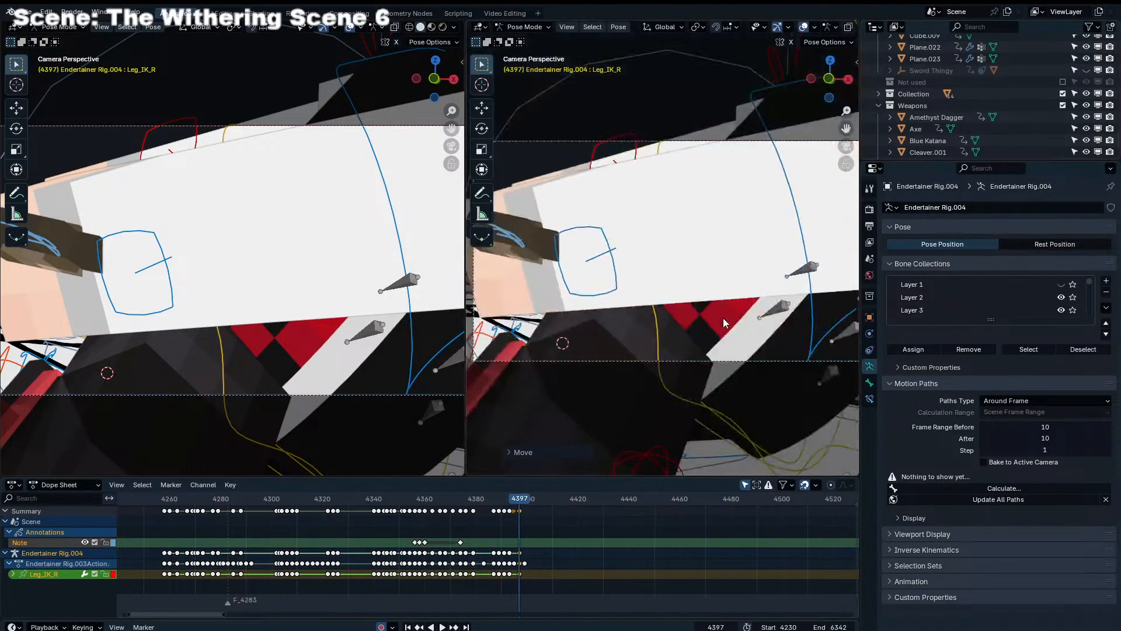
Compare frames 4397 to 4399 through the camera and from outside to examine how the camera sits relative to the characters
key("Right")
key("Right")
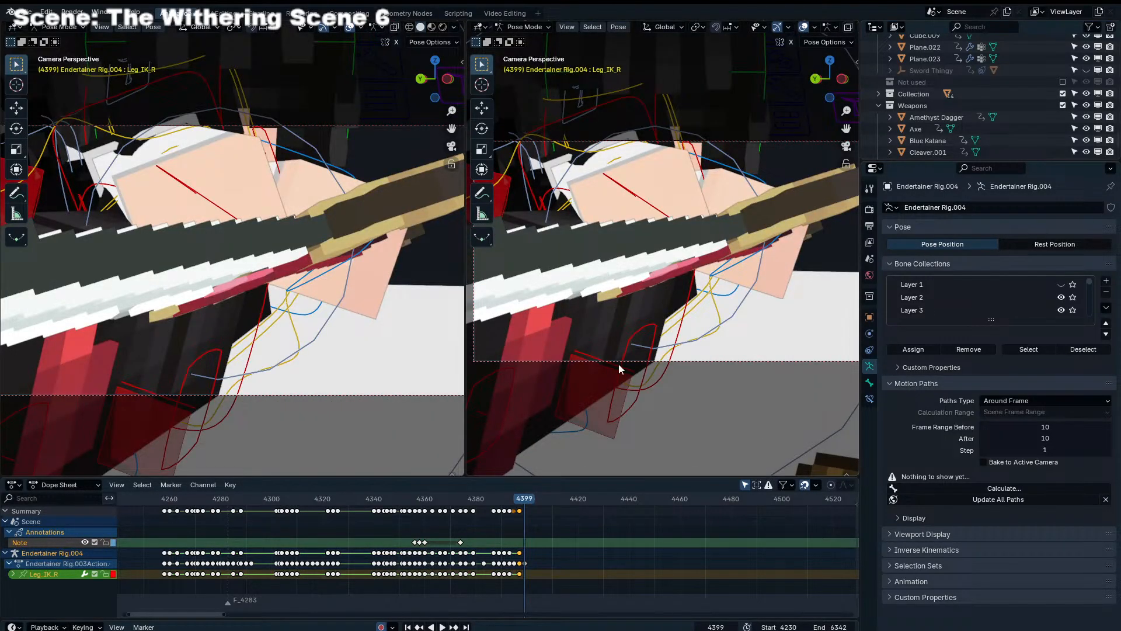
key("Left")
key("KP_0")
scroll(698, 277, "down", 5)
middle_click_drag(708, 252, 687, 242)
key("Right")
key("Left")
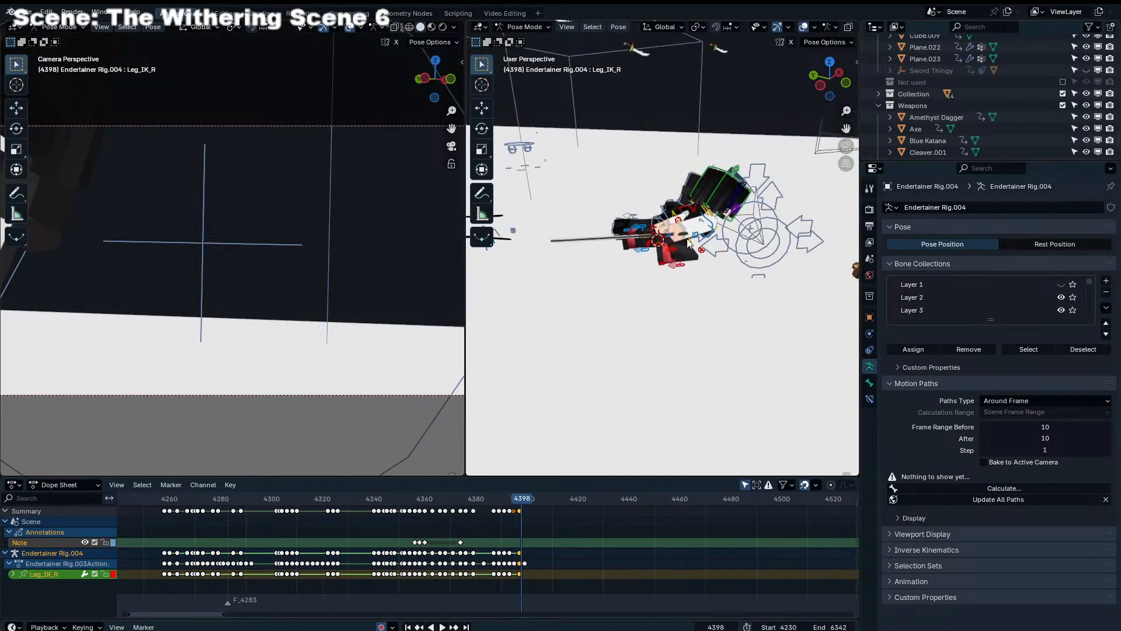
scroll(635, 387, "up", 3)
key("Left")
key("Right")
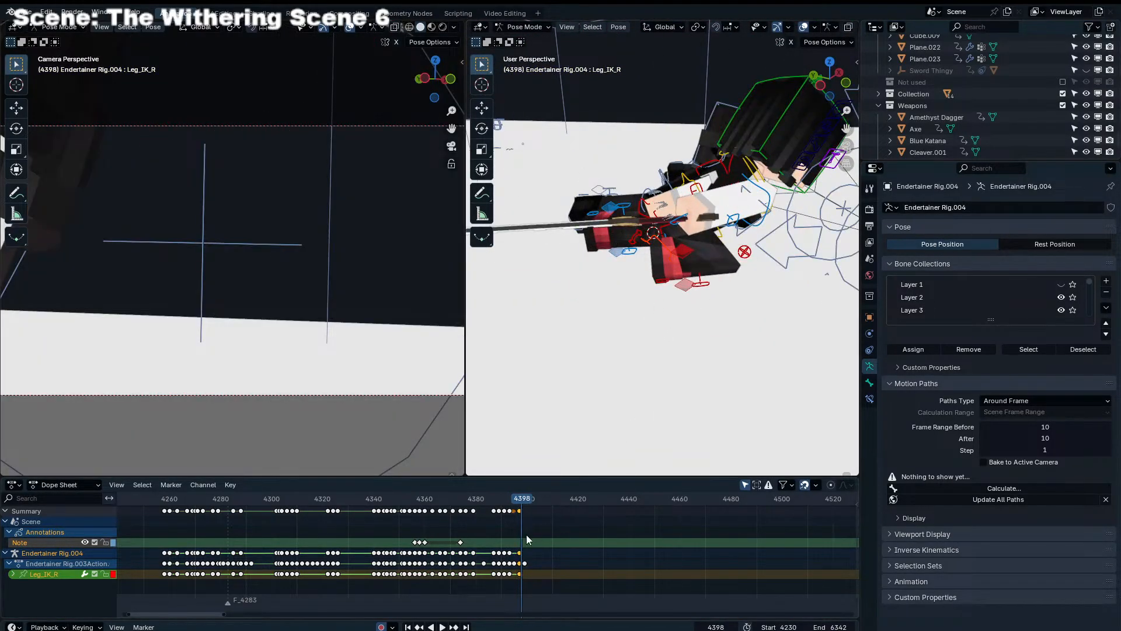
key("Left")
middle_click_drag(681, 313, 684, 334)
scroll(684, 334, "down", 4)
scroll(234, 255, "down", 4)
key("Right")
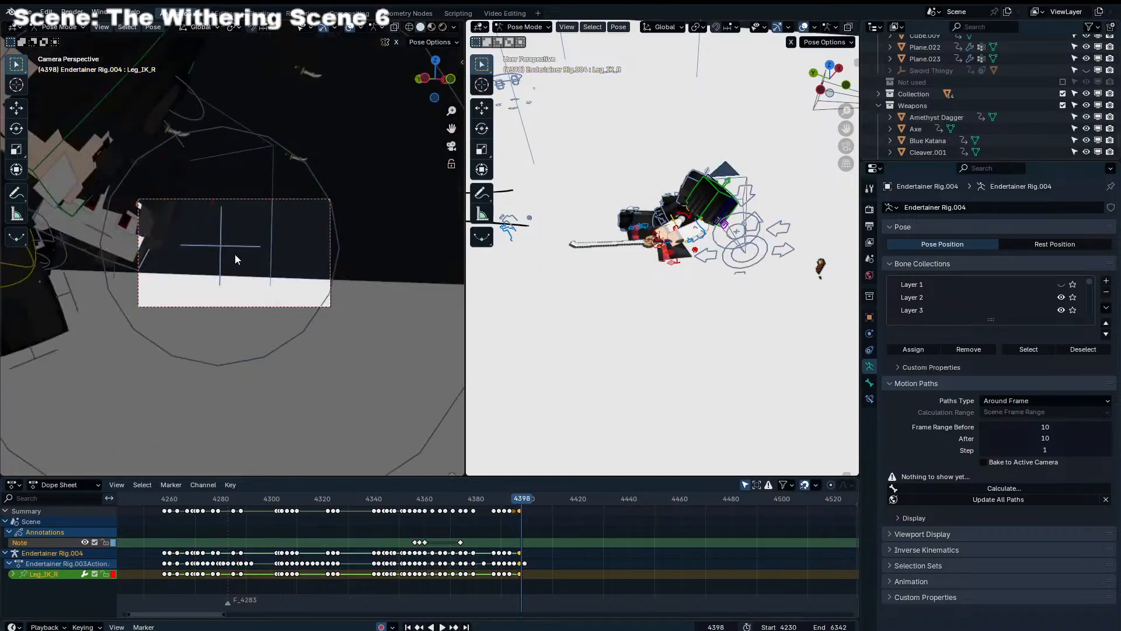
key("Left")
Select Dolly_Rig's Aim bone and keyframe its location, rotation and scale at frame 4399
left_click(752, 228)
left_click(752, 233)
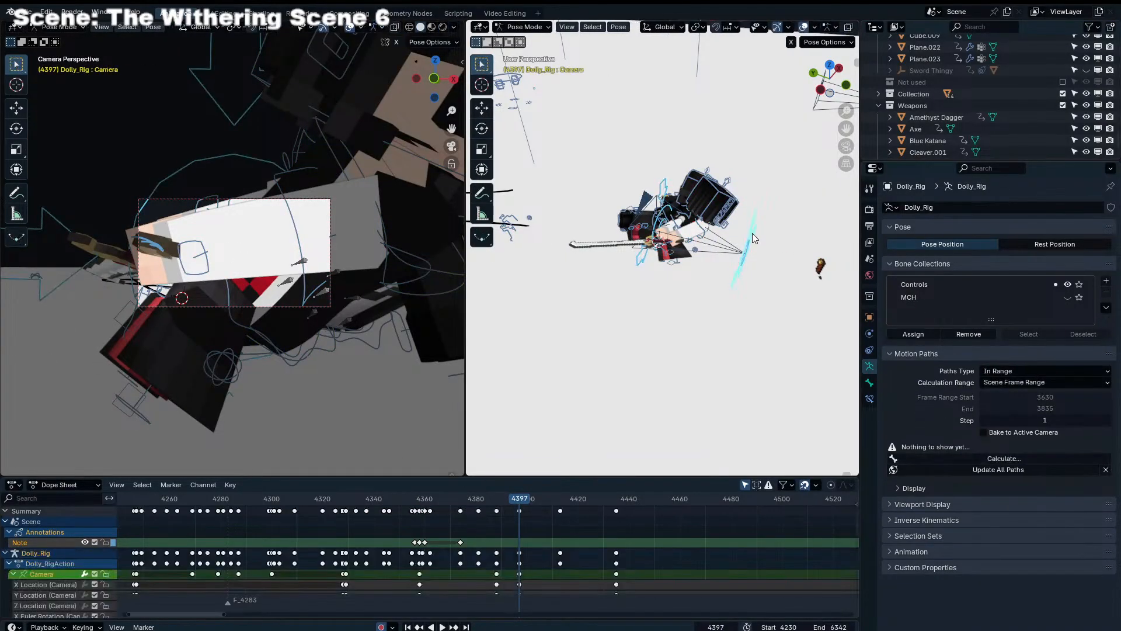
left_click(748, 237)
key("Right")
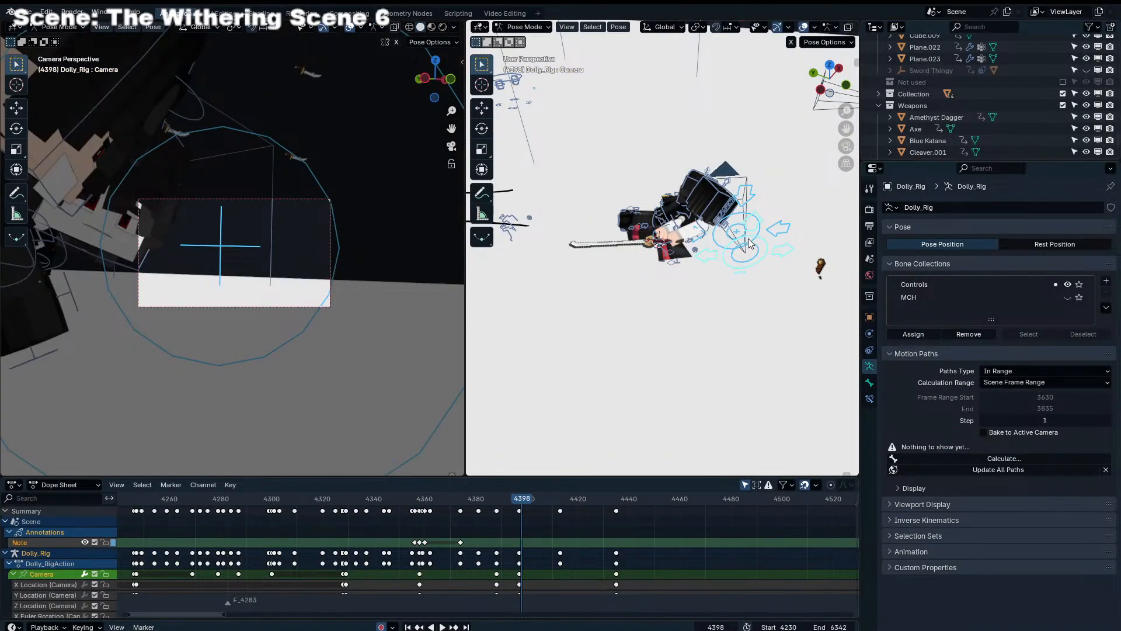
key("Left")
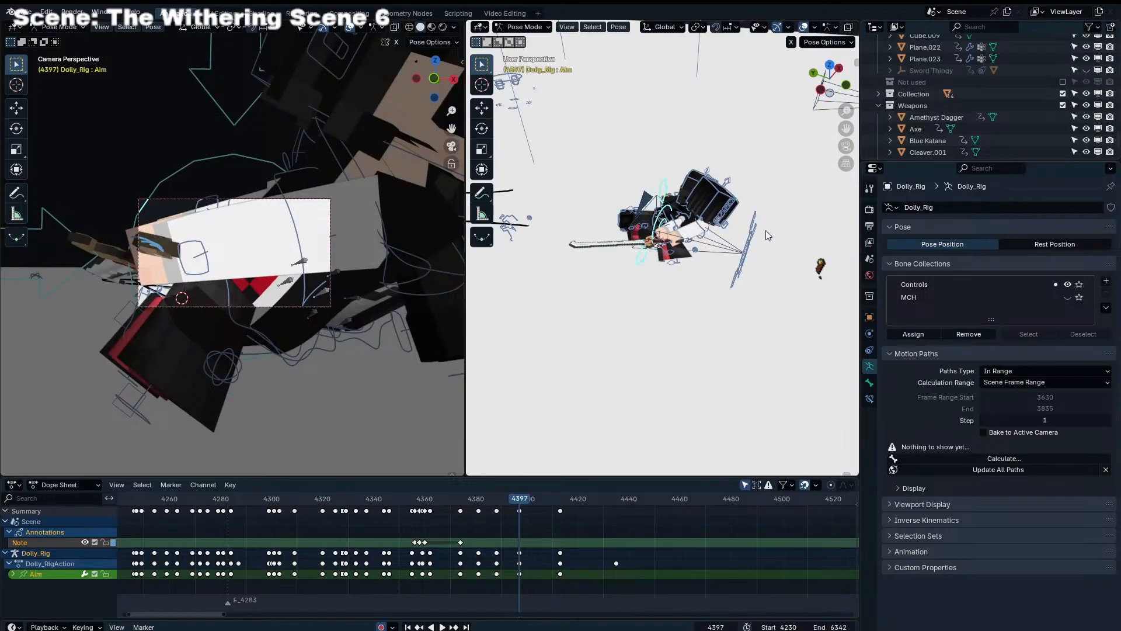
key("Right")
key("Right")
key("i")
key("Left")
key("Left")
key("Right")
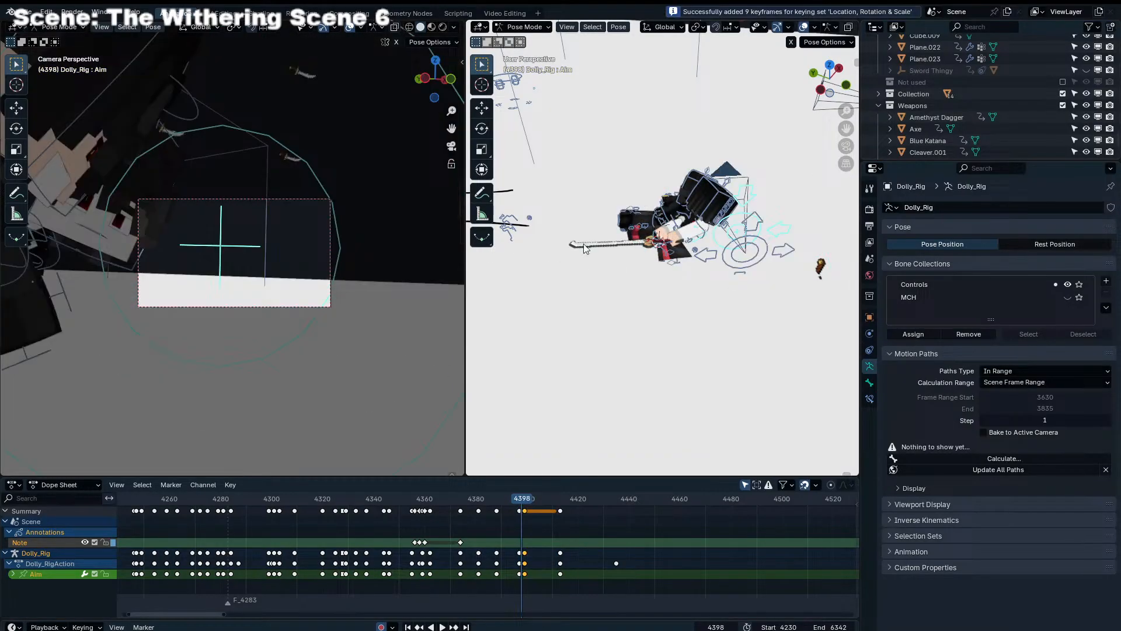
Blend the Aim bone to its neighbouring keyframe at frame 4398 and move it slightly so the camera keeps facing the character
key("shift+e")
left_click(509, 278)
key("g")
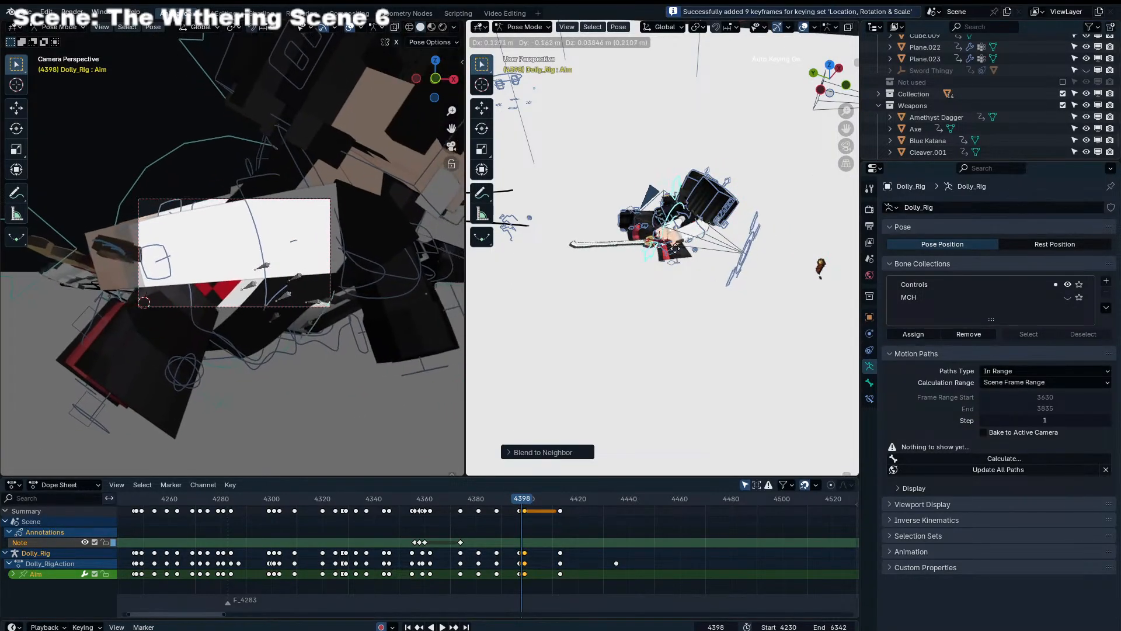
left_click(677, 250)
Play back the fight shot several times to review the camera movement, with Dolly_Rig's Camera bone selected
left_click_drag(477, 501, 417, 496)
key("space")
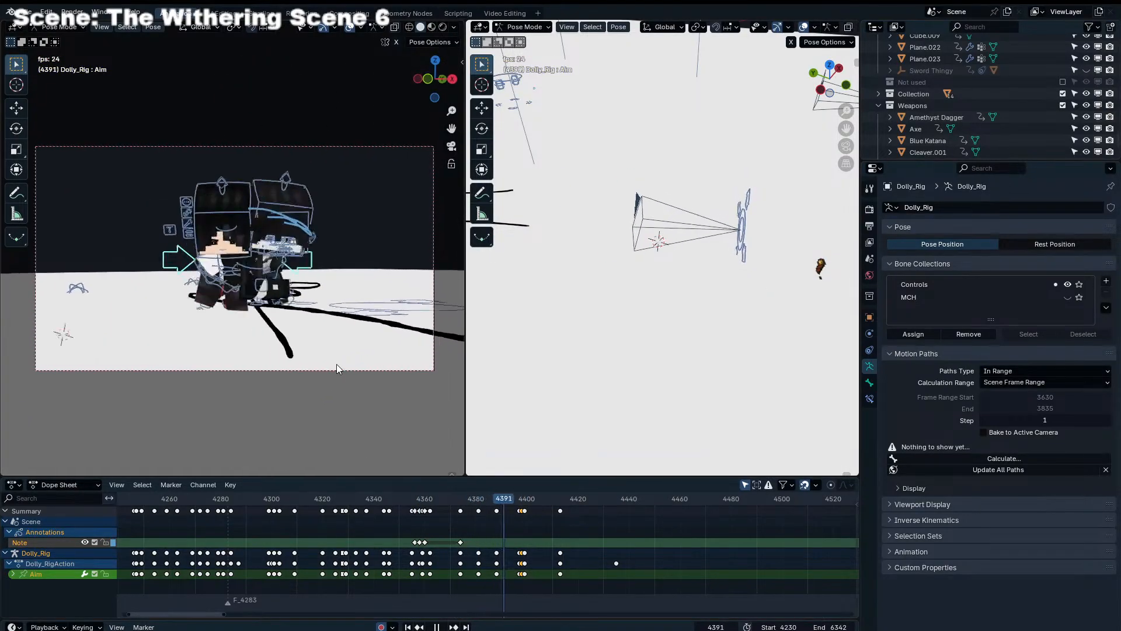
left_click_drag(328, 507, 248, 492)
left_click(254, 498)
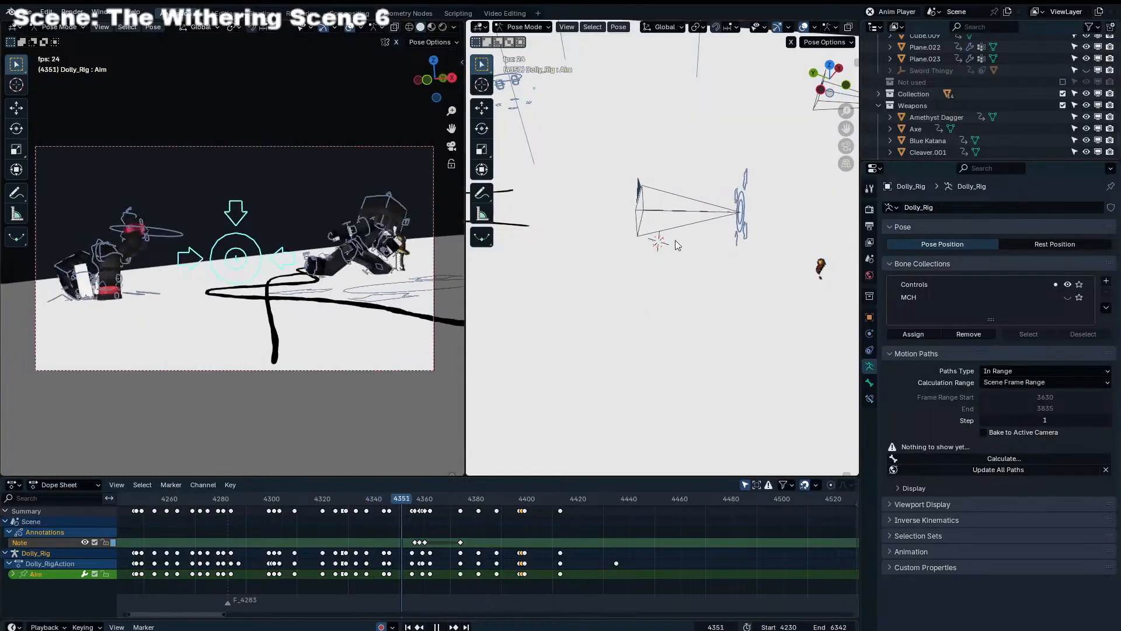
left_click(755, 176)
left_click_drag(324, 499, 401, 501)
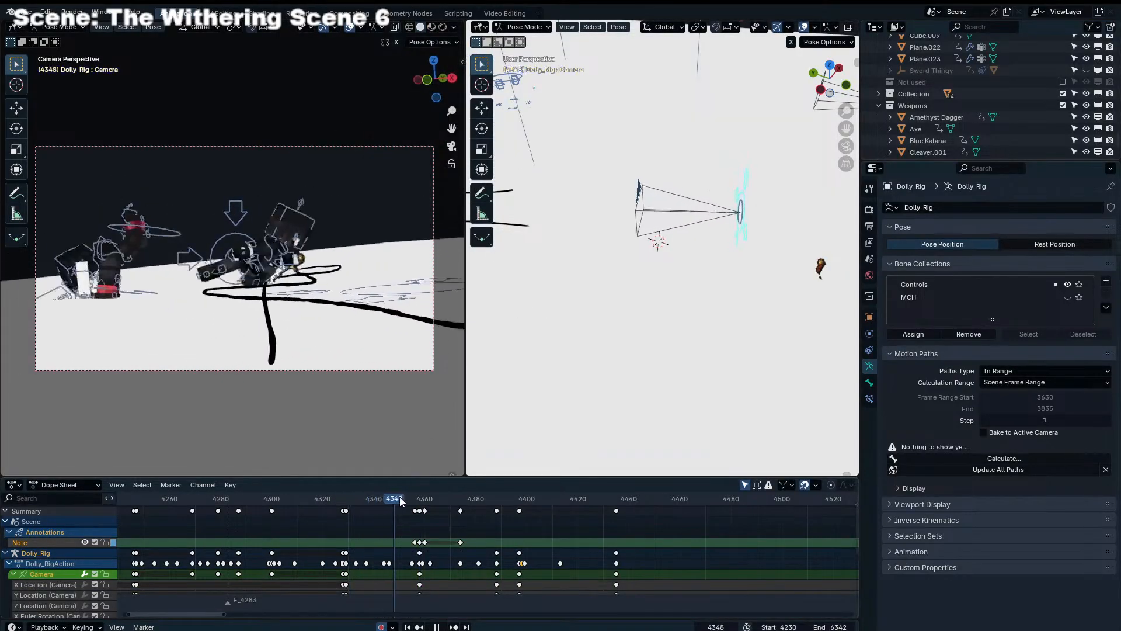
left_click(341, 499)
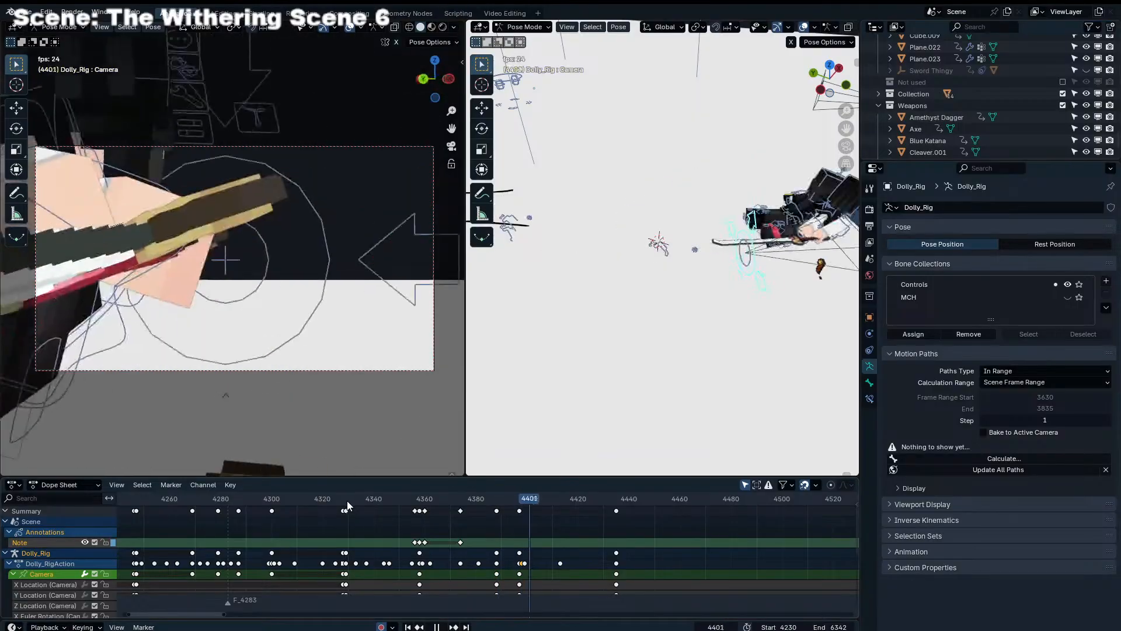
key("space")
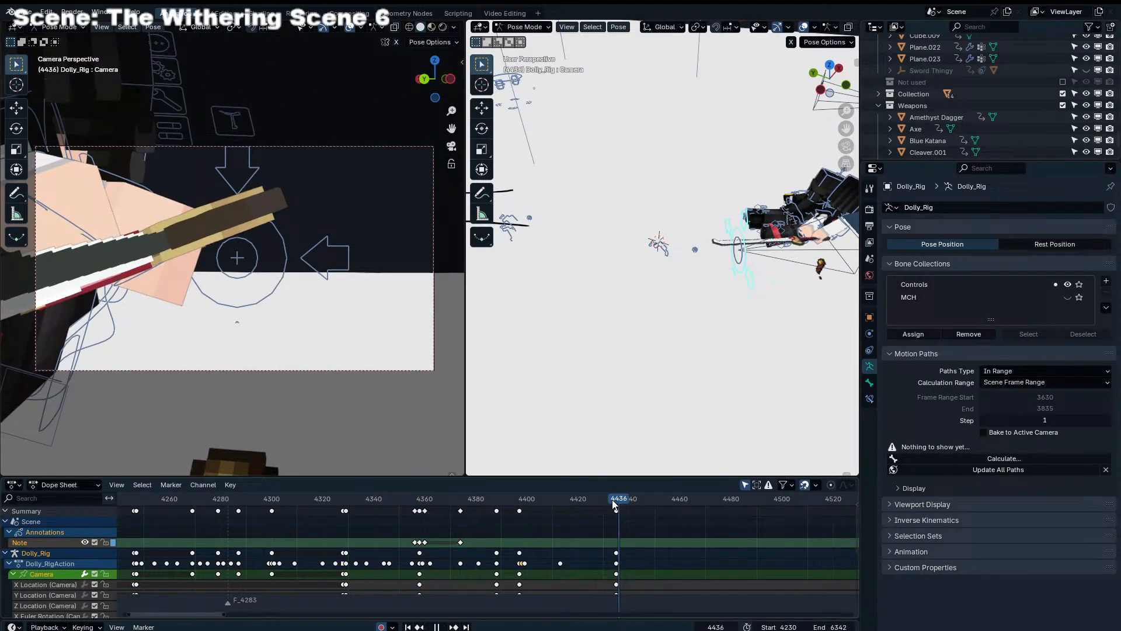
Shift Dolly_Rig's last keyframe column forward by about two frames, close to frame 4438, and save the file
left_click_drag(612, 503, 578, 504)
key("space")
key("space")
key("space")
key("space")
key("space")
key("space")
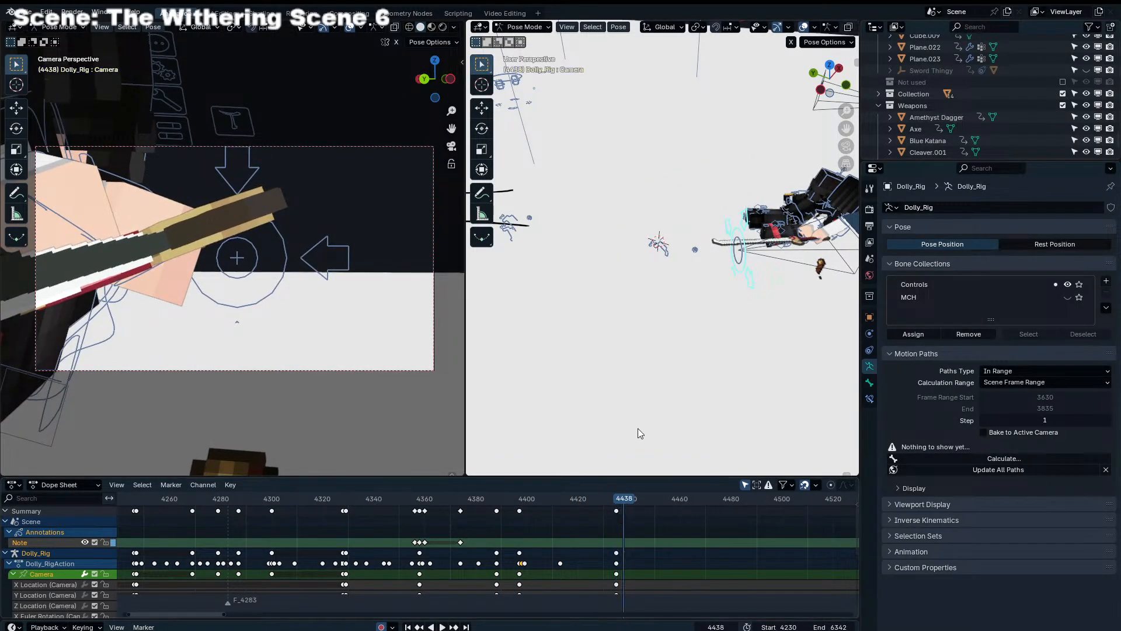
left_click(617, 511)
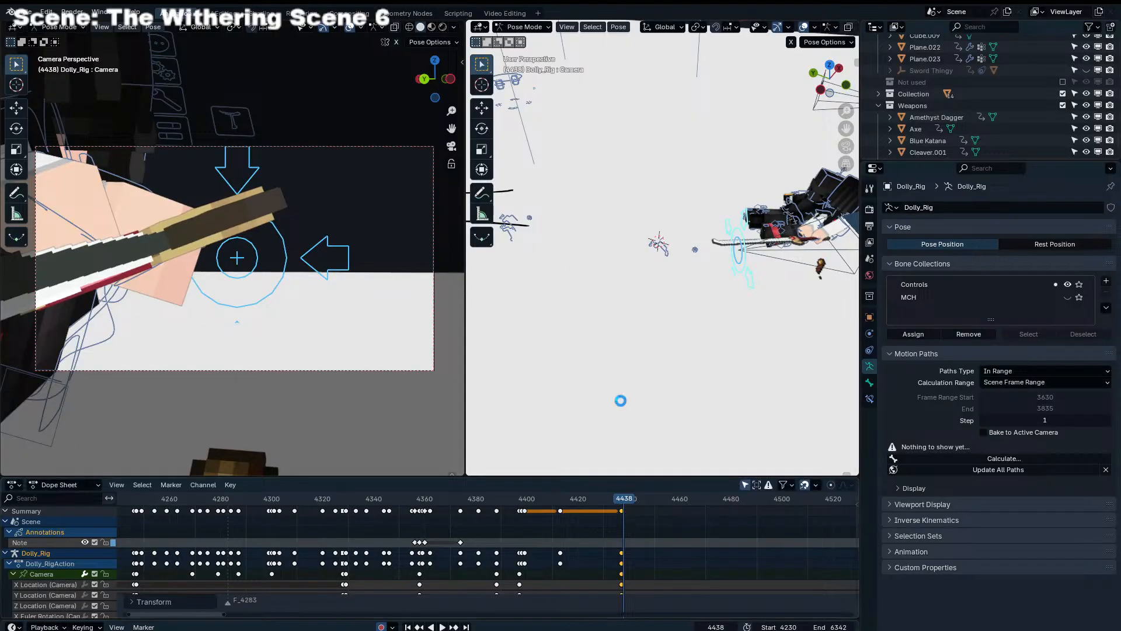
left_click(603, 532)
Play back the shot again and step through the frames from 4393 to 4397 to check the camera swing
left_click(429, 501)
key("space")
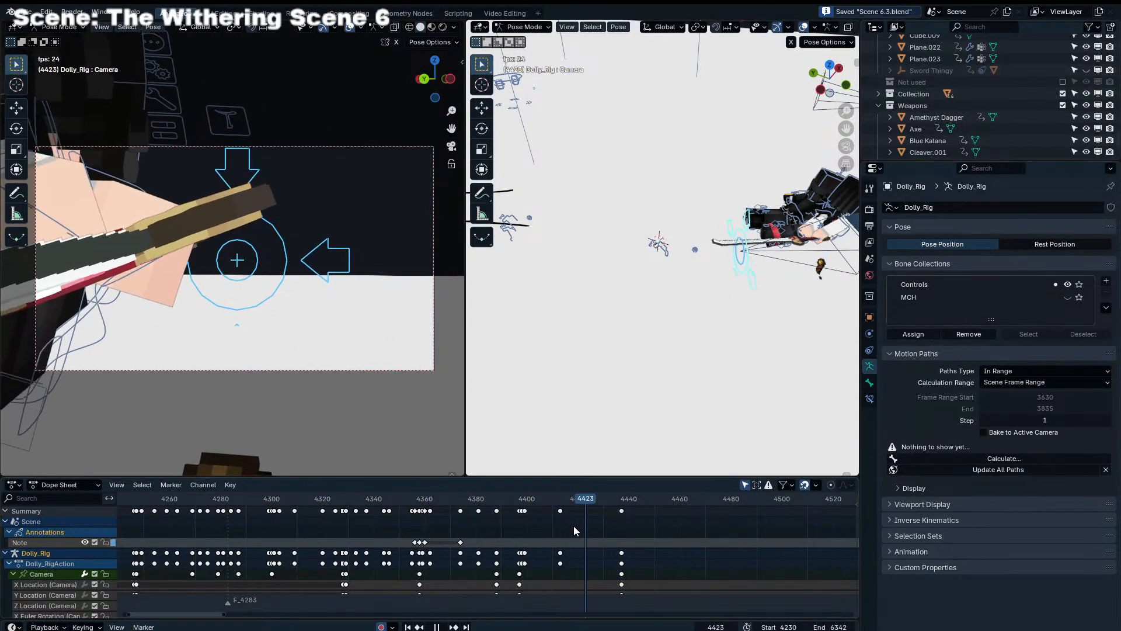
key("space")
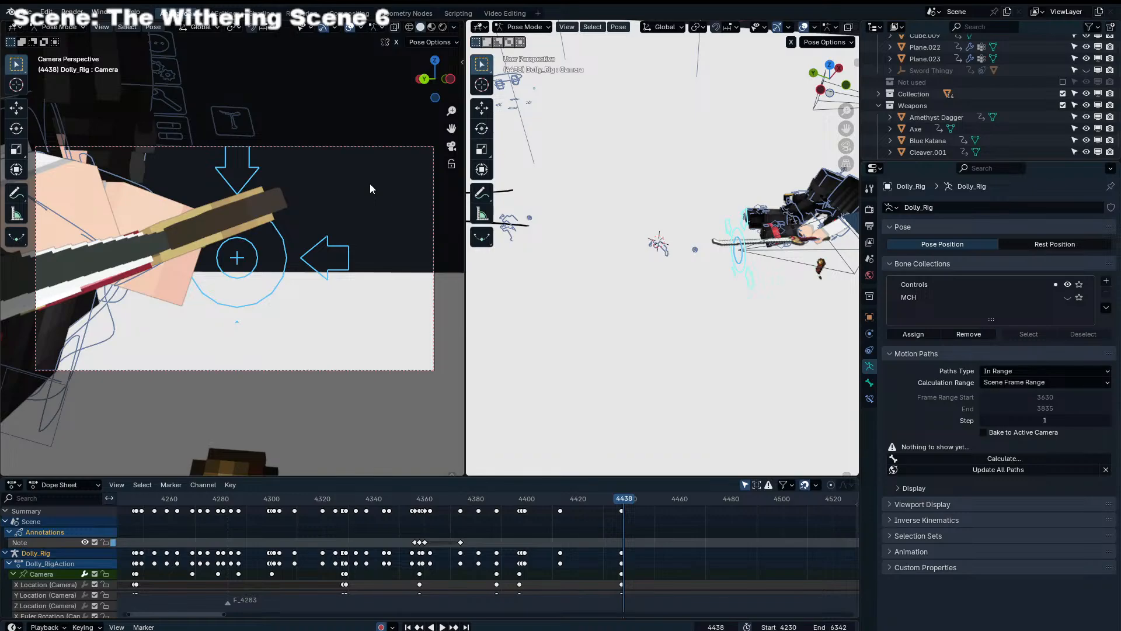
left_click_drag(597, 499, 272, 514)
key("space")
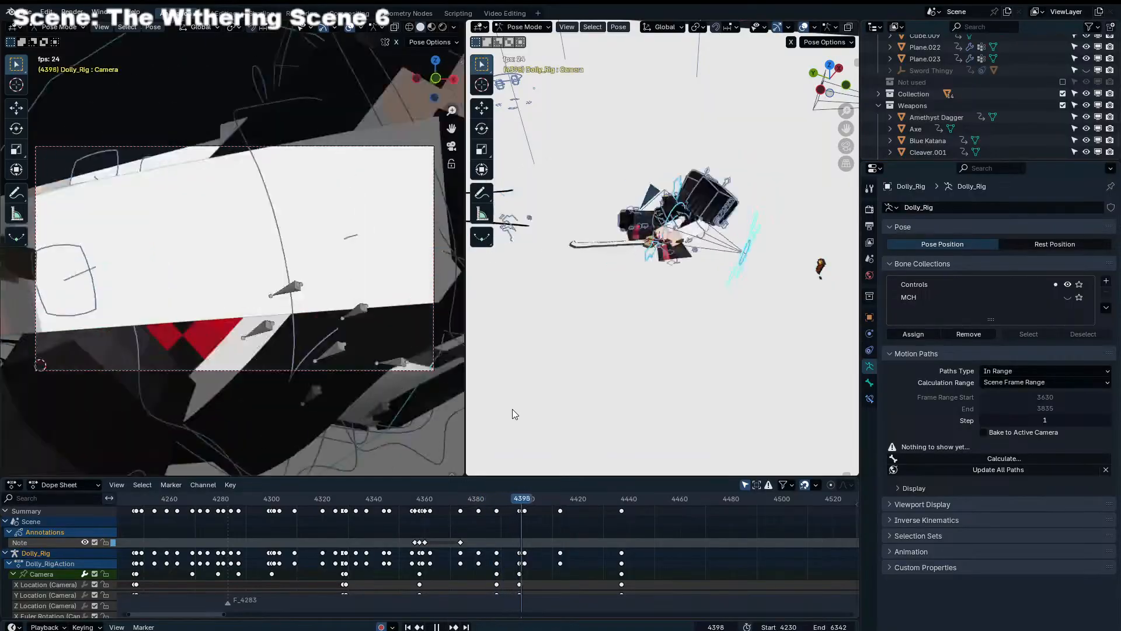
left_click_drag(534, 502, 517, 498)
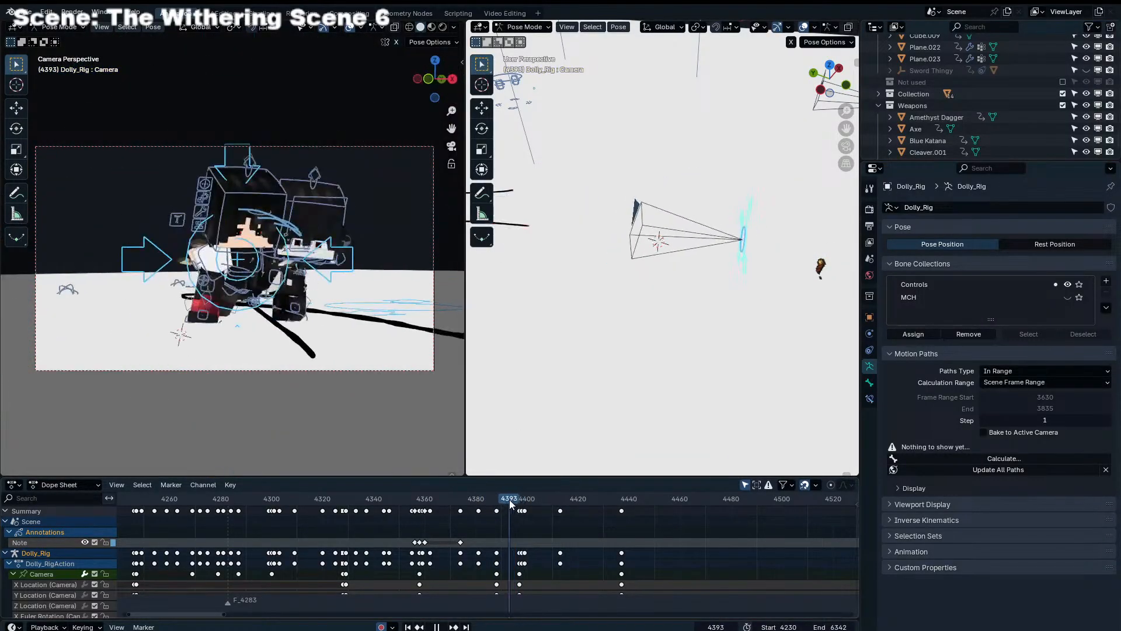
key("Right")
key("Right")
key("Right")
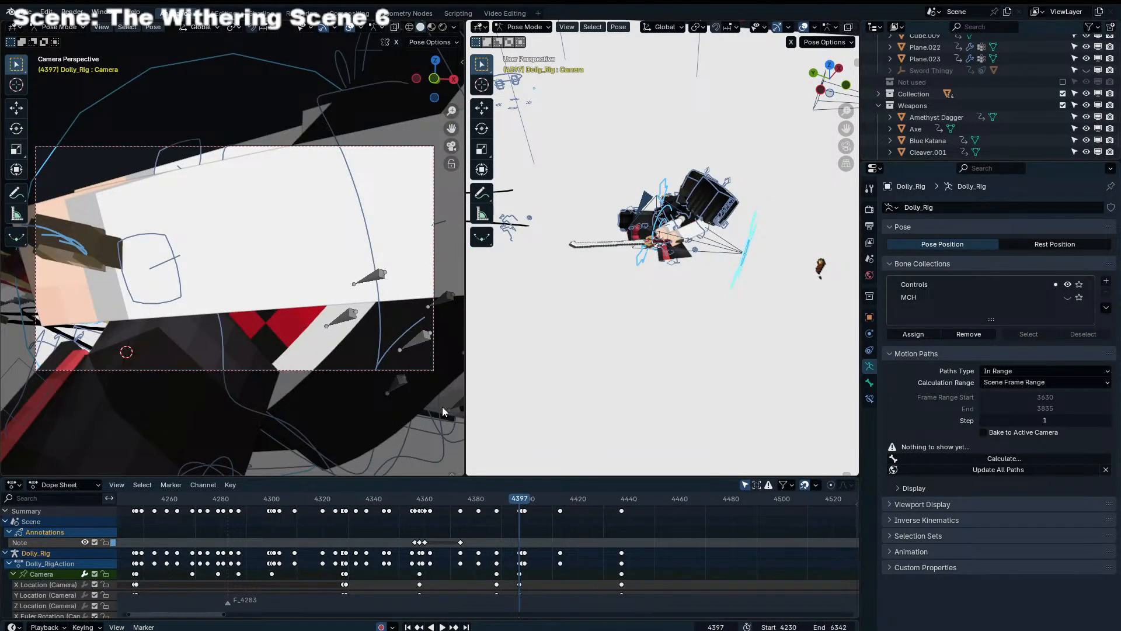
Switch from Dolly_Rig to Endertainer Rig.004 in Pose Mode at frame 4399
middle_click_drag(552, 350, 554, 292)
middle_click_drag(753, 228, 636, 216, "shift")
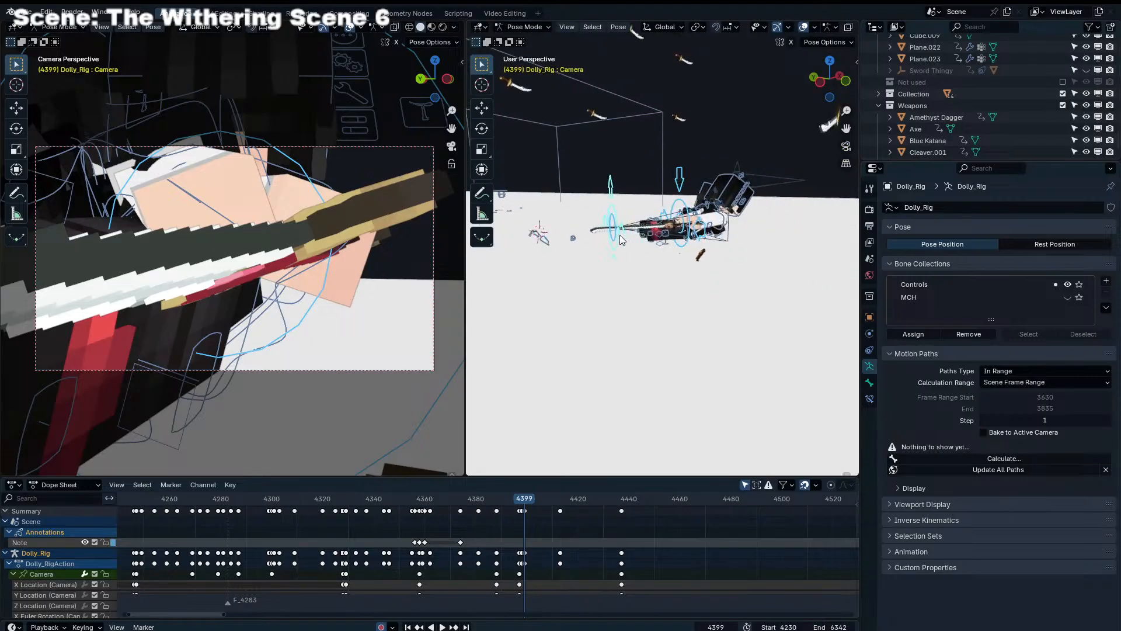
scroll(635, 212, "up", 4)
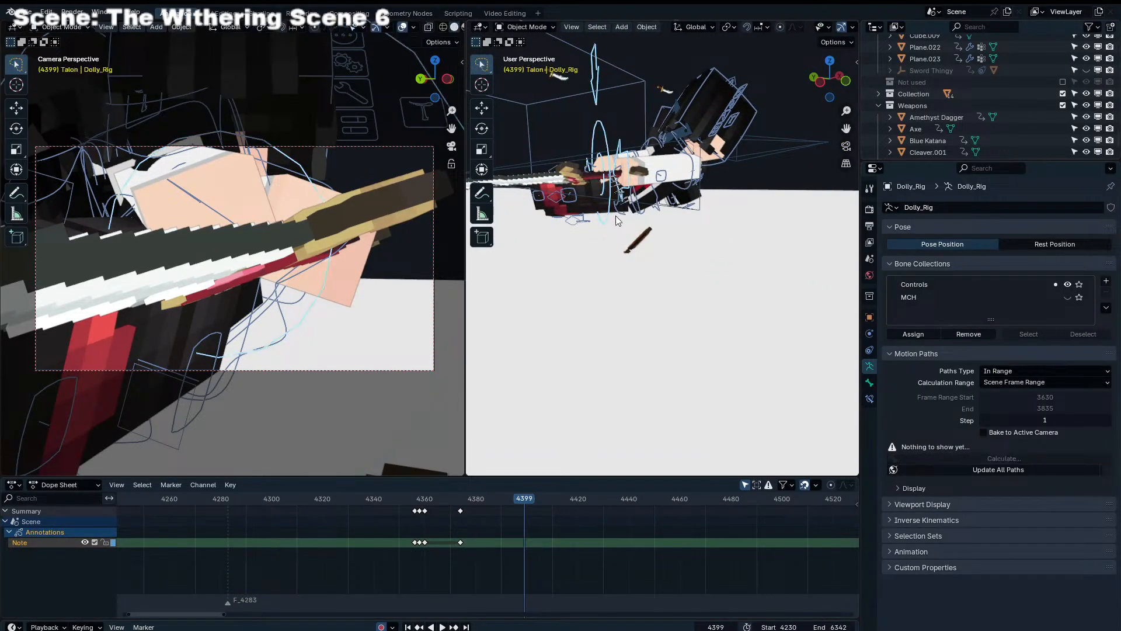
key("ctrl+Tab")
left_click(586, 211)
key("ctrl+Tab")
left_click(586, 210)
middle_click_drag(586, 209, 568, 221)
scroll(558, 229, "down", 4)
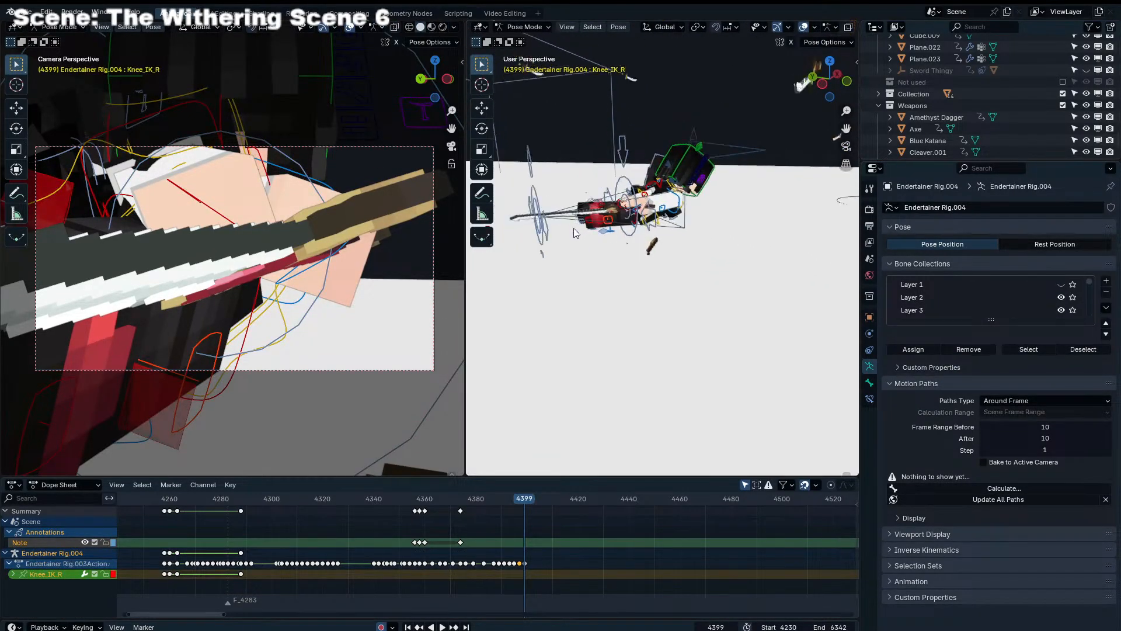
Move Leg_IK_R of Endertainer Rig.004 up to the character's body at frame 4399
left_click(525, 242)
key("g")
left_click(667, 249)
middle_click_drag(666, 250, 650, 306)
key("g")
left_click(607, 249)
Rotate Leg_IK_R at frame 4399 and nudge it so the right leg bends beneath the torso
scroll(650, 306, "up", 3)
key("r")
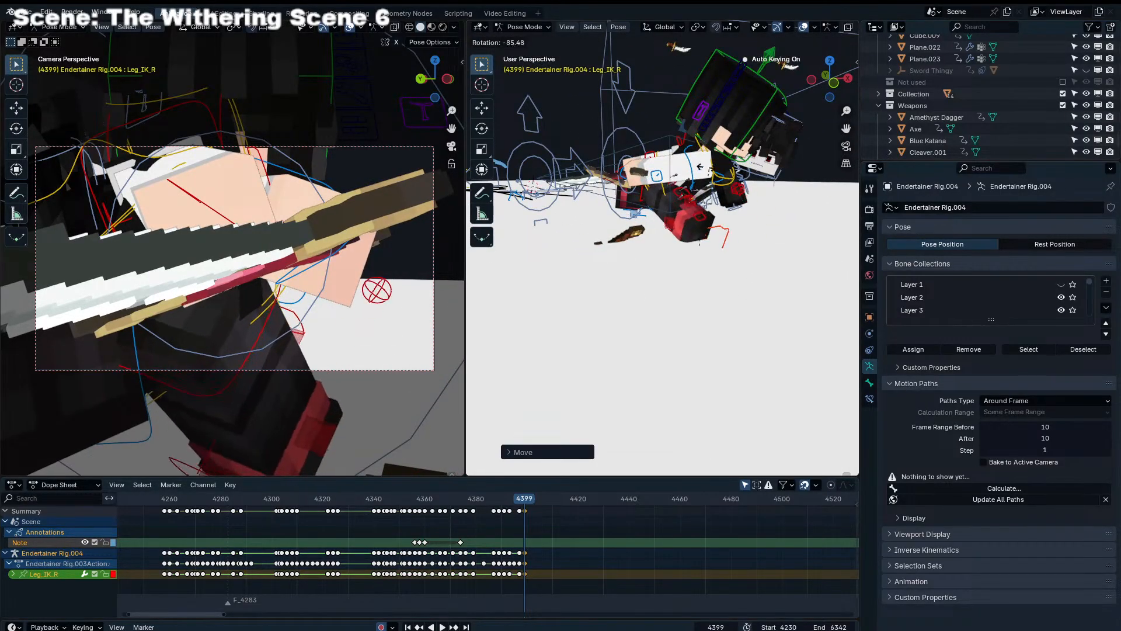
key("r")
left_click(710, 184)
key("r")
left_click(753, 195)
key("g")
left_click(747, 196)
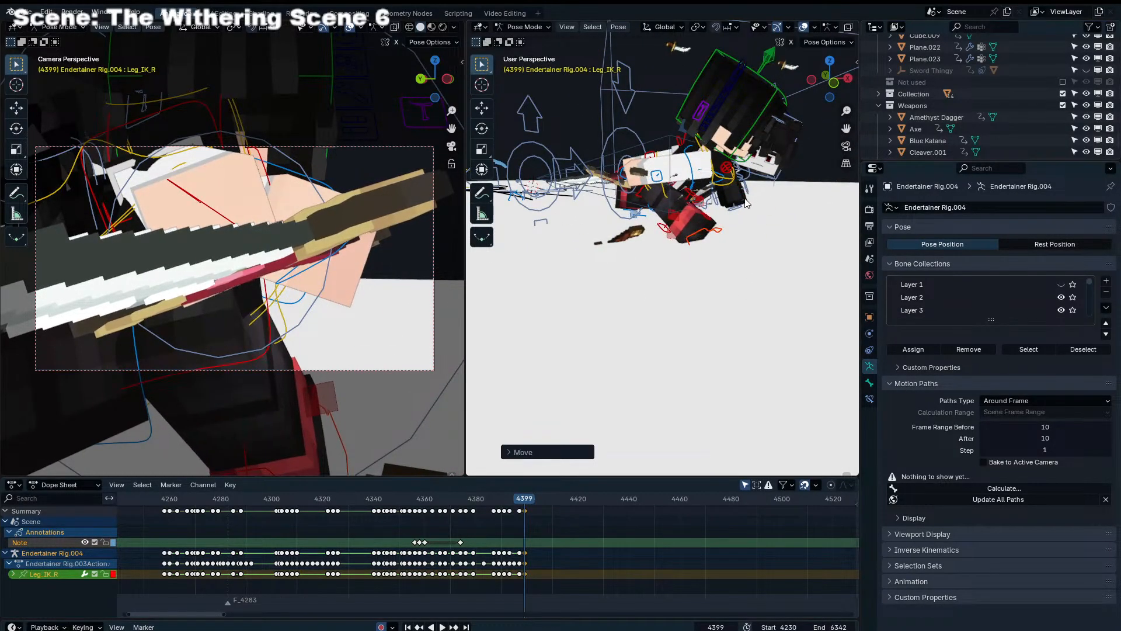
Refine Leg_IK_R's placement and rotation at frame 4399 from the character's front
middle_click_drag(746, 196, 681, 201)
key("g")
left_click(657, 201)
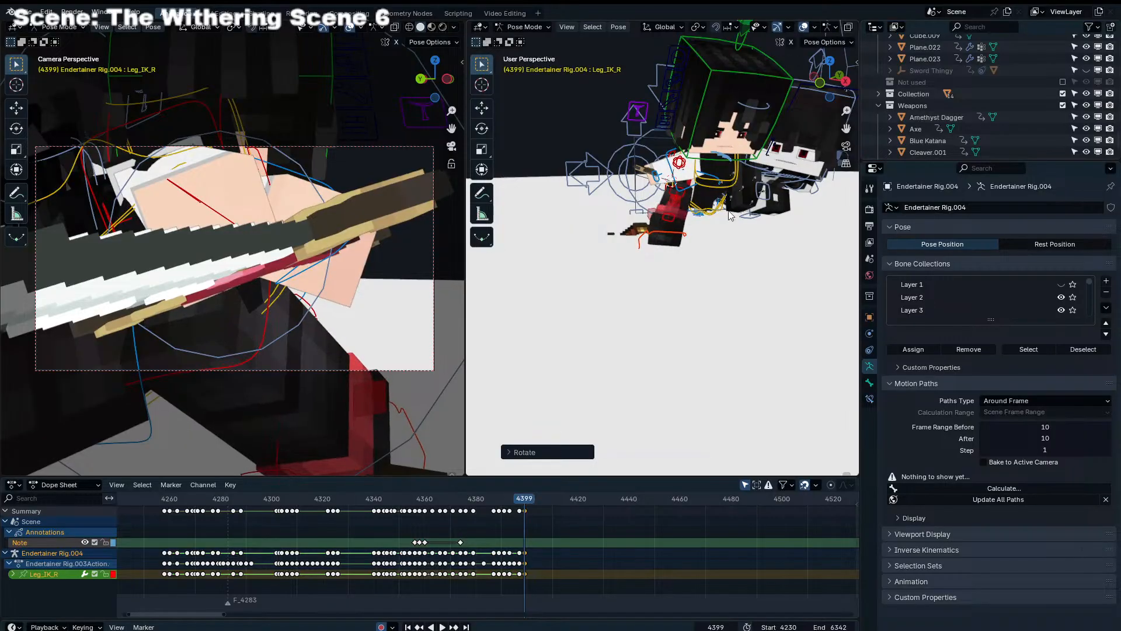
left_click(727, 253)
middle_click_drag(712, 250, 660, 229)
Switch to Endertainer Rig.001 in Pose Mode with its leg control selected, and go to frame 4401
key("ctrl+Tab")
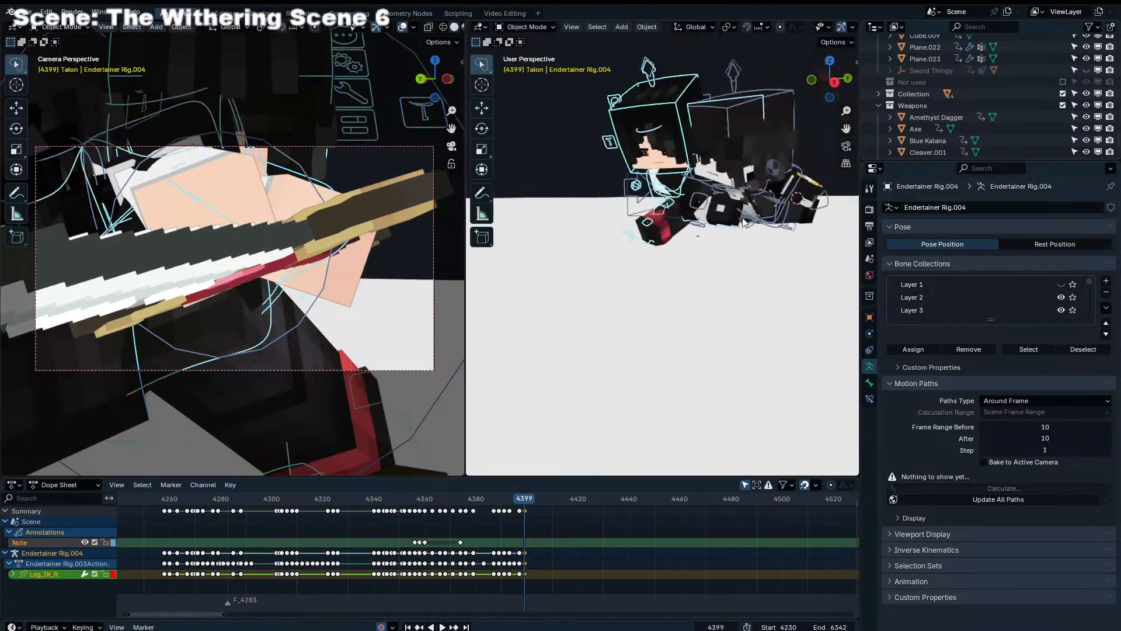
middle_click_drag(777, 220, 738, 220)
scroll(748, 220, "down", 3)
left_click(739, 239)
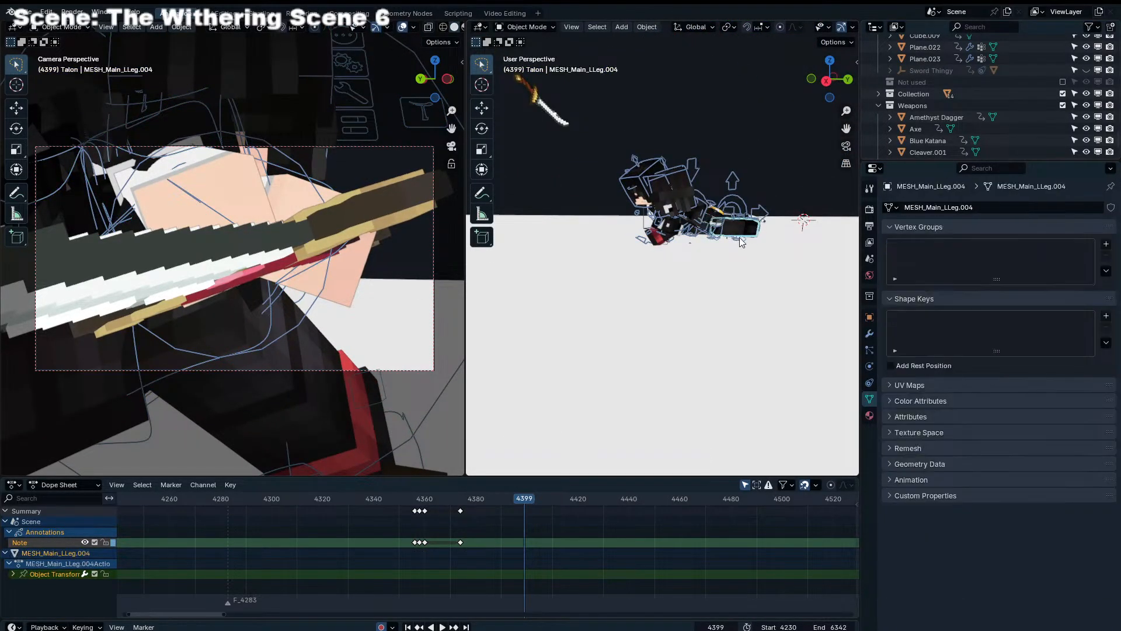
left_click(746, 242)
key("ctrl+Tab")
middle_click_drag(752, 244, 657, 245)
key("Left")
key("Left")
key("Right")
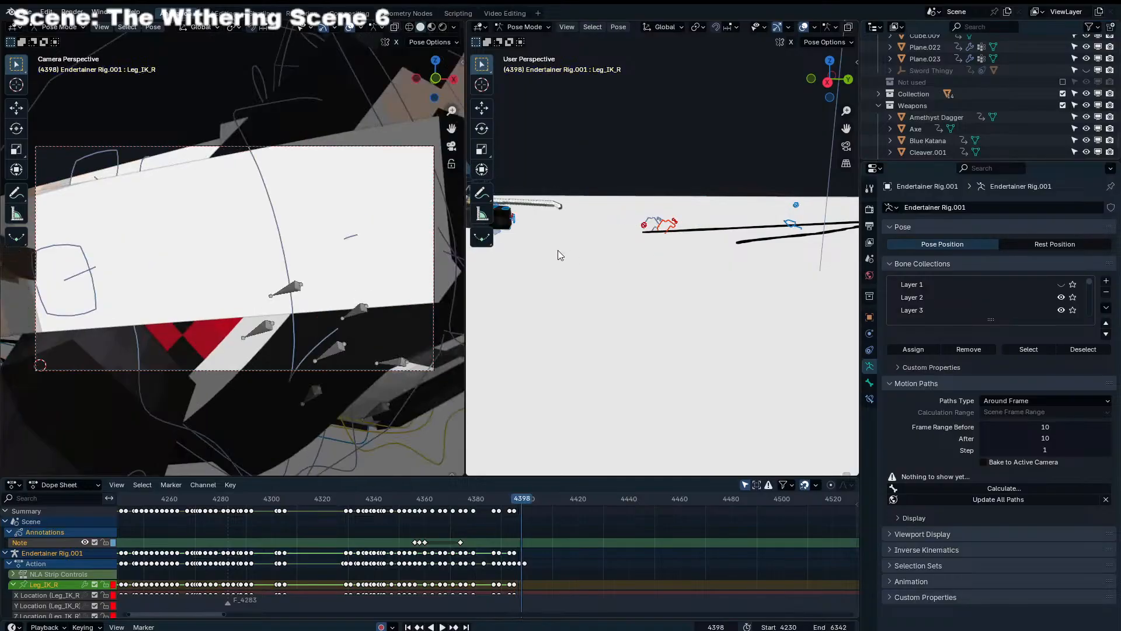
key("Right")
key("Right")
key("Right")
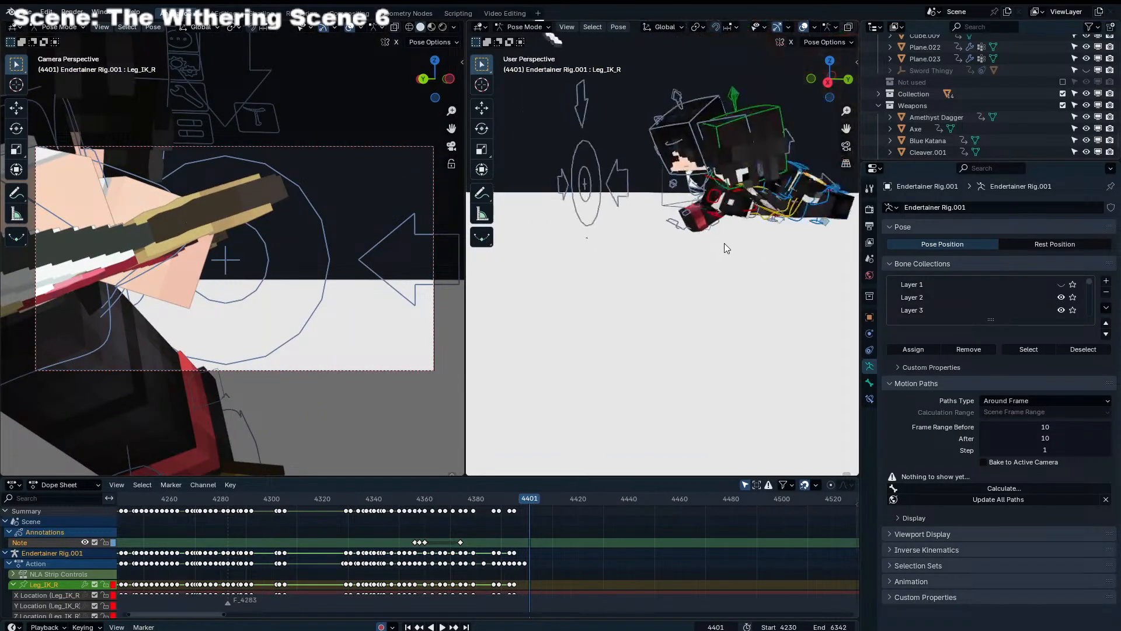
Try to move Endertainer Rig.001's Leg_IK_R and Leg_IK_Pole_R towards the character's body at frame 4401
middle_click_drag(724, 243, 812, 232)
key("g")
left_click(615, 235)
middle_click_drag(615, 235, 589, 230)
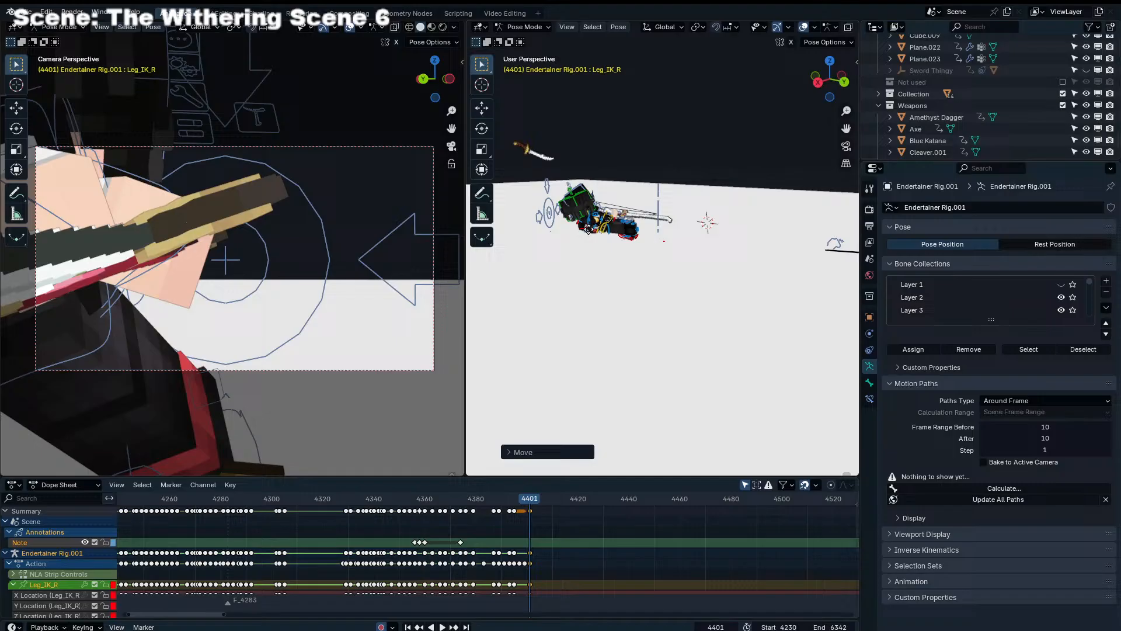
left_click(834, 241)
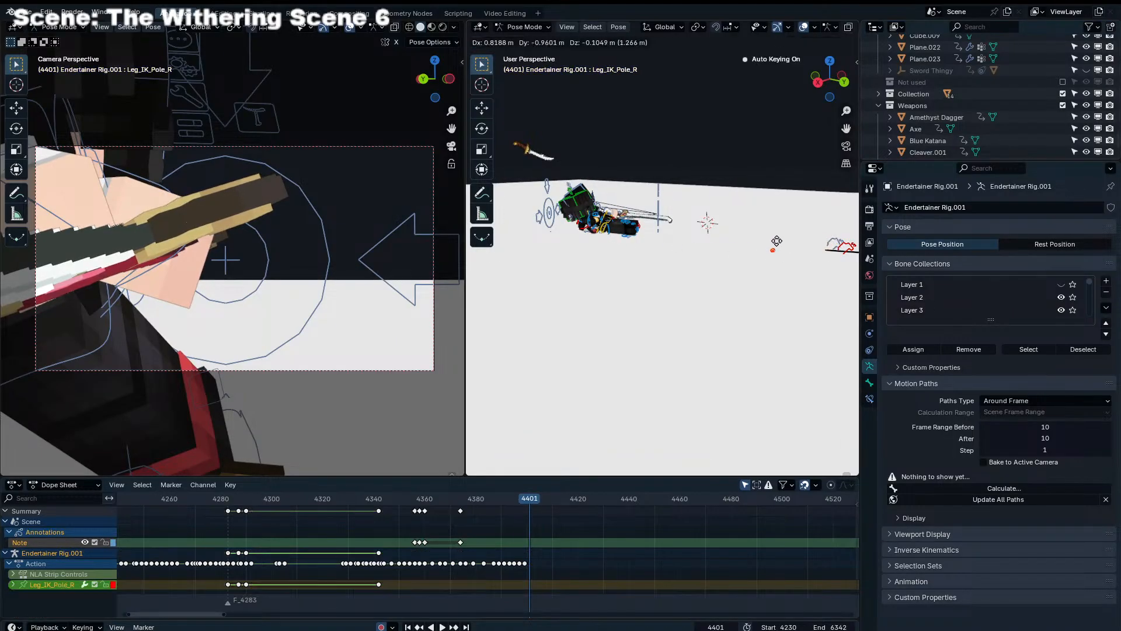
middle_click_drag(780, 243, 719, 264)
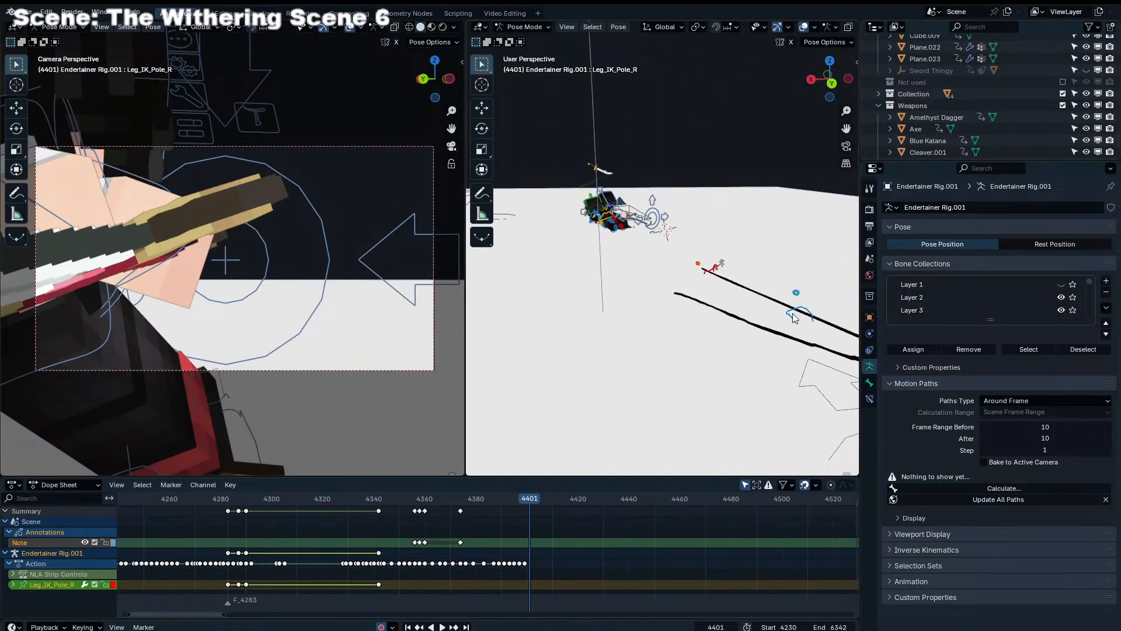
Select Leg_IK_L of Endertainer Rig.001 and move it to the character's body at frame 4401
left_click(793, 313)
middle_click_drag(794, 312, 831, 314)
key("g")
left_click(689, 271)
middle_click_drag(674, 269, 642, 260)
key("g")
left_click(577, 264)
scroll(584, 265, "up", 6)
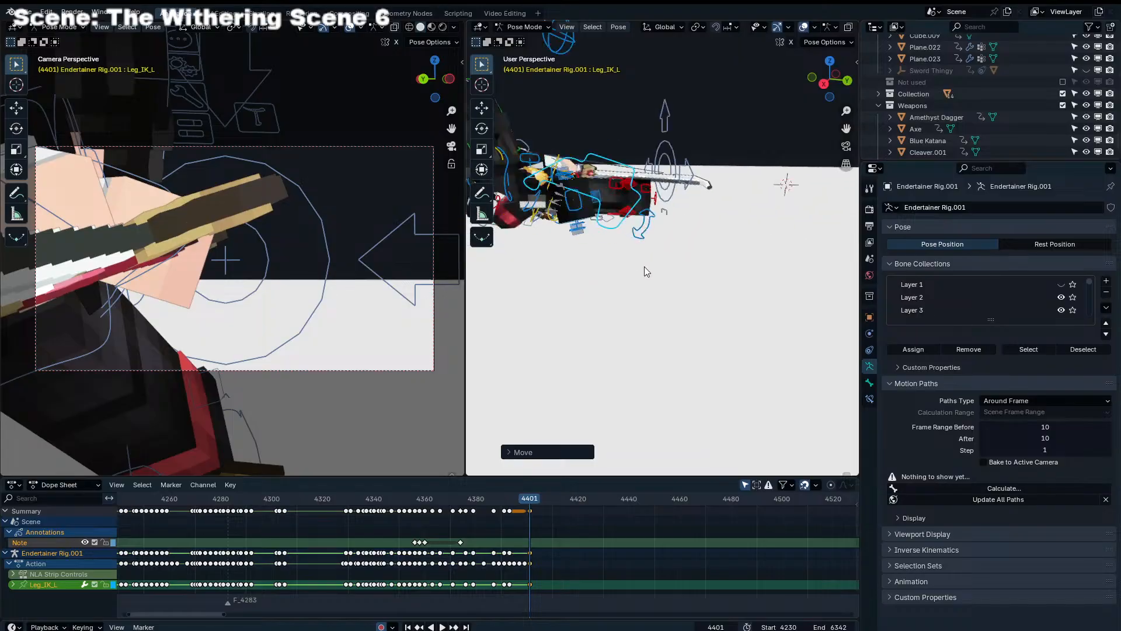
Move Leg_IK_L of Endertainer Rig.001 closer to the character's lower leg at frame 4401
scroll(583, 275, "down", 1)
middle_click_drag(580, 275, 657, 264)
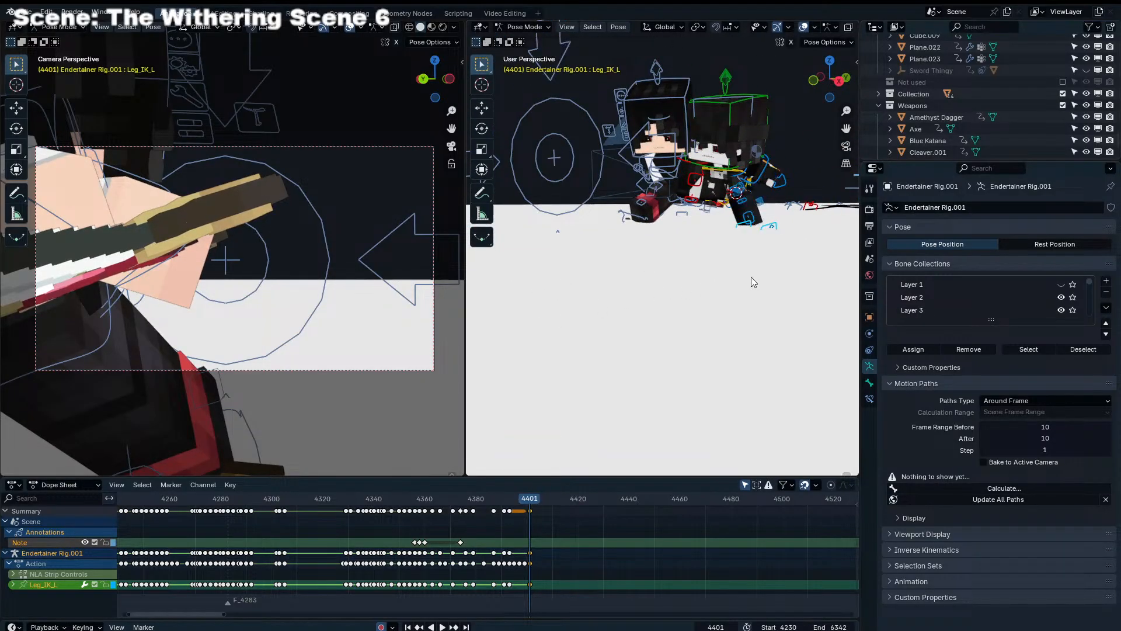
key("g")
left_click(752, 275)
middle_click_drag(751, 275, 654, 245)
left_click(631, 282)
scroll(654, 245, "up", 4)
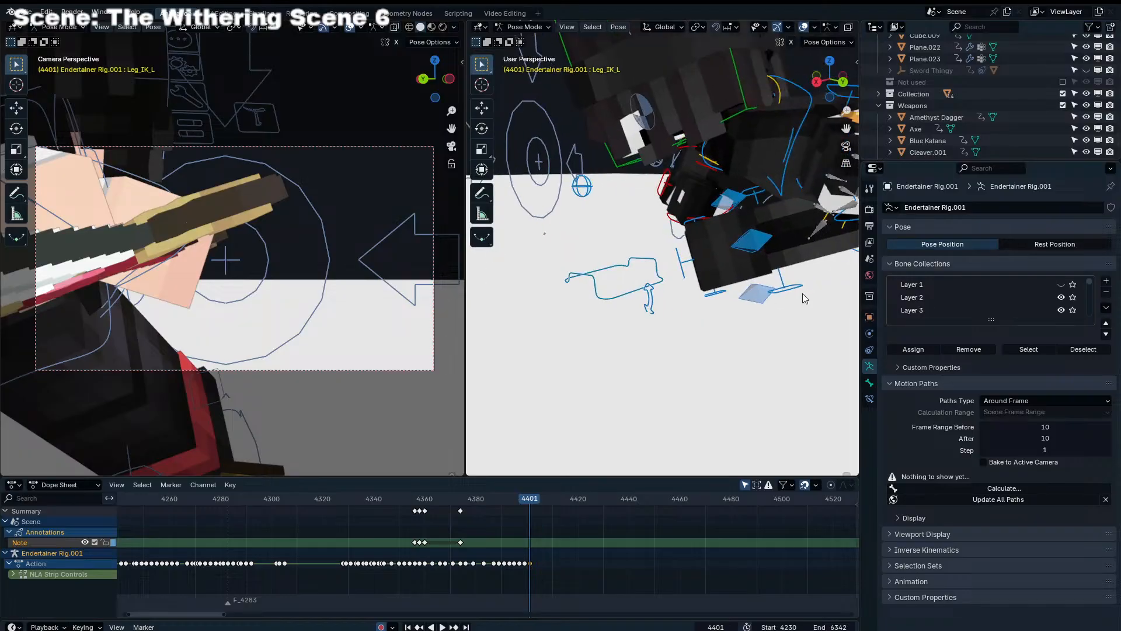
Place Leg_IK_L of Endertainer Rig.001 at the end of its leg and rotate the foot to follow the leg at frame 4401
left_click(643, 260)
key("g")
left_click(744, 288)
key("r")
key("r")
left_click(759, 292)
key("r")
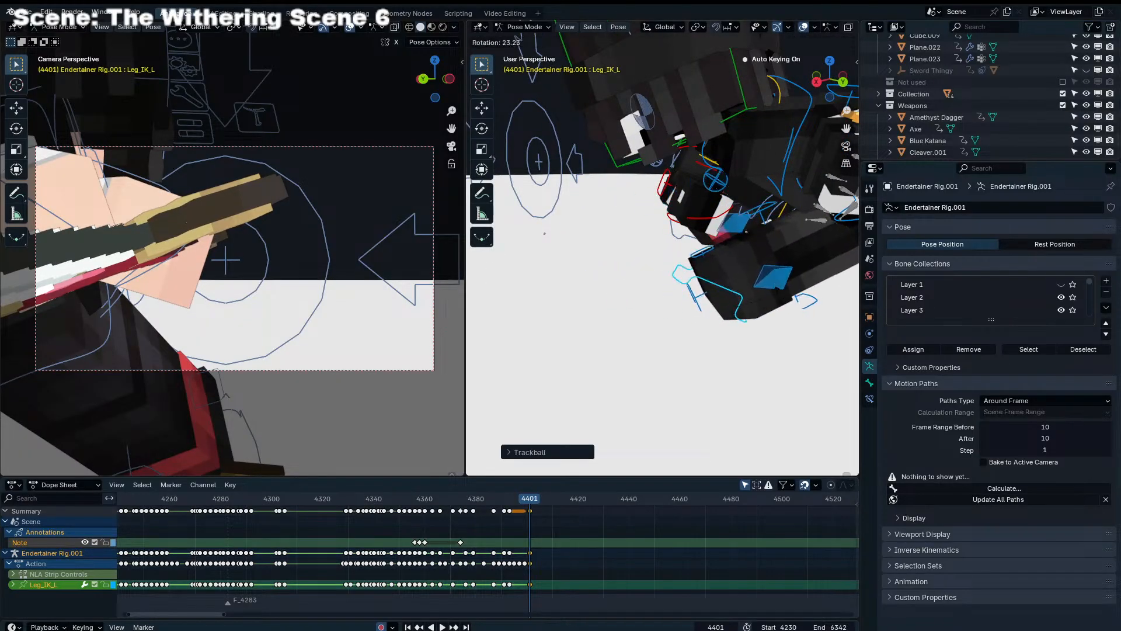
left_click(760, 303)
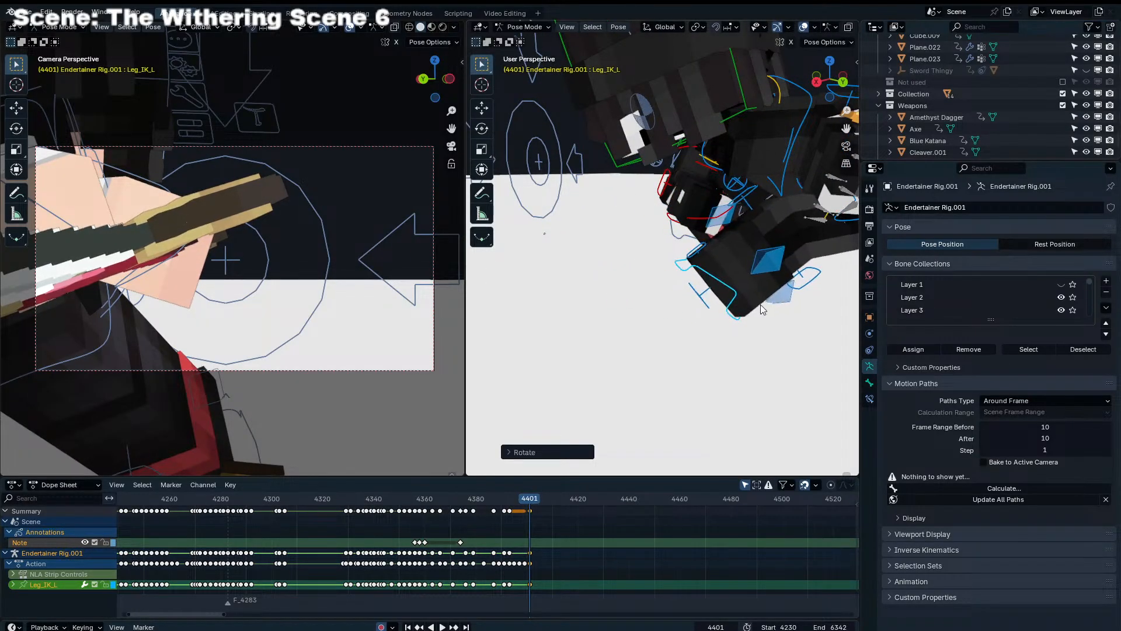
mouse_move(760, 303)
middle_mouse_down()
mouse_move(826, 291)
mouse_move(751, 306)
mouse_move(774, 300)
middle_mouse_up()
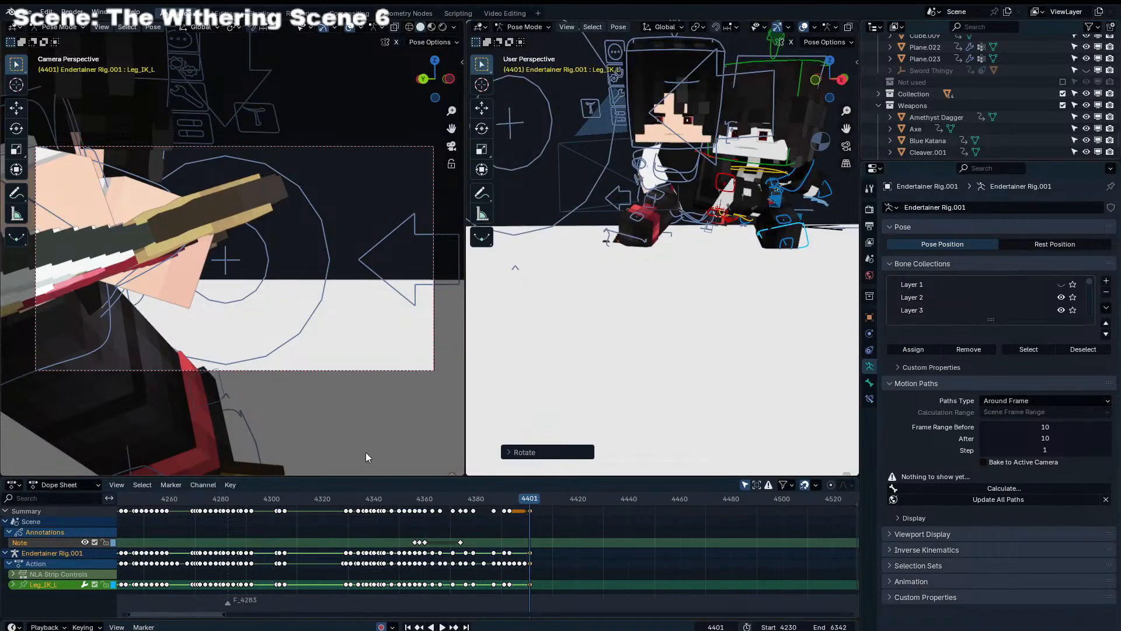
Go to frame 4403 and switch from Endertainer Rig.001 to Endertainer Rig.004 in Pose Mode
mouse_move(528, 499)
left_mouse_down()
mouse_move(509, 500)
mouse_move(532, 501)
left_mouse_up()
key("space")
key("space")
key("Right")
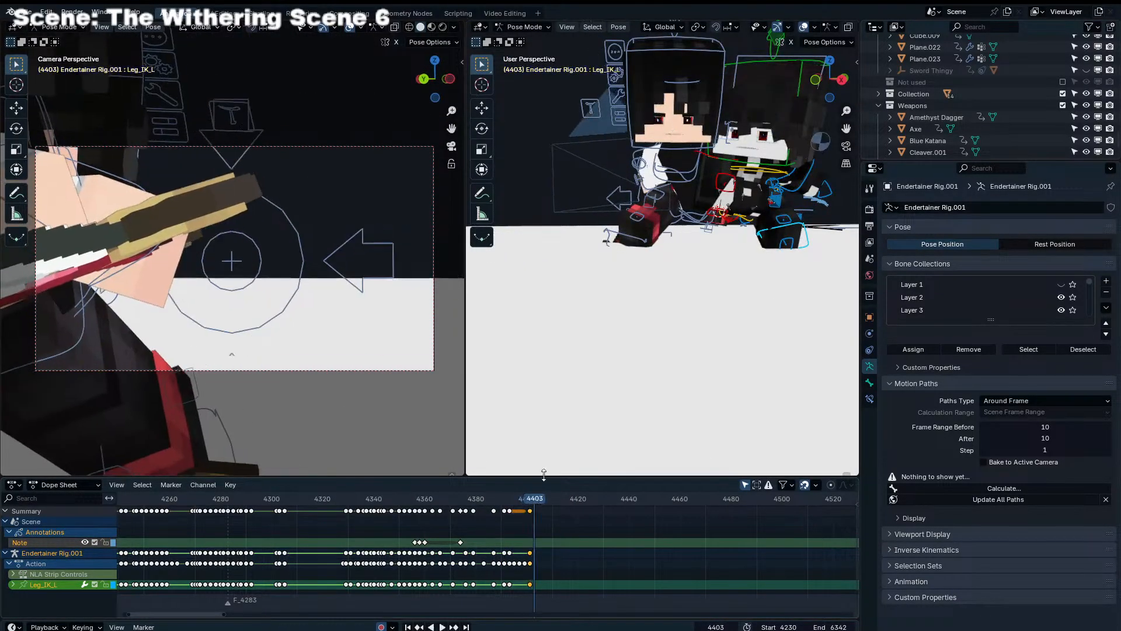
middle_click_drag(657, 300, 701, 197)
key("ctrl+Tab")
left_click(704, 194)
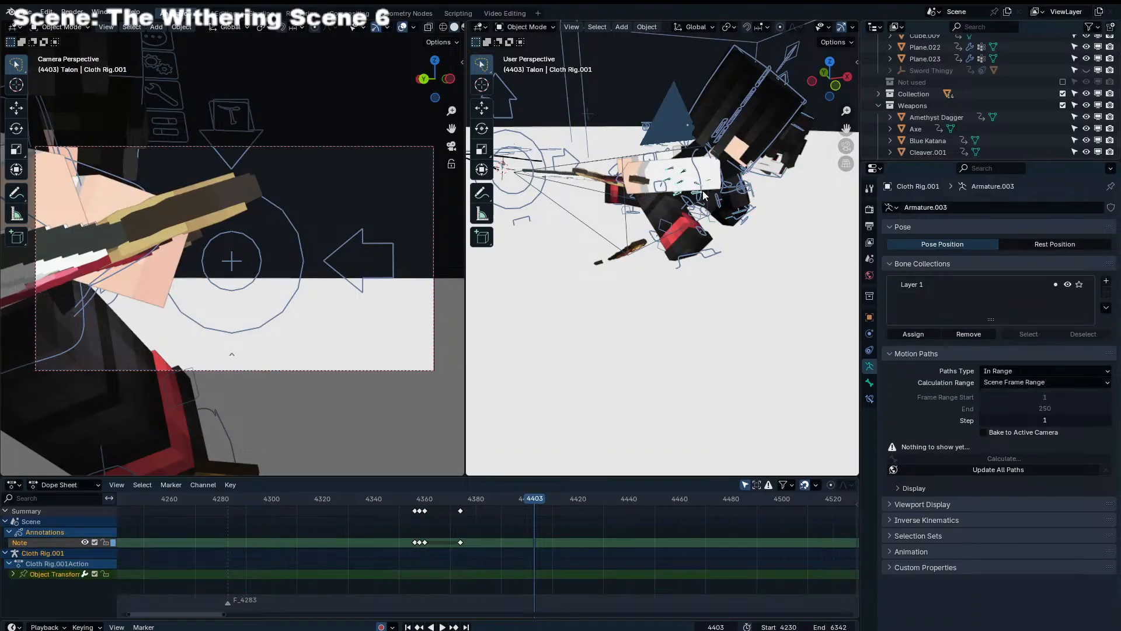
left_click(689, 201)
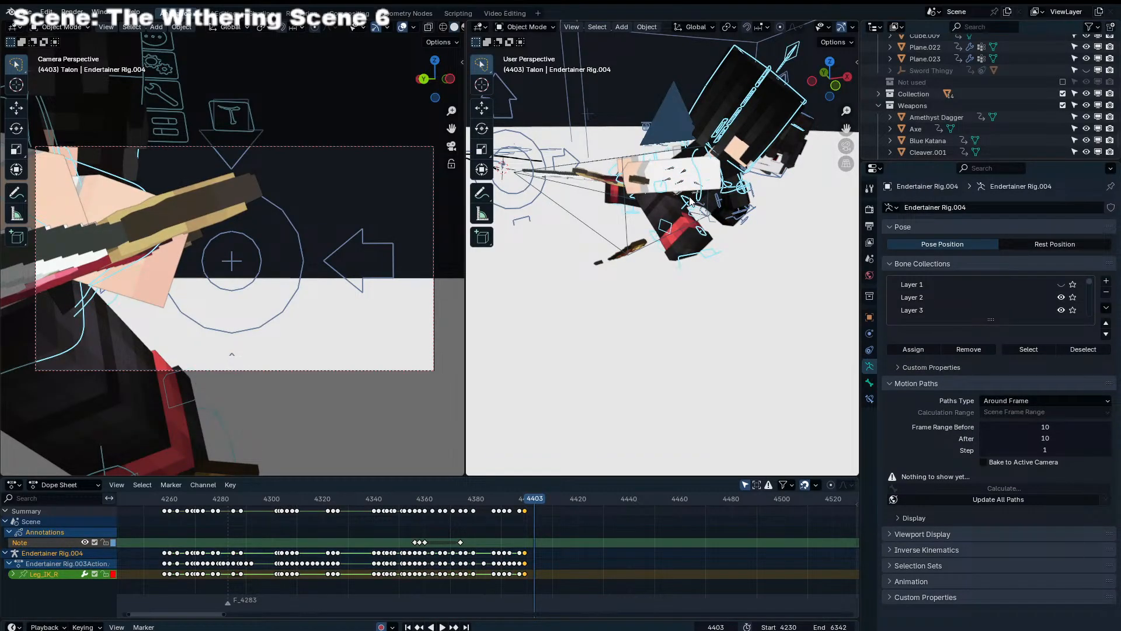
middle_click_drag(663, 235, 737, 235)
key("ctrl+Tab")
In top view, move Endertainer Rig.004's Torso about 4 m away from the other character and rotate it slightly at frame 4403
left_click(659, 226)
key("KP_7")
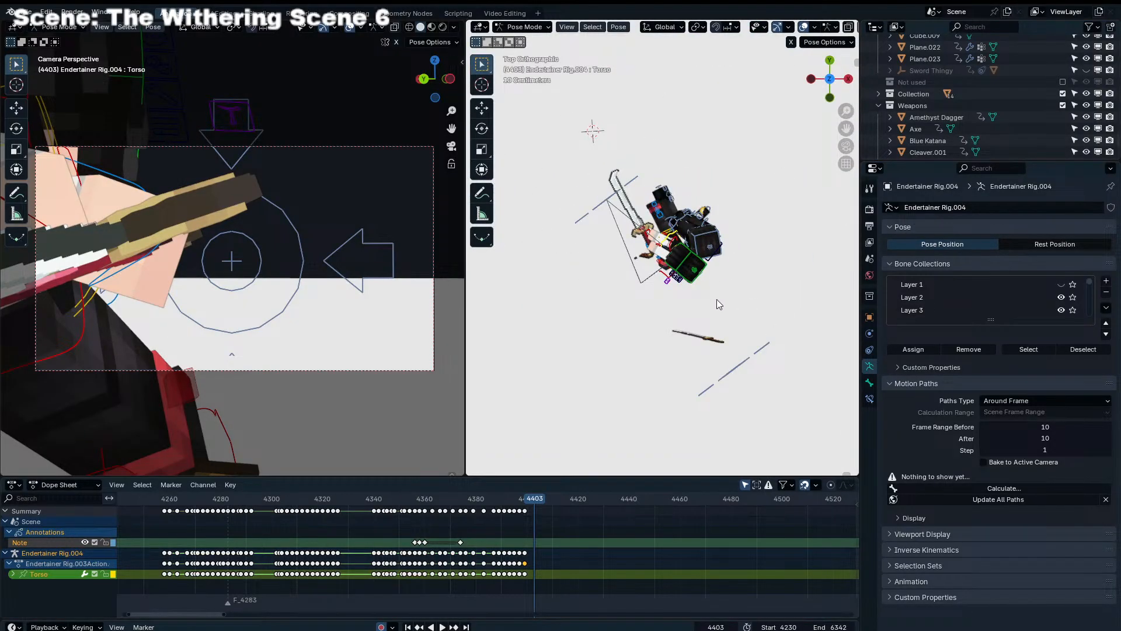
scroll(718, 286, "down", 3)
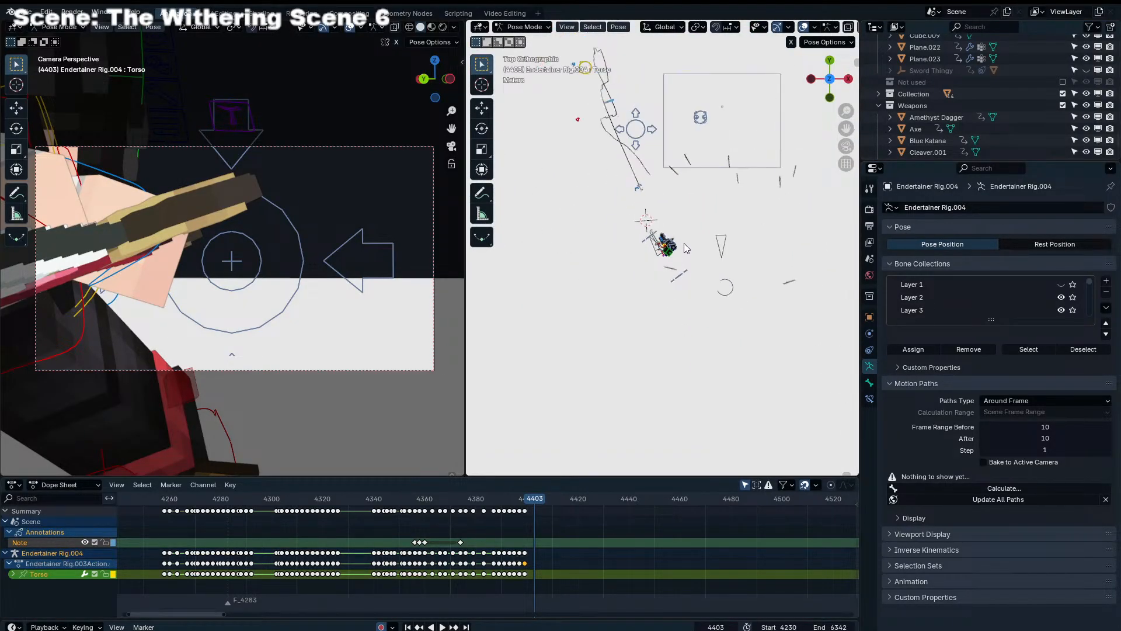
middle_click_drag(675, 153, 694, 202)
key("KP_7")
scroll(695, 202, "up", 5)
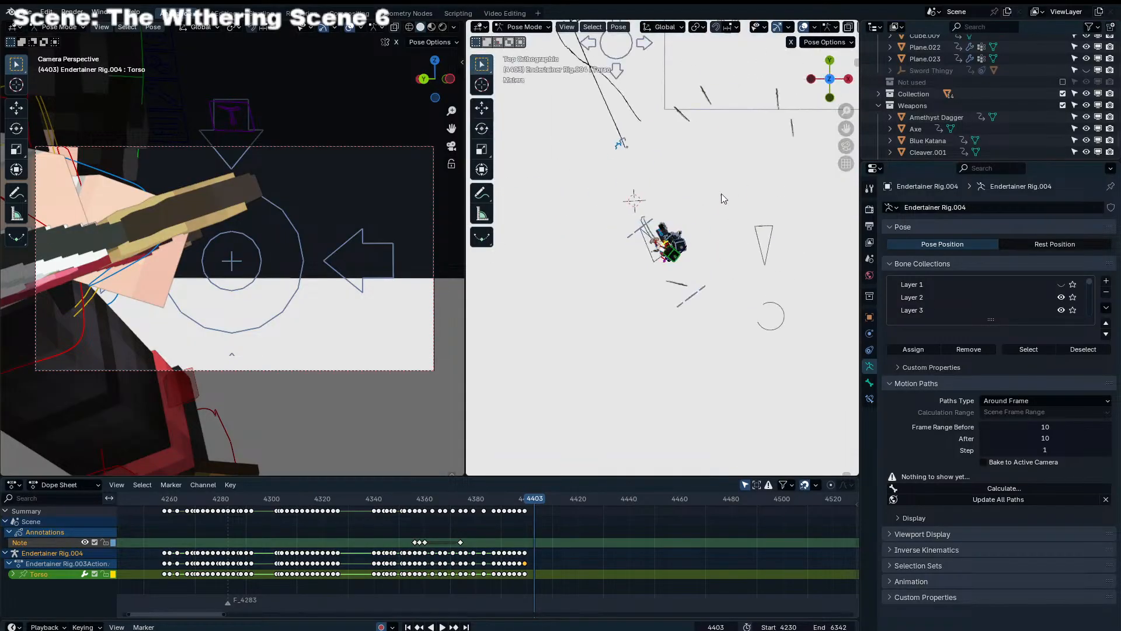
key("g")
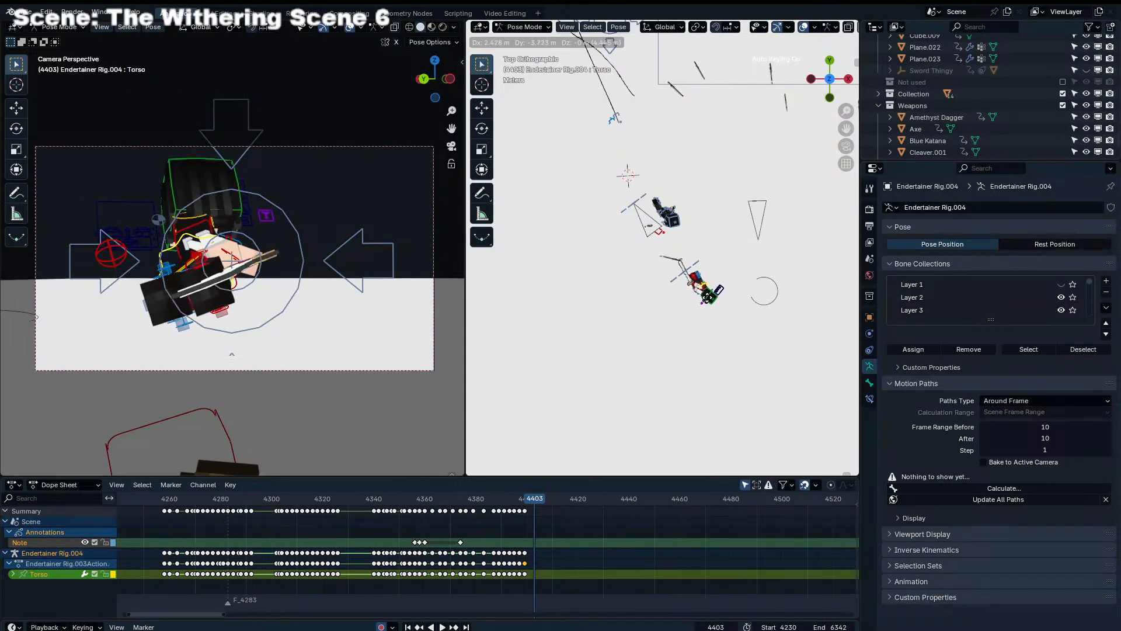
left_click(750, 363)
key("r")
left_click(746, 377)
key("g")
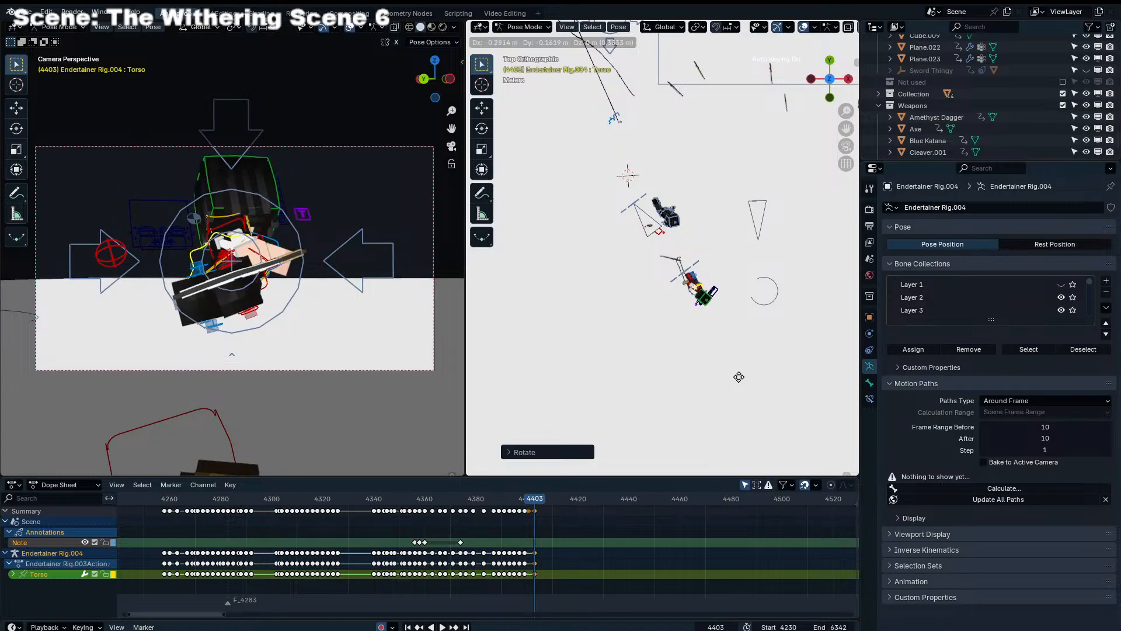
left_click(739, 376)
Select Endertainer Rig.004's Leg_IK_L at frame 4402 and bring it under the relocated body at frame 4403
middle_click_drag(738, 377, 733, 234)
key("Left")
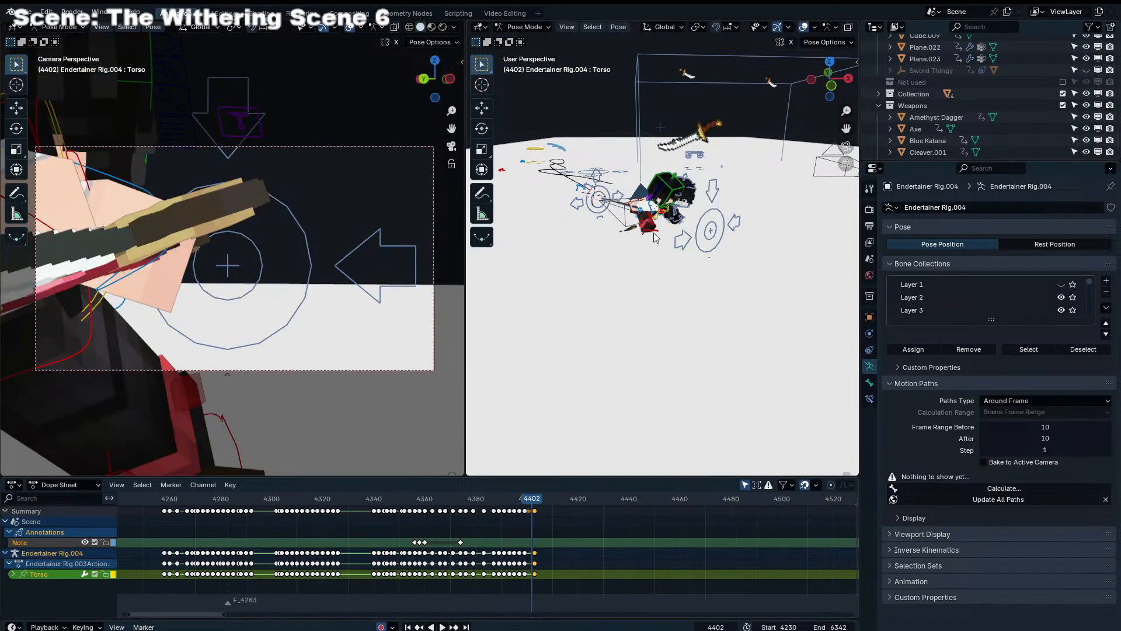
left_click(655, 233)
middle_click_drag(655, 233, 588, 227)
key("Right")
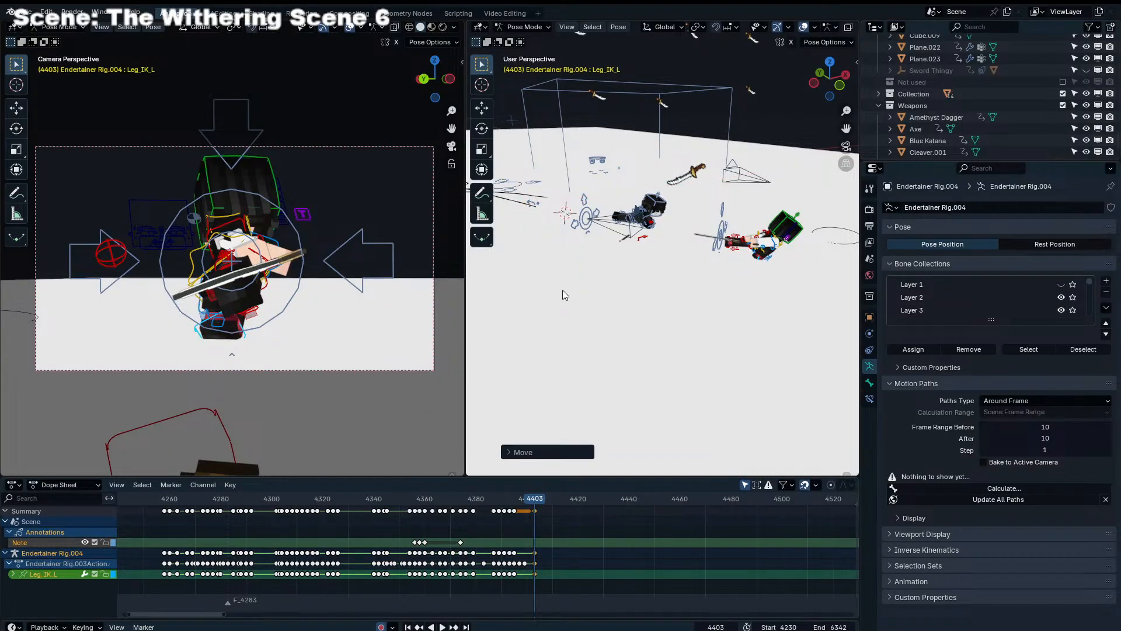
Rotate Endertainer Rig.004's Torso around its local Y axis and raise it about 0.12 m at frame 4403
key("KP_Decimal")
scroll(562, 289, "down", 7)
middle_click_drag(562, 290, 691, 203)
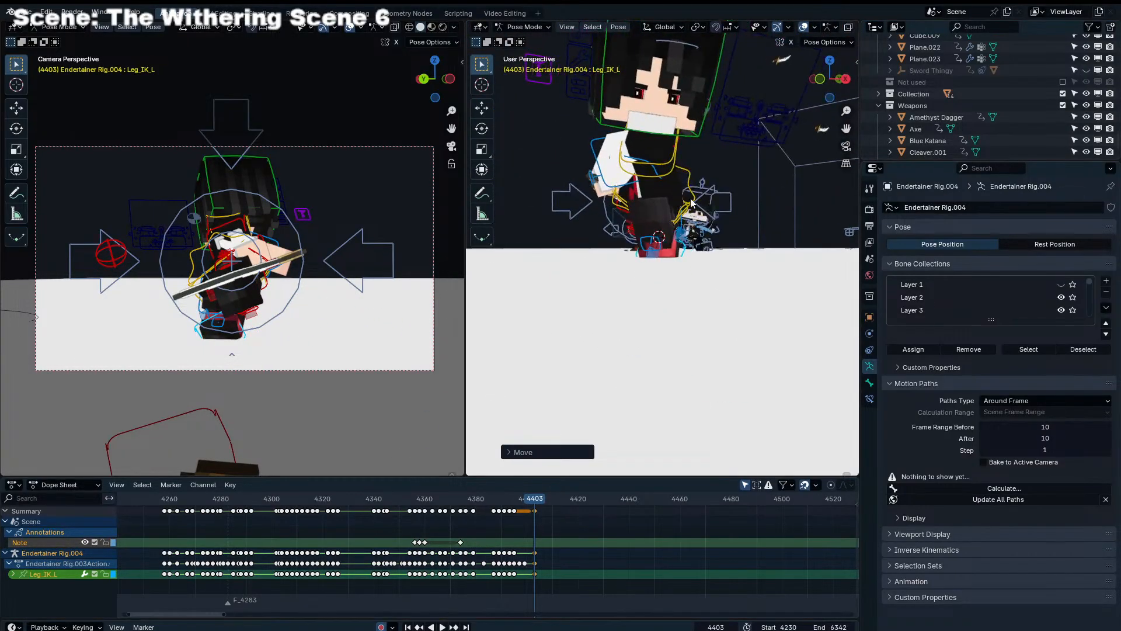
key("r")
key("y")
key("y")
left_click(721, 165)
key("g")
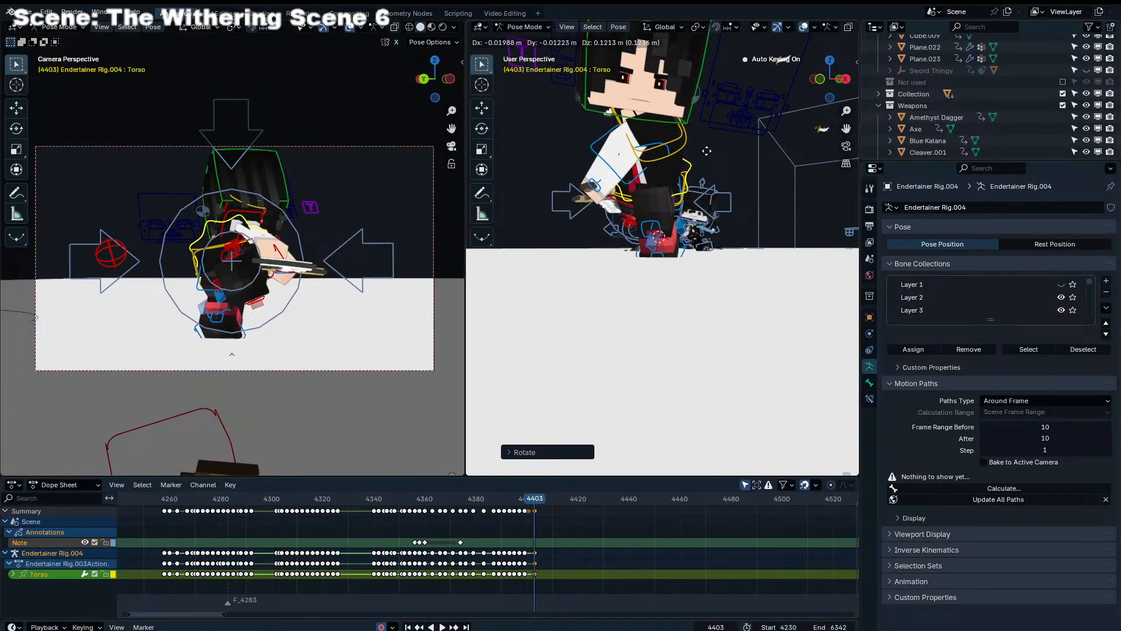
middle_click_drag(690, 165, 605, 165)
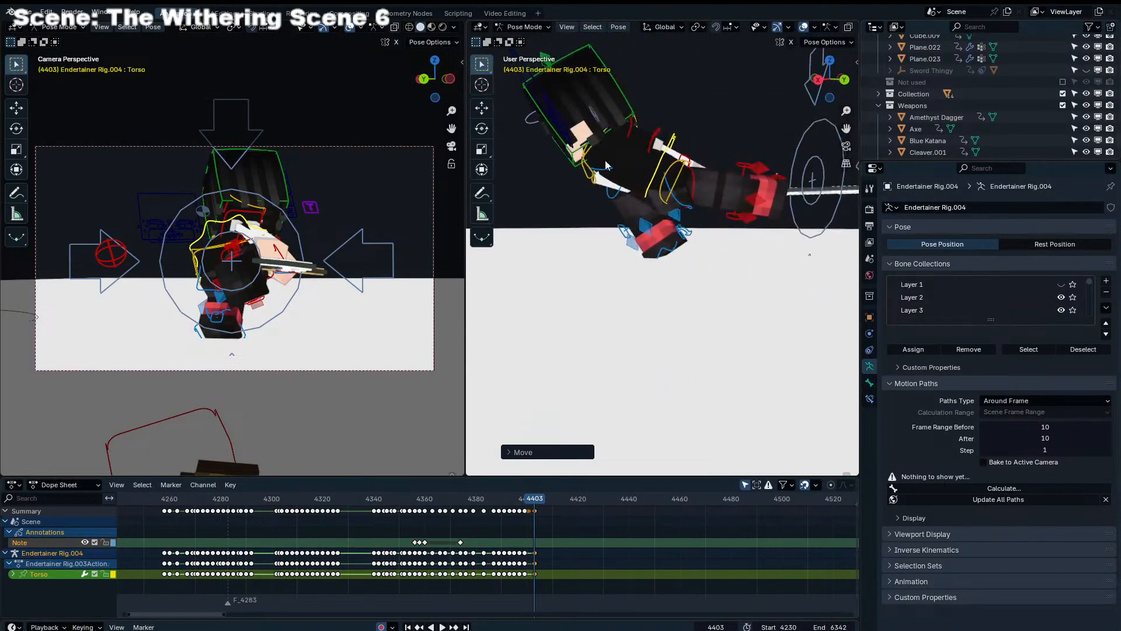
Select Endertainer Rig.004's Chest and rotate it to swing the upper body and sword at frame 4403
left_click(591, 180)
key("r")
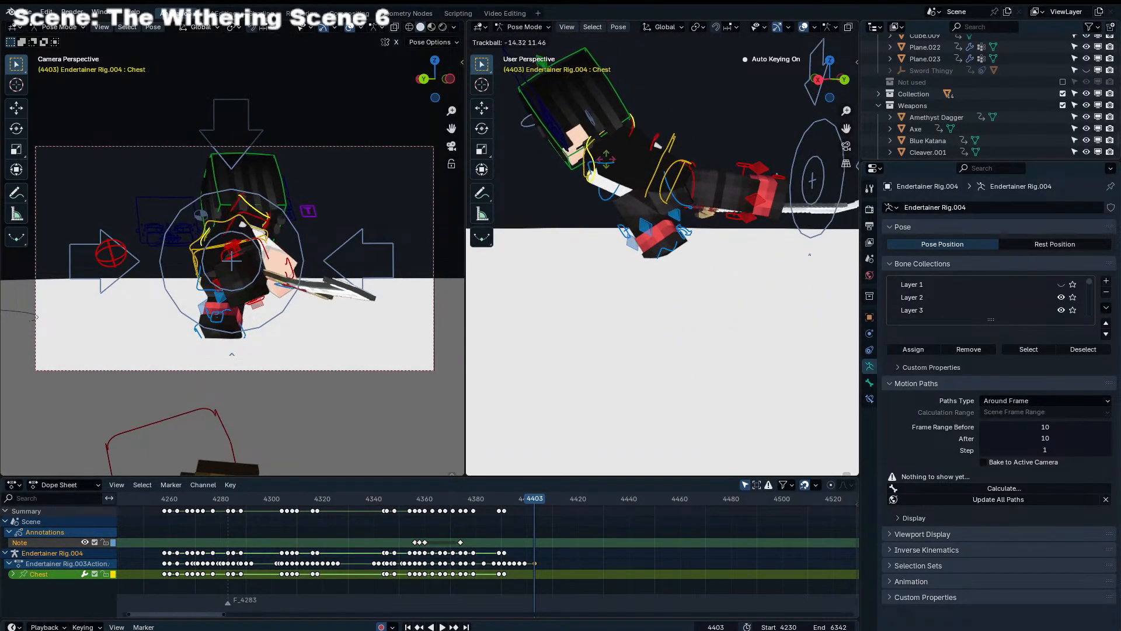
left_click(695, 139)
key("r")
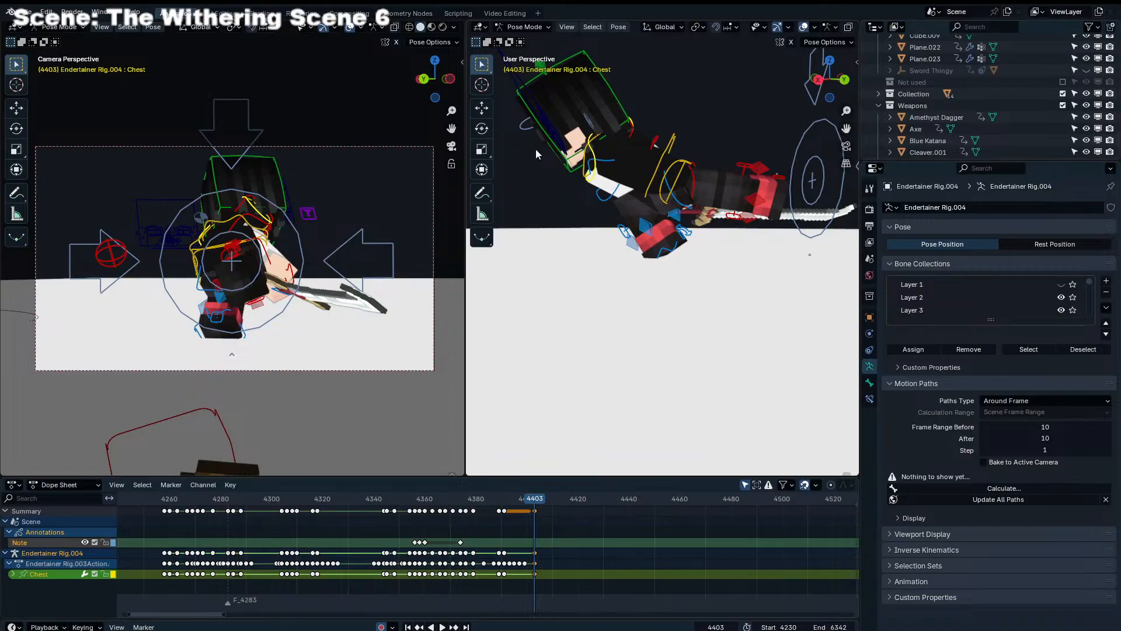
middle_click_drag(552, 153, 543, 105)
left_click(665, 137)
left_click(652, 146)
key("r")
left_click(721, 141)
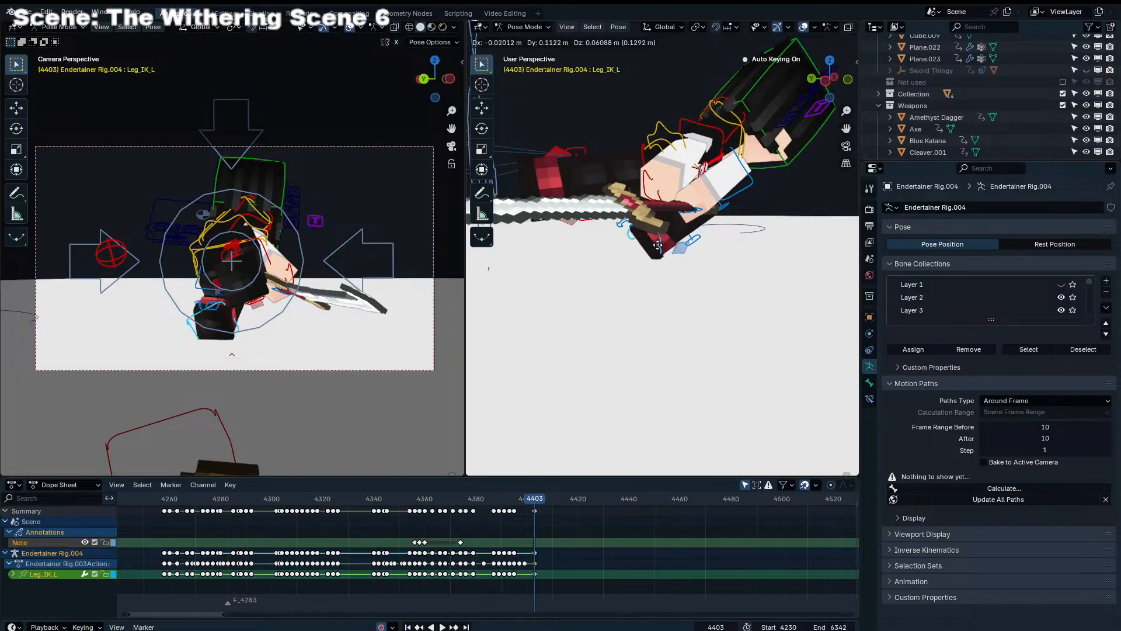
Adjust Leg_IK_L's placement and rotation and tilt the Torso of Endertainer Rig.004 at frame 4403
mouse_move(658, 250)
middle_mouse_down()
mouse_move(756, 254)
mouse_move(666, 245)
middle_mouse_up()
key("r")
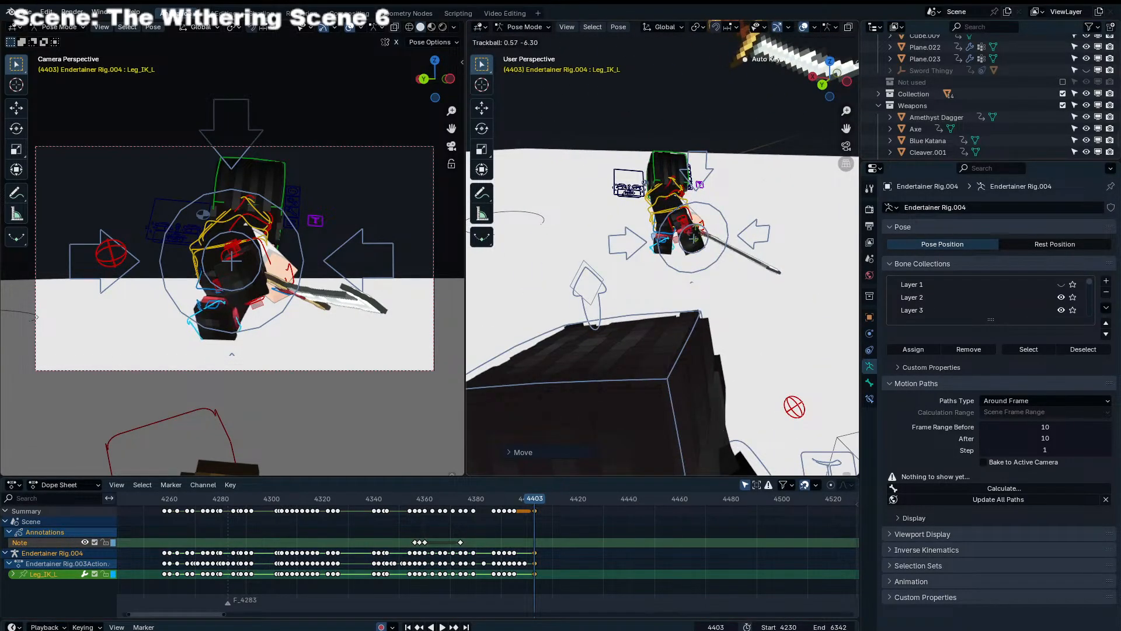
key("r")
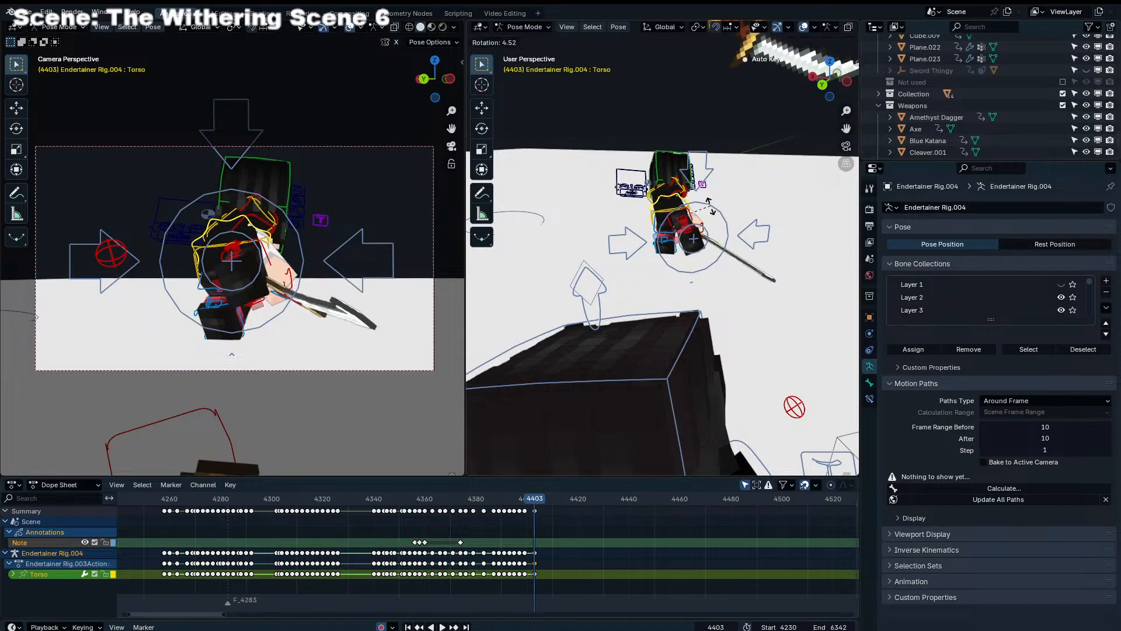
left_click(710, 210)
key("r")
key("r")
left_click(705, 210)
key("r")
left_click(694, 211)
Select Endertainer Rig.004's Leg_IK_R and move it about 3.5 m over to the relocated body at frame 4403
middle_click_drag(686, 212, 589, 225)
scroll(589, 225, "down", 4)
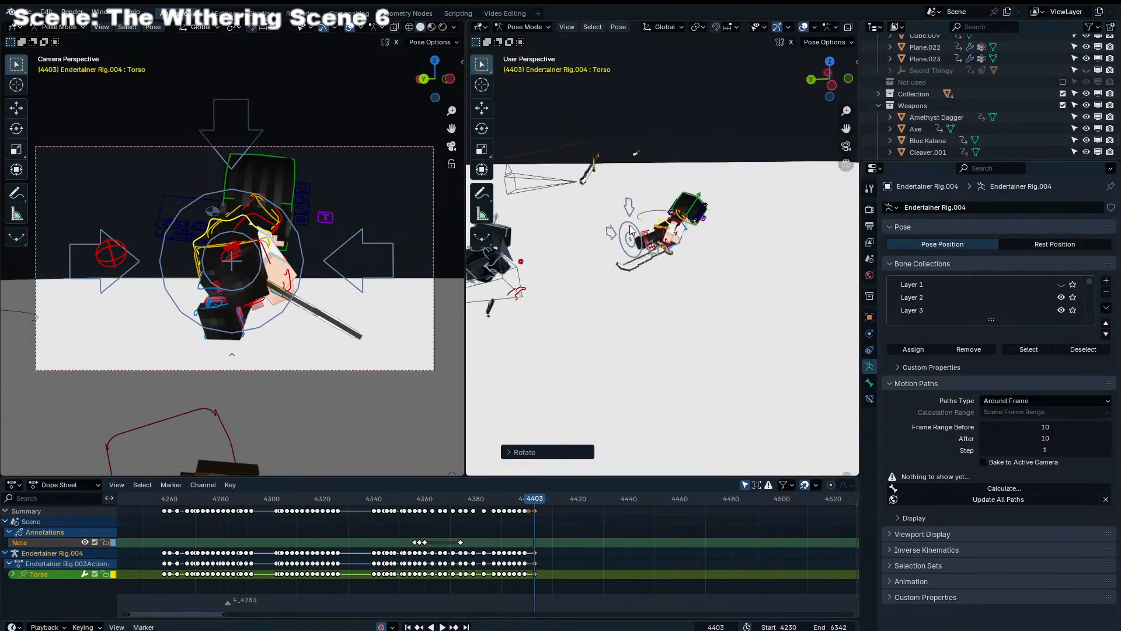
middle_click_drag(561, 321, 587, 286)
left_click(583, 306)
scroll(586, 284, "up", 3)
key("g")
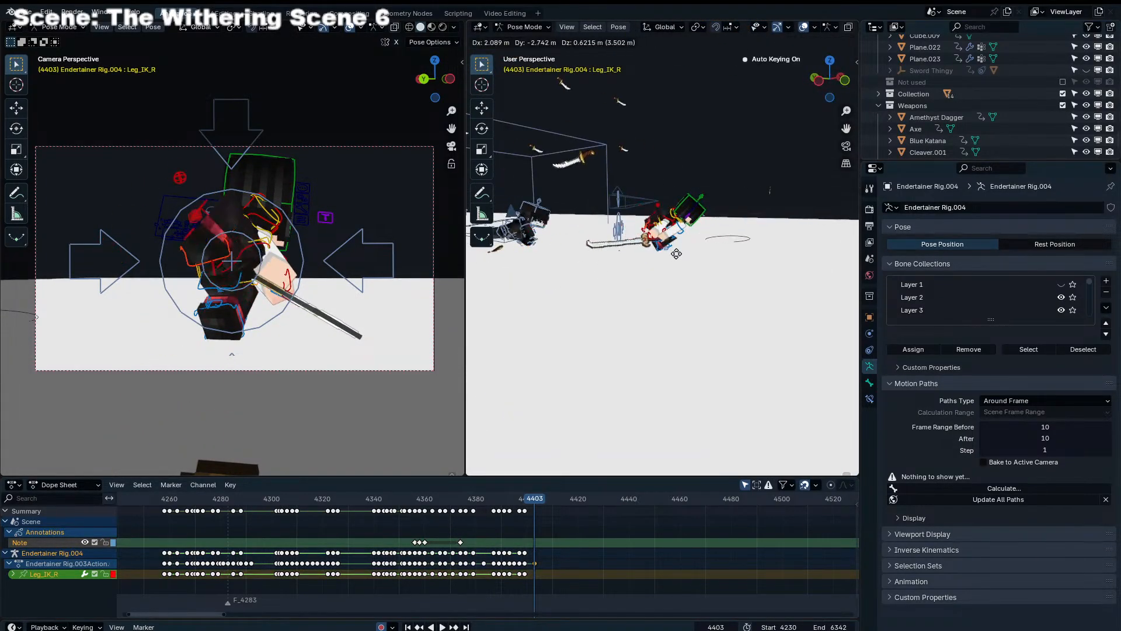
left_click(651, 262)
Lower Leg_IK_R of Endertainer Rig.004 beside the other foot and rotate it at frame 4403
scroll(648, 265, "up", 3)
middle_click_drag(648, 265, 576, 250)
key("g")
left_click(758, 284)
key("r")
left_click(677, 297)
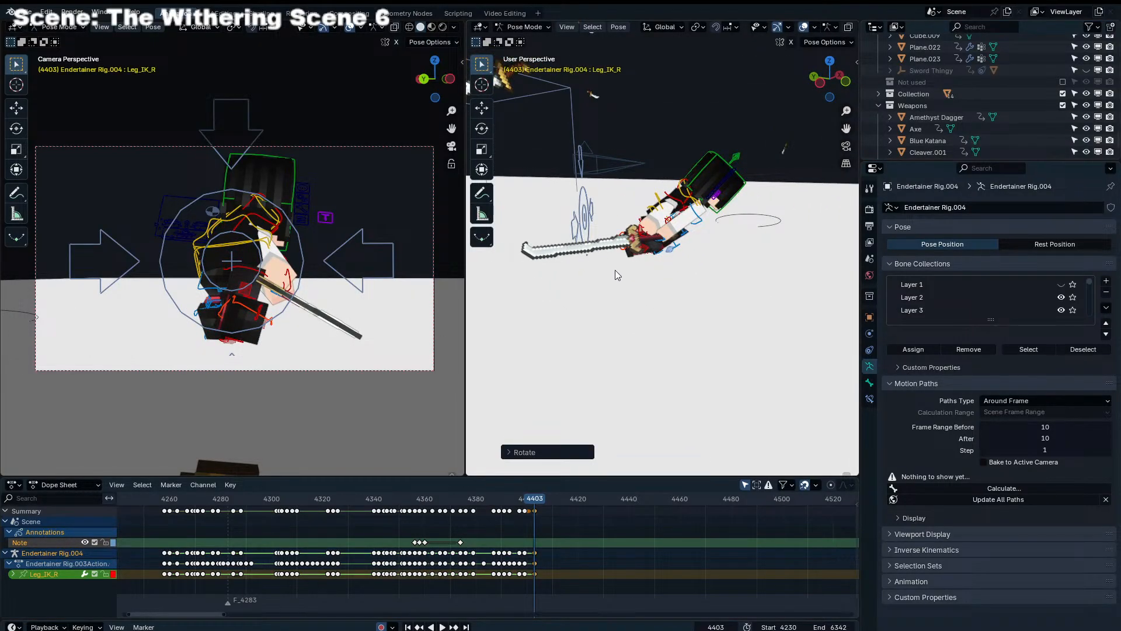
Extend Endertainer Rig.004's right leg toward the opponent by moving Leg_IK_R, and refine the foot's rotation at frame 4403
scroll(615, 270, "up", 3)
key("g")
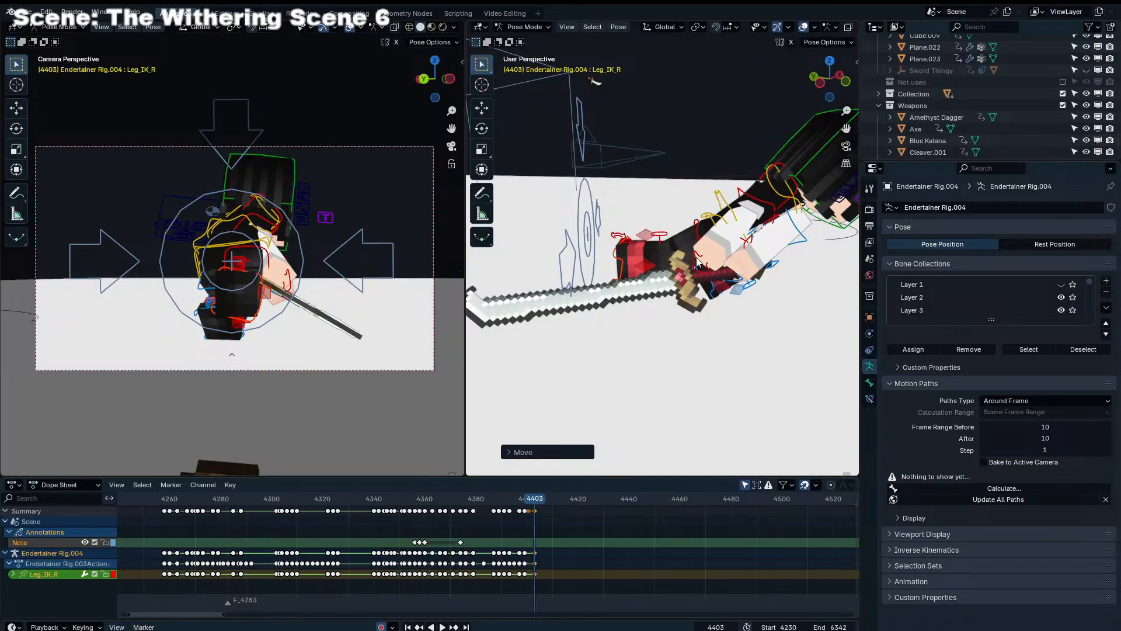
middle_click_drag(699, 259, 820, 219)
key("r")
left_click(789, 219)
middle_click_drag(690, 232, 572, 222)
key("g")
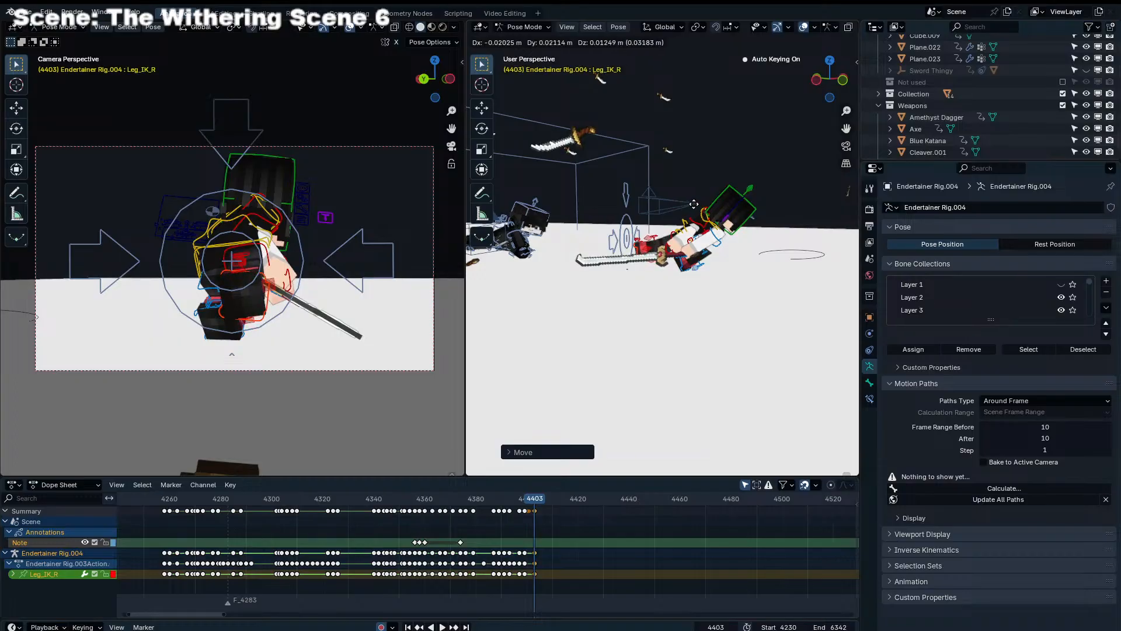
Select all of Endertainer Rig.004's bones and review the shot's playback around frames 4381–4426
key("space")
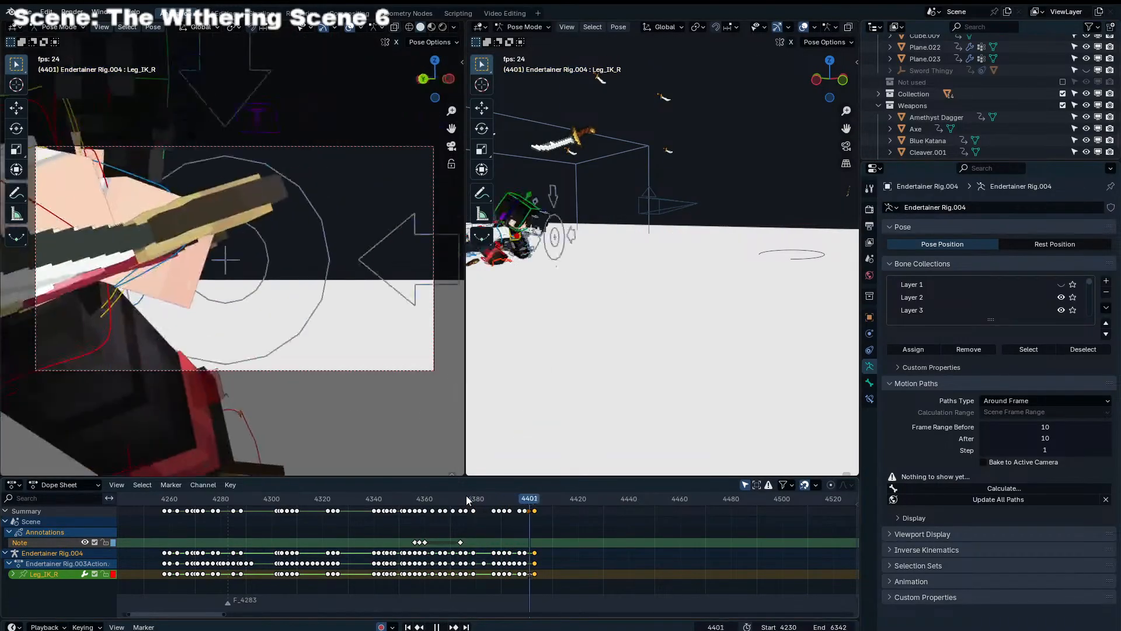
key("space")
scroll(534, 502, "up", 9)
key("a")
left_click_drag(572, 495, 404, 501)
left_click(537, 501)
key("space")
left_click(355, 501)
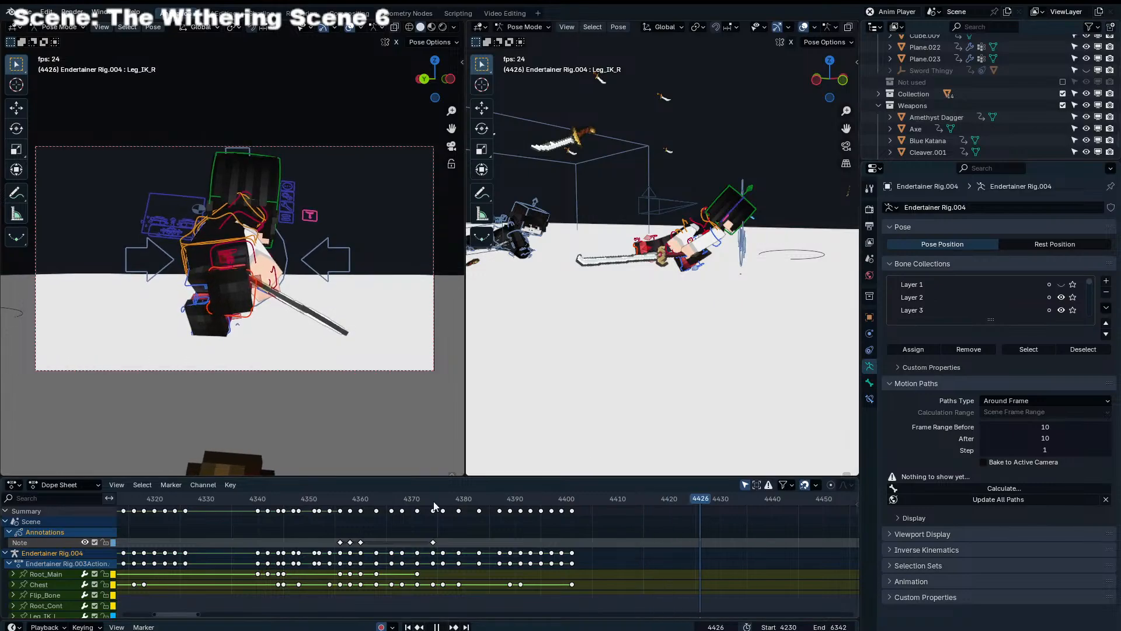
left_click(400, 500)
key("space")
key("Left")
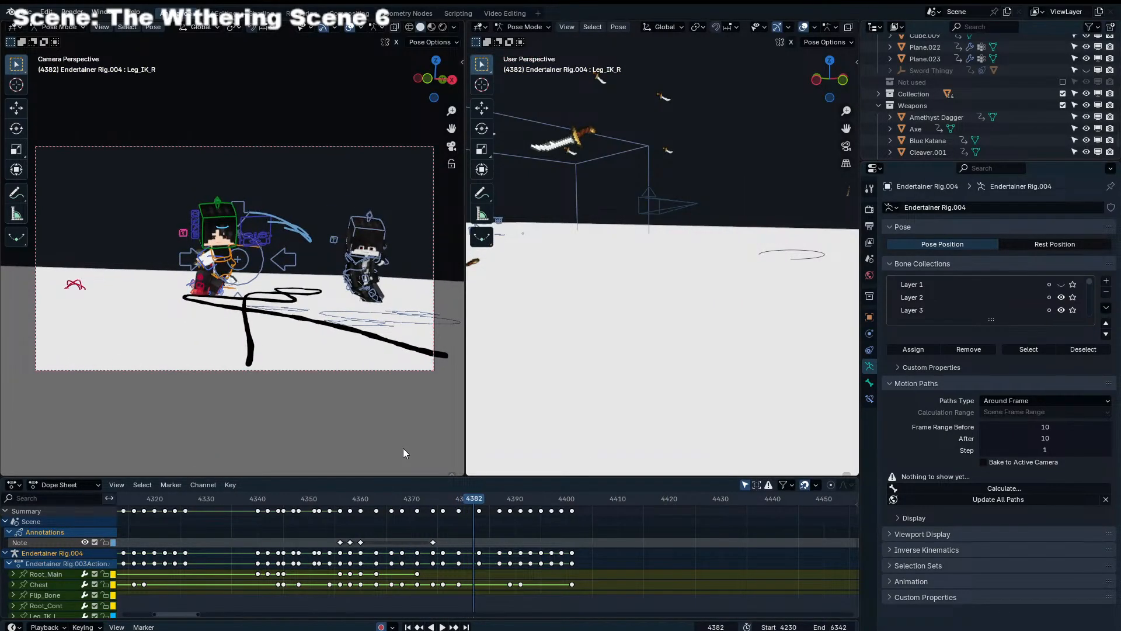
key("Right")
key("Right")
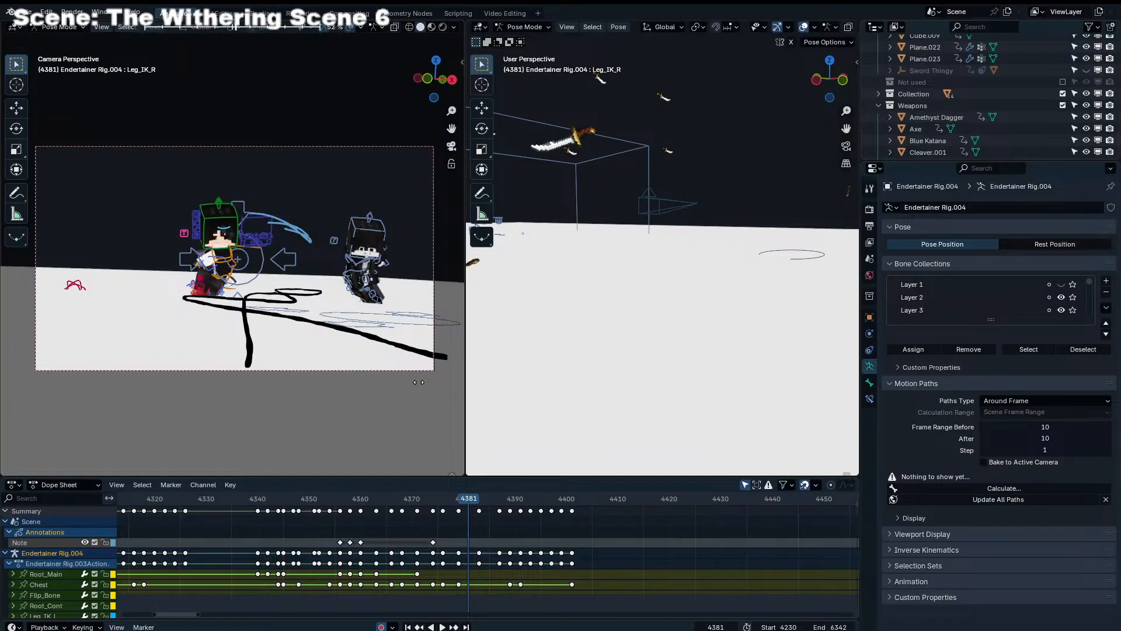
Select Endertainer Rig.001 together with Endertainer Rig.004 and review the characters' contact in playback around frames 4372–4387
left_click(359, 275)
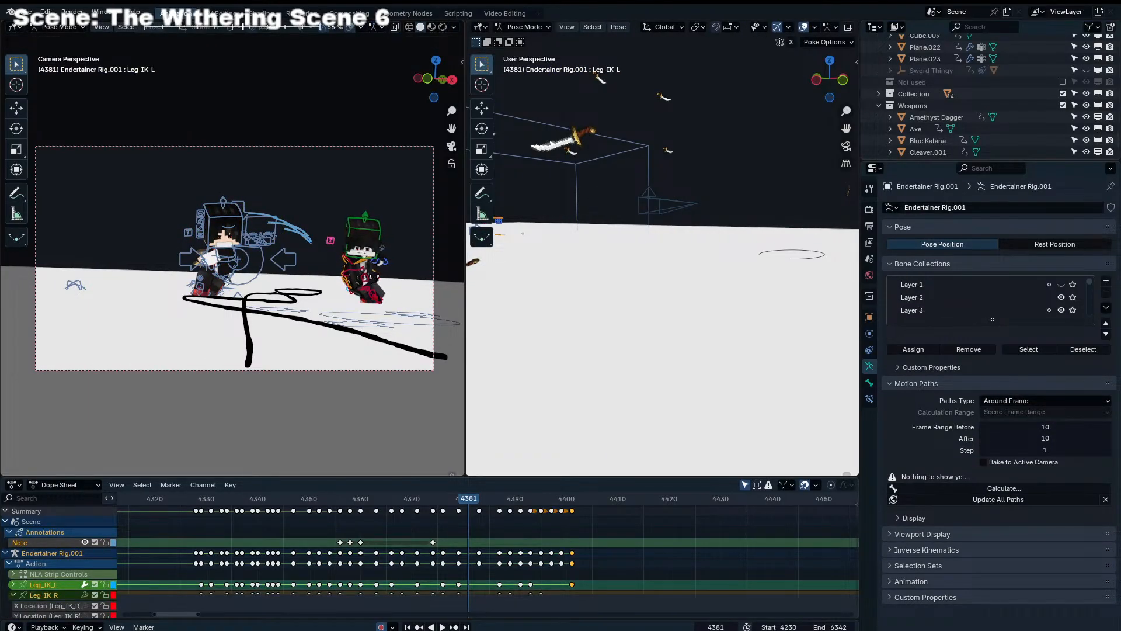
key("space")
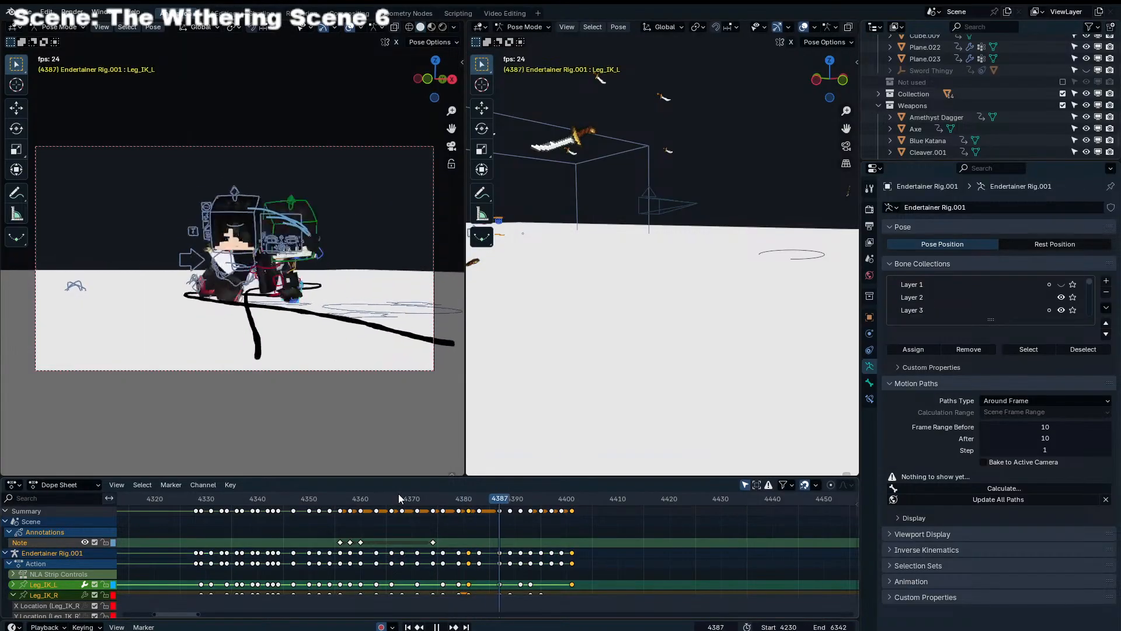
left_click_drag(463, 501, 490, 504)
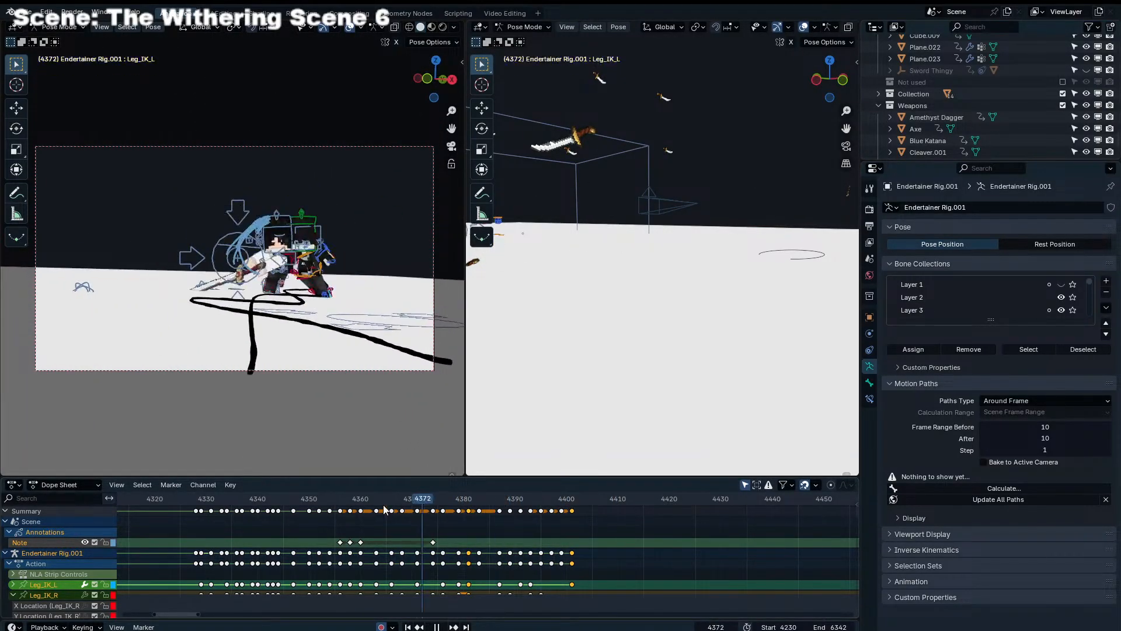
left_click_drag(394, 496, 482, 503)
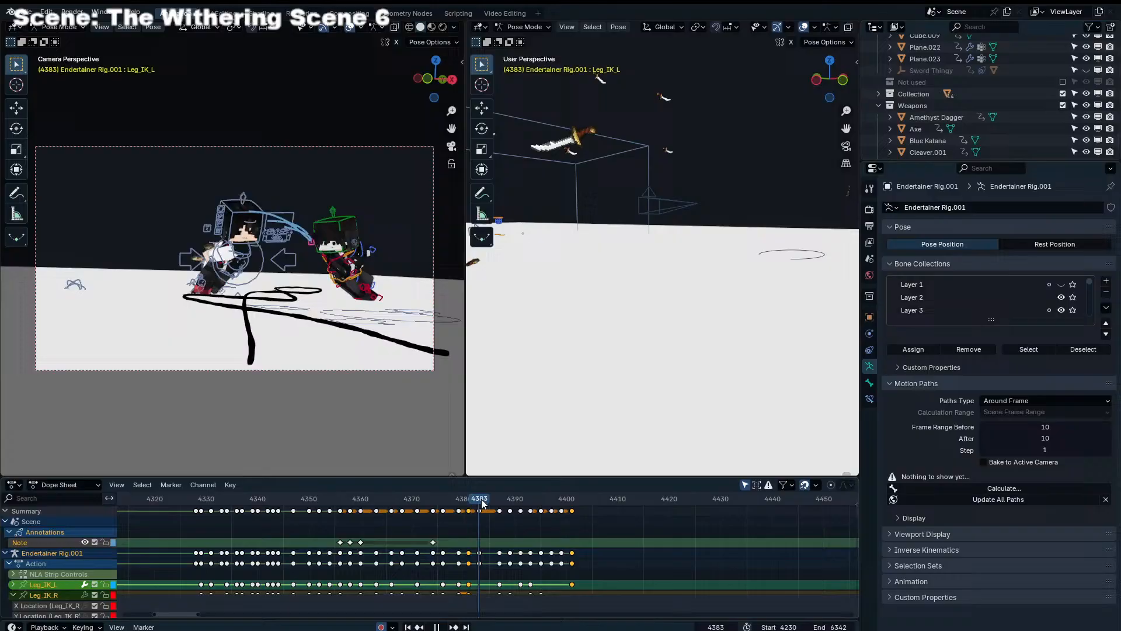
left_click(255, 260)
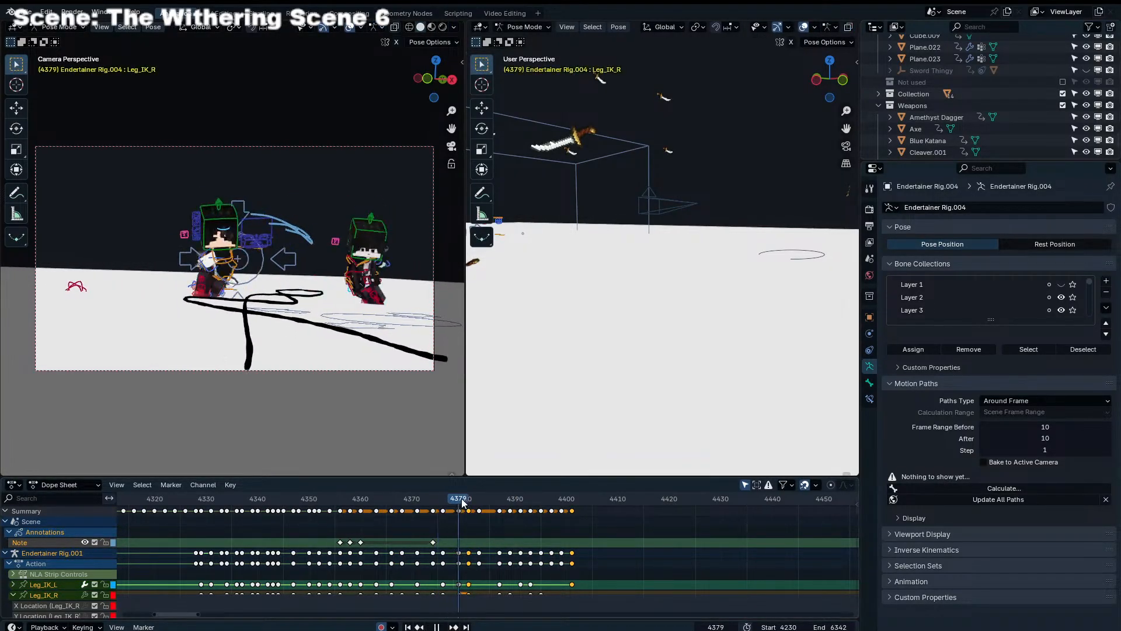
left_click_drag(480, 510, 480, 511)
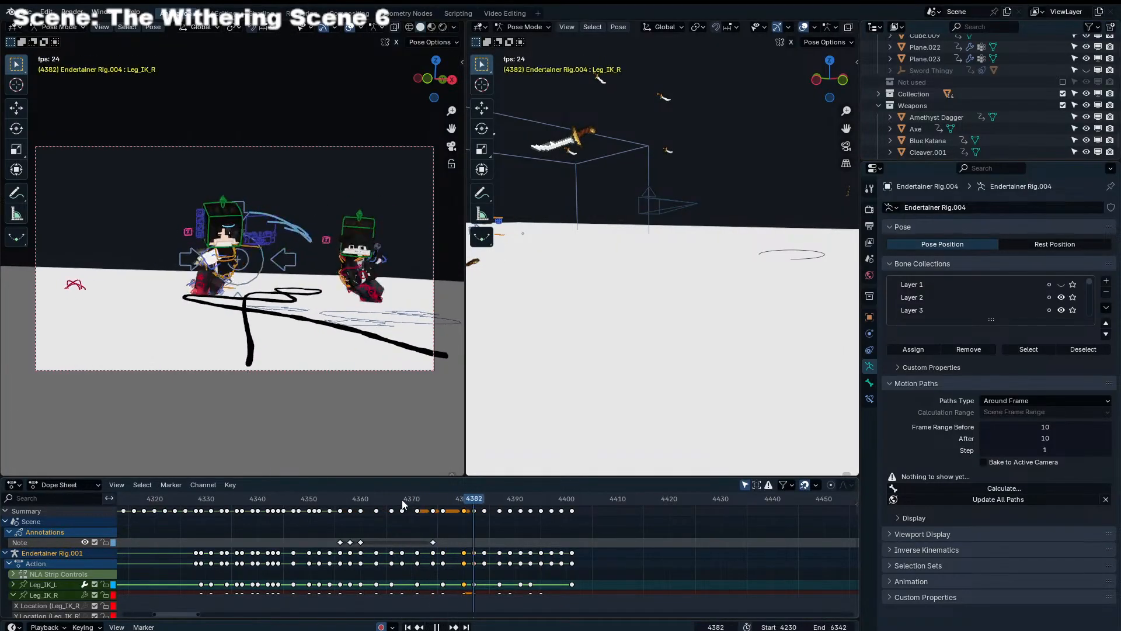
key("space")
key("Right")
key("Right")
key("Right")
key("Right")
key("Right")
key("Right")
key("Right")
key("Right")
key("Right")
key("Right")
key("Right")
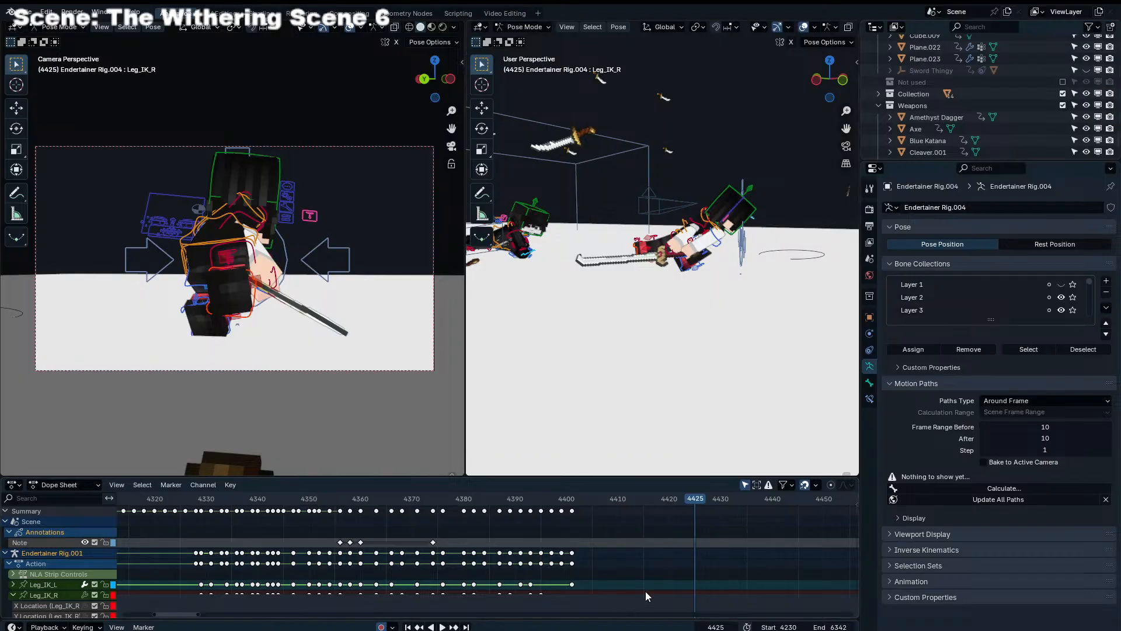
Play the shot from its start in the camera view without overlays up to frame 4412 and save the scene
scroll(573, 530, "down", 1)
scroll(525, 517, "up", 3)
middle_click_drag(570, 529, 618, 548)
scroll(530, 516, "up", 1)
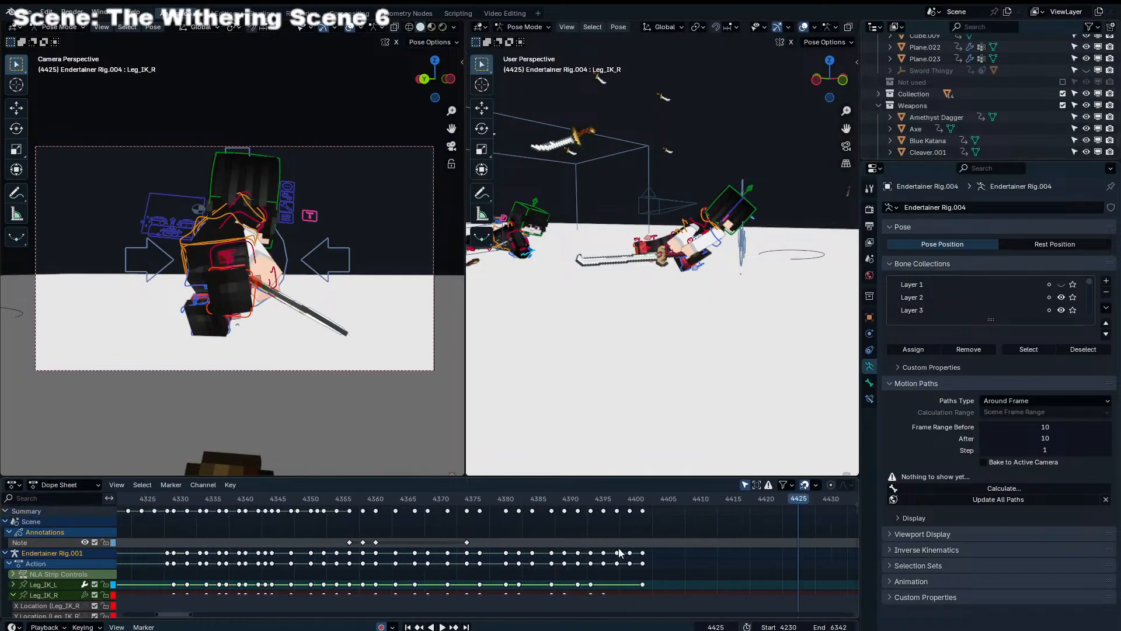
key("space")
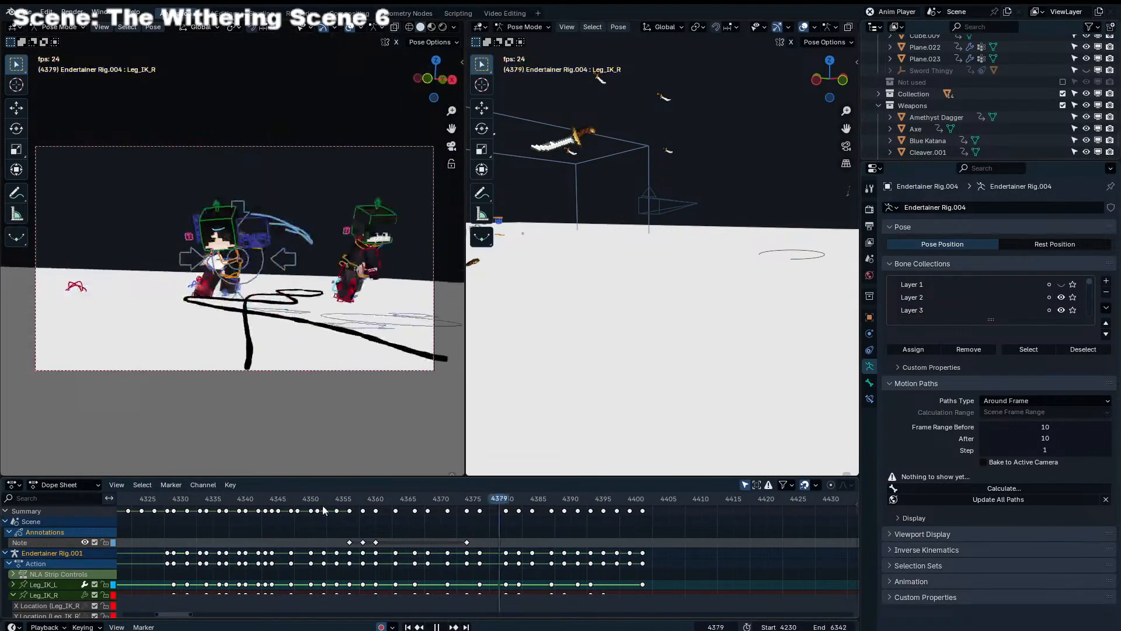
scroll(373, 527, "down", 5)
middle_click_drag(357, 530, 588, 554)
key("space")
left_click(408, 627)
key("space")
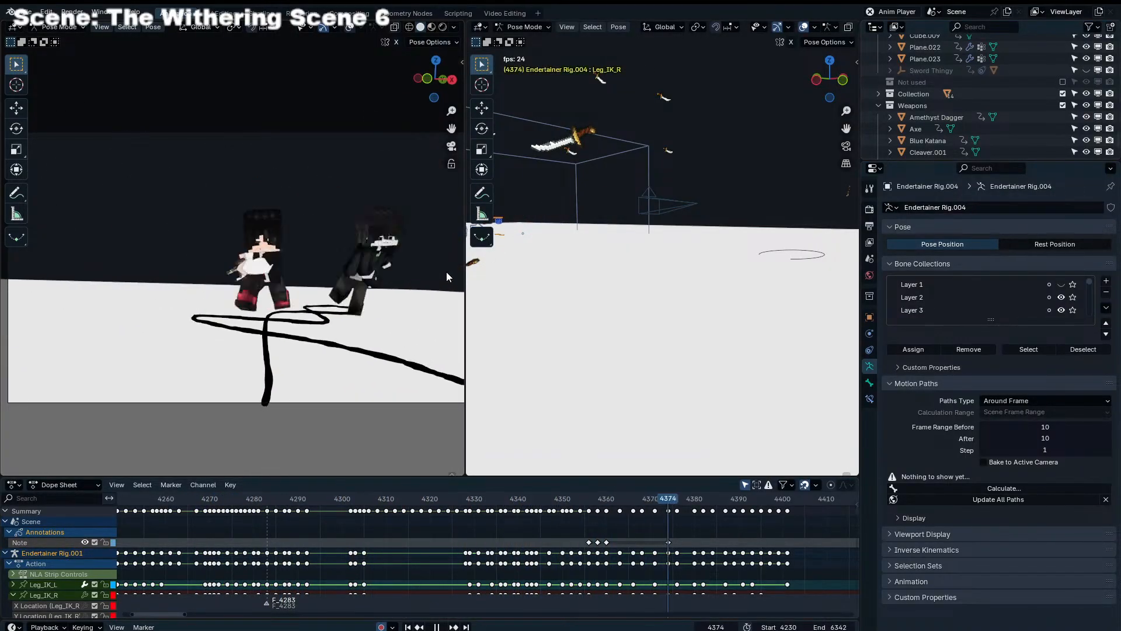
key("space")
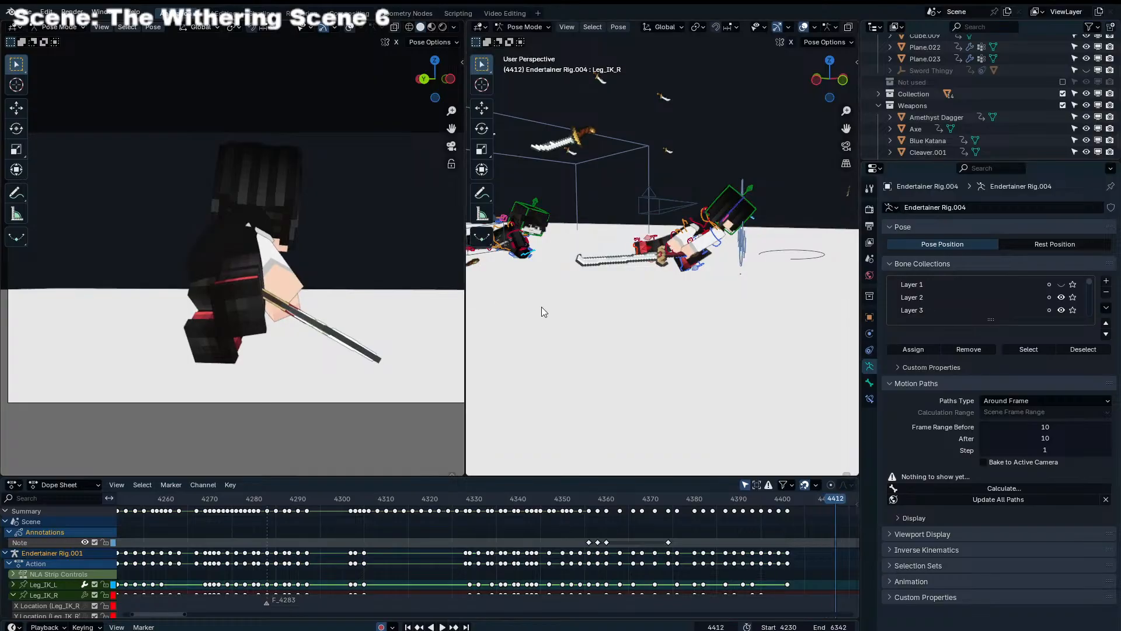
key("ctrl+s")
At frame 4403, select Endertainer Rig.004's Torso bone and move it within the camera view
middle_click_drag(682, 565, 502, 558)
scroll(588, 553, "up", 4)
middle_click_drag(588, 552, 448, 543)
scroll(447, 528, "up", 6)
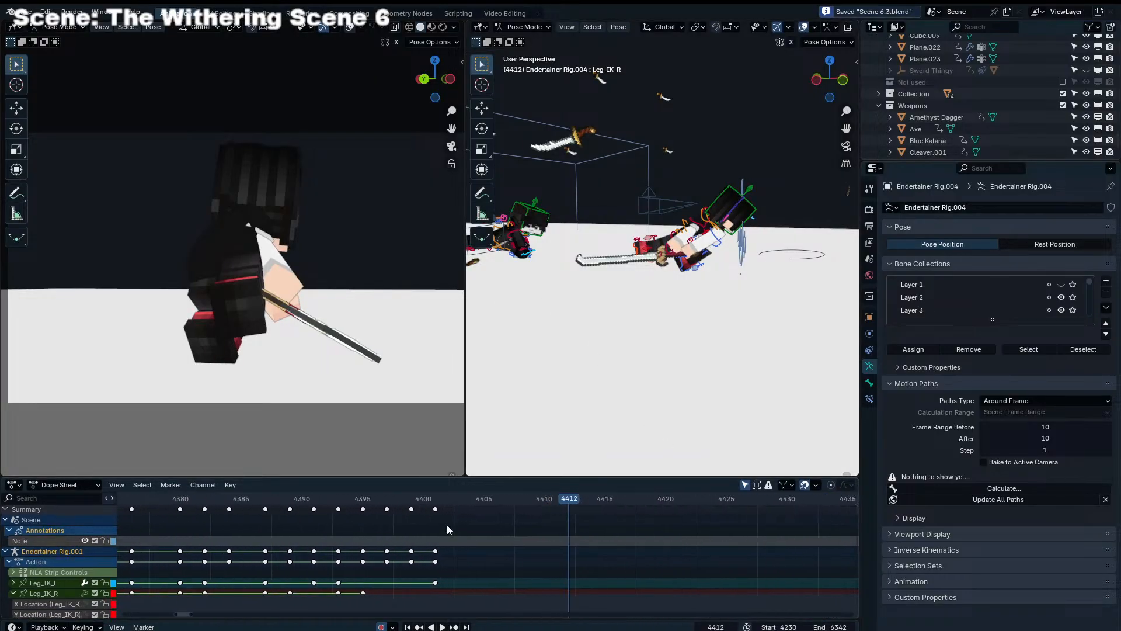
left_click_drag(416, 503, 460, 502)
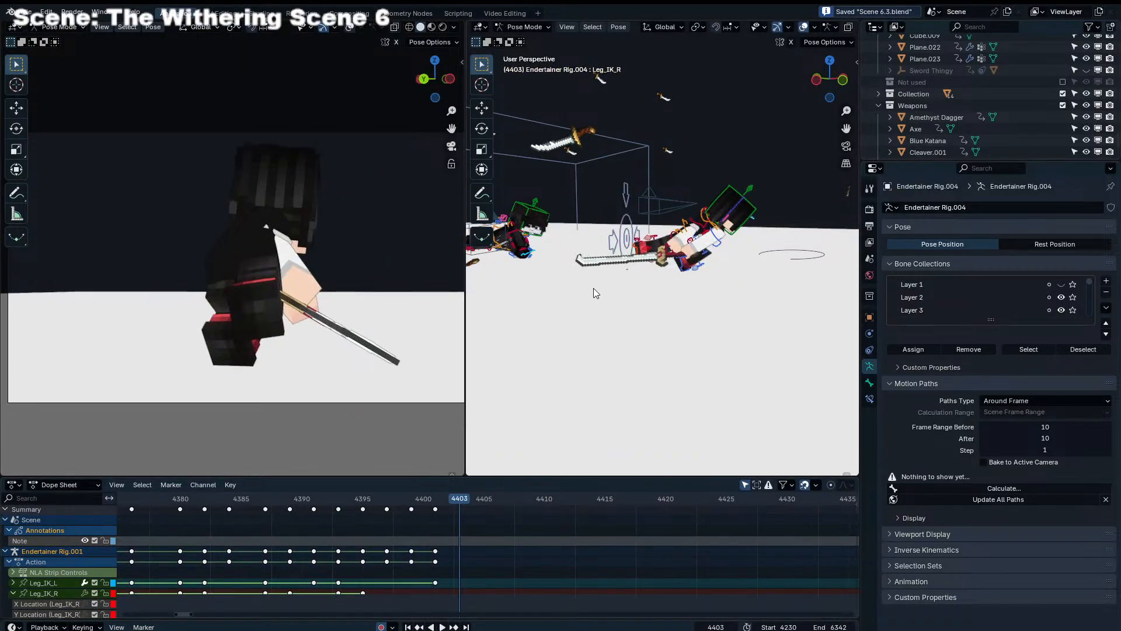
left_click(681, 230)
middle_click_drag(694, 228, 701, 335)
key("g")
left_click(286, 321)
Show the timeline in seconds and, from the top view, move the Torso about 2.1 m farther from the opponent at frame 4403
key("KP_7")
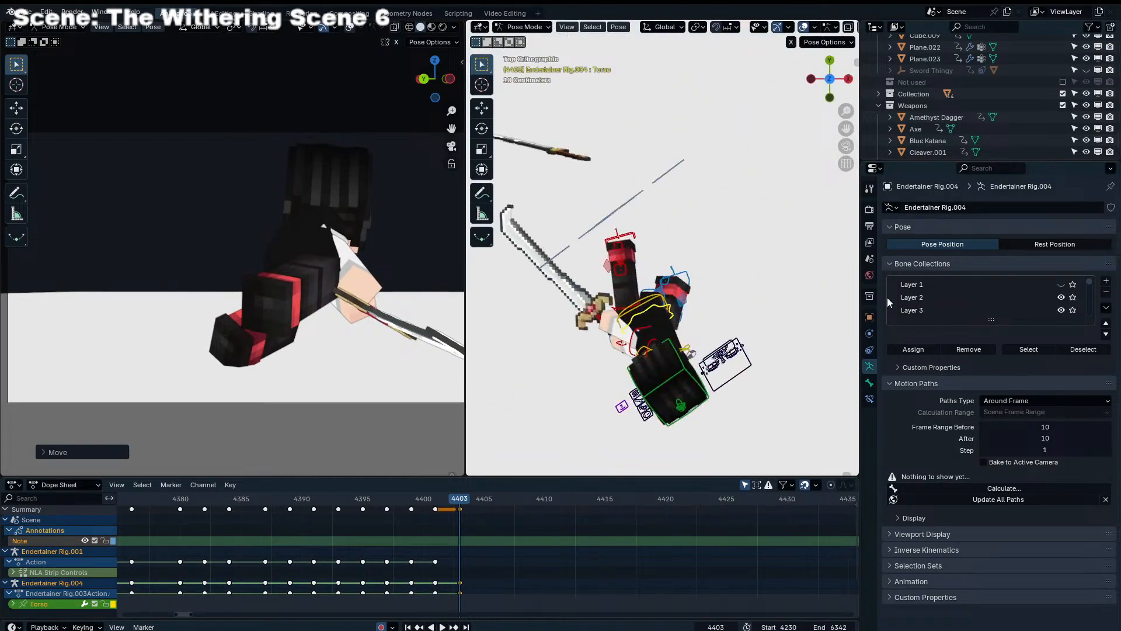
scroll(654, 303, "down", 6)
key("ctrl+t")
scroll(497, 545, "down", 20)
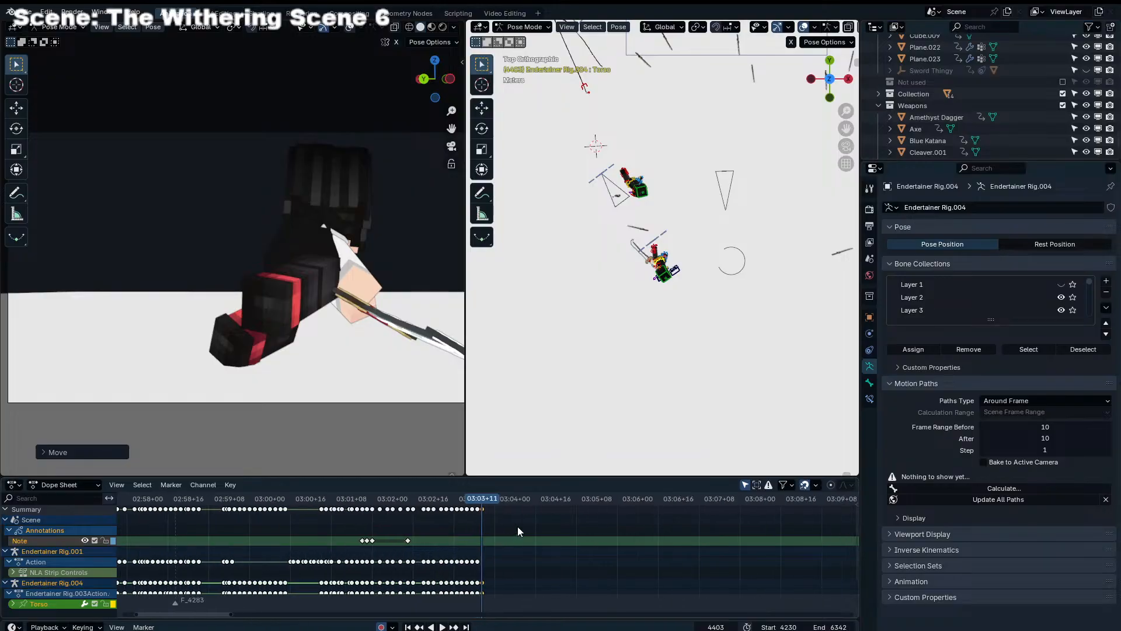
scroll(685, 554, "down", 10)
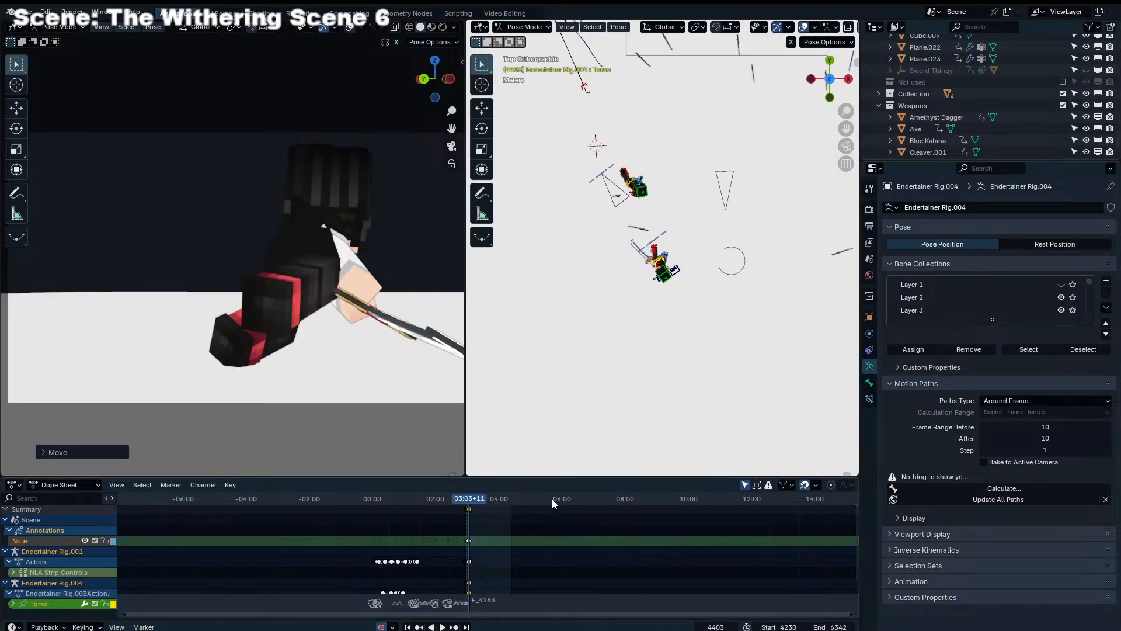
scroll(526, 541, "up", 12)
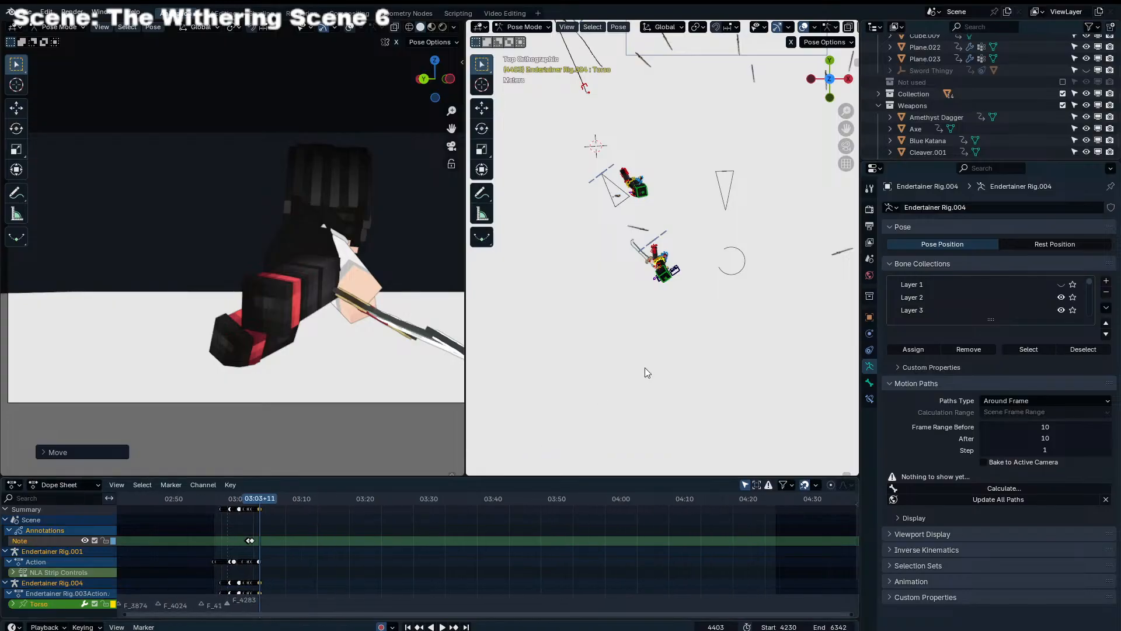
scroll(660, 308, "up", 8)
scroll(259, 507, "up", 6)
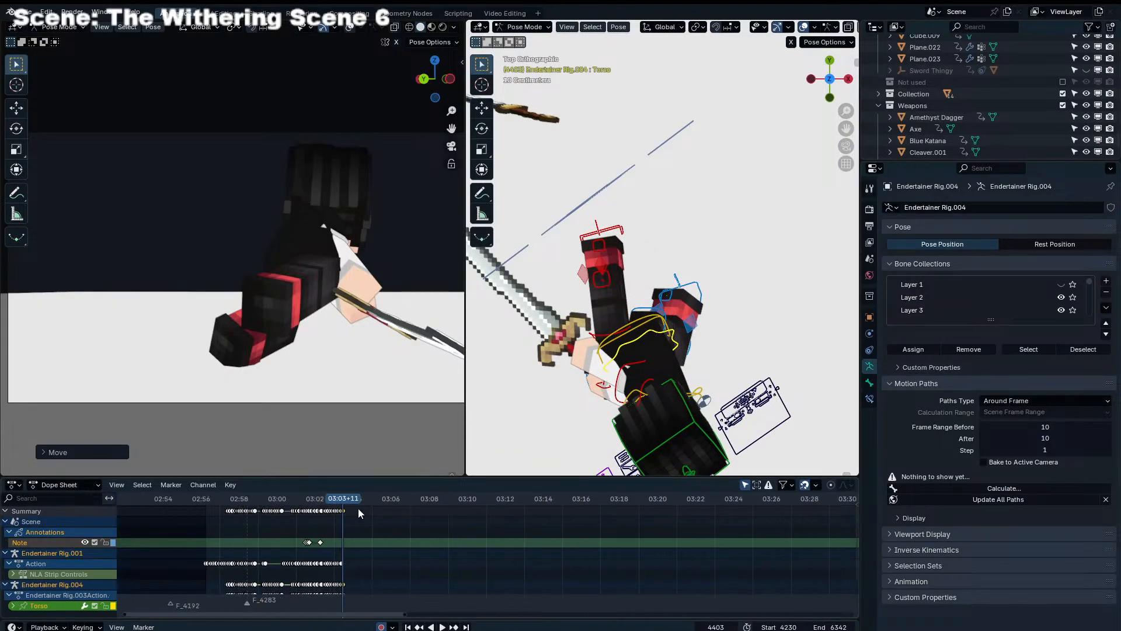
scroll(622, 342, "down", 8)
scroll(622, 342, "down", 1)
key("g")
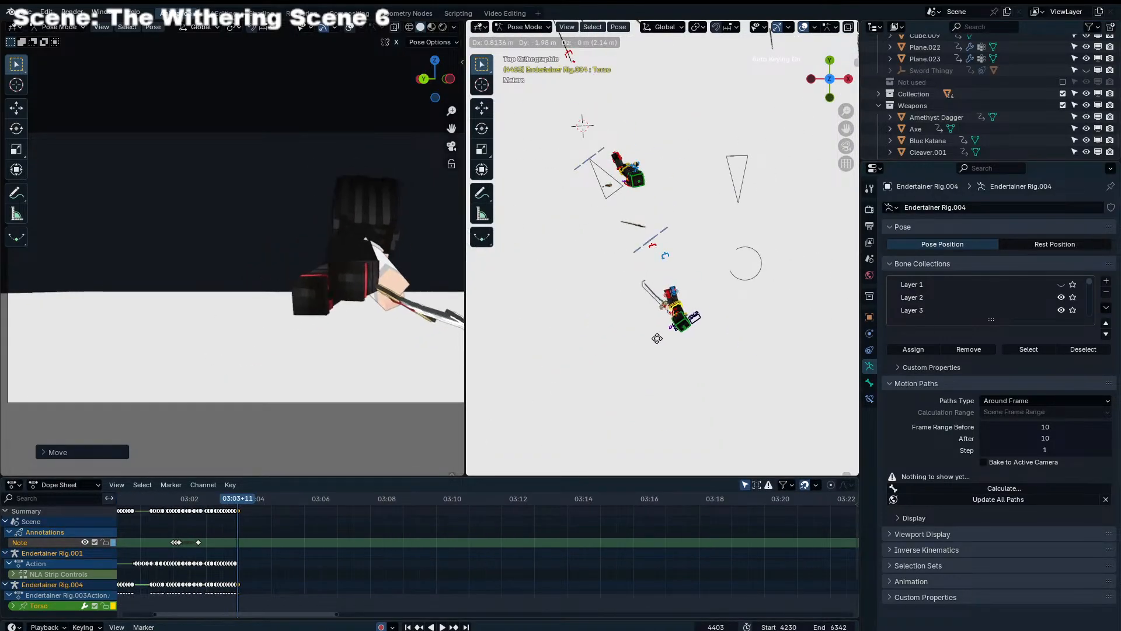
left_click(658, 338)
Preview the lead-in to frame 4403 and adjust the Torso's height along the Z axis at that frame
scroll(327, 540, "up", 8)
middle_click_drag(310, 542, 454, 505)
key("space")
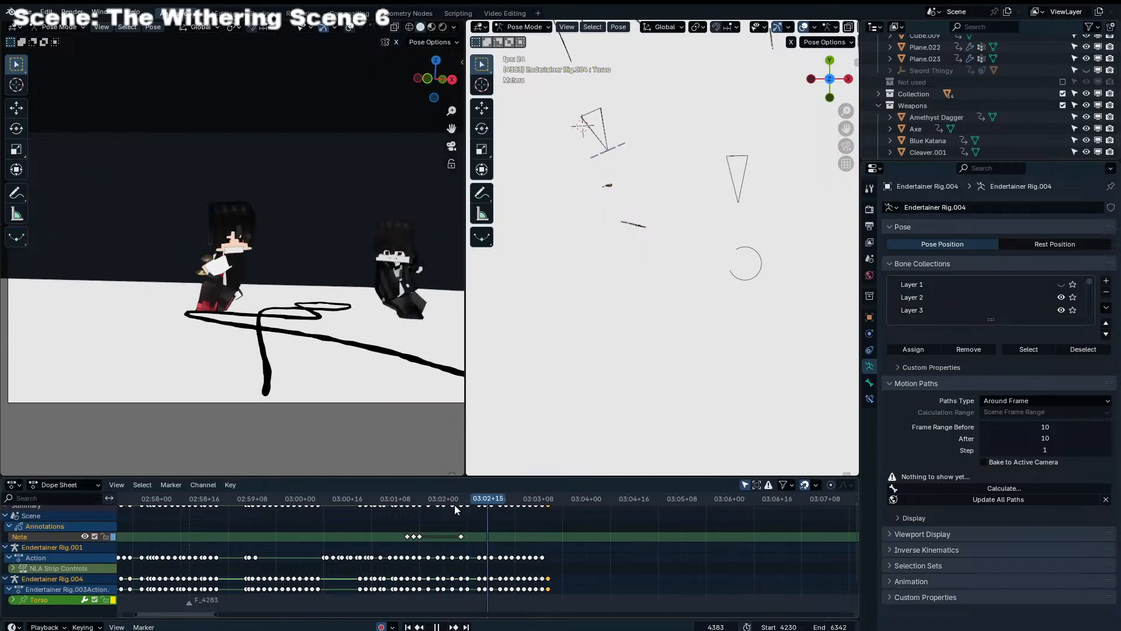
key("space")
left_click_drag(544, 497, 549, 495)
key("KP_Decimal")
scroll(701, 248, "down", 7)
middle_click_drag(672, 225, 710, 122)
scroll(631, 233, "down", 3)
key("g")
key("z")
left_click(622, 228)
Move Endertainer Rig.004's Leg_IK_R over to the relocated body and fine-tune its placement at frame 4403
key("Left")
middle_click_drag(622, 228, 615, 298)
scroll(780, 273, "down", 4)
key("Right")
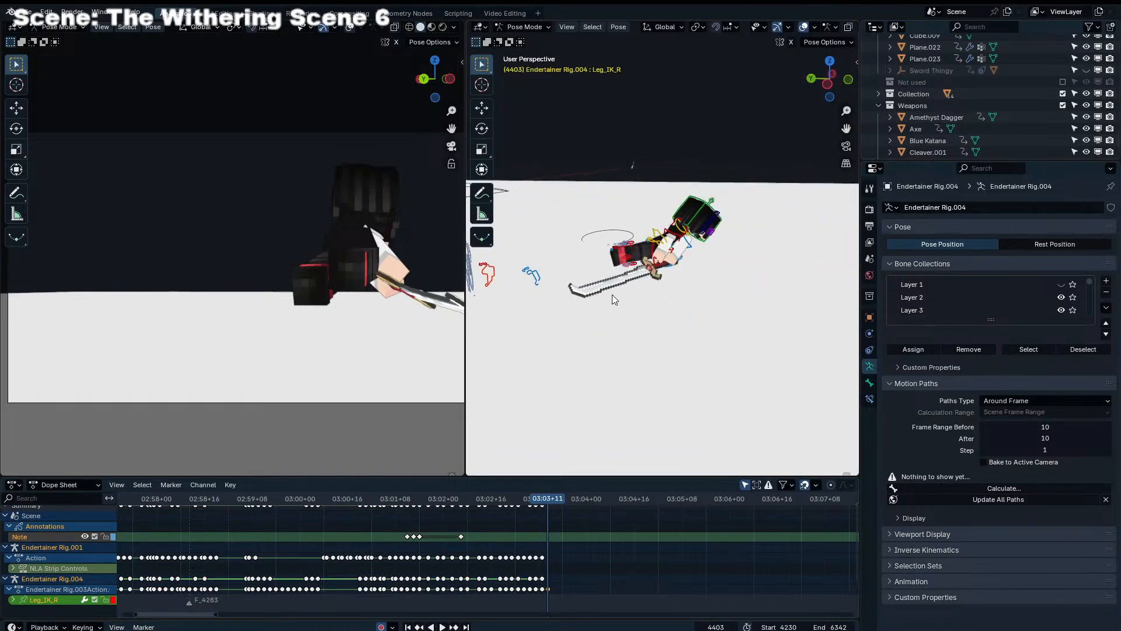
key("g")
left_click(759, 282)
middle_click_drag(759, 281, 697, 276)
key("g")
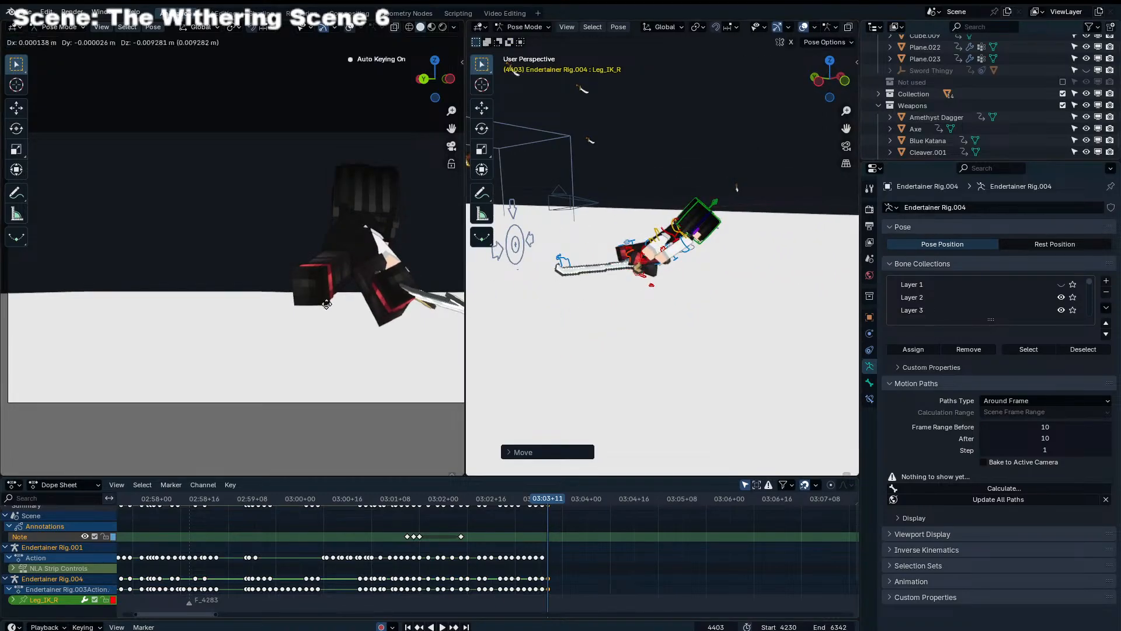
left_click(318, 305)
Adjust the Torso's height, tilt and position above the feet at frame 4403
left_click(635, 258)
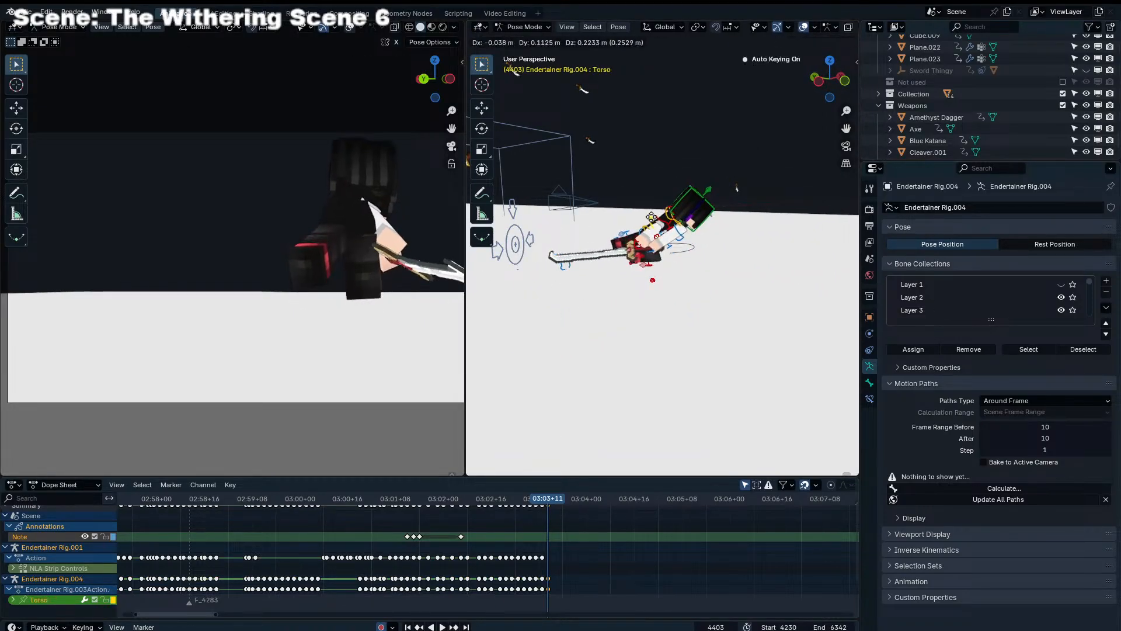
left_click(682, 251)
key("g")
key("z")
left_click(682, 241)
key("r")
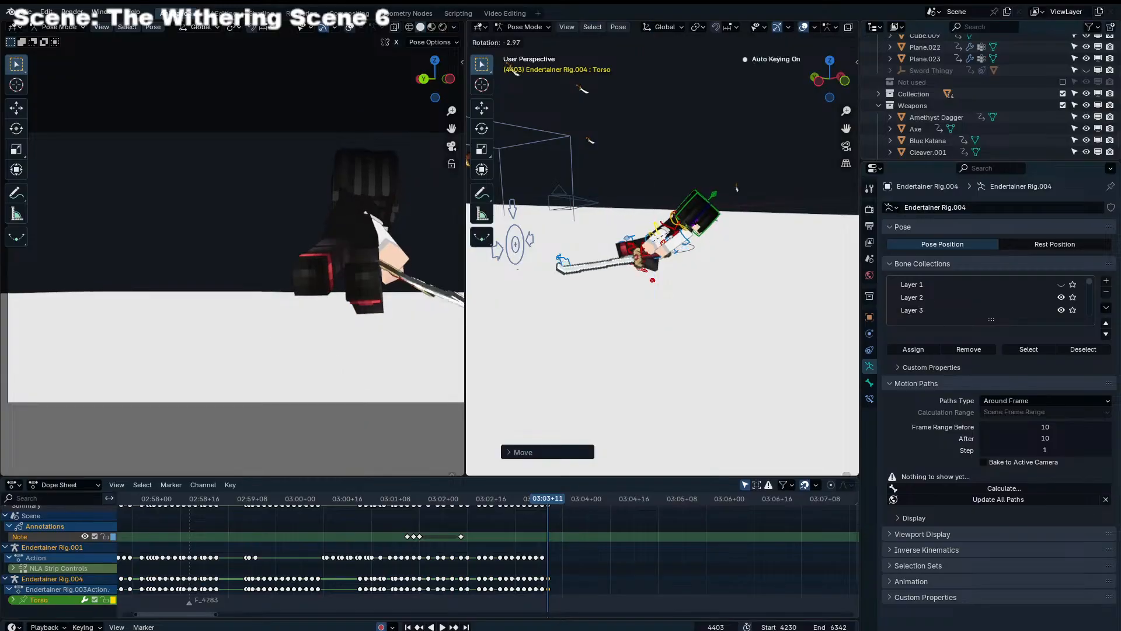
left_click(666, 208)
key("g")
left_click(664, 211)
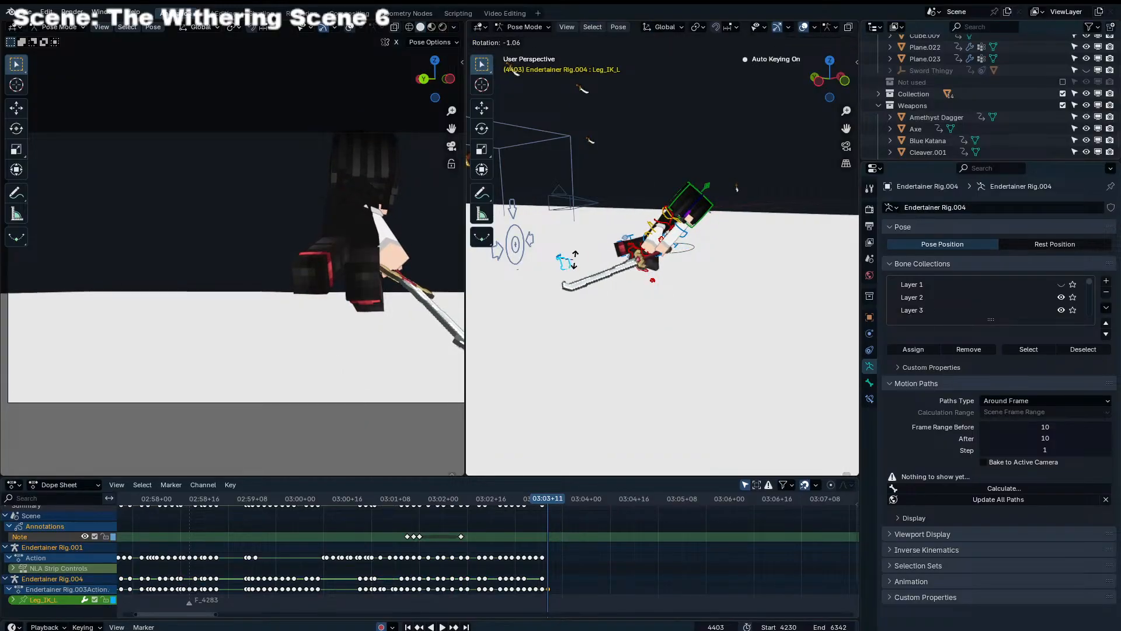
Rotate Endertainer Rig.004's Leg_IK_L and move it so the left leg trails apart from the right at frame 4403
left_click(591, 283)
middle_click_drag(591, 283, 613, 258)
key("r")
key("r")
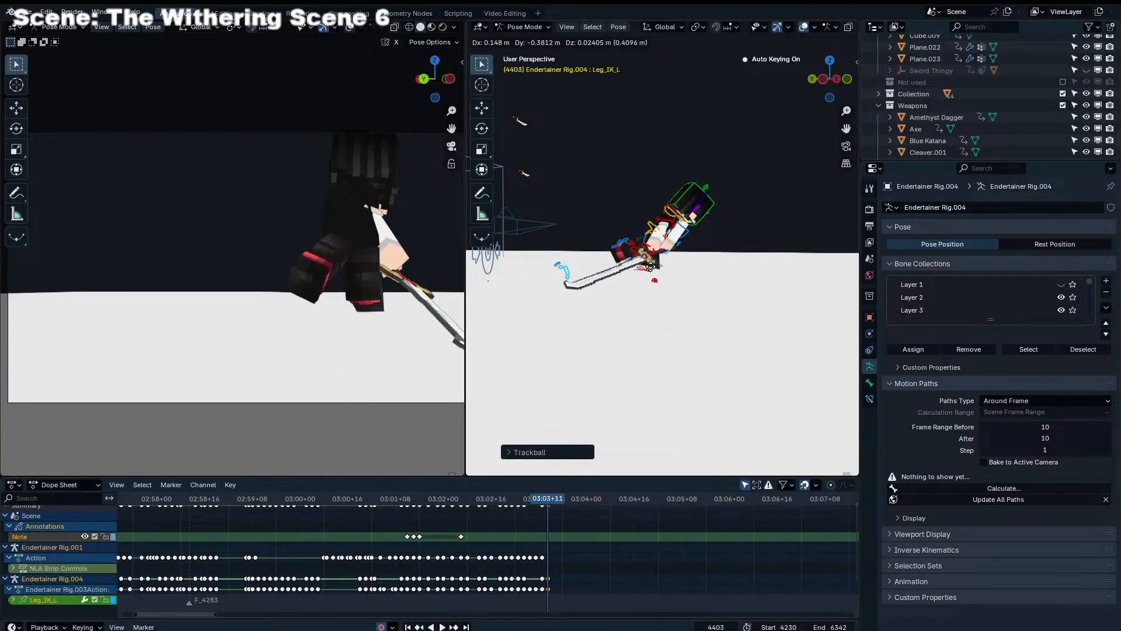
left_click(689, 272)
middle_click_drag(688, 273, 743, 268)
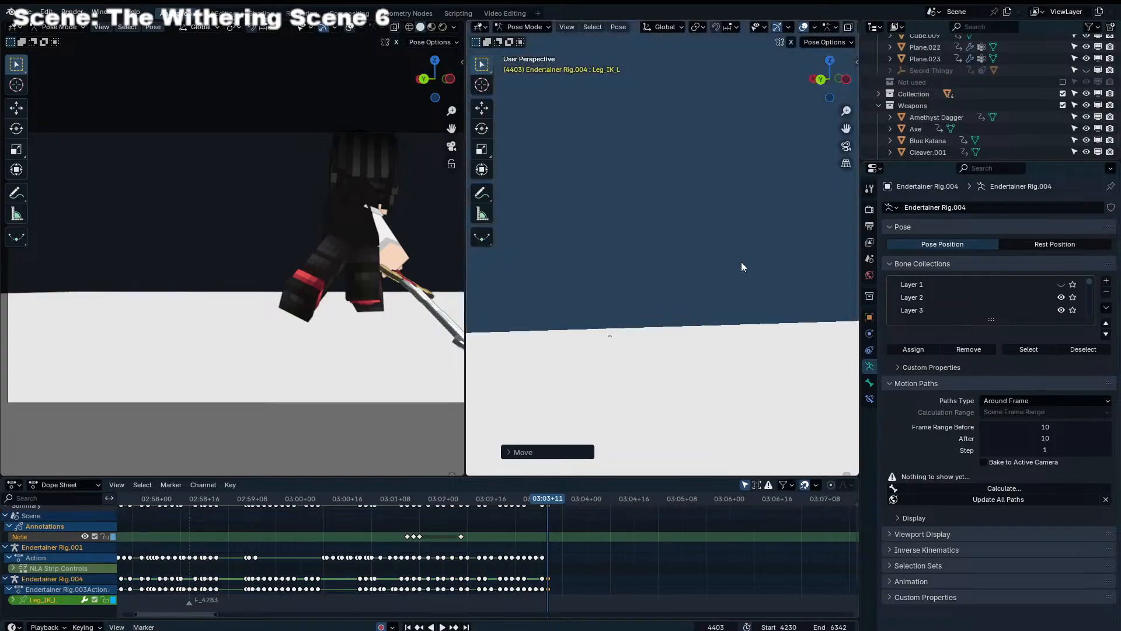
scroll(742, 268, "up", 2)
scroll(401, 323, "up", 1)
left_click(363, 331)
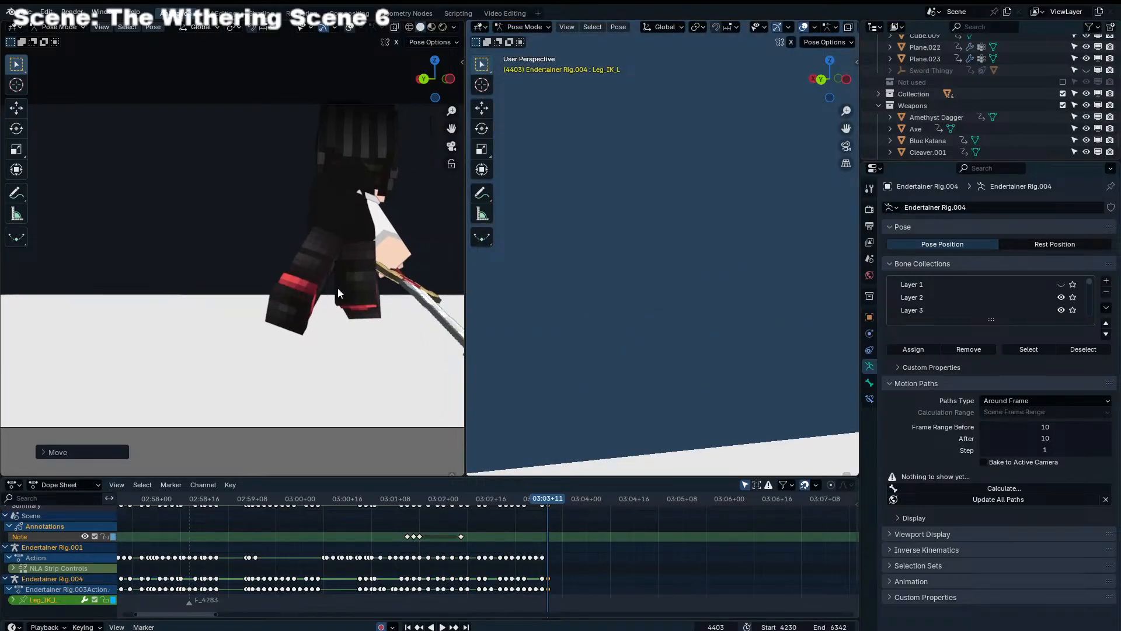
Rotate Endertainer Rig.004's Torso to change the body's lean at frame 4403
scroll(299, 303, "down", 4)
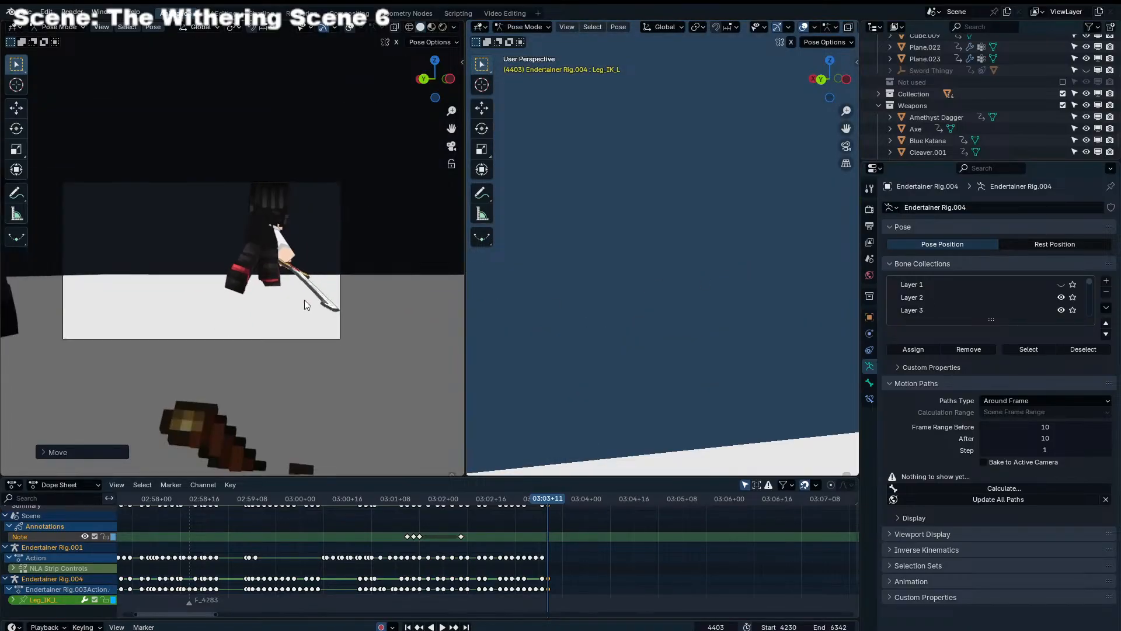
scroll(685, 261, "up", 4)
mouse_move(727, 273)
middle_mouse_down()
mouse_move(678, 274)
mouse_move(747, 281)
mouse_move(741, 264)
middle_mouse_up()
scroll(678, 274, "up", 4)
middle_click_drag(691, 201, 678, 199)
left_click(679, 199)
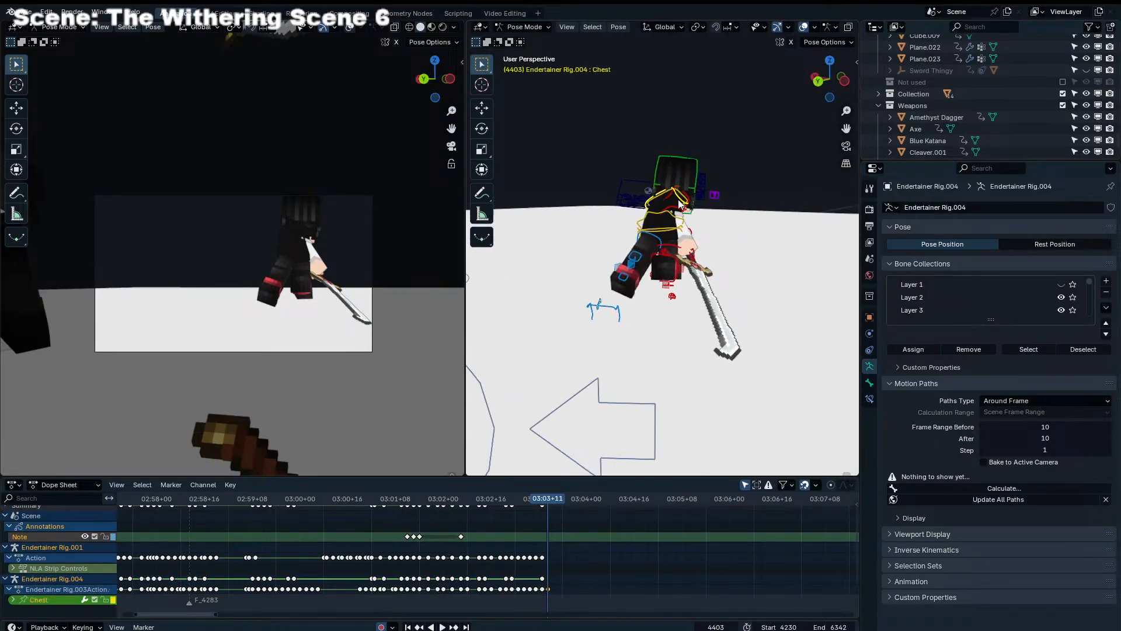
key("r")
right_click(689, 208)
scroll(689, 208, "up", 3)
left_click(688, 191)
middle_click_drag(488, 244, 527, 260)
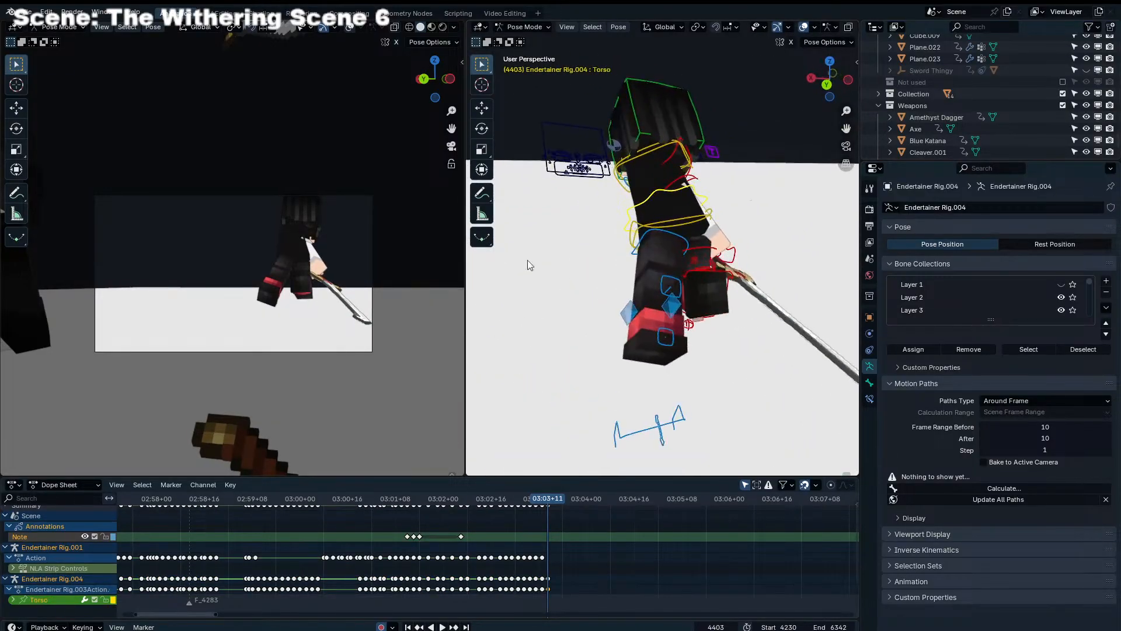
key("r")
left_click(334, 295)
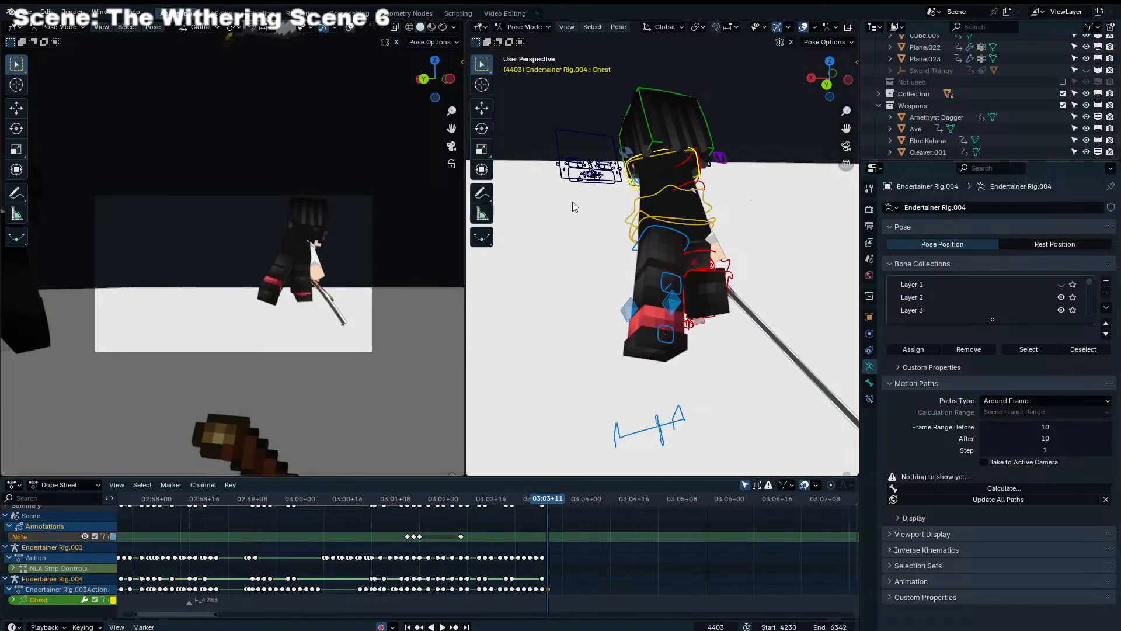
Rotate Endertainer Rig.004's Chest to twist the upper body and sword arm at frame 4403
key("r")
left_click(352, 242)
left_click(354, 242)
key("r")
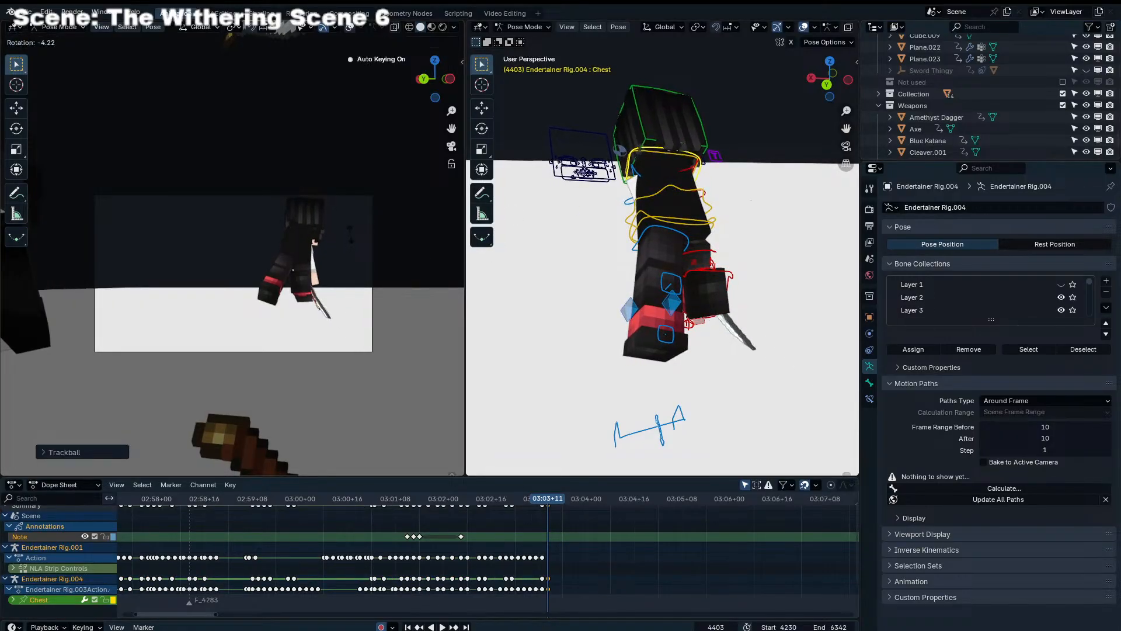
Turn Endertainer Rig.004's Head with trackball rotation at frame 4403
left_click(636, 135)
key("r")
key("r")
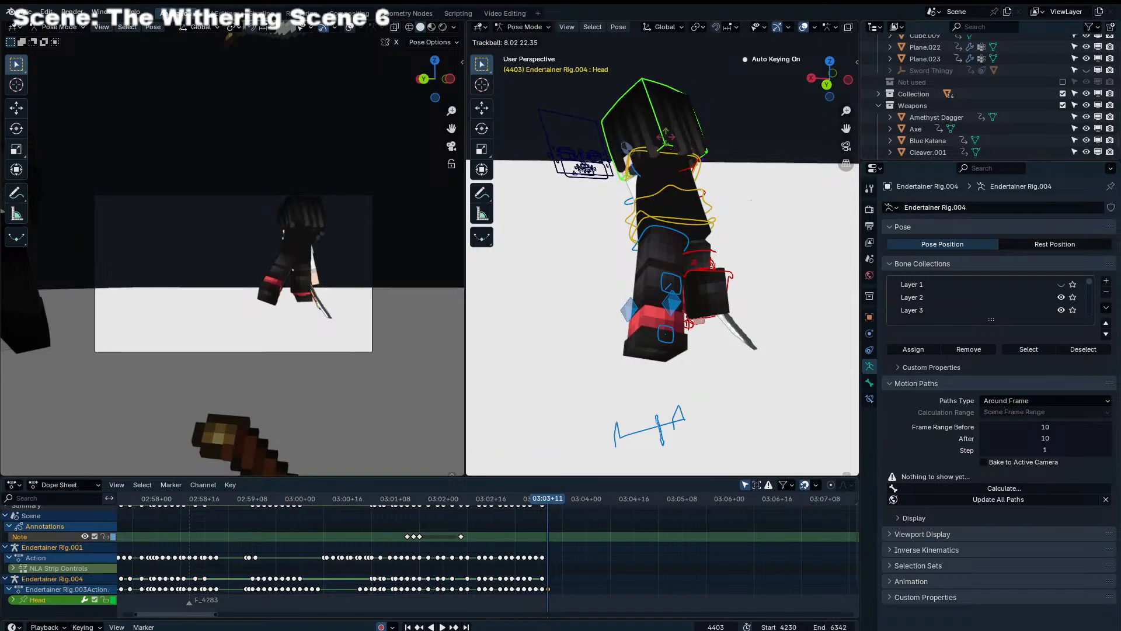
key("r")
left_click(659, 151)
Clear the rotation of Endertainer Rig.004's left arm control, Shoulder_IK_L, and move the arm at frame 4403
left_click(695, 191)
middle_click_drag(695, 191, 601, 203)
left_click(689, 198)
key("alt+r")
left_click(685, 201)
key("g")
left_click(700, 225)
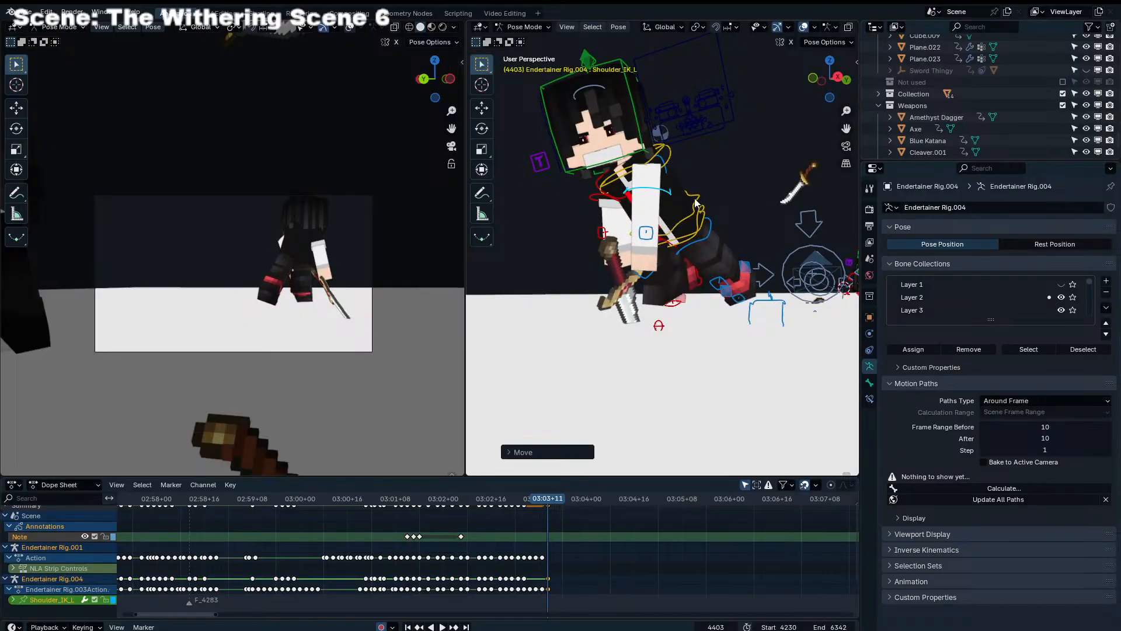
Rotate Endertainer Rig.004's left arm control, Shoulder_IK_L, to angle the arm toward the sword handle at frame 4403
key("r")
left_click(703, 246)
middle_click_drag(703, 246, 805, 250)
key("r")
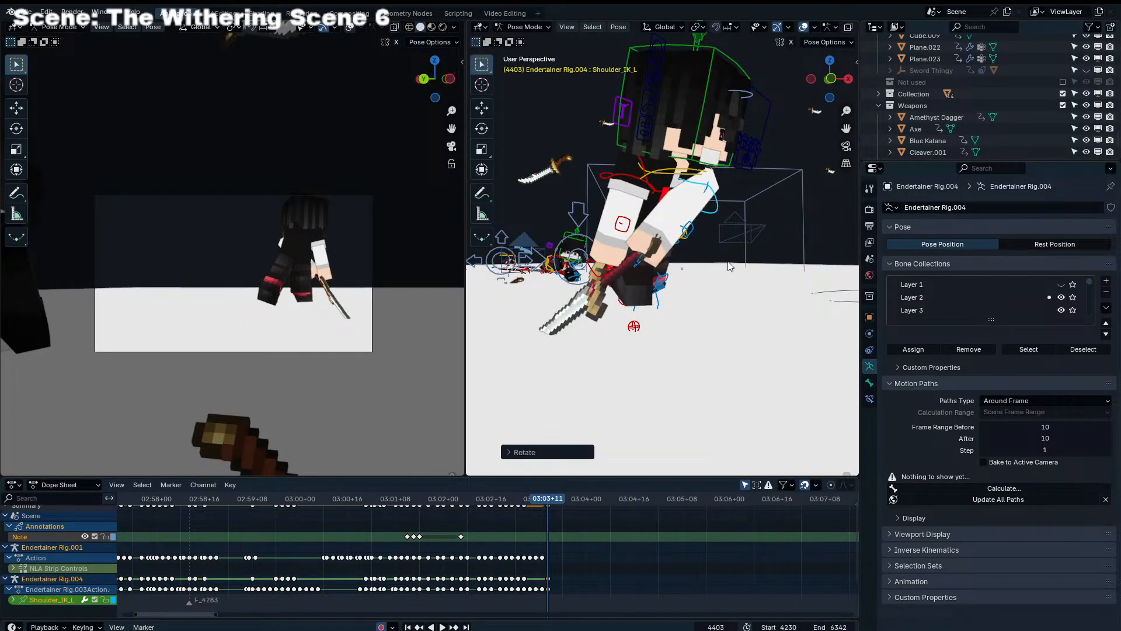
middle_click_drag(730, 266, 763, 275)
Rotate Scimitar.001 so the blade points down from Endertainer Rig.004's hand at frame 4403
left_click(681, 287)
middle_click_drag(682, 287, 750, 339)
key("r")
left_click(758, 343)
key("r")
key("r")
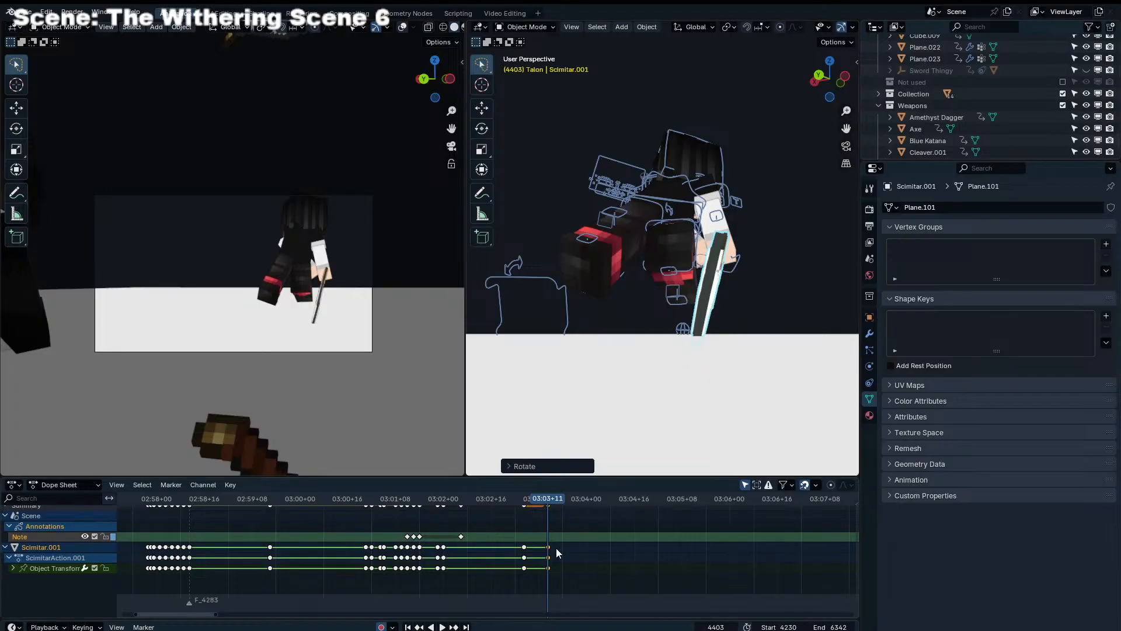
scroll(557, 549, "up", 9)
middle_click_drag(605, 542, 529, 544)
left_click_drag(489, 500, 537, 508)
left_click(688, 272)
key("ctrl+Tab")
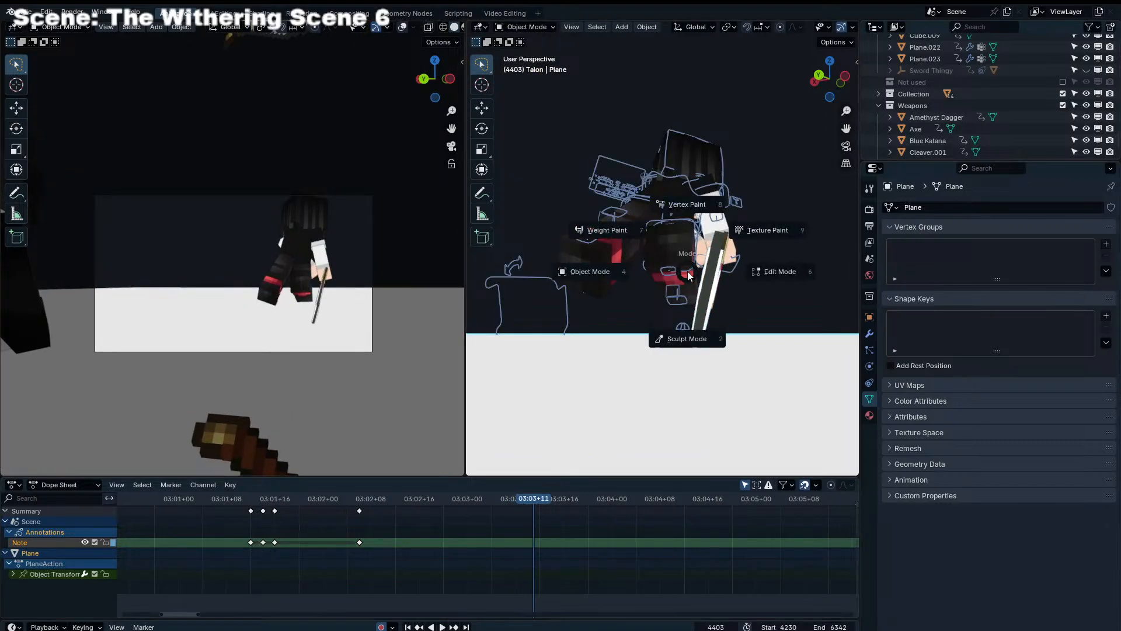
key("Escape")
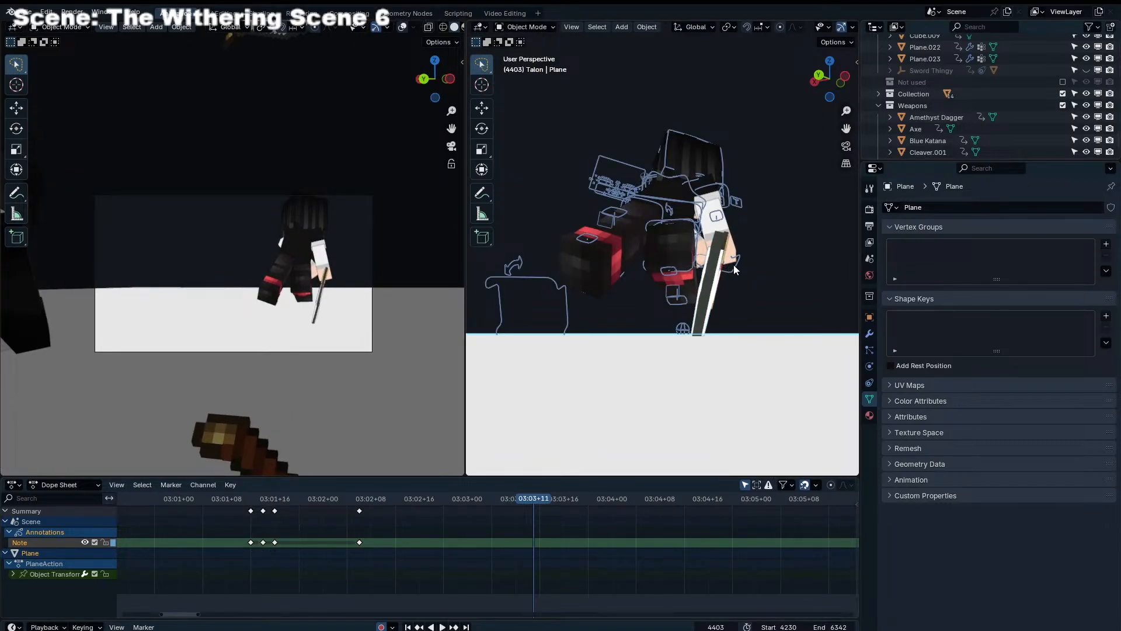
Pose Endertainer Rig.004's right leg by moving and rotating Leg_IK_R at frame 4403
middle_click_drag(734, 266, 770, 331)
left_click(743, 175)
key("ctrl+Tab")
left_click(677, 298)
key("g")
left_click(677, 294)
key("r")
left_click(671, 303)
key("g")
left_click(625, 333)
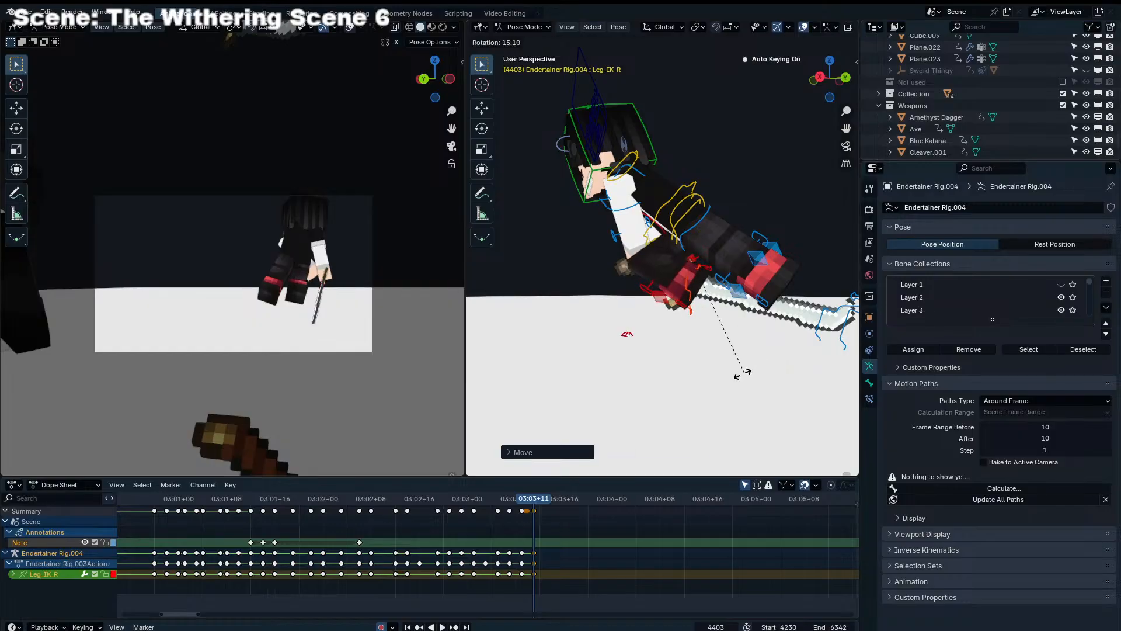
Play back the end of the fight animation leading up to frame 4403 to check the motion
left_click_drag(523, 501, 400, 501)
key("space")
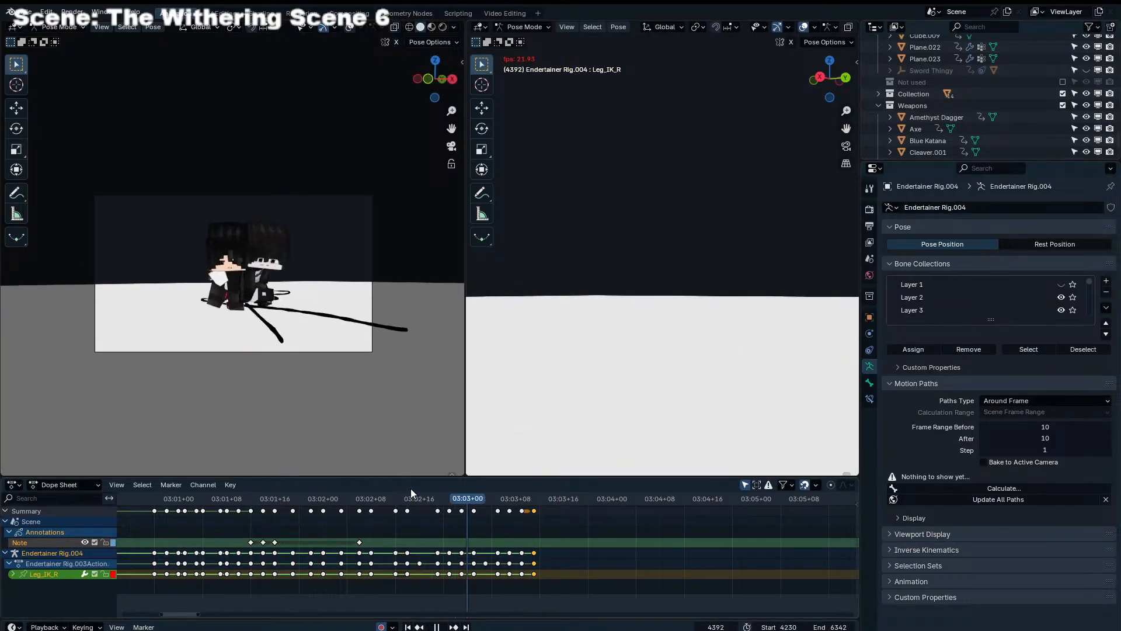
key("space")
Step forward with Endertainer Rig.004's right leg by moving and rotating Leg_IK_R at frame 4405
left_click(546, 499)
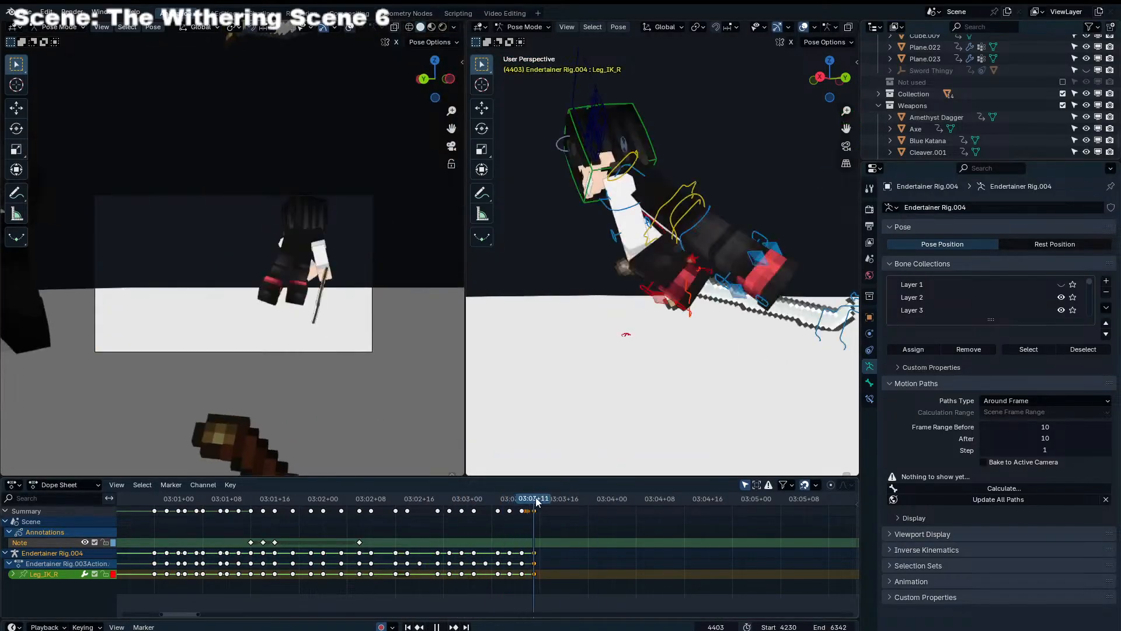
middle_click_drag(646, 346, 734, 348)
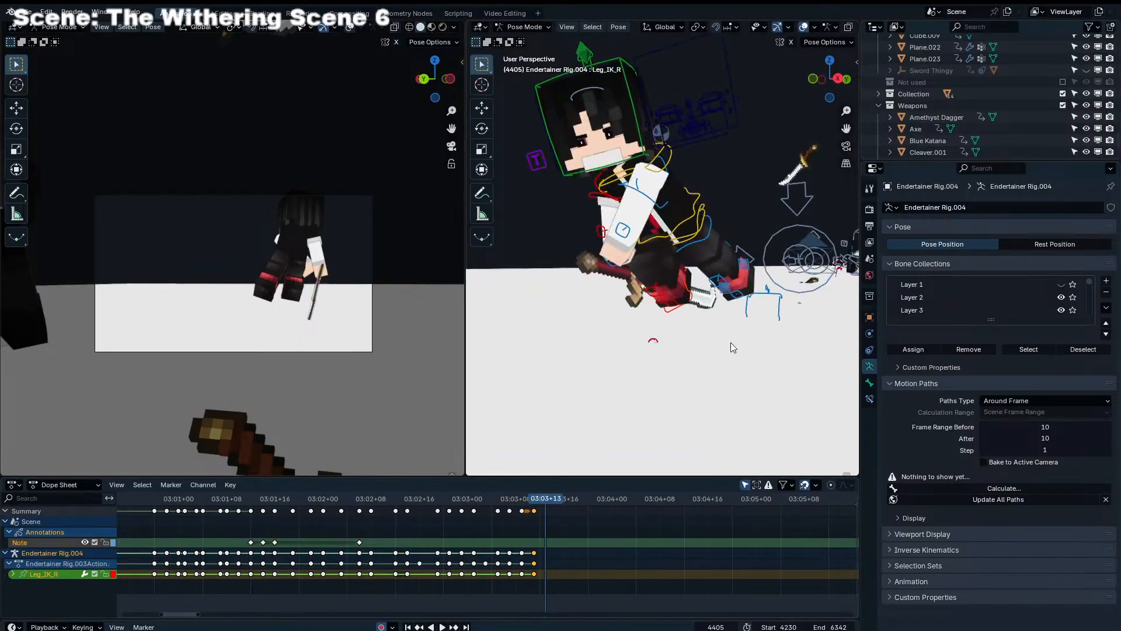
key("g")
left_click(678, 352)
key("r")
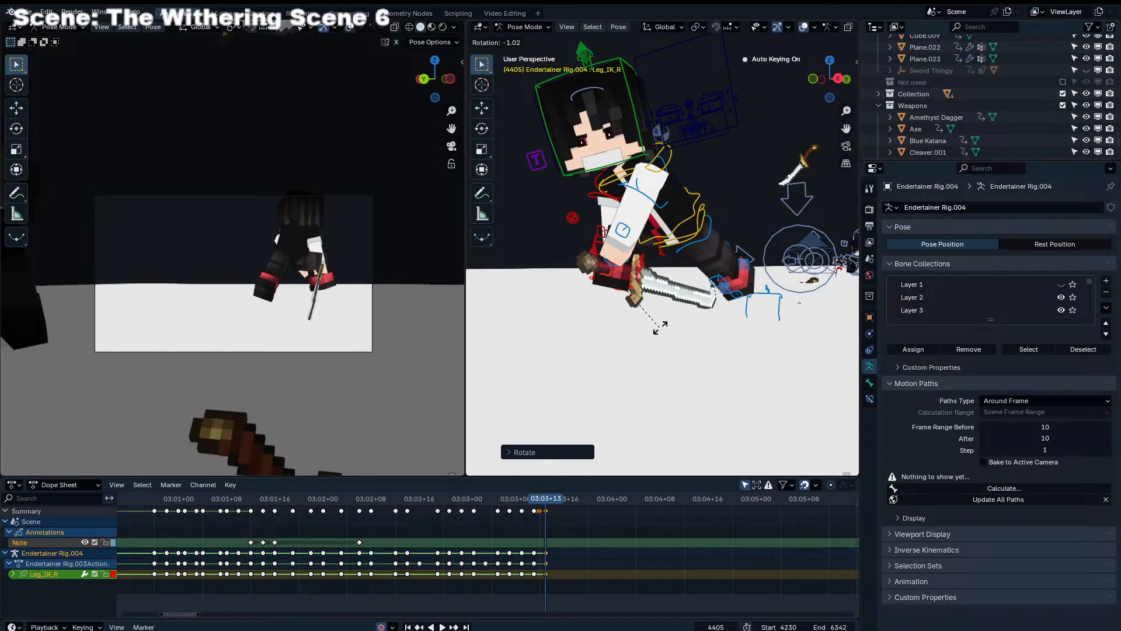
key("g")
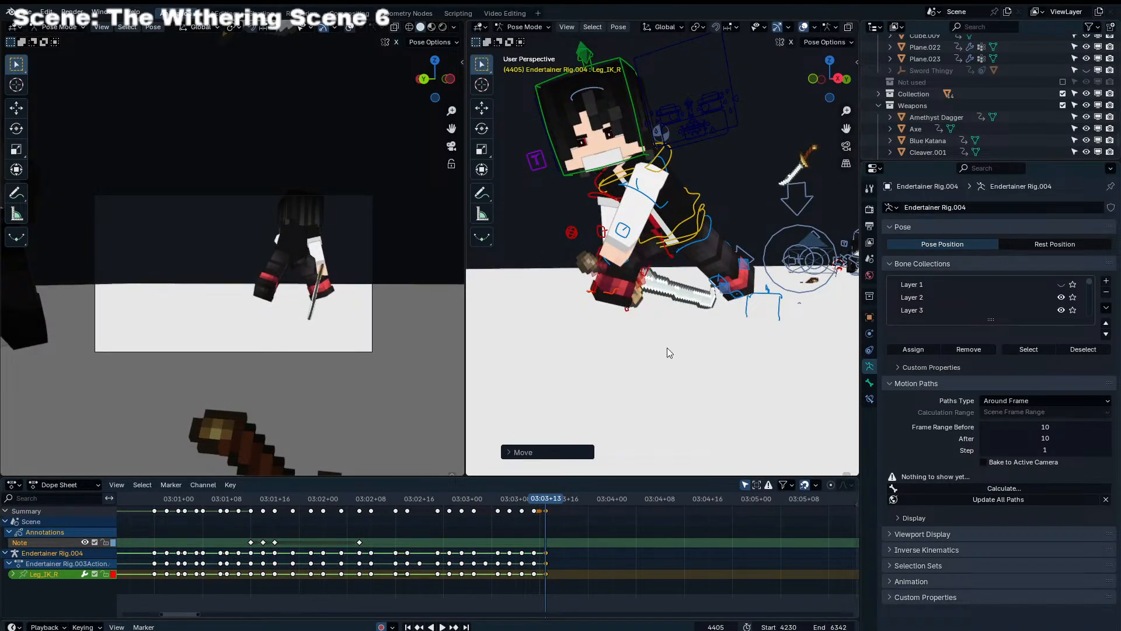
middle_click_drag(664, 355, 608, 330)
key("g")
left_click(751, 338)
key("g")
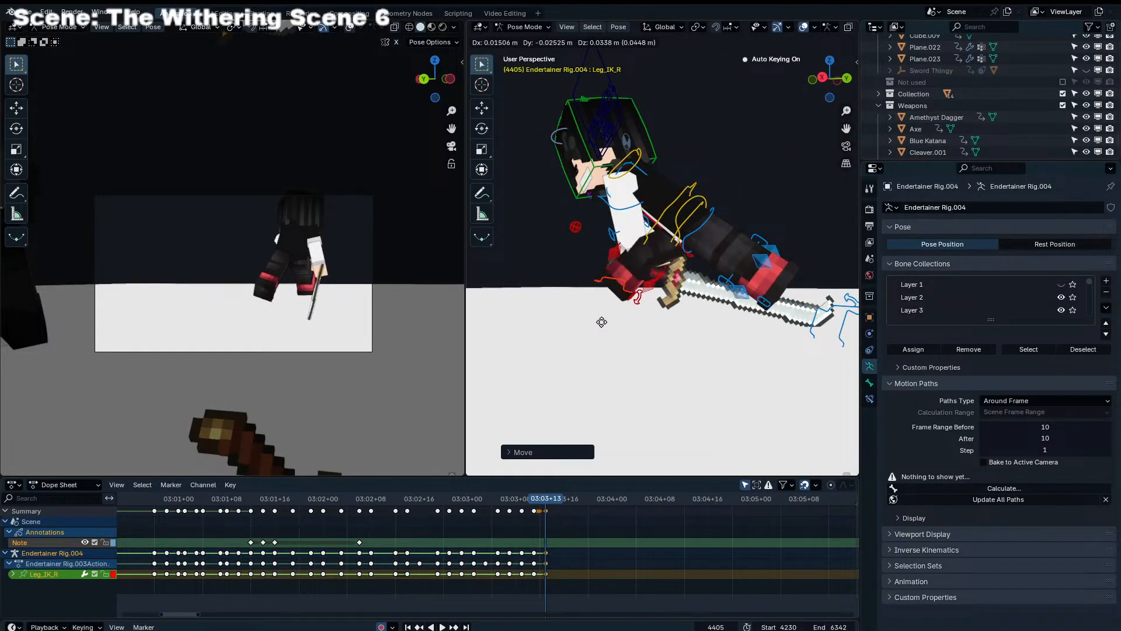
left_click(819, 320)
Stretch Endertainer Rig.004's left leg out behind the body by moving and rotating Leg_IK_L at frame 4405
middle_click_drag(818, 320, 771, 257)
key("g")
left_click(810, 295)
key("g")
left_click(735, 309)
key("r")
key("r")
left_click(829, 285)
key("g")
left_click(771, 275)
key("g")
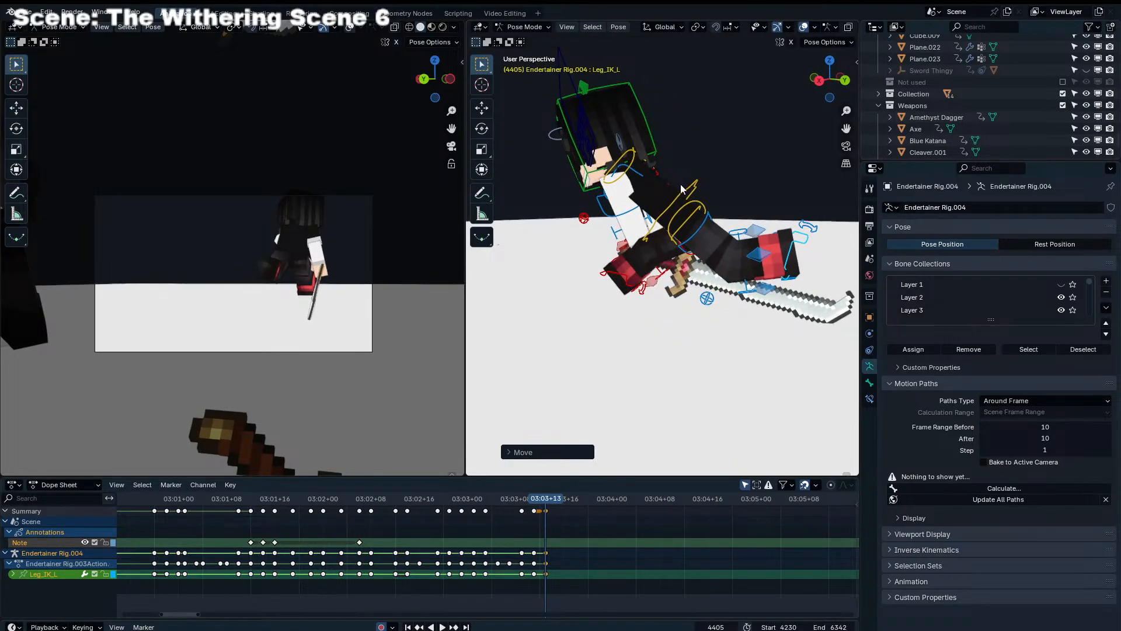
Rotate Endertainer Rig.004's Torso and Chest to bring the upper body more upright at frame 4405
key("r")
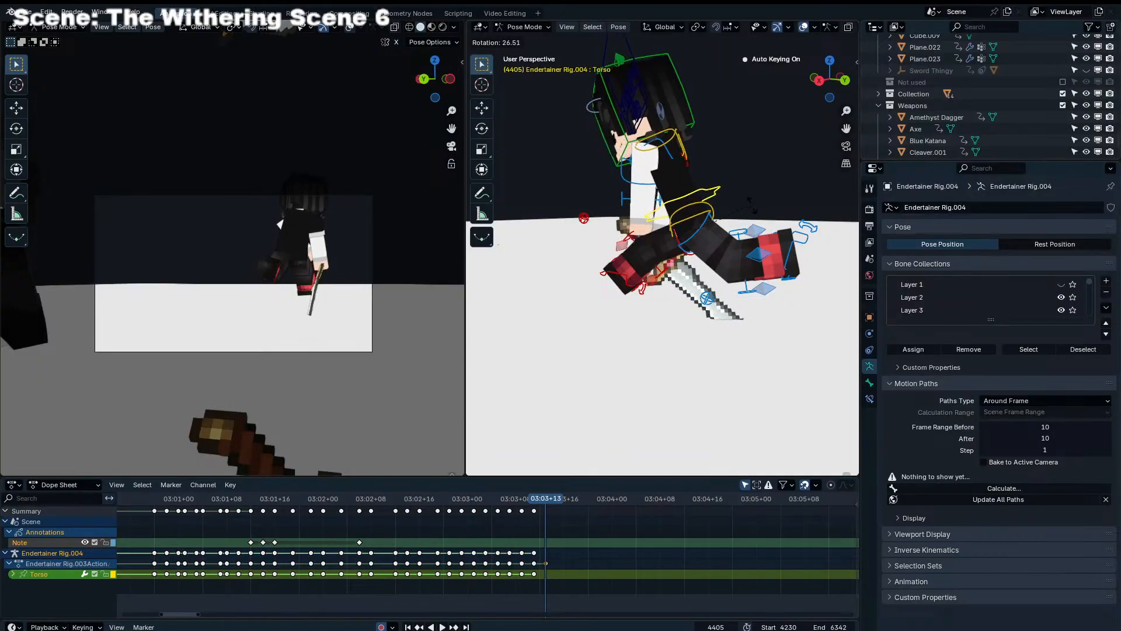
left_click(747, 213)
middle_click_drag(747, 212, 745, 216)
left_click(673, 145)
key("r")
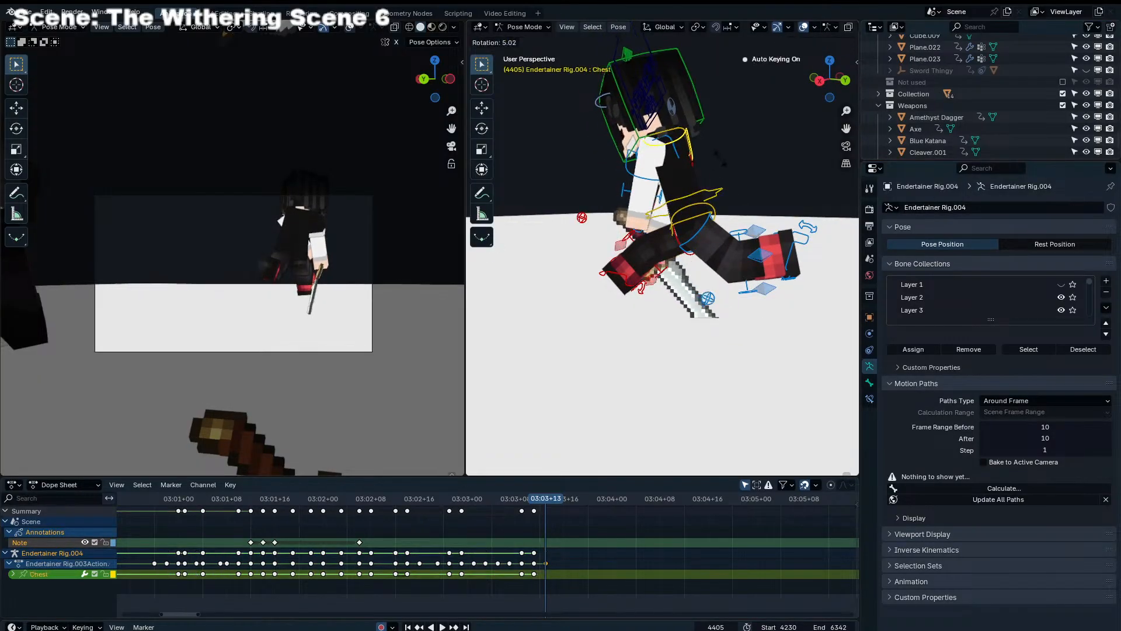
left_click(713, 194)
Select Endertainer Rig.004's Torso, Leg_IK_R and Leg_IK_L together and move the whole body farther away at frame 4405
left_click(680, 279, "shift")
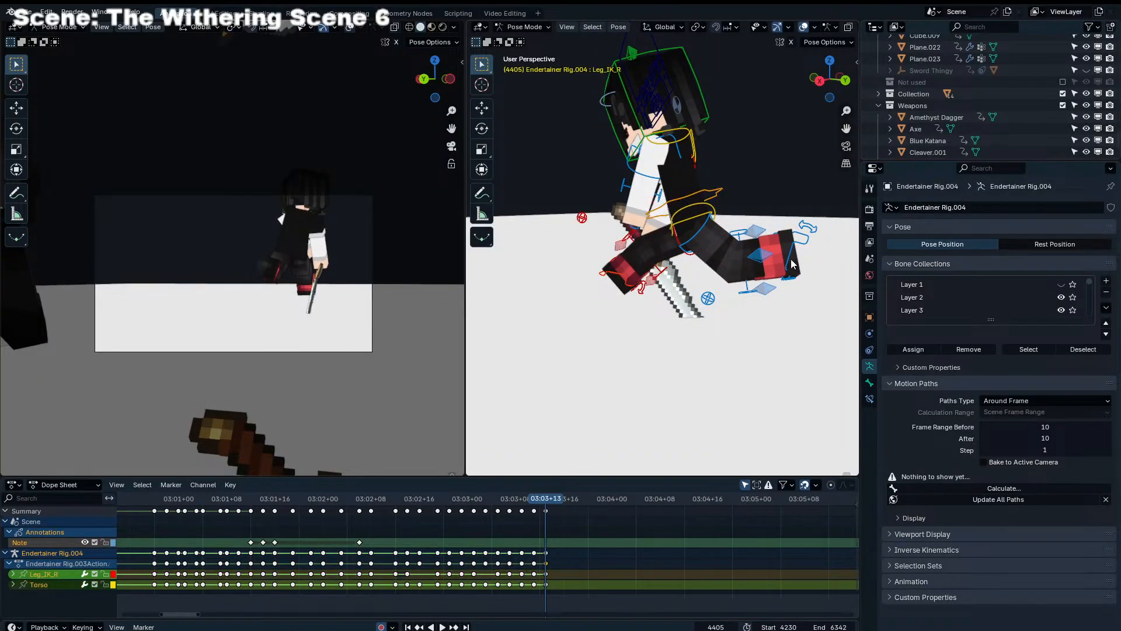
left_click(791, 265, "shift")
key("g")
left_click(504, 276)
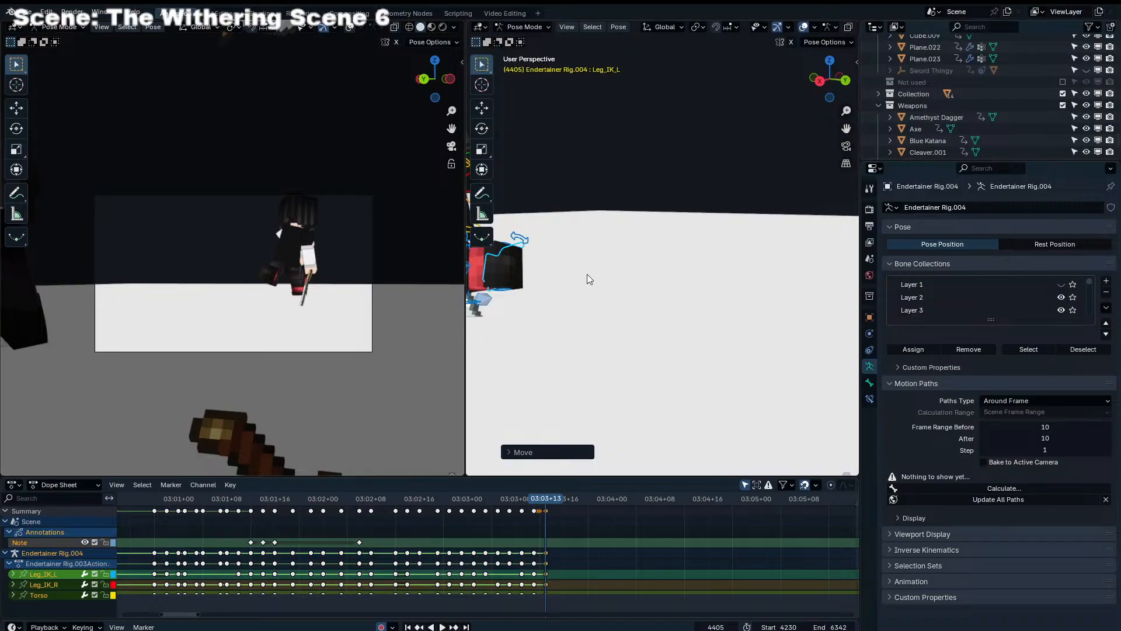
key("g")
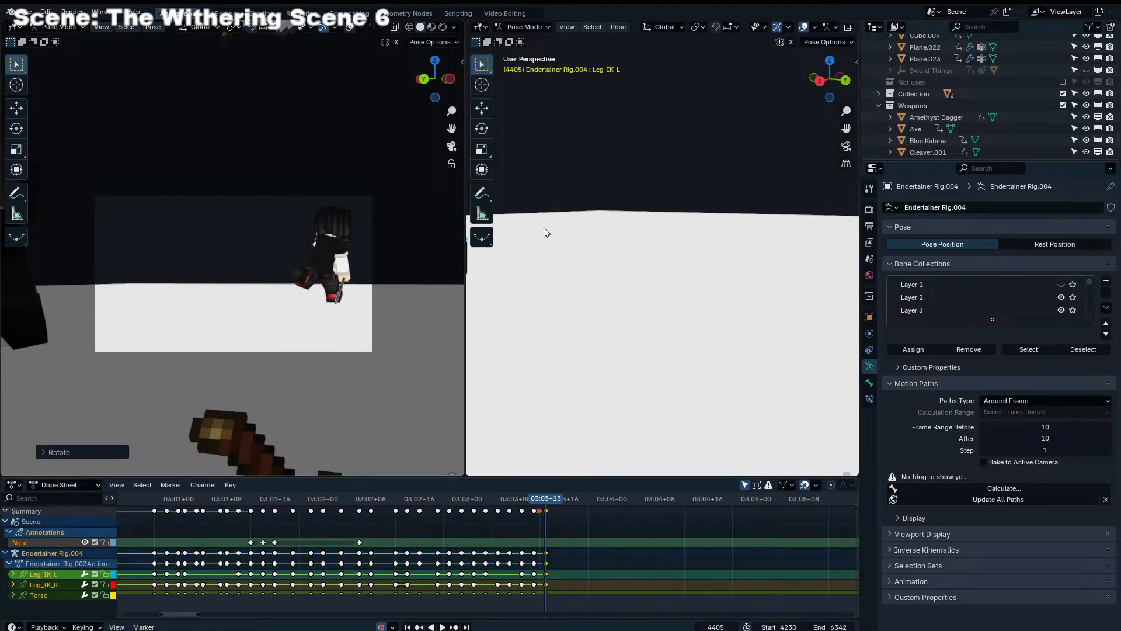
Turn Endertainer Rig.004's Head sideways with trackball rotation at frame 4405
middle_click_drag(544, 228, 774, 254, "shift")
middle_click_drag(565, 198, 631, 222, "shift")
left_click(661, 213)
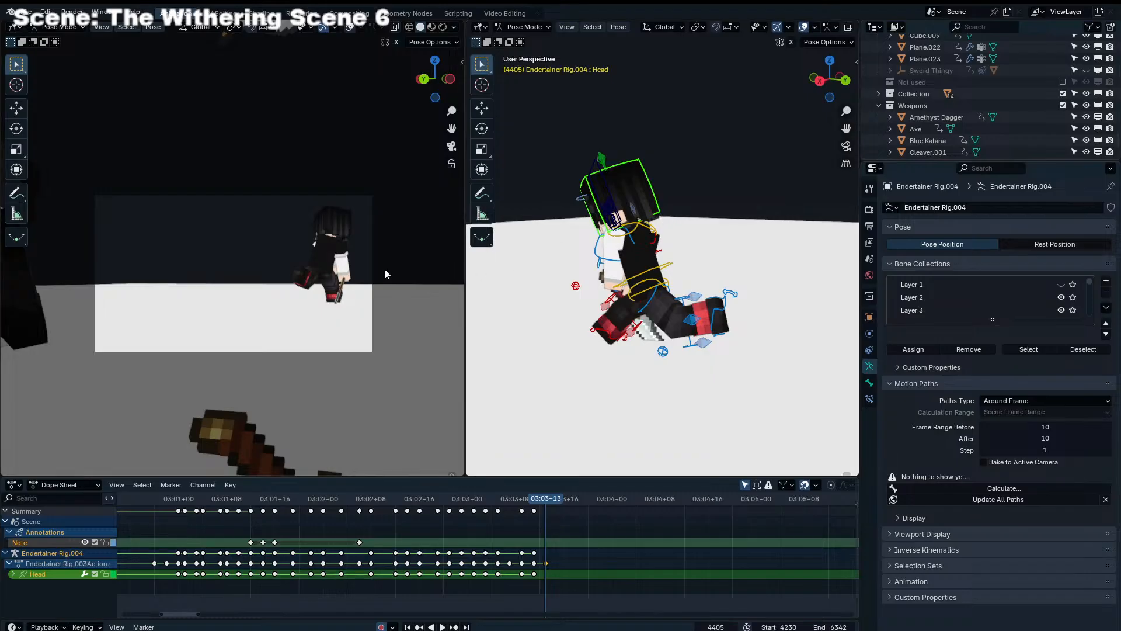
left_click(627, 214)
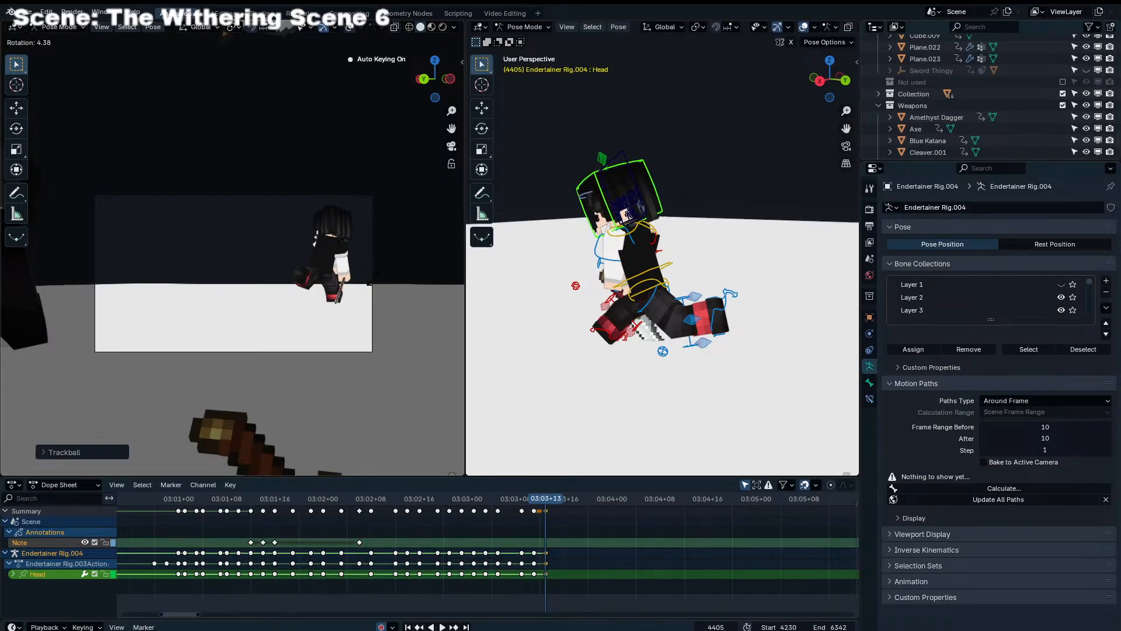
Rotate Endertainer Rig.004's Chest to lean the upper body forward at frame 4405
left_click(635, 234)
middle_click_drag(651, 294, 658, 299)
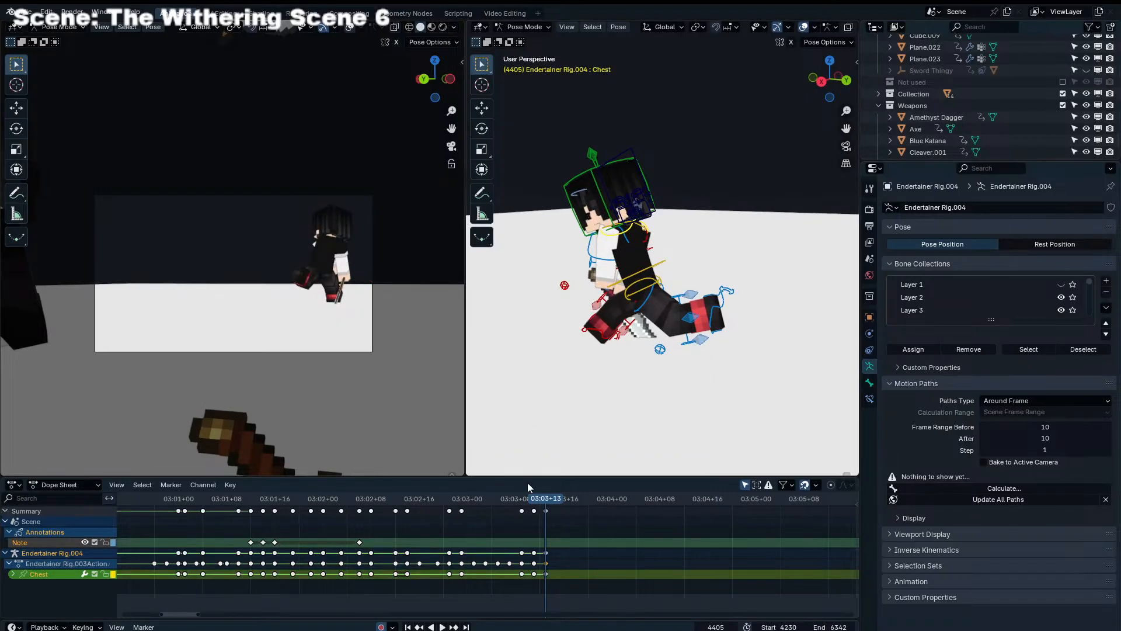
key("r")
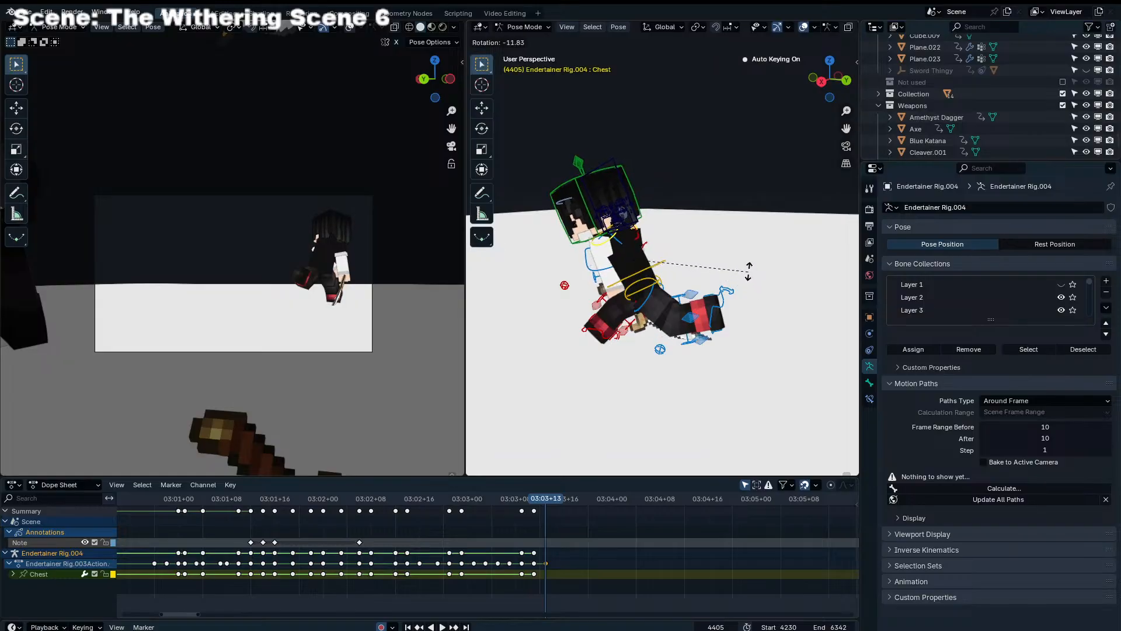
left_click(748, 270)
middle_click_drag(749, 271, 708, 315)
Swing Scimitar.001 with trackball rotation so the blade trails behind Endertainer Rig.004 at frame 4405
key("ctrl+Tab")
left_click(651, 369)
key("r")
key("r")
left_click(657, 313)
key("r")
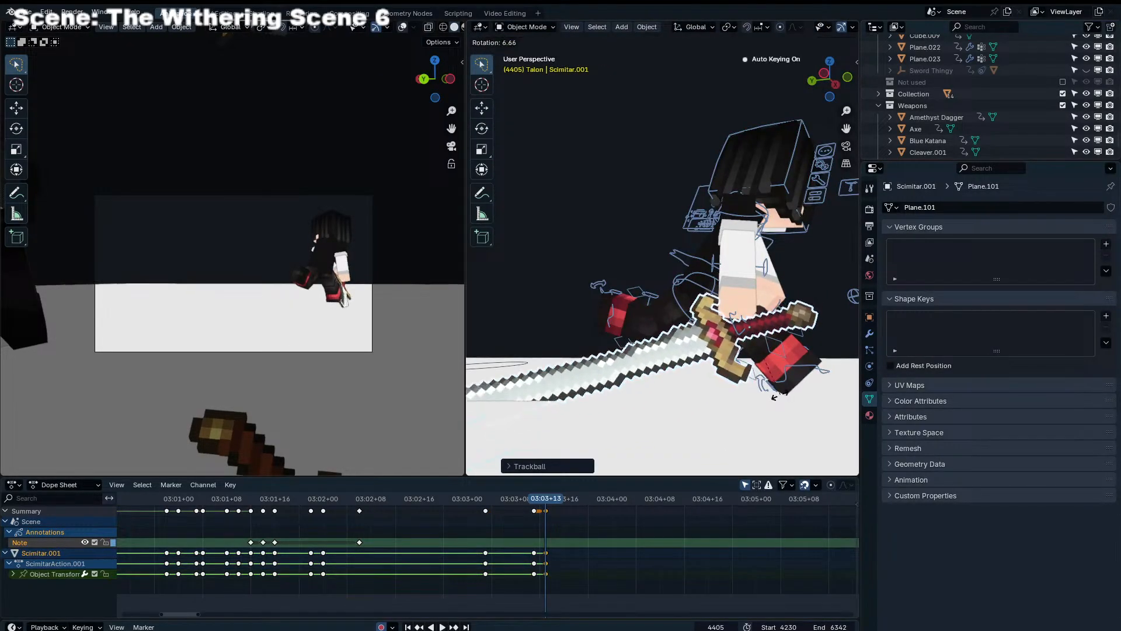
left_click(770, 397)
Roll Scimitar.001 until the blade is edge-on and move its handle toward the character's hand at frame 4405
key("r")
key("r")
left_click(790, 345)
key("r")
left_click(792, 331)
key("r")
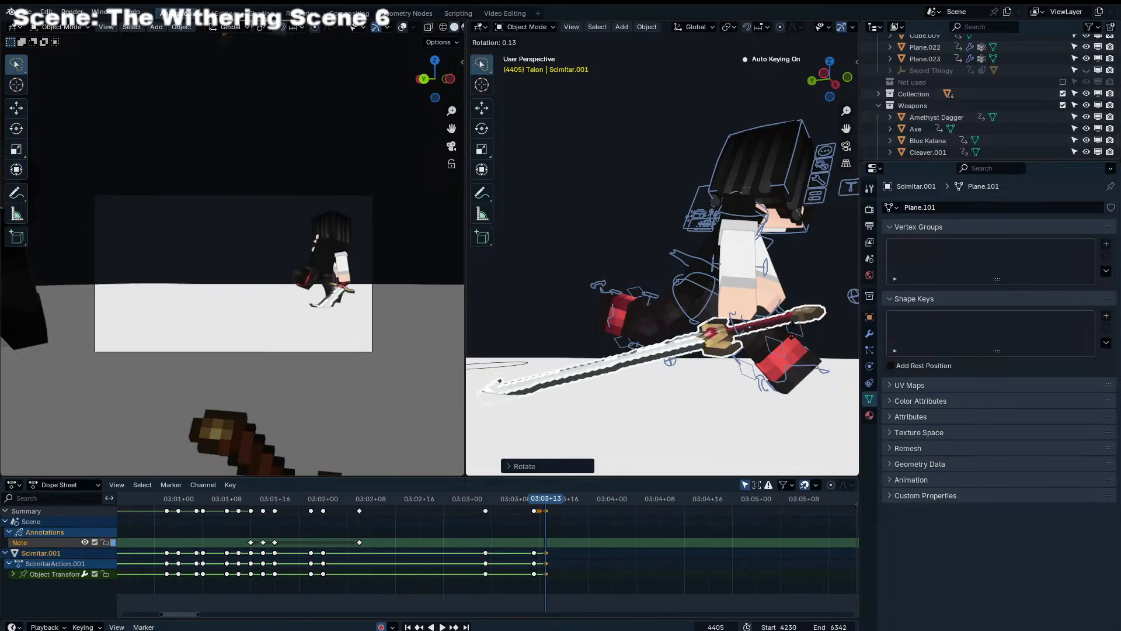
key("r")
left_click(778, 339)
key("r")
left_click(791, 337)
middle_click_drag(791, 337, 702, 346)
key("g")
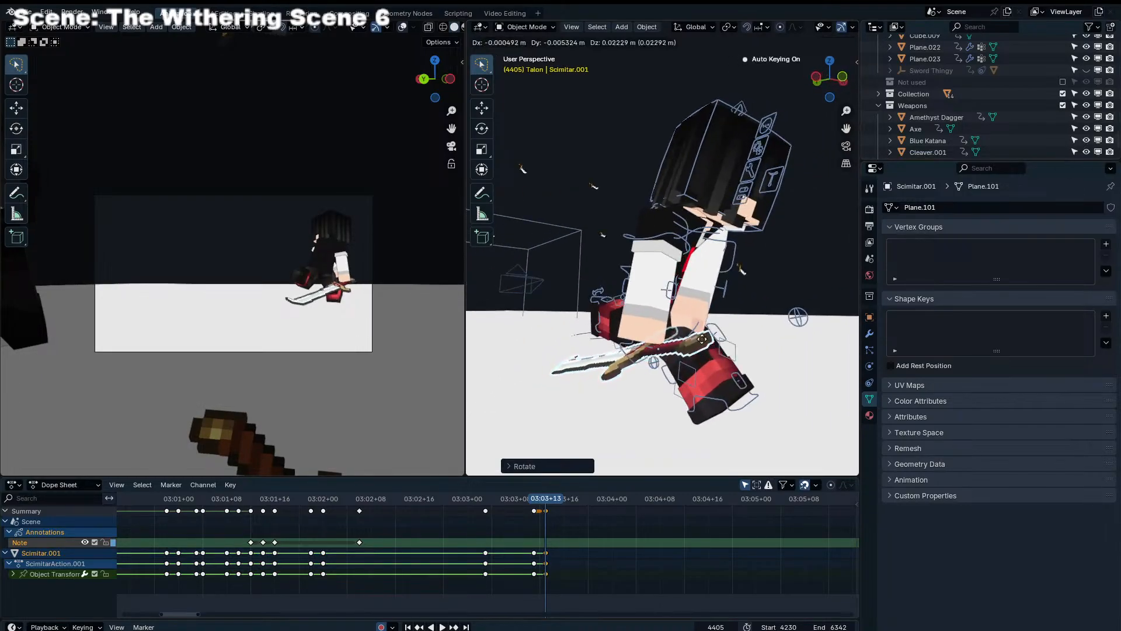
left_click(684, 331)
Move and rotate Endertainer Rig.004's right arm control, Shoulder_IK_R, to bring the hand to the sword at frame 4405
left_click(738, 263)
left_click(735, 260)
key("ctrl+Tab")
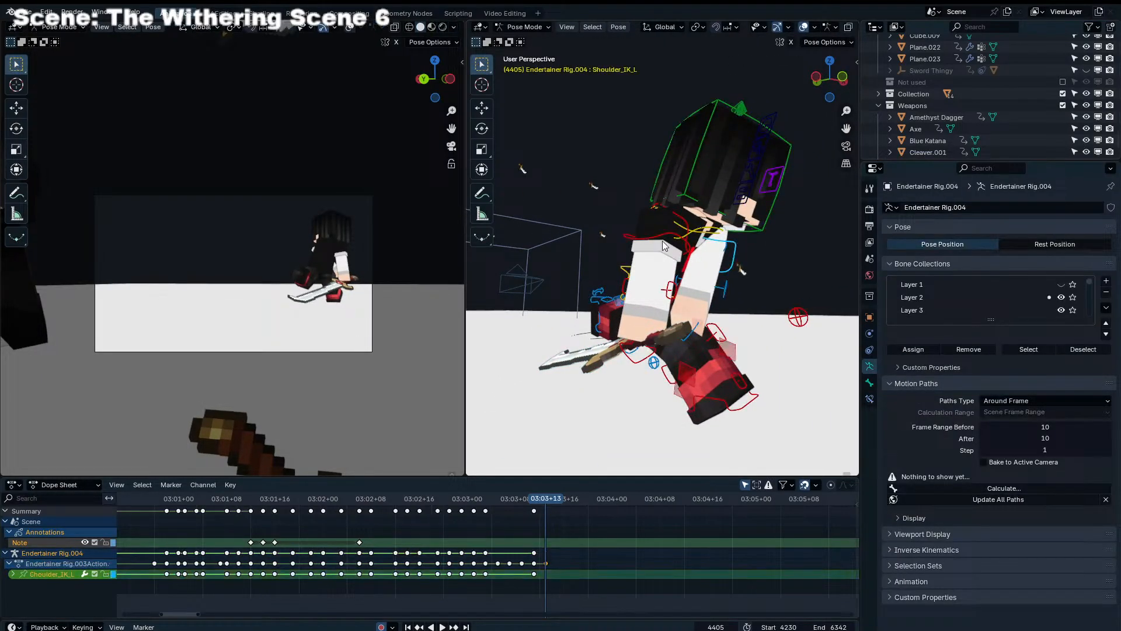
left_click(662, 241)
key("r")
key("g")
left_click(662, 254)
key("r")
key("r")
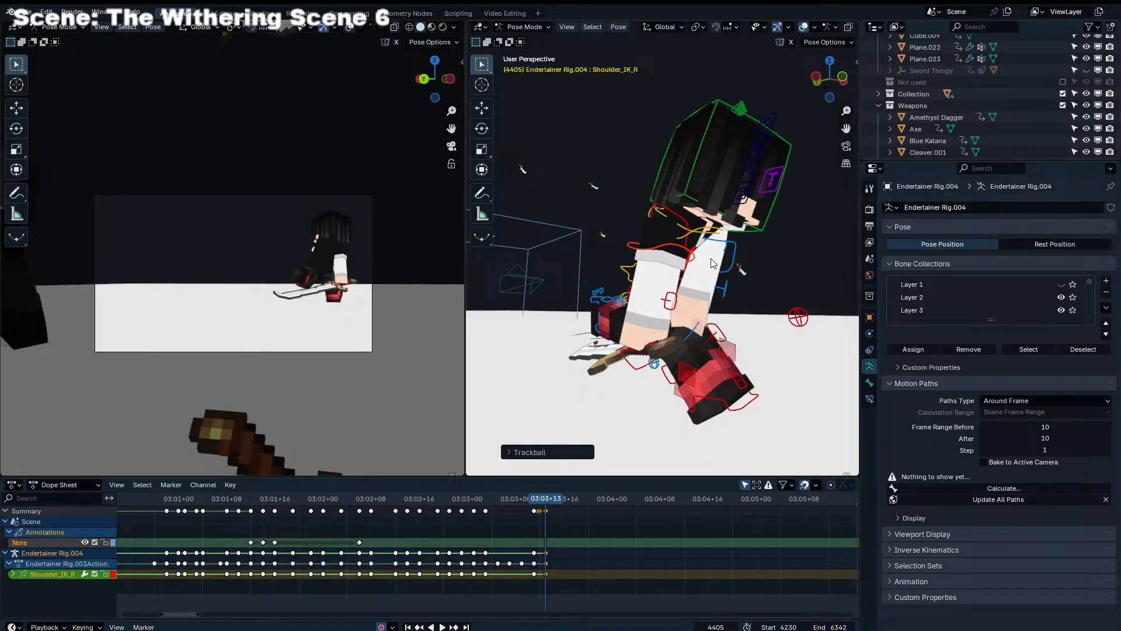
key("r")
left_click(710, 256)
Select Scimitar.001 in Object Mode and rotate its blade downward with trackball rotation at frame 4402
key("ctrl+Tab")
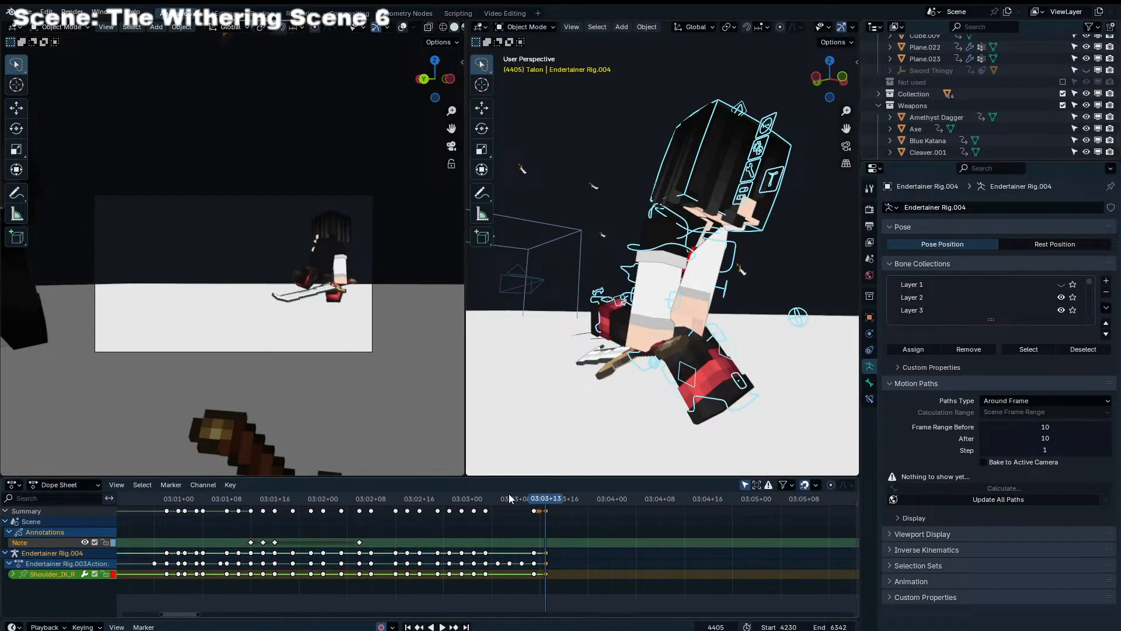
mouse_move(543, 498)
left_mouse_down()
mouse_move(517, 497)
mouse_move(539, 500)
left_mouse_up()
left_click(322, 276)
key("Left")
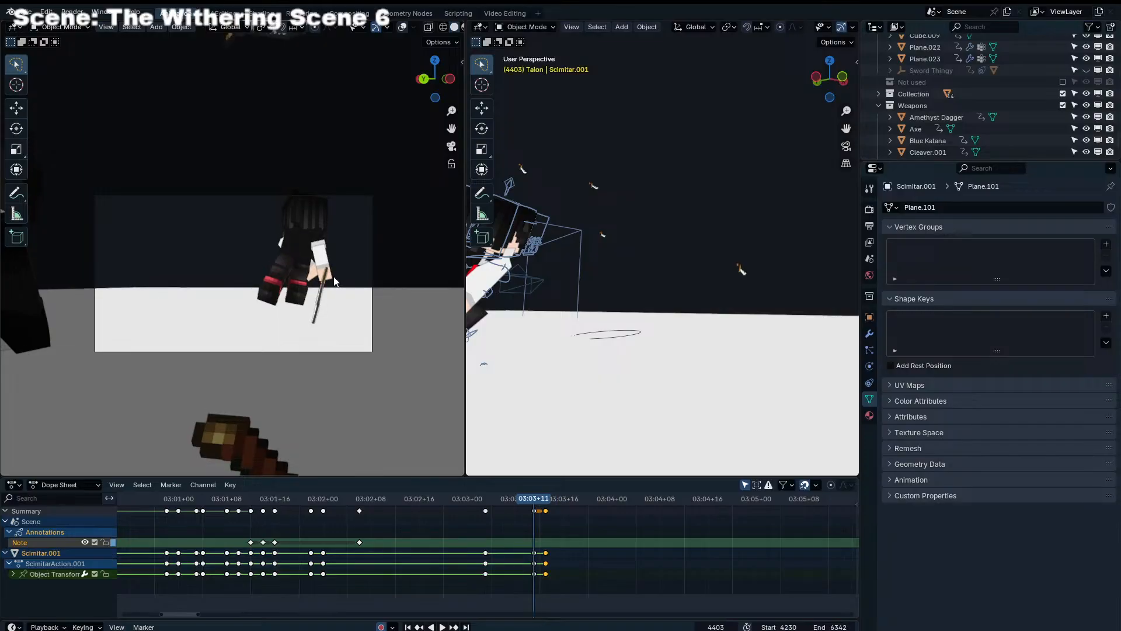
key("Left")
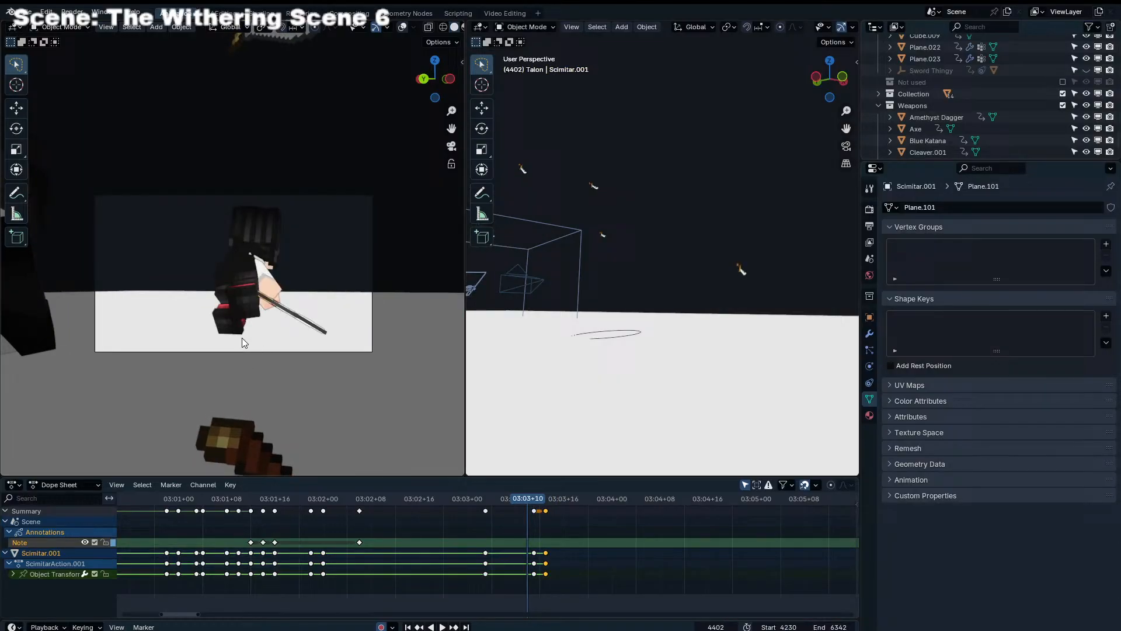
left_click(342, 332)
key("r")
key("r")
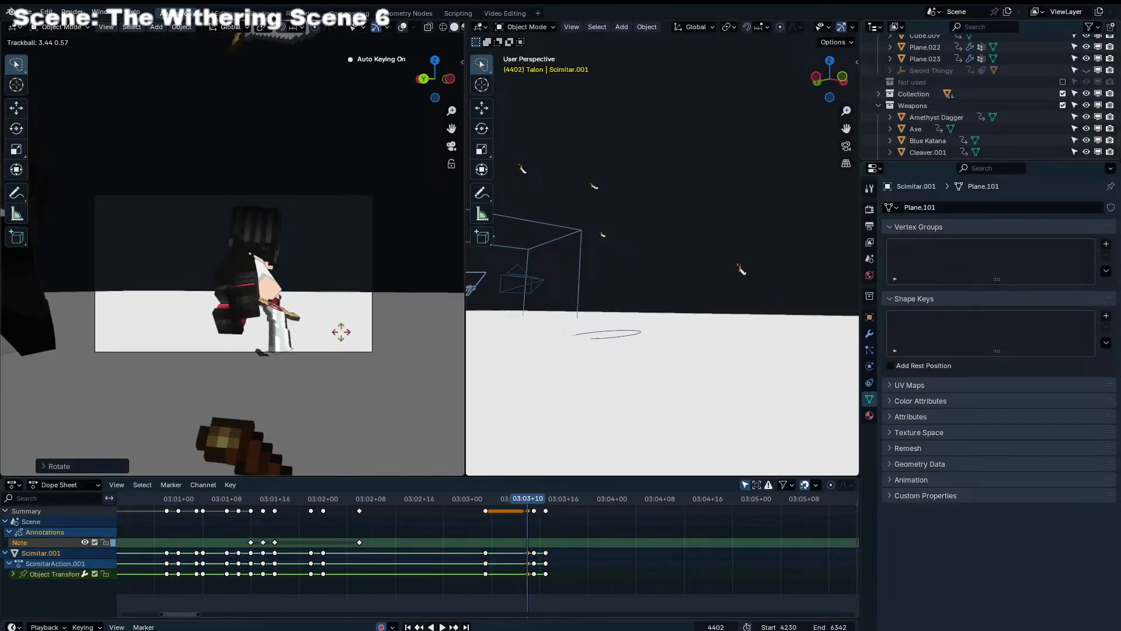
left_click(344, 331)
Shift Scimitar.001's new keyframe from frame 4402 to 4401 and readjust the sword's rotation there
key("Left")
left_click(525, 512)
left_click_drag(525, 511, 519, 512)
key("Left")
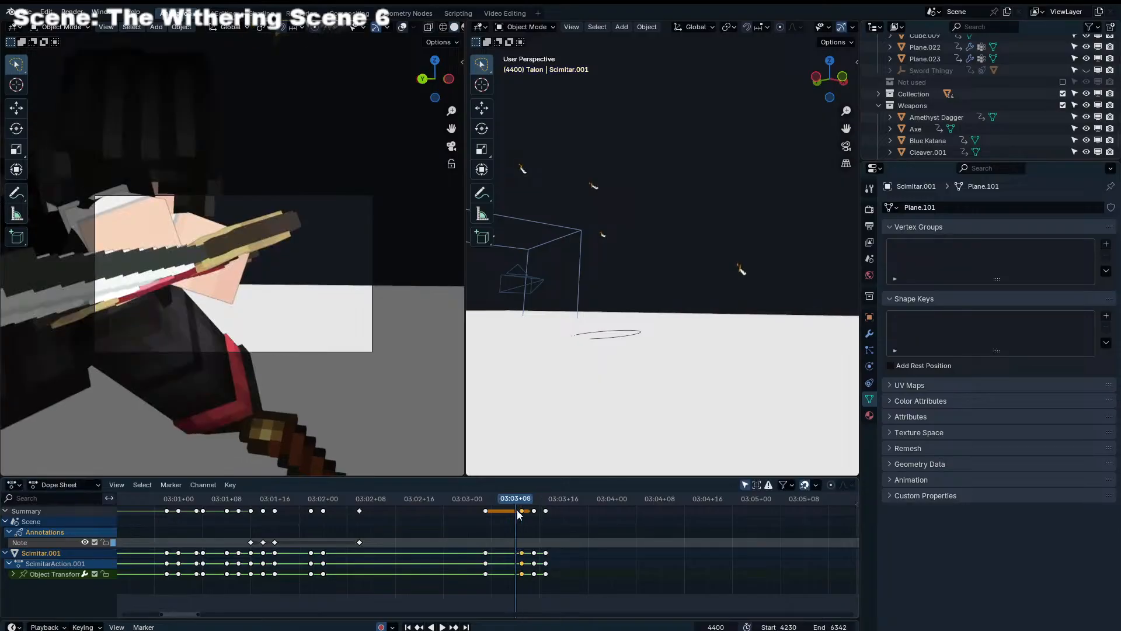
key("Right")
key("r")
Rotate Scimitar.001 so the blade angles down beside the character's legs at frame 4403
key("r")
left_click(411, 379)
key("Right")
key("Right")
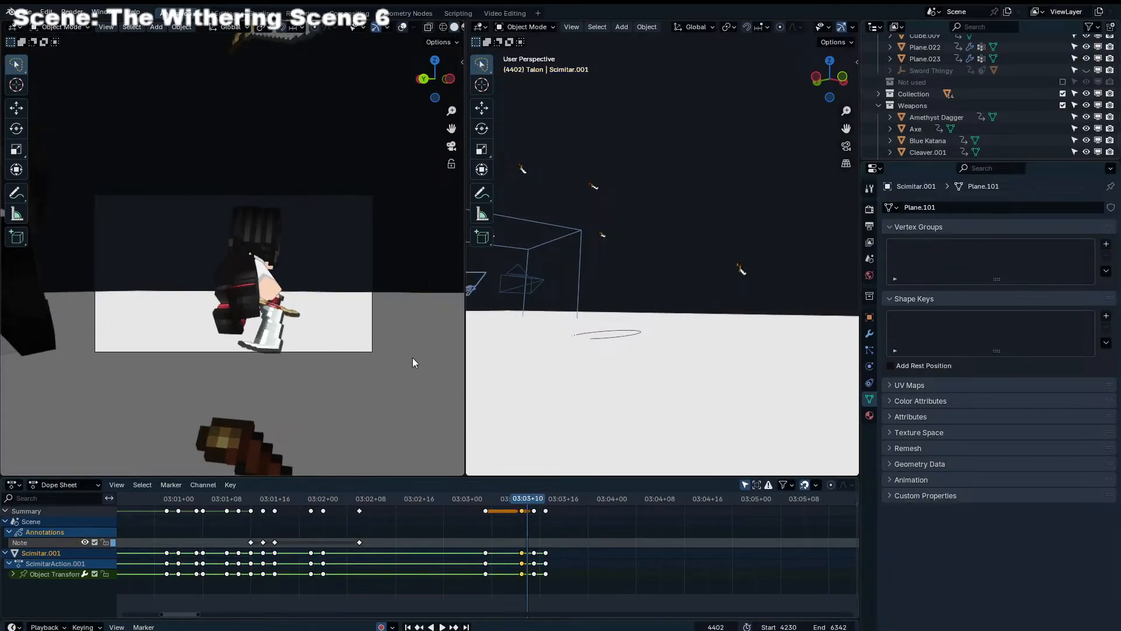
key("r")
key("y")
key("y")
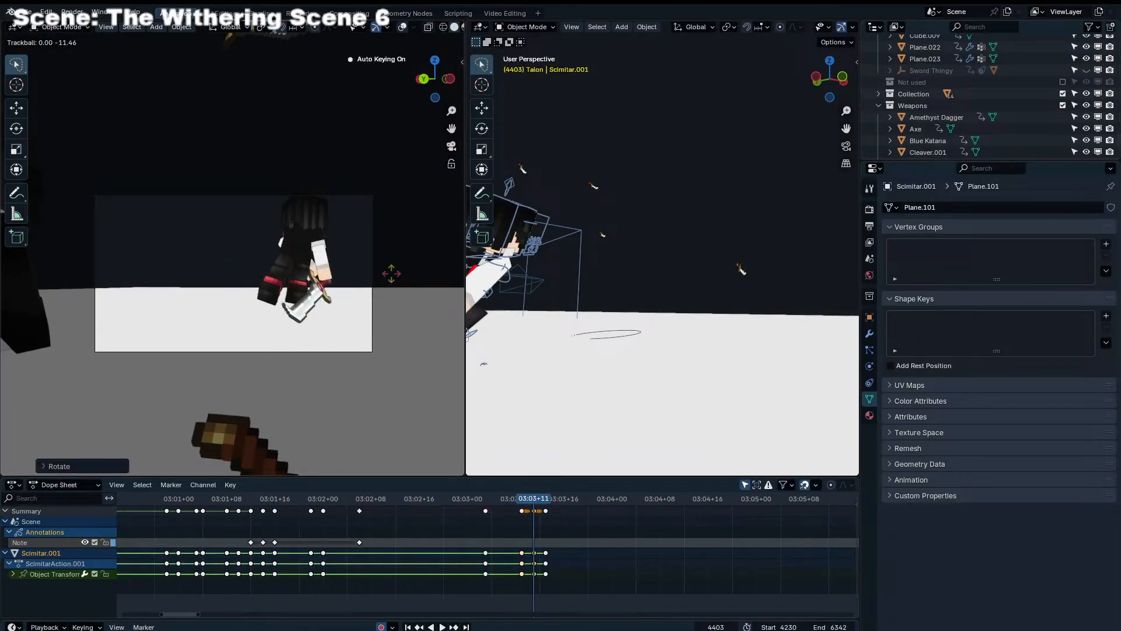
left_click(271, 344)
key("Left")
key("Right")
key("Right")
key("Right")
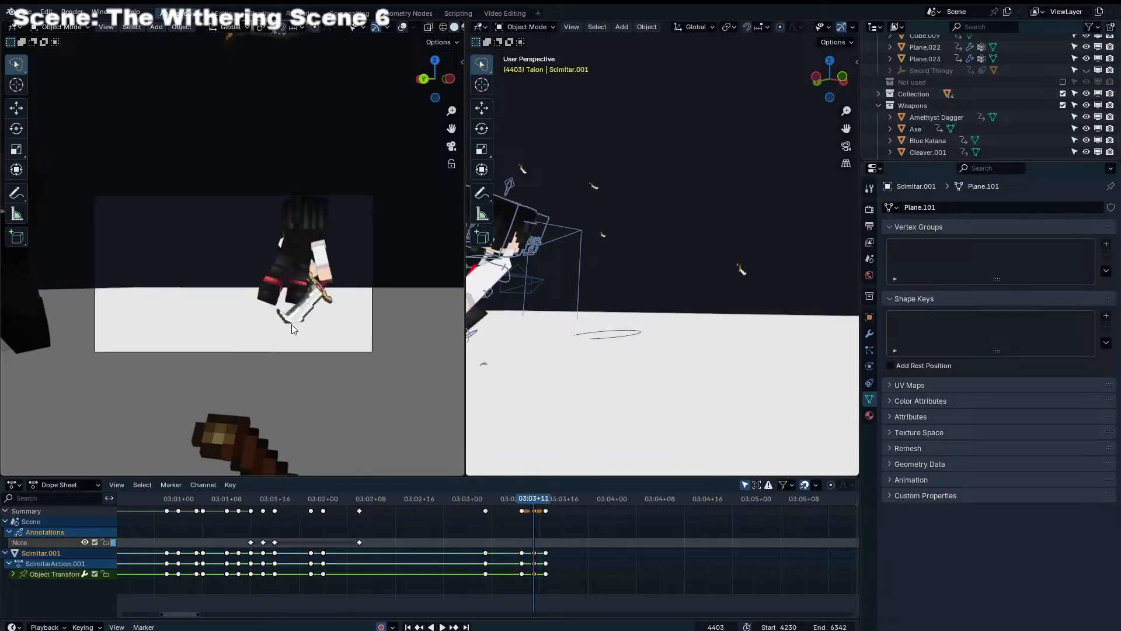
Rotate Scimitar.001 at frame 4405 with trackball rotation so its blade points low behind the crouching character
key("r")
key("r")
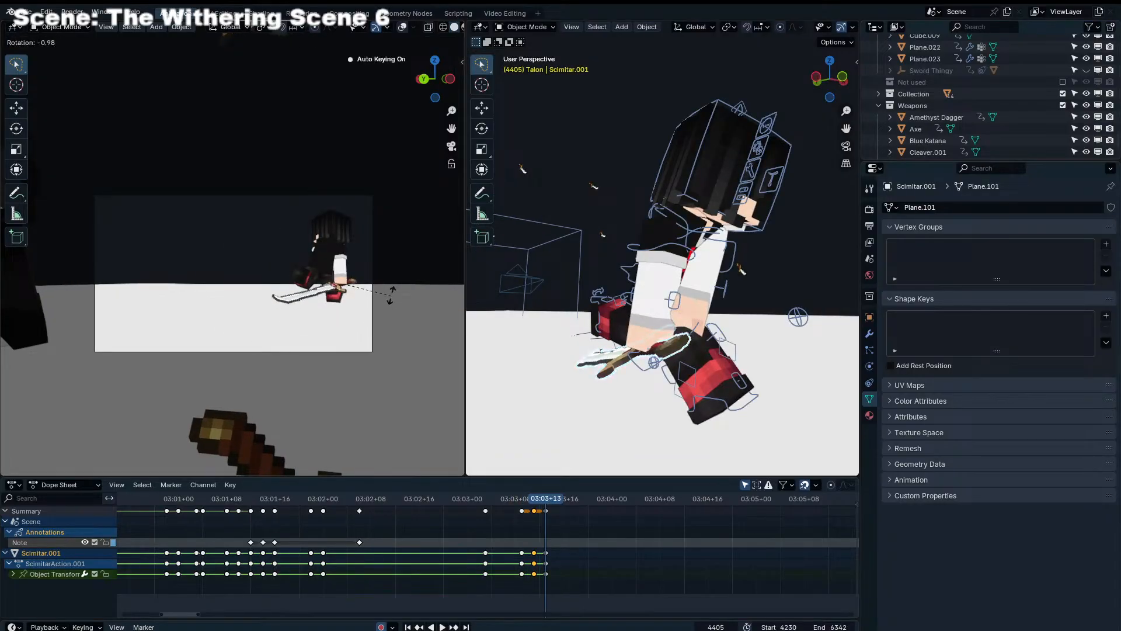
left_click(392, 279)
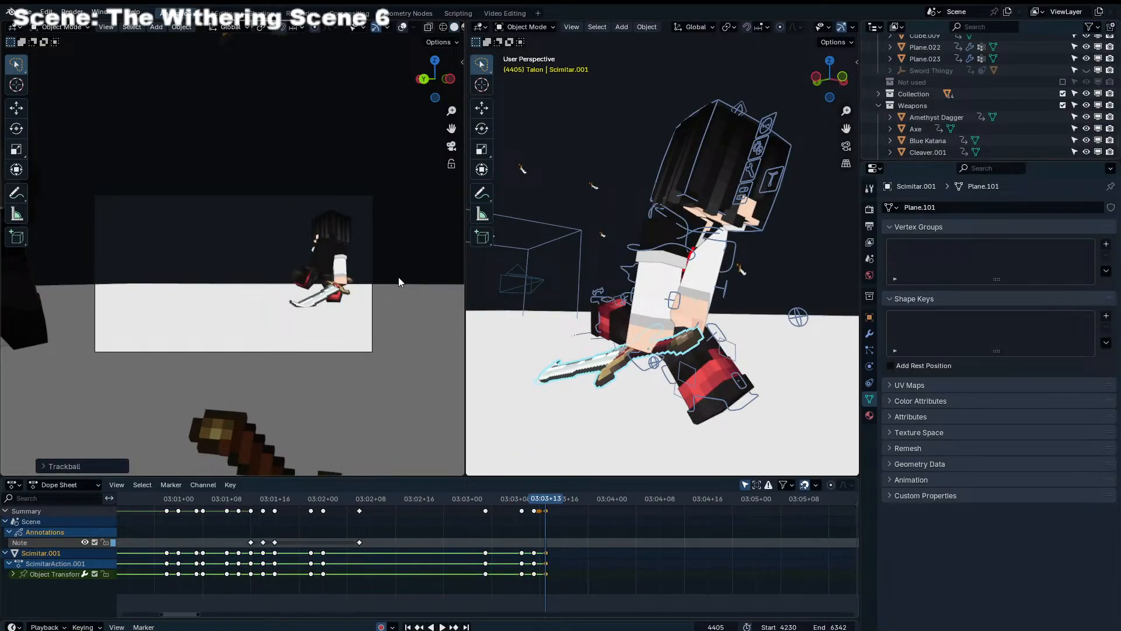
Step through the frames before 4405 and play back the shot to check the sword's motion
key("Left")
key("Left")
key("Left")
key("Left")
key("Right")
key("Right")
key("Right")
key("Right")
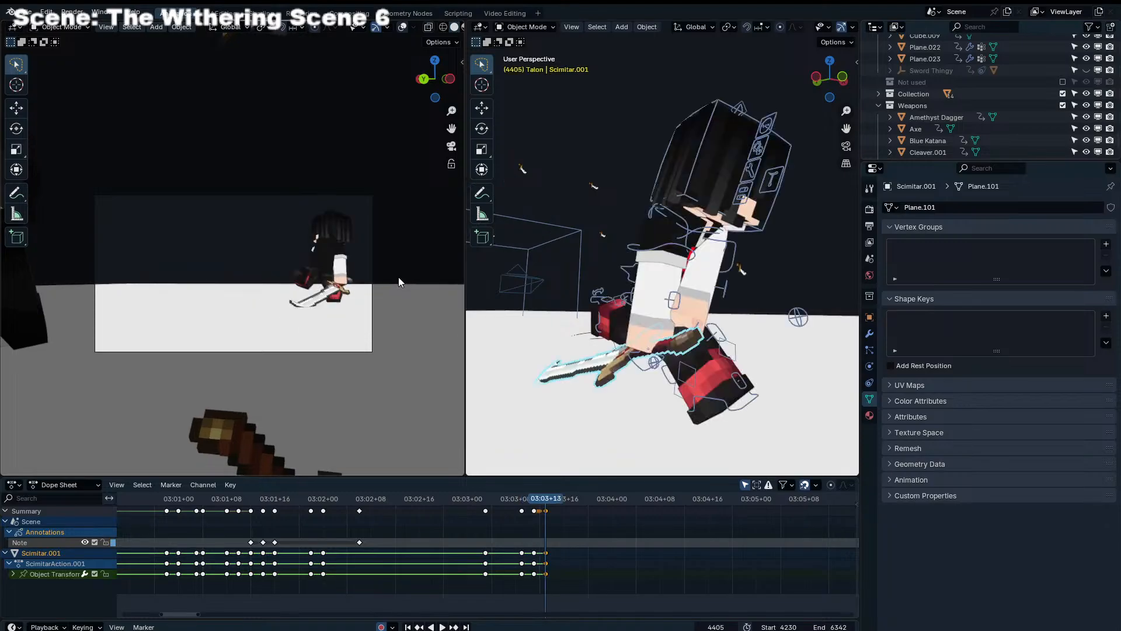
key("Right")
key("space")
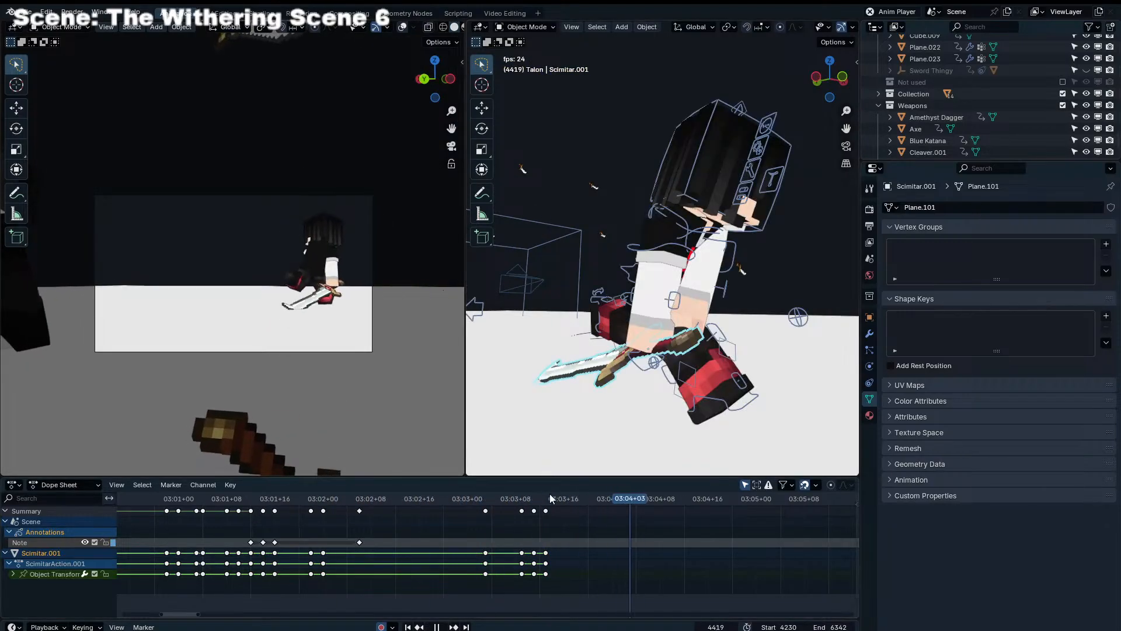
left_click_drag(465, 496, 407, 495)
key("space")
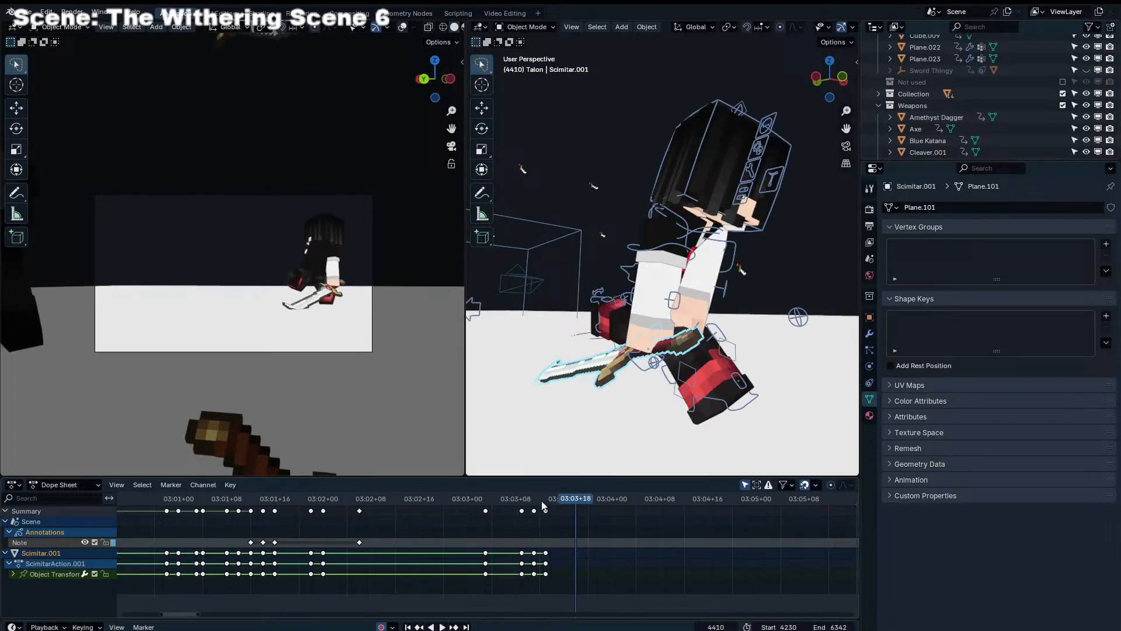
Rotate and move Endertainer Rig.004's Torso control in Pose Mode at frame 4407 so the body leans lower
mouse_move(543, 500)
left_mouse_down()
mouse_move(572, 496)
mouse_move(533, 499)
mouse_move(558, 499)
left_mouse_up()
middle_click_drag(704, 343, 677, 339)
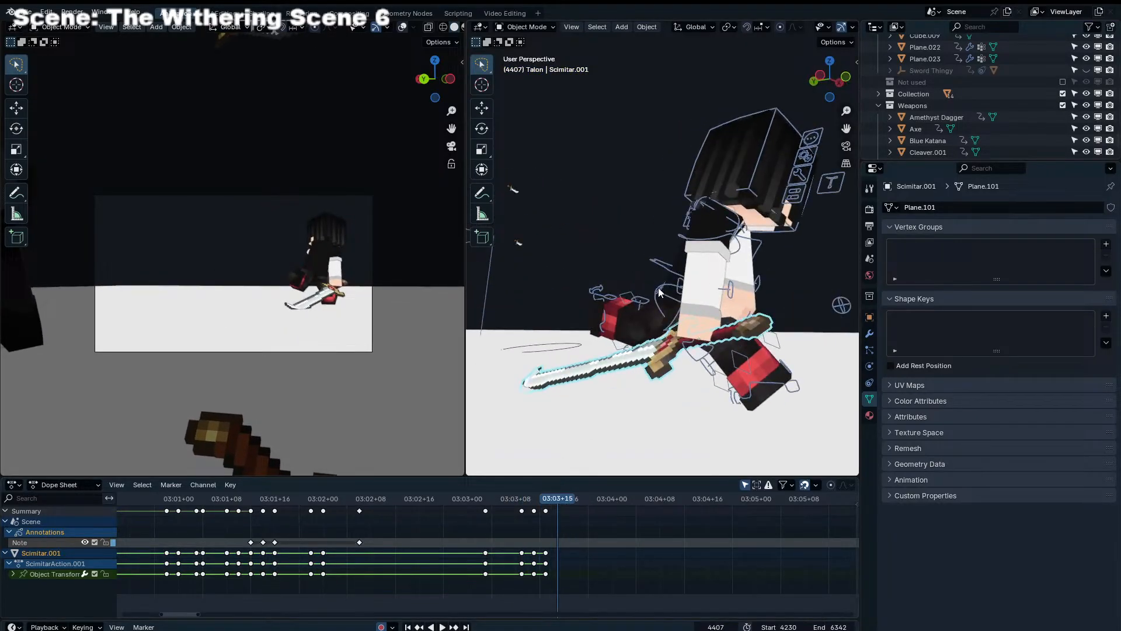
left_click(657, 264)
key("ctrl+Tab")
left_click(663, 265)
middle_click_drag(699, 266, 670, 265)
key("r")
left_click(803, 292)
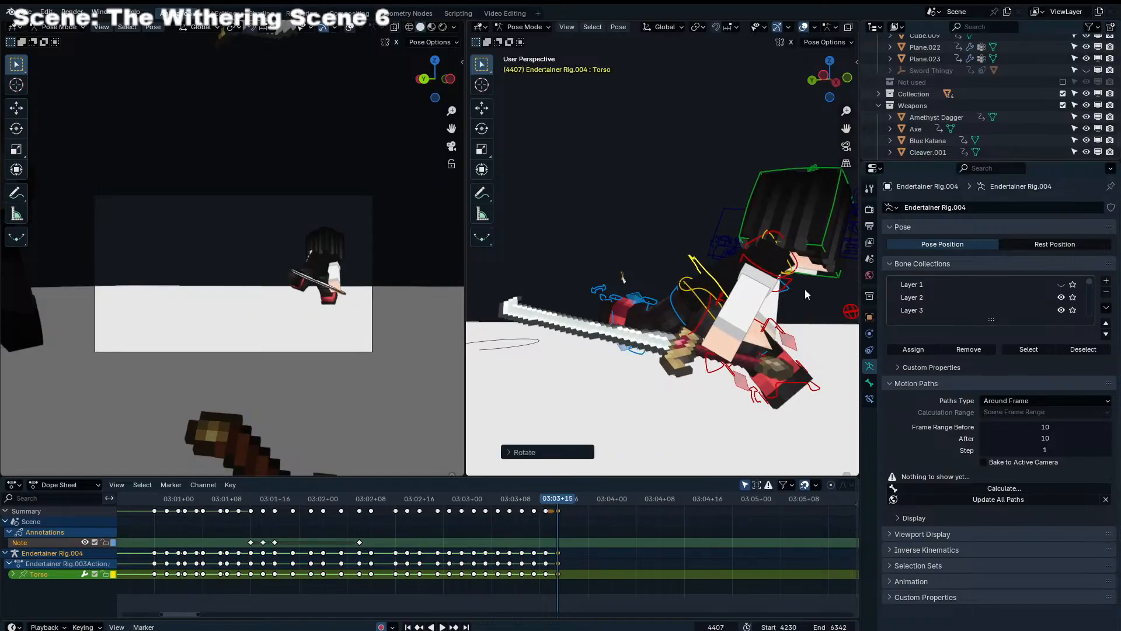
key("g")
left_click(807, 318)
Move the right leg control, Leg_IK_R, to place the front foot under the lowered body at frame 4407
middle_click_drag(803, 371, 763, 352, "shift")
left_click(753, 364)
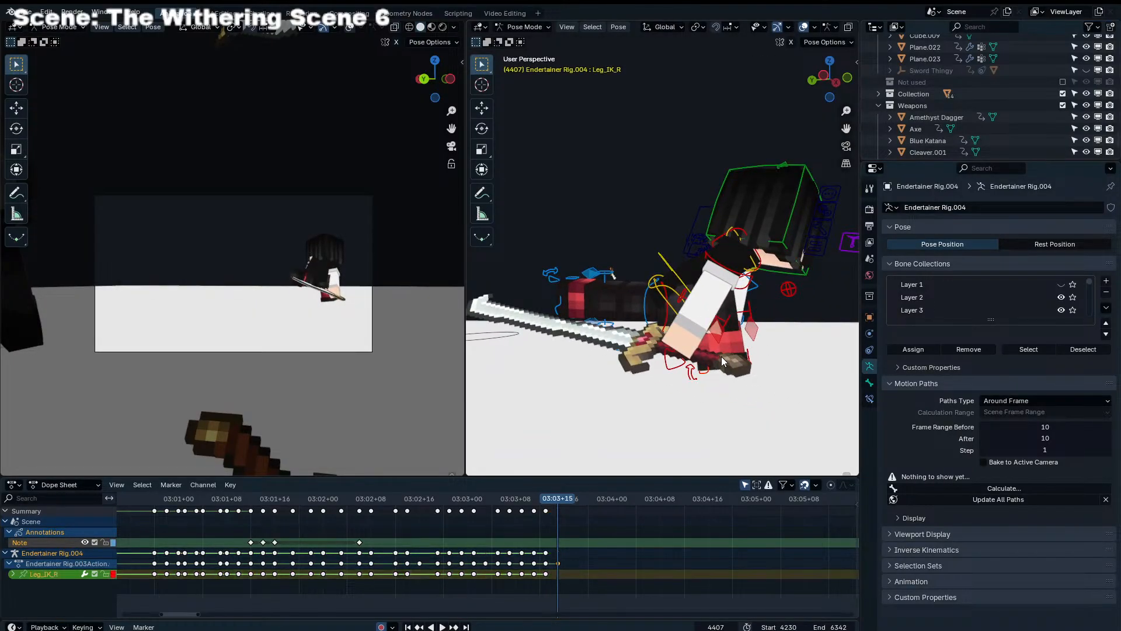
key("g")
left_click(731, 390)
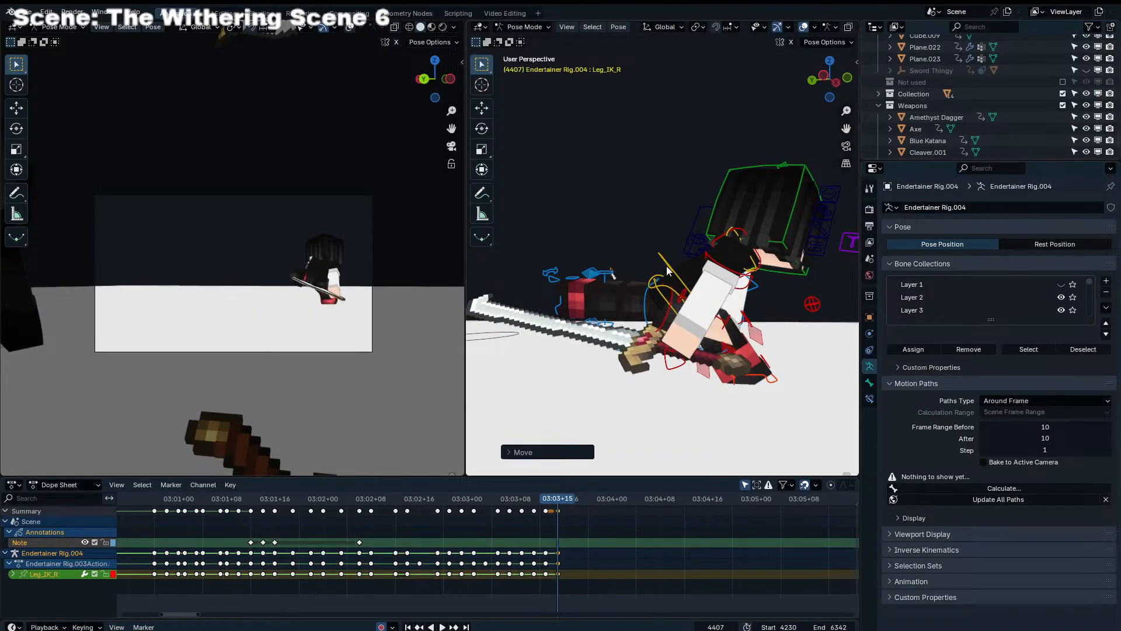
Reposition Leg_IK_L, Leg_IK_R and the Torso at frame 4407 so the character slides farther back in the camera view
scroll(667, 265, "down", 2)
left_click(601, 281)
middle_click_drag(602, 281, 636, 325)
key("g")
left_click(707, 330)
key("g")
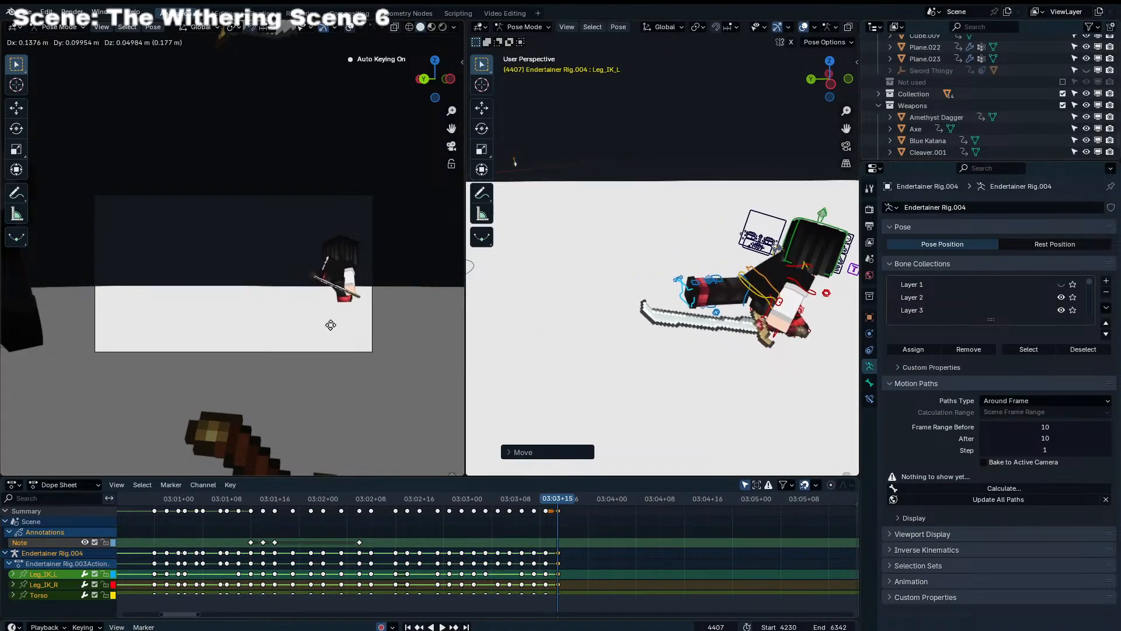
left_click(331, 324)
key("g")
left_click(492, 330)
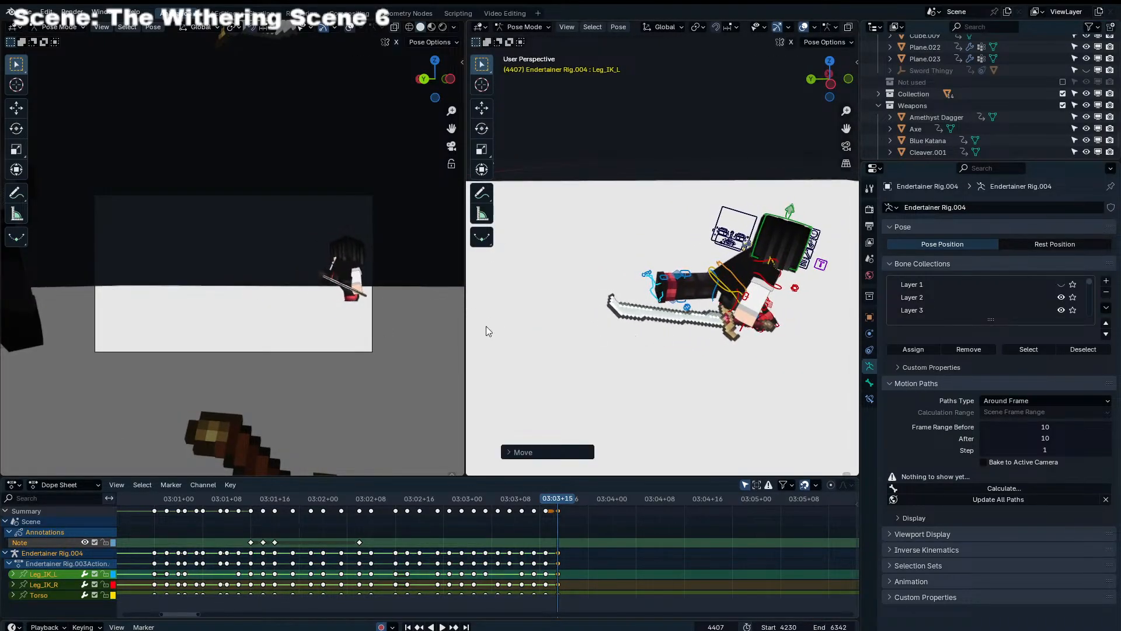
key("g")
left_click(262, 305)
Rotate the Torso control freely and nudge its position to settle the low crouch at frame 4407
scroll(679, 257, "up", 3)
middle_click_drag(719, 264, 648, 254, "shift")
left_click(666, 270)
key("r")
left_click(794, 292)
key("r")
key("r")
left_click(788, 292)
key("g")
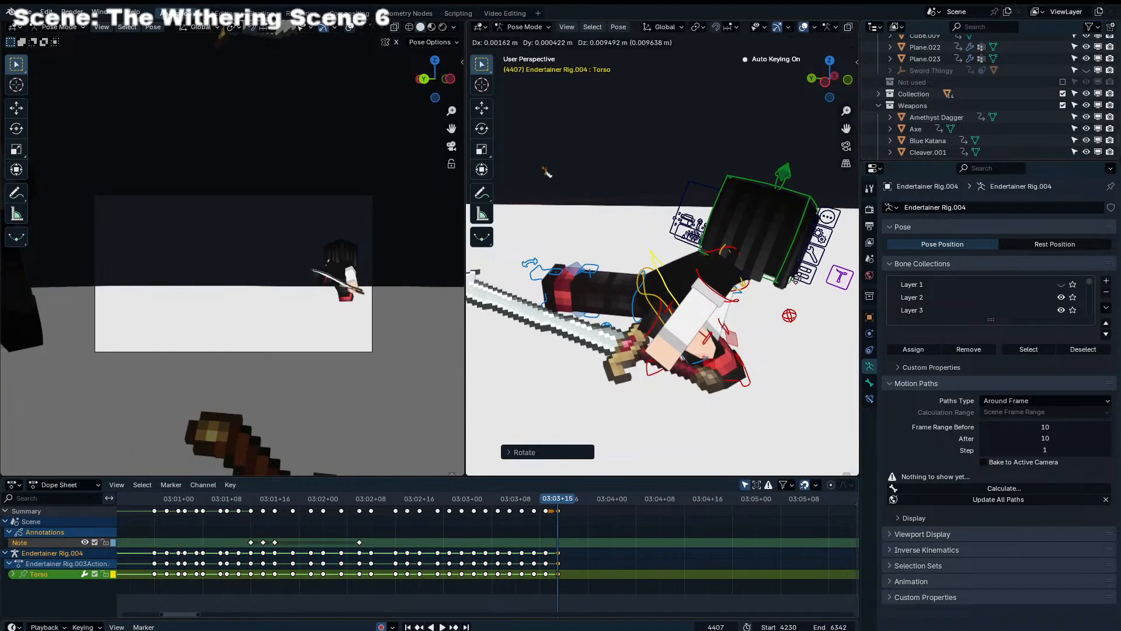
left_click(783, 277)
Refine the upper body's rotation and turn the Chest control with trackball rotation at frame 4407
left_click(777, 270)
key("r")
key("r")
left_click(547, 172)
middle_click_drag(546, 173, 650, 264)
key("r")
left_click(665, 257)
left_click(645, 248)
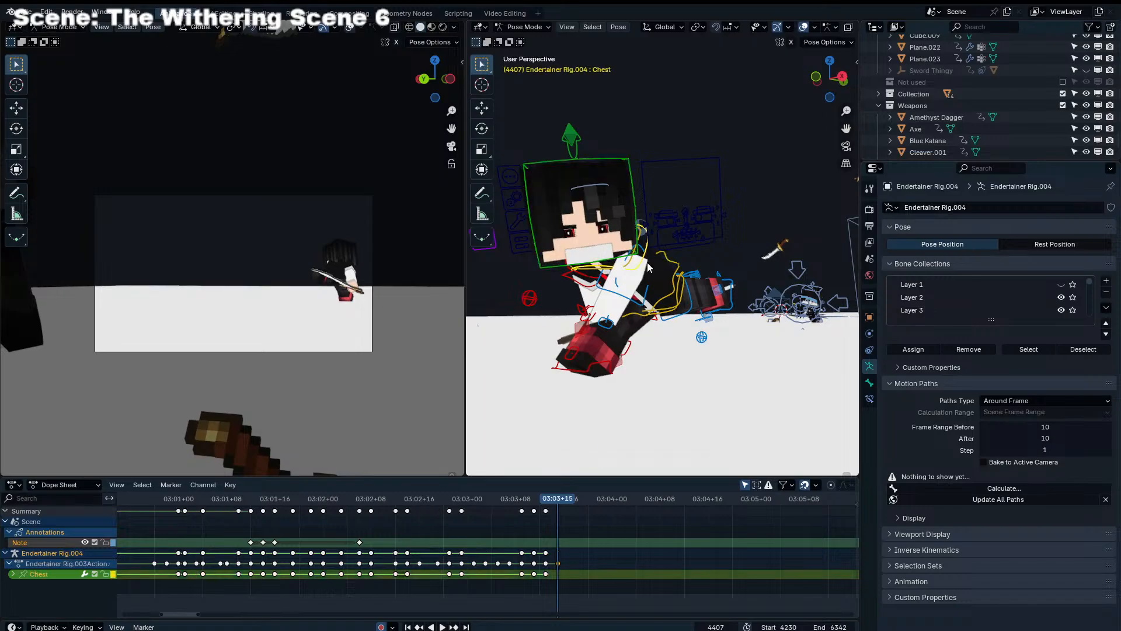
key("r")
left_click(657, 257)
key("r")
key("r")
left_click(662, 258)
Select the Shoulder_IK_L and Shoulder_IK_R controls together and set the pivot point to Active Element
left_click(585, 294)
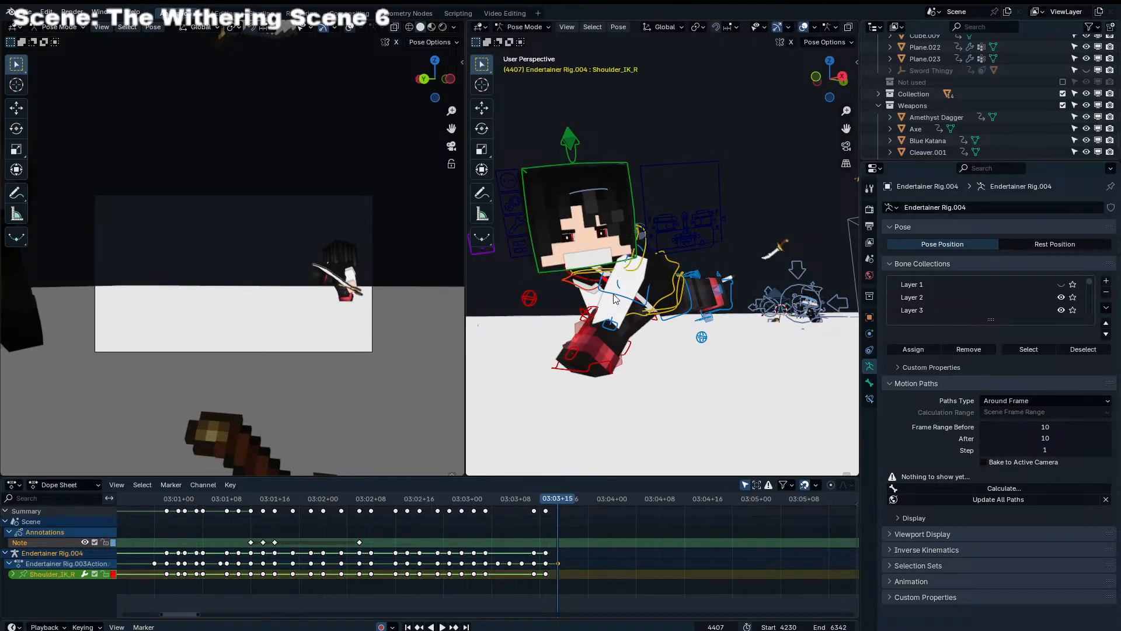
left_click(609, 289)
left_click(584, 289, "shift")
key("shift+g")
key("Escape")
key("c")
key("w")
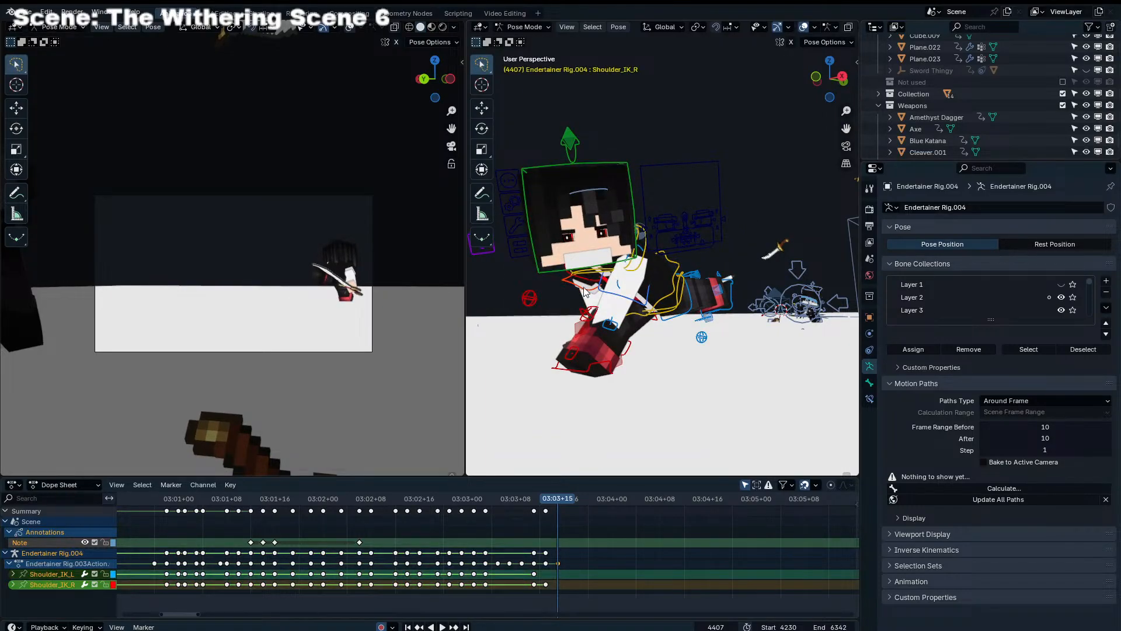
key("period")
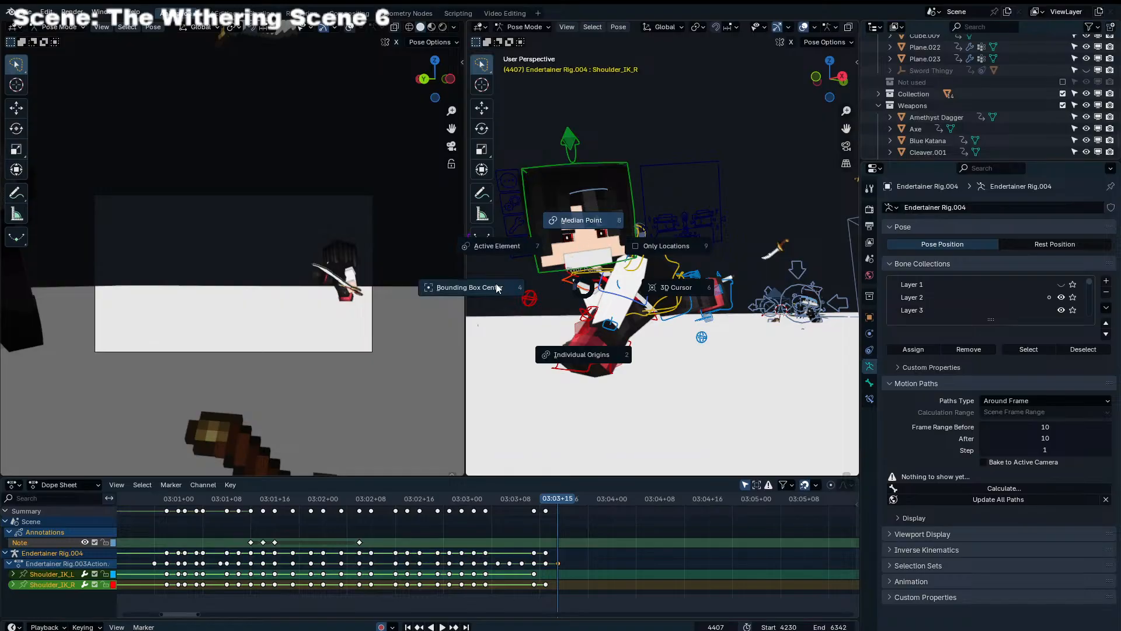
left_click(518, 247)
Rotate both shoulder controls about the active one to swing the arms and sword down at frame 4407
key("r")
middle_click_drag(553, 274, 775, 296)
key("r")
left_click(634, 274)
key("r")
left_click(669, 276)
Fine-tune both shoulder controls with trackball rotation and a small move so the sword lies flat near the ground
key("r")
key("r")
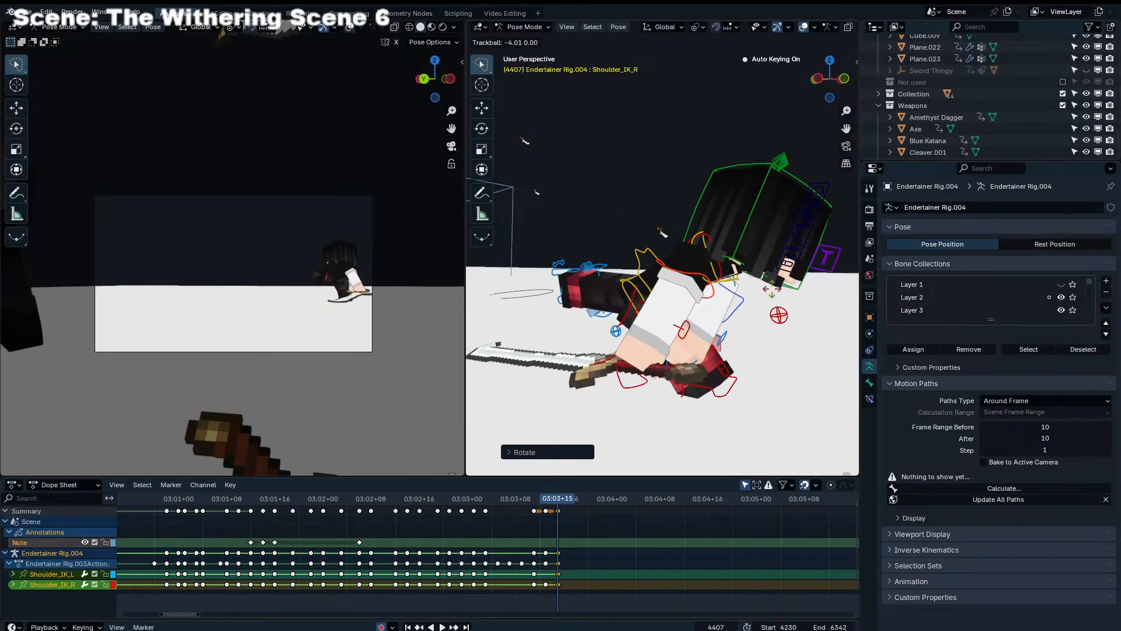
left_click(770, 295)
key("g")
left_click(766, 294)
key("r")
key("r")
left_click(762, 294)
Set the pivot point to Bounding Box Center and inspect the arm and sword pose from other angles
key("period")
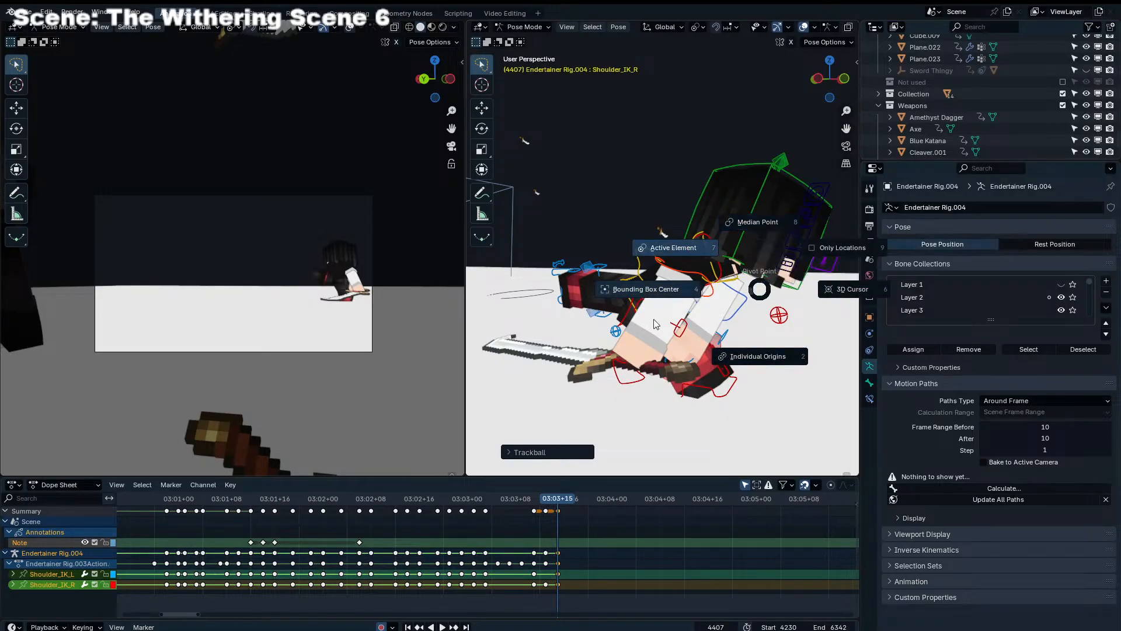
left_click(655, 296)
middle_click_drag(627, 328, 666, 337)
key("period")
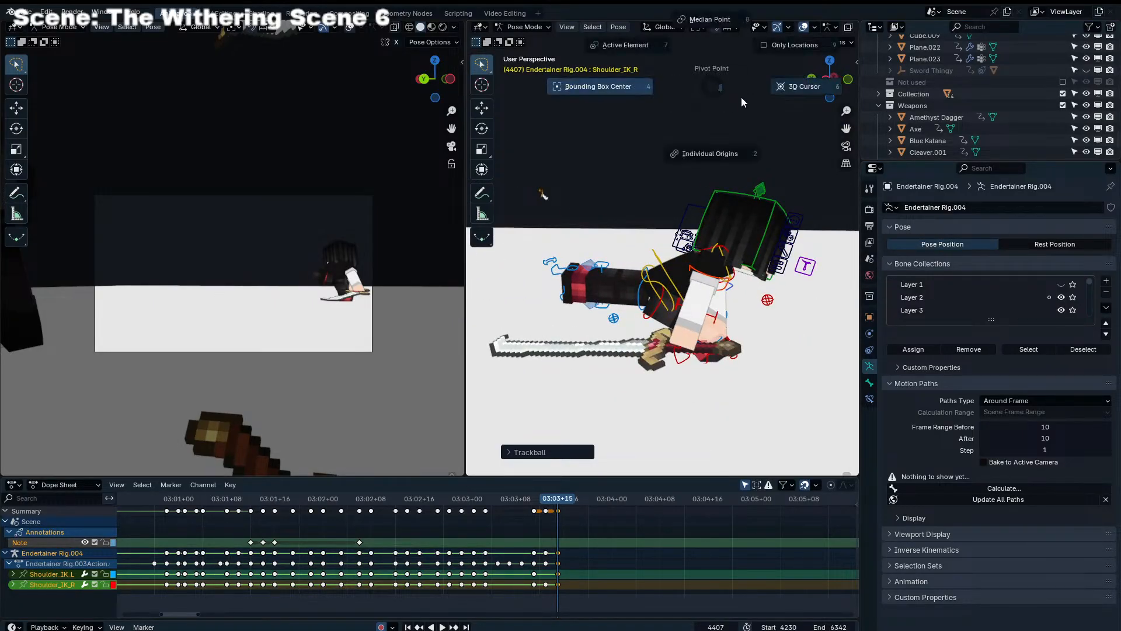
key("Escape")
middle_click_drag(592, 309, 671, 350)
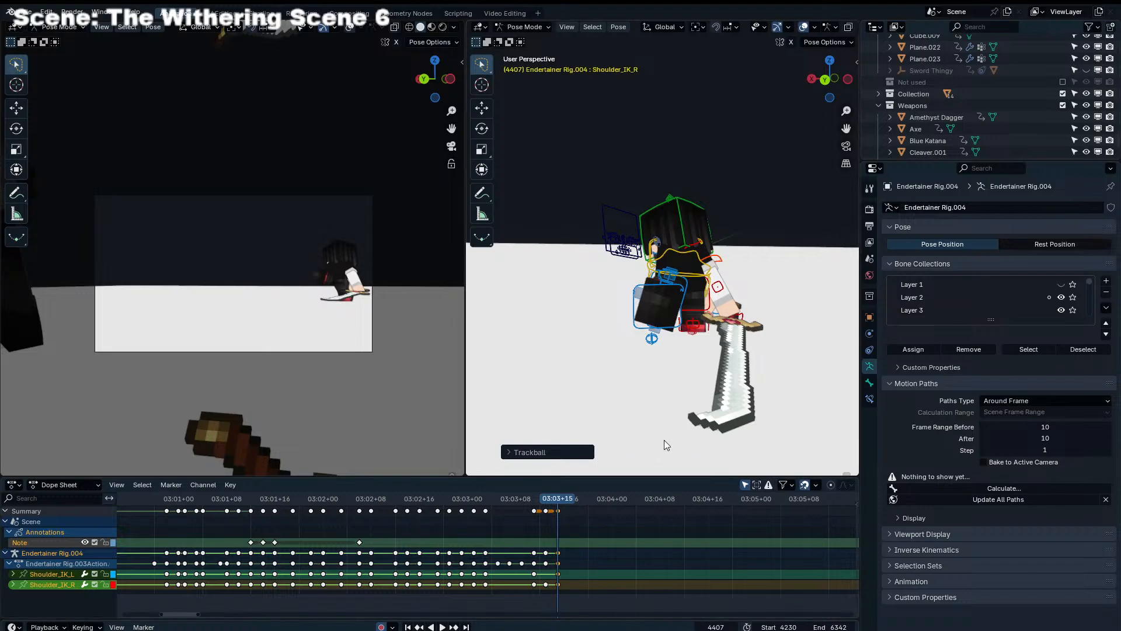
Play back the fight from an earlier frame to review the new pose at frame 4407
left_click(605, 574)
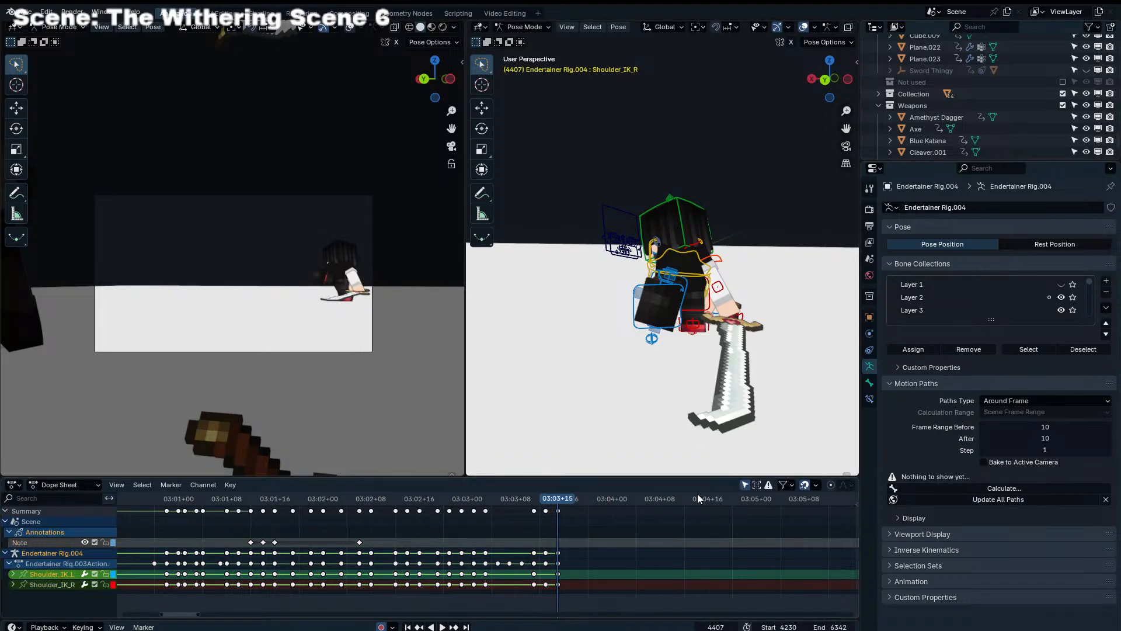
left_click_drag(402, 498, 304, 498)
key("space")
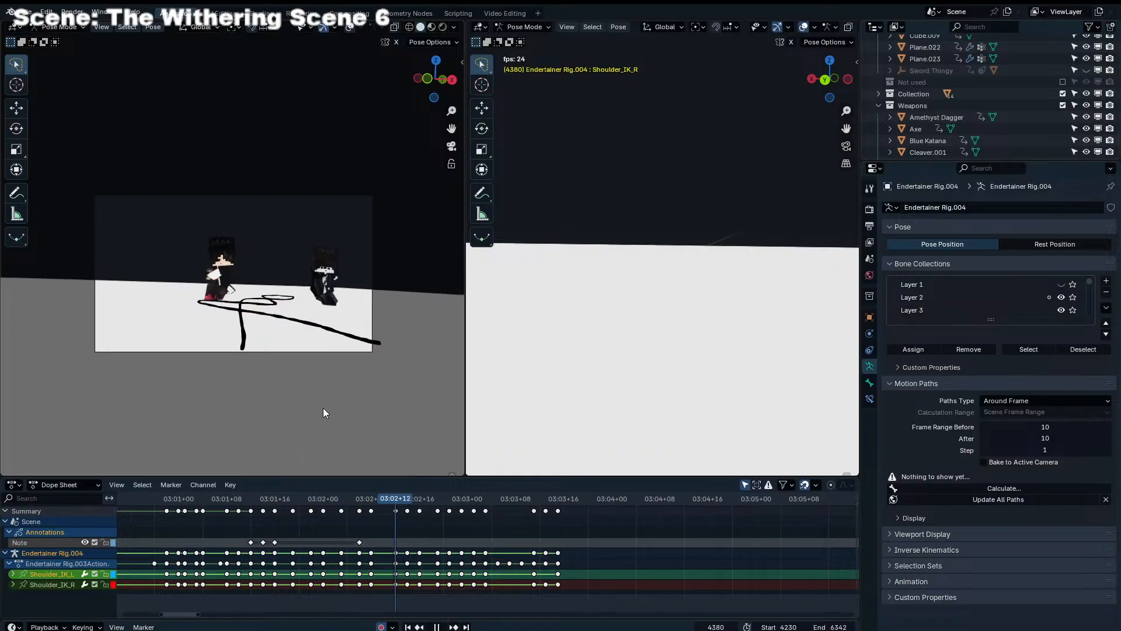
key("space")
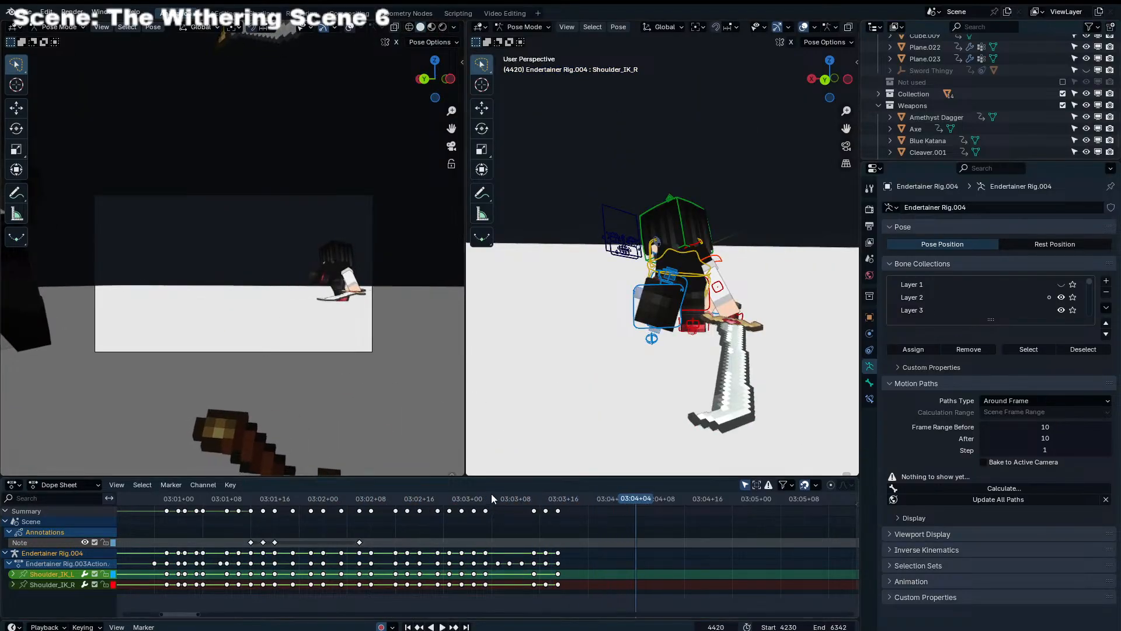
Move the left leg control, Leg_IK_L, at frame 4407 so the trailing leg bends in closer to the body
left_click_drag(493, 498, 558, 499)
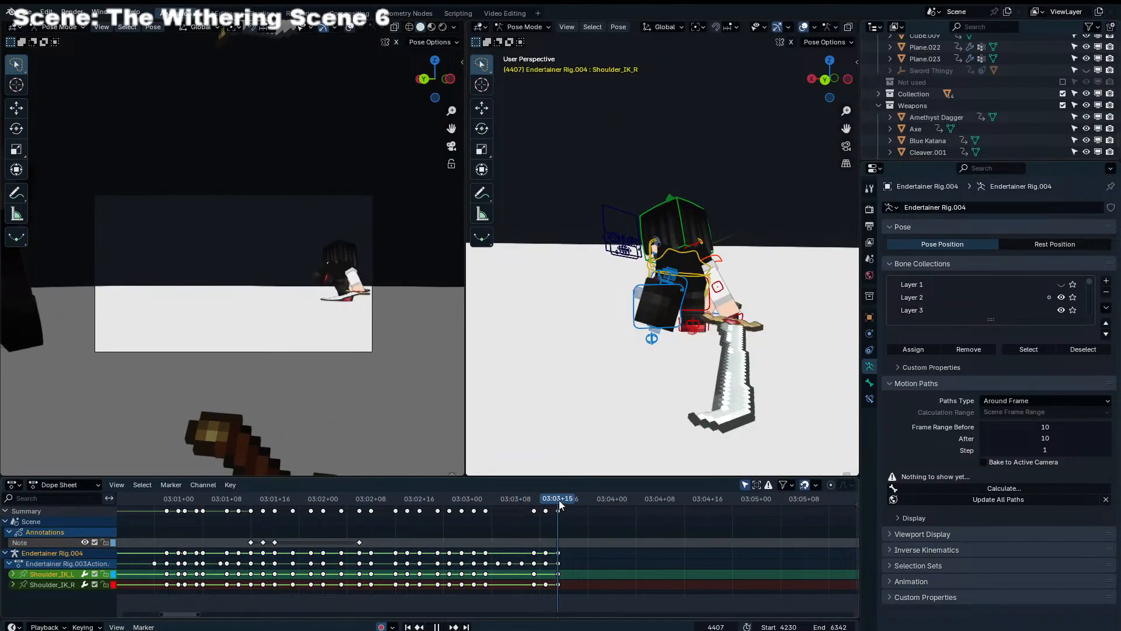
middle_click_drag(659, 385, 578, 368)
left_click(564, 269)
middle_click_drag(563, 269, 535, 267)
key("g")
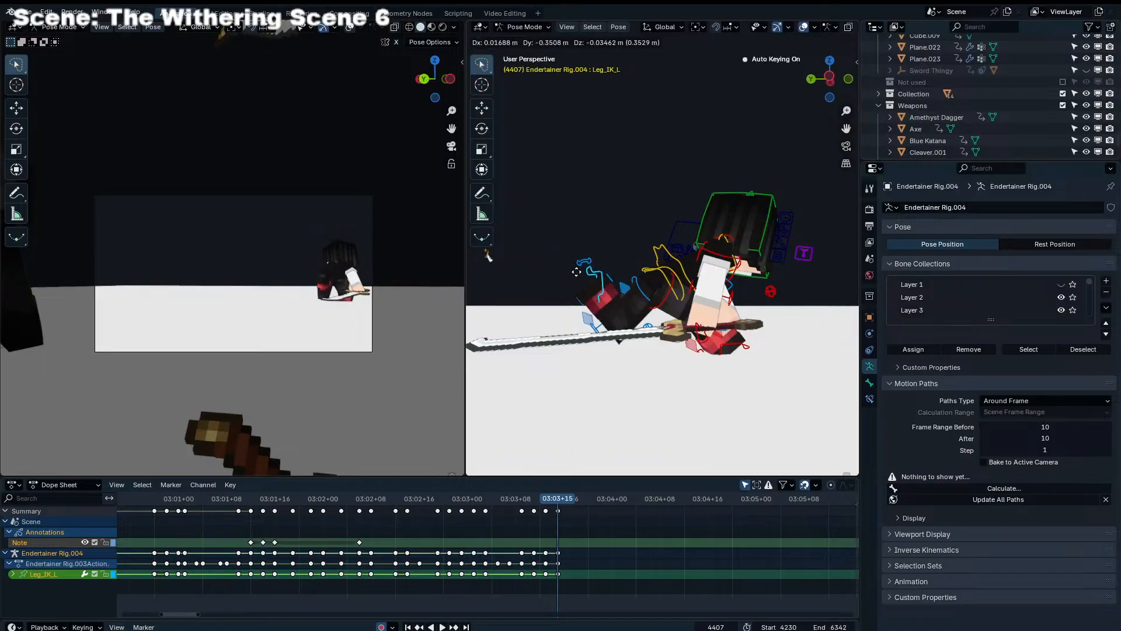
left_click(571, 271)
Rotate the Head control at frame 4407 so the head tilts down toward the ground
left_click(746, 243)
key("r")
key("r")
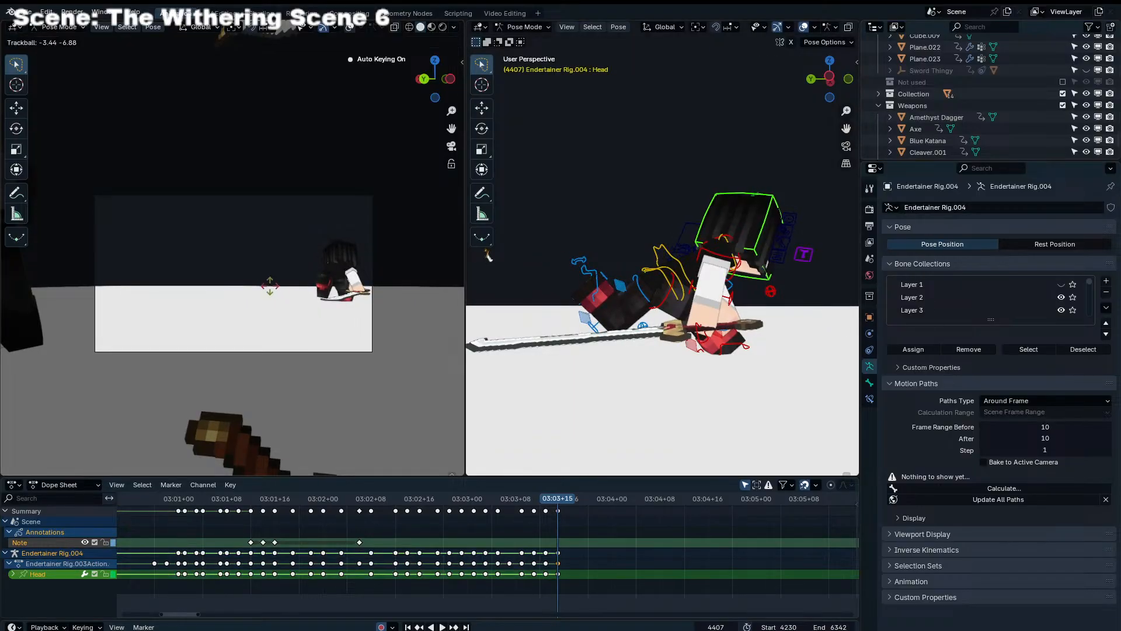
left_click(214, 279)
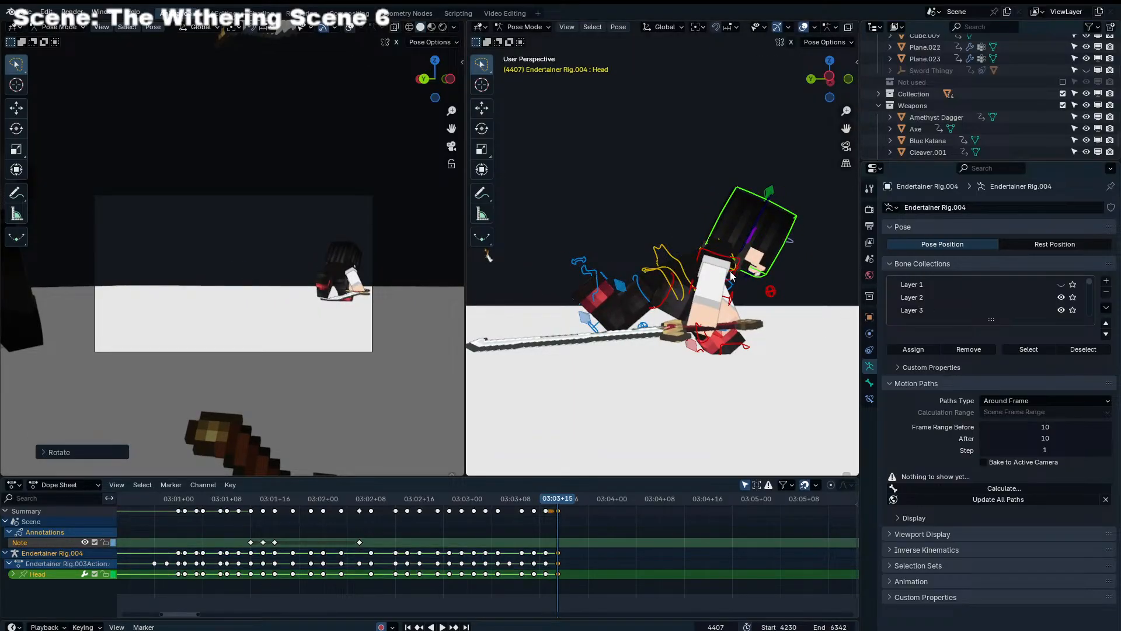
Nudge the Head control upward off the collar and refine its tilt with trackball rotation at frame 4407
middle_click_drag(732, 275, 710, 291)
scroll(709, 291, "up", 3)
key("g")
right_click(788, 253)
middle_click_drag(789, 253, 785, 251)
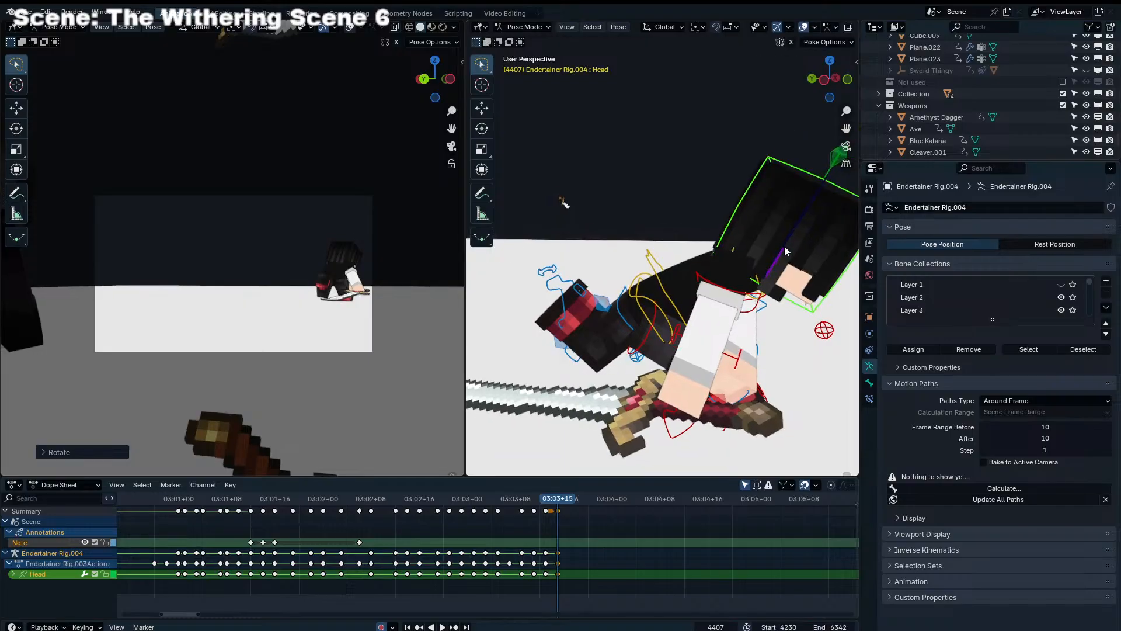
key("g")
left_click(403, 276)
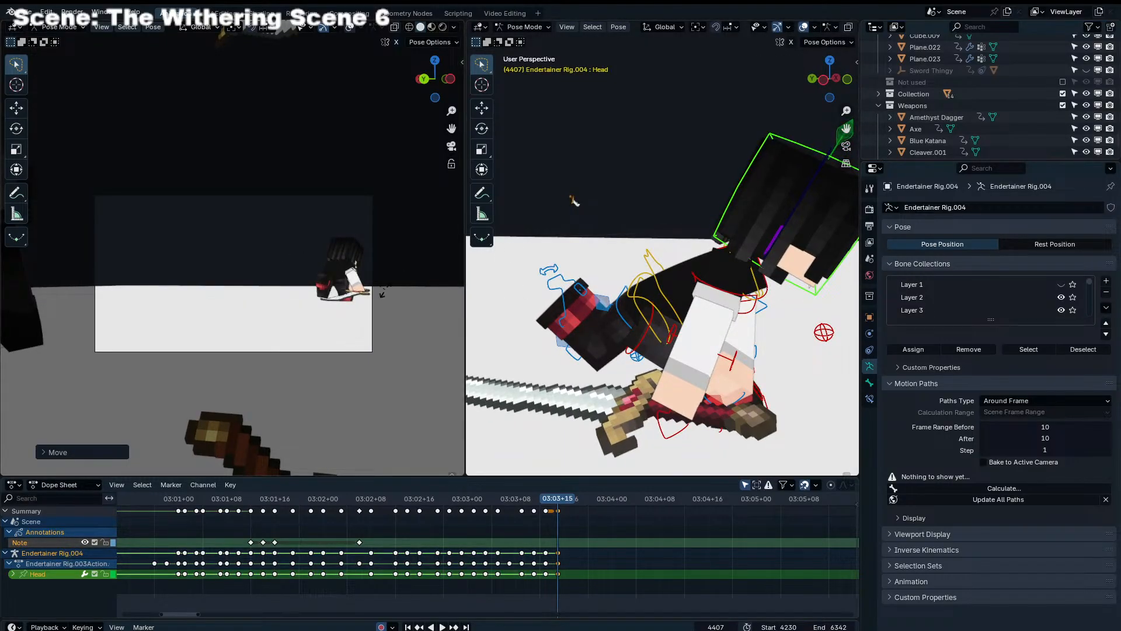
key("r")
key("r")
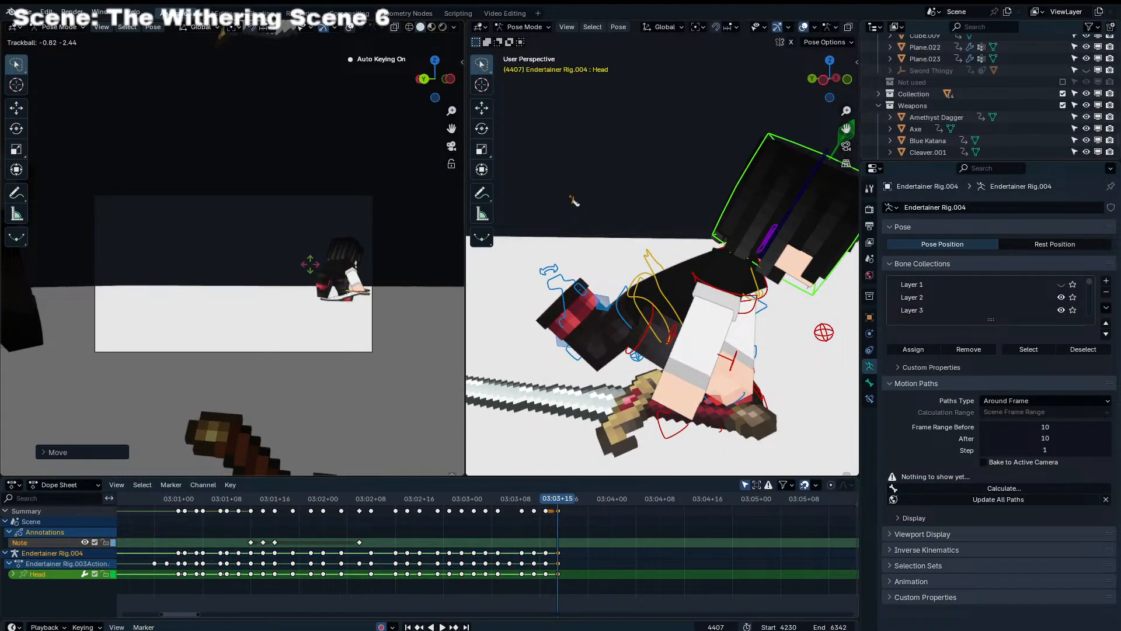
left_click(310, 263)
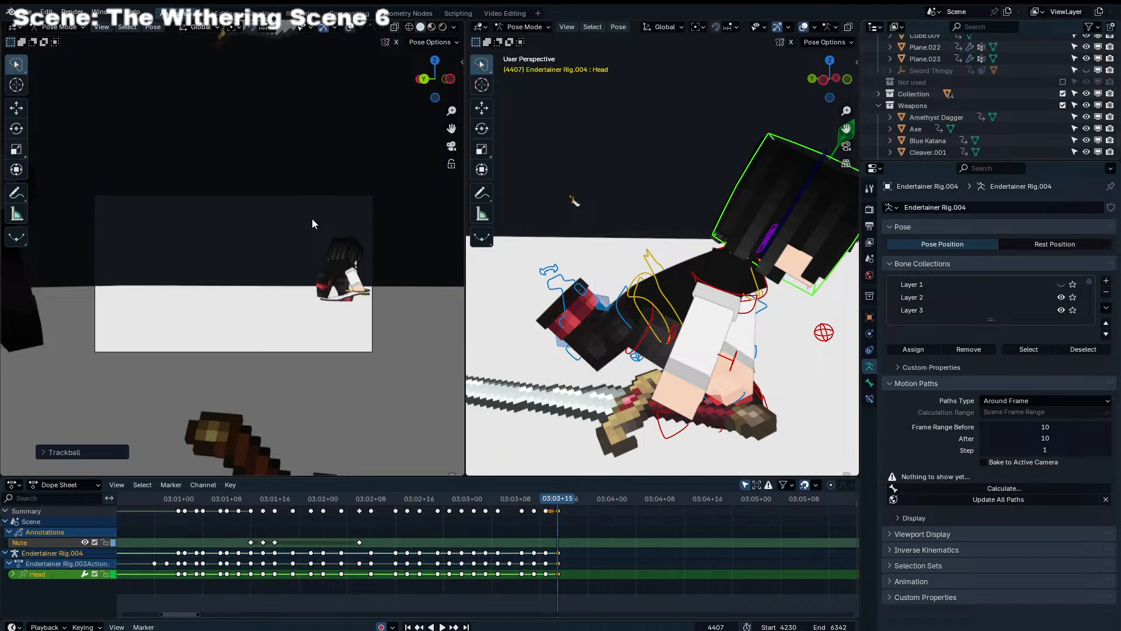
Play back the full fight from its earlier frames and scrub to frame 4405 to review the landing
left_click(555, 517)
scroll(554, 514, "down", 1)
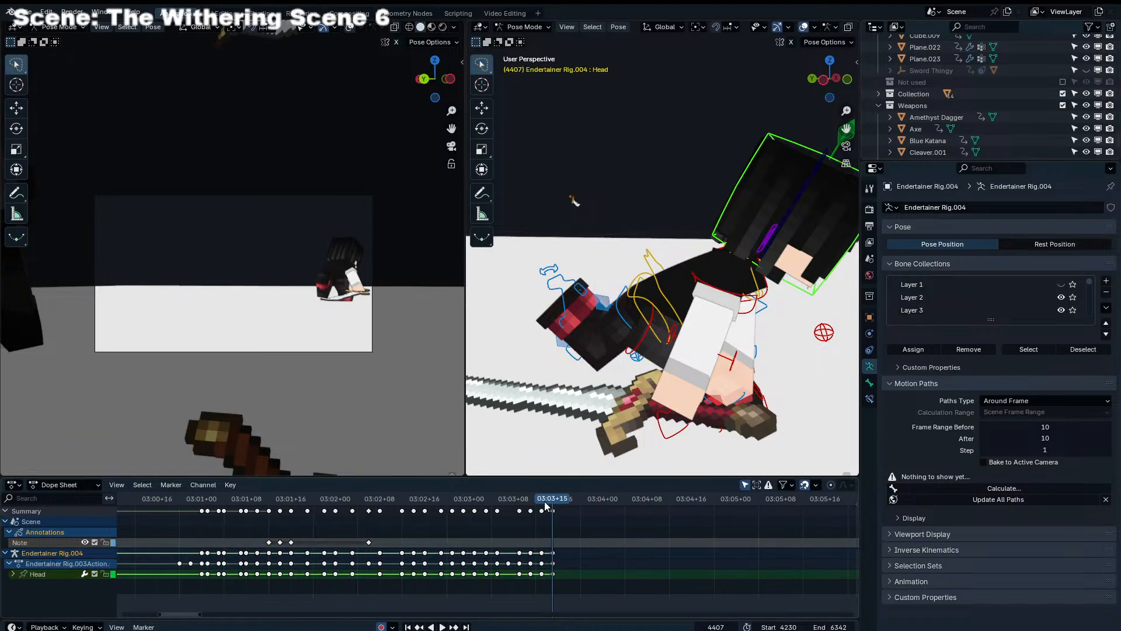
key("space")
left_click_drag(544, 502, 140, 524)
key("space")
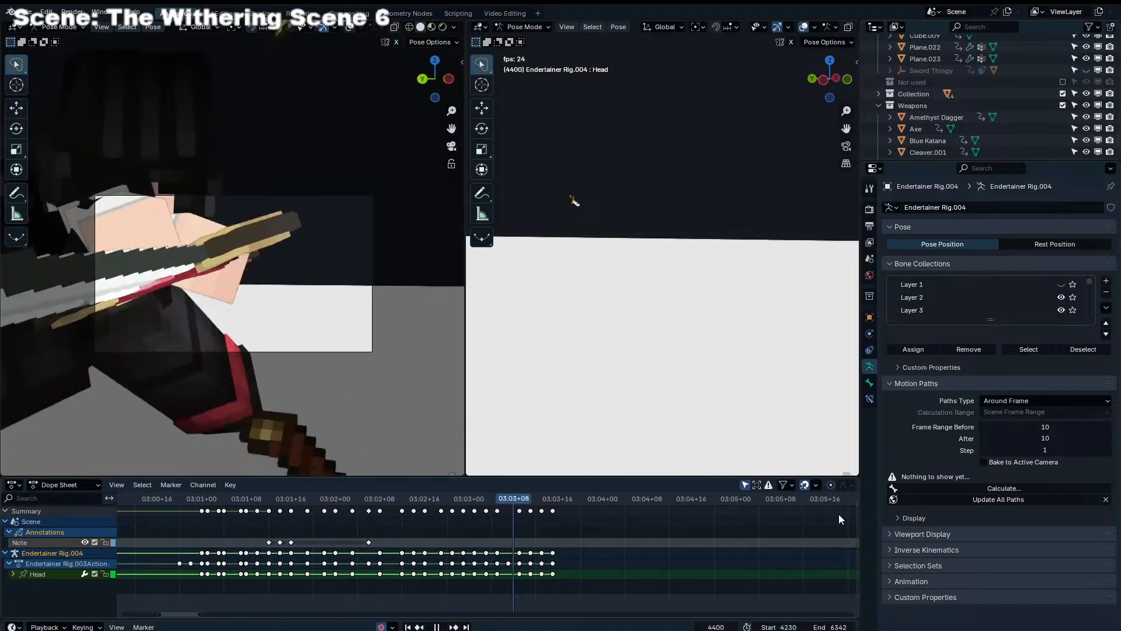
left_click(516, 497)
left_click_drag(515, 496, 541, 493)
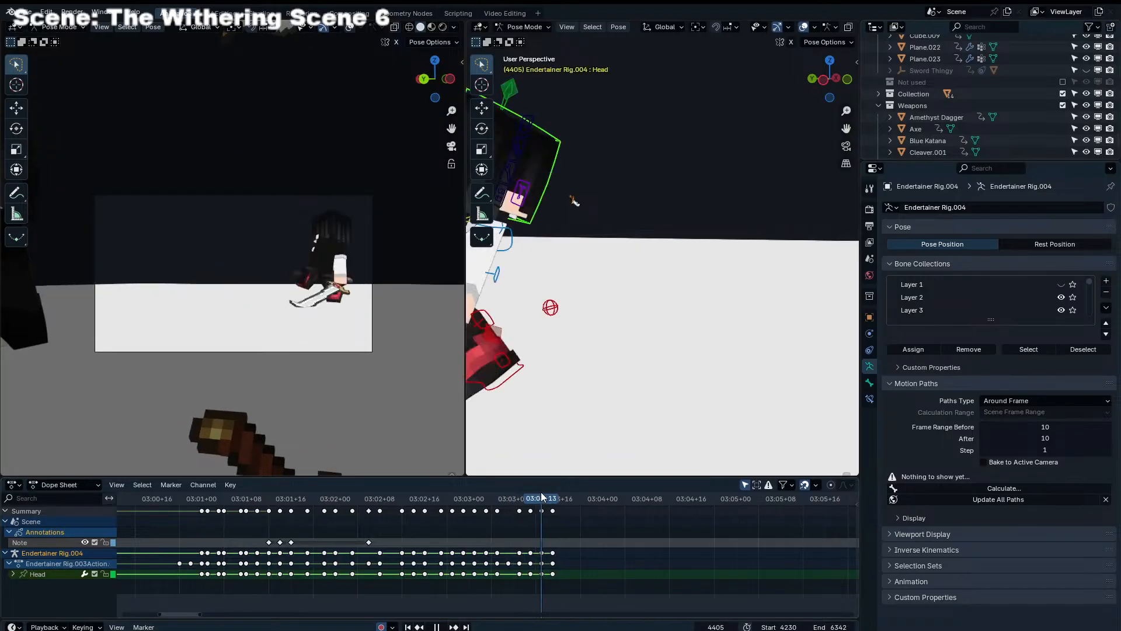
Reposition the right leg control, Leg_IK_R, at frame 4405 and shift the Torso control vertically along Z
middle_click_drag(564, 377, 680, 345)
left_click(634, 362)
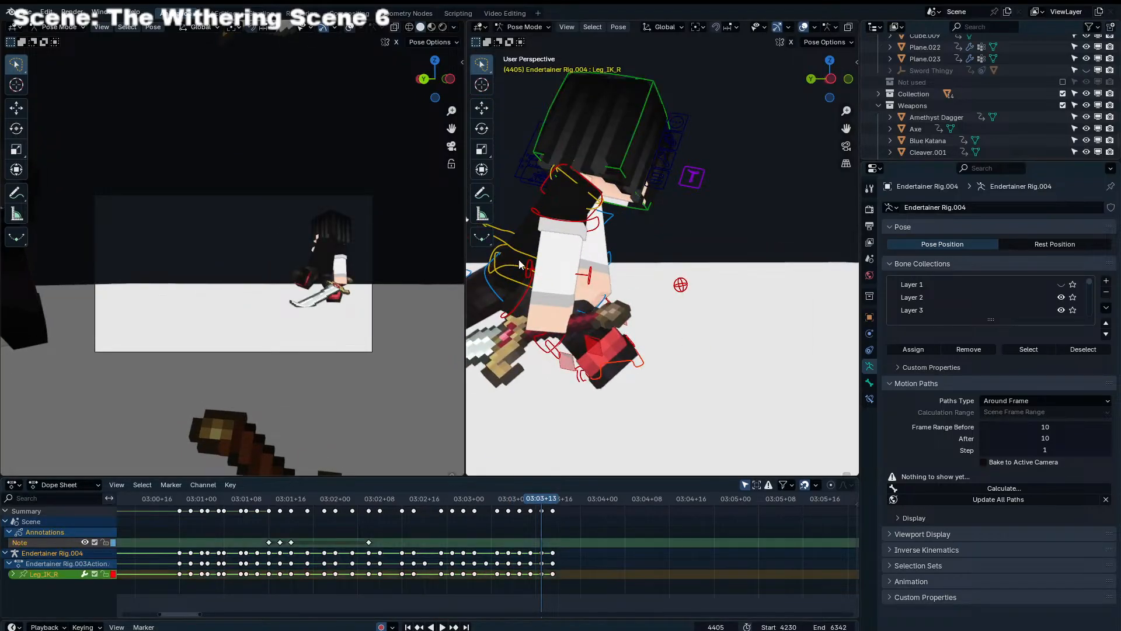
key("g")
left_click(508, 247)
left_click(508, 248)
middle_click_drag(506, 248, 552, 261)
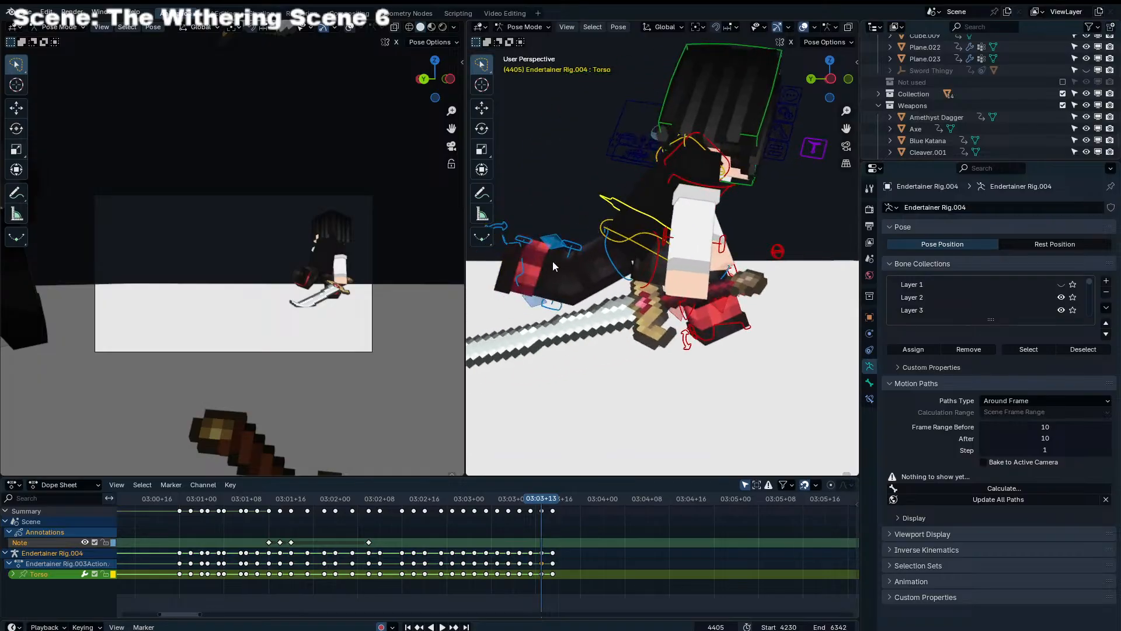
key("g")
key("z")
left_click(538, 187)
Step through the landing frames and play back the fight to review the adjusted torso motion up to frame 4408
key("Left")
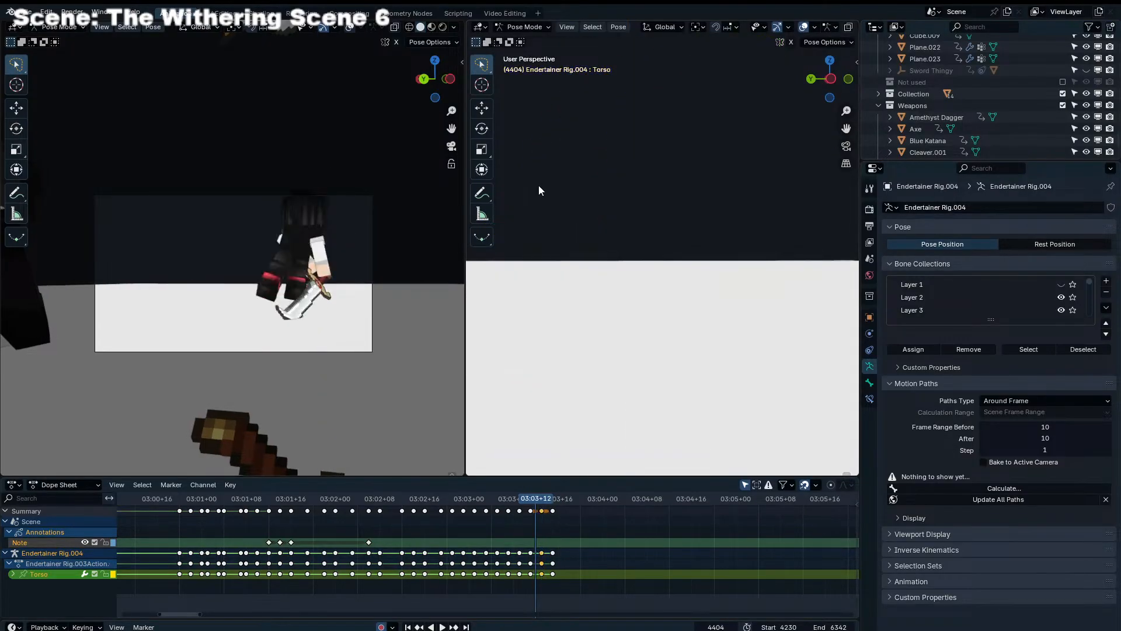
key("Right")
key("Right")
key("Right")
key("Right")
key("Right")
key("Right")
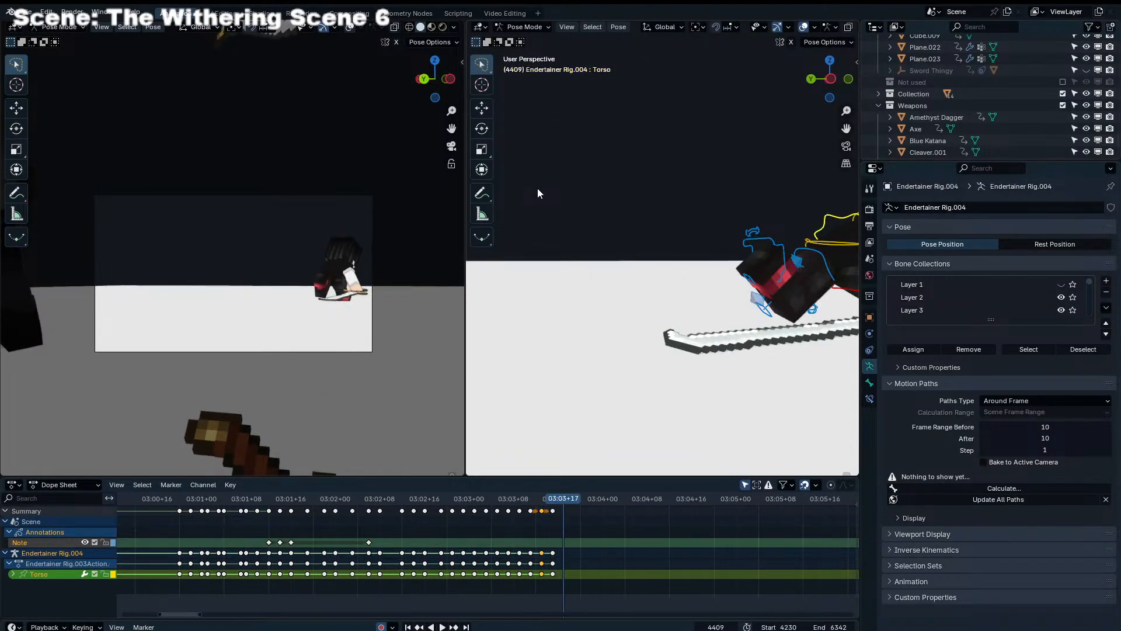
key("ctrl+shift+space")
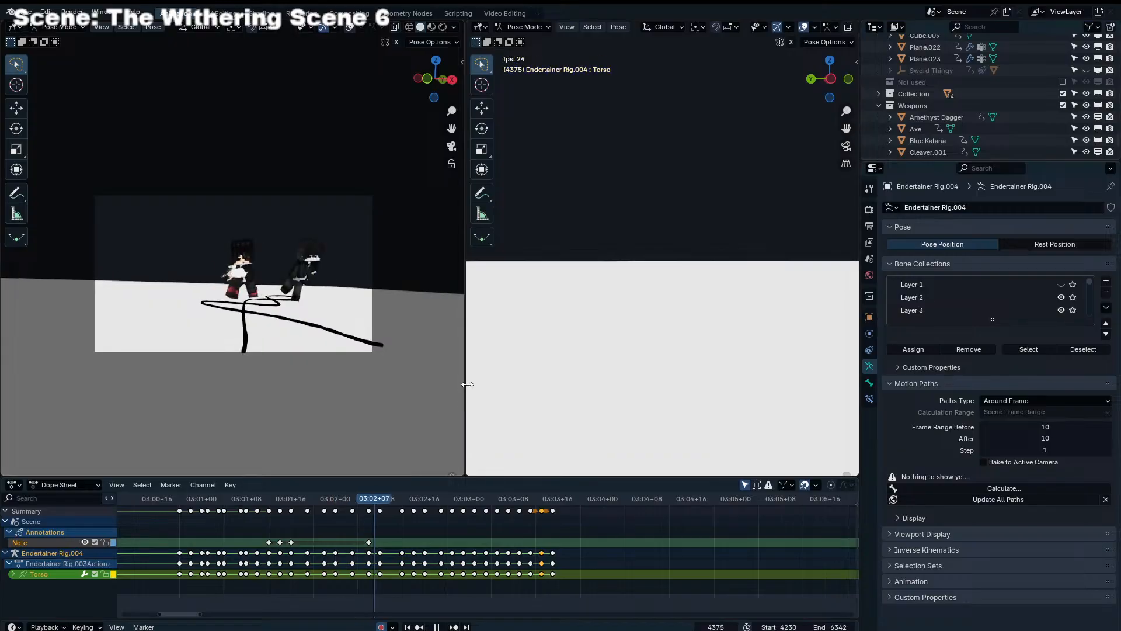
key("space")
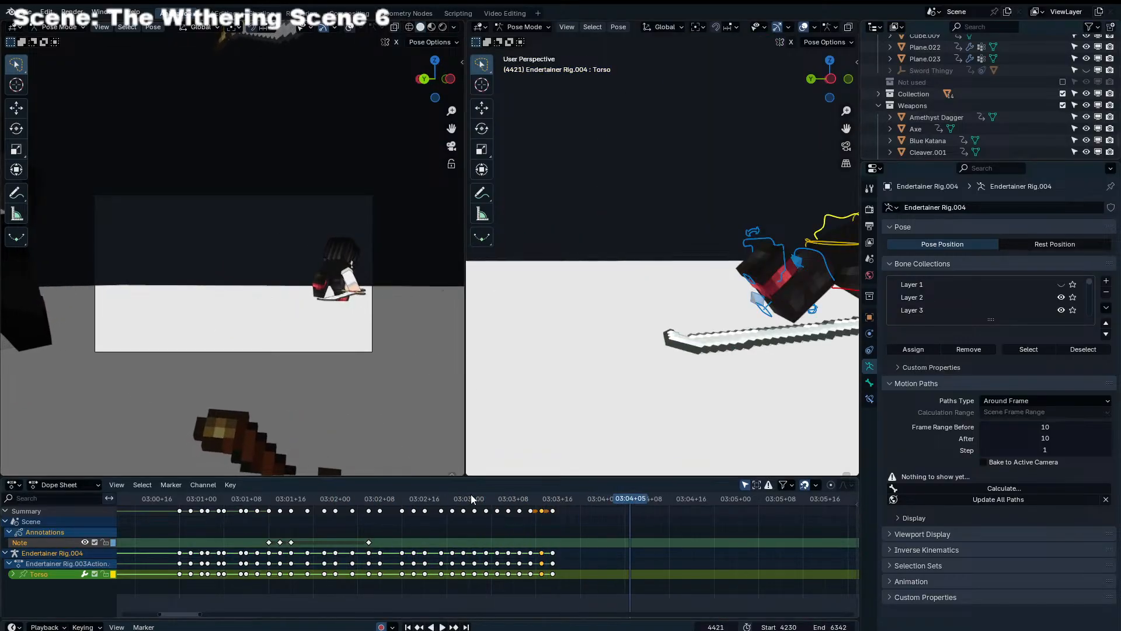
left_click_drag(472, 497, 560, 489)
key("ctrl+shift+space")
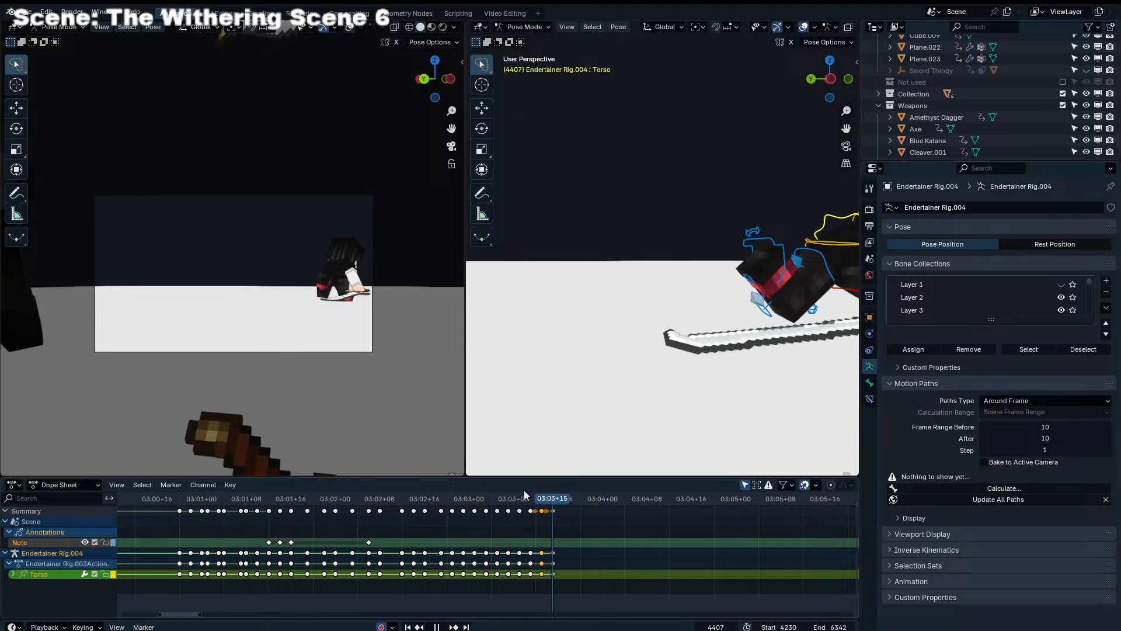
key("space")
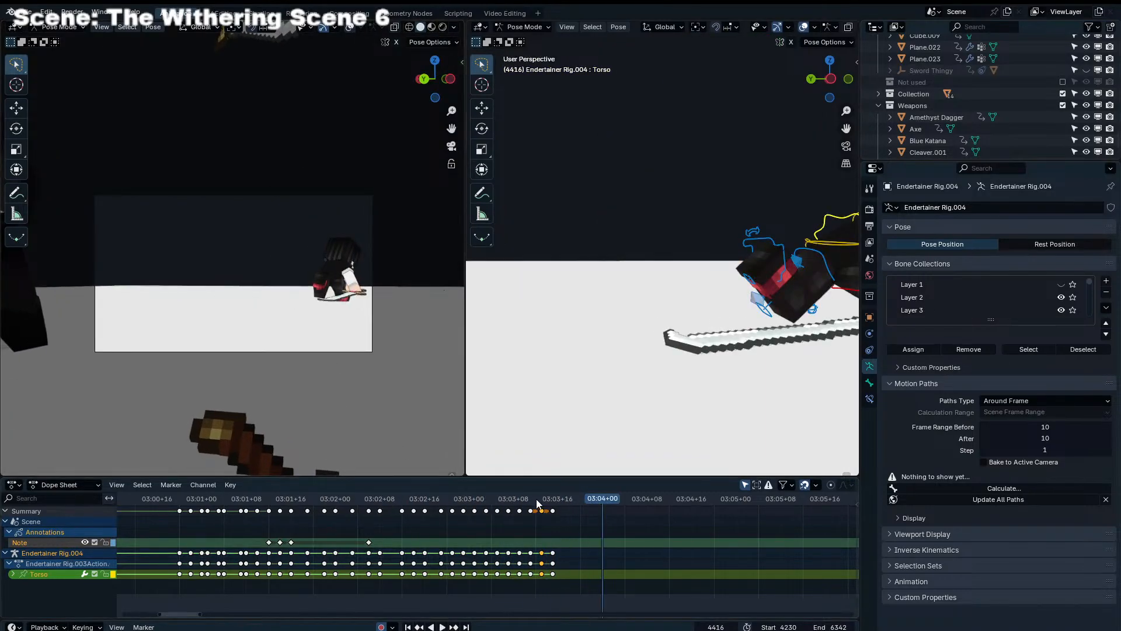
left_click_drag(536, 500, 556, 500)
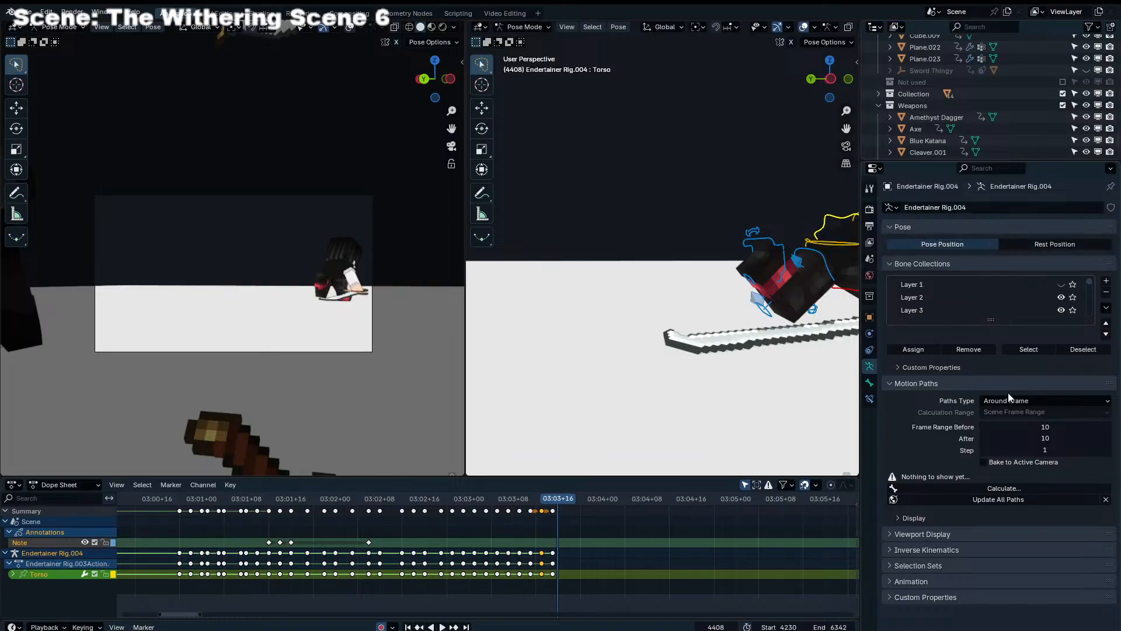
left_click(717, 558)
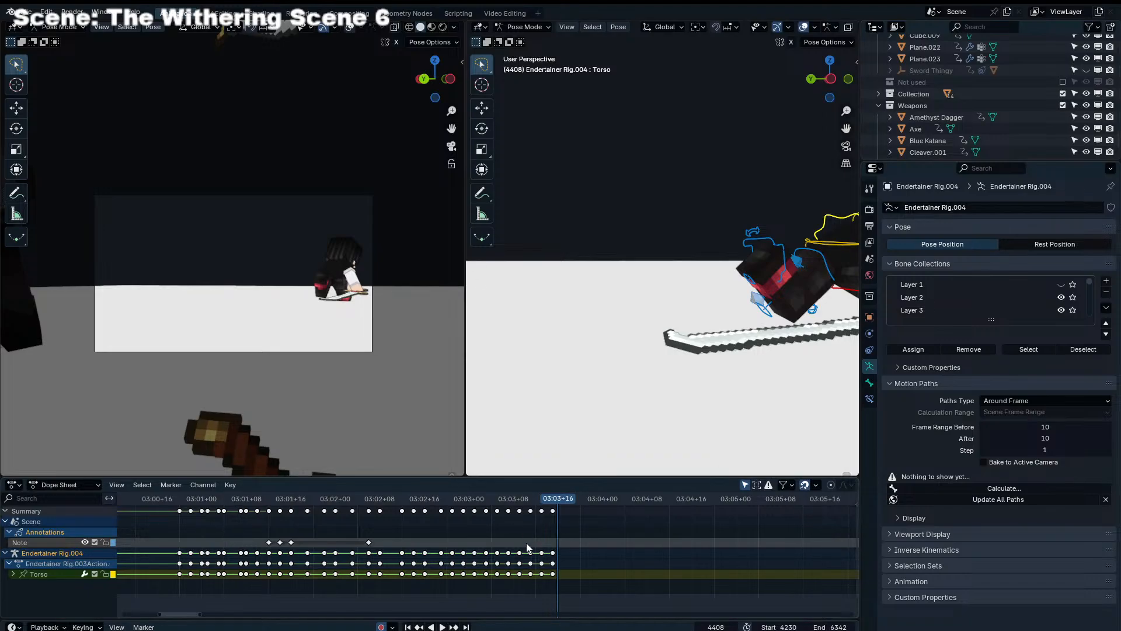
left_click(596, 540)
left_click(562, 525)
scroll(564, 523, "up", 11)
left_click_drag(616, 501, 395, 506)
scroll(409, 528, "down", 8)
key("space")
key("space")
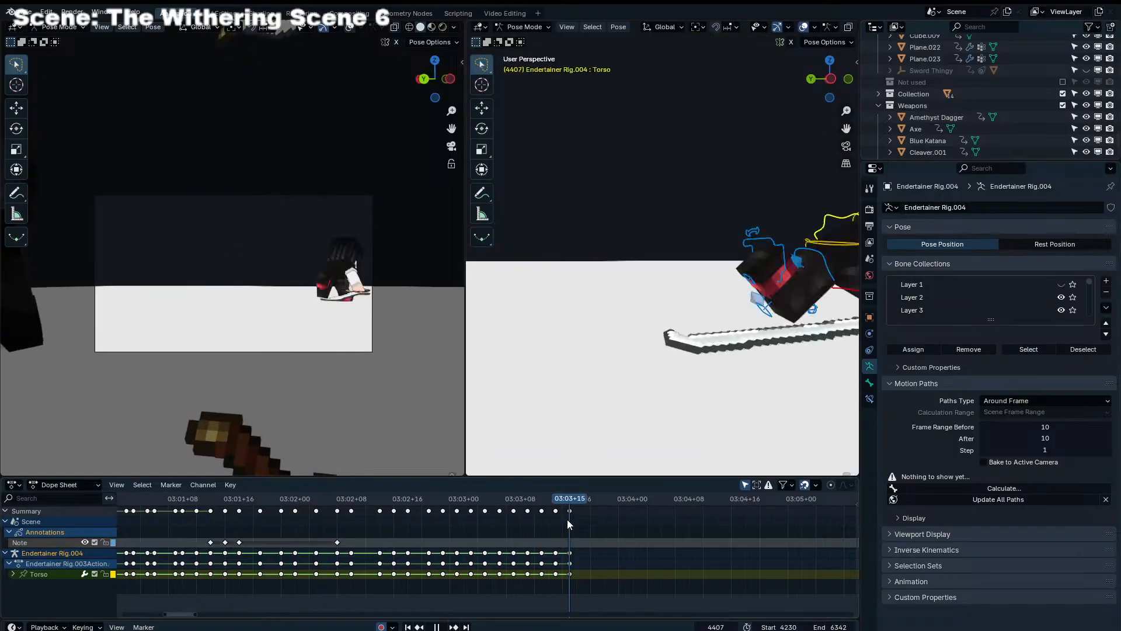
scroll(582, 516, "up", 5)
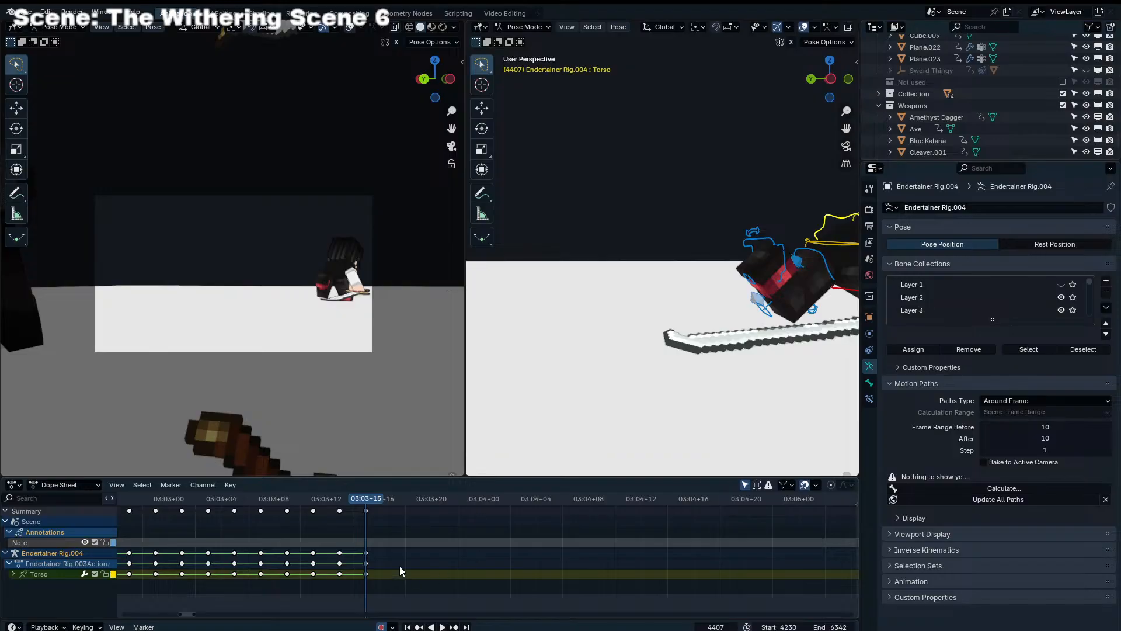
scroll(402, 566, "up", 4)
middle_click_drag(514, 553, 630, 547)
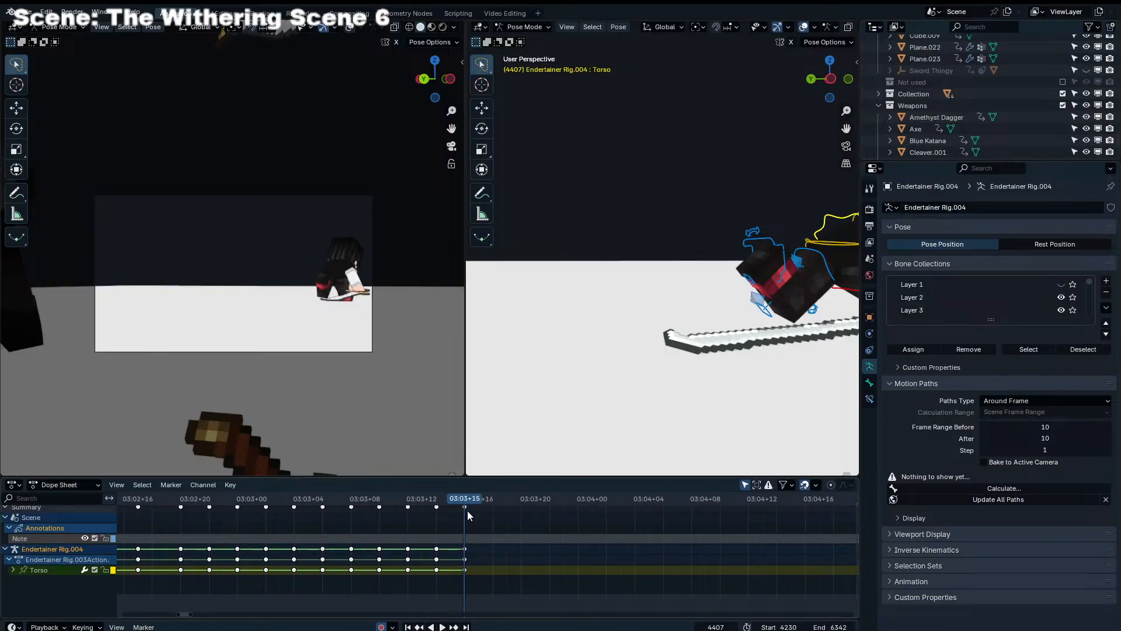
left_click_drag(466, 505, 423, 505)
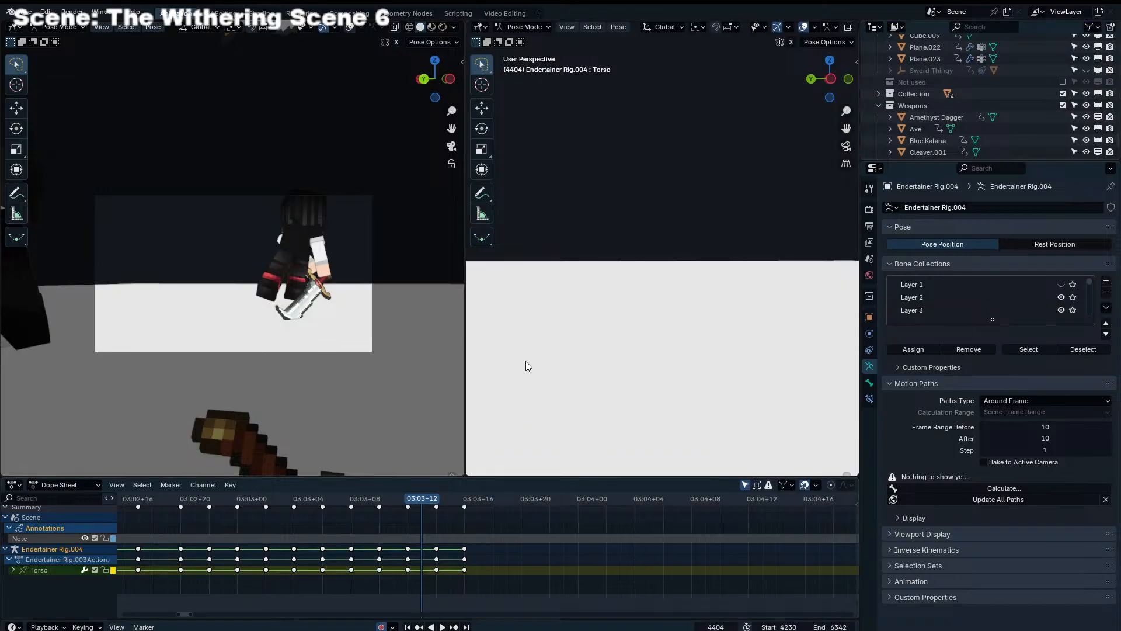
left_click(430, 537)
scroll(430, 538, "up", 3)
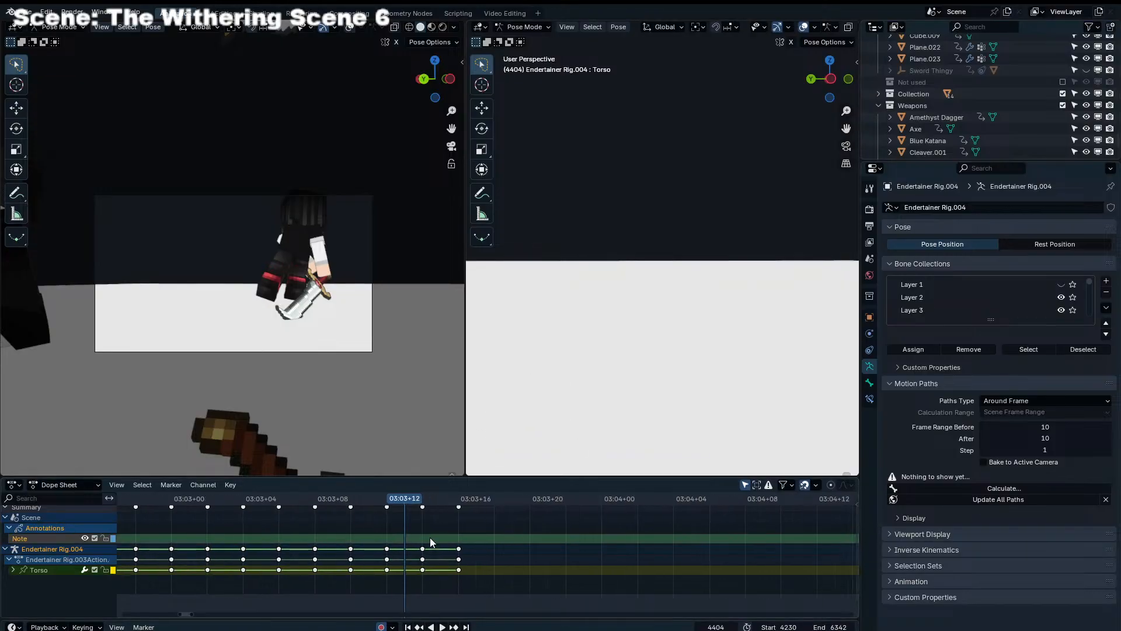
scroll(429, 535, "down", 4)
Rotate both shoulder controls, Shoulder_IK_L and Shoulder_IK_R, together at frame 4405 to swing the arms
left_click_drag(412, 500, 446, 521)
scroll(372, 523, "down", 2)
left_click(373, 523)
middle_click_drag(693, 229, 667, 227)
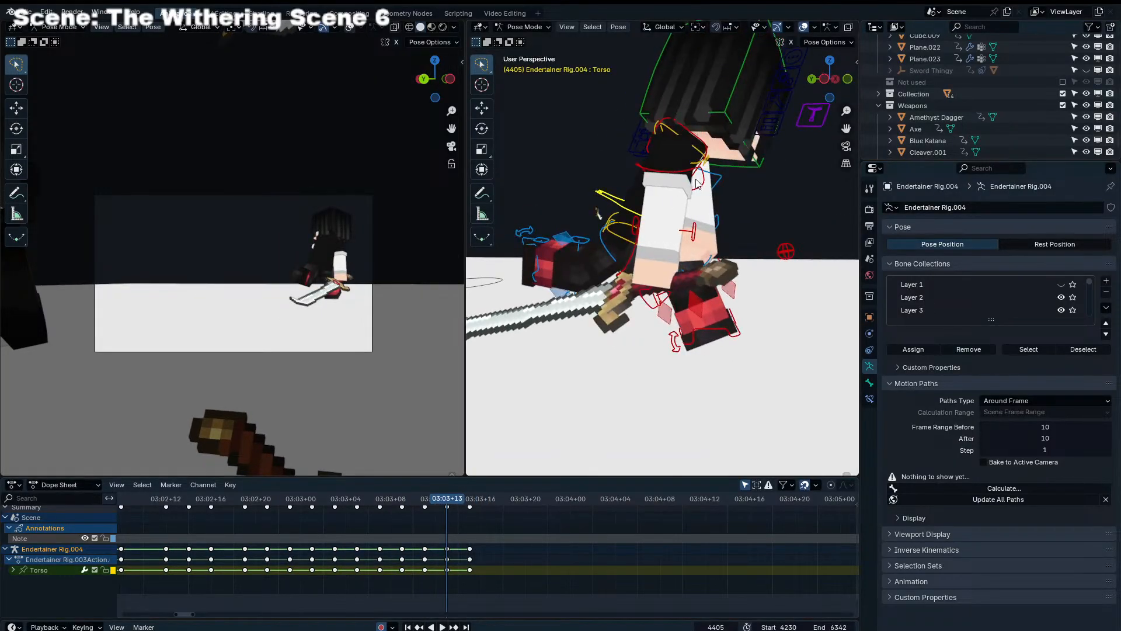
left_click(699, 181)
left_click(689, 171)
left_click(724, 178, "shift")
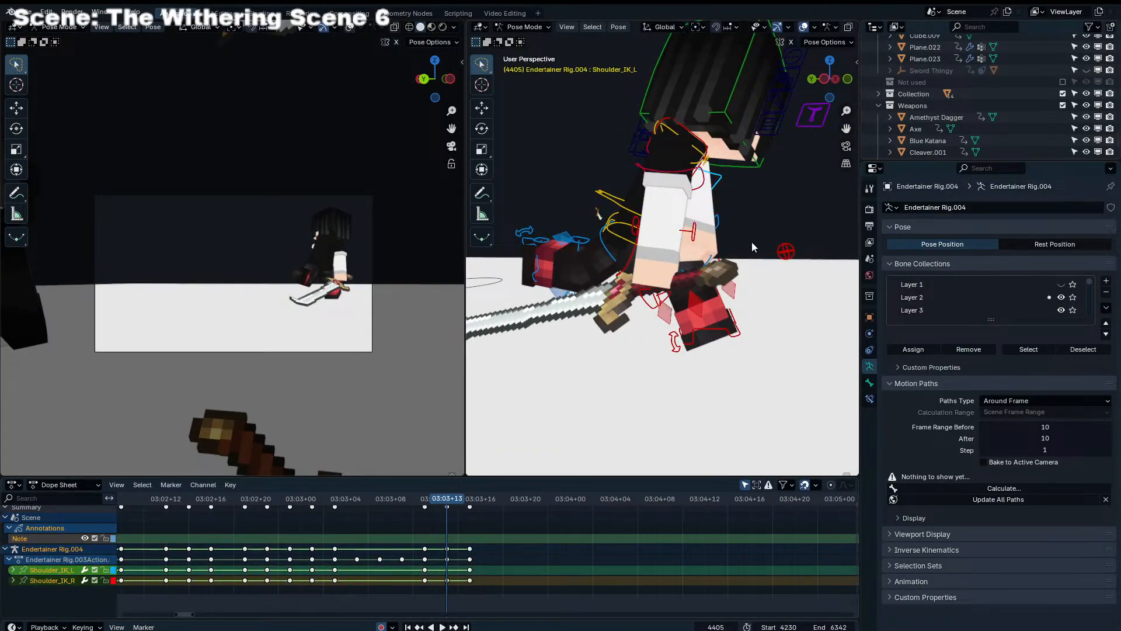
key("r")
left_click(736, 294)
Rotate Scimitar.001 at frame 4405, including a turn about its local Y axis, to match the new arm pose
key("ctrl+Tab")
left_click(683, 283)
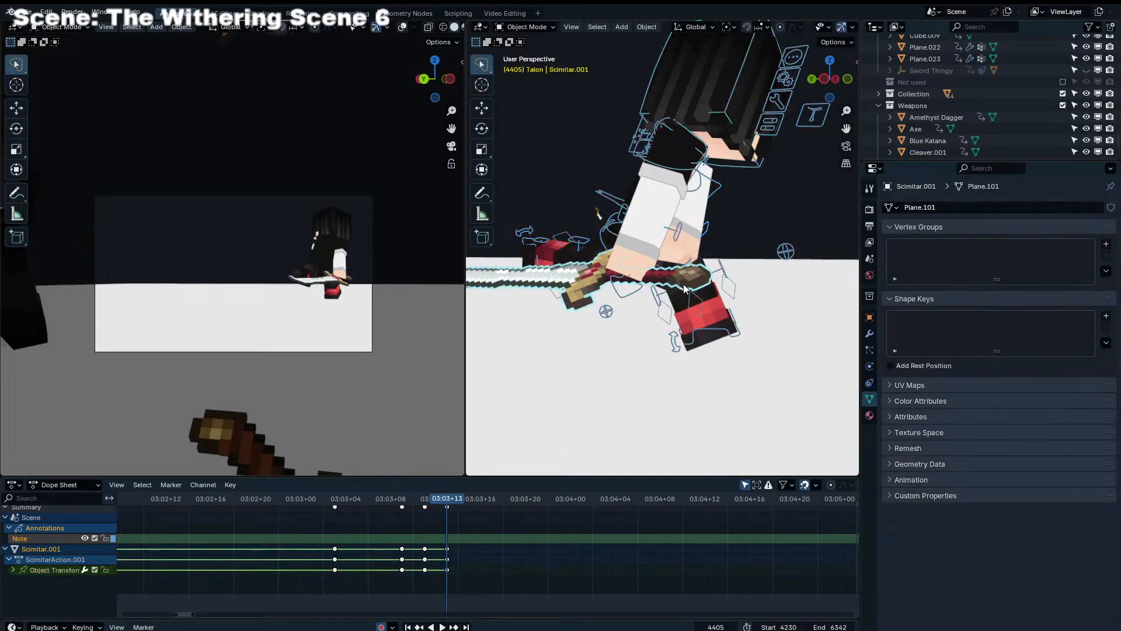
middle_click_drag(683, 283, 701, 285)
key("r")
left_click(743, 256)
key("r")
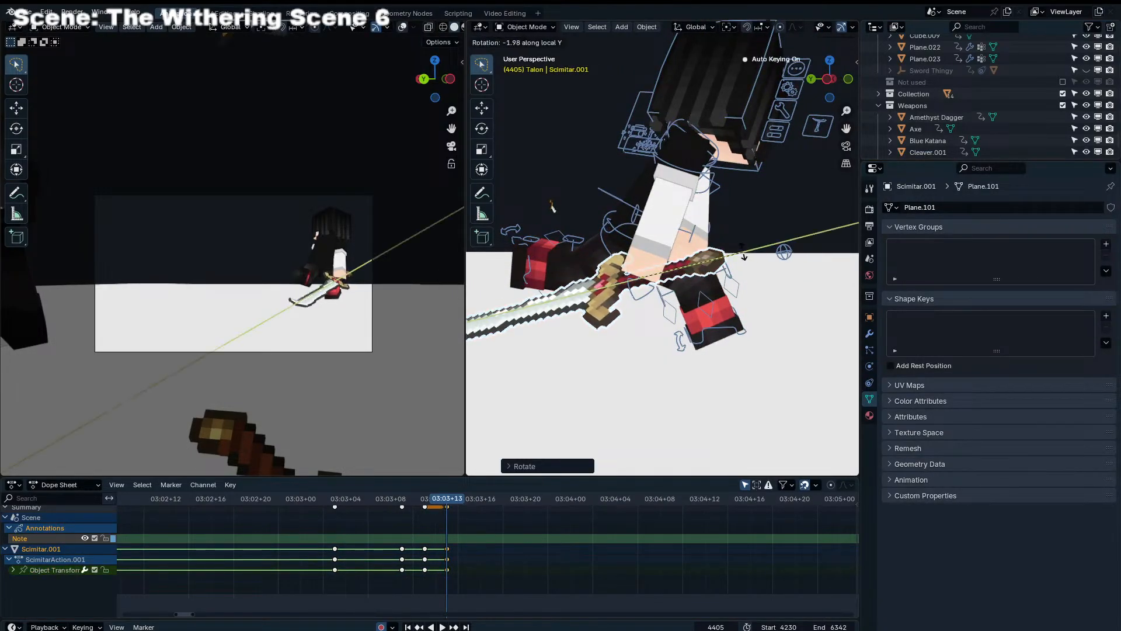
left_click(728, 294)
Rotate Shoulder_IK_L and Shoulder_IK_R together at frame 4407, refining the arm pose with trackball rotation
key("Right")
key("Right")
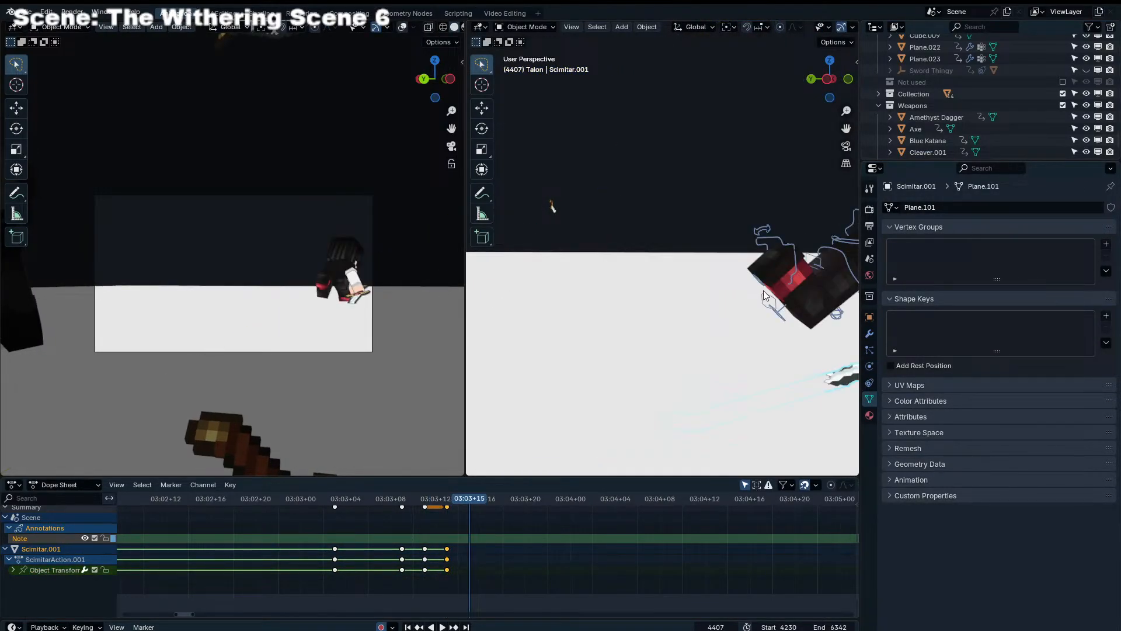
left_click(756, 268)
key("ctrl+Tab")
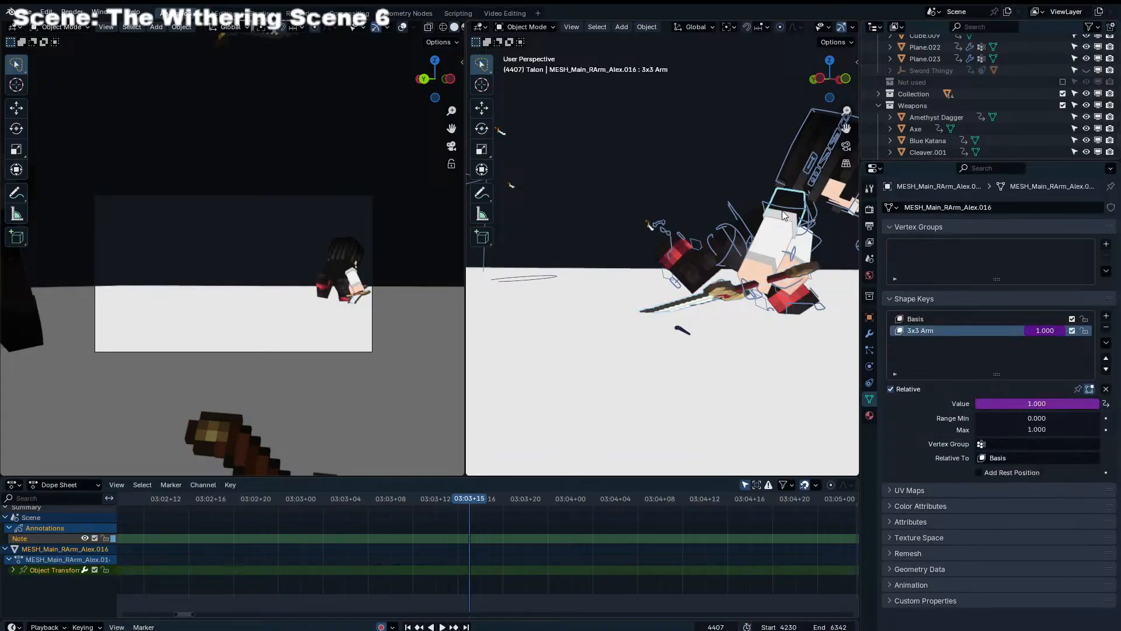
left_click(786, 210)
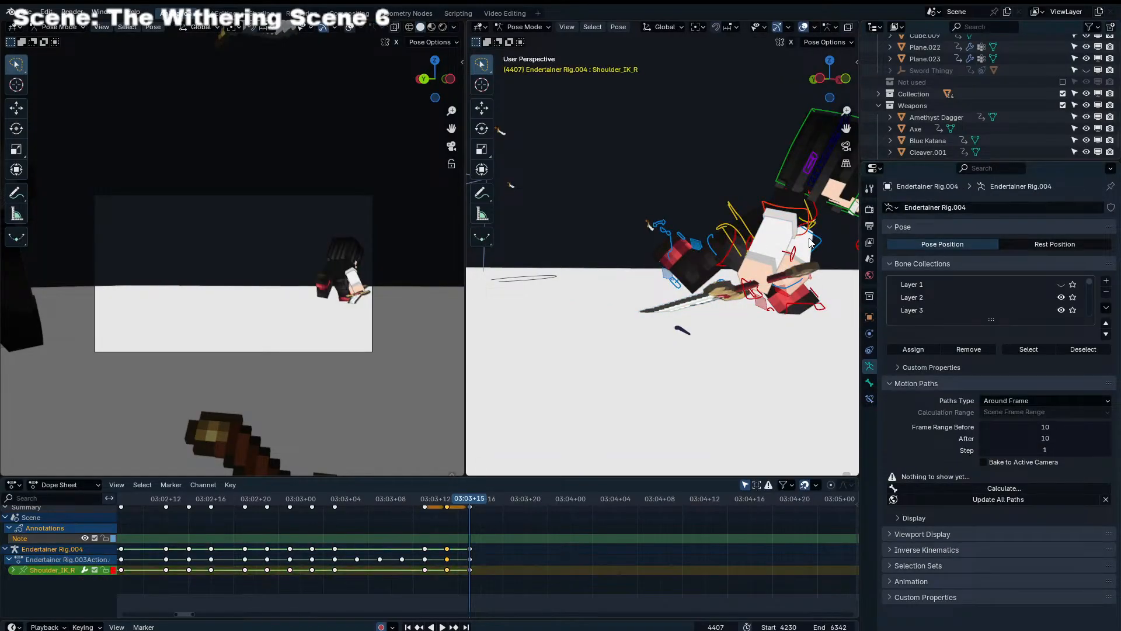
key("r")
left_click(820, 265)
key("r")
key("r")
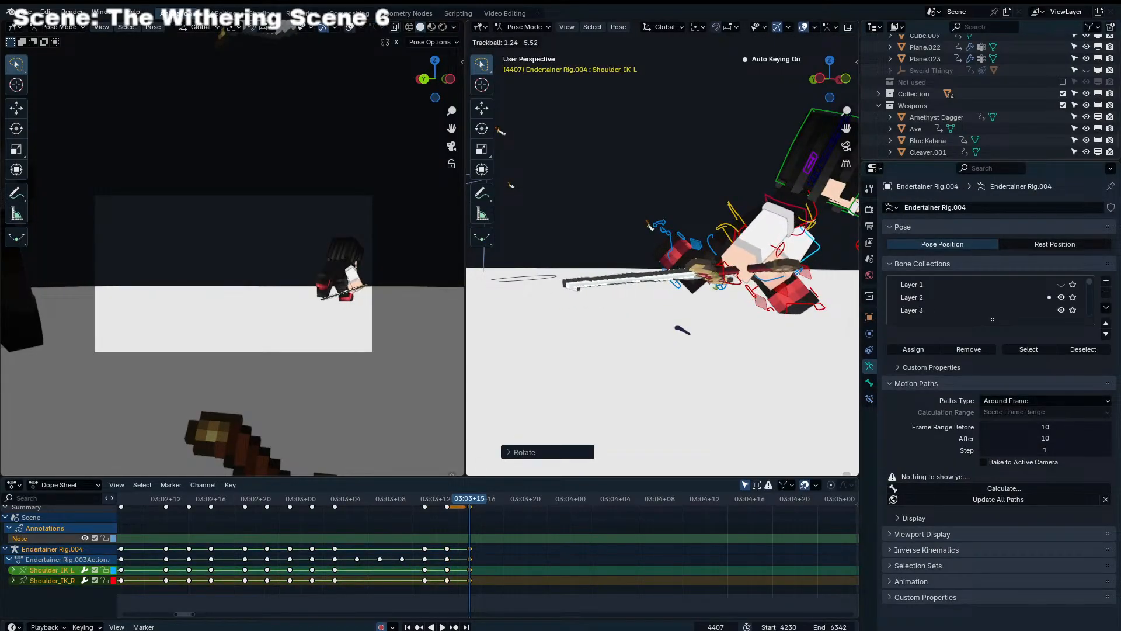
Re-angle Scimitar.001 in the hand at frame 4407 with trackball and view-plane rotations
key("ctrl+Tab")
left_click(677, 278)
key("r")
key("r")
left_click(684, 303)
key("r")
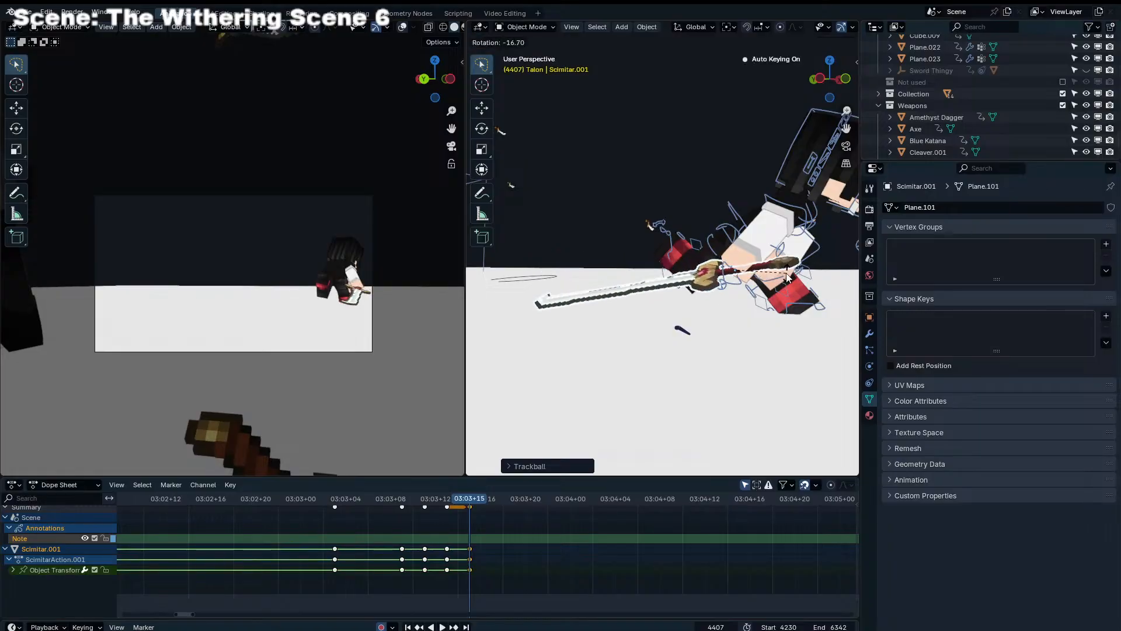
left_click(786, 273)
key("r")
key("r")
left_click(787, 276)
Rotate Scimitar.001 about the global Z axis at frame 4407 and refine its tilt with trackball rotation
middle_click_drag(749, 283, 803, 346)
key("r")
key("z")
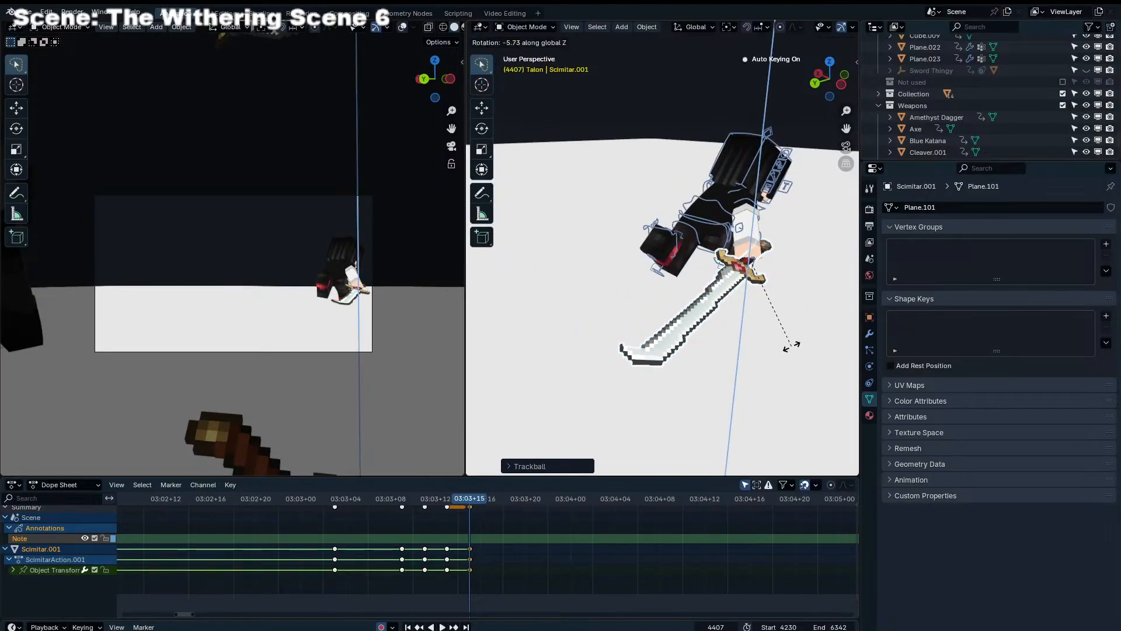
left_click(777, 348)
key("r")
key("r")
left_click(774, 388)
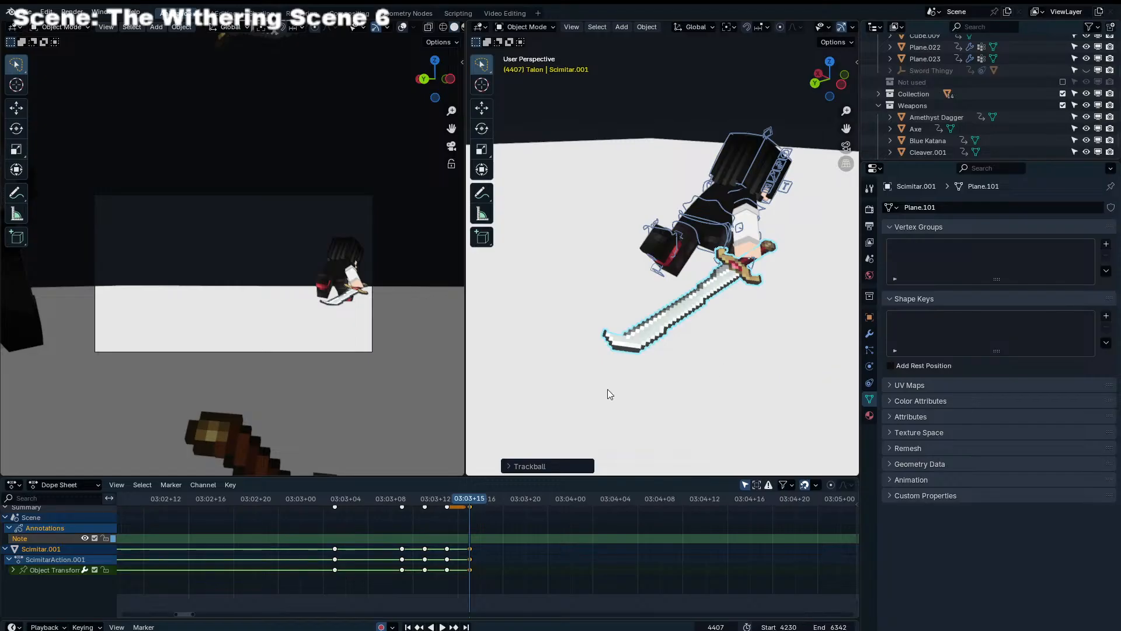
Select the rig's Torso control and review the corrected arm and sword motion by scrubbing and playing back the fight
left_click(561, 557)
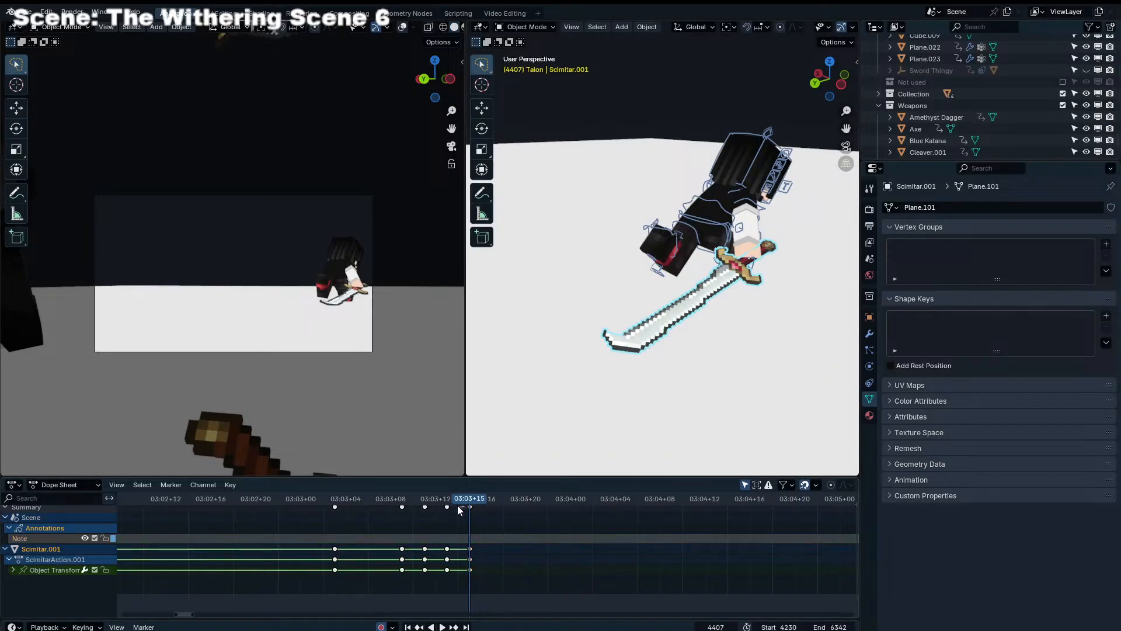
left_click_drag(444, 505, 470, 491)
scroll(686, 352, "up", 5)
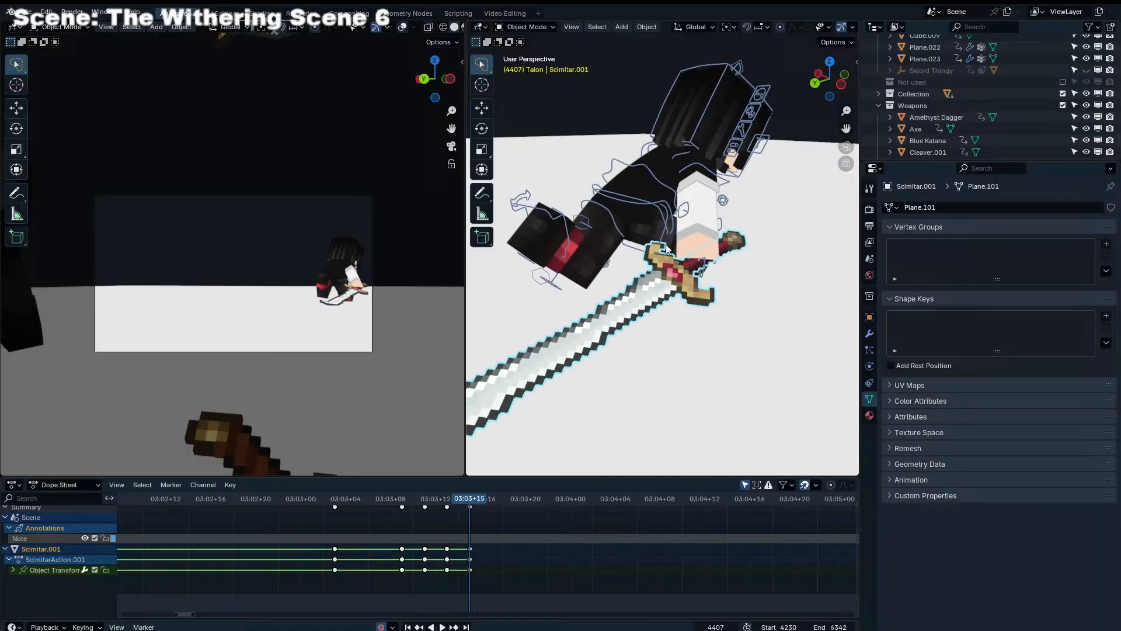
left_click(662, 192)
key("ctrl+Tab")
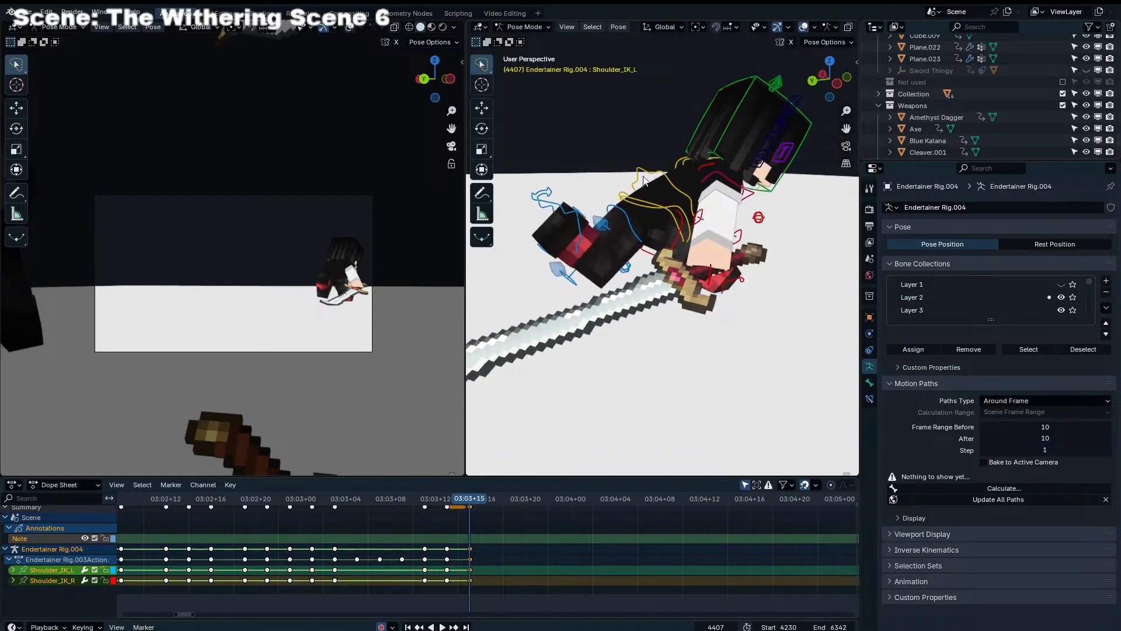
left_click(661, 186)
key("ctrl+shift+space")
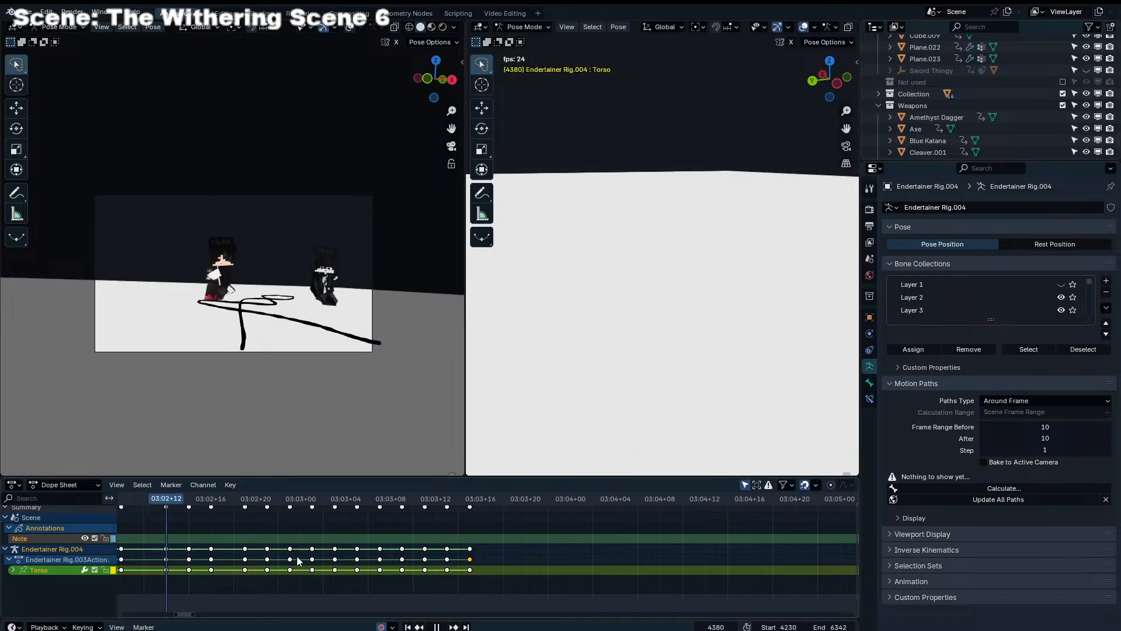
left_click_drag(333, 499, 483, 509)
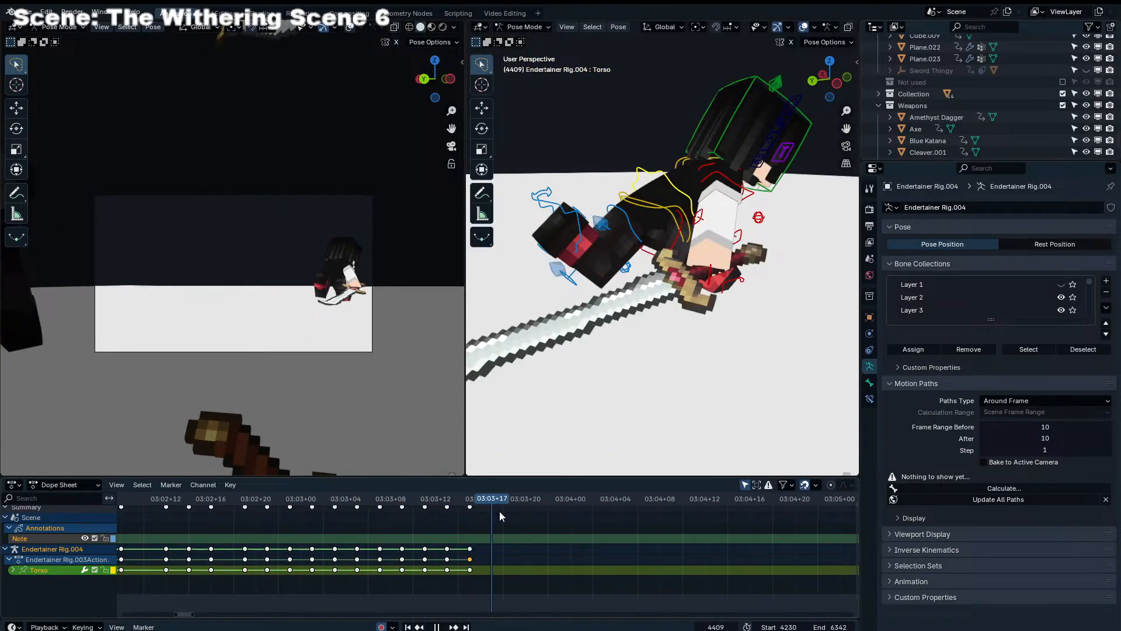
left_click_drag(190, 503, 209, 505)
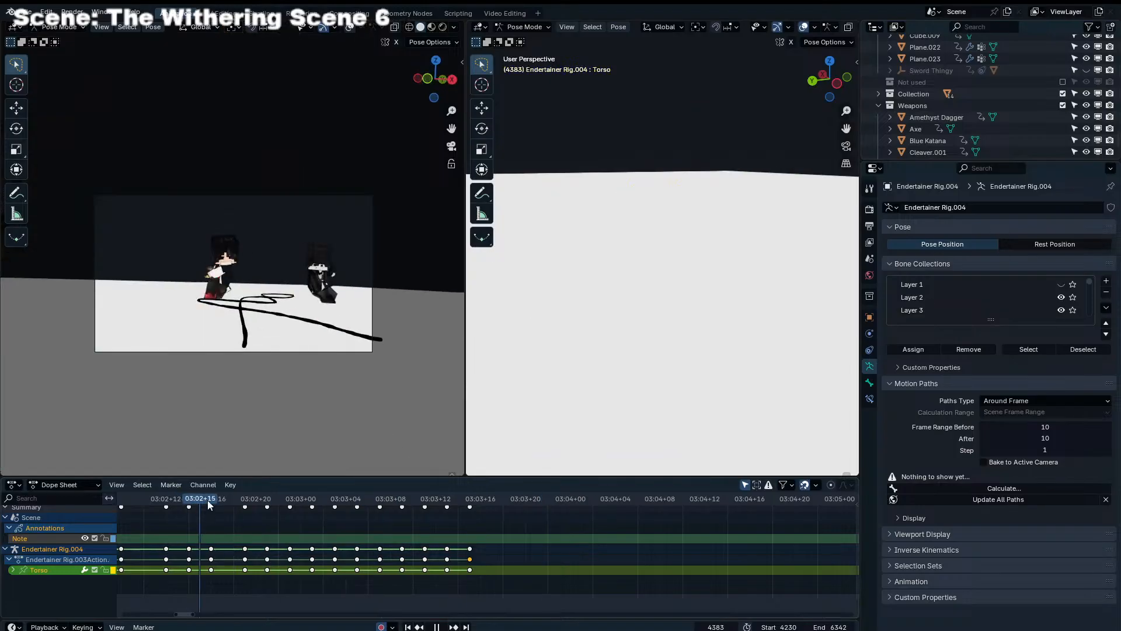
key("space")
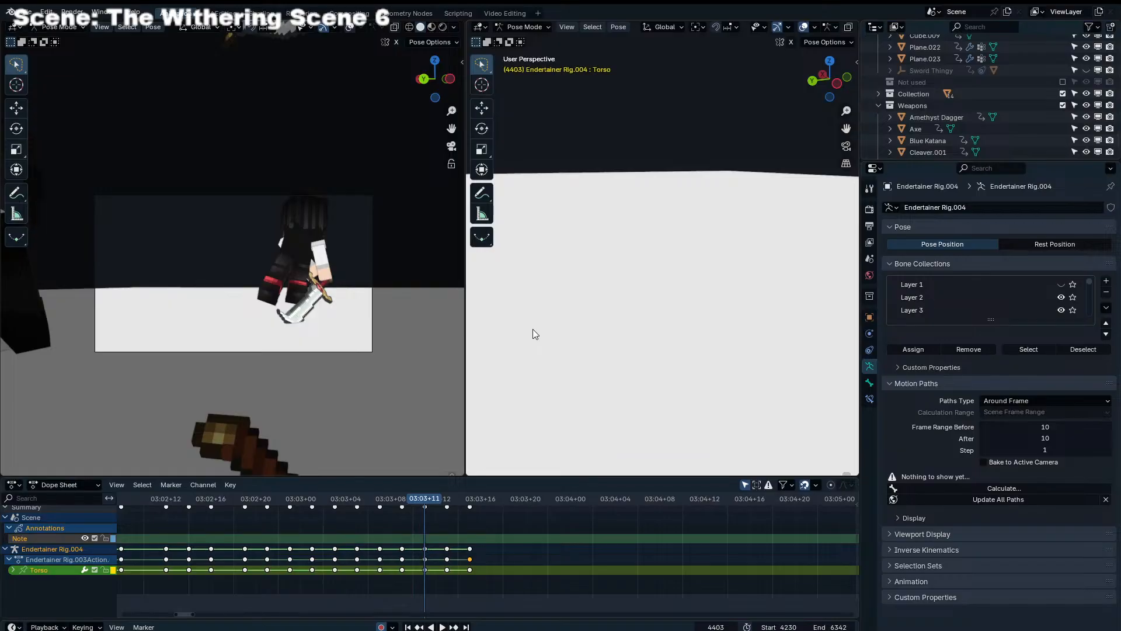
Move the Torso control at frame 4409 to begin the follow-through pose of Endertainer Rig.004
left_click_drag(424, 501, 470, 496)
key("Right")
key("Right")
middle_click_drag(603, 285, 642, 251)
key("g")
left_click(736, 273)
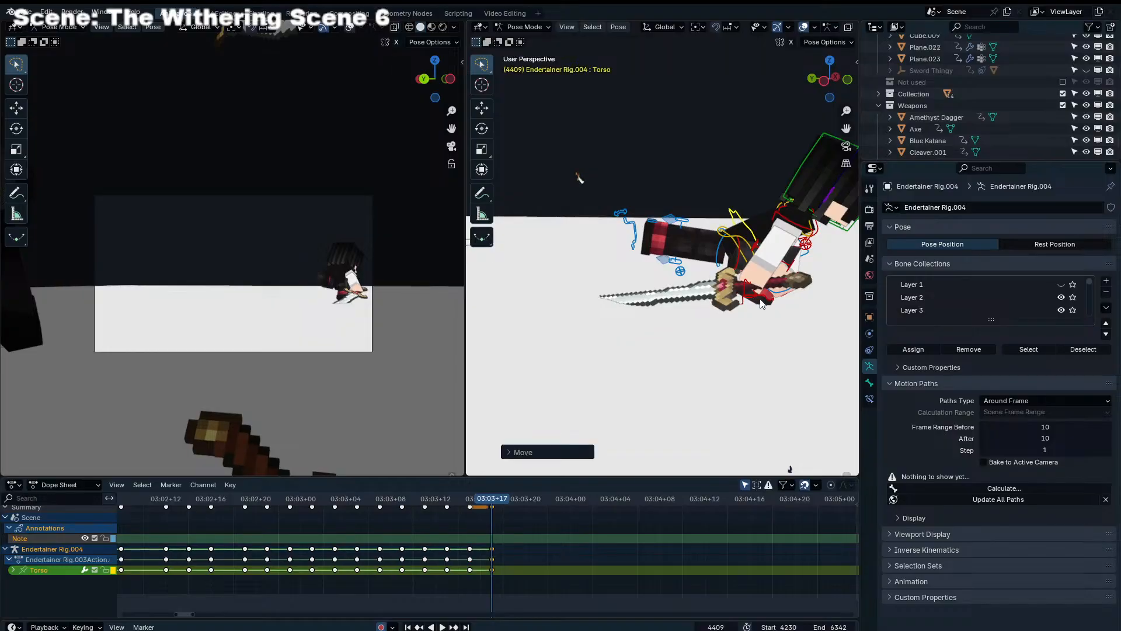
Move the right leg control and the Torso further along the knockback direction at frame 4409
left_click(760, 300)
key("g")
left_click(804, 301)
left_click(748, 229)
key("g")
left_click(782, 238)
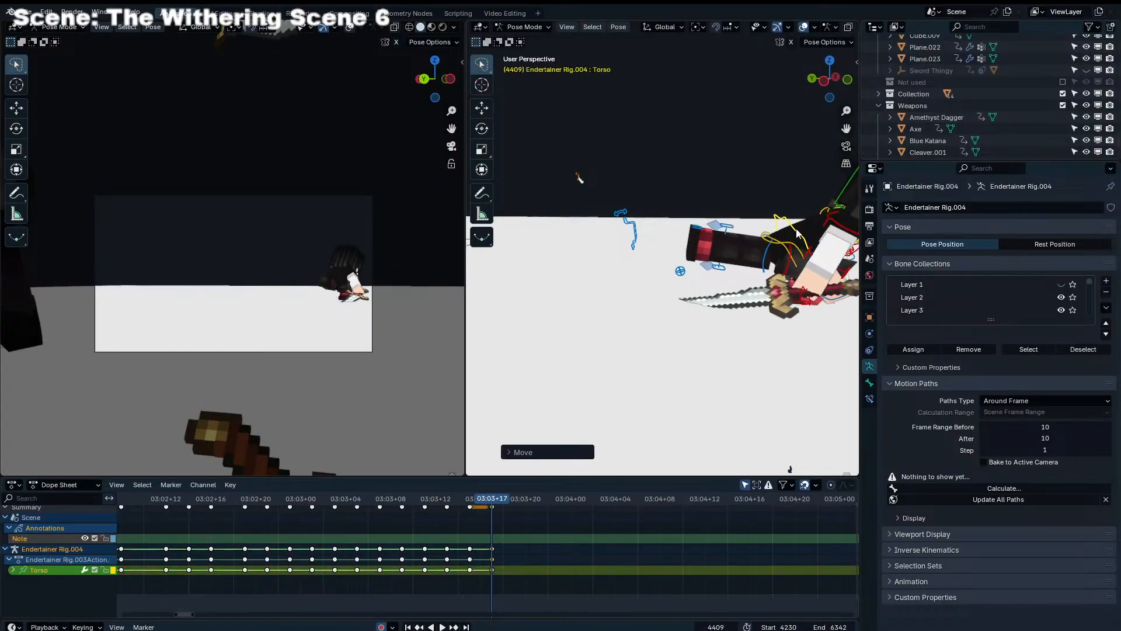
Tilt the right leg control with trackball rotation and shift it beneath the body at frame 4409
middle_click_drag(782, 239, 752, 320)
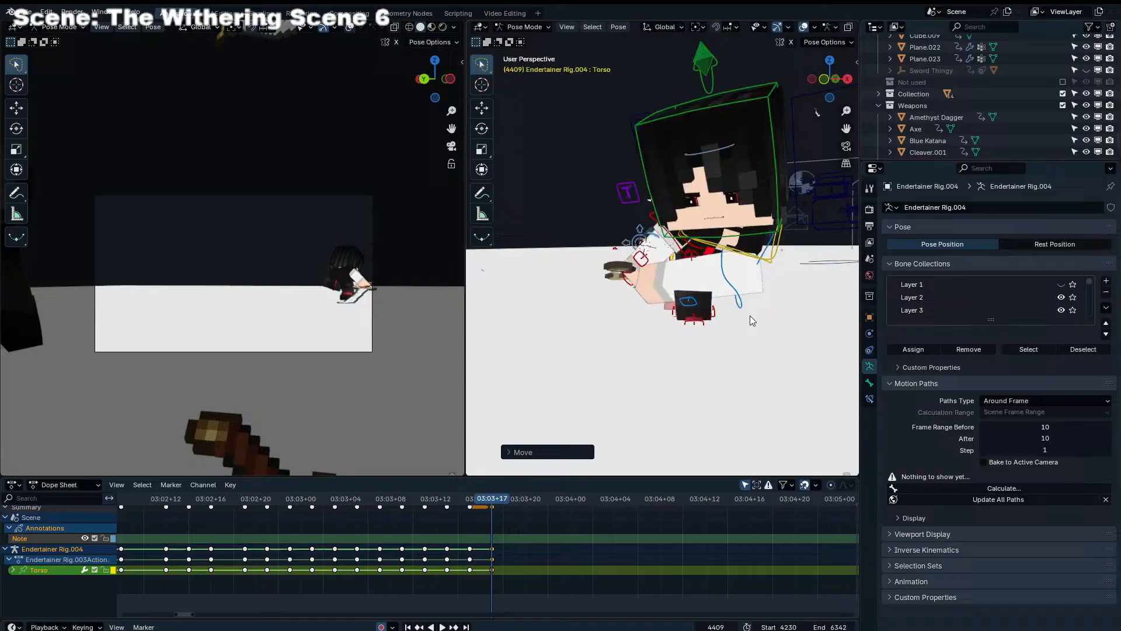
left_click(714, 314)
key("r")
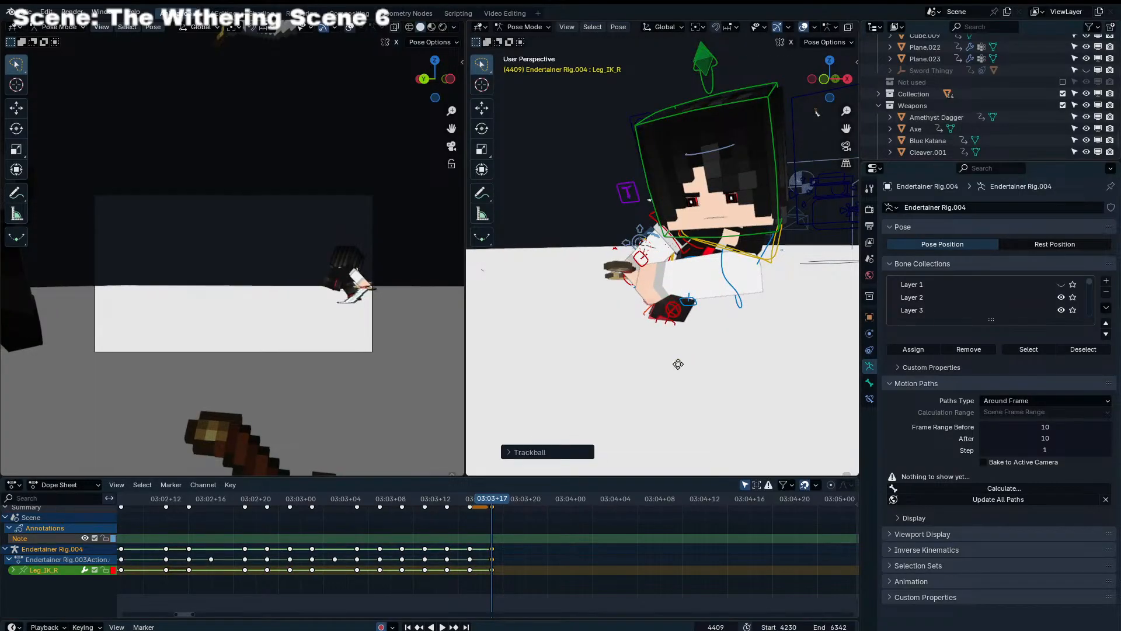
key("g")
left_click(669, 359)
middle_click_drag(669, 359, 671, 278)
left_click(667, 272)
key("r")
left_click(688, 267)
key("g")
left_click(701, 262)
left_click(715, 257)
Refine the right leg control's placement and foot angle at frame 4409 with further moves and rotations
key("g")
left_click(559, 319)
middle_click_drag(566, 310, 508, 297)
key("g")
mouse_move(712, 281)
middle_mouse_down()
mouse_move(684, 285)
mouse_move(800, 304)
mouse_move(672, 287)
mouse_move(702, 299)
middle_mouse_up()
left_click(653, 289)
key("r")
left_click(698, 296)
key("g")
left_click(692, 295)
key("r")
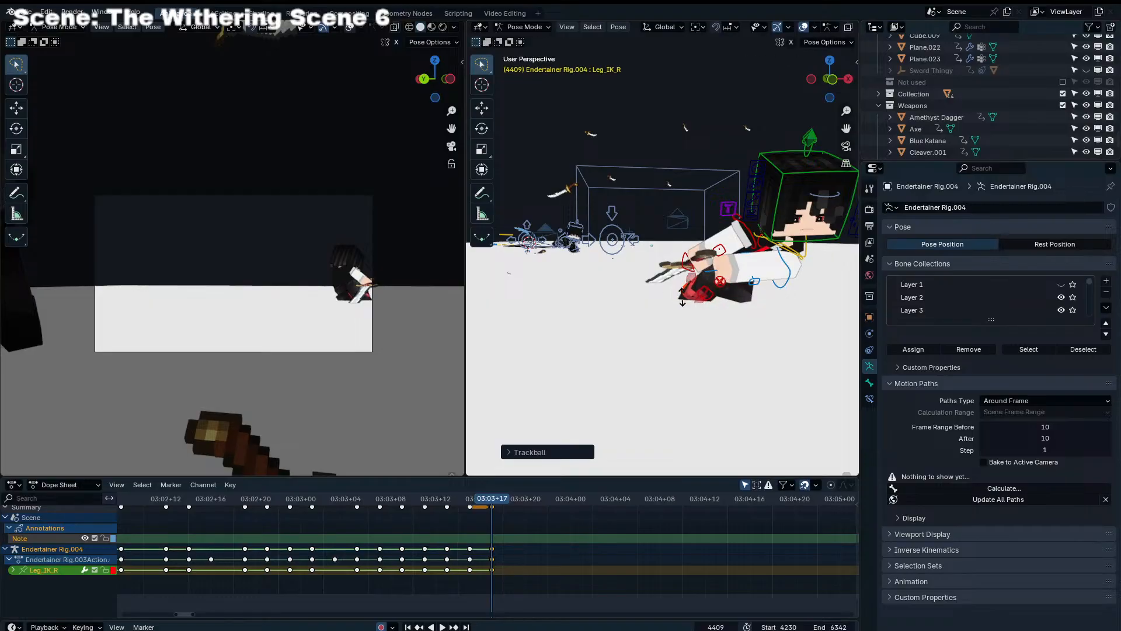
Select both leg controls together with the Torso, then rotate and move them as a group at frame 4409
middle_click_drag(773, 307, 479, 301)
left_click(627, 286)
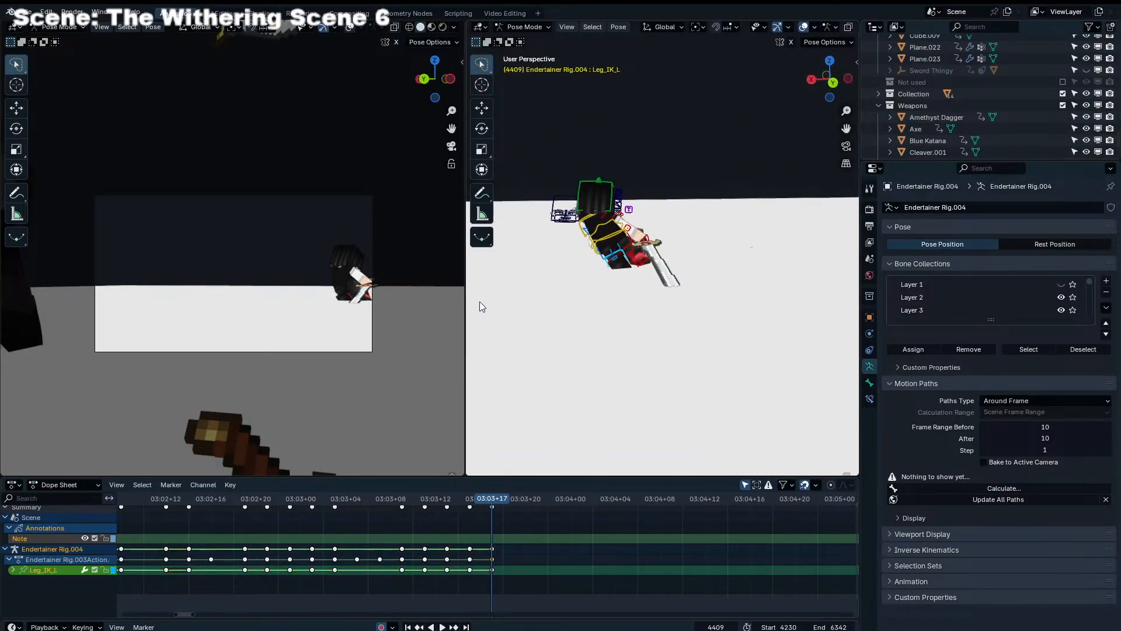
left_click(693, 269)
middle_click_drag(696, 265, 751, 240)
left_click(580, 246, "shift")
left_click(585, 236, "shift")
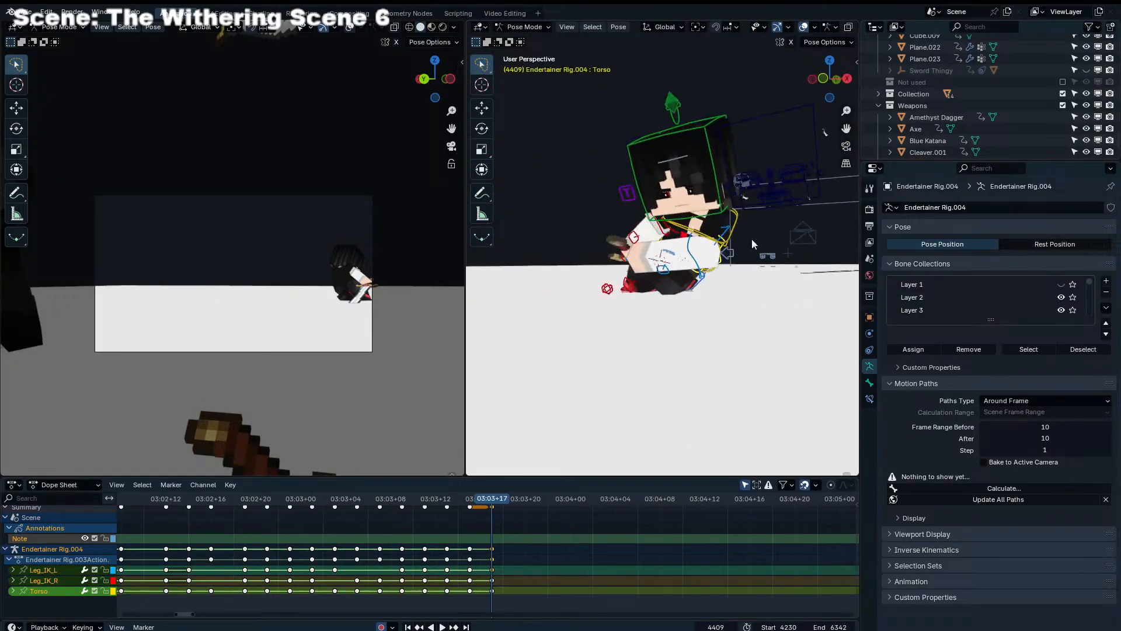
key("r")
left_click(754, 247)
key("r")
key("r")
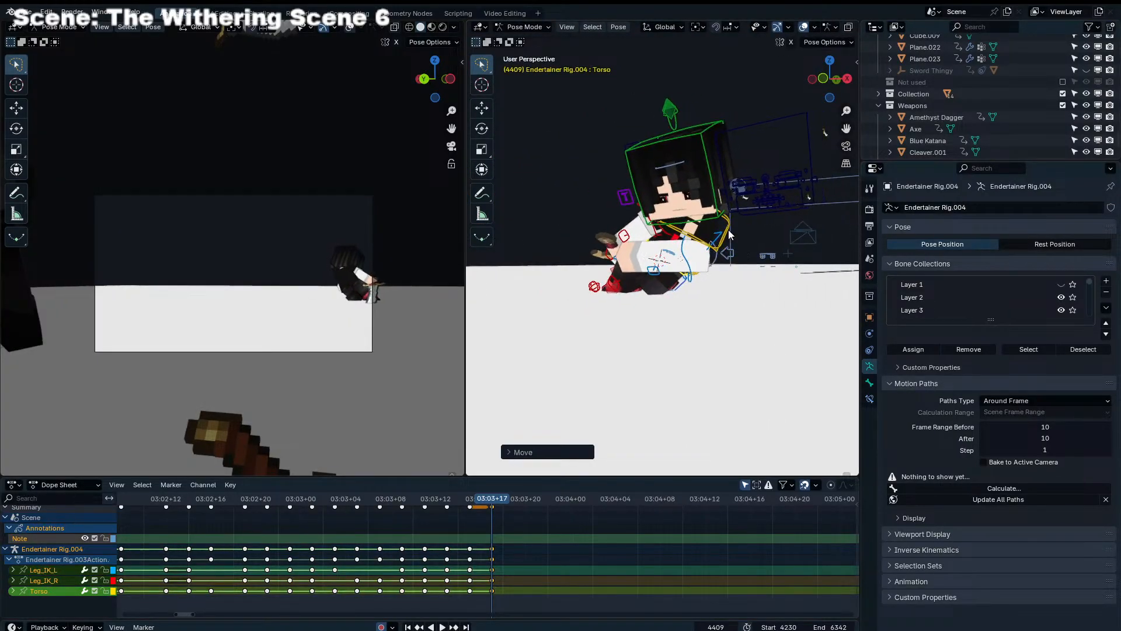
Rotate the Chest control at frame 4409, refining its lean with trackball rotation
left_click(728, 230)
left_click(734, 218)
key("r")
left_click(732, 229)
key("r")
left_click(728, 235)
left_click(715, 249)
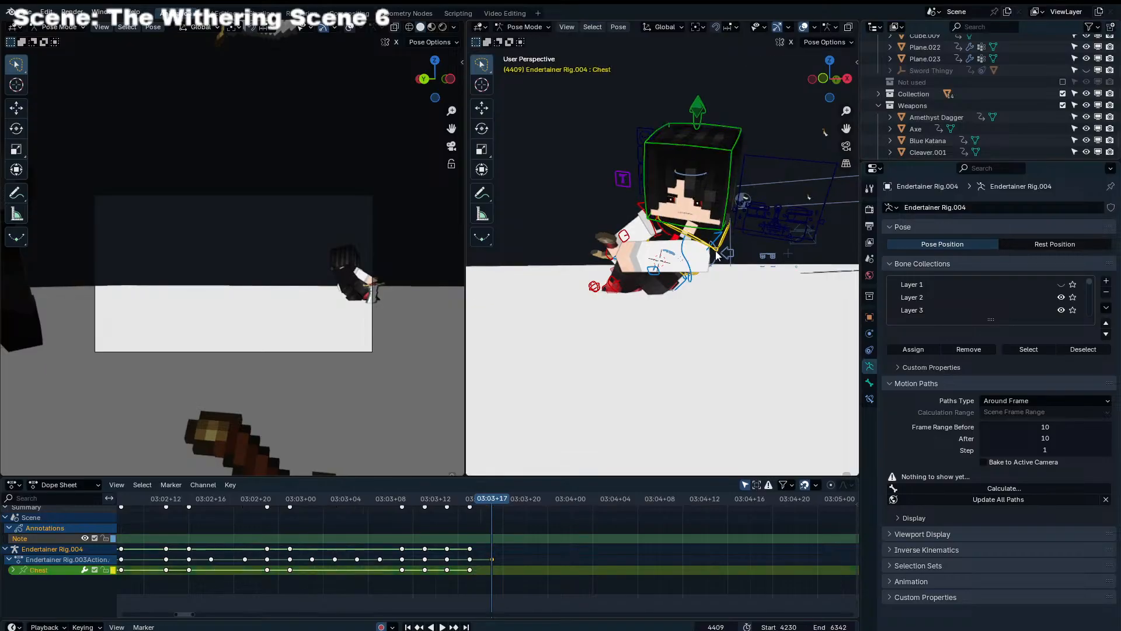
key("r")
key("r")
left_click(729, 243)
key("r")
left_click(733, 237)
key("r")
key("r")
left_click(719, 239)
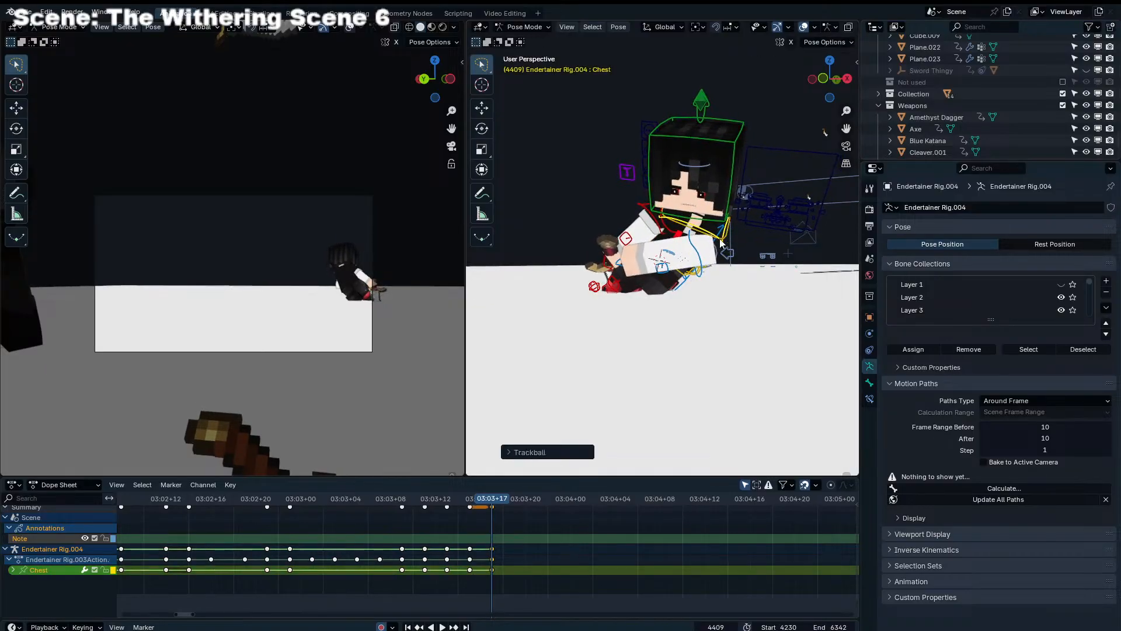
Select Shoulder_IK_L and Shoulder_IK_R and swing both arms with trackball rotation at frame 4409
left_click(679, 262)
left_click(681, 269)
left_click(660, 229)
left_click(699, 250, "shift")
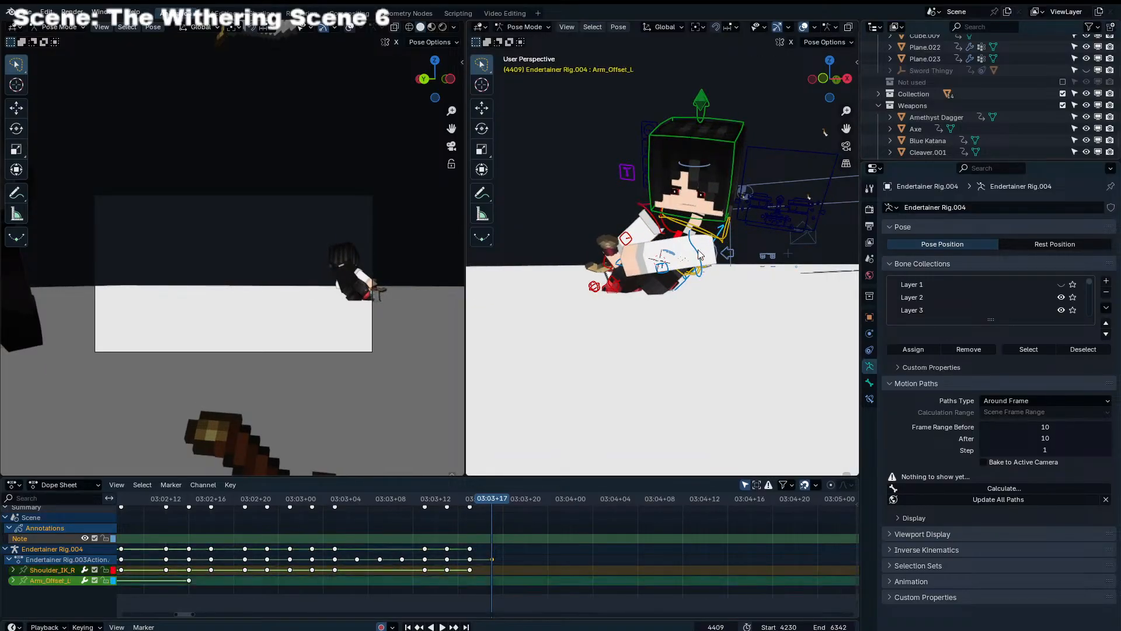
left_click(698, 251)
left_click(662, 229, "shift")
key("r")
left_click(714, 272)
key("r")
key("r")
left_click(707, 269)
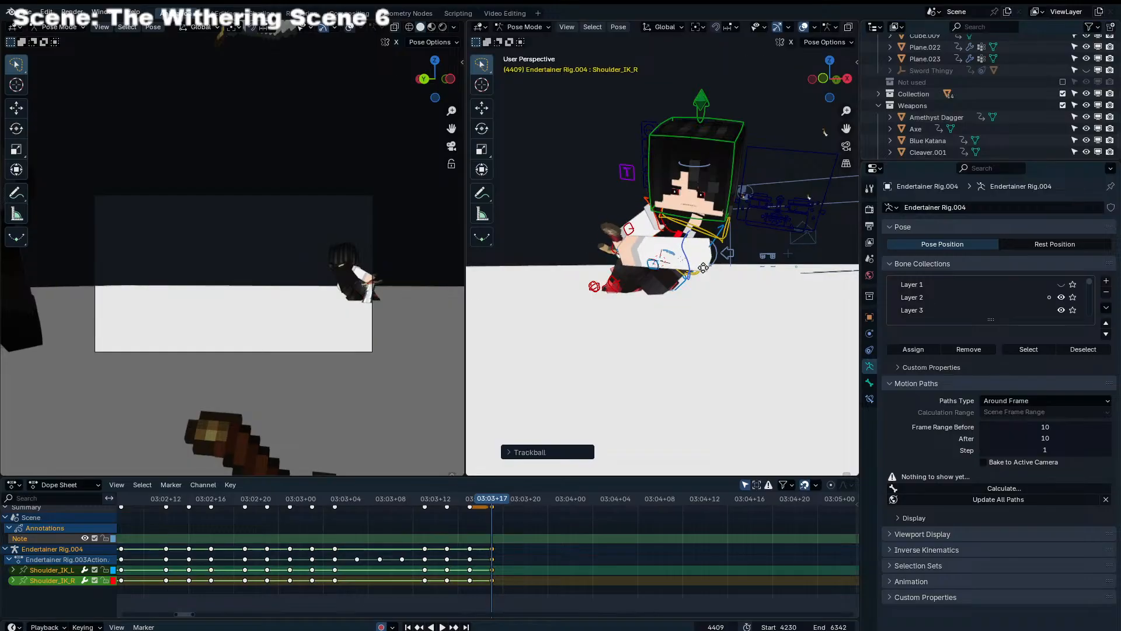
Shift both shoulder controls slightly and adjust their rotation at frame 4409
key("g")
left_click(702, 267)
left_click(701, 265)
middle_click_drag(702, 265, 769, 286)
key("r")
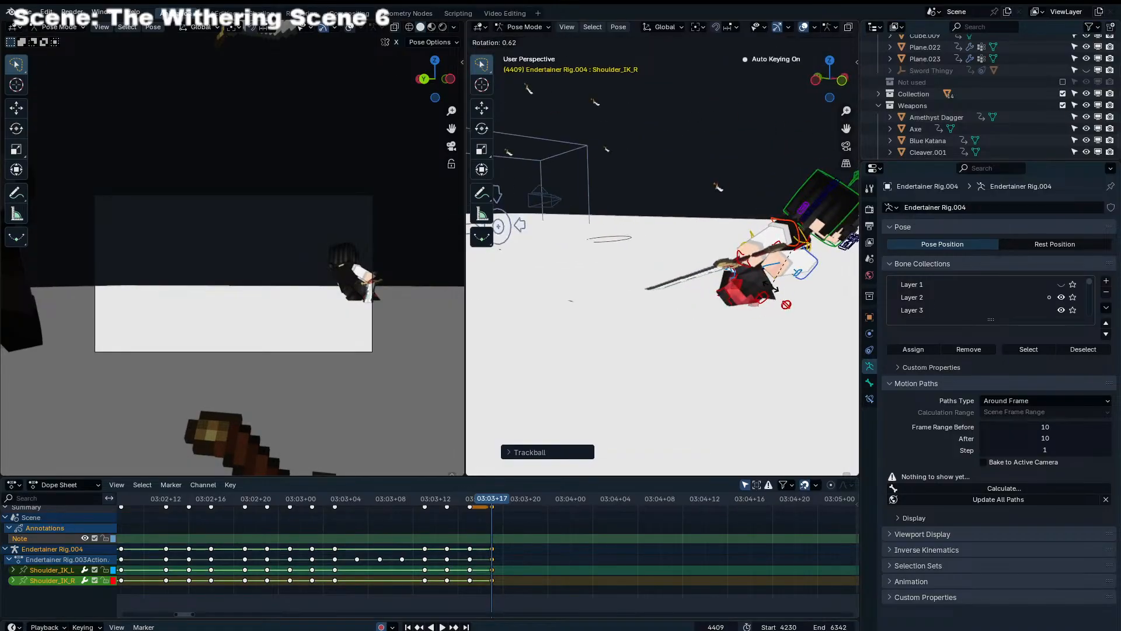
key("r")
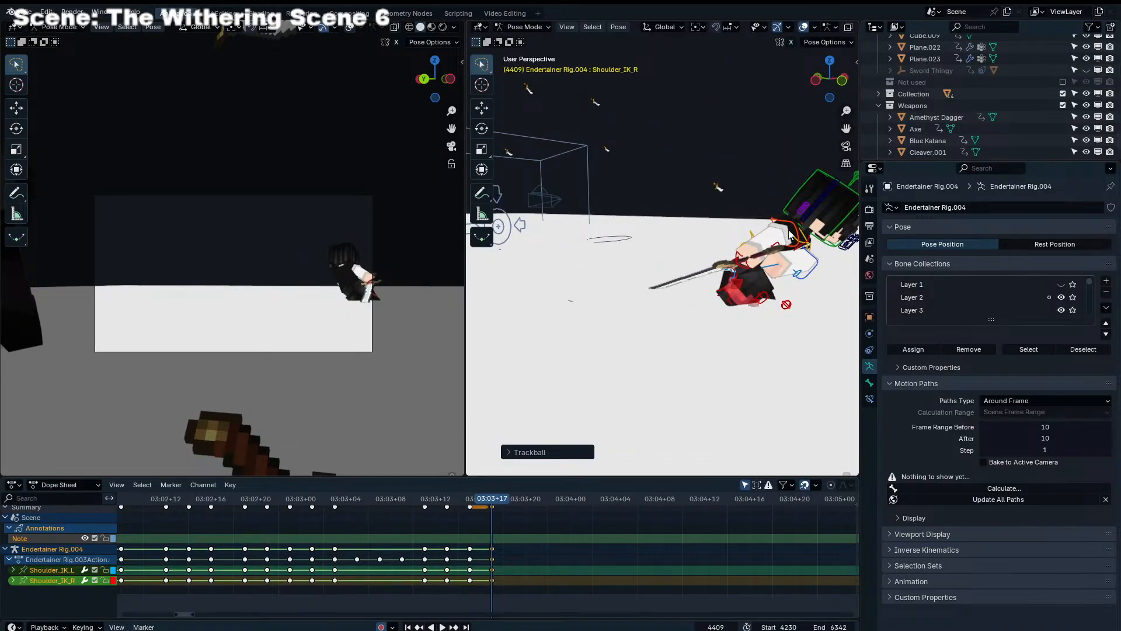
key("Escape")
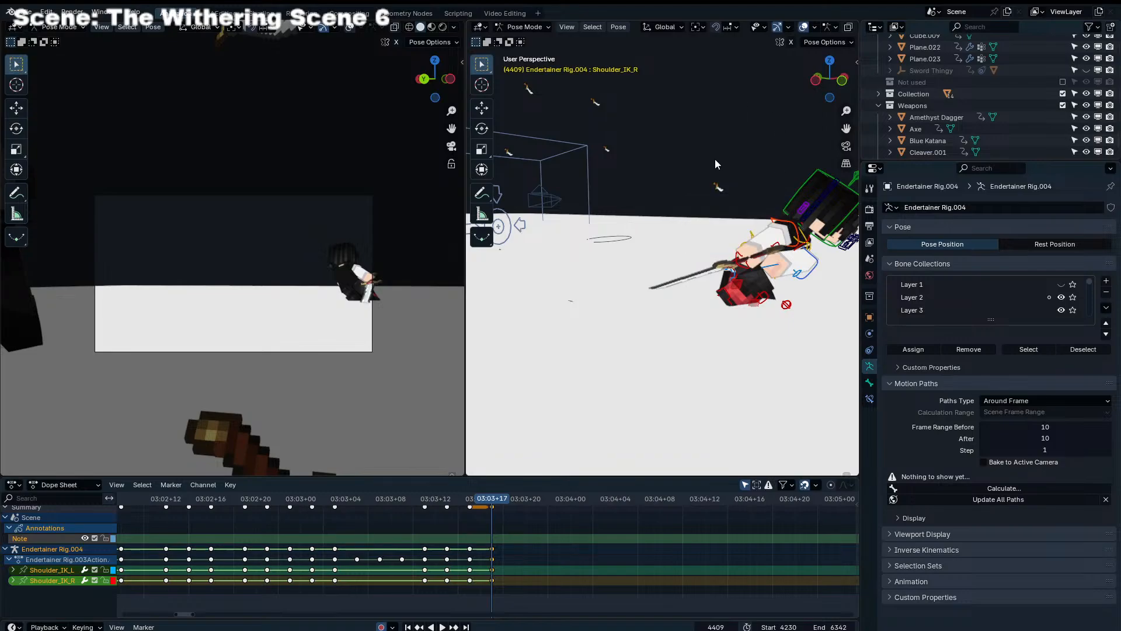
Set the pivot point to Active Element and rotate both shoulder controls around the right one
key("period")
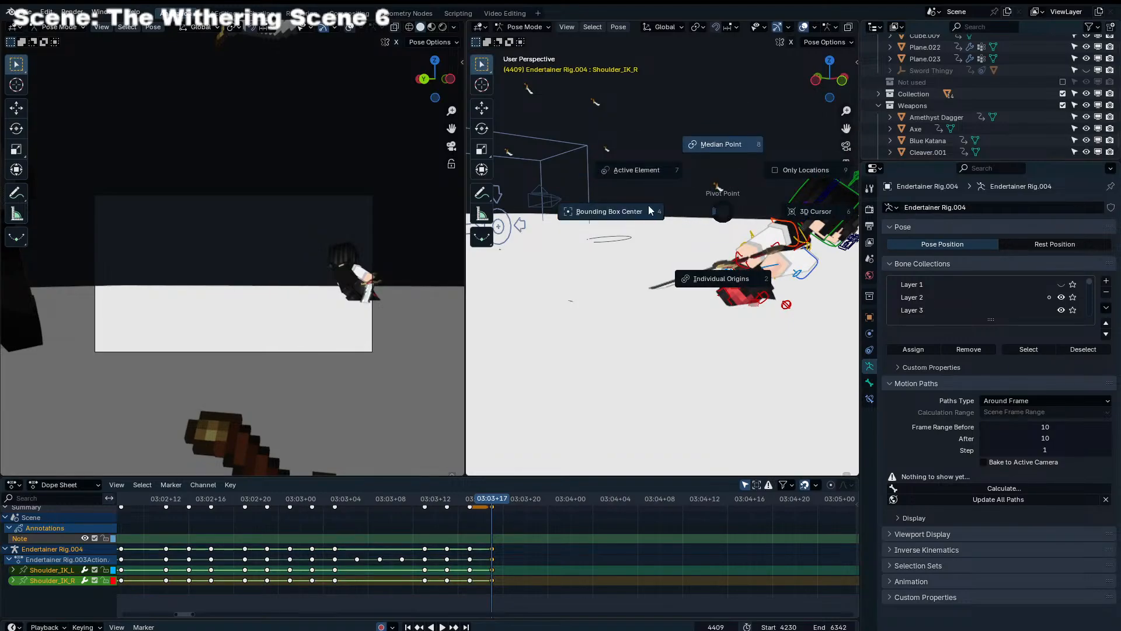
left_click(641, 172)
key("r")
key("r")
left_click(777, 271)
key("r")
left_click(780, 278)
Move both shoulder controls and tilt them with trackball rotation to level the sword arm at frame 4409
key("g")
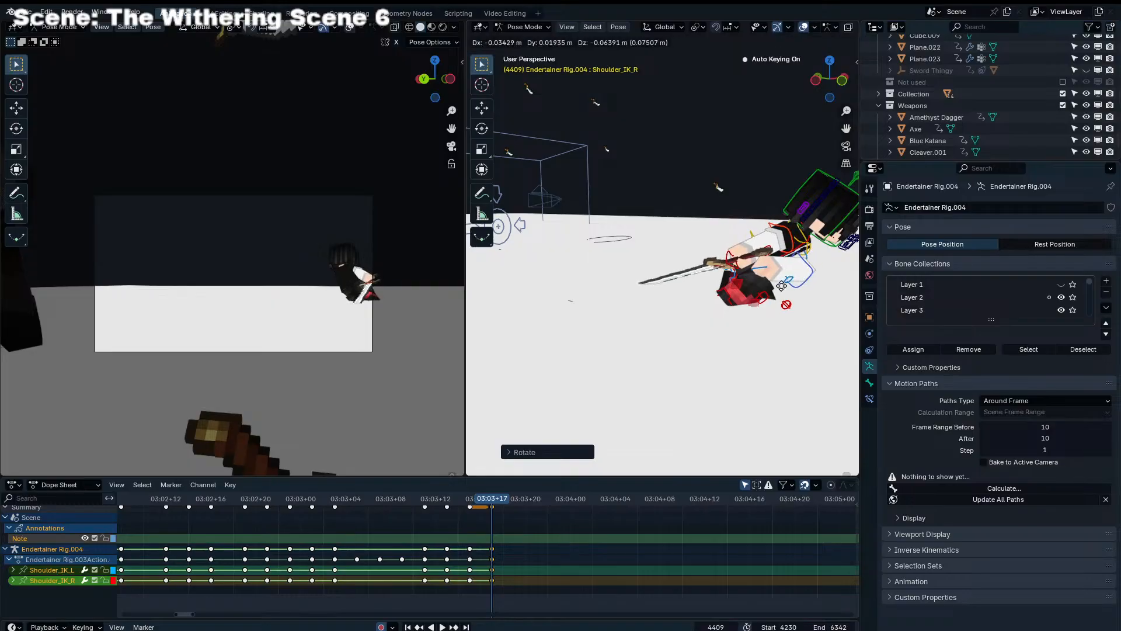
left_click(782, 285)
key("r")
key("r")
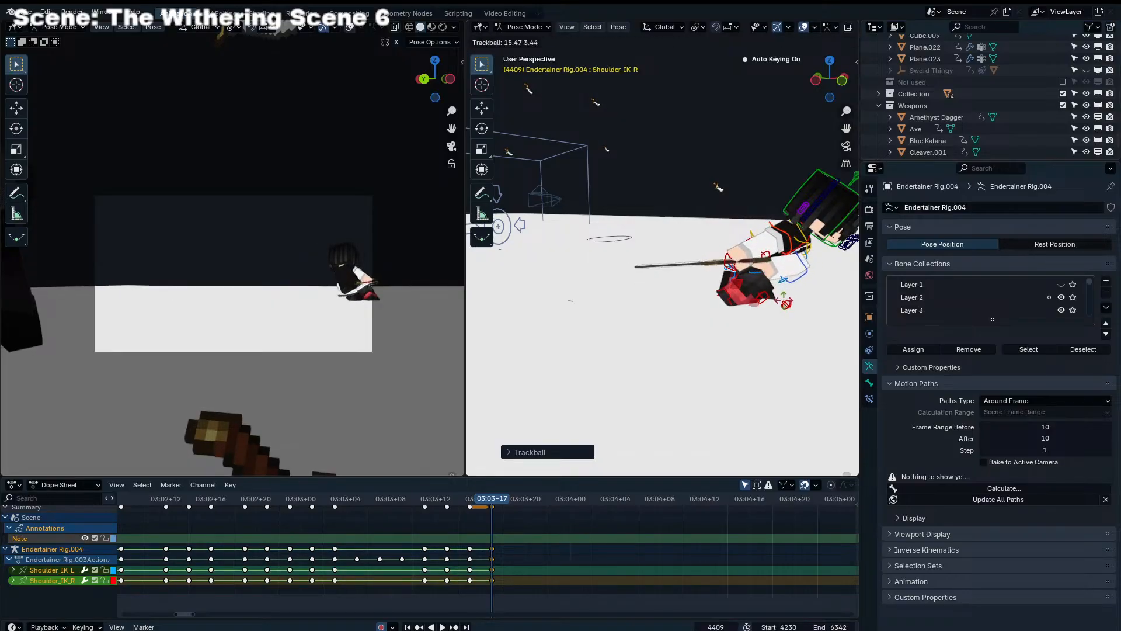
left_click(807, 274)
key("g")
Adjust Shoulder_IK_L with trackball rotation and set the pivot point to Bounding Box Center
left_click(816, 257)
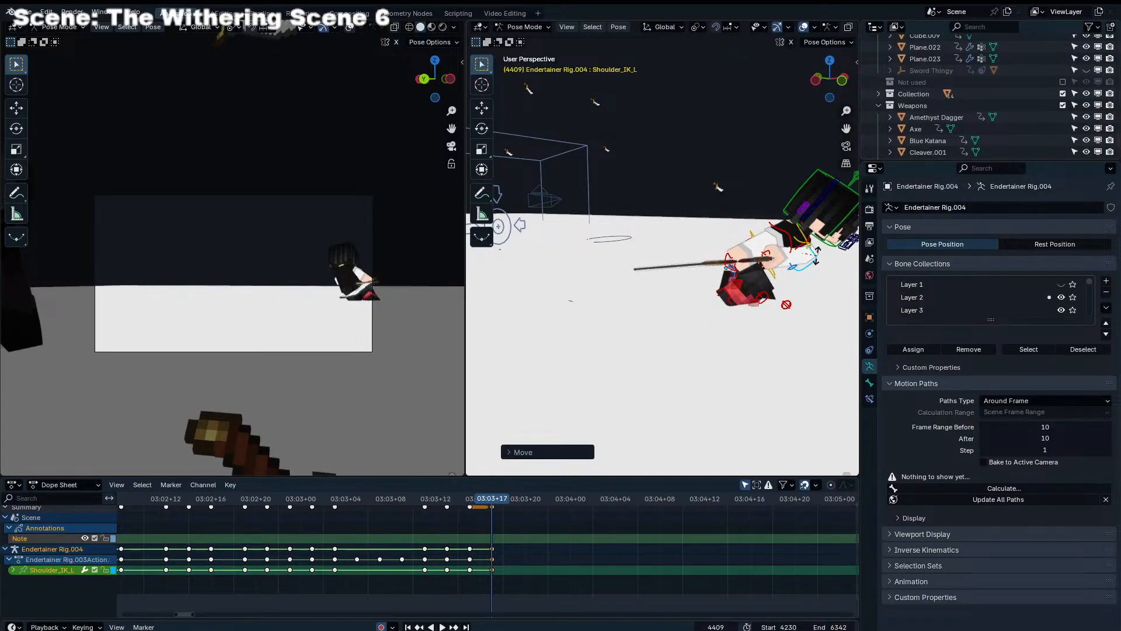
key("period")
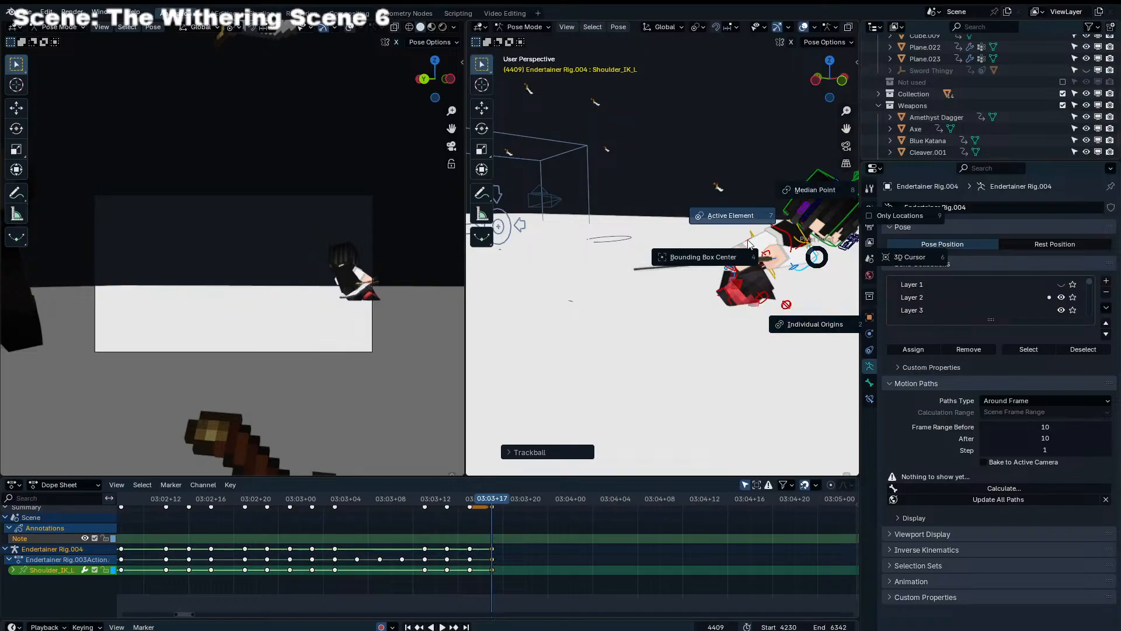
left_click(730, 259)
Play back the knockback motion from the earlier frames to check it, then return to frame 4409
middle_click_drag(723, 291, 584, 291, "shift")
left_click_drag(496, 499, 325, 503)
key("space")
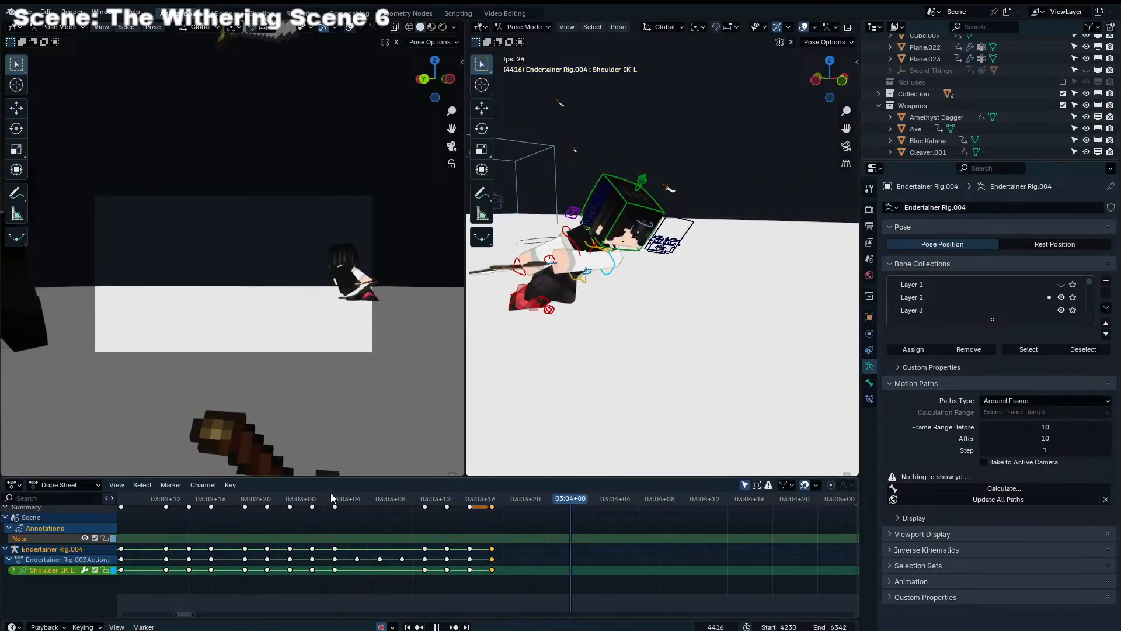
key("space")
key("space")
left_click(490, 499)
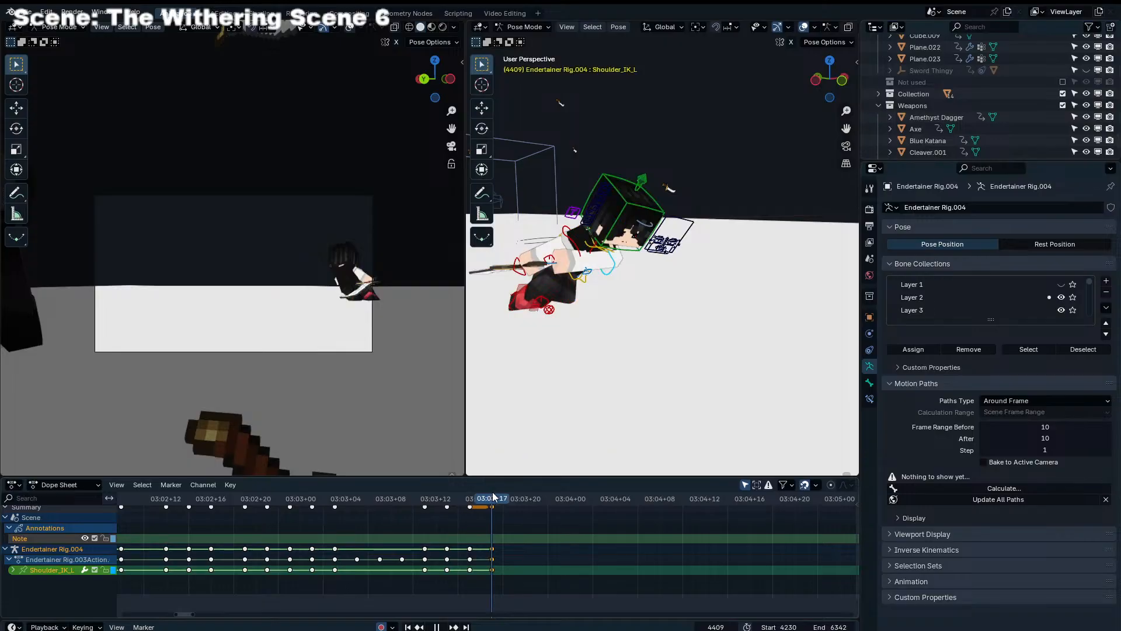
key("Escape")
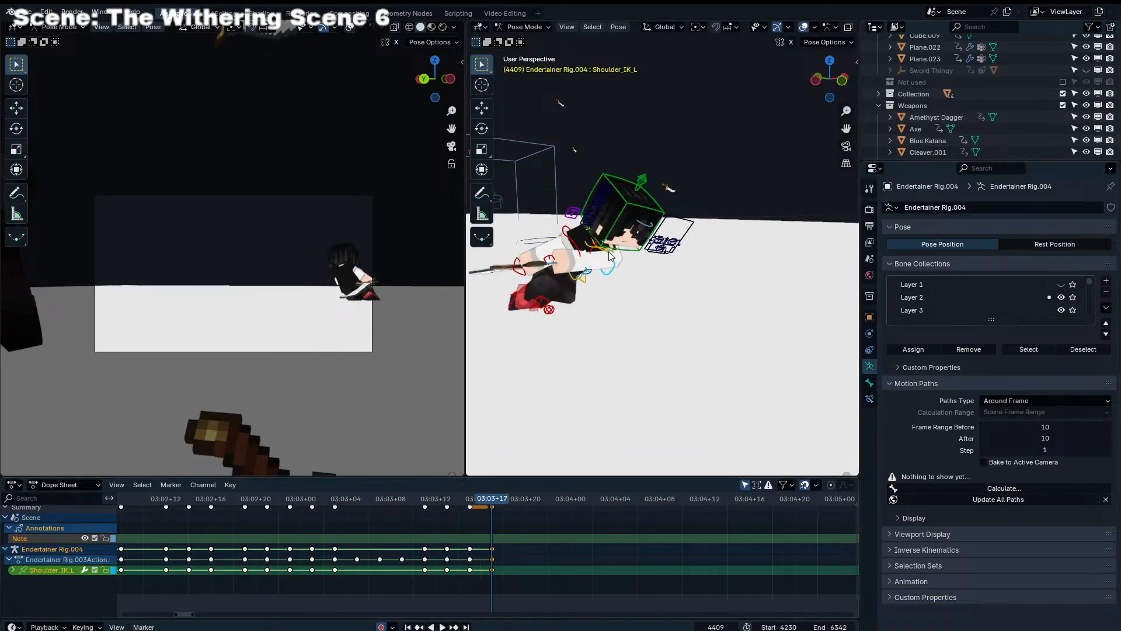
Rotate the Head control at frame 4409 with trackball and view-axis rotation, judging it through the camera
key("r")
key("r")
left_click(380, 276)
key("r")
left_click(396, 268)
key("r")
key("r")
left_click(410, 269)
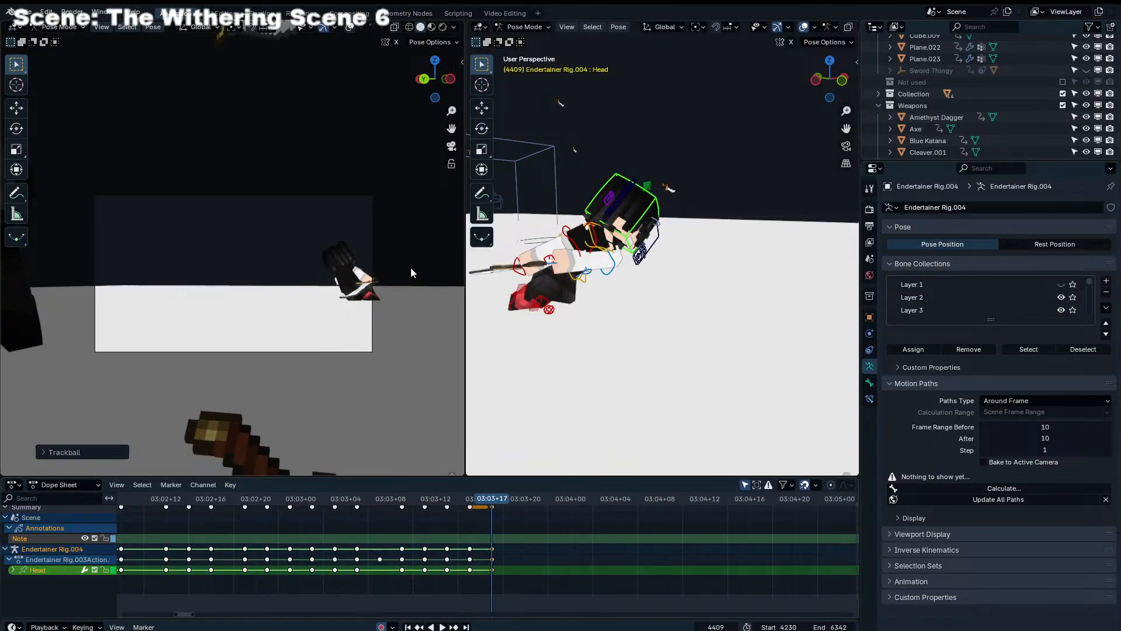
key("r")
Blend the left leg control's pose toward its neighboring keyframes at frame 4409
middle_click_drag(547, 312, 726, 330)
left_click(753, 299)
key("shift+e")
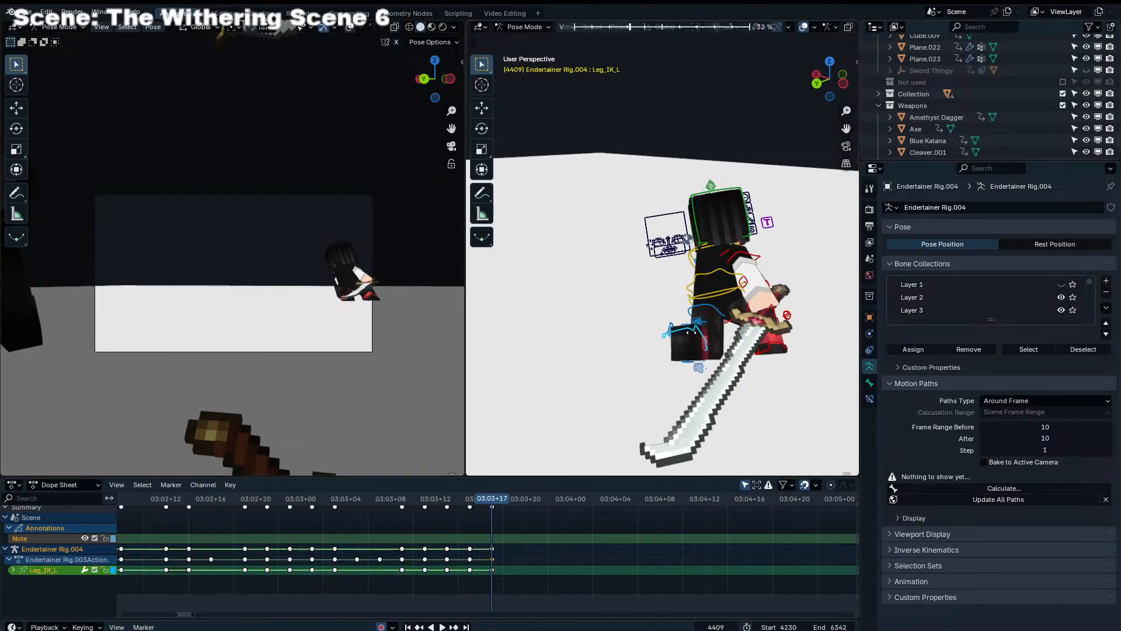
left_click(688, 333)
Move and rotate the left leg control at frame 4411 to trail behind the body
key("space")
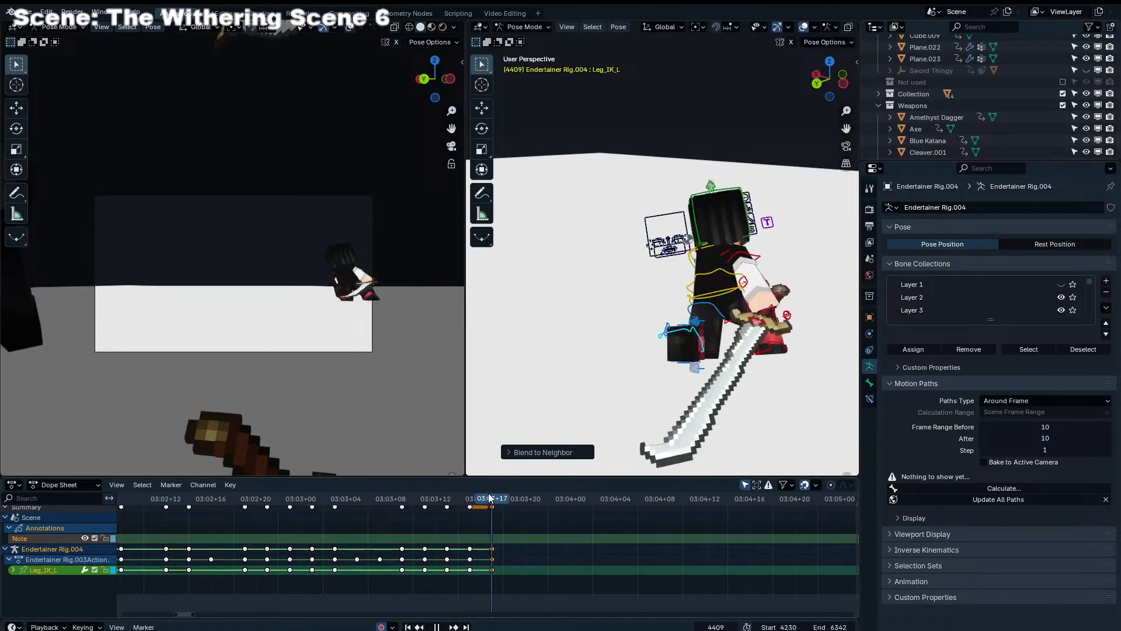
key("g")
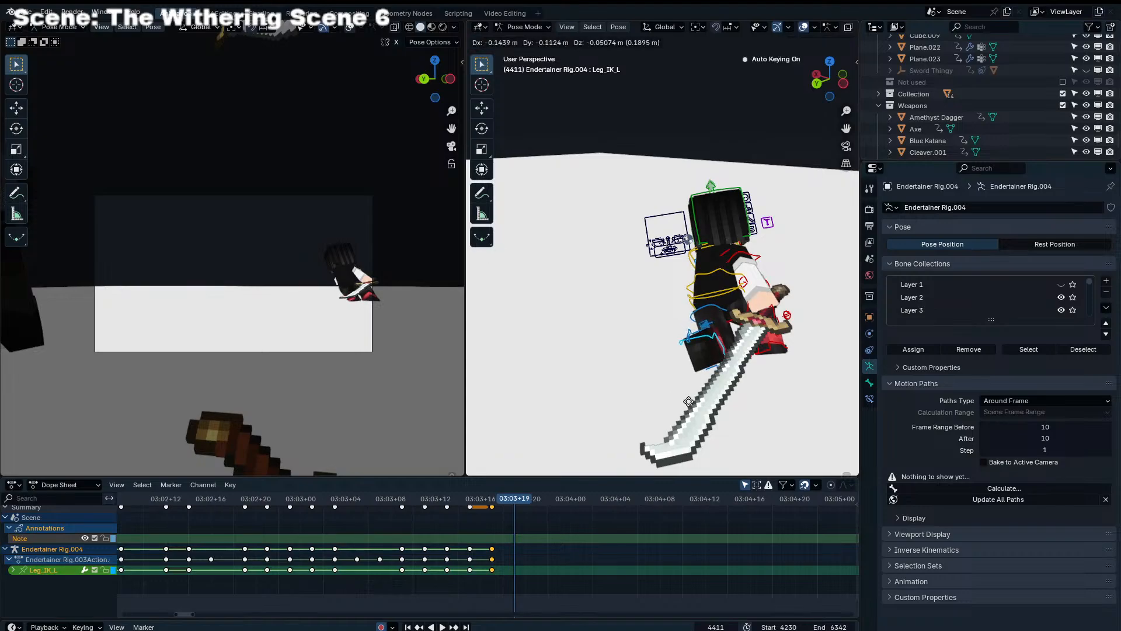
left_click(646, 417)
middle_click_drag(672, 410, 636, 374)
key("g")
left_click(669, 374)
key("r")
left_click(682, 330)
middle_click_drag(684, 333, 772, 337)
Move and rotate the Torso at frame 4411 and shift the right leg control to match
key("g")
left_click(730, 239)
key("r")
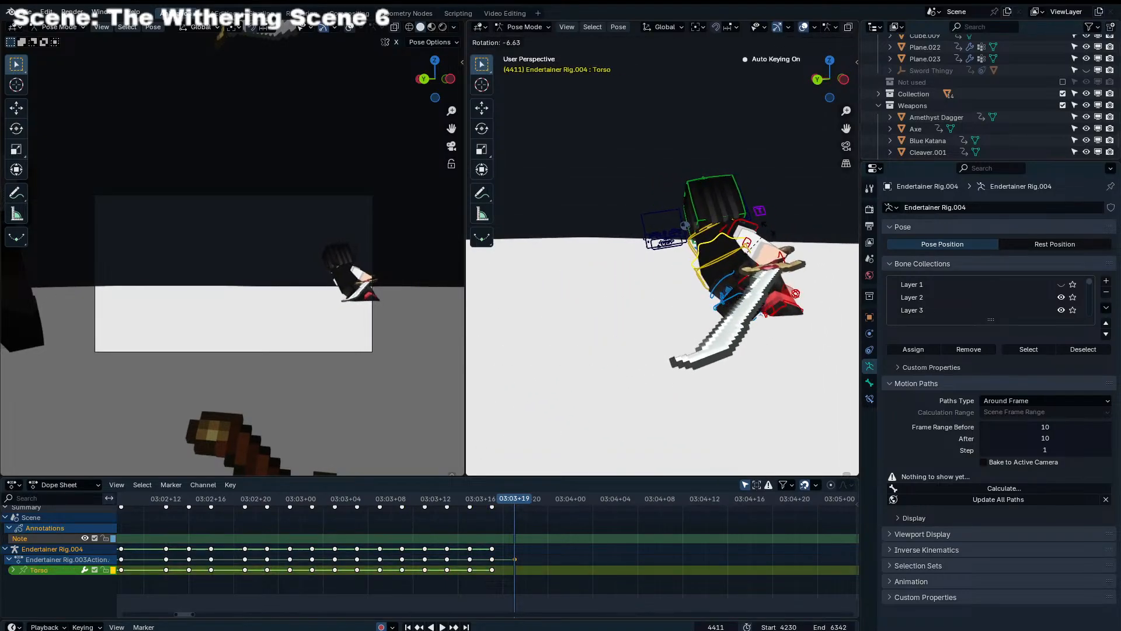
left_click(772, 225)
left_click(783, 303)
key("g")
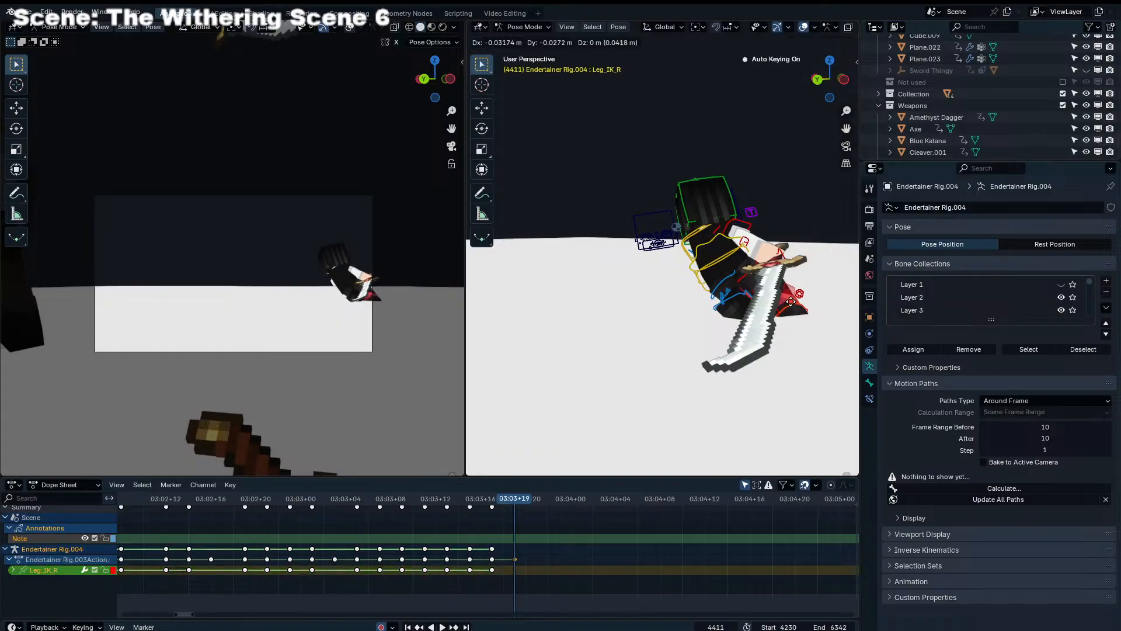
left_click(794, 302)
Move both leg controls and the Torso together at frame 4411 to reposition the character in the camera view
left_click(737, 296, "shift")
left_click(699, 254, "shift")
key("g")
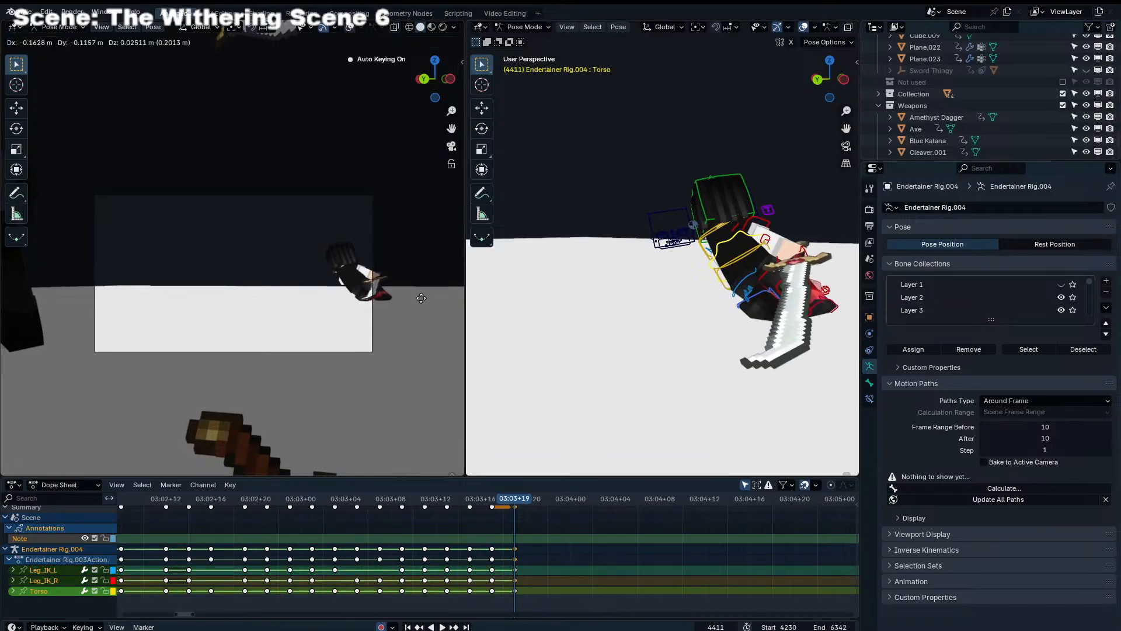
left_click(424, 298)
middle_click_drag(678, 320, 654, 351)
key("g")
key("y")
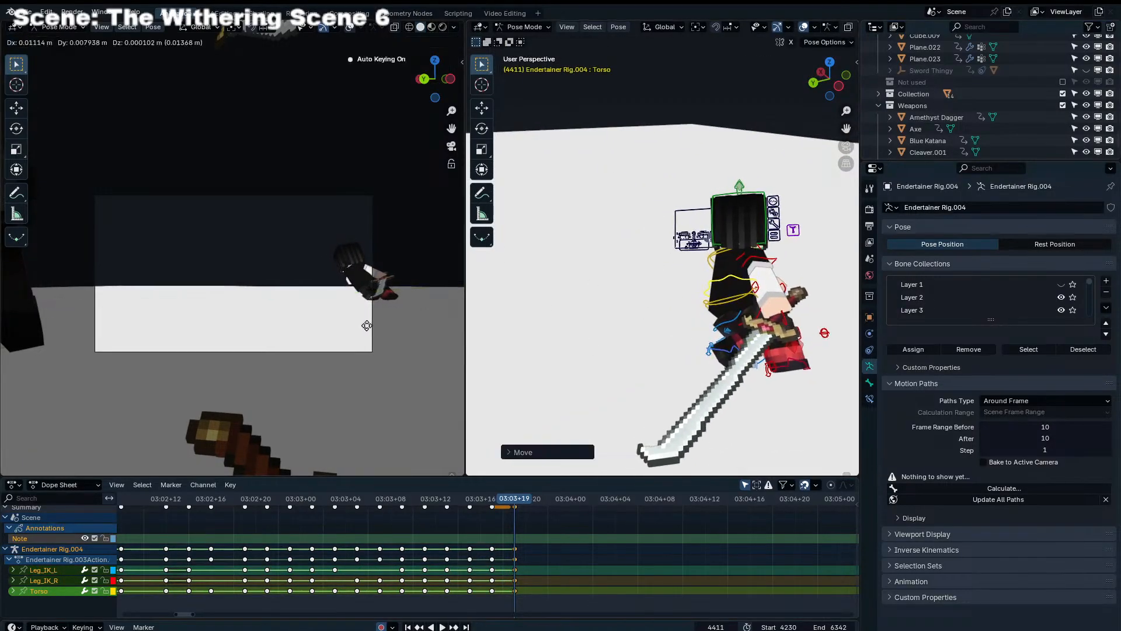
left_click(312, 333)
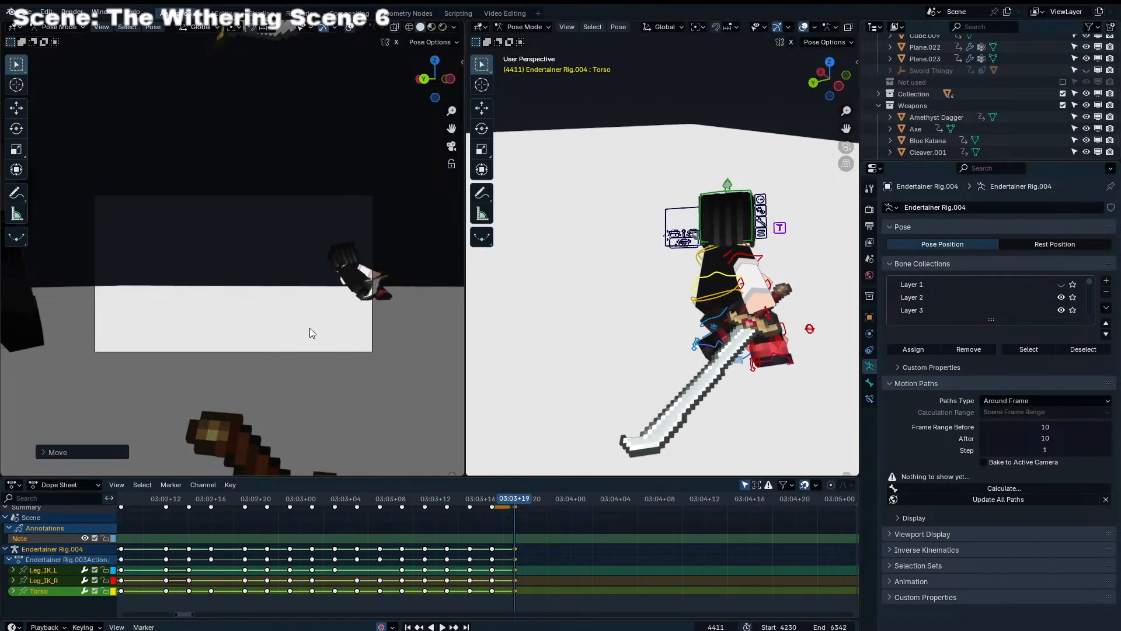
Rotate the Chest control at frame 4411 with trackball rotation
left_click(698, 267)
middle_click_drag(698, 267, 799, 258)
key("r")
left_click(811, 253)
key("r")
key("r")
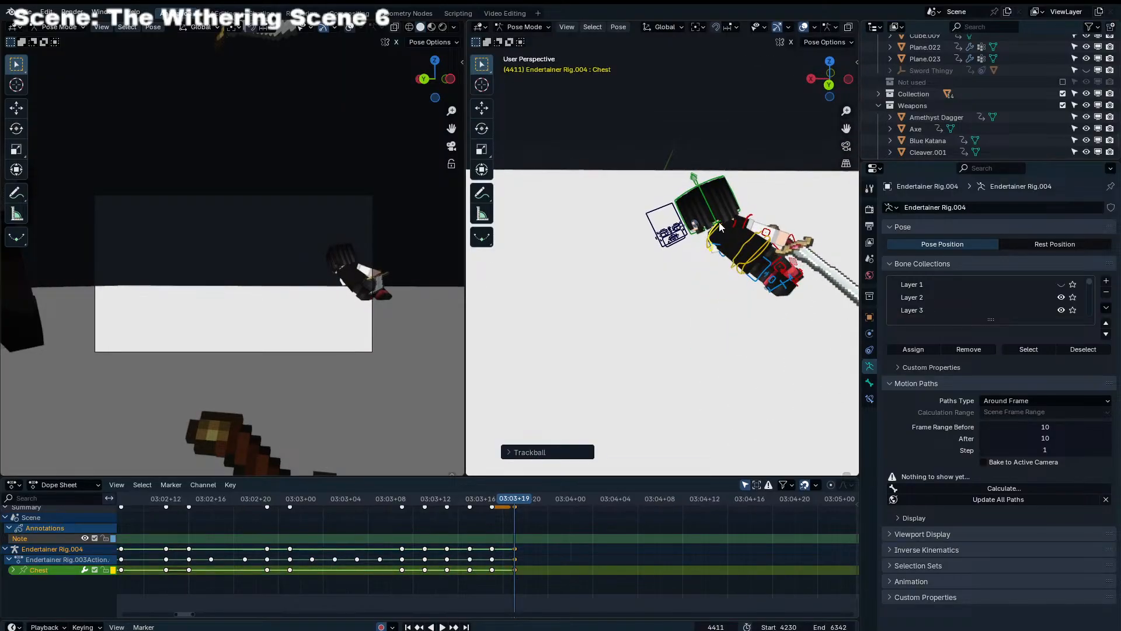
Turn the Head control at frame 4411 so the face shows toward the camera
left_click(720, 227)
key("r")
key("r")
left_click(419, 292)
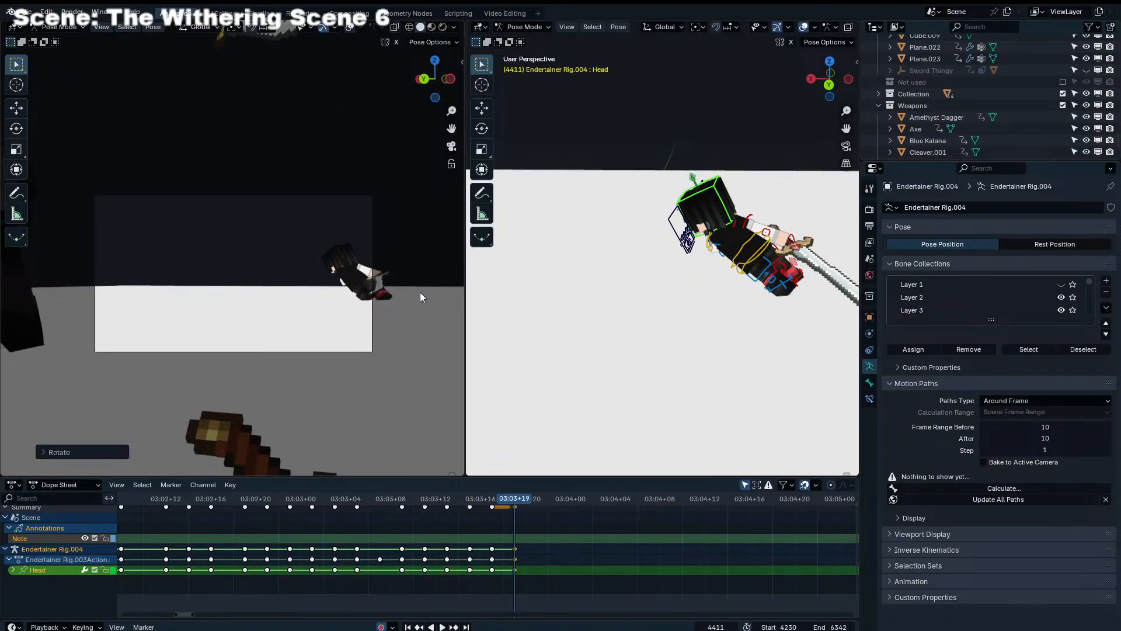
Play back the fight from an earlier frame to review the new slide poses
left_click(226, 498)
key("space")
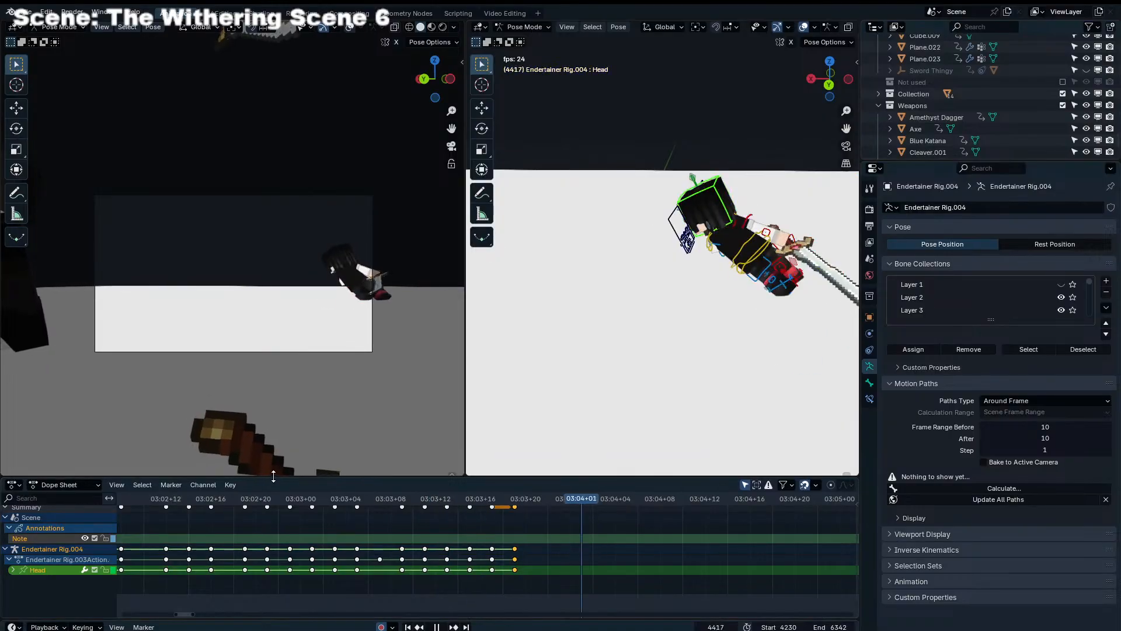
key("space")
Move the Torso further along the slide direction at frame 4413
left_click_drag(489, 498, 516, 497)
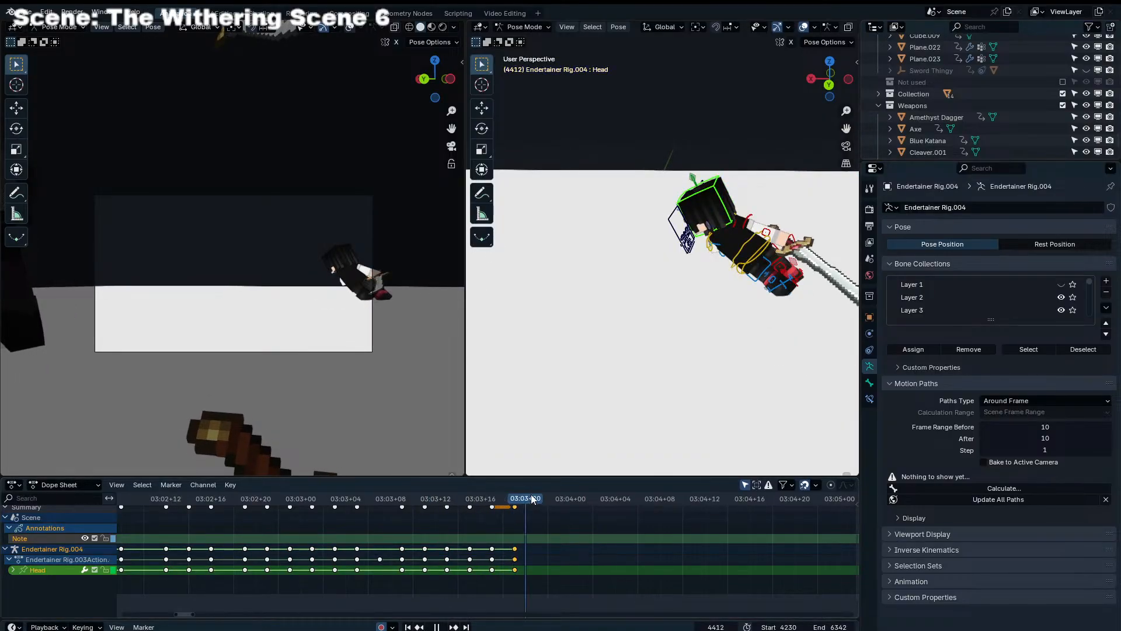
left_click_drag(742, 248, 706, 250)
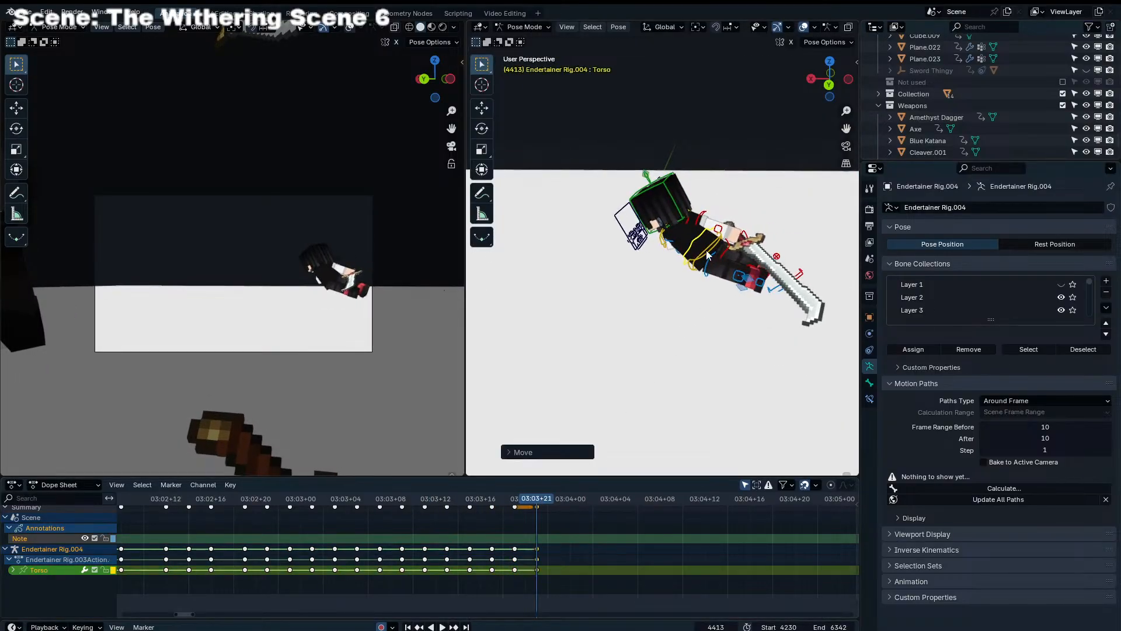
Check the left leg's motion from frame 4409 to 4413, and move Leg_IK_L to a new slide position at frame 4413
left_click(778, 289)
left_click(492, 498)
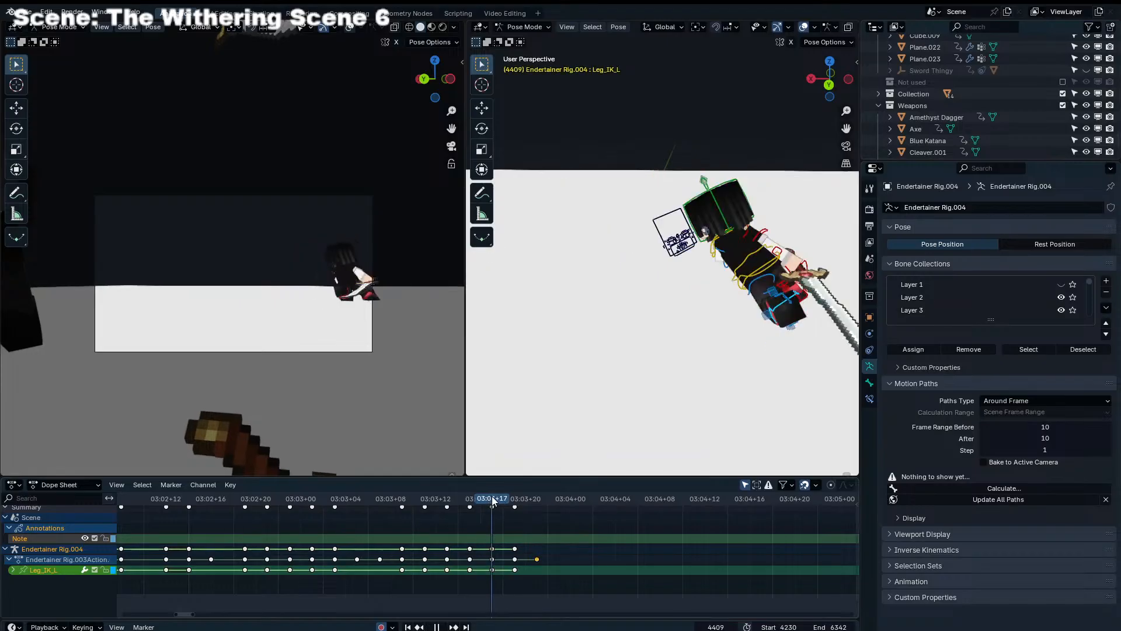
left_click_drag(503, 499, 537, 501)
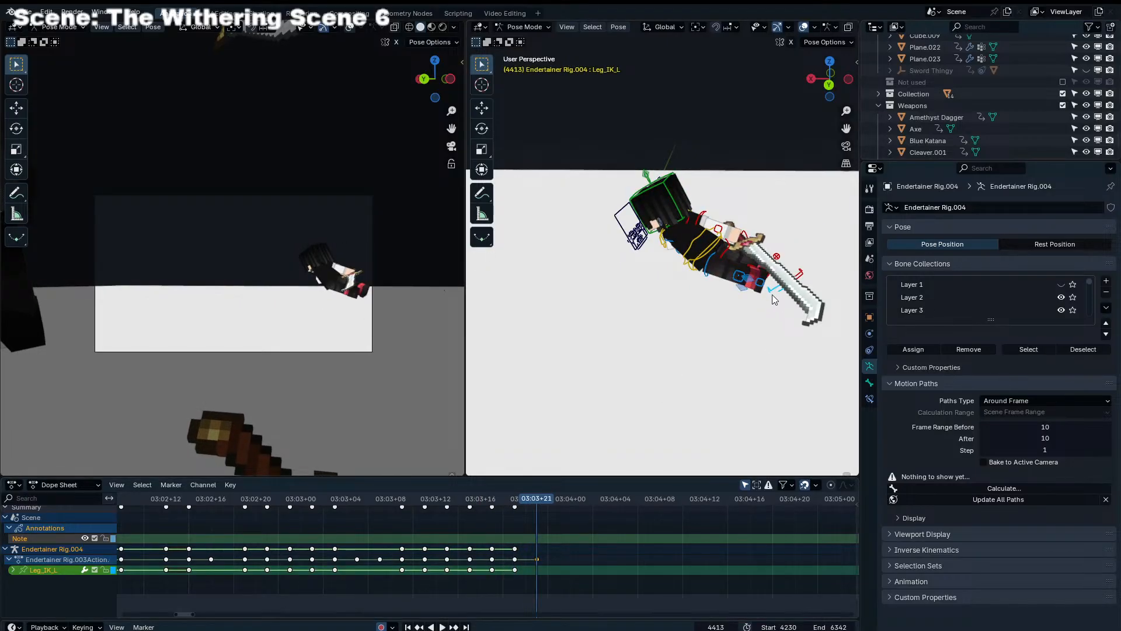
key("g")
left_click(717, 296)
Rotate the Torso at frame 4413 and shift it slightly to adjust the body's lean above the ground
middle_click_drag(648, 302, 792, 331)
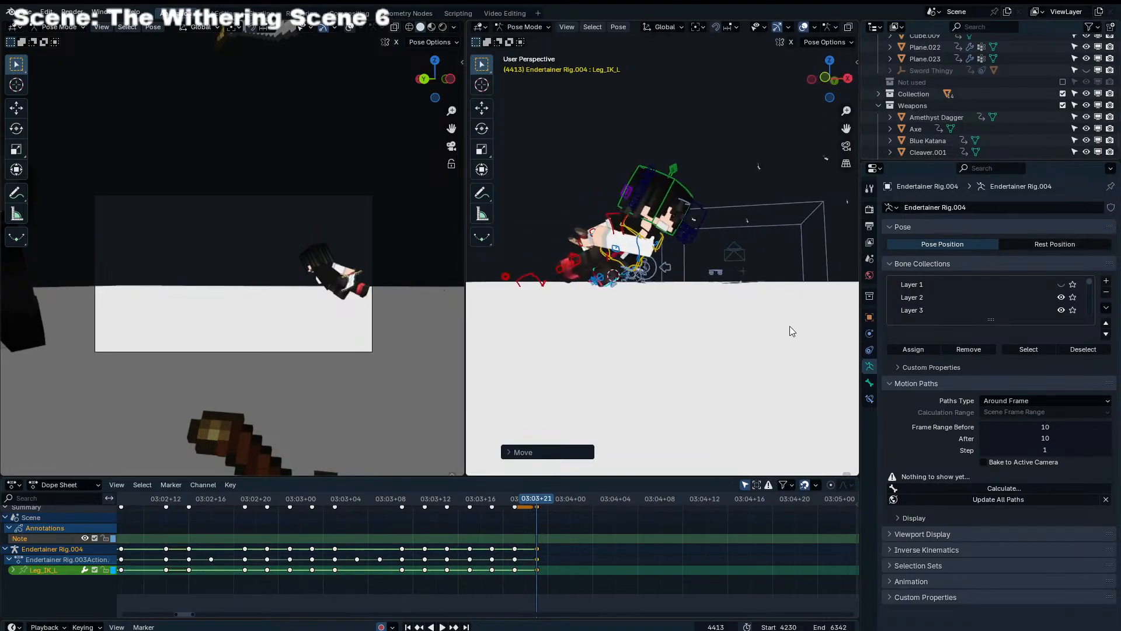
left_click(633, 266)
key("r")
left_click(638, 279)
key("g")
left_click(645, 277)
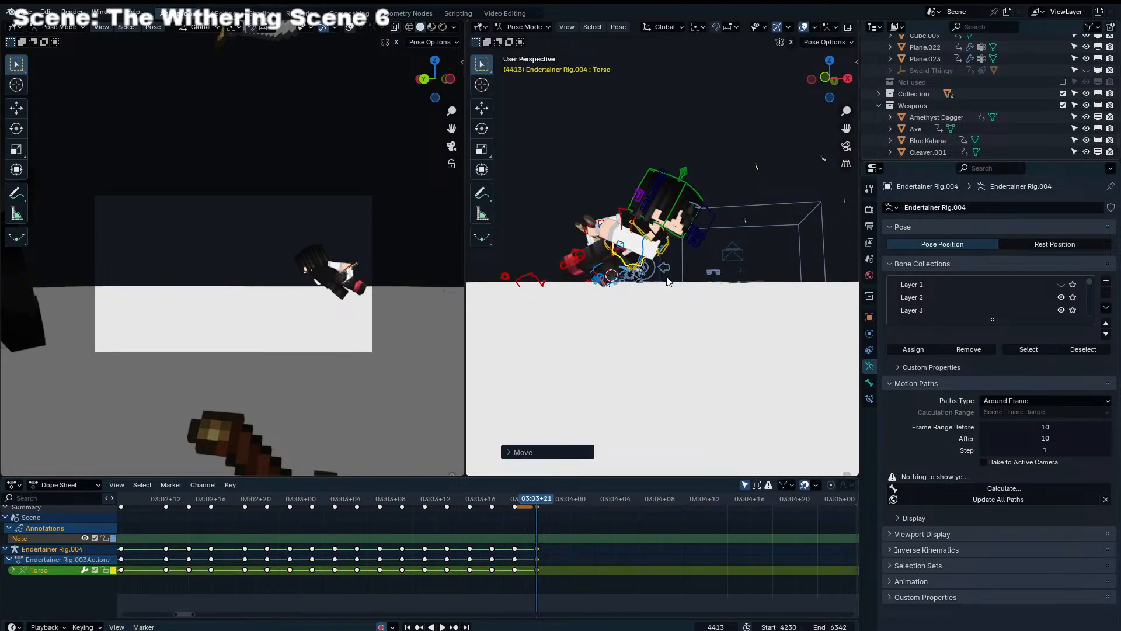
Turn the Torso with trackball rotation at frame 4413 and reposition it along the Y axis
middle_click_drag(646, 275, 708, 283)
key("r")
key("r")
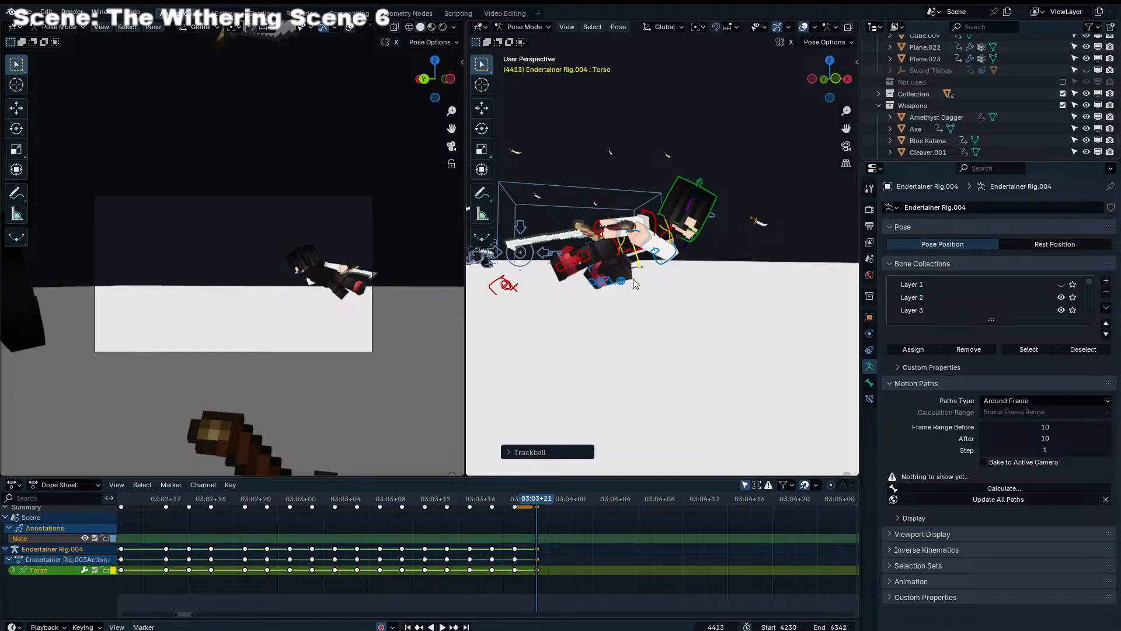
key("g")
mouse_move(635, 284)
middle_mouse_down()
mouse_move(696, 300)
mouse_move(621, 279)
middle_mouse_up()
key("y")
left_click(708, 305)
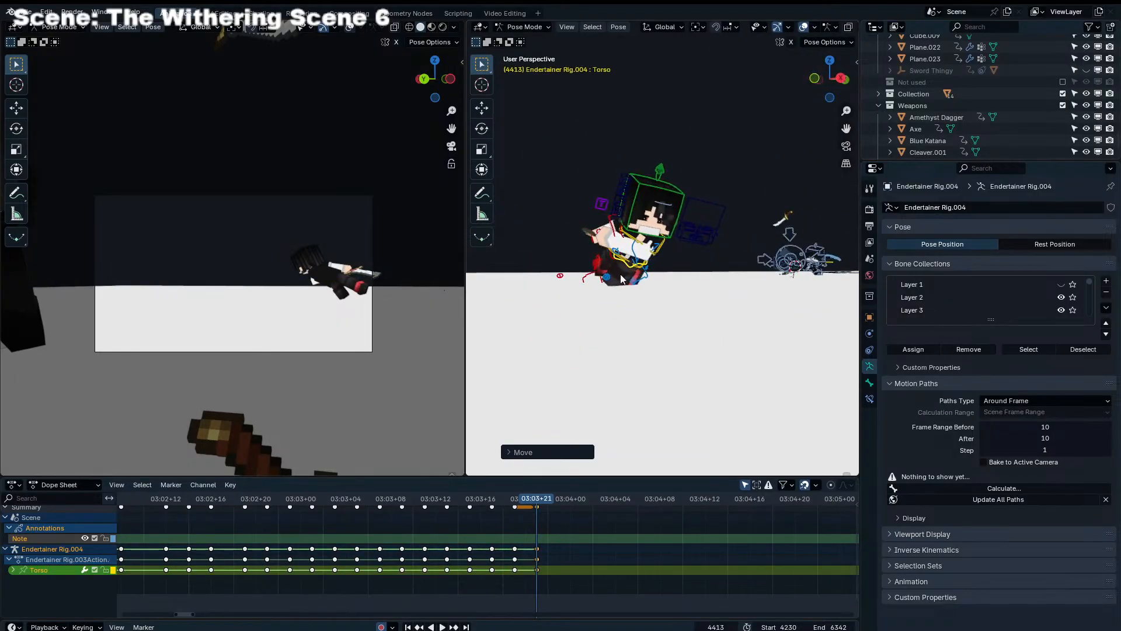
Reposition Leg_IK_L beneath the body at frame 4413 and reorient the foot with trackball rotation
left_click(623, 279)
scroll(643, 268, "up", 4)
key("g")
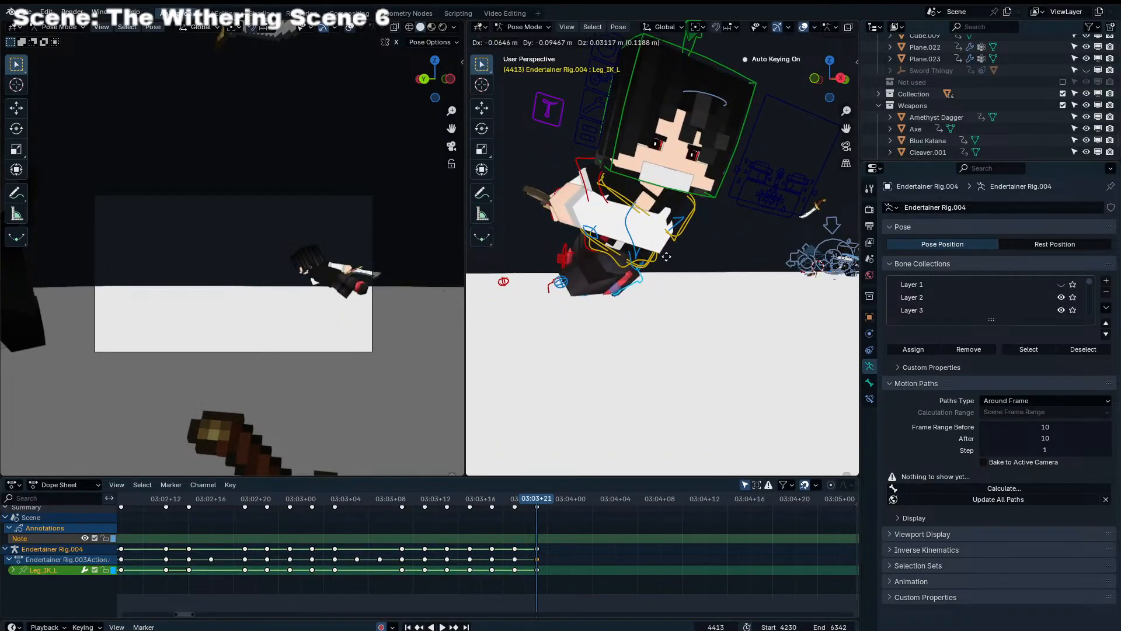
left_click(666, 257)
key("r")
key("r")
scroll(642, 303, "down", 2)
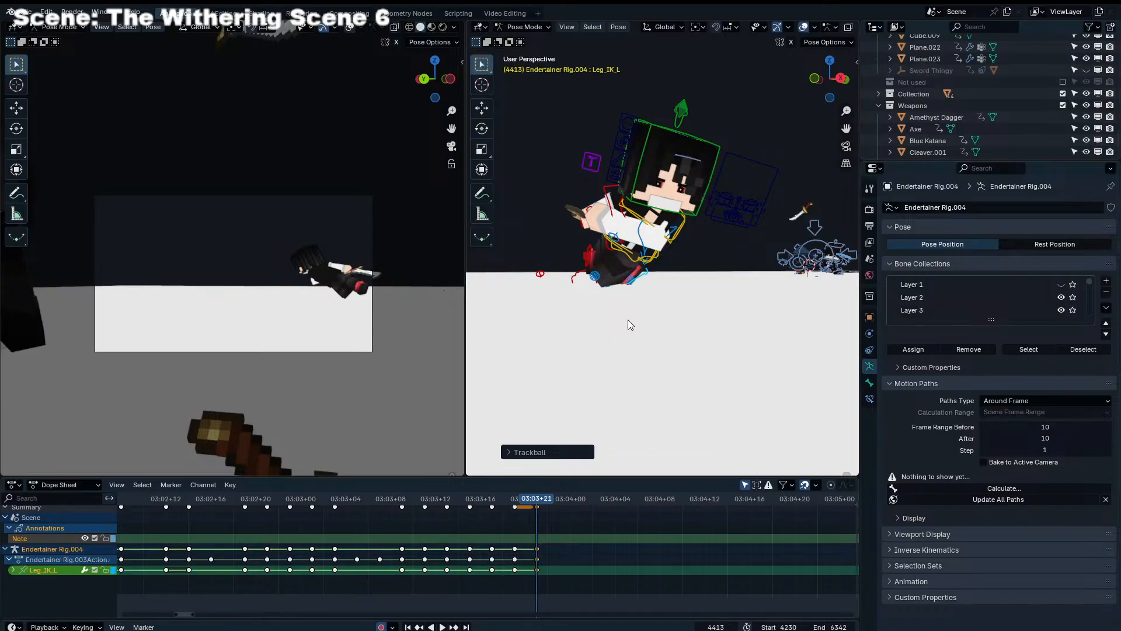
Turn the Chest of Endertainer Rig.004 with trackball rotation at frame 4413
scroll(642, 222, "up", 2)
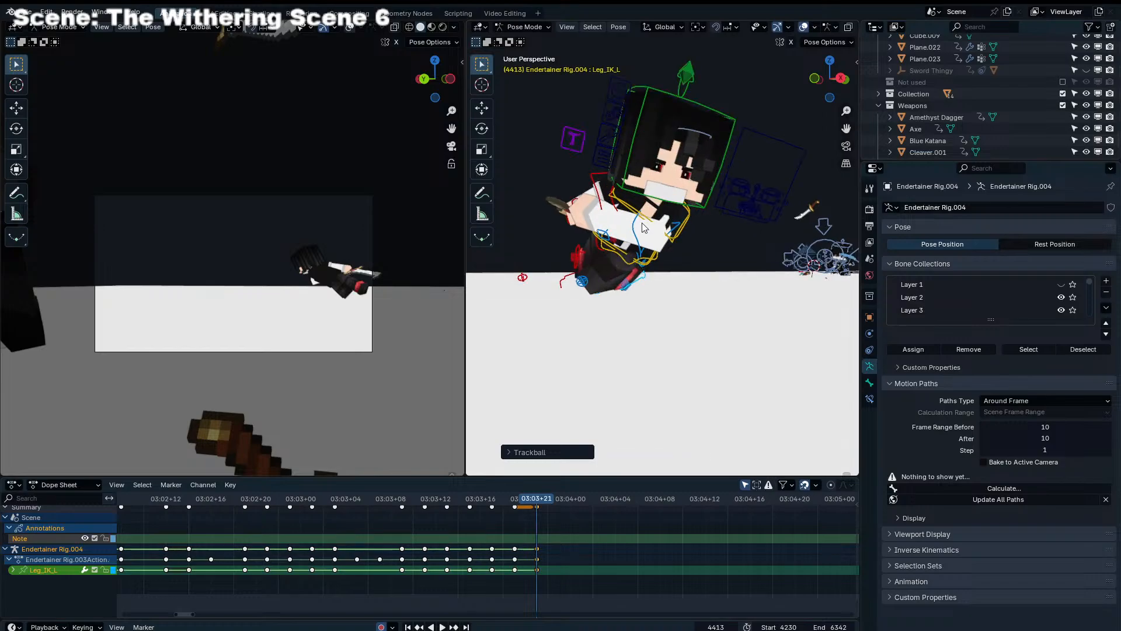
left_click(684, 211)
left_click(692, 198)
key("r")
key("r")
left_click(692, 198)
left_click(673, 244)
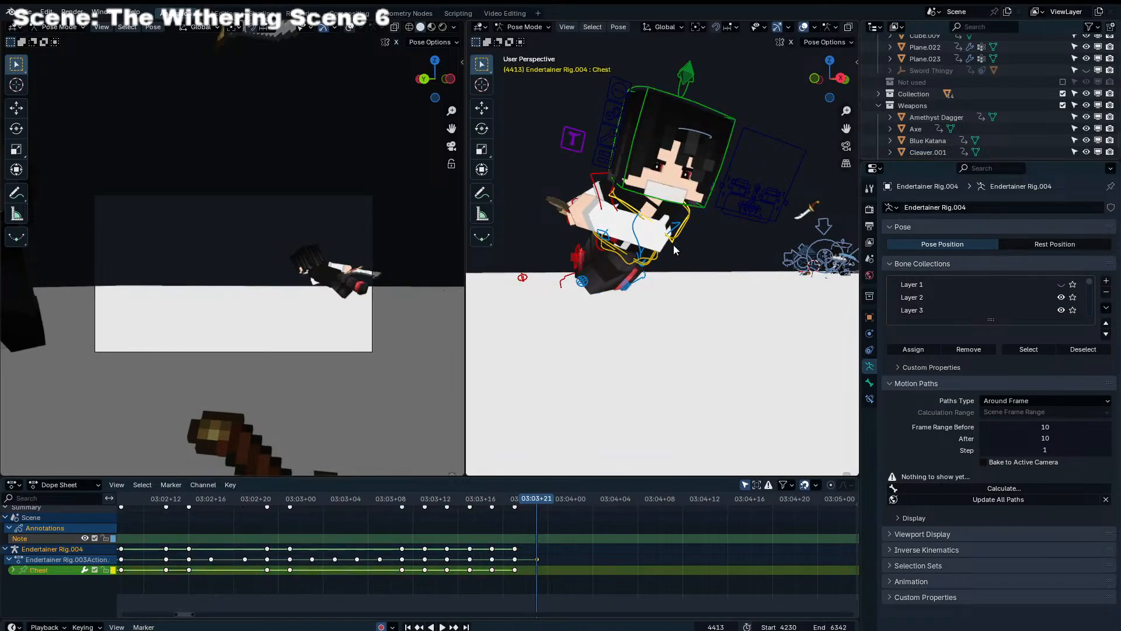
key("r")
key("r")
left_click(786, 195)
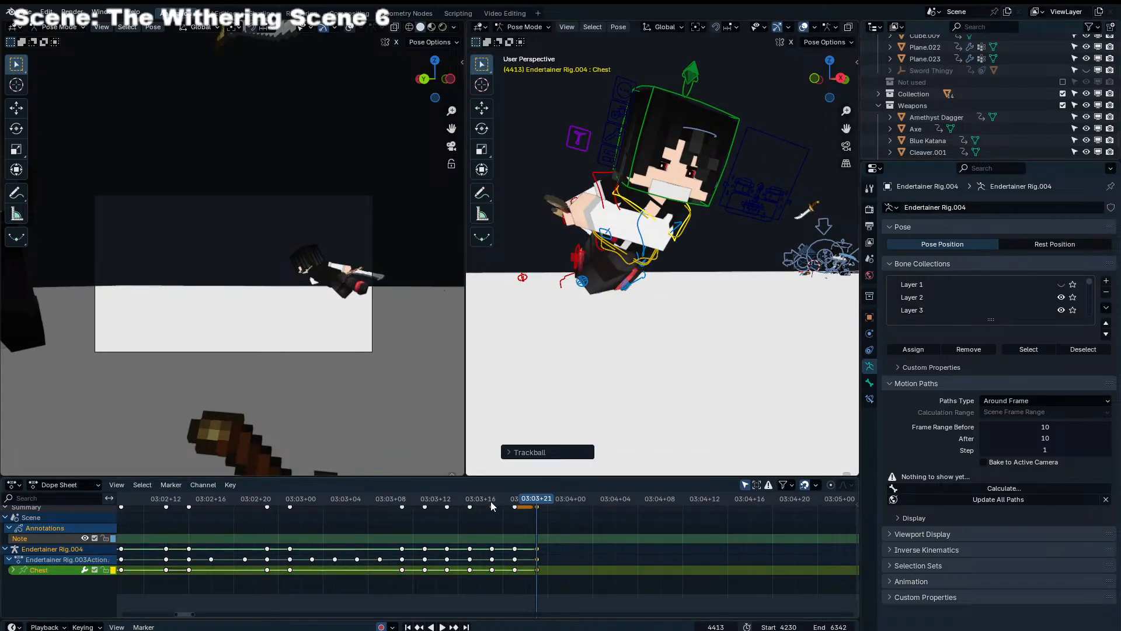
Play back the knockback sequence to review the slide pose's motion
left_click(189, 500)
key("space")
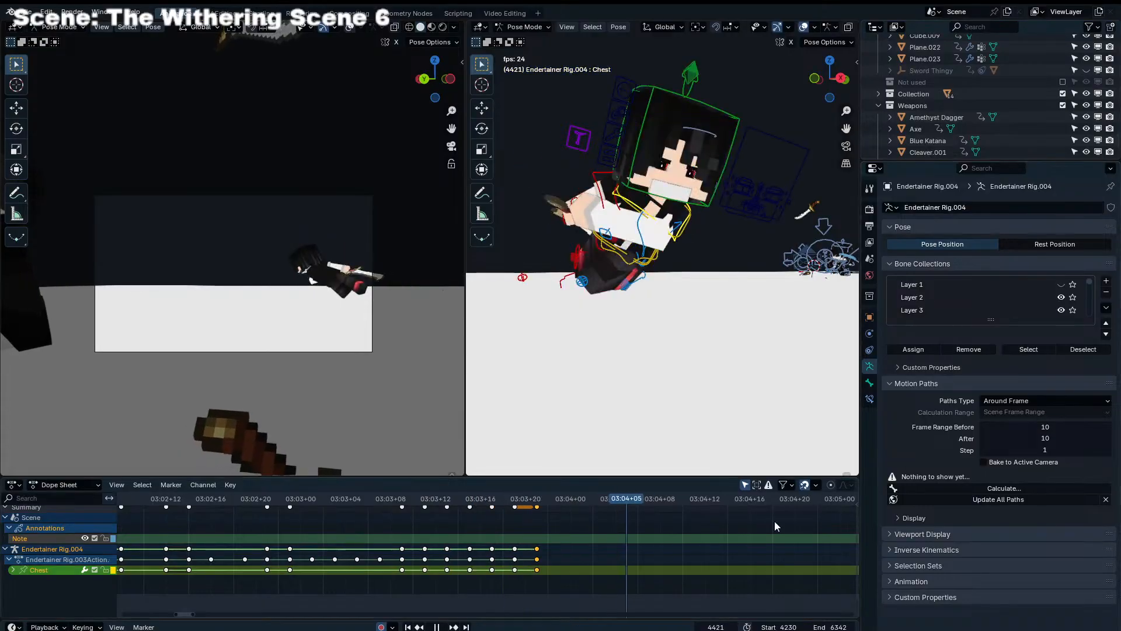
key("space")
At frame 4415, move the Torso farther along the slide in the camera view and rotate it
left_click_drag(462, 502, 559, 510)
middle_click_drag(611, 354, 612, 309)
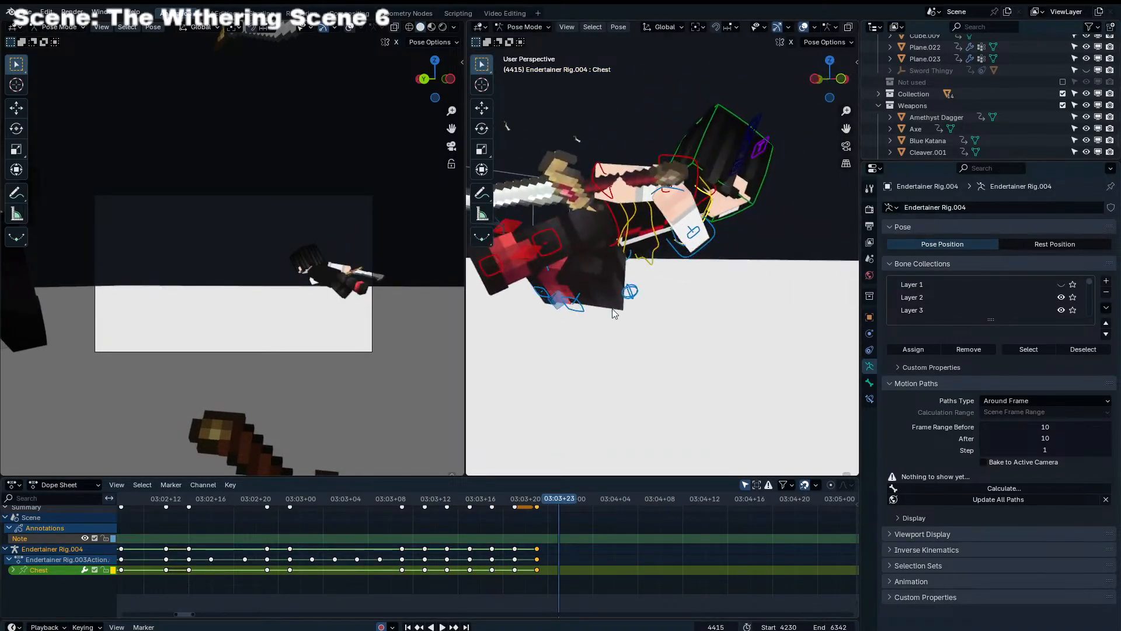
left_click(621, 272)
key("g")
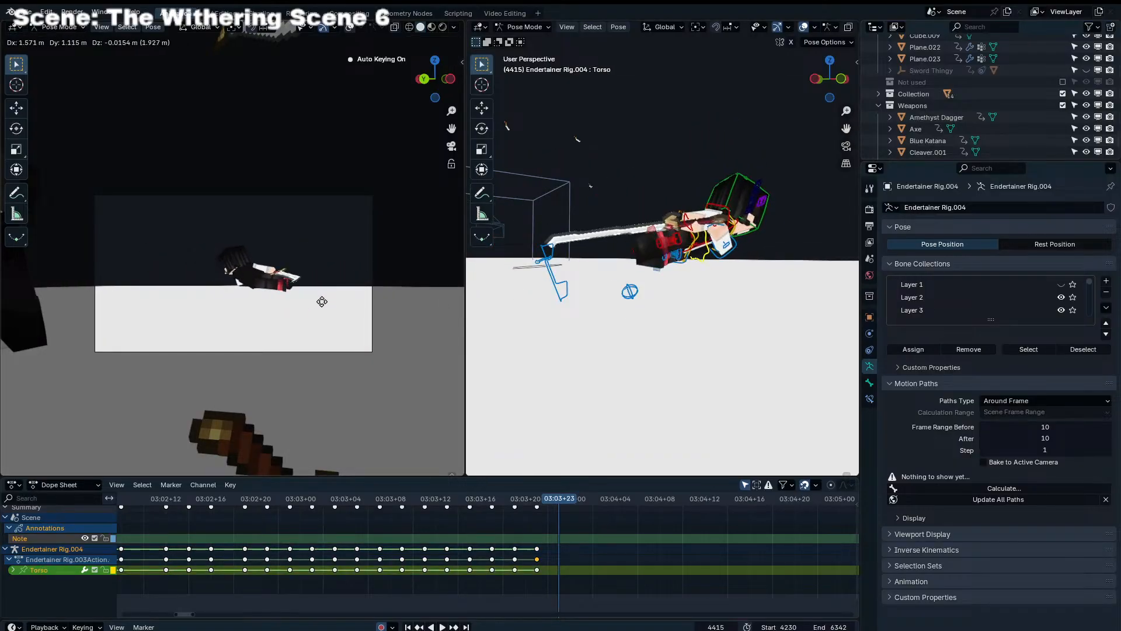
left_click(360, 299)
key("r")
left_click(360, 282)
Adjust the Torso's tilt at frame 4415 with trackball and plain rotation, and shift it above the ground
key("r")
key("r")
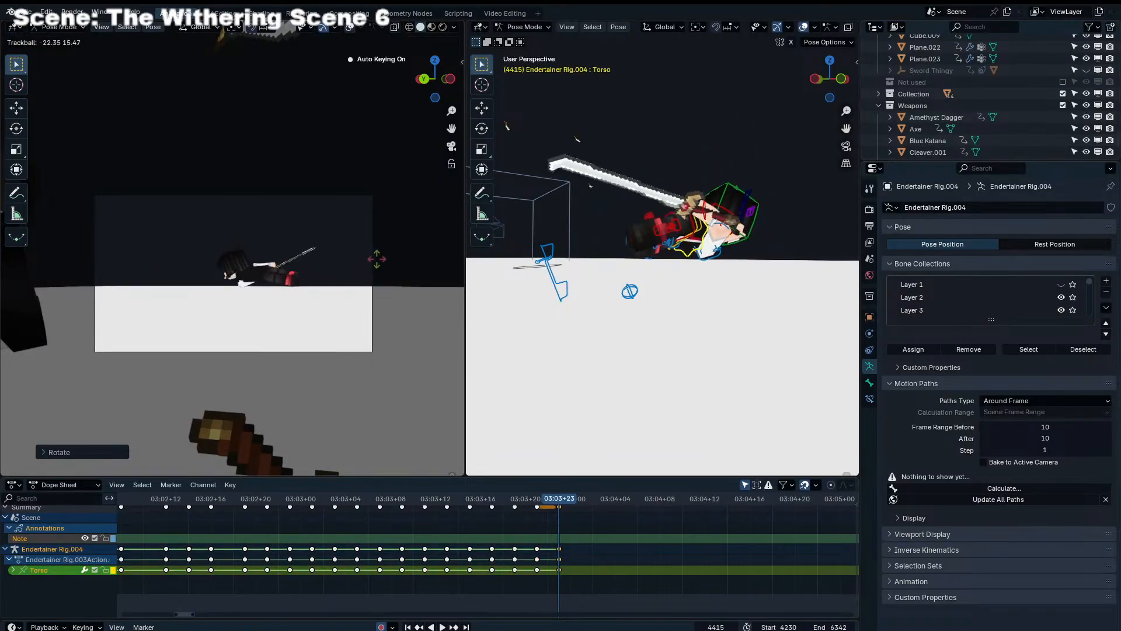
left_click(375, 270)
key("r")
left_click(371, 306)
key("g")
left_click(344, 301)
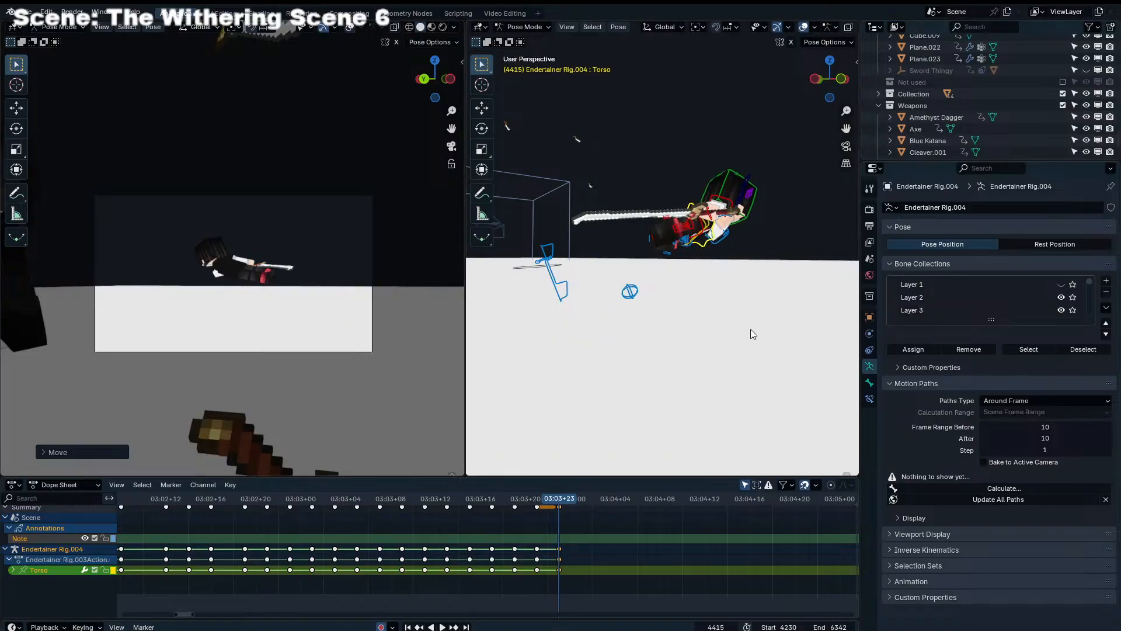
left_click(734, 524)
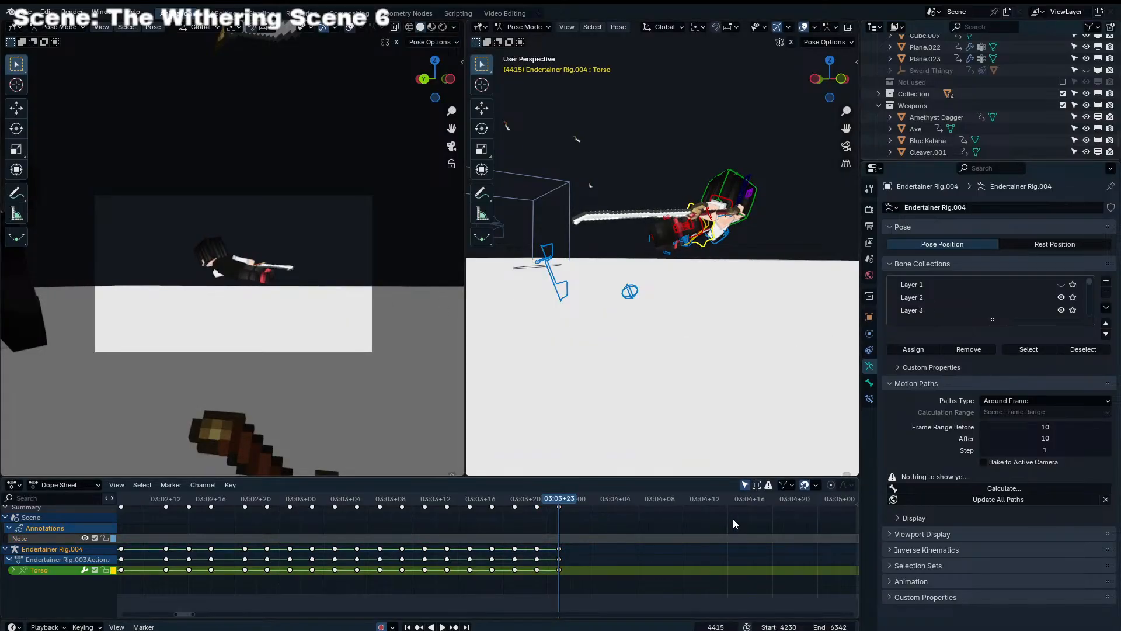
Move Leg_IK_L from its trailing position to beneath the body at frame 4415
left_click(554, 290)
mouse_move(573, 318)
middle_mouse_down()
mouse_move(632, 326)
mouse_move(567, 335)
middle_mouse_up()
key("g")
left_click(776, 327)
key("g")
left_click(315, 333)
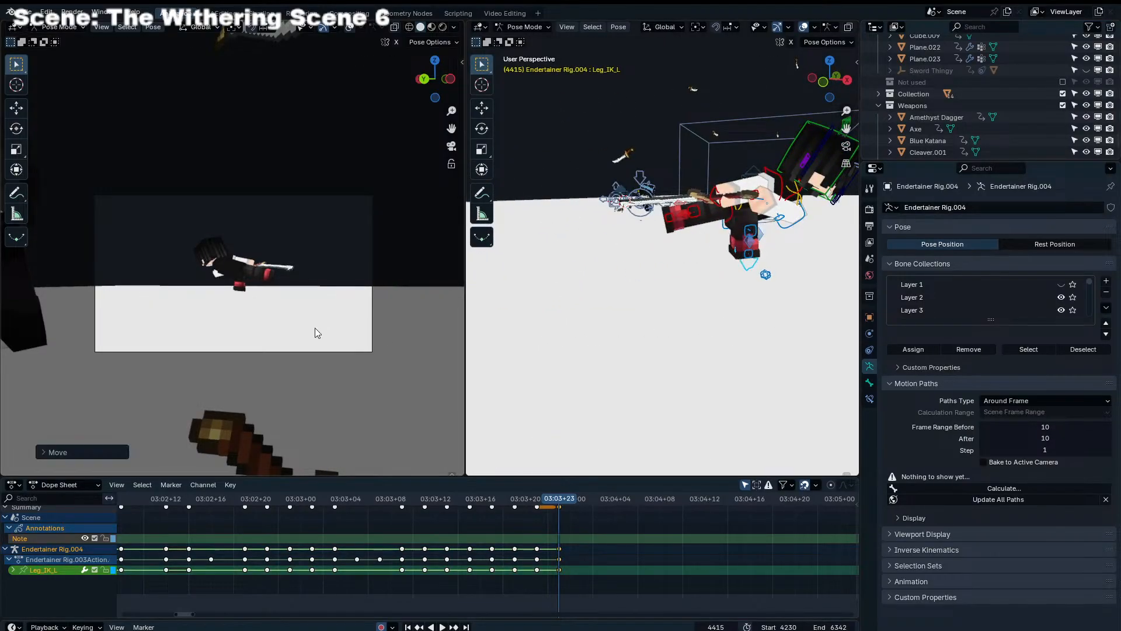
Reorient the left foot with trackball rotation at frame 4415 and reposition Leg_IK_L under the body
key("r")
key("r")
left_click(822, 288)
middle_click_drag(800, 237, 661, 247)
key("g")
left_click(725, 289)
Rotate Leg_IK_L from two viewing angles at frame 4415 and nudge the foot toward the ground
key("r")
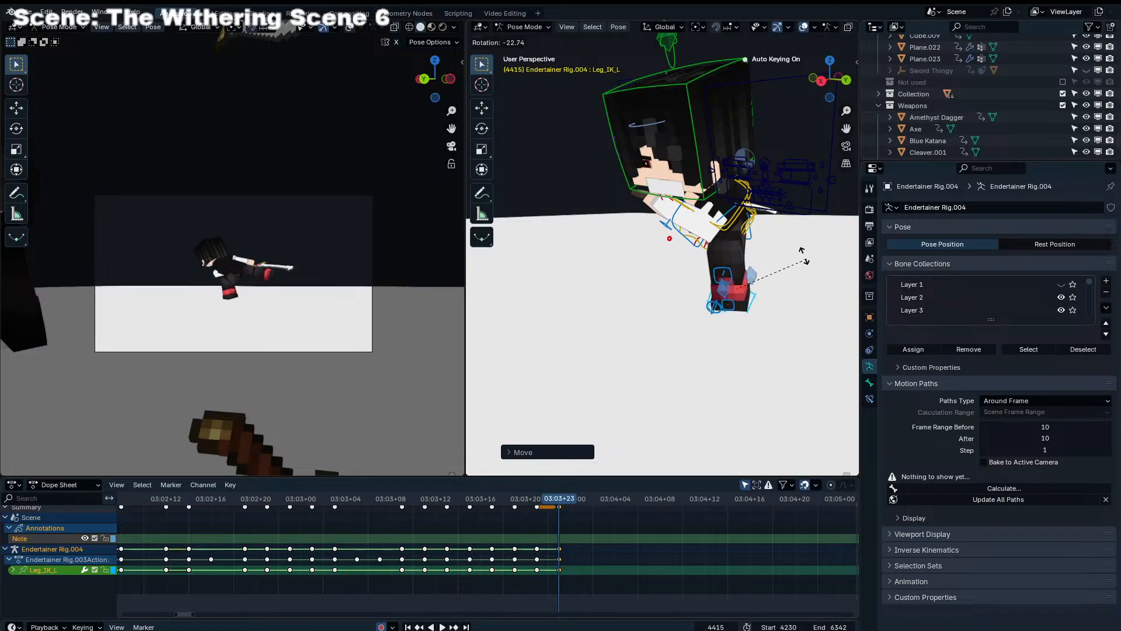
left_click(804, 253)
middle_click_drag(803, 253, 701, 251)
key("r")
left_click(765, 225)
key("g")
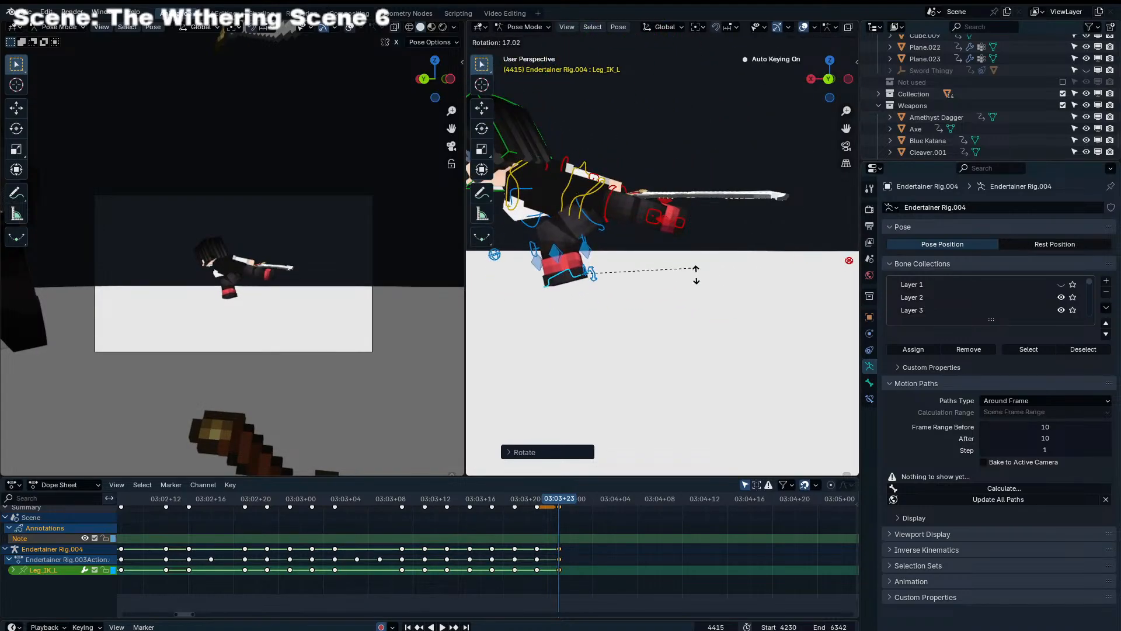
left_click(619, 338)
Rotate the Torso slightly at frame 4415 and lower it toward the planted left leg
left_click(576, 199)
left_click(575, 189)
key("r")
key("r")
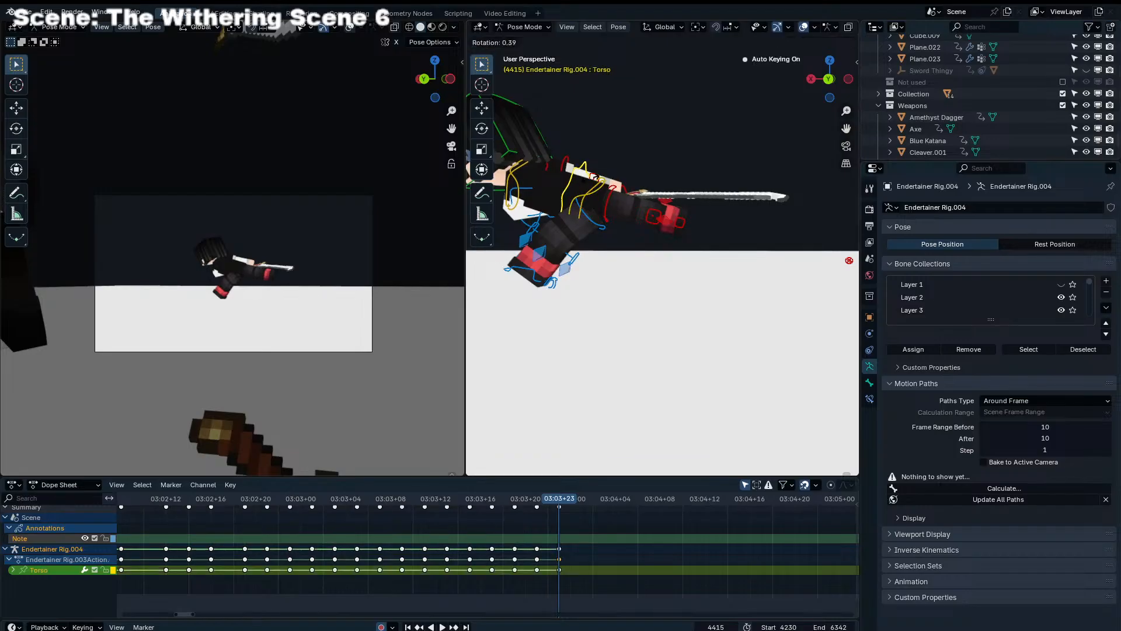
left_click(607, 259)
key("g")
left_click(608, 272)
Nudge Leg_IK_L at frame 4415 to fit the lowered Torso
left_click(534, 277)
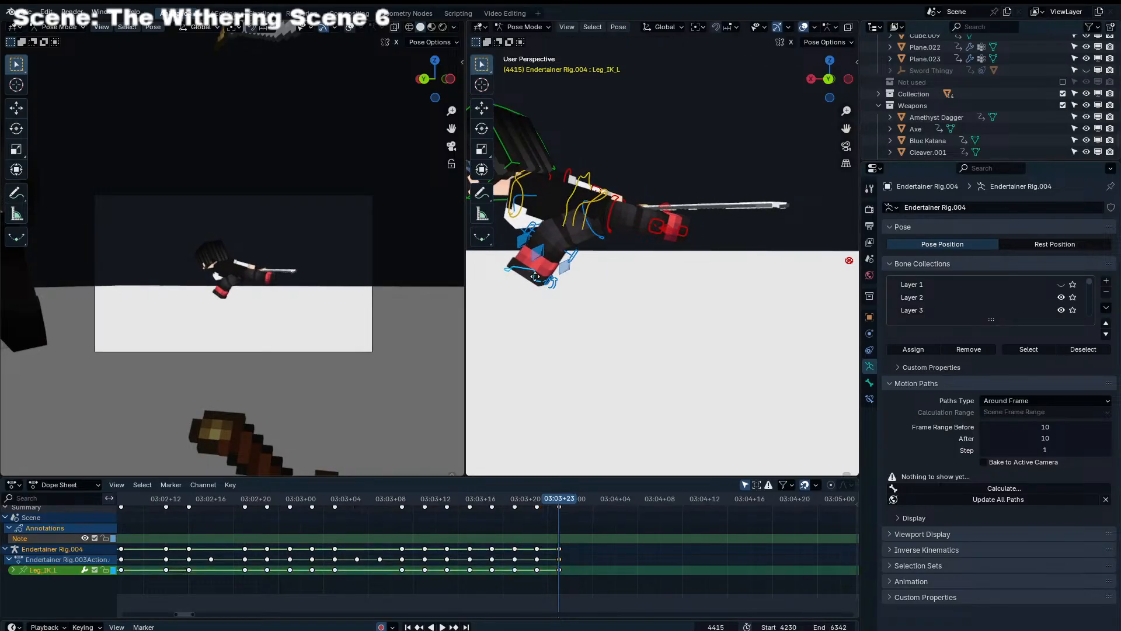
key("g")
left_click(579, 295)
Bring Leg_IK_R in behind the body at frame 4415, reorient it with trackball rotation, and raise the foot
scroll(706, 246, "down", 3)
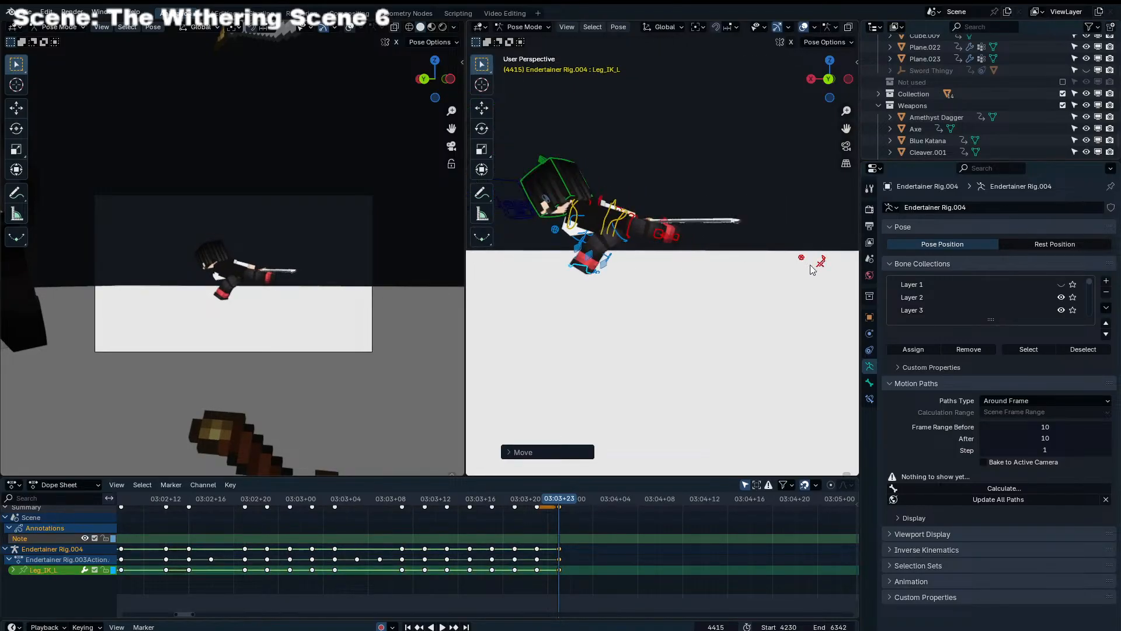
left_click(822, 267)
left_click(825, 266)
middle_click_drag(824, 267, 803, 271)
key("g")
left_click(611, 269)
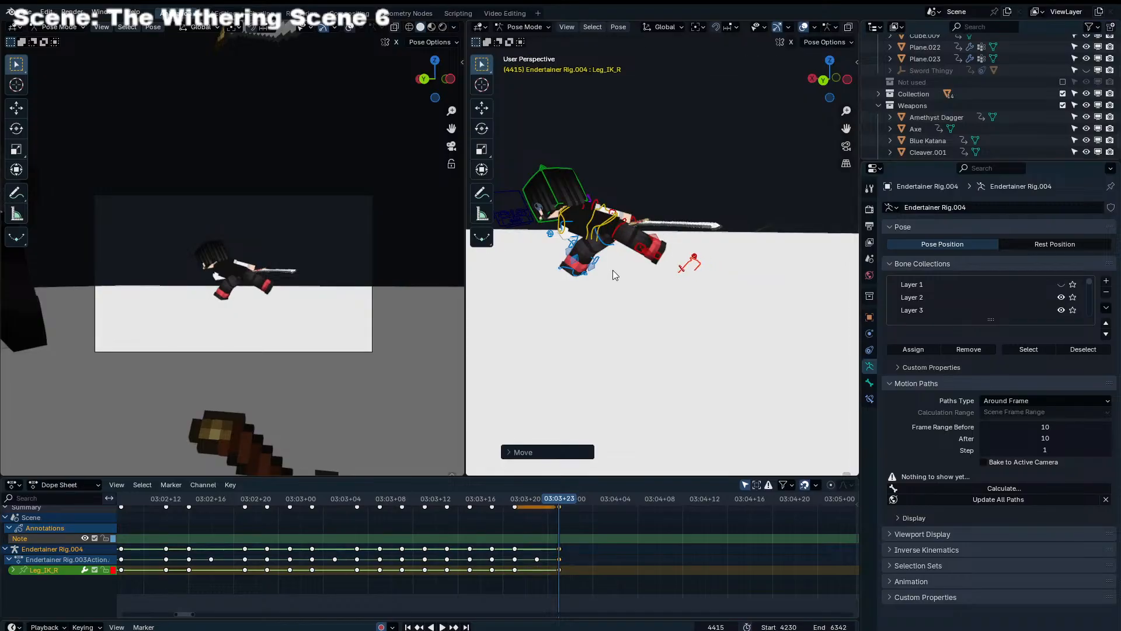
key("r")
key("r")
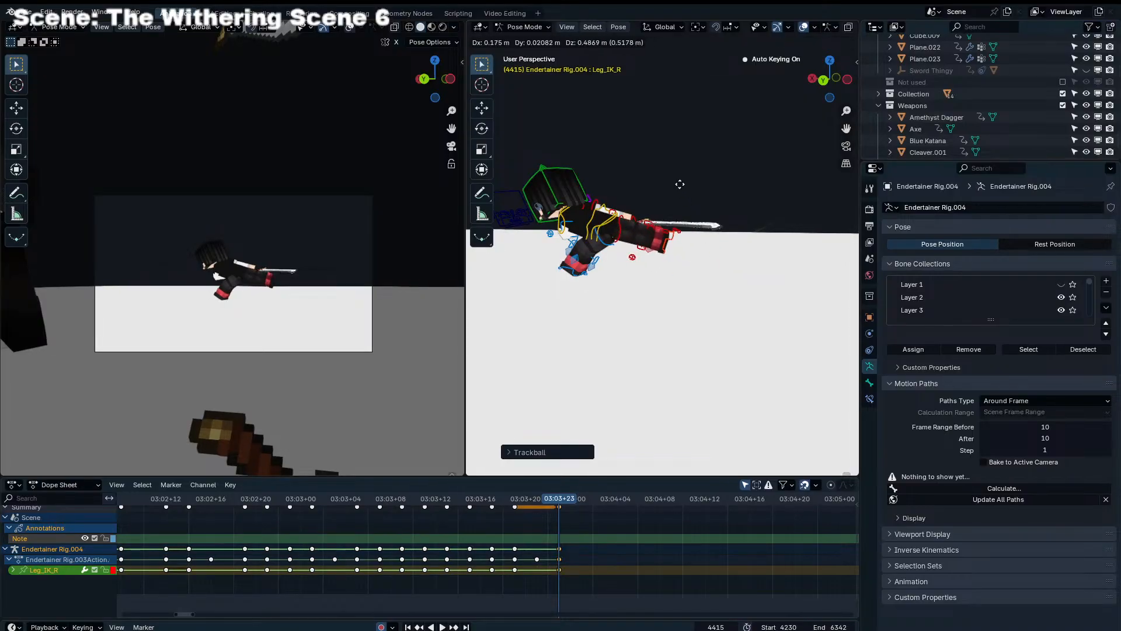
left_click(690, 177)
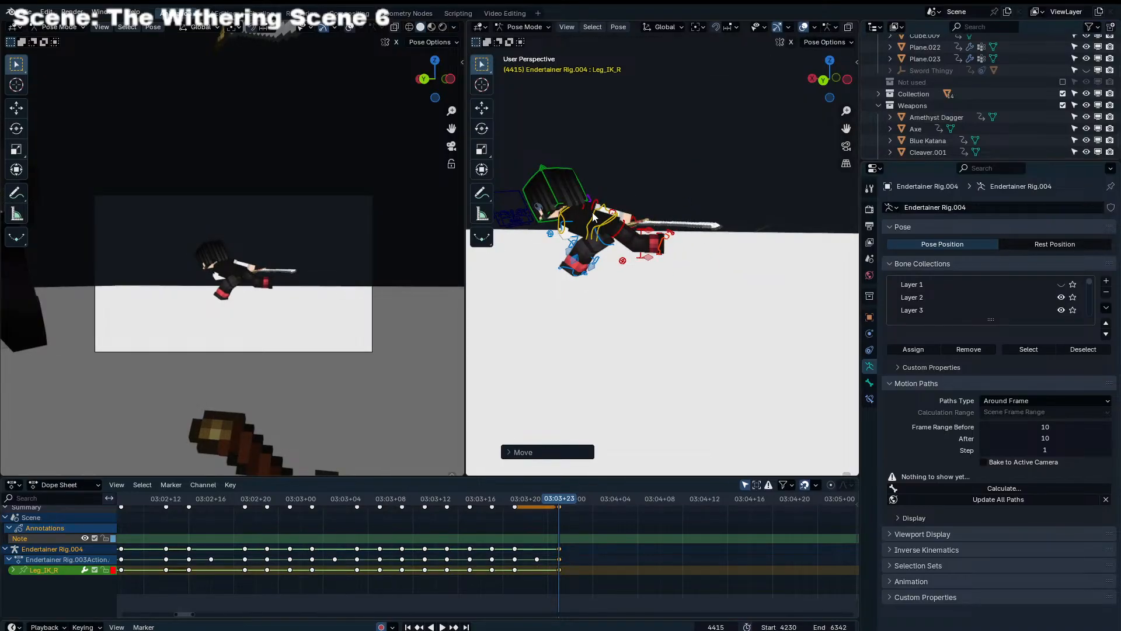
Shift the Torso slightly back and down at frame 4415
left_click(597, 217)
key("g")
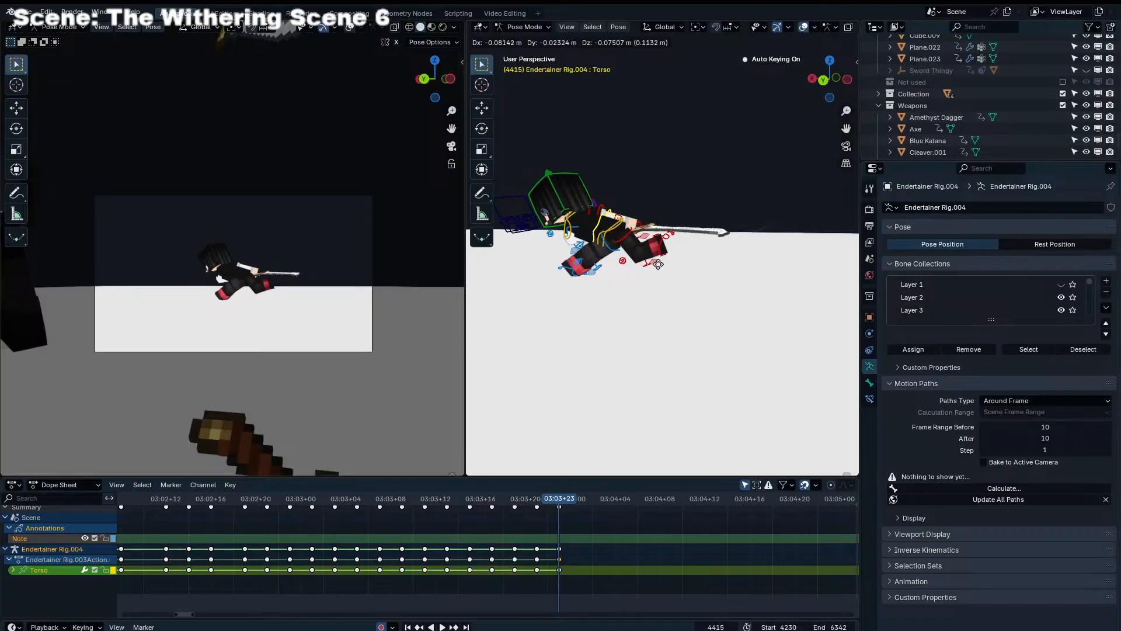
left_click(645, 239)
Extend Leg_IK_R farther behind the body at frame 4415 and refine the foot's rotation and position
left_click(663, 249)
key("g")
left_click(740, 257)
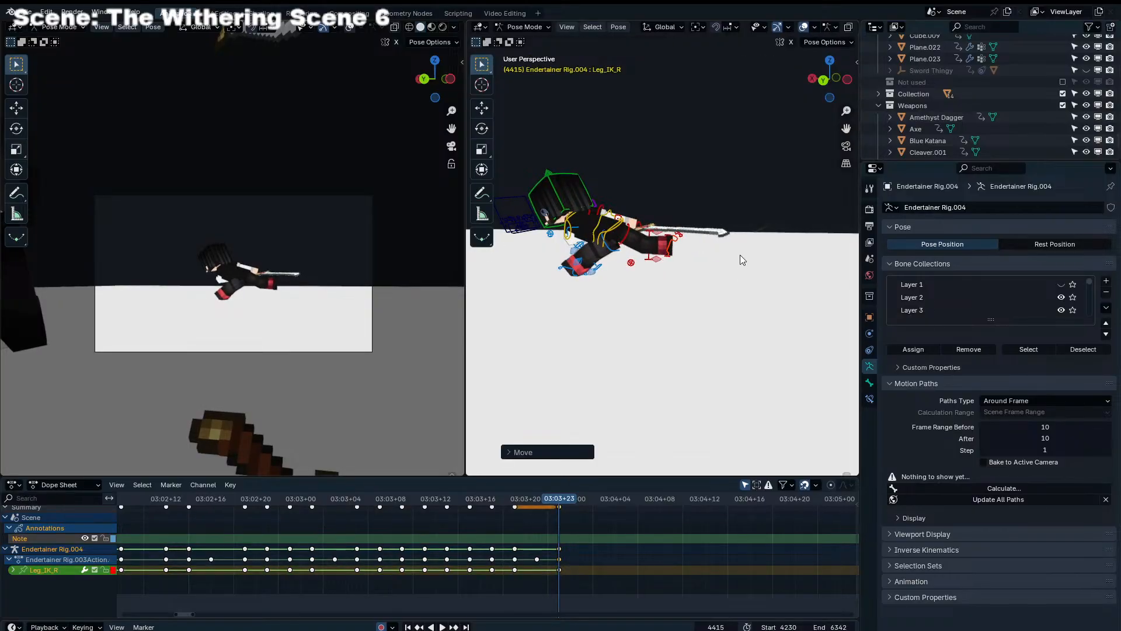
key("r")
left_click(736, 240)
key("g")
left_click(730, 235)
Fine-tune Leg_IK_L at frame 4415 with a small rotation, a nudge, and trackball rotation
left_click(596, 271)
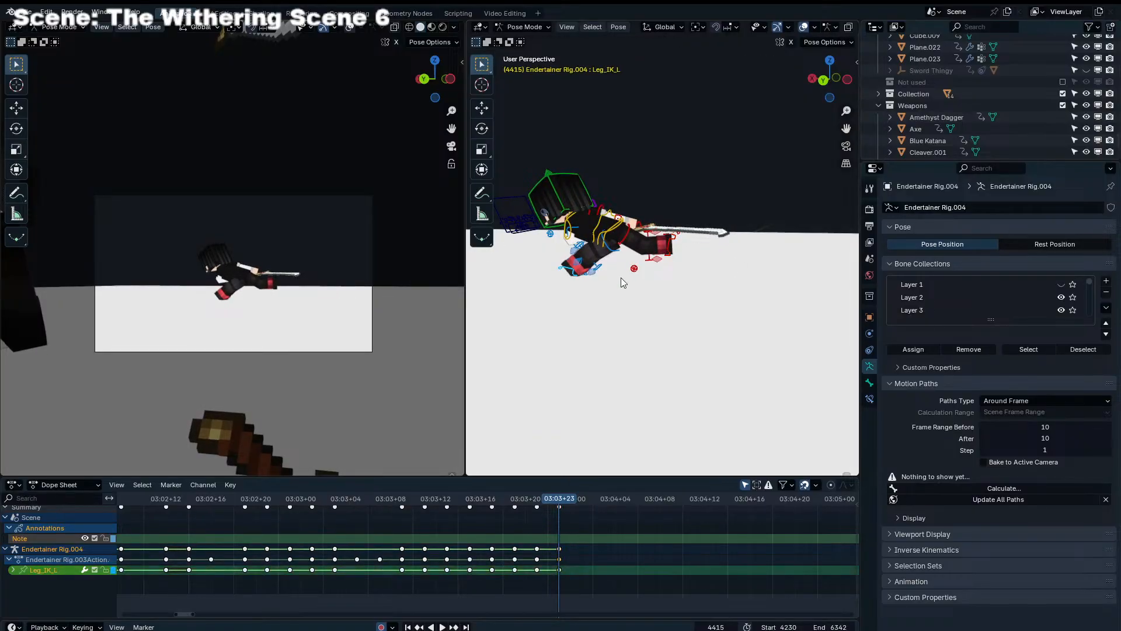
key("r")
left_click(621, 288)
key("g")
left_click(623, 327)
key("r")
key("r")
left_click(641, 323)
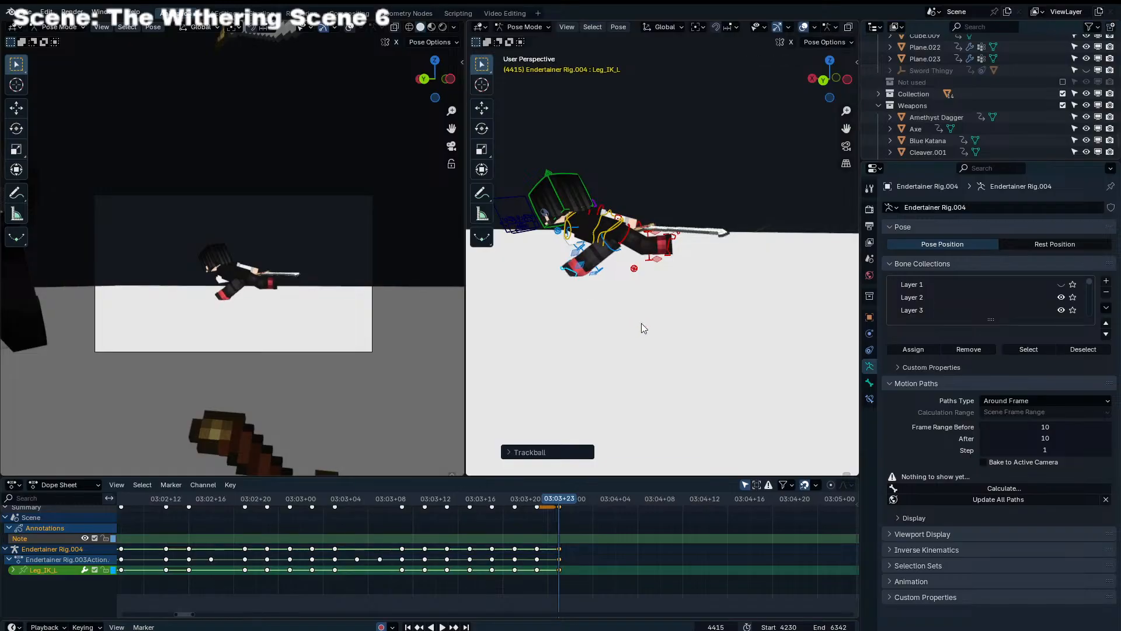
Refine the Torso's lean at frame 4415 with trackball and plain rotation from a raised viewpoint
middle_click_drag(653, 321, 620, 343)
left_click(593, 231)
key("r")
key("r")
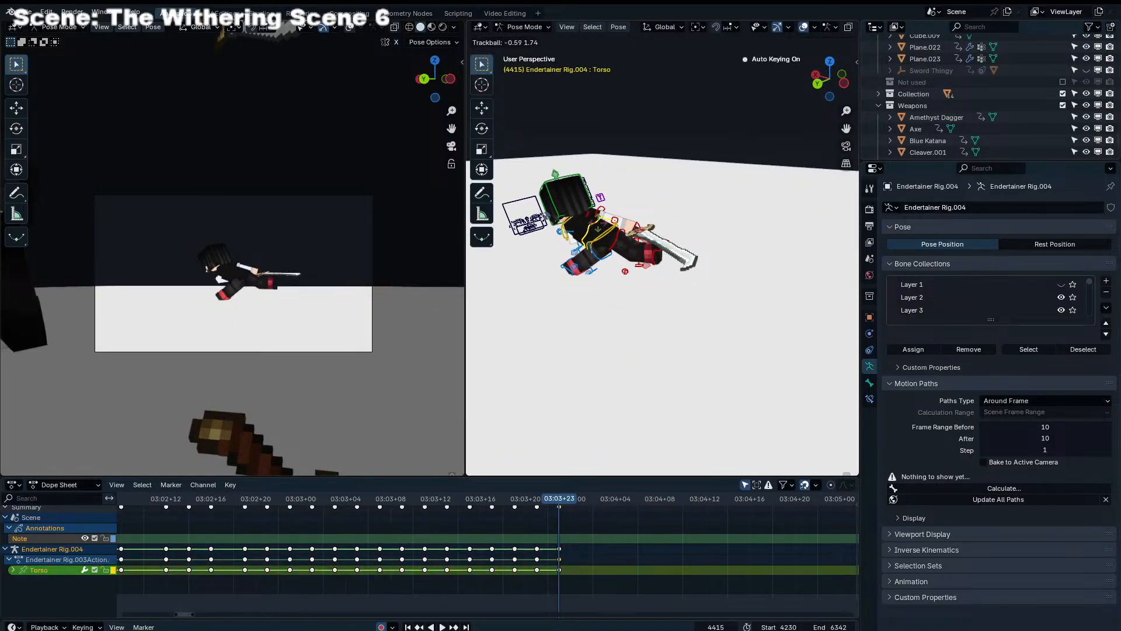
left_click(697, 188)
key("r")
key("r")
Turn the Chest at frame 4415 with trackball and plain rotation to adjust the upper body's twist
key("r")
left_click(716, 203)
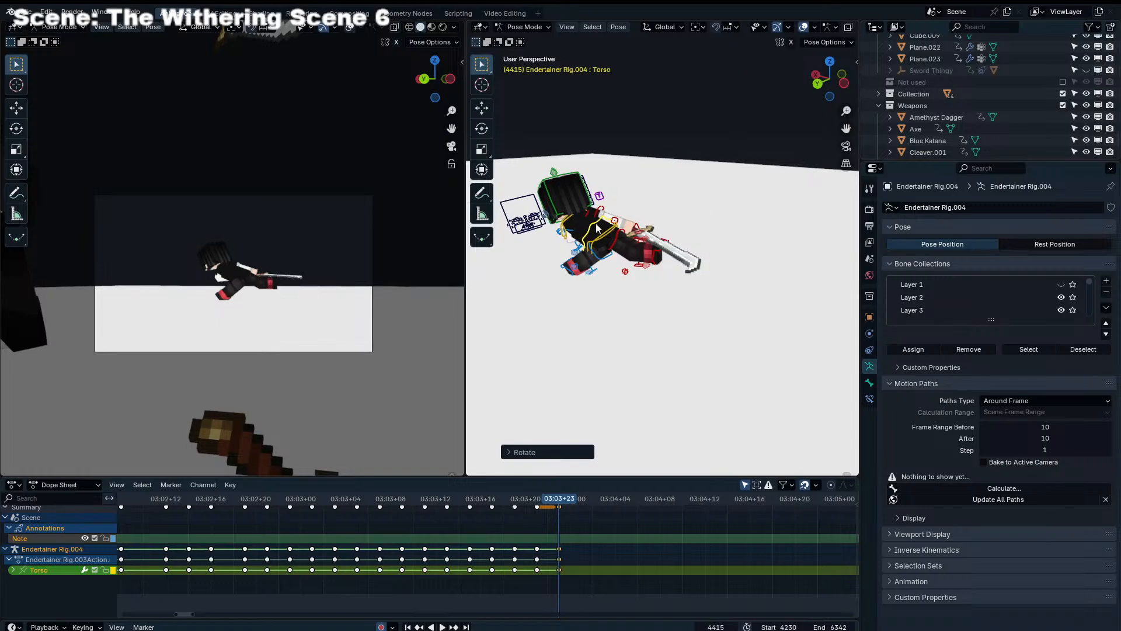
left_click(570, 232)
left_click(565, 229)
key("r")
key("r")
left_click(581, 226)
key("r")
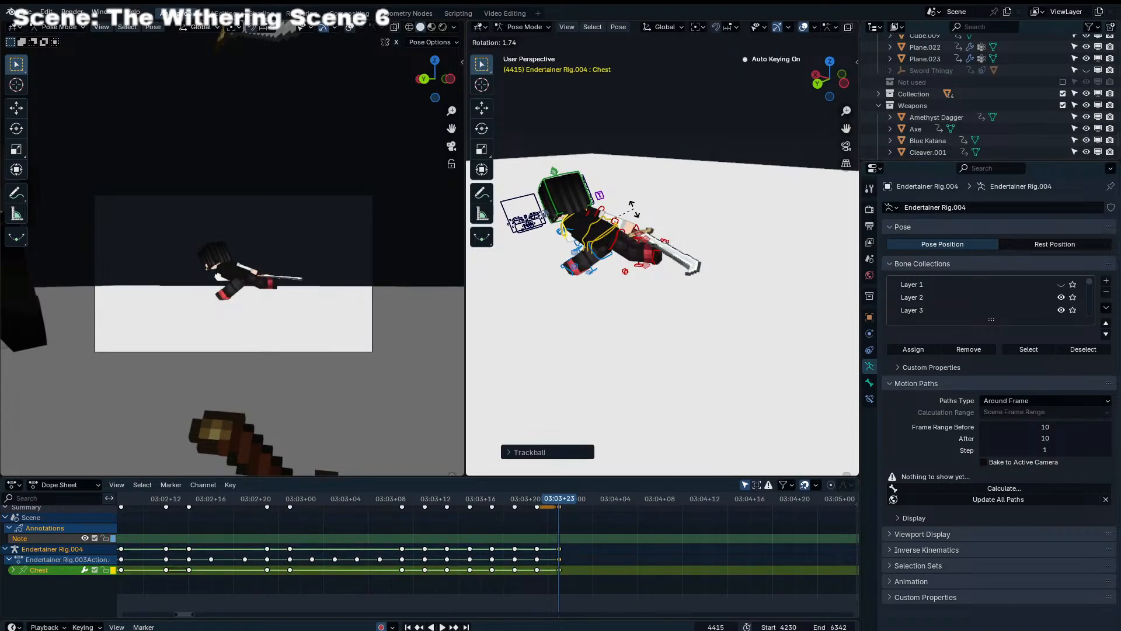
left_click(589, 222)
key("r")
key("r")
left_click(594, 219)
Rotate the Head at frame 4415 with trackball and plain rotation to tilt it in the camera view
scroll(594, 219, "up", 1)
left_click(564, 201)
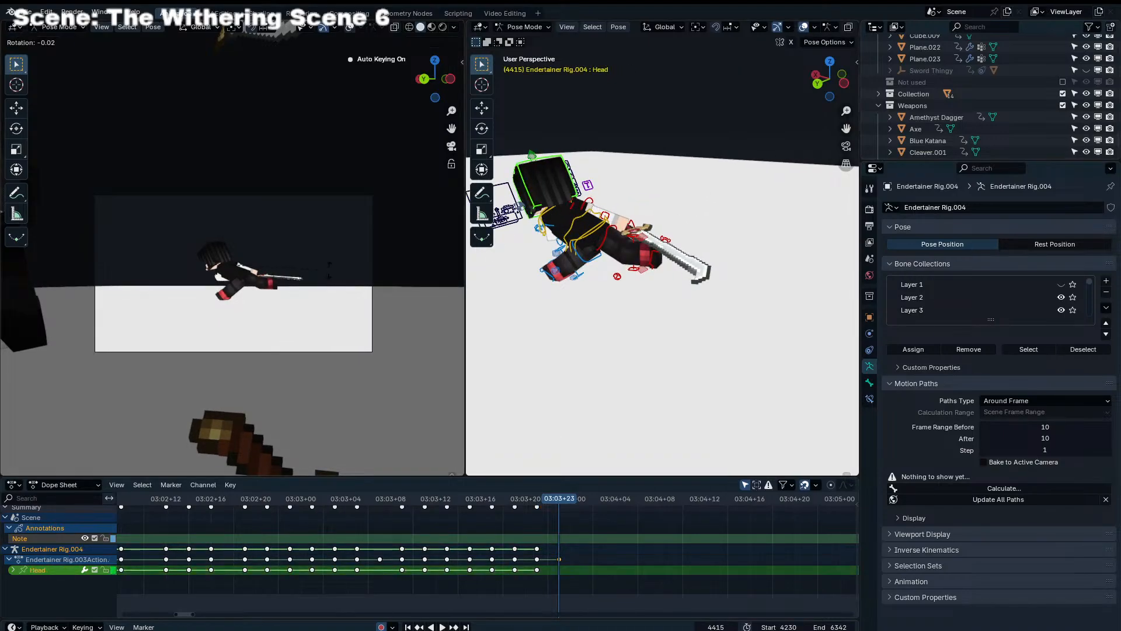
key("r")
key("r")
left_click(369, 270)
key("r")
left_click(455, 264)
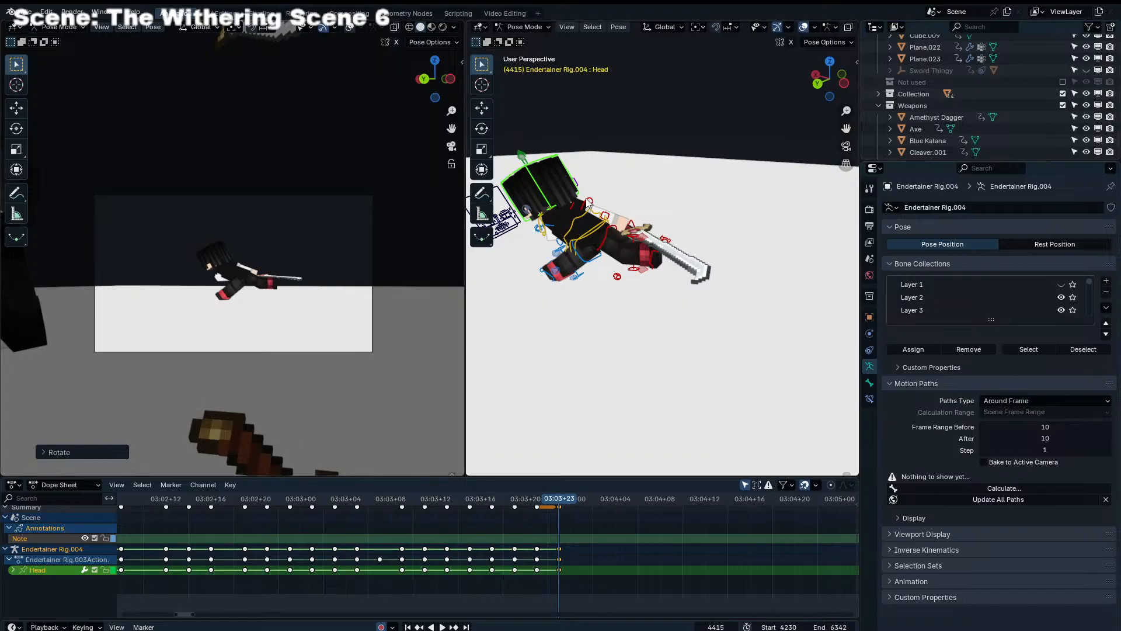
Rotate Shoulder_IK_R at frame 4415 so the sword arm and blade swing up behind the body
left_click(589, 203)
key("r")
key("r")
left_click(589, 204)
key("r")
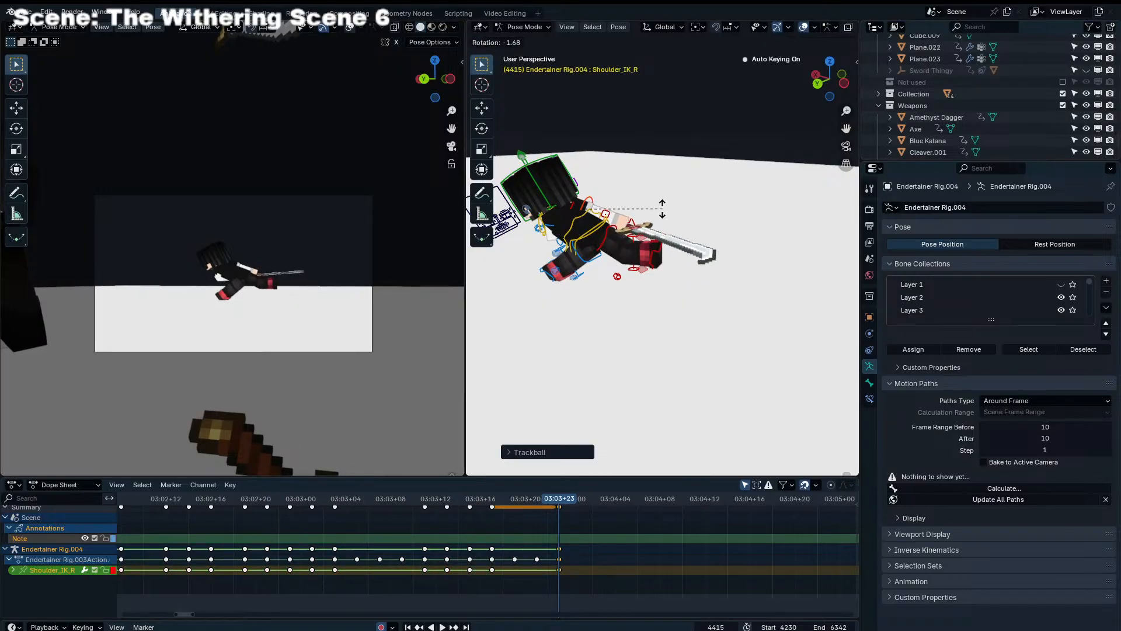
left_click(663, 210)
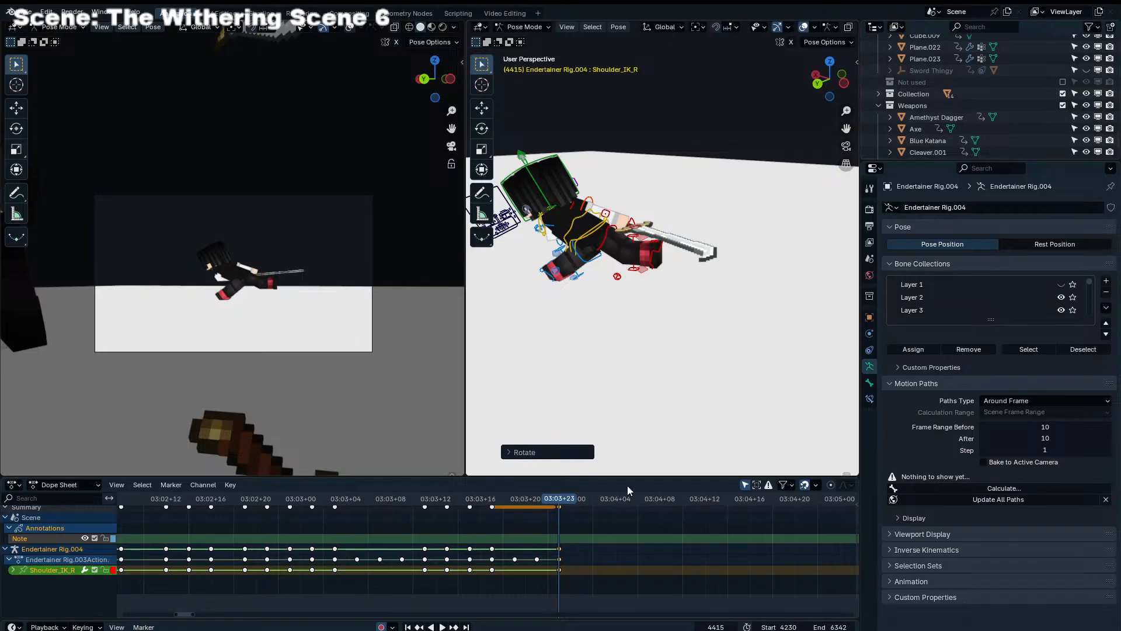
Review the slide through the camera, replaying it from frame 4397
scroll(622, 531, "up", 12)
left_click(666, 508)
key("shift+ctrl+space")
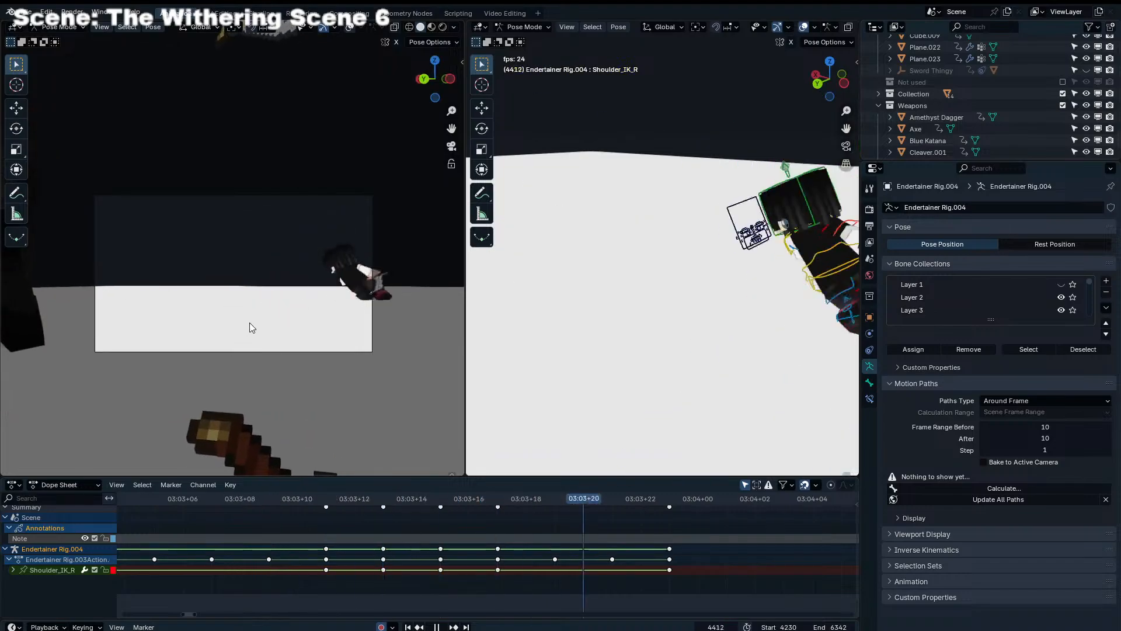
key("Escape")
left_click_drag(495, 499, 155, 502)
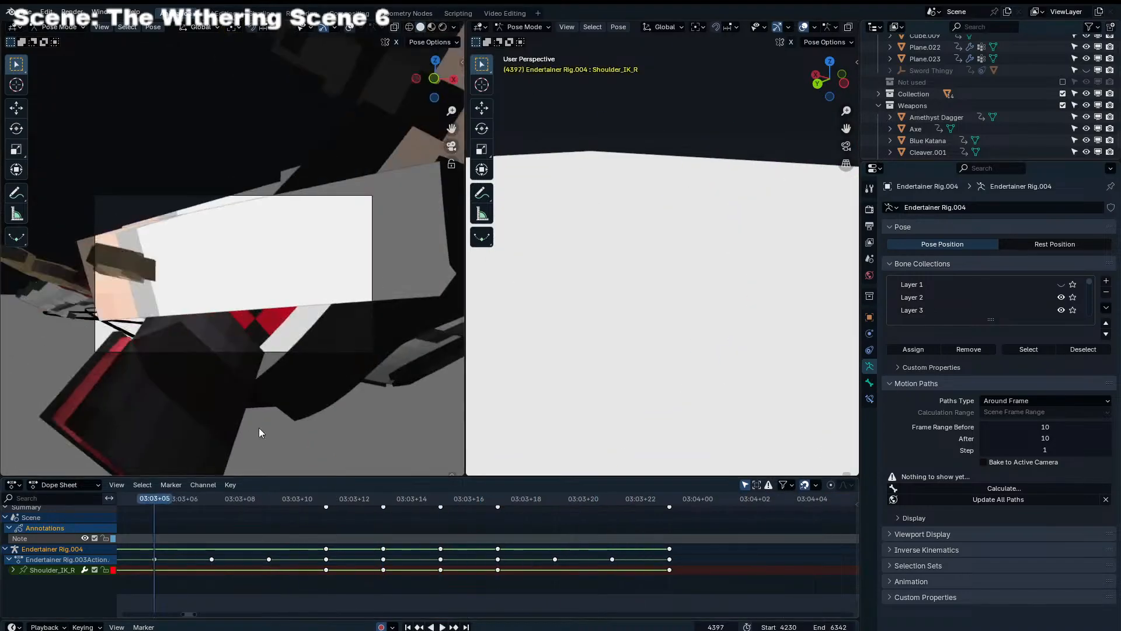
key("space")
Show the overlays in the camera view and select the Dolly_Rig's Aim control
left_click(350, 28)
key("space")
left_click(254, 245)
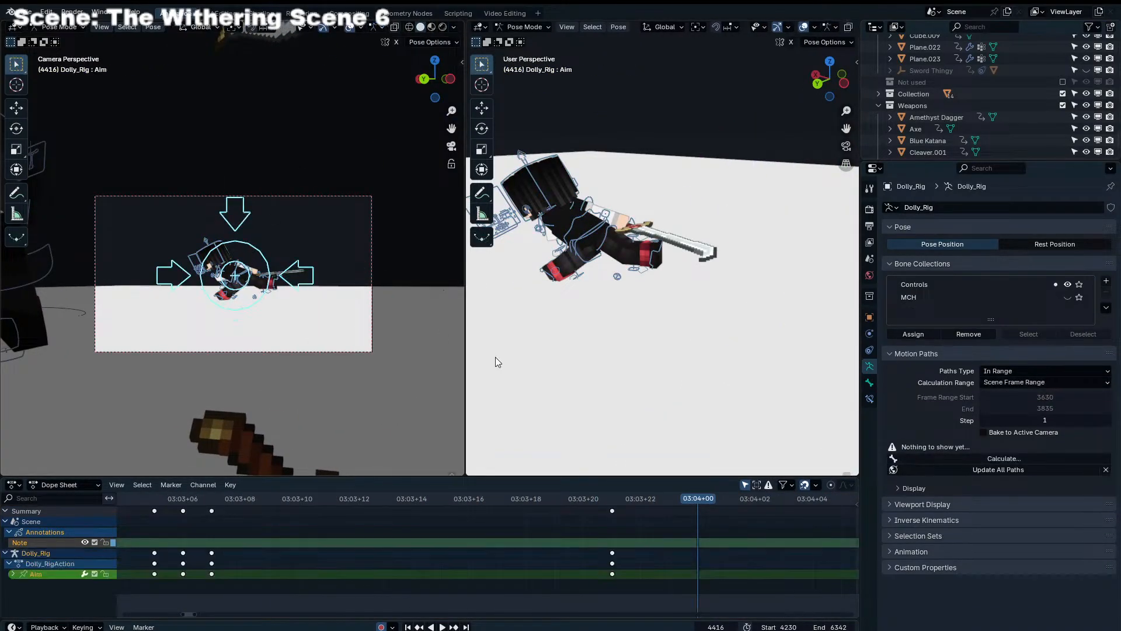
Play from frame 4403 to check how the camera aim follows the sliding character
left_click_drag(374, 504, 325, 501)
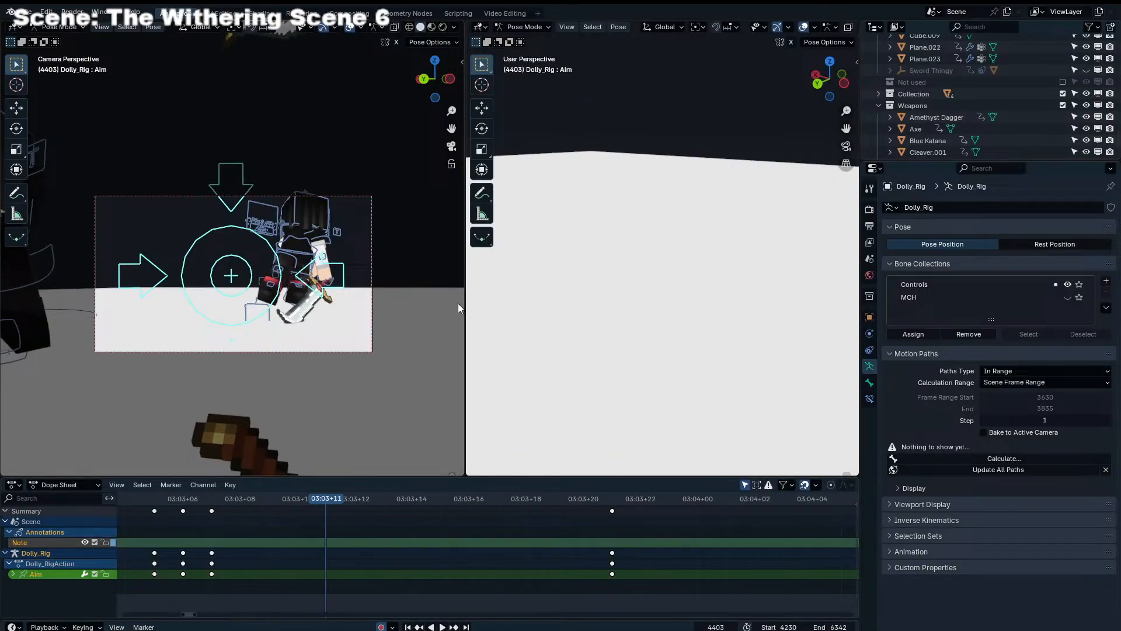
key("space")
key("space")
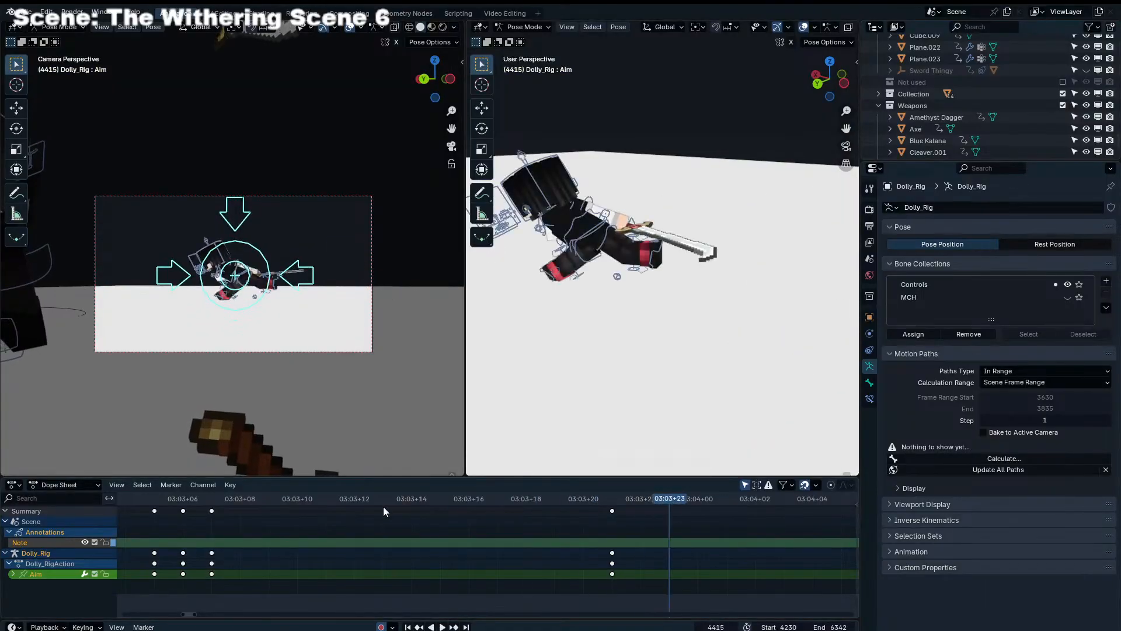
Keyframe the Dolly_Rig Aim at frames 4406 and 4413, shifting the camera toward the sliding character
left_click_drag(215, 502, 604, 518)
key("g")
left_click(366, 370)
key("g")
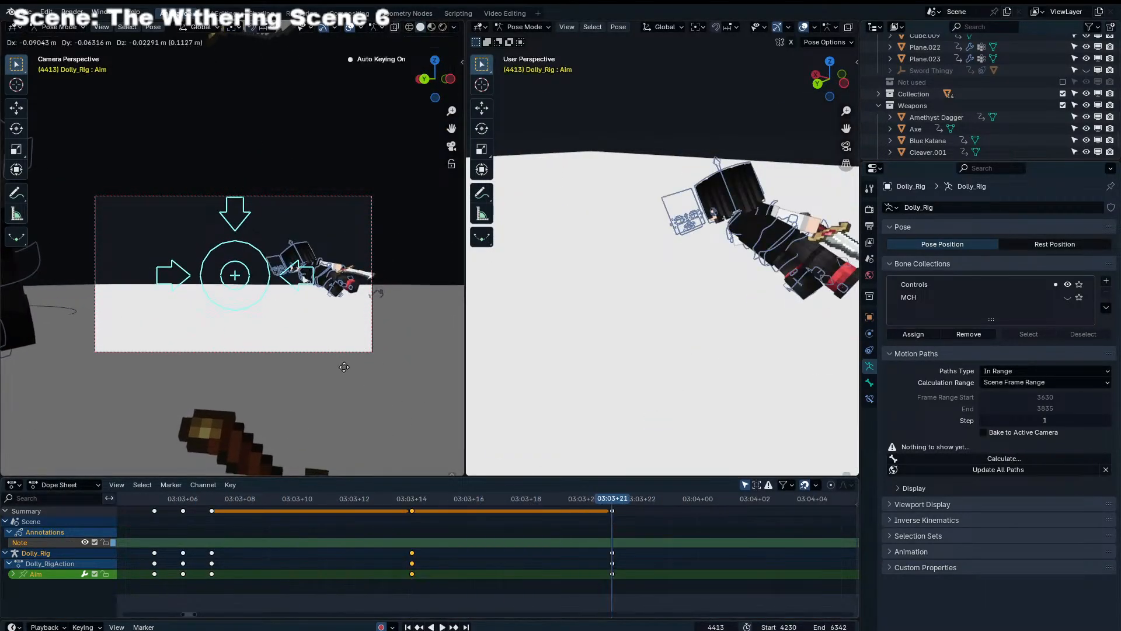
left_click(460, 474)
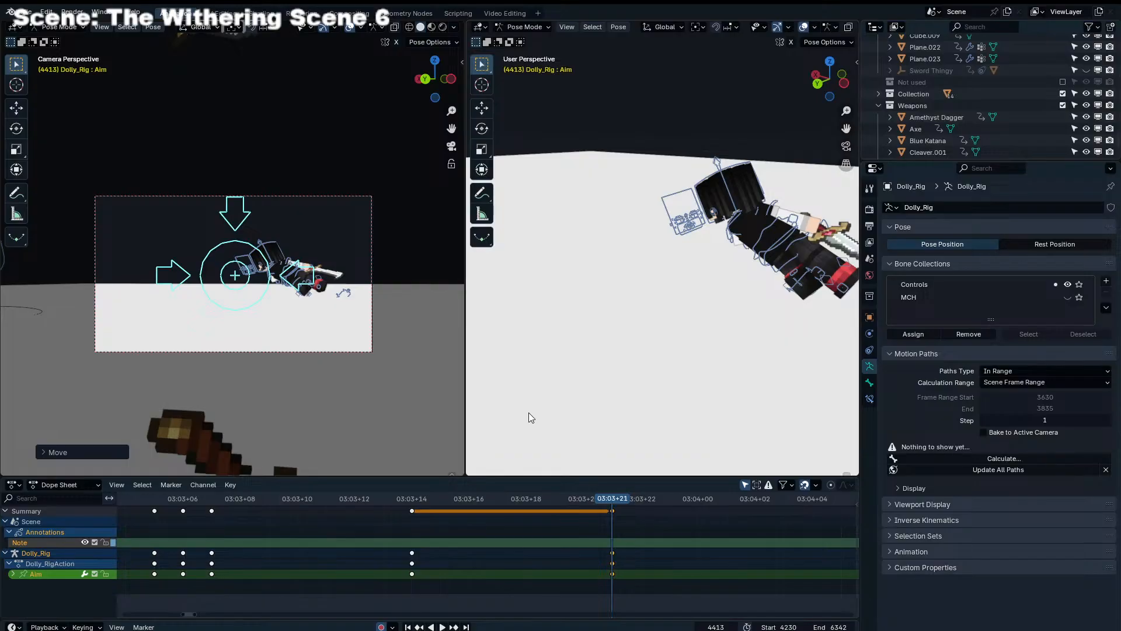
Fine-tune the Aim position at frame 4413 to bring the character nearer the frame centre, and replay the camera move
key("space")
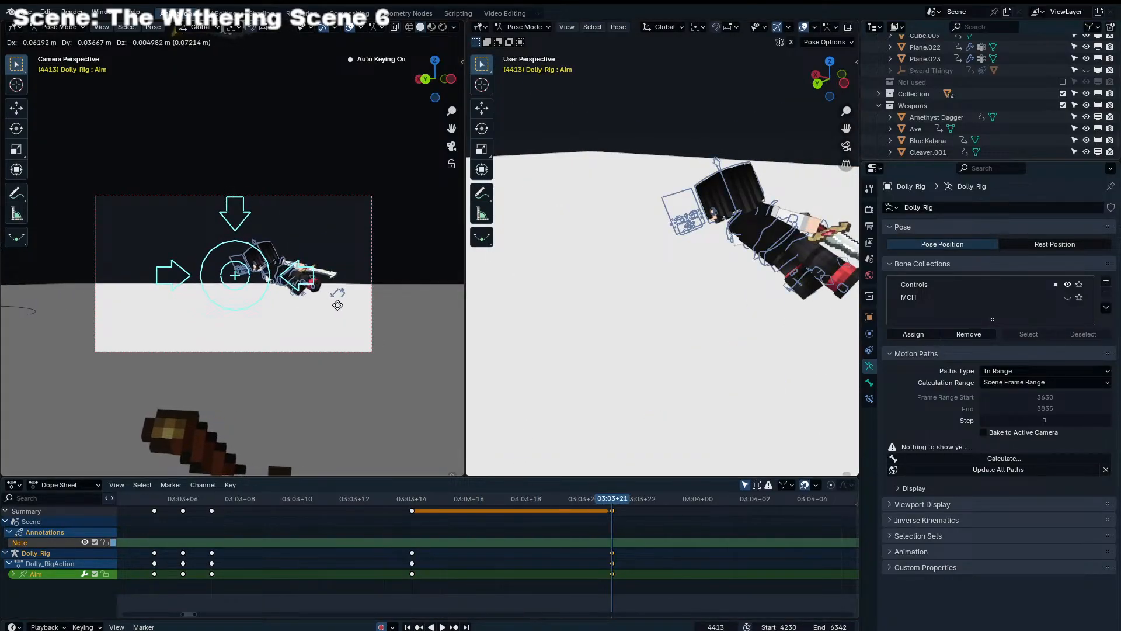
key("space")
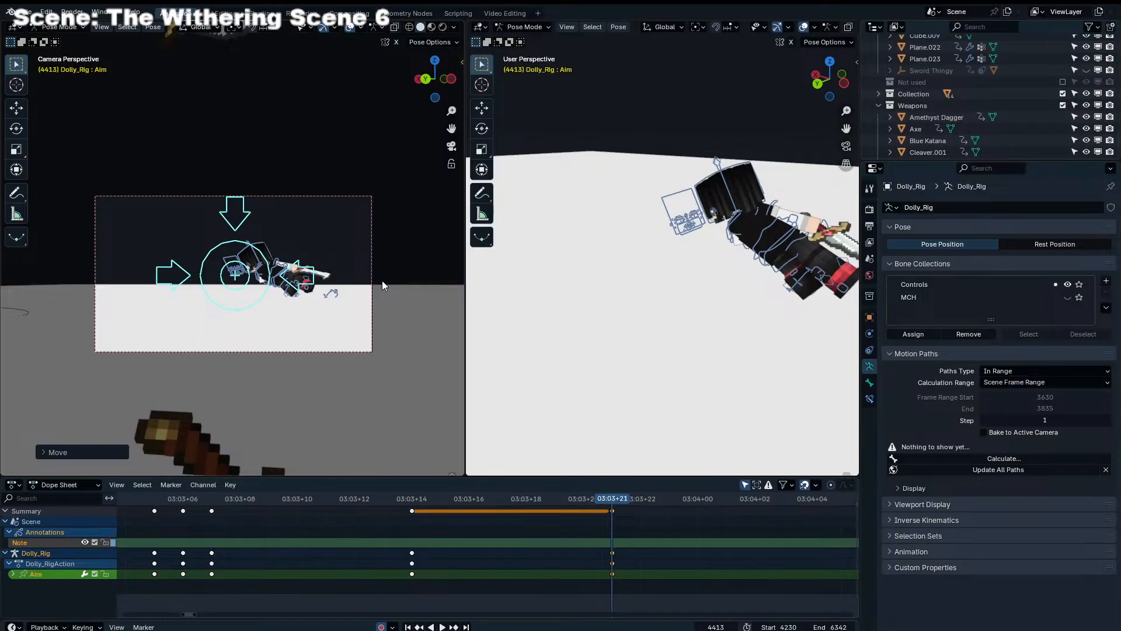
key("g")
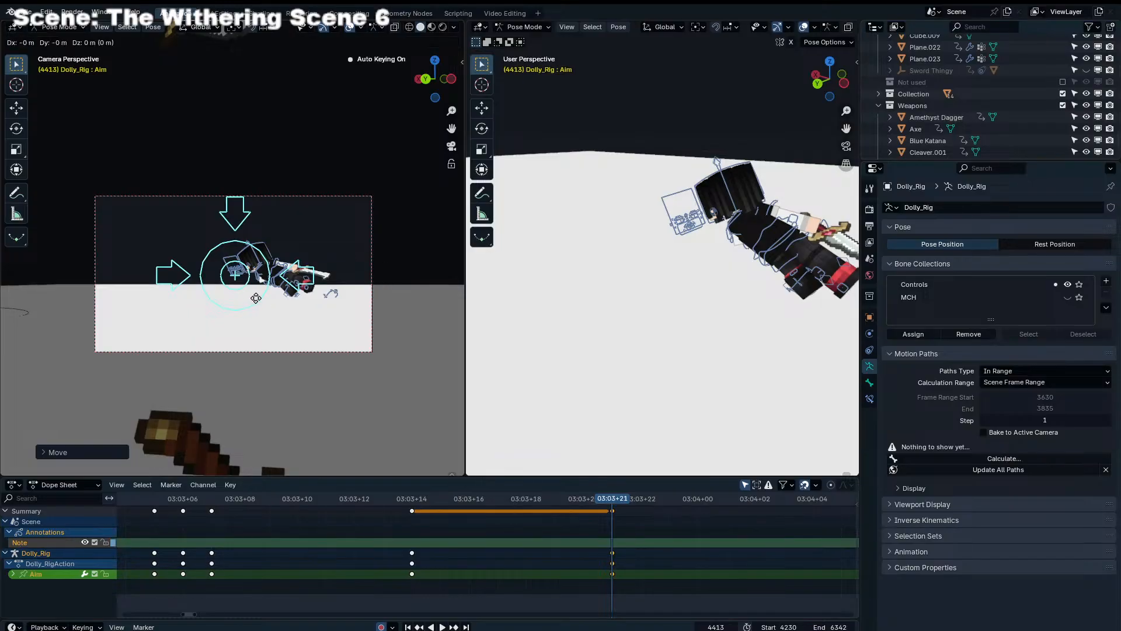
left_click(256, 291)
left_click(246, 502)
key("space")
key("space")
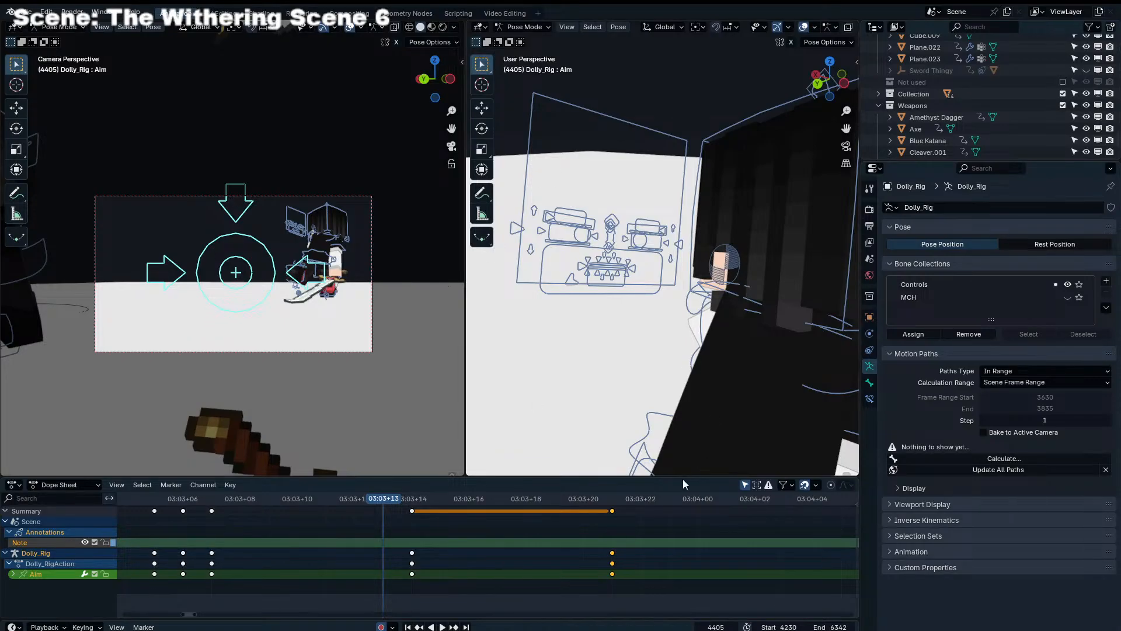
Keyframe the Aim at frame 4417 so the camera centres on the character's head
left_click_drag(385, 503, 726, 517)
key("g")
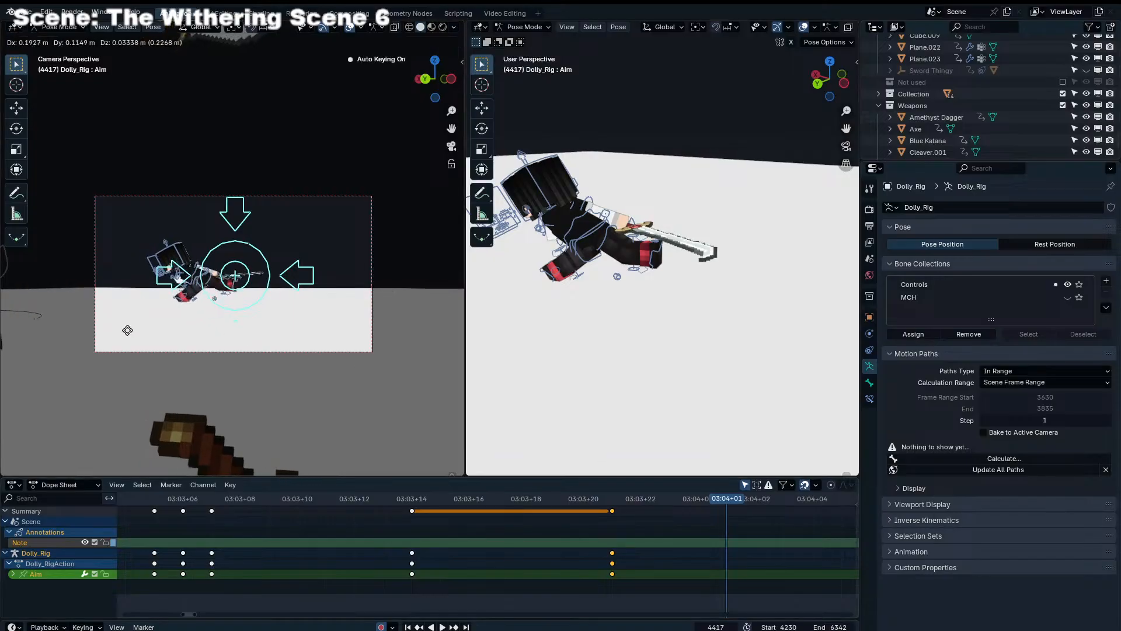
left_click(462, 314)
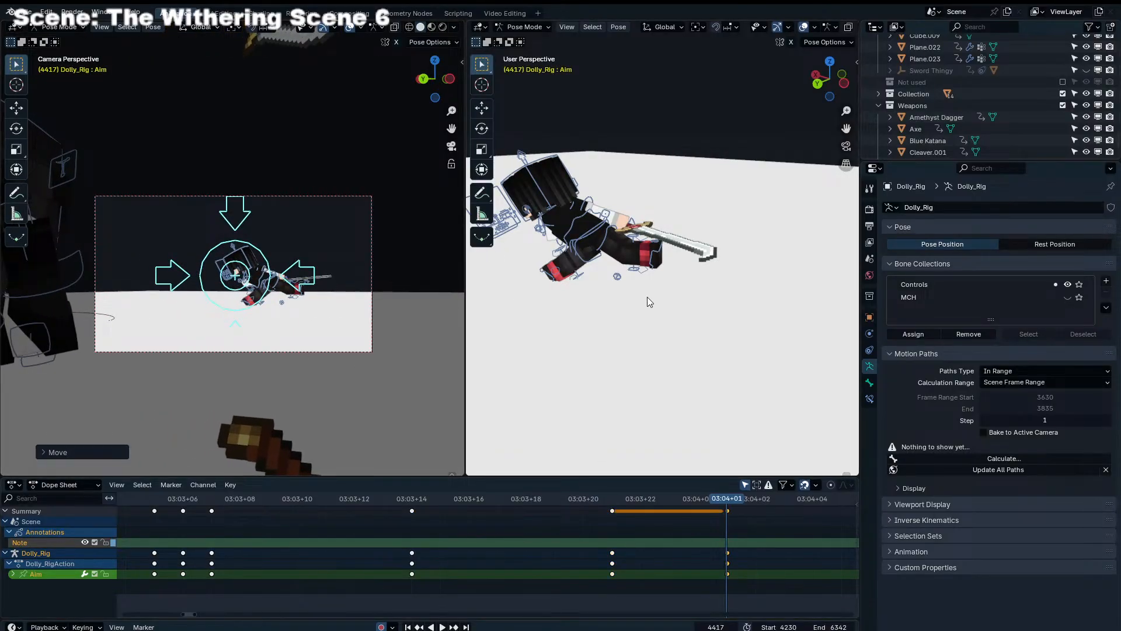
left_click(716, 541)
Shift the Aim keyframe at 4413 one frame later to 4414 and replay the move
left_click_drag(730, 505, 620, 524)
left_click_drag(613, 511, 630, 513)
key("g")
left_click(647, 512)
left_click(342, 494)
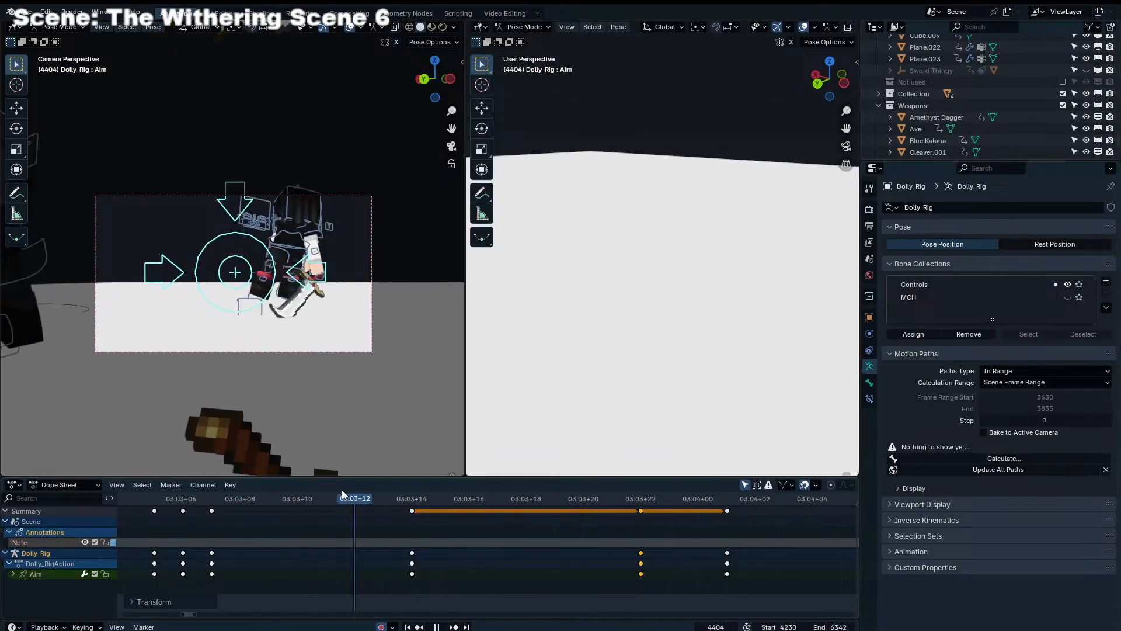
key("space")
Try an Aim keyframe at frame 4421 that places the character toward the right of the camera frame
left_click_drag(444, 494, 841, 503)
key("g")
left_click(192, 282)
key("g")
left_click(425, 375)
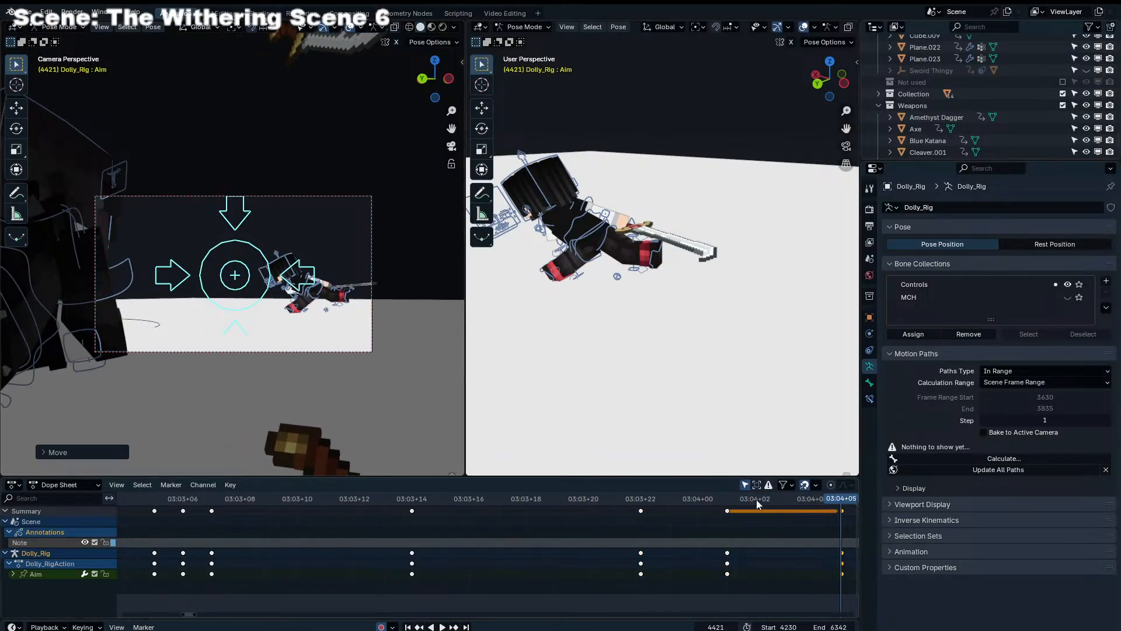
Replay the knockback and slide to check the timing of the camera aim
key("space")
middle_click_drag(698, 552, 358, 548)
scroll(672, 510, "down", 15)
left_click(252, 499)
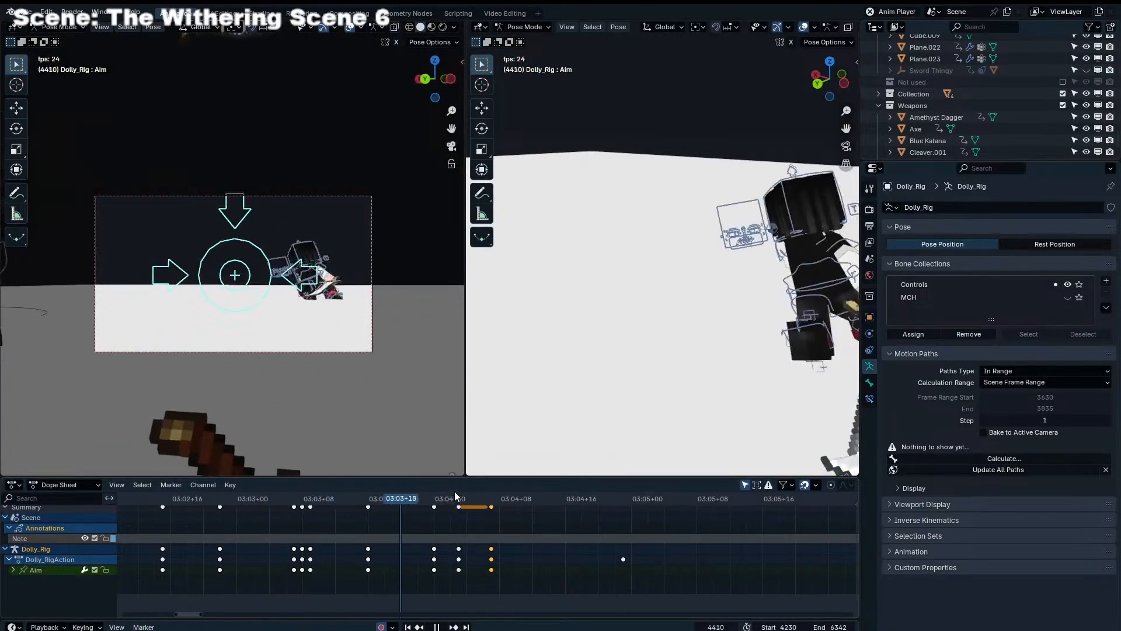
left_click_drag(434, 494, 186, 498)
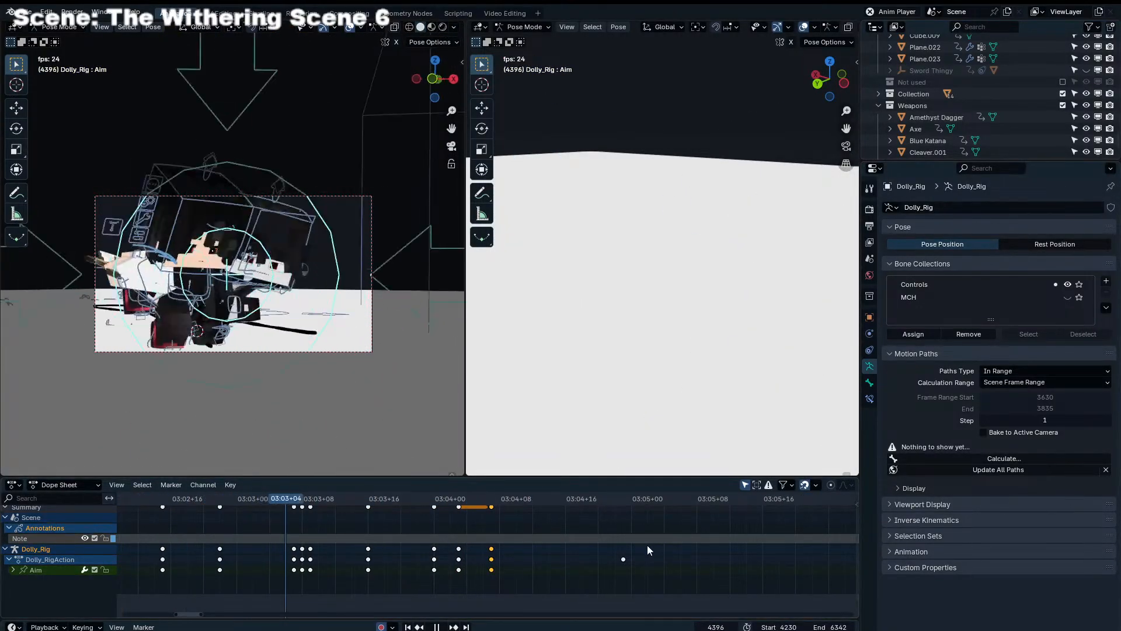
key("space")
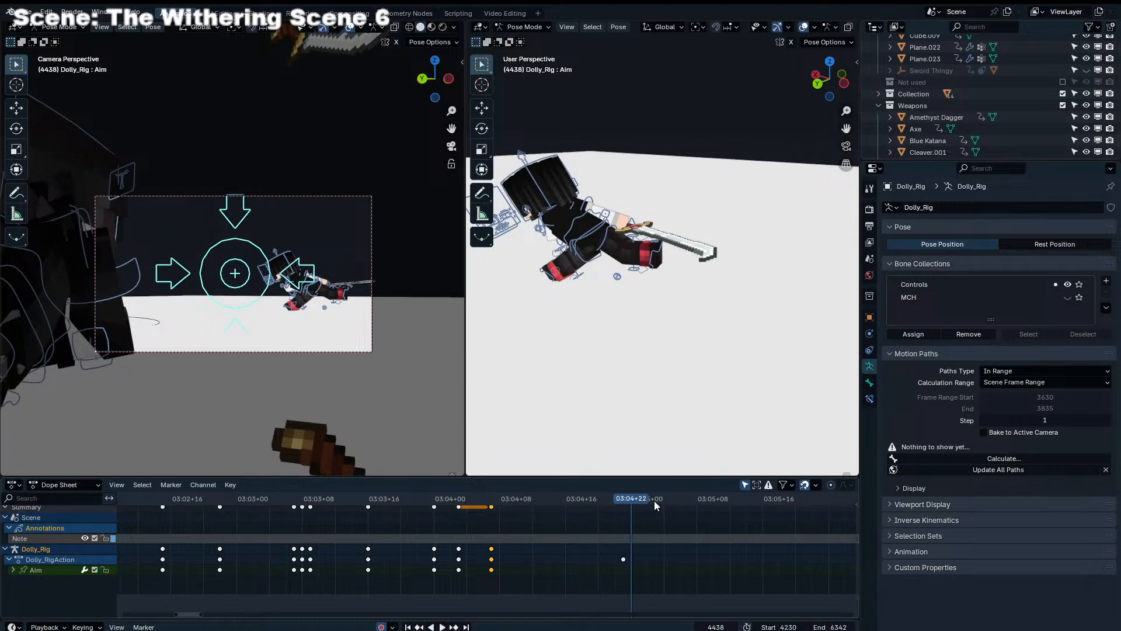
Keyframe the Aim at frame 4437 with the character right of centre and delete the Aim keyframe at frame 4421
left_click(622, 502)
key("g")
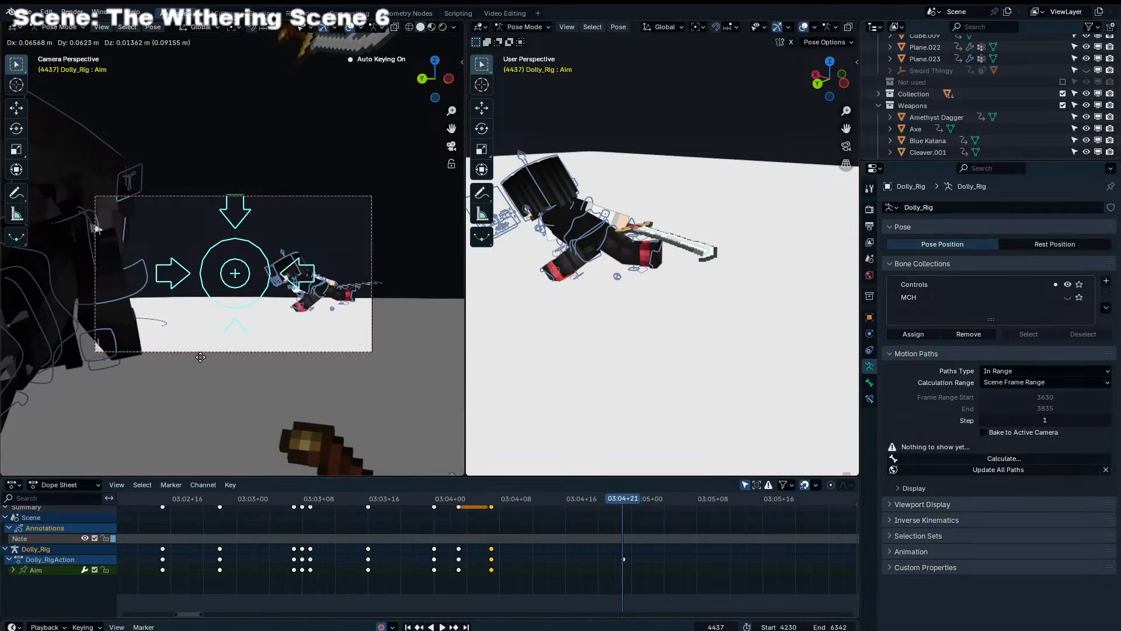
left_click(339, 356)
key("g")
left_click(347, 362)
left_click(492, 510)
key("Delete")
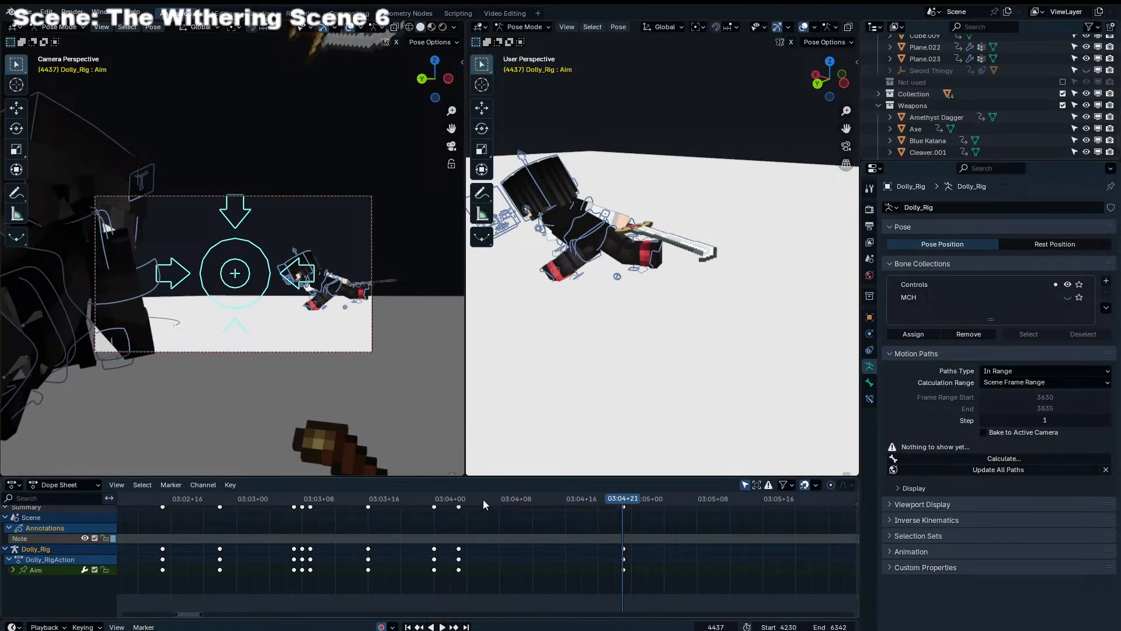
Replay the camera drift toward frame 4437 and save the file
left_click(451, 499)
key("space")
left_click_drag(495, 509, 627, 523)
left_click(628, 494)
key("Left")
key("ctrl+s")
Enlarge the camera view and replay the clash and knockback from before frame 4385
scroll(493, 513, "down", 5)
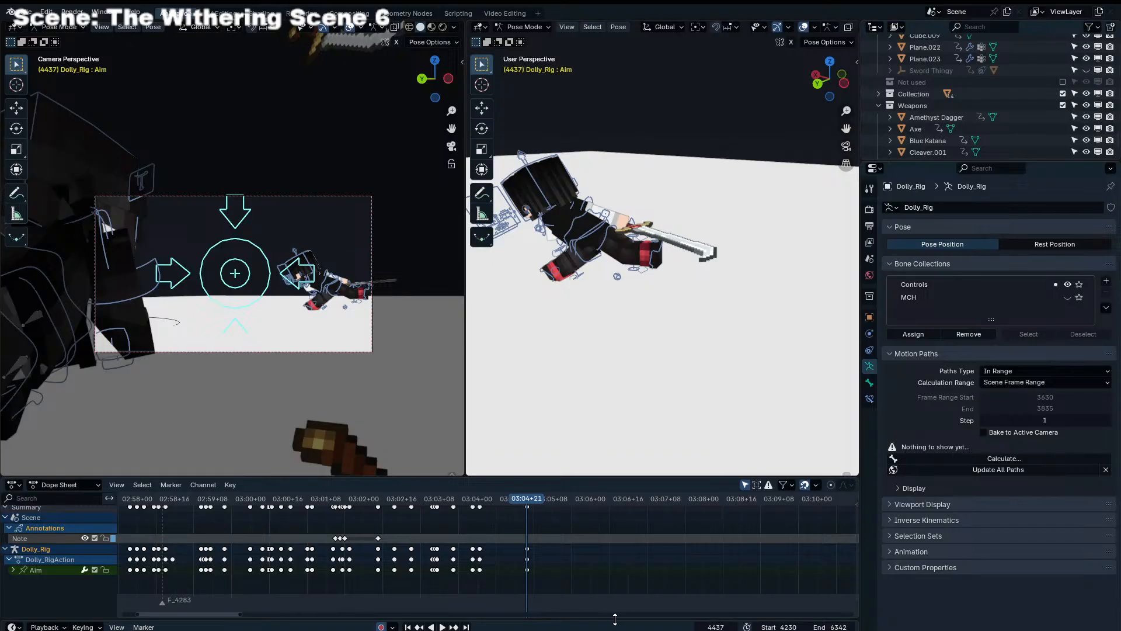
scroll(537, 550, "down", 8)
scroll(514, 540, "up", 10)
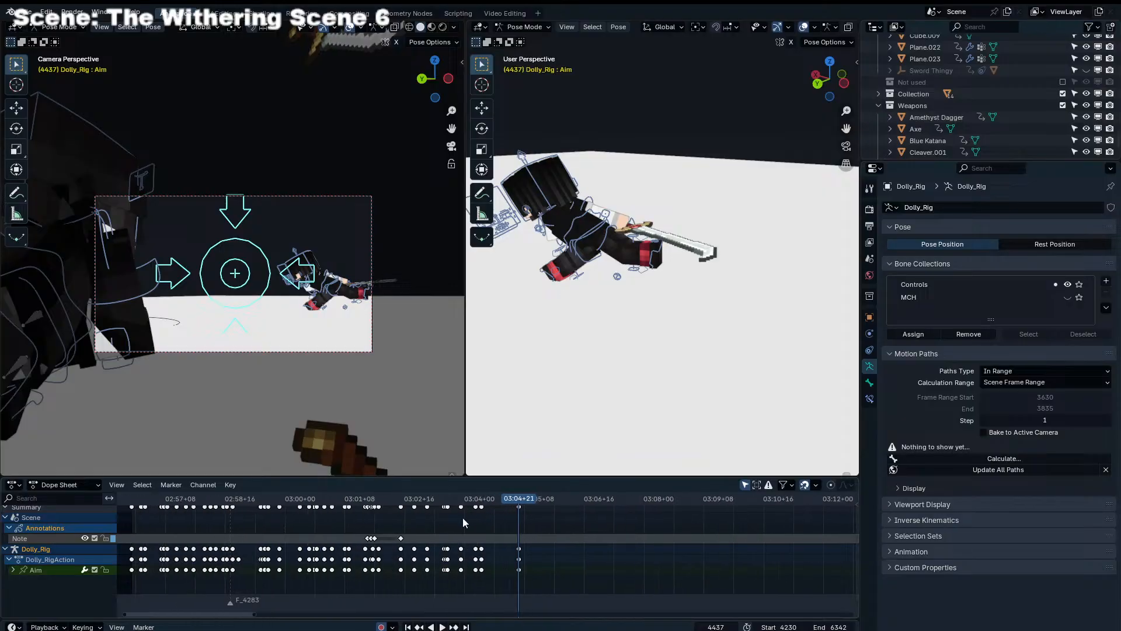
left_click_drag(467, 499, 394, 483)
key("space")
scroll(353, 323, "up", 4)
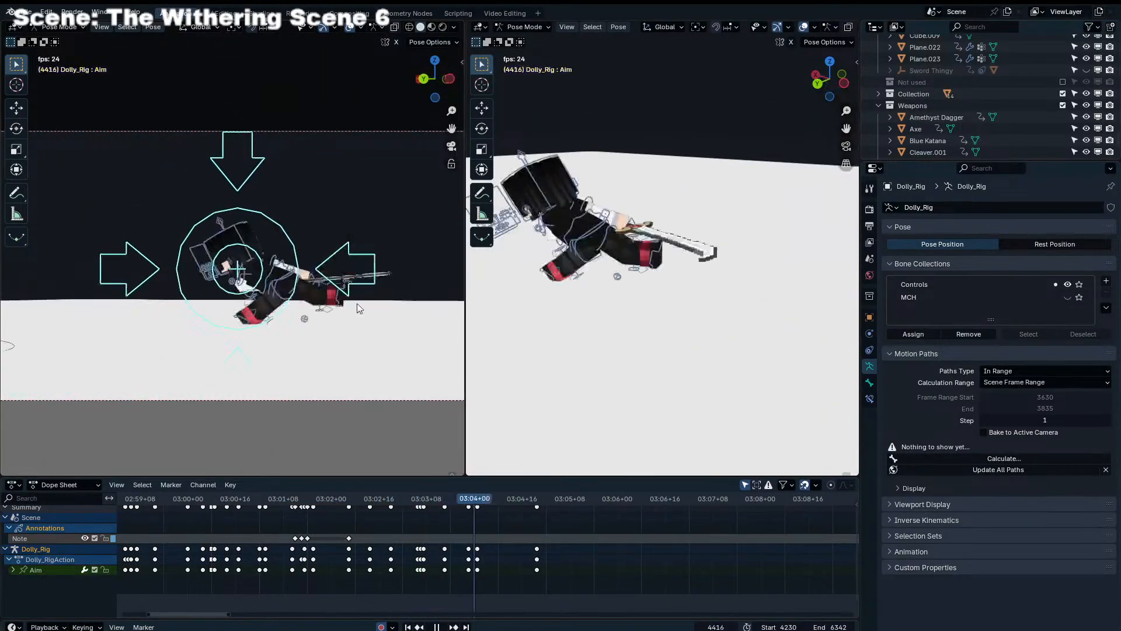
left_click_drag(443, 496, 310, 484)
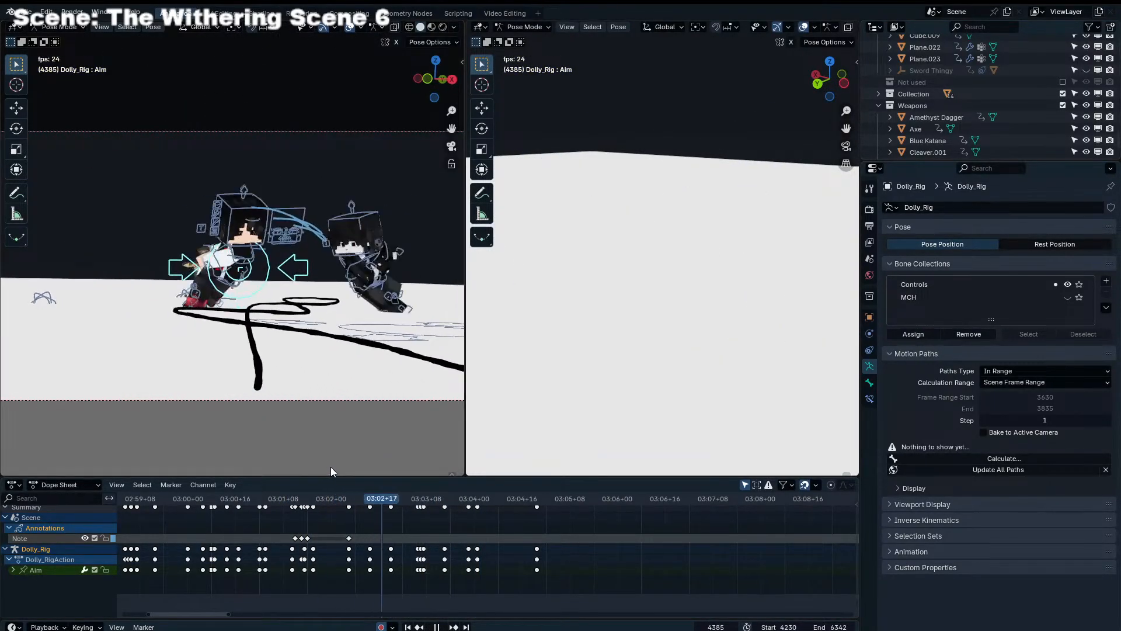
key("space")
At frame 4415, rotate and reposition Scimitar.001 so its blade angles down behind the character
left_click_drag(438, 496, 471, 499)
left_click(285, 267)
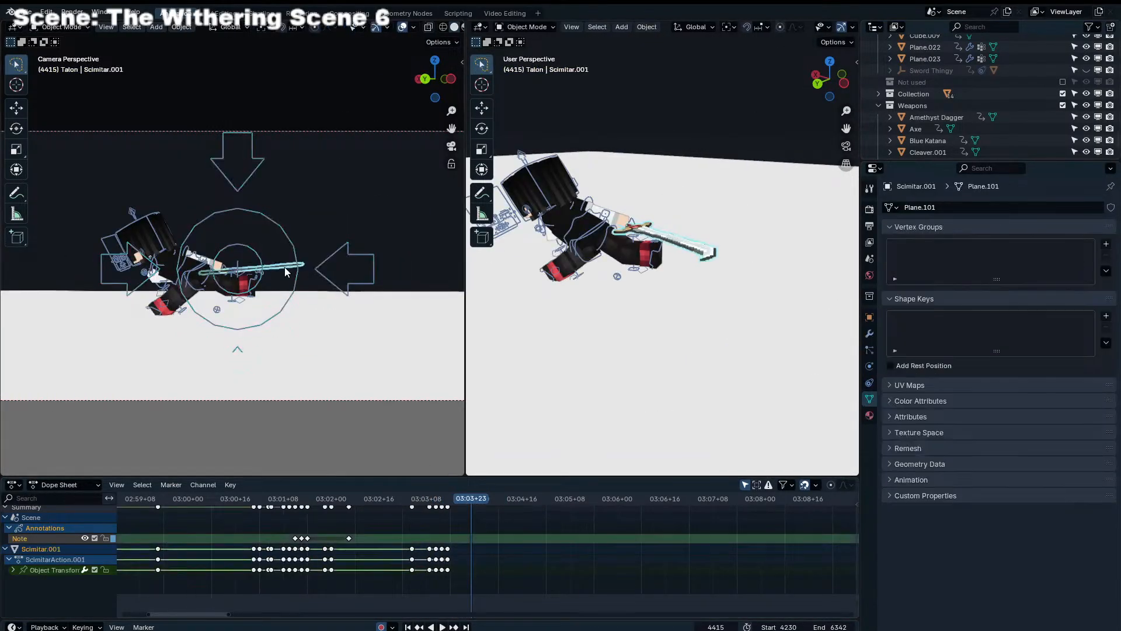
key("r")
key("r")
left_click(293, 297)
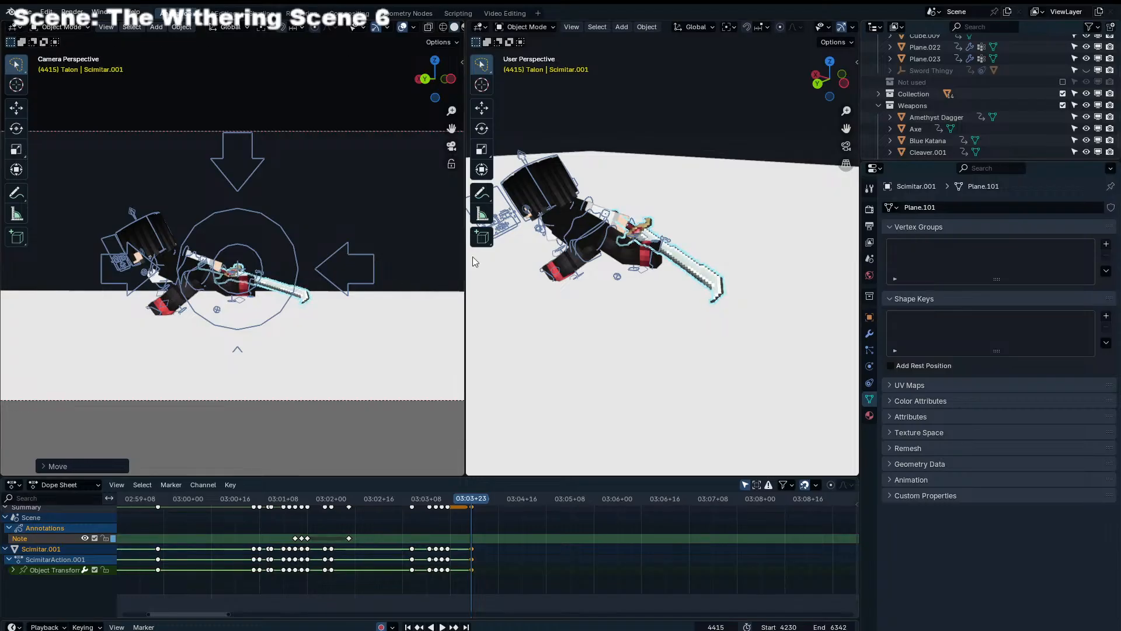
Return to posing Endertainer Rig.004 and move Shoulder_IK_R at frame 4415 so the sword arm stretches farther back
left_click(580, 216)
key("ctrl+Tab")
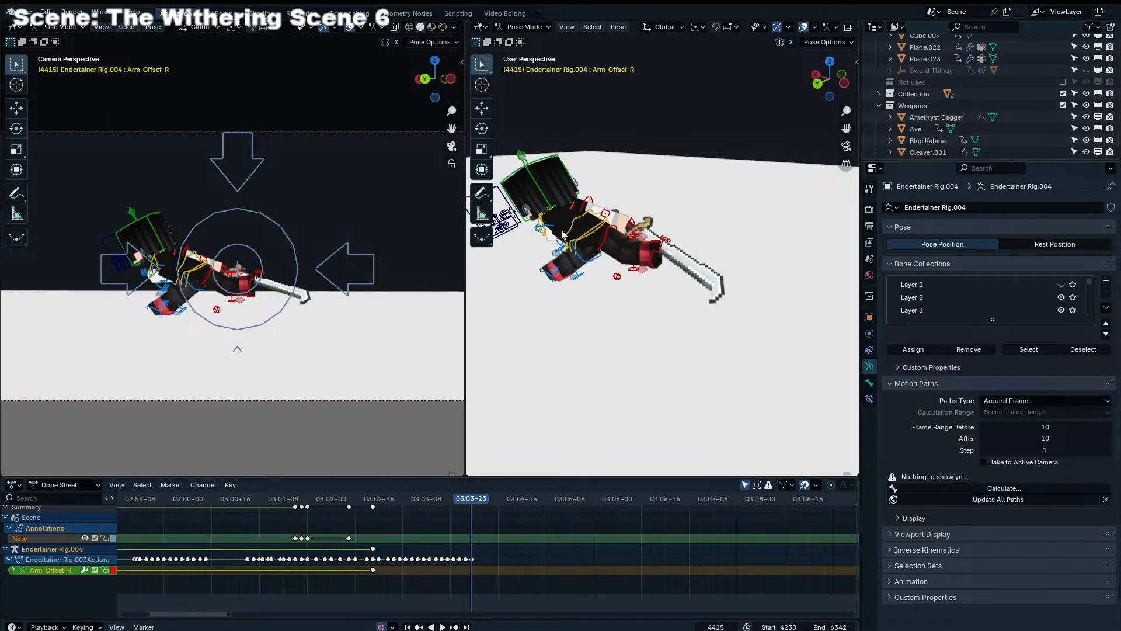
key("g")
left_click(625, 173)
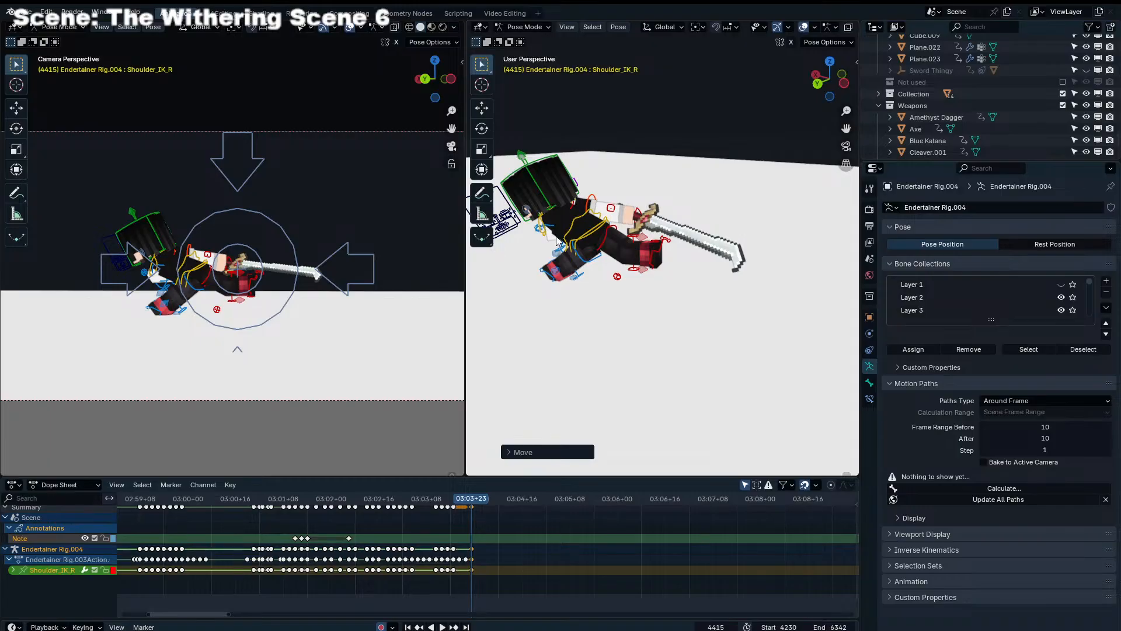
Move Shoulder_IK_L at frame 4415 to bring the left arm across the front of the body
scroll(565, 222, "up", 8)
scroll(566, 221, "down", 3)
middle_click_drag(749, 183, 363, 209)
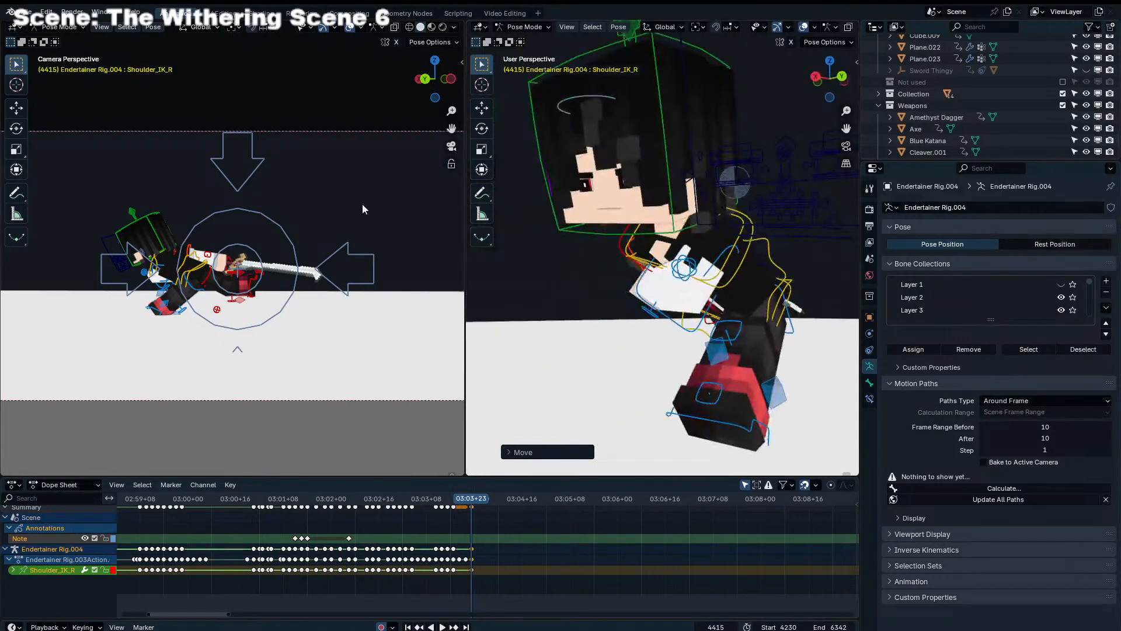
left_click(668, 314)
middle_click_drag(667, 314, 736, 312)
key("g")
left_click(721, 300)
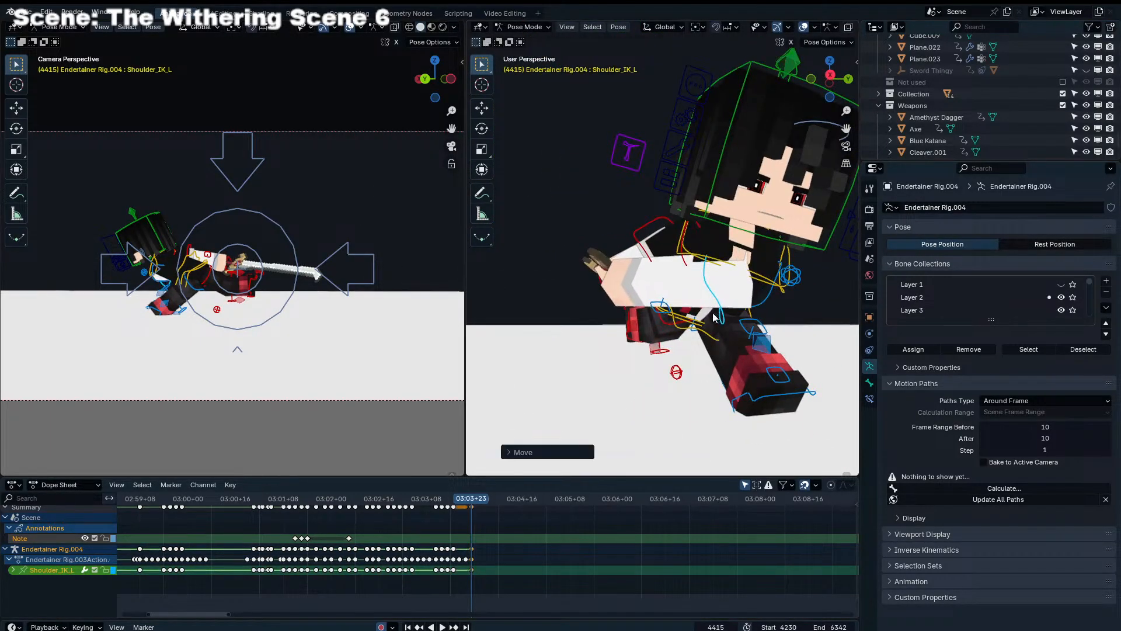
Refine the left arm's pose at frame 4415 by rotating and repositioning Shoulder_IK_L
key("g")
left_click(254, 305)
key("r")
key("r")
left_click(256, 305)
key("r")
left_click(257, 306)
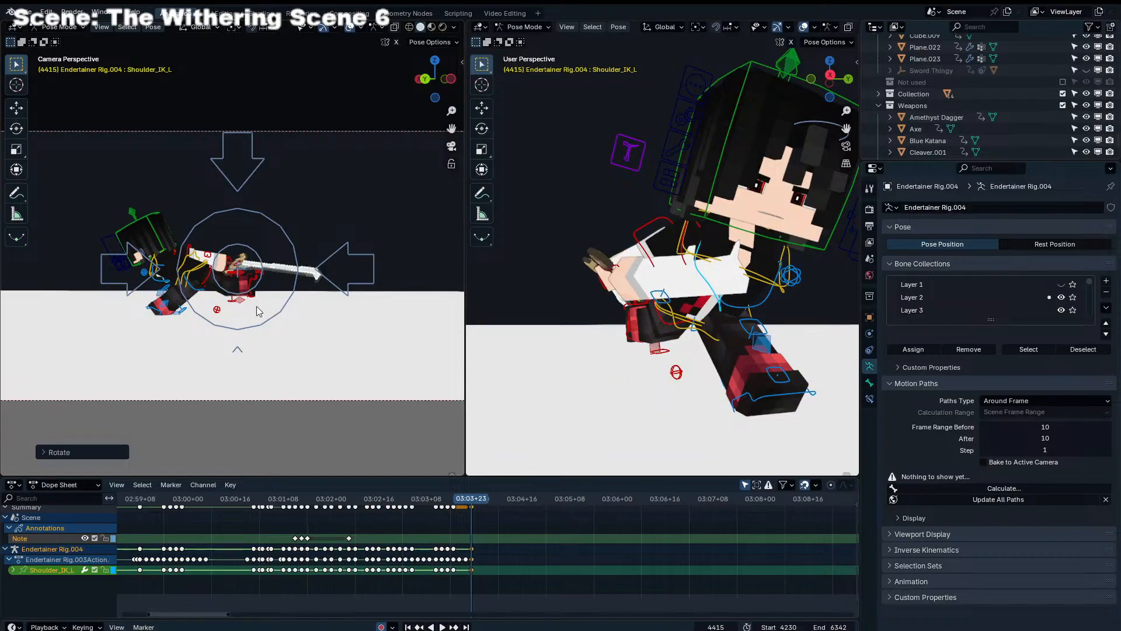
key("g")
left_click(241, 308)
left_click(244, 313)
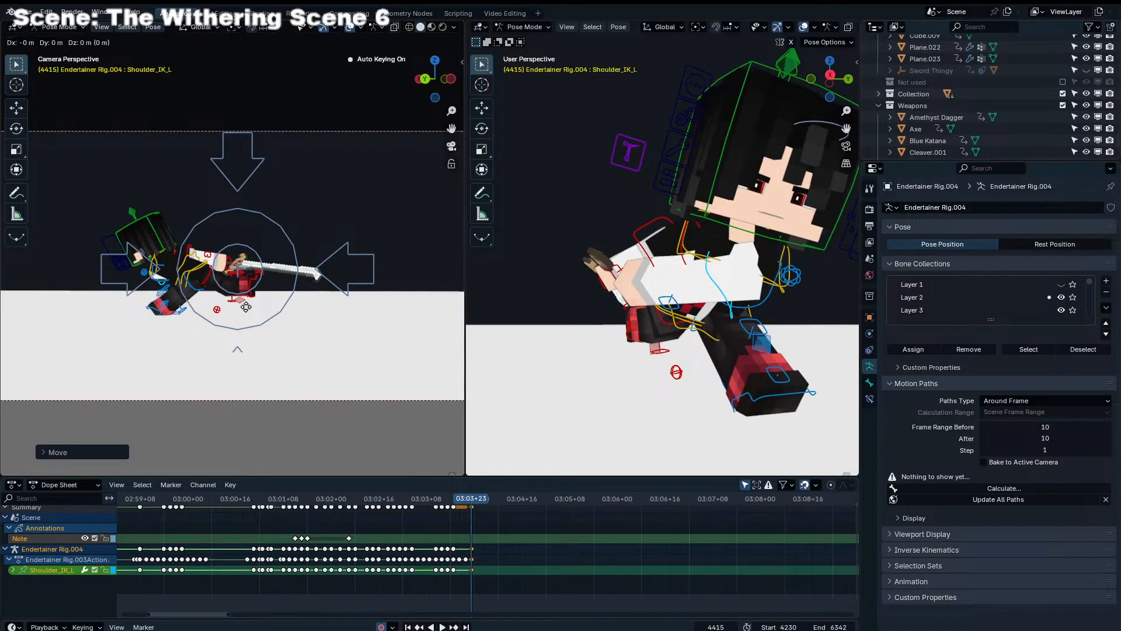
Hide the overlays in the camera view and replay the fight shot through the knockback
left_click(349, 27)
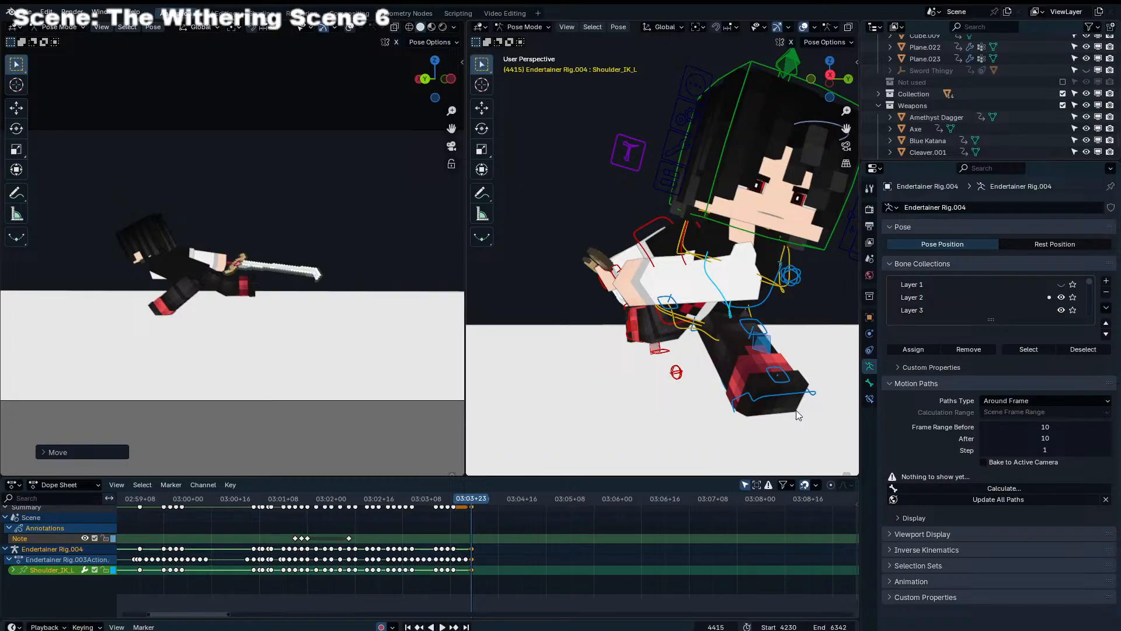
left_click(551, 576)
scroll(514, 510, "up", 2)
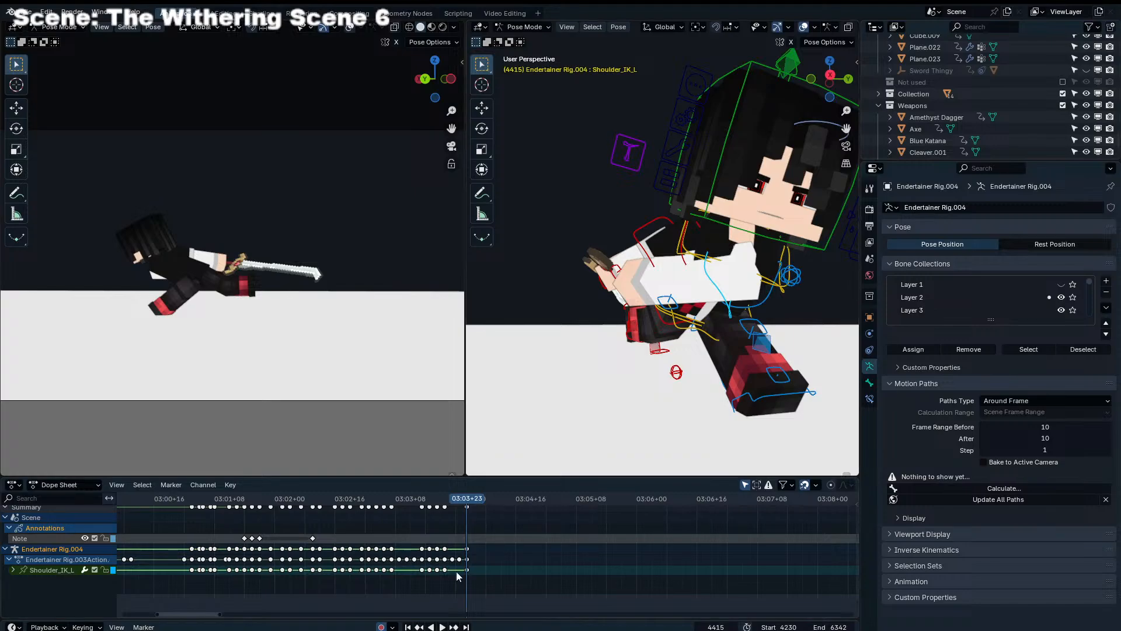
scroll(485, 533, "down", 3)
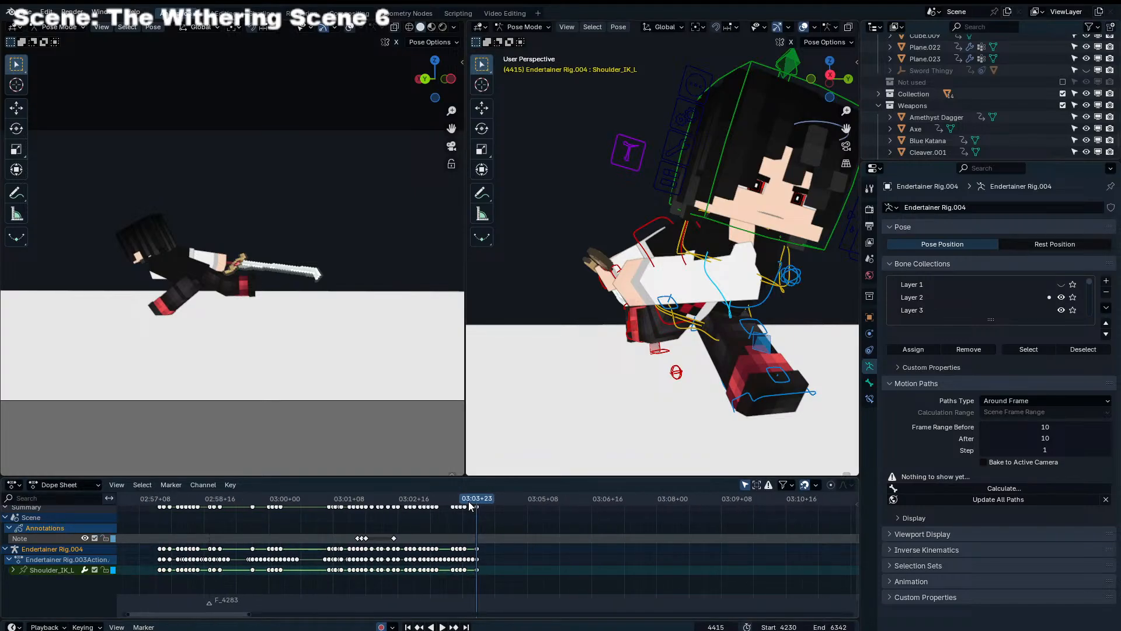
left_click_drag(432, 501, 266, 497)
key("space")
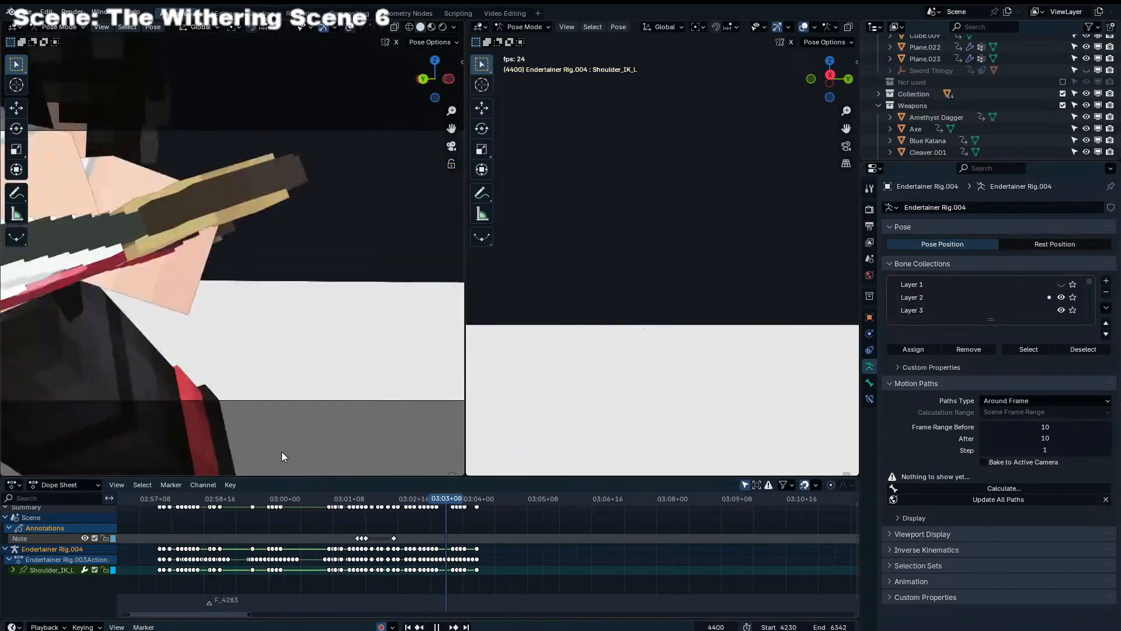
key("space")
At frame 4417, select the Torso and Leg_IK_R controls of Endertainer Rig.004
left_click(480, 498)
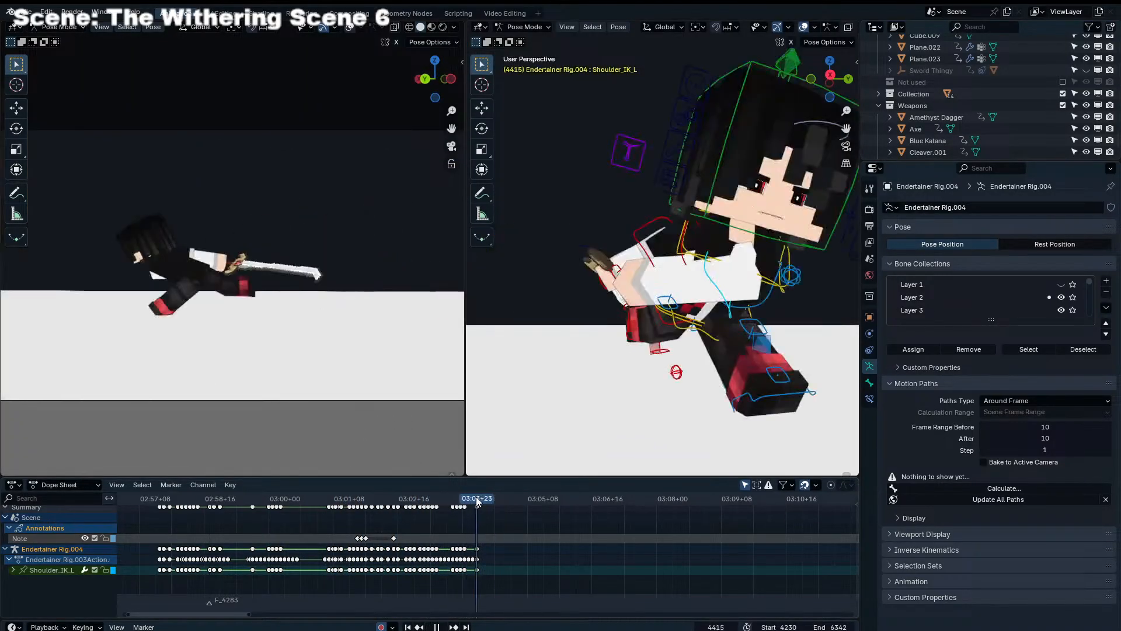
left_click(742, 398)
middle_click_drag(742, 398, 657, 306)
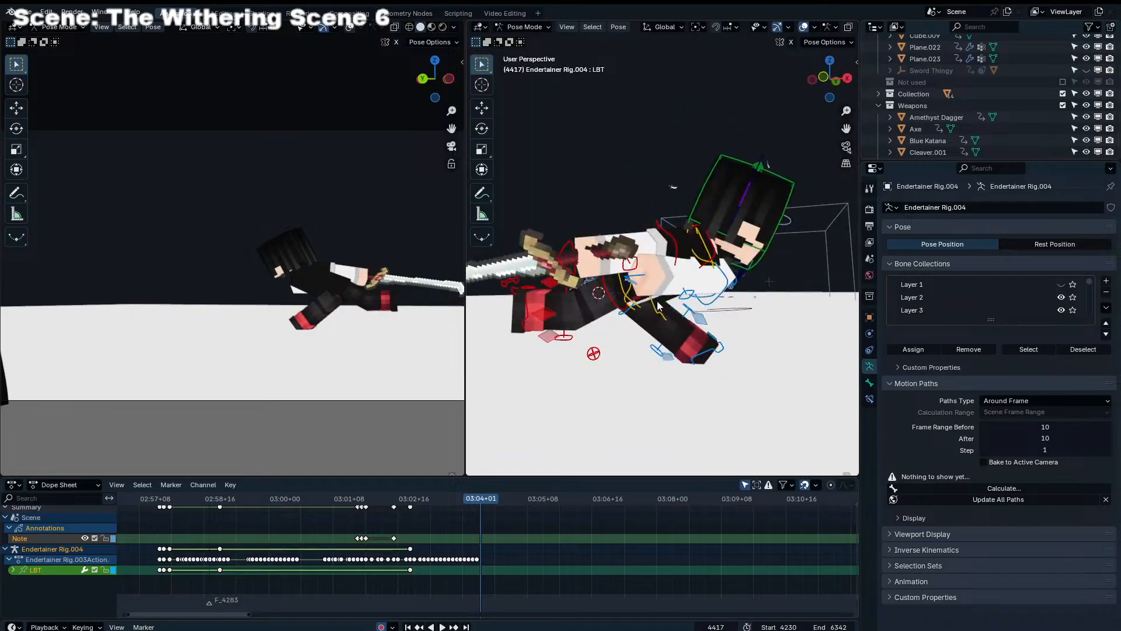
left_click(653, 313)
left_click(523, 316, "shift")
key("g")
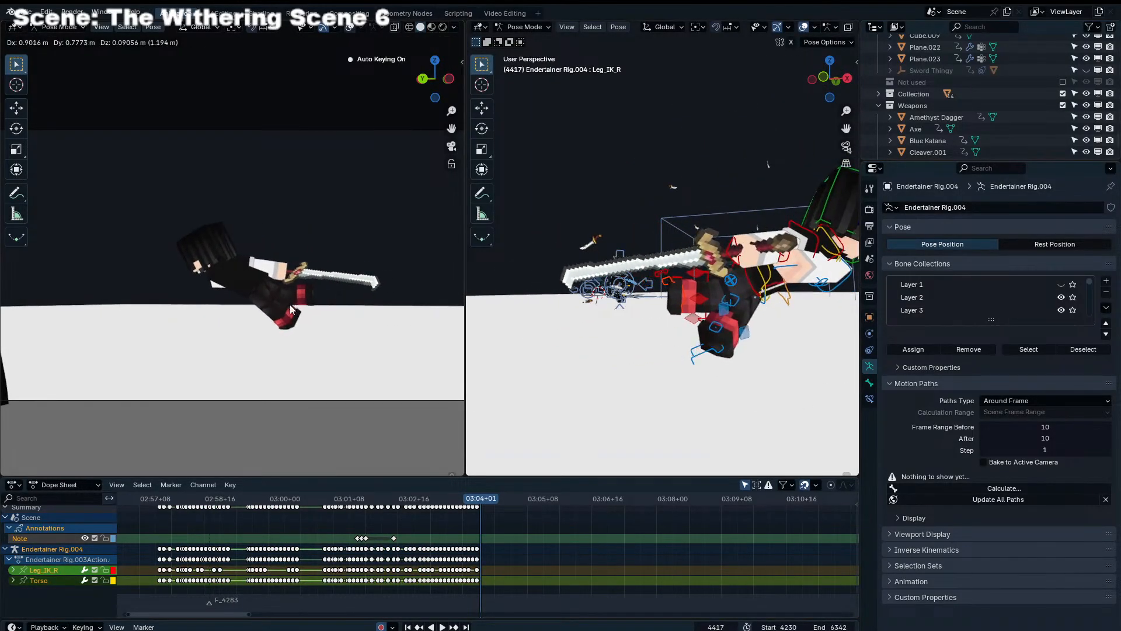
left_click(719, 371)
key("r")
key("r")
right_click(160, 306)
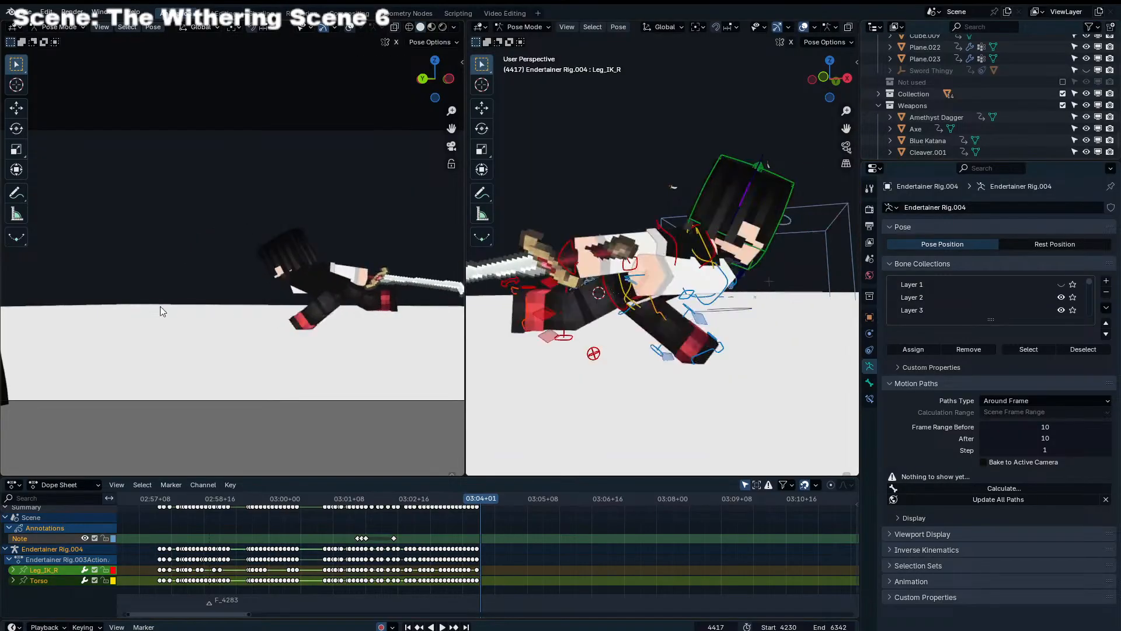
key("KP_7")
key("g")
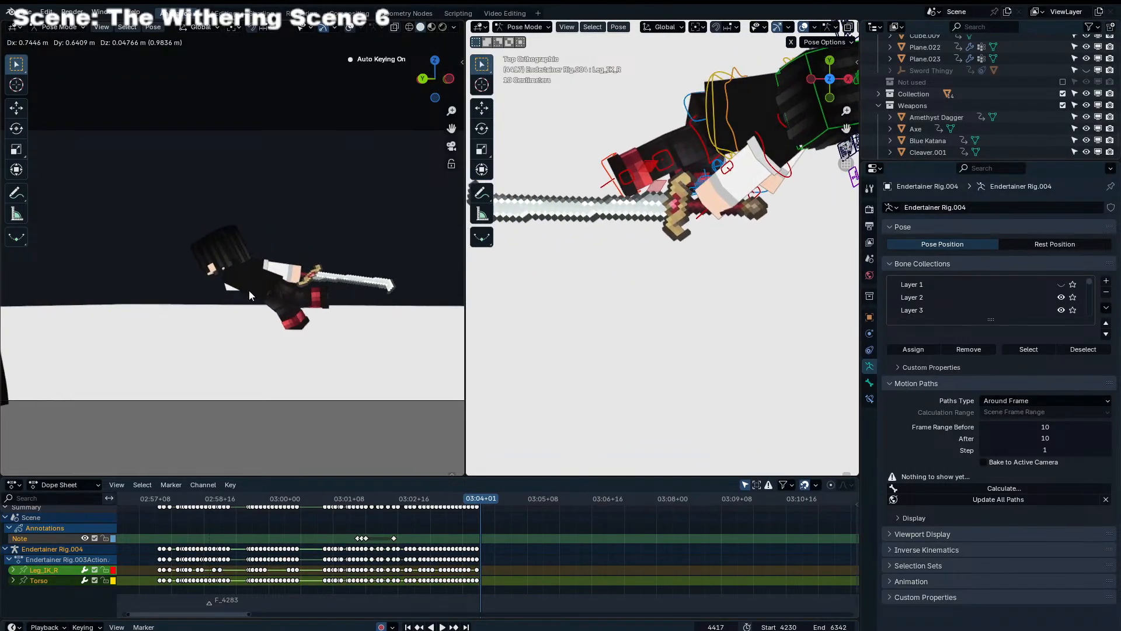
right_click(249, 289)
left_click(625, 215)
key("r")
right_click(677, 207)
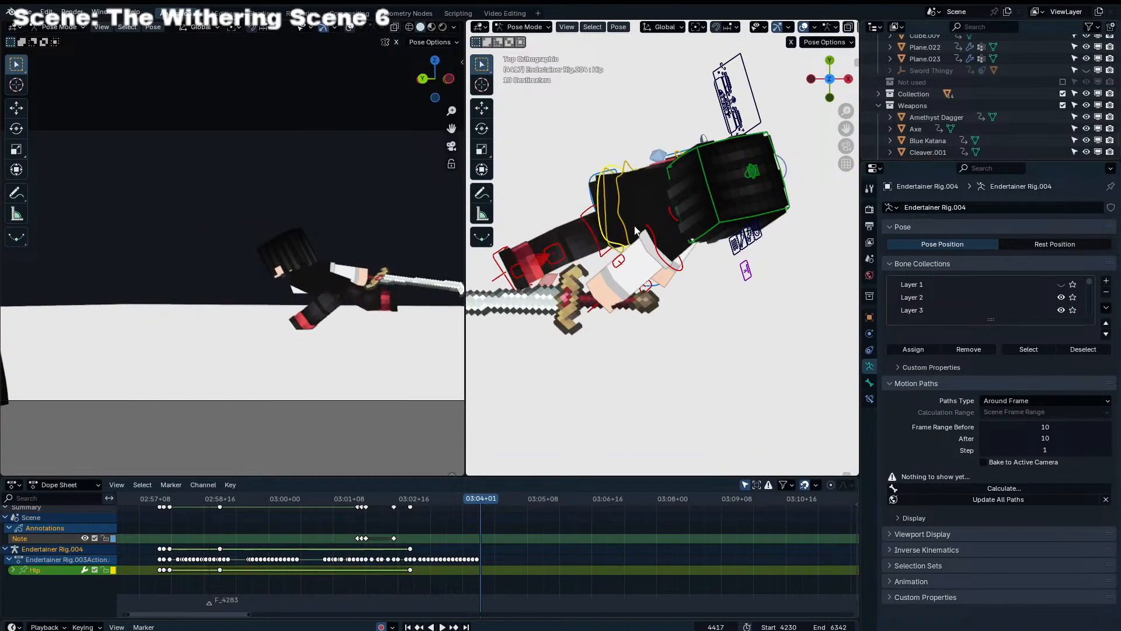
left_click(626, 231)
left_click(624, 230)
key("r")
right_click(635, 232)
Rotate the Torso at frame 4417 and move it together with Leg_IK_R farther along the knockback path
left_click(628, 230)
key("r")
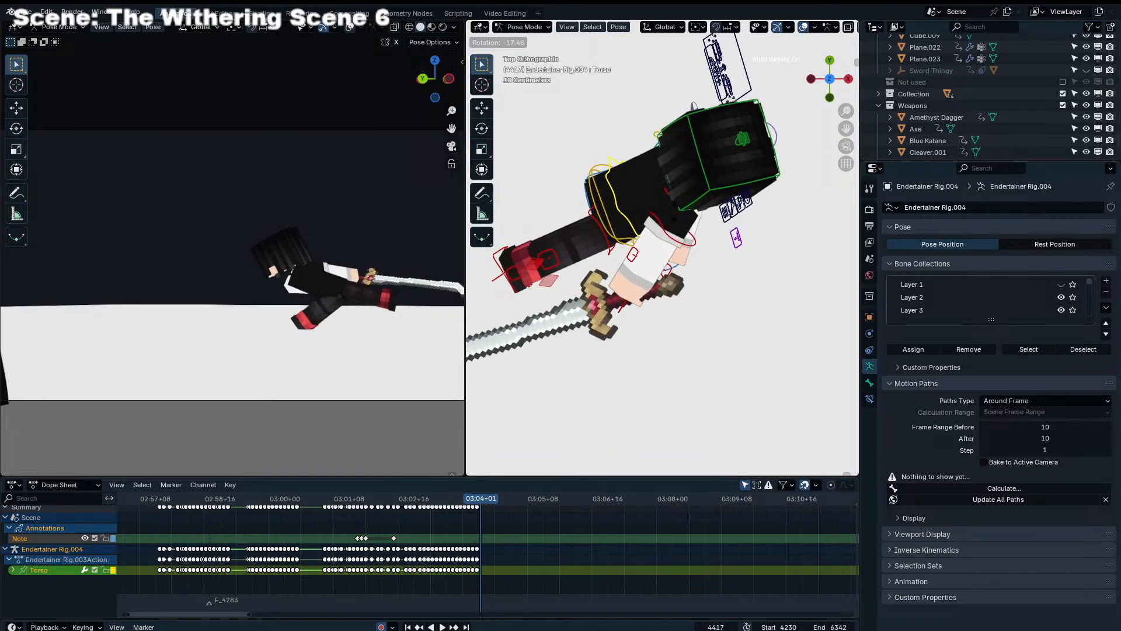
left_click(621, 234)
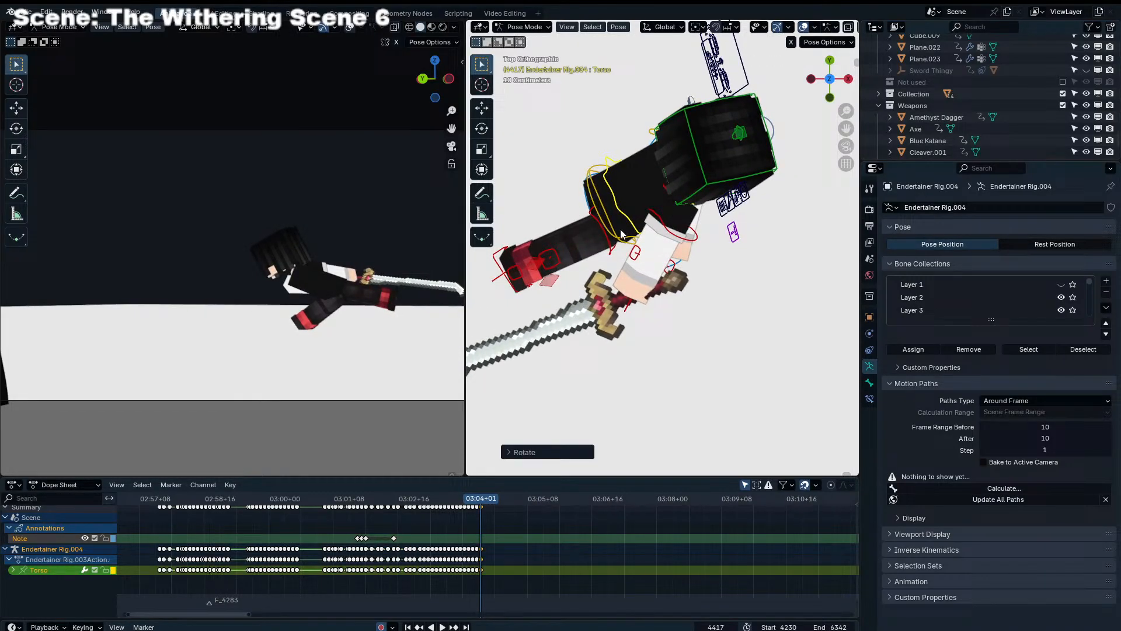
left_click(508, 264)
key("g")
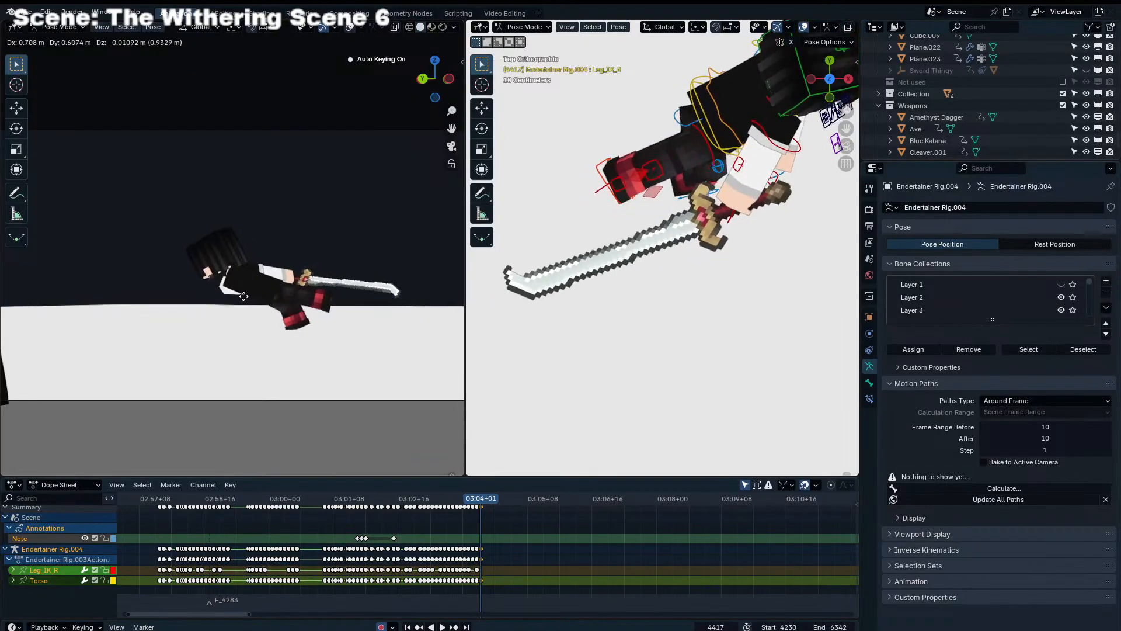
left_click(204, 302)
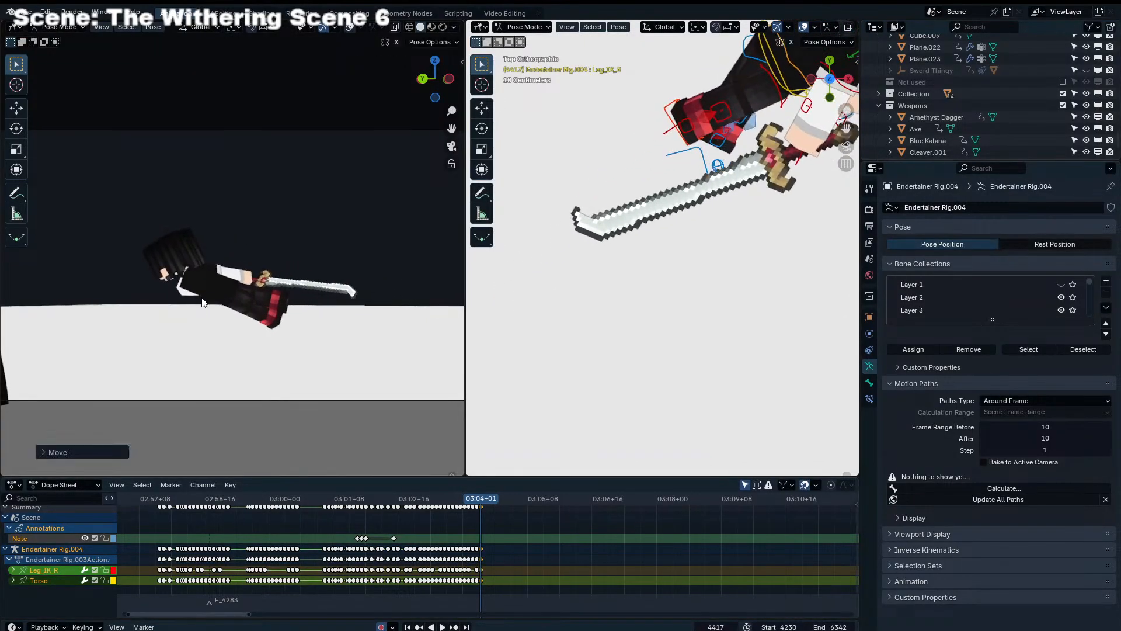
Rotate Leg_IK_L at frame 4417 to realign the left foot with the trailing leg
left_click(677, 183)
key("r")
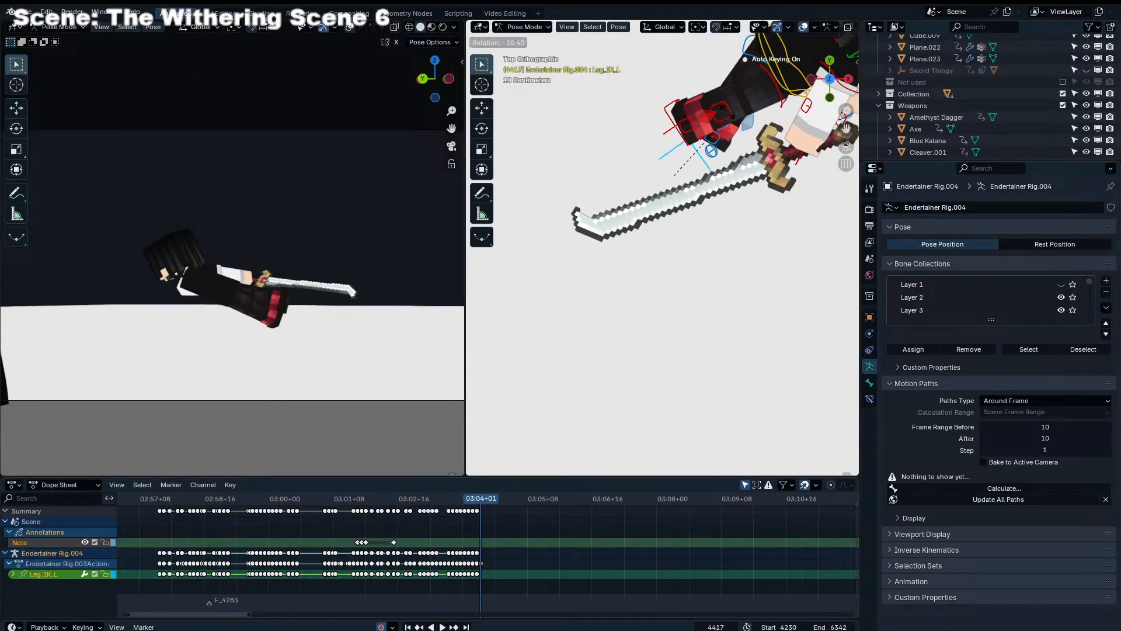
left_click(673, 175)
middle_click_drag(716, 118, 634, 41)
key("r")
left_click(764, 286)
Move Leg_IK_R forward at frame 4417 so the right leg bends beneath the hips
left_click(758, 296)
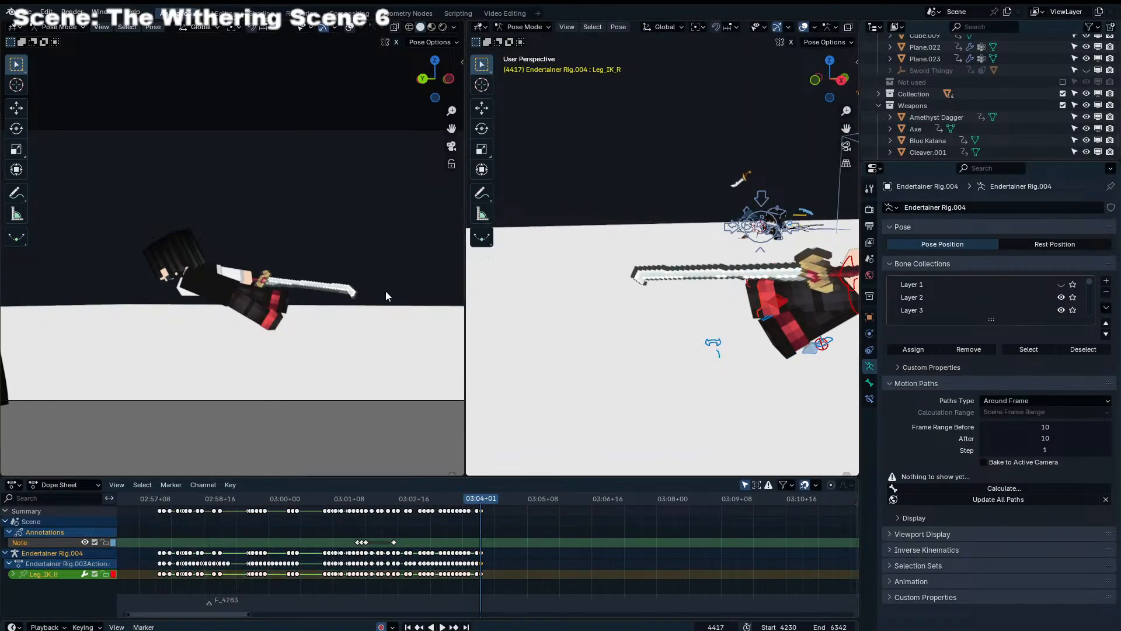
key("g")
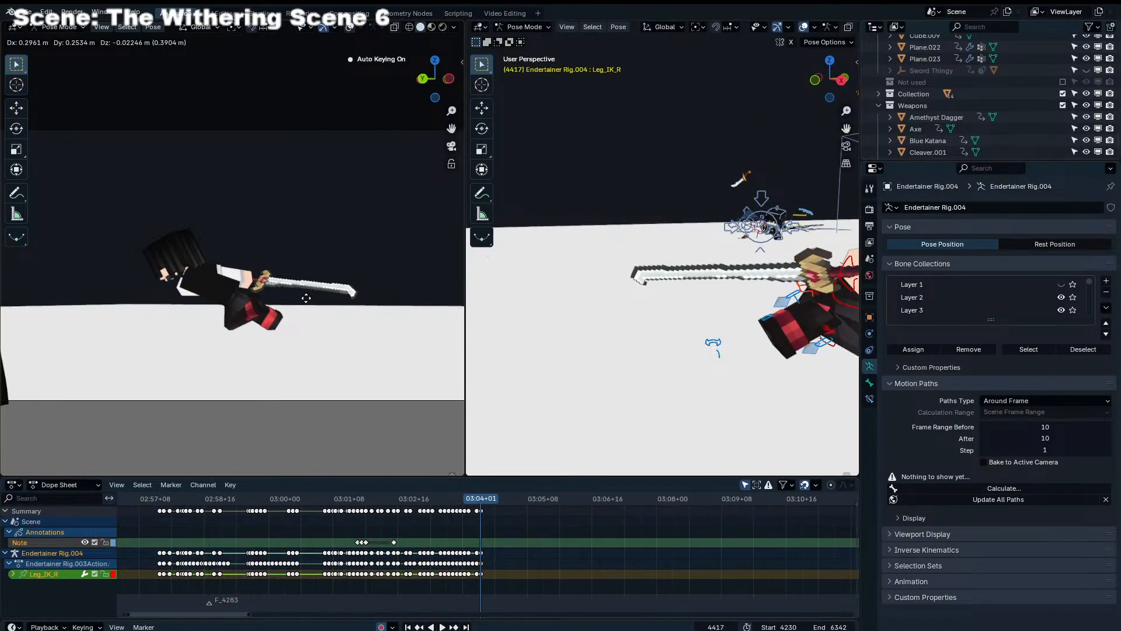
left_click(306, 298)
middle_click_drag(306, 298, 277, 320)
scroll(788, 345, "down", 5)
mouse_move(672, 313)
middle_mouse_down()
mouse_move(729, 313)
mouse_move(665, 295)
middle_mouse_up()
left_click(665, 295)
Refine Leg_IK_R's placement beside the left leg at frame 4417 from behind the character and an angled view
middle_click_drag(825, 269, 630, 260)
key("g")
left_click(672, 286)
left_click(622, 251)
key("g")
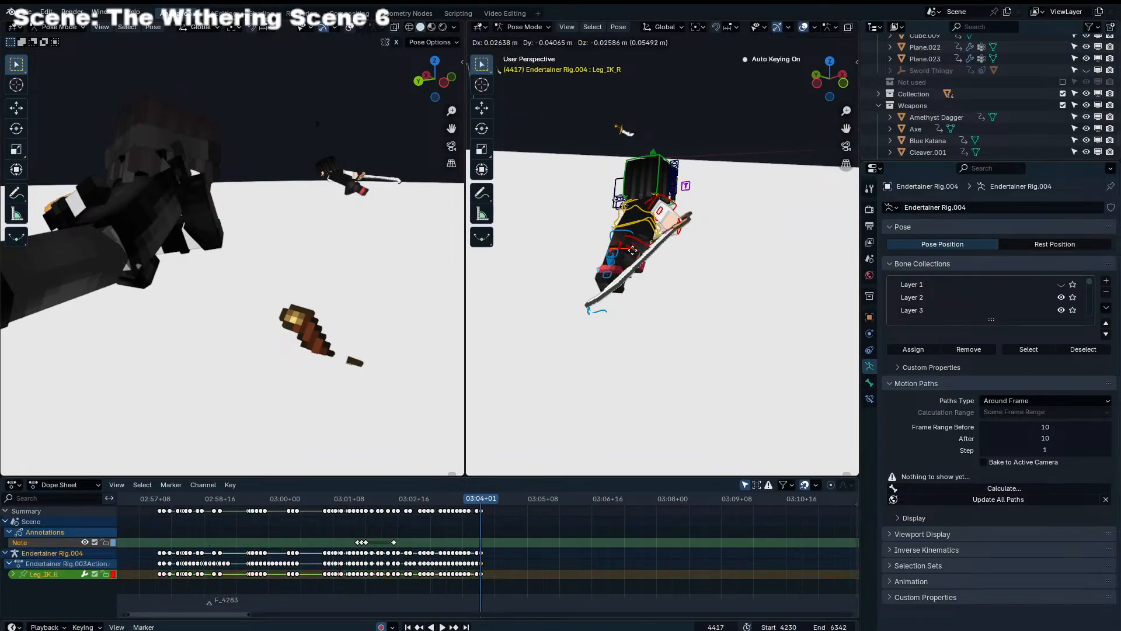
left_click(636, 251)
key("g")
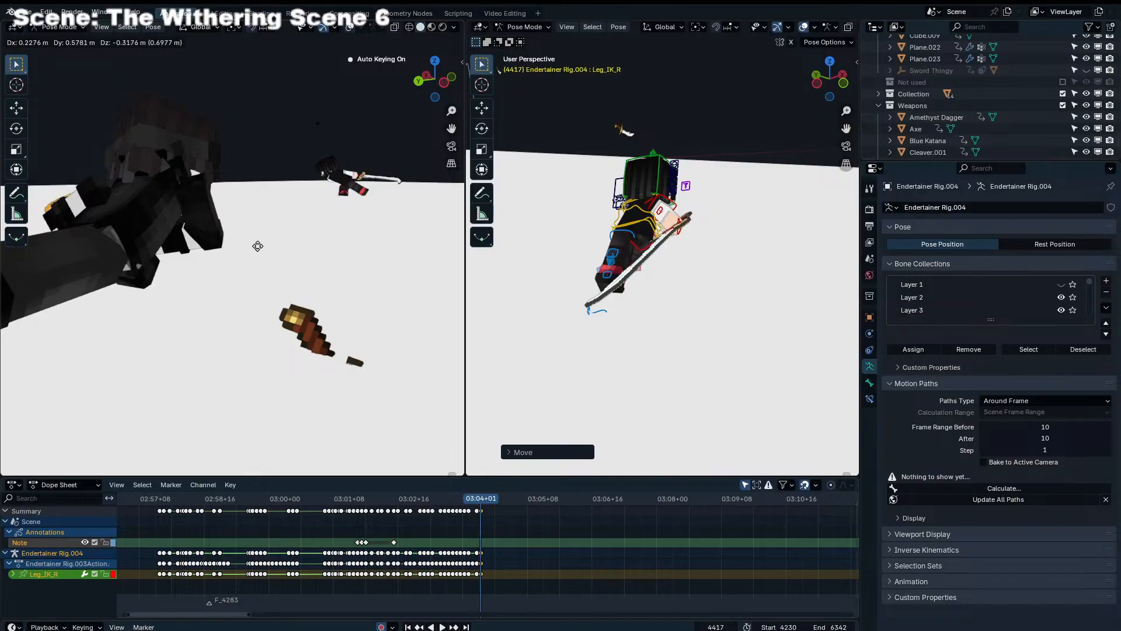
left_click(472, 217)
Return to the camera view and fine-tune Leg_IK_R's pose at frame 4417
key("KP_0")
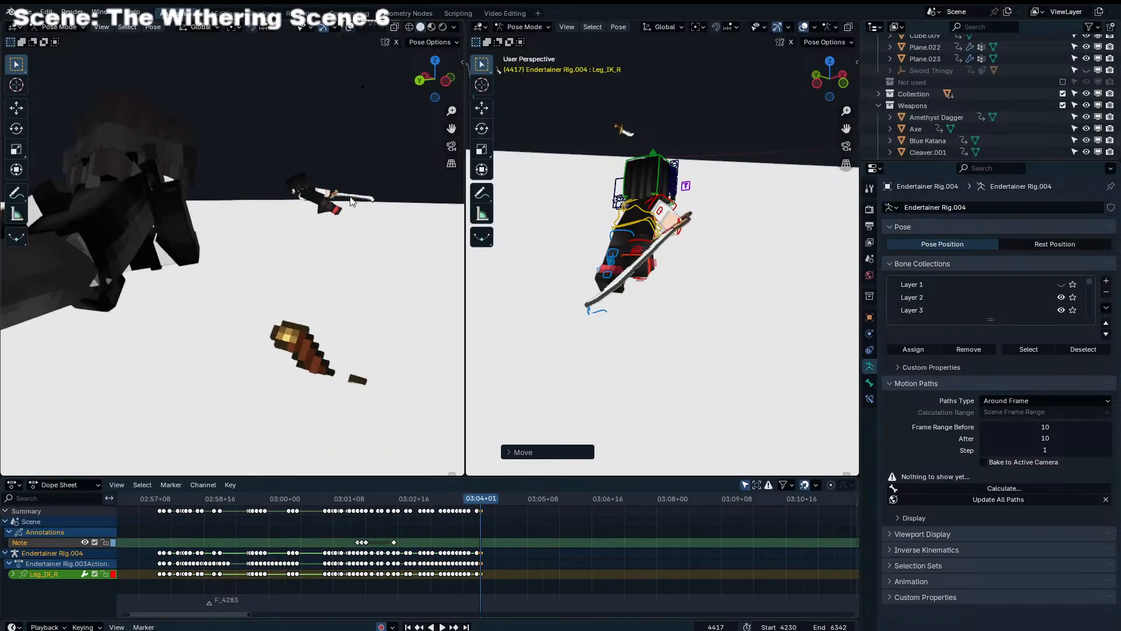
key("g")
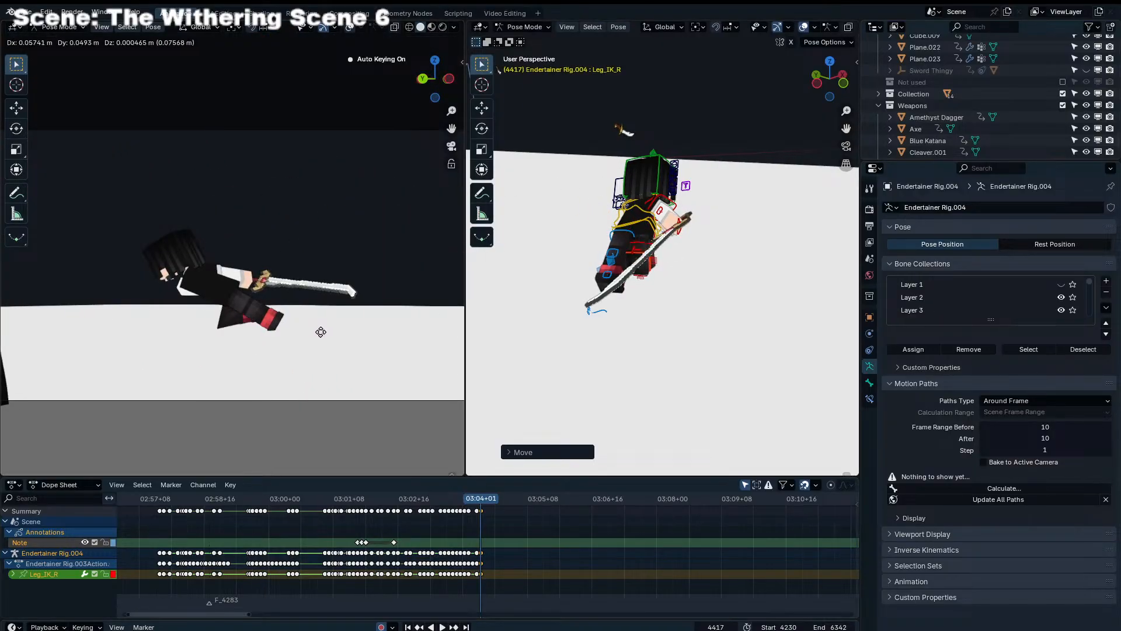
left_click(310, 329)
key("r")
key("r")
left_click(695, 295)
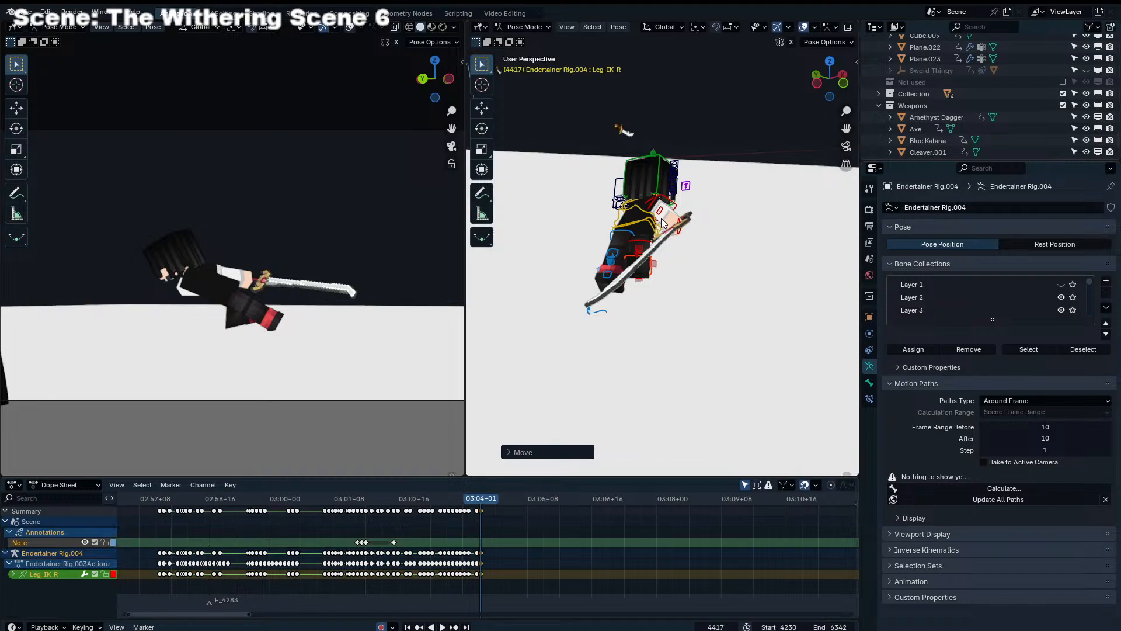
Replay the knockback animation from an earlier frame and return to frame 4417
left_click(592, 560)
scroll(559, 538, "up", 20)
scroll(461, 537, "down", 6)
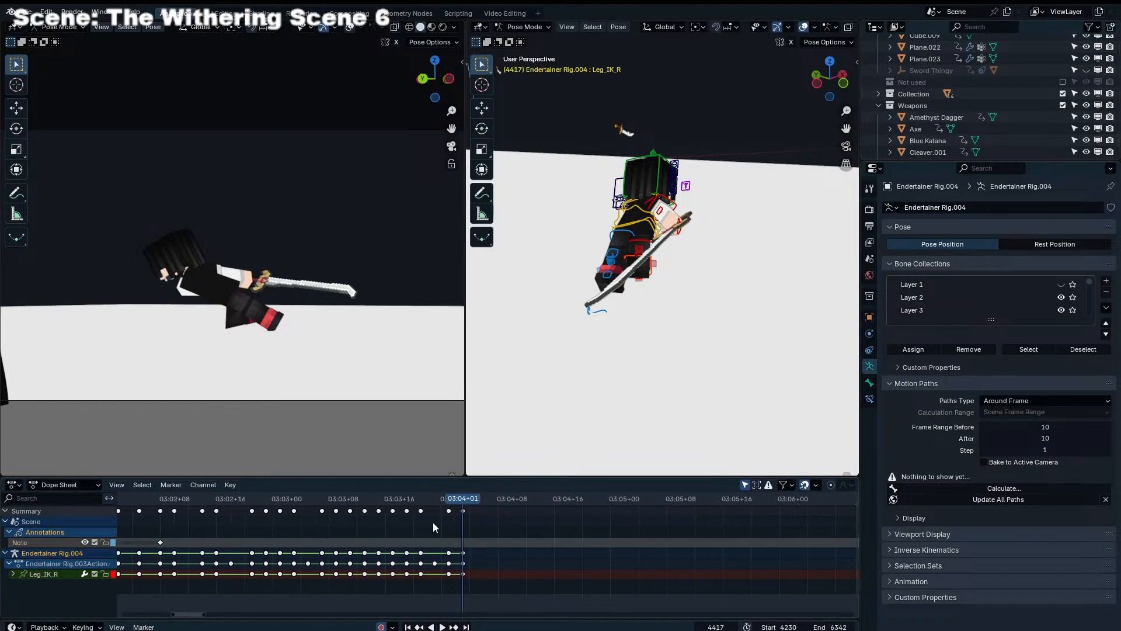
scroll(433, 523, "down", 1)
left_click_drag(455, 501, 117, 500)
key("space")
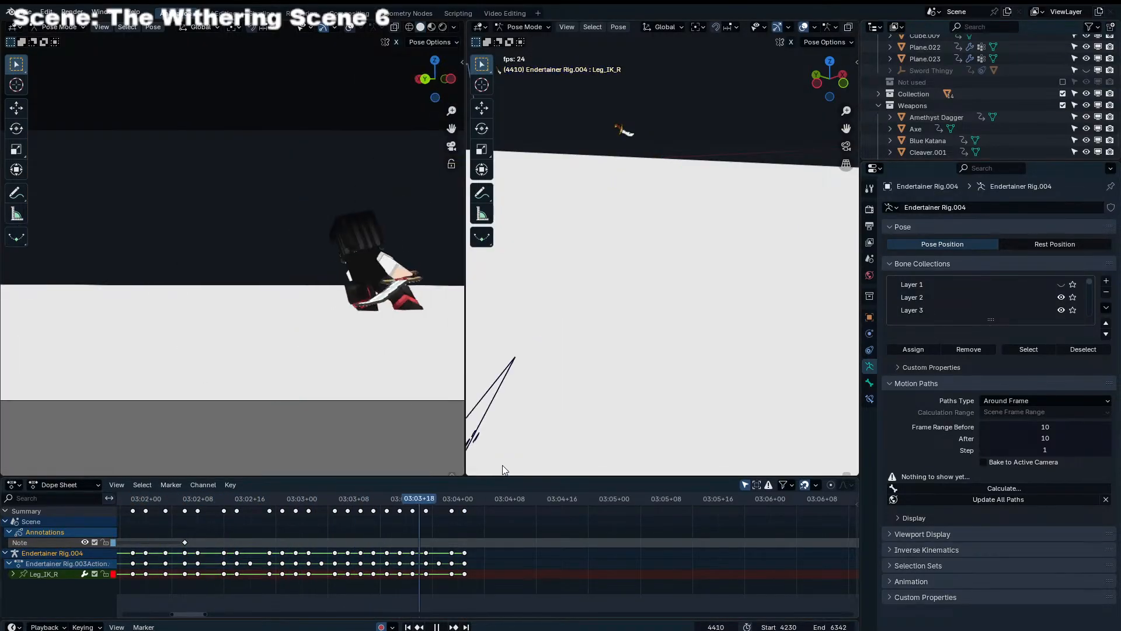
key("space")
left_click_drag(456, 500, 464, 499)
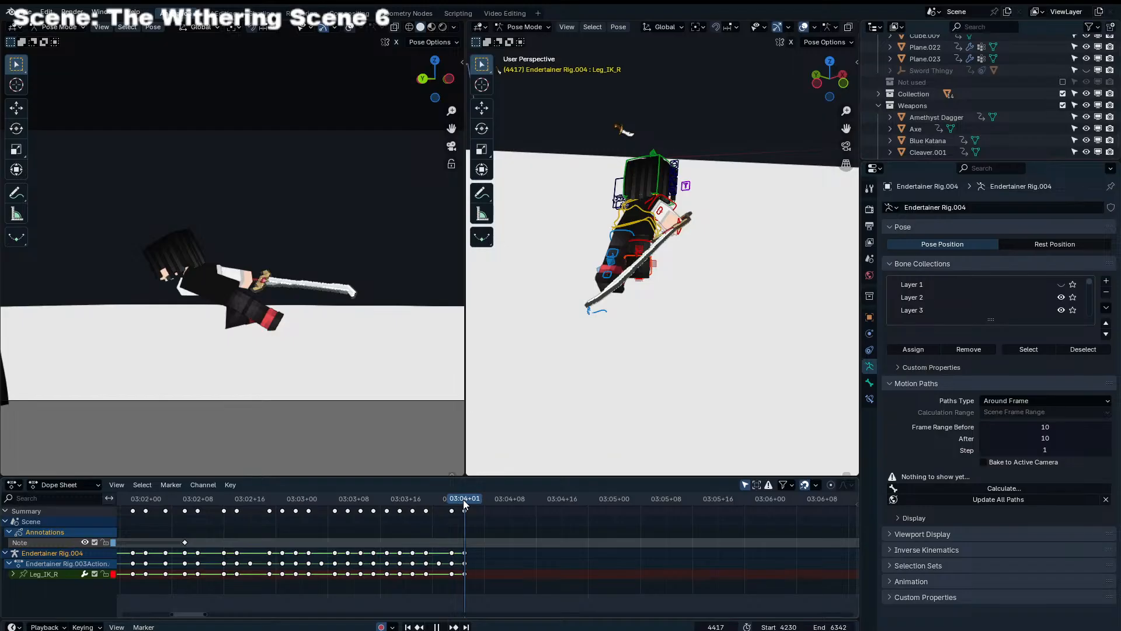
Move the Torso, Leg_IK_R and Leg_IK_L together along the slide at frame 4417 and compare the preceding frames
middle_click_drag(618, 290, 492, 283)
left_click(512, 244, "shift")
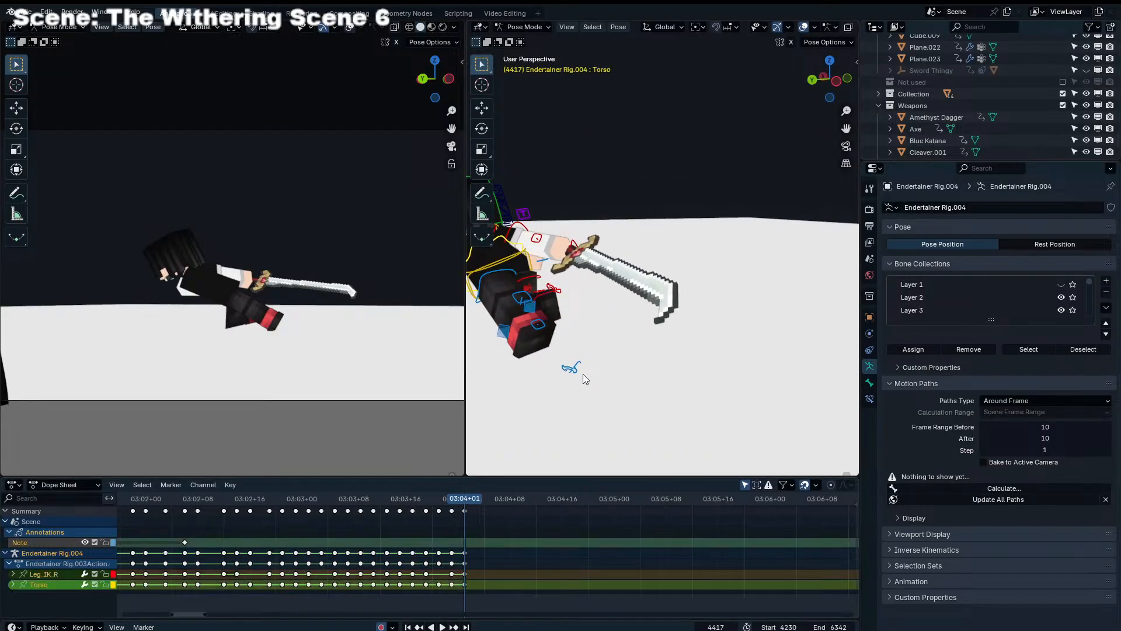
left_click(581, 364, "shift")
key("g")
left_click(284, 310)
key("Right")
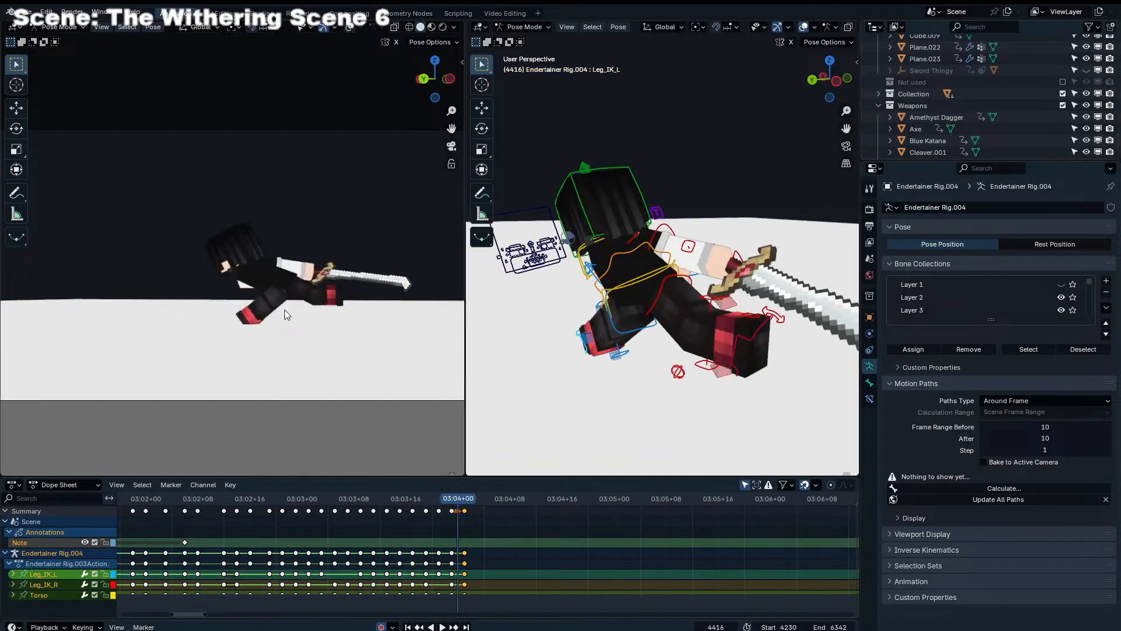
key("Left")
key("Left")
key("Left")
key("Left")
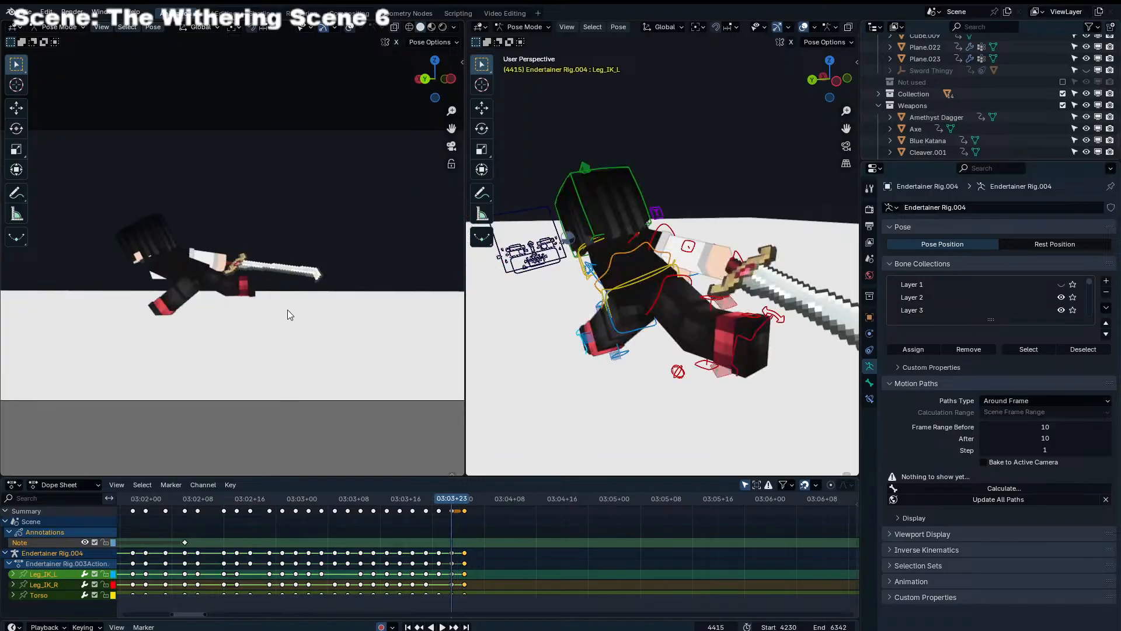
At frame 4419, move the Torso and both leg IK controls farther along the knockback path
key("Right")
key("Right")
key("Right")
key("Right")
key("Right")
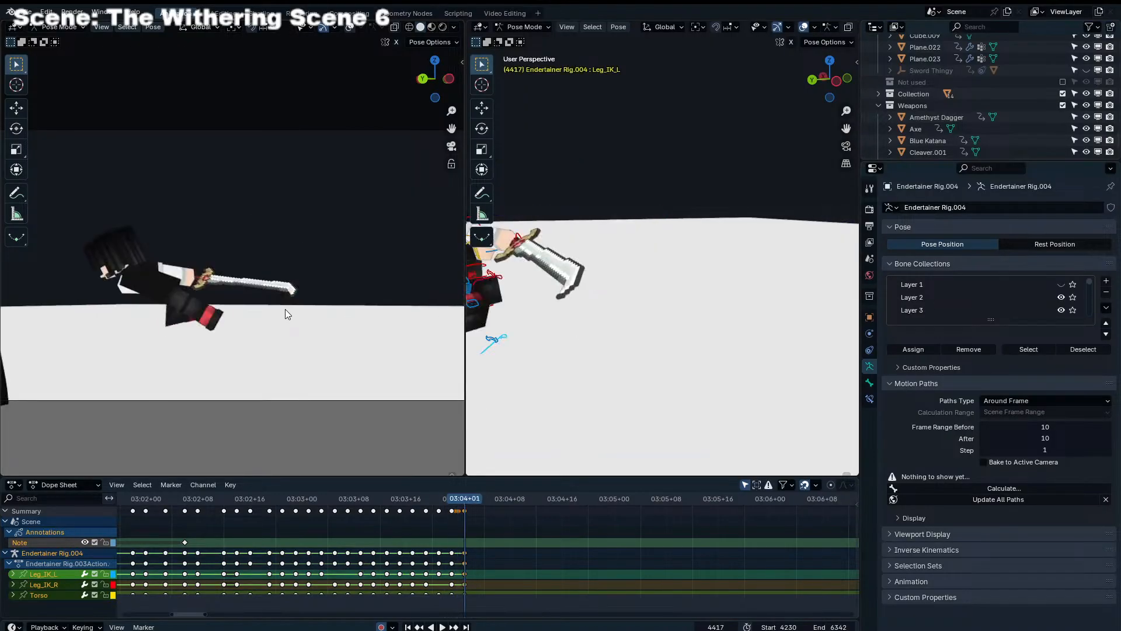
key("g")
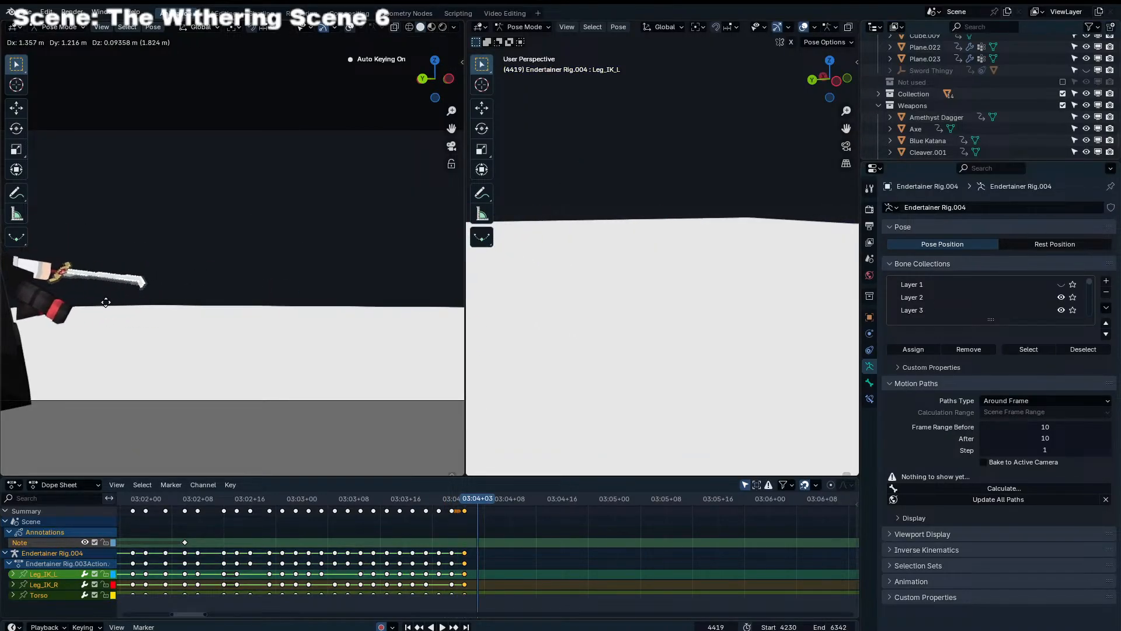
left_click(289, 307)
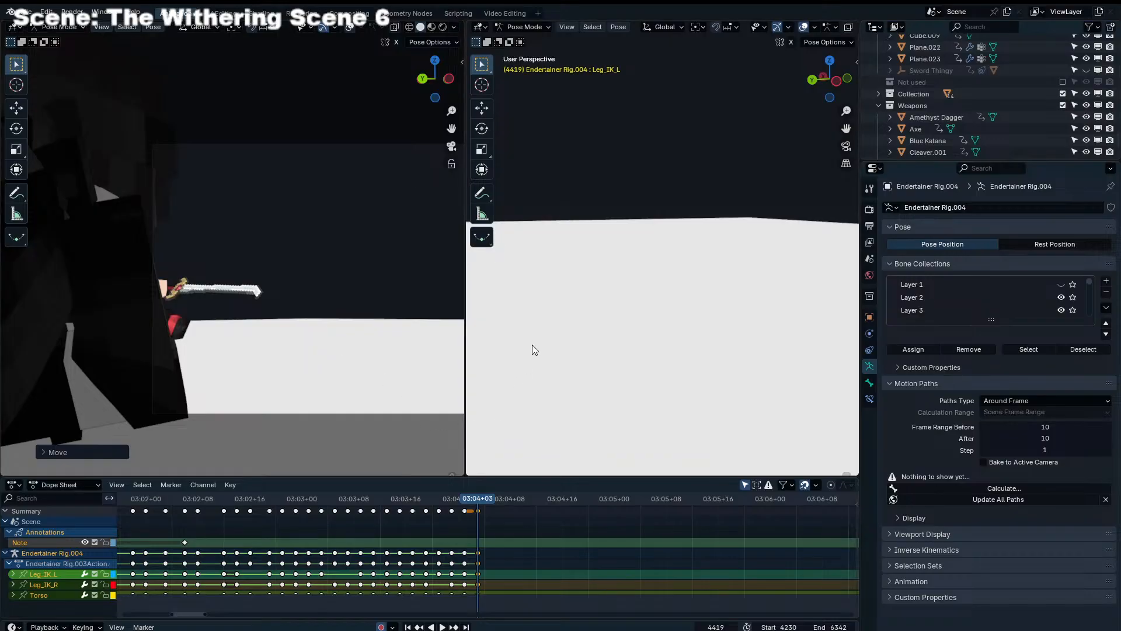
Move Leg_IK_L at frame 4419 to tuck the left foot beneath the hips
key("Left")
middle_click_drag(507, 331, 661, 309)
key("Right")
scroll(510, 278, "down", 3)
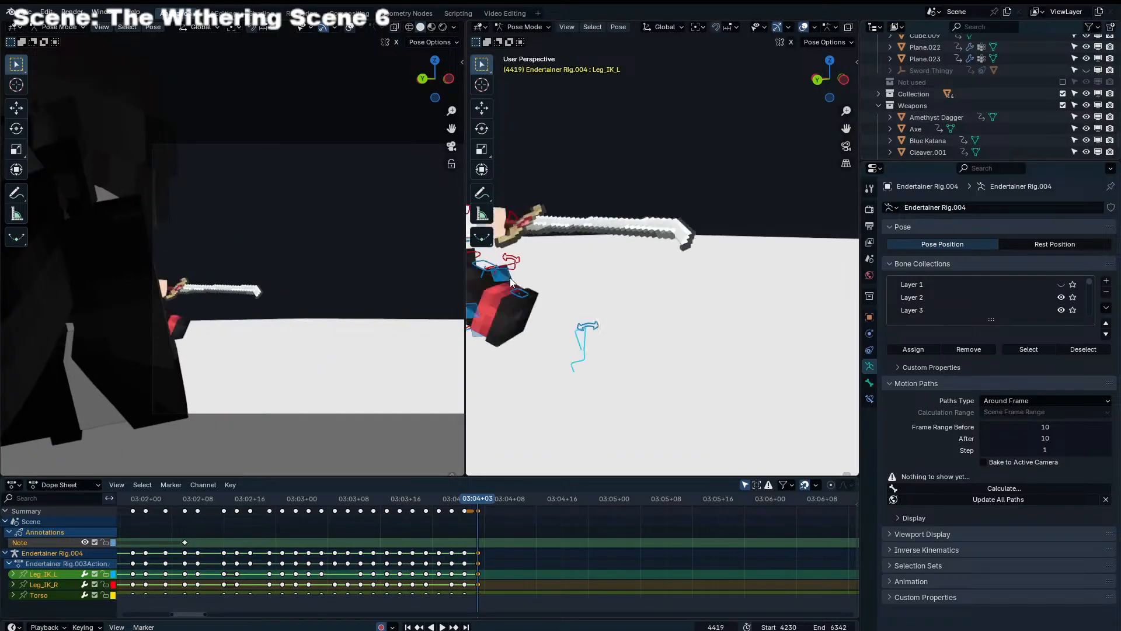
middle_click_drag(534, 315, 835, 296, "shift")
scroll(836, 296, "down", 2)
left_click(805, 295)
key("g")
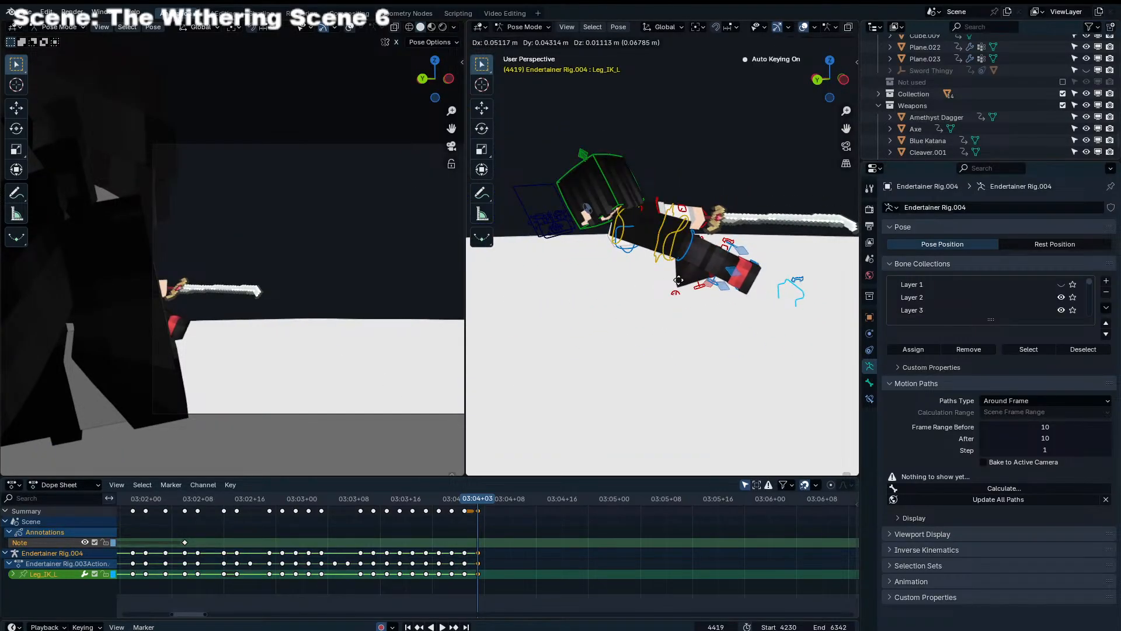
left_click(686, 269)
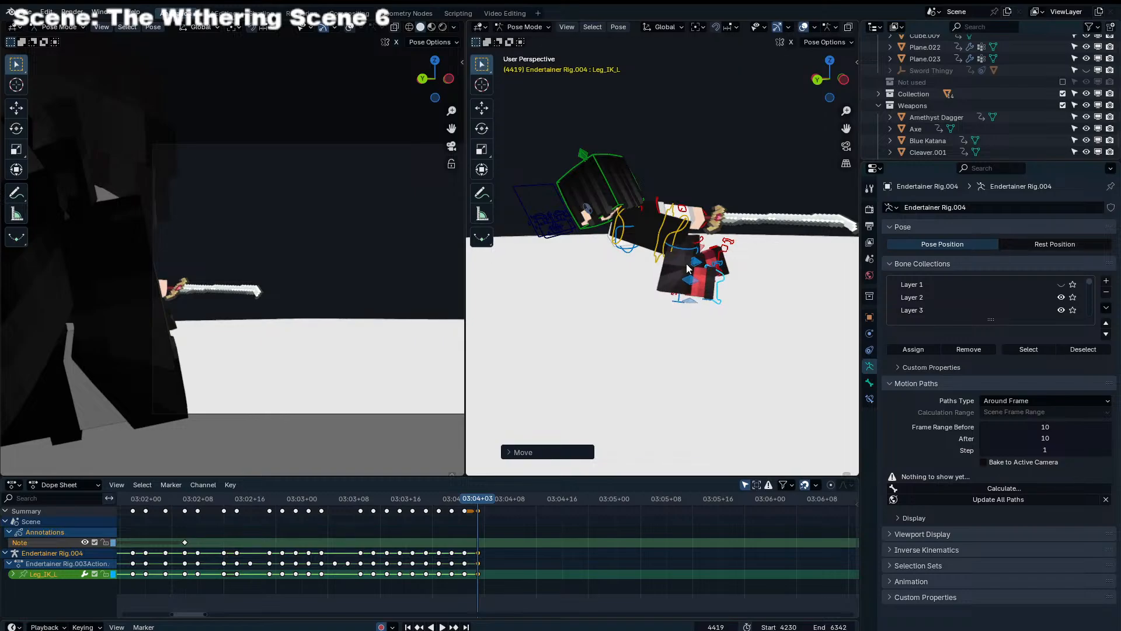
Move Leg_IK_R forward under the torso at frame 4419 and rotate the right foot to match
left_click(726, 259)
left_click(722, 252)
key("g")
left_click(638, 279)
key("r")
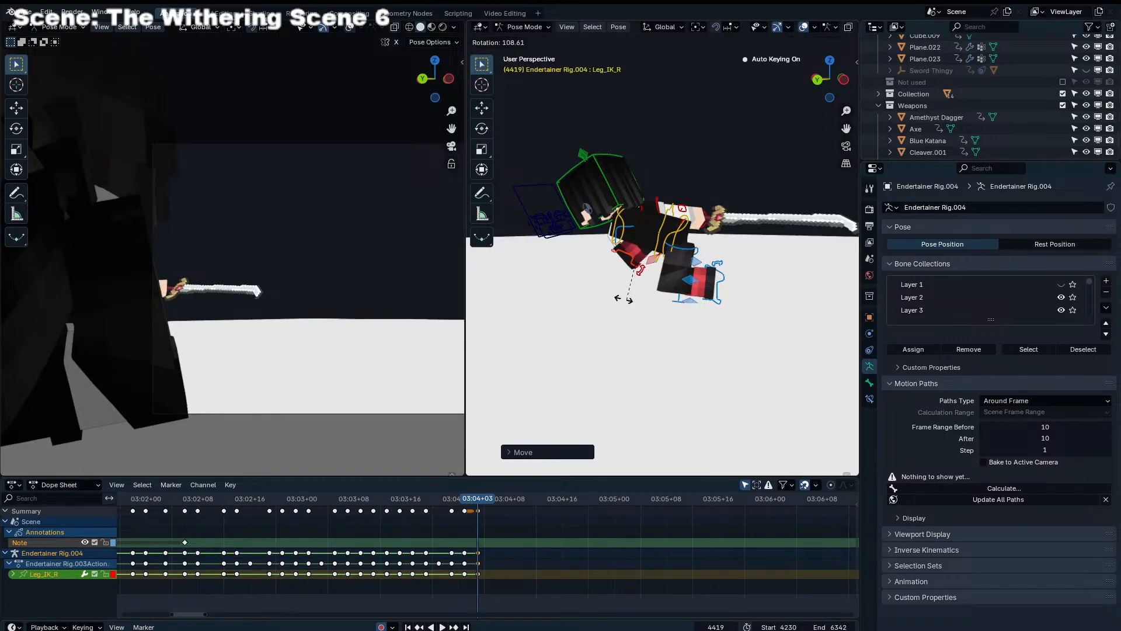
left_click(624, 318)
Move Leg_IK_L back and up at frame 4419 so the left leg trails behind the body
left_click(724, 290)
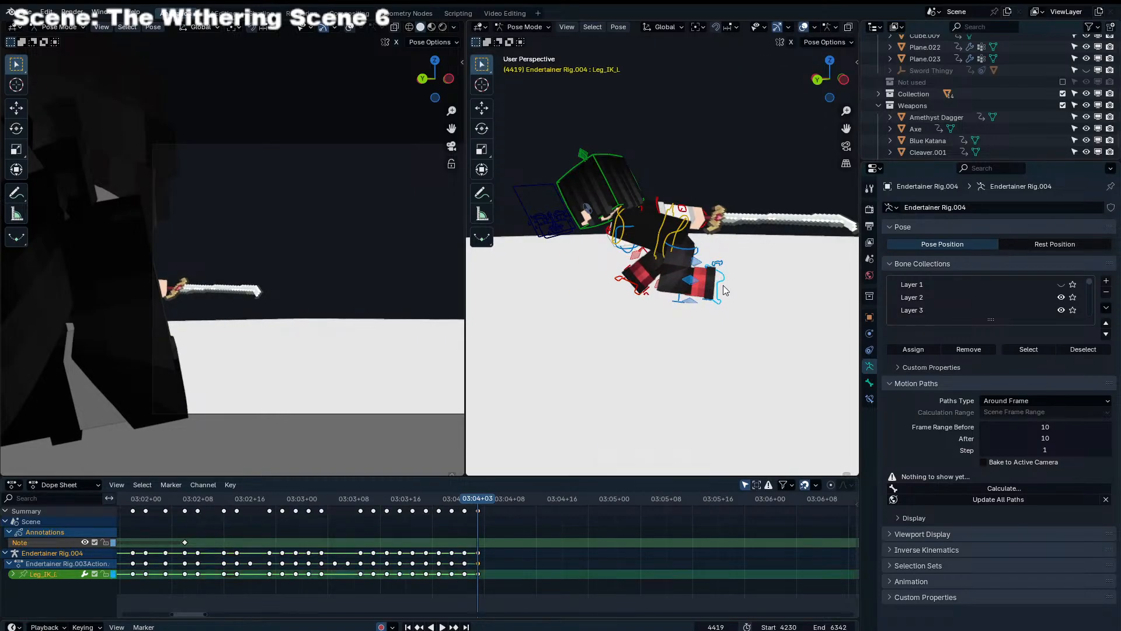
key("g")
left_click(762, 270)
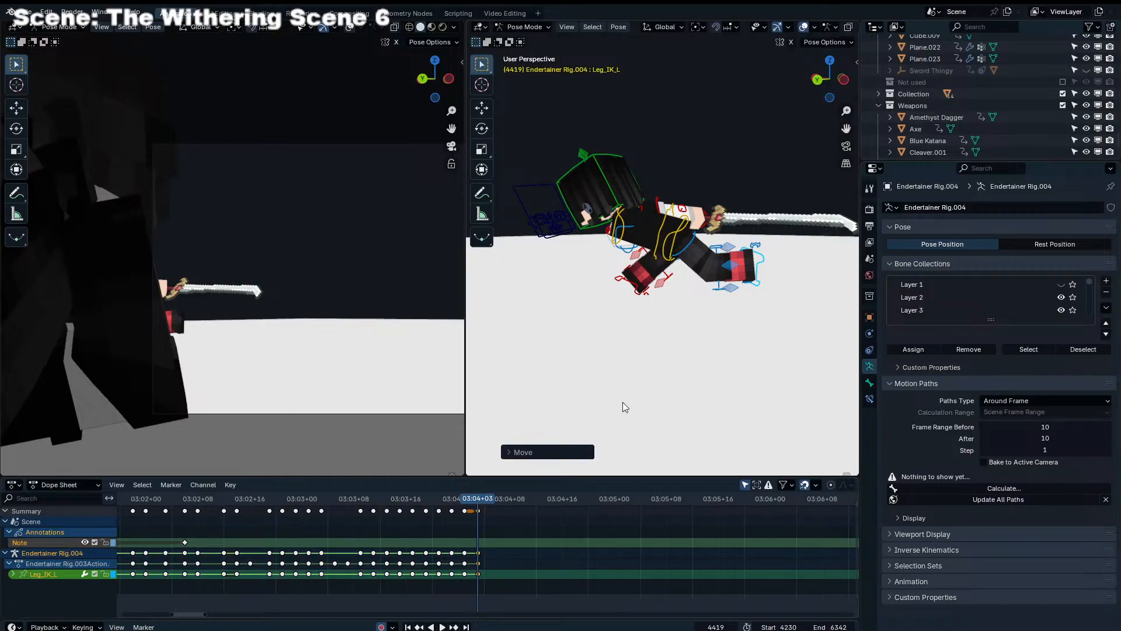
Select the Torso, Leg_IK_R and Leg_IK_L, and move them together farther along the slide at frame 4421
left_click(669, 231)
left_click(752, 261, "shift")
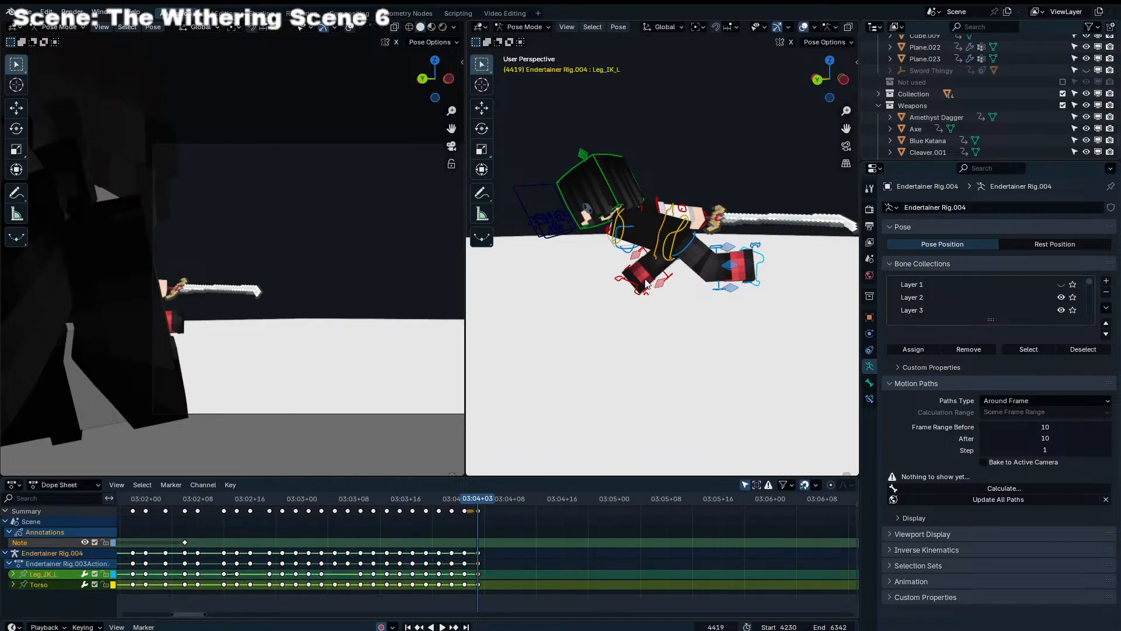
left_click(635, 280, "shift")
left_click(637, 283)
left_click(662, 237, "shift")
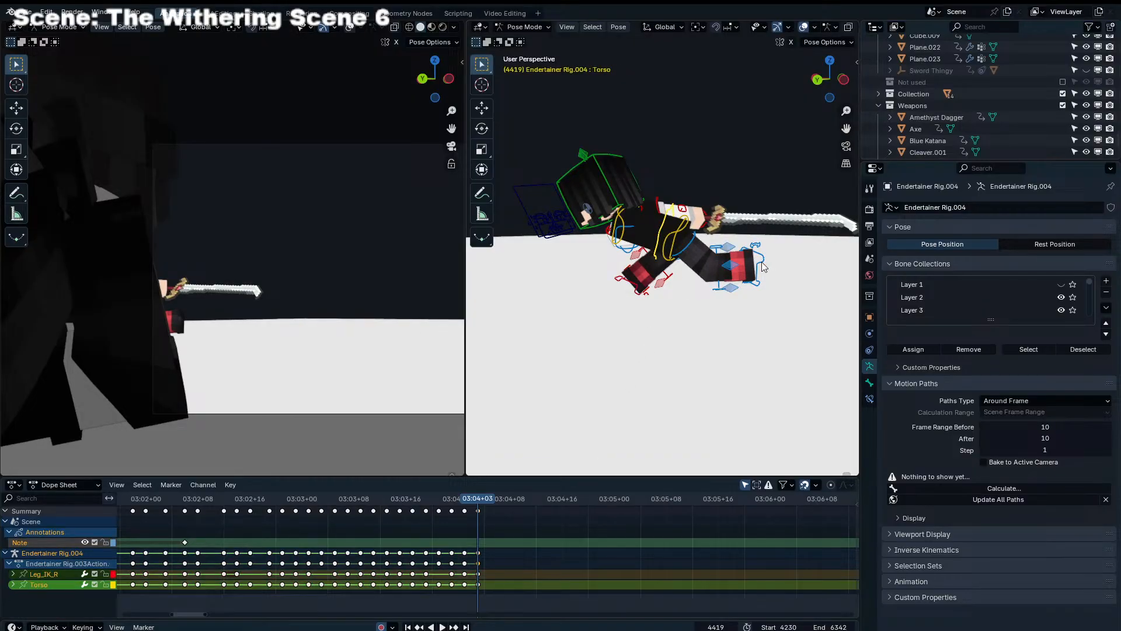
left_click(761, 262, "shift")
key("Right")
key("Right")
key("g")
left_click(243, 309)
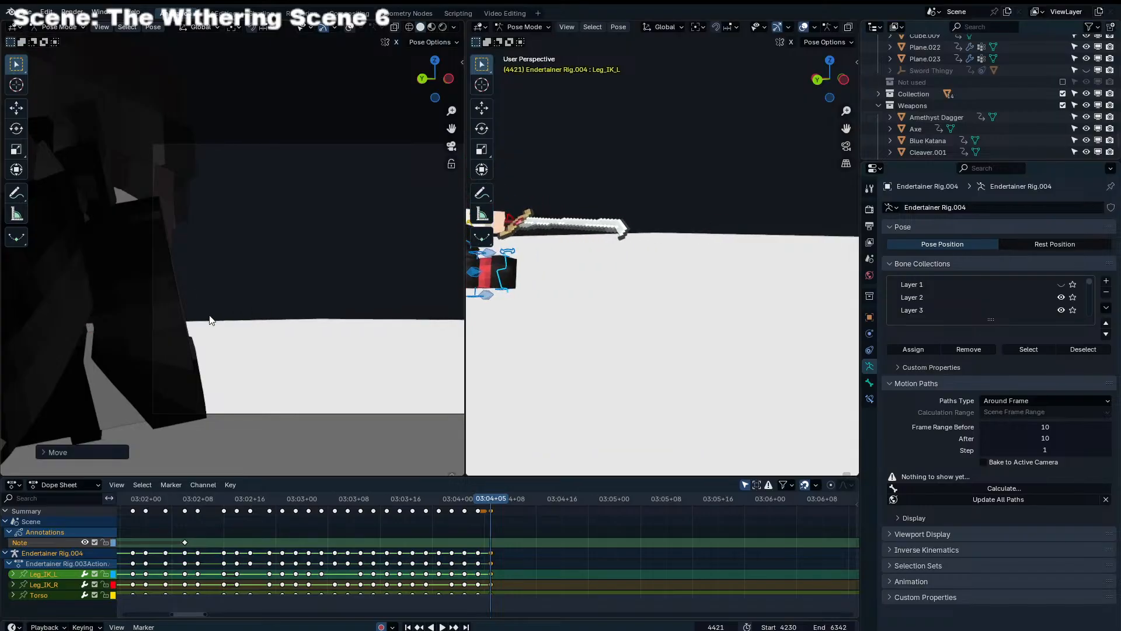
Replay the knockback in the camera view to check the slide's motion
key("shift+ctrl+space")
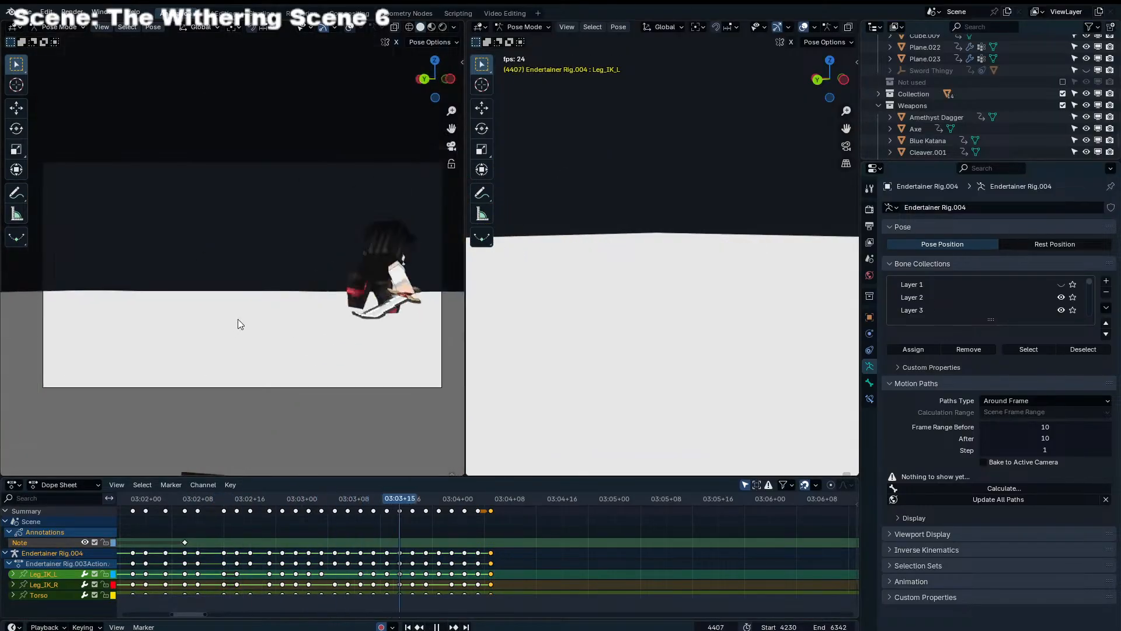
left_click(388, 495)
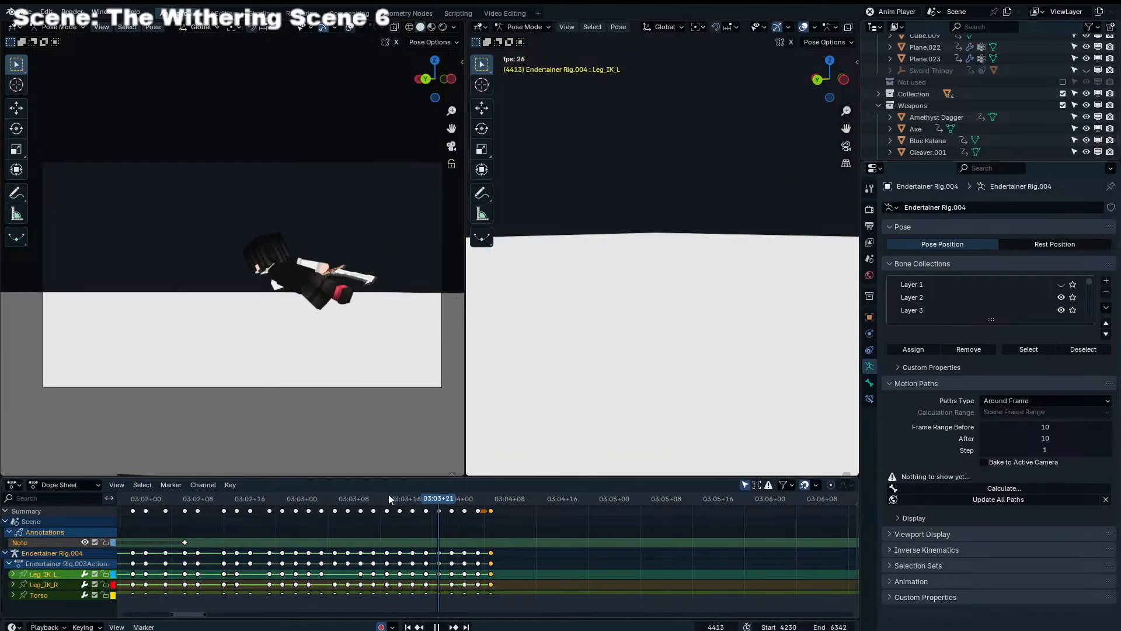
key("space")
Move the selected Torso, Leg_IK_R and Leg_IK_L at frame 4419 and replay the slide in the camera view
key("Left")
key("Right")
key("g")
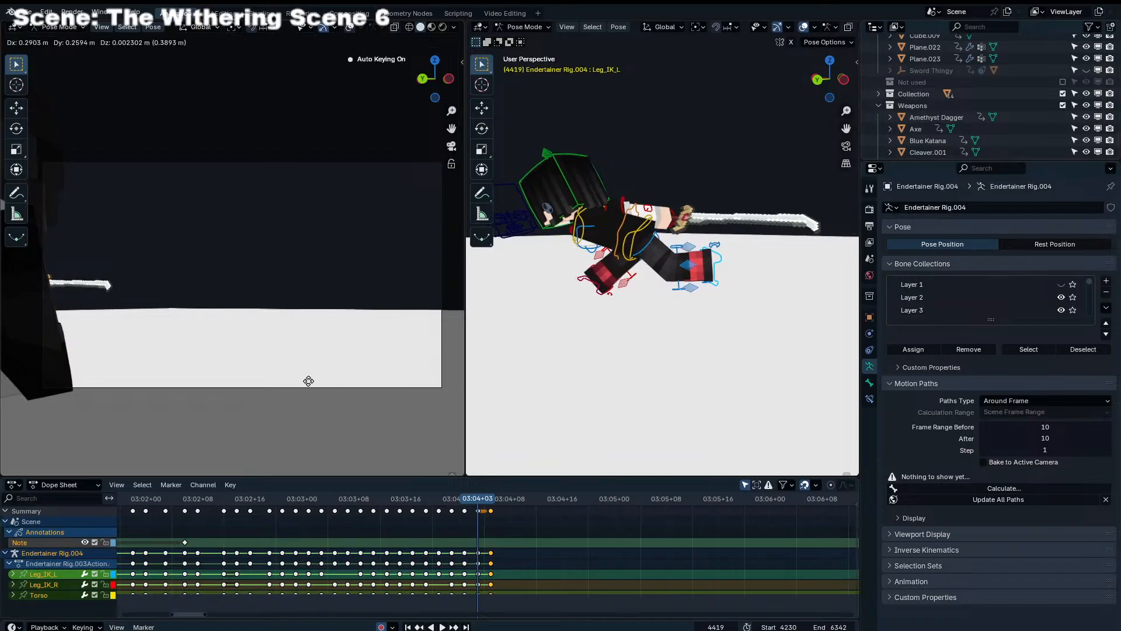
left_click(305, 382)
left_click_drag(445, 497, 457, 498)
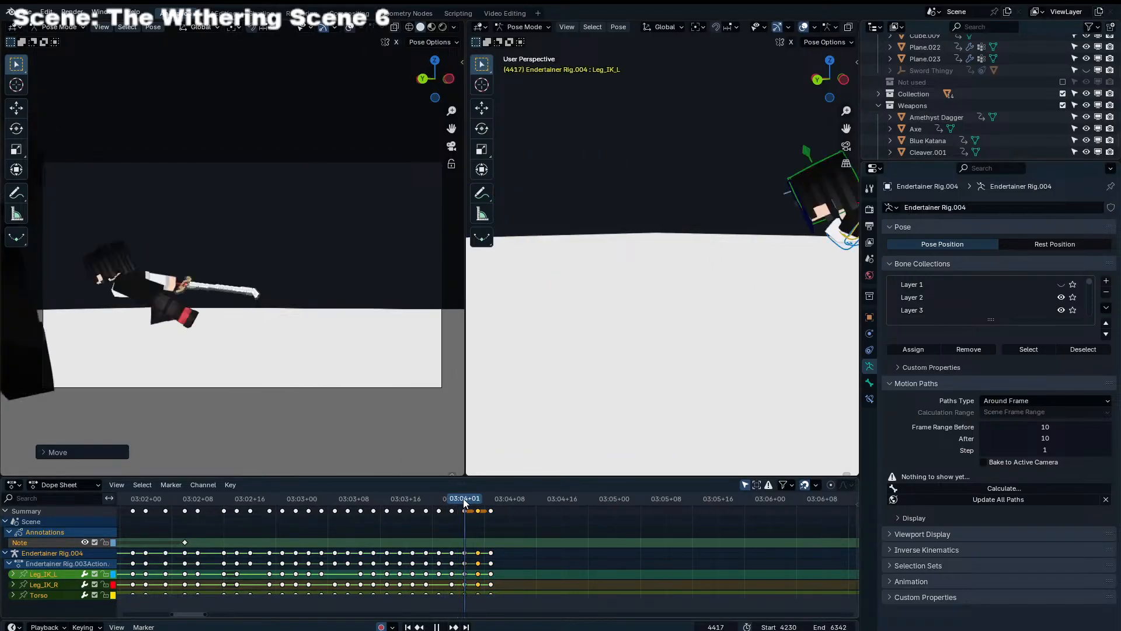
left_click(132, 501)
key("space")
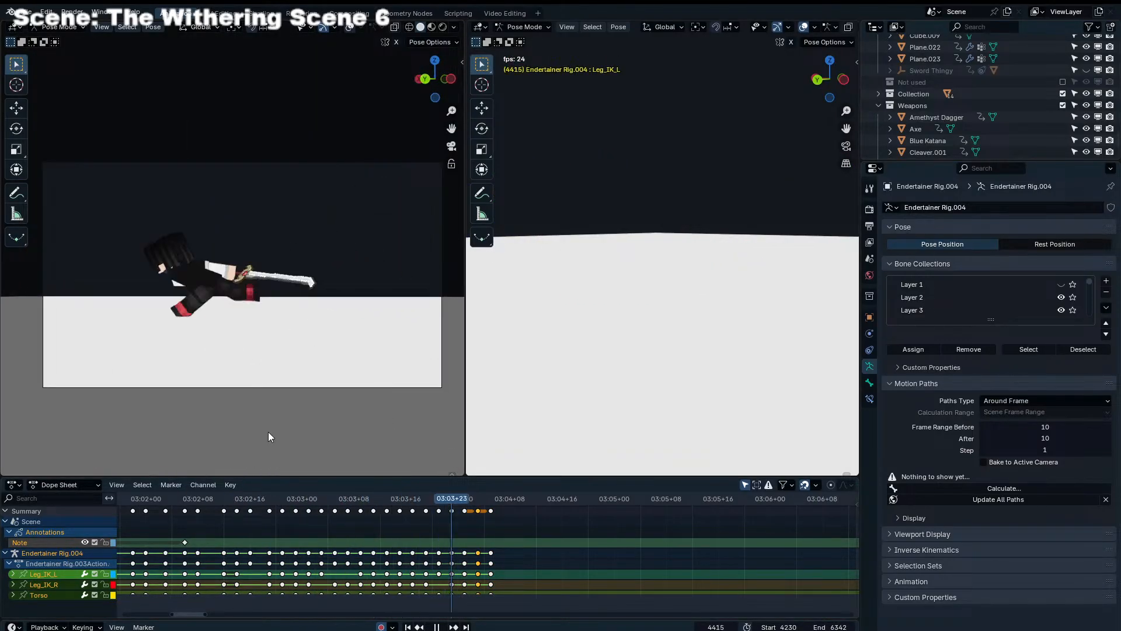
key("space")
Move the selected Torso, Leg_IK_R and Leg_IK_L farther along the slide at frames 4417 and 4419
left_click_drag(428, 498, 465, 498)
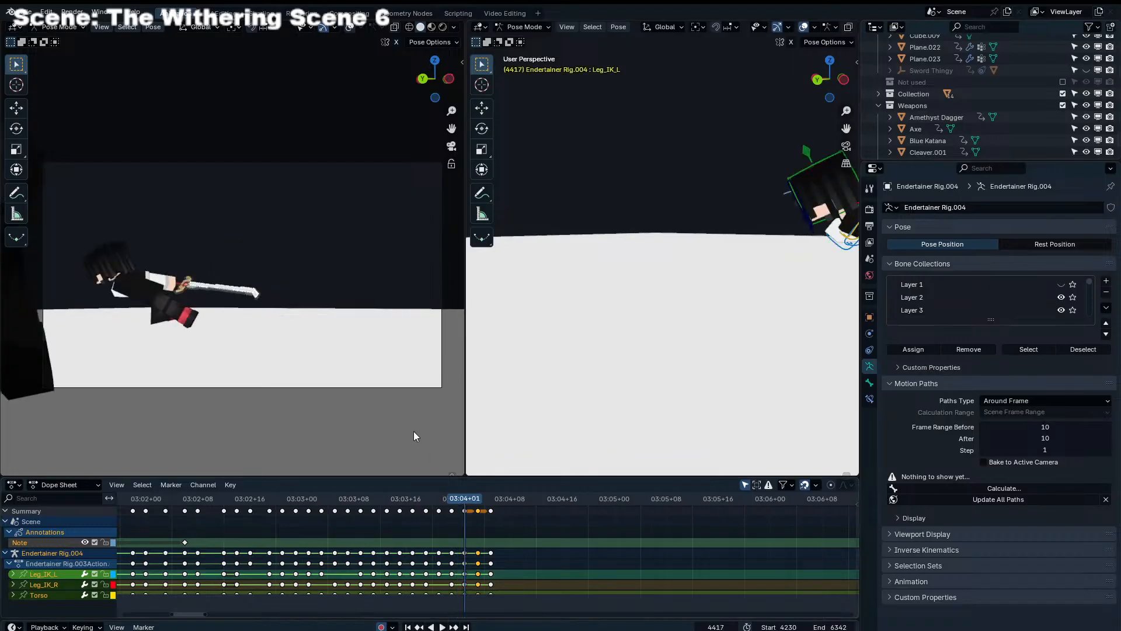
key("g")
left_click(271, 379)
left_click(478, 499)
key("g")
left_click(141, 363)
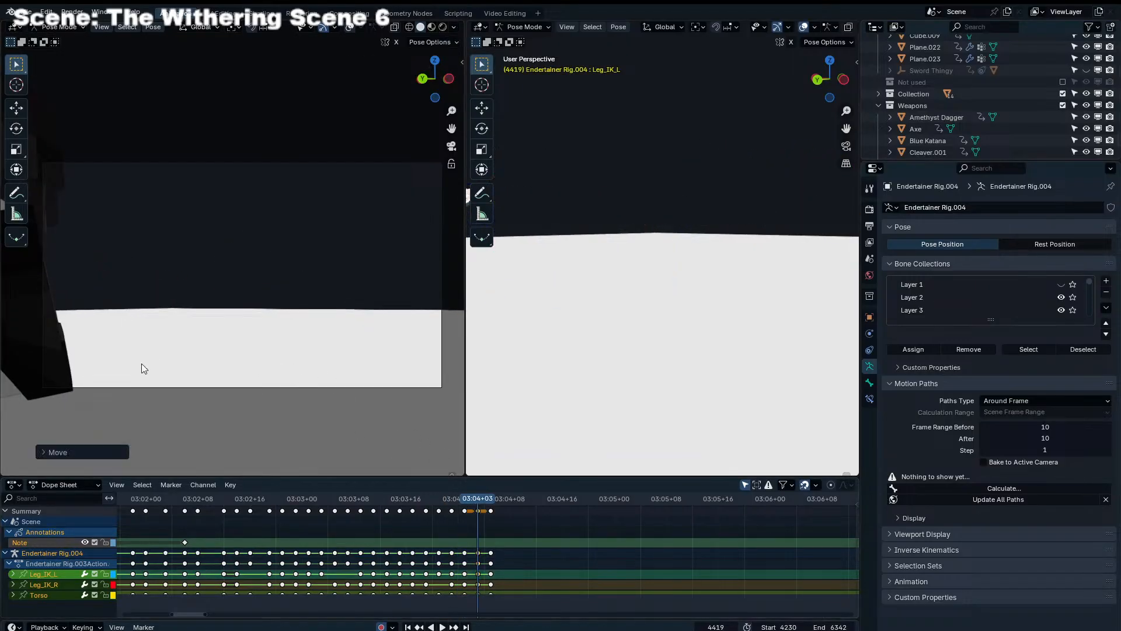
Shift the final keyframes from frame 4421 to frame 4419, replay the slide and save the file
left_click_drag(488, 511, 477, 511)
key("space")
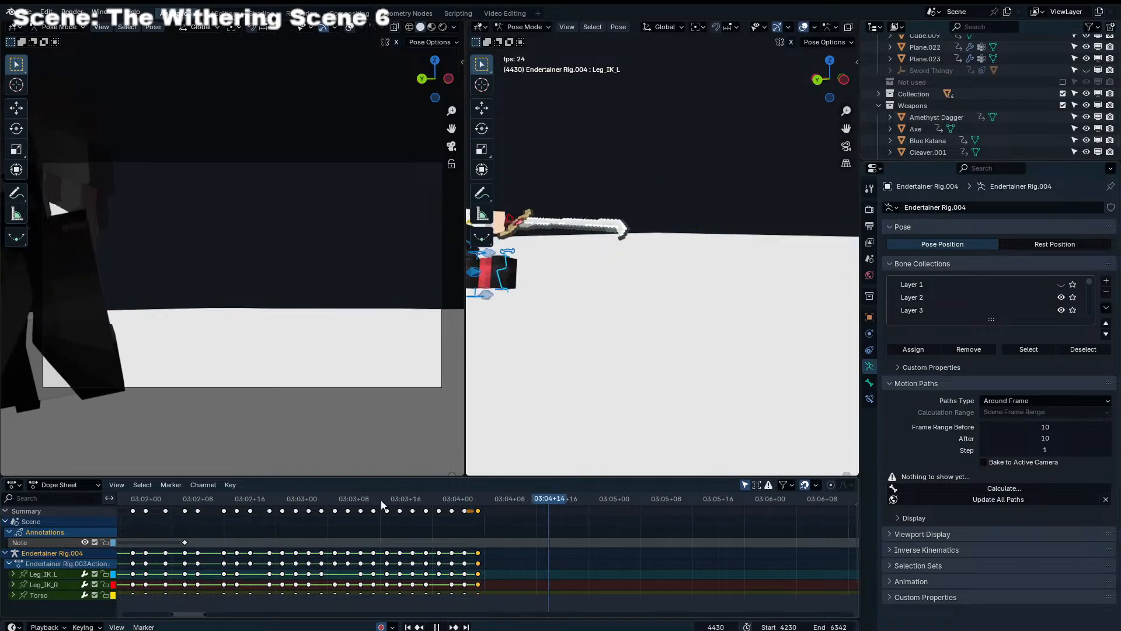
key("space")
key("ctrl+s")
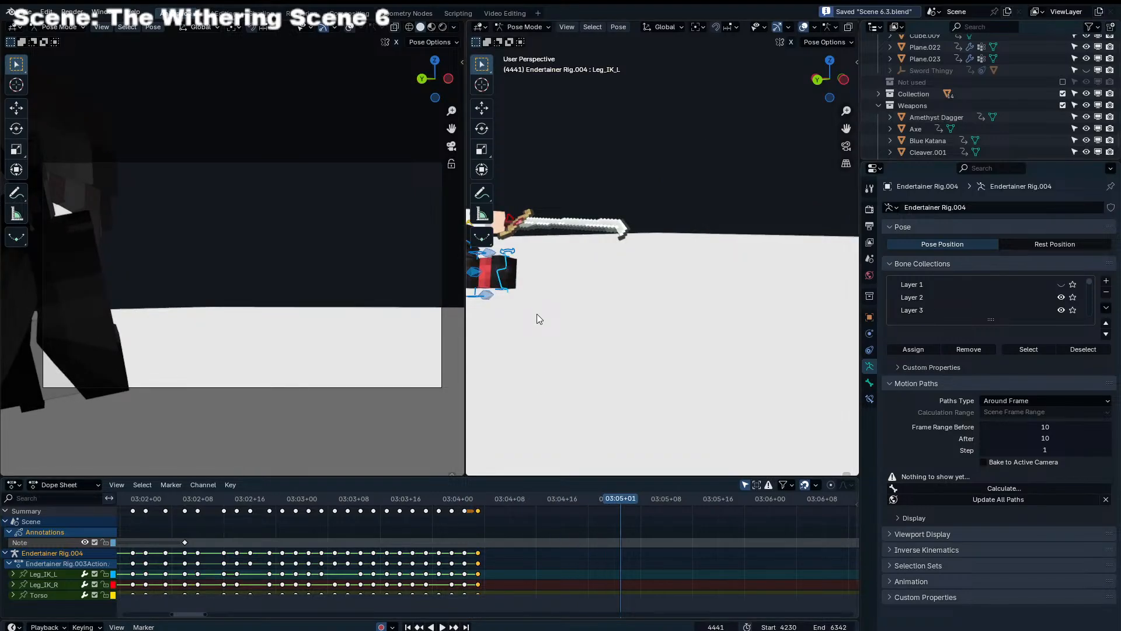
Replay the whole fight shot from its start frame in the camera view
key("shift+Left")
key("space")
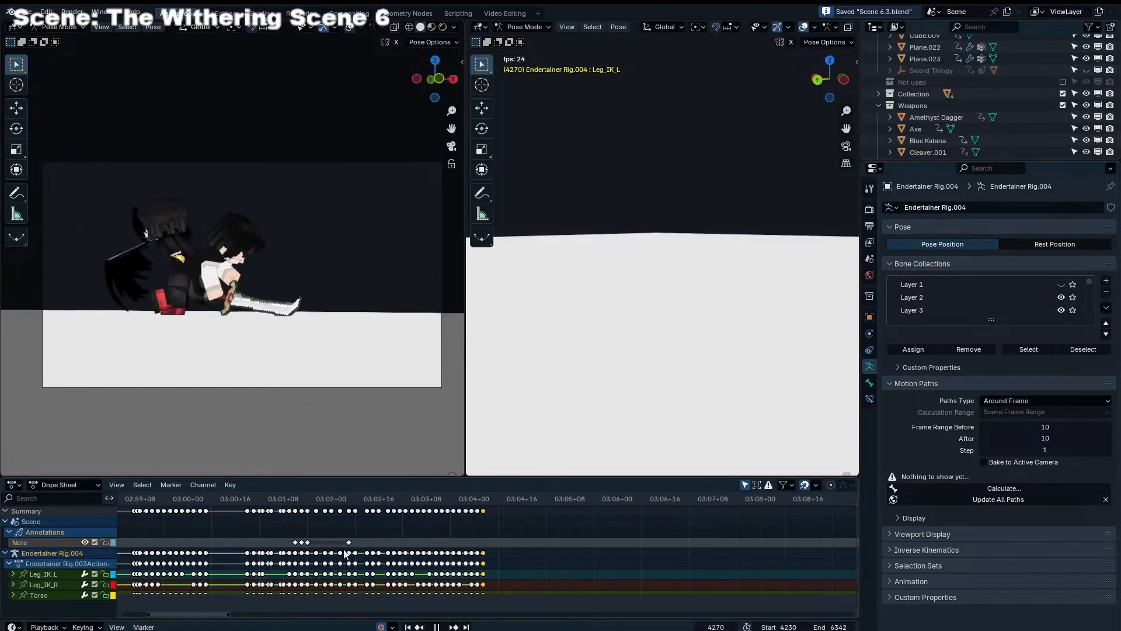
scroll(388, 516, "down", 3)
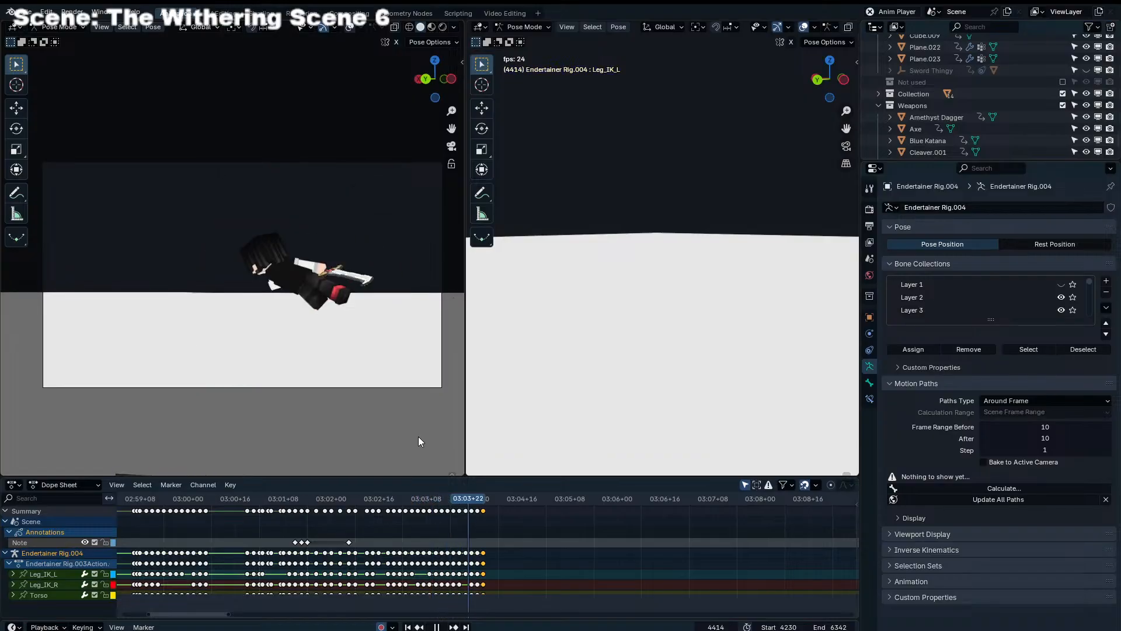
key("space")
Rotate Leg_IK_R freely at frame 4415 and nudge it to refine the right foot's pose, with overlays shown in the camera view
left_click_drag(404, 500, 472, 513)
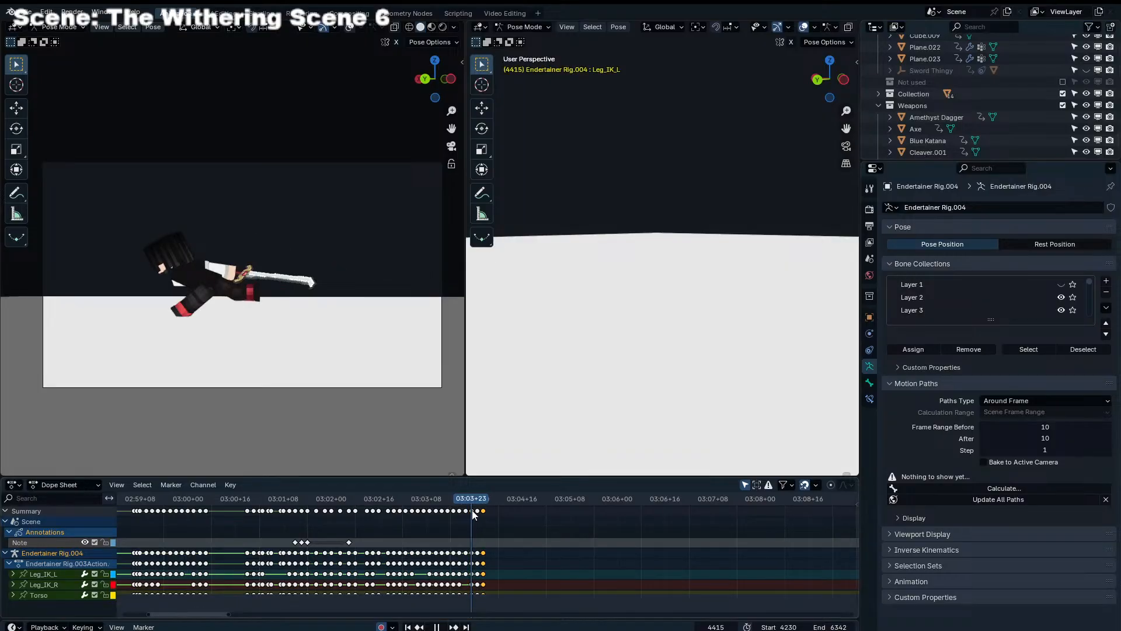
left_click(349, 27)
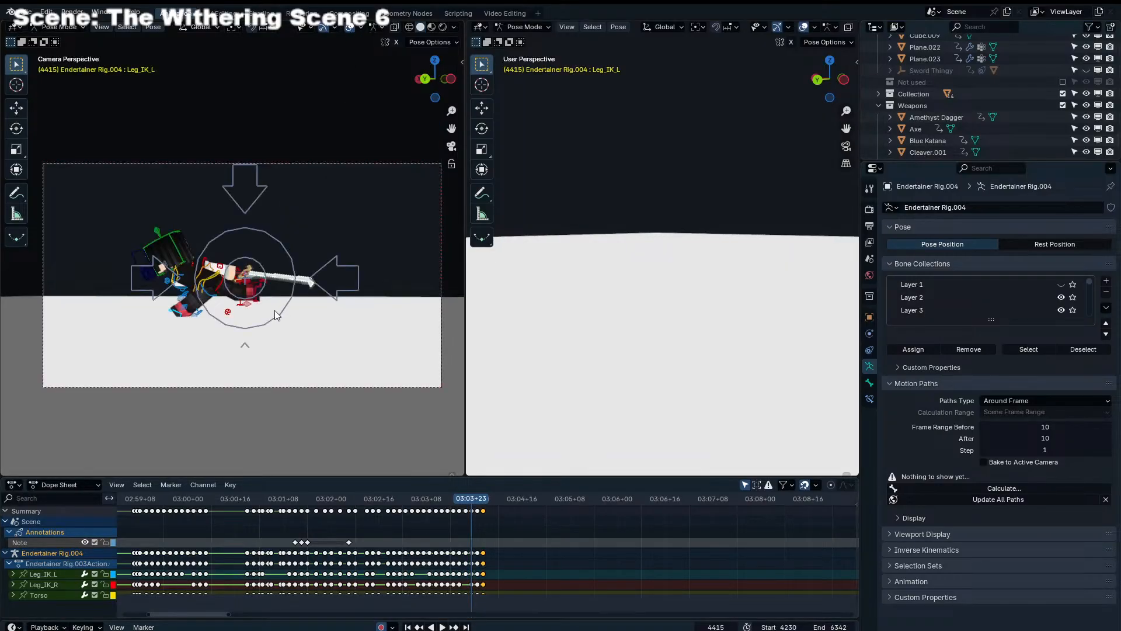
left_click(262, 300)
key("r")
key("r")
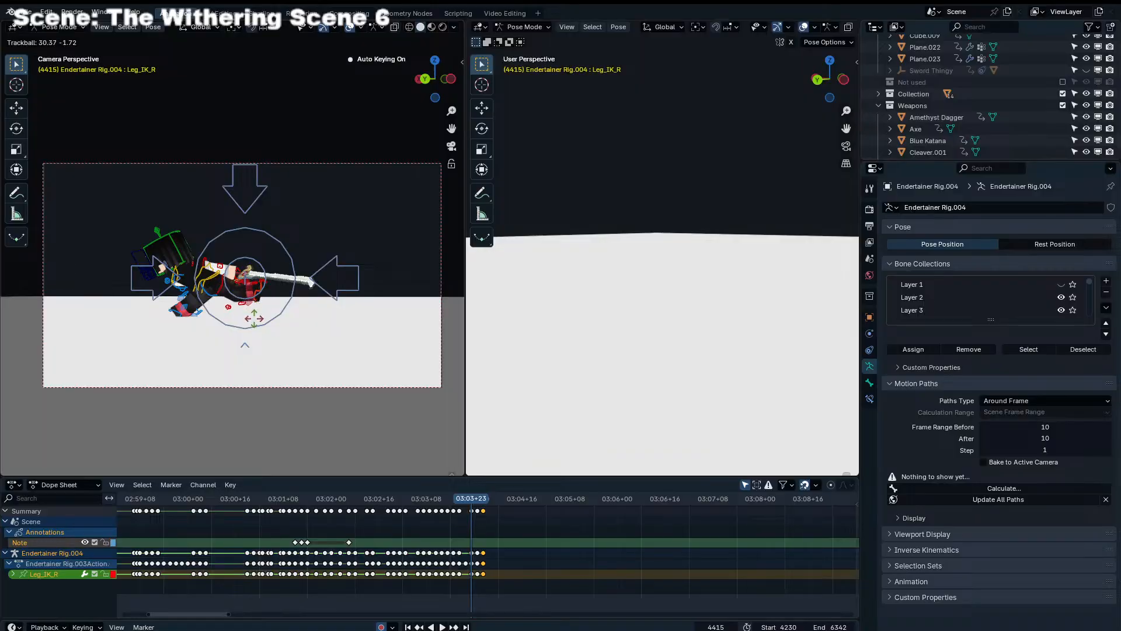
left_click(254, 318)
key("g")
left_click(251, 322)
key("Left")
key("Right")
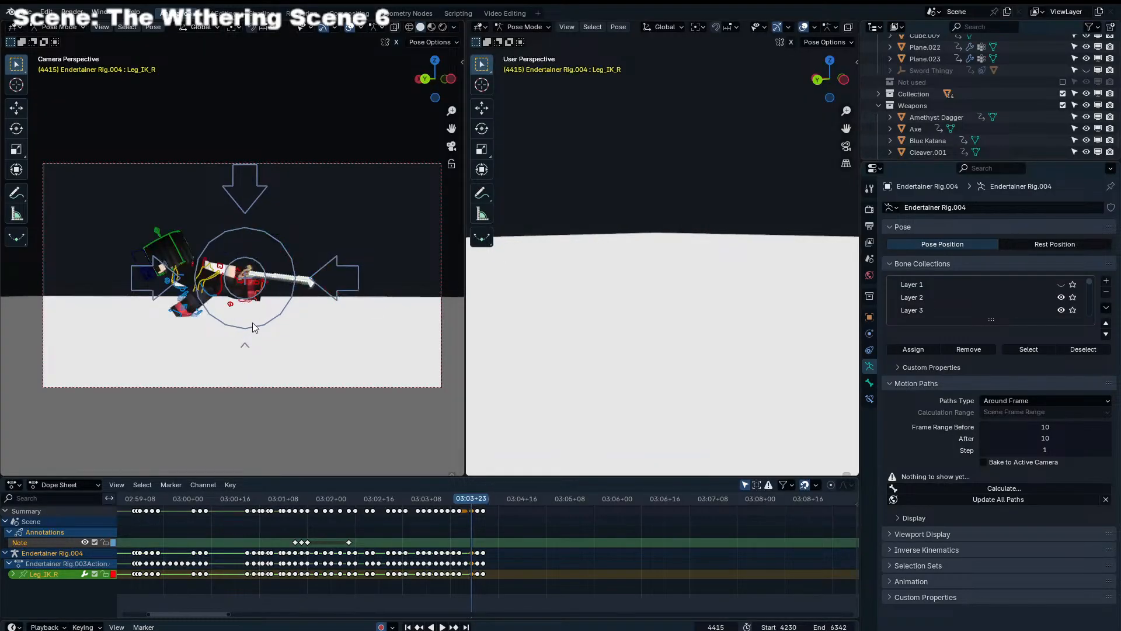
key("Right")
key("Right")
left_click(350, 27)
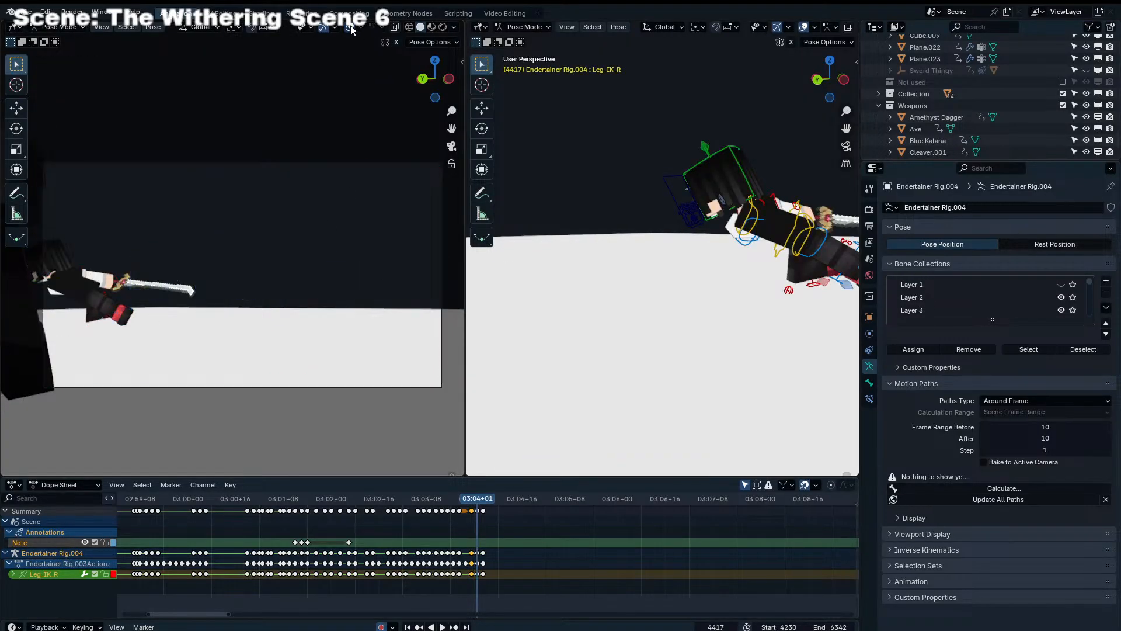
Replay the shot without overlays to check the corrected foot, and save the file
key("space")
left_click_drag(281, 502, 325, 502)
key("space")
key("ctrl+s")
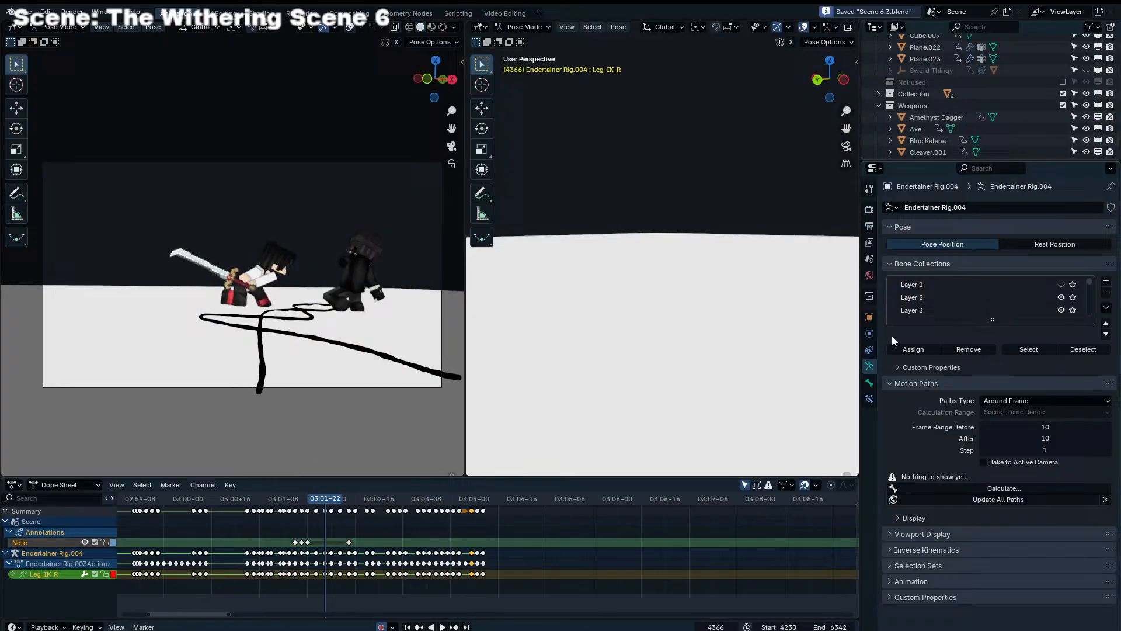
Check the scene's output path, file format and video encoding settings
left_click(869, 274)
left_click(869, 225)
left_click(1056, 482)
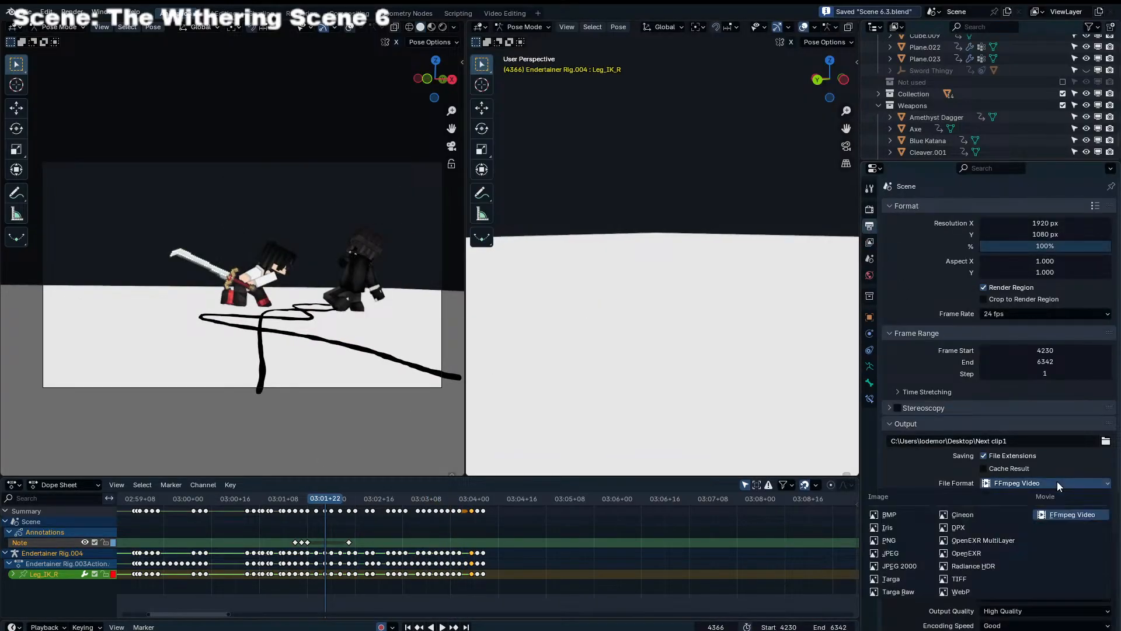
scroll(955, 484, "down", 3)
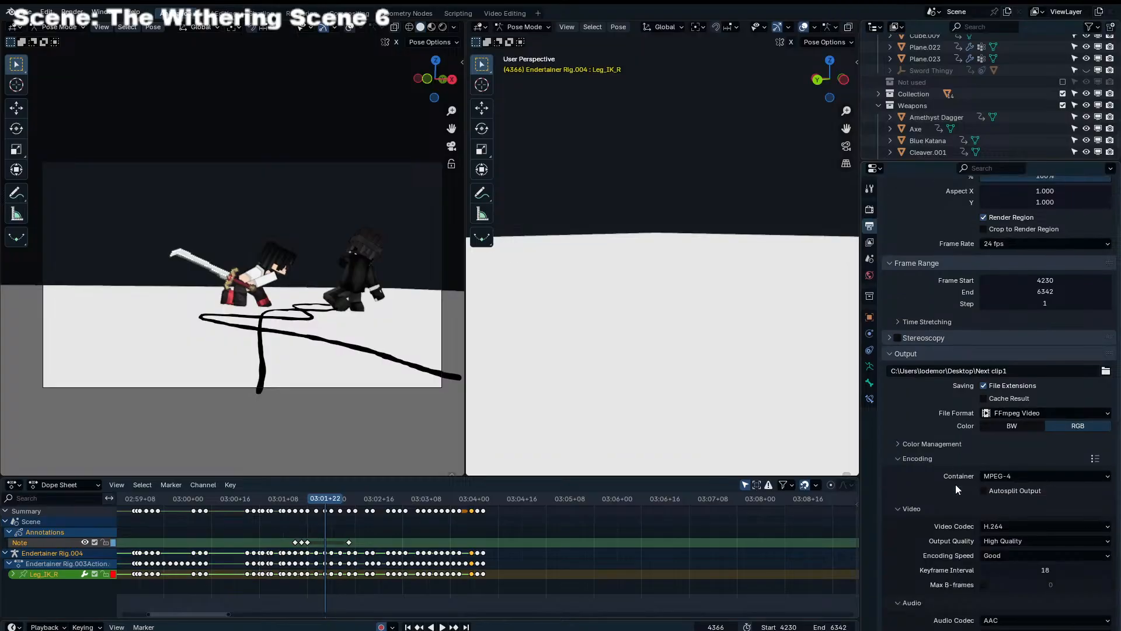
scroll(1010, 542, "down", 3)
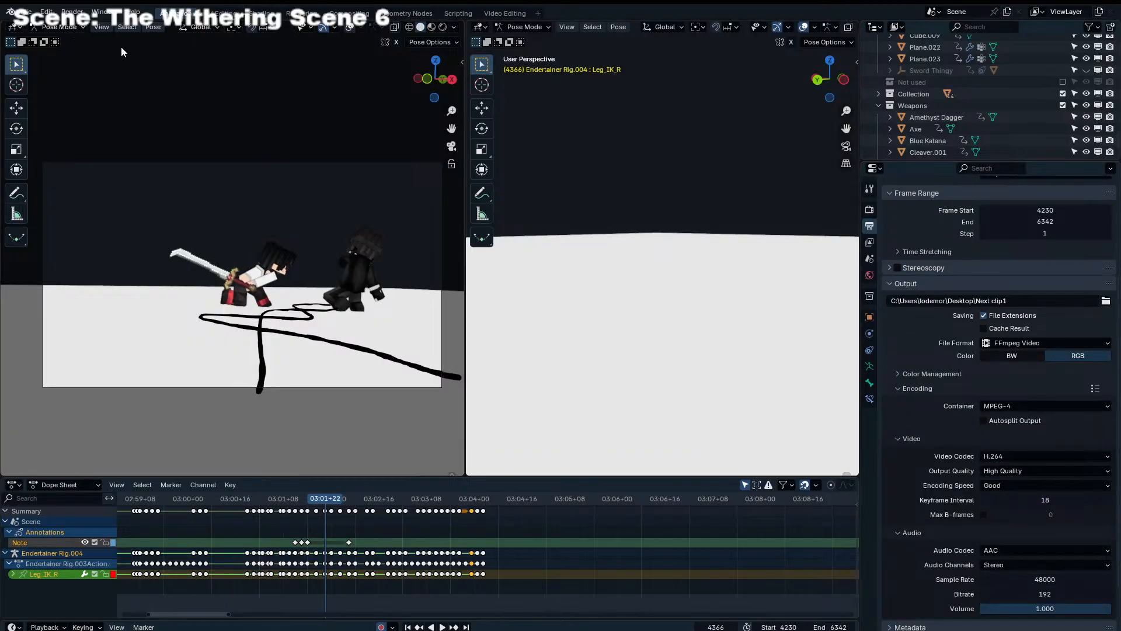
scroll(638, 533, "down", 20)
Skim the rest of the timeline toward the scene's end frame during playback, and save the file
key("space")
scroll(613, 523, "down", 7)
left_click(652, 498)
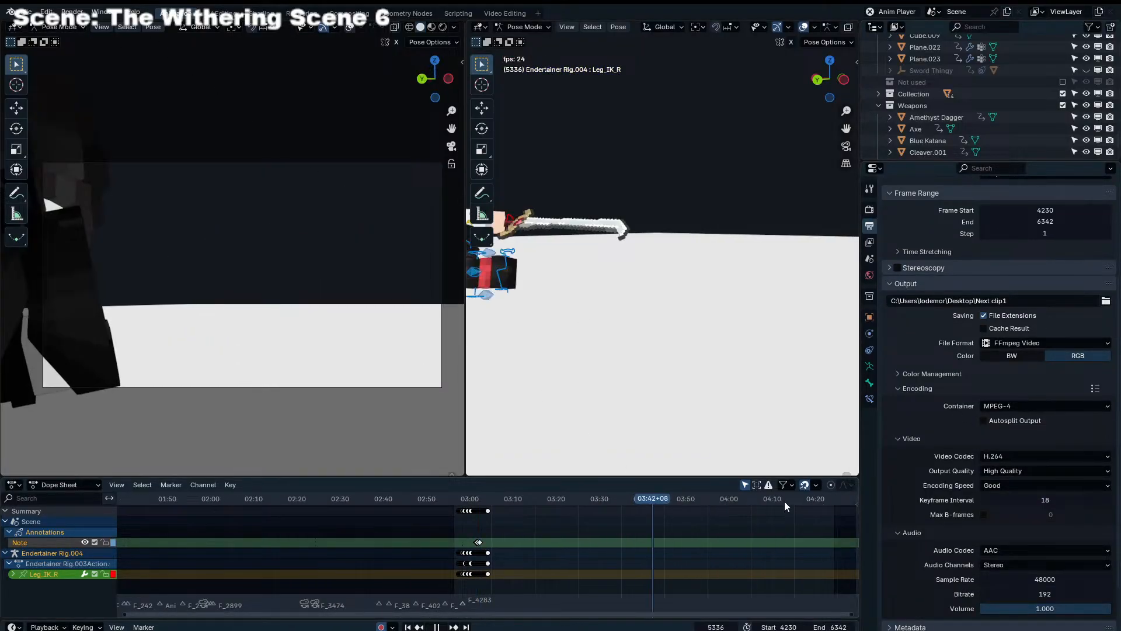
left_click(817, 501)
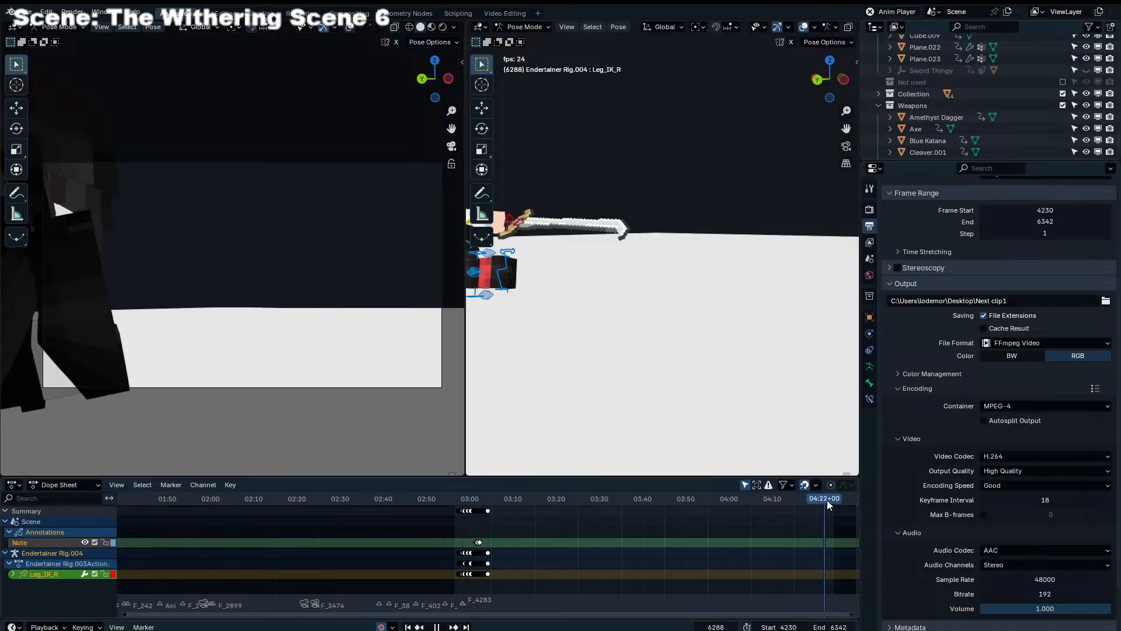
key("Escape")
key("ctrl+s")
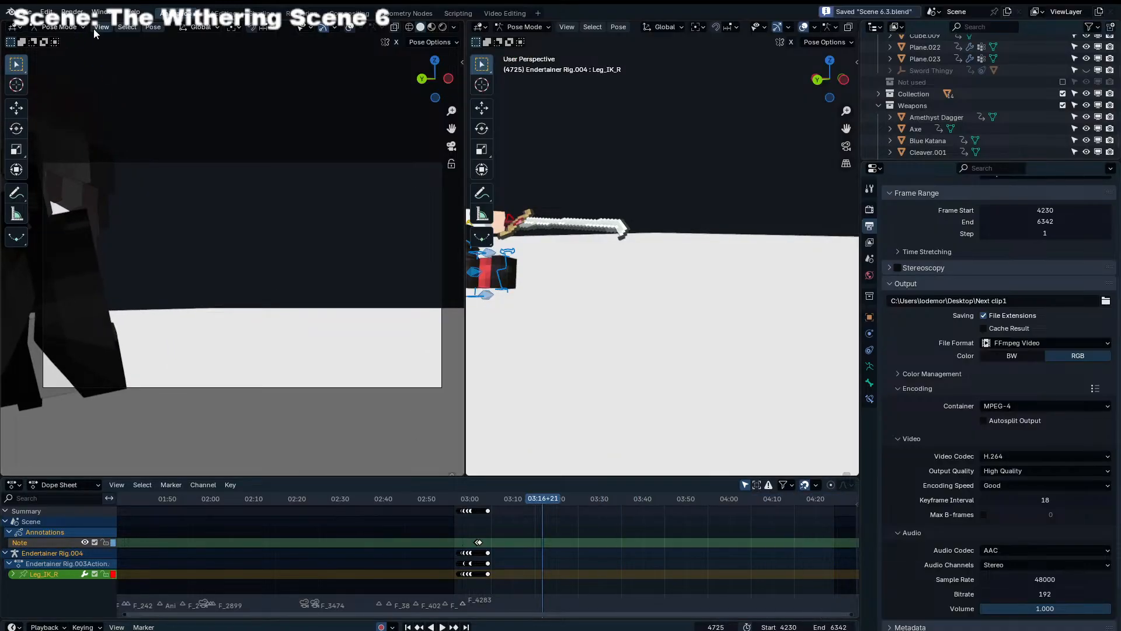
left_click(61, 27)
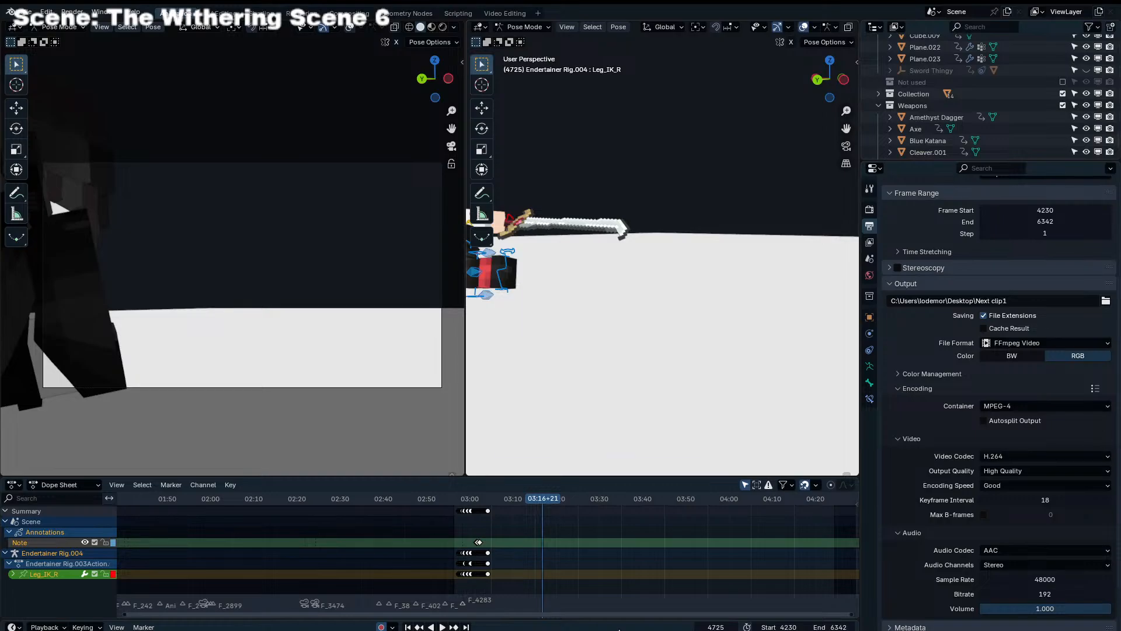
scroll(519, 384, "down", 1)
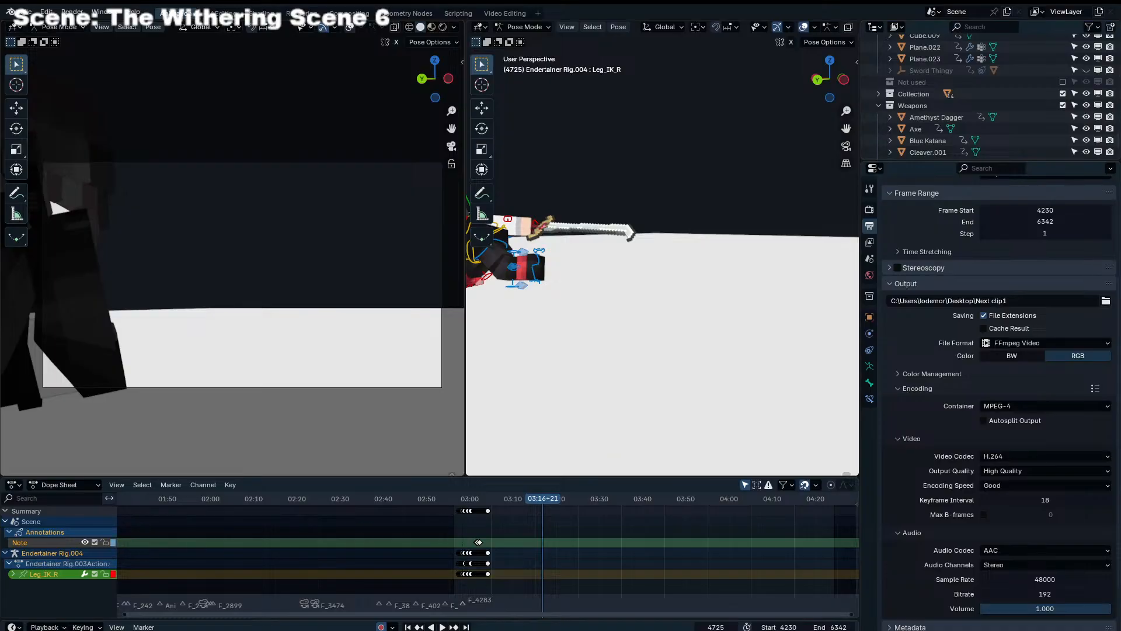
Open the Video Editing workspace and change the Dope Sheet below the sequencer to a Timeline set to the start frame
left_click(504, 13)
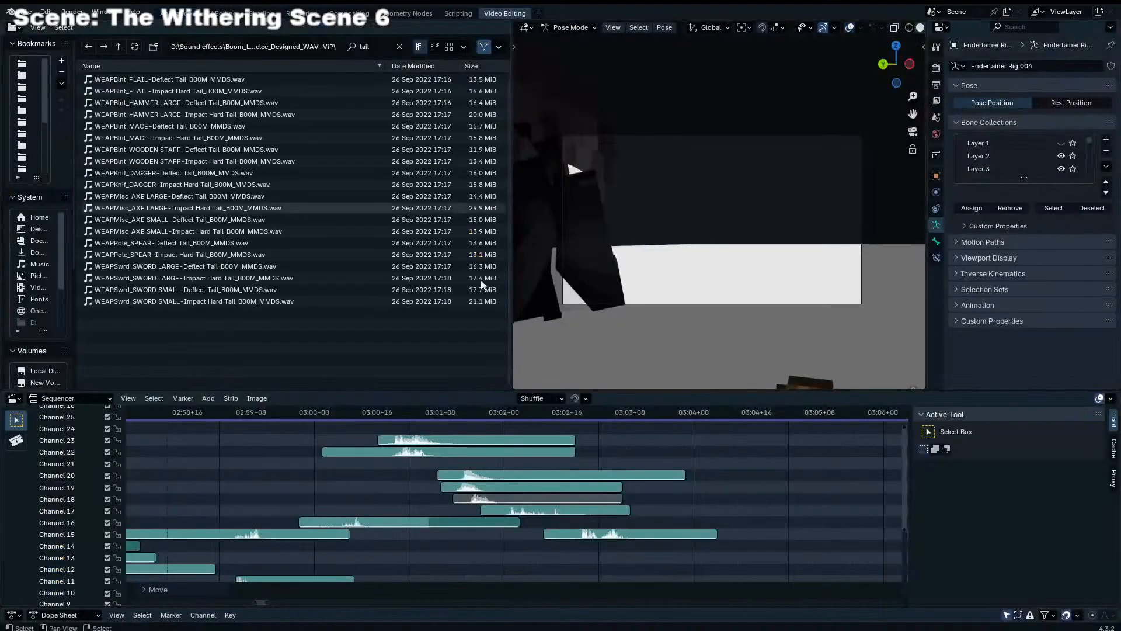
left_click(13, 614)
left_click(209, 510)
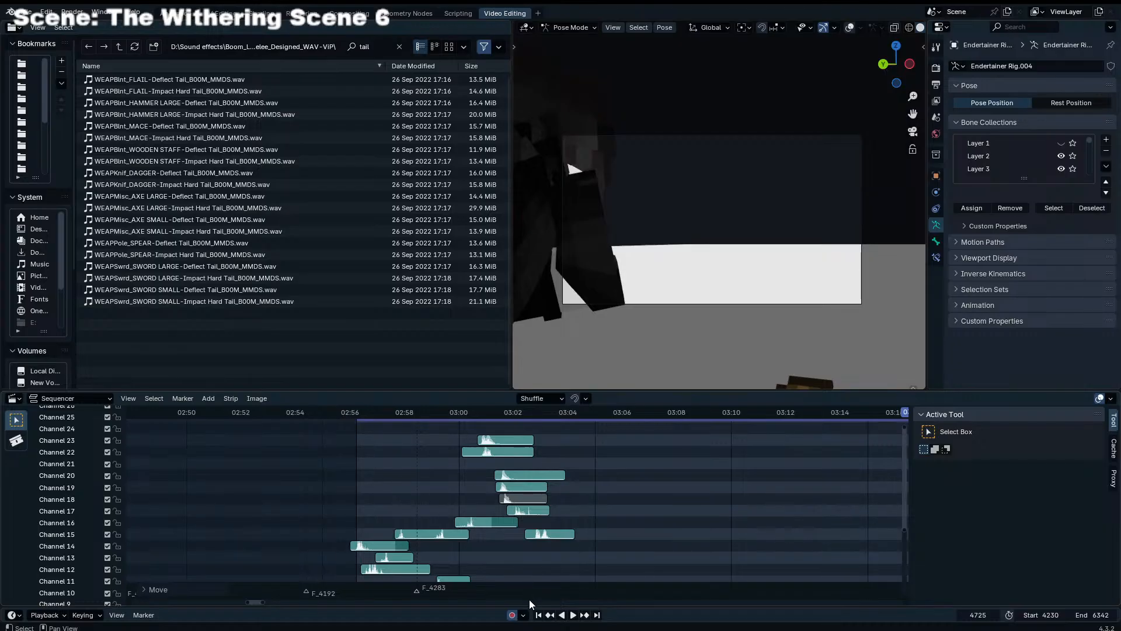
left_click(538, 615)
key("shift+a")
key("Escape")
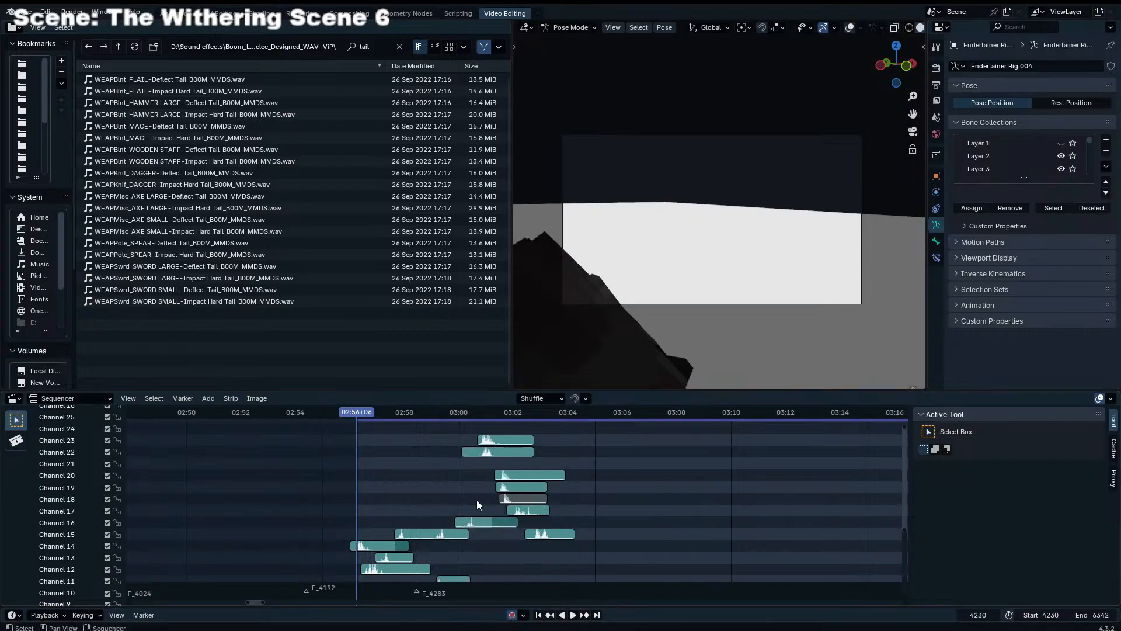
key("shift+a")
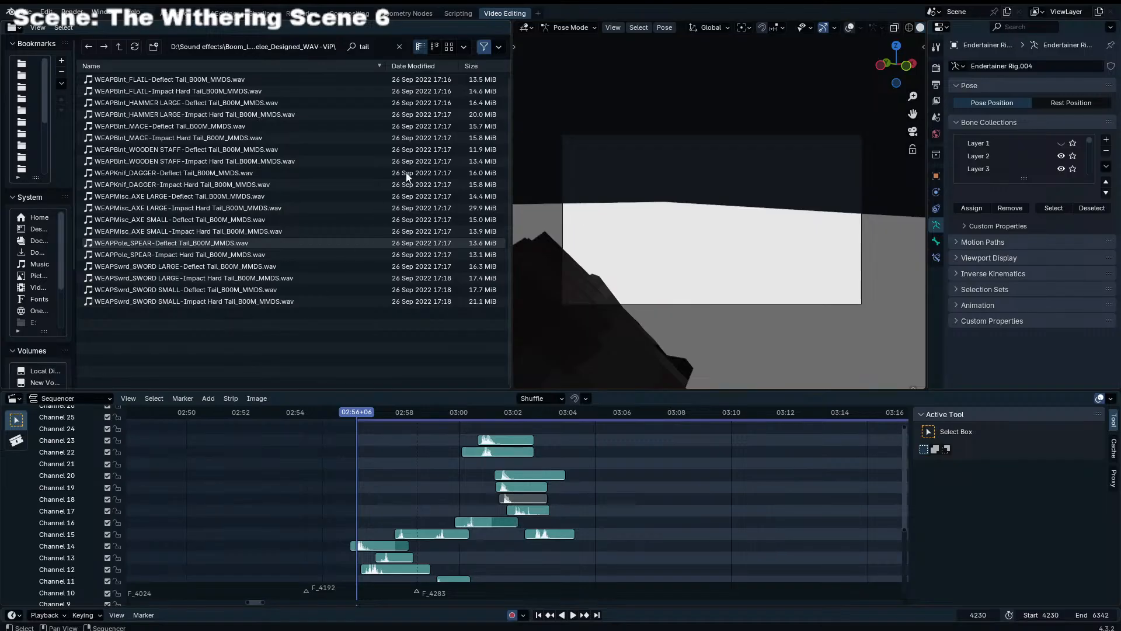
key("ctrl+z")
Mute the music strip 18 - Death Ballet.flac on Channel 4 of the sequencer
middle_click_drag(455, 536, 460, 426)
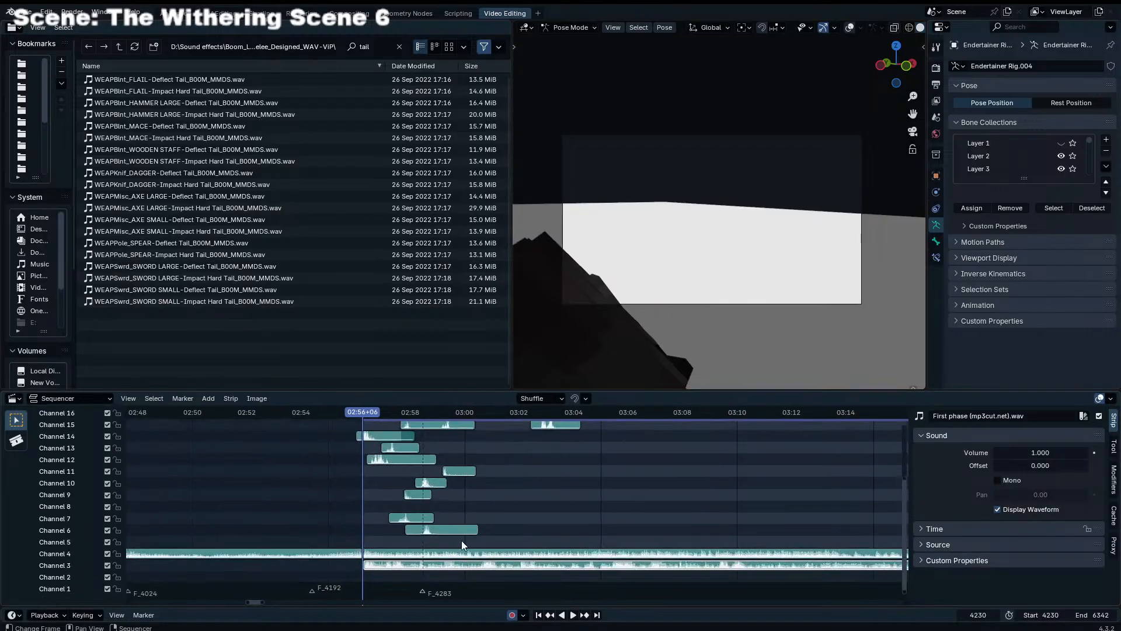
left_click(457, 554)
key("h")
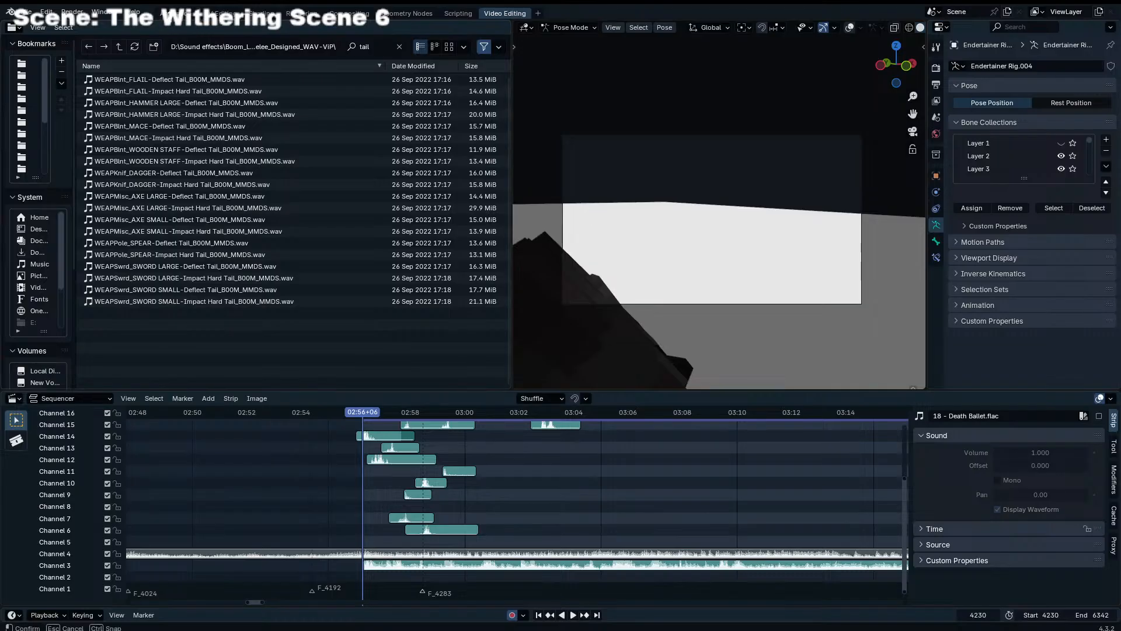
Return to the animation workspace and look through the collapsed render and output settings
left_click(178, 13)
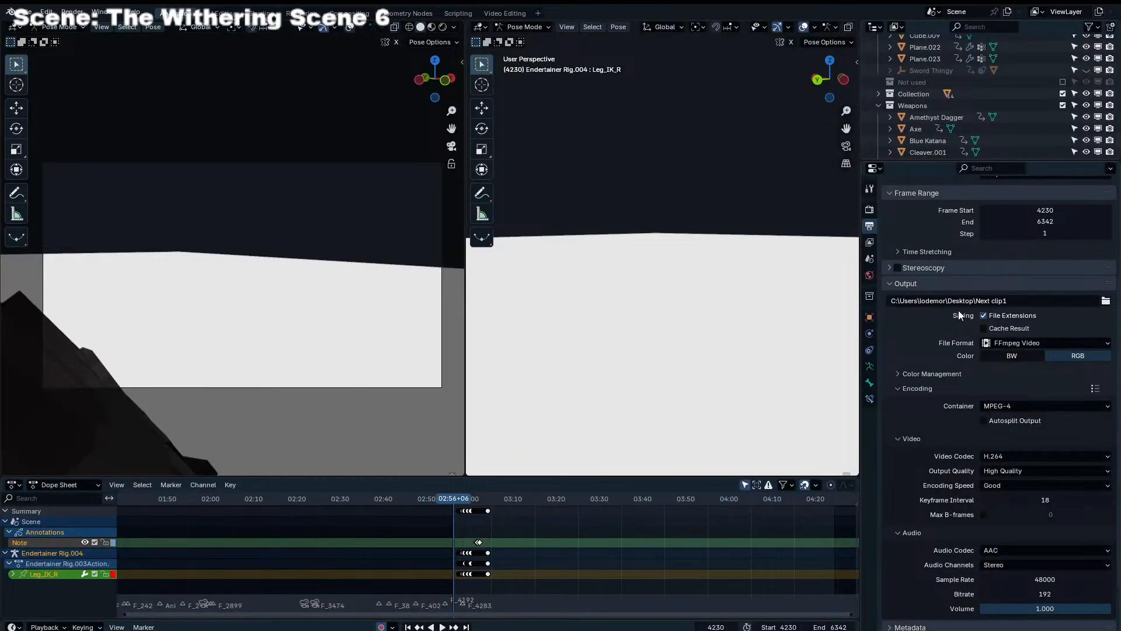
left_click(869, 210)
left_click_drag(915, 249, 916, 341)
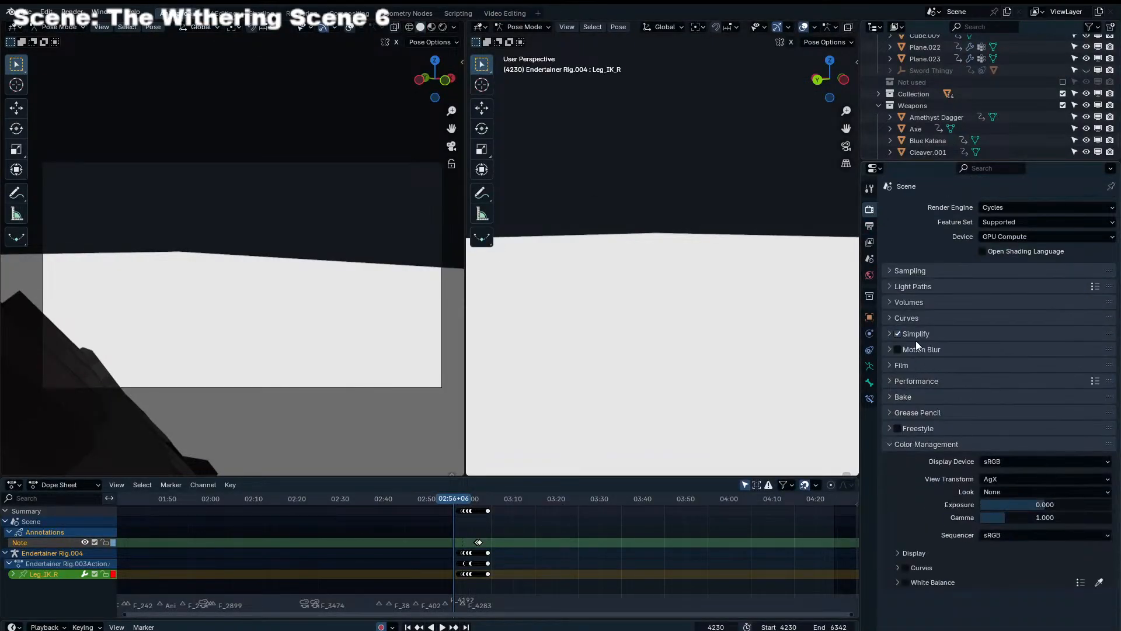
left_click(869, 242)
left_click(869, 226)
left_click(922, 421)
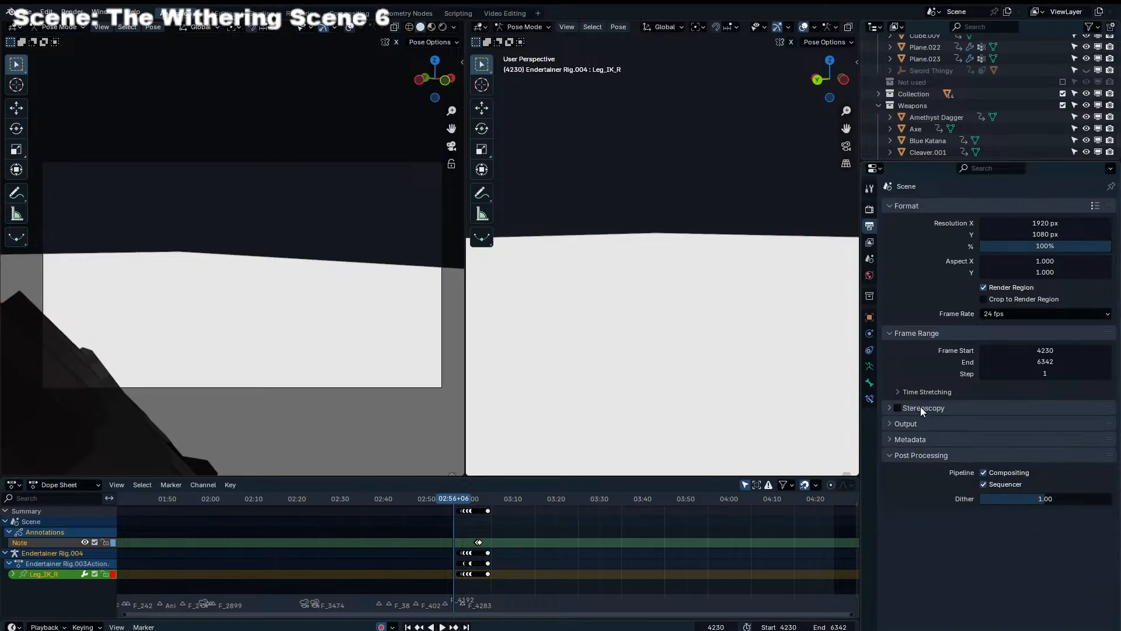
Set the scene's frame rate to Custom with FPS 24 and a Base of 2.000
left_click(983, 316)
left_click(1013, 444)
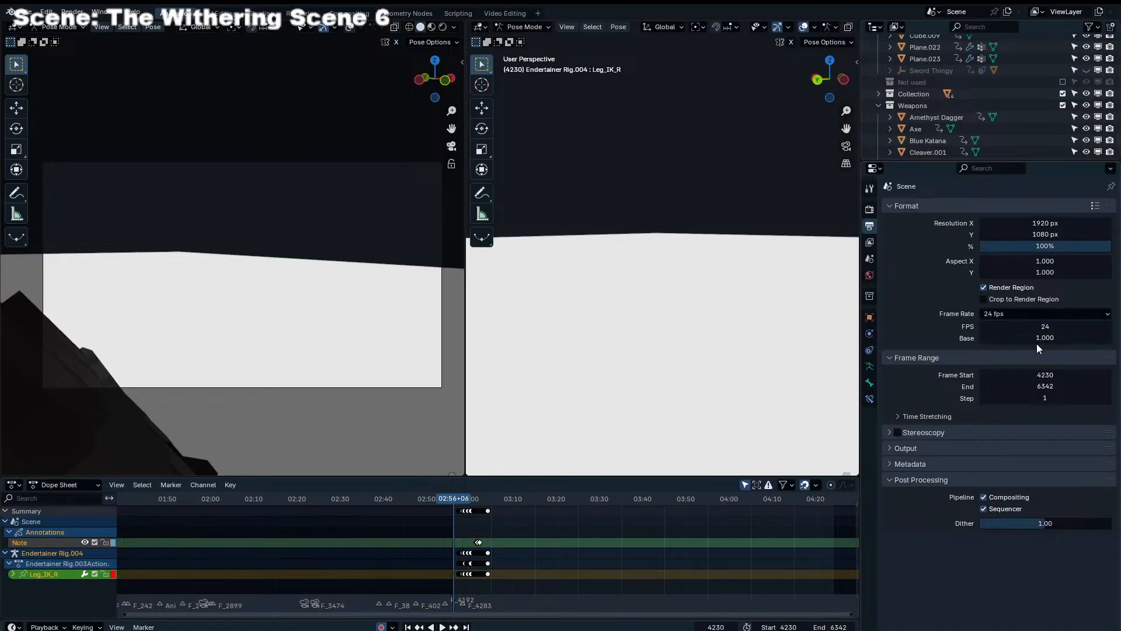
double_click(1038, 343)
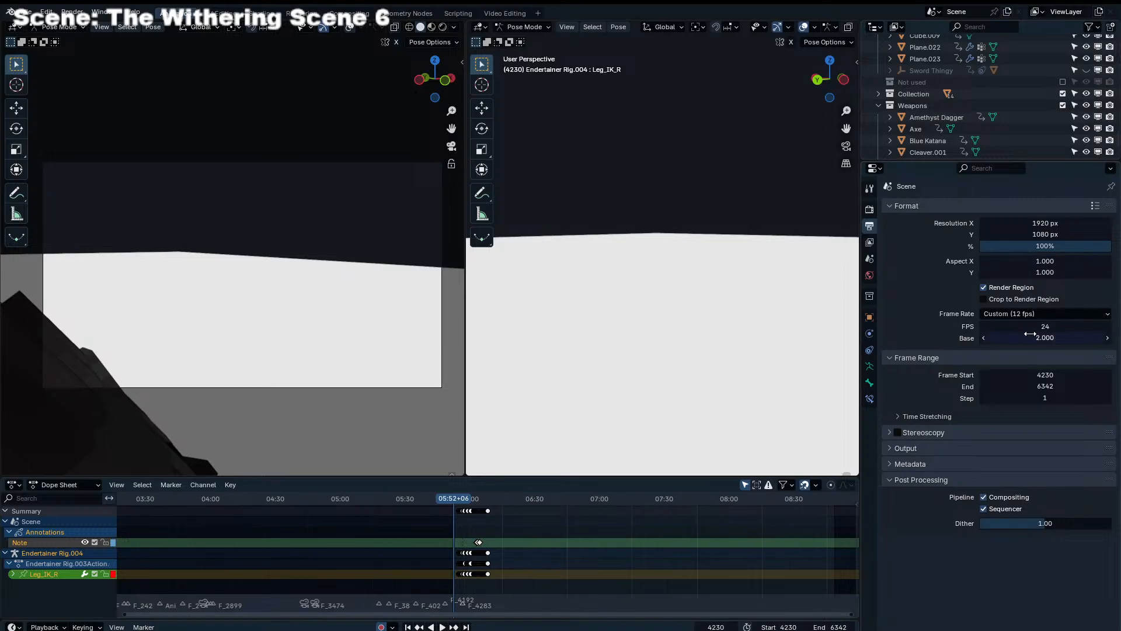
scroll(544, 554, "up", 5)
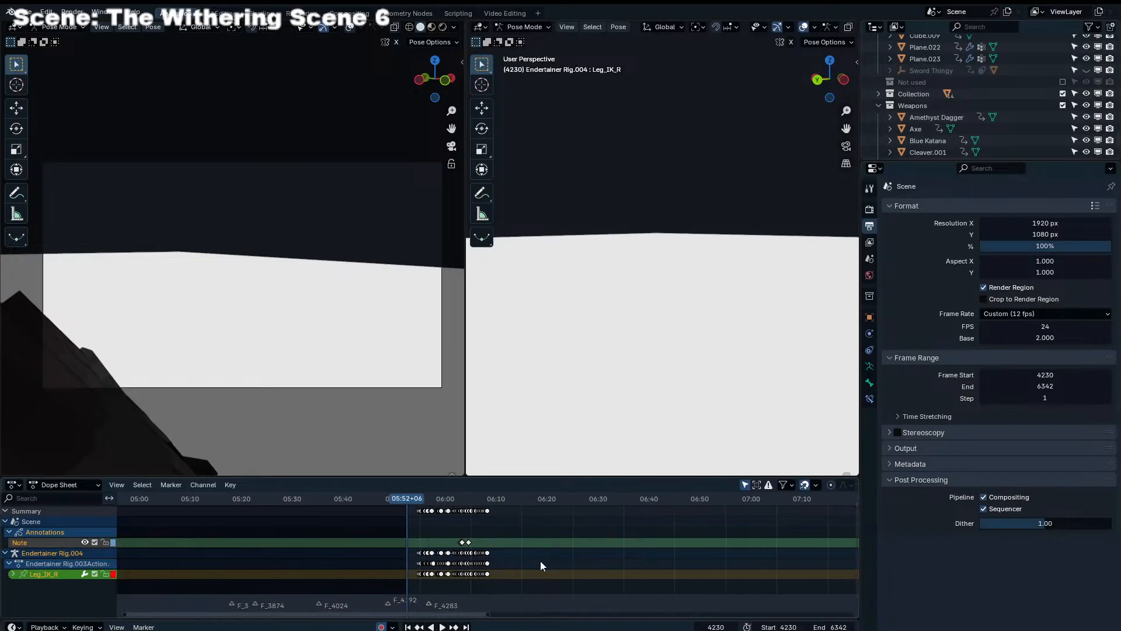
Play back the fight shot at 12 fps from frame 4230, enlarging the camera viewport along the way
key("space")
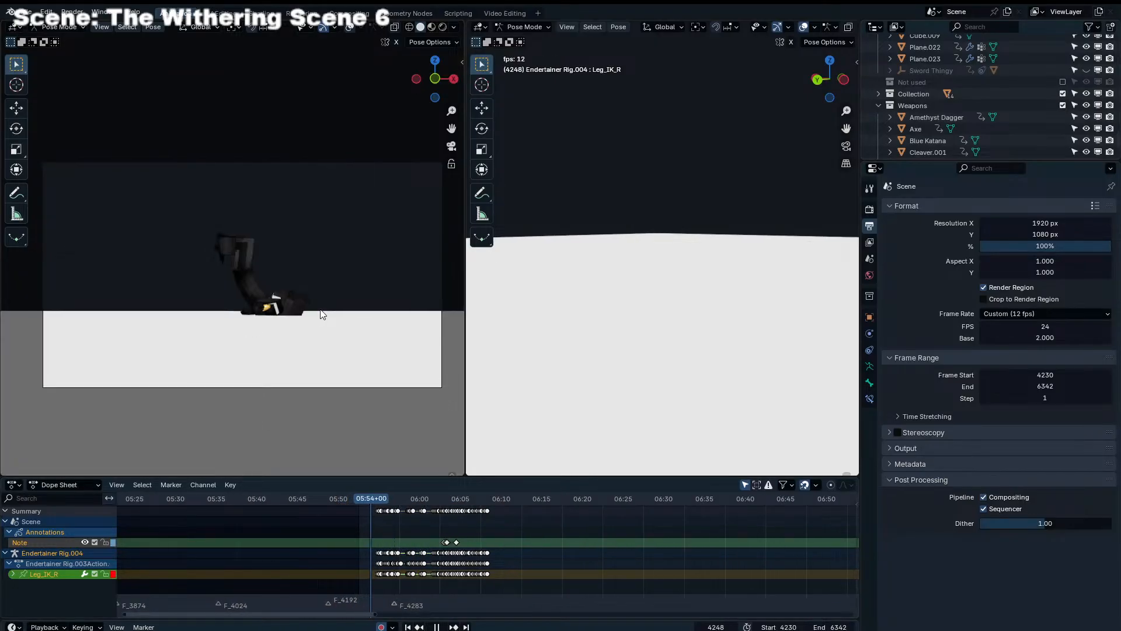
key("space")
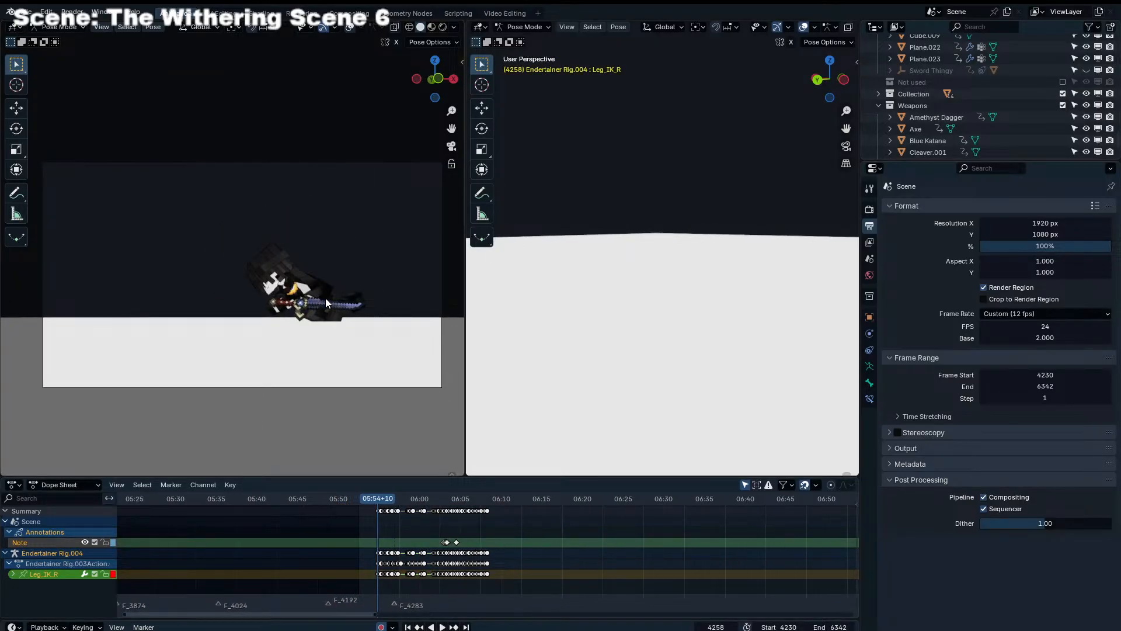
key("space")
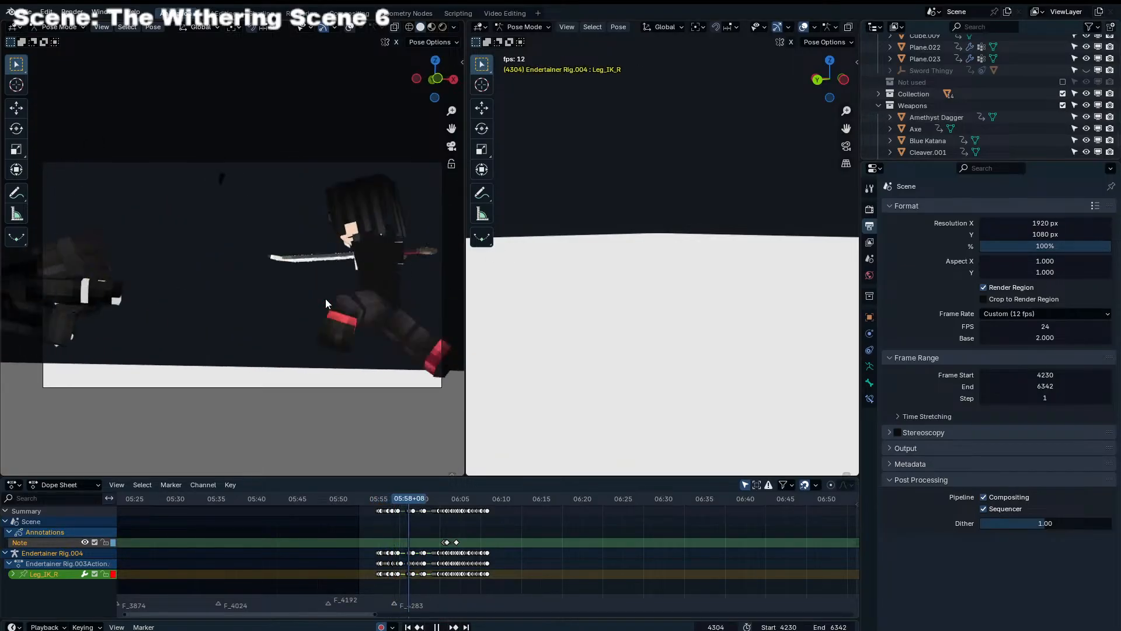
key("space")
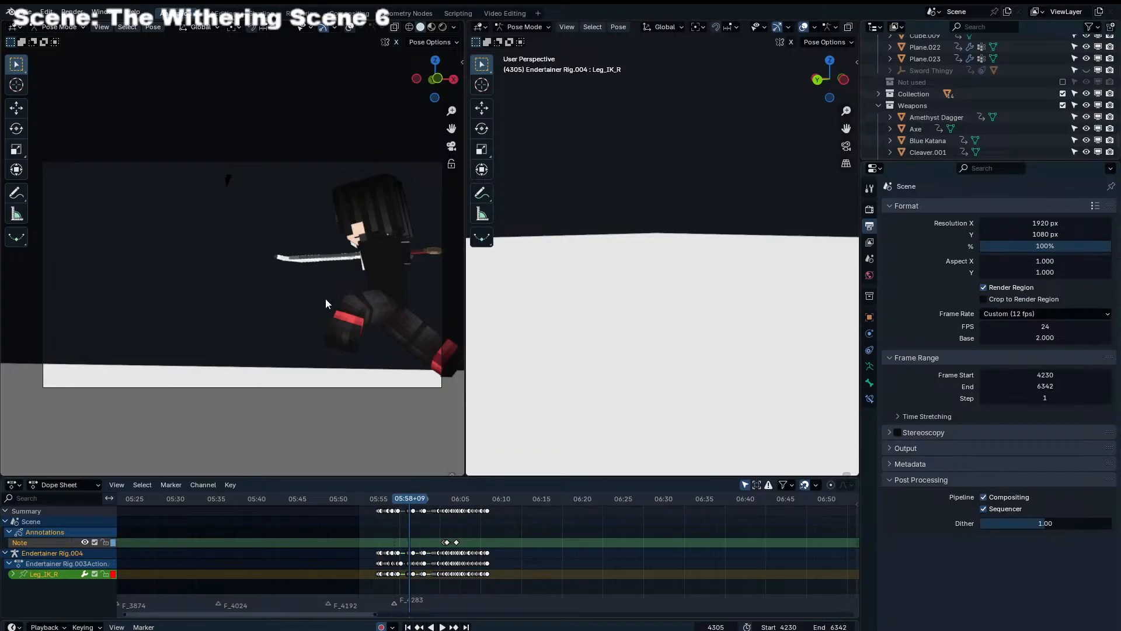
left_click_drag(463, 189, 781, 198)
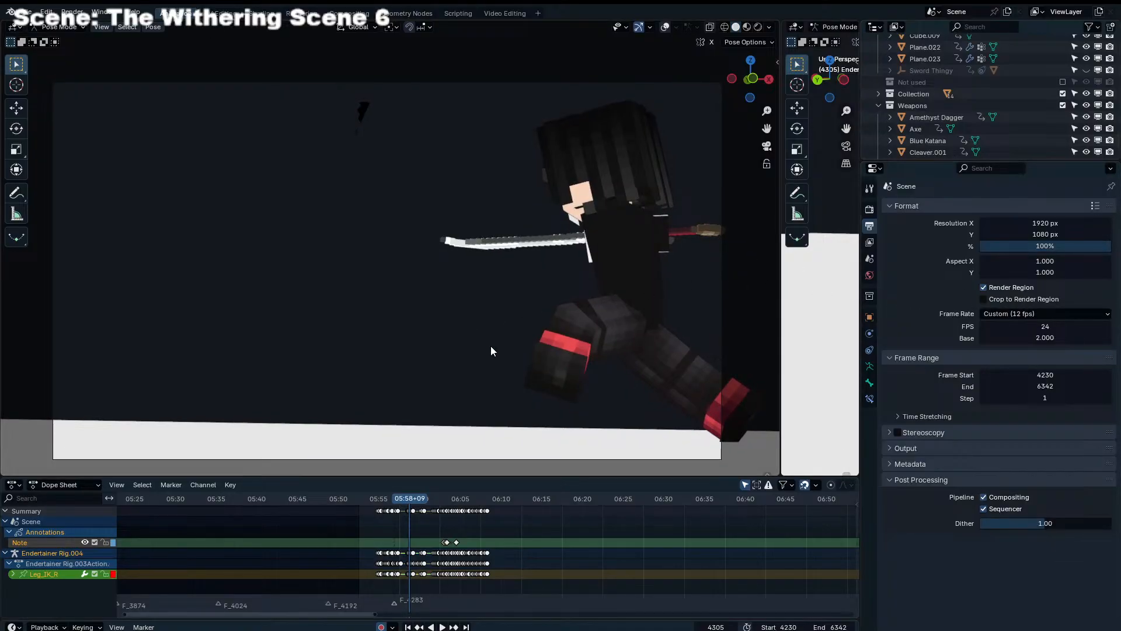
left_click(526, 562)
scroll(527, 563, "up", 3)
key("space")
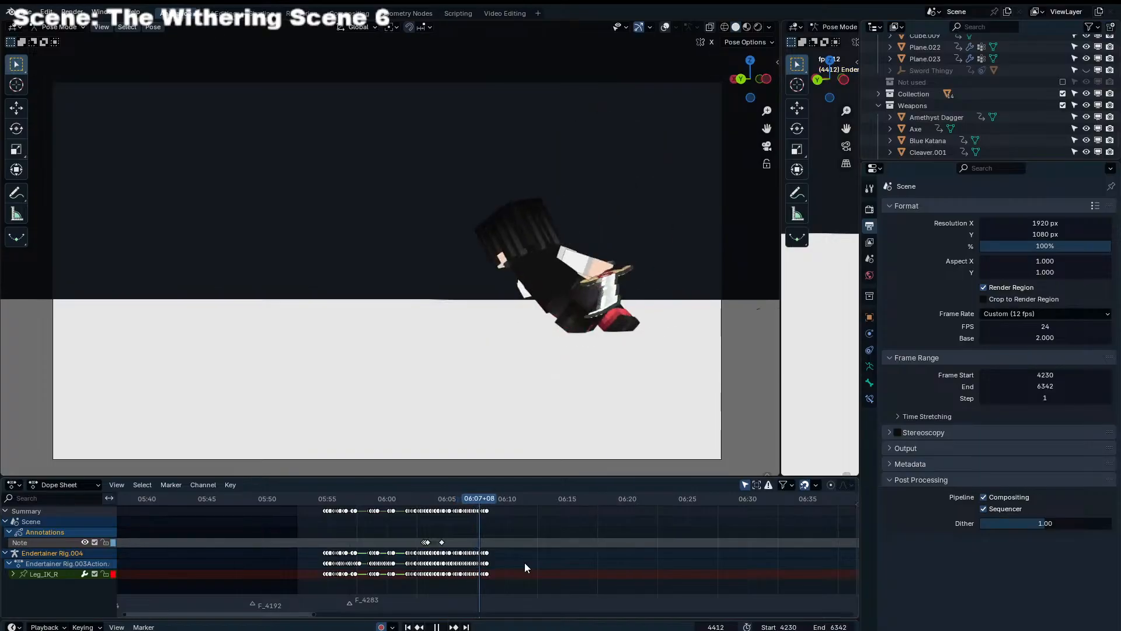
key("space")
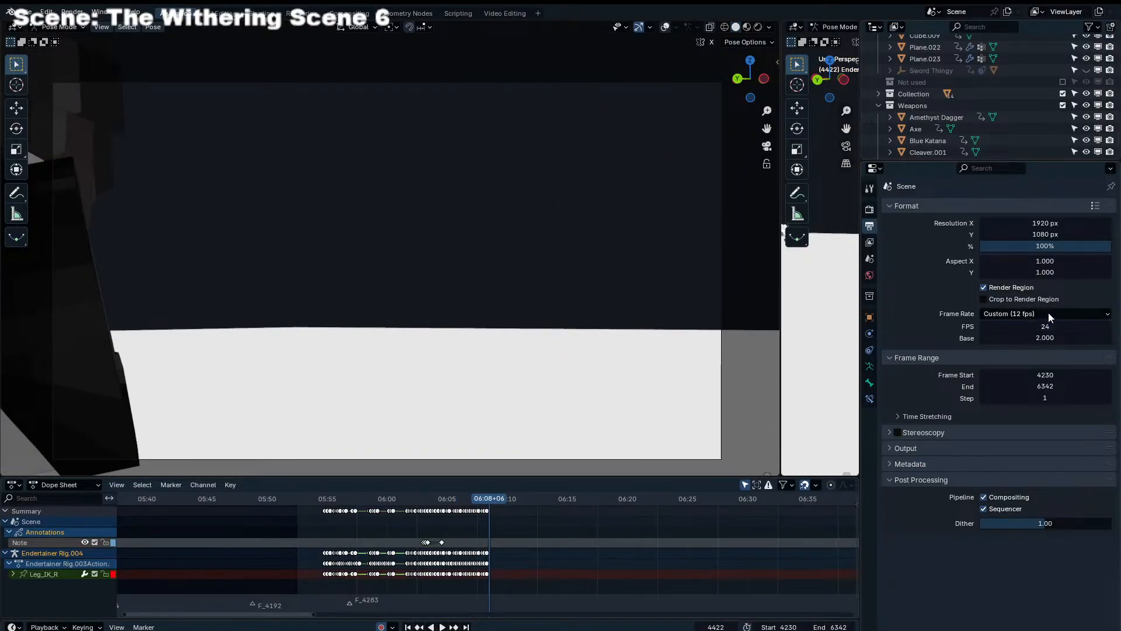
Set the scene's frame rate Base to 1.000 and open the Video Editing workspace
left_click(1045, 337)
type("1")
left_click(509, 14)
Mute the First phase (mp3cut.net).wav strip on Channel 3 and unmute 18 - Death Ballet.flac on Channel 4
left_click(653, 555)
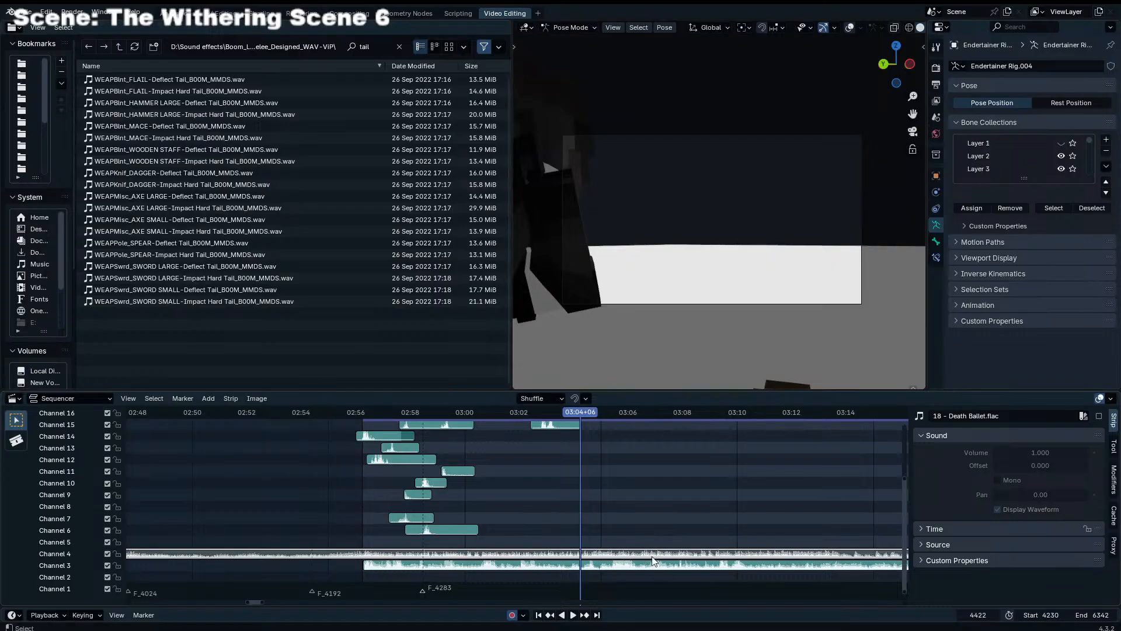
left_click(653, 560)
key("space")
left_click(372, 412)
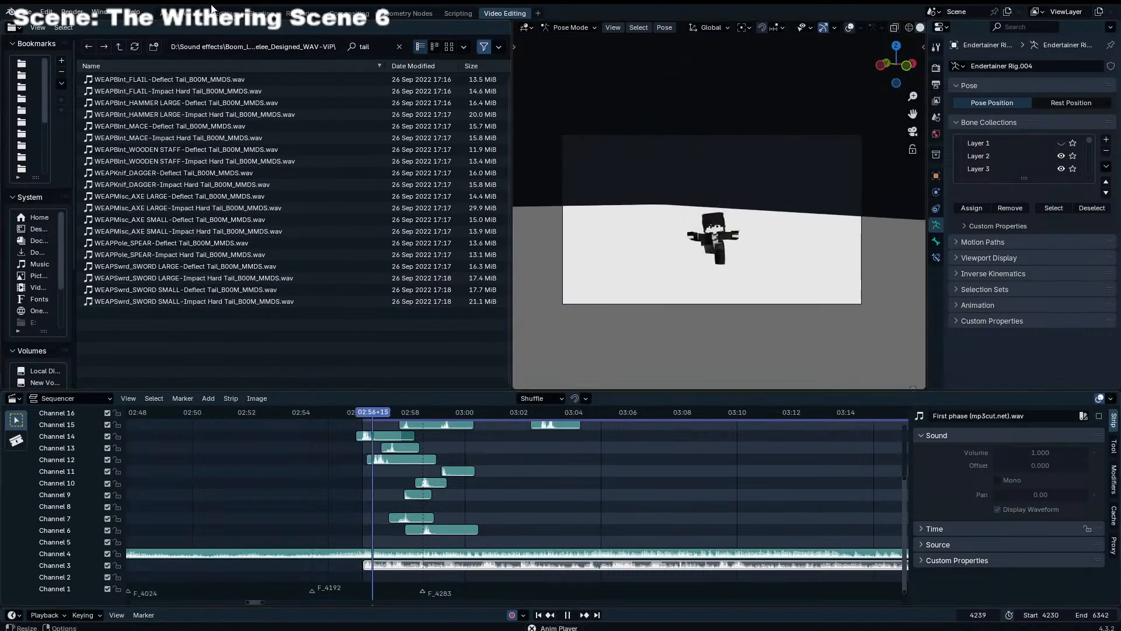
key("space")
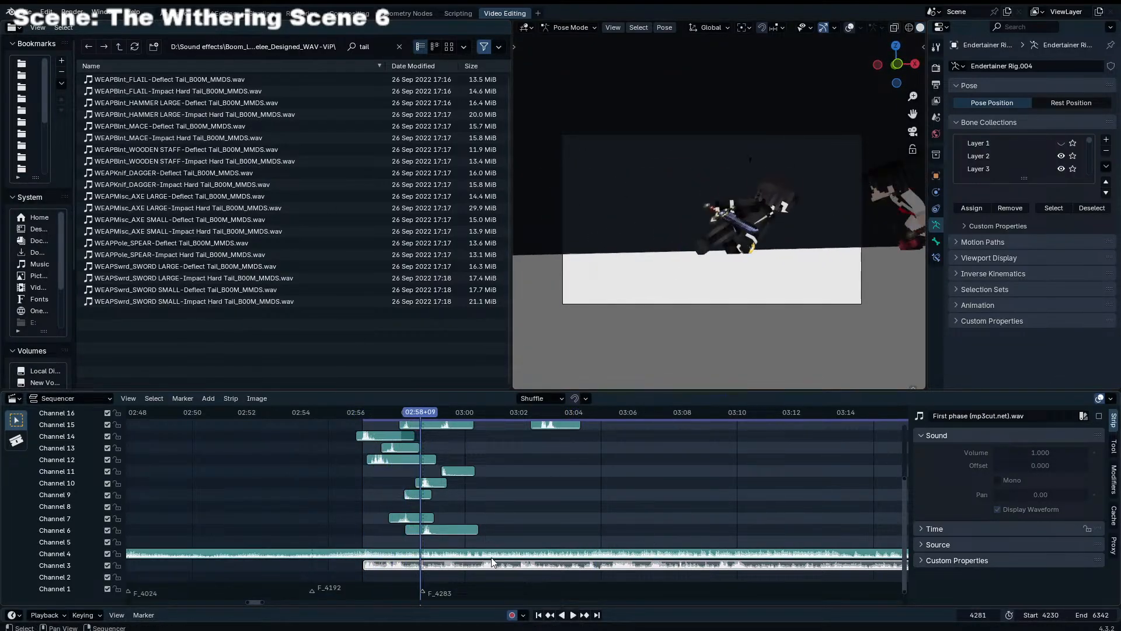
left_click(491, 558)
left_click(494, 560)
left_click(494, 556)
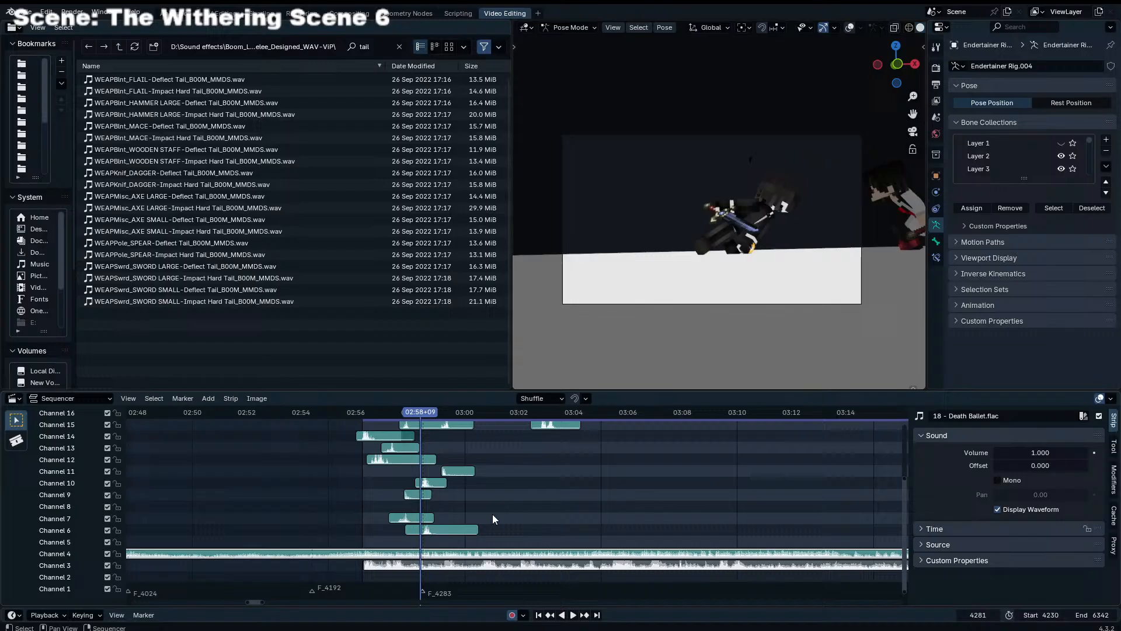
Return to the animation workspace and replay the opening of the fight at 12 fps
left_click(182, 15)
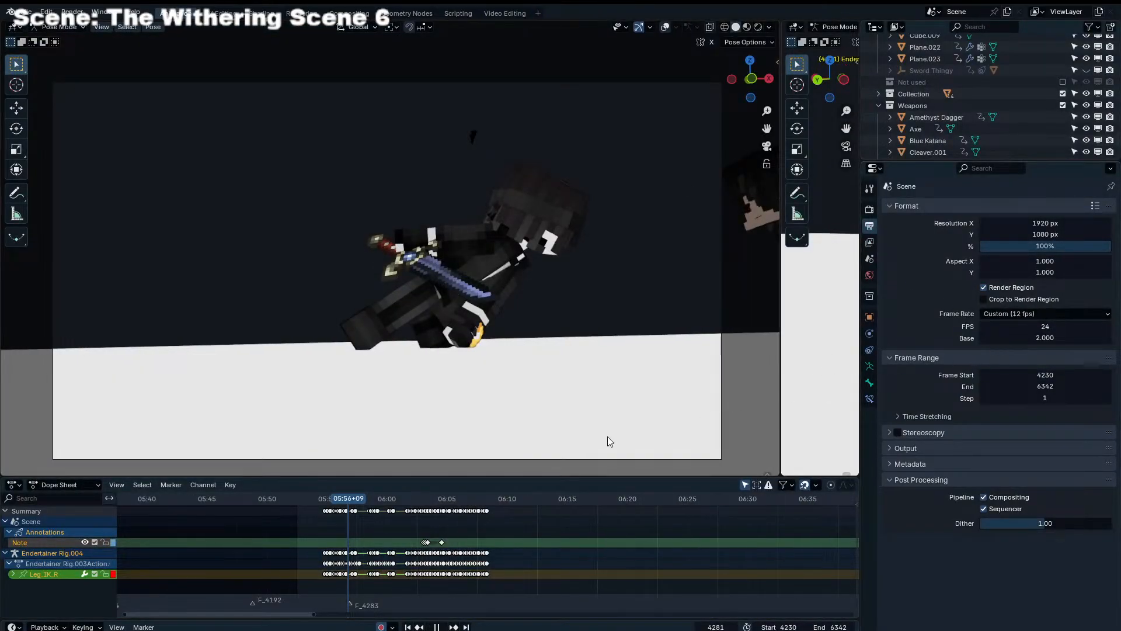
left_click(330, 499)
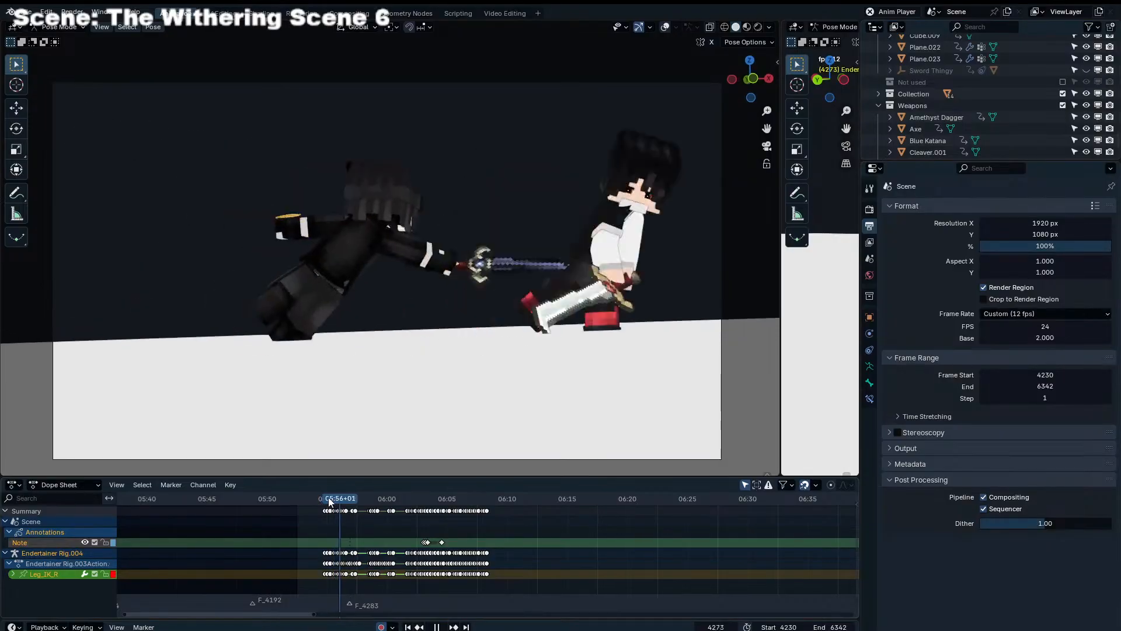
key("space")
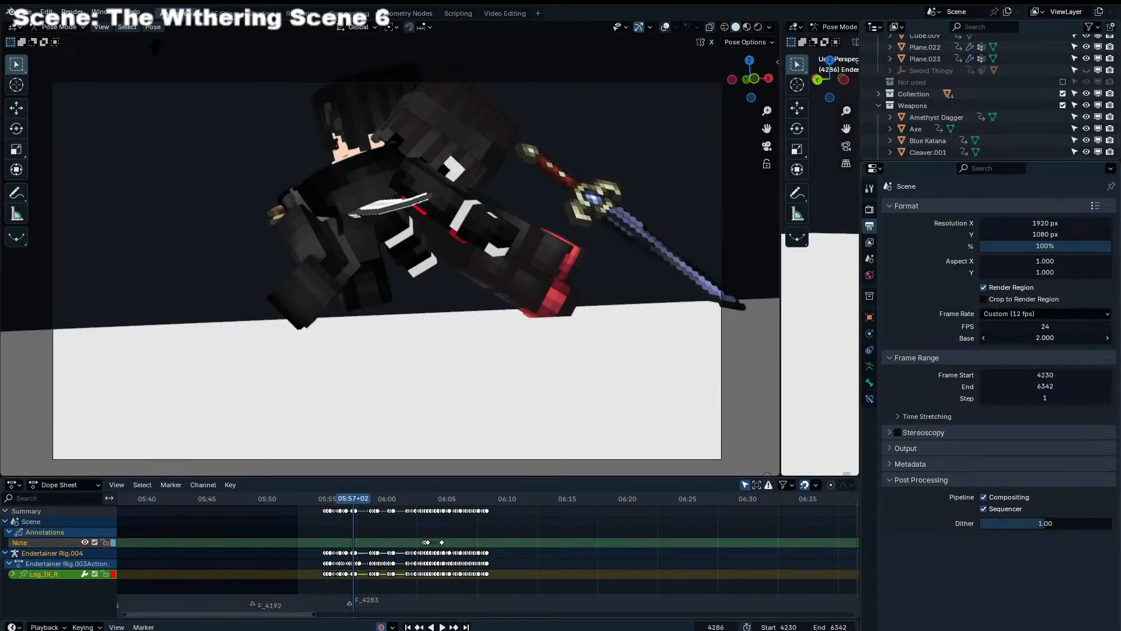
Set the frame rate Base to 1.000 and play the shot from its beginning at 24 fps
key("Return")
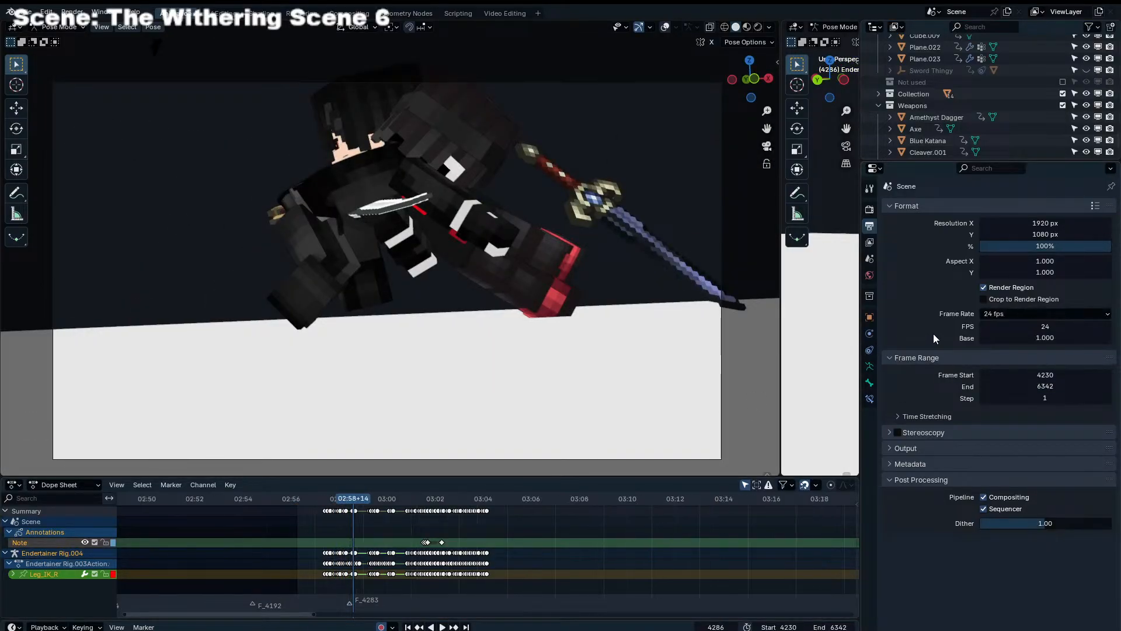
left_click(321, 498)
key("space")
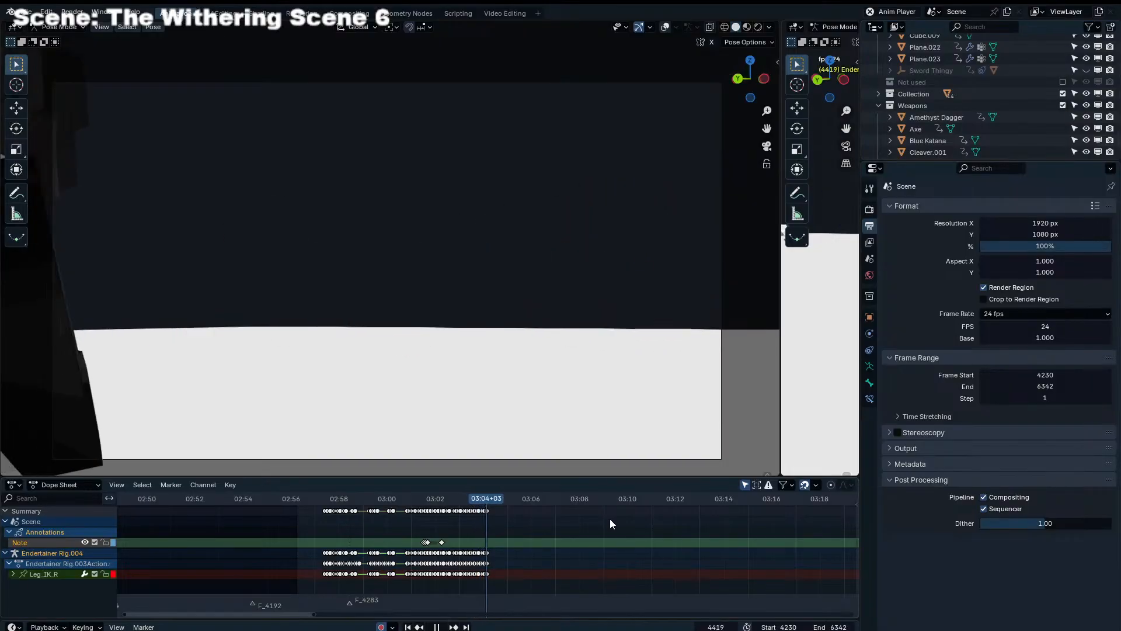
Go to frame 4401, show the viewport overlays and select the Torso control of Endertainer Rig.001
left_click_drag(494, 502, 467, 495)
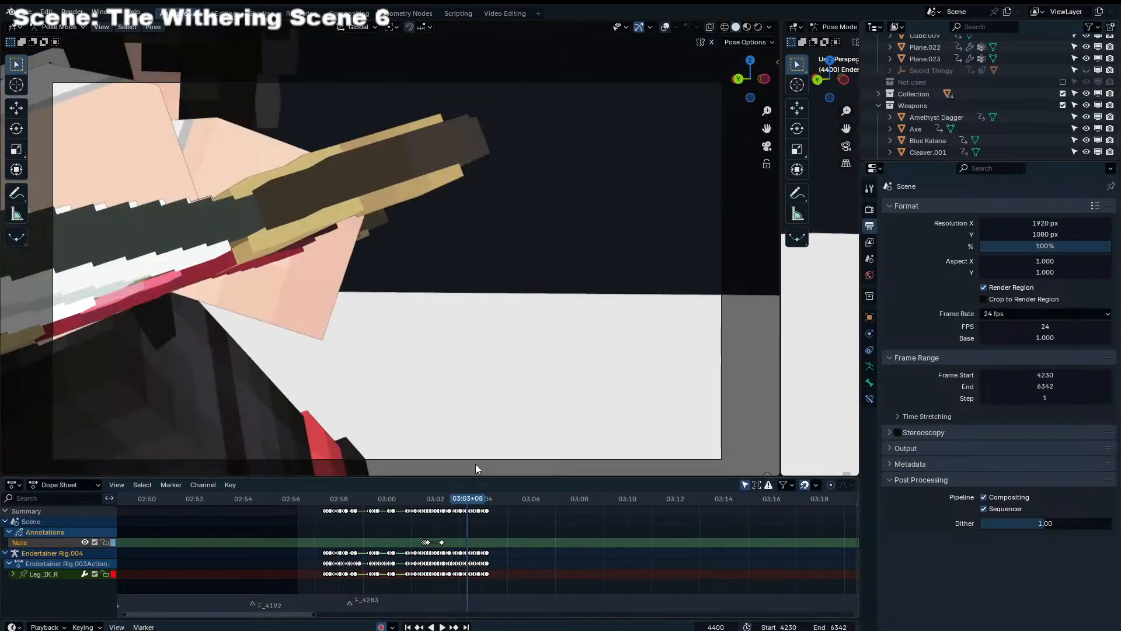
key("space")
key("Left")
key("Left")
key("Right")
left_click(664, 27)
middle_click_drag(595, 152, 505, 253)
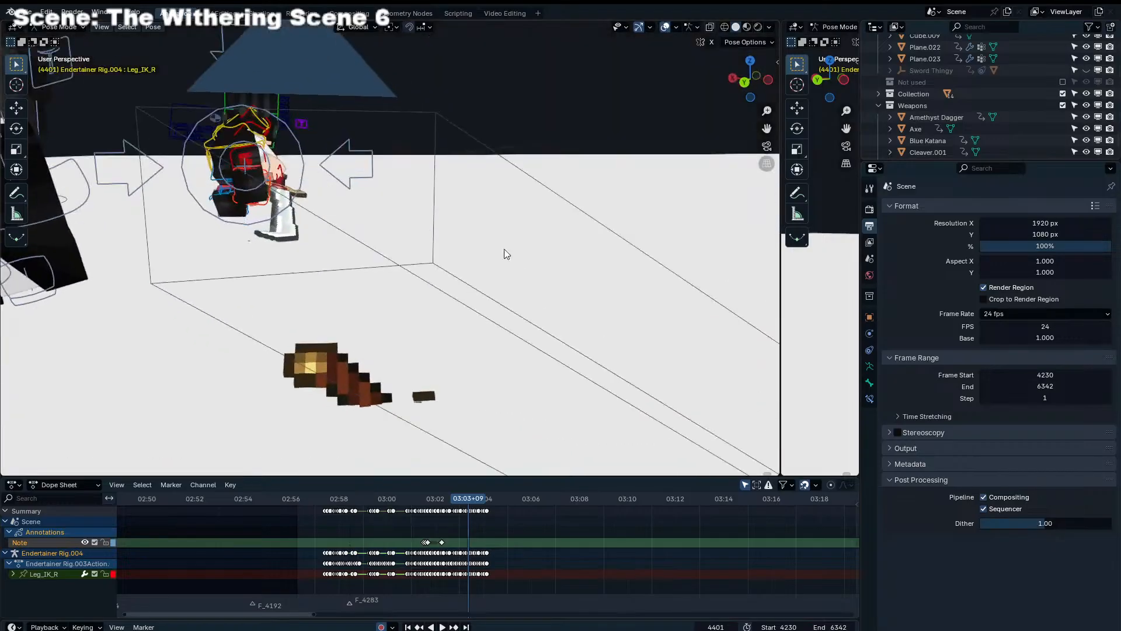
scroll(505, 253, "down", 5)
left_click(250, 254)
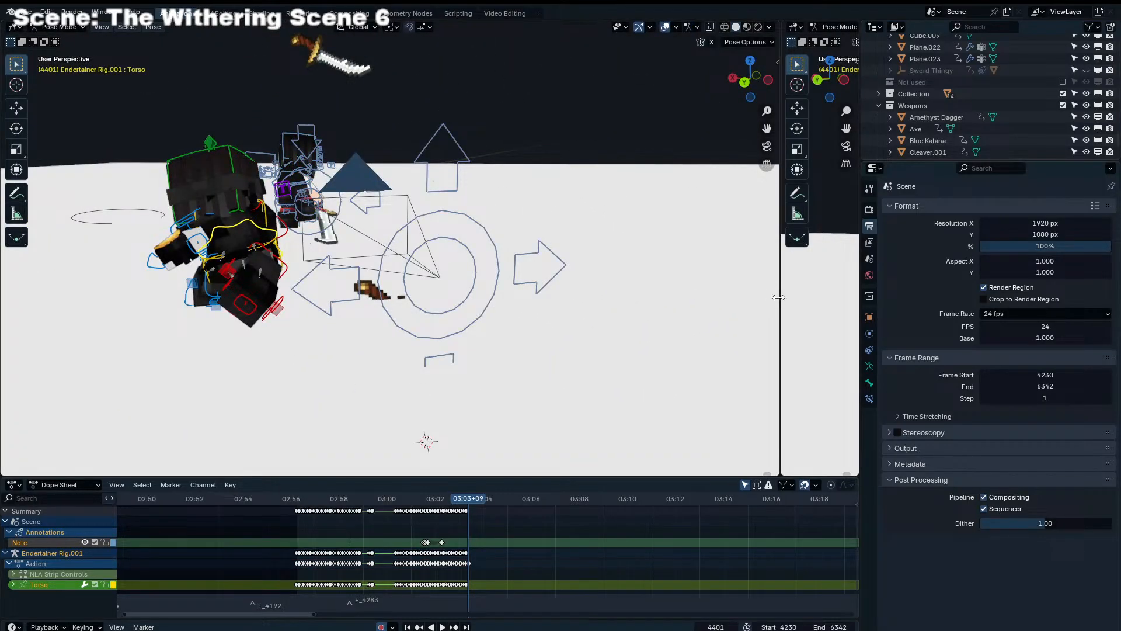
Enlarge the second viewport and, in top view, move the Torso control right beside the other character
left_click_drag(778, 297, 397, 313)
key("KP_7")
scroll(643, 237, "down", 5)
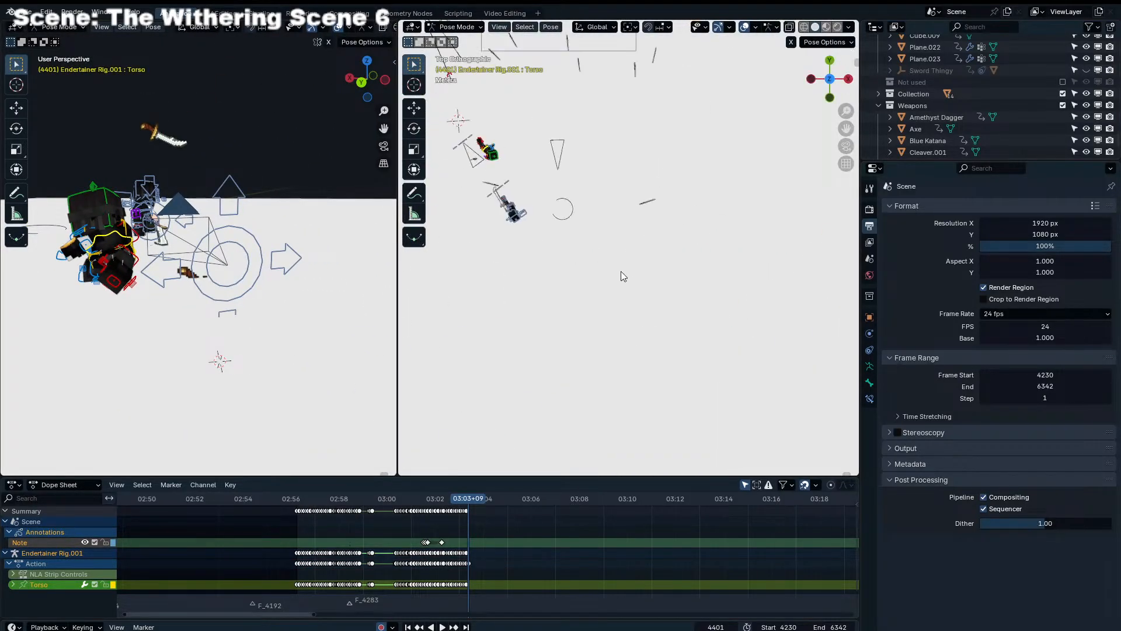
middle_click_drag(505, 183, 660, 259, "shift")
scroll(660, 259, "up", 3)
key("g")
left_click(724, 335)
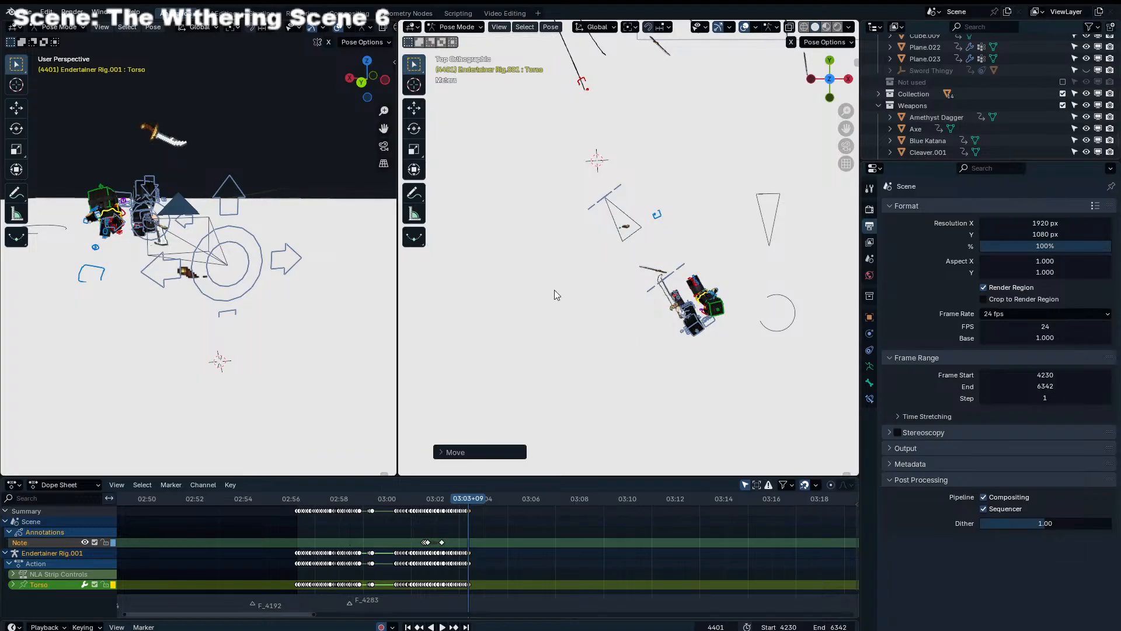
Restore the camera view in the first viewport and freely rotate the Torso control to tilt the body
key("KP_0")
scroll(723, 292, "up", 6)
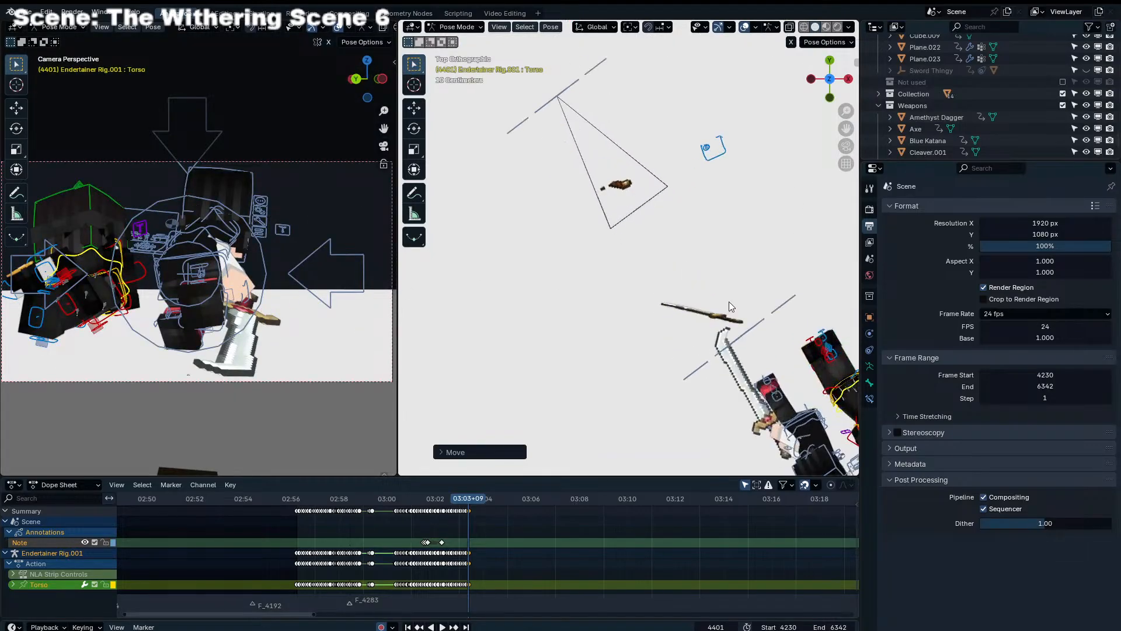
middle_click_drag(728, 301, 578, 146, "shift")
scroll(685, 274, "up", 2)
middle_click_drag(700, 275, 677, 207)
key("r")
key("r")
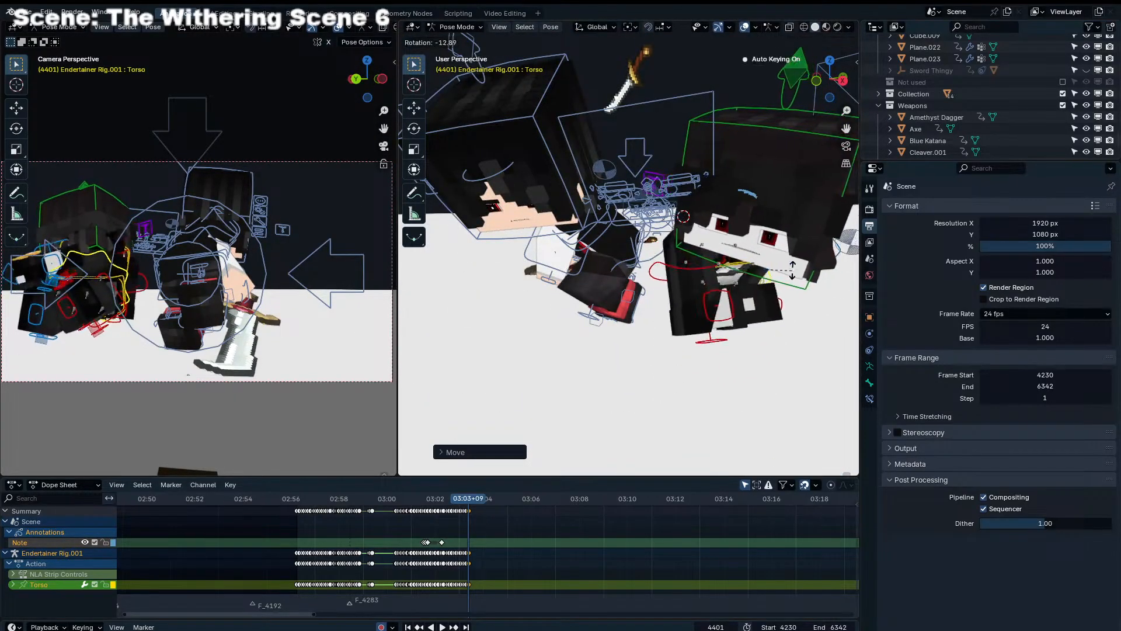
left_click(792, 255)
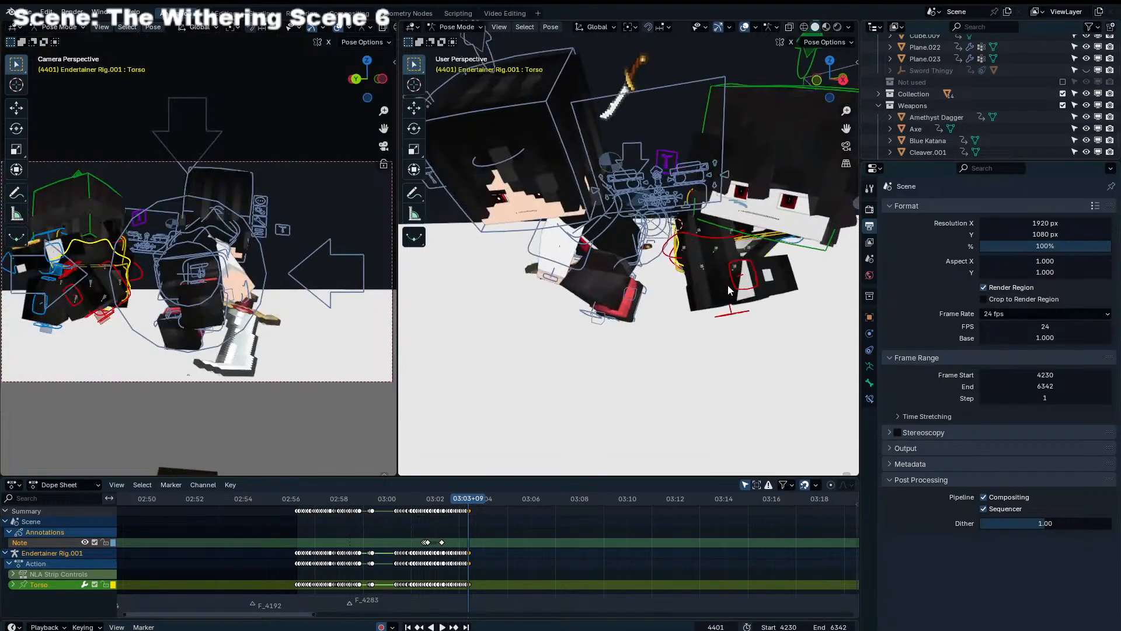
Select the rig's right leg control, Leg_IK_R, and snap it to the 3D cursor
middle_click_drag(728, 285, 471, 316)
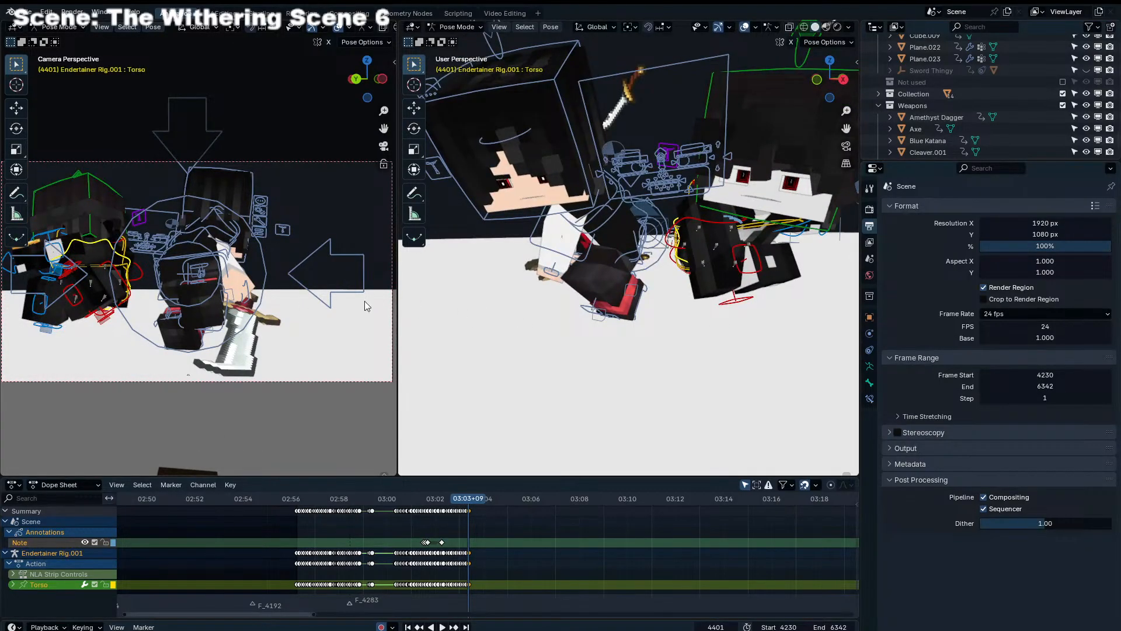
middle_click_drag(601, 305, 643, 386)
scroll(643, 386, "down", 4)
left_click(586, 45)
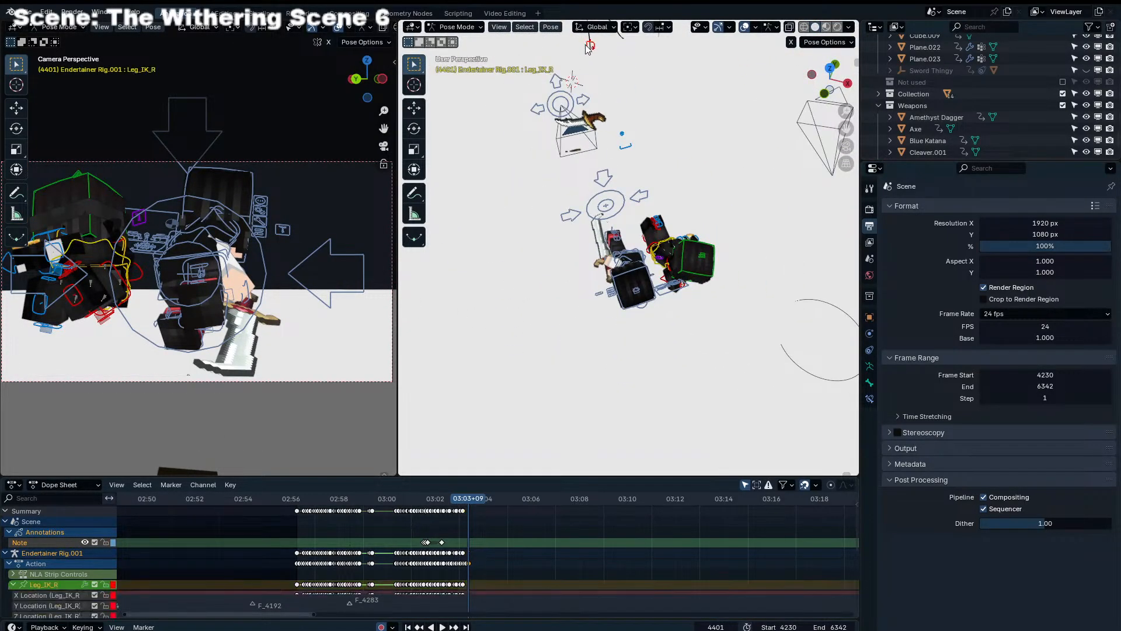
key("shift+s")
left_click(677, 233)
Move Leg_IK_R under the torso, first with the Z axis locked and in finer adjustments from the camera view
key("g")
key("shift+z")
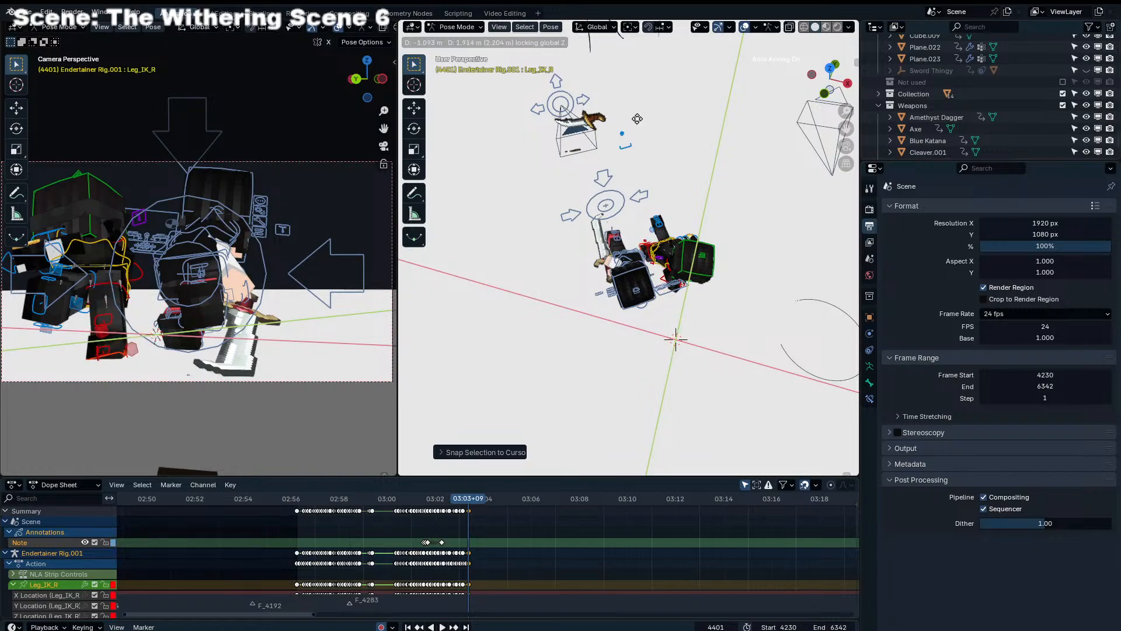
left_click(642, 160)
key("g")
left_click(212, 281)
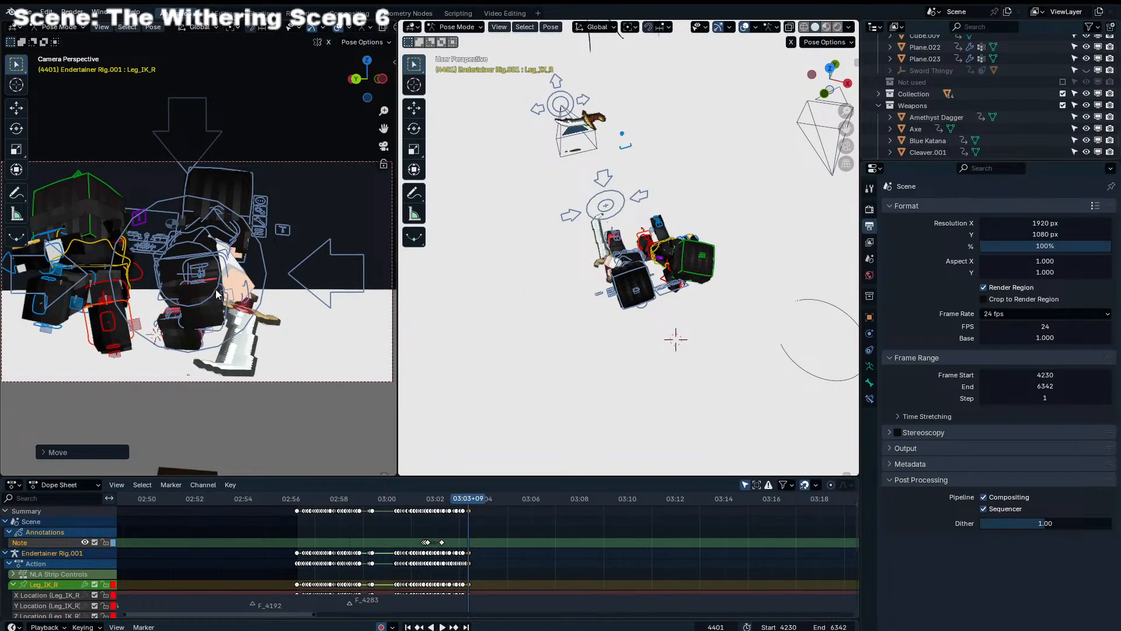
middle_click_drag(636, 304, 542, 309)
scroll(585, 309, "up", 4)
key("g")
left_click(480, 316)
Select Leg_IK_L, place the 3D cursor on the ground near the rig and snap the control to it
left_click(640, 308)
middle_click_drag(641, 308, 734, 324)
left_click(806, 253)
right_click(725, 295, "shift")
key("shift+s")
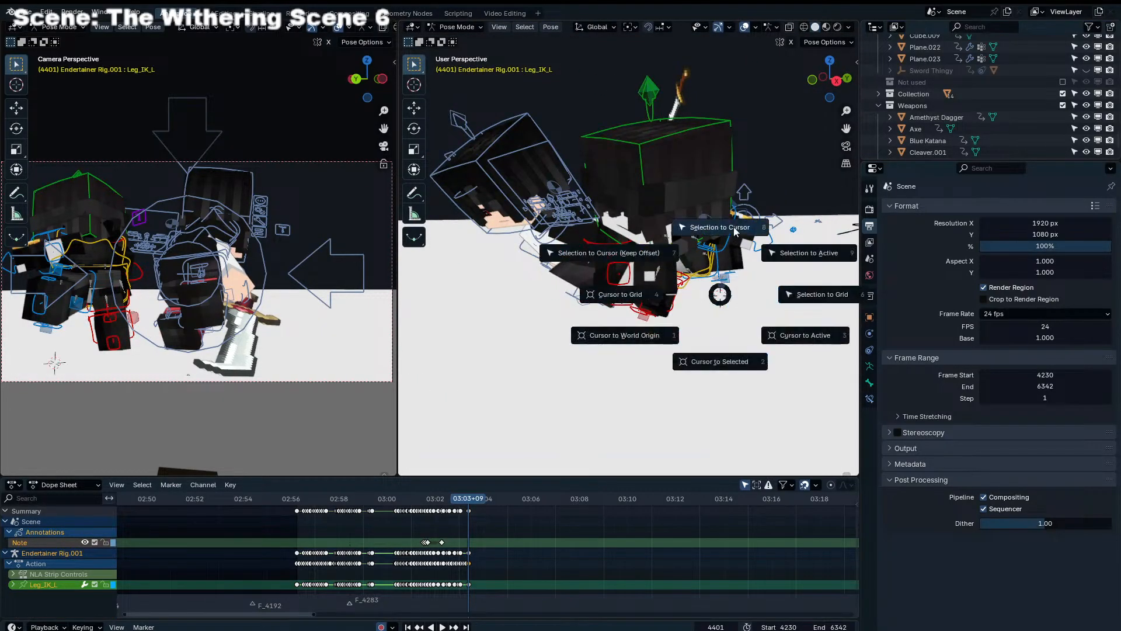
left_click(732, 227)
Rotate Leg_IK_L and raise it slightly so the left leg stretches out behind the body
middle_click_drag(733, 227, 633, 223)
key("r")
left_click(628, 234)
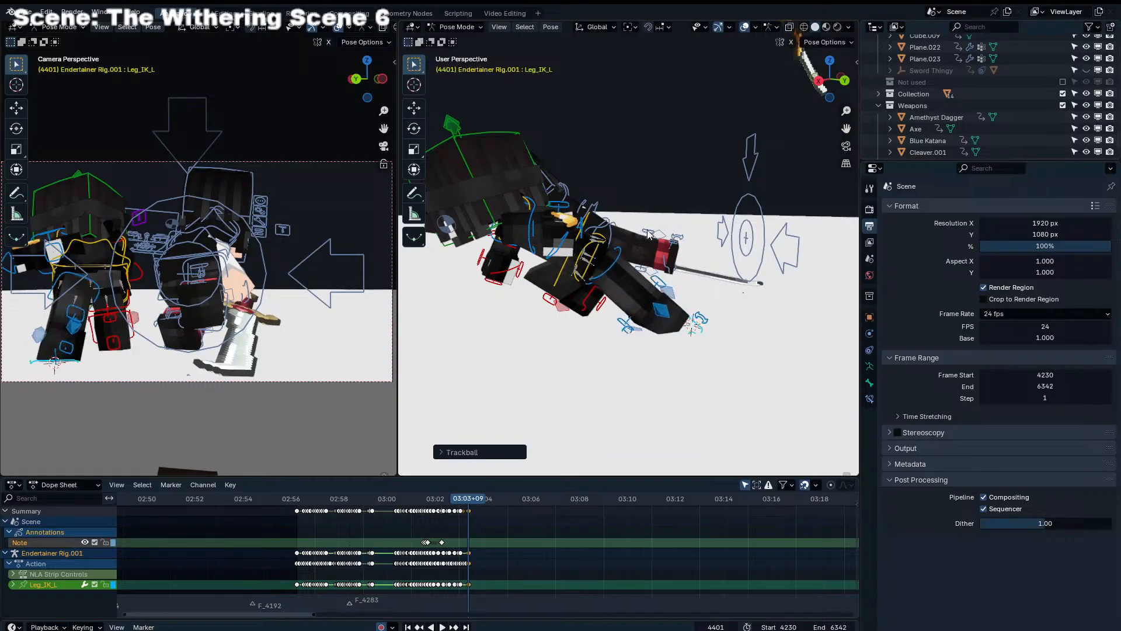
key("g")
left_click(657, 218)
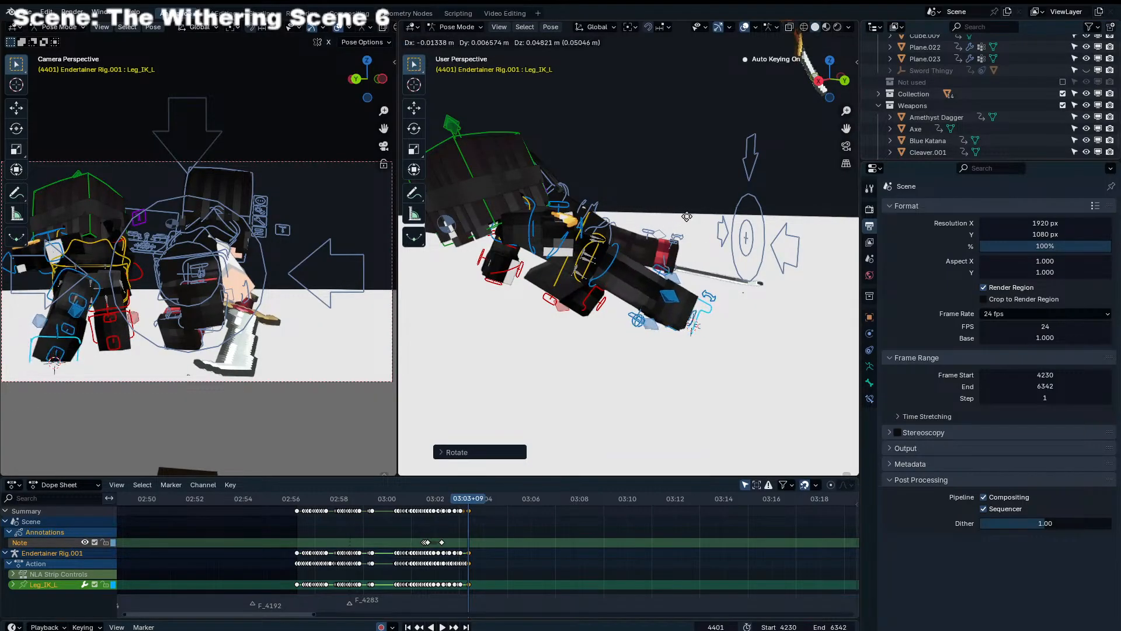
left_click(684, 205)
Fine-tune the position and rotation of Leg_IK_L so the left leg hangs straight beside the right in camera view
middle_click_drag(684, 205, 596, 234)
key("g")
left_click(634, 230)
key("r")
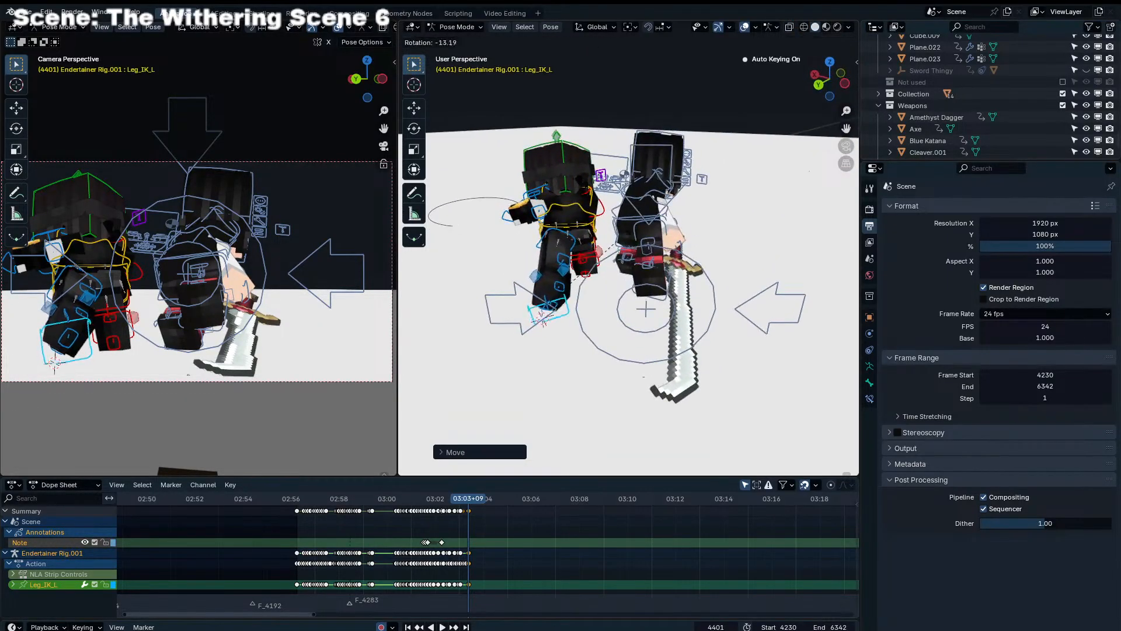
right_click(613, 238)
key("r")
left_click(259, 352)
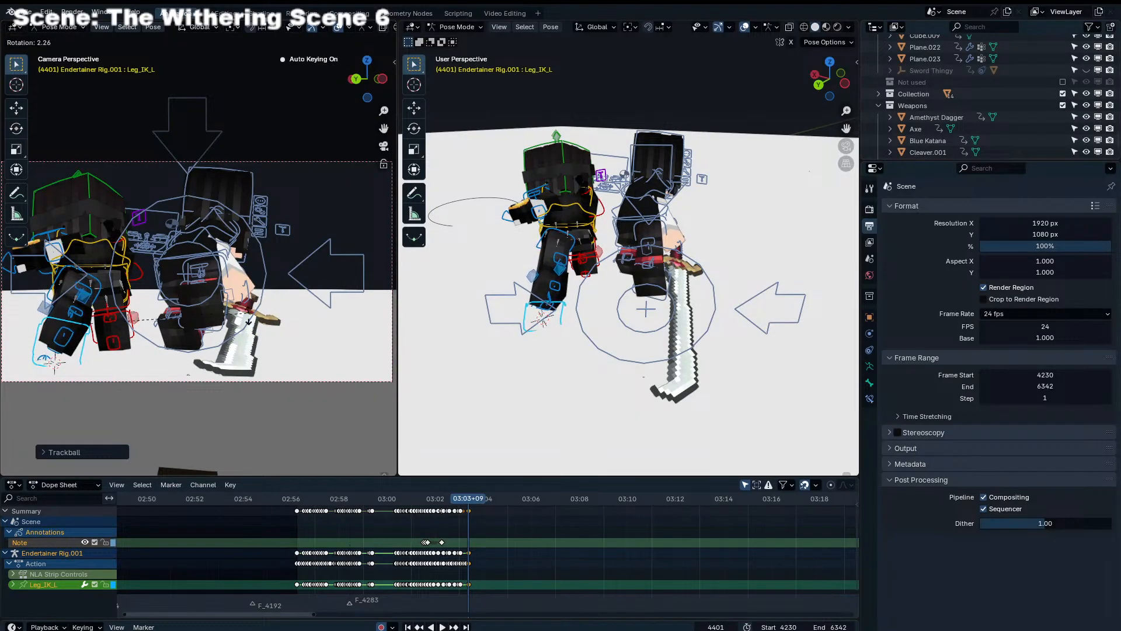
key("g")
left_click(253, 321)
key("r")
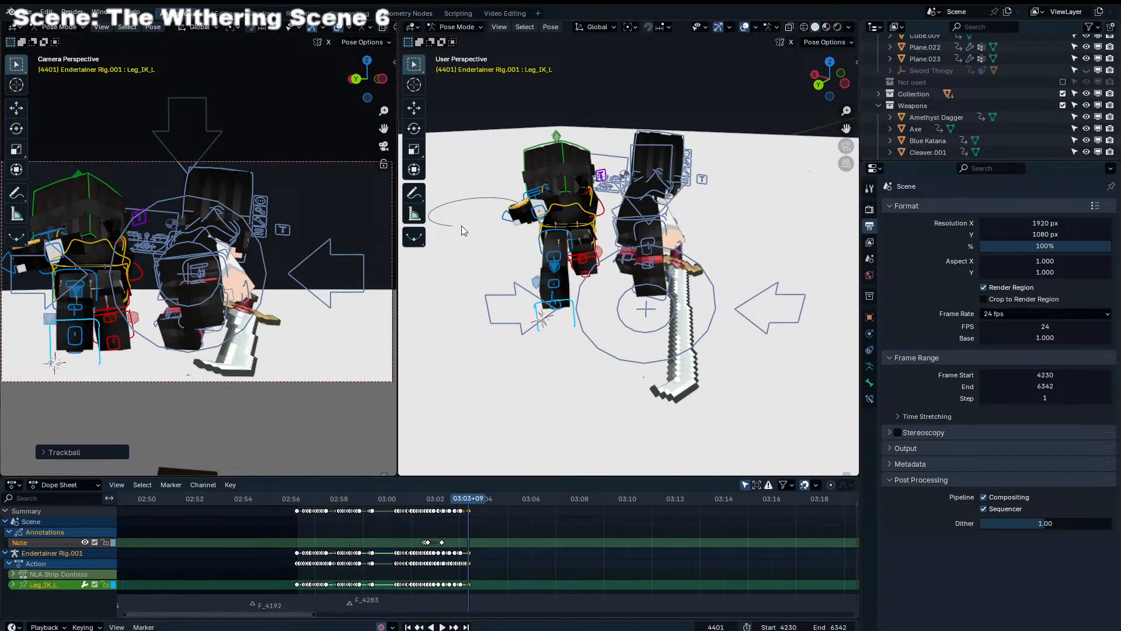
Adjust Shoulder_IK_L of Endertainer Rig.001 at frame 4401 and rotate the Head control so the head tilts over the torso
middle_click_drag(461, 227, 623, 218)
left_click(537, 252)
key("g")
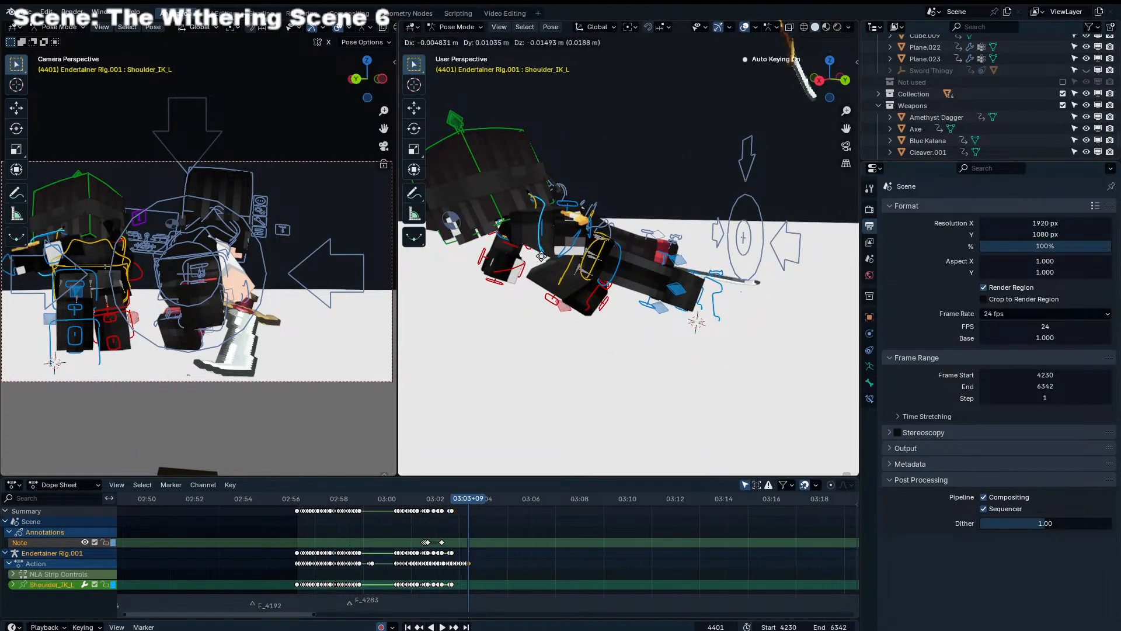
left_click(543, 260)
key("r")
left_click(500, 209)
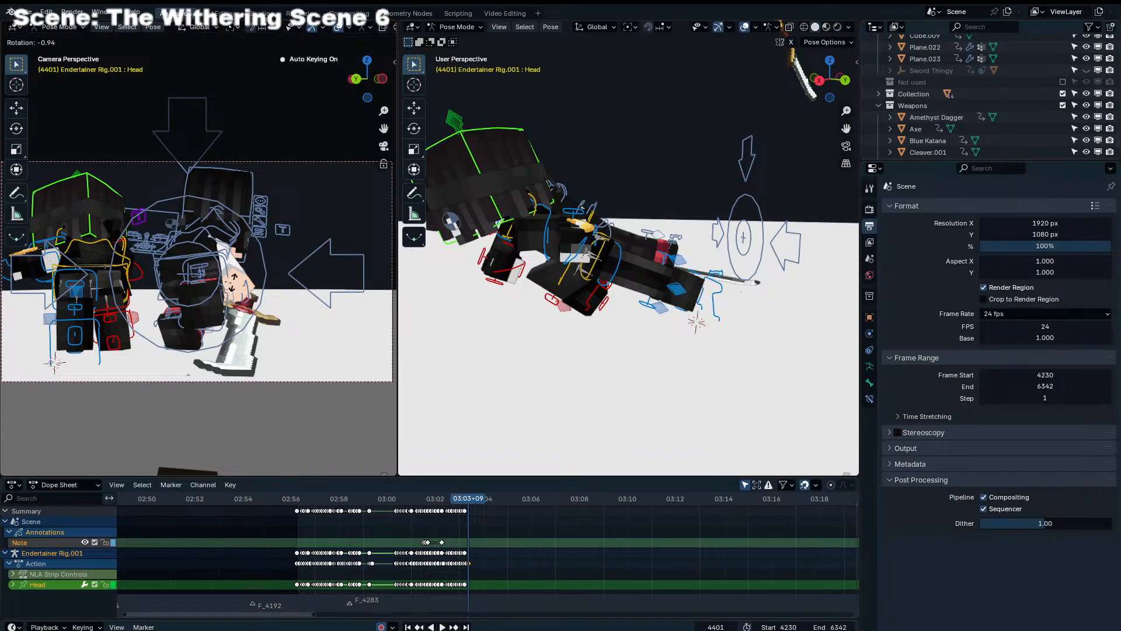
left_click(179, 270)
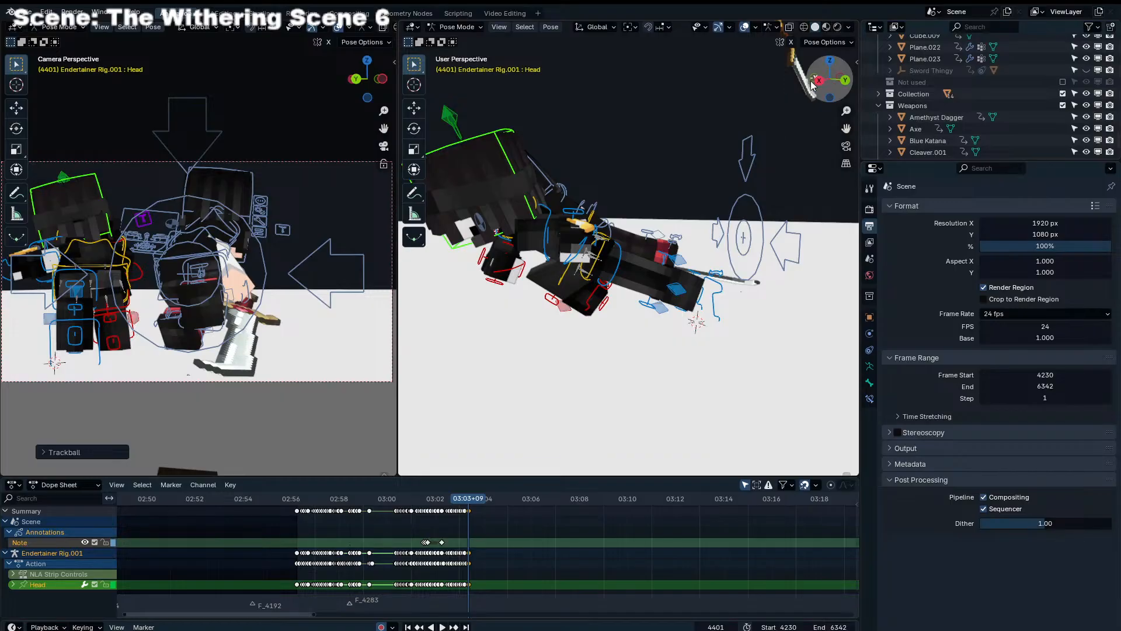
Move Shoulder_IK_R of Endertainer Rig.001 and rotate it freely so the right arm tucks in against the torso
left_click_drag(814, 82, 730, 181)
left_click(691, 244)
left_click(691, 241)
middle_click_drag(691, 241, 678, 232)
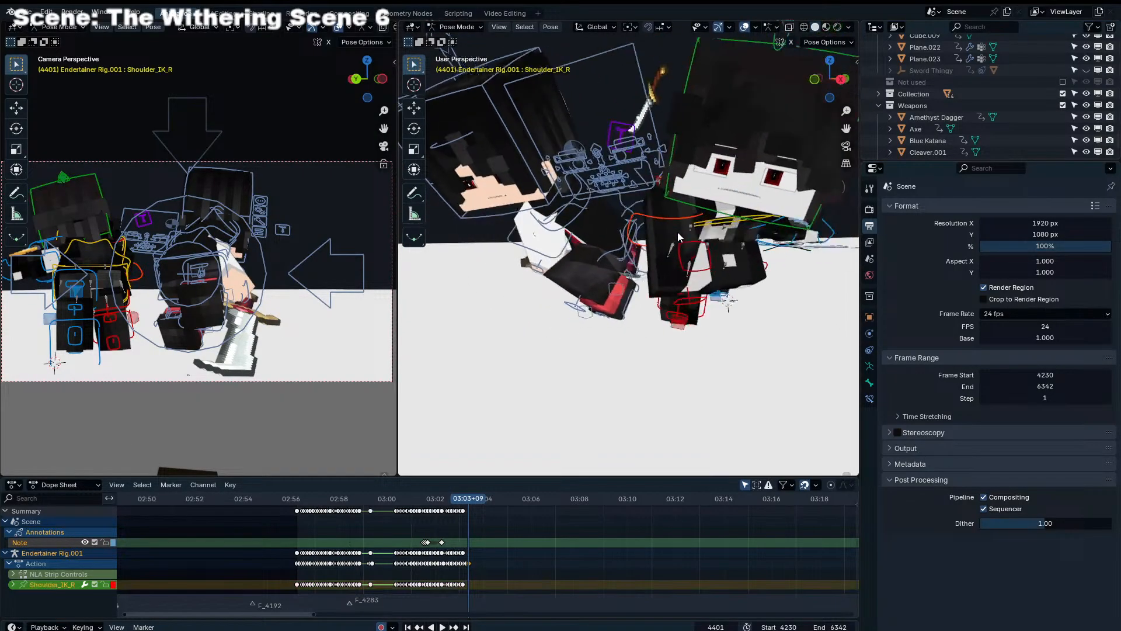
key("g")
left_click(685, 249)
key("r")
key("r")
left_click(719, 278)
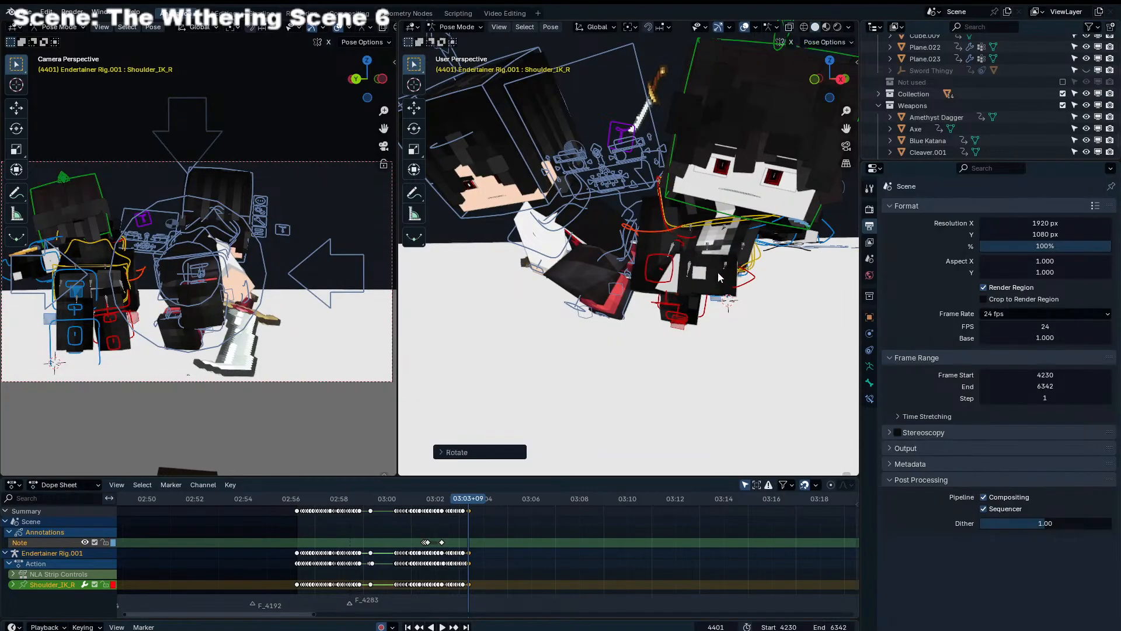
Rotate the Chest control of Endertainer Rig.001 slightly with repeated plain and trackball rotations
left_click(687, 227)
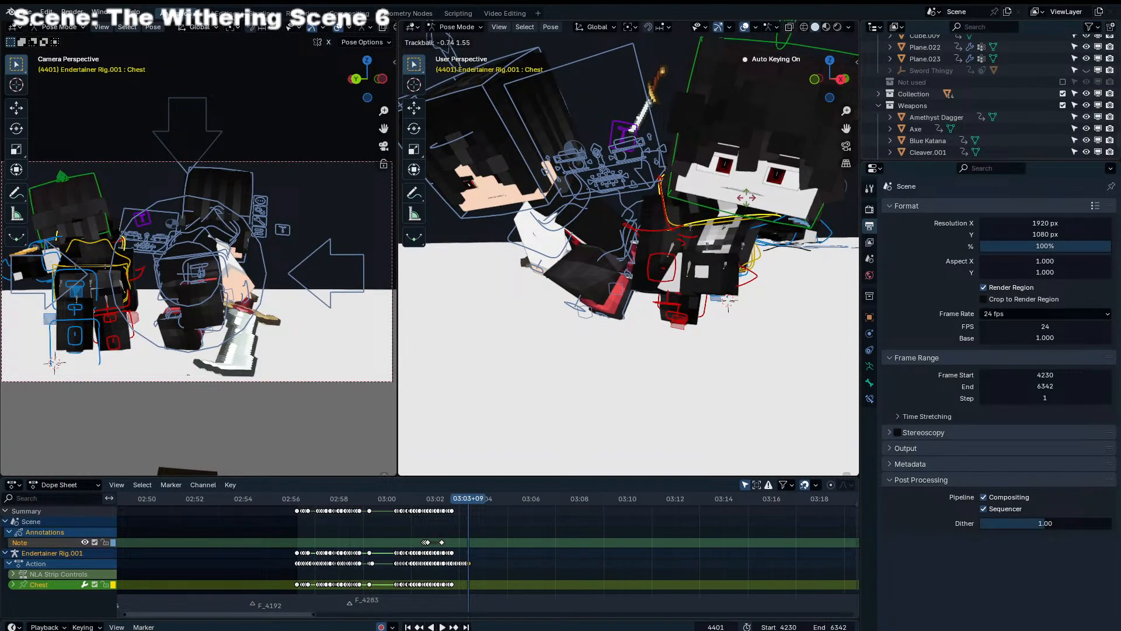
left_click(745, 198)
key("r")
left_click(785, 180)
key("r")
key("r")
left_click(797, 177)
Rotate the Head control of Endertainer Rig.001 with alternating plain and trackball rotations until the face looks straight ahead
left_click(807, 220)
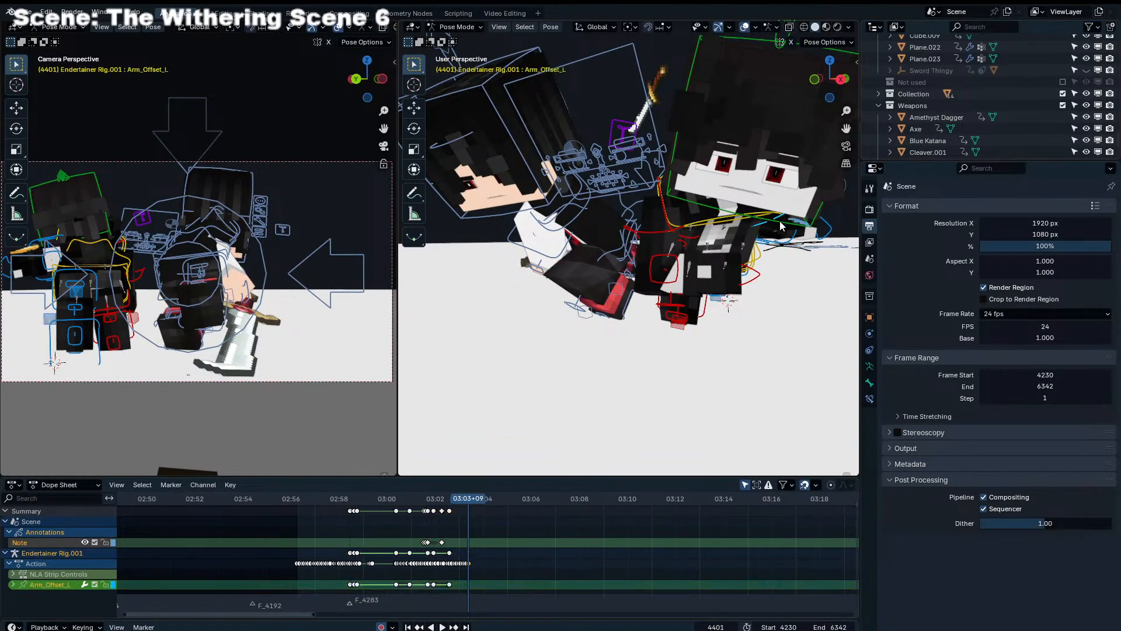
left_click(808, 225)
key("r")
key("r")
left_click(806, 251)
key("r")
left_click(801, 264)
key("r")
key("r")
left_click(799, 273)
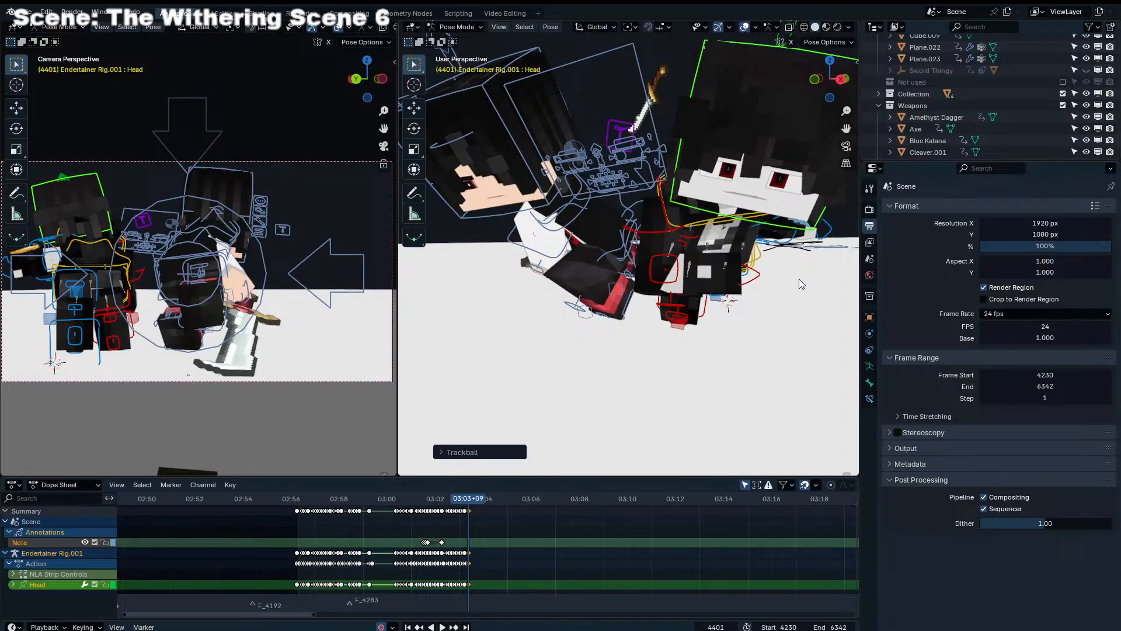
key("r")
left_click(785, 263)
key("r")
key("r")
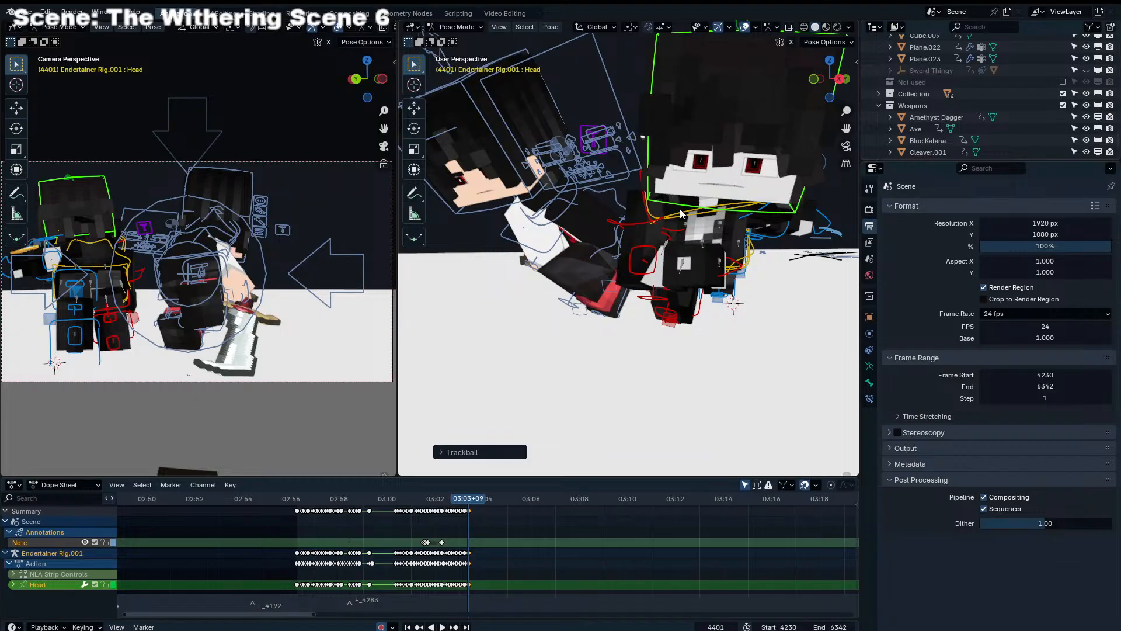
Go to frame 4403 and move and rotate Leg_IK_R of Endertainer Rig.001 to bring the right foot forward beneath the torso
scroll(592, 537, "up", 20)
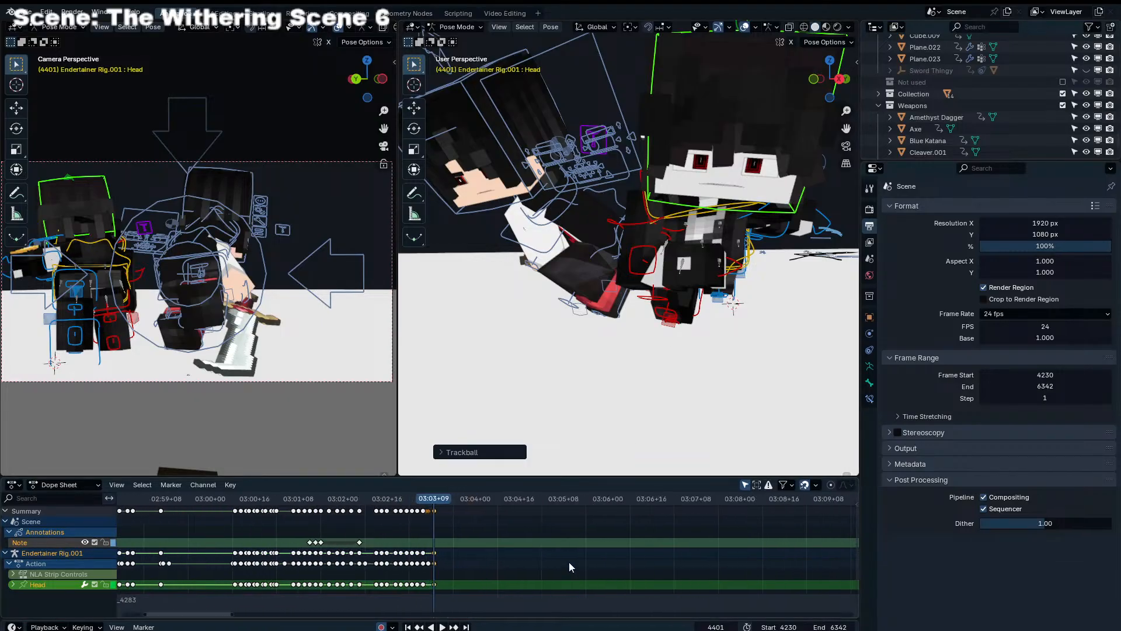
middle_click_drag(555, 553, 586, 549)
key("space")
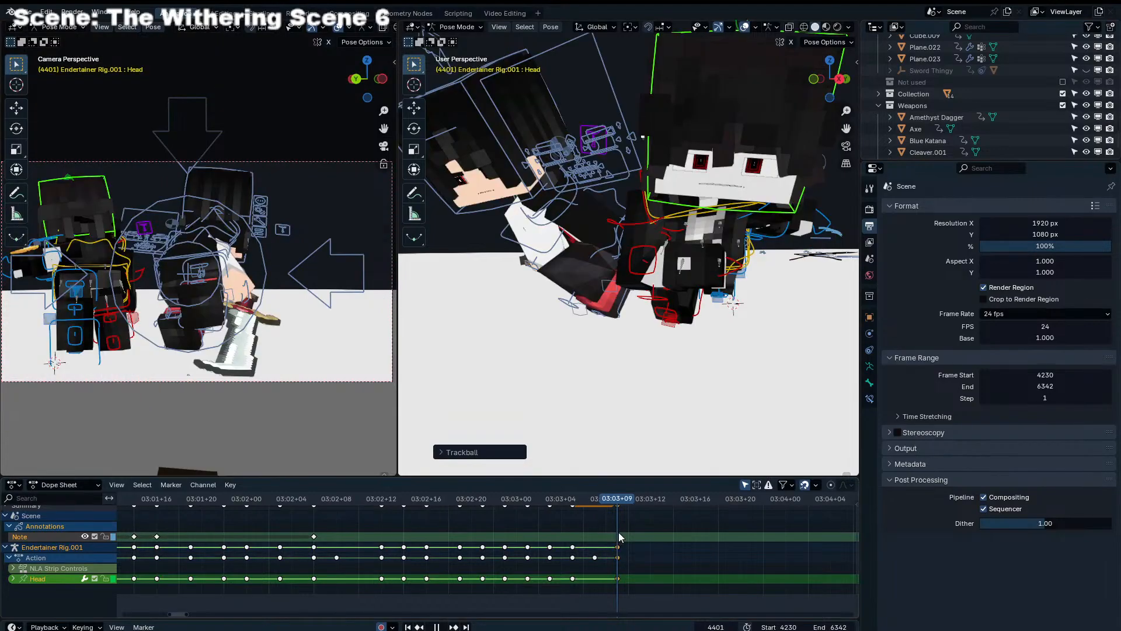
left_click(640, 499)
middle_click_drag(643, 347, 591, 316)
left_click(556, 312)
key("g")
left_click(561, 323)
key("r")
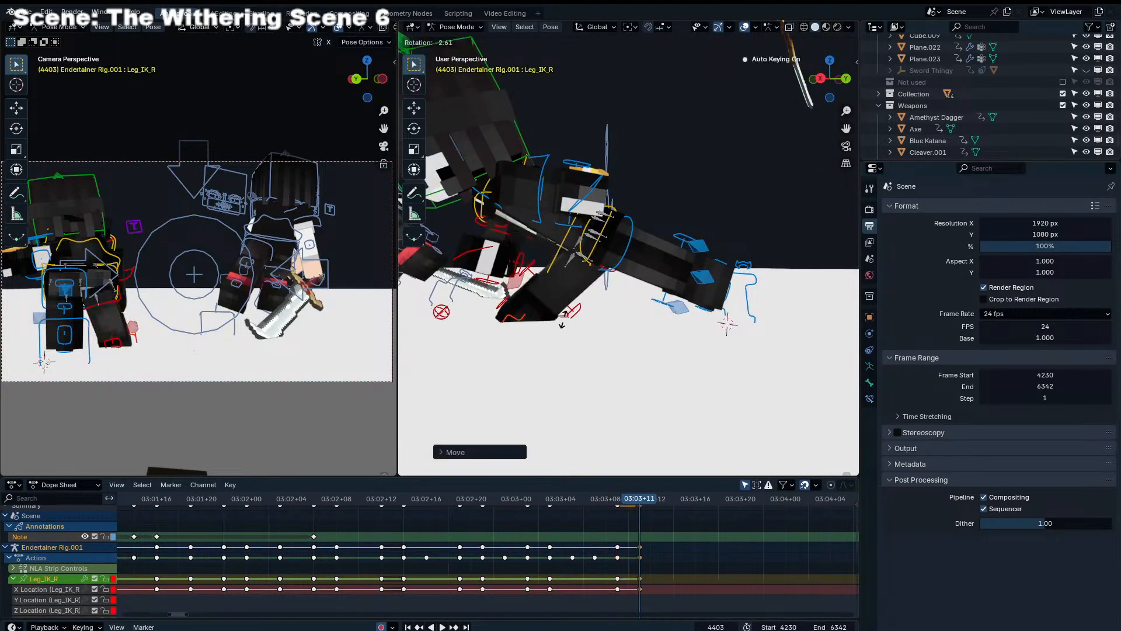
left_click(513, 386)
key("g")
left_click(554, 258, "shift")
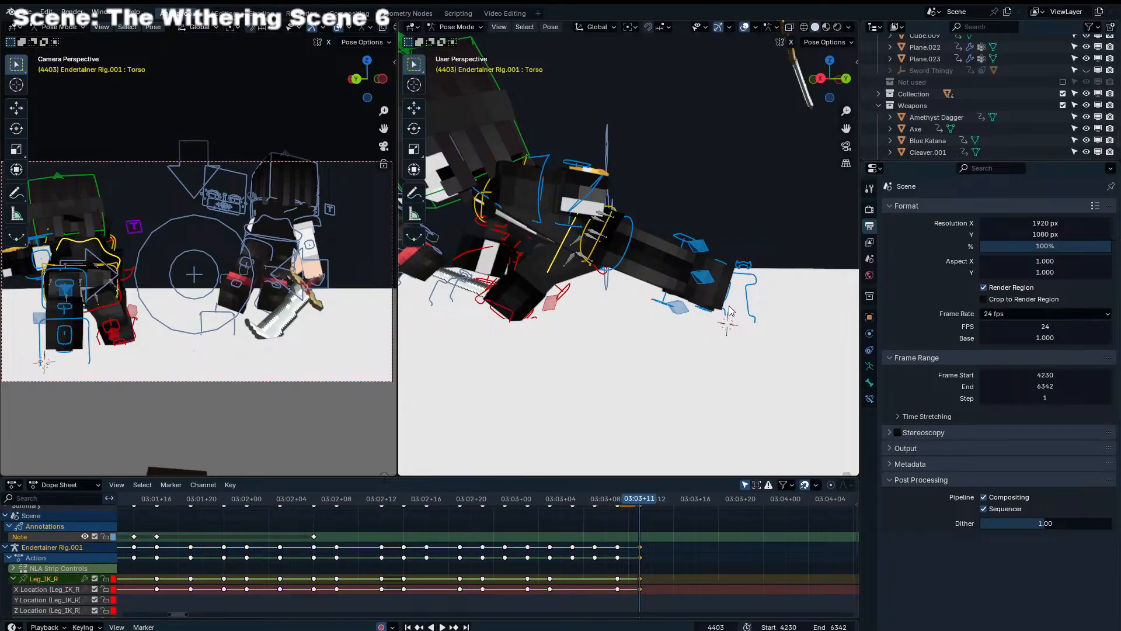
Return to frame 4401 and move and rotate Leg_IK_R of Endertainer Rig.001 so the right leg folds under the body
left_click(748, 307, "shift")
scroll(633, 314, "down", 5)
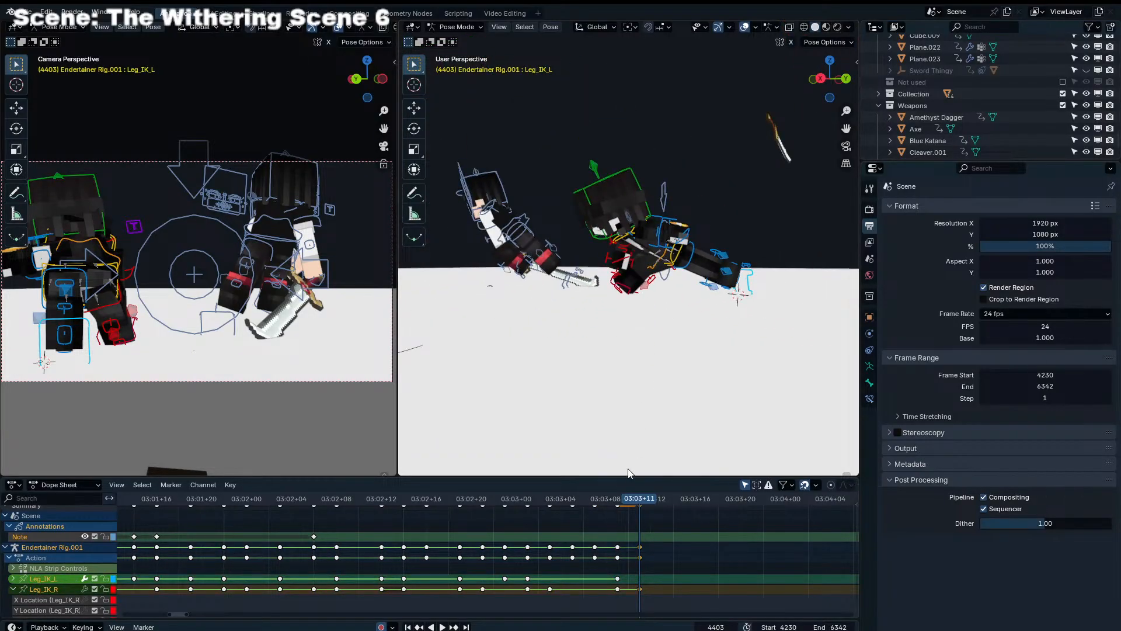
left_click_drag(572, 502, 626, 495)
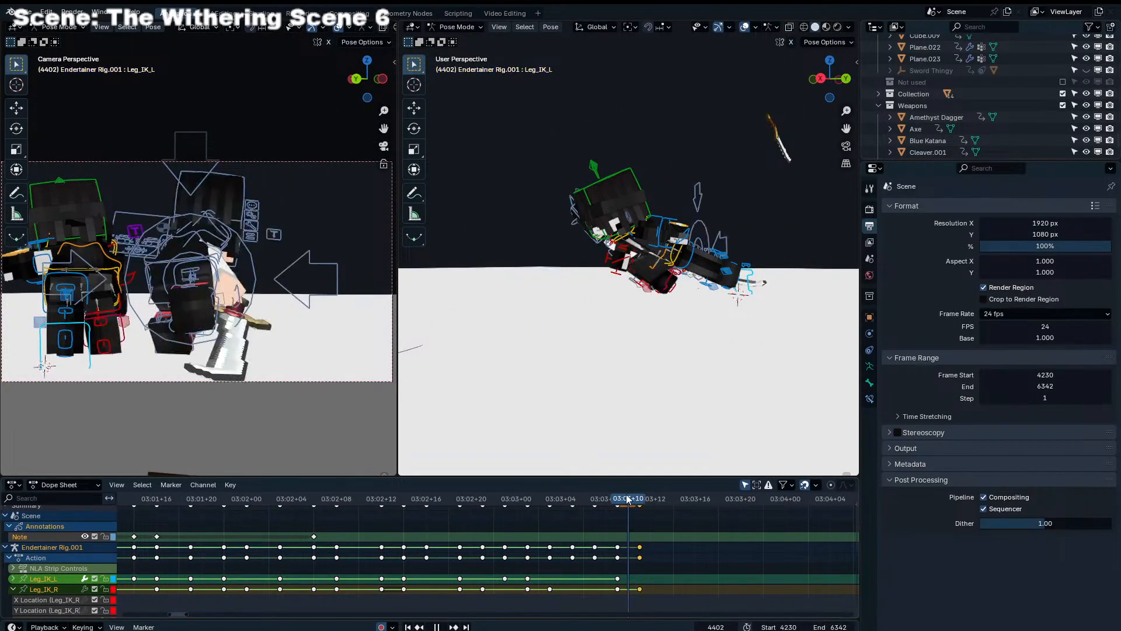
middle_click_drag(672, 341, 557, 303)
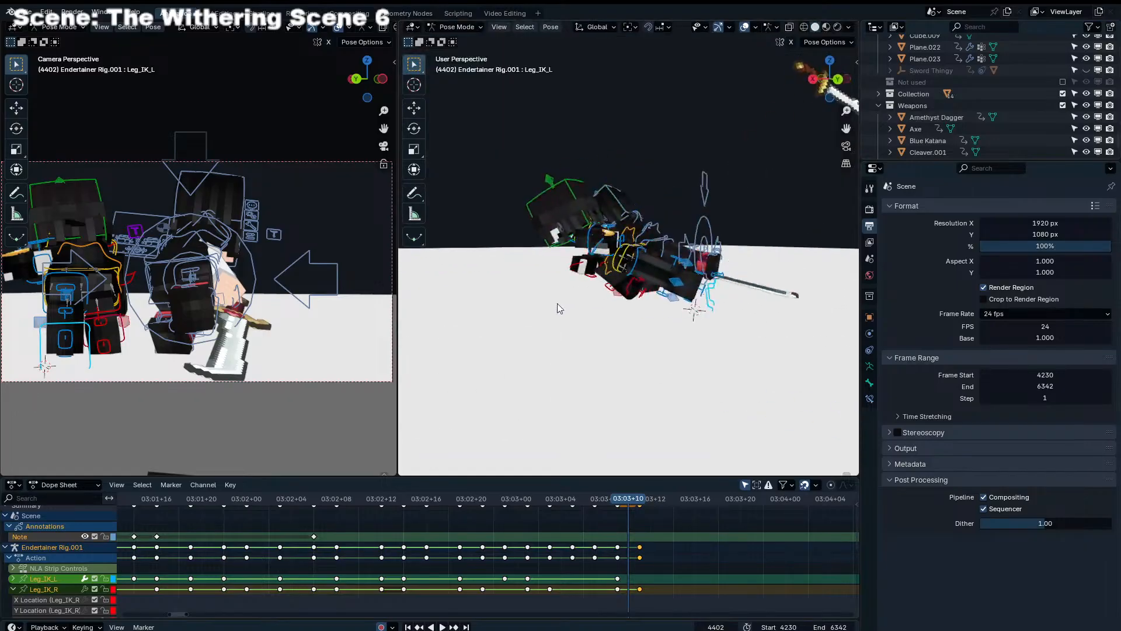
left_click(639, 292)
key("Left")
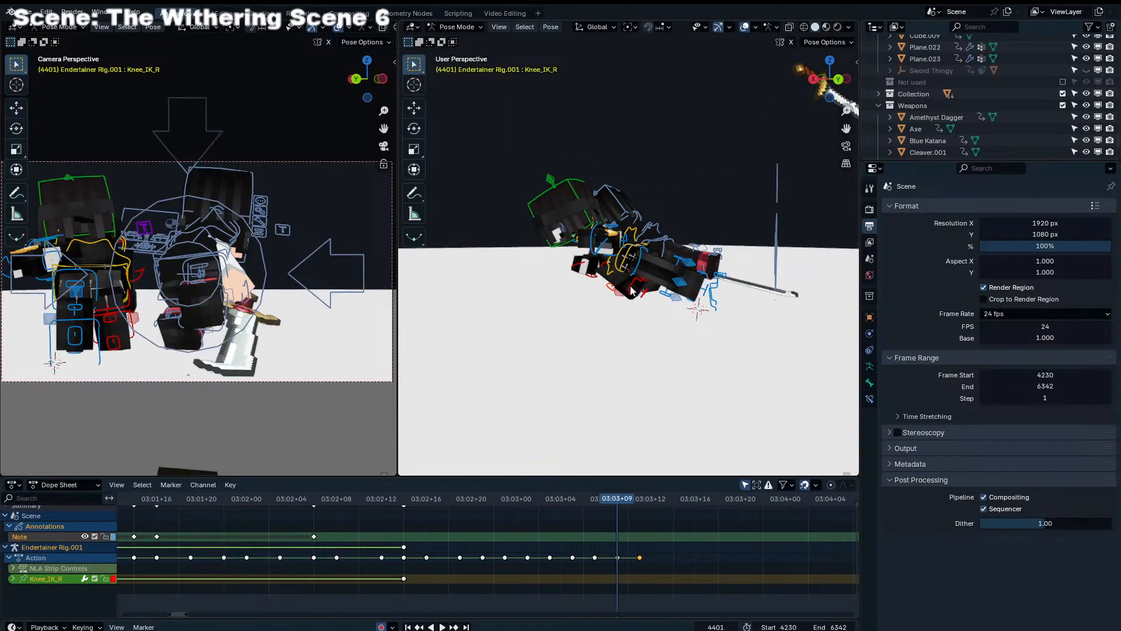
key("g")
left_click(648, 288)
key("r")
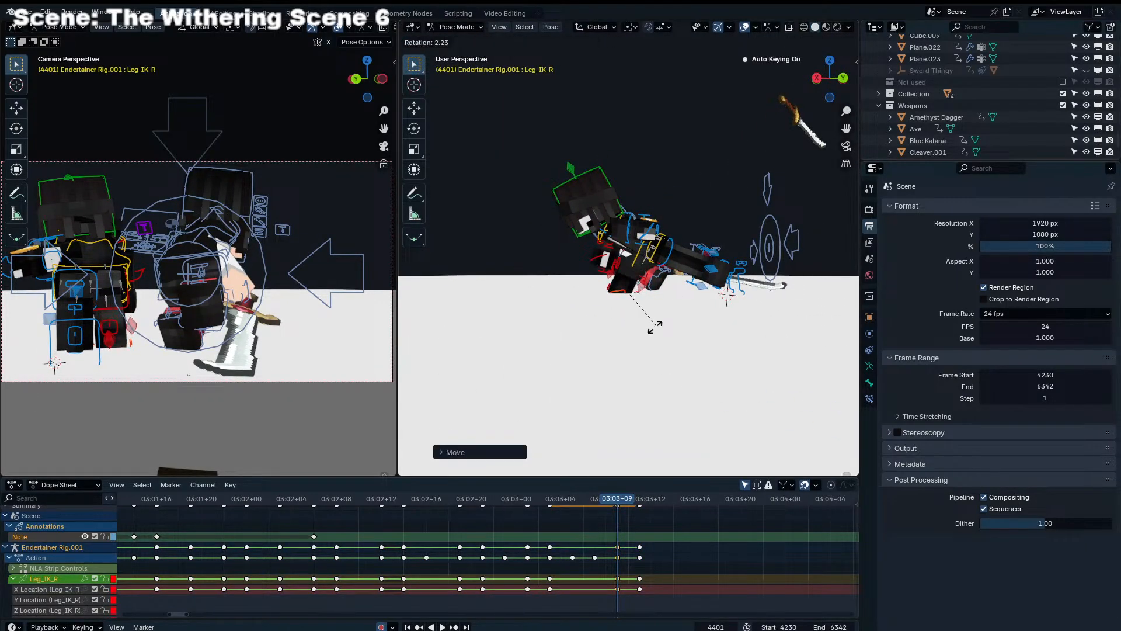
left_click(656, 327)
Switch pose editing from Endertainer Rig.001 to the sword-holding character's rig, Endertainer Rig.004
middle_click_drag(659, 333, 734, 335)
key("ctrl+Tab")
left_click(614, 254)
left_click(616, 257)
key("ctrl+Tab")
middle_click_drag(620, 264, 663, 283)
Move and rotate Leg_IK_L of Endertainer Rig.004 at frame 4401 to place the left leg beneath the body
left_click(620, 277)
key("g")
left_click(646, 279)
key("r")
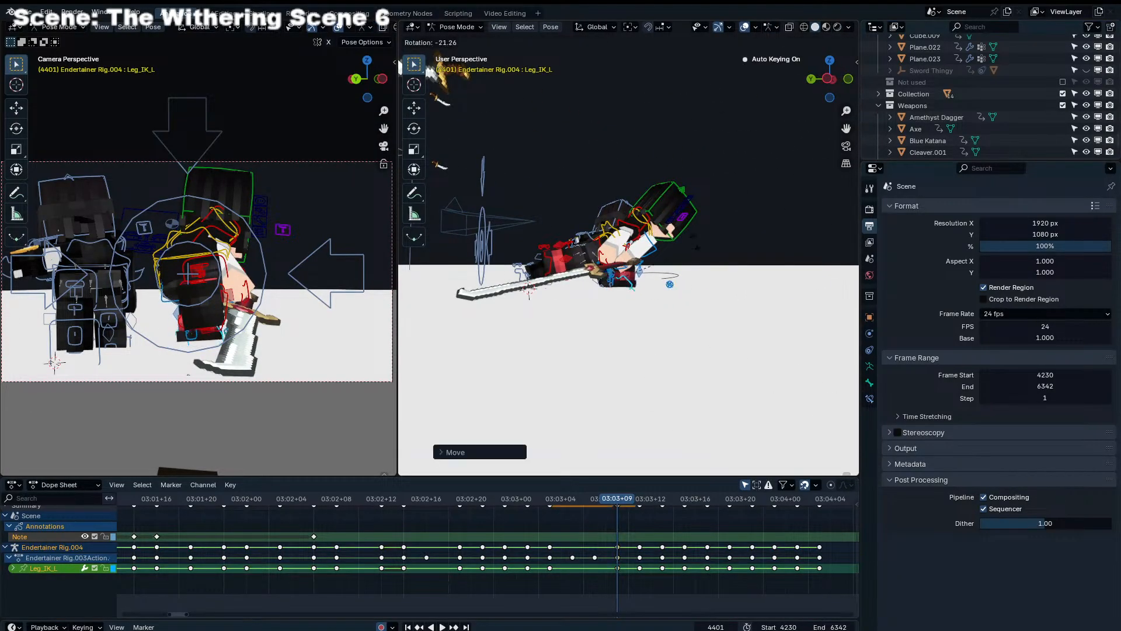
left_click(698, 256)
key("g")
left_click(724, 275)
Check the motion around frame 4402, go to frame 4403 and move Leg_IK_L of Endertainer Rig.004
key("Right")
key("Right")
key("Left")
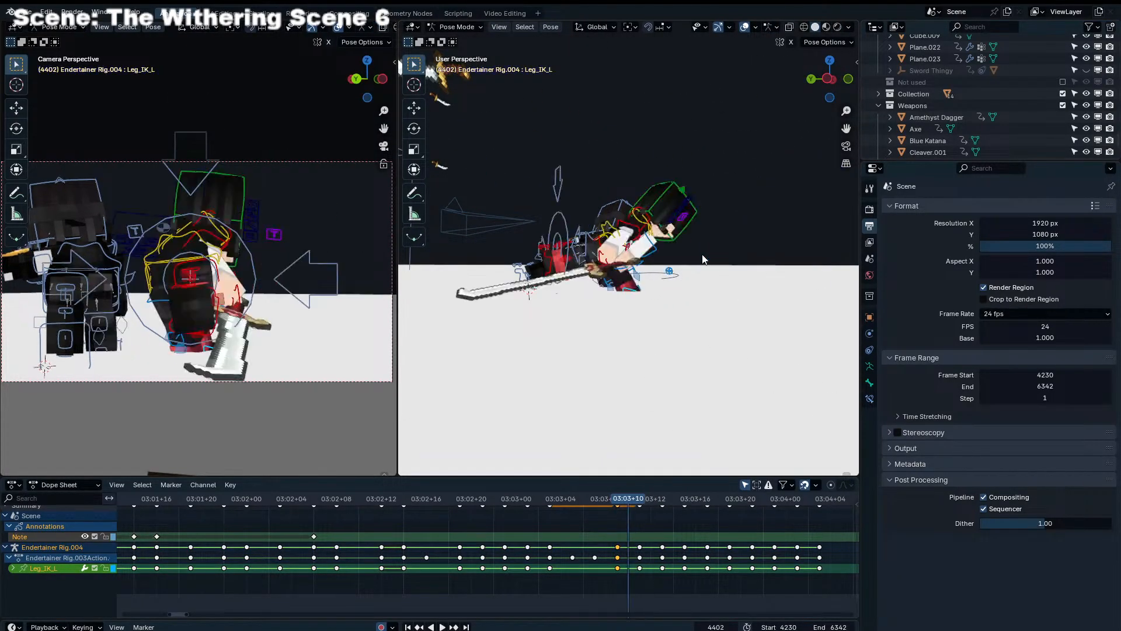
key("space")
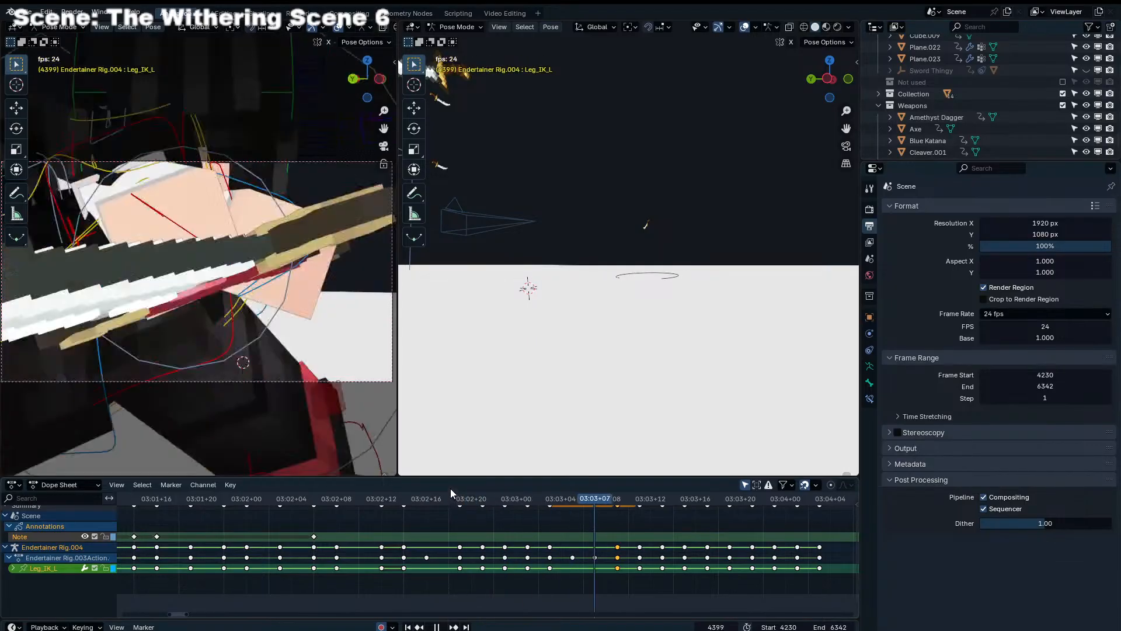
left_click_drag(584, 498, 642, 490)
key("g")
left_click(574, 388)
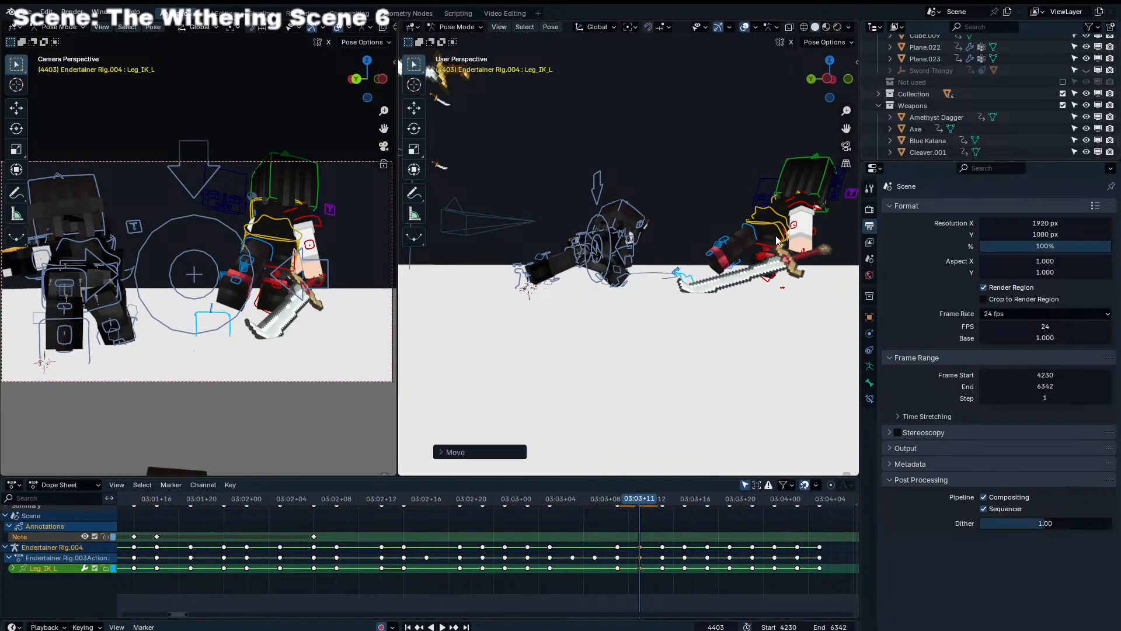
Step through the neighbouring frames to frame 4405 and raise Shoulder_IK_R of Endertainer Rig.004 in the camera view
middle_click_drag(787, 225, 630, 236)
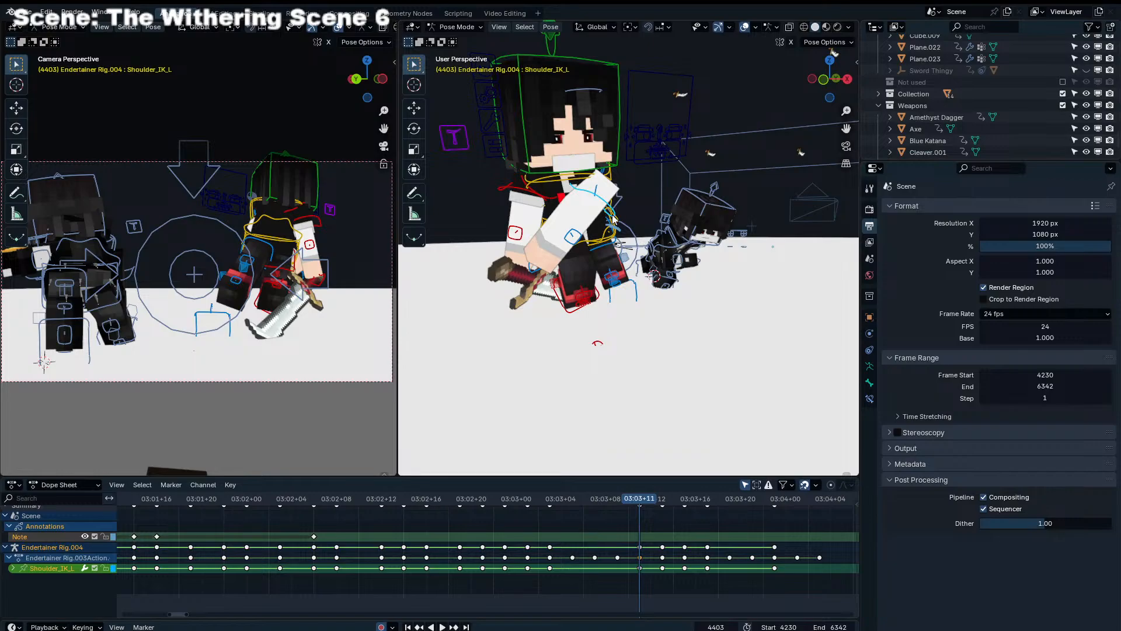
key("Left")
key("Left")
key("Right")
key("Right")
key("Right")
key("Right")
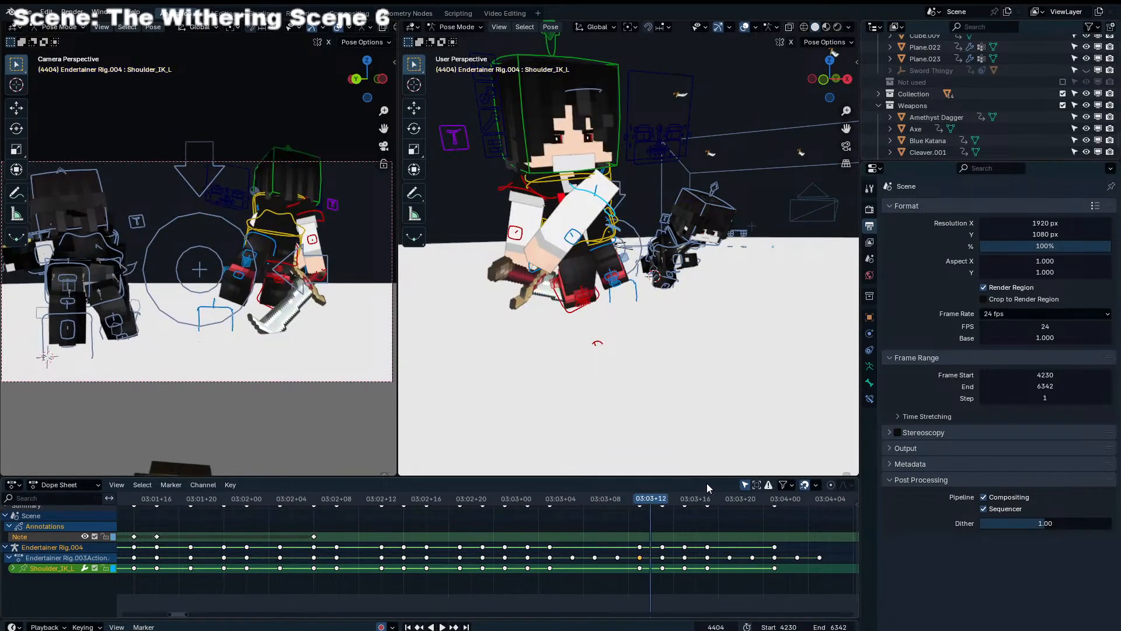
key("Left")
key("Right")
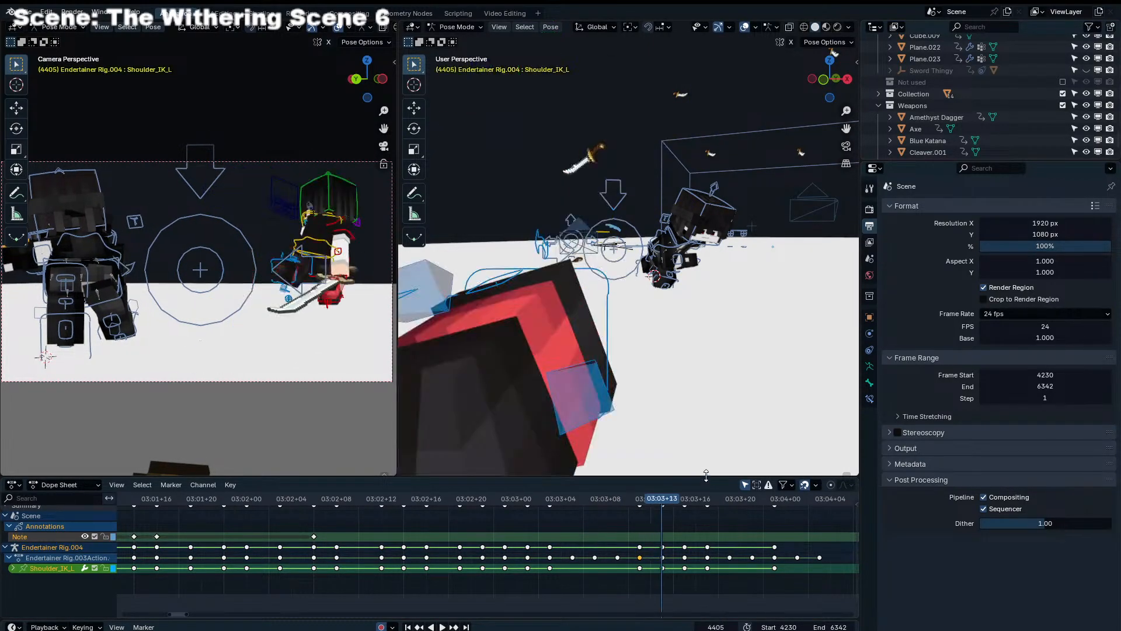
left_click(356, 236)
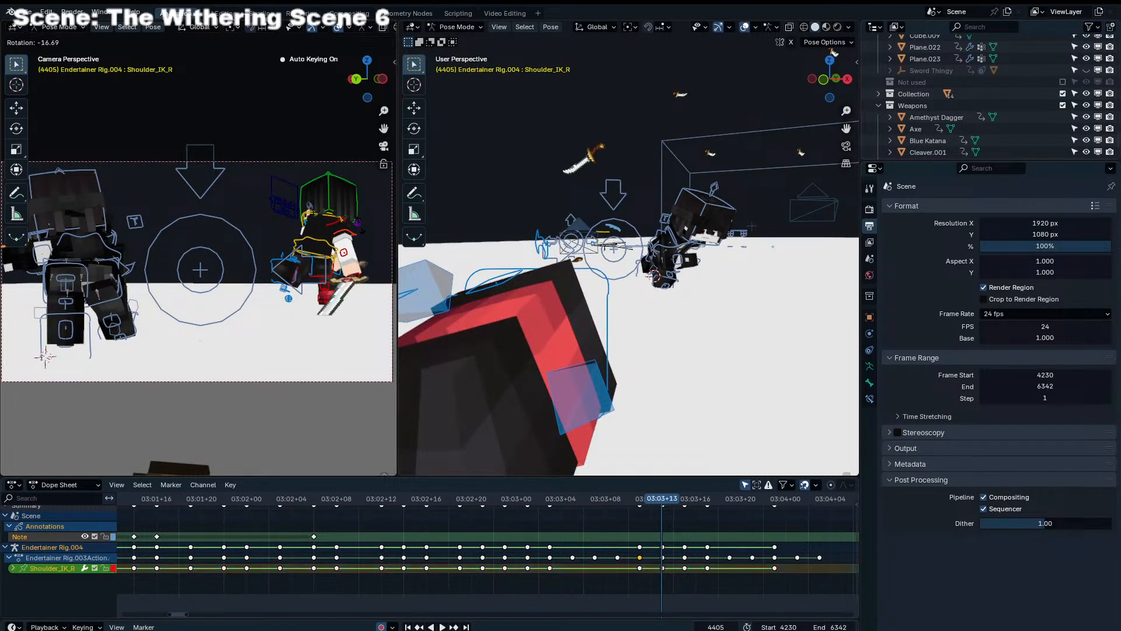
left_click(360, 198)
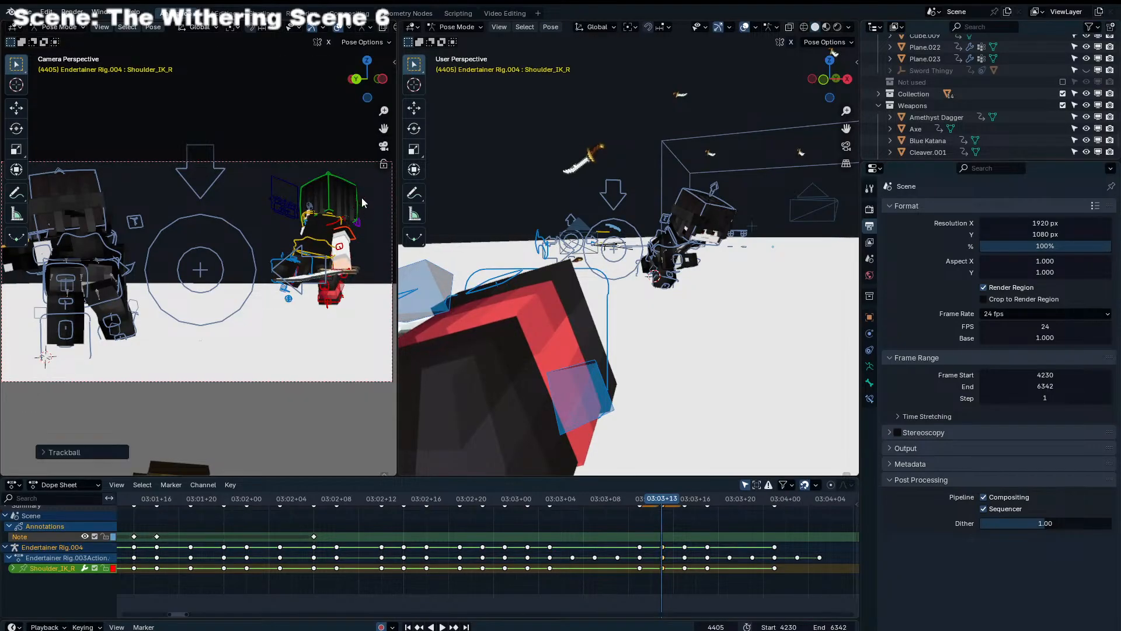
Select Scimitar.001 and rotate it freely at frame 4405 to line up with the raised hand
left_click(351, 273)
key("r")
key("r")
left_click(349, 286)
Advance to frame 4407 and rotate Scimitar.001 freely to follow the hand
key("Left")
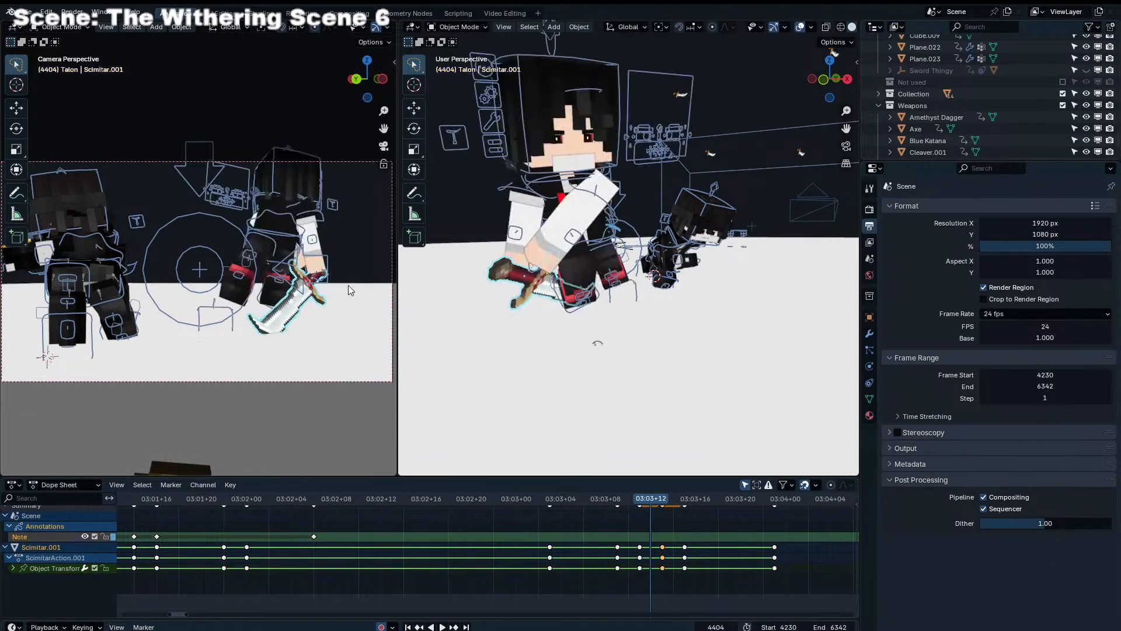
key("Right")
key("Right")
key("Right")
left_click(355, 271)
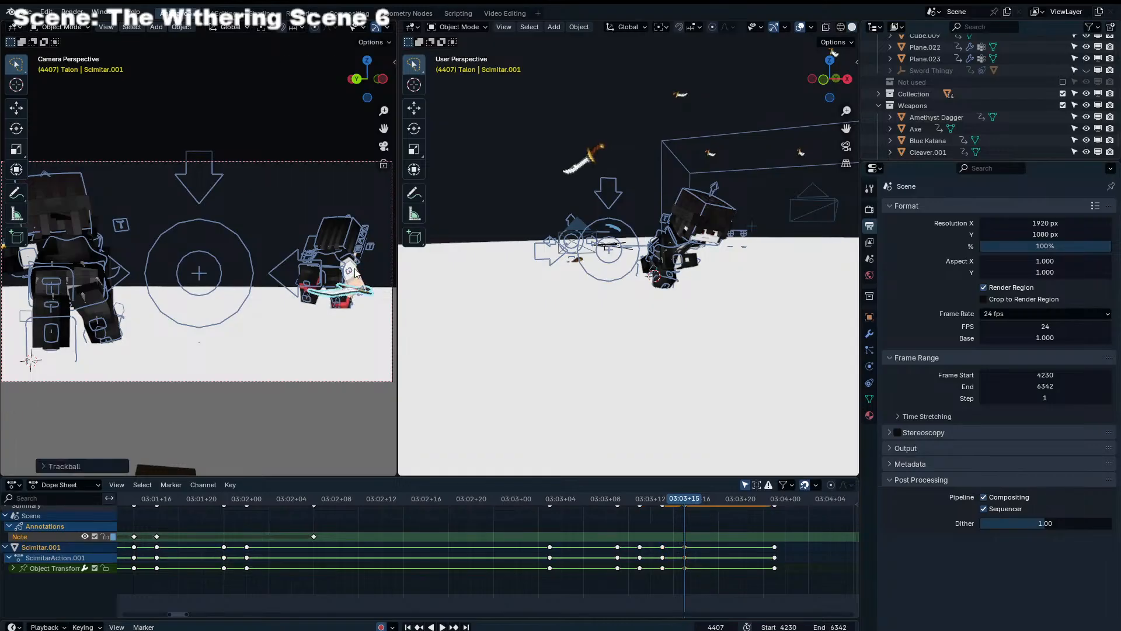
Compare the frames after 4407 and rotate Scimitar.001 freely at frame 4409
key("Right")
key("Right")
key("Right")
key("r")
right_click(364, 274)
key("Left")
key("Left")
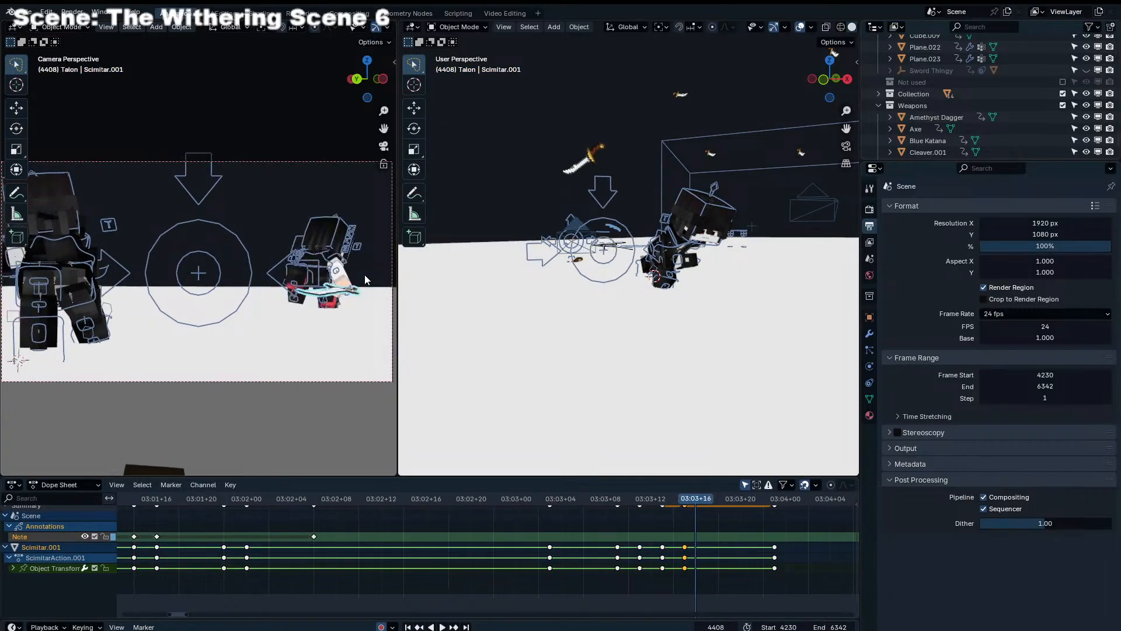
key("Left")
key("Right")
key("Right")
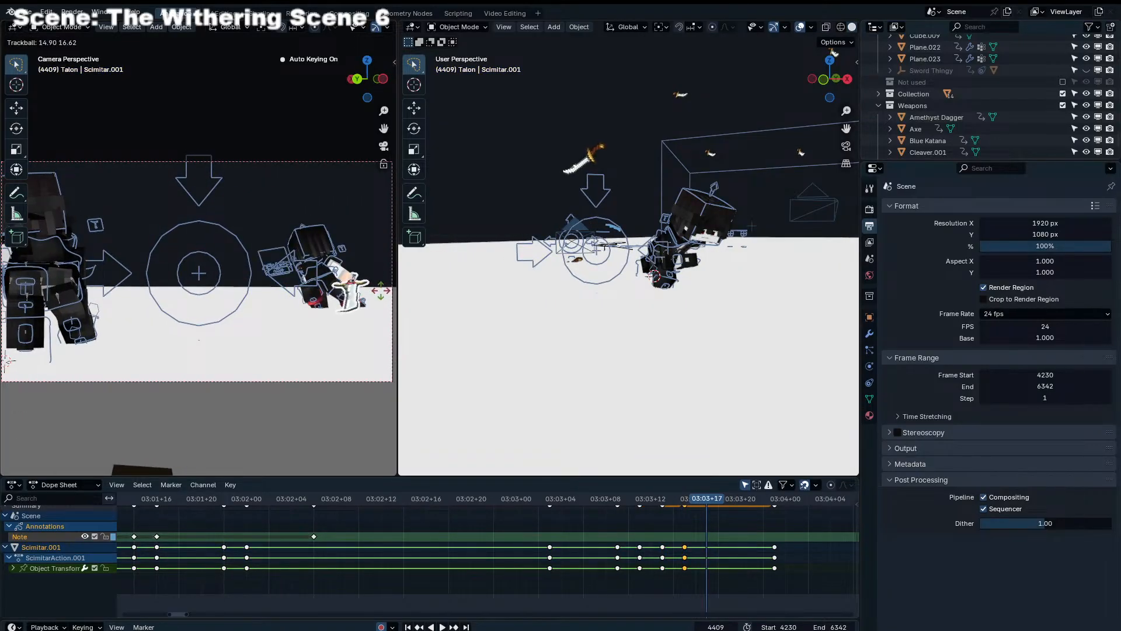
left_click(380, 291)
Stretch Scimitar.001 along its local Z axis at frame 4409 and refine its angle with another free rotation
key("s")
key("z")
key("z")
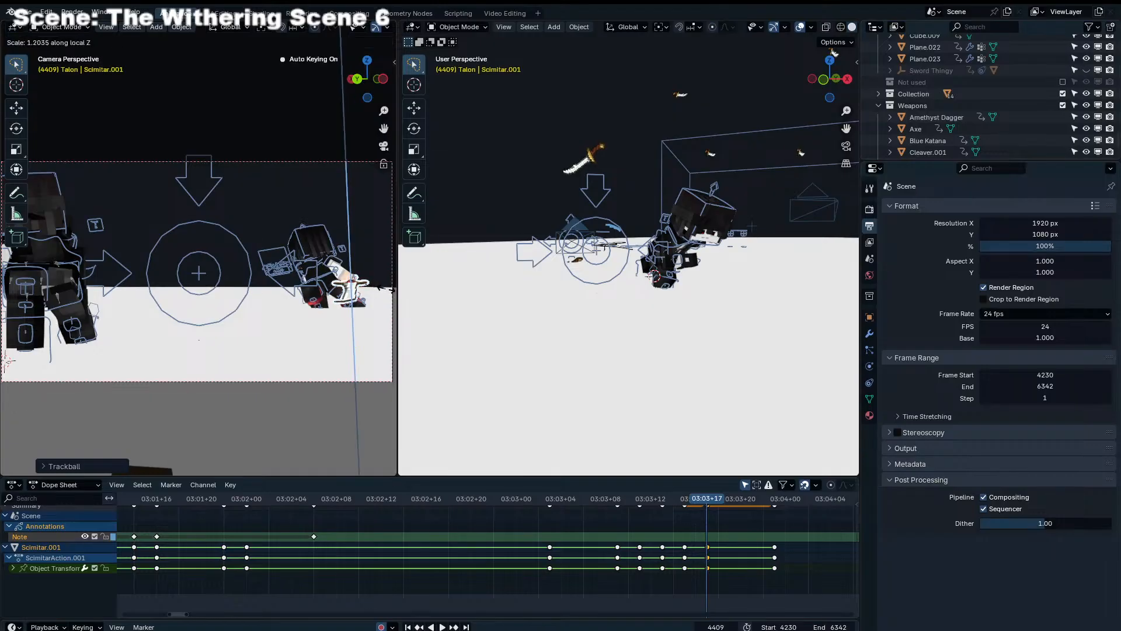
left_click(22, 285)
key("r")
key("r")
left_click(15, 299)
Go back to frame 4403 and stretch Scimitar.001 along its local Z axis
key("Left")
key("Left")
key("Left")
key("Left")
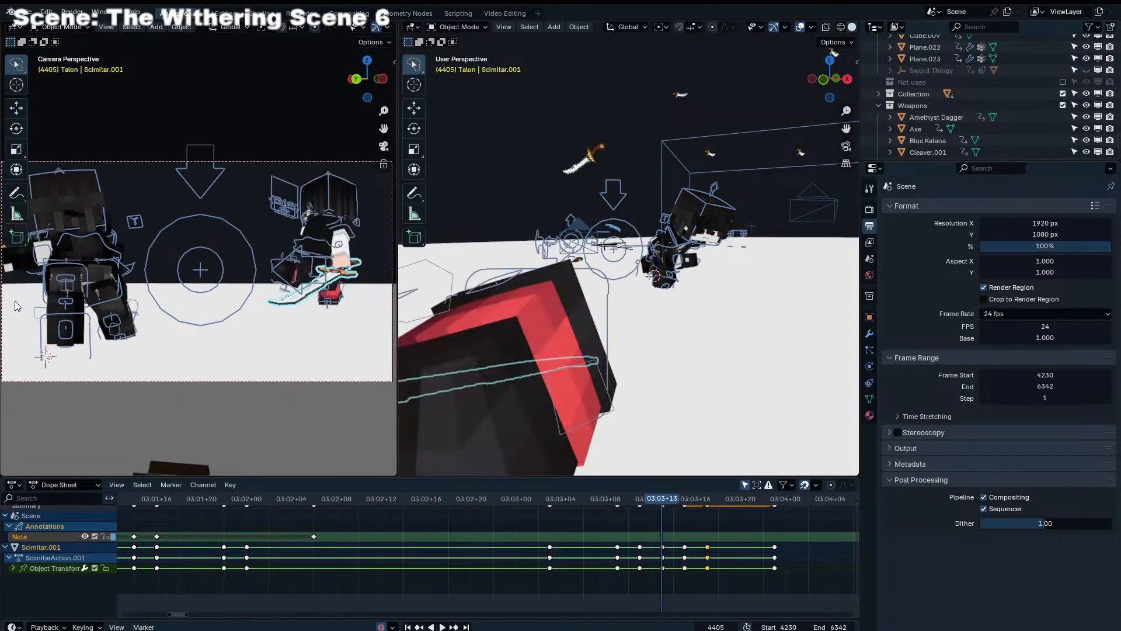
key("Left")
key("Left")
key("s")
key("z")
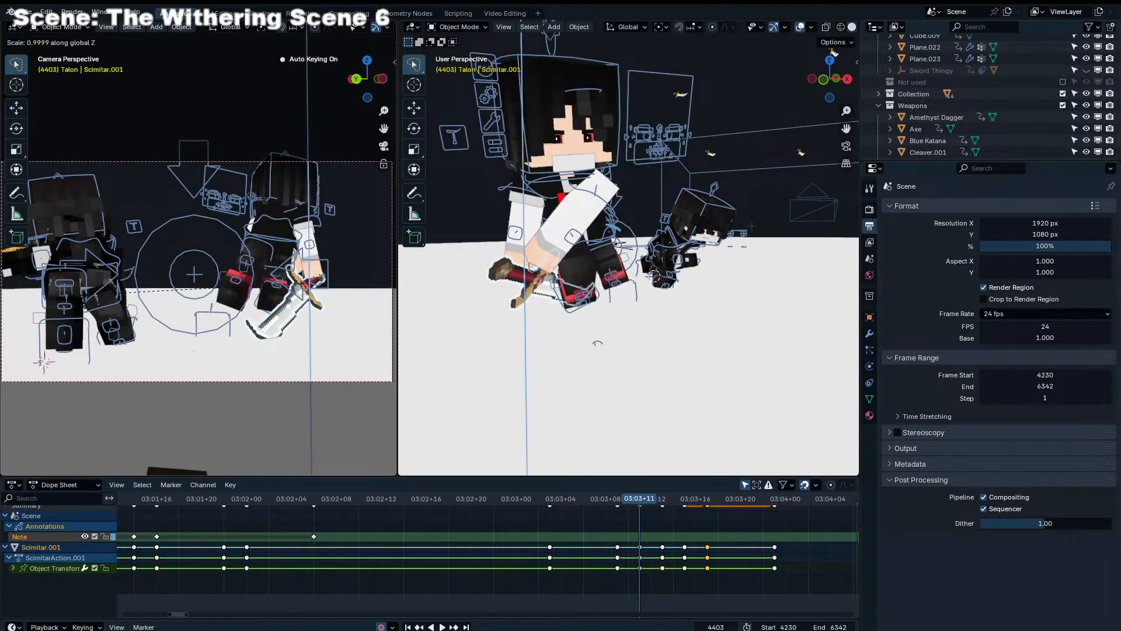
key("z")
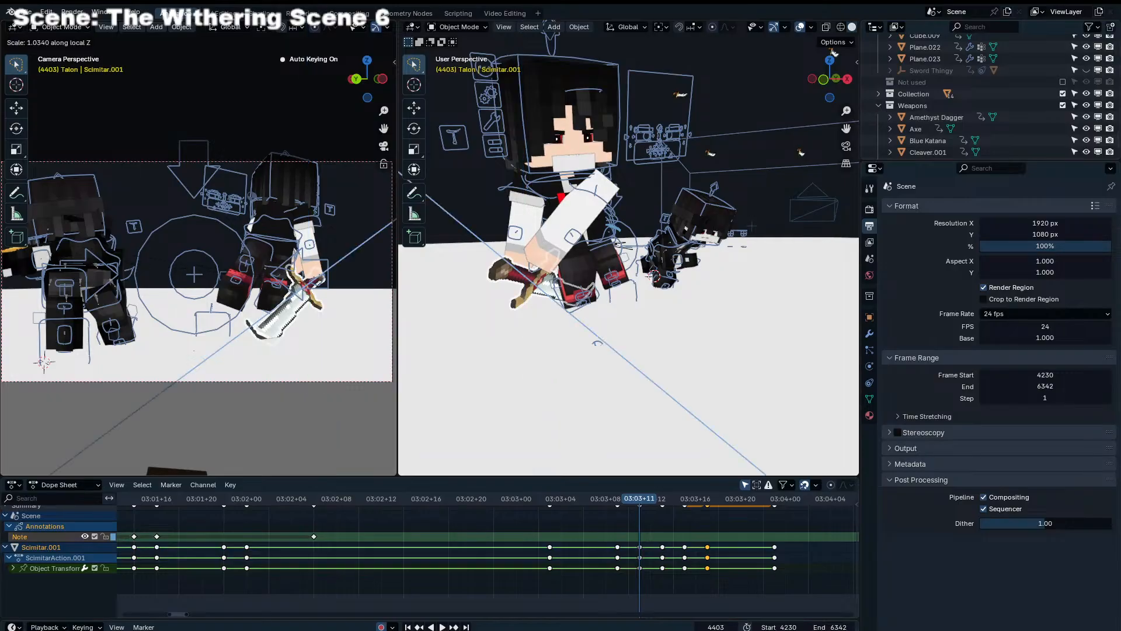
left_click(384, 176)
Stretch Scimitar.001 along its local Z axis at frames 4405 and 4407
key("Right")
key("Right")
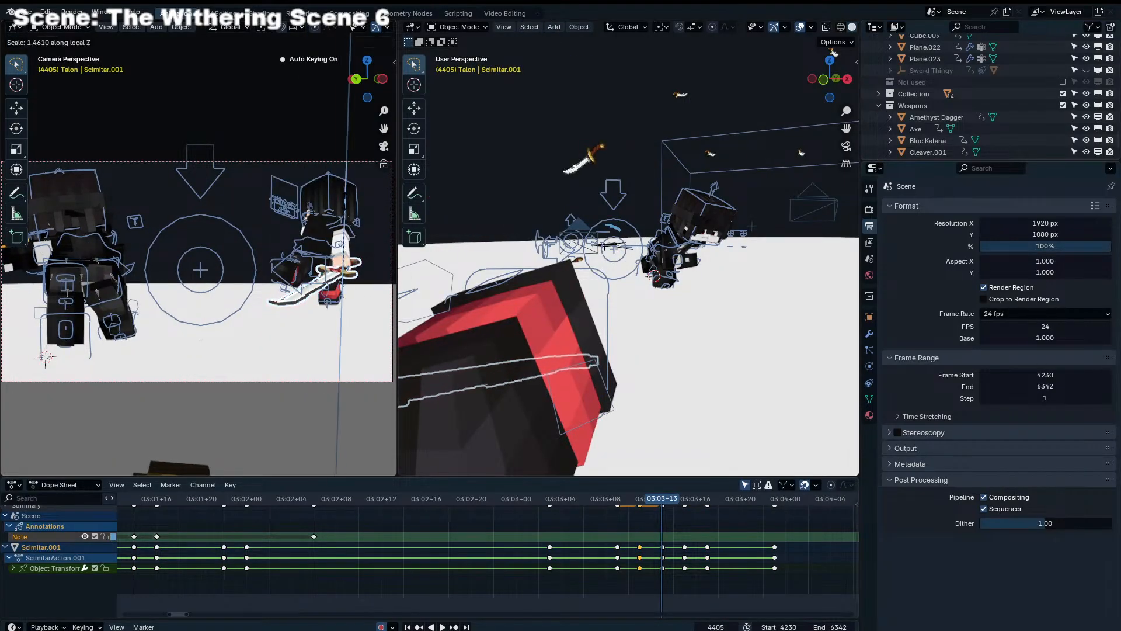
key("Right")
key("Right")
key("s")
key("z")
key("z")
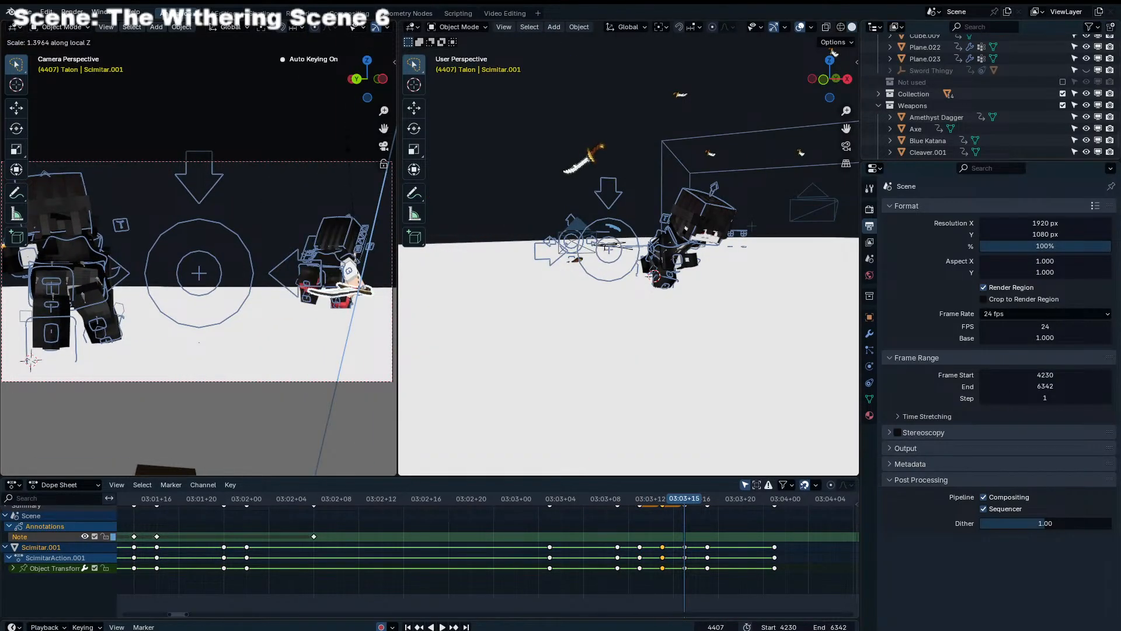
left_click(349, 111)
Rotate Scimitar.001 freely at frames 4411 and 4413 so it follows the hand
key("Right")
key("Right")
key("Right")
key("Right")
key("r")
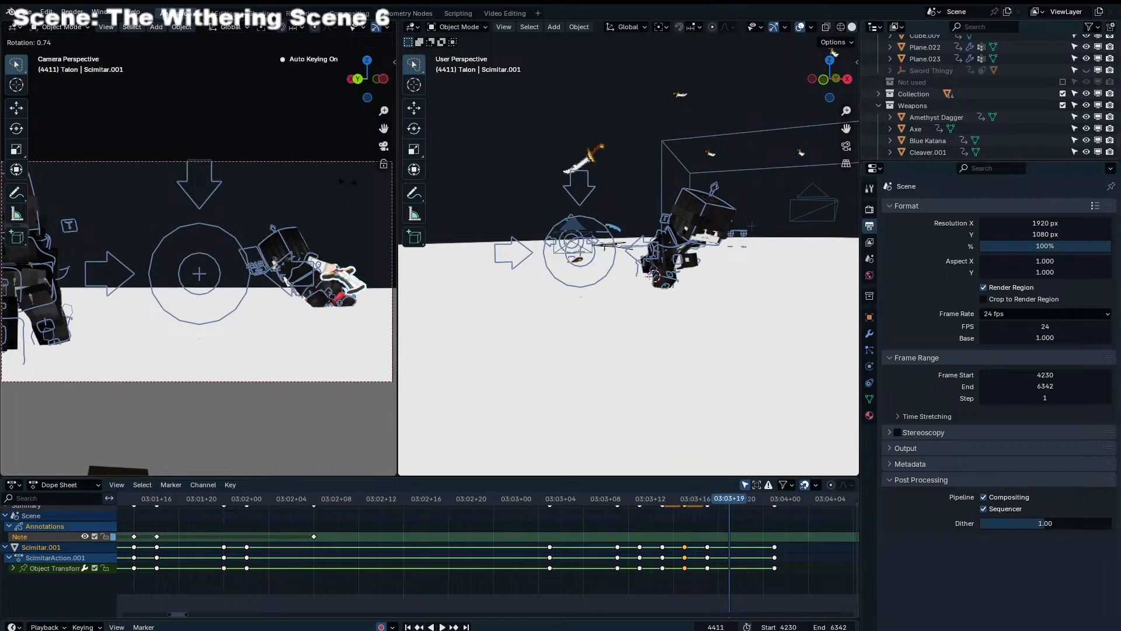
left_click(357, 190)
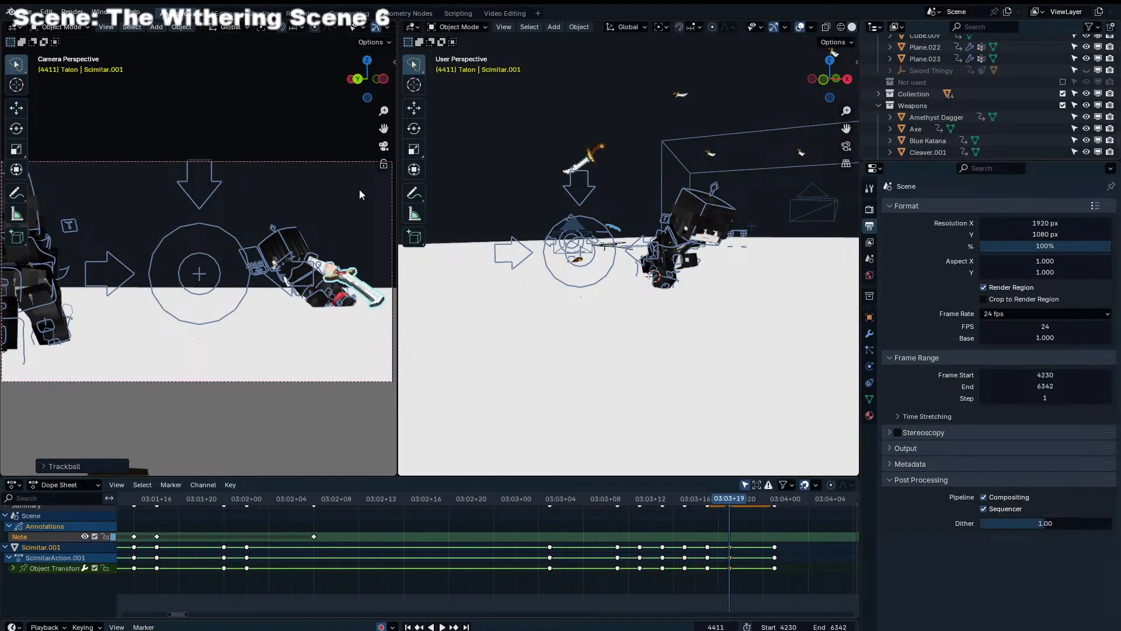
key("Right")
key("Right")
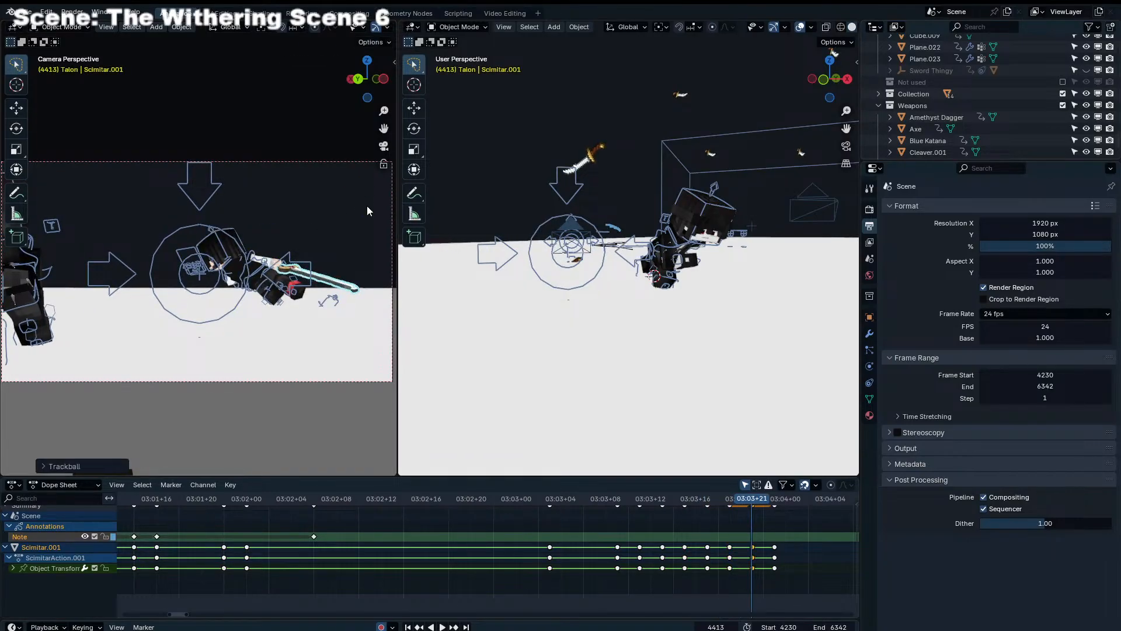
Advance to frame 4415 and rotate Scimitar.001 to line up with the arm
key("Right")
key("Right")
key("r")
left_click(366, 221)
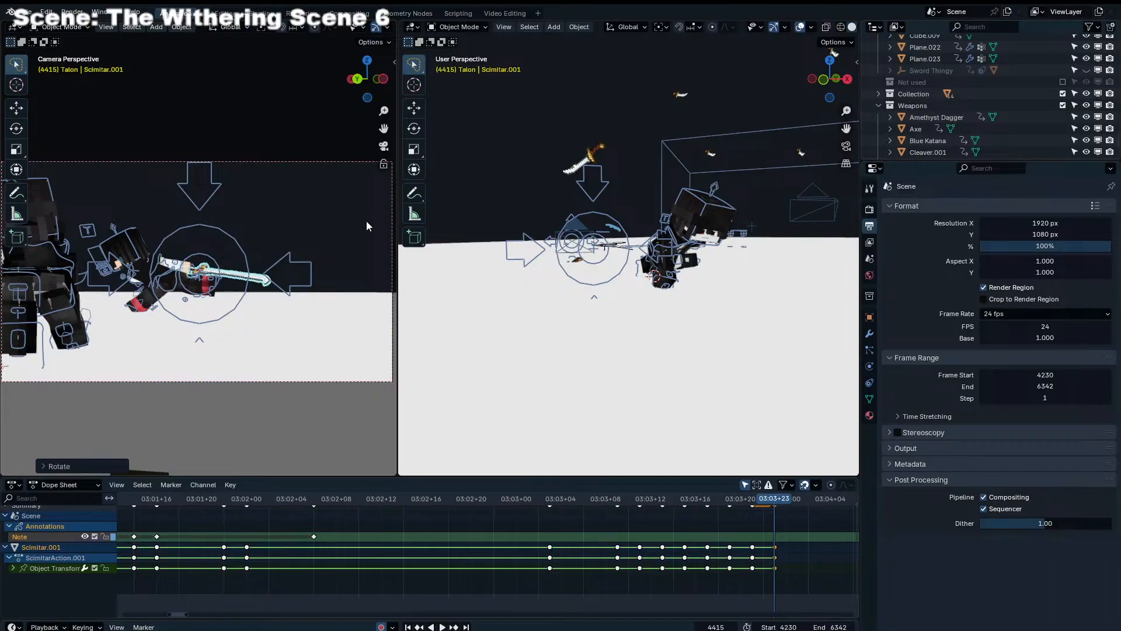
left_click(228, 251)
Key Scimitar.001's location, rotation and scale at frame 4417, and step back to check the preceding frames
key("Right")
key("Right")
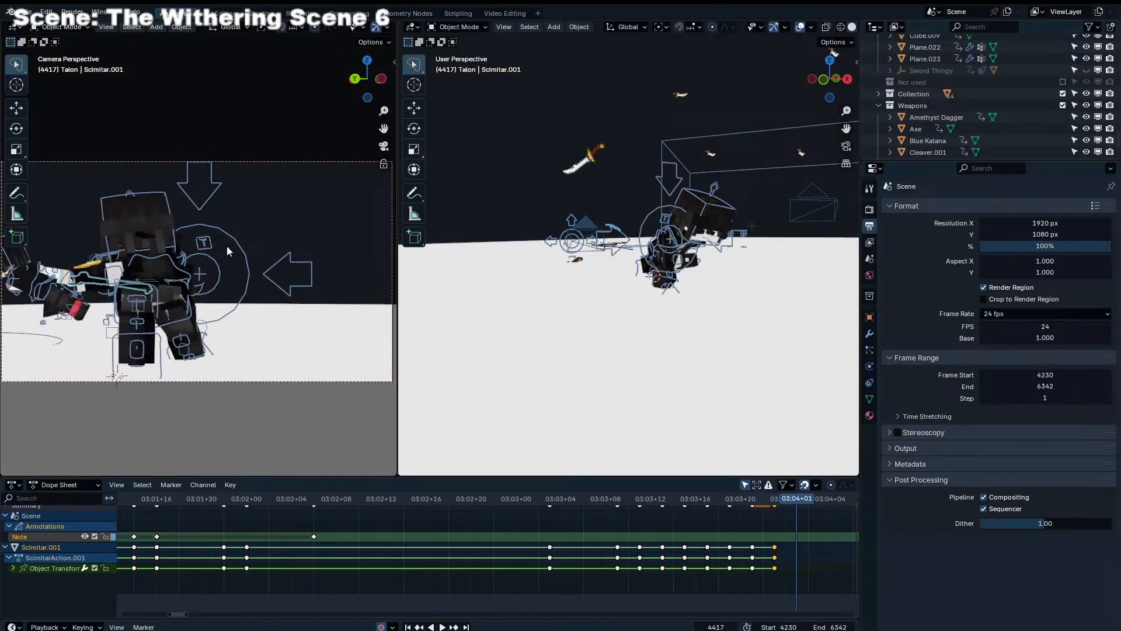
key("i")
key("Left")
key("Left")
key("Left")
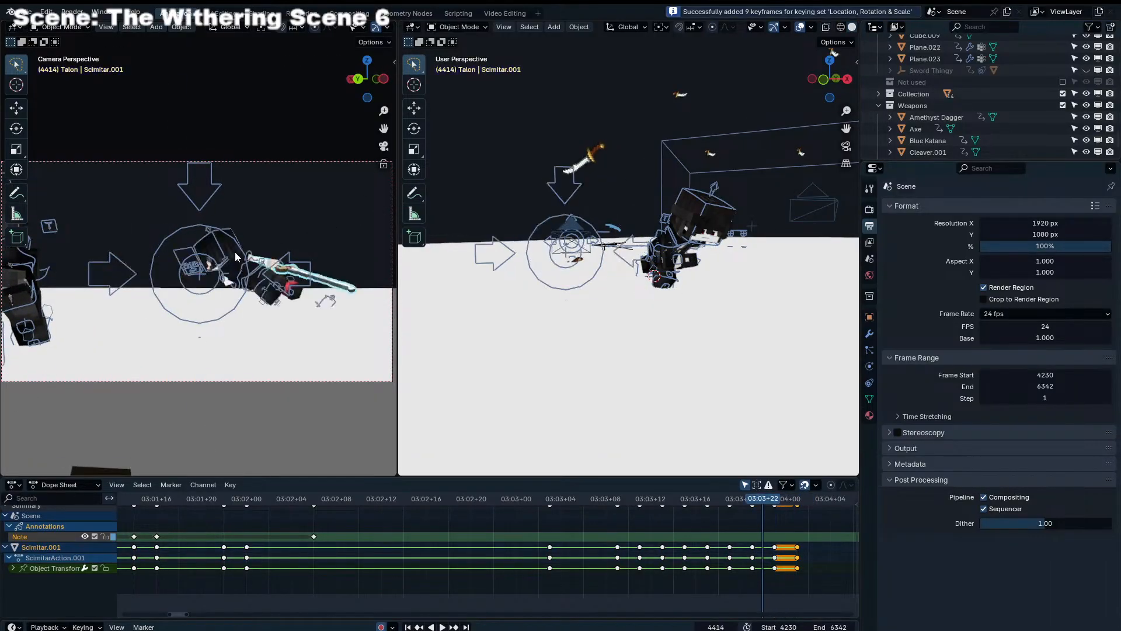
Scale Scimitar.001 along its local Z axis at frame 4415 and refine its rotation
key("Right")
key("s")
key("z")
key("z")
left_click(244, 254)
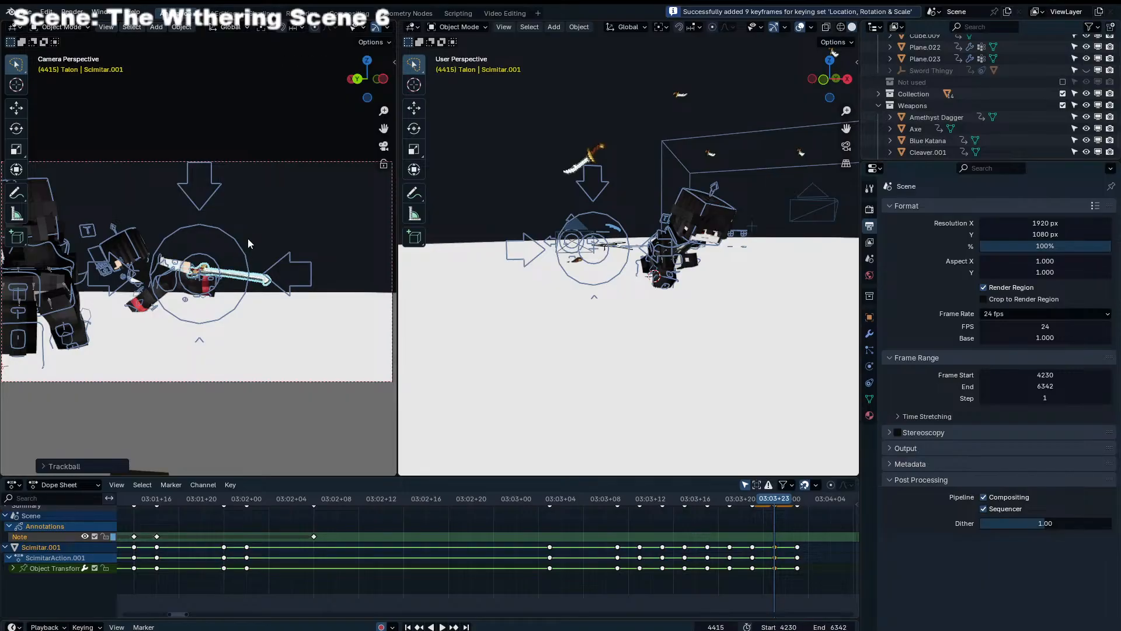
key("r")
left_click(251, 244)
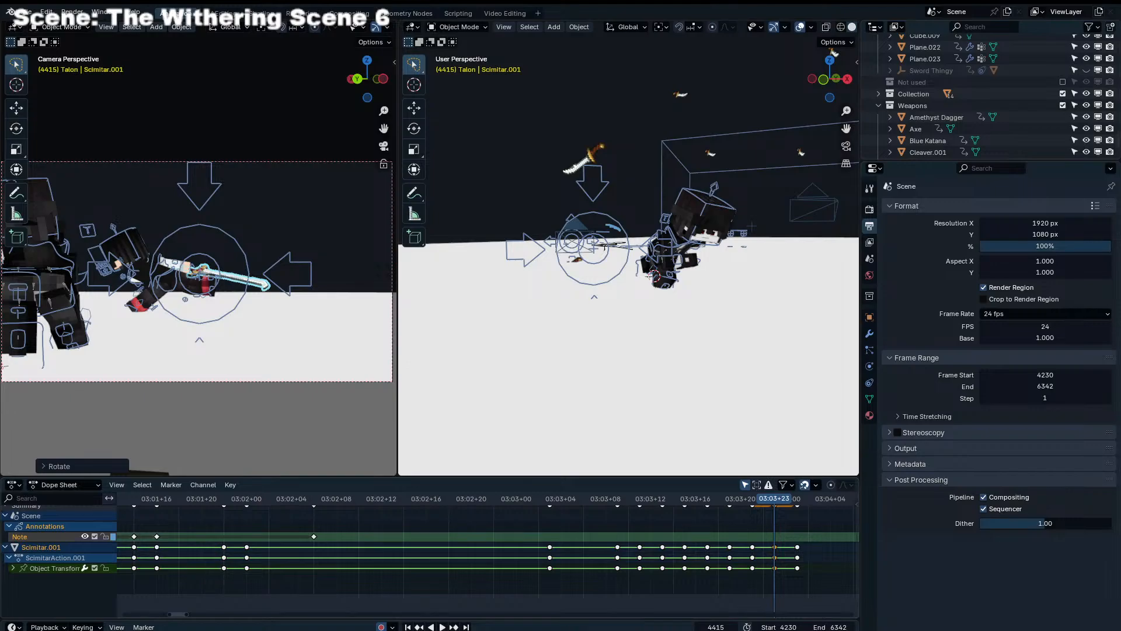
Play back the scimitar swing and examine its motion around frames 4401 to 4403
left_click(640, 507)
left_click_drag(659, 500, 557, 506)
key("space")
middle_click_drag(637, 534, 477, 532)
left_click_drag(409, 498, 460, 492)
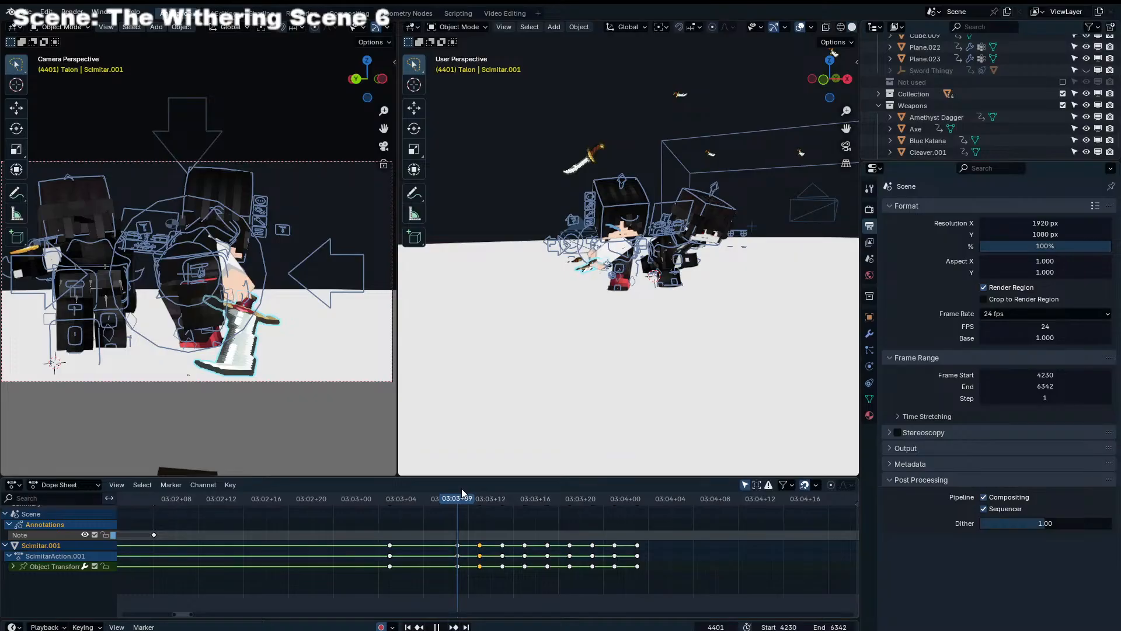
key("Right")
key("Right")
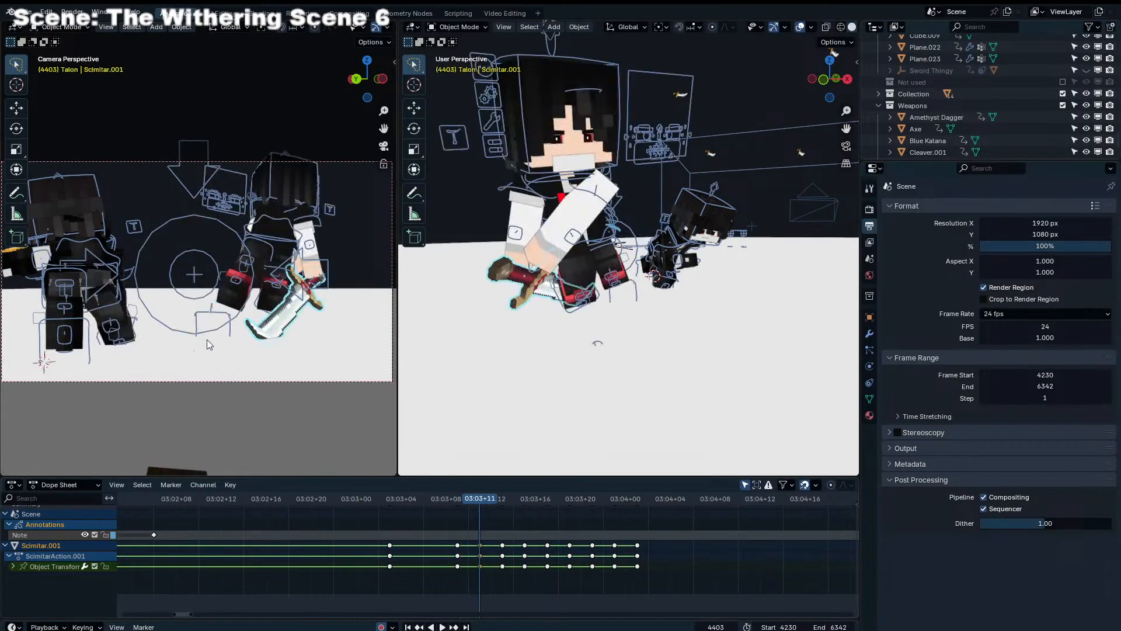
Put Endertainer Rig.001 in Pose Mode, focus on Leg_IK_R and preview the motion after frame 4403
left_click(667, 281)
left_click(669, 284)
key("ctrl+Tab")
key("KP_Decimal")
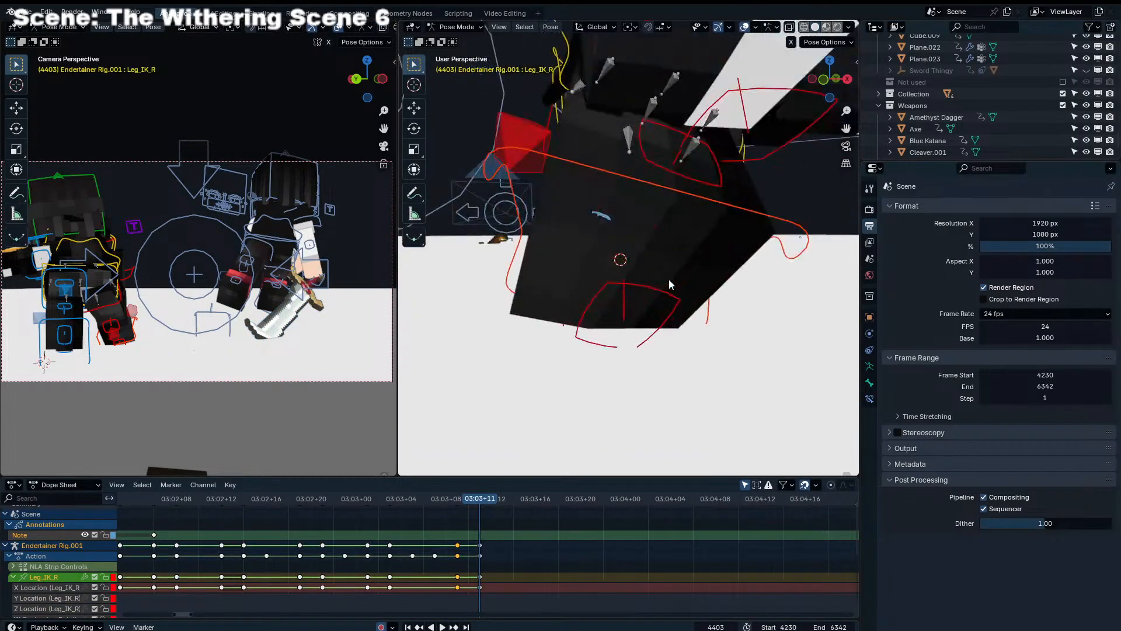
scroll(669, 285, "down", 6)
middle_click_drag(669, 285, 652, 246)
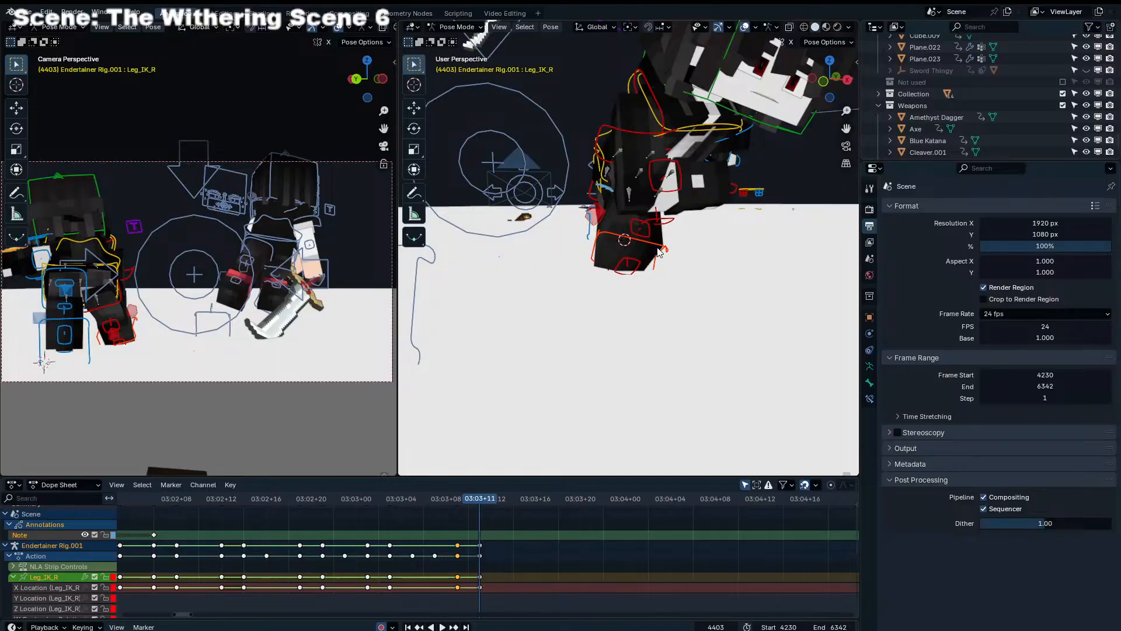
key("space")
key("space")
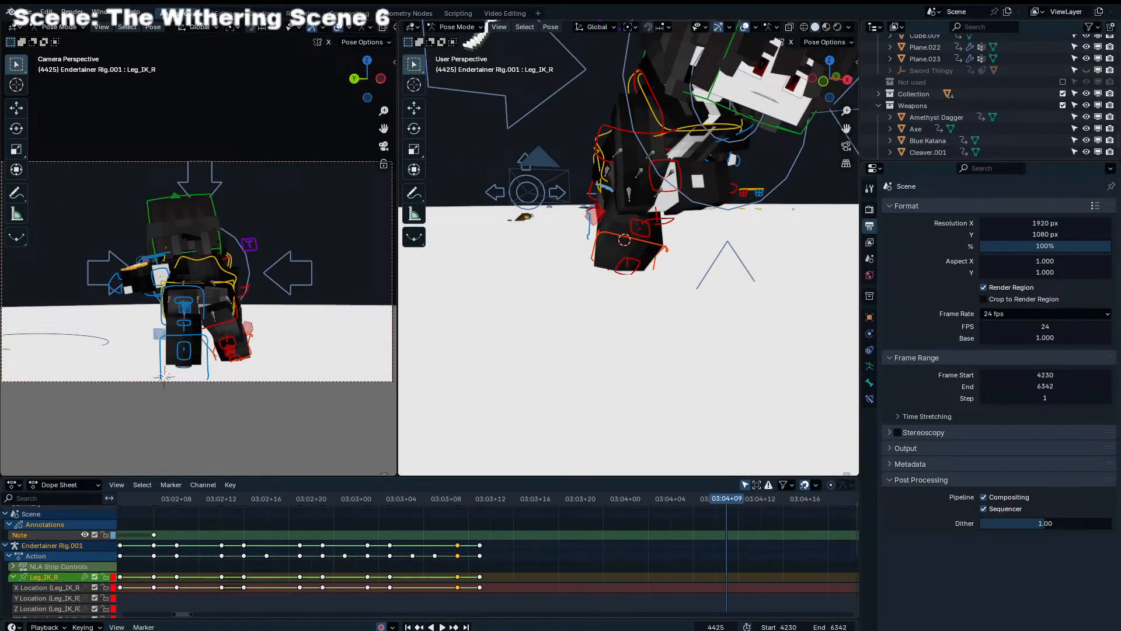
scroll(542, 270, "down", 2)
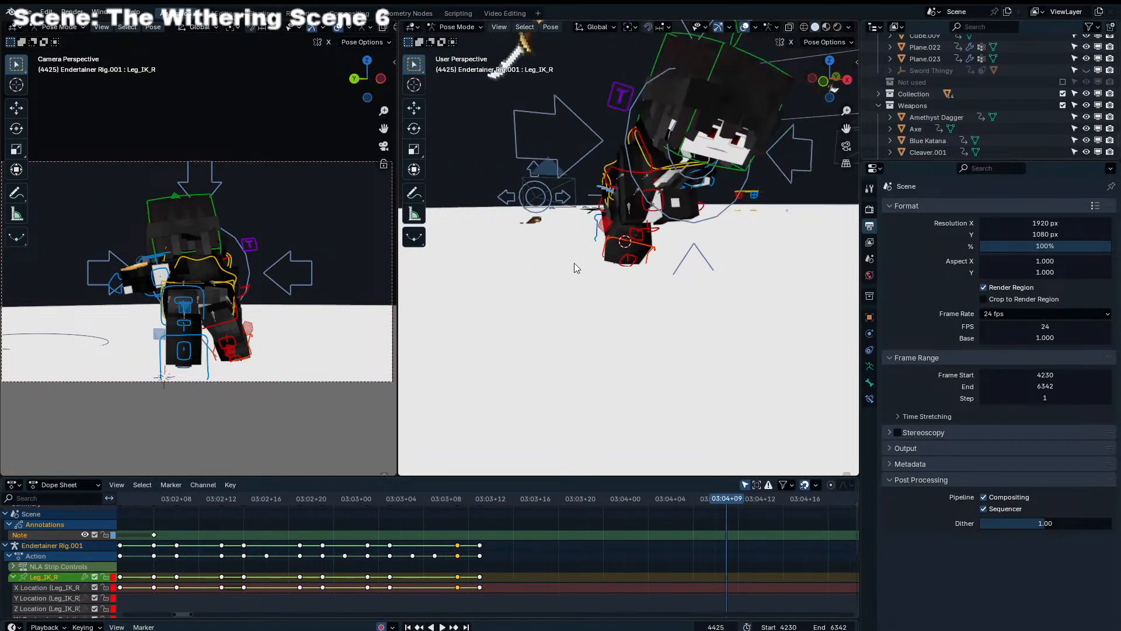
Return to frame 4403 and move Leg_IK_R to reposition the right foot
left_click(463, 509)
left_click(483, 499)
middle_click_drag(549, 350, 502, 277)
key("g")
left_click(651, 291)
key("g")
left_click(578, 264)
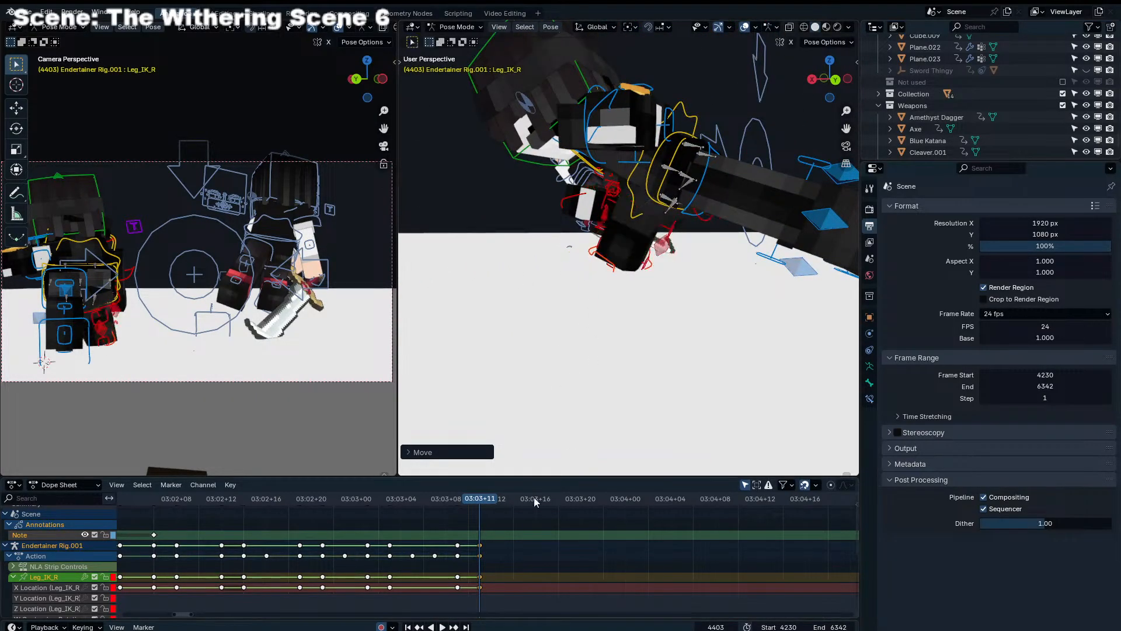
Check playback and rotate Leg_IK_R freely at frame 4403
key("space")
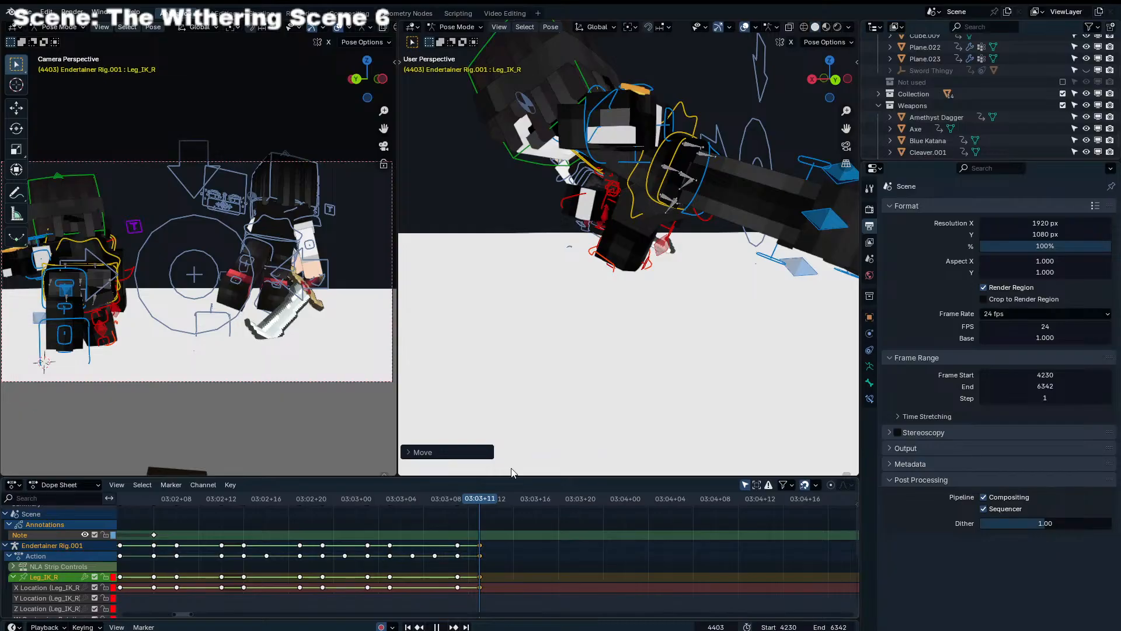
middle_click_drag(671, 333, 665, 222)
key("r")
Refine Leg_IK_R's angle at frame 4403 with several more rotations
key("r")
left_click(761, 356)
left_click(672, 233)
left_click(610, 268)
middle_click_drag(615, 264, 660, 229)
key("r")
key("r")
left_click(721, 254)
key("r")
left_click(721, 251)
key("r")
key("r")
left_click(721, 248)
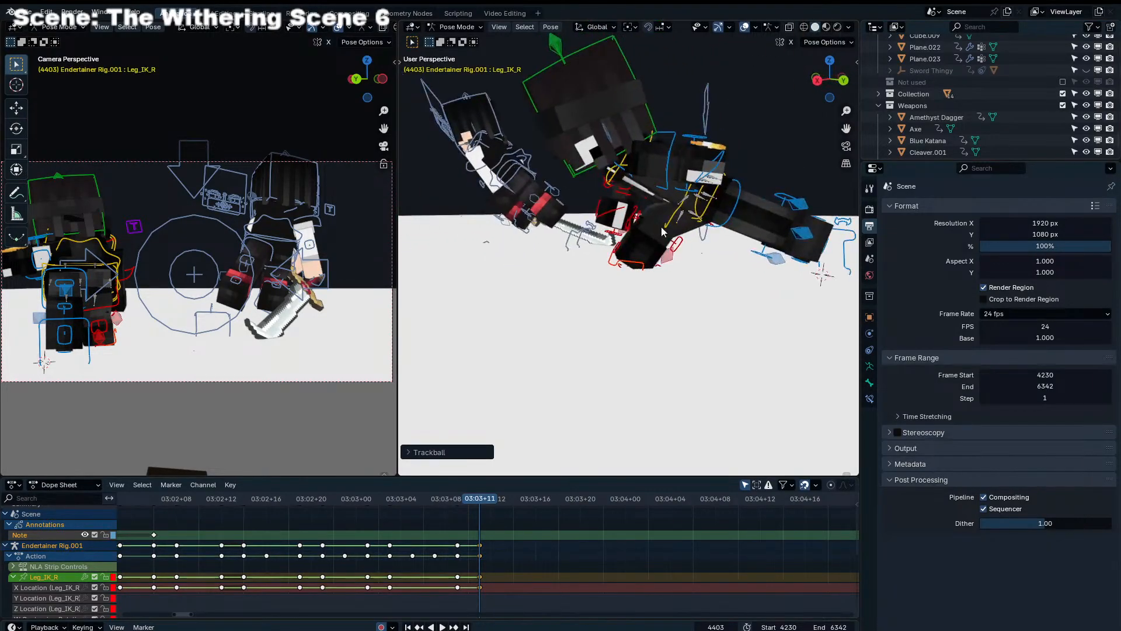
Select the Torso and Leg_IK_L controls together and move them forward at frame 4403
left_click(661, 229)
scroll(662, 228, "down", 4)
left_click(742, 256, "shift")
middle_click_drag(742, 261, 724, 260)
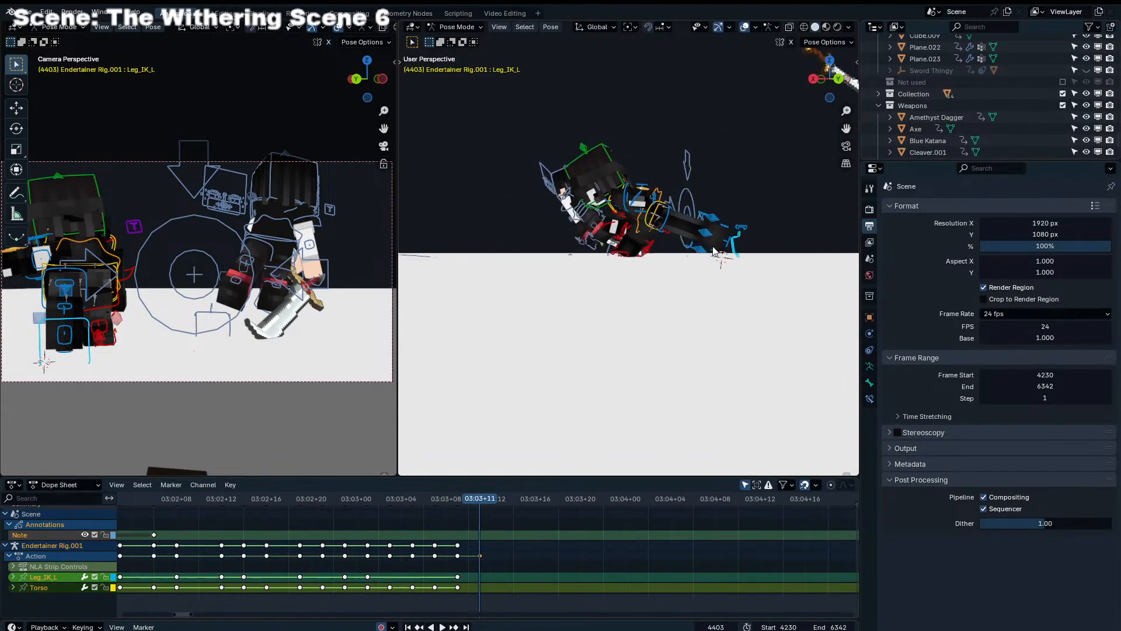
key("g")
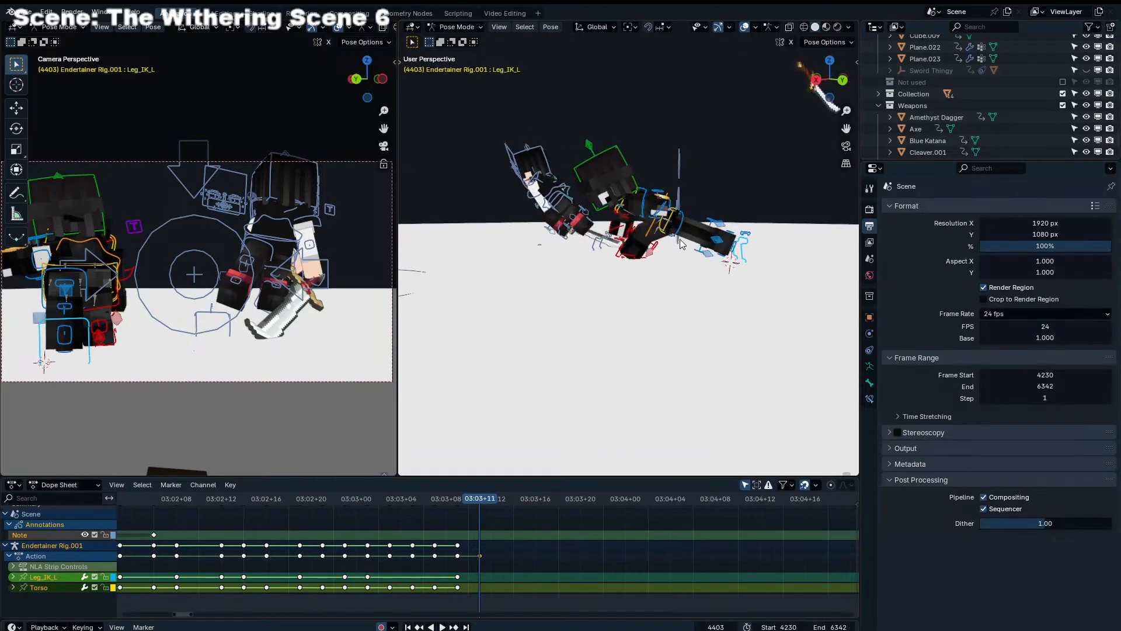
left_click(569, 224)
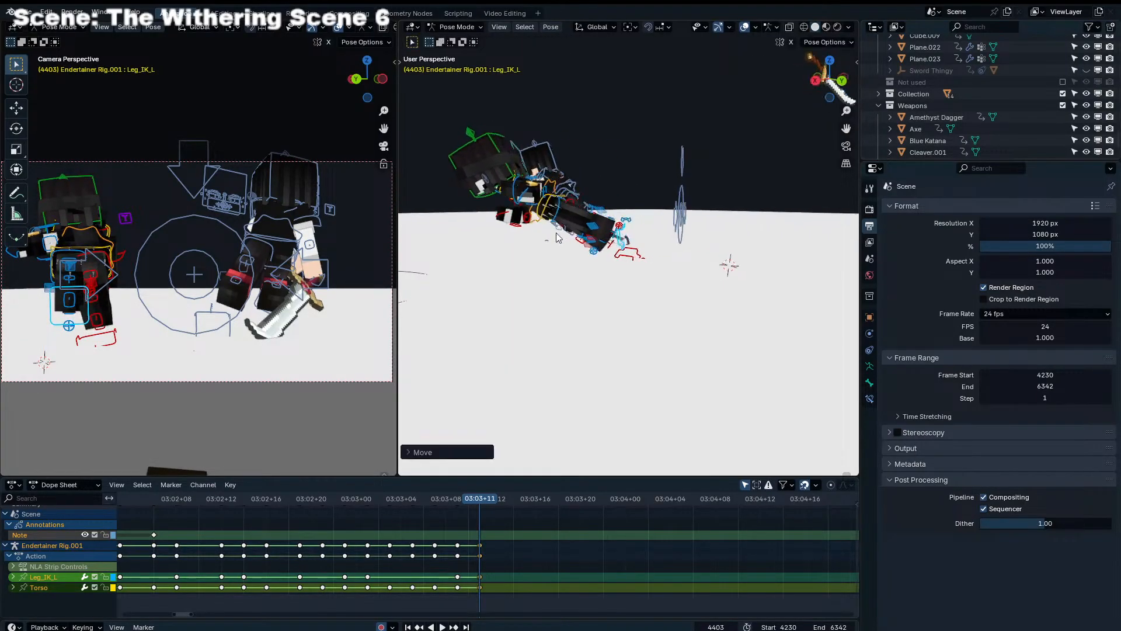
Select only the Torso control, shift its position and rotate it freely at frame 4403
middle_click_drag(568, 224, 510, 244)
left_click(619, 162)
left_click(612, 156)
key("g")
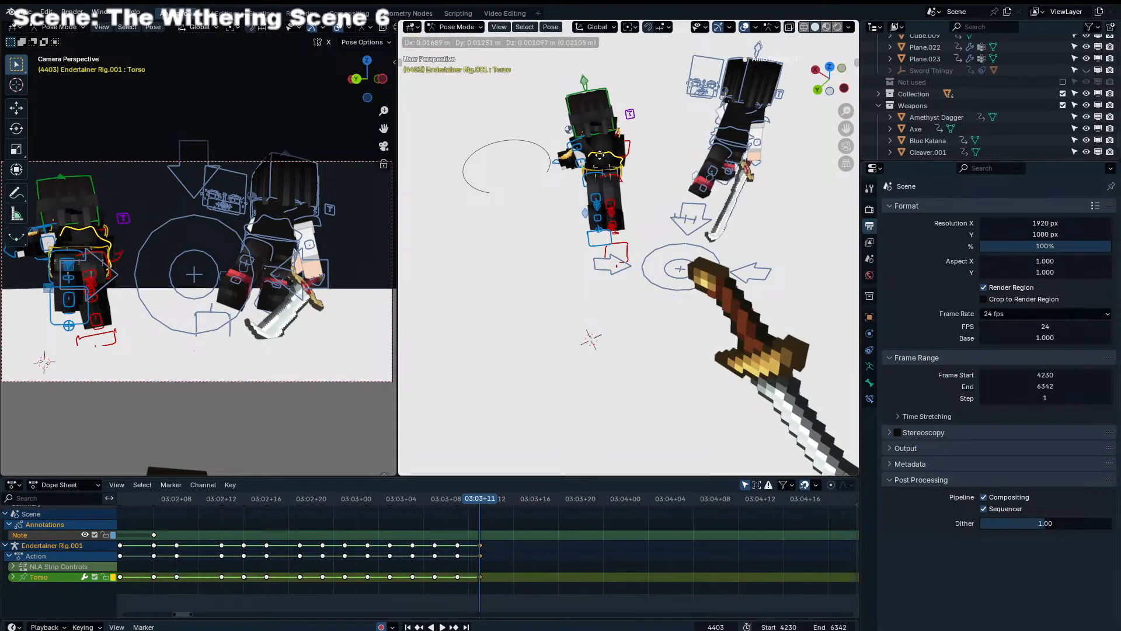
left_click(606, 155)
key("r")
key("r")
left_click(584, 181)
middle_click_drag(584, 181, 610, 178)
Select Leg_IK_L and move it to bend the left leg at frame 4403
left_click(592, 235)
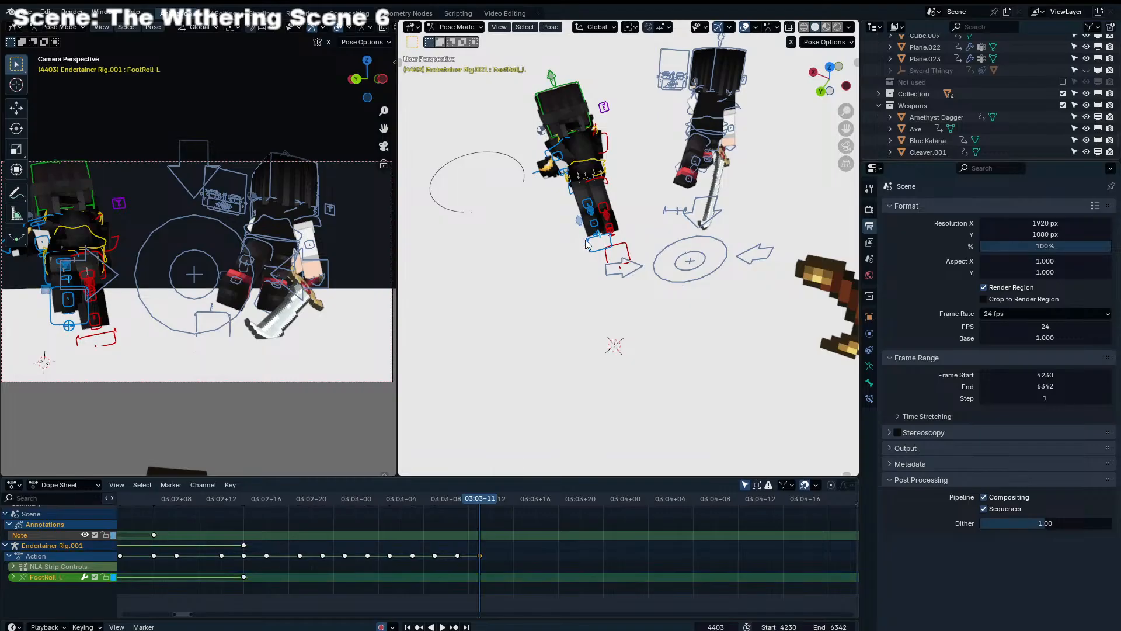
left_click(589, 243)
middle_click_drag(589, 243, 668, 171)
key("g")
left_click(682, 191)
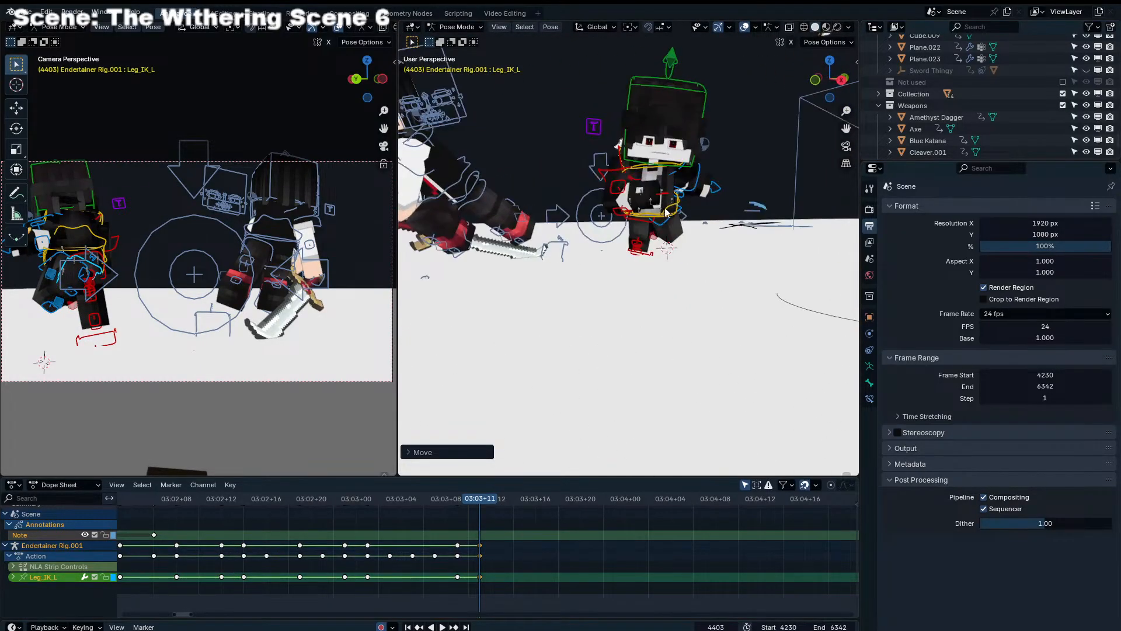
Move the Torso control at frame 4403 and play back the shot to check the pose
left_click(677, 210)
key("g")
left_click(701, 210)
key("space")
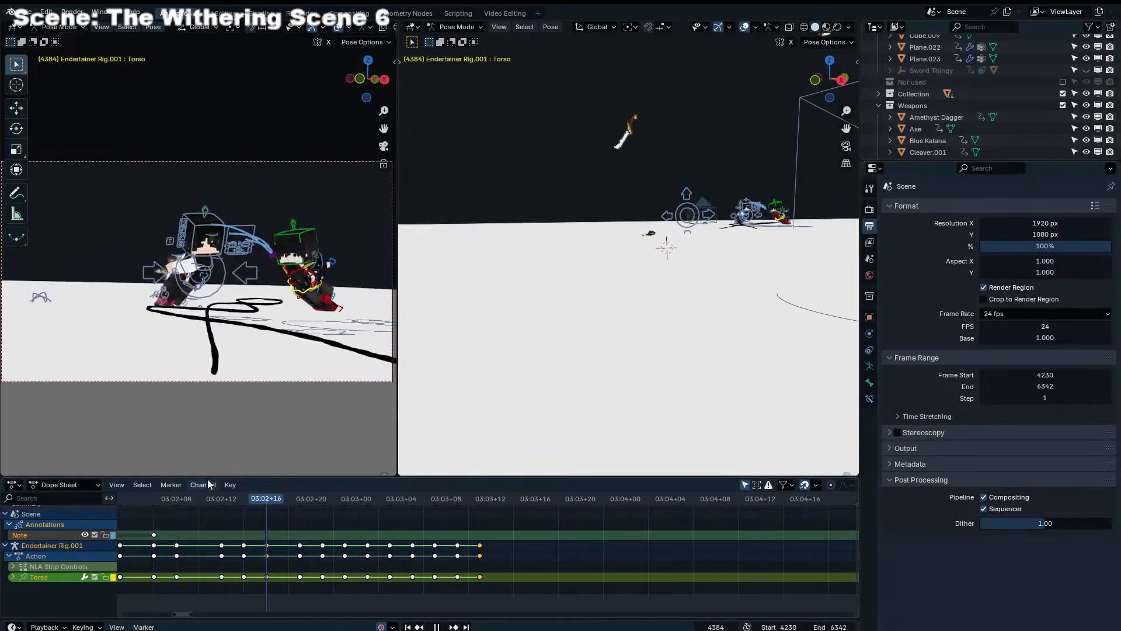
key("space")
left_click_drag(428, 496, 480, 496)
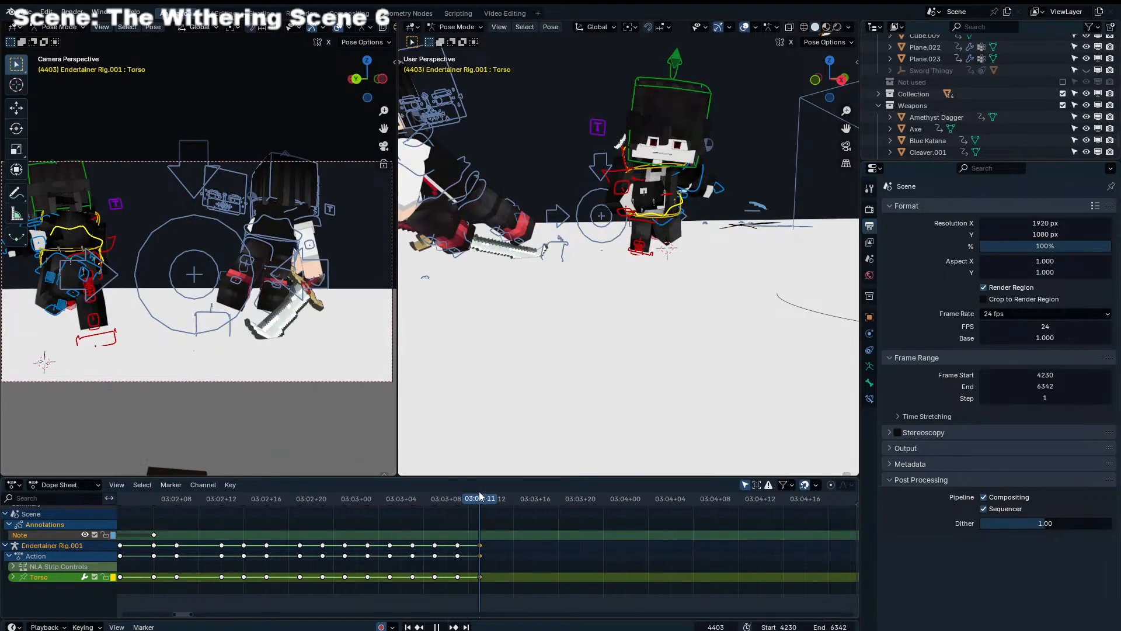
Select Leg_IK_L at frame 4403 and rotate the left foot into a new angle
middle_click_drag(532, 233, 412, 204)
left_click(596, 213)
middle_click_drag(595, 214, 573, 223)
key("r")
key("r")
left_click(602, 229)
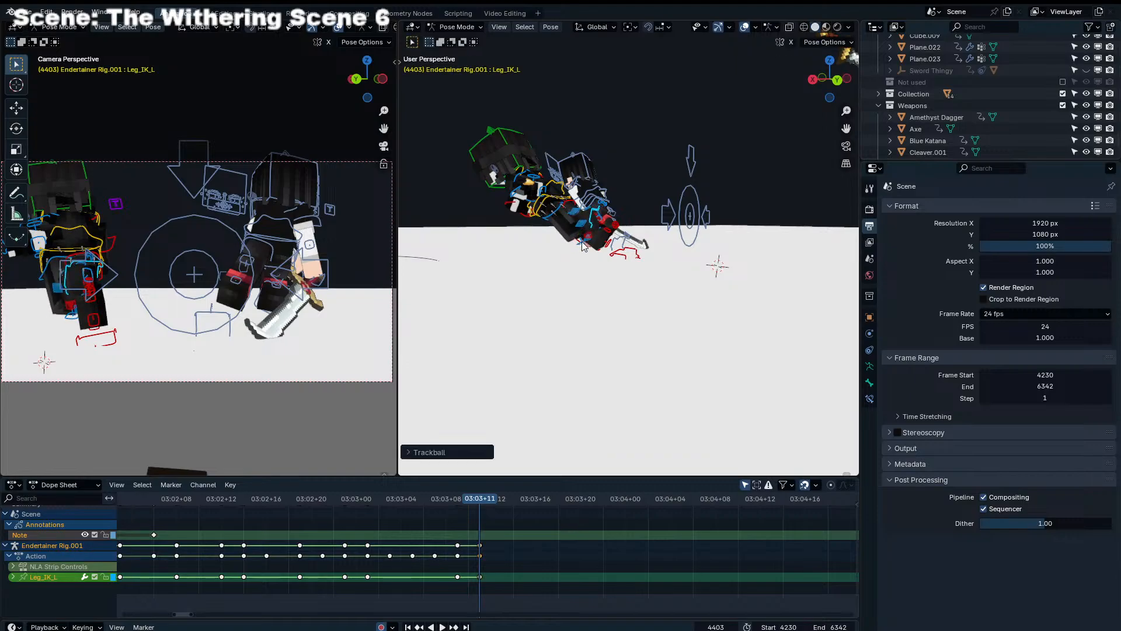
Move Leg_IK_L to place the left foot under the body at frame 4403 and refine its rotation
key("r")
left_click(619, 222)
key("g")
left_click(604, 241)
key("g")
left_click(605, 243)
key("r")
key("r")
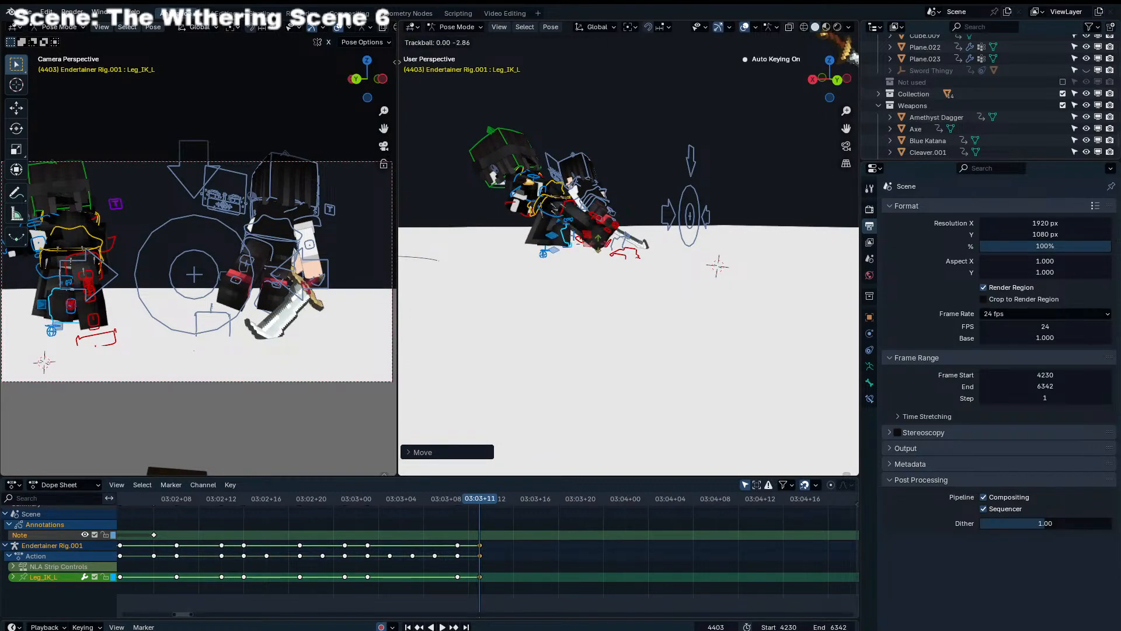
left_click(606, 250)
middle_click_drag(606, 250, 729, 265)
key("g")
left_click(750, 254)
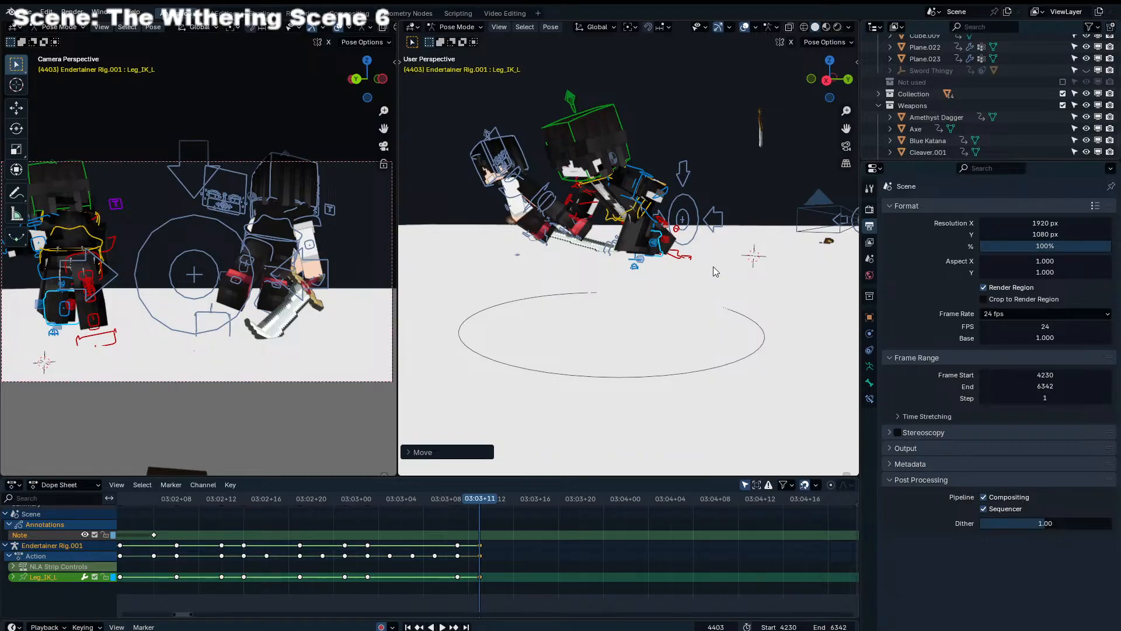
Advance to frame 4405, then move Leg_IK_L and rotate it freely for the next step pose
left_click_drag(434, 492, 502, 488)
middle_click_drag(613, 327, 517, 304)
key("g")
left_click(538, 302)
key("r")
left_click(546, 331)
key("r")
key("r")
left_click(529, 373)
Fine-tune the left foot's placement by moving Leg_IK_L at frame 4405
key("g")
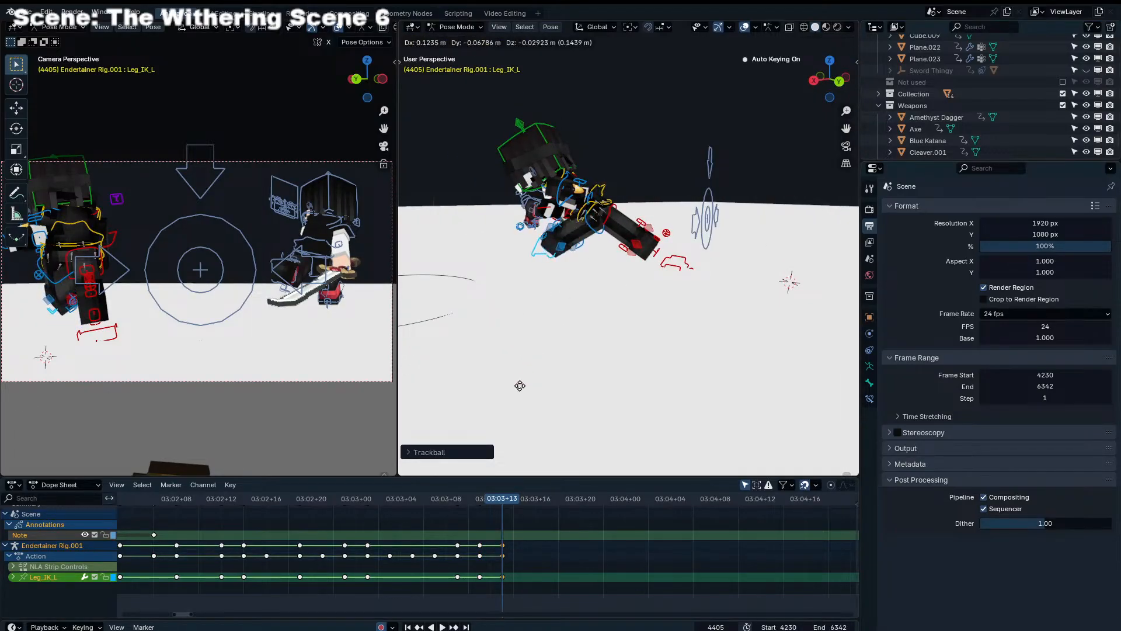
left_click(498, 401)
key("g")
left_click(599, 276)
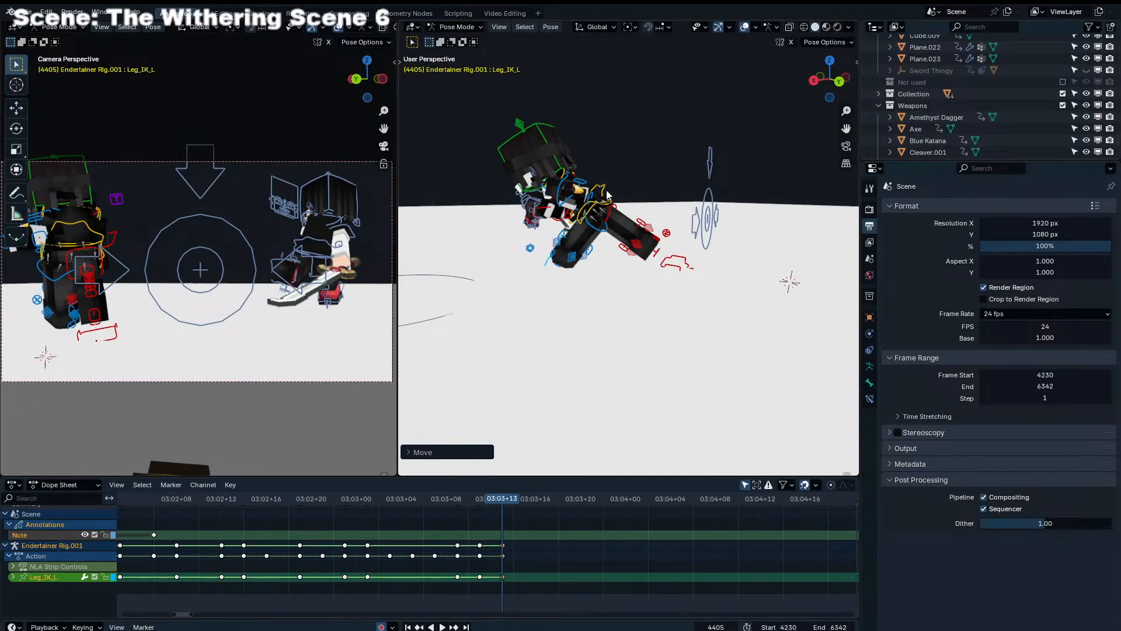
Select the Torso at frame 4405 and move it forward, away from the trailing right foot
left_click(607, 194)
key("g")
left_click(559, 246)
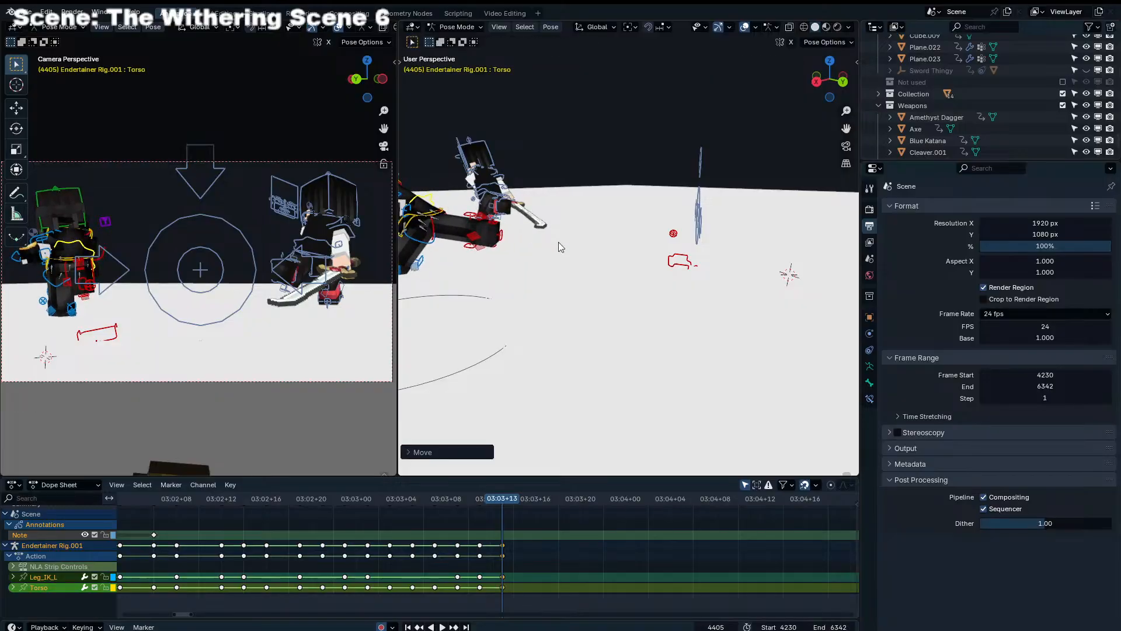
Move Leg_IK_R up behind the body at frame 4405 and rotate it freely to align the trailing right foot
left_click(690, 260)
key("g")
left_click(519, 246)
key("r")
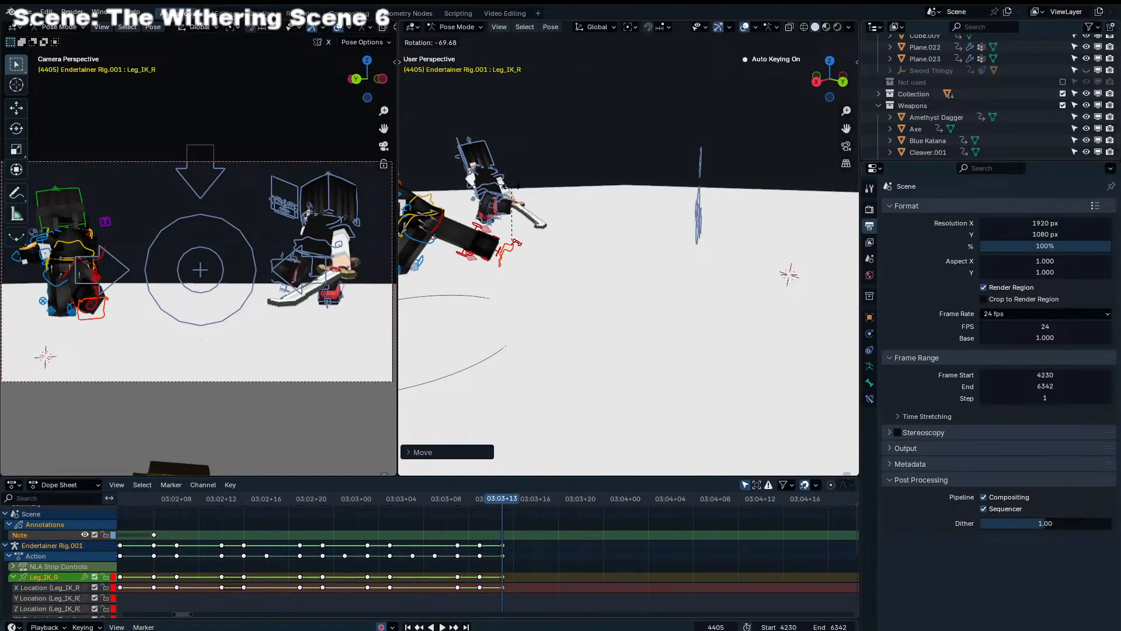
key("KP_Decimal")
key("r")
key("r")
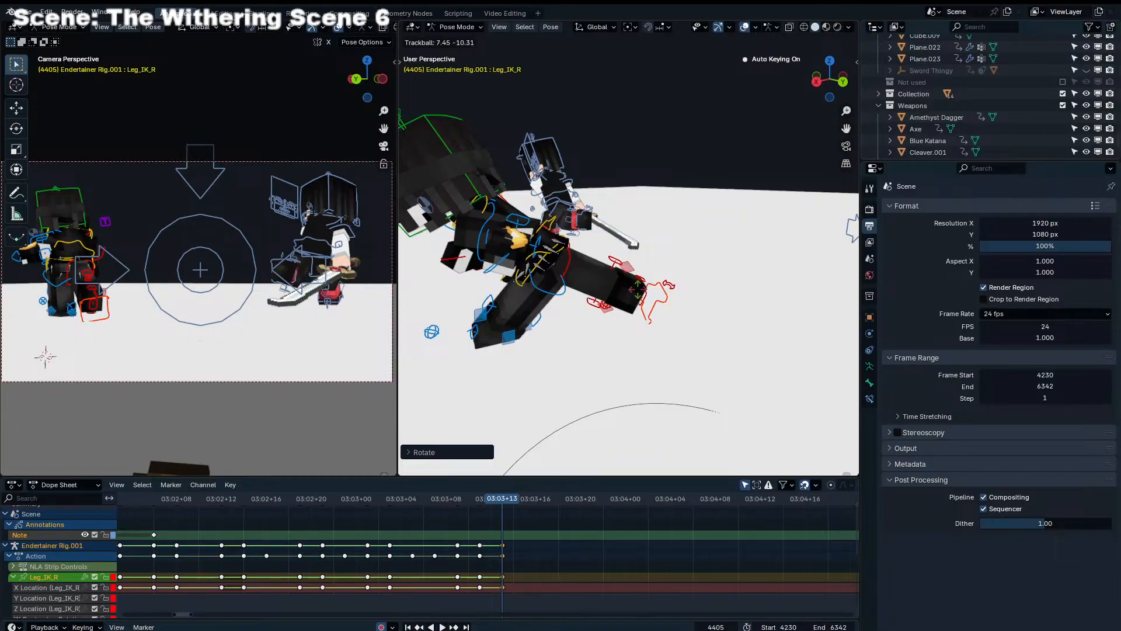
left_click(623, 272)
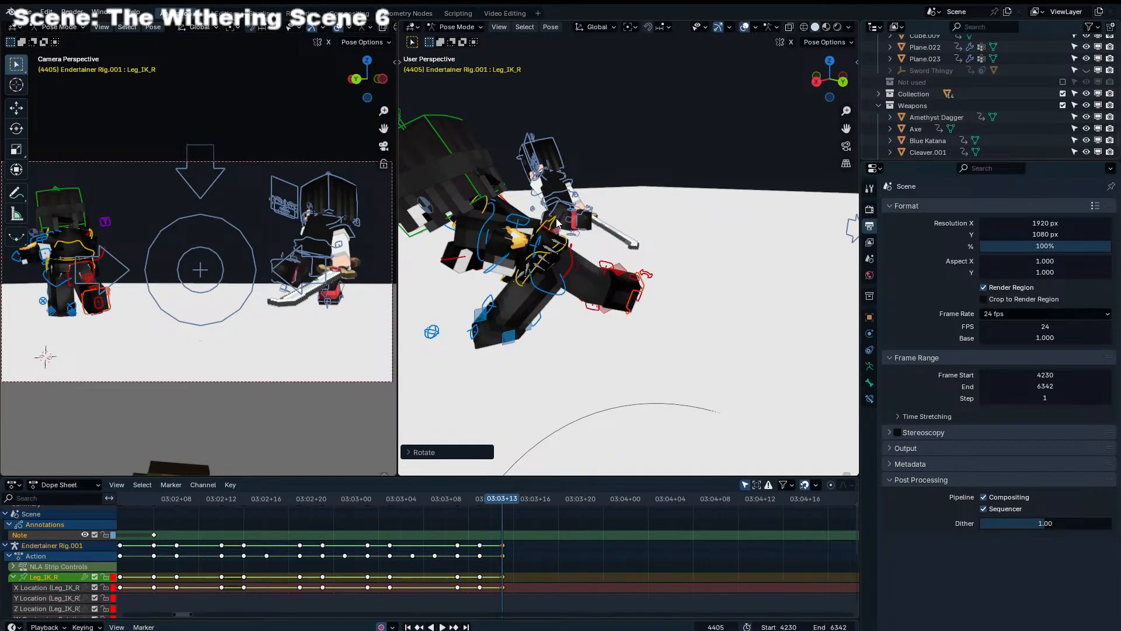
Move the Torso again at frame 4405 to lower the body over the left leg
middle_click_drag(557, 223, 554, 209)
left_click(551, 216)
key("g")
left_click(480, 318)
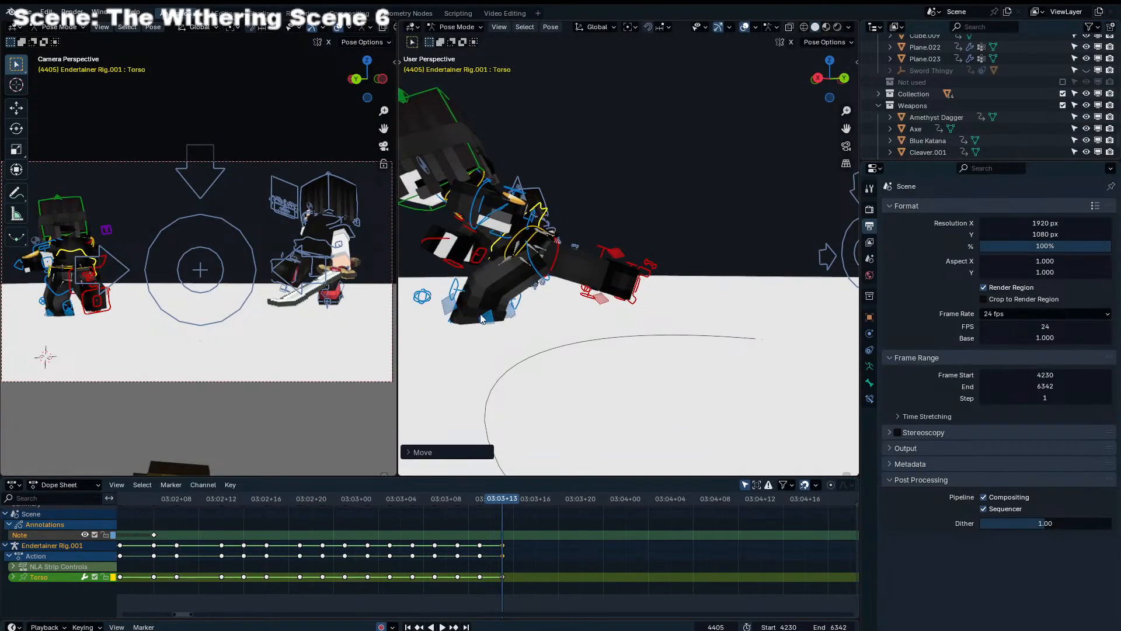
Move Leg_IK_L along the Z axis at frame 4405 and rotate the left foot
middle_click_drag(481, 318, 510, 376)
left_click(480, 337)
key("g")
key("z")
left_click(483, 342)
key("r")
left_click(476, 356)
Reposition Leg_IK_L under the bent left knee at frame 4405 and adjust its angle with trackball rotation
key("g")
left_click(506, 323)
key("g")
left_click(506, 329)
key("r")
key("r")
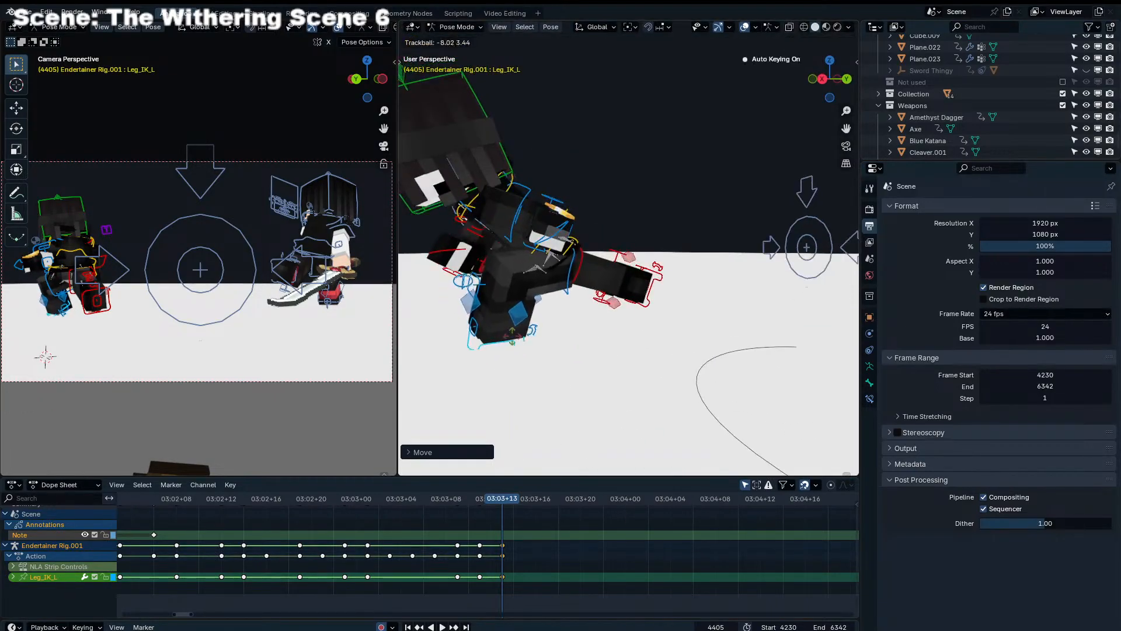
key("g")
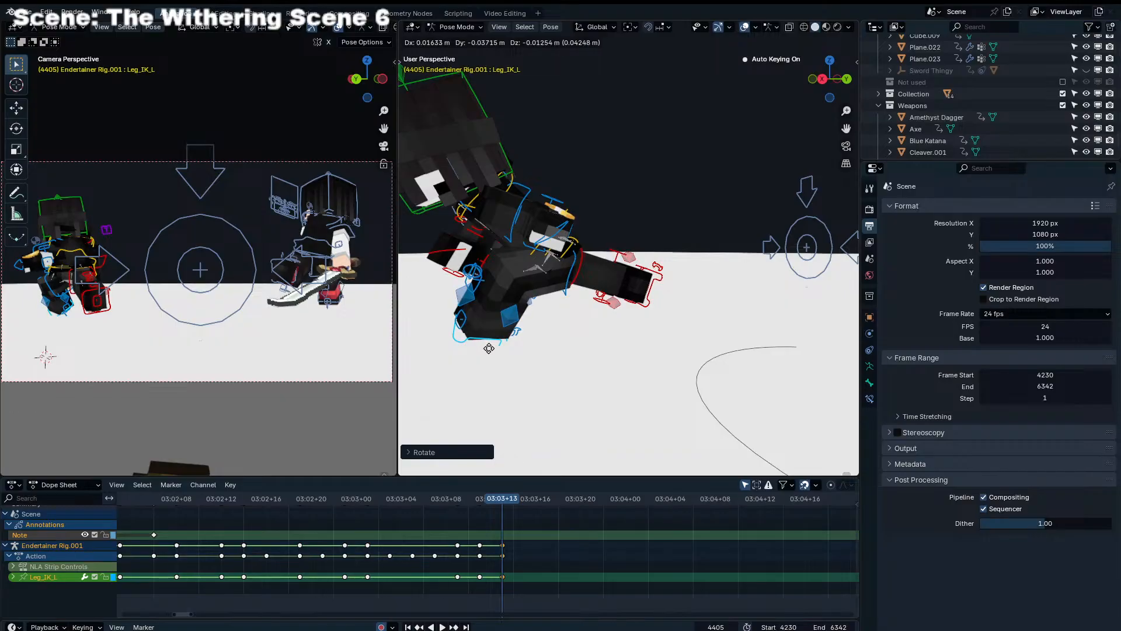
left_click(513, 348)
Shift Leg_IK_L further forward at frame 4405, rotate it, and nudge its final placement
middle_click_drag(516, 348, 493, 345)
key("g")
left_click(469, 349)
key("r")
left_click(540, 310)
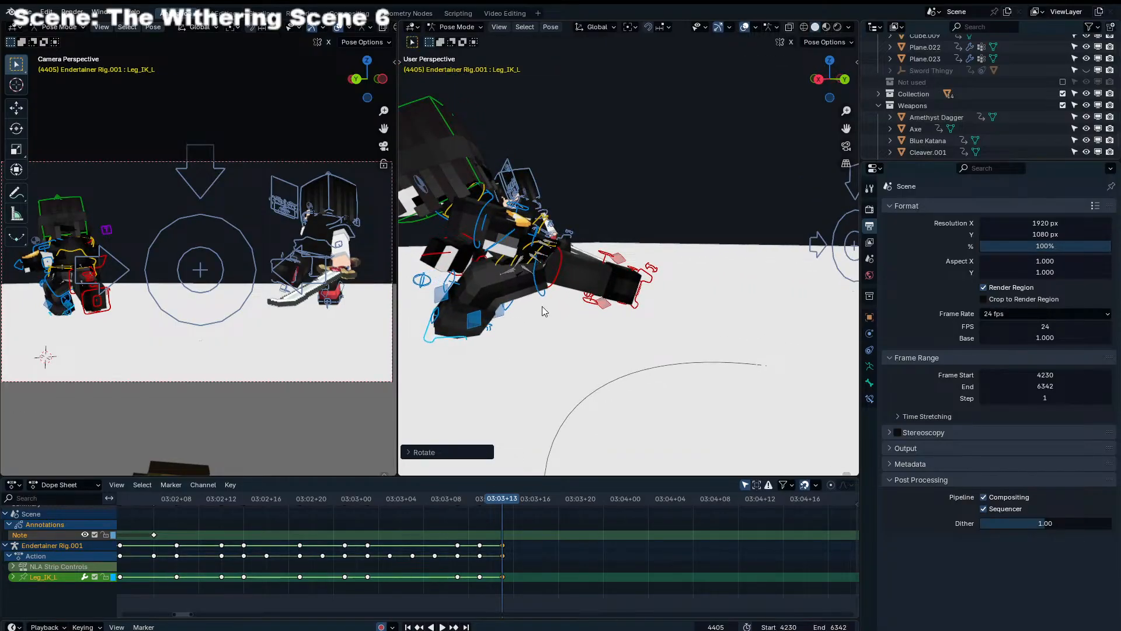
key("g")
left_click(537, 311)
Select the Torso at frame 4405 and tilt it with a regular and a trackball rotation
middle_click_drag(537, 312, 709, 250)
left_click(741, 257)
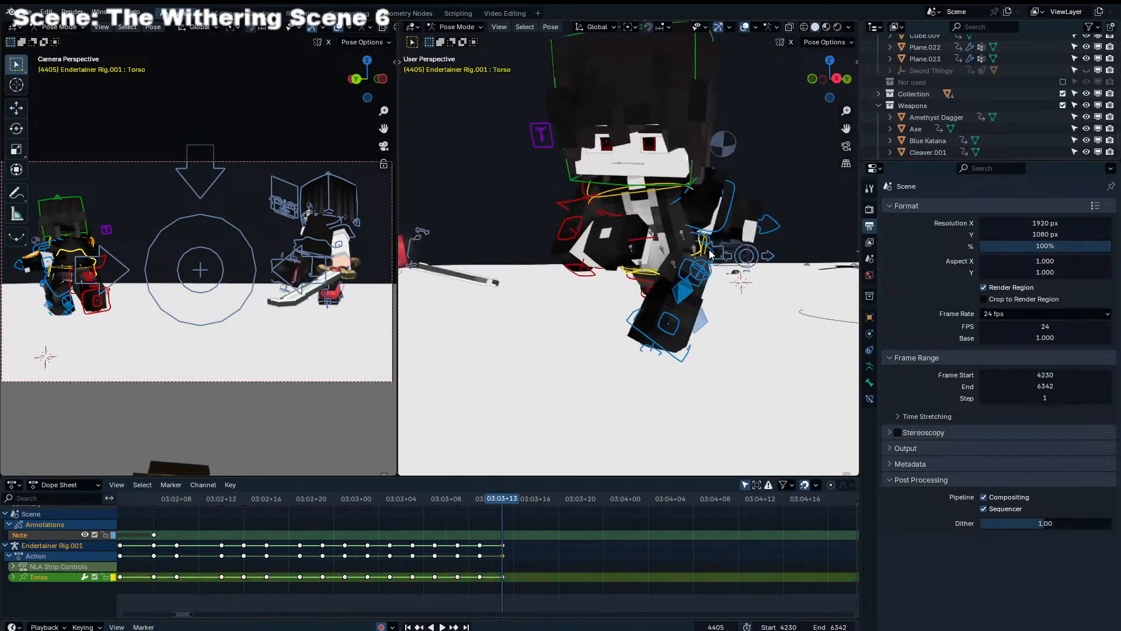
scroll(710, 255, "up", 5)
key("r")
left_click(772, 287)
key("r")
key("r")
left_click(776, 287)
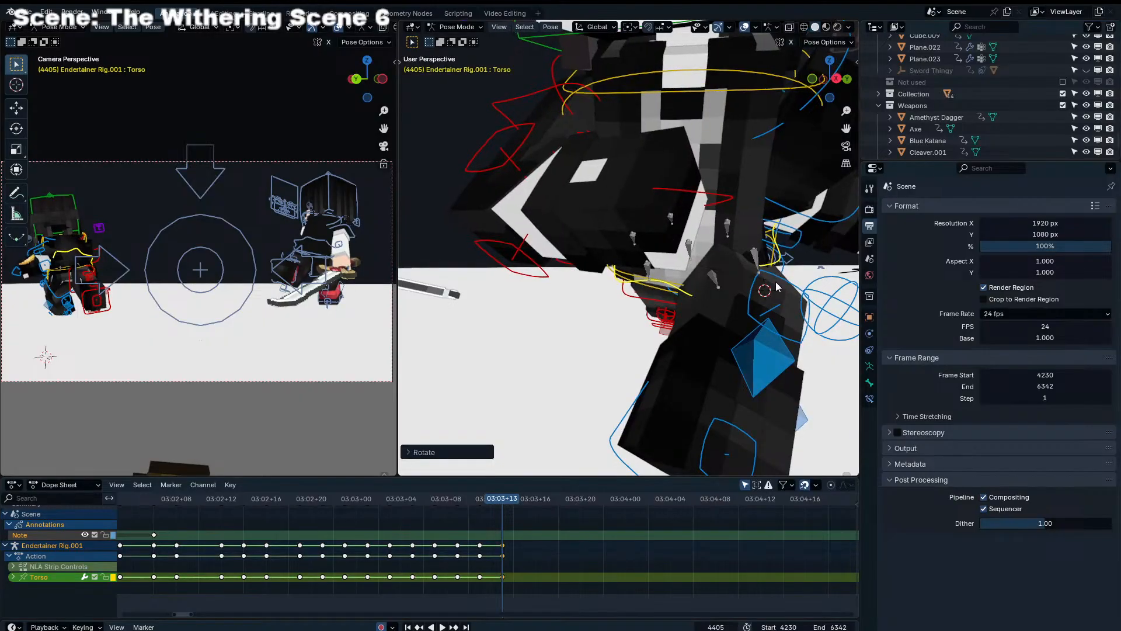
Rotate Leg_IK_L at frame 4405 to level the left foot as seen from the front
scroll(777, 288, "down", 5)
left_click(721, 350)
key("r")
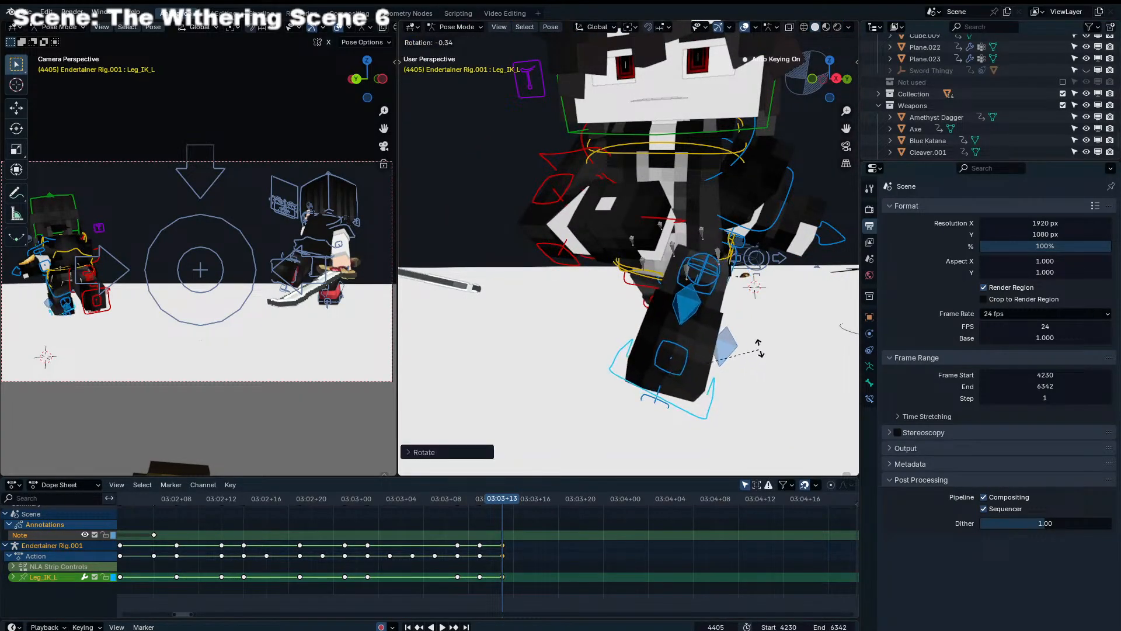
left_click(535, 421)
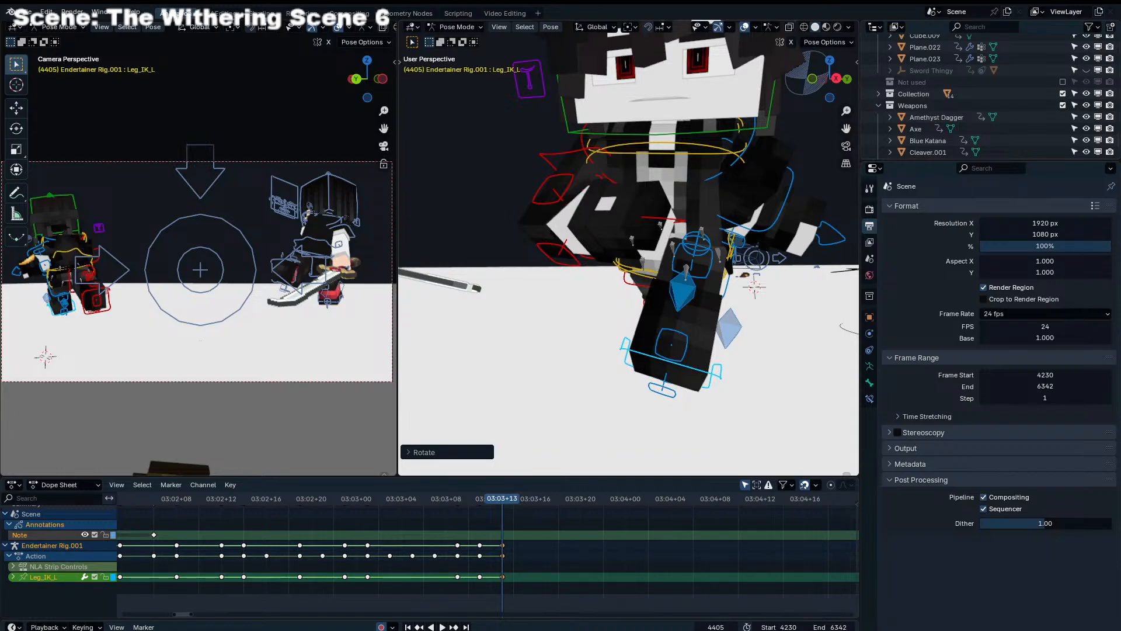
Play back the fight animation to check the new step poses up to frame 4405
middle_click_drag(520, 364, 493, 456)
key("space")
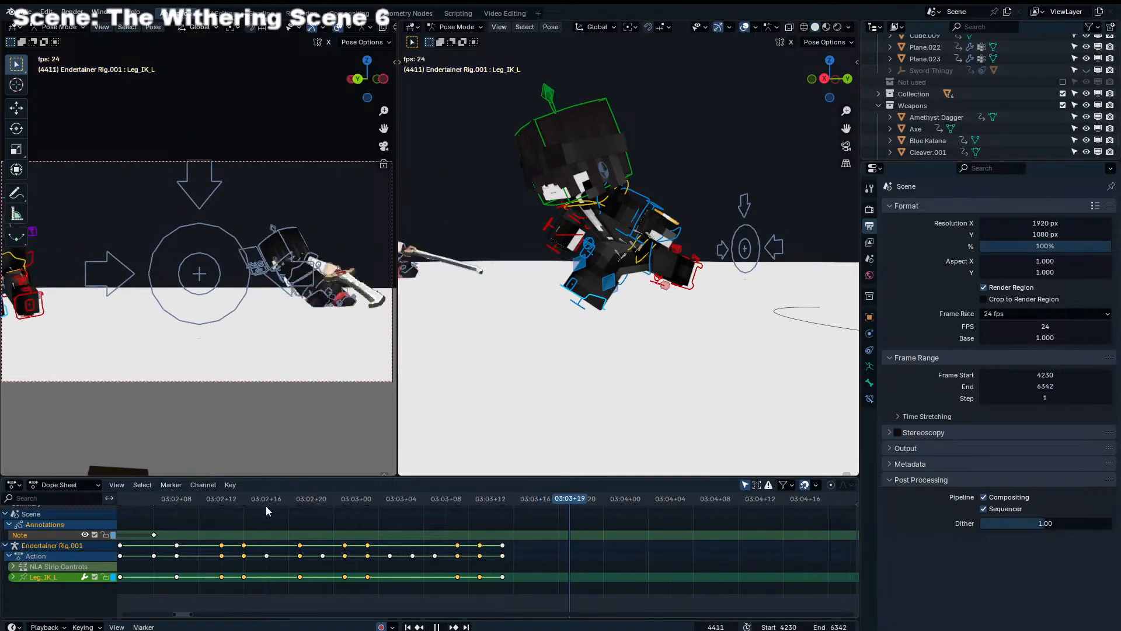
left_click(266, 505)
scroll(277, 501, "down", 7)
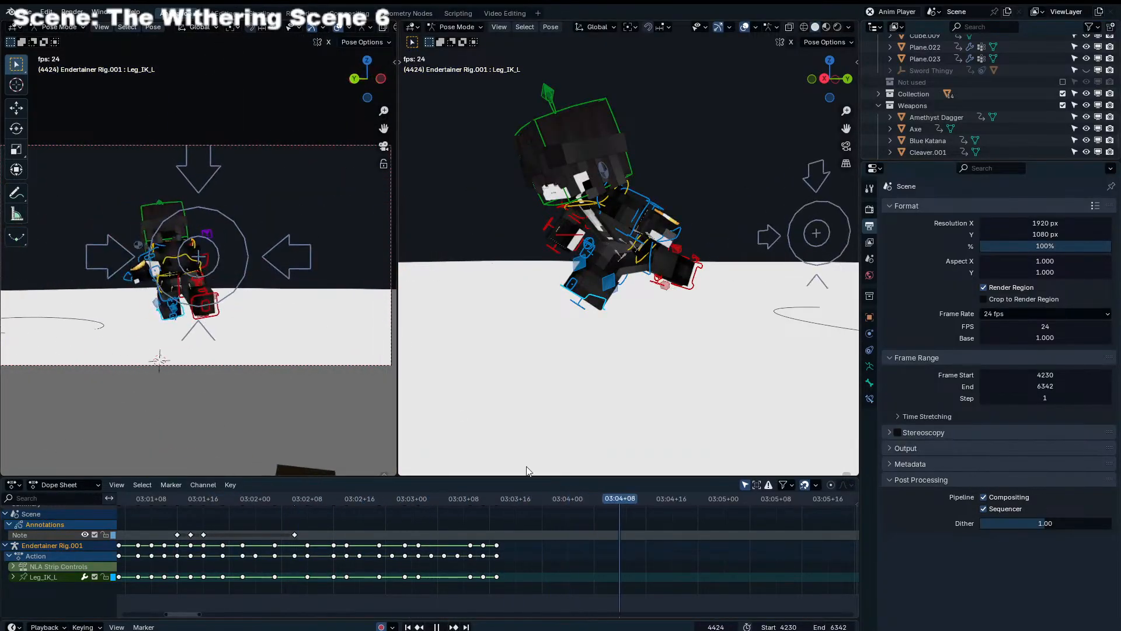
left_click(380, 499)
key("space")
Return to frame 4405 and nudge Leg_IK_L slightly to correct the left foot's position
left_click_drag(429, 496, 495, 492)
middle_click_drag(565, 342, 600, 328)
left_click(655, 310)
key("r")
right_click(654, 309)
left_click(634, 320)
key("g")
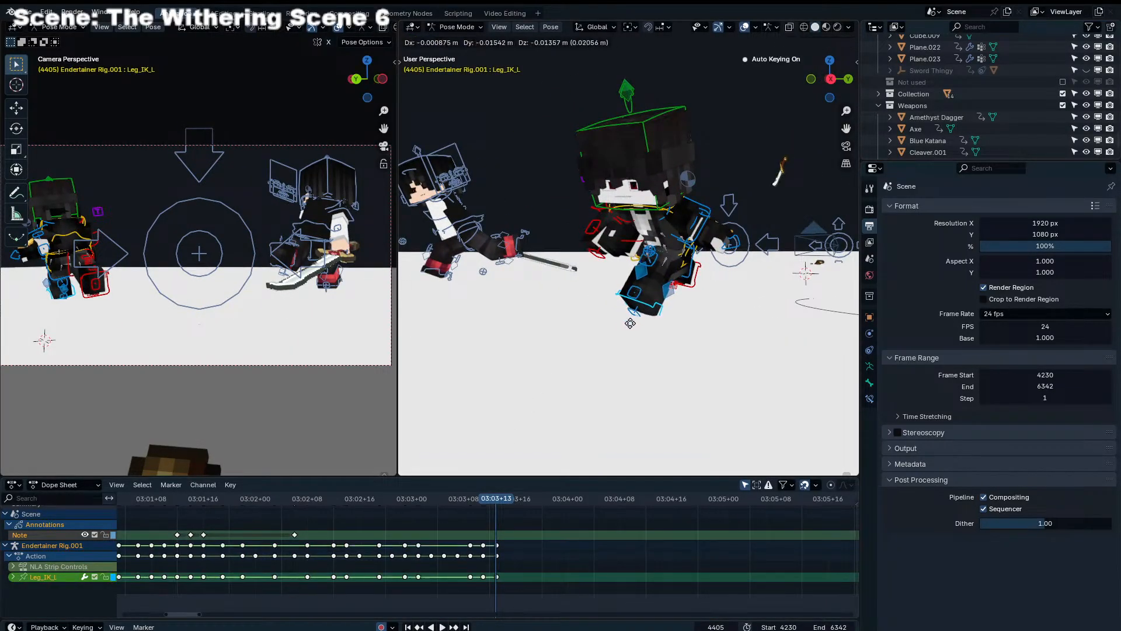
left_click(628, 323)
Advance to frame 4407, then move the Torso forward past the feet and rotate it into a lunge
key("Right")
key("Right")
left_click(678, 261)
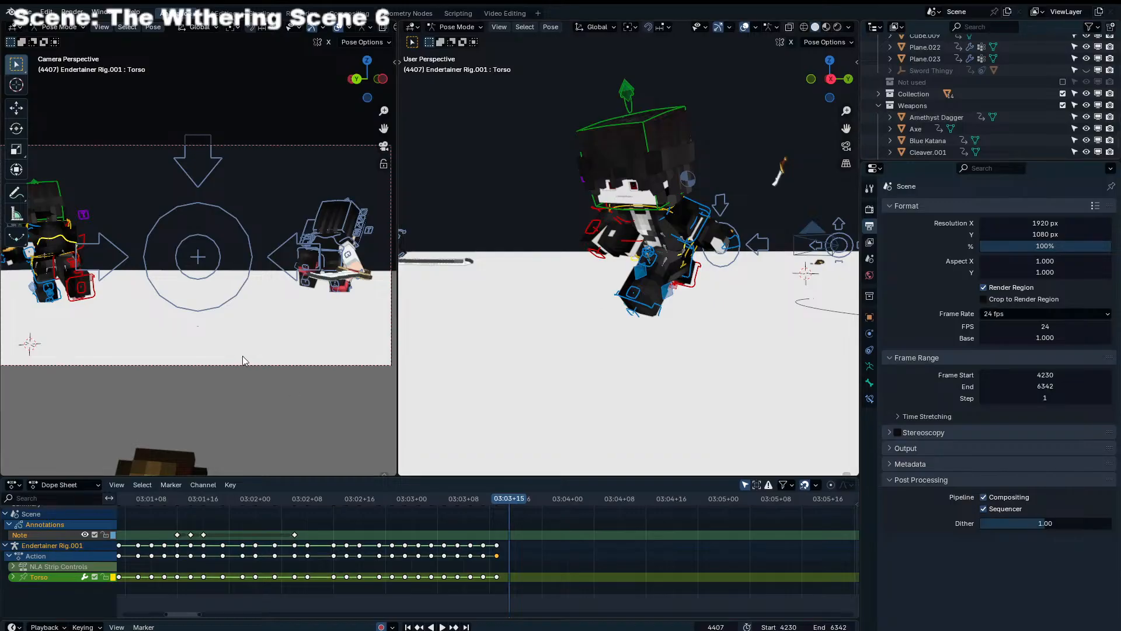
key("g")
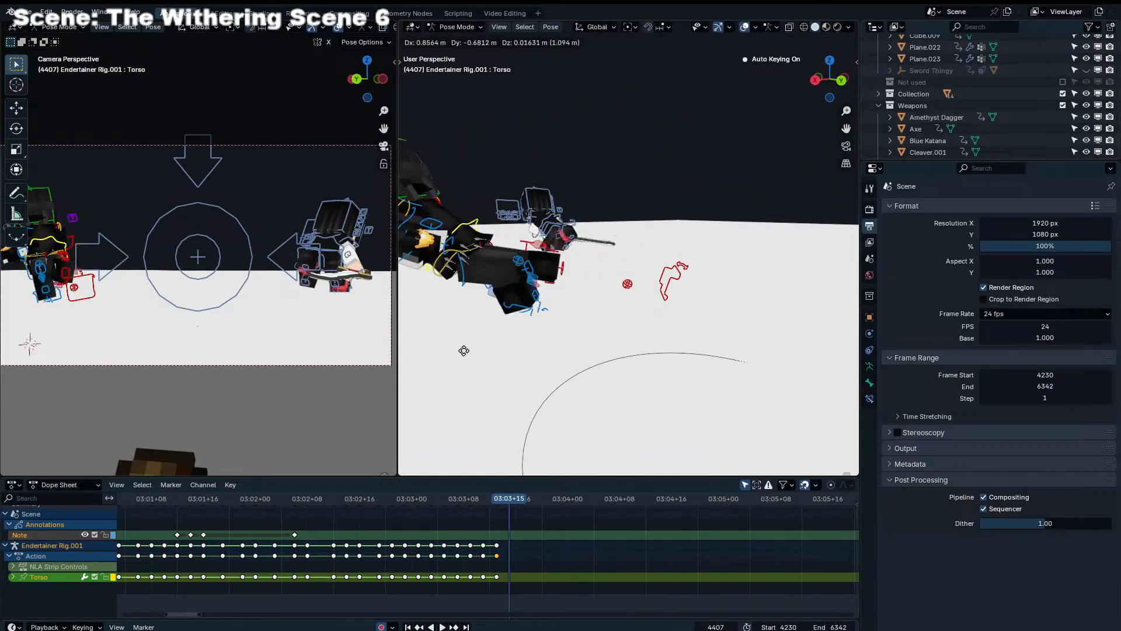
left_click(450, 356)
key("r")
left_click(140, 303)
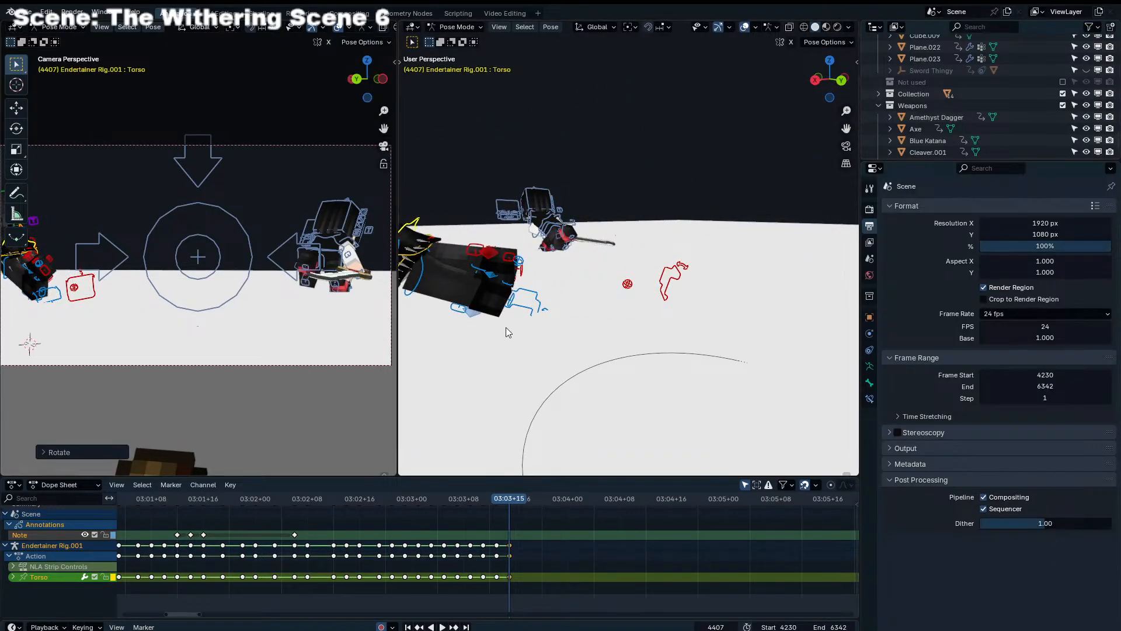
Move Leg_IK_R at frame 4407 to bring the right foot up to the body
left_click(670, 289)
key("g")
left_click(420, 298)
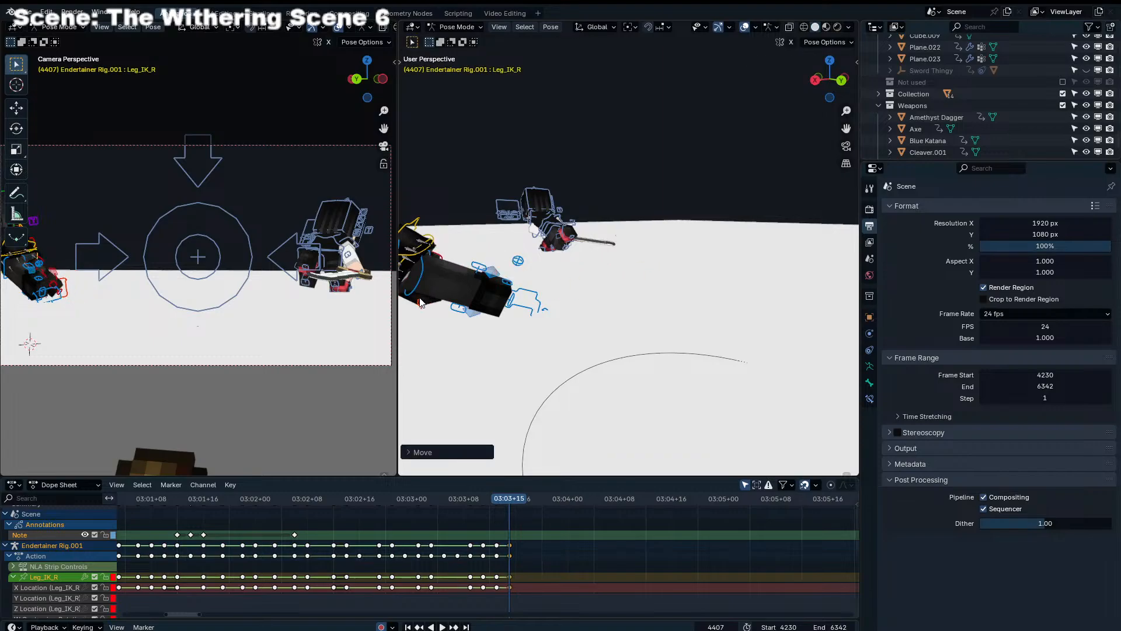
key("g")
left_click(111, 273)
Select the Head at frame 4407 and rotate it freely to tilt with the lunging body
middle_click_drag(112, 272, 300, 281, "shift")
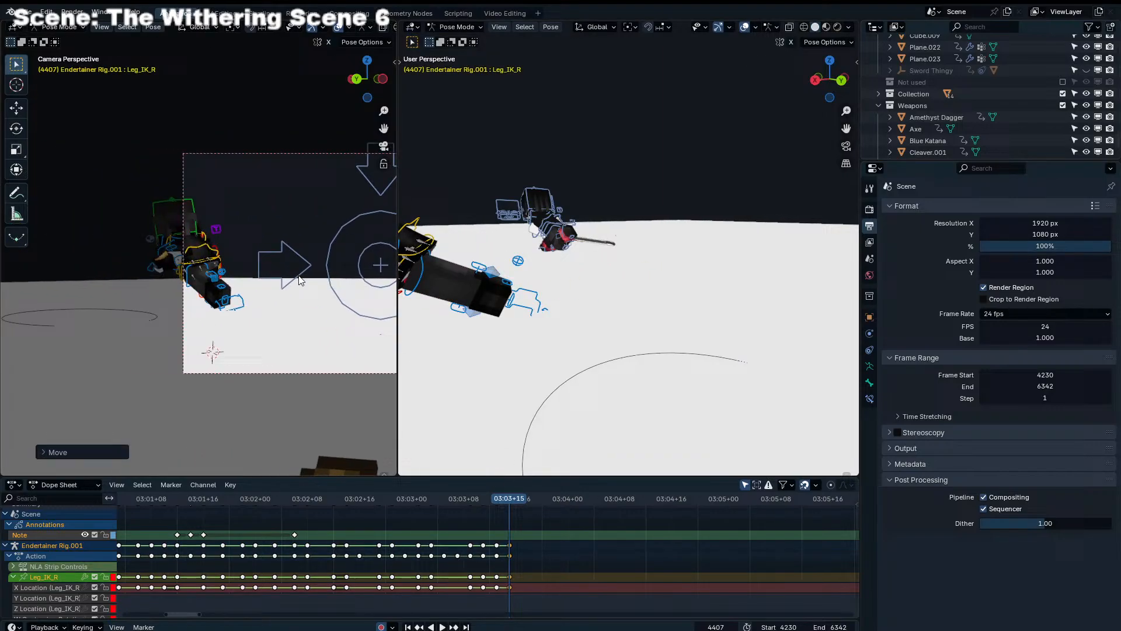
left_click(215, 249)
key("r")
key("r")
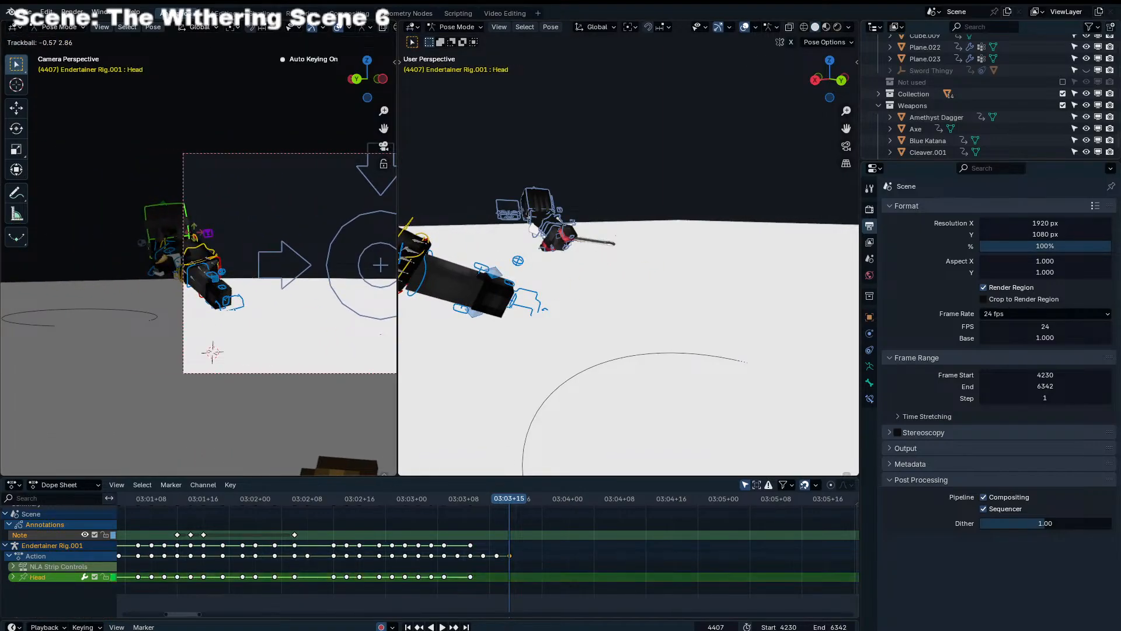
left_click(242, 231)
key("r")
left_click(233, 230)
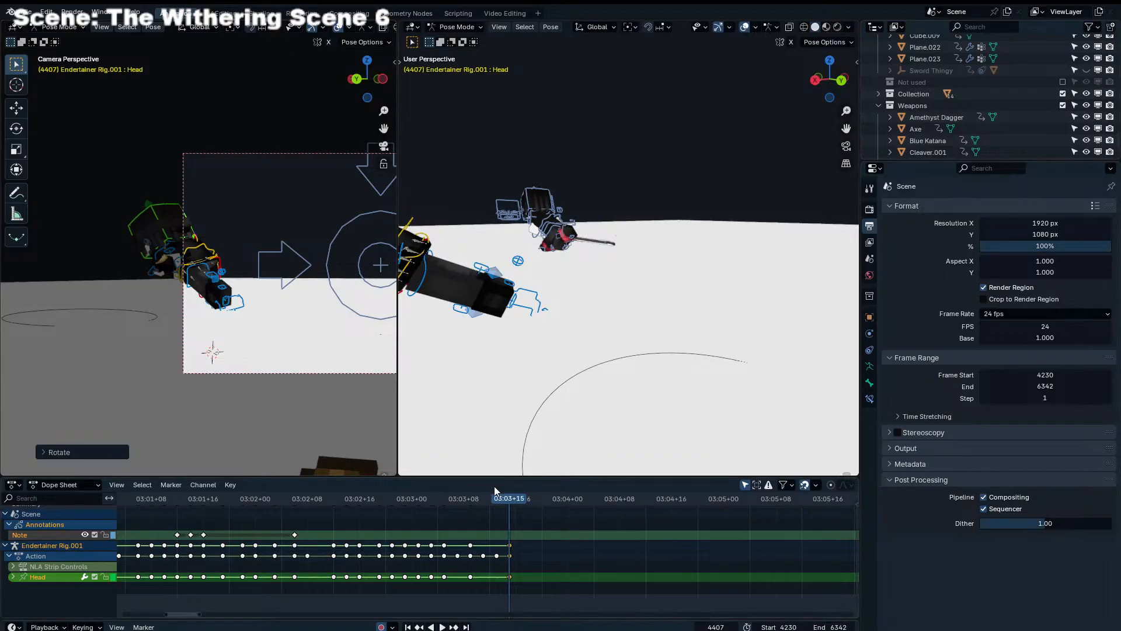
Play back the fight from around frame 4377 in a widened camera viewport to check the motion
left_click_drag(494, 548, 314, 490)
left_click(313, 501)
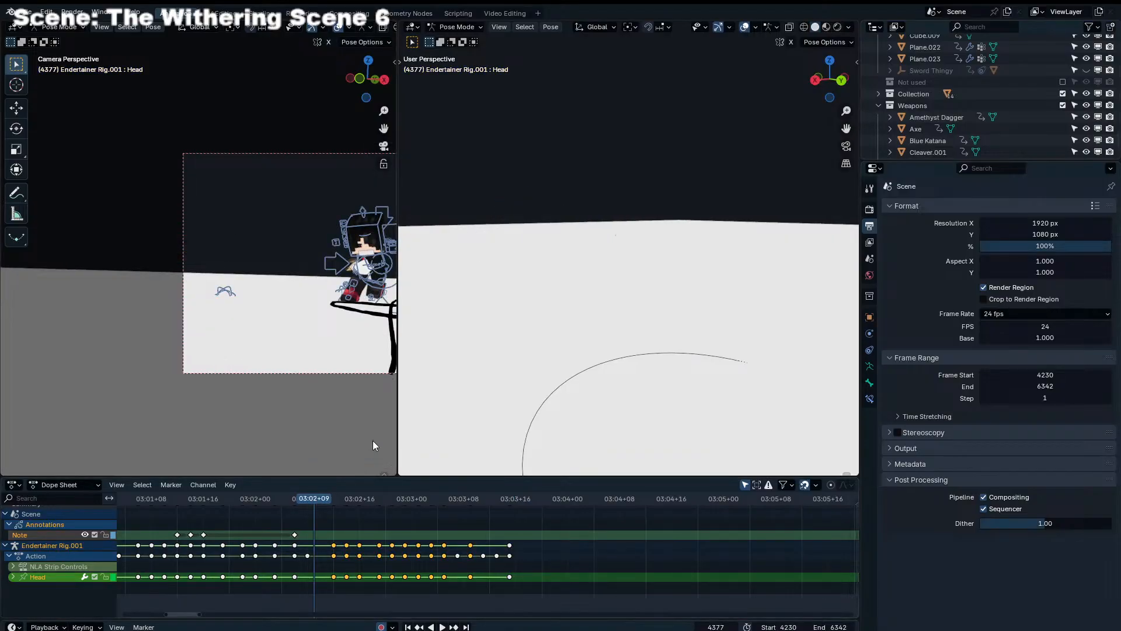
key("space")
left_click_drag(398, 292, 630, 292)
left_click(406, 500)
left_click_drag(463, 507, 750, 511)
left_click(368, 502)
key("space")
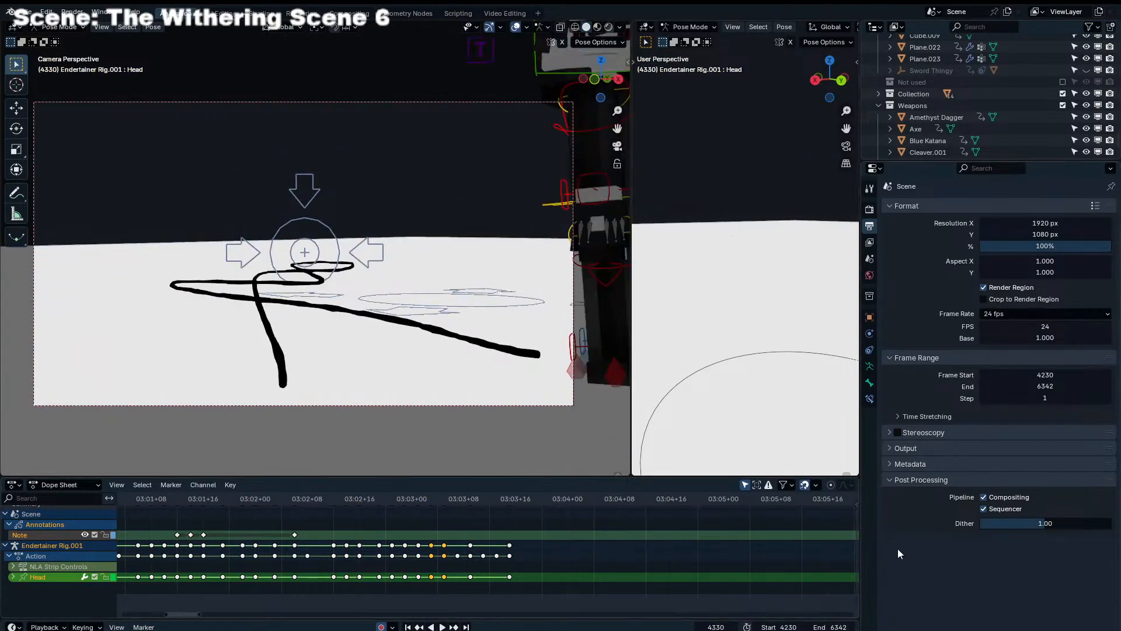
Return to start frame 4230, save the file, and hide the camera view's overlays
left_click(408, 626)
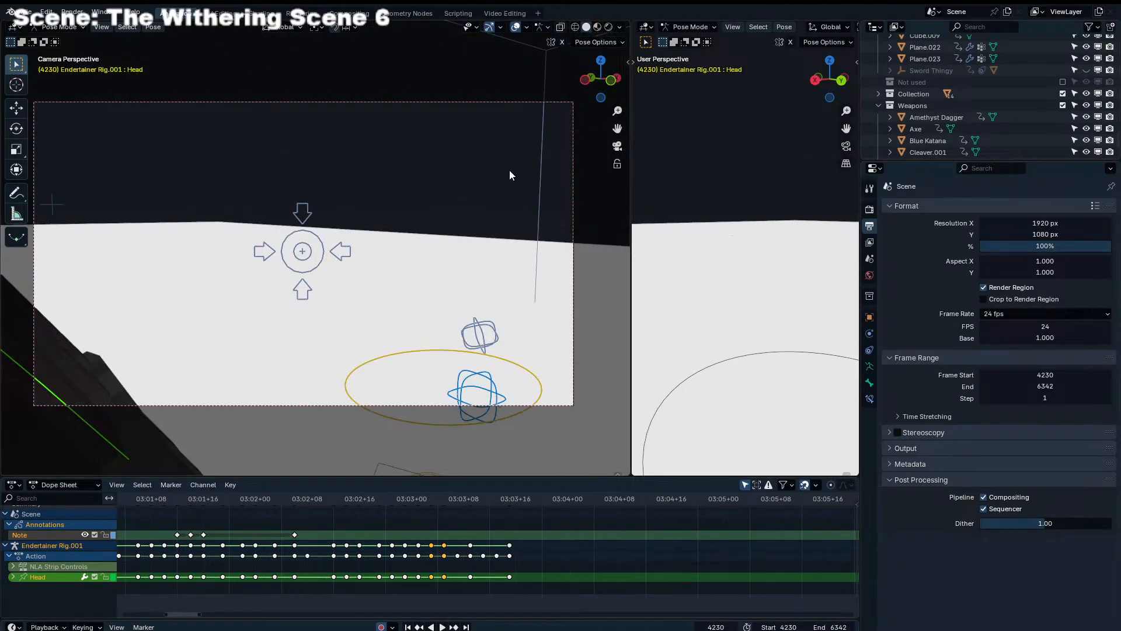
key("ctrl+s")
left_click(516, 26)
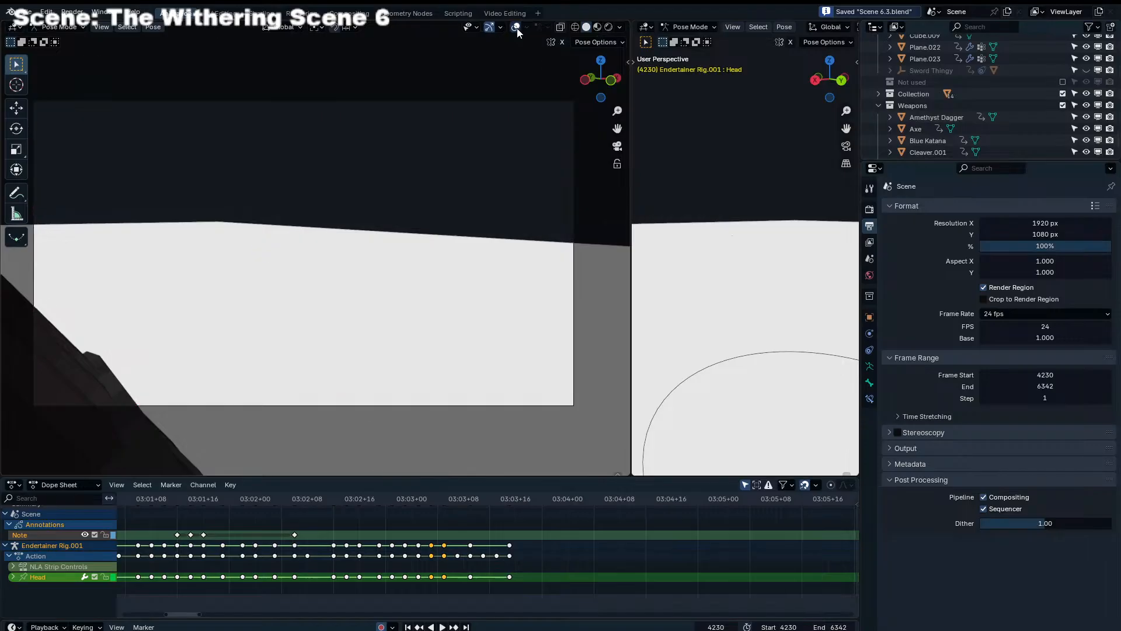
key("Home")
Play the shot without overlays and replay the frames leading up to 4409 to examine both characters' motion
key("space")
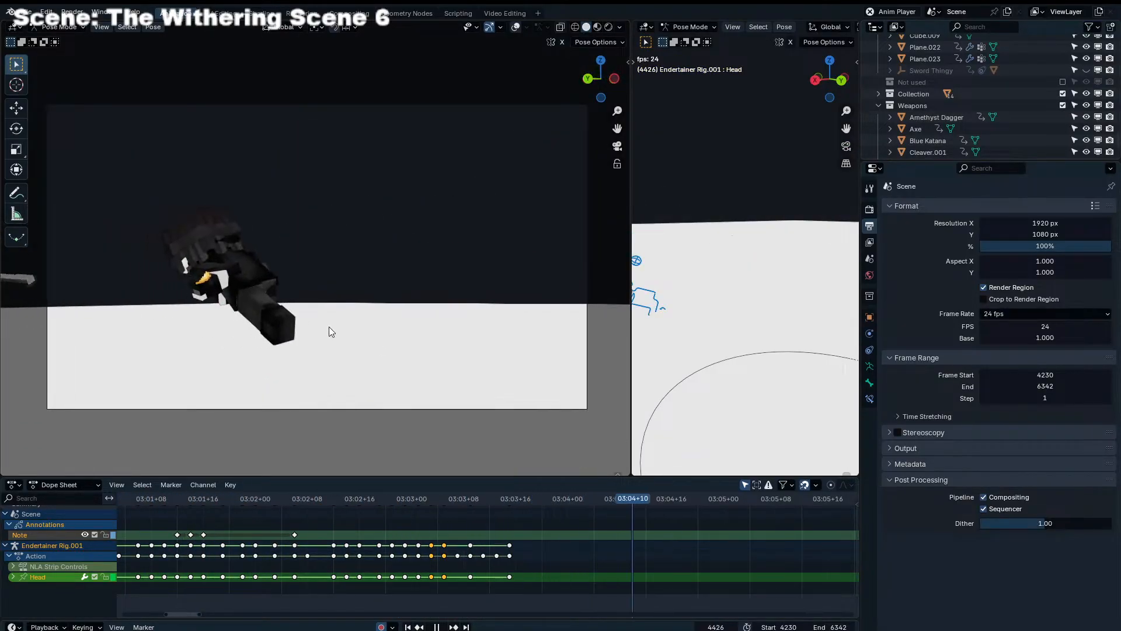
left_click(384, 498)
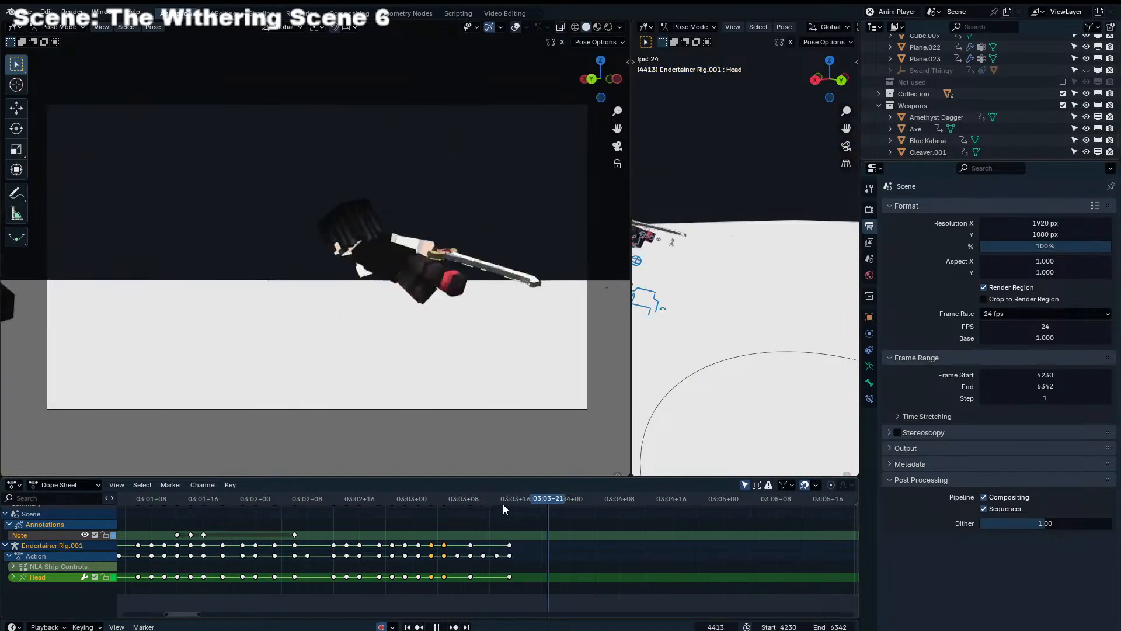
key("space")
left_click_drag(478, 494, 422, 505)
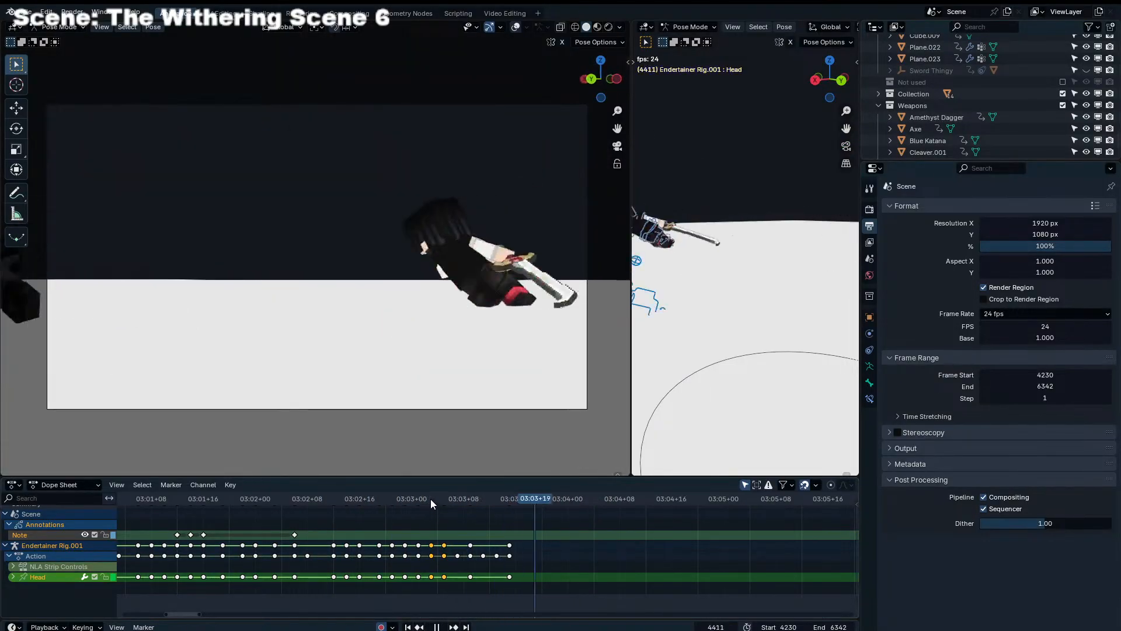
scroll(409, 496, "down", 11)
left_click_drag(336, 495, 481, 527)
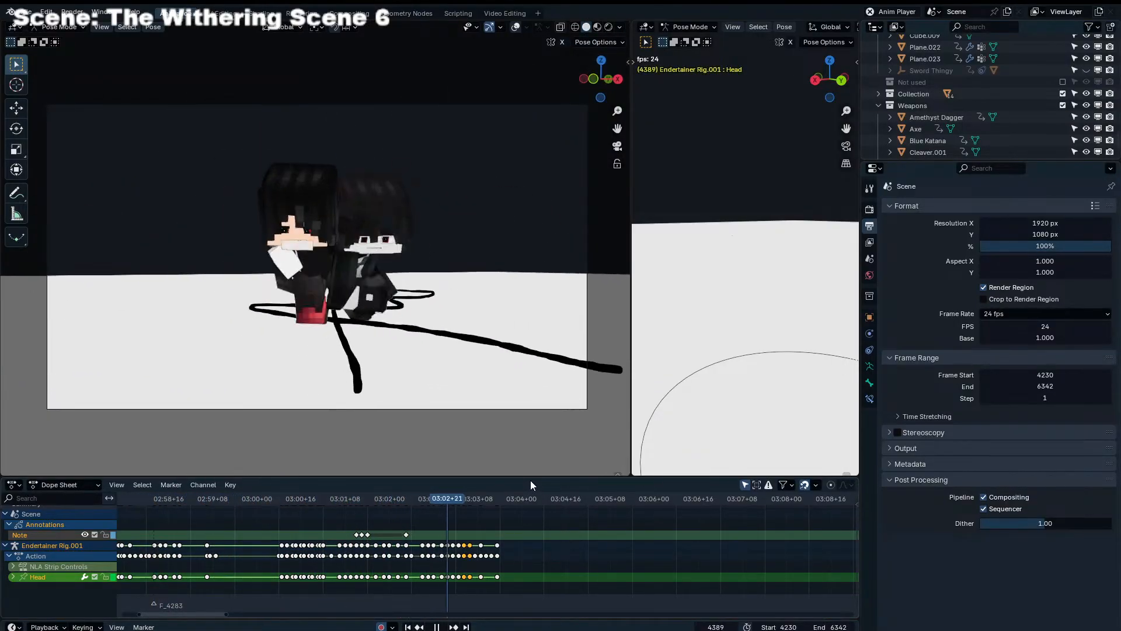
left_click_drag(454, 496, 377, 496)
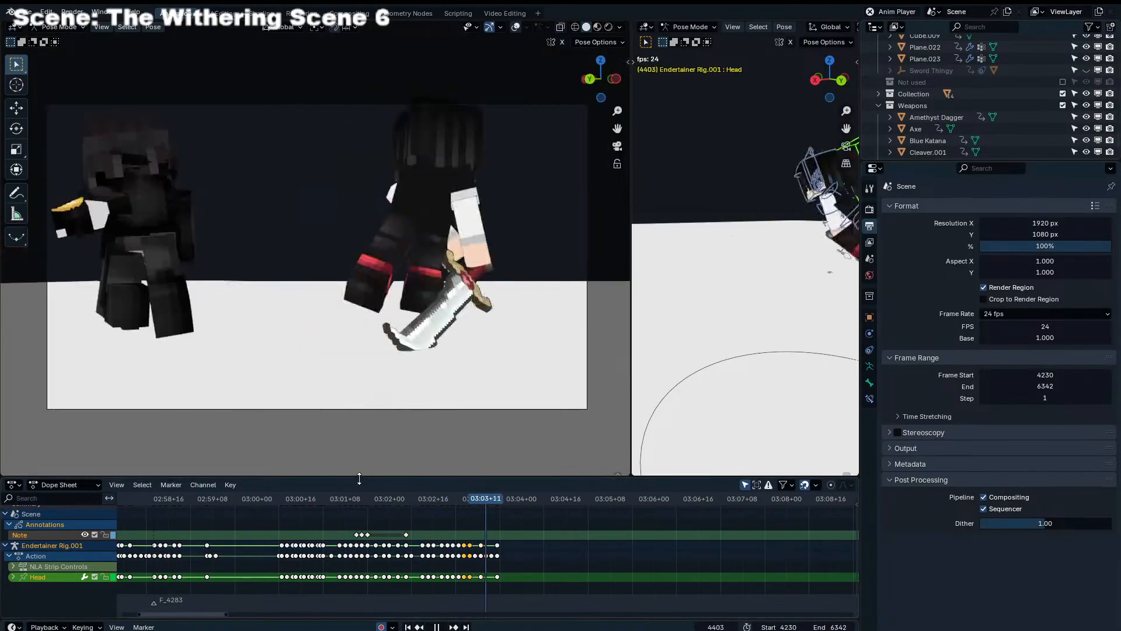
key("space")
key("space")
left_click_drag(471, 503, 248, 523)
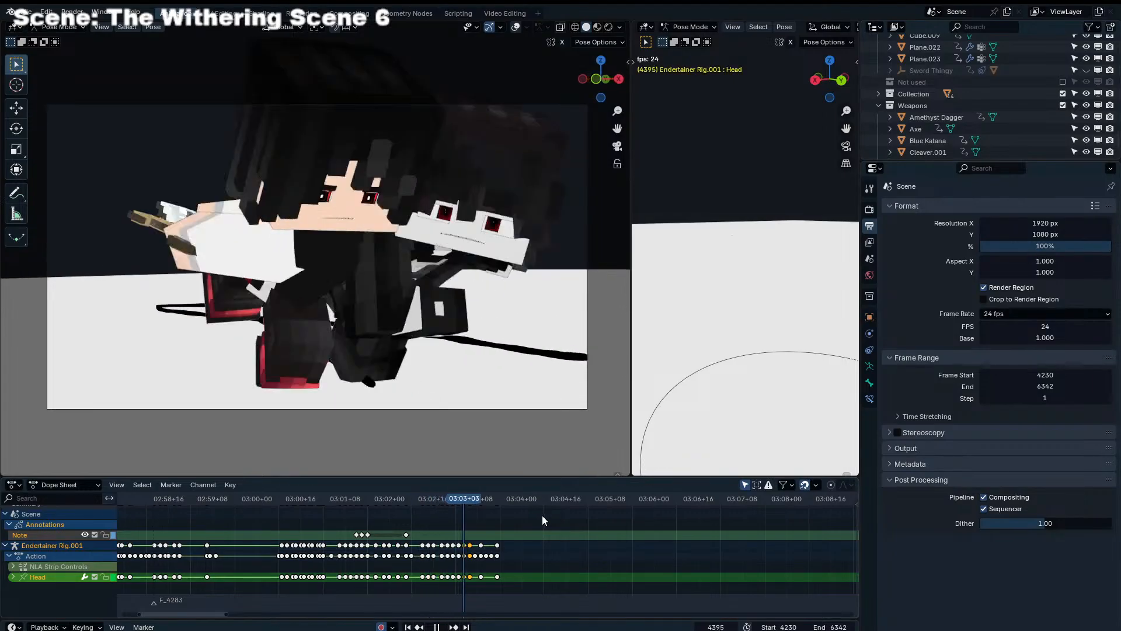
key("space")
left_click_drag(489, 499, 502, 496)
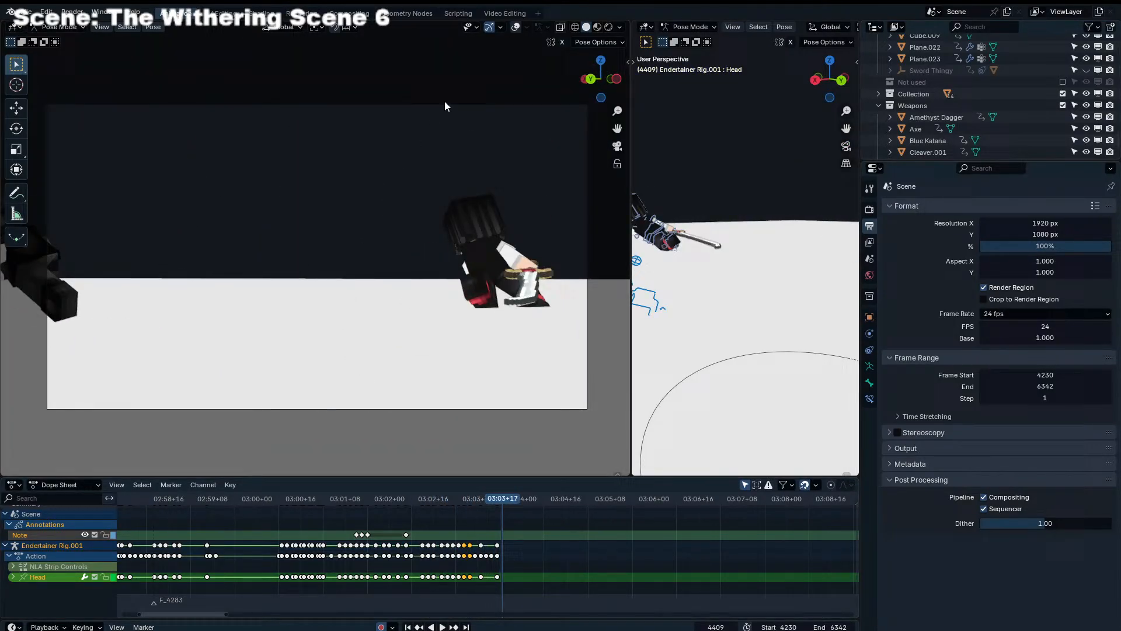
Show the camera view's overlays again and try moving Endertainer Rig.001's Torso farther out of frame at frame 4409
left_click(514, 26)
middle_click_drag(313, 203, 507, 206, "shift")
left_click(239, 247)
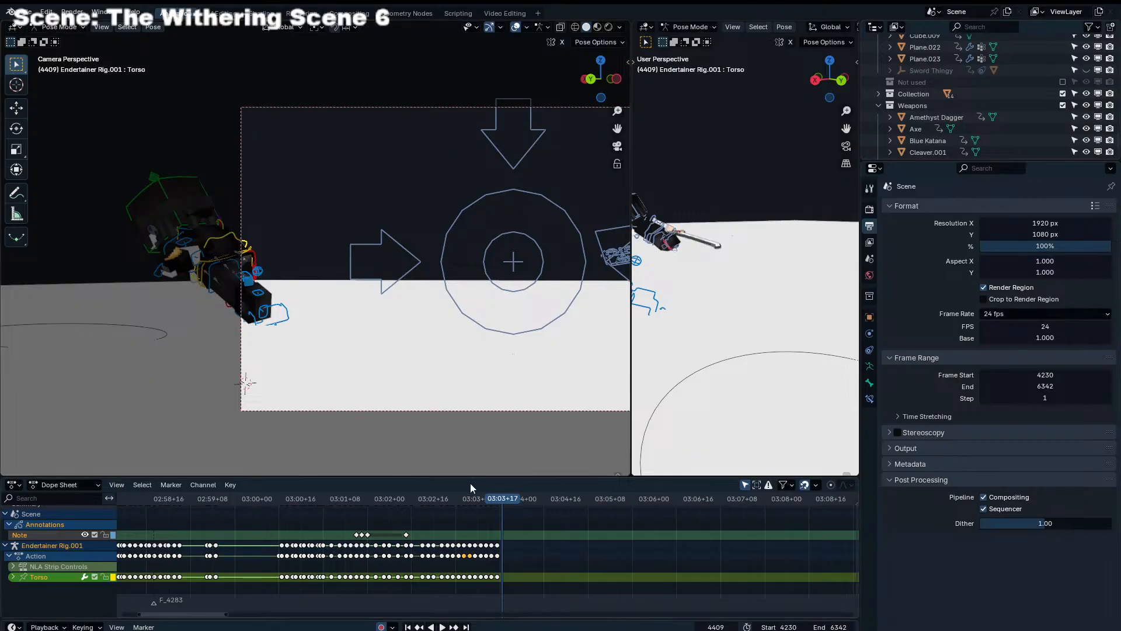
scroll(461, 335, "down", 1)
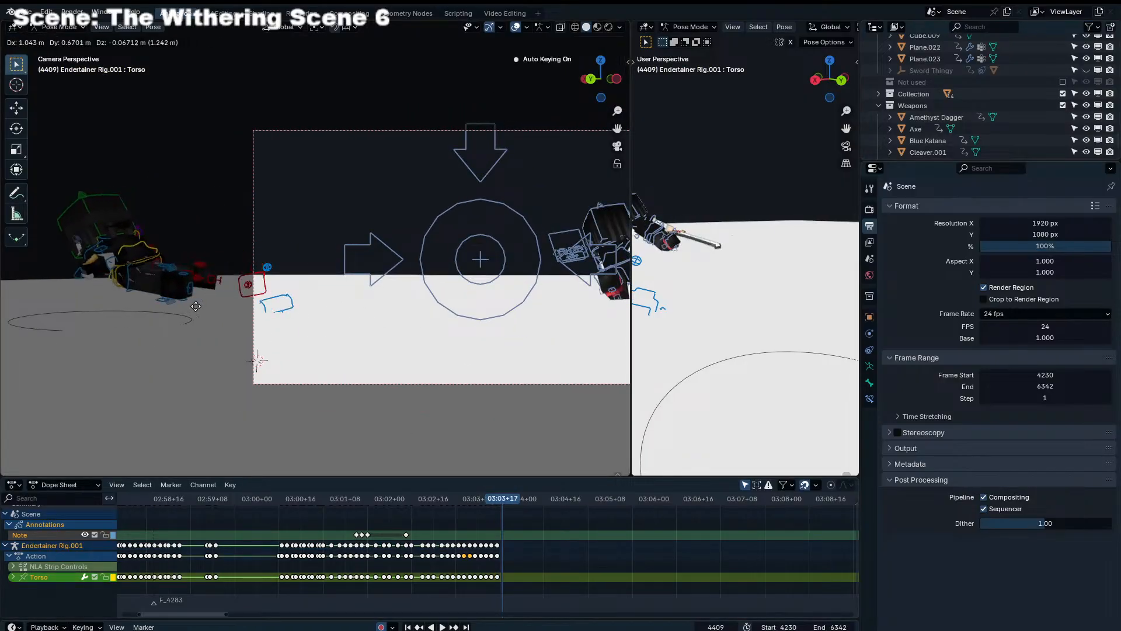
Select Endertainer Rig.001's leg IK controls with its body and move the character below the floor at frame 4409, checking frame 4410
left_click(275, 285, "shift")
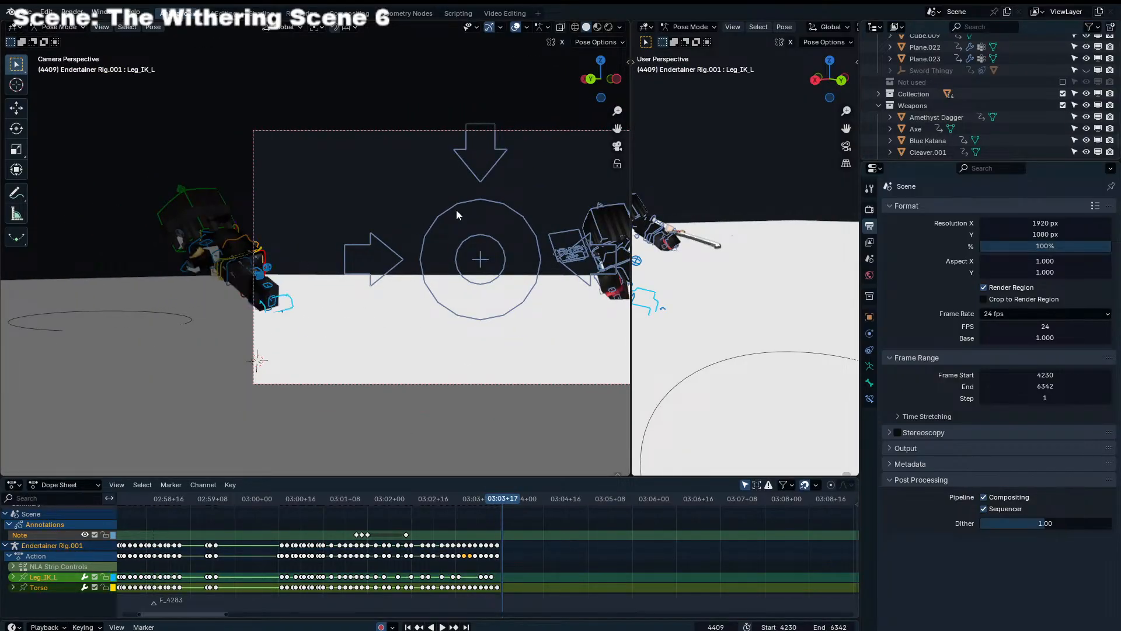
left_click(242, 300, "shift")
key("g")
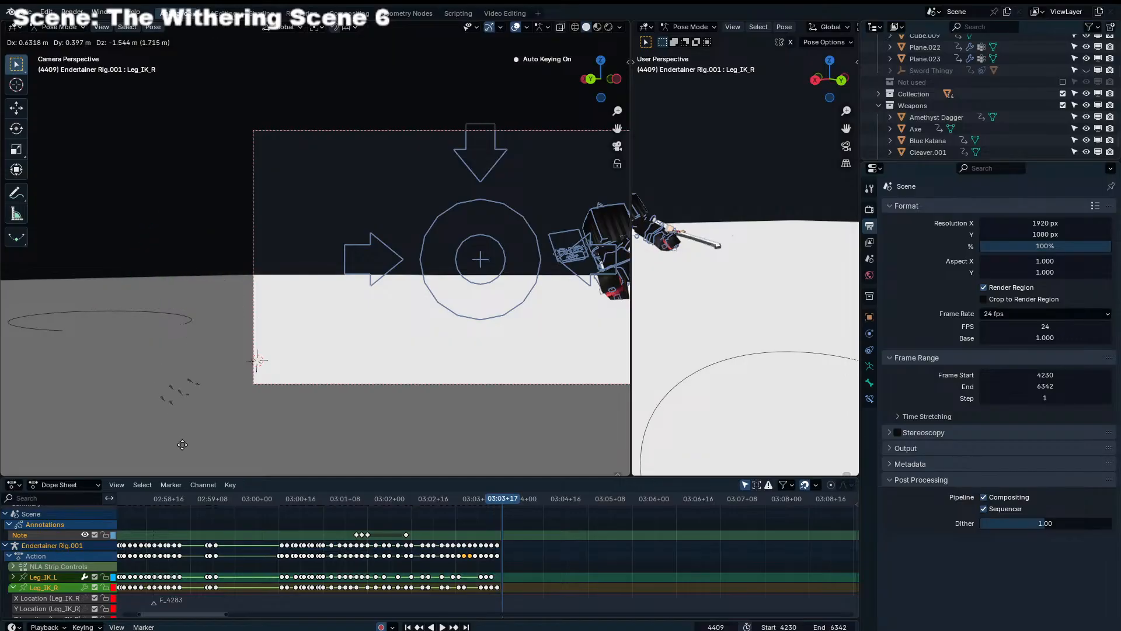
left_click(179, 397)
left_click(471, 495)
left_click_drag(471, 495, 503, 491)
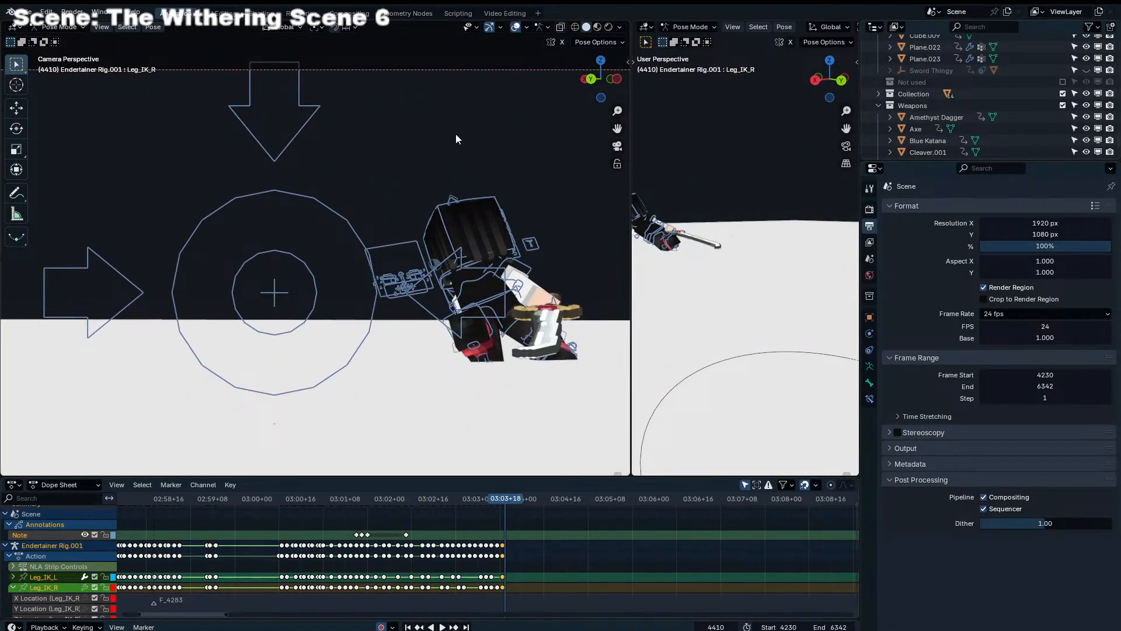
Widen the camera viewport, hide its overlays, and play the shot from around 02:59+08 to check the character's exit
middle_click_drag(456, 134, 483, 120, "shift")
left_click_drag(633, 244, 708, 246)
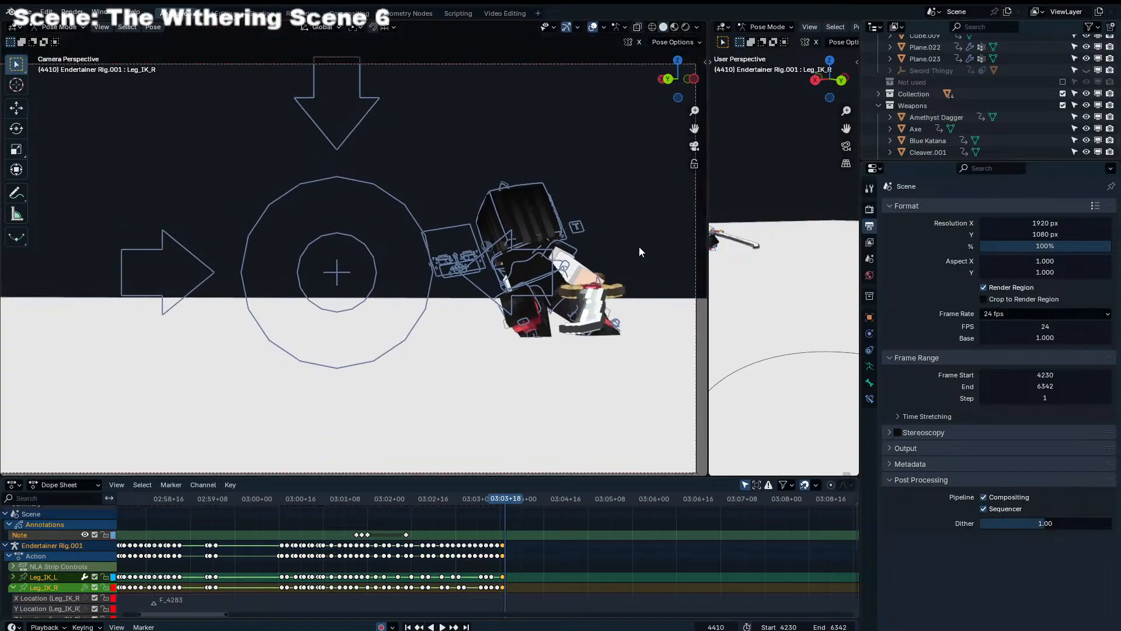
middle_click_drag(639, 246, 670, 253, "shift")
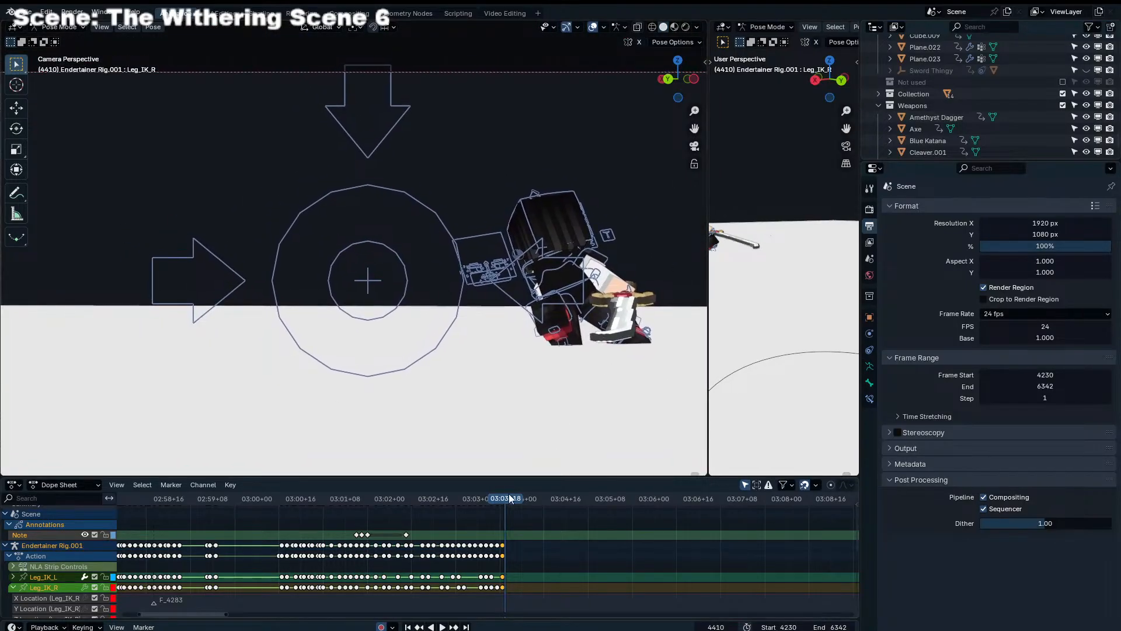
left_click_drag(509, 498, 201, 507)
key("space")
left_click(592, 27)
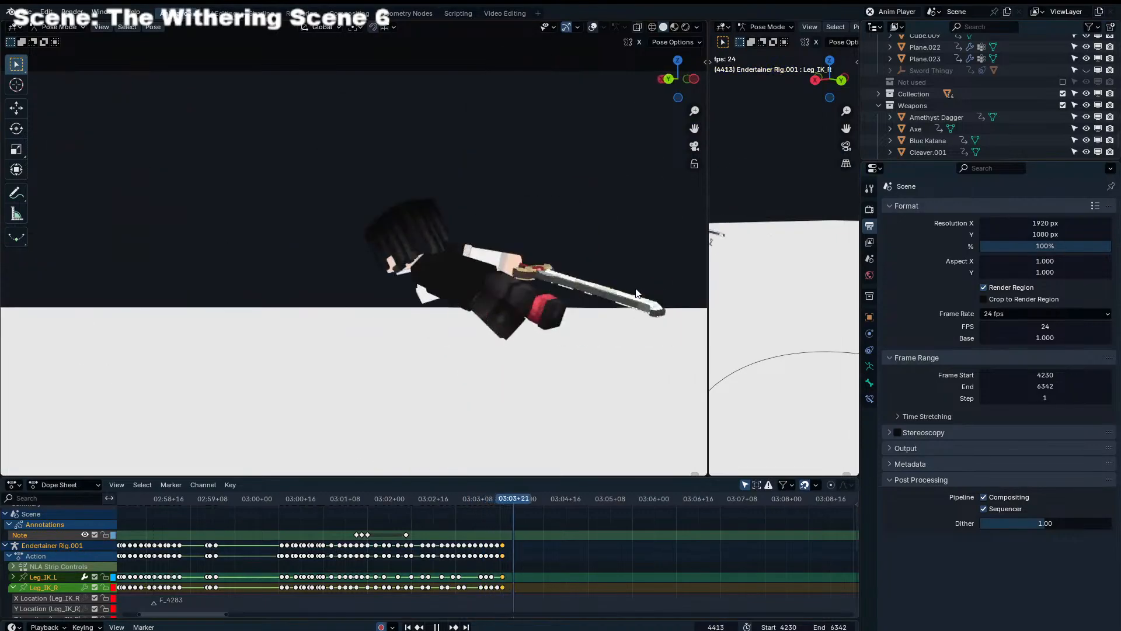
left_click(478, 505)
key("space")
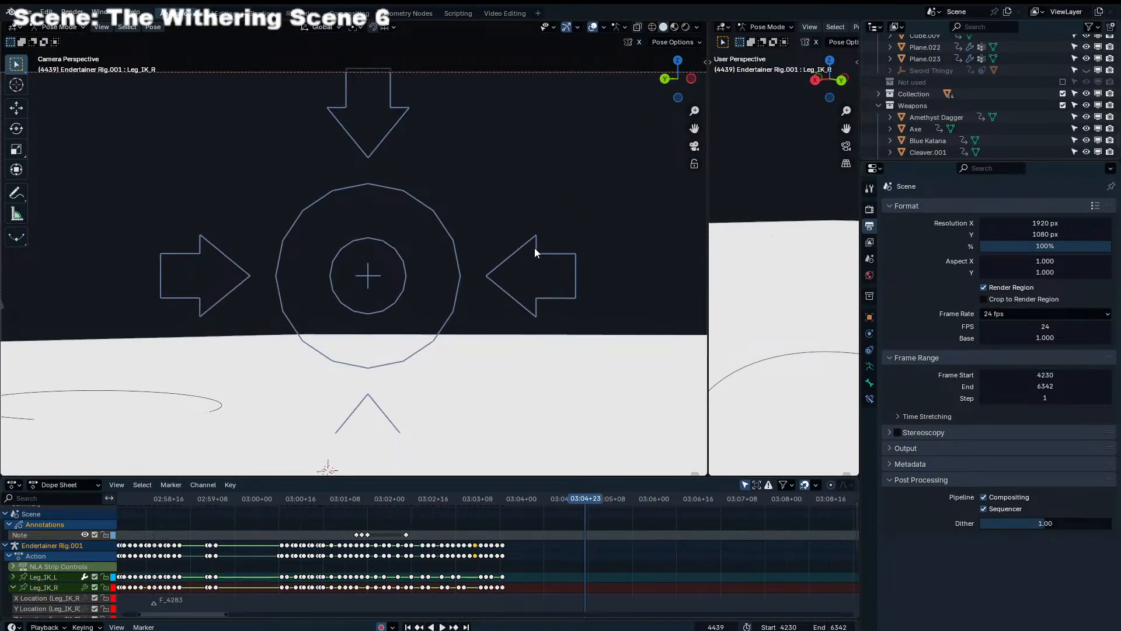
Select Dolly_Rig's Aim control, play on to frame 4438, and insert keyframes for the camera rig there
left_click(540, 246)
key("space")
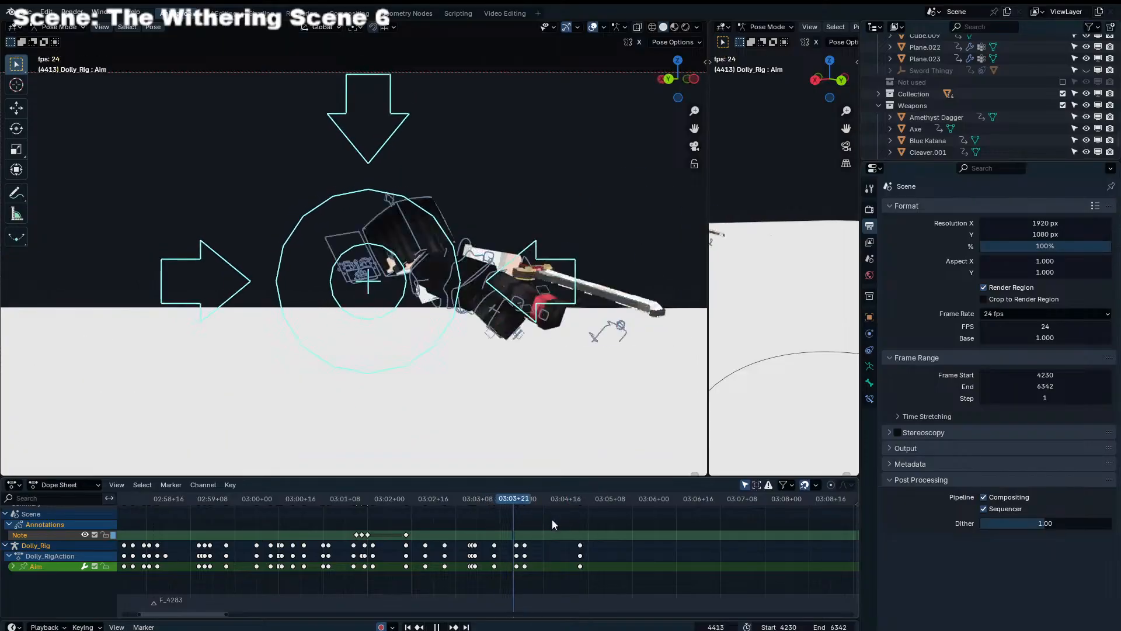
key("space")
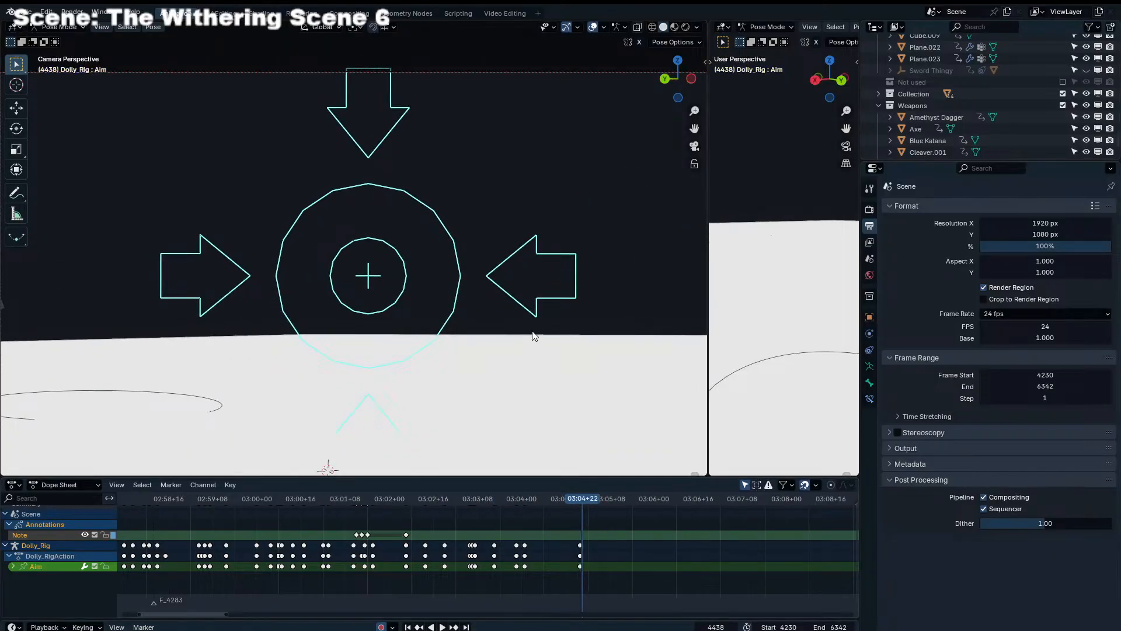
key("i")
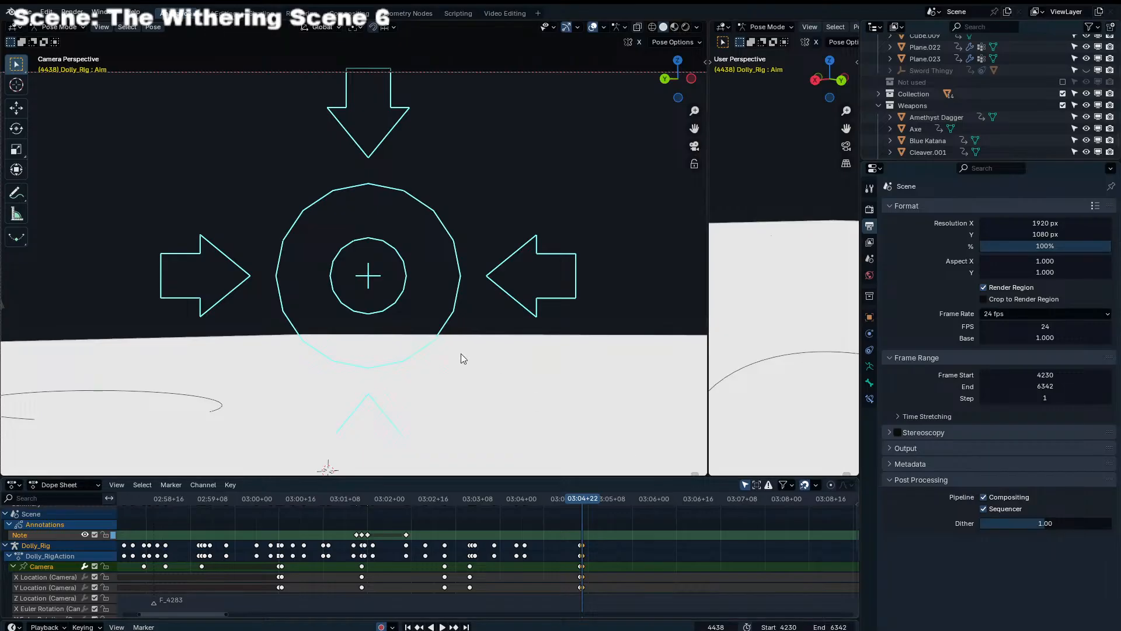
Select the Aim control, fit the whole camera frame in view, and replay the shot from just before 03:01
left_click(460, 260)
scroll(467, 234, "down", 2)
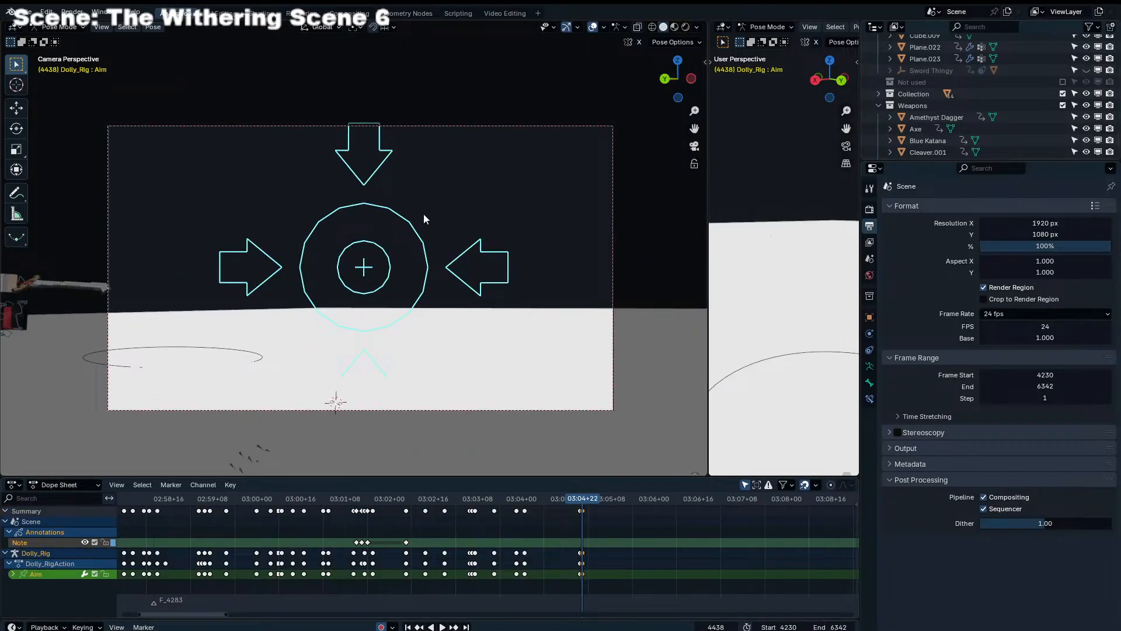
scroll(663, 576, "down", 3)
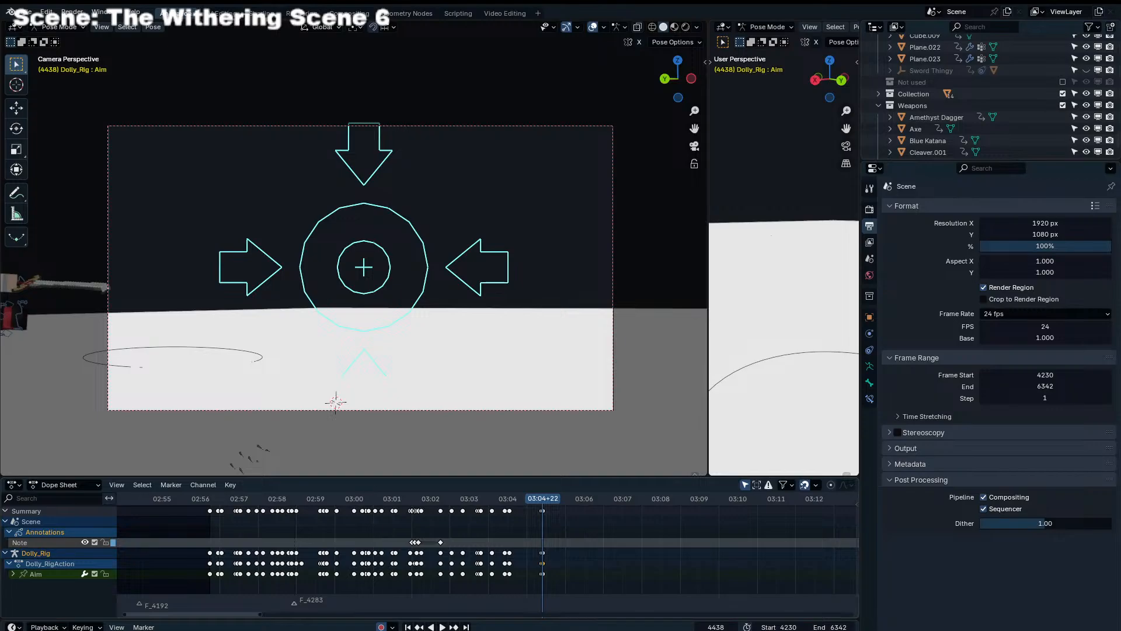
left_click_drag(542, 499, 382, 496)
key("space")
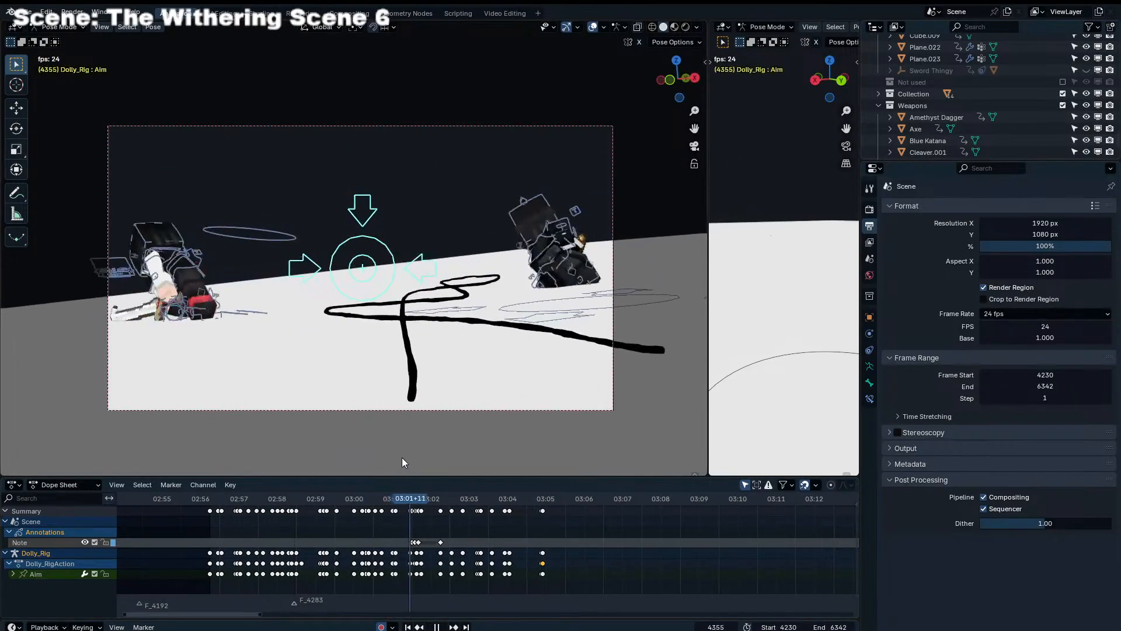
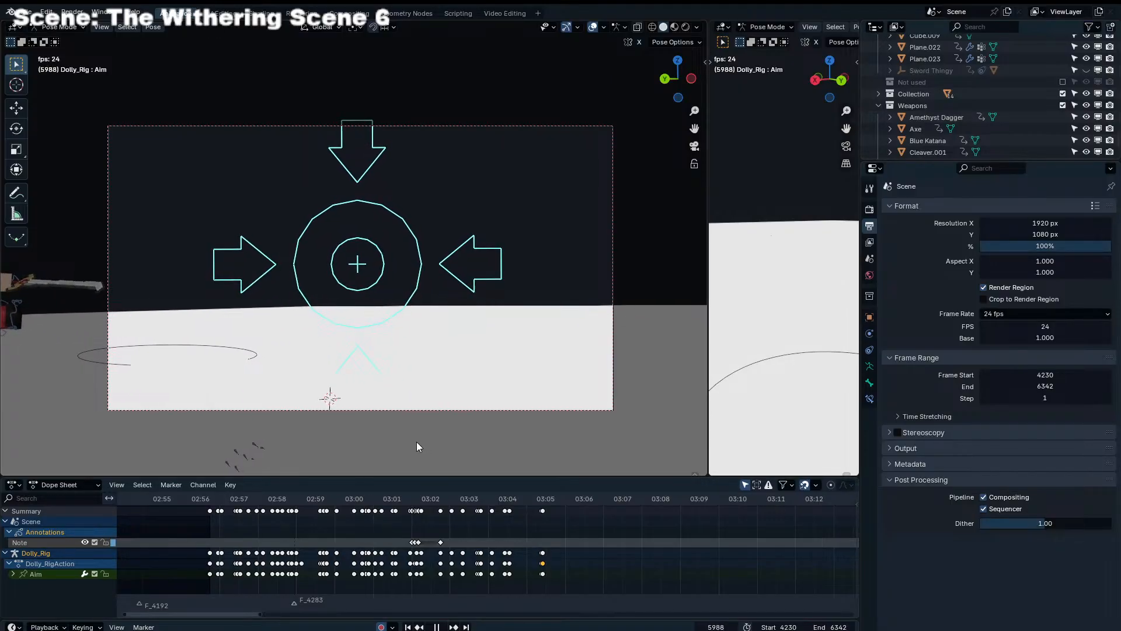
Play through the animation and add timeline markers at frames 4644 and 4581
key("space")
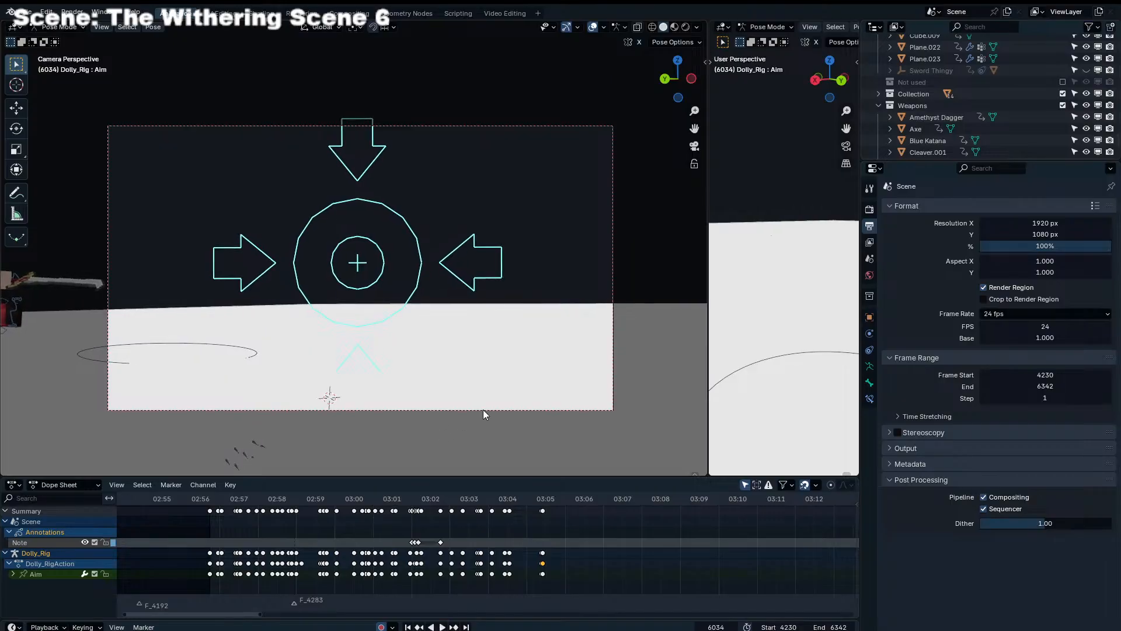
left_click_drag(544, 501, 542, 502)
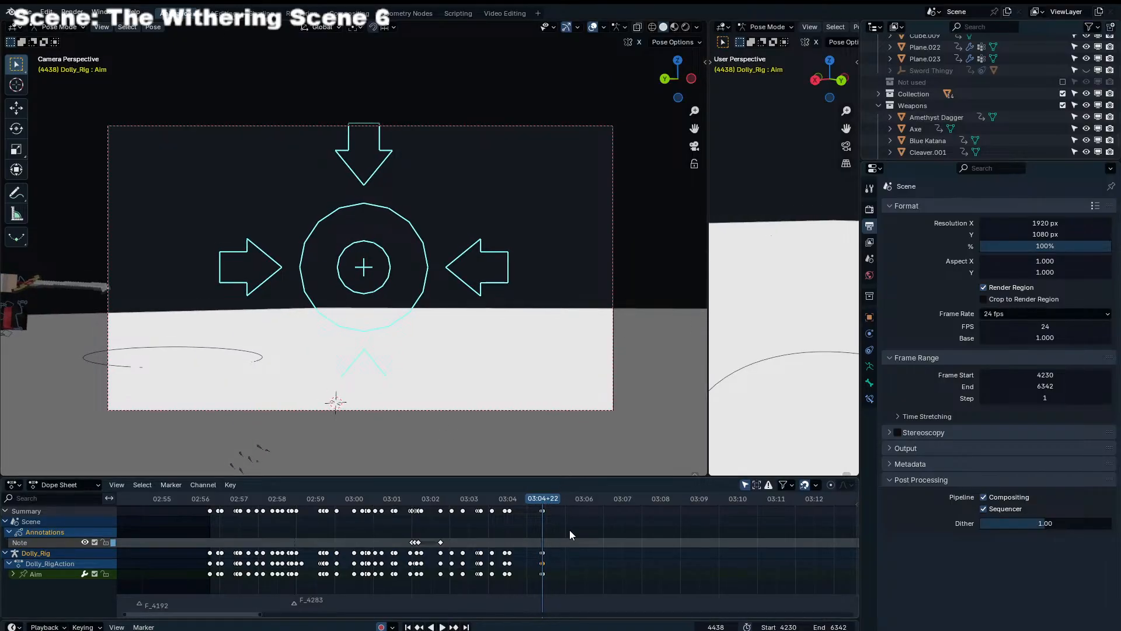
key("space")
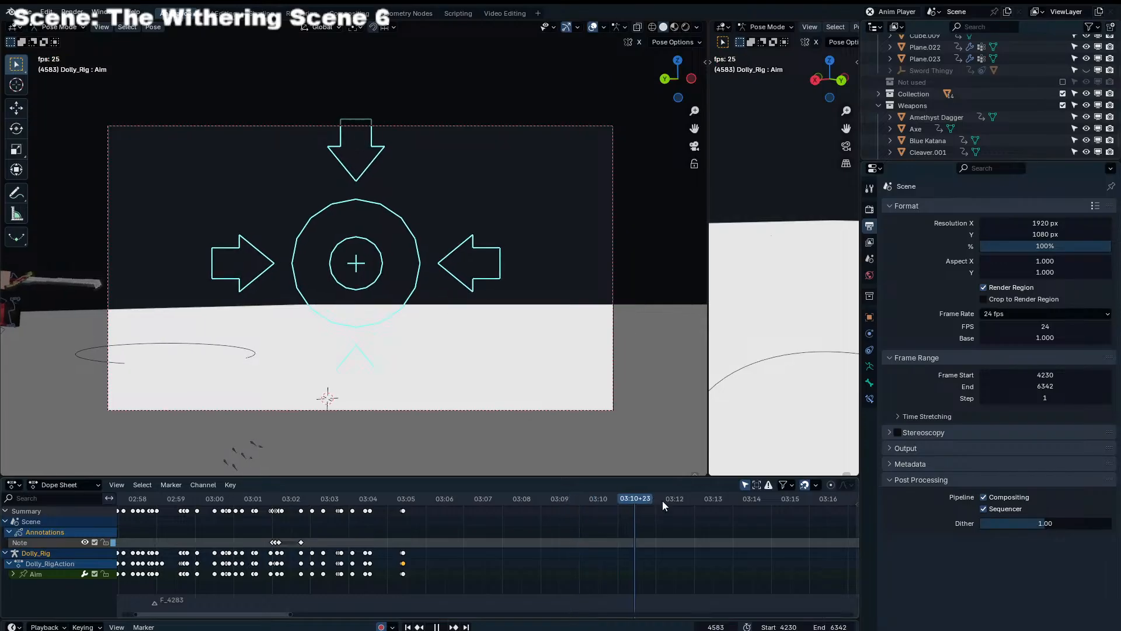
left_click(651, 501)
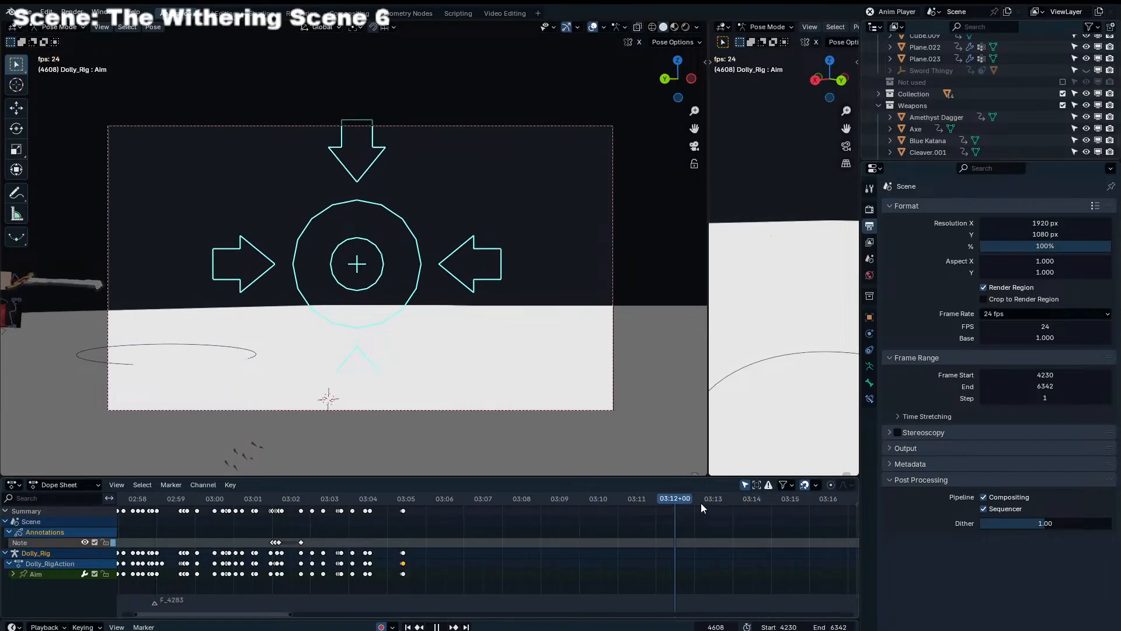
key("space")
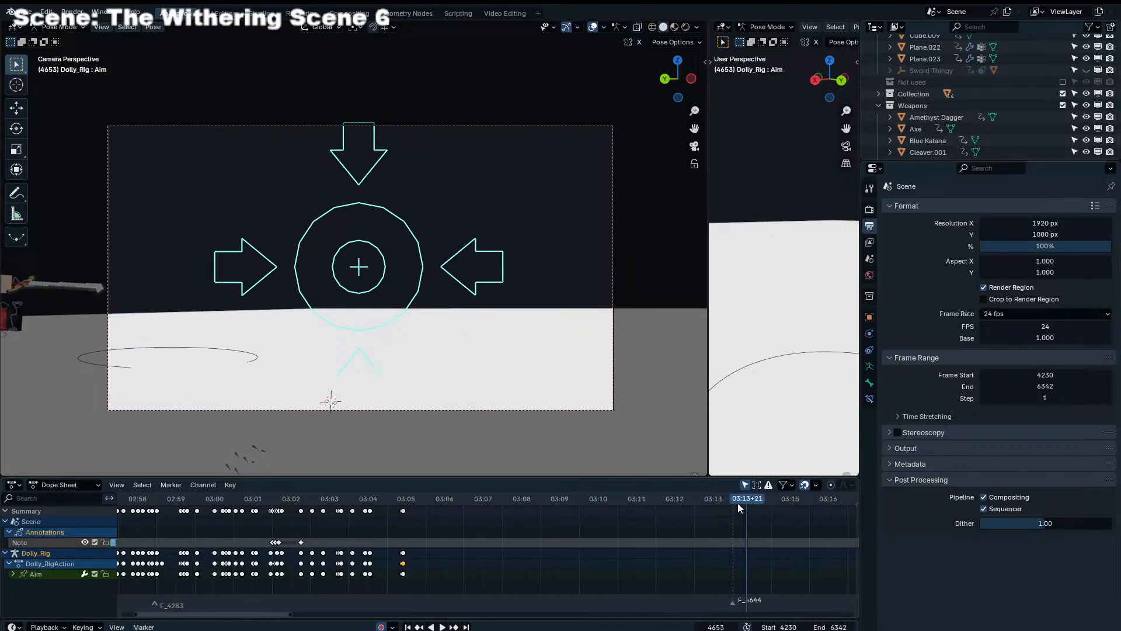
left_click(731, 501)
key("m")
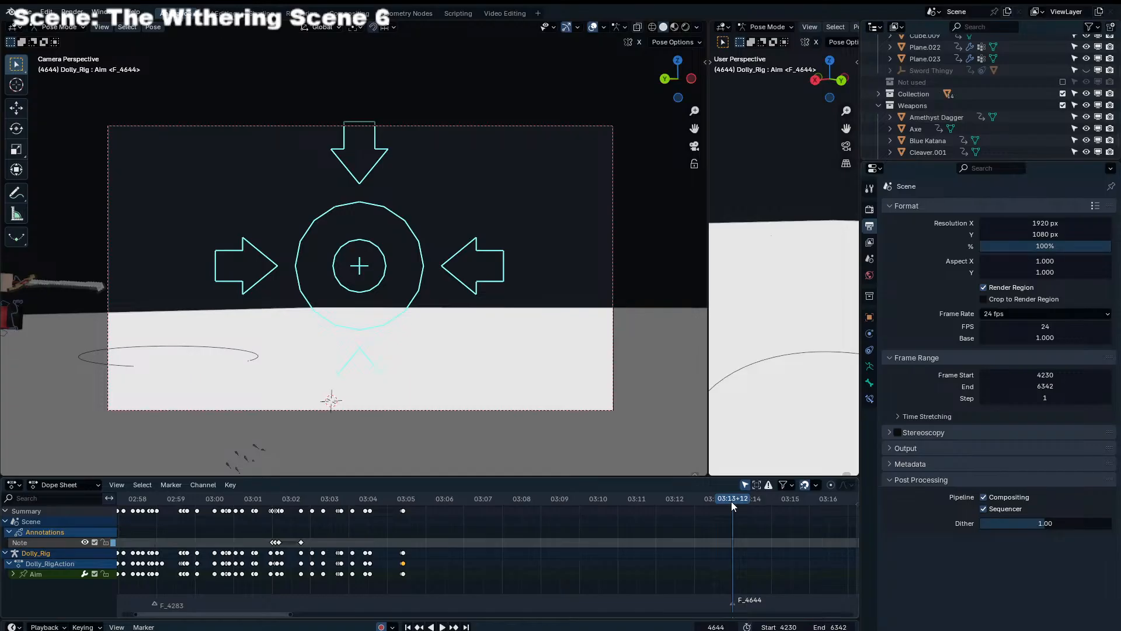
left_click(632, 499)
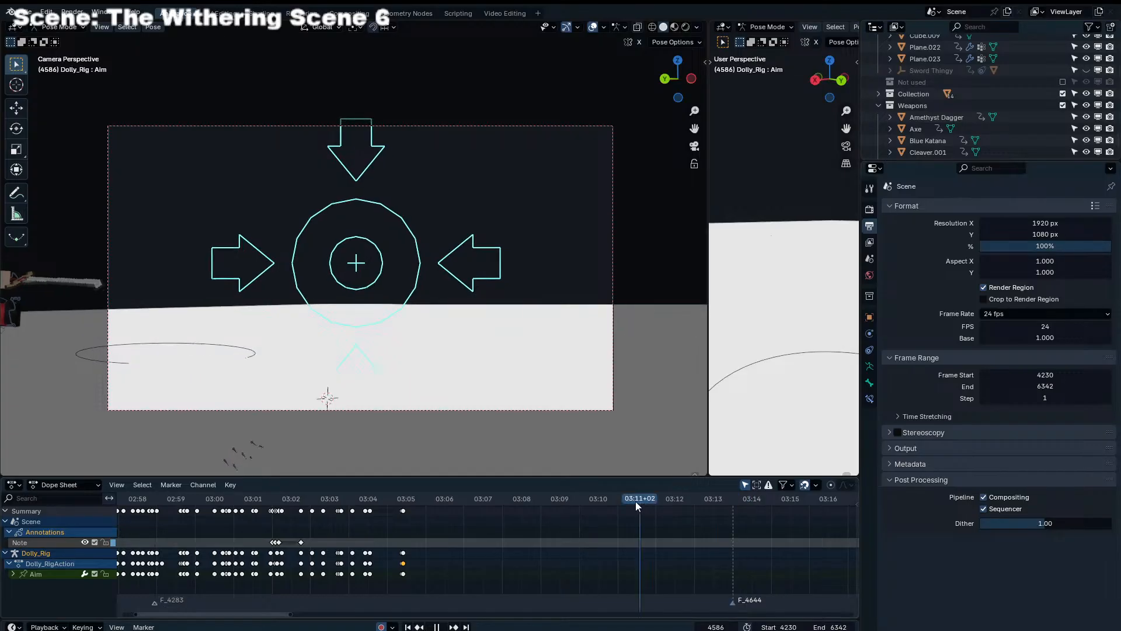
key("m")
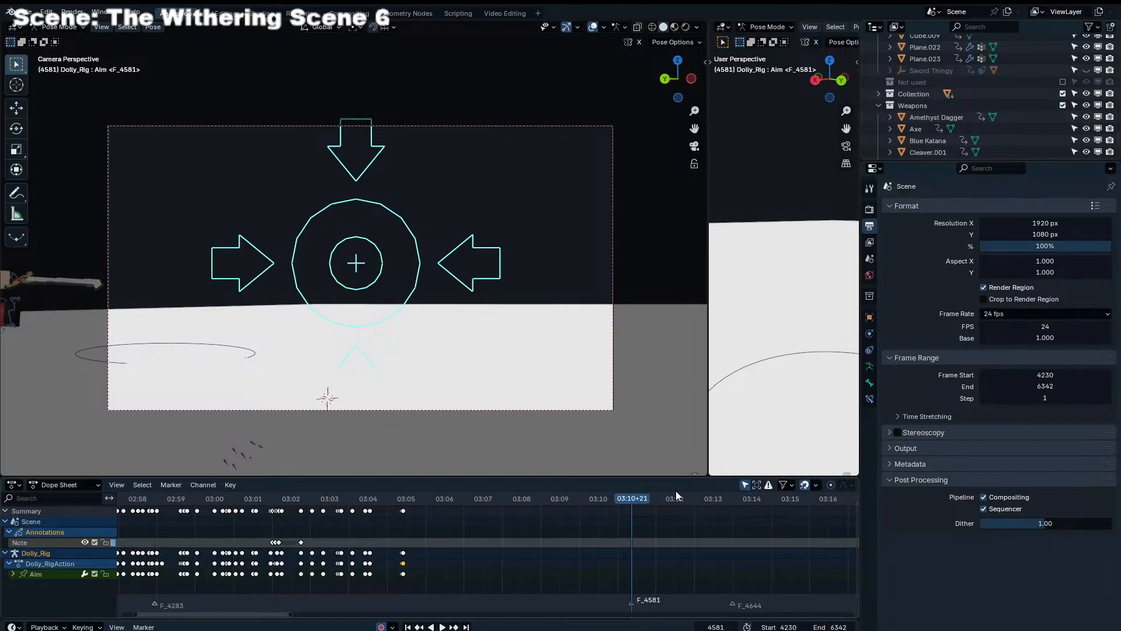
Add a timeline marker at frame 4633 during playback and shift it slightly earlier, to about 03:12+21
left_click_drag(675, 493, 621, 511)
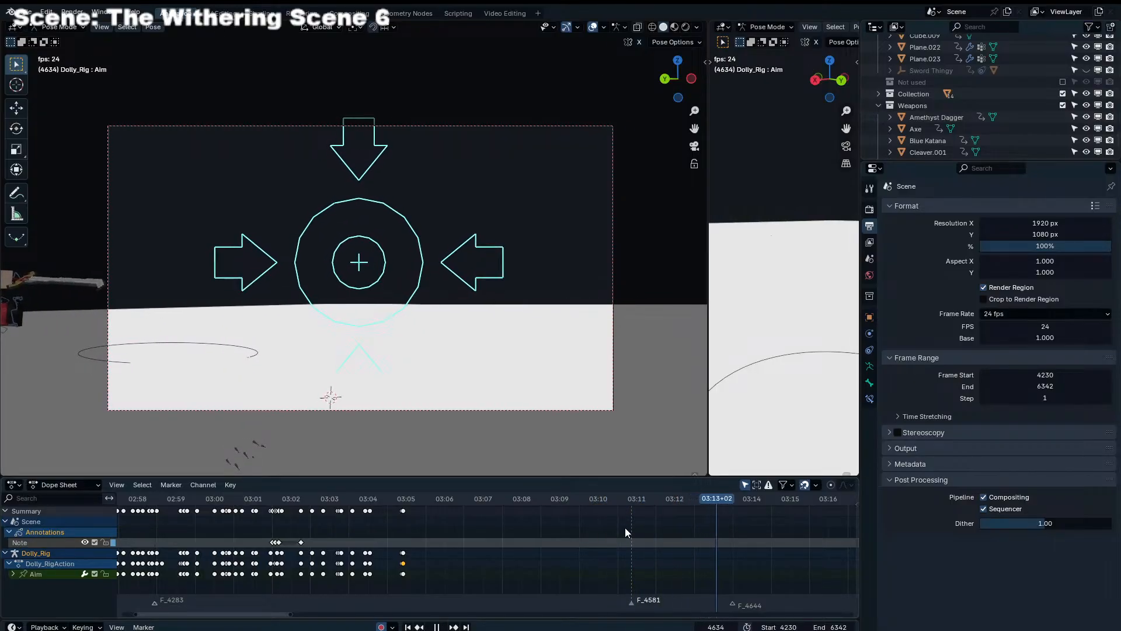
left_click(675, 498)
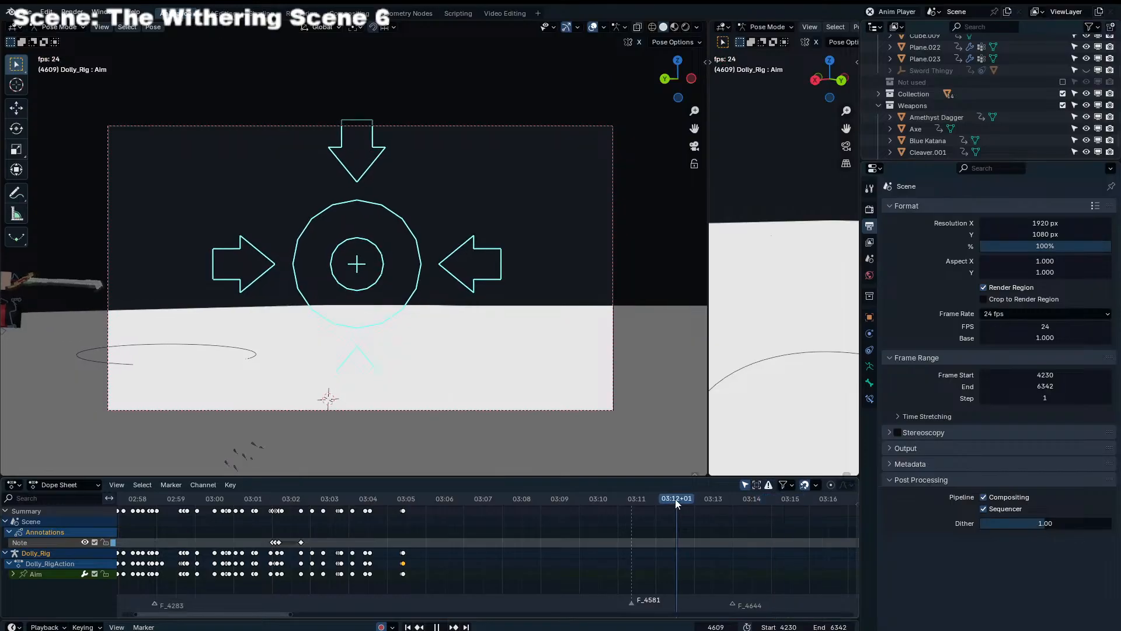
key("m")
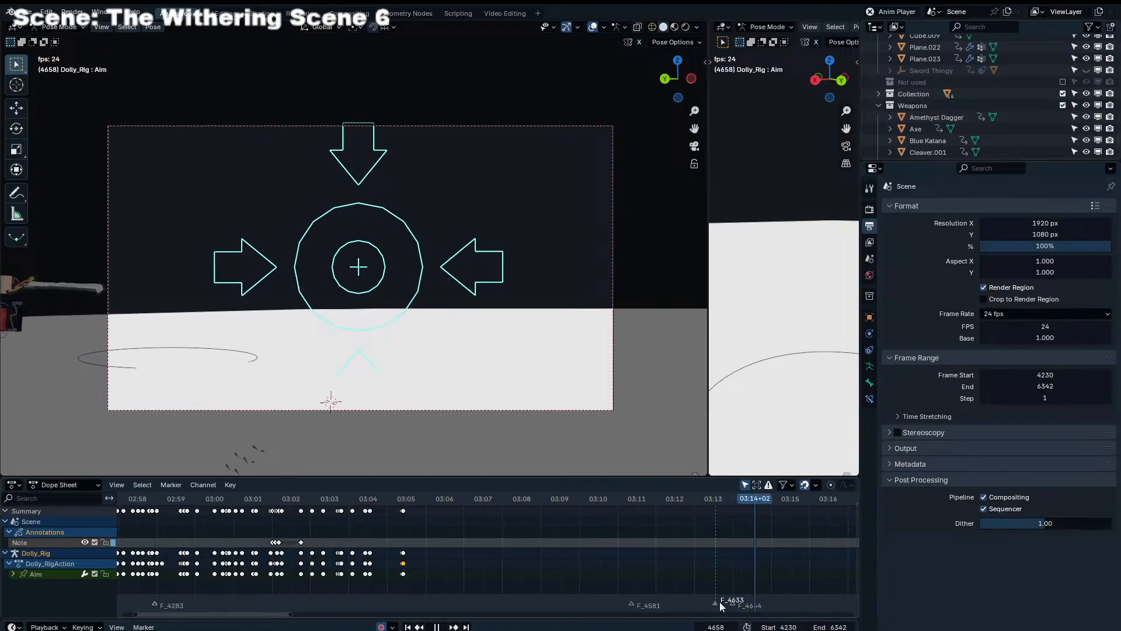
left_click_drag(717, 602, 710, 602)
left_click(707, 499)
left_click_drag(706, 498, 733, 499)
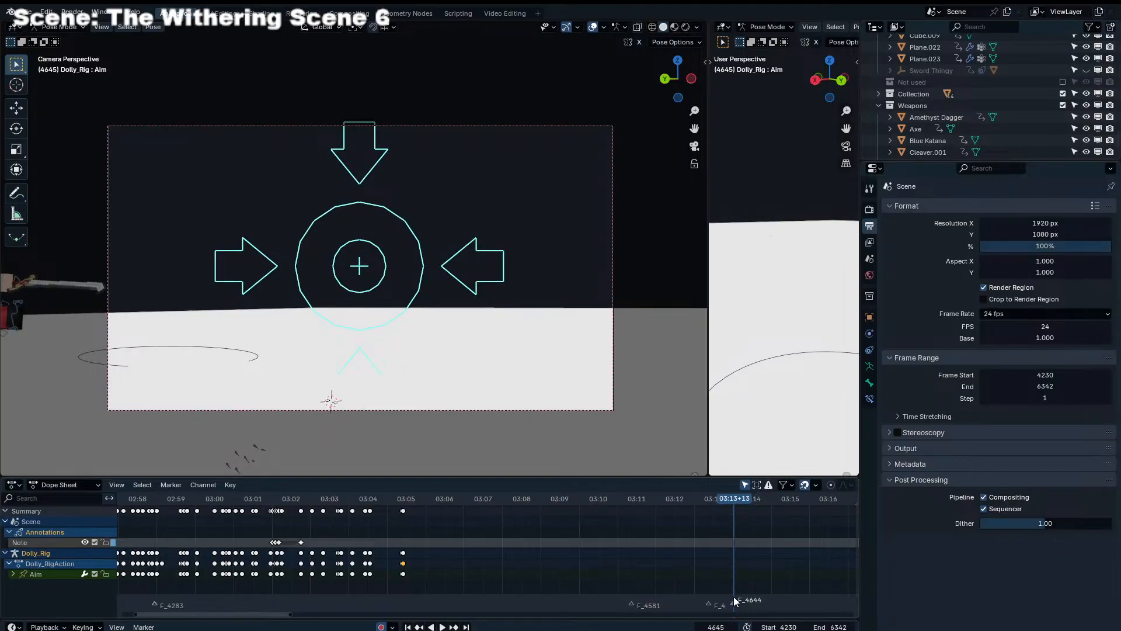
Rename the marker at frame 4644 to "Ground Collision"
key("F2")
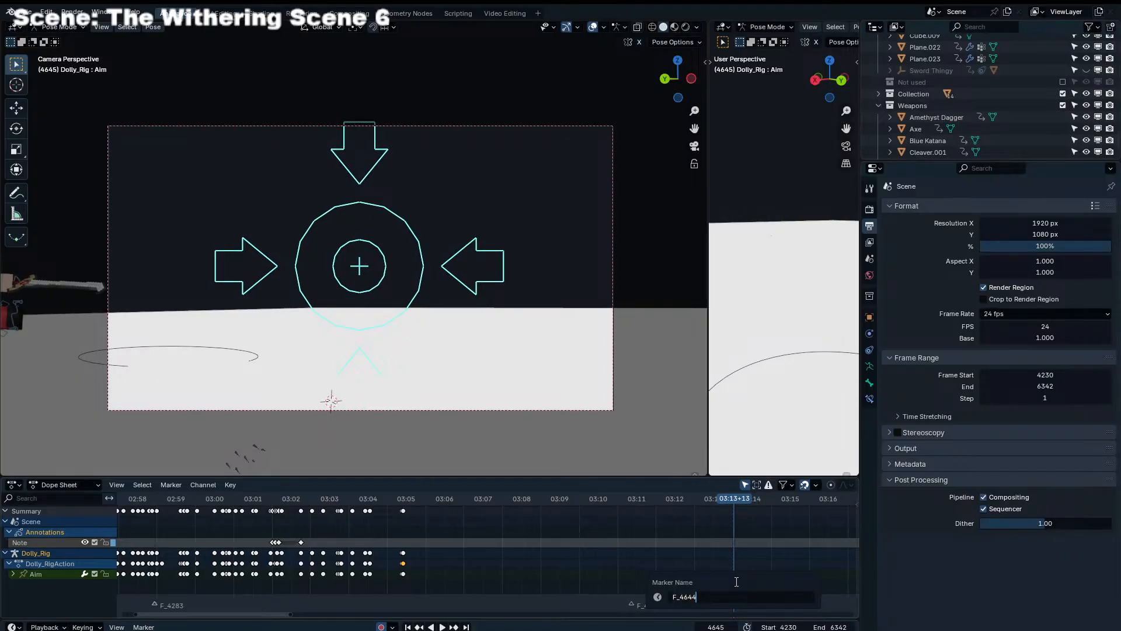
type("Ground Collision")
key("Return")
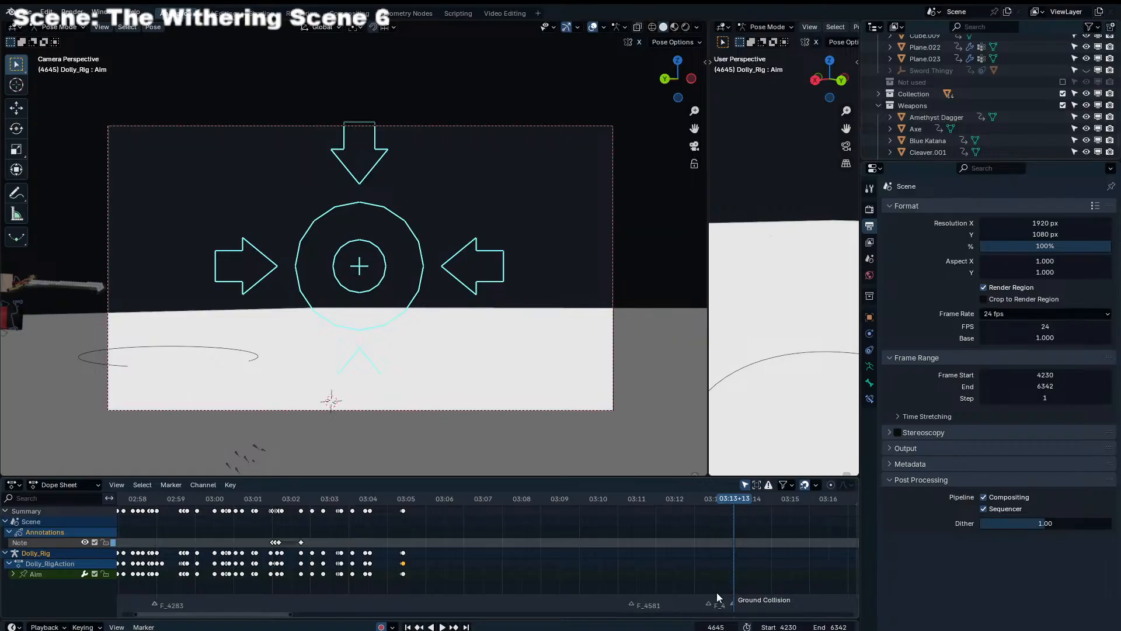
Rename the marker just before Ground Collision to "Grabs and swings"
left_click(716, 595)
key("F2")
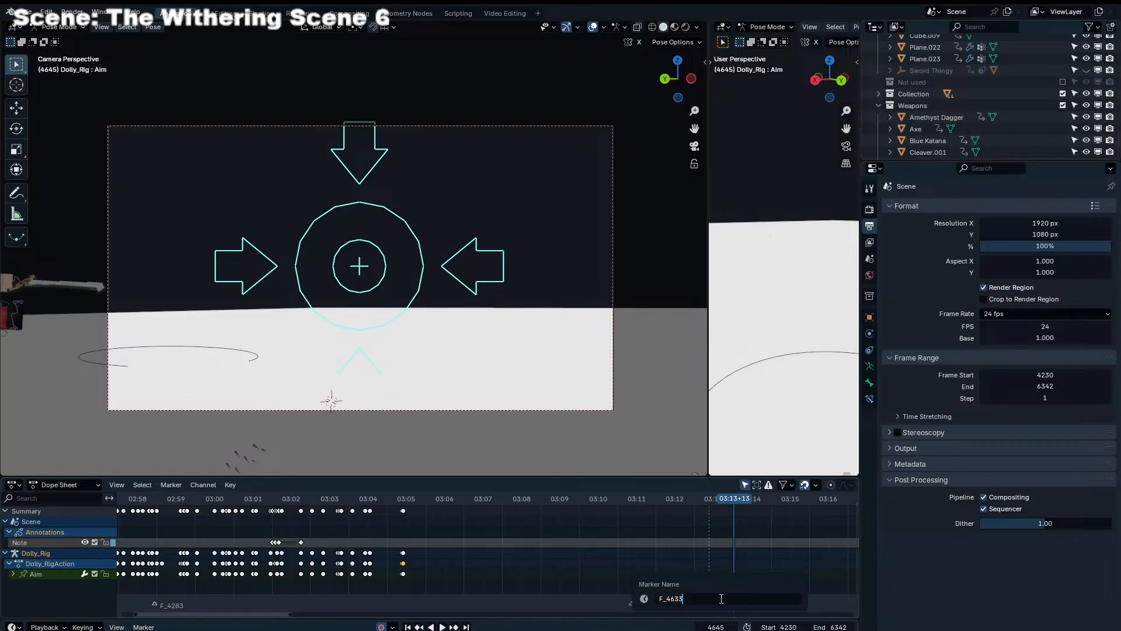
type("Grabs and swings")
key("Return")
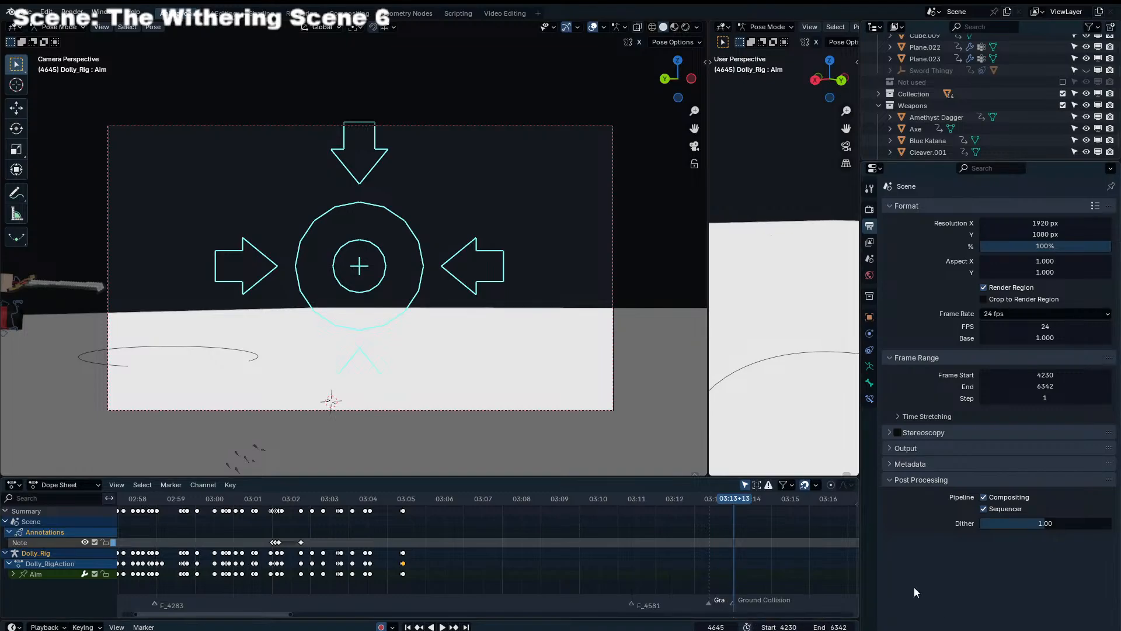
Rename the marker at frame 4581 to "Thrown"
left_click_drag(723, 509, 633, 518)
left_click(629, 608)
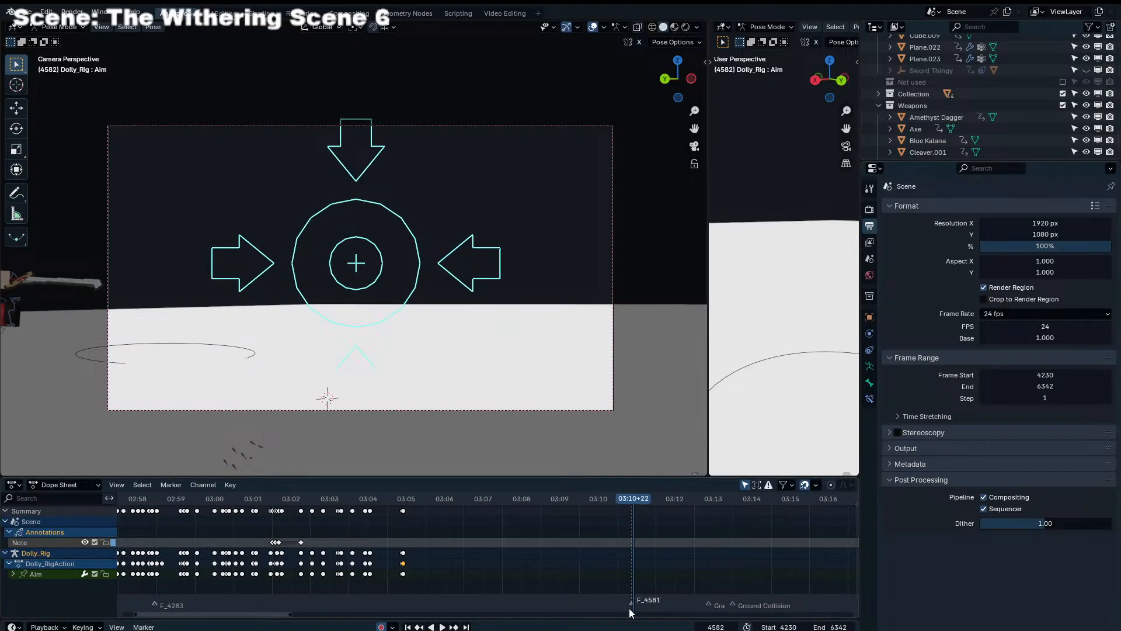
key("F2")
key("ctrl+BackSpace")
type("Thrown")
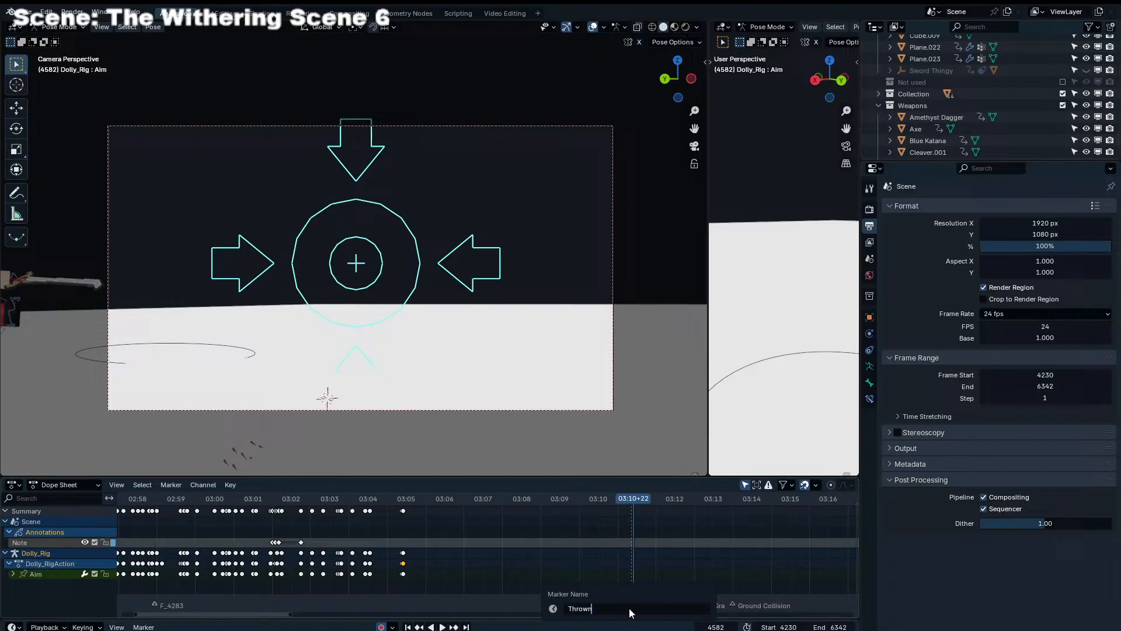
key("Return")
Duplicate the Thrown marker to about 03:09+12 and rename the one at frame 4581 to "Parkour"
left_click_drag(619, 519, 370, 496)
key("space")
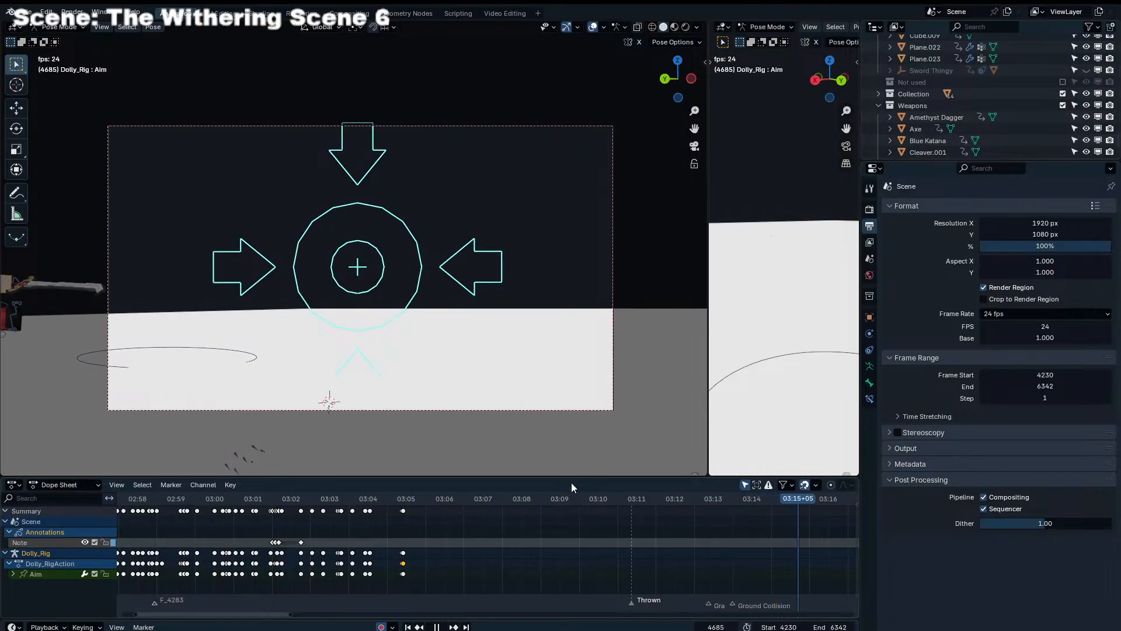
left_click(535, 500)
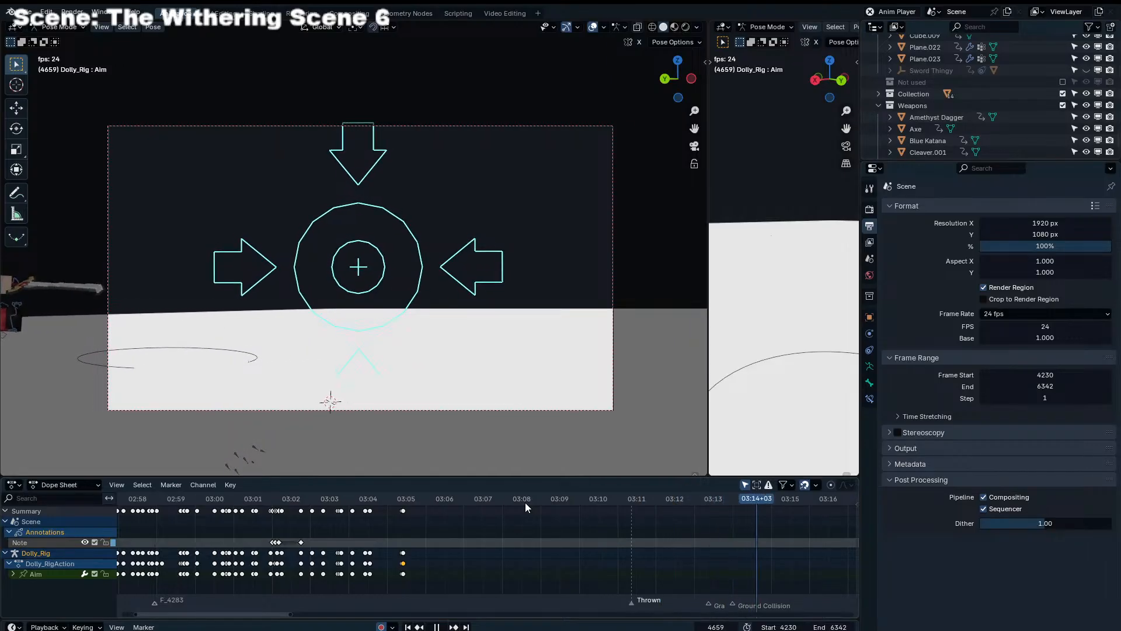
key("space")
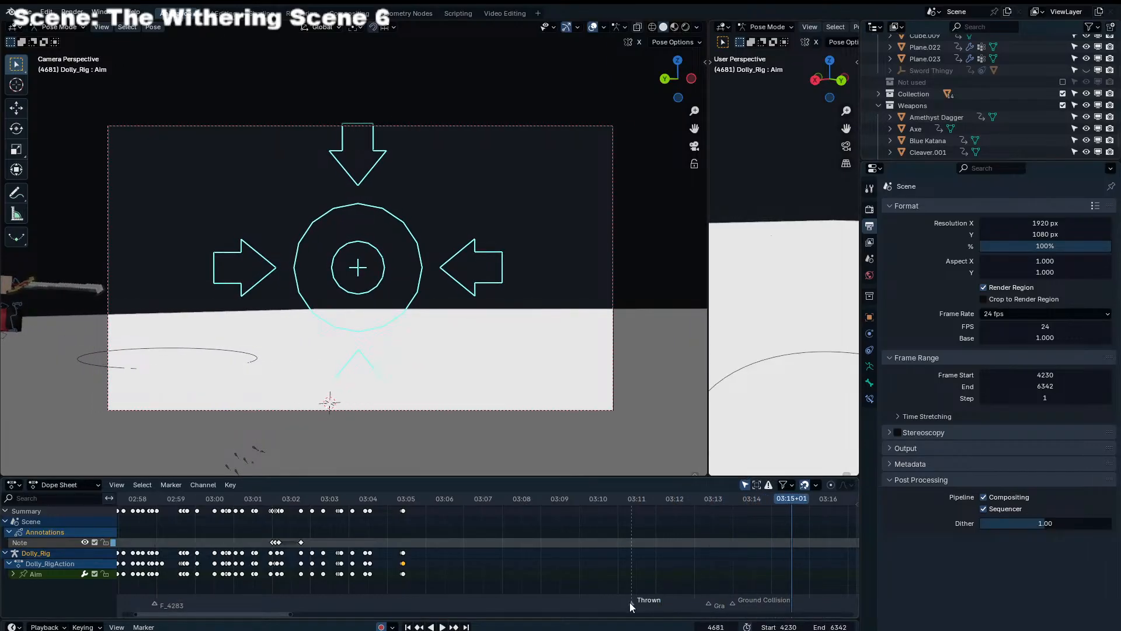
key("shift+d")
left_click(577, 606)
left_click(634, 604)
key("F2")
key("ctrl+BackSpace")
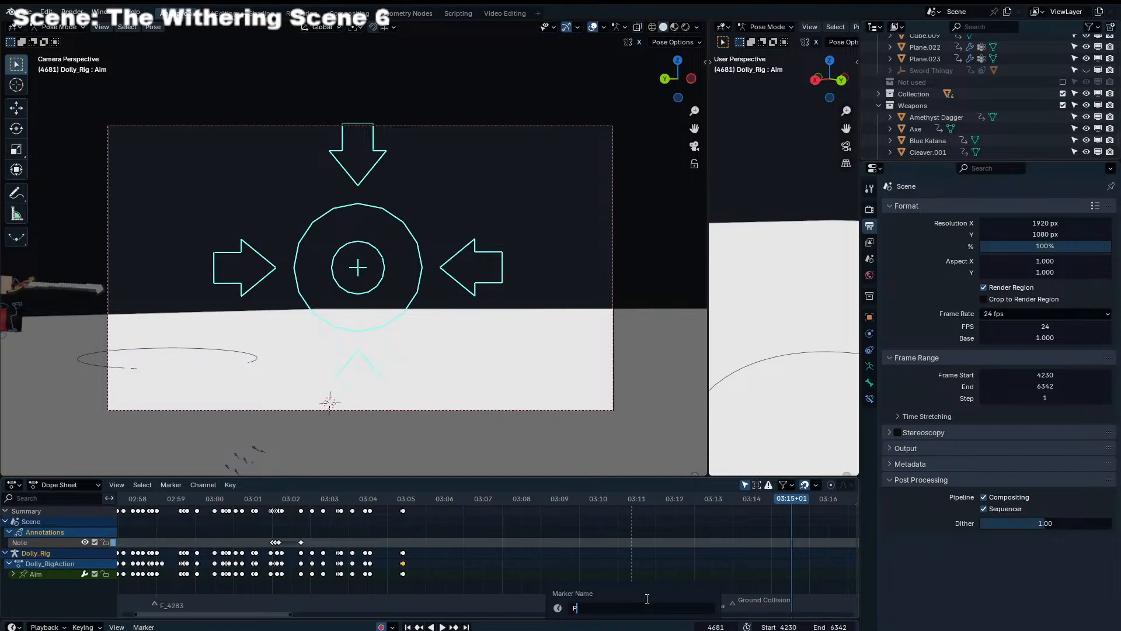
type("Parkour")
key("Return")
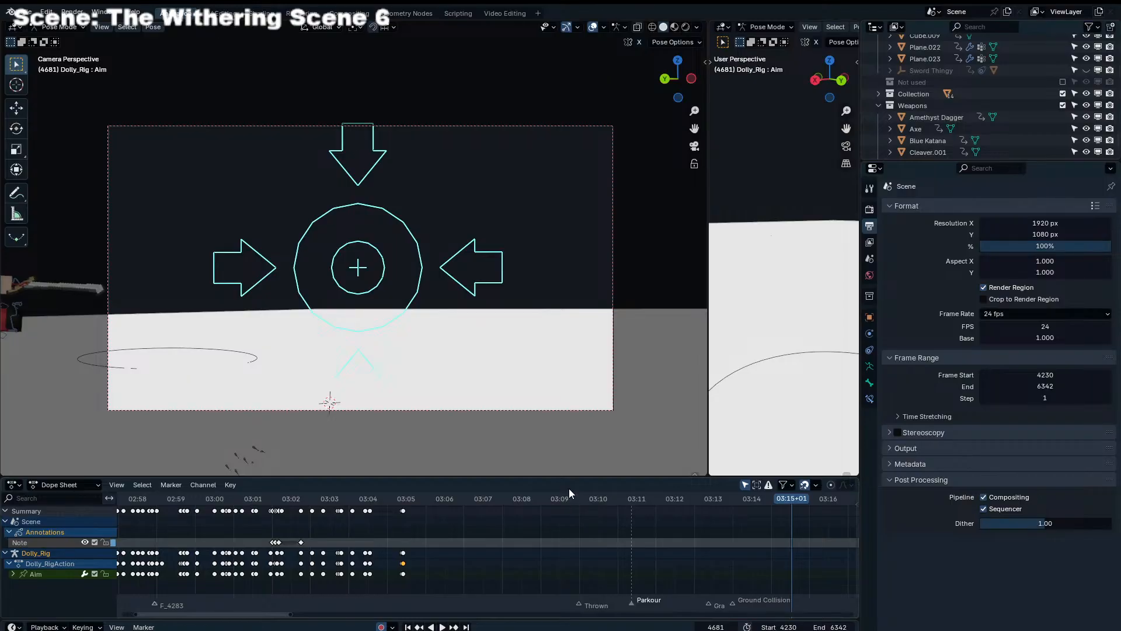
Play back the animation from about 03:03+15 to check the timing of the markers
left_click(354, 498)
key("space")
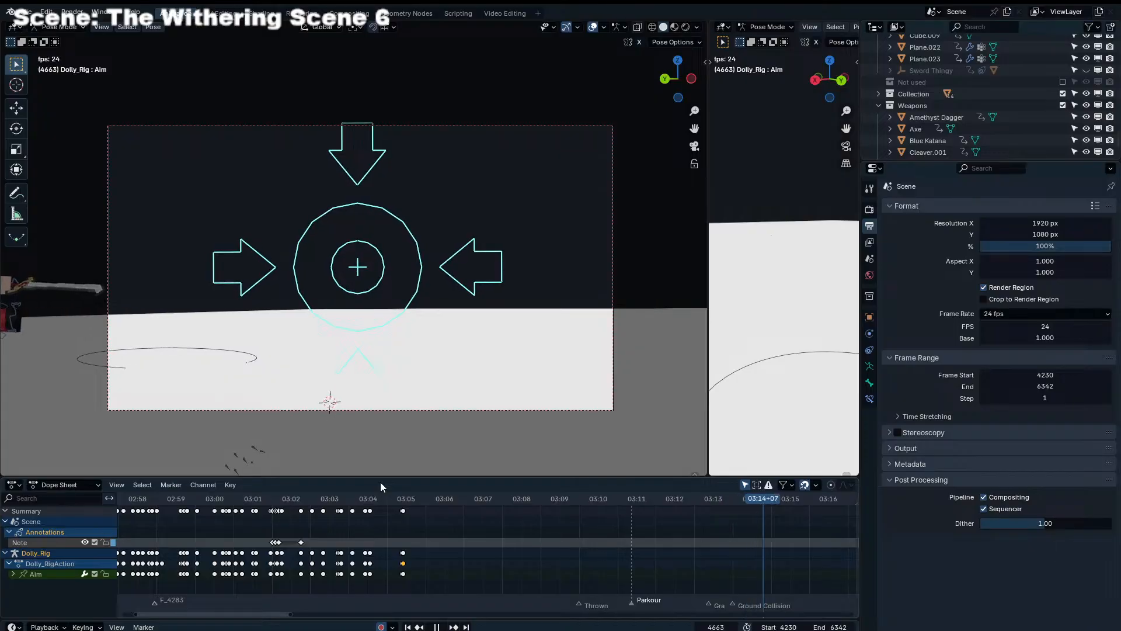
key("space")
left_click(438, 499)
key("space")
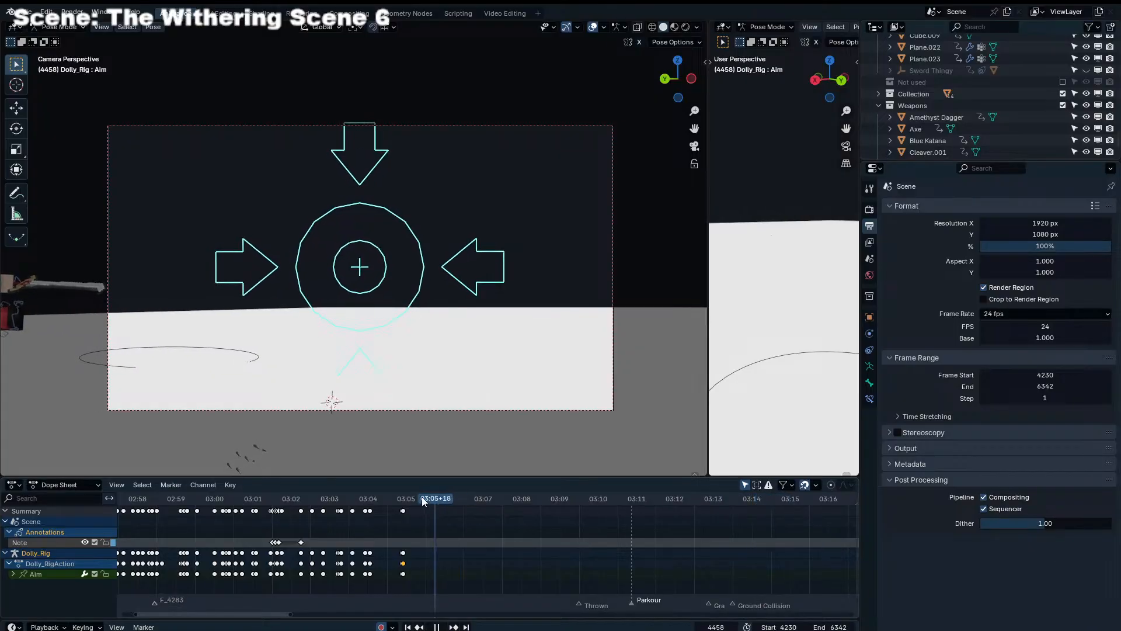
key("space")
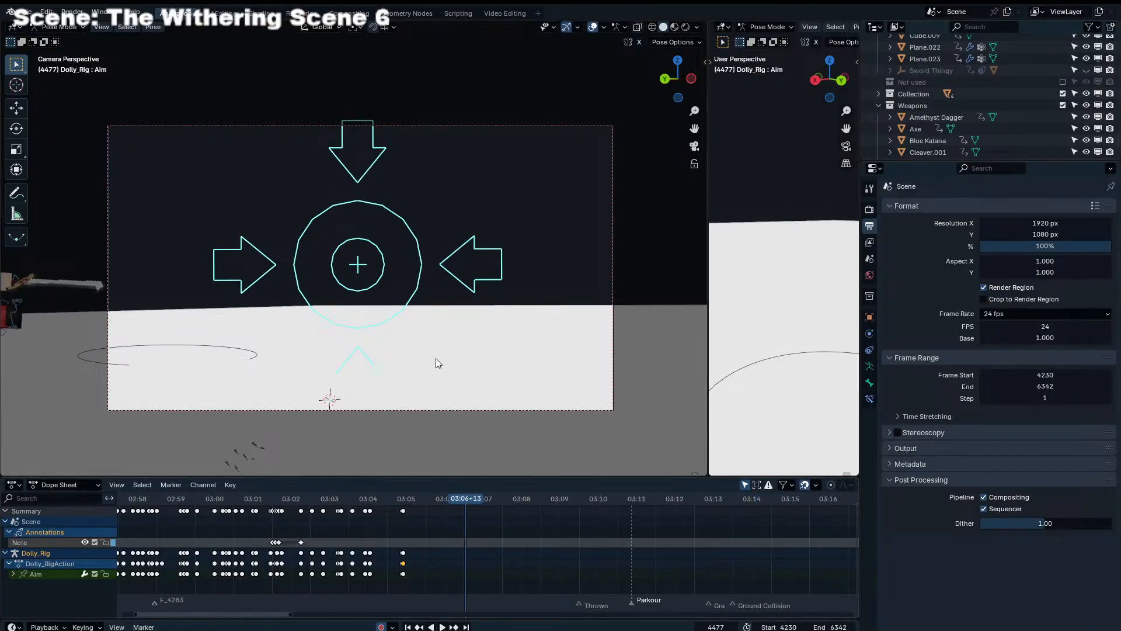
Deselect the dolly rig's Aim control in the camera view
middle_click_drag(436, 359, 453, 197)
left_click(472, 209)
key("KP_0")
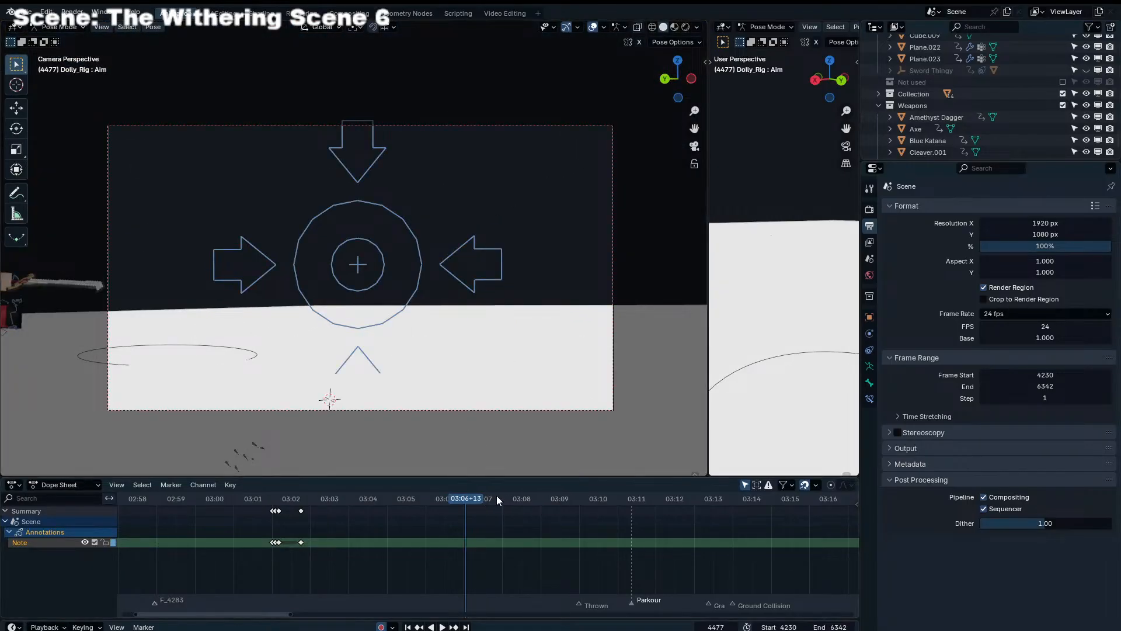
Play back the section before Thrown, add a timeline marker at frame 4489 and name it "Ground slam"
left_click_drag(498, 497, 522, 501)
key("space")
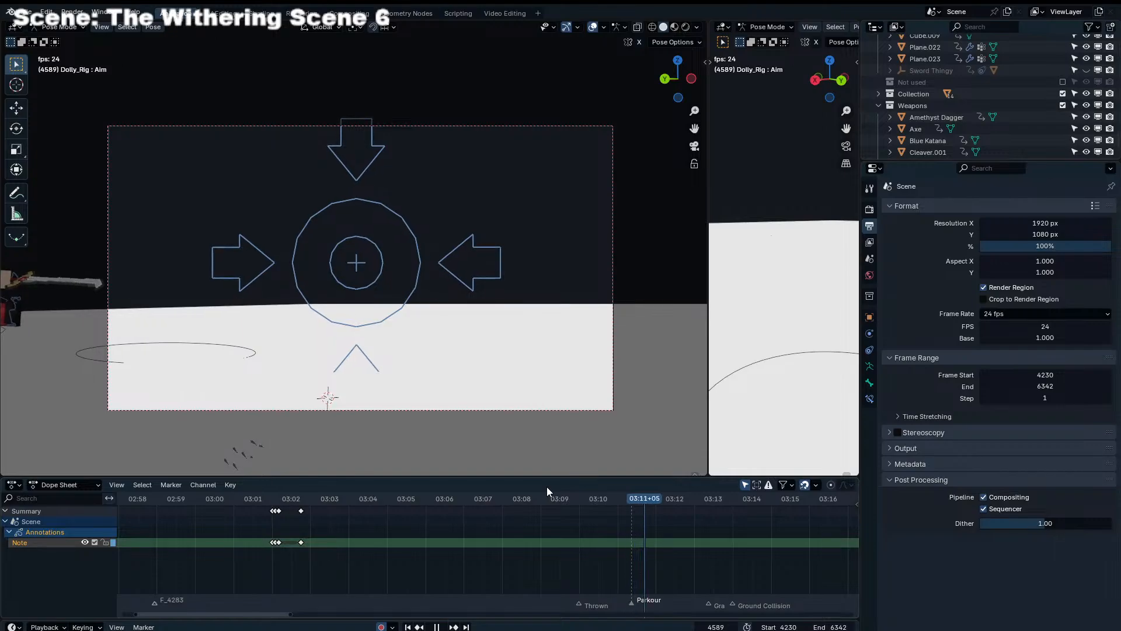
left_click(448, 496)
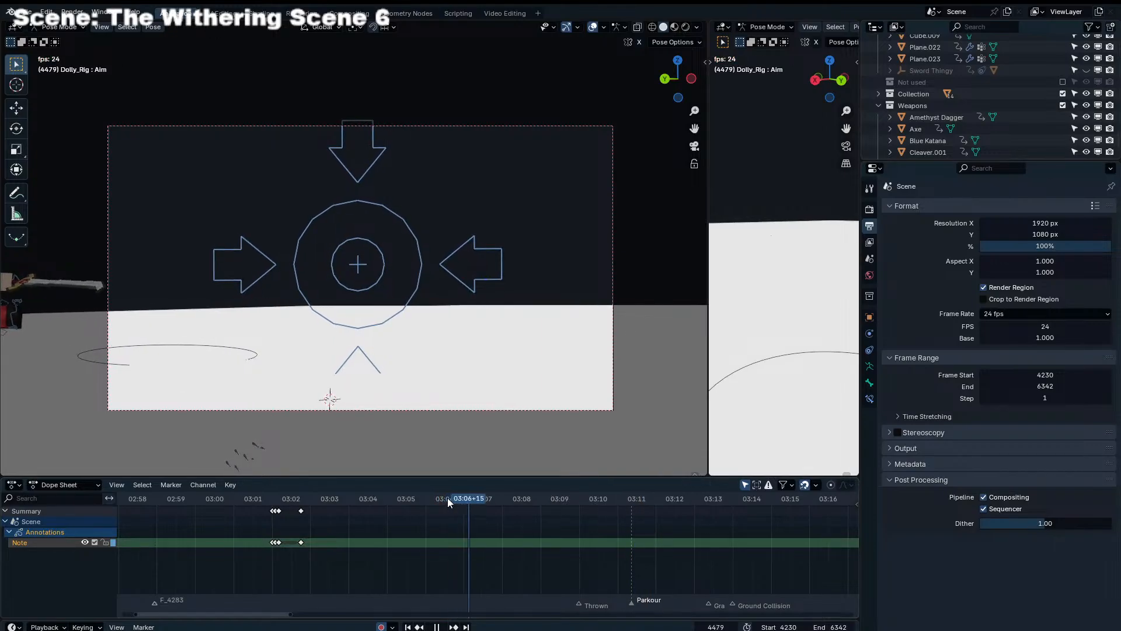
key("space")
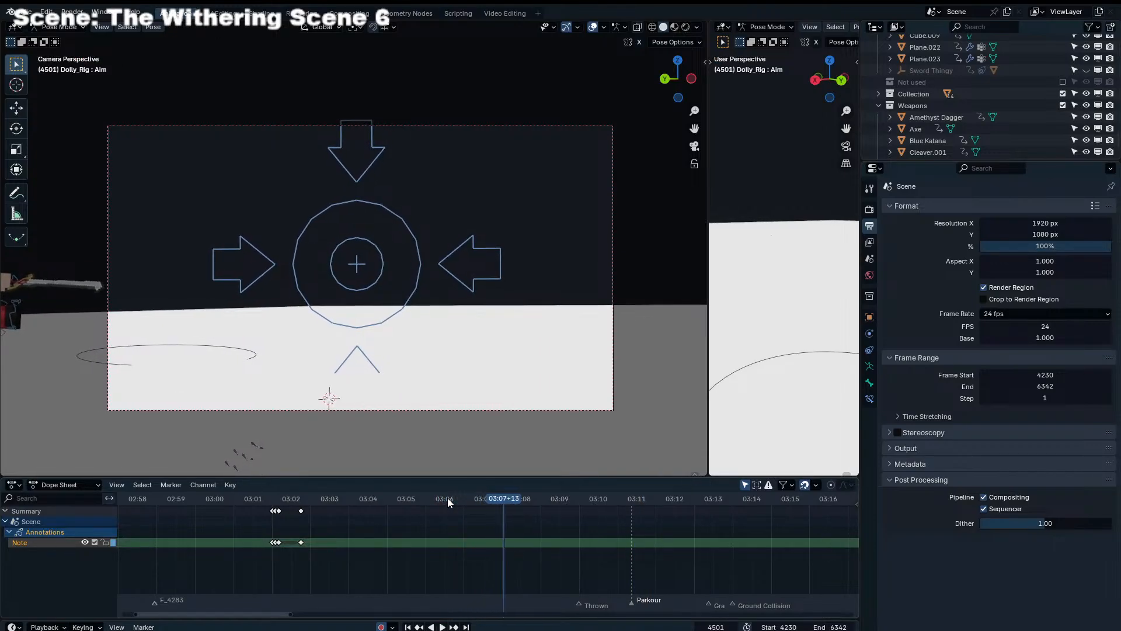
left_click(485, 501)
key("m")
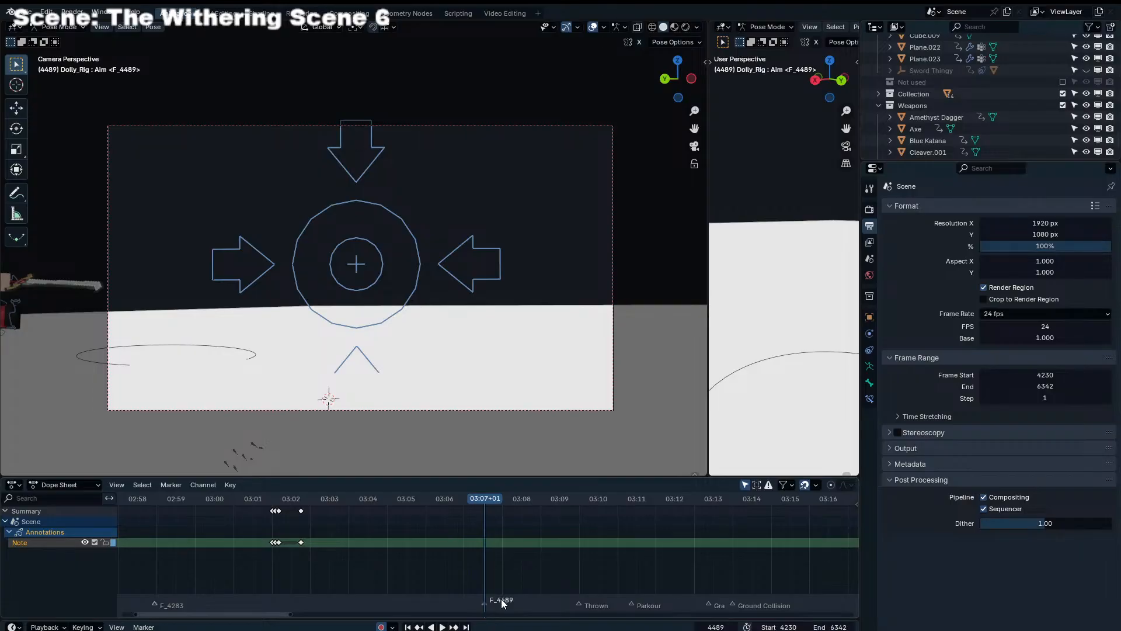
key("F2")
type("Ground slam")
key("Return")
Shift the Thrown marker earlier to about 03:08+12 and the "Grabs and swings" marker to about 03:12+12 during playback
key("space")
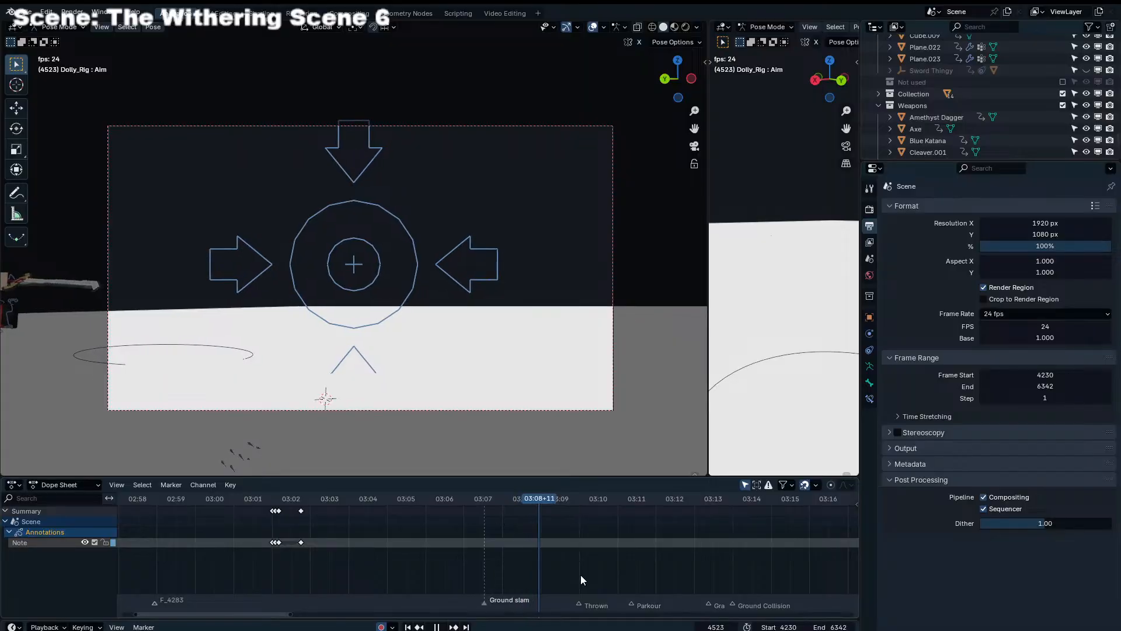
left_click_drag(577, 604, 541, 606)
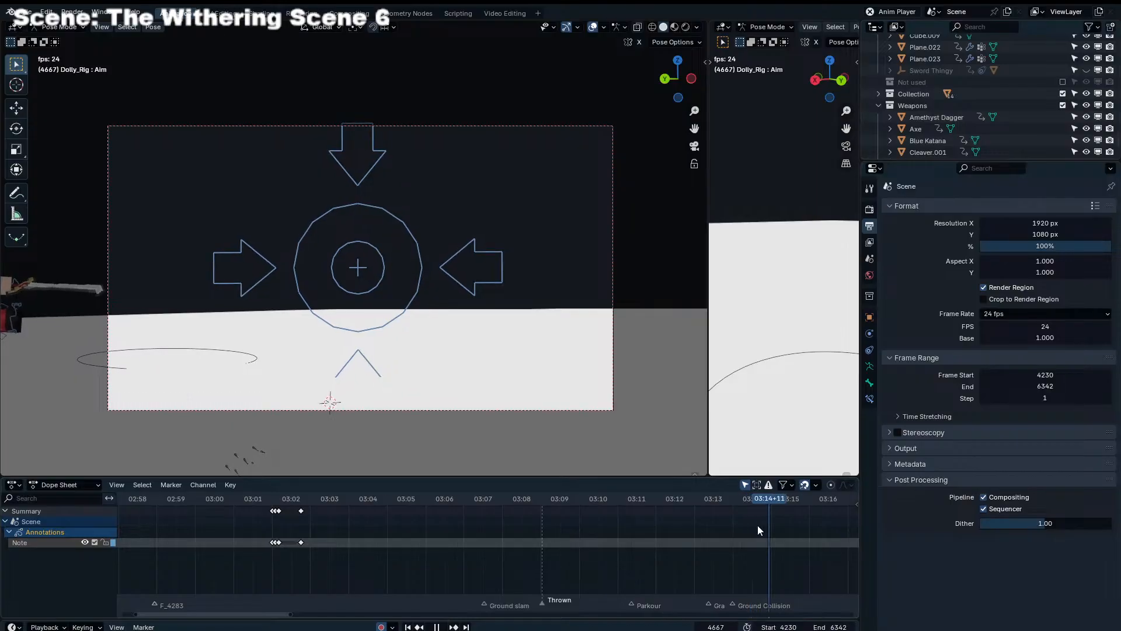
left_click(708, 613)
mouse_move(569, 578)
middle_mouse_down("ctrl")
mouse_move(457, 557)
mouse_move(710, 575)
middle_mouse_up("ctrl")
scroll(672, 584, "up", 5)
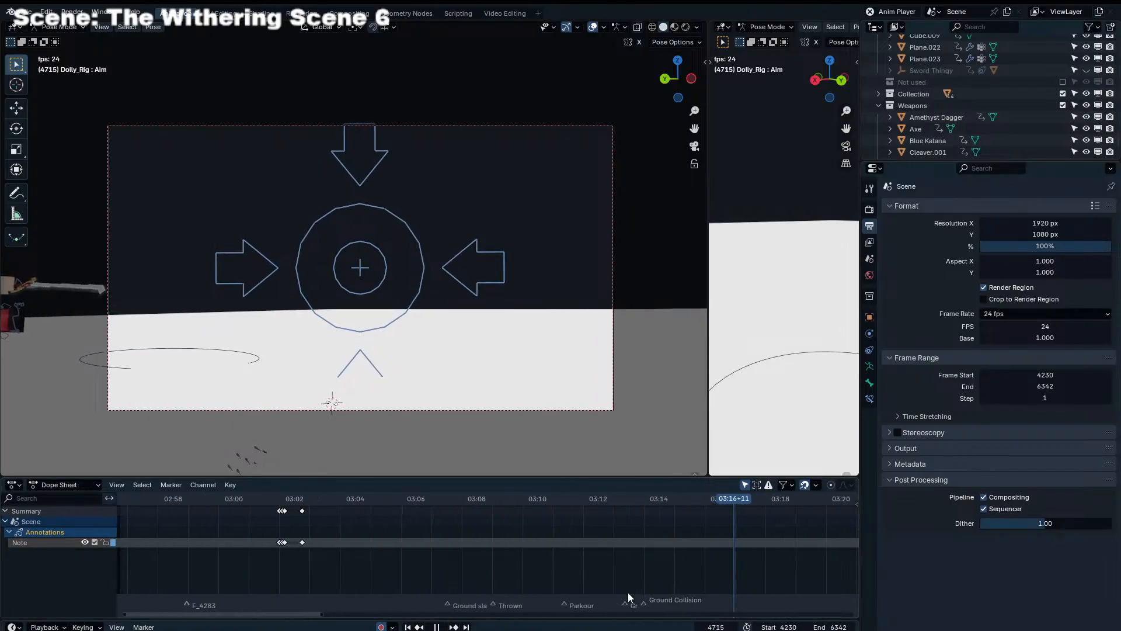
left_click_drag(622, 605, 608, 605)
key("space")
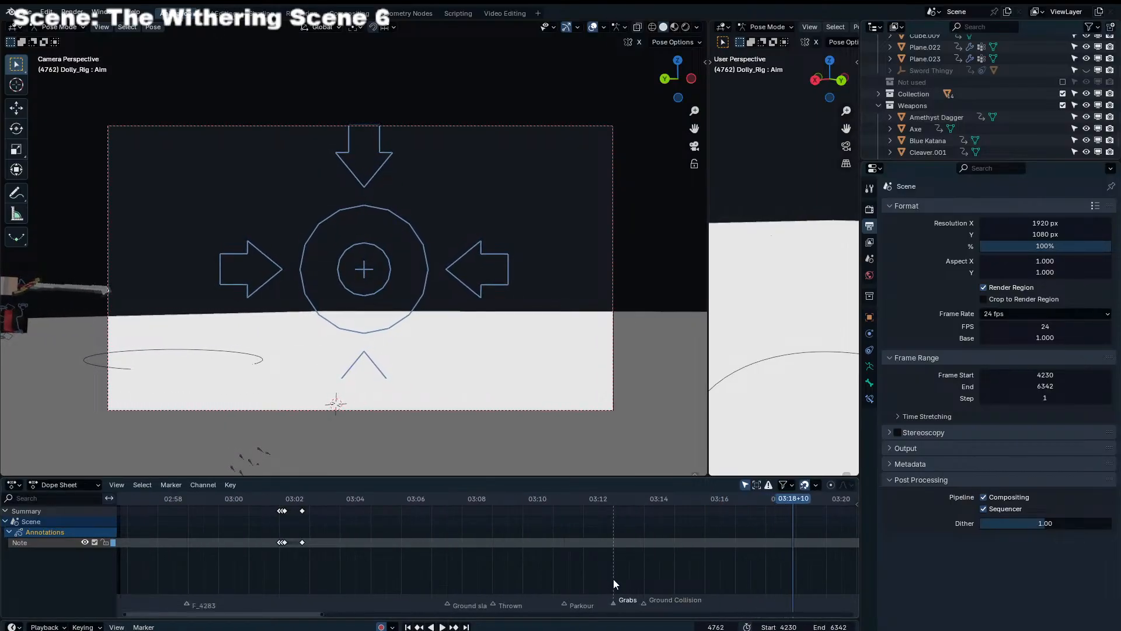
Play back the animation repeatedly, restarting from points between about 03:00 and 03:11, to check the timing of the markers
left_click(555, 498)
key("space")
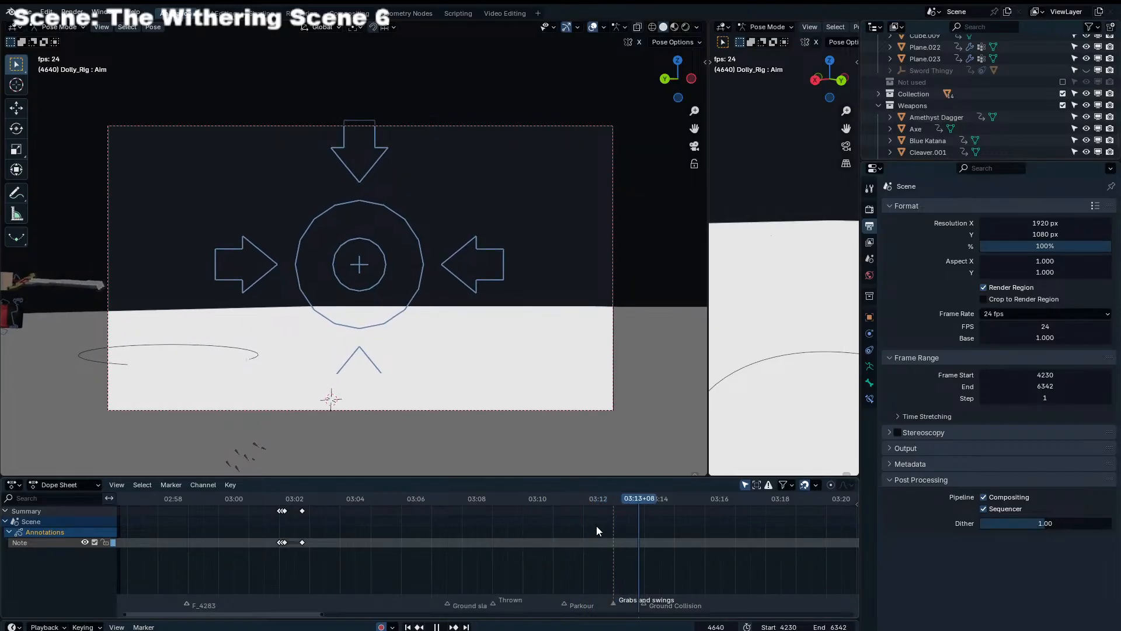
left_click(564, 499)
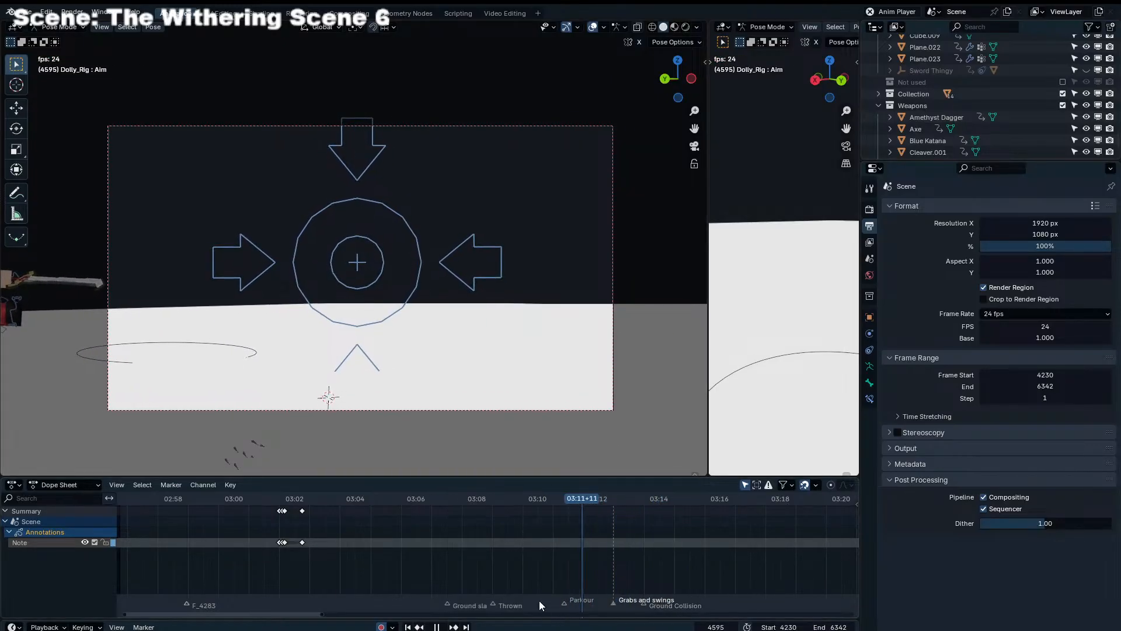
left_click(427, 499)
left_click(337, 500)
left_click(246, 499)
left_click(298, 498)
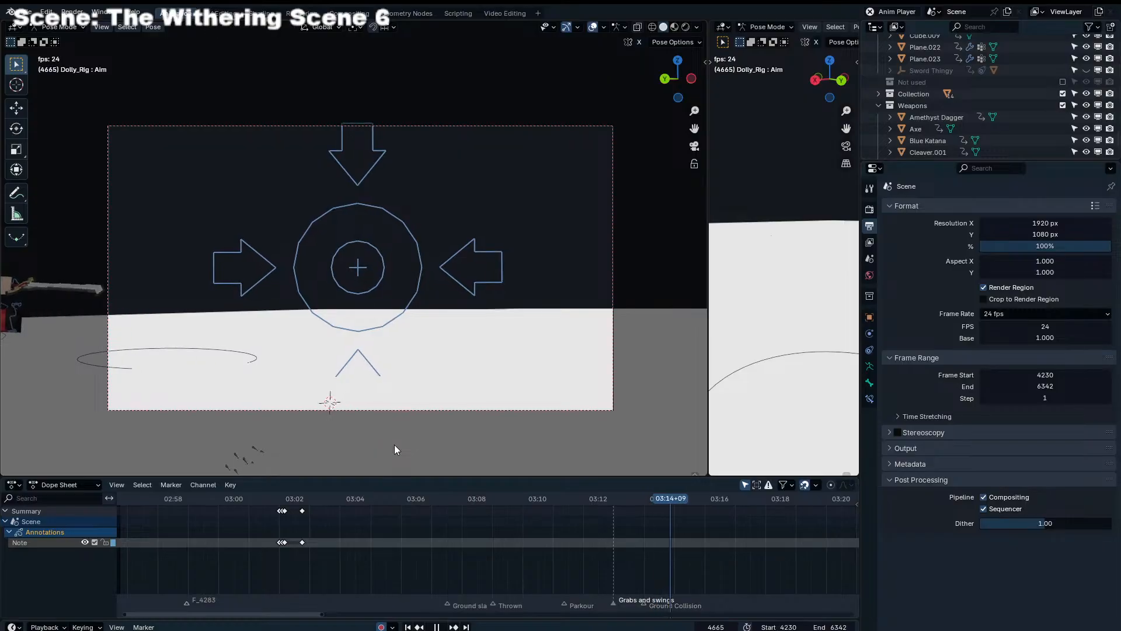
key("shift+space")
key("space")
At frame 4416, select the dolly rig's Aim control and its last keyframes, and play back the frames that follow
scroll(674, 537, "up", 6)
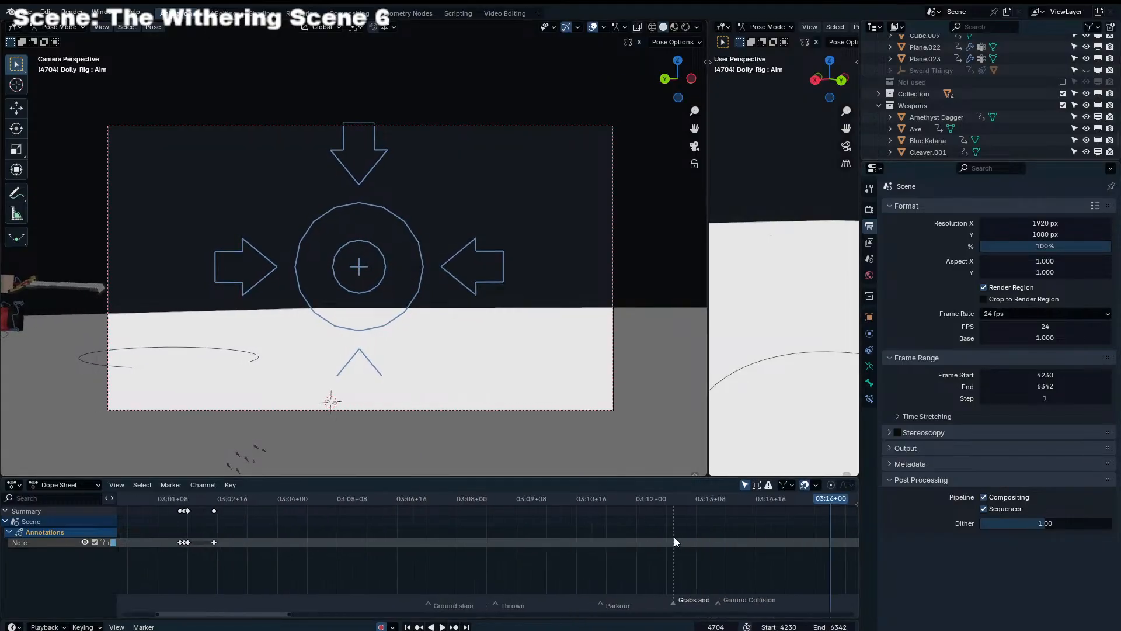
middle_click_drag(674, 537, 608, 548)
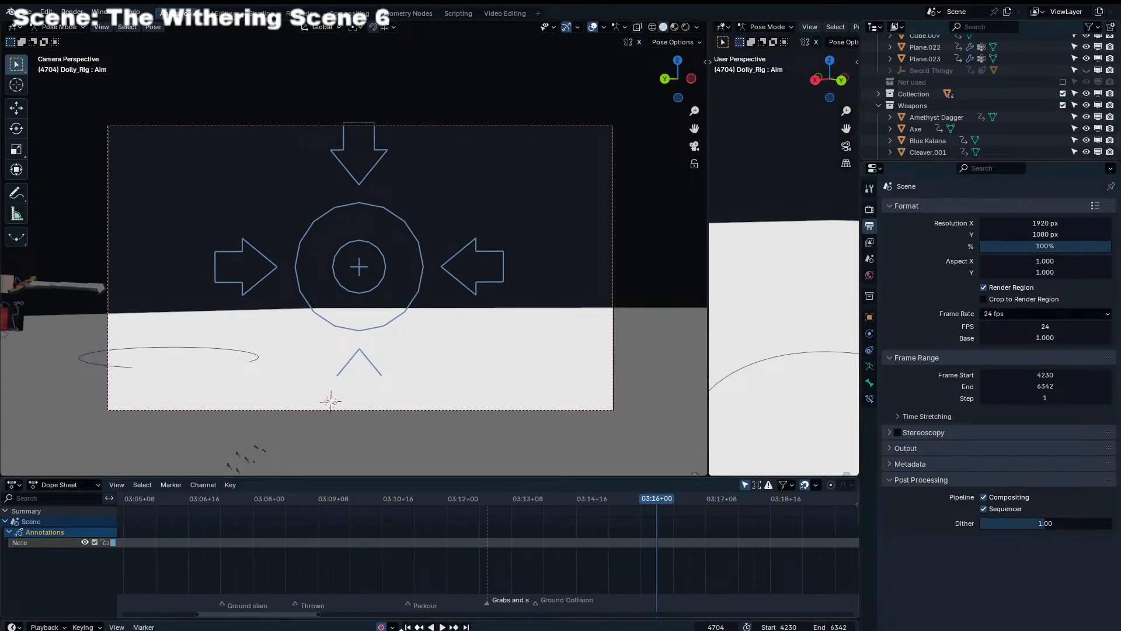
scroll(369, 595, "down", 1)
middle_click_drag(369, 595, 655, 538)
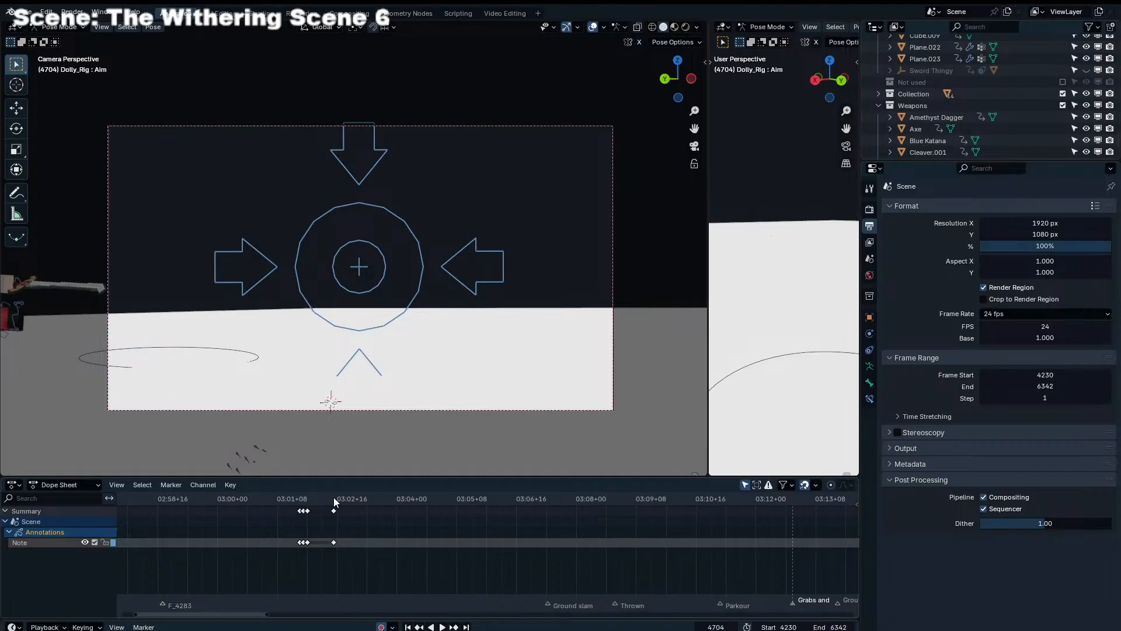
left_click_drag(357, 498, 412, 499)
left_click(457, 254)
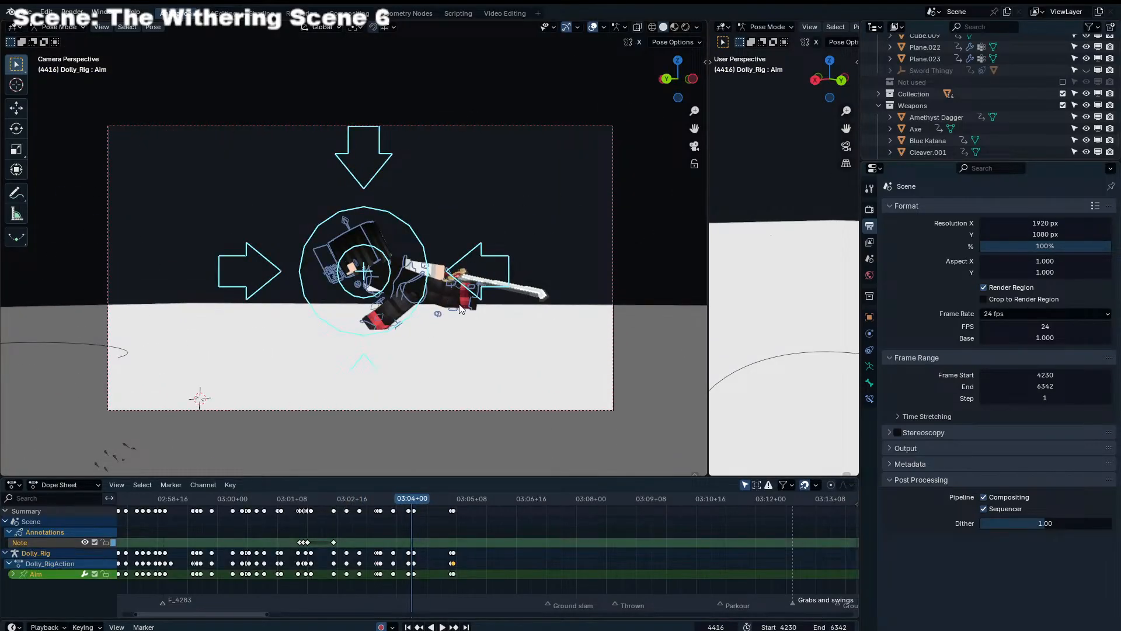
left_click(452, 511)
key("space")
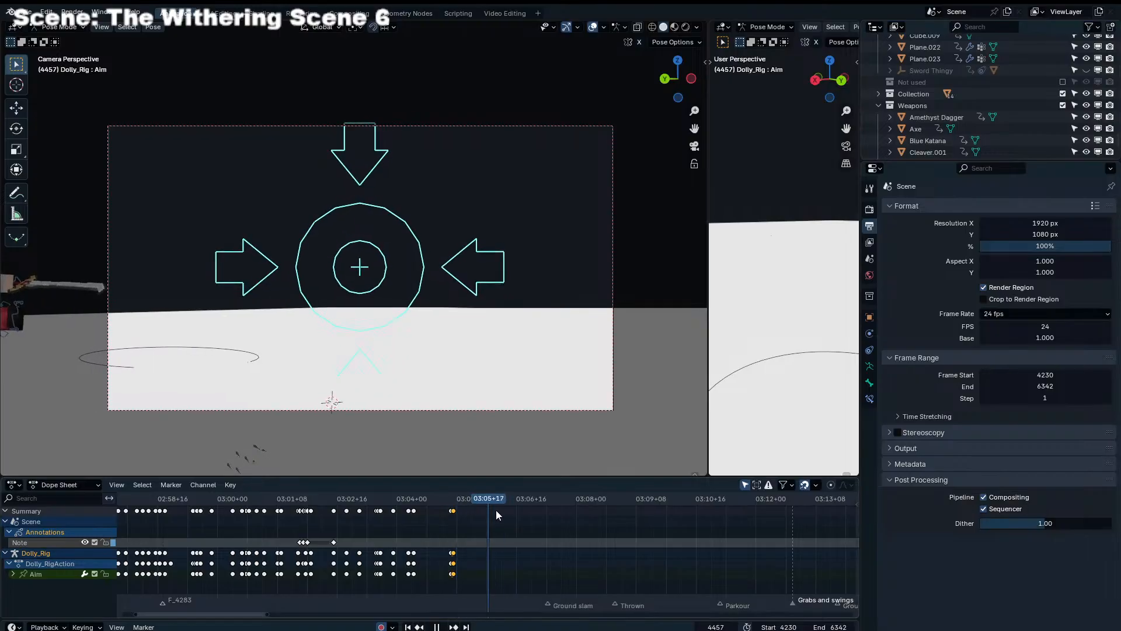
key("space")
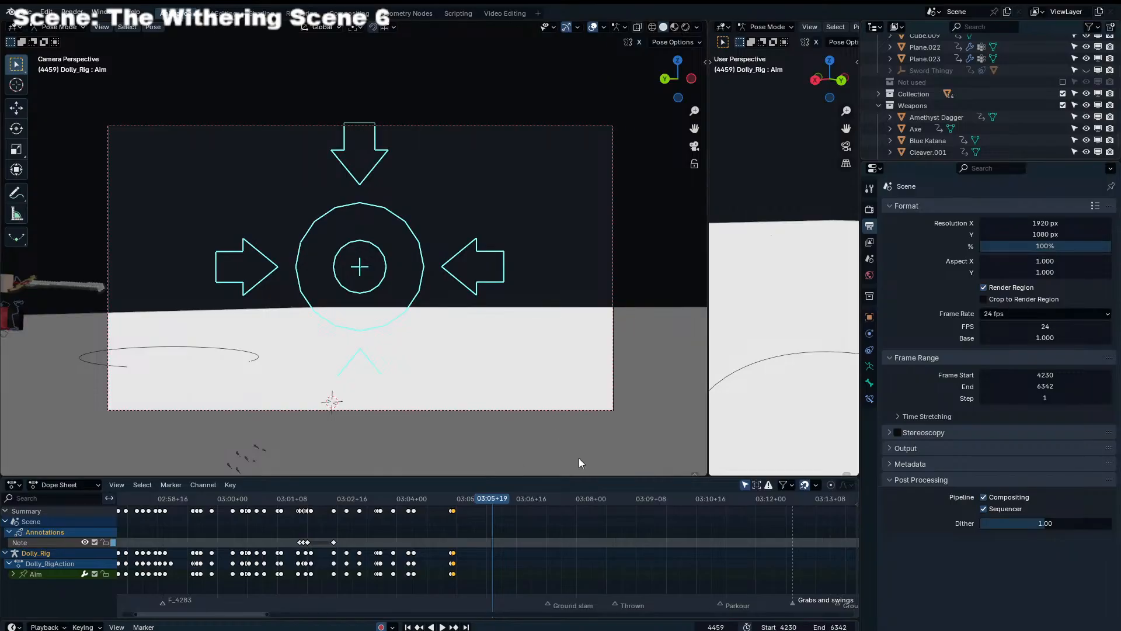
Move the playhead to the dolly rig's last keyframe at frame 4438
scroll(706, 550, "down", 4)
middle_click_drag(706, 549, 584, 541)
scroll(584, 540, "up", 2)
scroll(686, 574, "up", 2)
middle_click_drag(513, 540, 651, 564)
scroll(498, 530, "up", 7)
left_click_drag(392, 502, 398, 503)
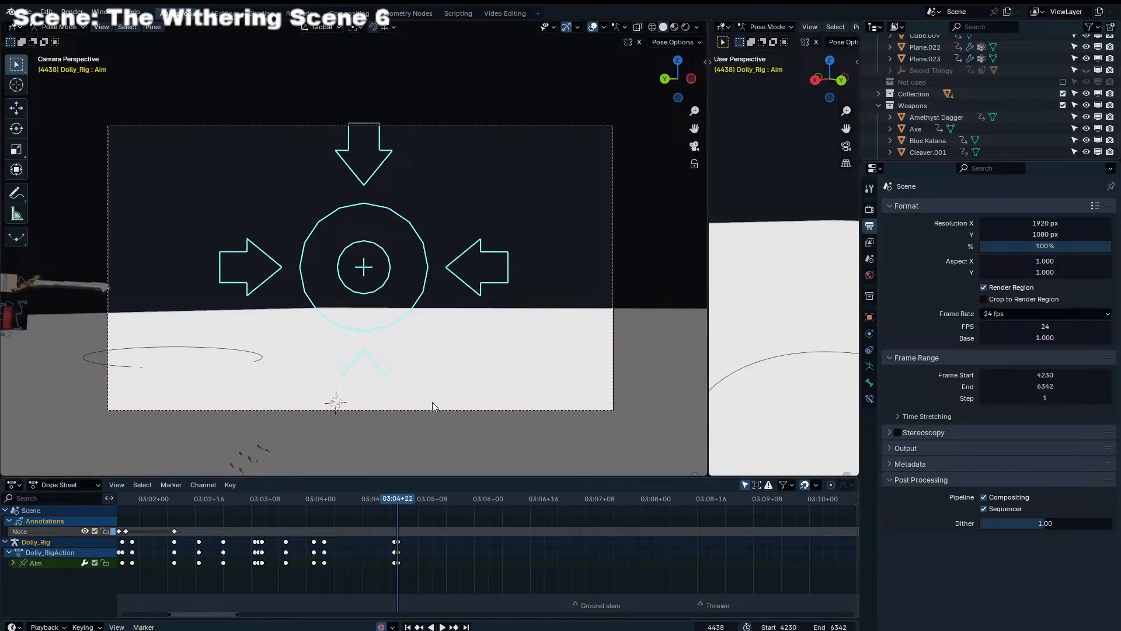
Play back the animation from about 03:03+08 past the Ground Collision marker to judge the beats
scroll(605, 541, "down", 4)
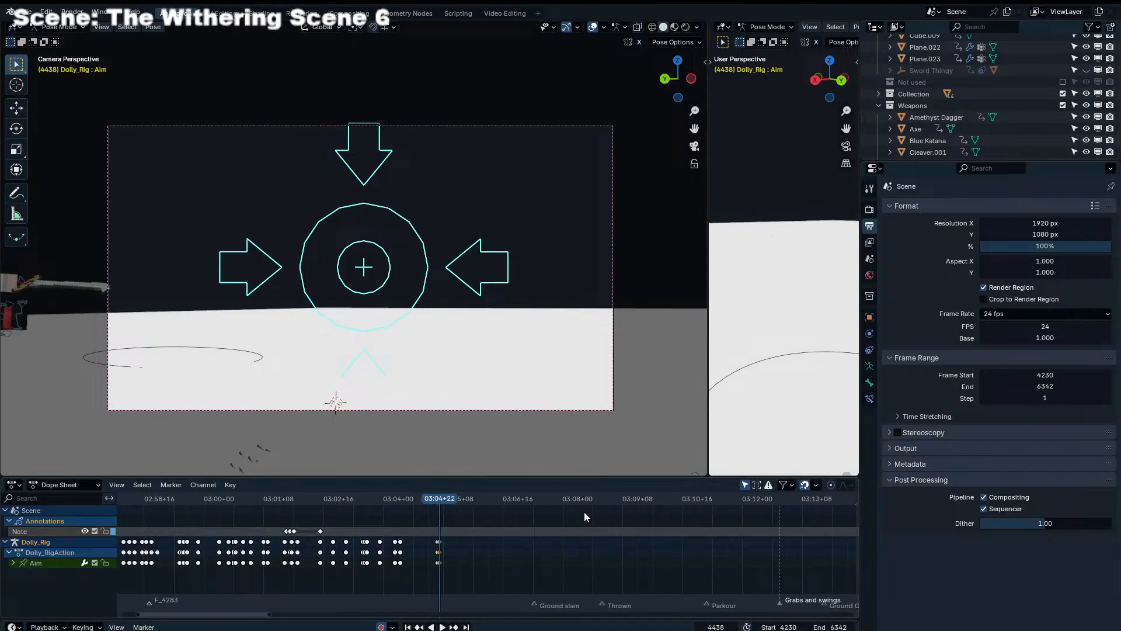
scroll(560, 511, "up", 7)
middle_click_drag(409, 530, 587, 496)
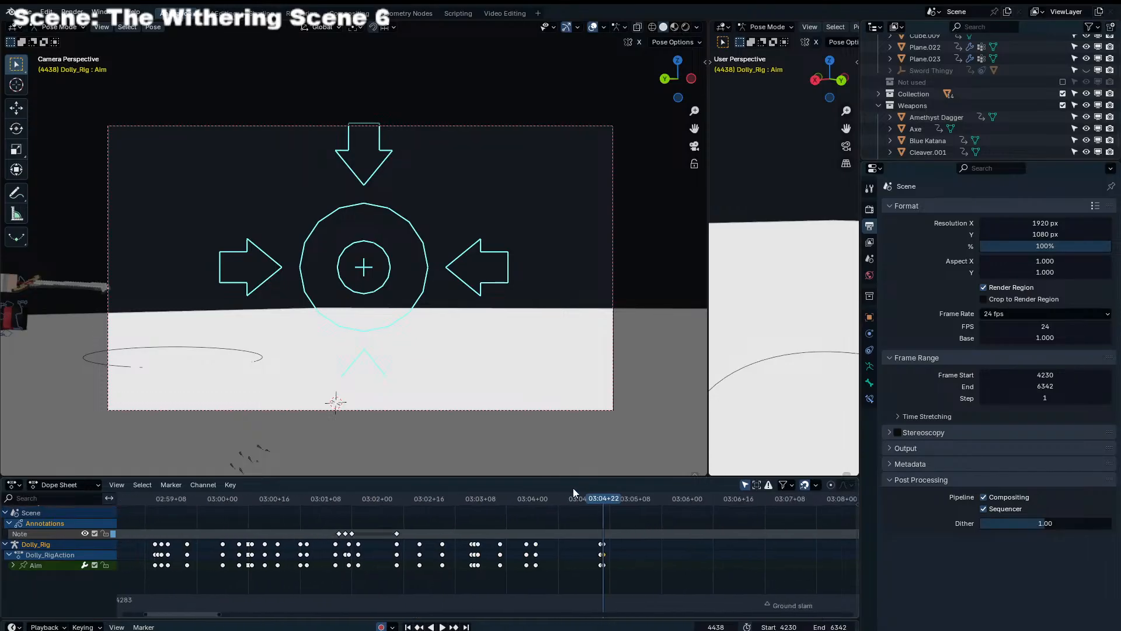
left_click(485, 502)
key("space")
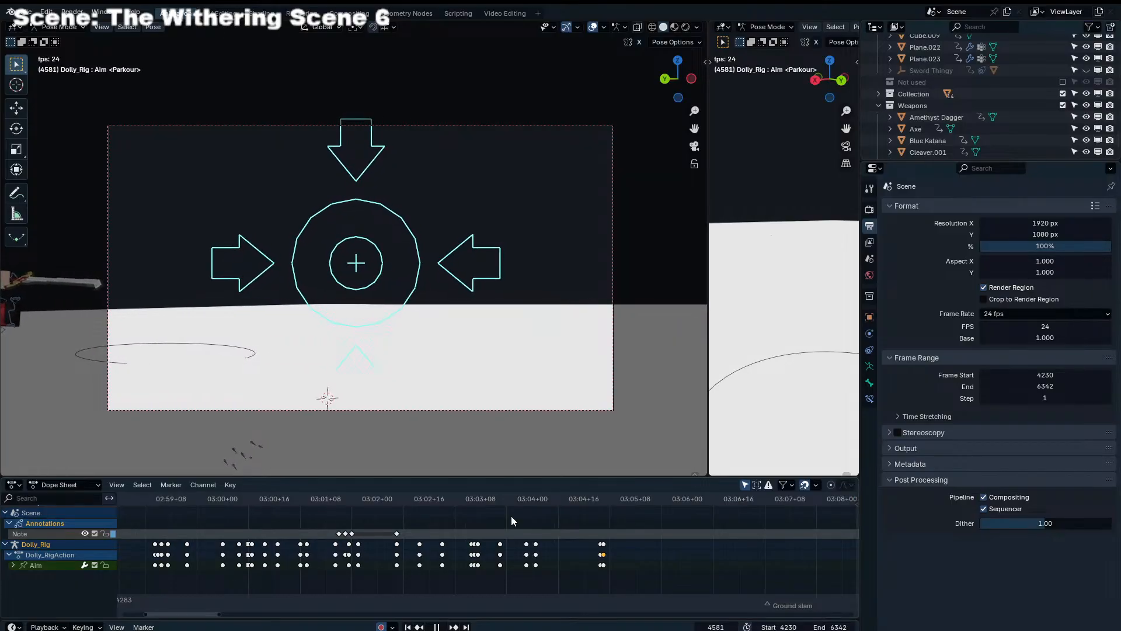
left_click(564, 498)
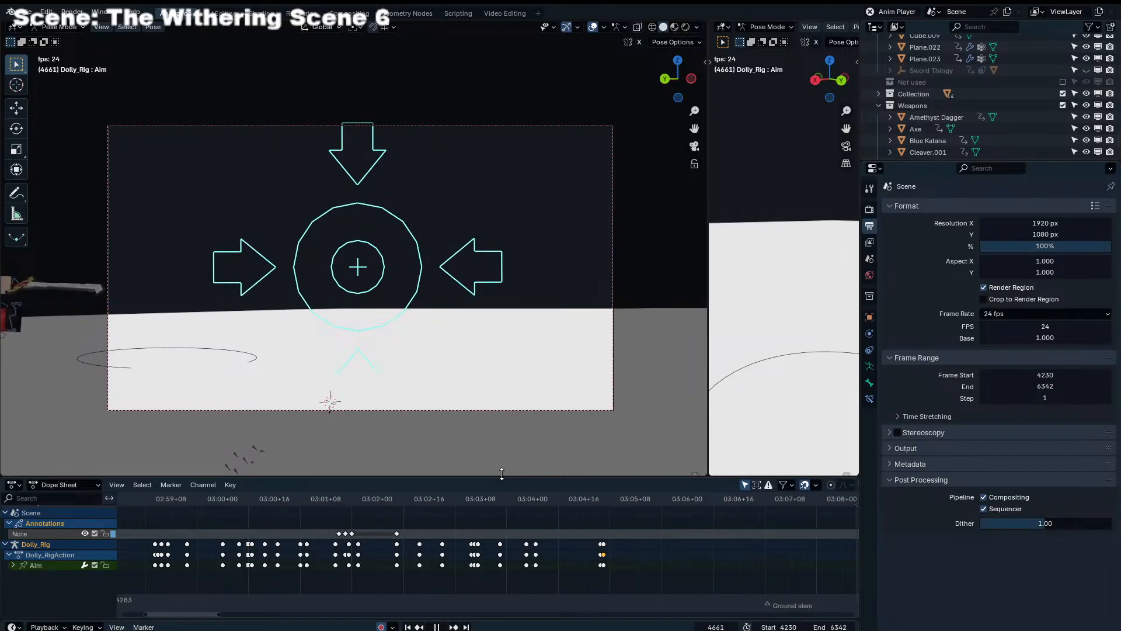
key("space")
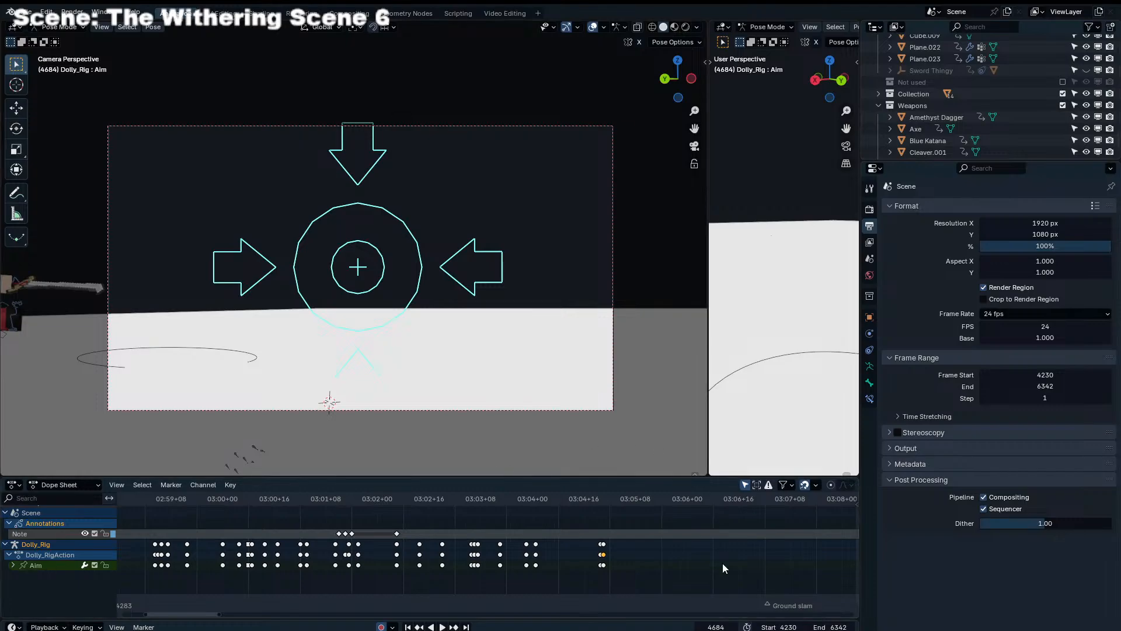
Replay the section from just before the Ground slam marker through Ground Collision, restarting from several points around 03:04
middle_click_drag(722, 563, 249, 554)
scroll(250, 554, "down", 3)
scroll(497, 552, "down", 3)
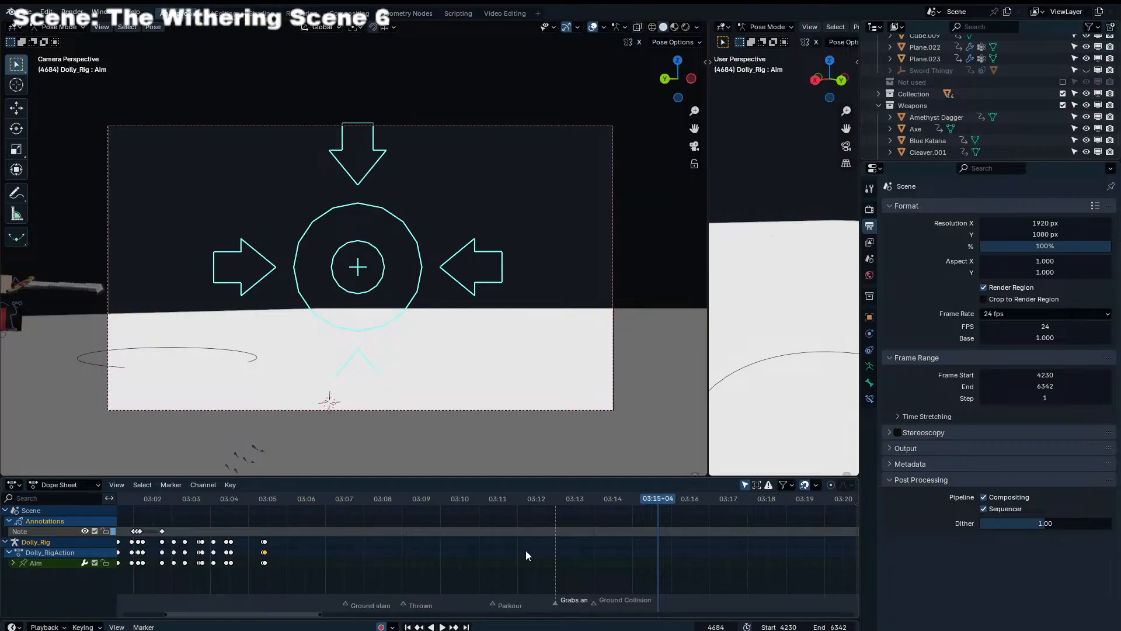
scroll(527, 549, "up", 2)
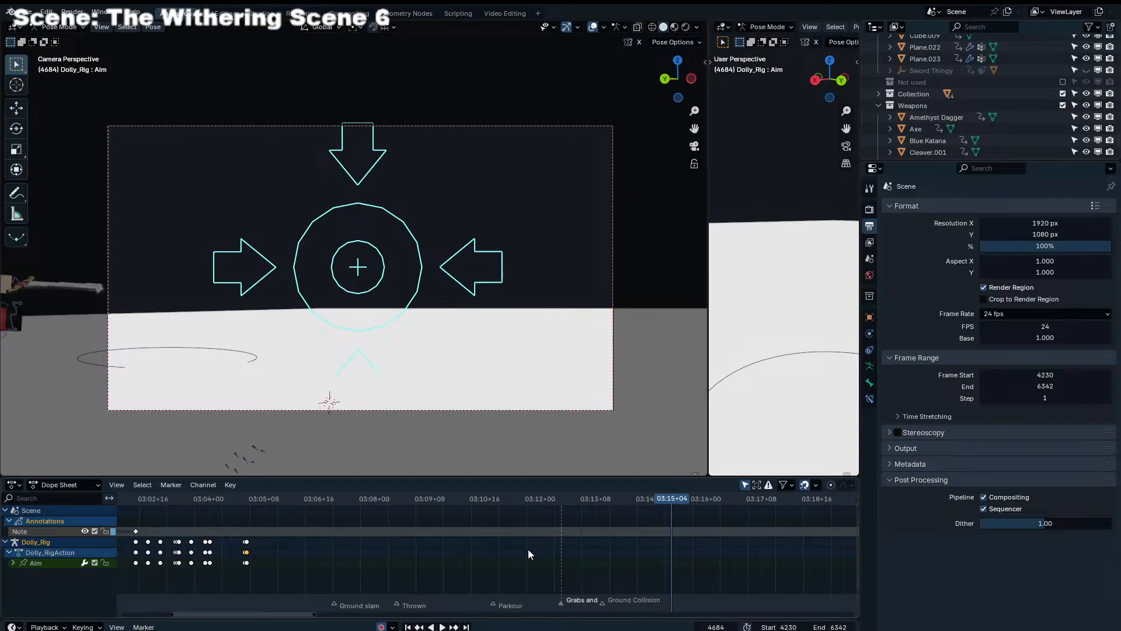
scroll(444, 547, "down", 4)
left_click(290, 502)
key("space")
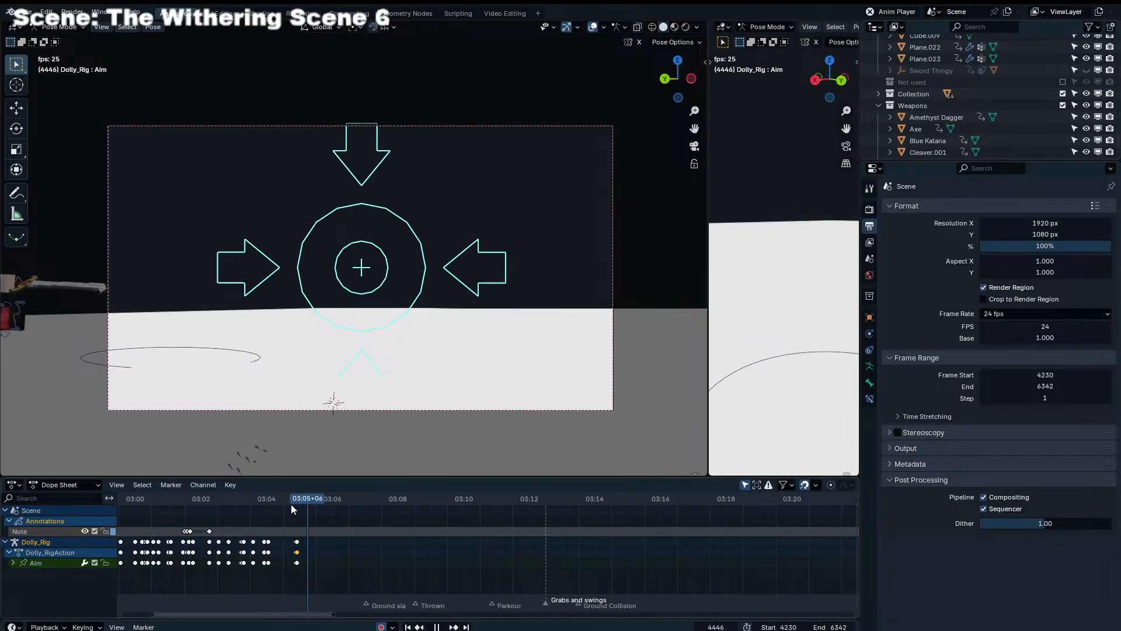
left_click(244, 515)
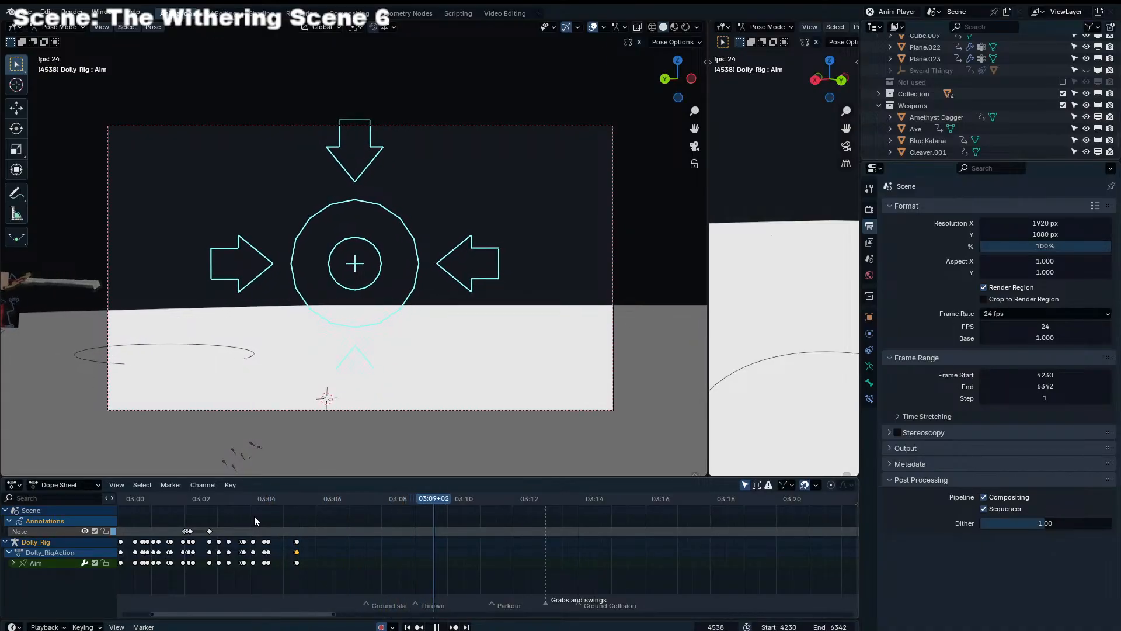
left_click(278, 498)
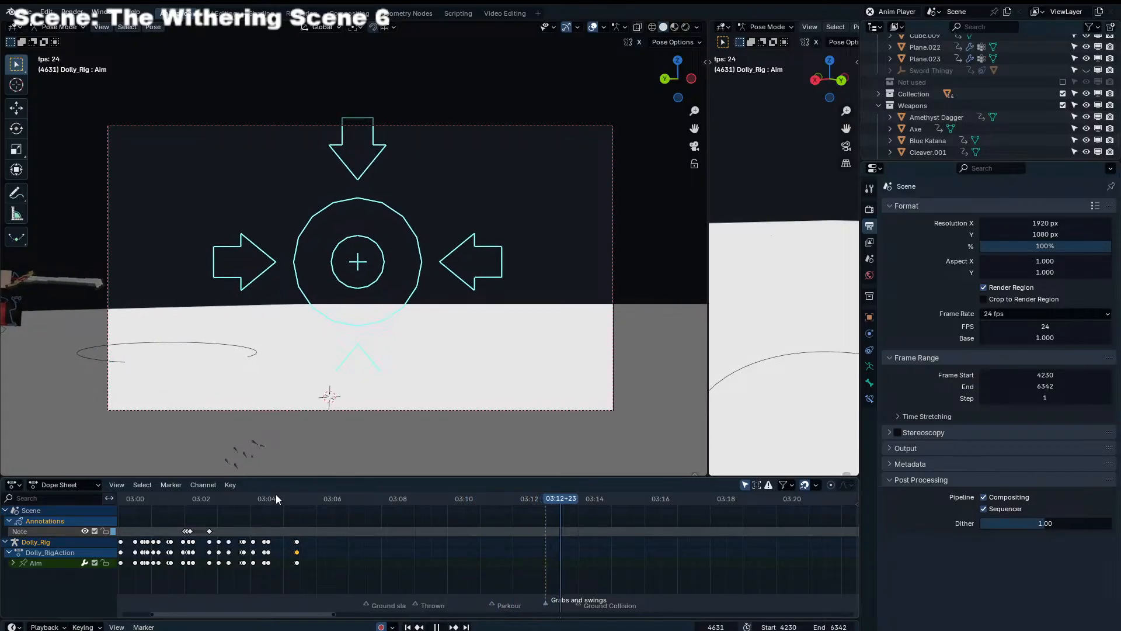
key("space")
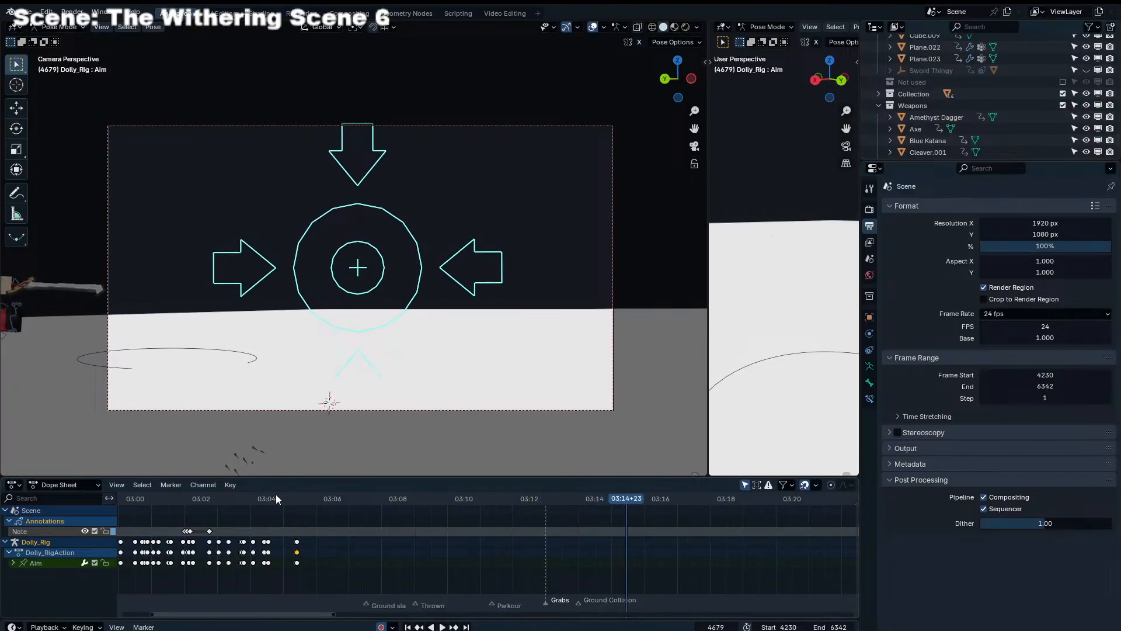
Select every control of the dolly rig in Pose Mode and insert keyframes for them at frame 4437
left_click(296, 494)
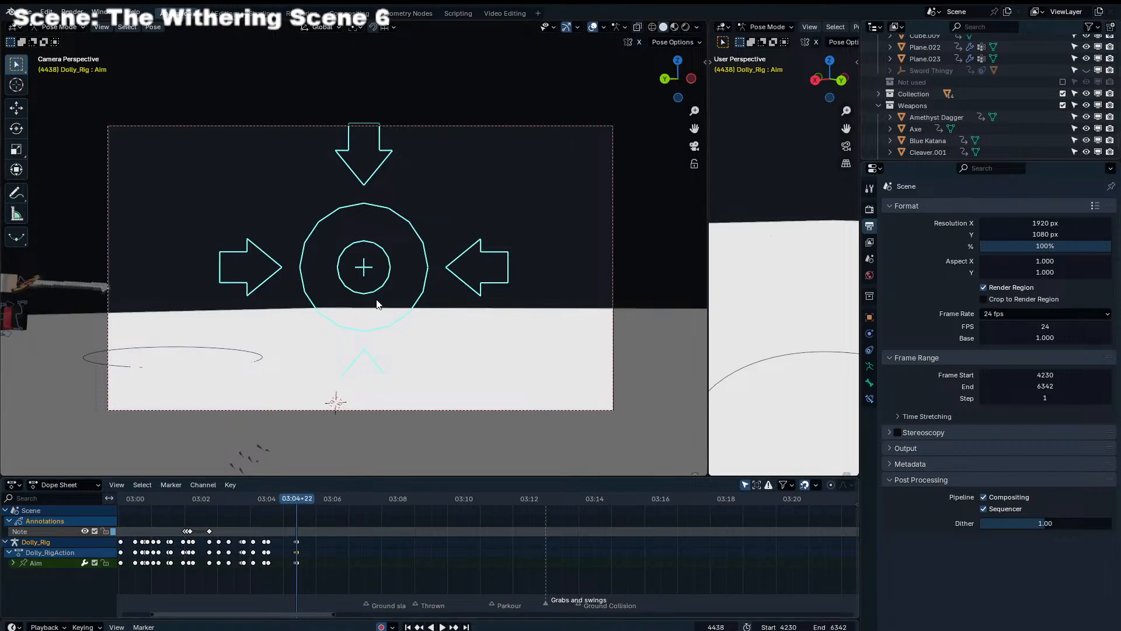
key("ctrl+Tab")
key("a")
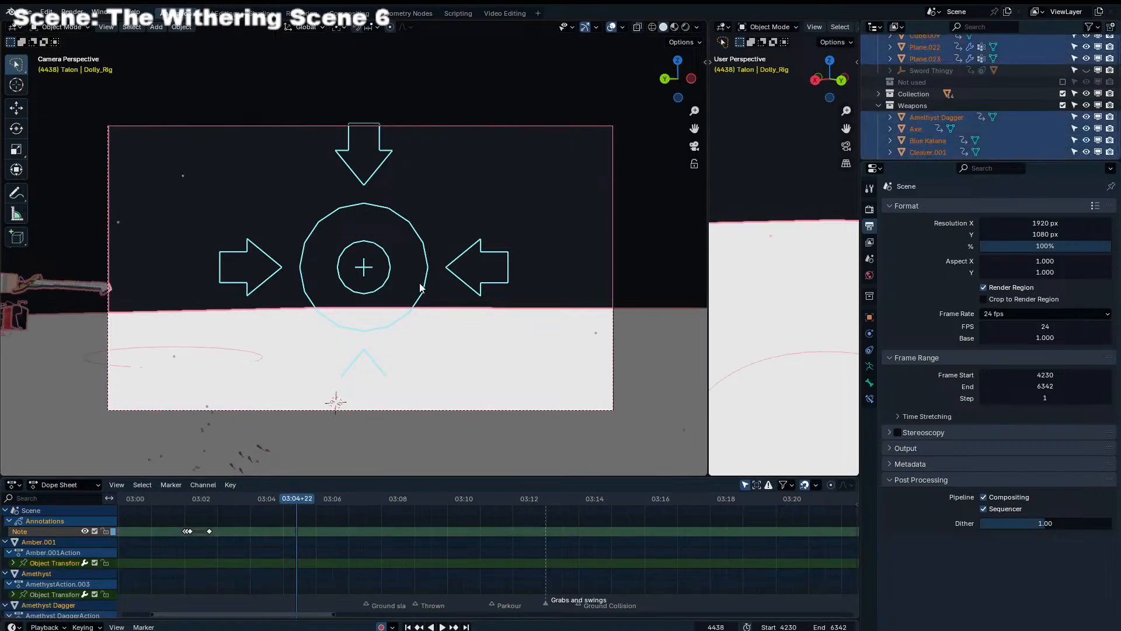
left_click(453, 259)
key("ctrl+Tab")
key("a")
scroll(337, 578, "up", 7)
middle_click_drag(337, 578, 610, 575)
scroll(455, 545, "up", 4)
key("Left")
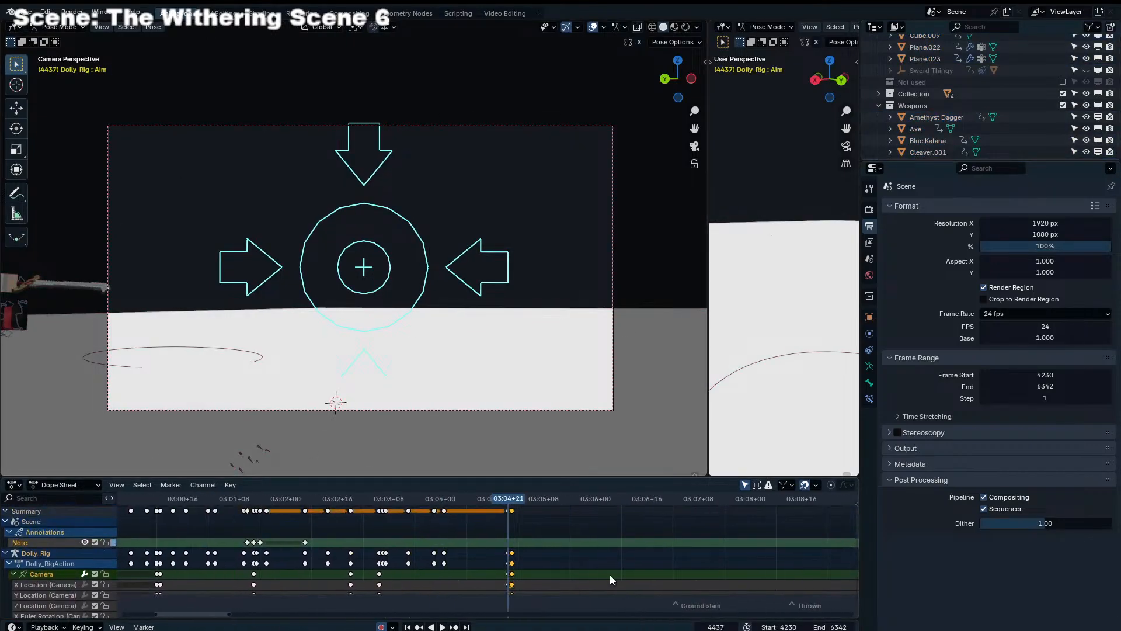
key("i")
At frame 4438, reposition the dolly rig's Camera control in the top view so it lines up with the Aim control
key("Right")
left_click(416, 302)
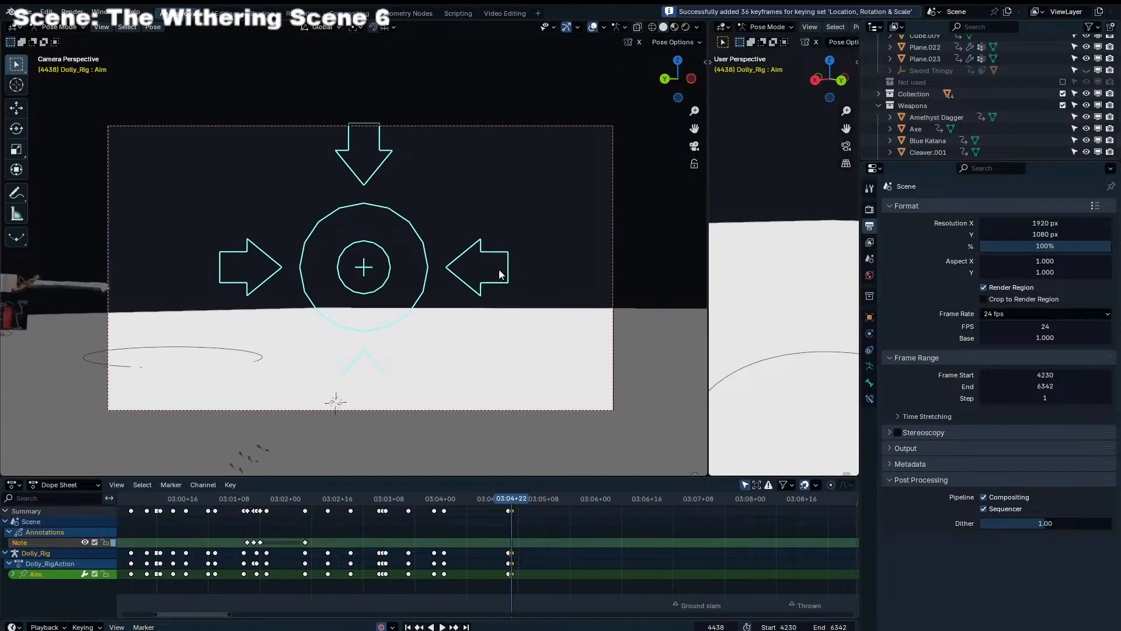
key("KP_7")
scroll(471, 234, "down", 8)
left_click(356, 239)
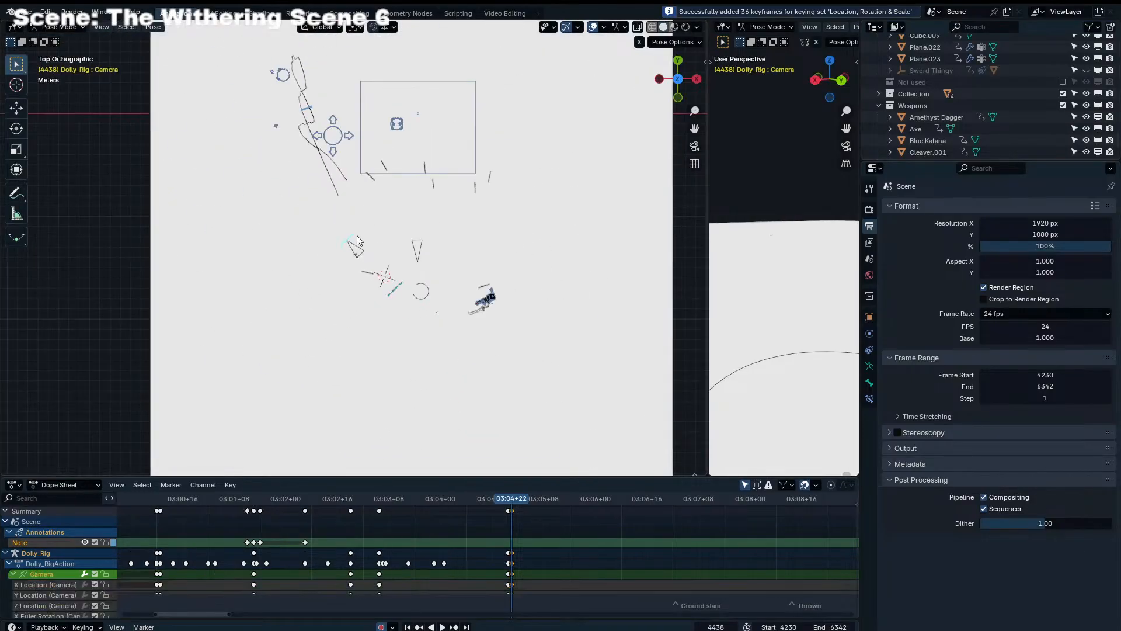
key("g")
left_click(403, 206)
left_click(400, 290)
left_click(402, 206)
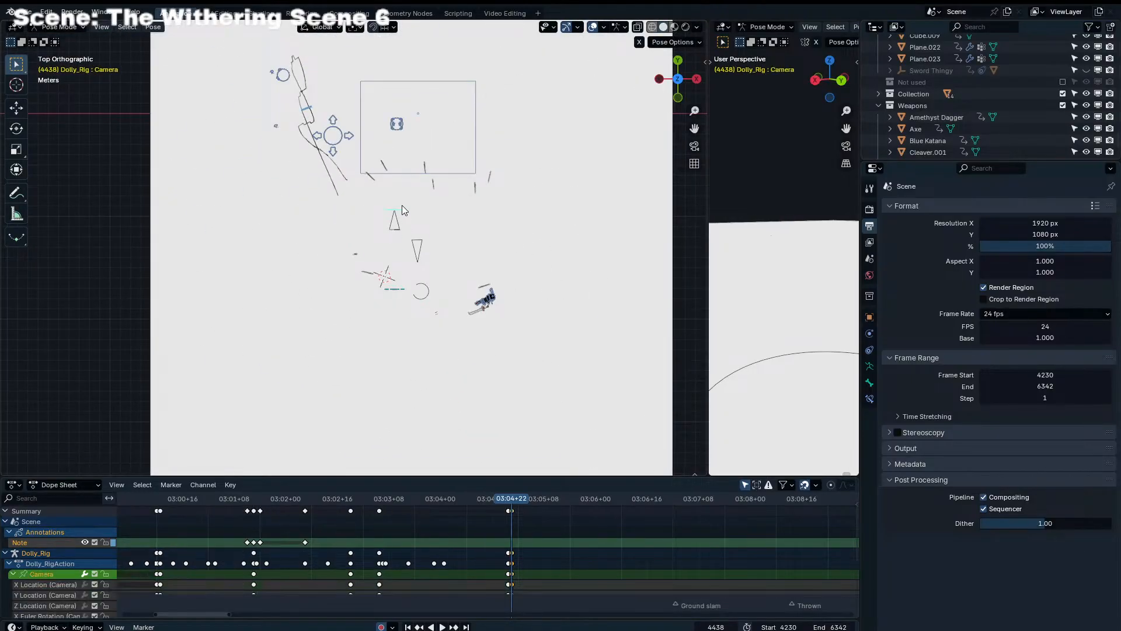
key("ctrl+z")
key("ctrl+z")
key("ctrl+z")
Move the Camera and Aim controls together so the camera sits at the rig's Root control
left_click(355, 138)
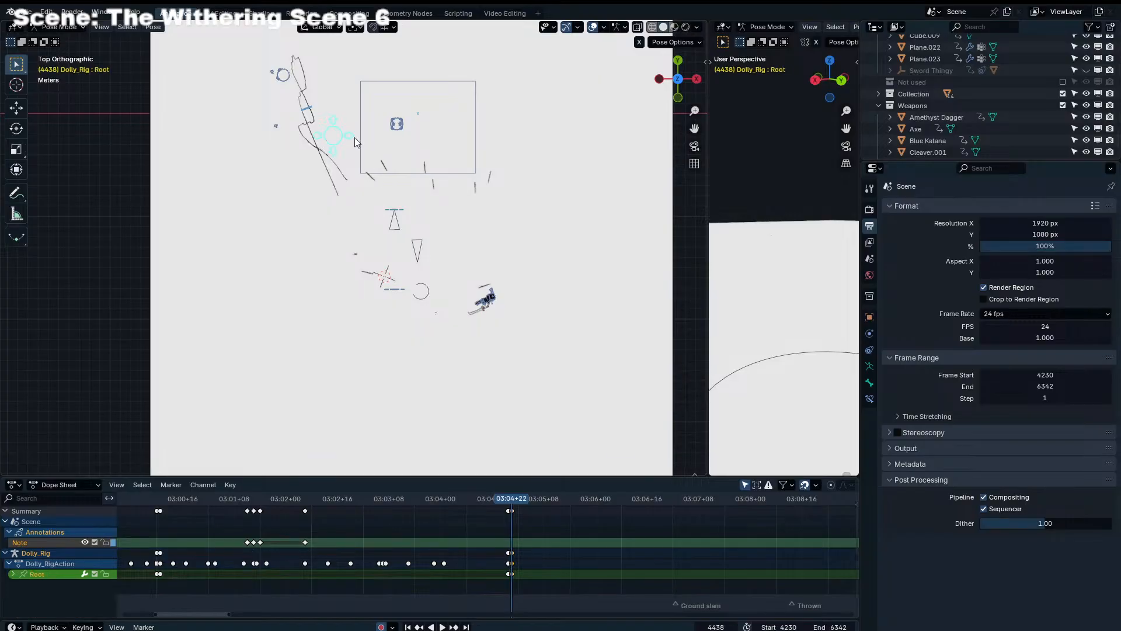
left_click(399, 214)
left_click(399, 288, "shift")
key("g")
left_click(334, 210)
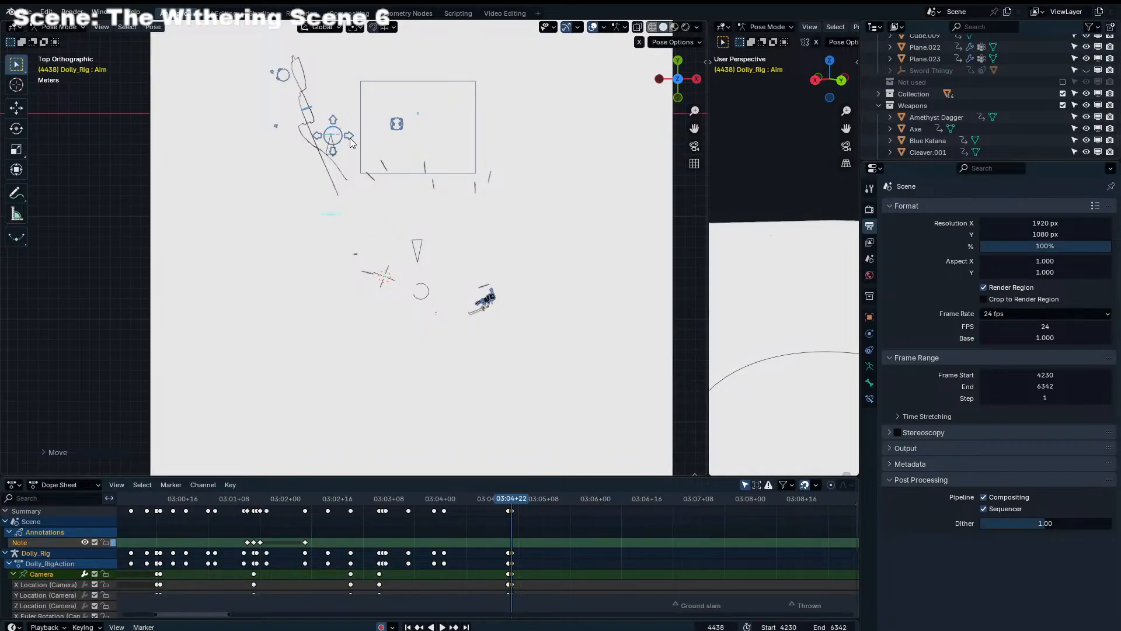
Move the dolly rig's Root control about 8 m along X and 18 m along negative Y
left_click(350, 138)
key("g")
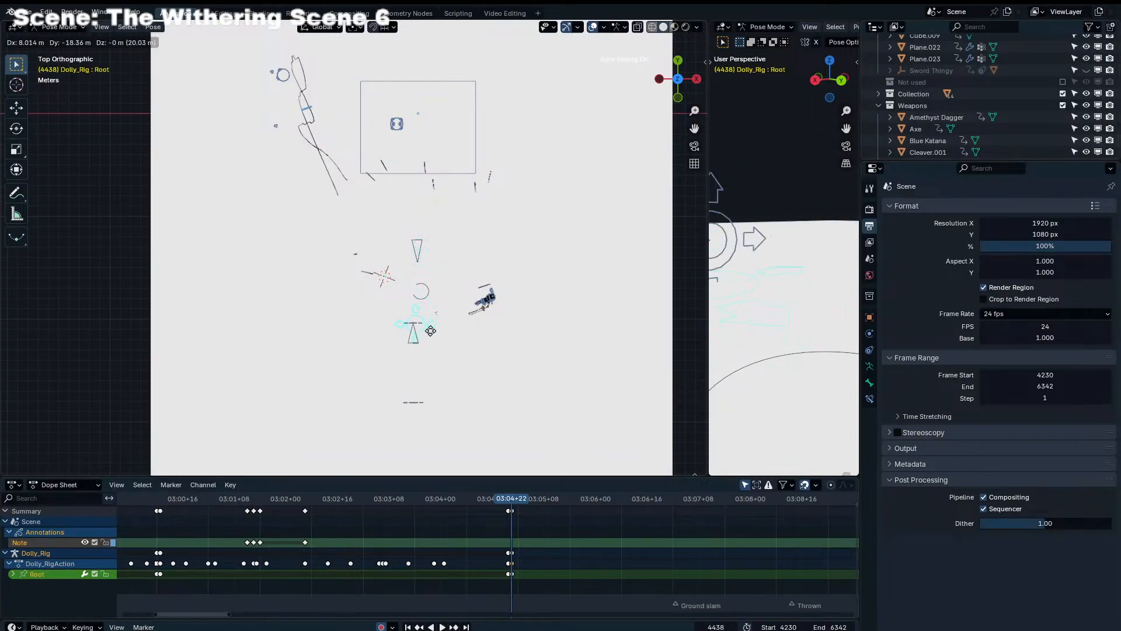
left_click(426, 337)
Select the Grid object in an angled perspective view and try moving and scaling it
middle_click_drag(426, 337, 460, 152, "shift")
left_click(537, 186)
key("g")
right_click(523, 169)
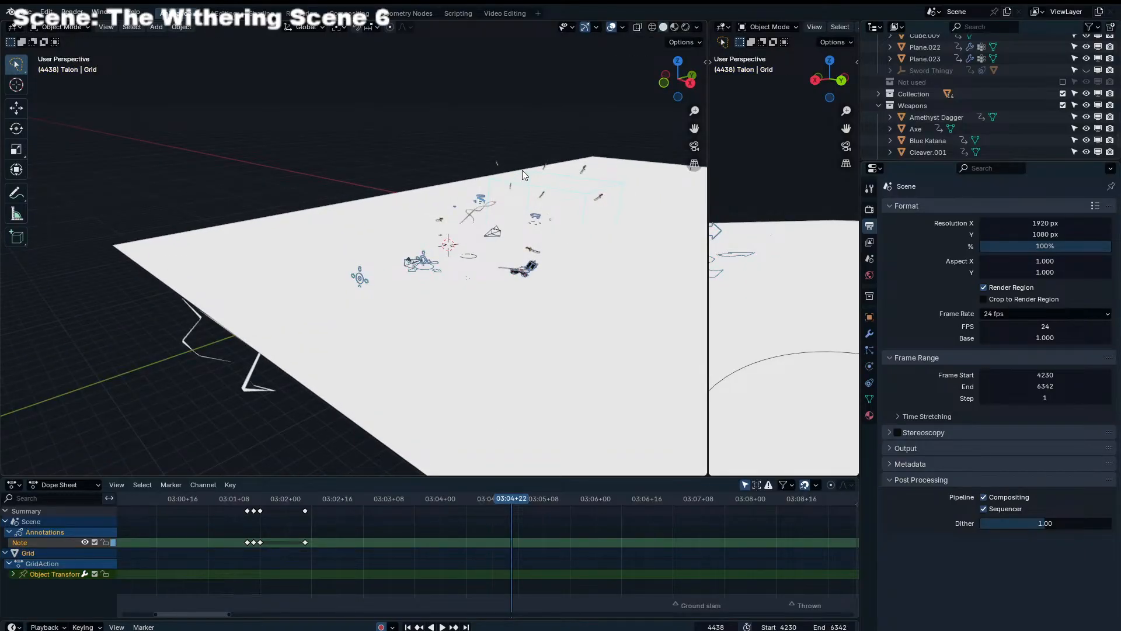
key("s")
right_click(541, 176)
Examine the Grid object's transform, modifier, physics and data properties in a widened properties area
scroll(928, 155, "down", 10)
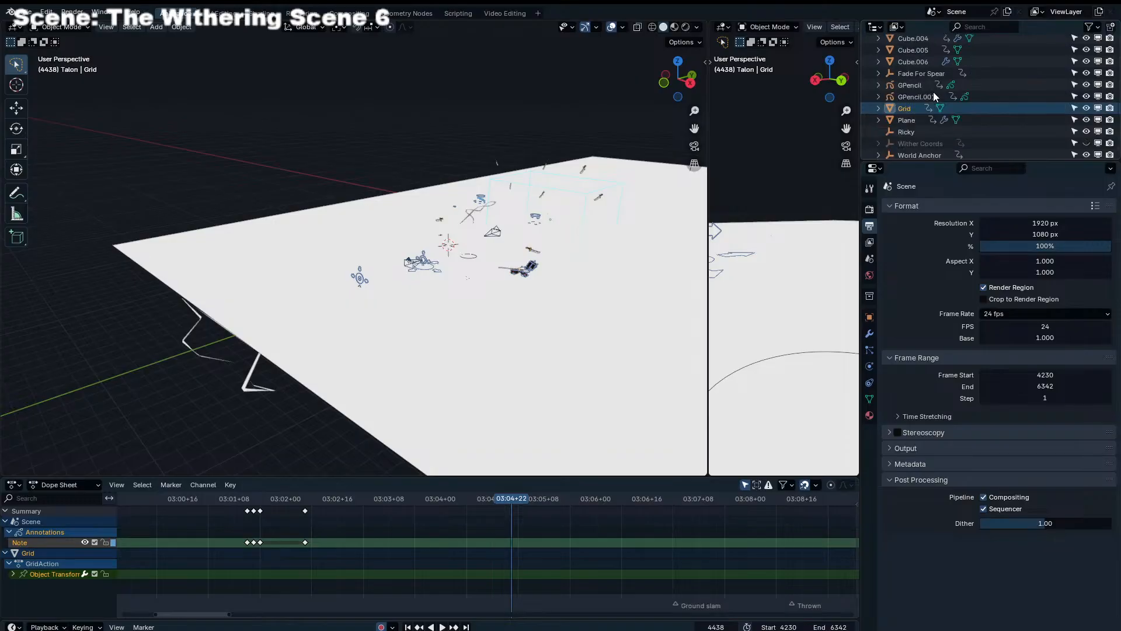
left_click(869, 366)
left_click(869, 317)
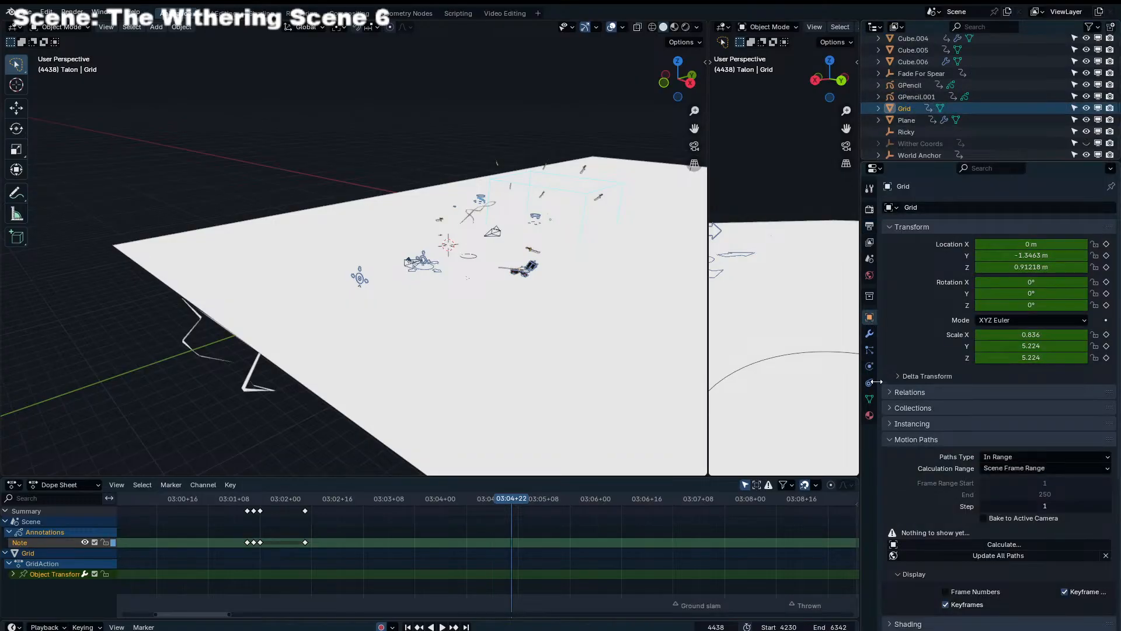
left_click(869, 350)
left_click(869, 335)
left_click(868, 366)
left_click(869, 399)
left_click(870, 367)
left_click(870, 335)
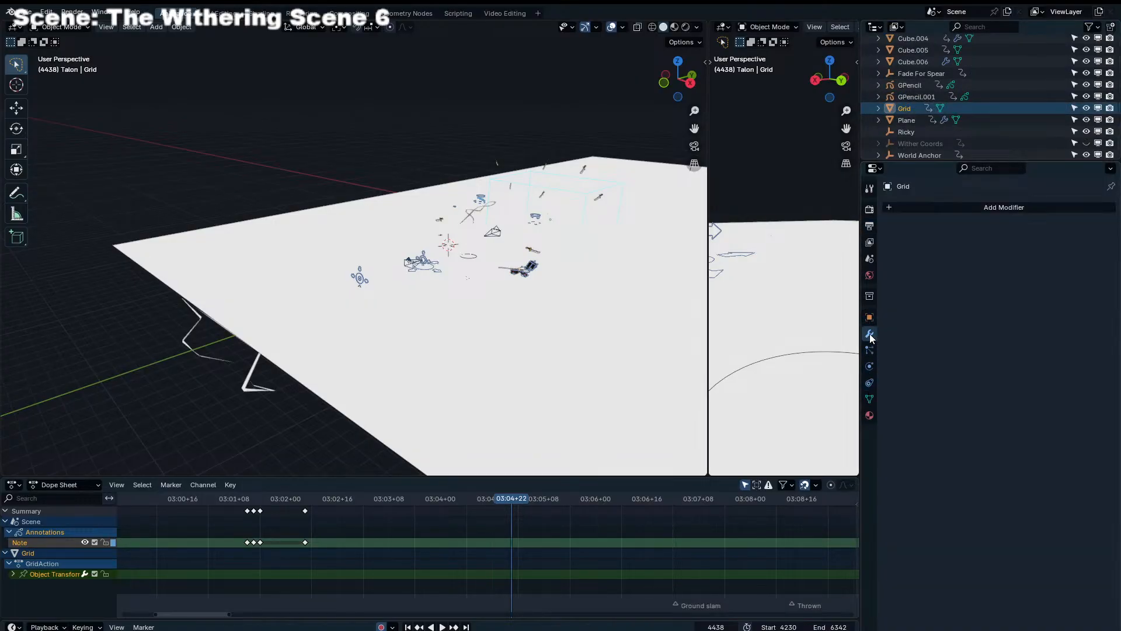
left_click(869, 317)
left_click_drag(857, 321, 648, 328)
left_click(736, 335)
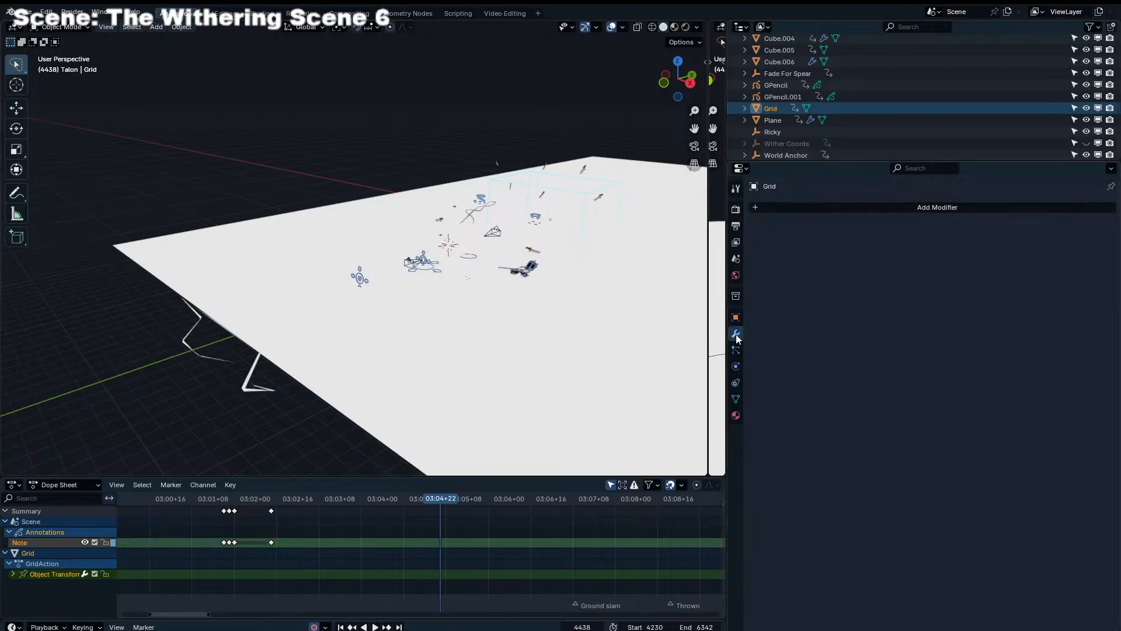
Narrow the properties area to widen the viewports and select the dolly camera
left_click_drag(727, 320, 1059, 335)
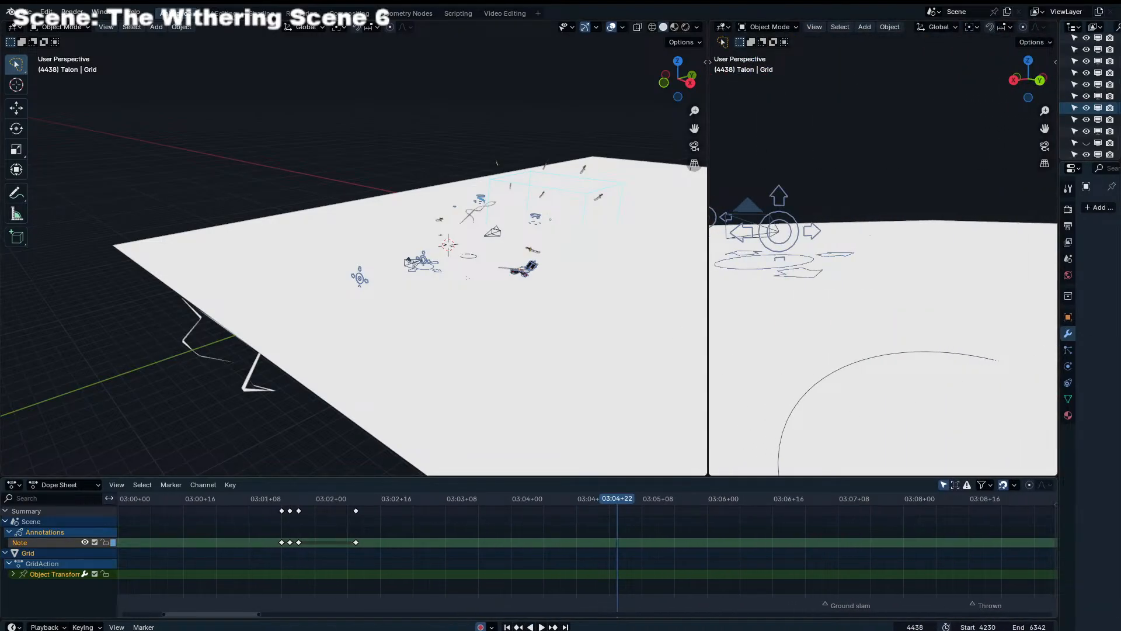
left_click(490, 527)
left_click(424, 269)
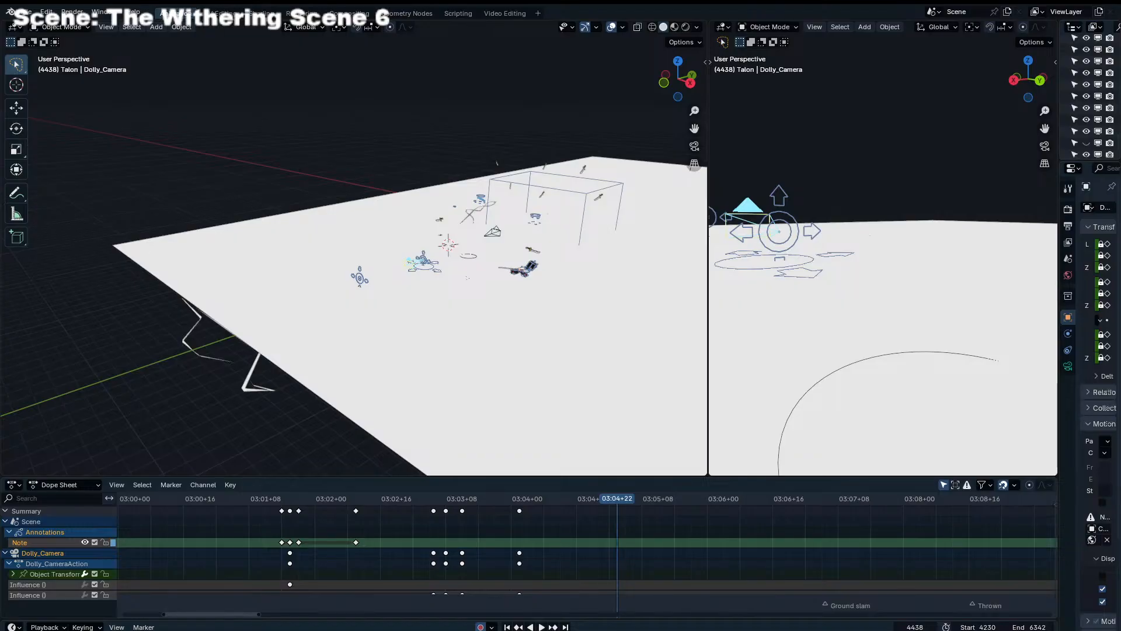
Play the shot through the camera view and compare frames 4437 and 4438 with the dolly rig selected
left_click_drag(575, 504, 400, 504)
key("space")
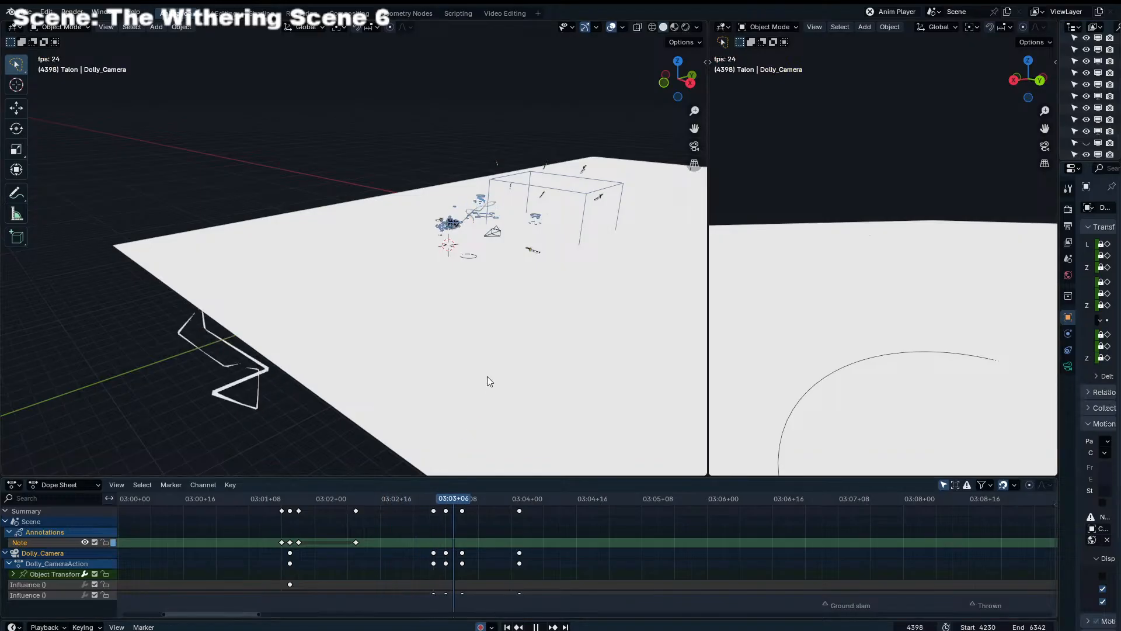
key("KP_0")
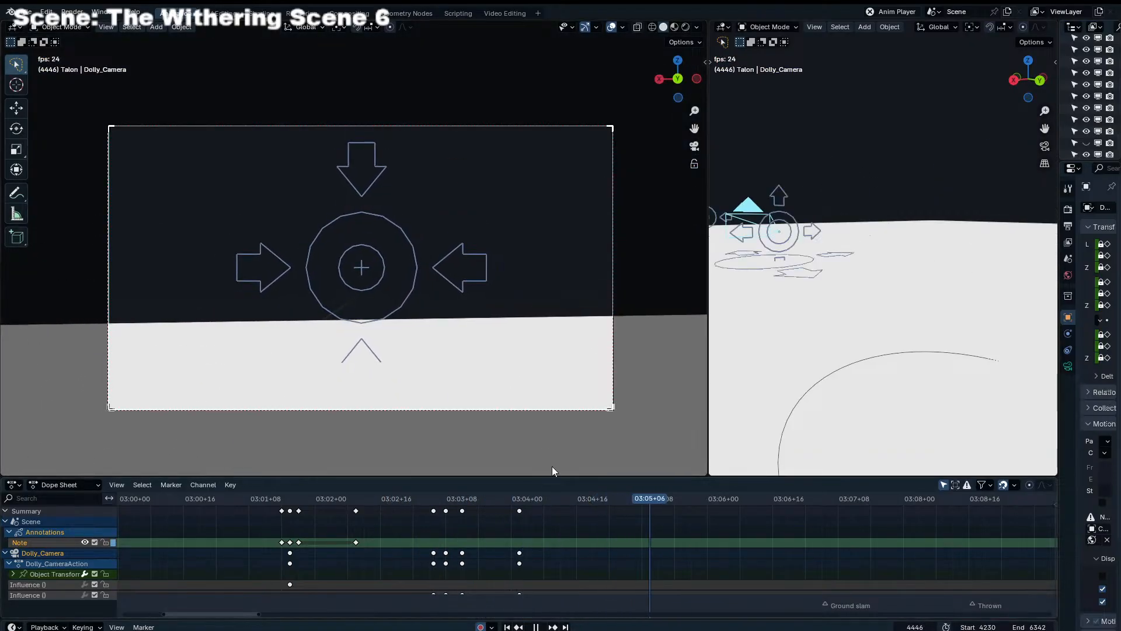
key("space")
left_click(480, 270)
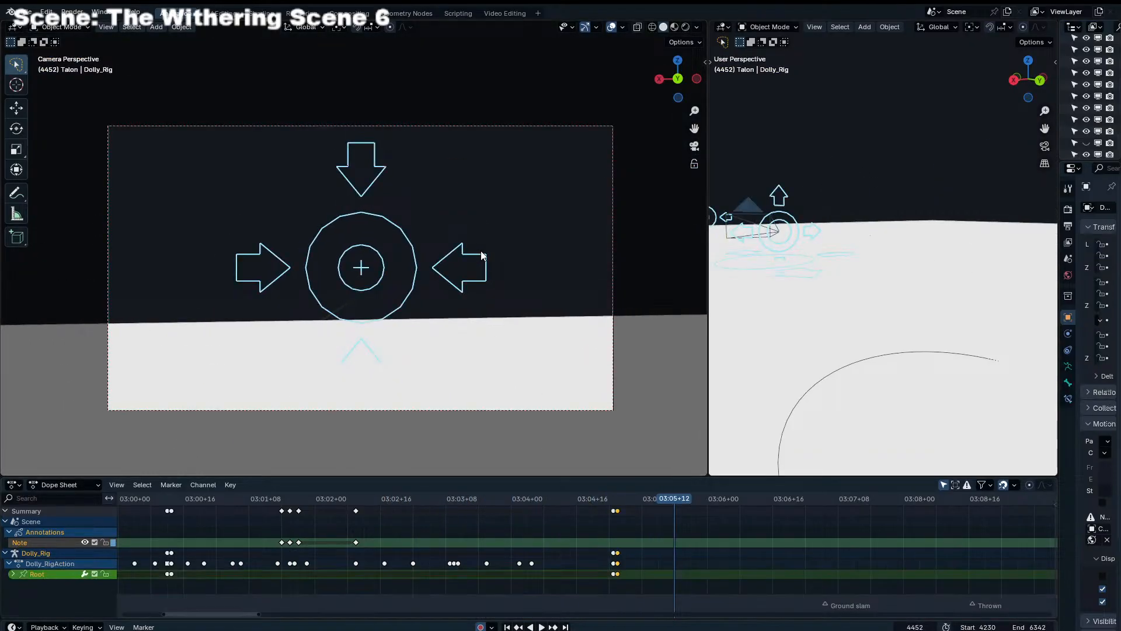
left_click(617, 505)
left_click(618, 499)
key("grave")
key("Escape")
key("Left")
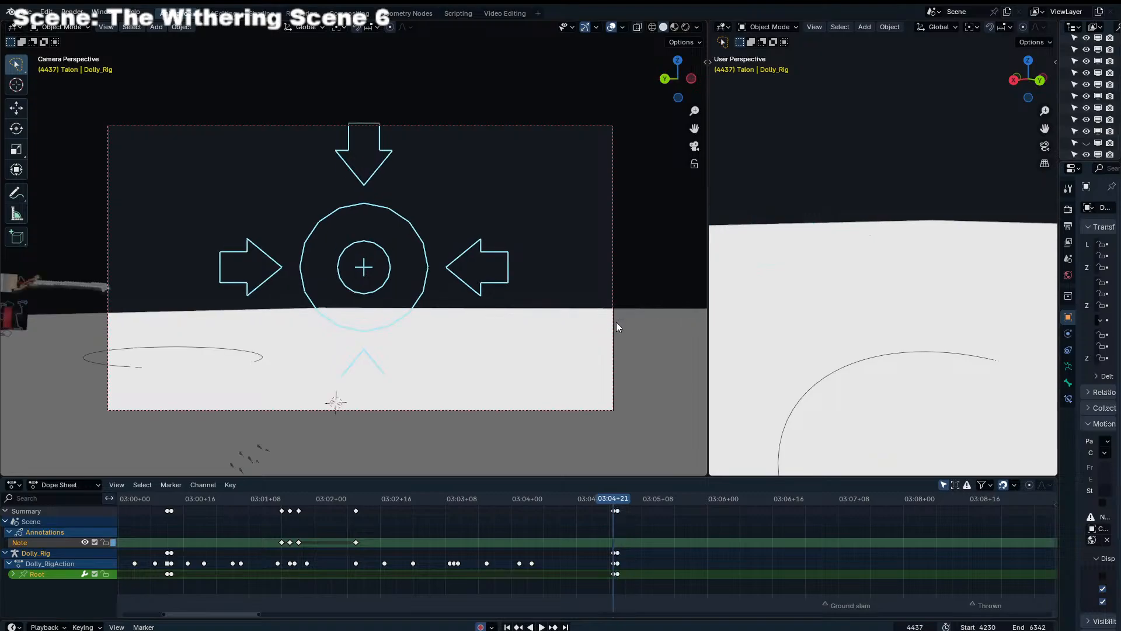
key("Right")
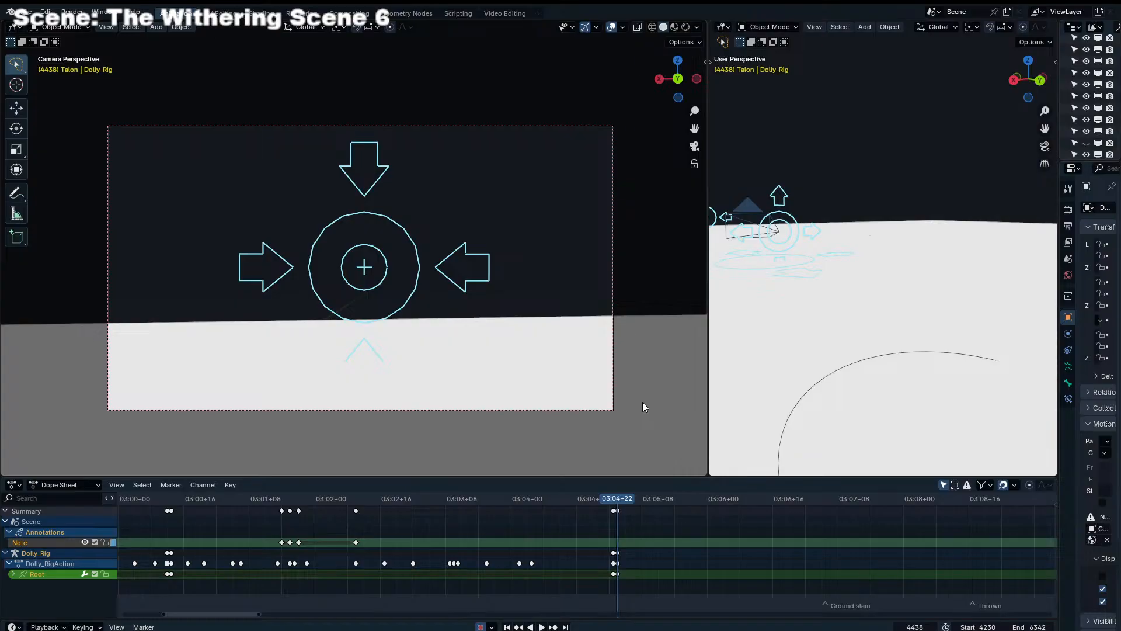
Enter Pose Mode on Endertainer Rig.001 and select its leg IK and torso controls
middle_click_drag(495, 393, 411, 275)
scroll(411, 275, "up", 5)
left_click(437, 240)
key("ctrl+Tab")
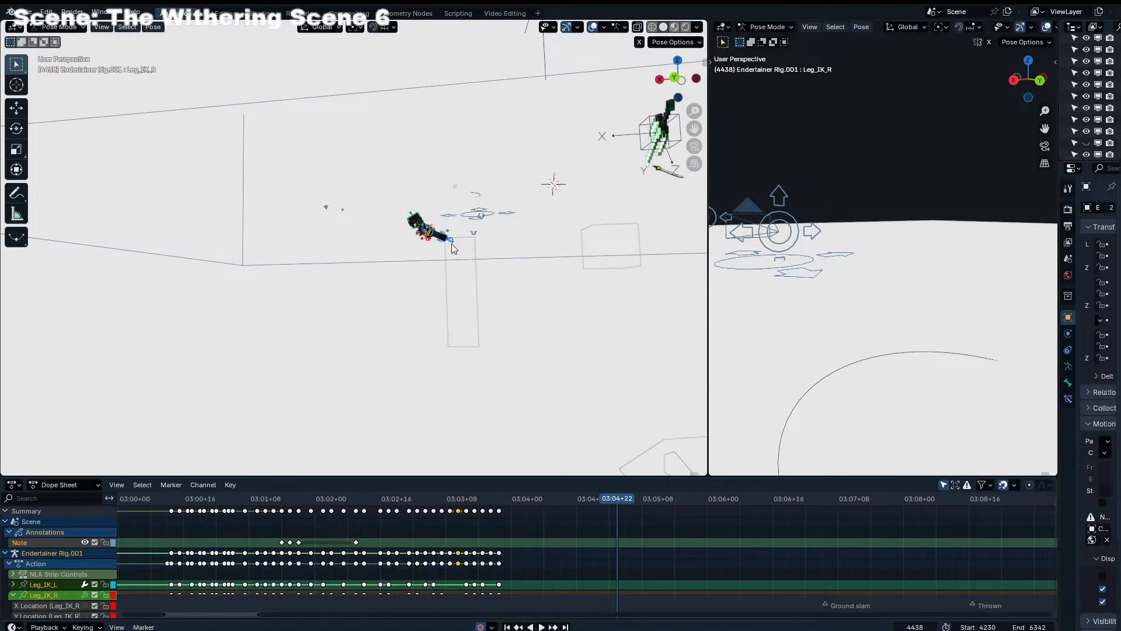
left_click(453, 245)
scroll(454, 246, "up", 5)
scroll(454, 251, "up", 4)
left_click(487, 257)
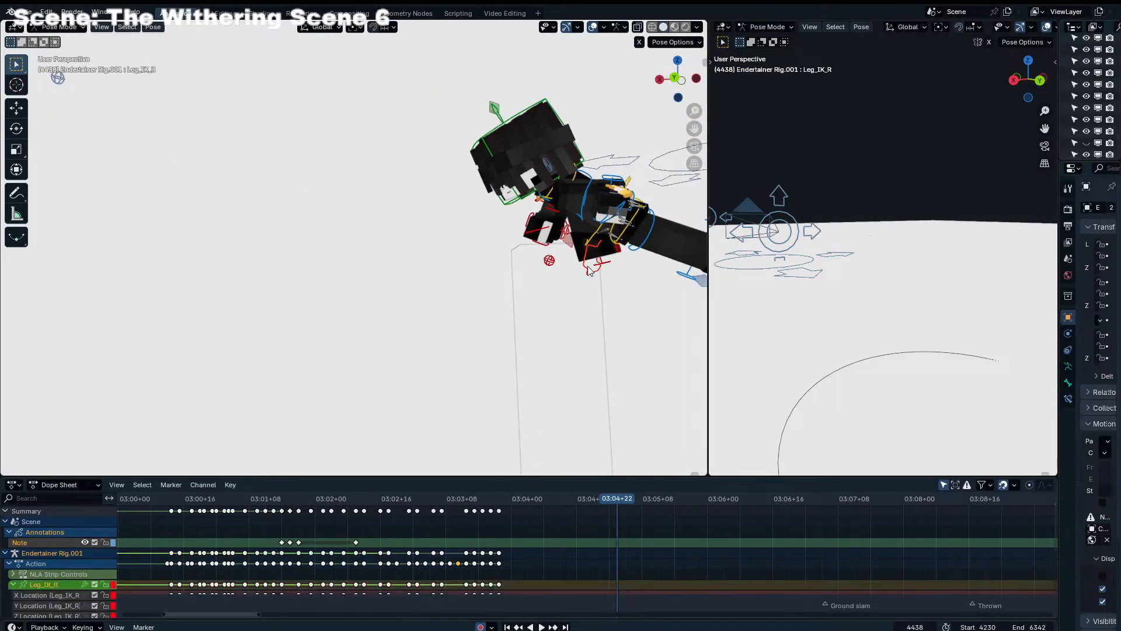
scroll(553, 244, "up", 3)
middle_click_drag(674, 309, 625, 305, "shift")
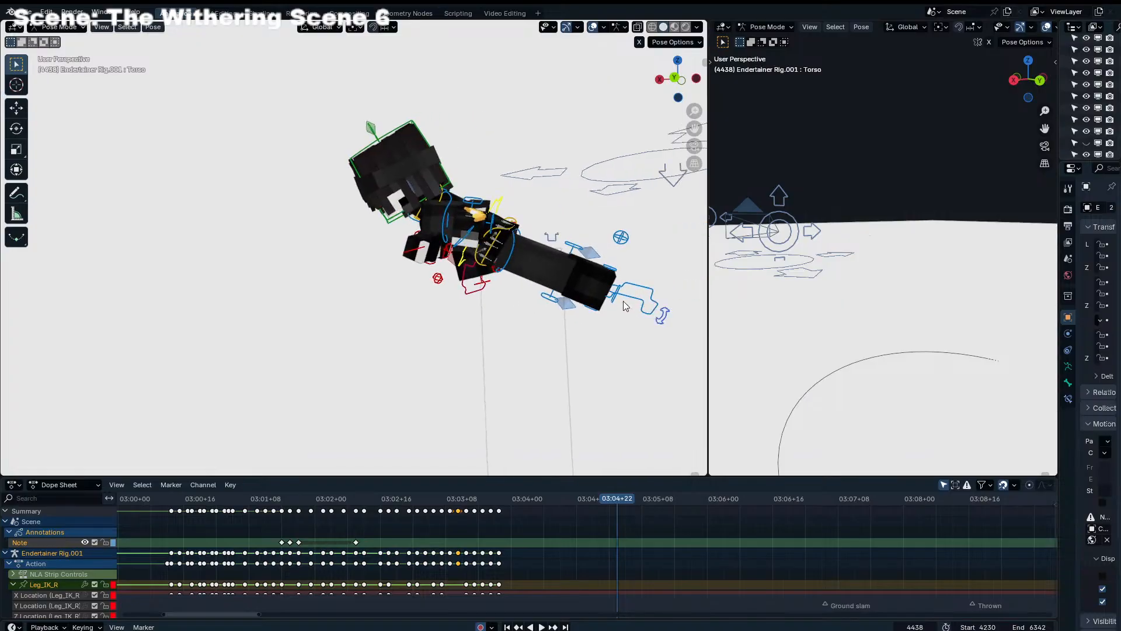
left_click(641, 297)
Keyframe the selected controls of Endertainer Rig.001 at frame 4437 and advance to frame 4438
scroll(628, 303, "down", 3)
key("Left")
key("KP_0")
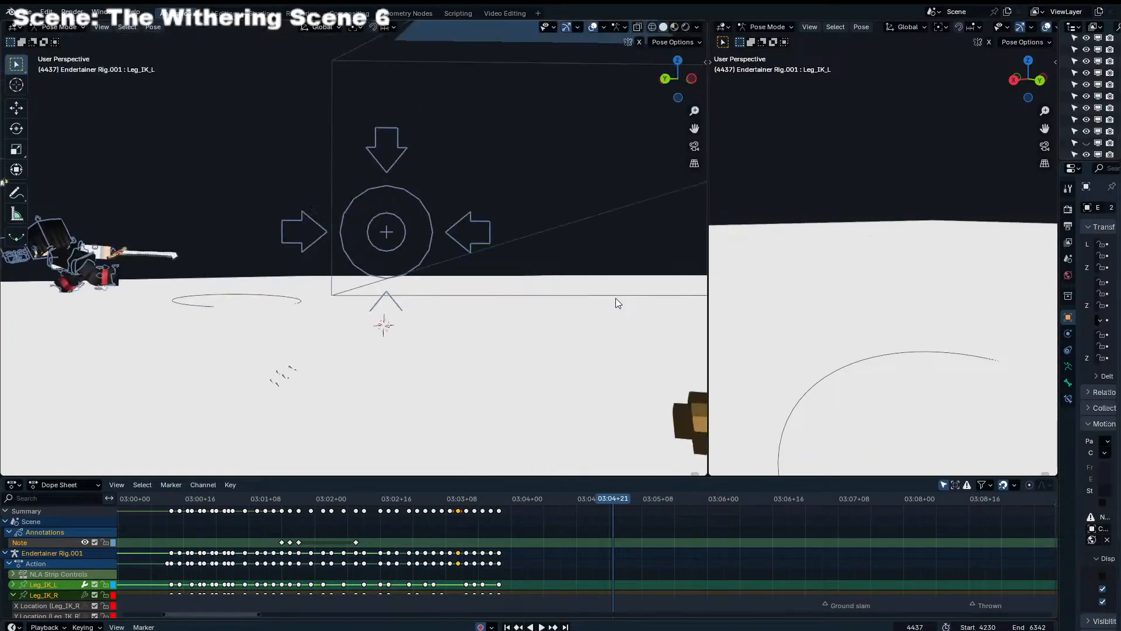
key("i")
key("Right")
key("KP_0")
scroll(530, 303, "down", 5)
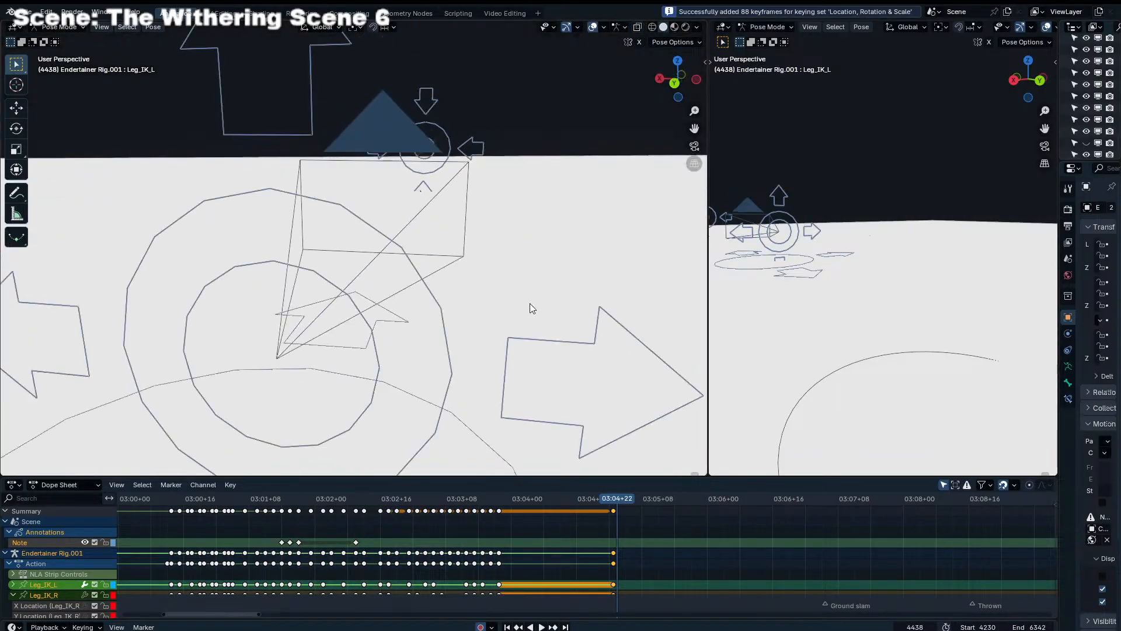
key("g")
key("z")
right_click(508, 157)
Reposition the selected character controls in the top view and raise them along global Z in the front view
scroll(467, 193, "down", 9)
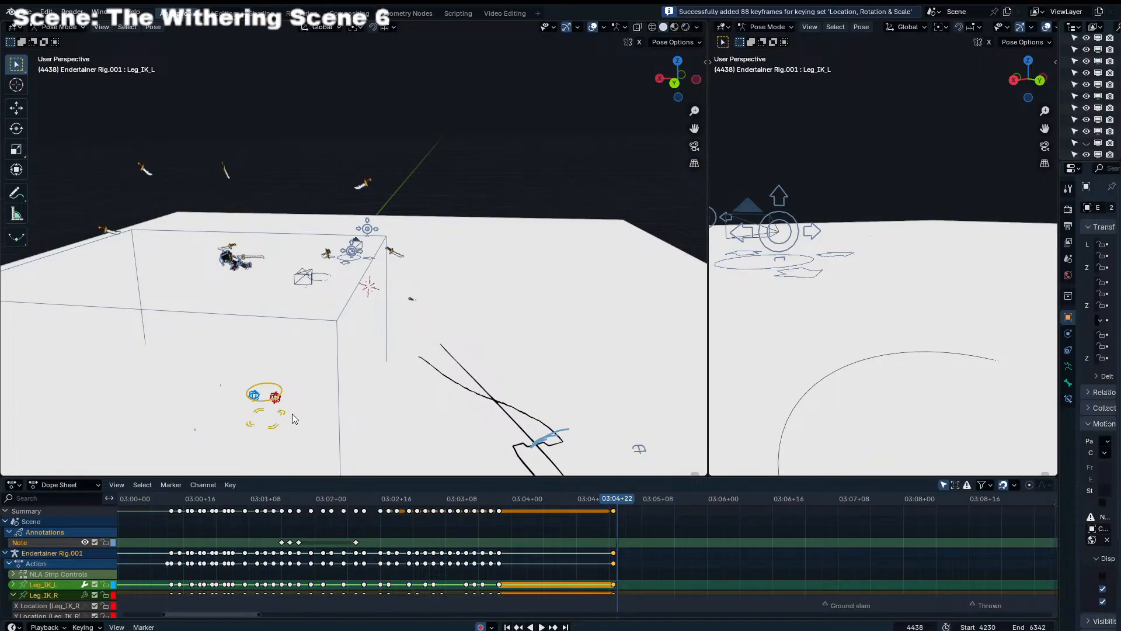
key("KP_7")
scroll(432, 276, "down", 2)
key("g")
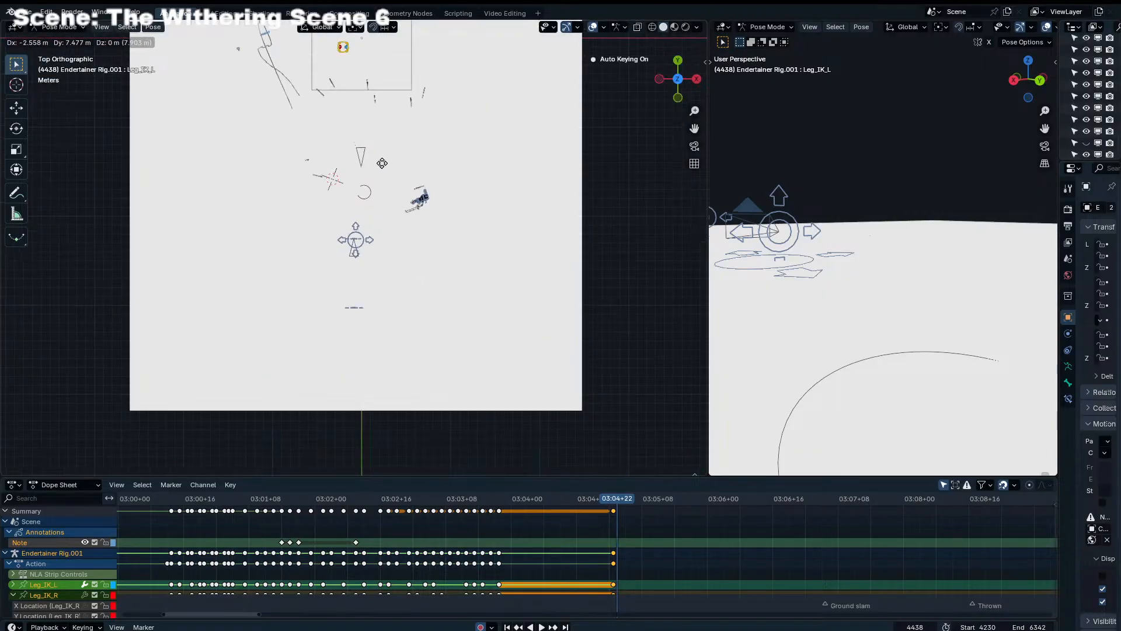
left_click(360, 64)
key("KP_1")
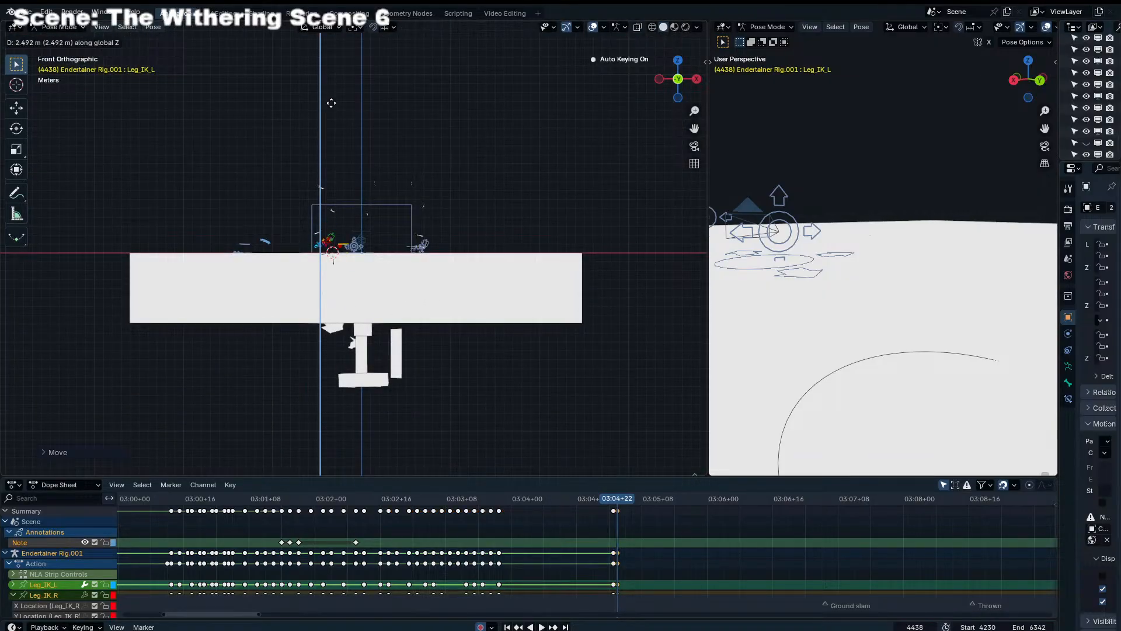
Shift the selected character controls again in the top view to line them up with the character's body
key("KP_7")
middle_click_drag(481, 69, 509, 250, "shift")
scroll(507, 254, "up", 3)
key("g")
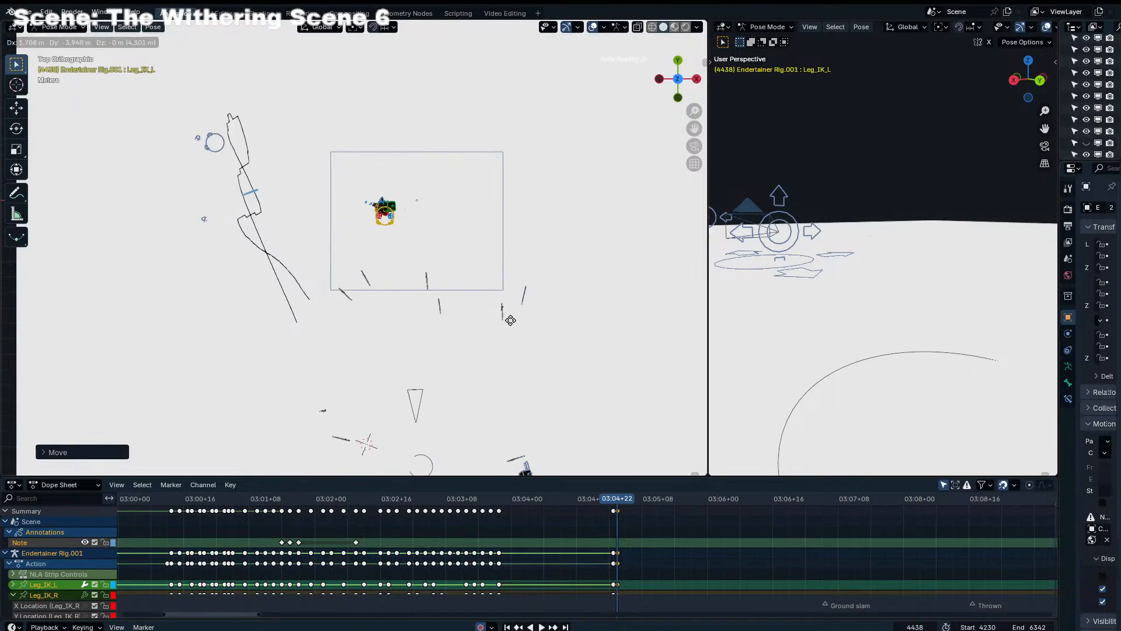
left_click(516, 333)
Move the character's Root_Main control in the top view until the character stands in front of the dolly camera
left_click(379, 226)
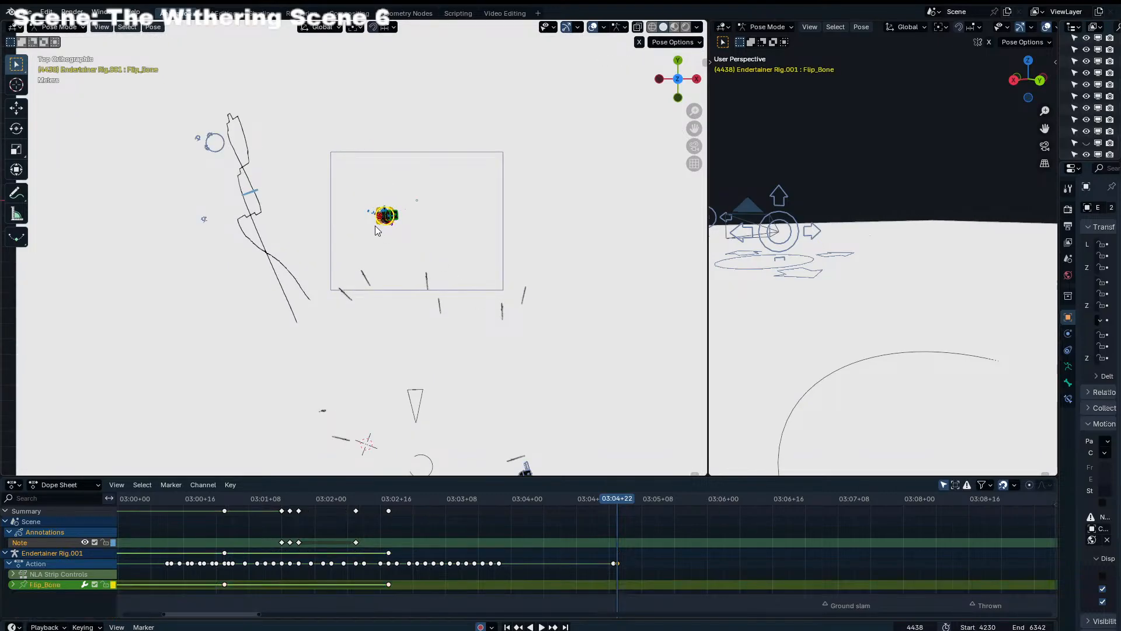
key("g")
left_click(364, 419)
middle_click_drag(395, 376, 409, 245, "shift")
key("g")
left_click(439, 400)
middle_click_drag(438, 399, 448, 309, "shift")
key("g")
left_click(447, 363)
type("r90/")
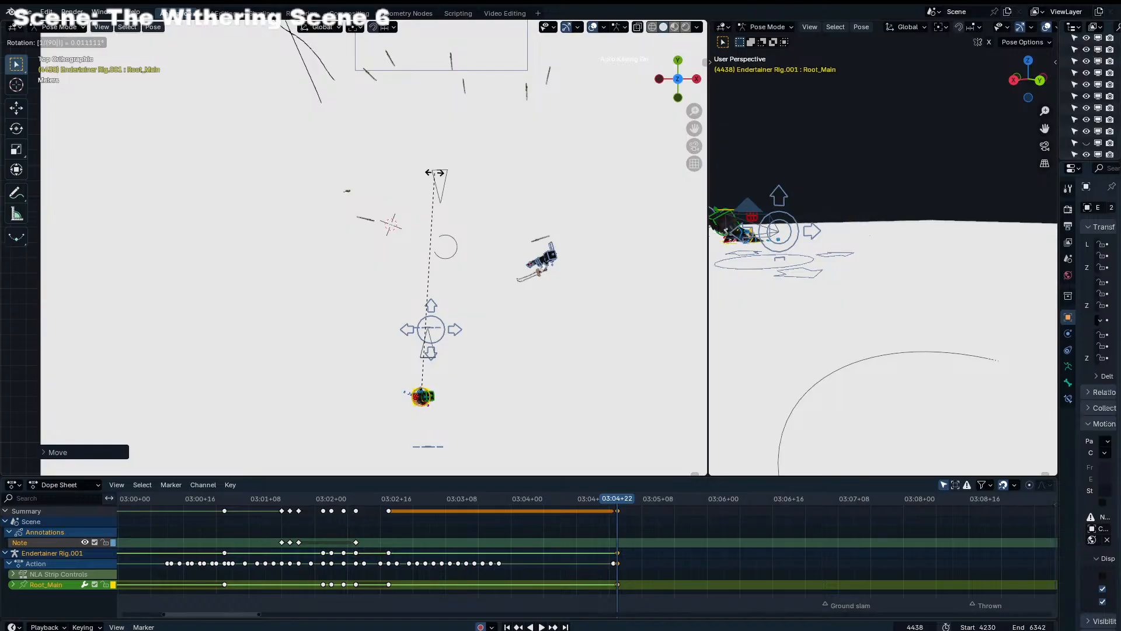
key("Return")
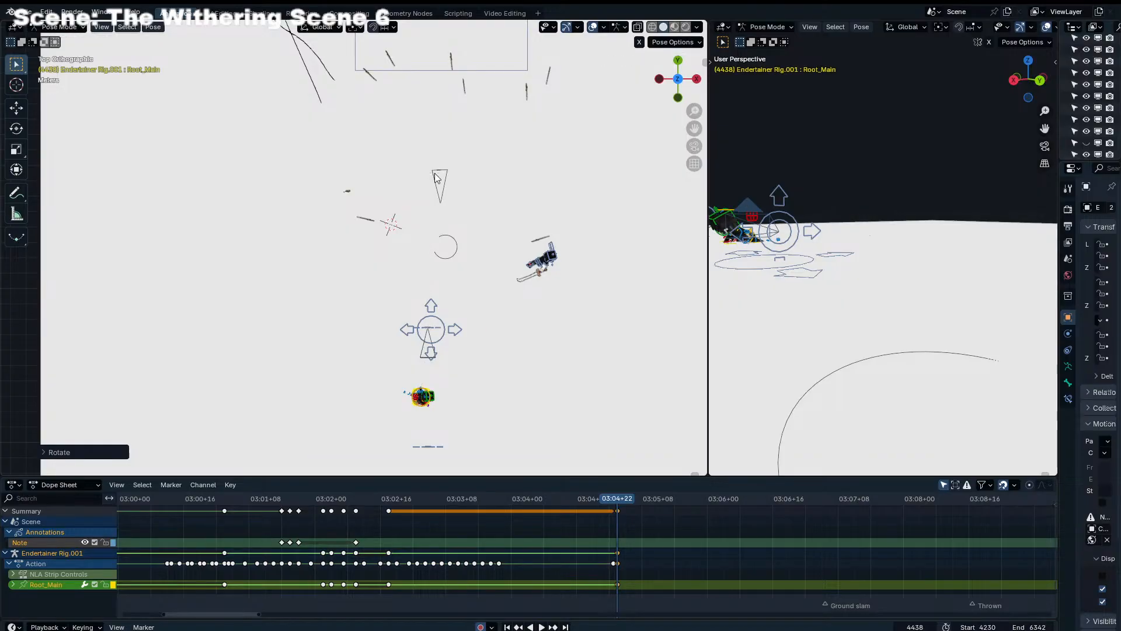
key("KP_0")
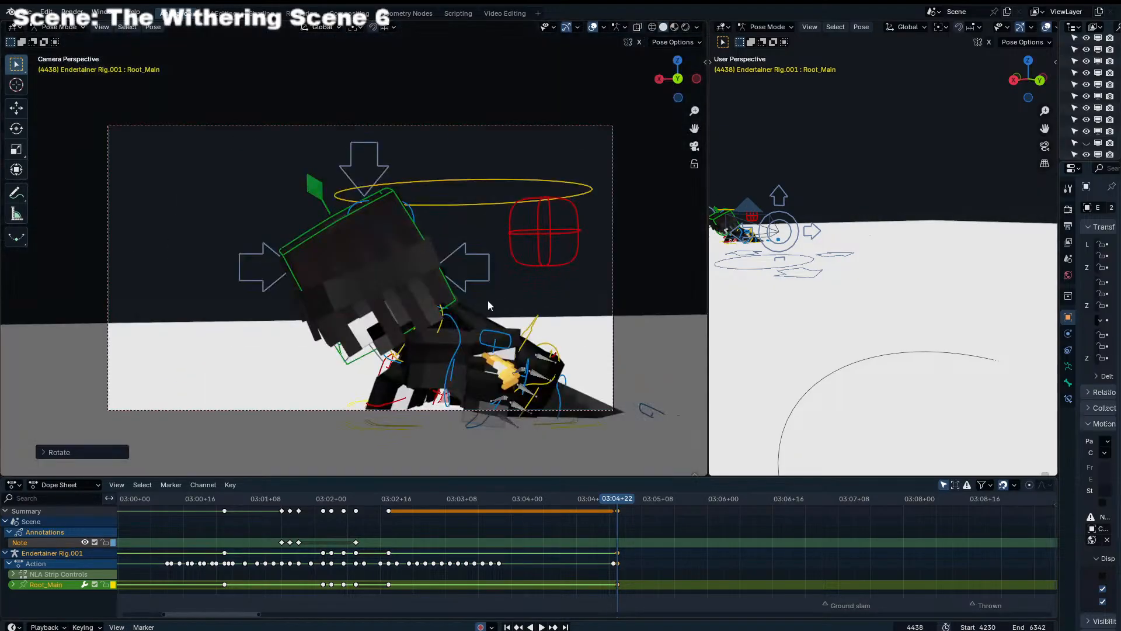
key("ctrl+z")
Reposition Root_Main within the camera frame and rotate it 90° about global Z
key("g")
left_click(484, 277)
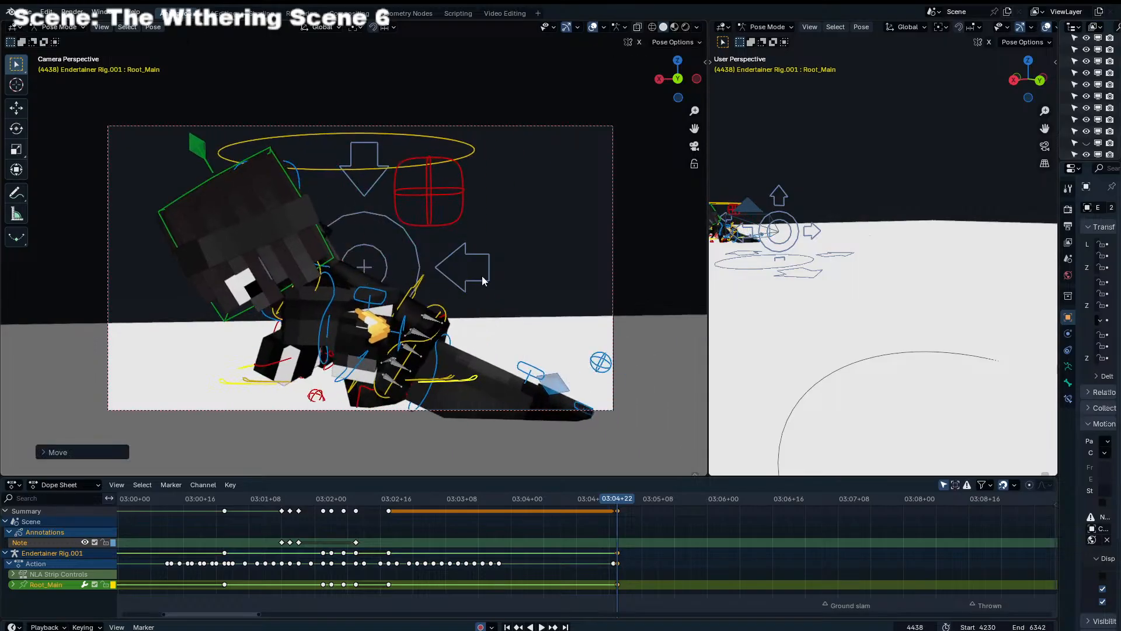
type("rz")
type("90")
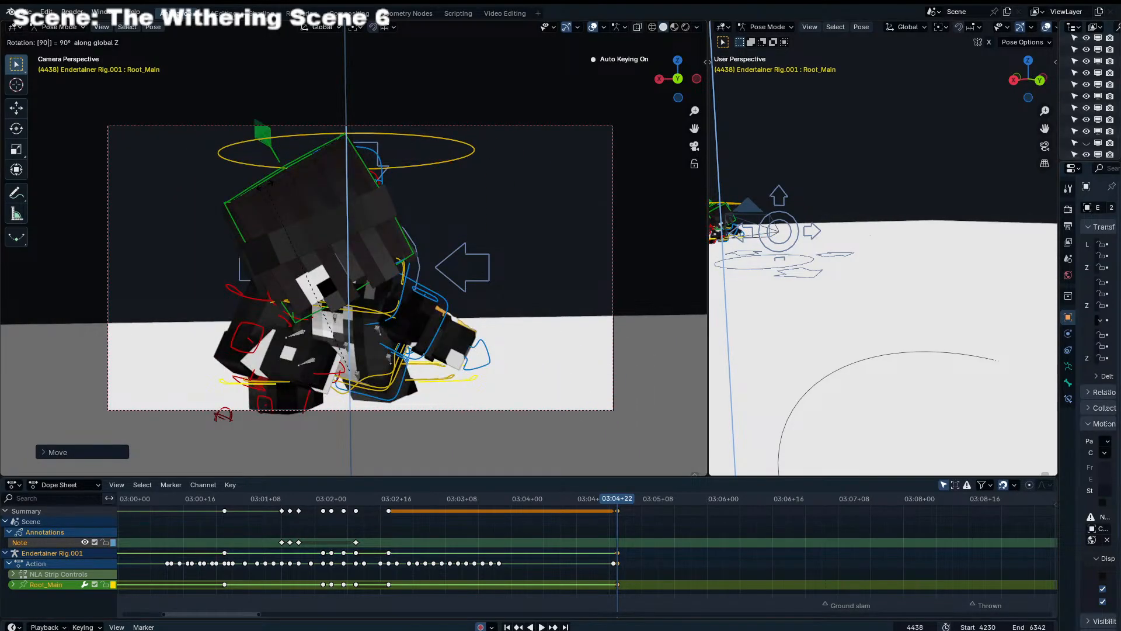
key("Return")
key("g")
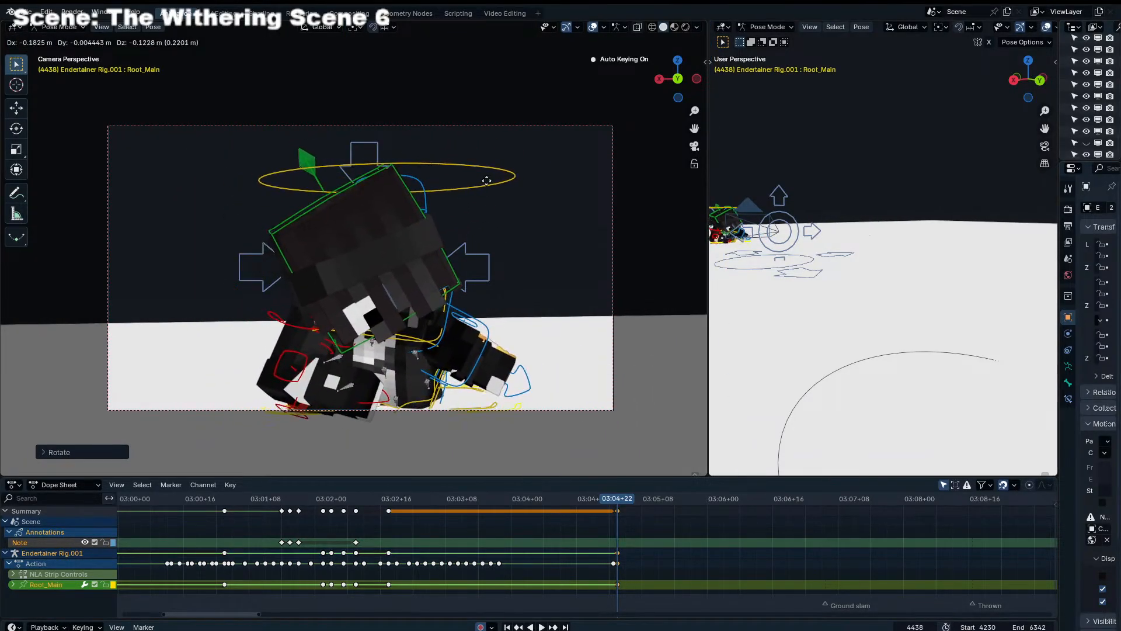
left_click(484, 127)
Raise both leg IK controls and the torso control together along global Z
left_click(410, 369)
left_click(335, 349, "shift")
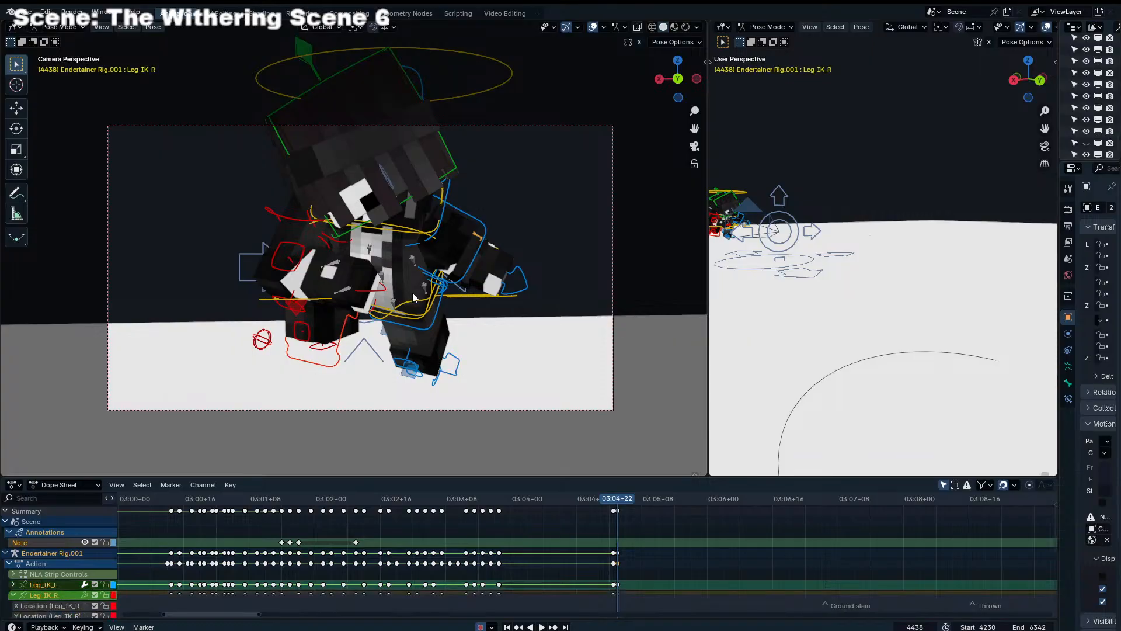
left_click(418, 303, "shift")
key("g")
key("z")
left_click(435, 228)
Lower Root_Main along global Z so the character's feet sit near the ground
left_click(504, 295)
key("g")
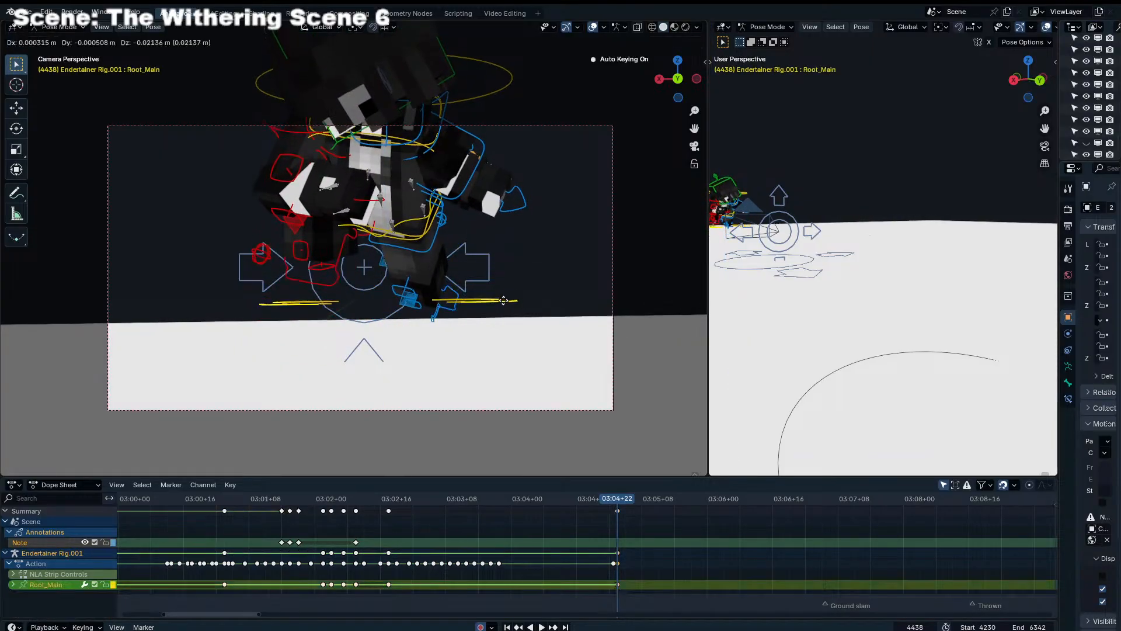
key("z")
left_click(498, 386)
Clear the location and rotation of the right leg IK, left leg IK and torso controls
left_click(418, 314)
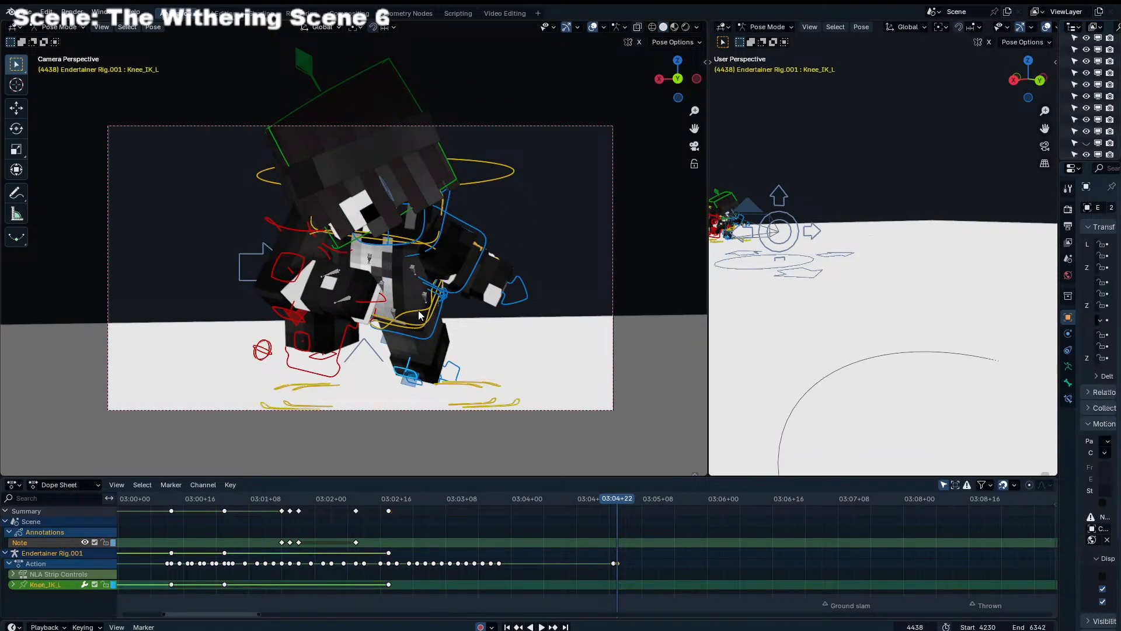
left_click(340, 360)
key("g")
right_click(368, 390)
key("alt+g")
key("alt+r")
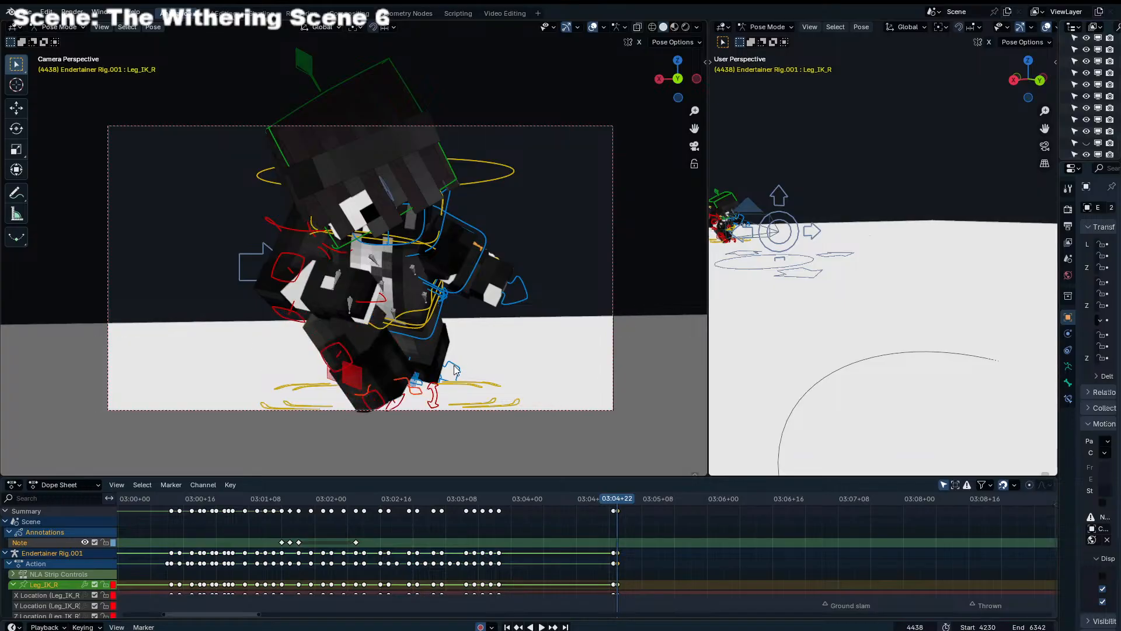
left_click(458, 370)
key("alt+g")
key("alt+r")
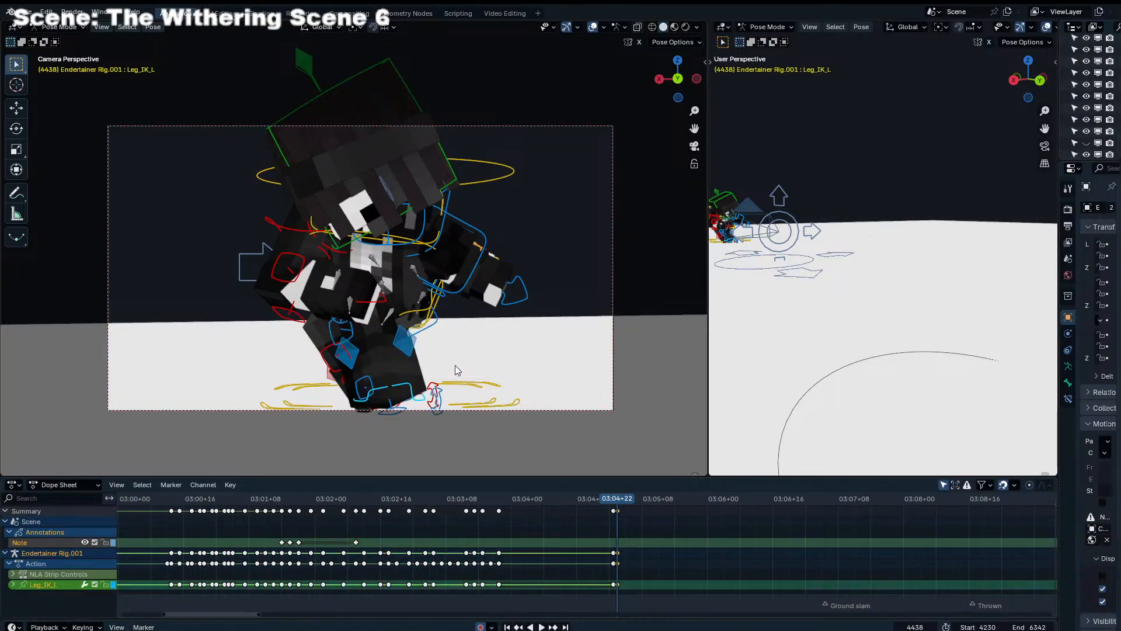
left_click(420, 314)
key("alt+g")
key("alt+r")
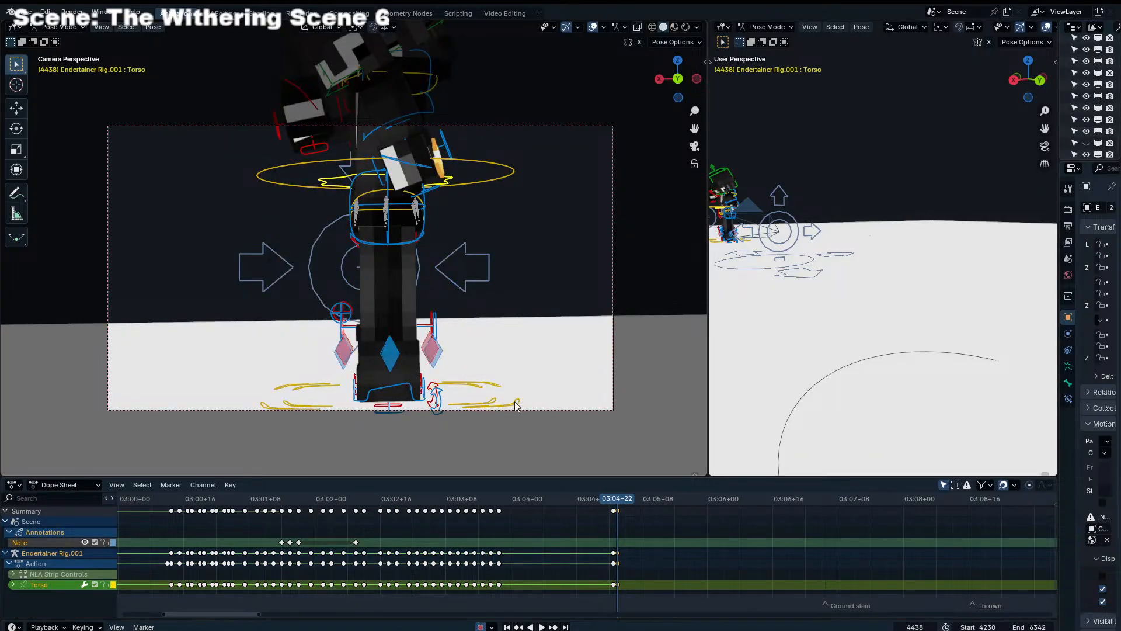
Clear Root_Main's rotation and rotate it 180° about global Z to face the camera
left_click(515, 402)
key("alt+r")
type("rz180")
key("Return")
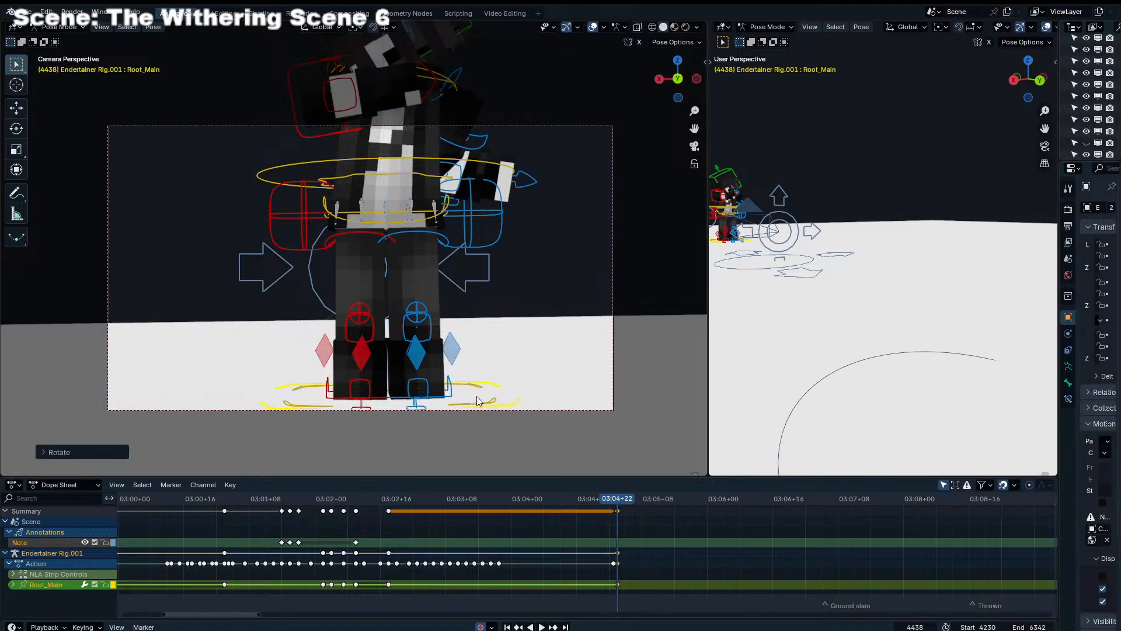
Clear the rotation of the character's upper-body control
left_click(421, 180)
left_click(460, 91)
key("alt+r")
left_click(434, 174)
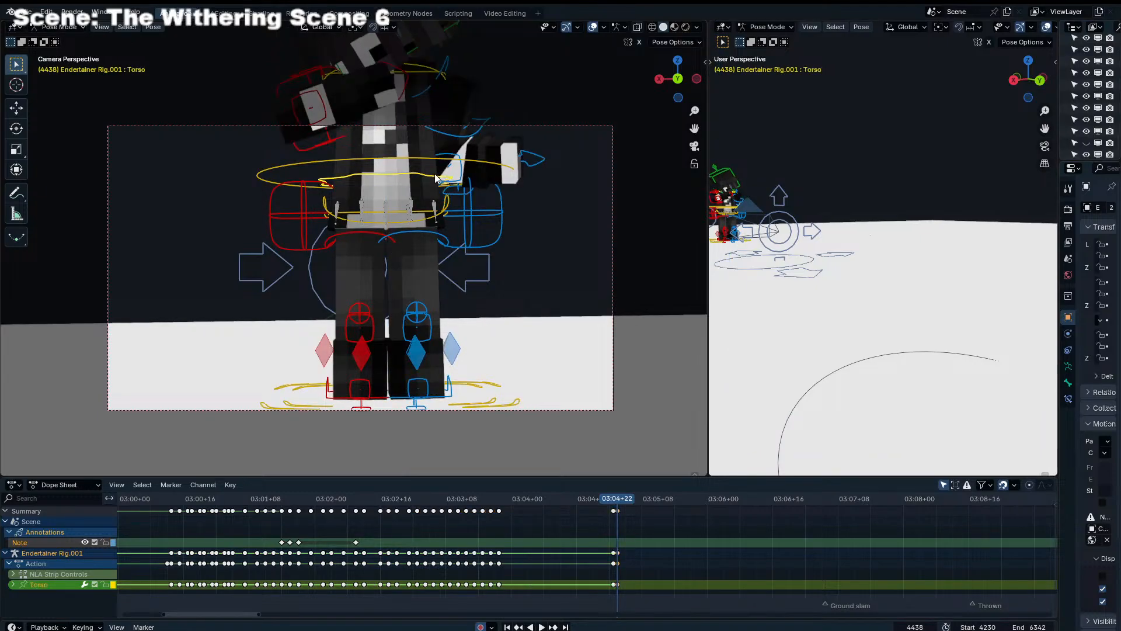
Move and rotate the left leg IK control in the right side view to lift the foot and bend the leg
left_click(428, 383)
key("KP_3")
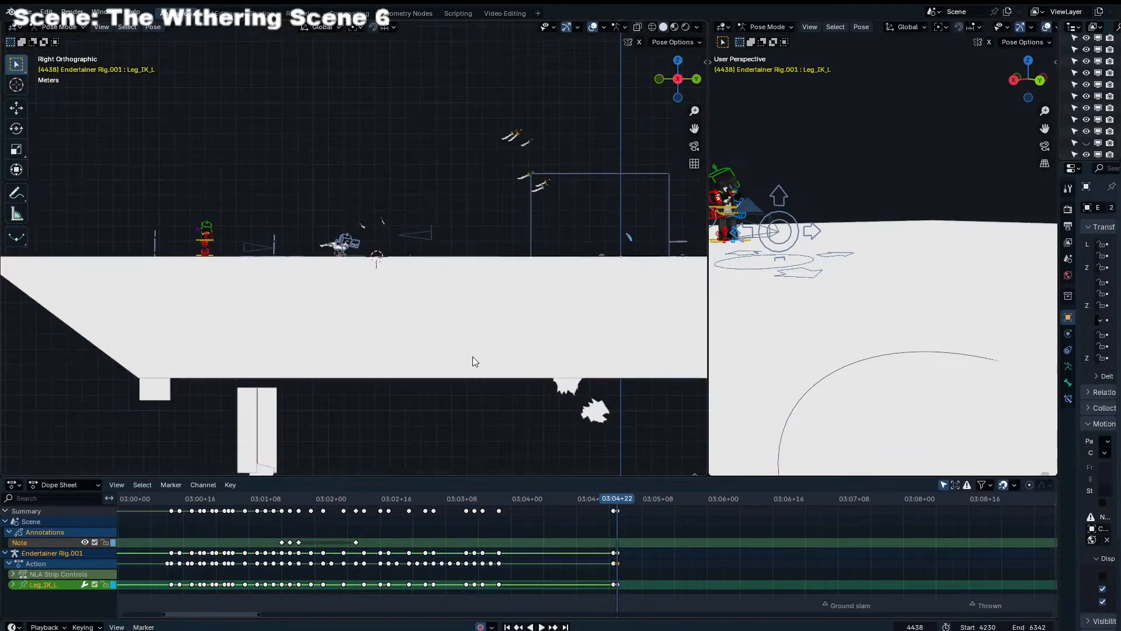
middle_click_drag(169, 300, 440, 292, "shift")
scroll(226, 308, "up", 4)
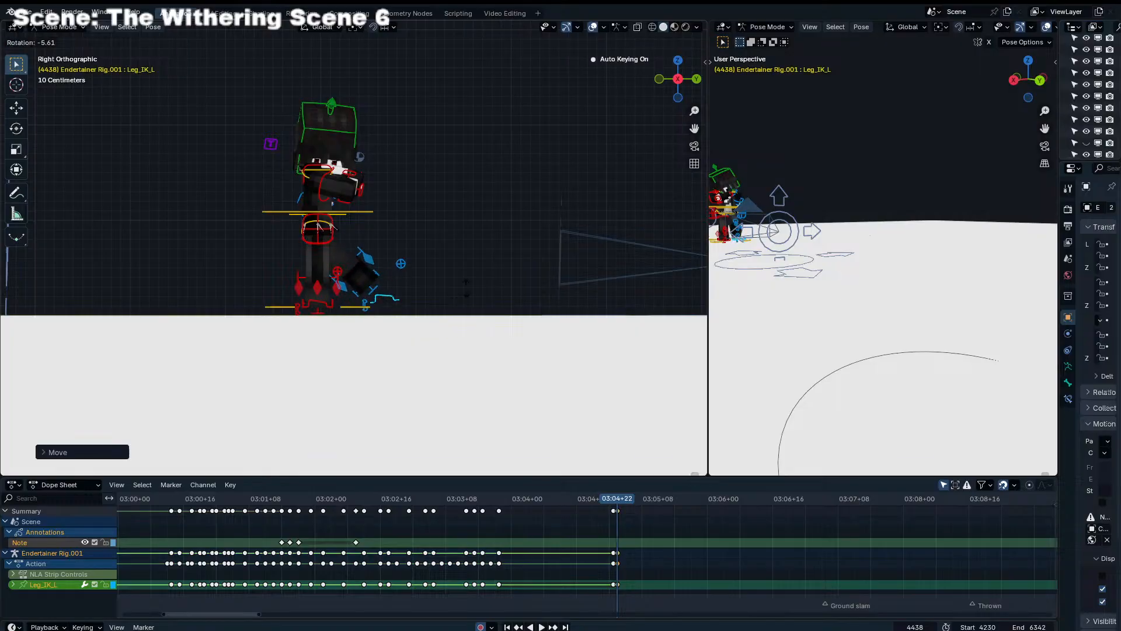
Lower Root_Main about 0.08 m onto the ground and rotate Flip_Bone to lean the character toward the camera
left_click(356, 306)
key("g")
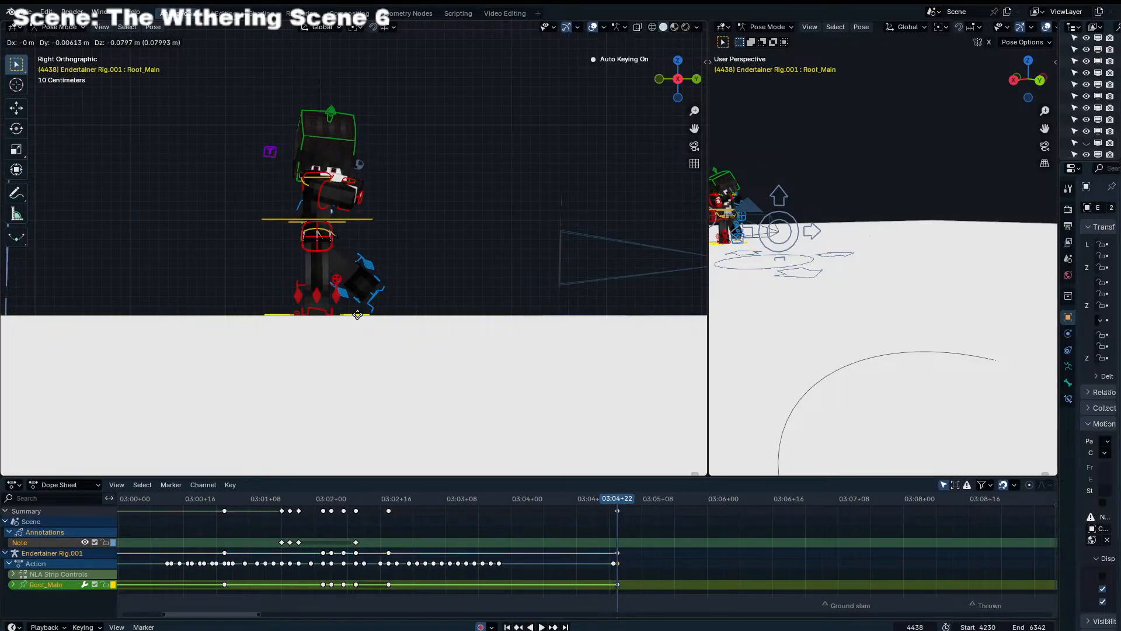
left_click(357, 314)
left_click(342, 225)
key("r")
left_click(352, 310)
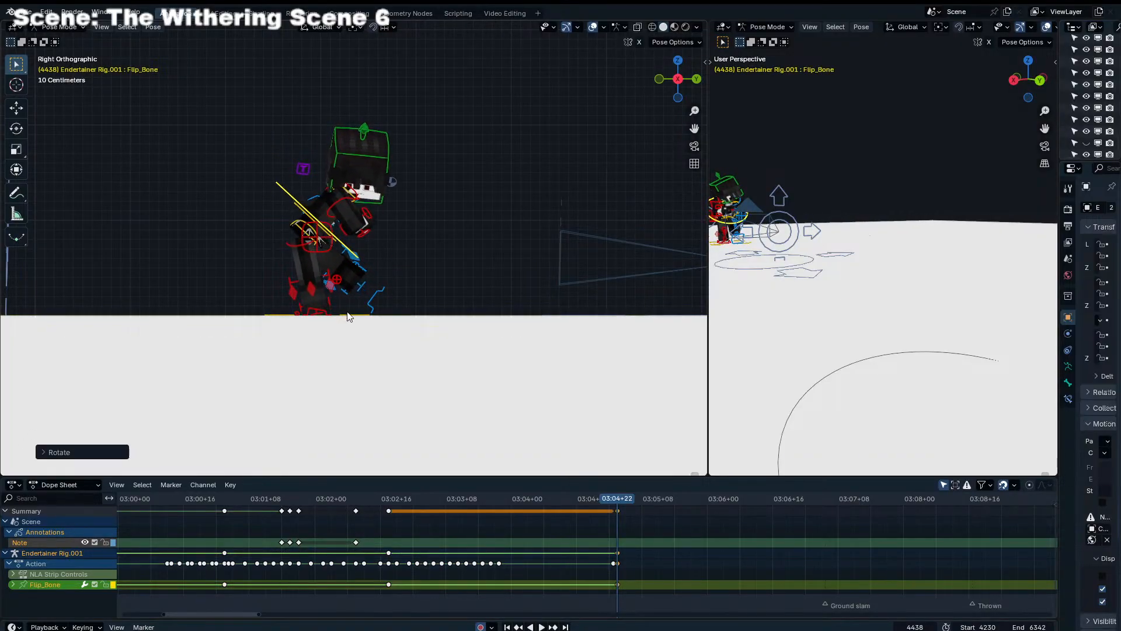
Undo the Flip_Bone move and the rotation that leaned the character toward the camera
key("g")
left_click(384, 307)
key("ctrl+z")
key("ctrl+z")
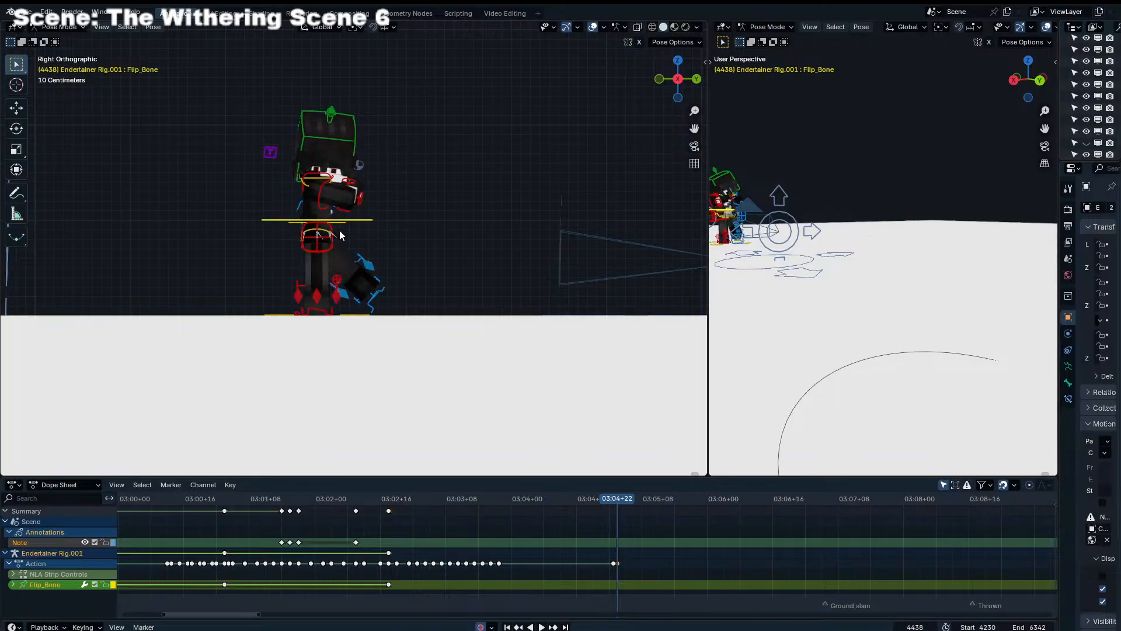
Rotate the Torso control forward and lower it so the character leans toward the camera
key("r")
left_click(366, 298)
key("g")
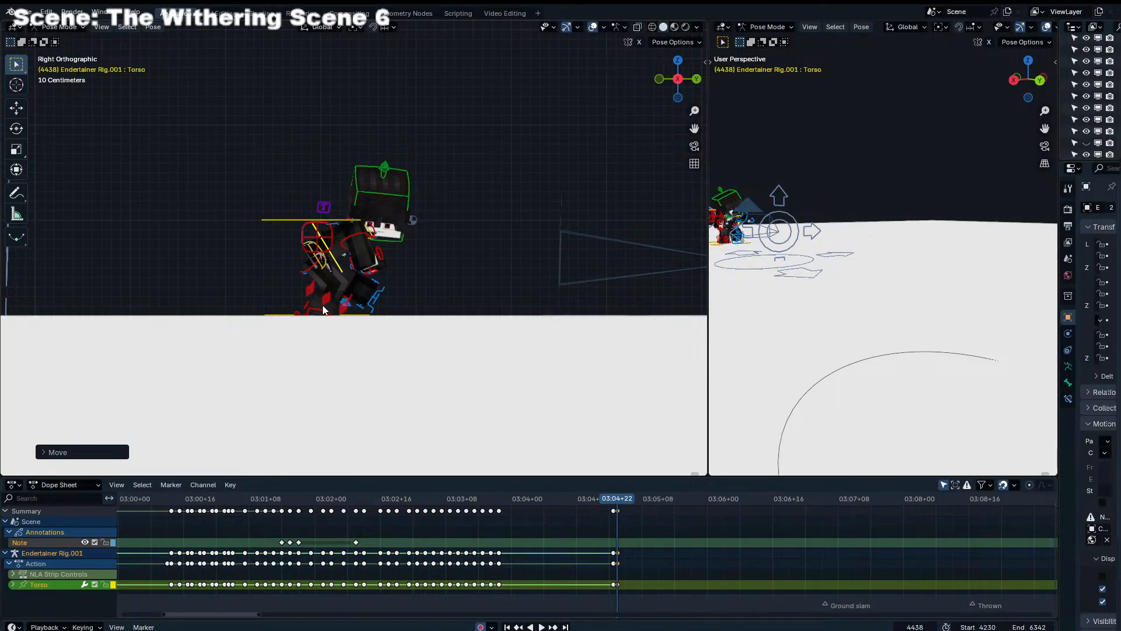
Pose the legs with the right foot stretched behind and the left foot planted on the ground, and tilt the head forward
left_click(324, 309)
key("r")
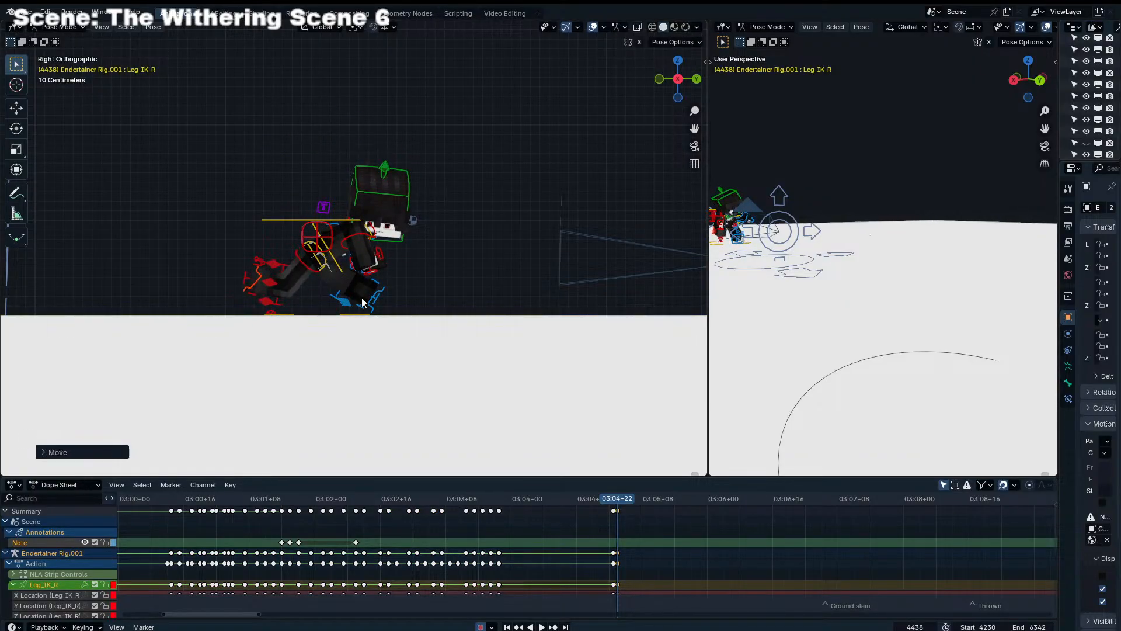
left_click(362, 302)
key("r")
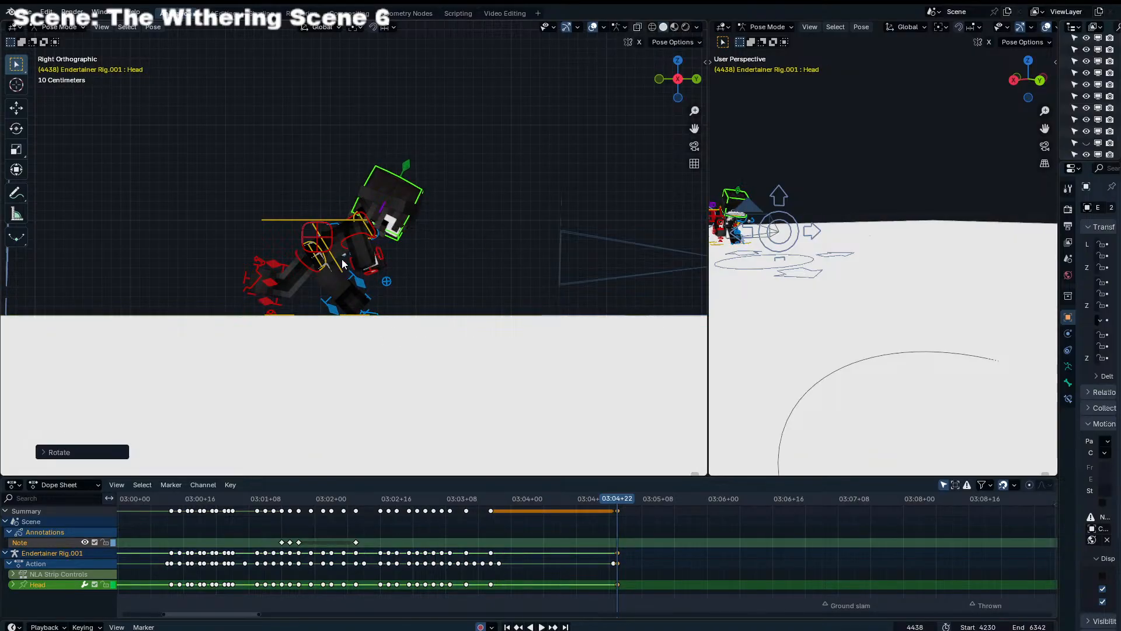
Move the Torso control slightly further forward over the left leg
left_click(342, 264)
key("g")
left_click(389, 244)
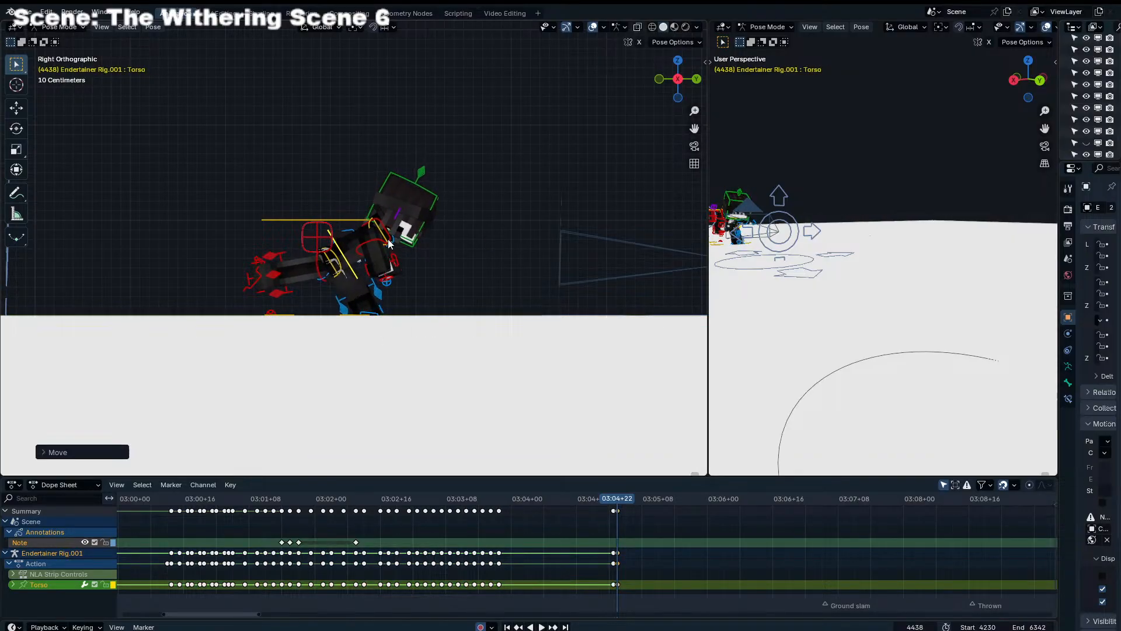
Rotate the Chest control through the camera view to twist the character's upper body
left_click(390, 249)
key("KP_0")
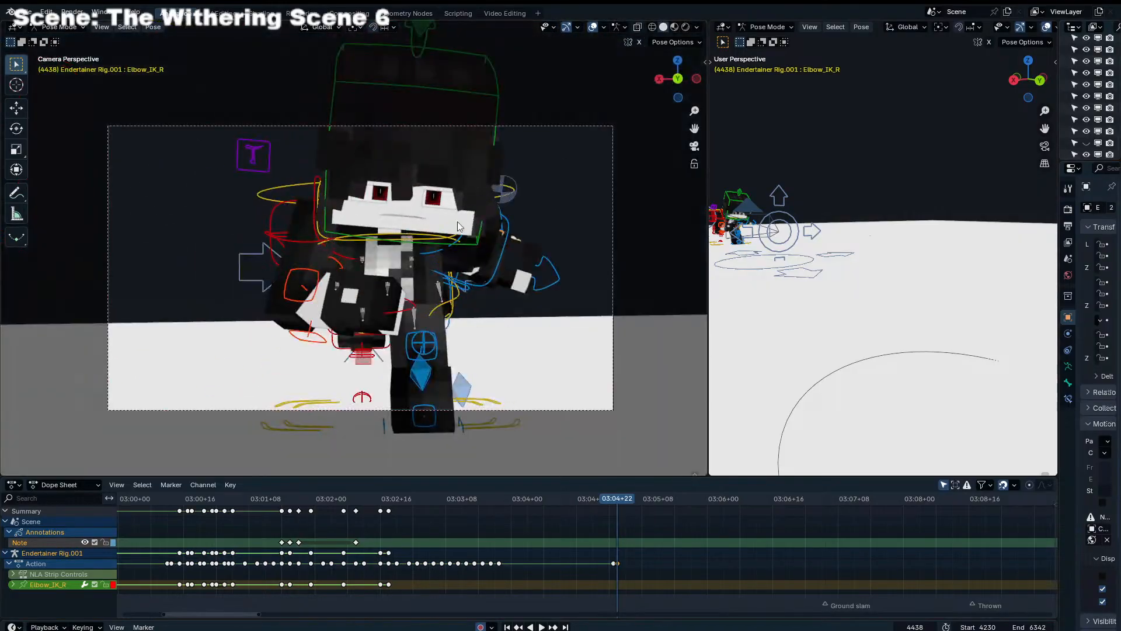
left_click(324, 244)
key("r")
left_click(601, 183)
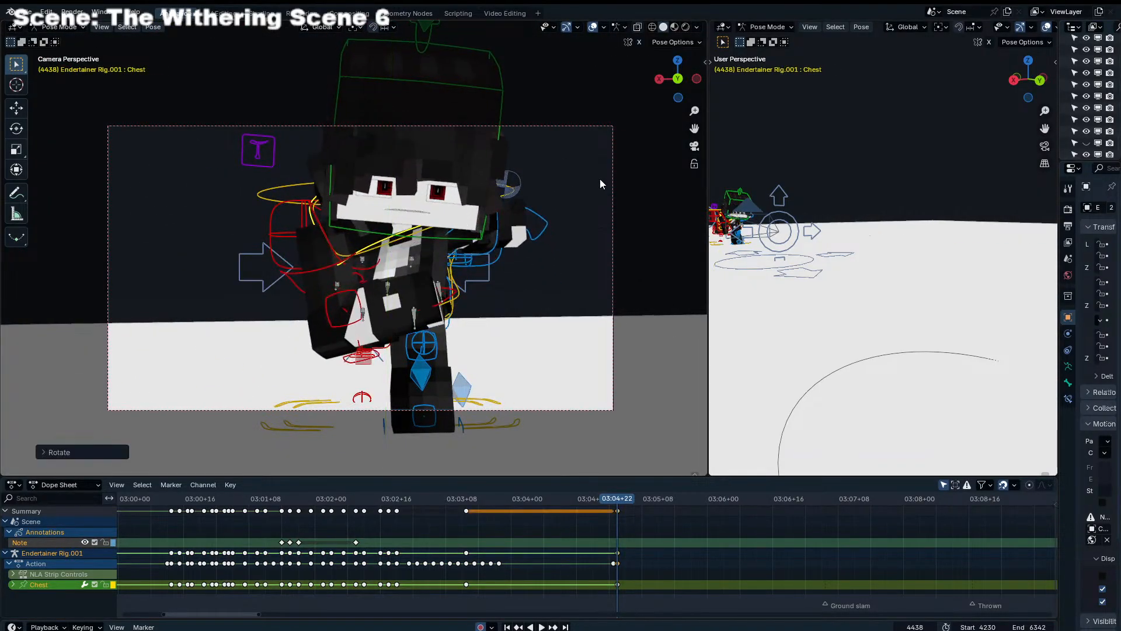
Rotate the Shoulder_IK_R and Shoulder_IK_L controls so both arms hang lower beside the body
left_click(338, 268)
key("r")
key("r")
left_click(271, 283)
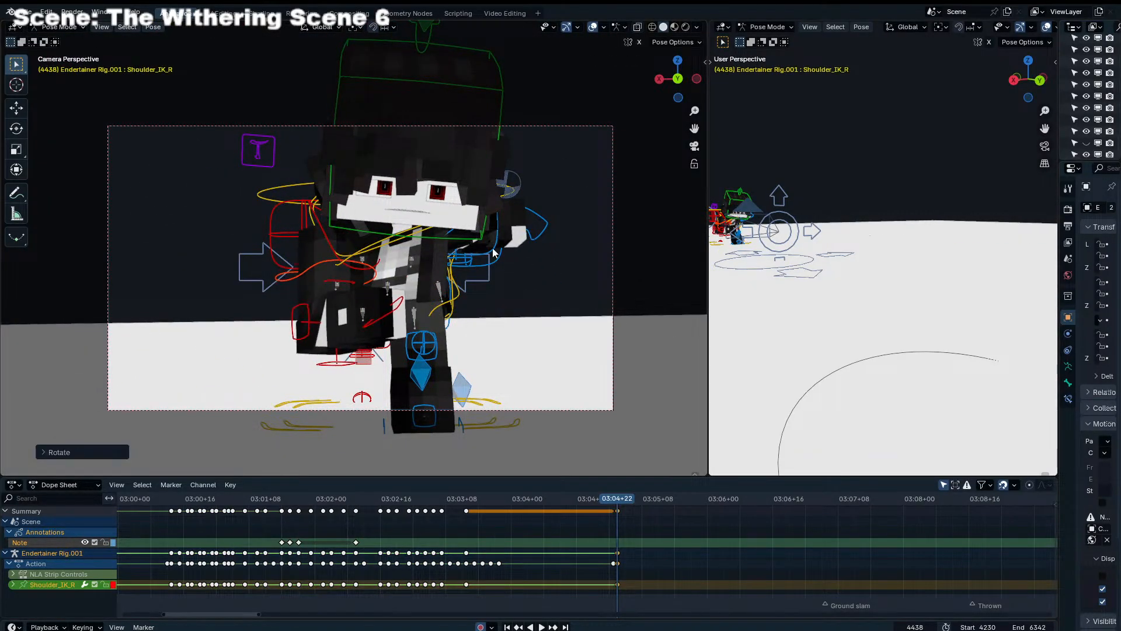
left_click(500, 257)
left_click(509, 288)
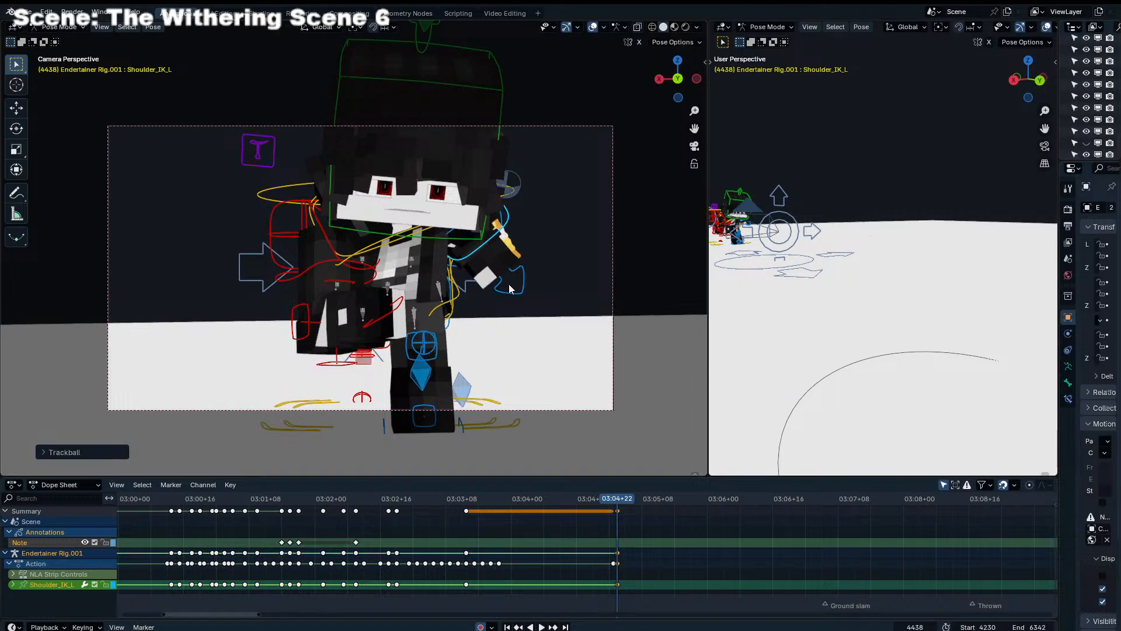
Rotate the Head control about global Z, using a -90° turn, to make the face look at the camera
left_click(483, 237)
key("r")
key("z")
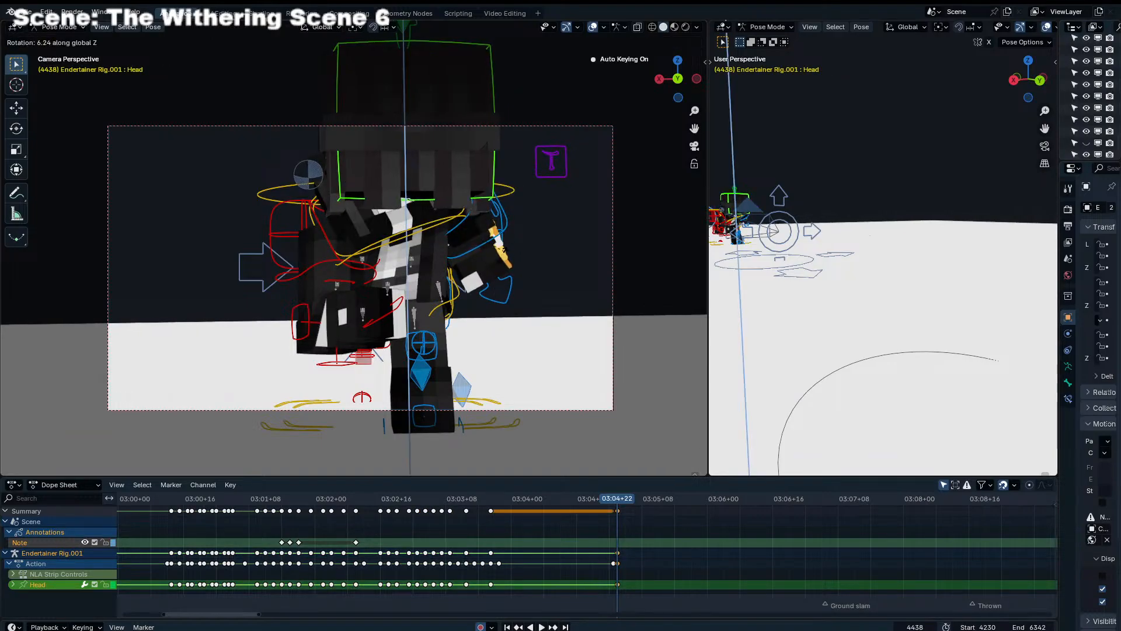
left_click(484, 302)
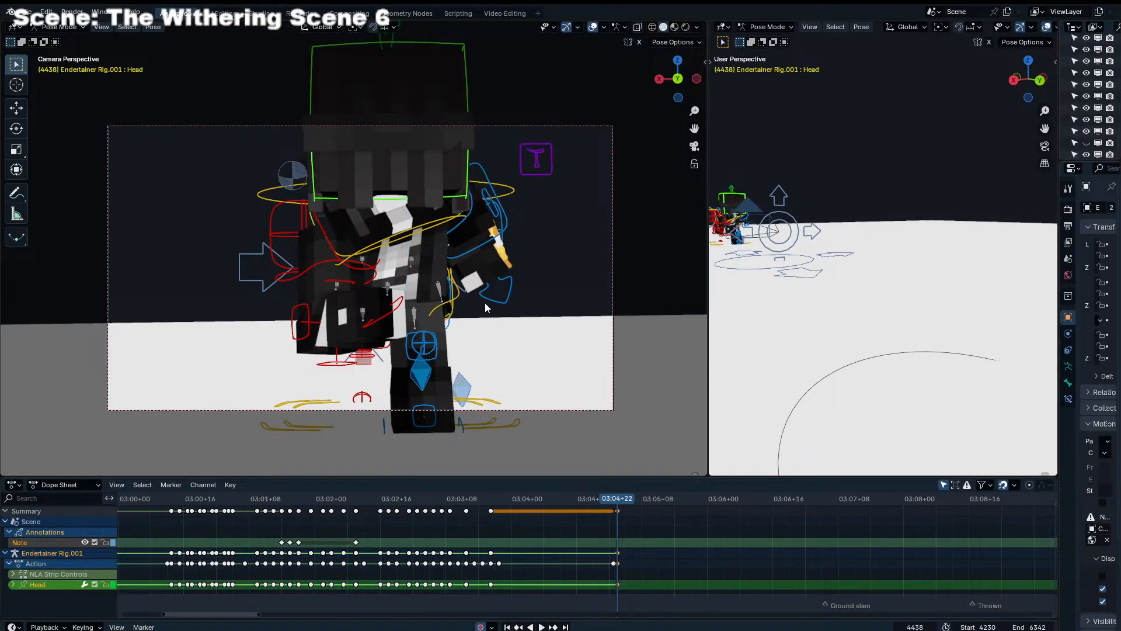
left_click(486, 294)
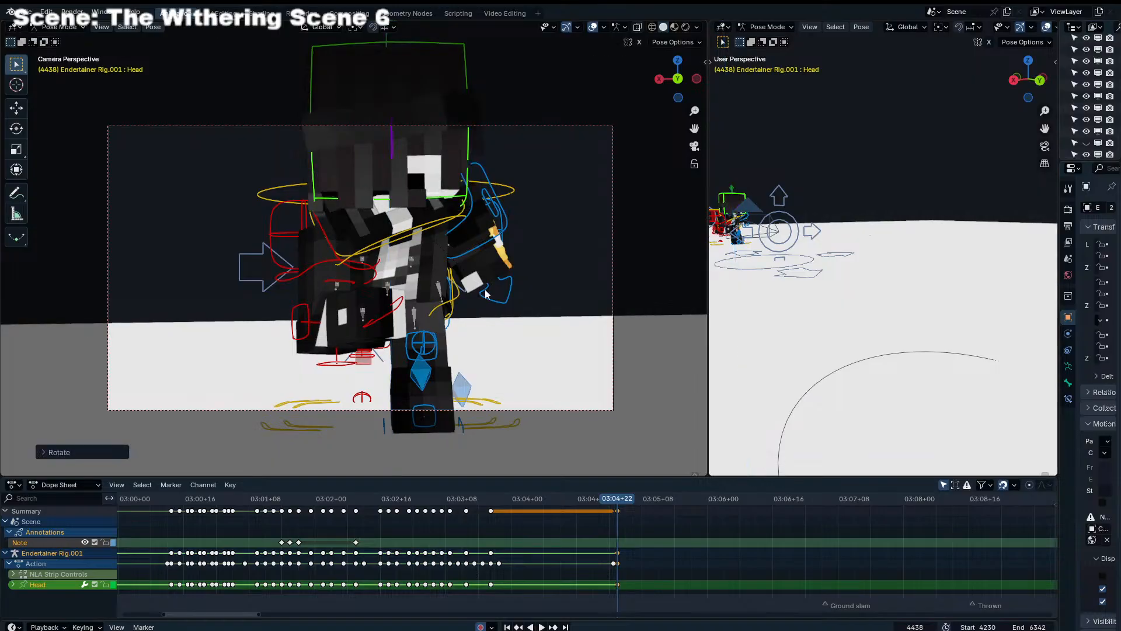
type("90")
key("minus")
left_click(486, 282)
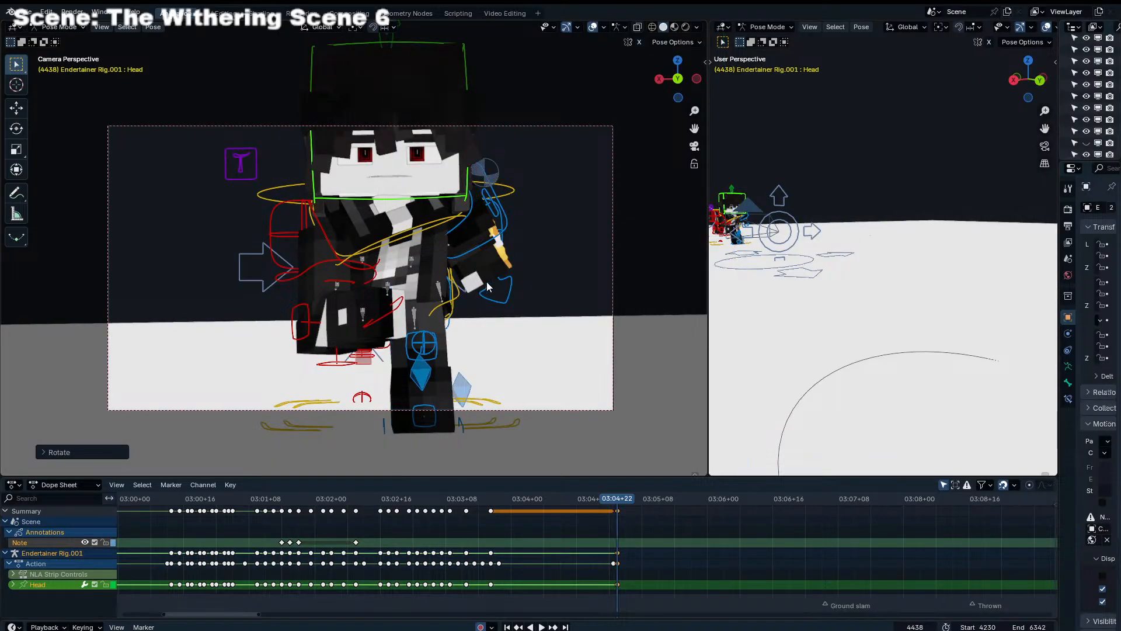
Refine the head's orientation with free trackball rotations, tilting the face slightly down toward the camera
key("g")
key("z")
left_click(493, 273)
key("r")
key("r")
left_click(501, 294)
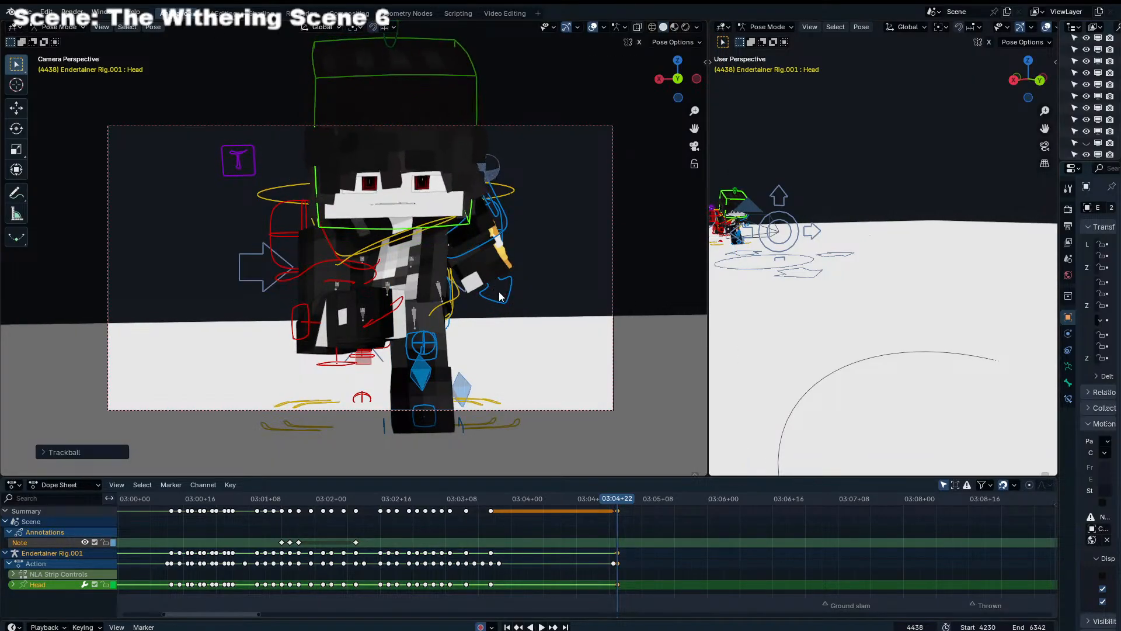
key("r")
left_click(499, 297)
key("r")
key("r")
left_click(497, 299)
left_click(513, 426)
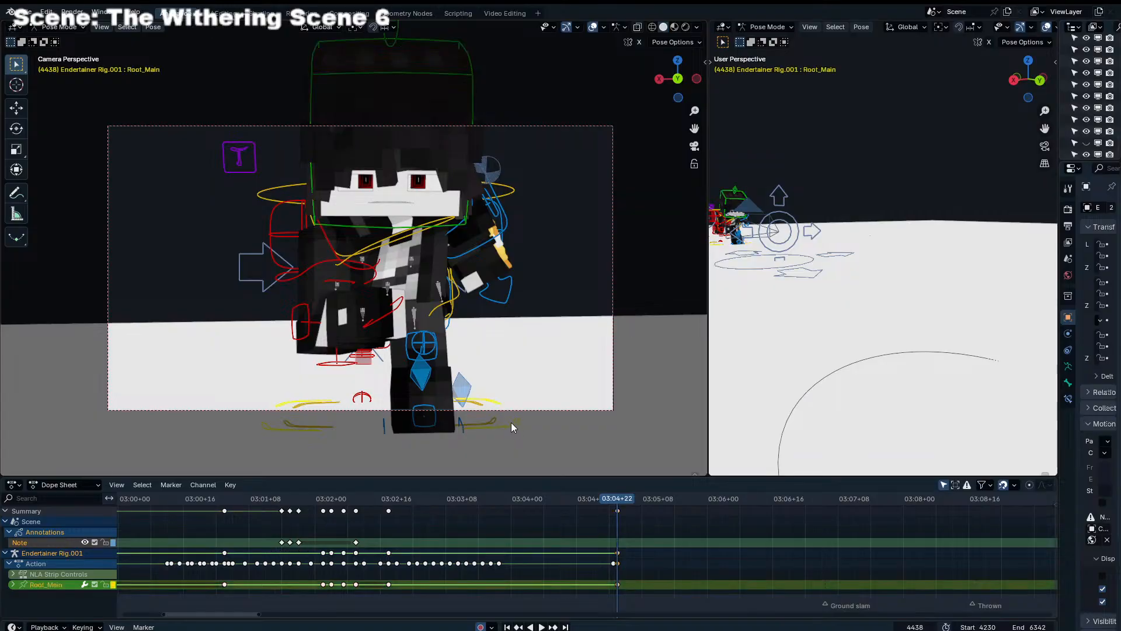
key("g")
left_click(513, 397)
Switch pose mode to the Dolly_Rig armature and select its Camera control
key("ctrl+Tab")
left_click(242, 273)
key("ctrl+Tab")
key("KP_0")
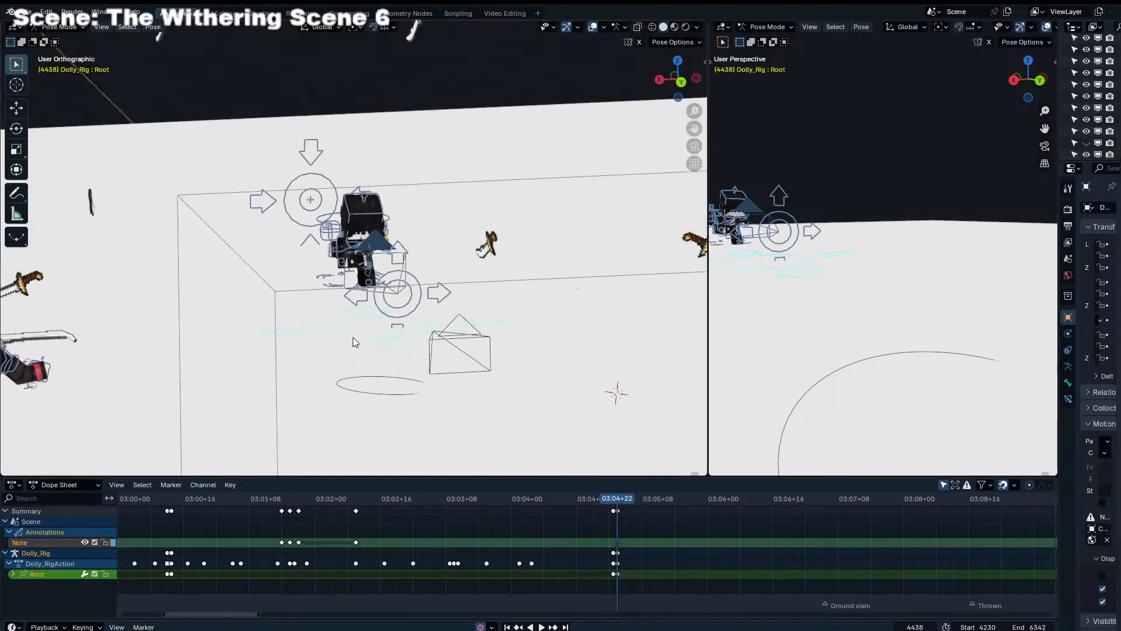
left_click(426, 297)
key("KP_0")
Keyframe the Dolly_Rig Camera control's location, rotation and scale at frame 4438
key("g")
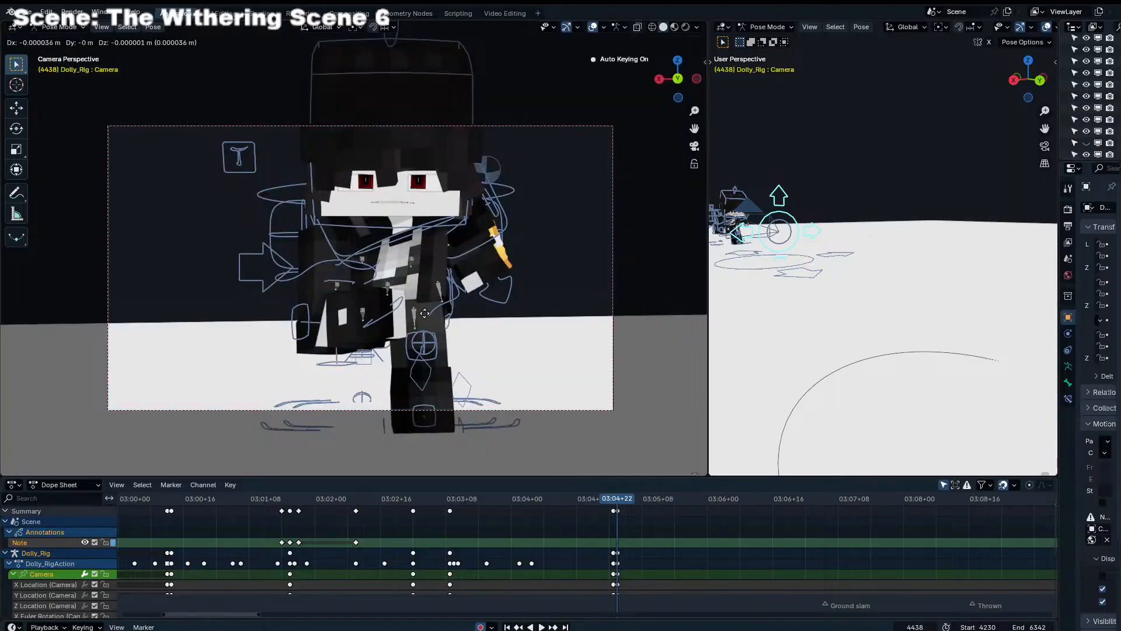
key("KP_1")
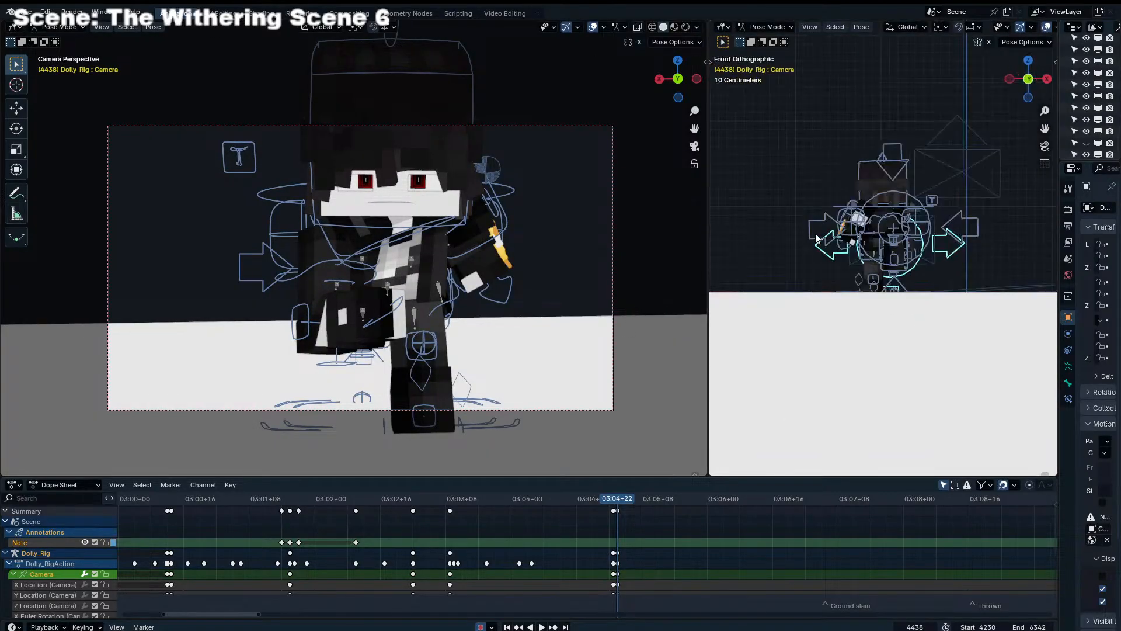
key("g")
right_click(854, 91)
key("i")
At frame 4465, move the dolly camera about 0.9 m along negative X and 0.7 m up in the front view
key("space")
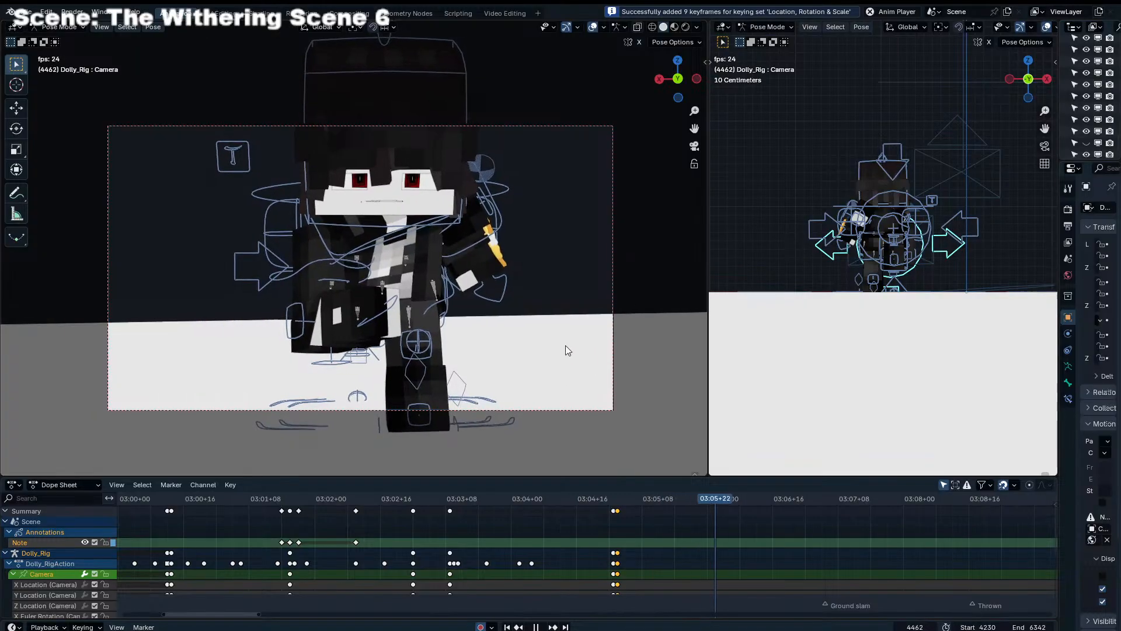
key("space")
key("g")
key("g")
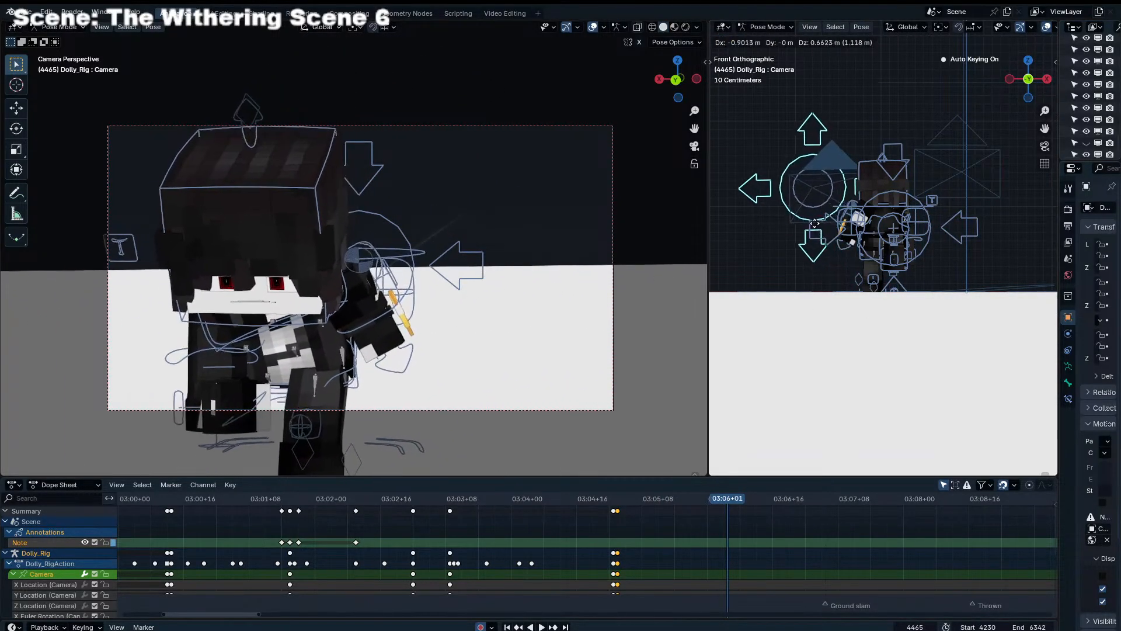
left_click(765, 248)
Set the camera keyframe at frame 4438 to Vector handles and duplicate it to about frame 4445
mouse_move(608, 506)
left_mouse_down()
mouse_move(672, 498)
mouse_move(618, 510)
left_mouse_up()
key("i")
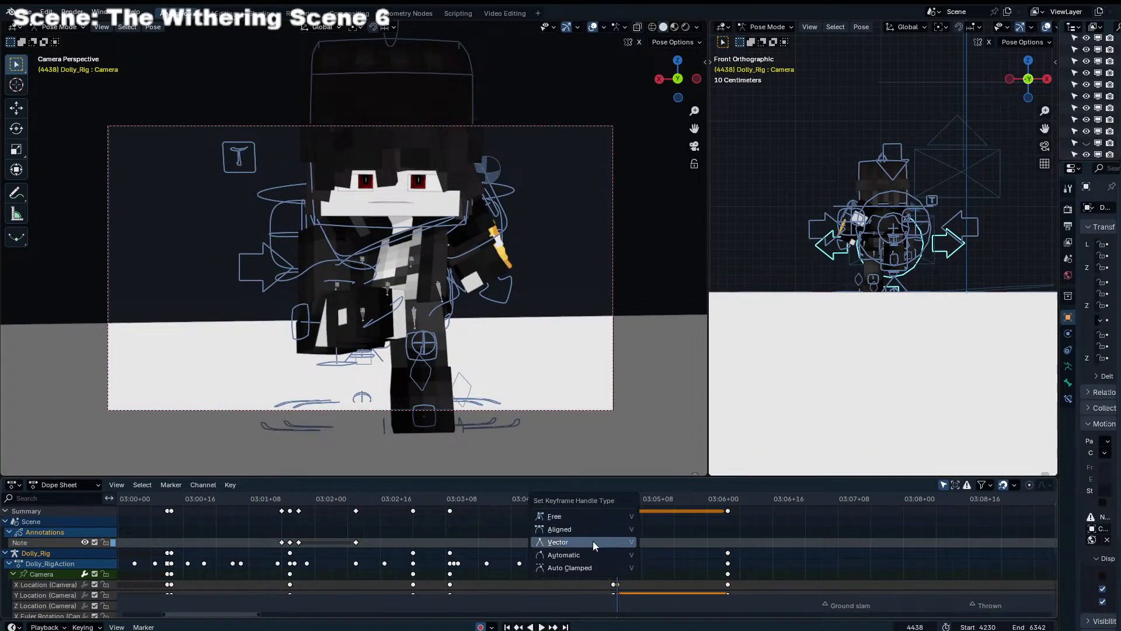
left_click(593, 540)
left_click(634, 503)
key("shift+d")
left_click(649, 504)
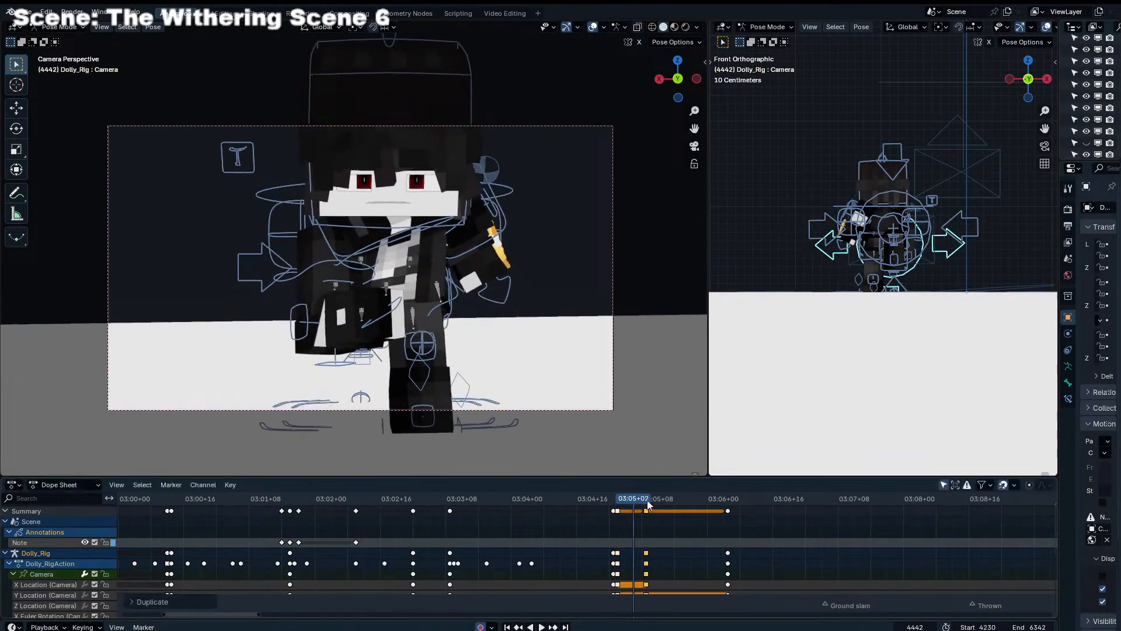
Set the duplicated camera keyframe's handles to Auto Clamped and shift it to about frame 4447
mouse_move(649, 503)
left_mouse_down()
mouse_move(628, 504)
mouse_move(662, 506)
left_mouse_up()
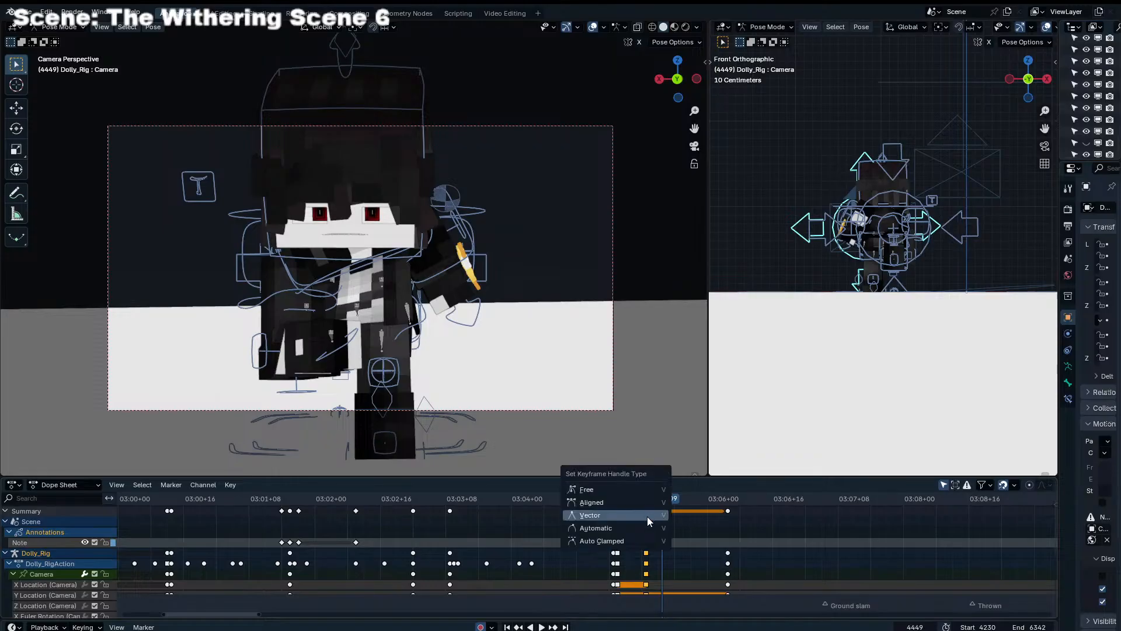
left_click(624, 541)
left_click(619, 503)
key("space")
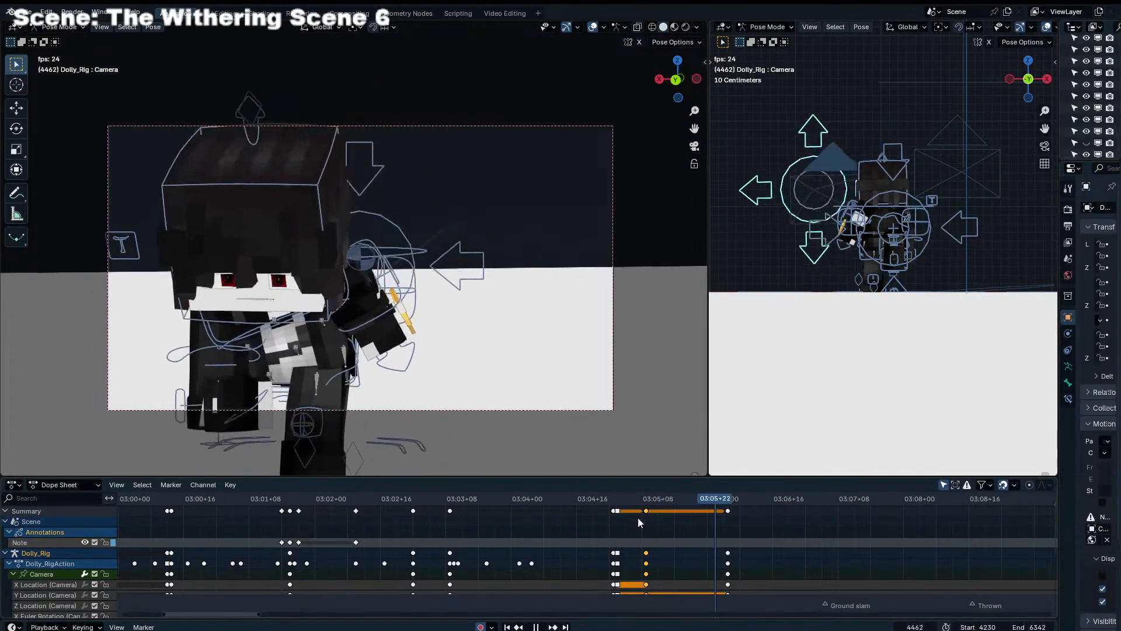
key("g")
left_click(649, 527)
left_click(617, 502)
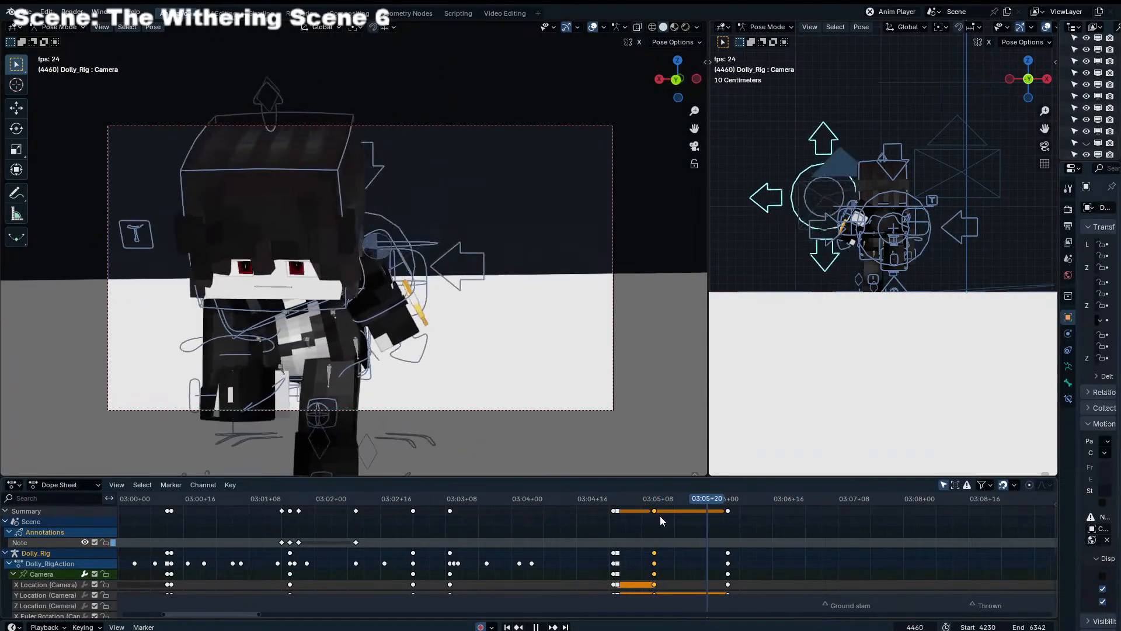
Add an in-between camera keyframe at about frame 4454 within the sideways camera move
left_click(670, 505)
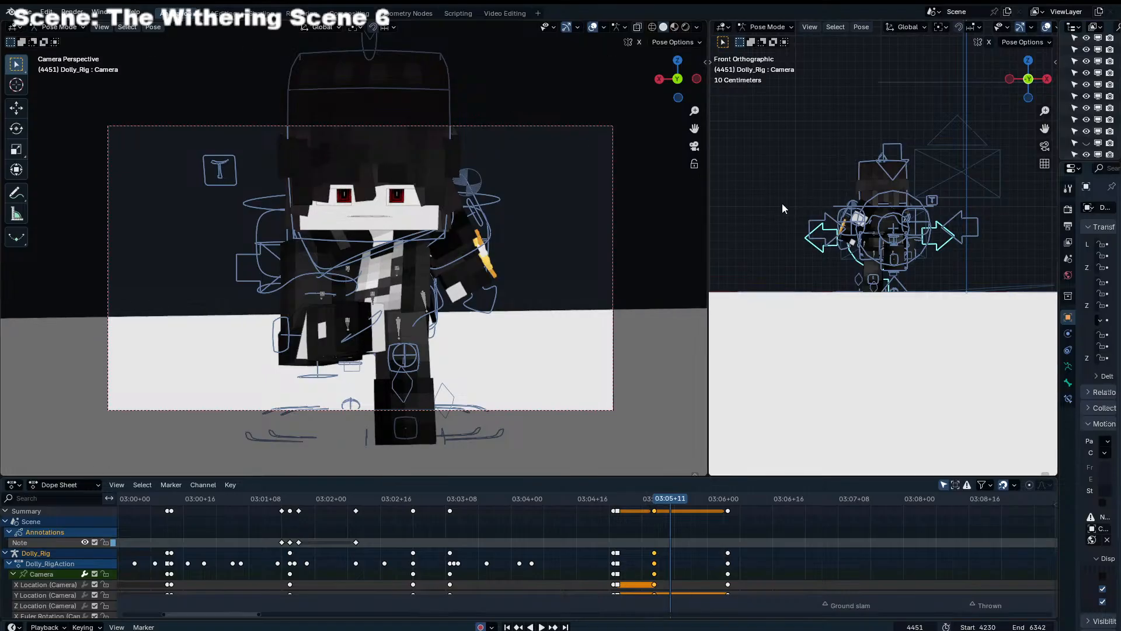
key("g")
left_click_drag(675, 504, 733, 493)
left_click(754, 405)
left_click(700, 509)
At frame 4472, move the dolly camera back along positive X and slightly down in the front view
key("g")
left_click(1049, 440)
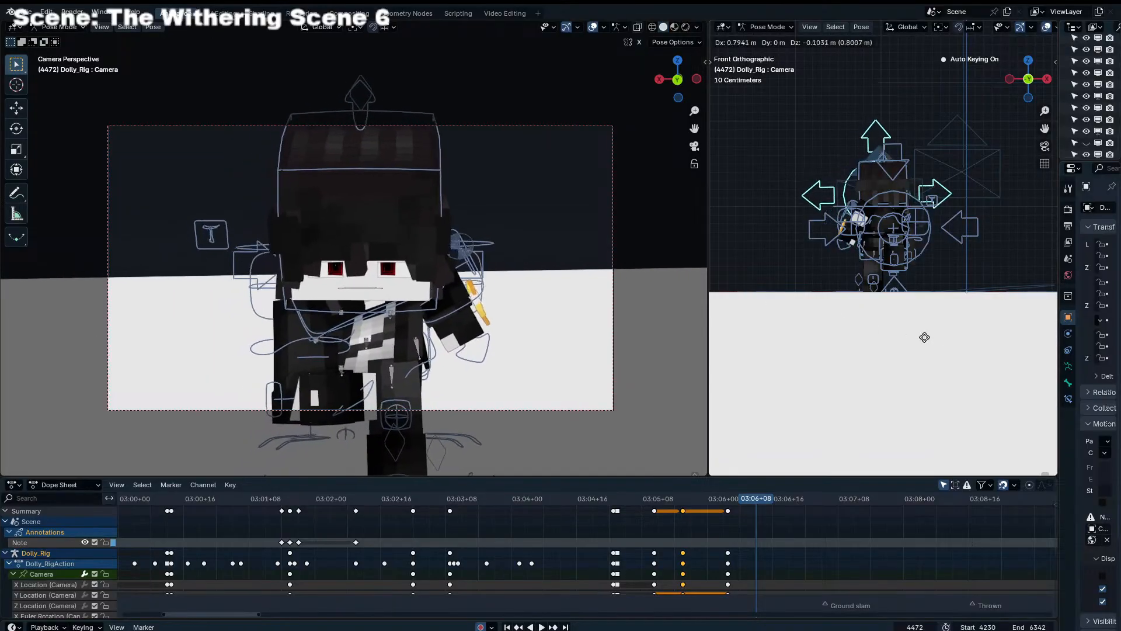
left_click(964, 452)
Shift the last camera keyframe to frame 4478 and add another camera keyframe at about frame 4469
left_click_drag(756, 510, 780, 509)
mouse_move(744, 501)
left_mouse_down()
mouse_move(671, 500)
mouse_move(727, 507)
mouse_move(716, 512)
mouse_move(723, 503)
mouse_move(655, 505)
mouse_move(761, 503)
left_mouse_up()
left_click(744, 501)
key("g")
left_click(771, 378)
Play back the camera move from frame 4438 to check its timing
key("space")
key("space")
left_click(758, 407)
key("space")
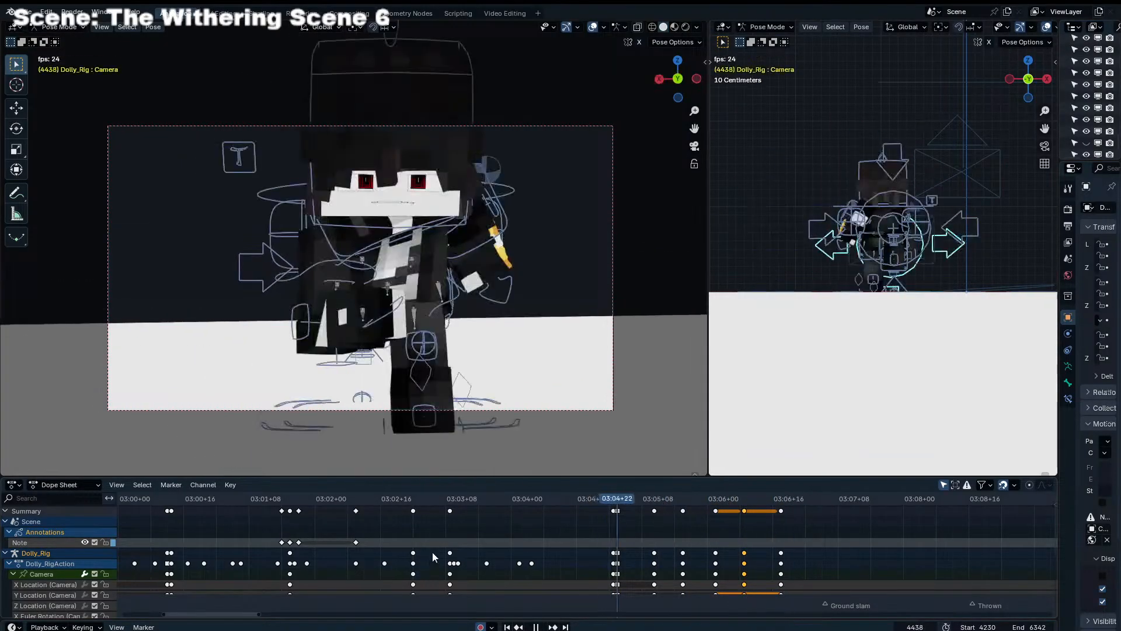
key("space")
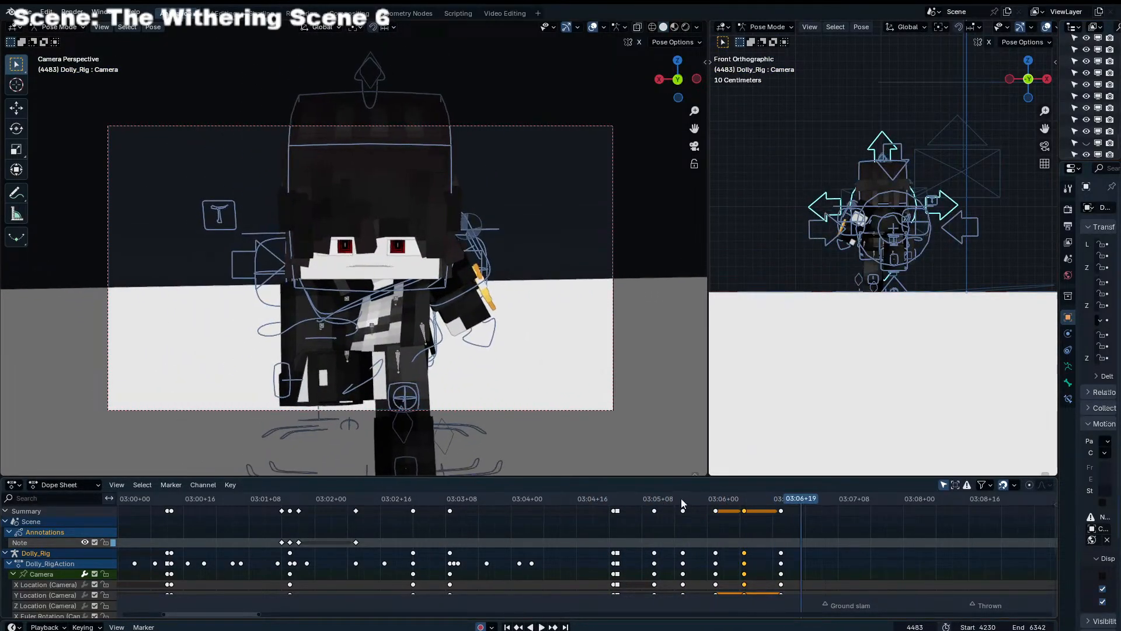
left_click_drag(680, 499, 622, 497)
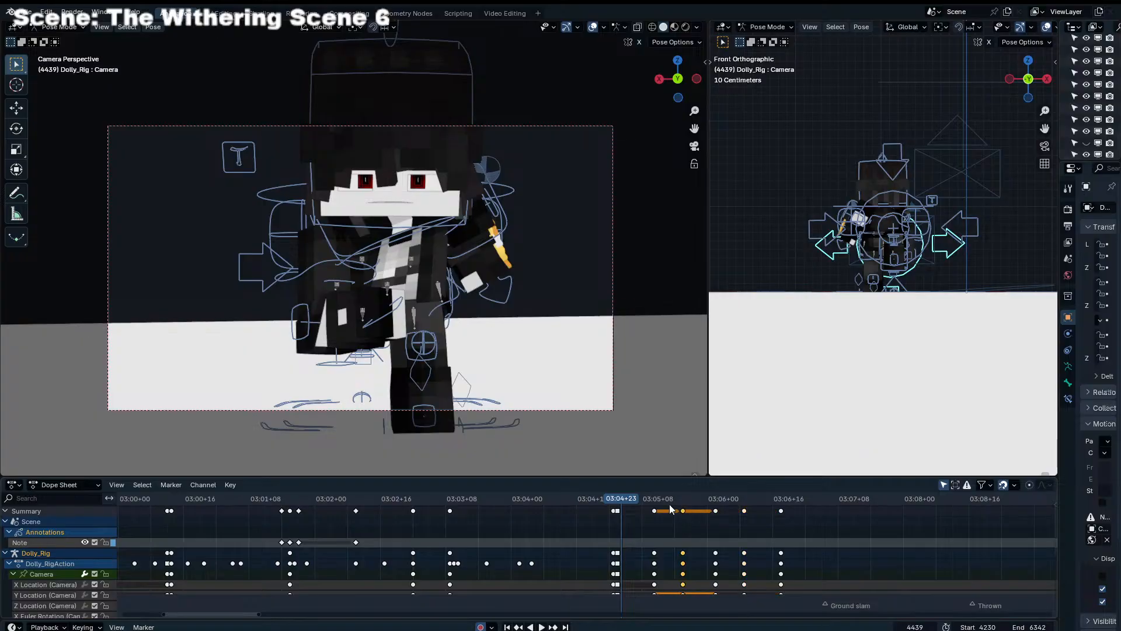
key("space")
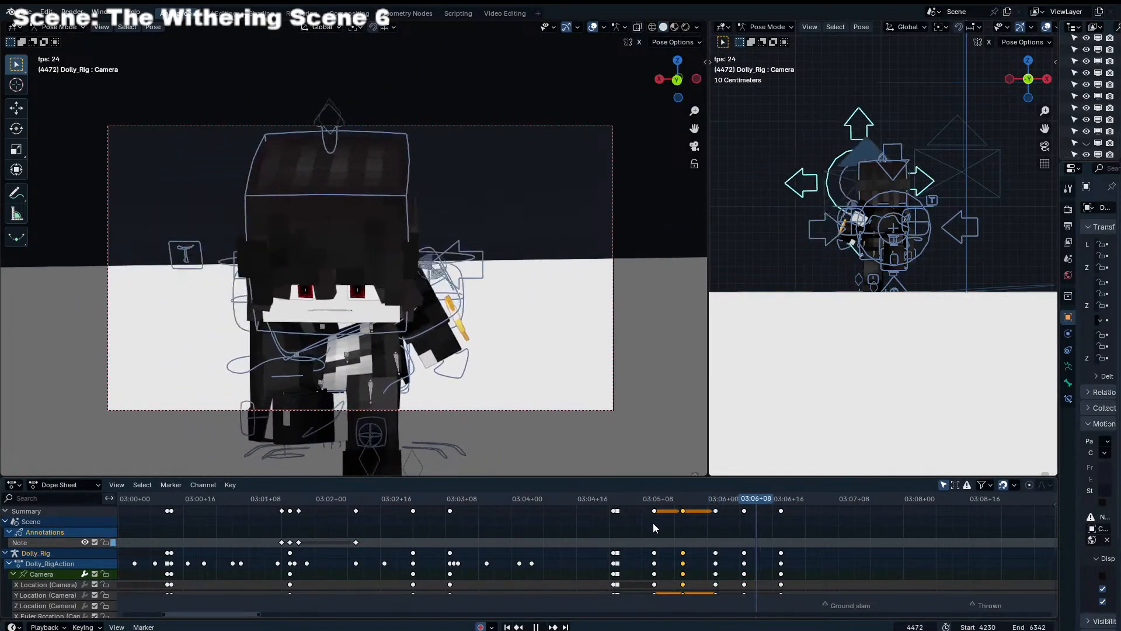
left_click_drag(625, 499, 782, 528)
key("KP_3")
scroll(821, 281, "down", 8)
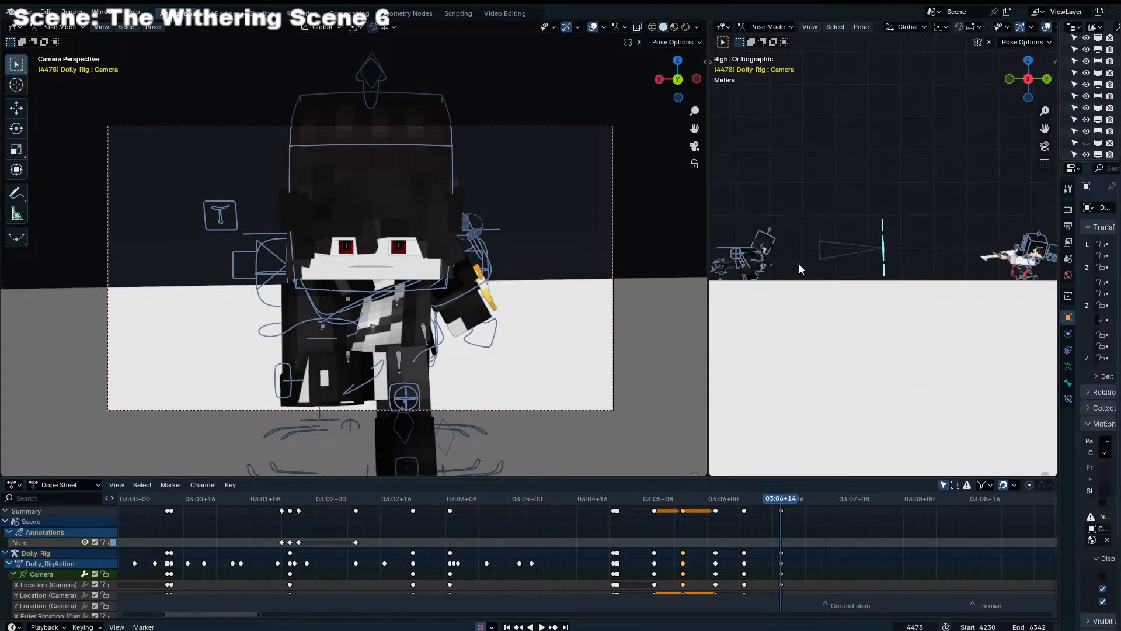
key("g")
right_click(730, 255)
Move the dolly's Aim control along global Y at frame 4438, farther behind the character
left_click(738, 253)
middle_click_drag(752, 243, 780, 239, "shift")
left_click(617, 498)
key("g")
key("x")
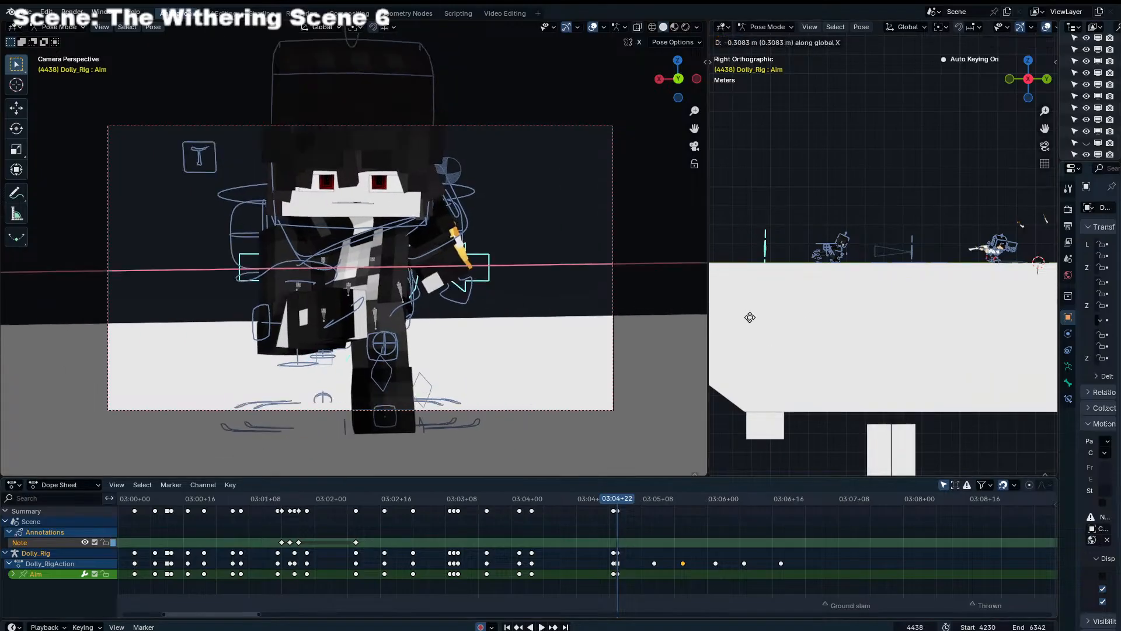
key("y")
left_click(993, 326)
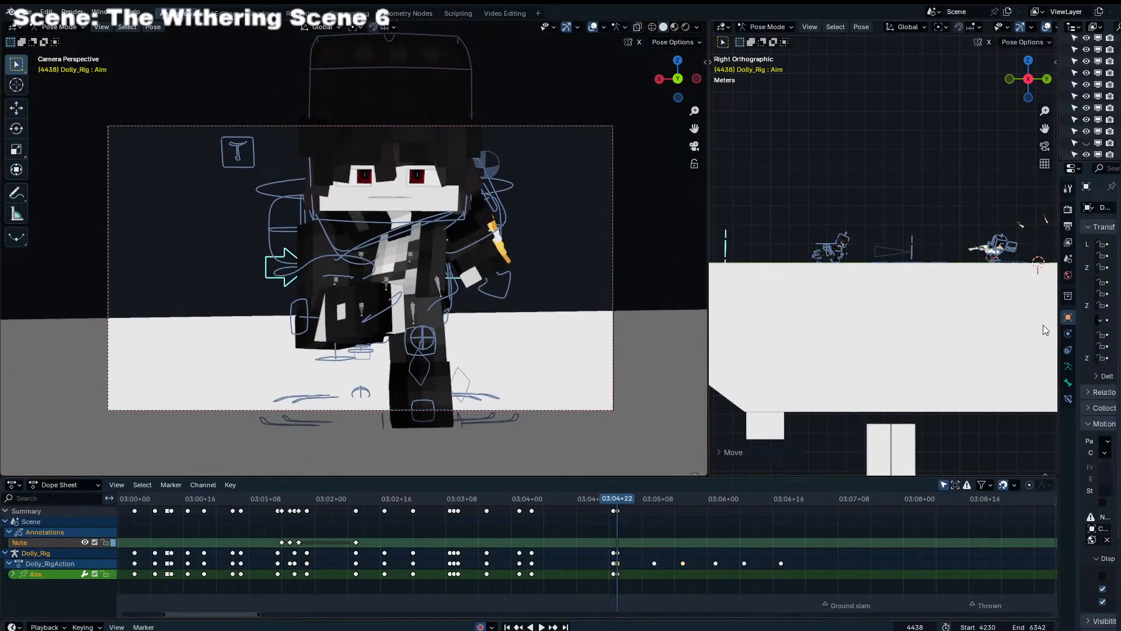
At frame 4478, move the dolly camera along global Y until it reaches the character, and scrub back through the move
left_click(909, 244)
left_click_drag(753, 505, 781, 509)
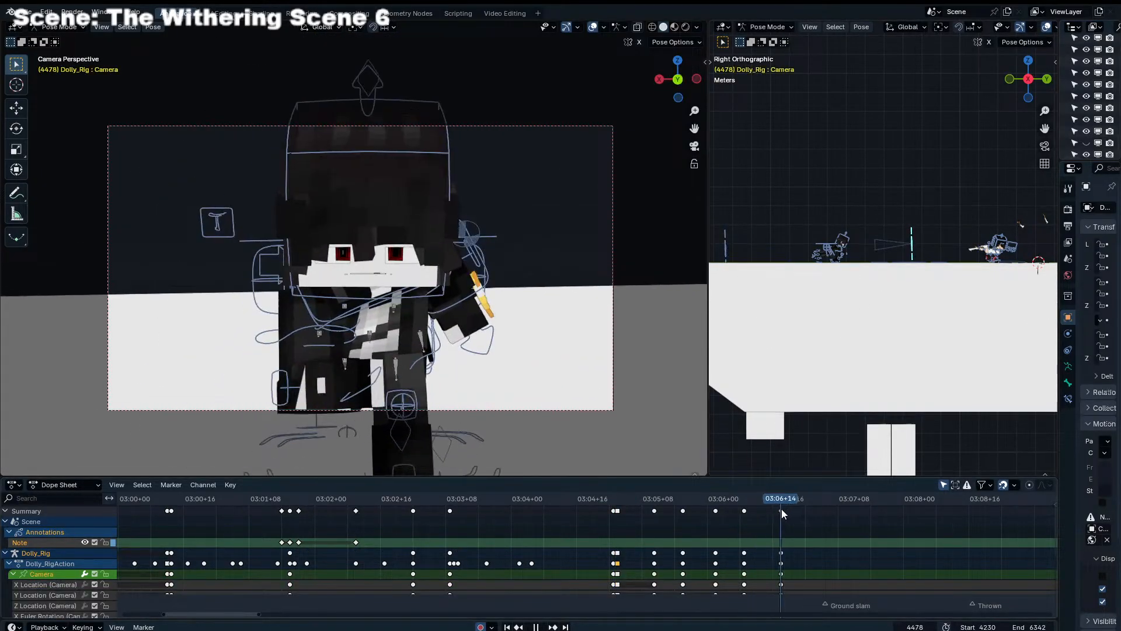
key("g")
key("y")
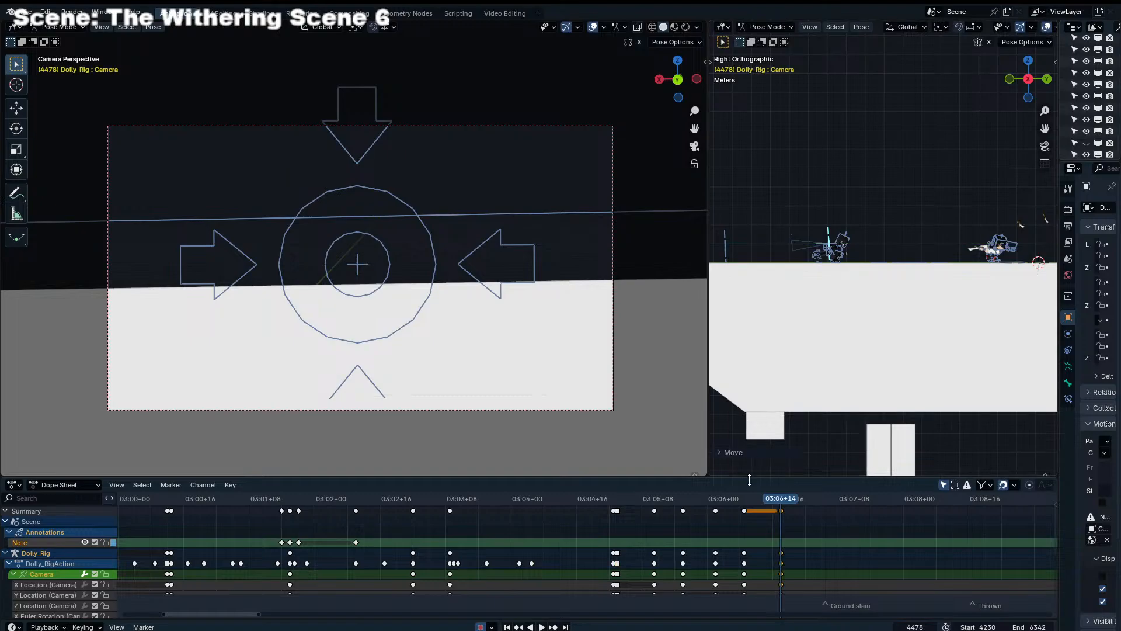
left_click_drag(728, 503, 656, 531)
In the Graph Editor, delete the camera's intermediate Y Location keyframes between about frames 4447 and 4478
key("ctrl+Tab")
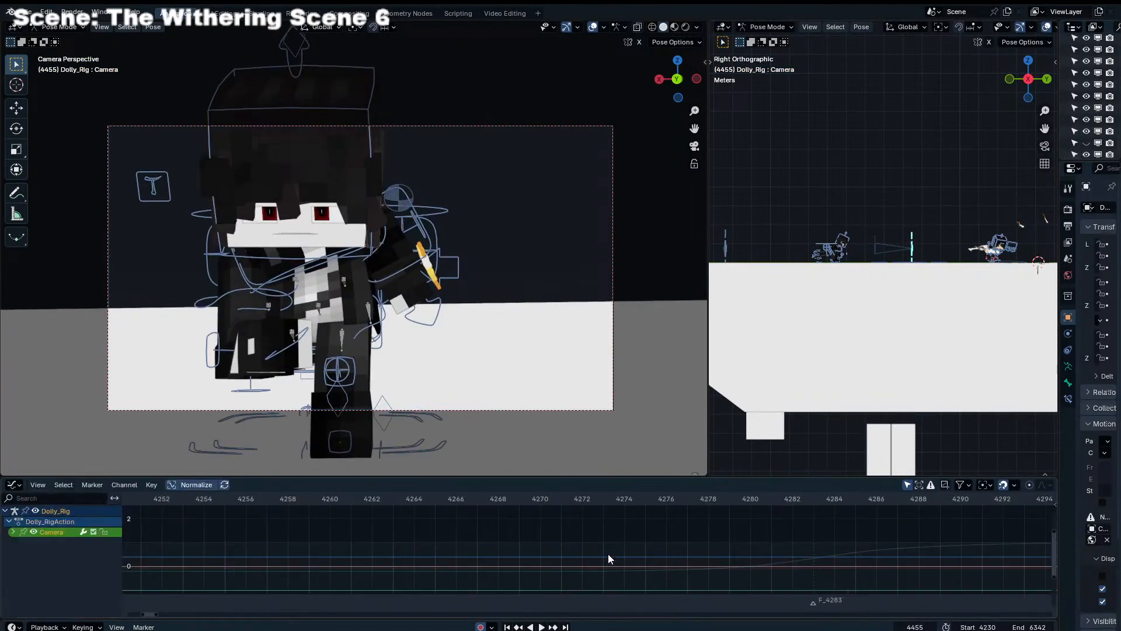
left_click(12, 531)
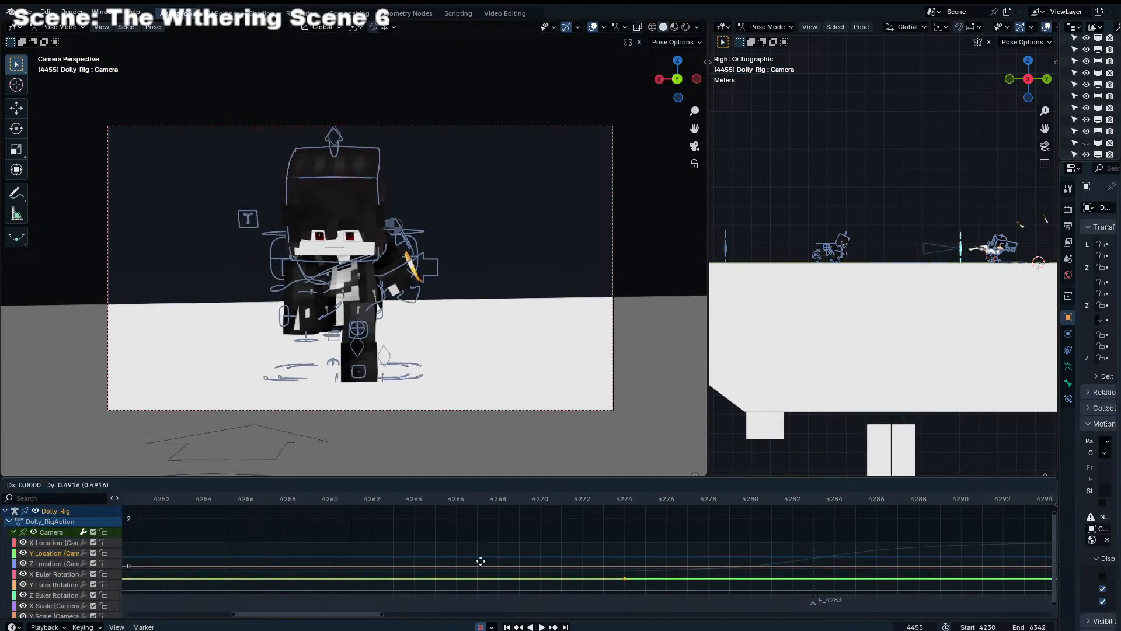
key("Home")
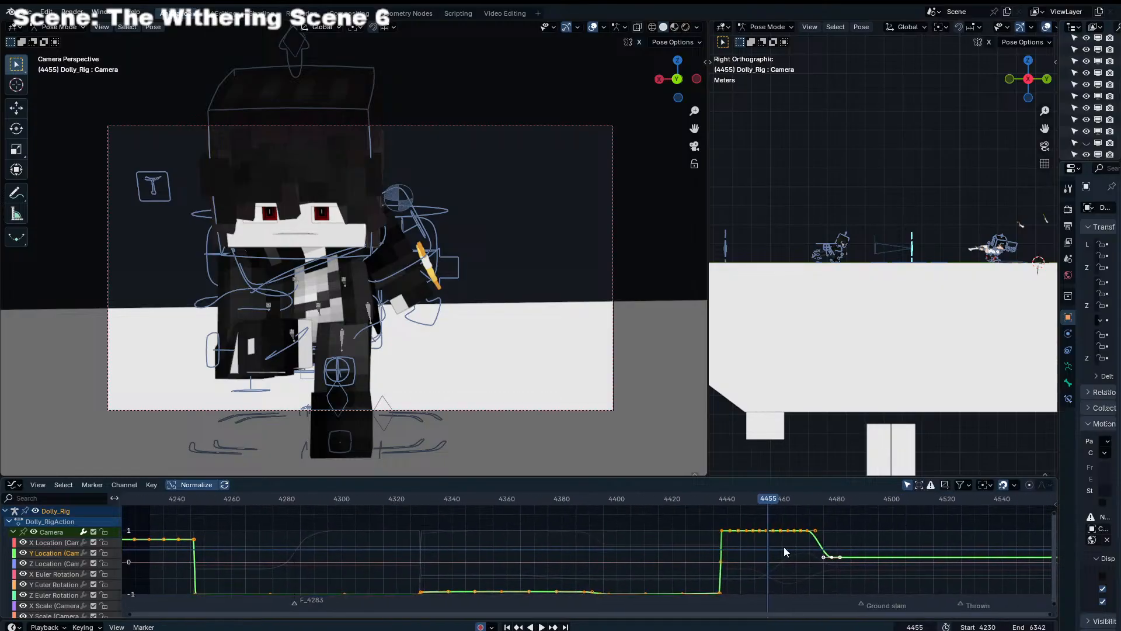
left_click_drag(785, 543, 765, 549)
key("x")
left_click(765, 548)
left_click(746, 530)
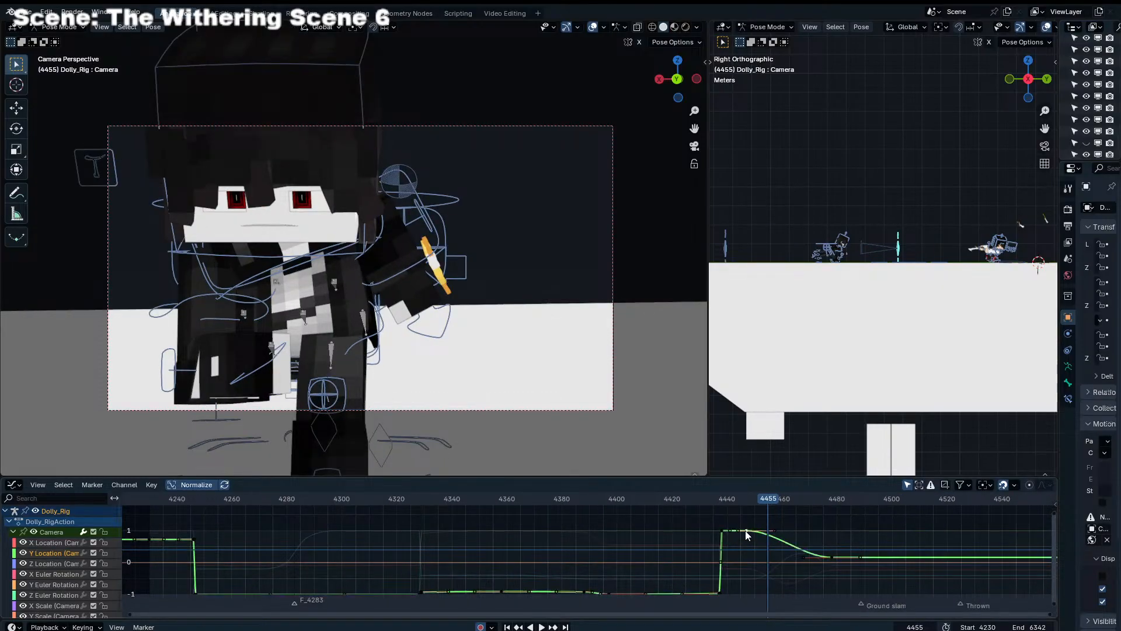
Change the pivot mode and lengthen the handles of the camera's Y Location keyframe at frame 4478, and play back the result
left_click(831, 557, "shift")
left_click(982, 486)
left_click(999, 536)
key("s")
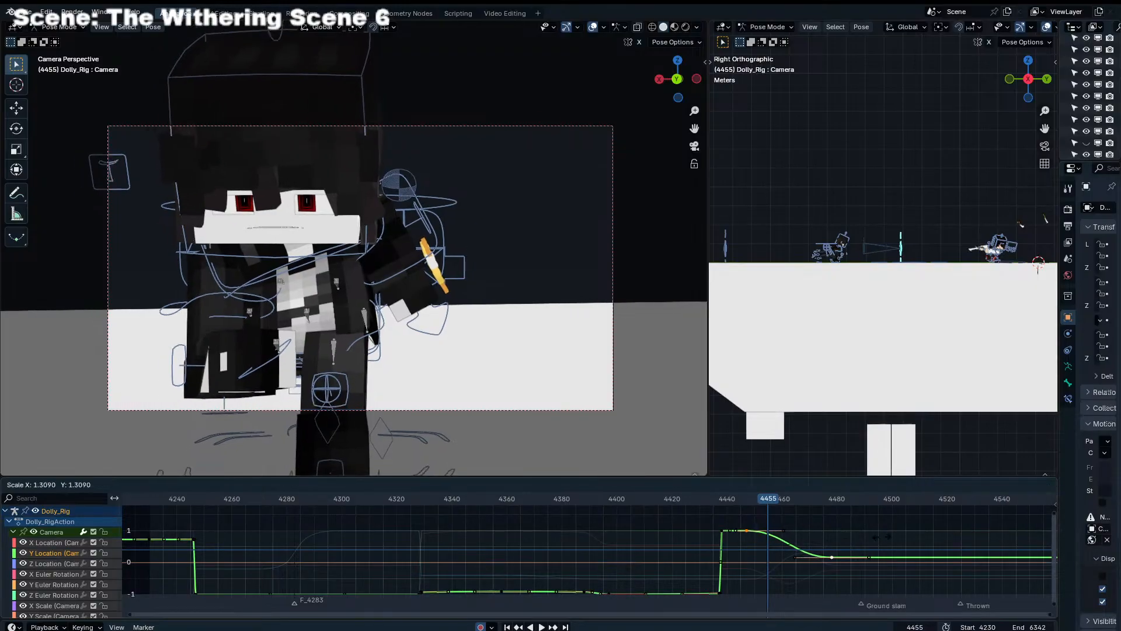
left_click(871, 526)
mouse_move(731, 503)
left_mouse_down()
mouse_move(717, 502)
mouse_move(727, 502)
left_mouse_up()
key("space")
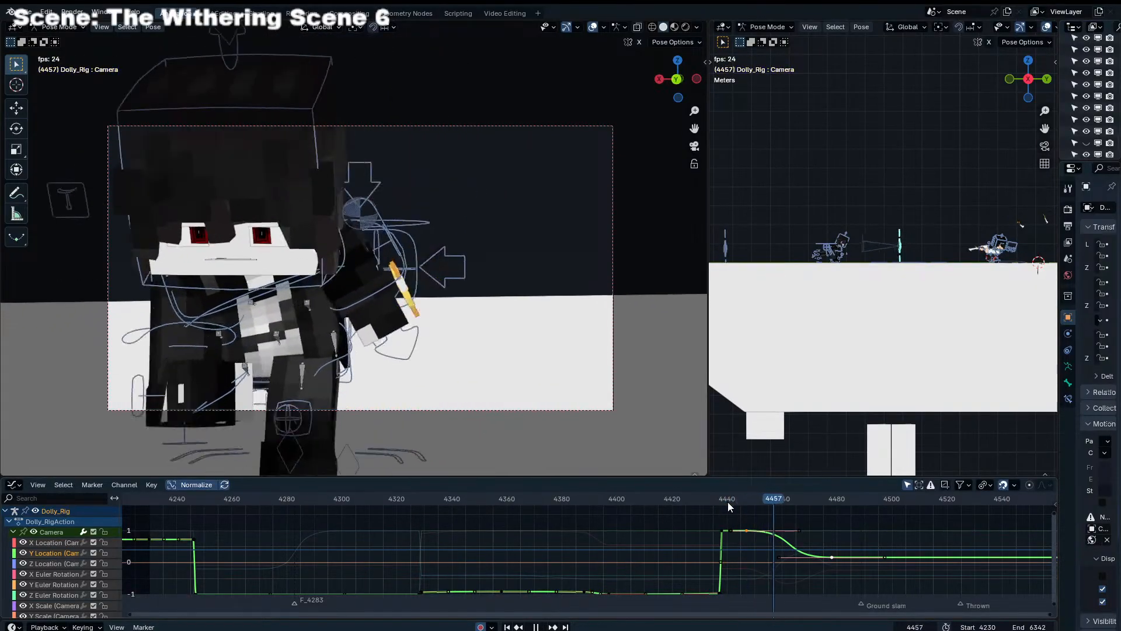
key("space")
Scale the handles of the camera's Y Location keyframe near frame 4447 and play back the start of the move
left_click(757, 530)
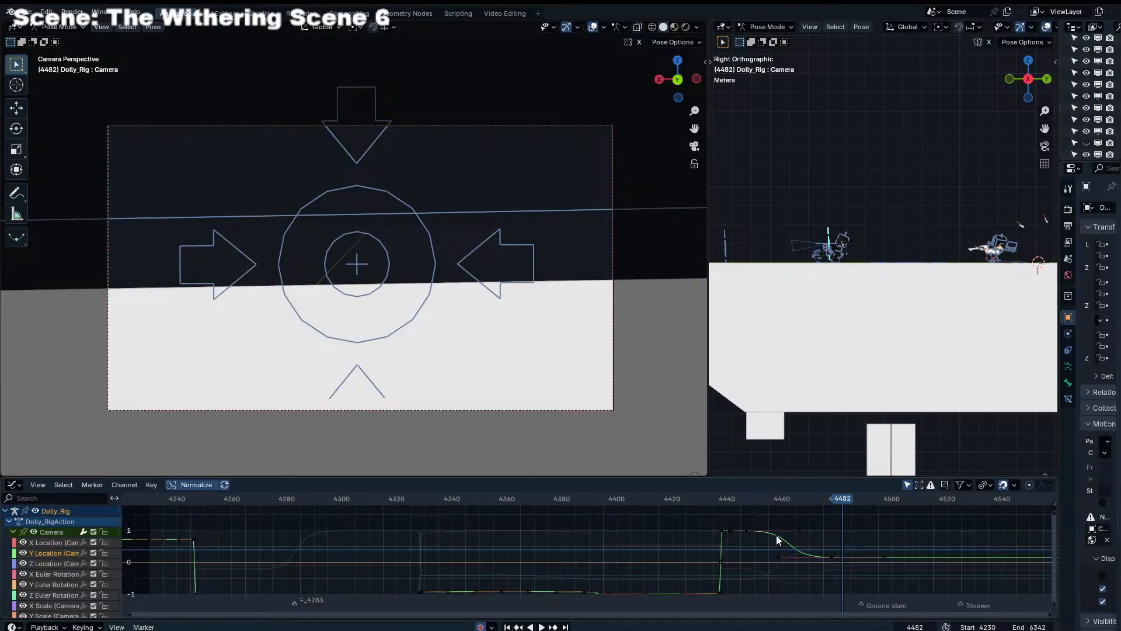
left_click(751, 530)
key("s")
left_click(755, 529)
left_click(732, 501)
key("space")
left_click_drag(741, 500, 761, 502)
Shift the early Y Location keyframe back to frame 4438, scale its handles for a longer ease, and play back the move
left_click_drag(748, 529, 736, 529)
left_click_drag(723, 501, 743, 516)
key("g")
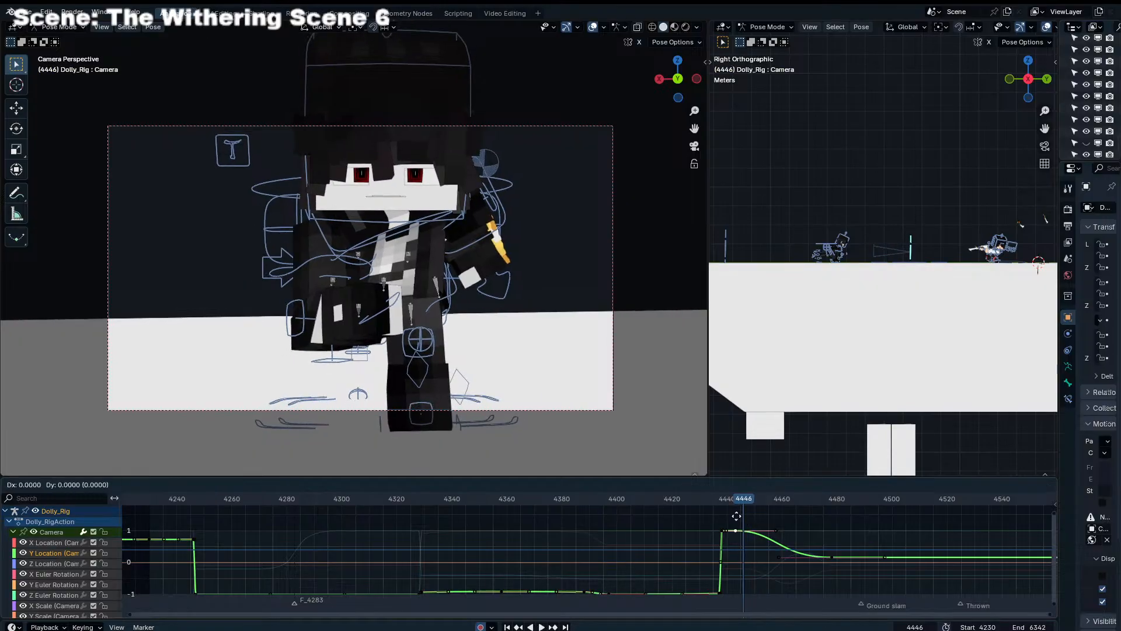
key("x")
left_click(725, 518)
key("s")
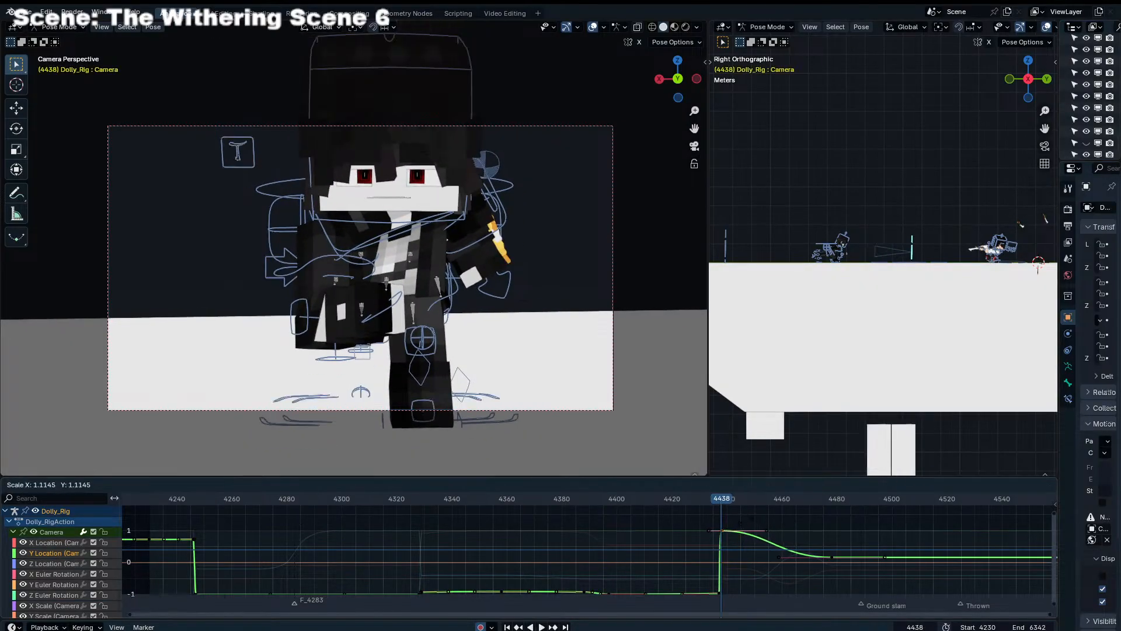
left_click(755, 518)
key("space")
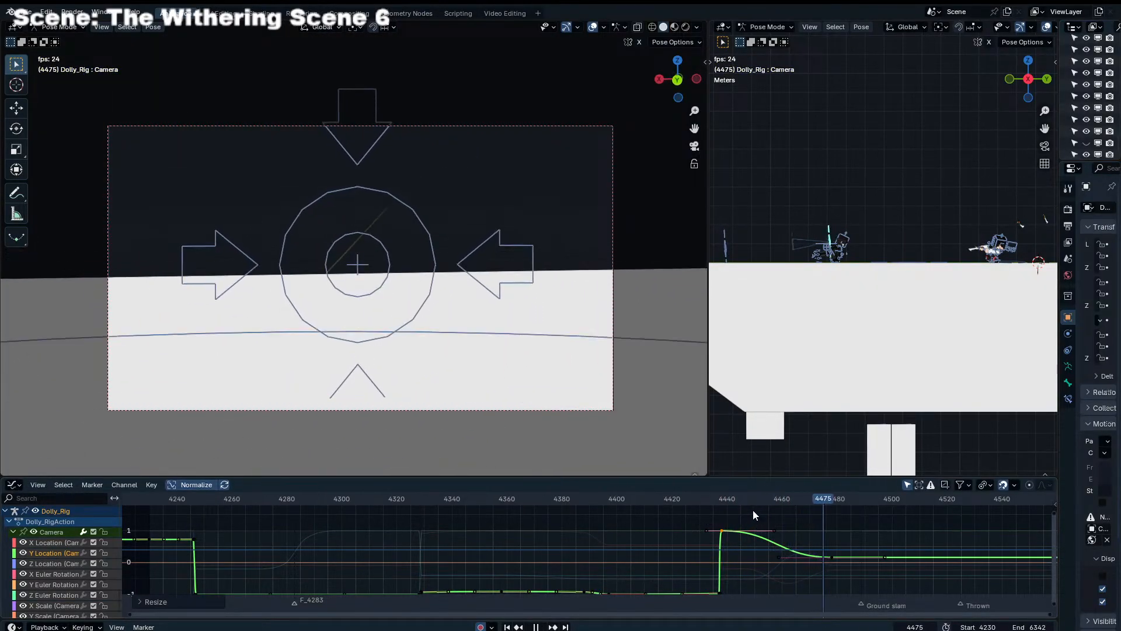
key("space")
Move the camera's X Location keyframe near frame 4447 to about frame 4452 with a slightly lower value
left_click(37, 544)
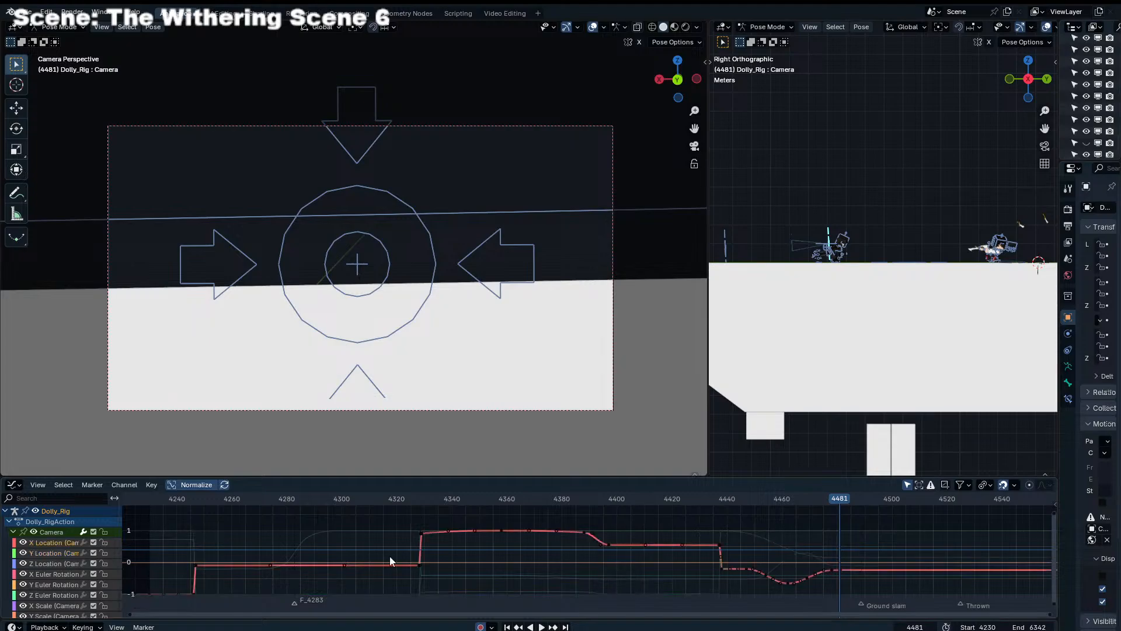
key("ctrl+Tab")
key("ctrl+Tab")
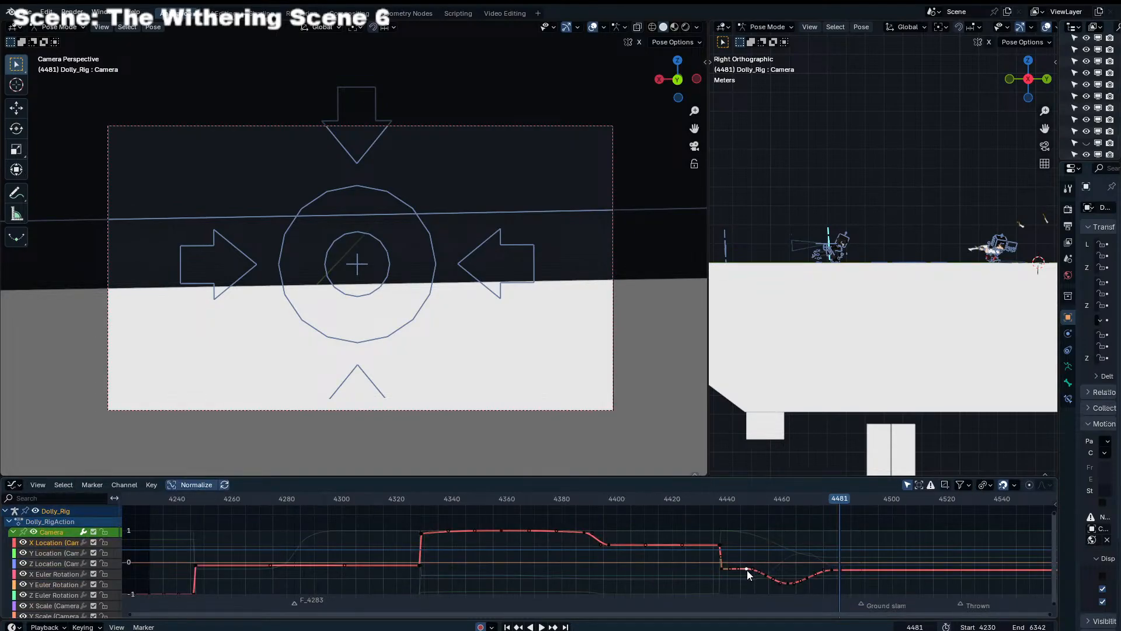
left_click_drag(748, 570, 766, 582)
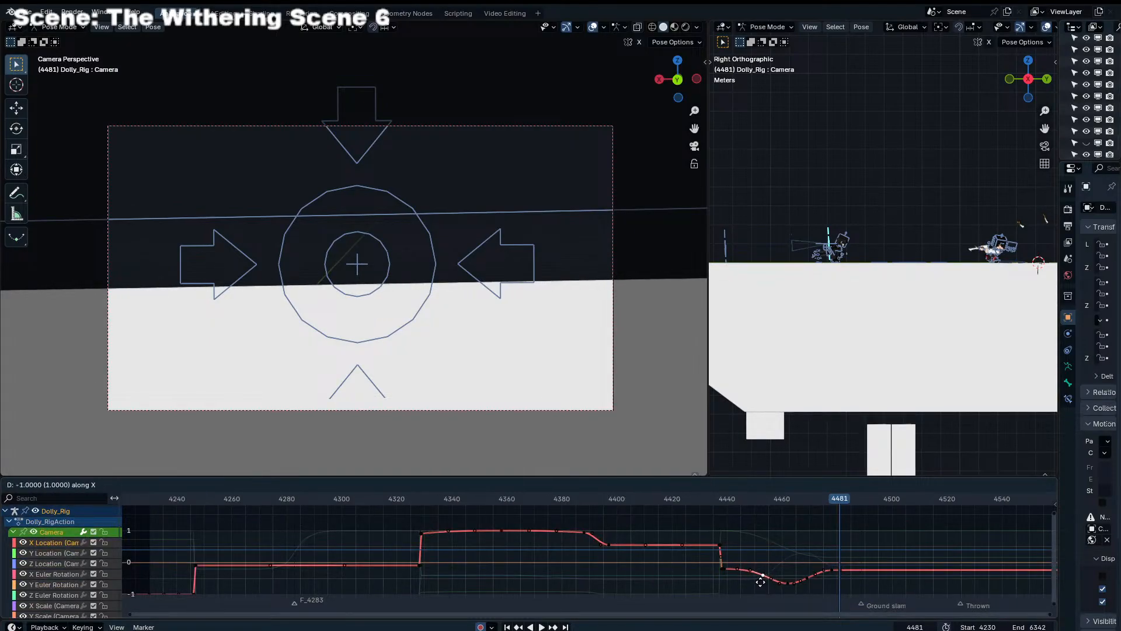
left_click(760, 581)
left_click_drag(724, 503, 777, 516)
Retime the camera's Z Location keyframes so the rise and peak come slightly earlier, and play back the shot
left_click(83, 561)
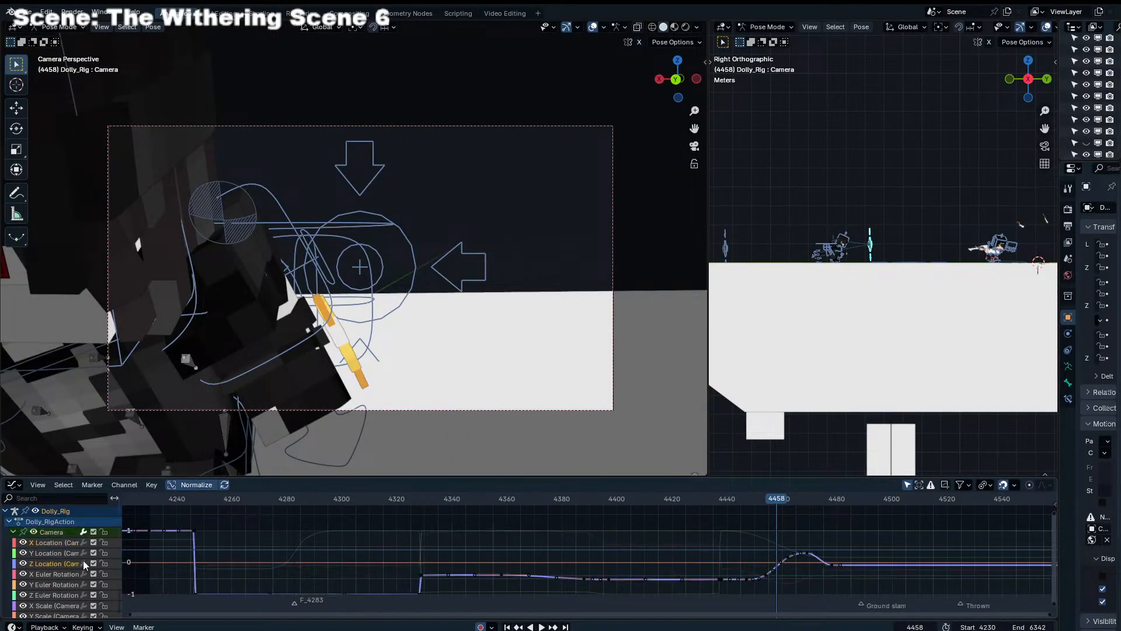
left_click_drag(739, 578, 799, 557)
left_click(771, 580)
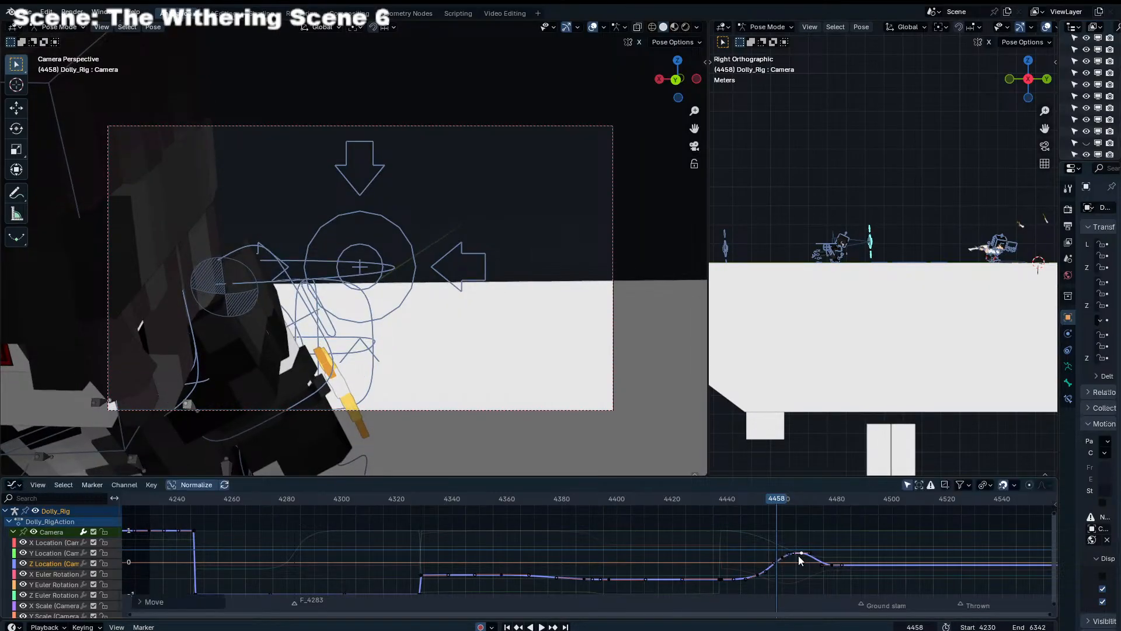
left_click(699, 506)
key("space")
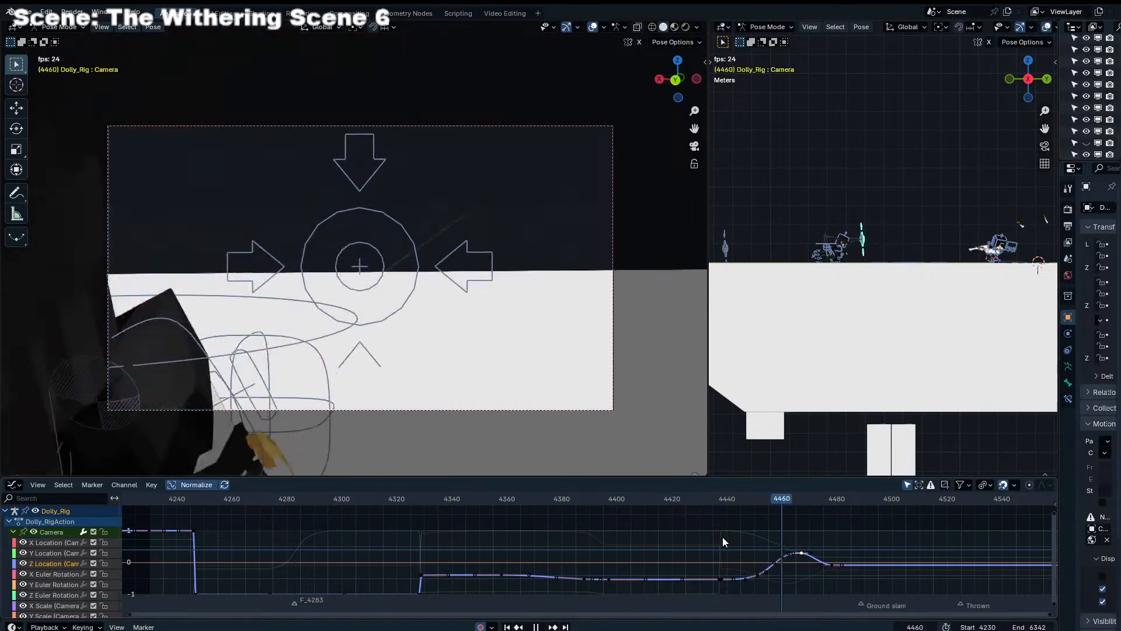
key("space")
At frame 4482, move the dolly's Aim control farther from the camera along global Y and play back the shot in the Dope Sheet
left_click(482, 268)
left_click(482, 247)
scroll(833, 323, "down", 1)
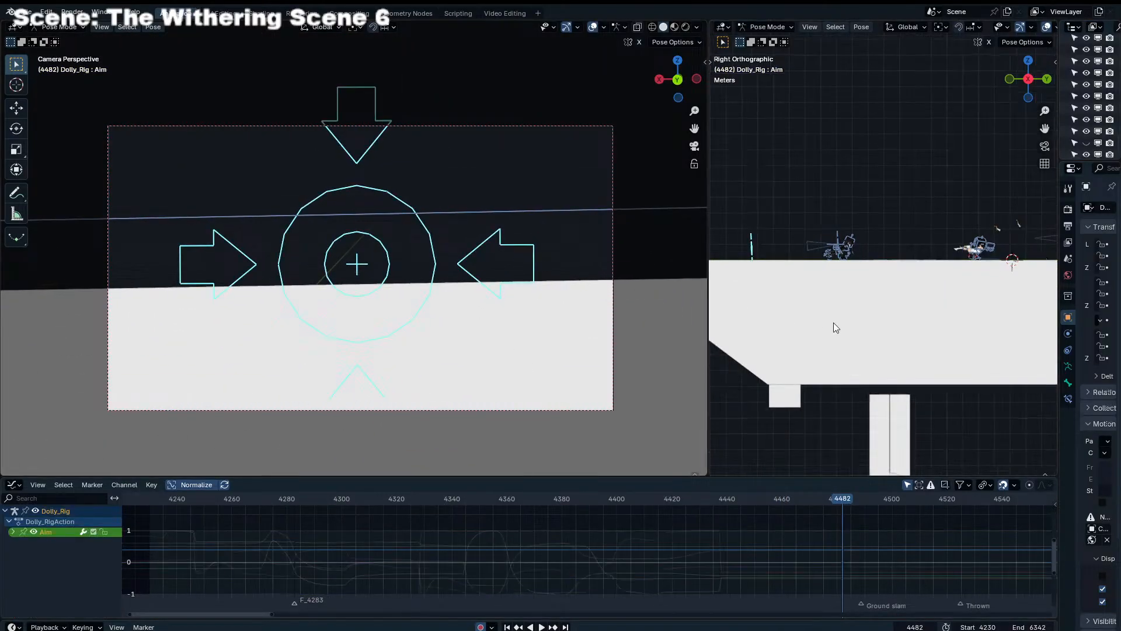
key("g")
key("y")
left_click(761, 335)
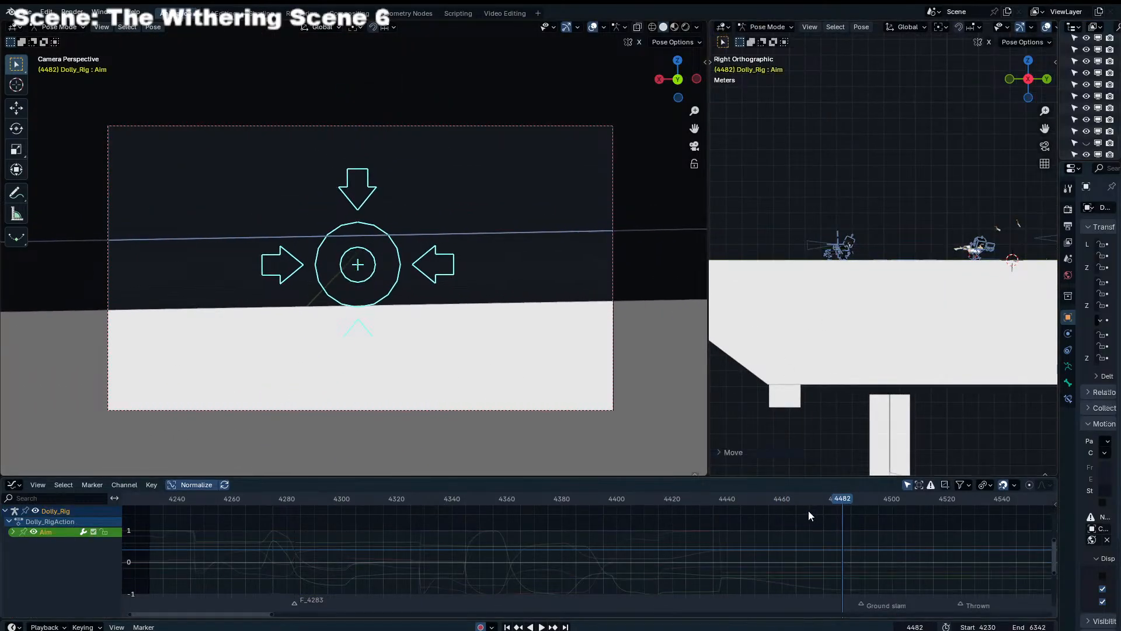
key("ctrl+Tab")
right_click_drag(786, 534, 612, 510, "shift")
key("space")
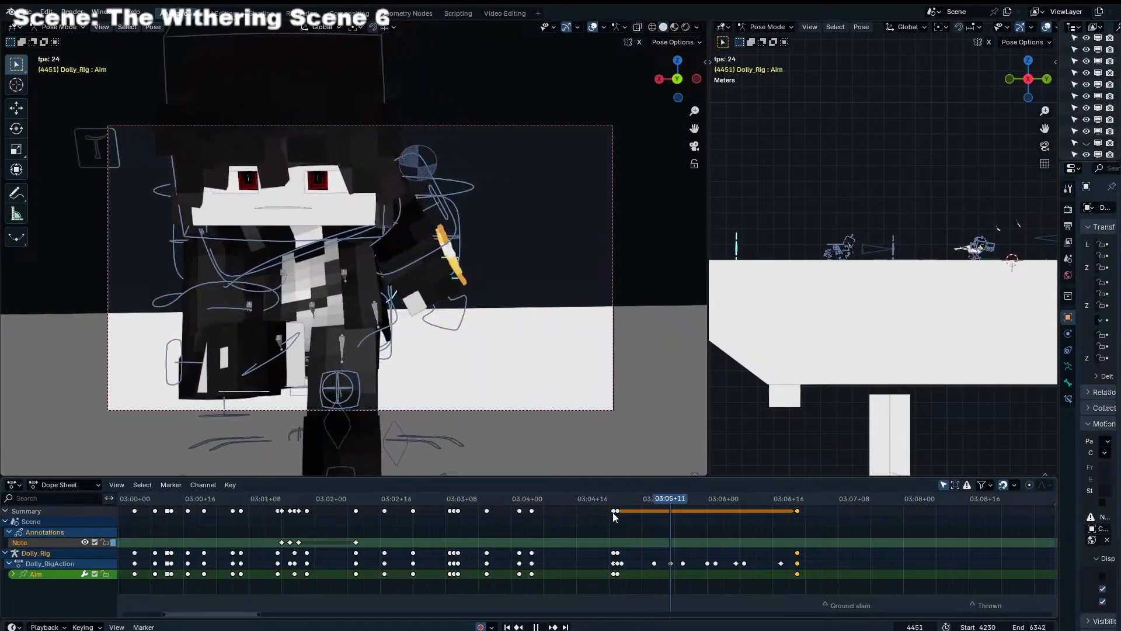
left_click_drag(632, 500, 756, 509)
View the set in perspective, select the dolly camera, and show its animation curves at frame 4478
middle_click_drag(864, 292, 735, 376)
middle_click_drag(849, 247, 773, 303, "shift")
scroll(772, 303, "up", 4)
left_click(762, 304)
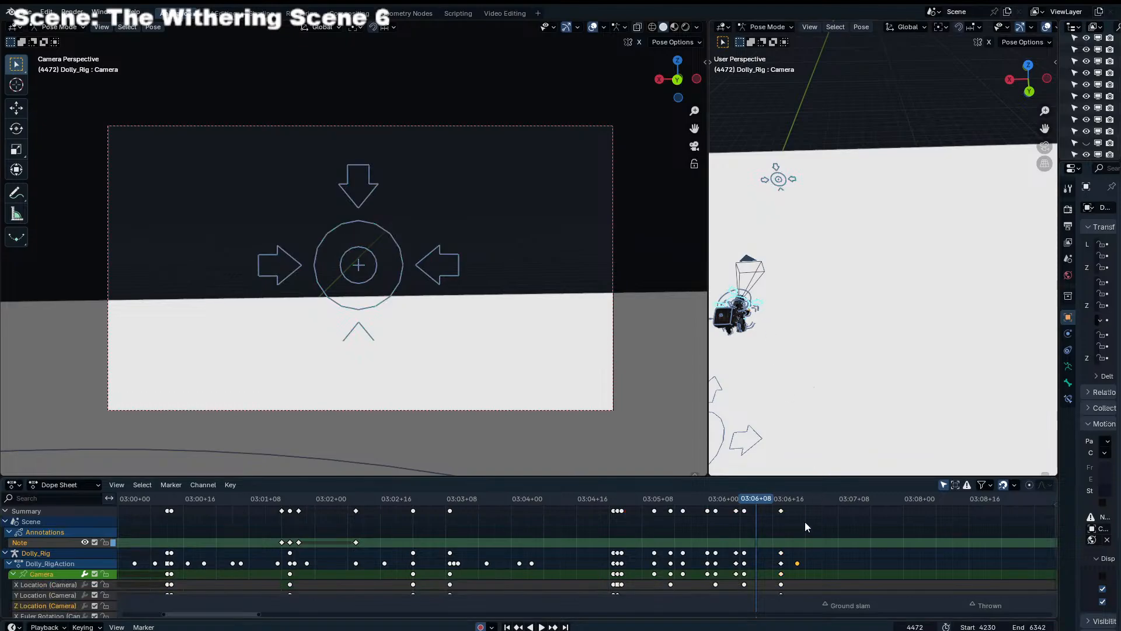
left_click_drag(777, 497, 783, 498)
key("ctrl+Tab")
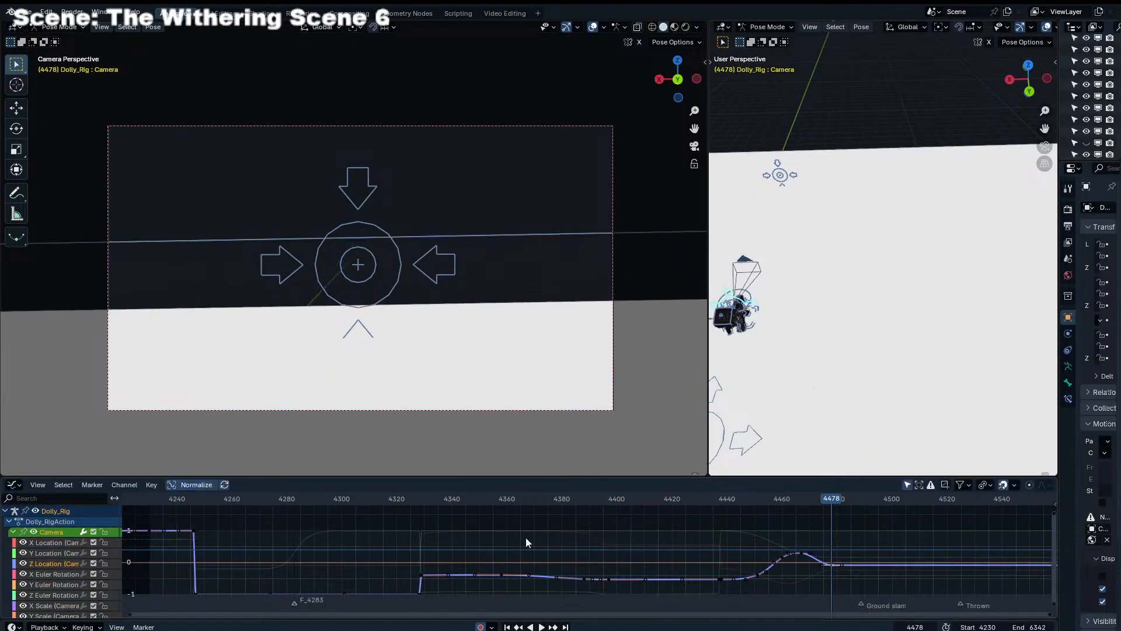
left_click(61, 542)
left_click(98, 551)
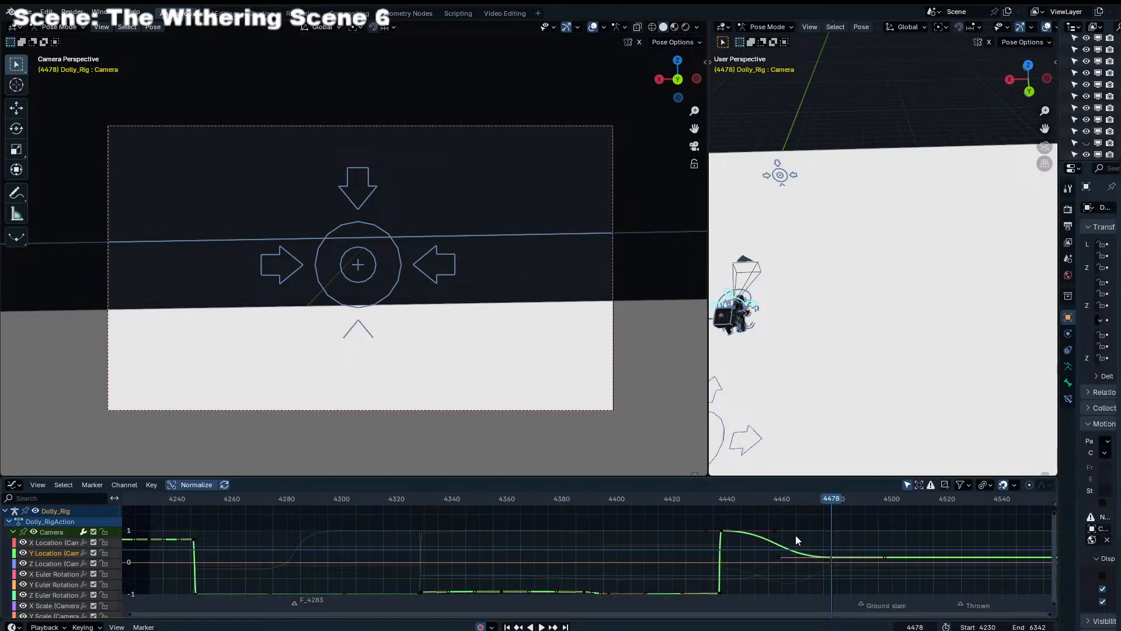
key("g")
key("y")
right_click(736, 494)
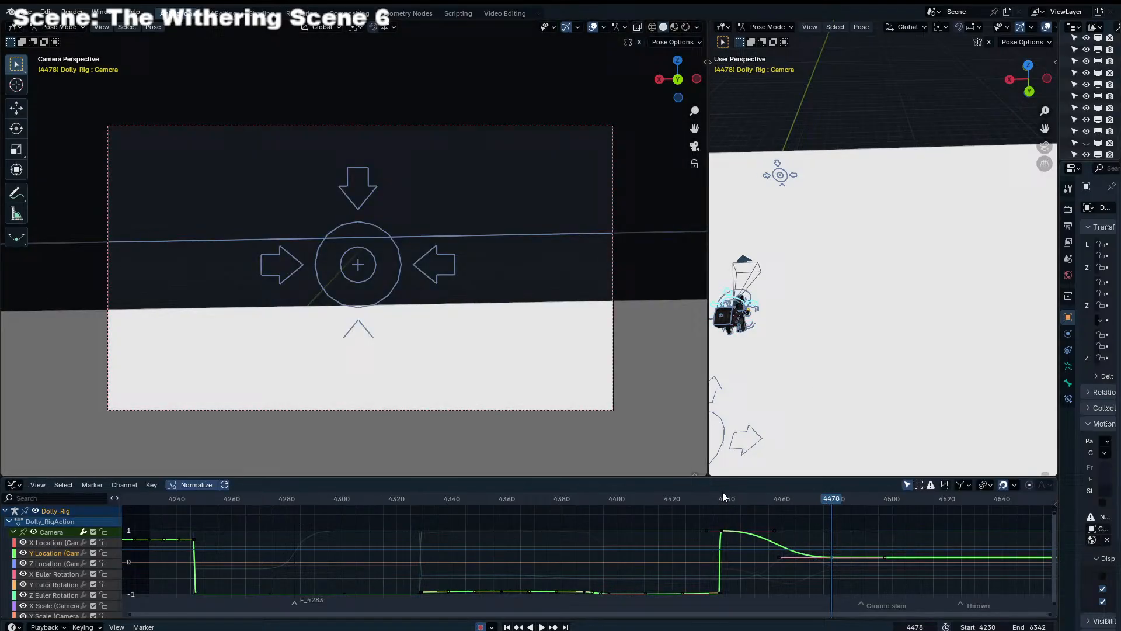
Delete the camera's X Location keyframe at about frame 4469 and lower the value of the one at frame 4478
left_click(51, 542)
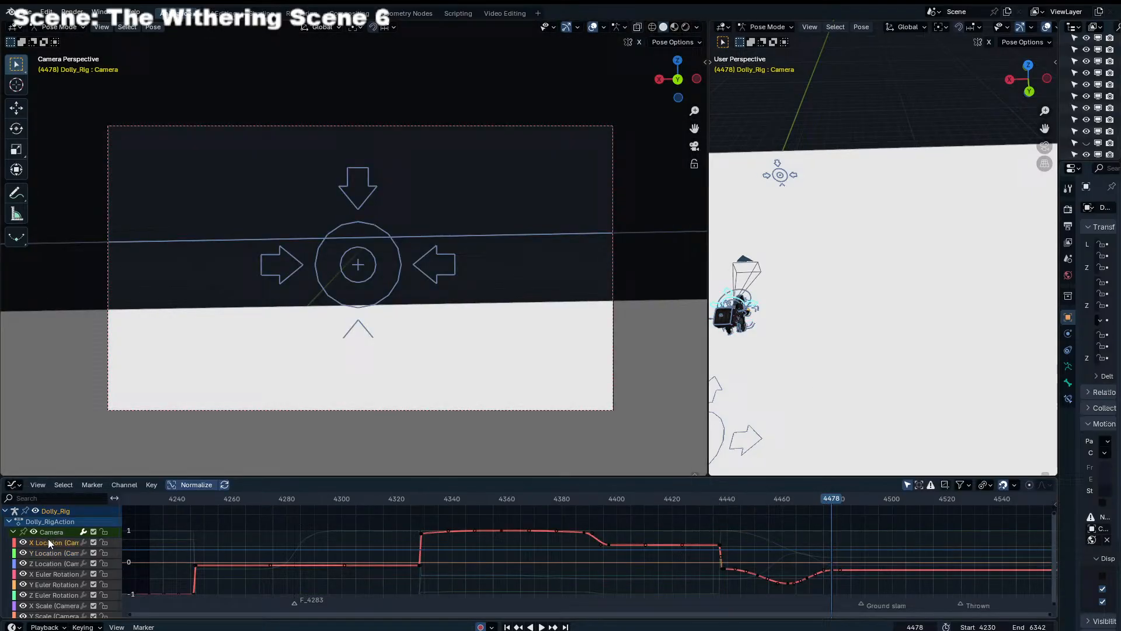
left_click(807, 578)
key("x")
left_click(806, 579)
left_click(834, 571)
key("g")
key("y")
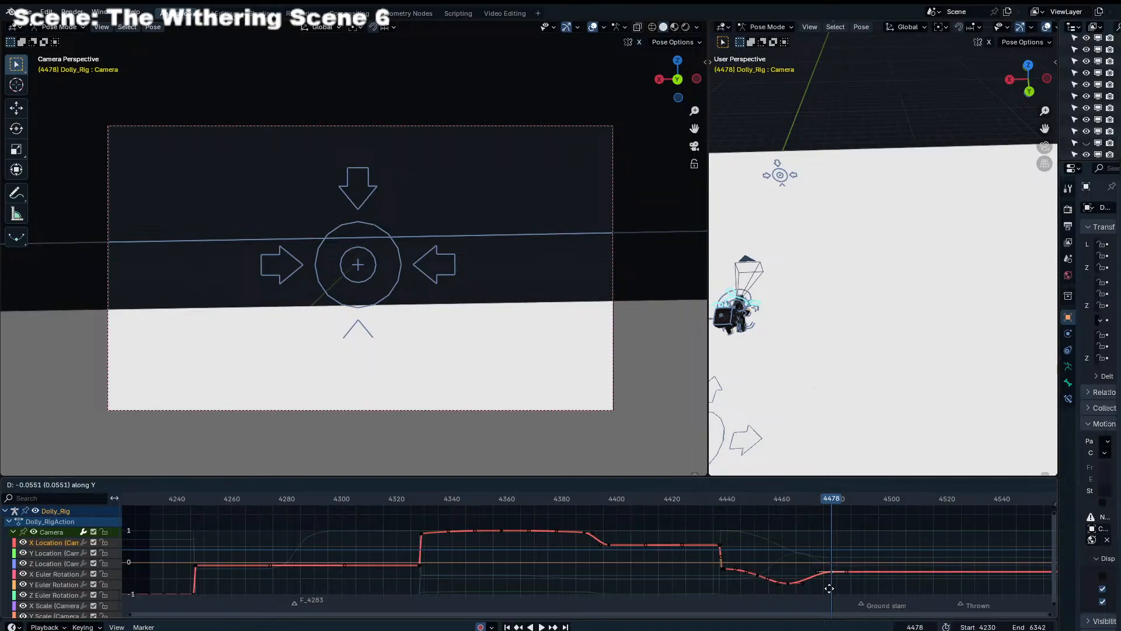
left_click(830, 509)
Play back the shot from about frame 4438, and replay the sequence leading into it from frame 4331 to check the camera movement
left_click_drag(813, 499, 715, 500)
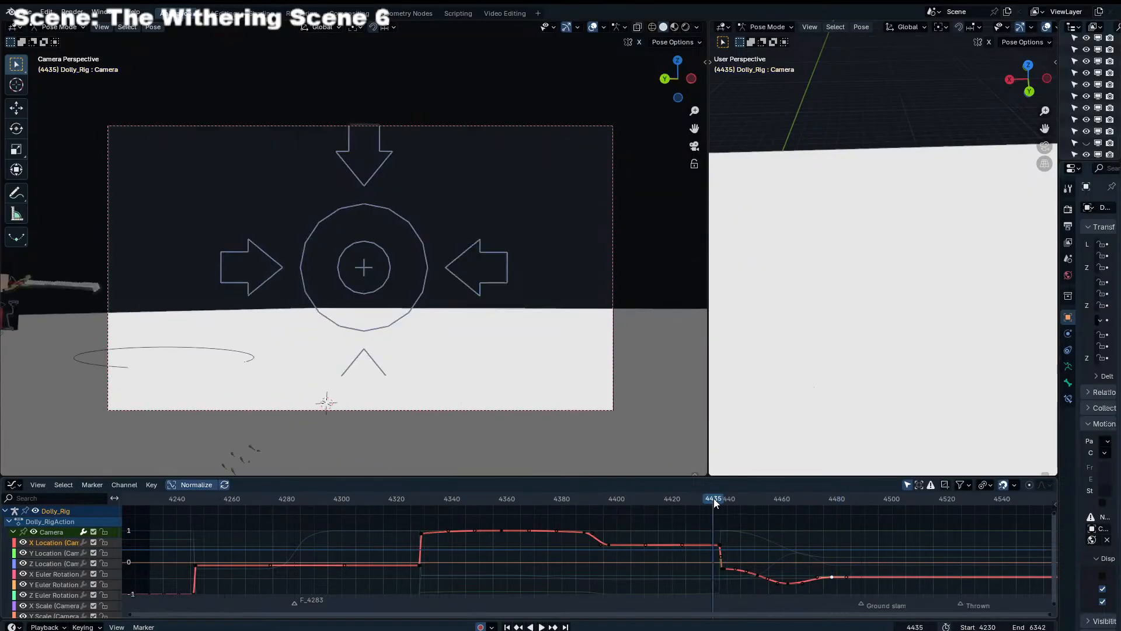
key("space")
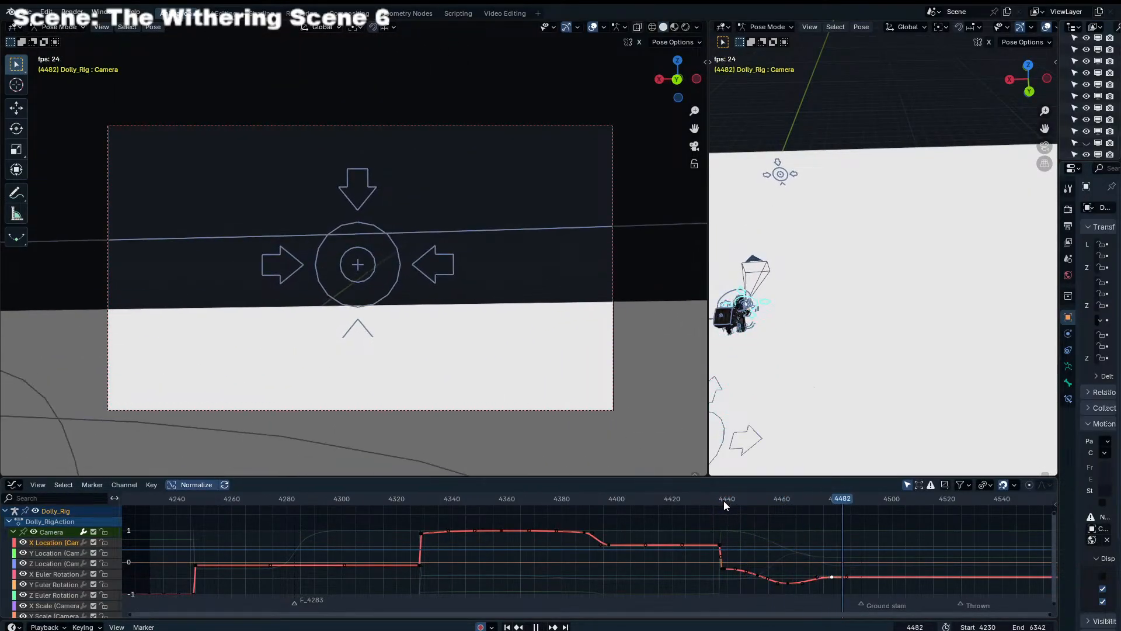
left_click(722, 499)
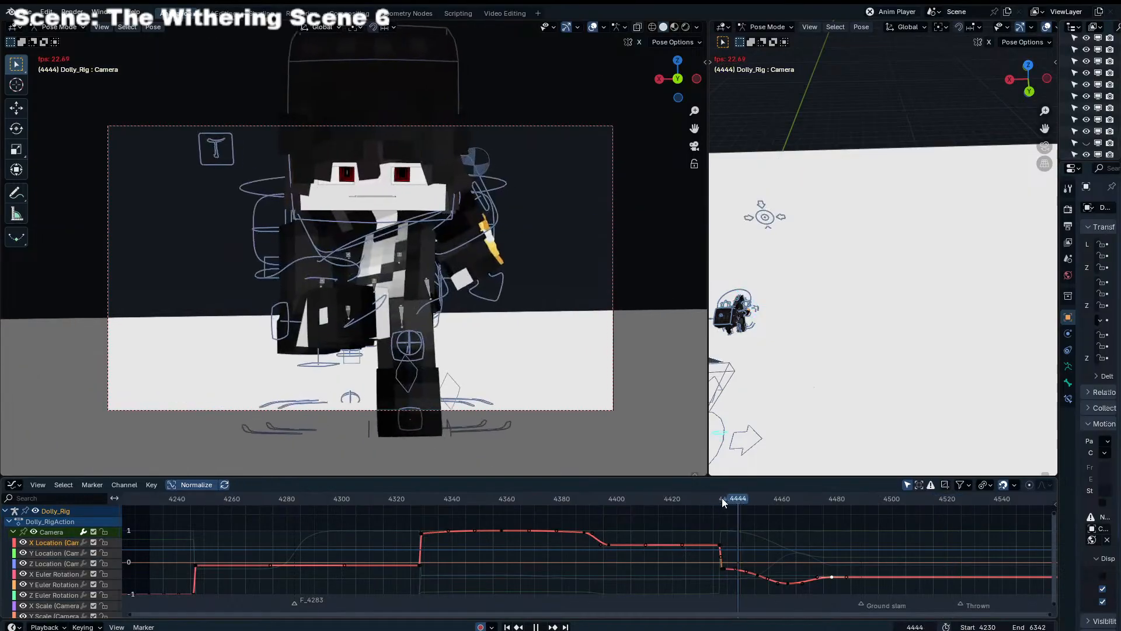
key("Escape")
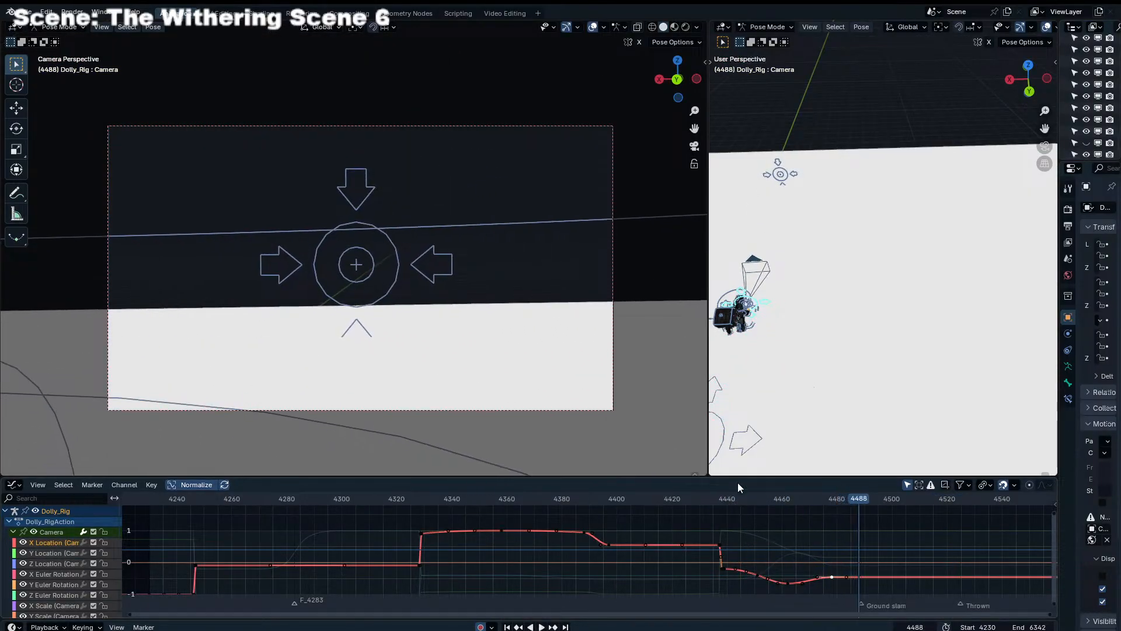
left_click(766, 499)
left_click_drag(768, 498, 427, 525)
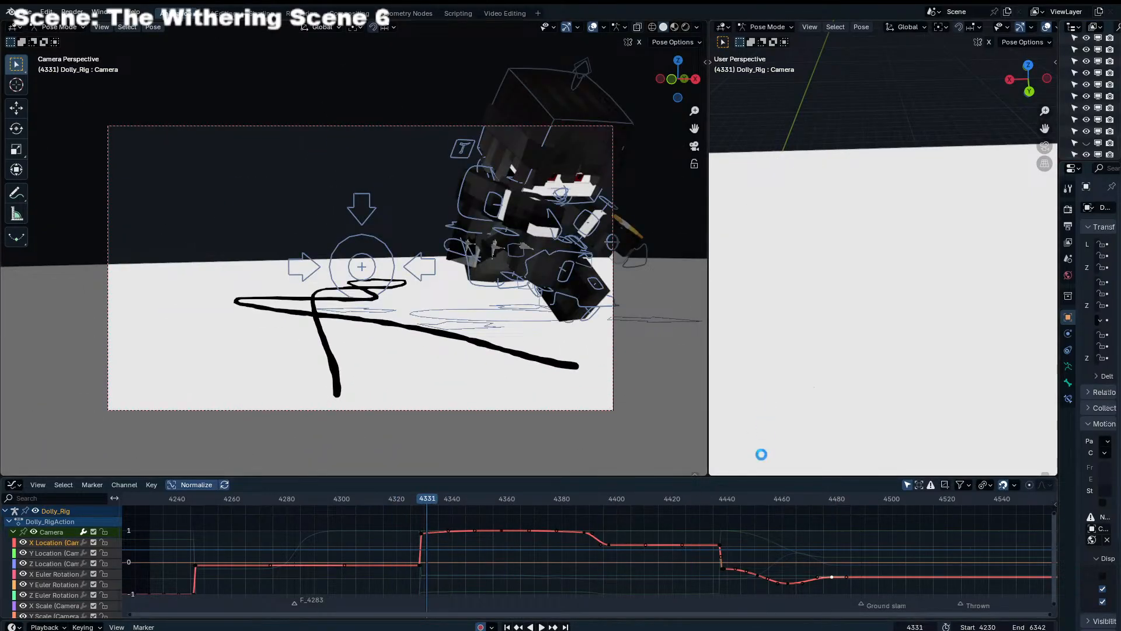
key("ctrl+Tab")
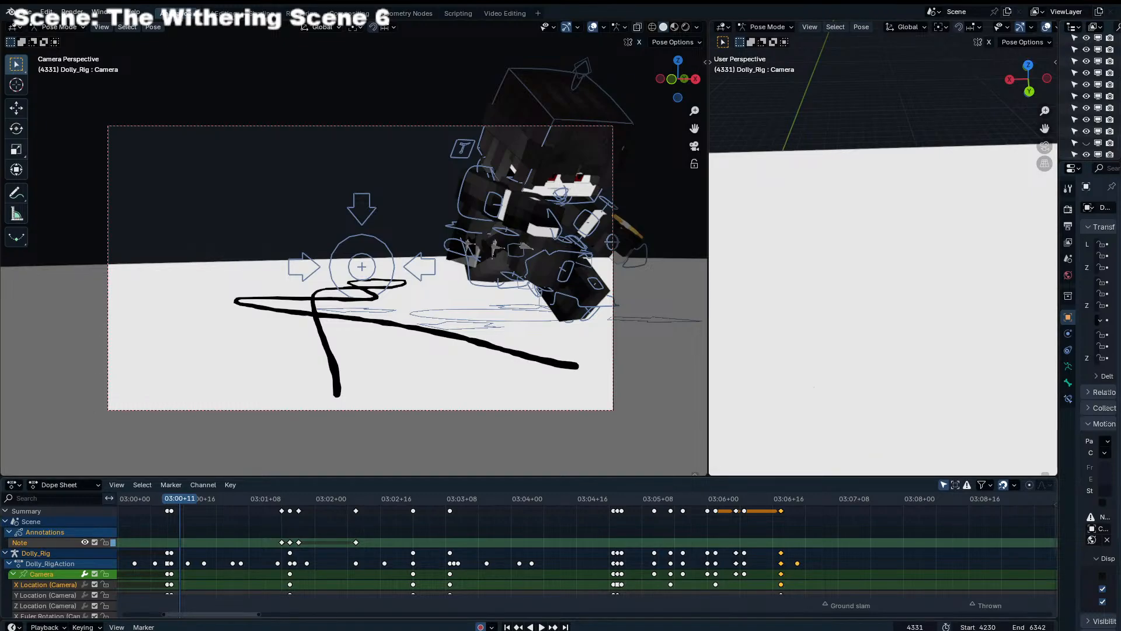
key("space")
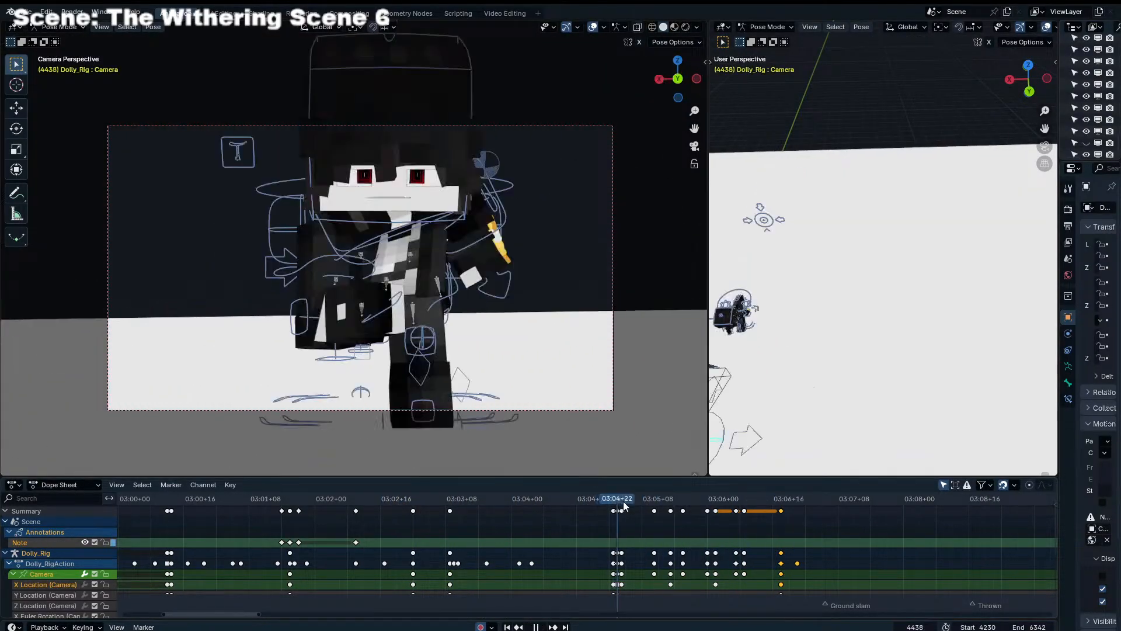
View the Endertainer rig in Pose Mode from the right side at frame 4438 and save the file
key("ctrl+Tab")
key("KP_3")
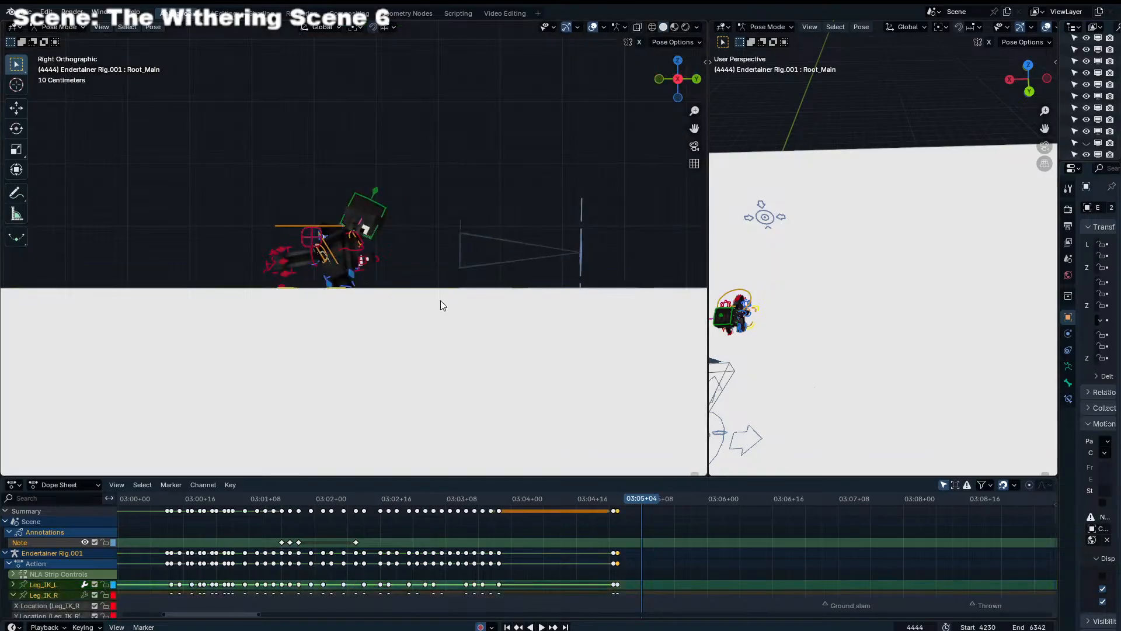
scroll(488, 276, "up", 3)
middle_click_drag(474, 284, 541, 287, "shift")
scroll(541, 287, "up", 2)
scroll(622, 521, "up", 4)
left_click(630, 500)
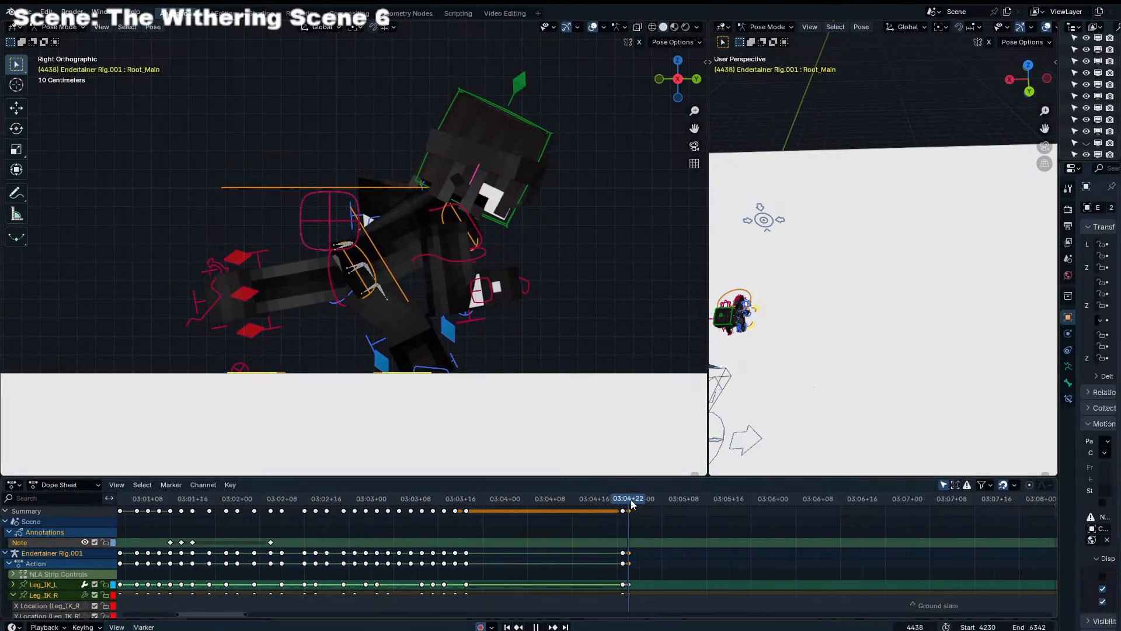
key("ctrl+s")
At frame 4440, move and rotate the left leg's IK control back so the foot sits behind the body near the floor
left_click(448, 373)
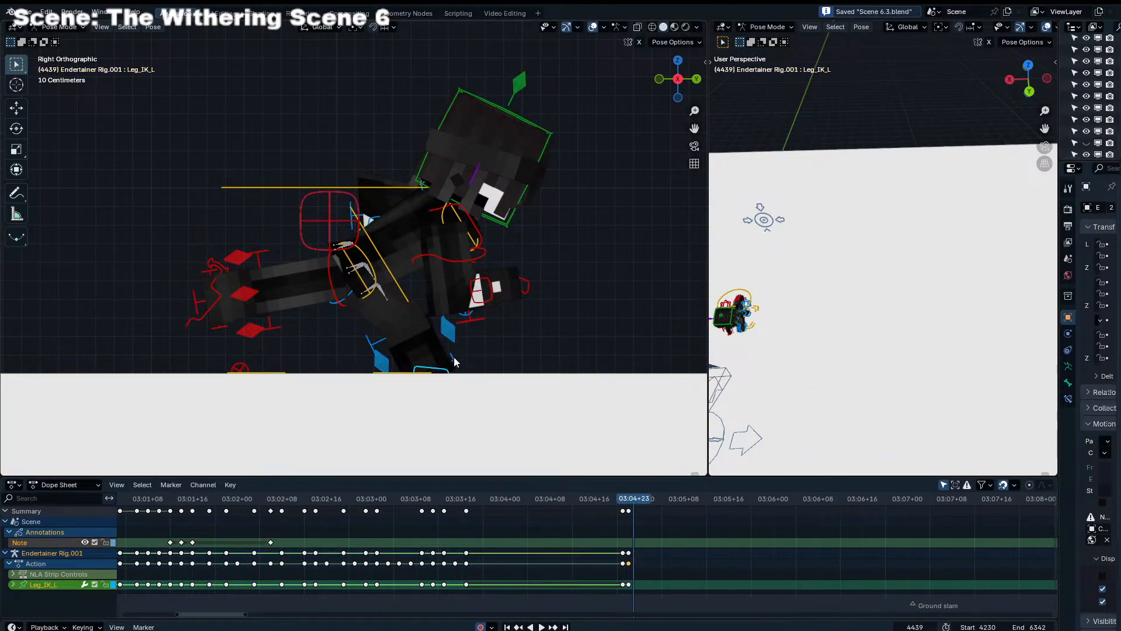
key("Right")
key("g")
left_click(466, 352)
key("r")
left_click(354, 408)
key("g")
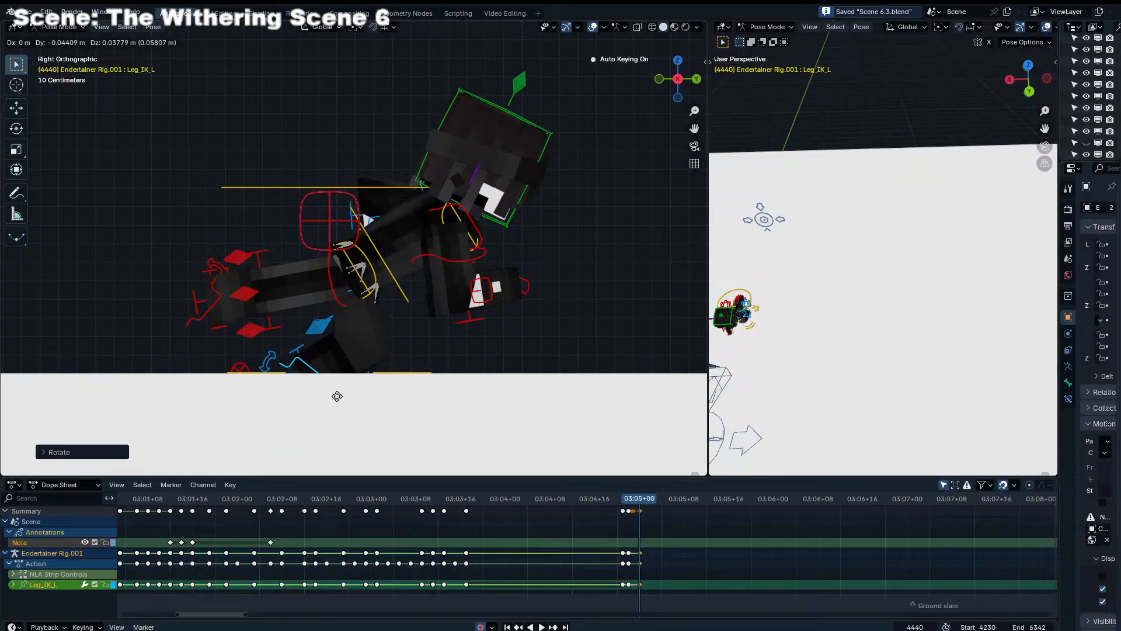
left_click(335, 396)
At frame 4440, raise the torso and bring the right leg's IK control forward beside the left leg
left_click(402, 292)
key("g")
key("z")
left_click(402, 276)
left_click(218, 315)
key("g")
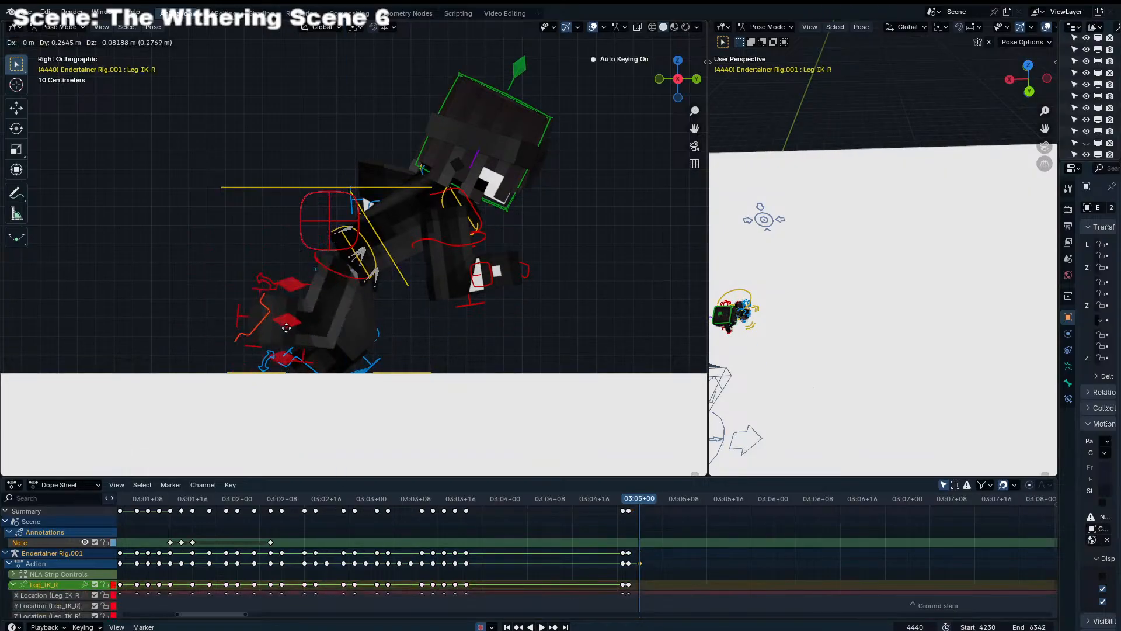
left_click(346, 333)
left_click(405, 283)
key("g")
left_click(409, 276)
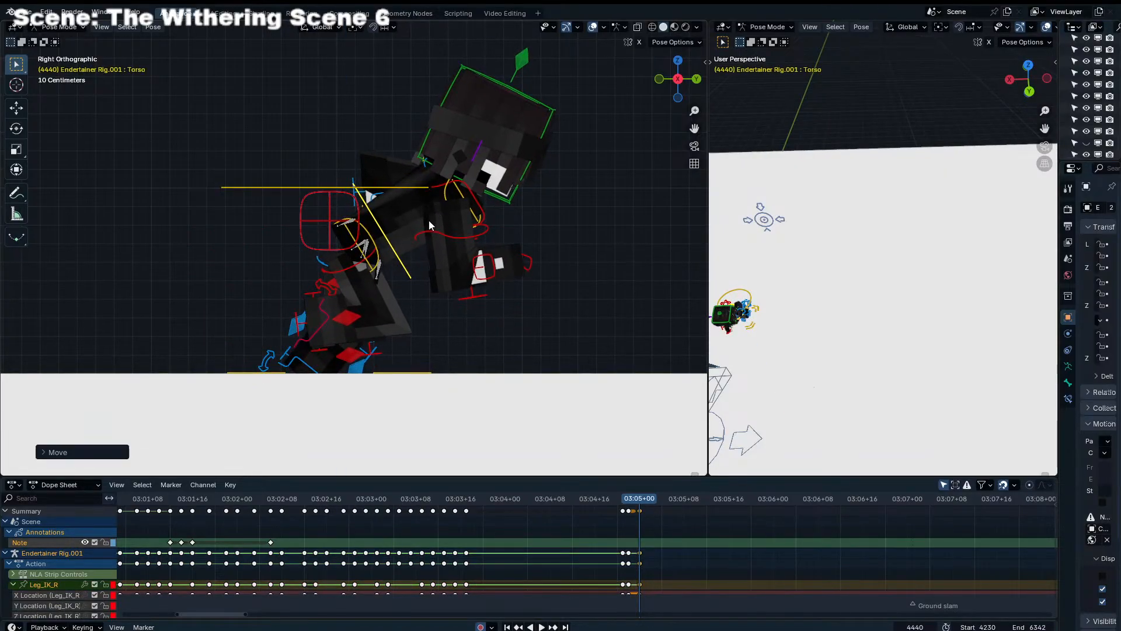
At frame 4442, move the left leg's IK control farther back and rotate it so the leg trails behind
key("Right")
key("Right")
left_click(305, 362)
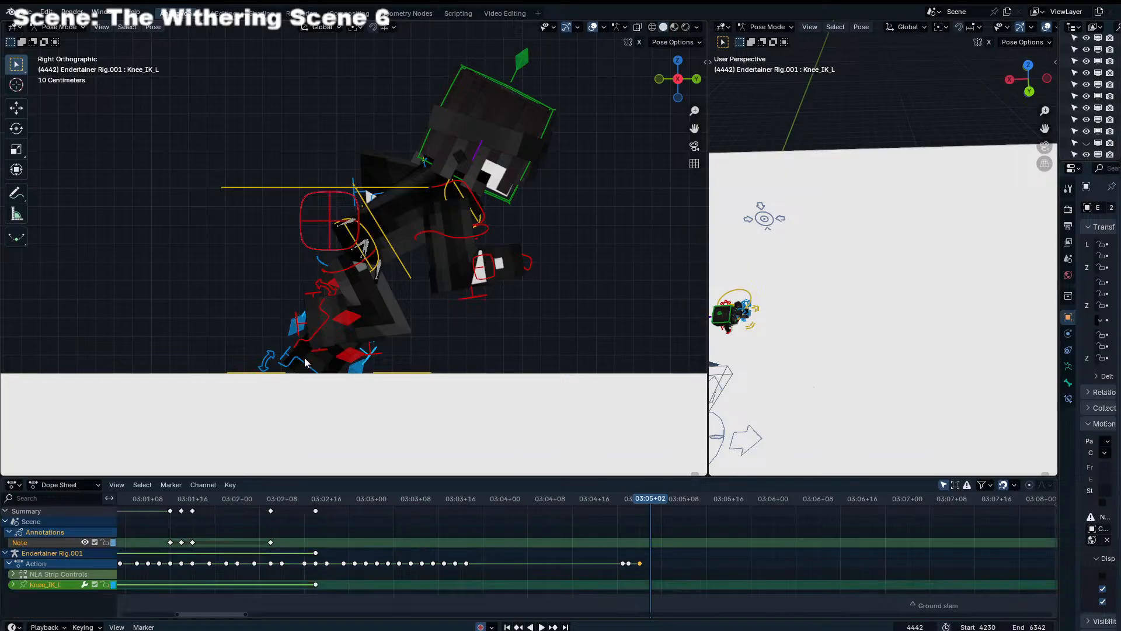
left_click(304, 362)
key("g")
left_click(248, 340)
key("r")
left_click(298, 337)
At frame 4442, move the right leg's IK control forward under the body and rotate the foot
left_click(324, 329)
key("g")
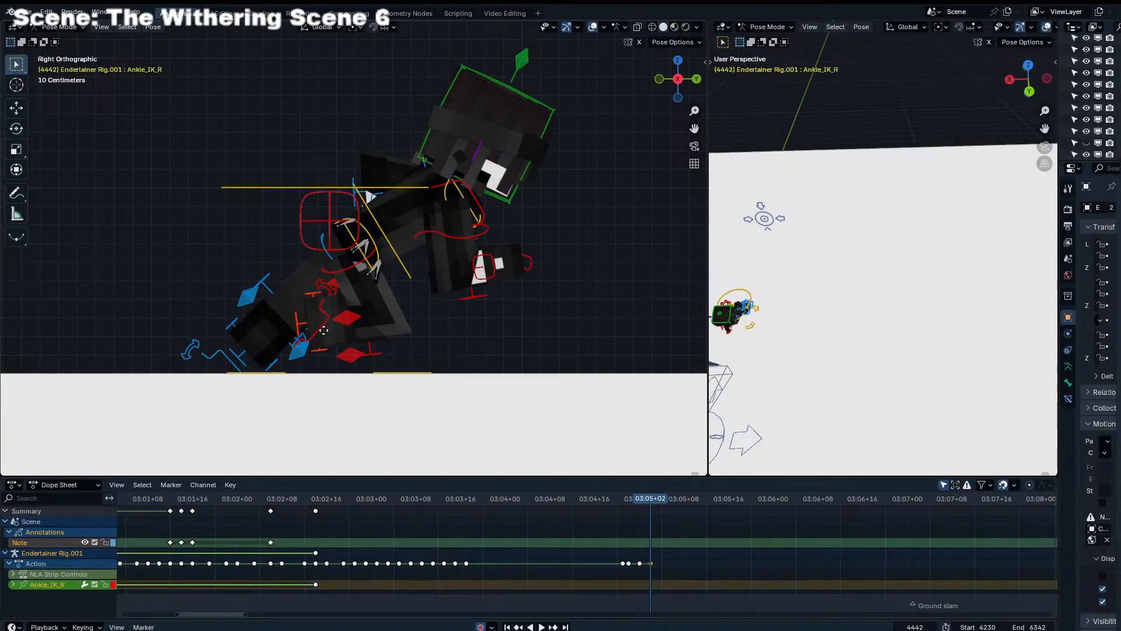
right_click(324, 329)
left_click(328, 328)
key("g")
left_click(404, 349)
key("r")
left_click(430, 259)
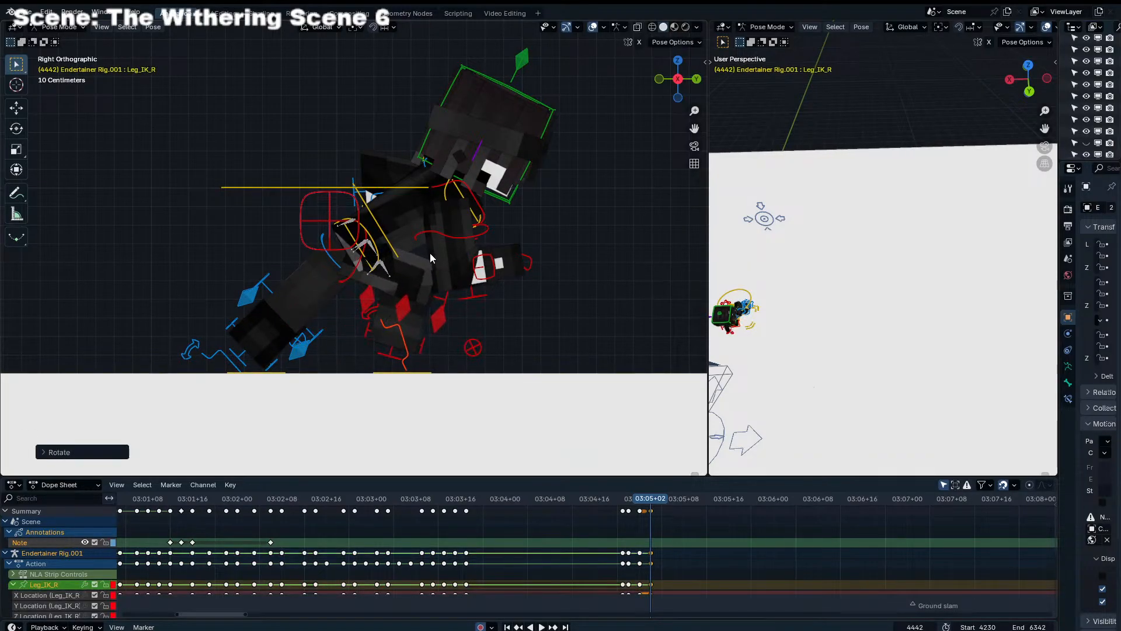
key("g")
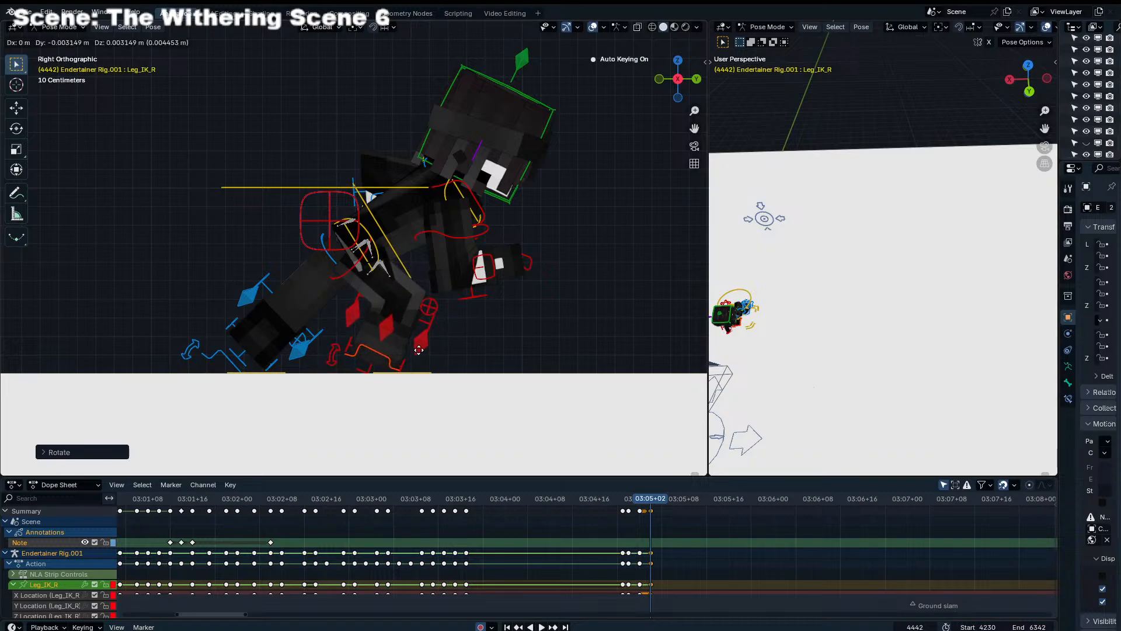
left_click(424, 343)
Fine-tune the torso's height and forward position at frame 4442 and scrub the preceding frames to check the step
left_click(408, 269)
key("g")
key("z")
left_click(409, 262)
key("g")
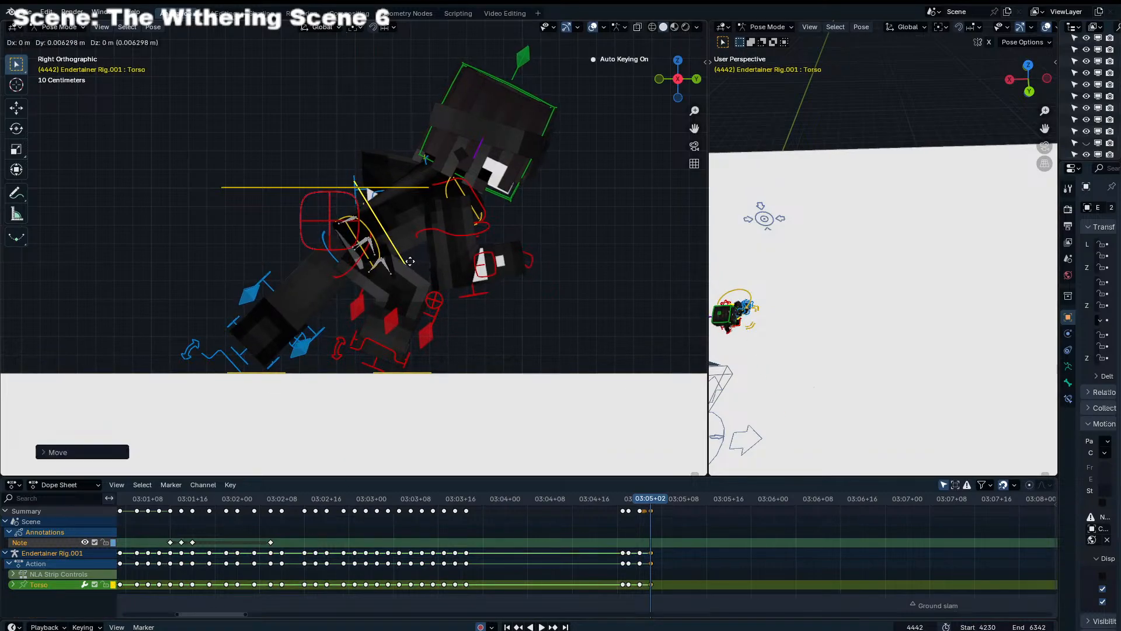
left_click(408, 262)
key("g")
key("z")
left_click(407, 267)
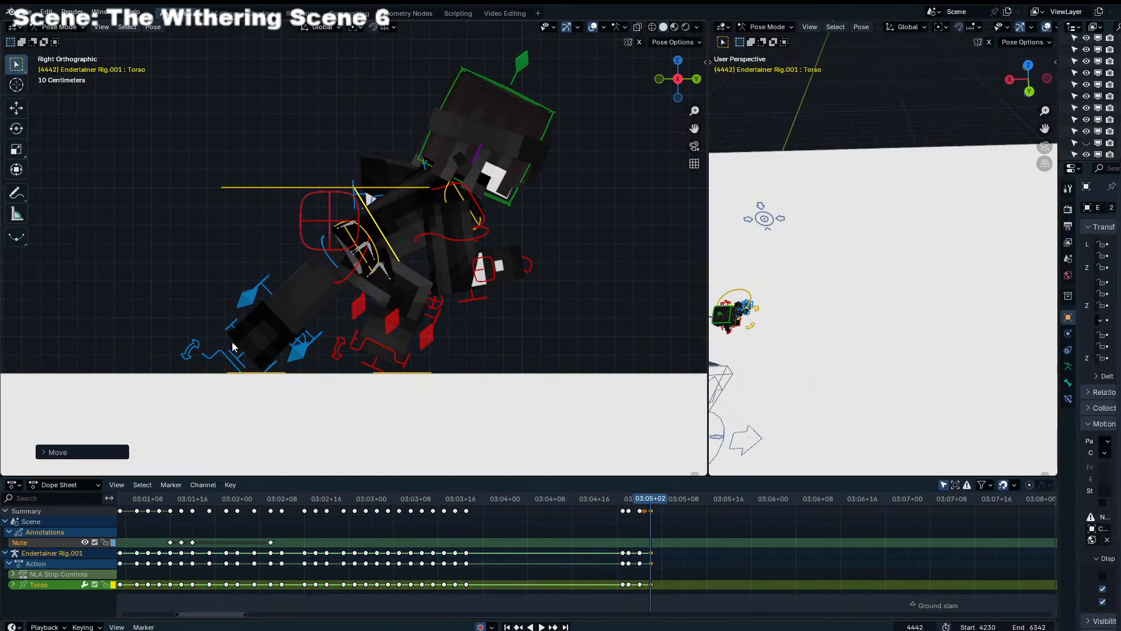
left_click_drag(617, 502, 654, 509)
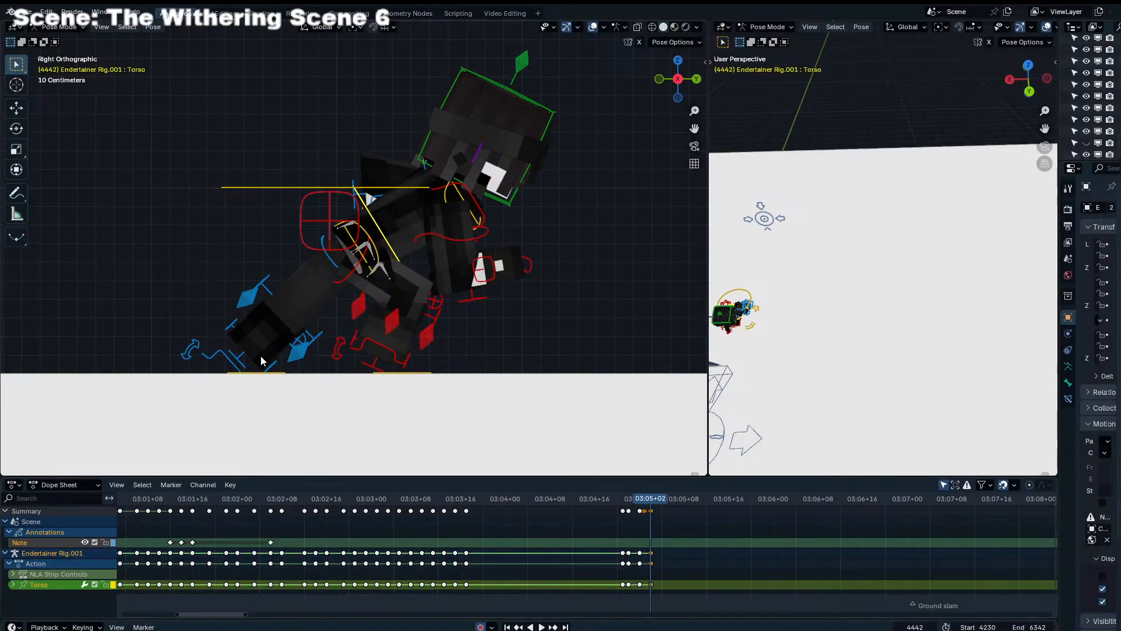
At frame 4442, lift and rotate the trailing left foot and shift the right leg's IK control farther forward
left_click(221, 350)
key("g")
left_click(205, 321)
key("r")
left_click(327, 351)
key("g")
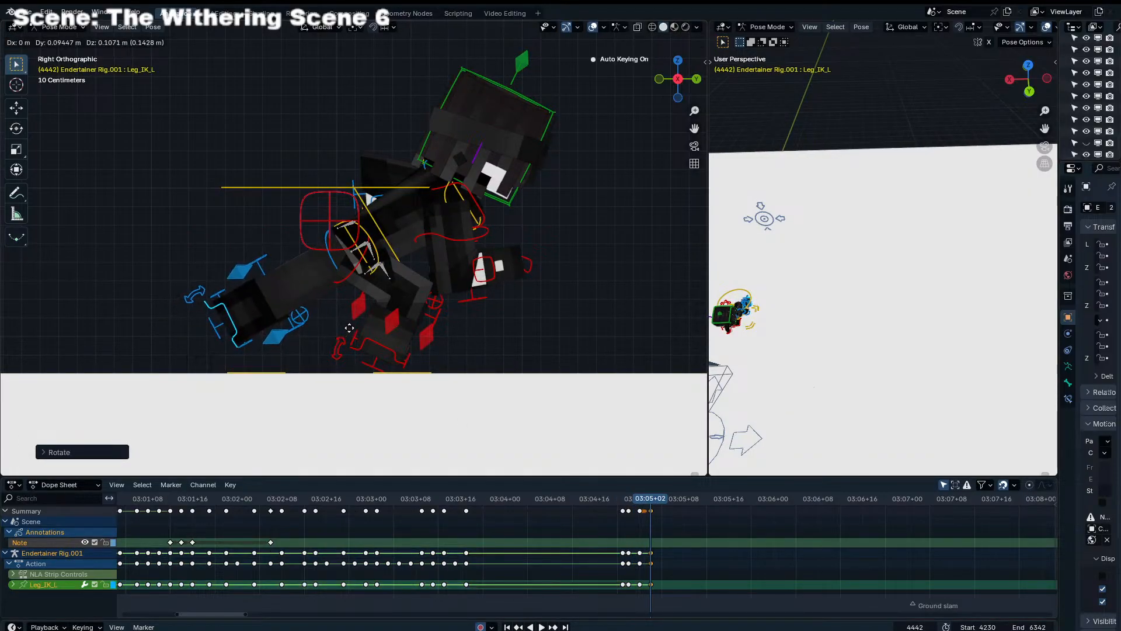
left_click(355, 327)
left_click(369, 342)
key("g")
left_click(412, 343)
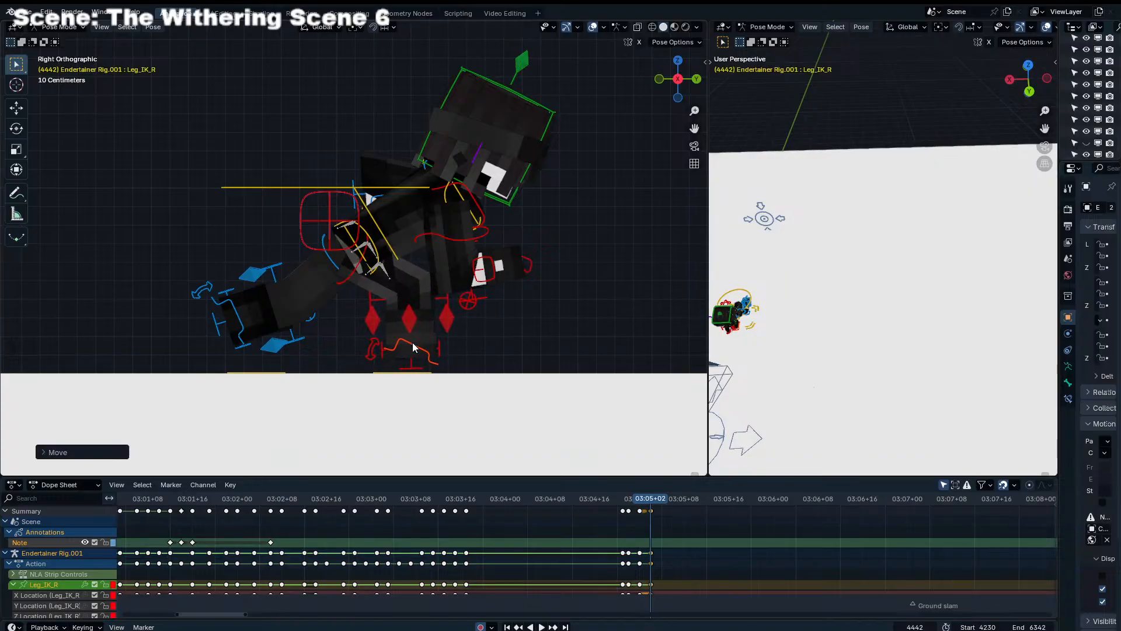
At frame 4444, move the right leg's IK control forward and rotate it to plant the foot in front
key("Right")
key("Right")
key("g")
left_click(520, 342)
key("r")
left_click(459, 290)
key("g")
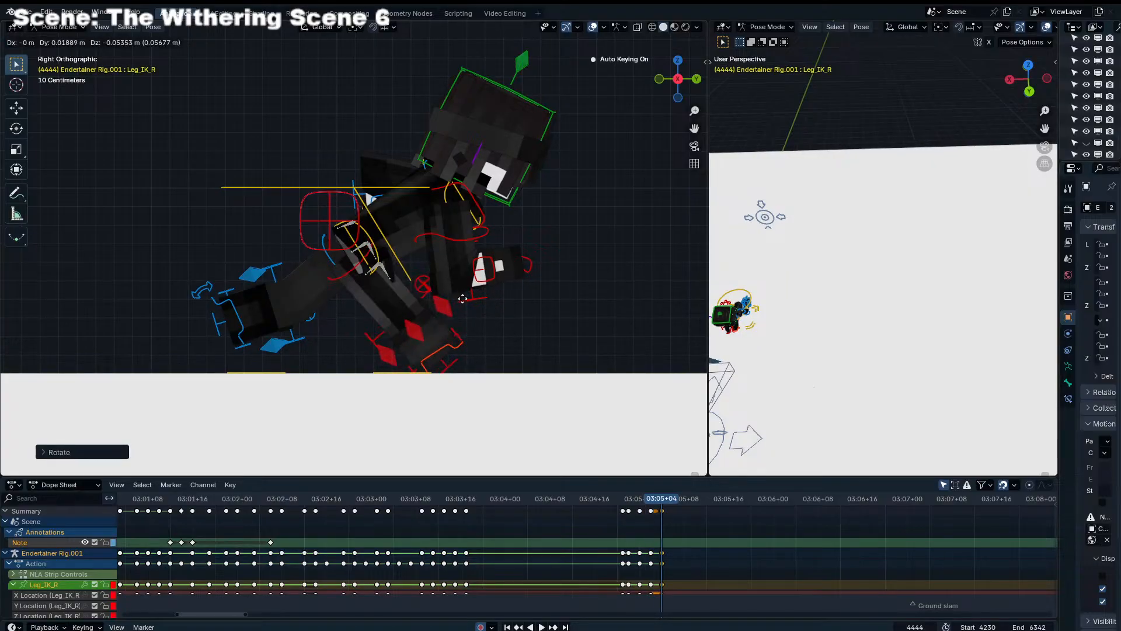
At frame 4444, lower the torso along global Z and reposition the right foot just above the floor
left_click(408, 266)
key("g")
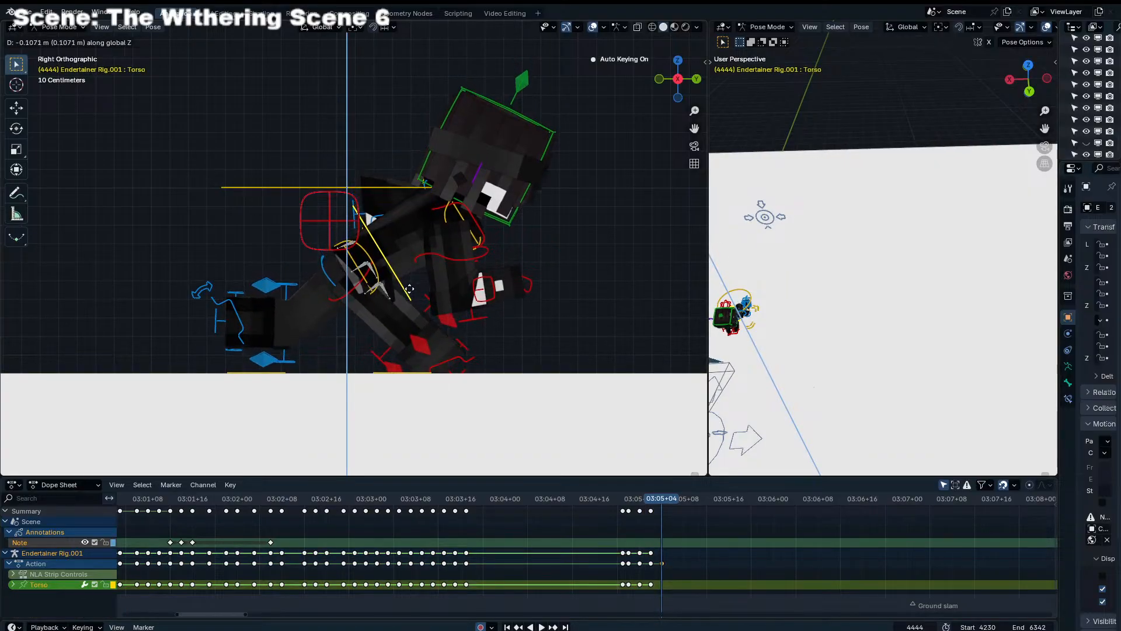
left_click(411, 290)
left_click(449, 359)
key("g")
left_click(431, 364)
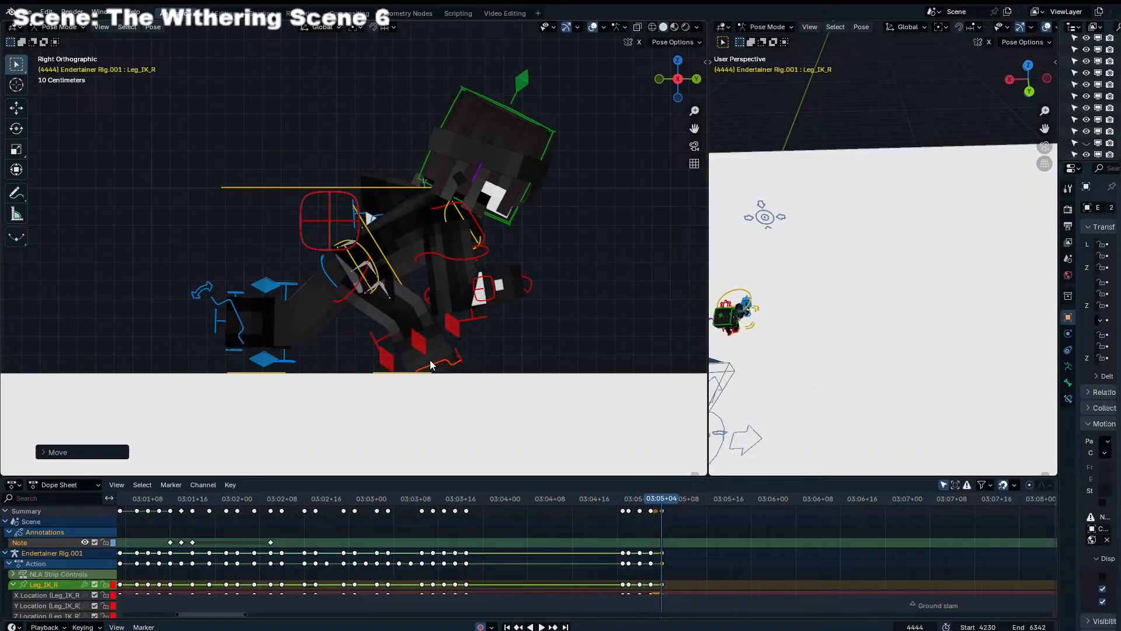
At frame 4444, raise the left leg's IK control behind the body and rotate the foot backward
left_click(240, 330)
key("g")
left_click(226, 315)
key("r")
left_click(306, 335)
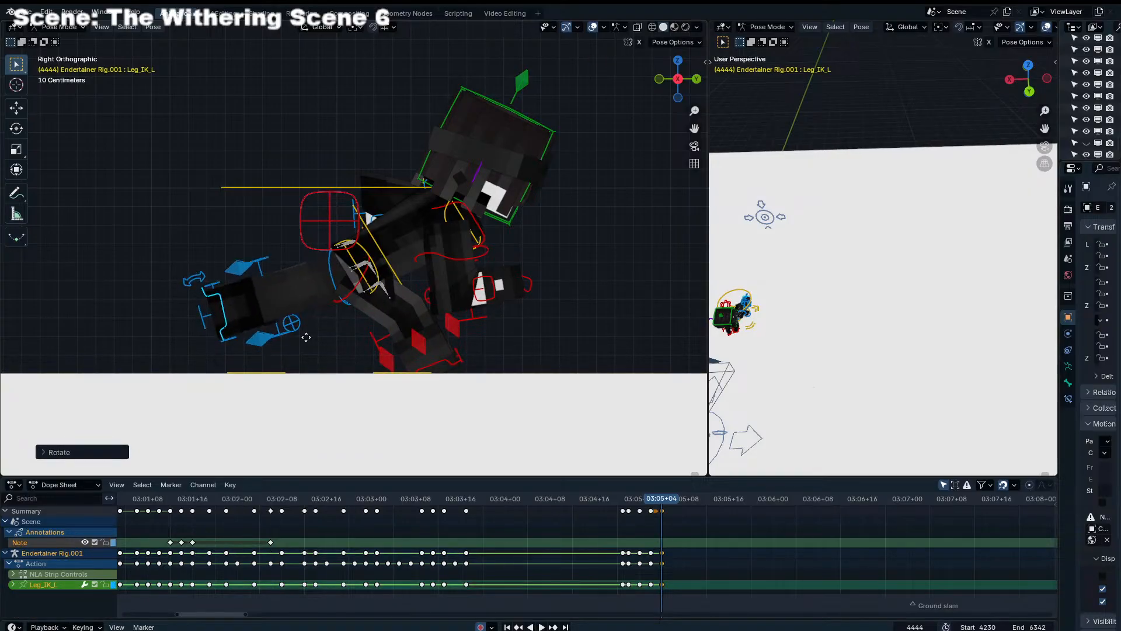
key("g")
left_click(310, 340)
Refine the left foot's rotation and position at frame 4444 so the trailing leg extends straight behind the body
key("r")
left_click(289, 348)
key("g")
left_click(294, 345)
key("r")
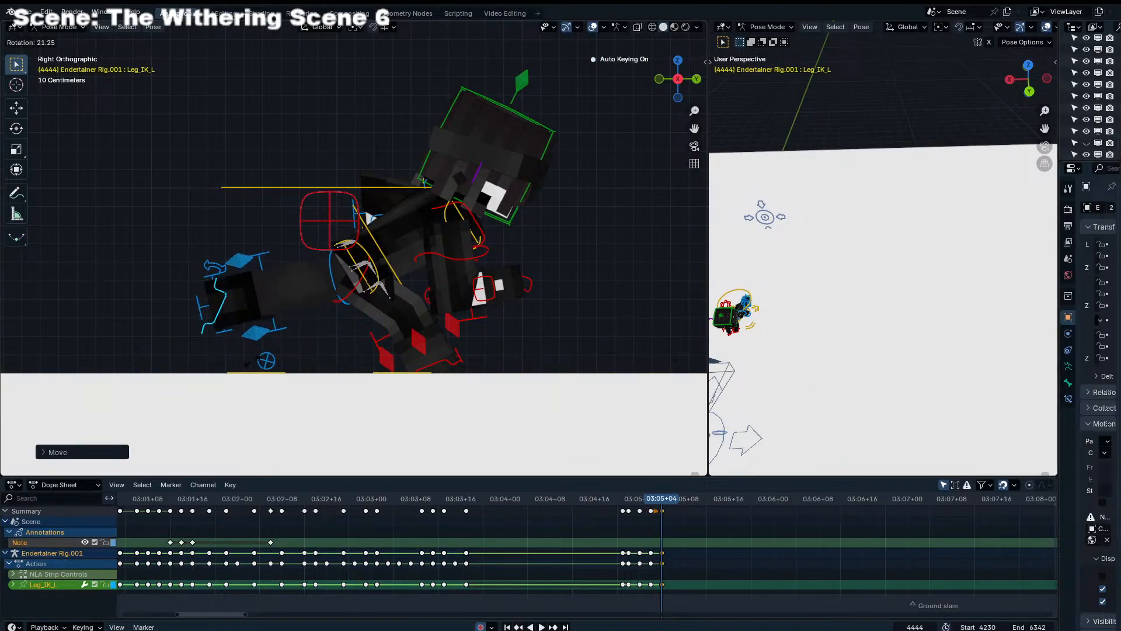
left_click(251, 360)
key("g")
left_click(310, 353)
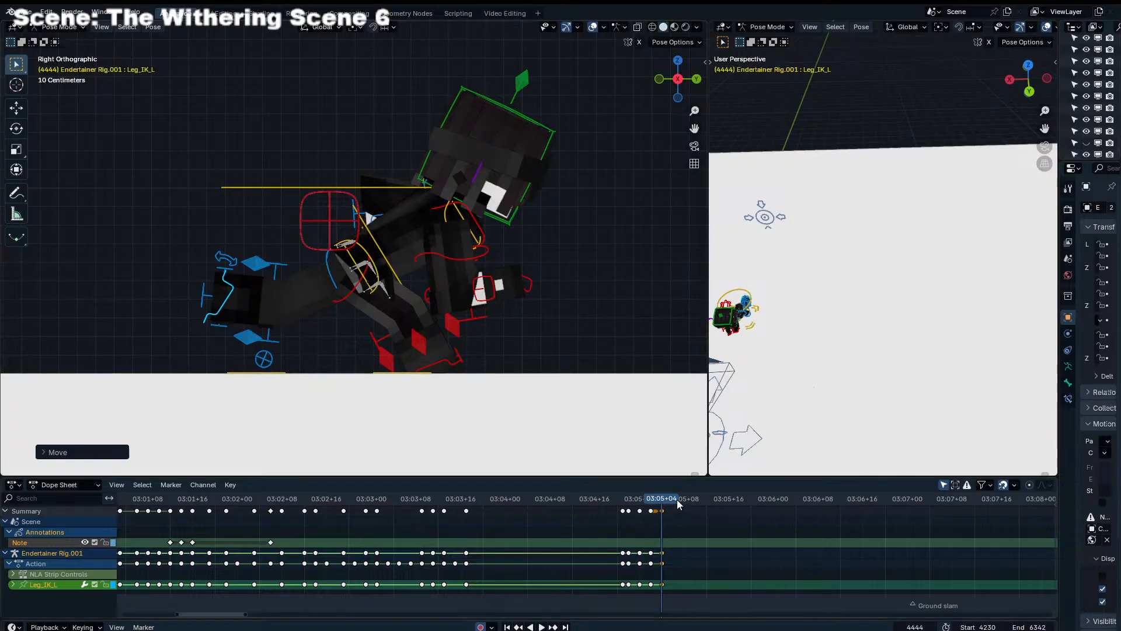
Try shifting the right leg's IK control forward at frame 4439 and scrub to compare it with frame 4440
left_click(637, 499)
left_click_drag(635, 496, 636, 498)
key("g")
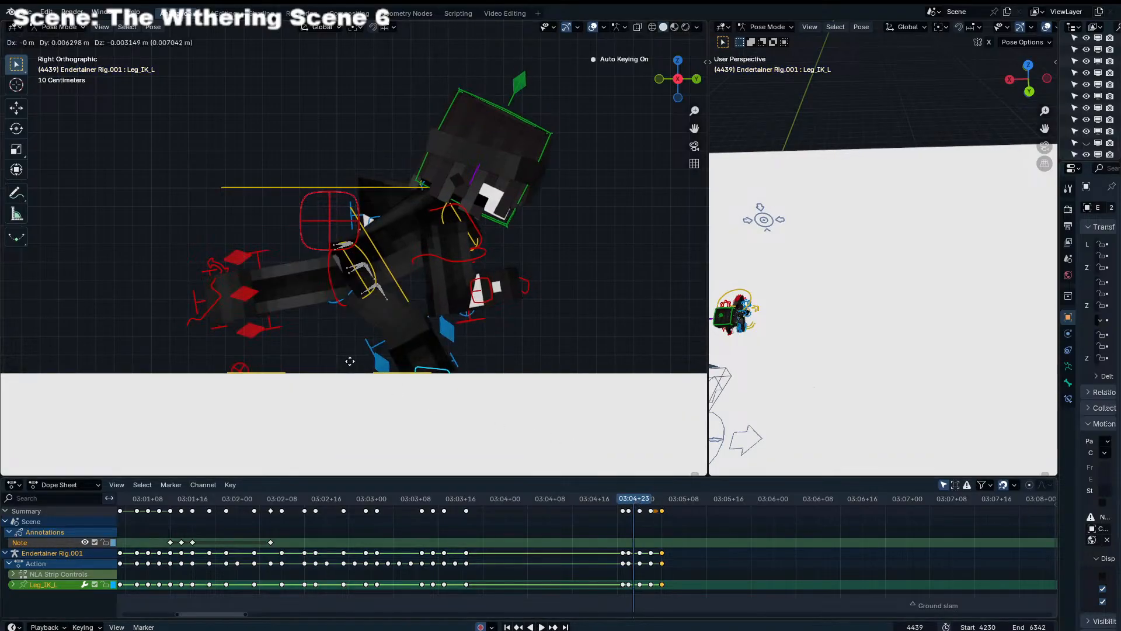
right_click(349, 360)
left_click(212, 324)
key("g")
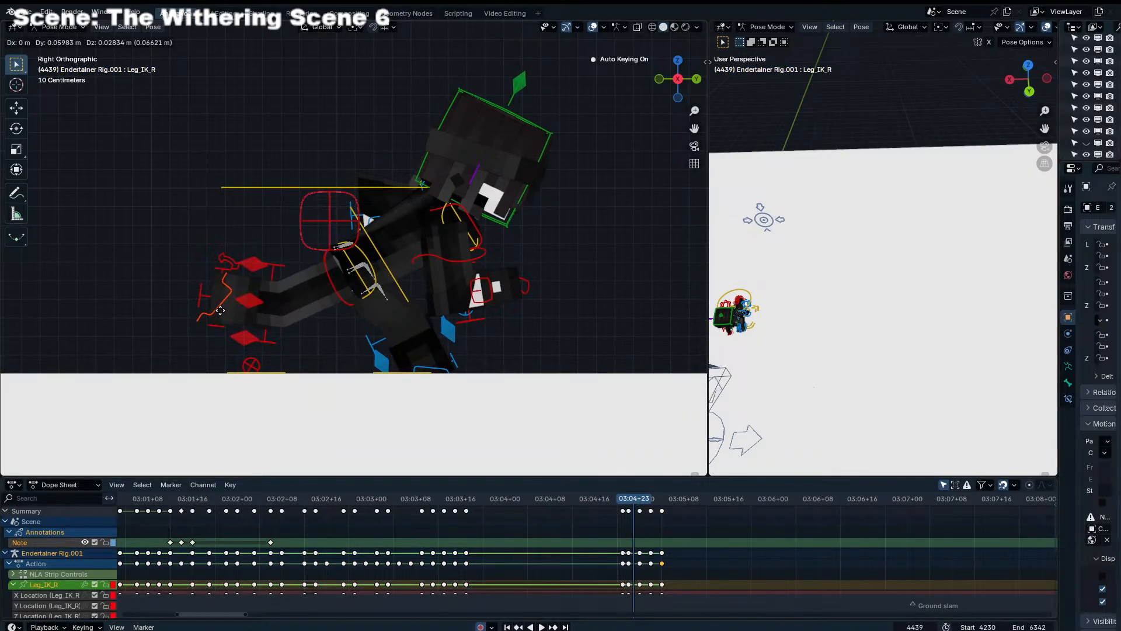
left_click(251, 292)
mouse_move(631, 502)
left_mouse_down()
mouse_move(653, 503)
mouse_move(626, 500)
mouse_move(639, 499)
left_mouse_up()
key("g")
left_click(627, 508)
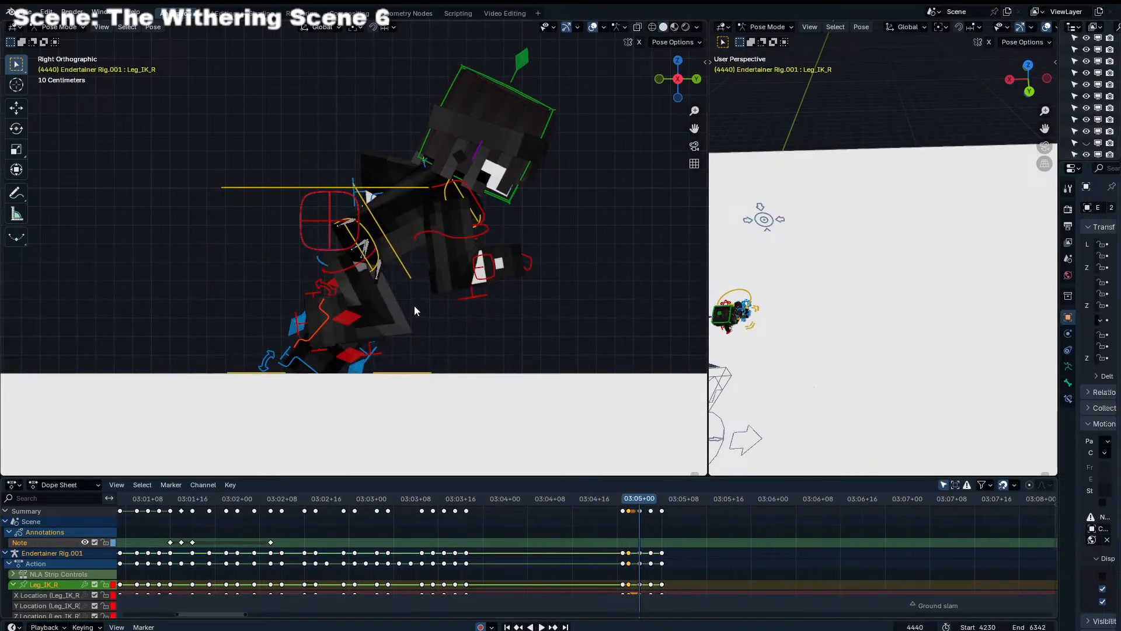
At frame 4440, lower the torso slightly and rotate it a little more upright
left_click(408, 273)
key("g")
left_click(418, 282)
key("r")
left_click(420, 281)
Rotate the torso more upright at frames 4442 and 4444, also moving it slightly at frame 4442
key("Up")
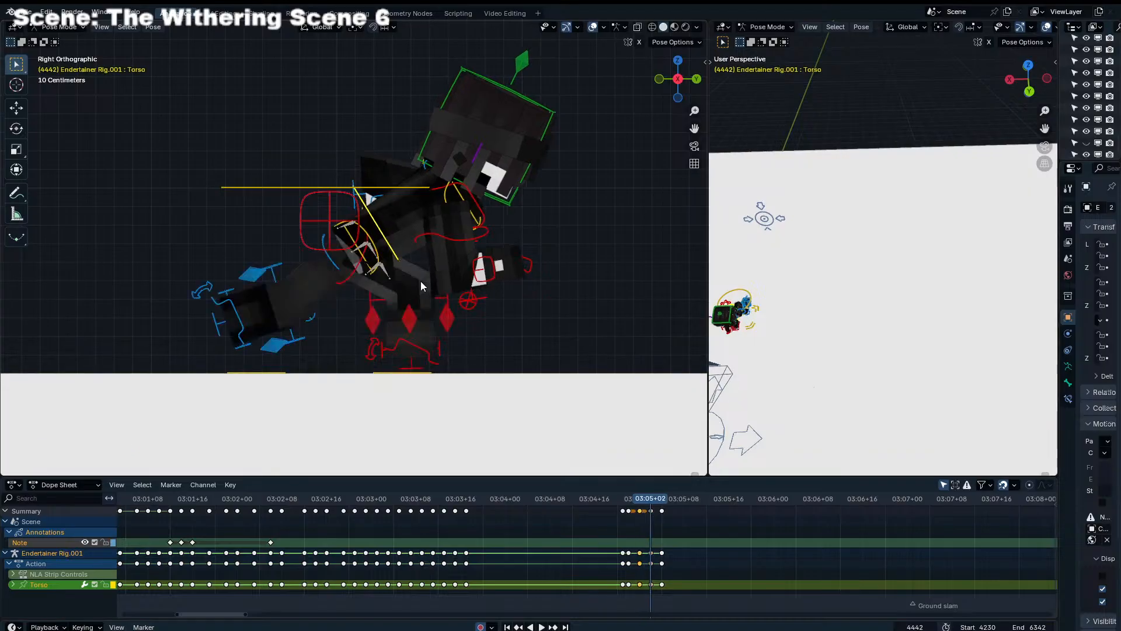
key("r")
left_click(444, 274)
key("g")
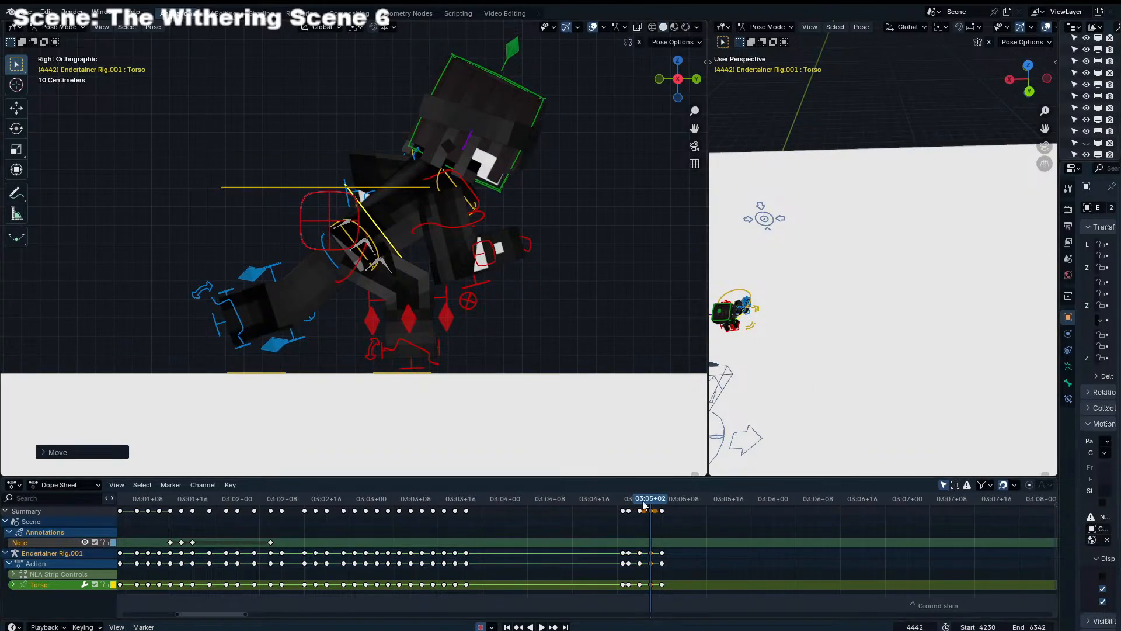
mouse_move(643, 506)
left_mouse_down()
mouse_move(667, 503)
mouse_move(636, 500)
mouse_move(669, 506)
mouse_move(608, 502)
mouse_move(661, 511)
left_mouse_up()
key("r")
left_click(636, 432)
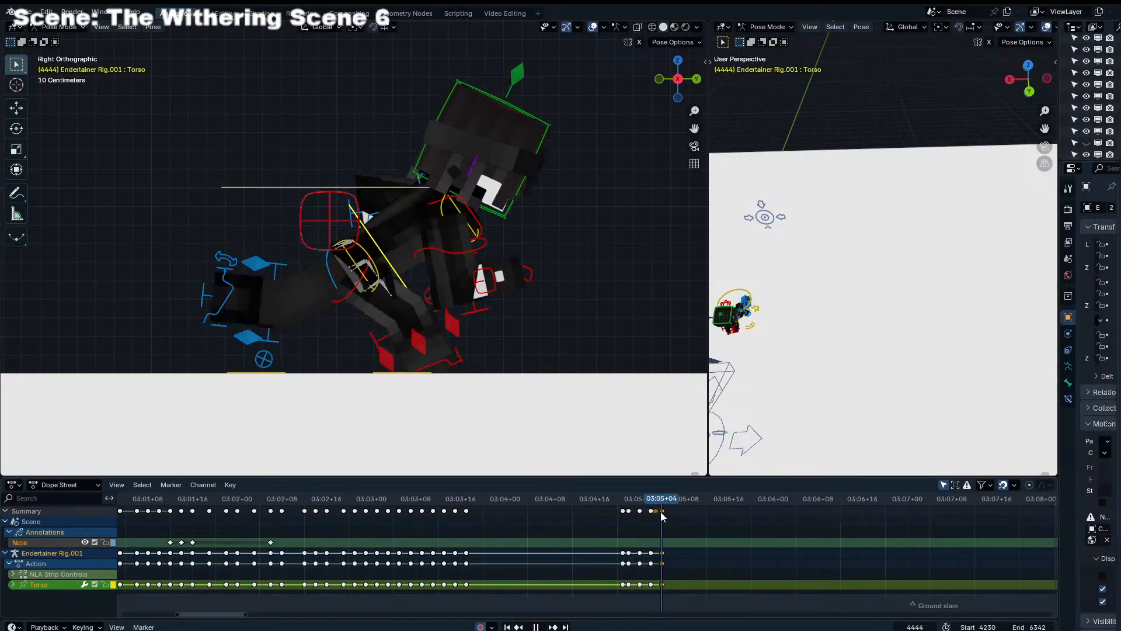
Try pasting the copied torso pose at frame 4446
key("Right")
key("Right")
left_click(639, 511)
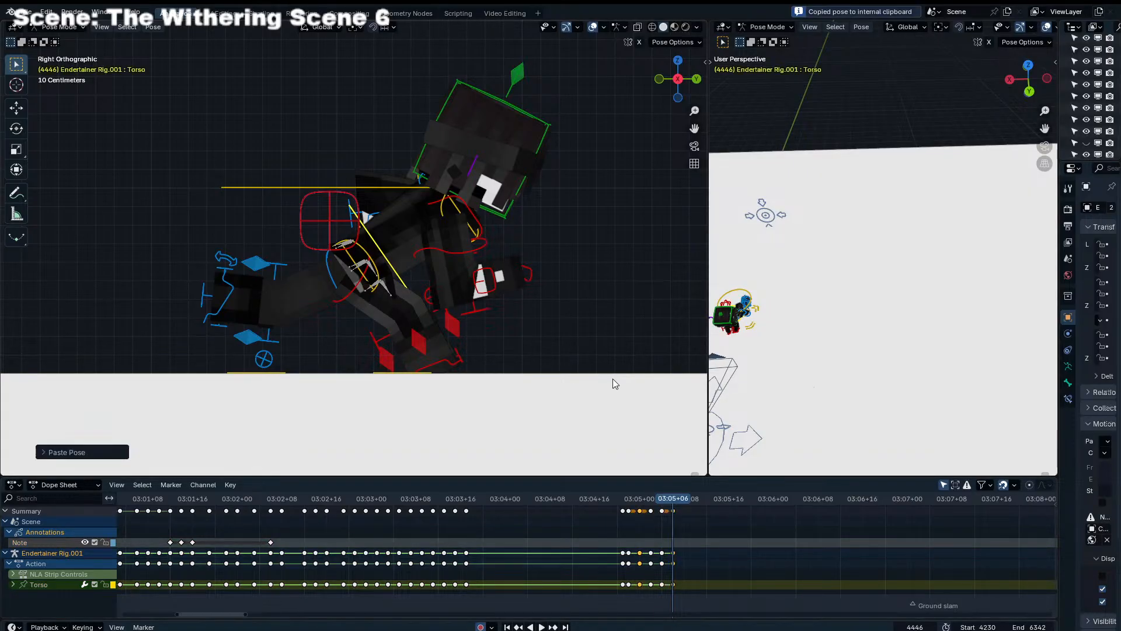
left_click_drag(654, 503, 645, 504)
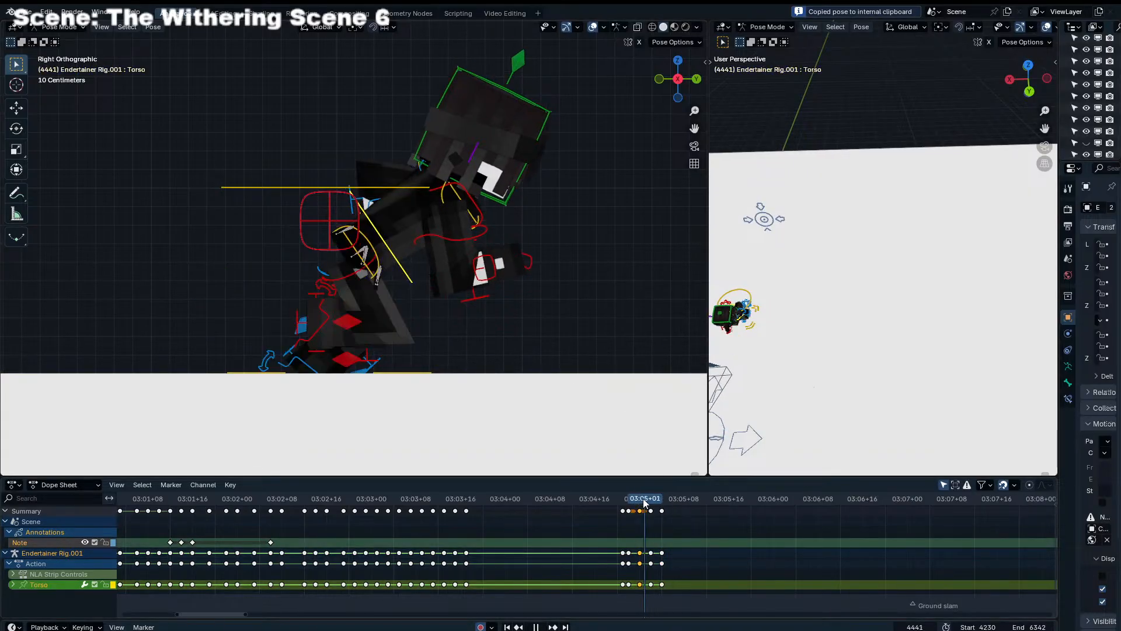
Copy the pose of both leg IK controls and the torso at frame 4440 and paste it mirrored at frame 4446
left_click(306, 366)
left_click(319, 324, "shift")
left_click(410, 282, "shift")
key("ctrl+c")
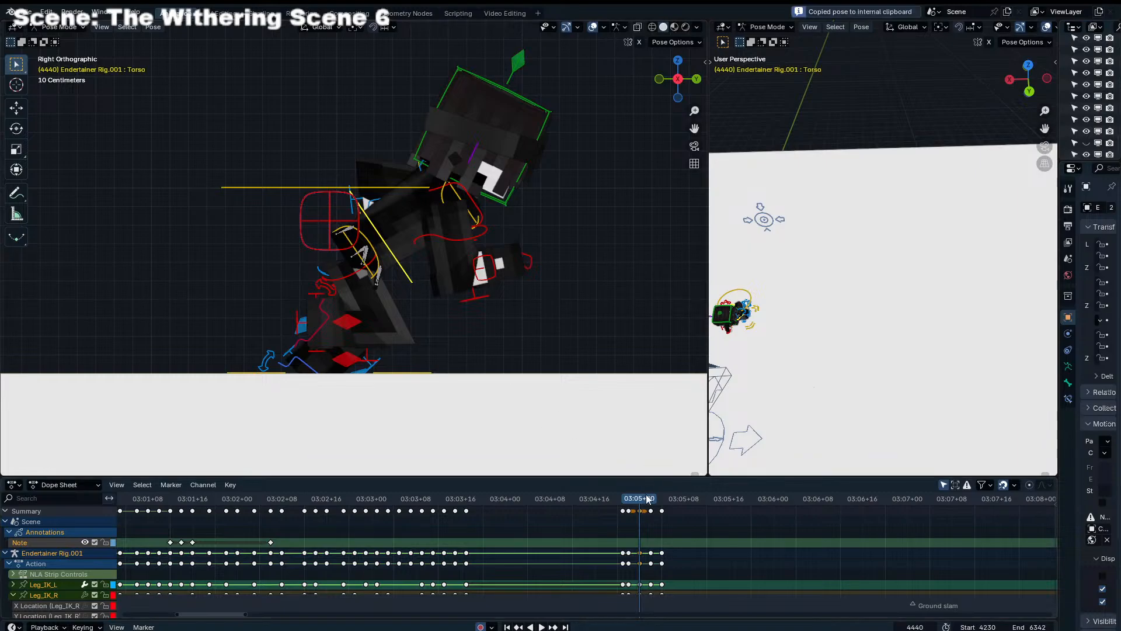
key("Right")
key("Right")
key("Right")
key("Right")
key("Right")
key("Right")
key("ctrl+v")
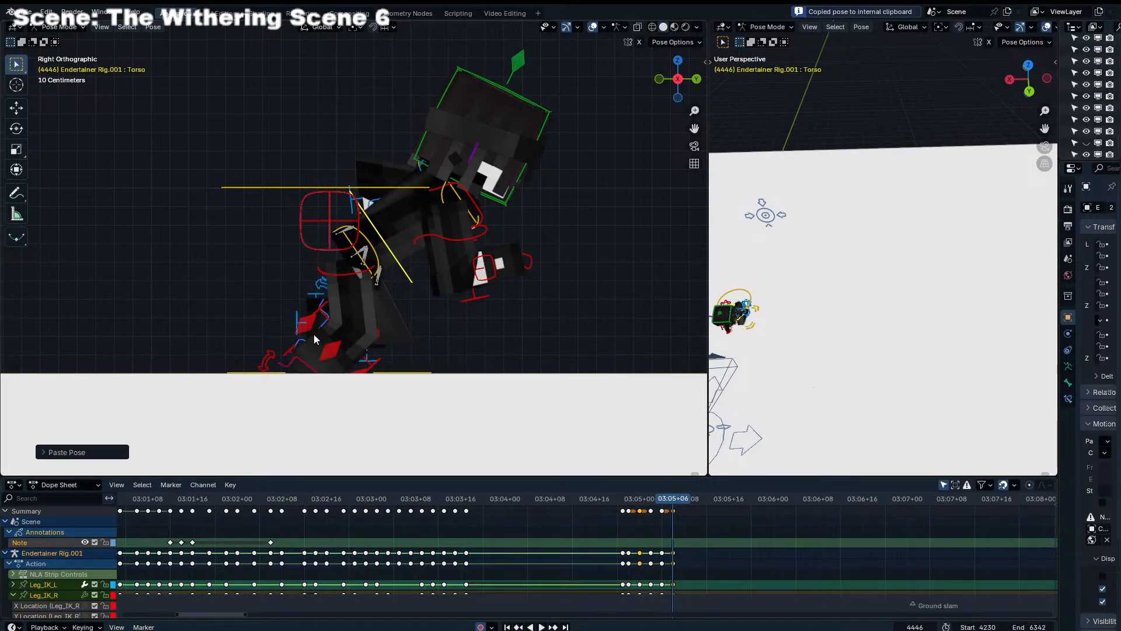
Copy the leg and torso pose from frame 4442, paste it mirrored at frame 4448, and select the keyframes at frame 4438
key("Left")
key("Left")
key("Left")
key("Left")
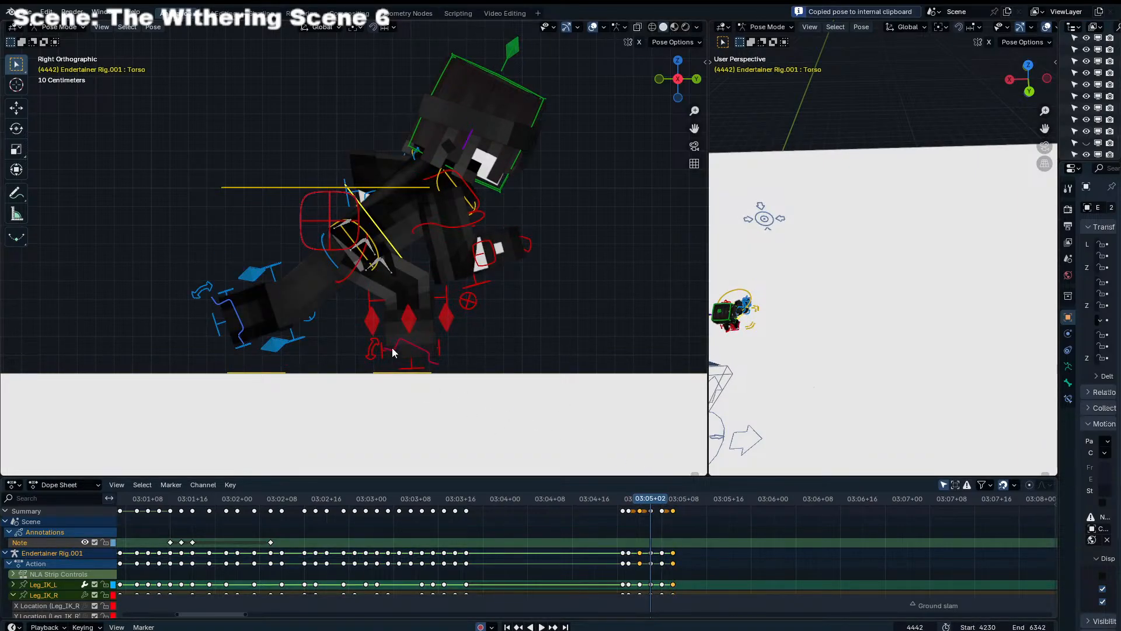
key("Right")
key("Right")
key("Right")
key("Right")
key("Right")
key("Right")
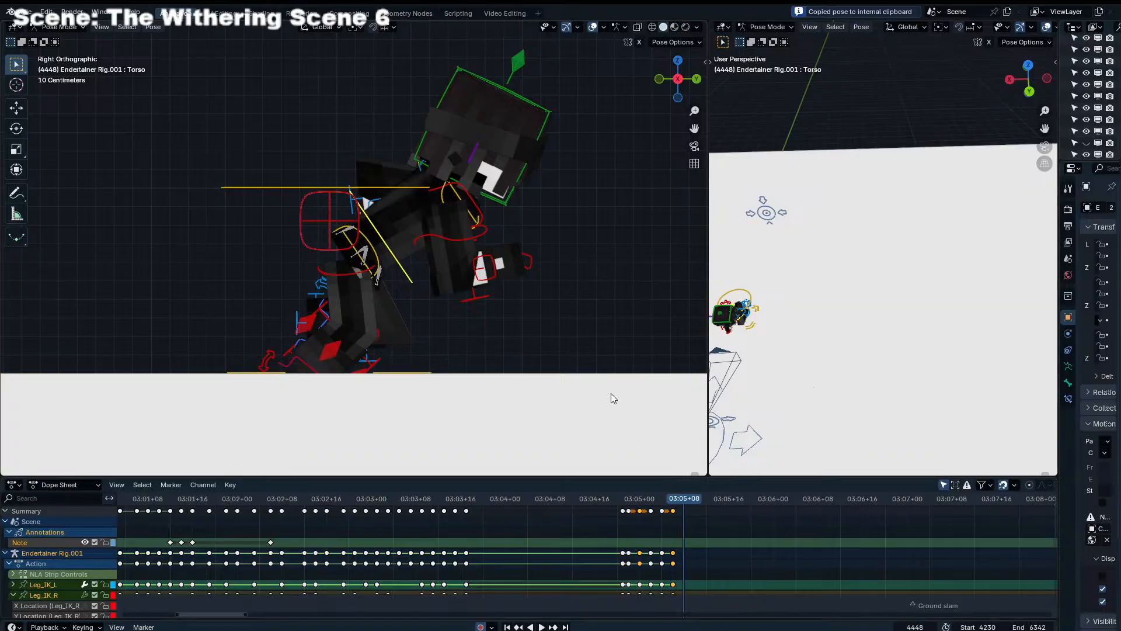
key("ctrl+v")
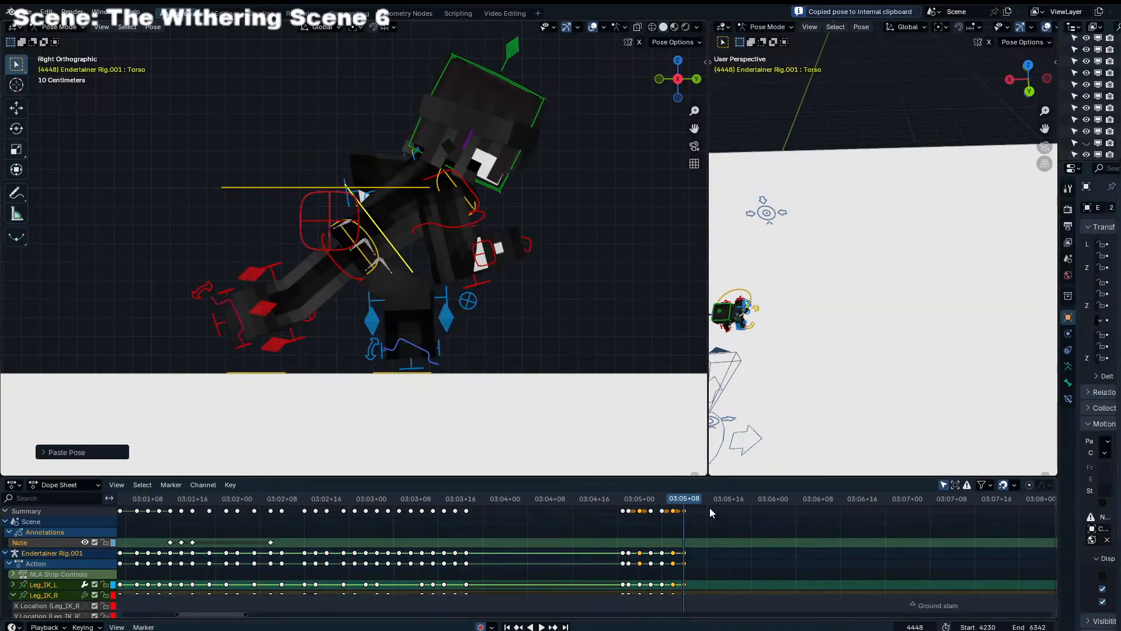
left_click(629, 510)
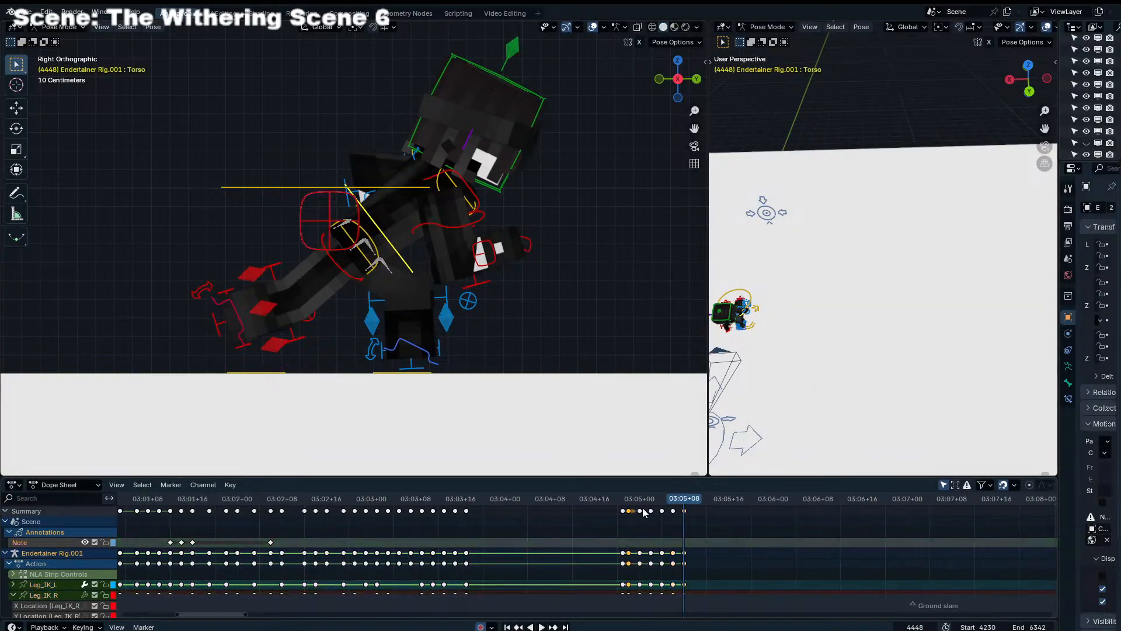
Copy the leg and torso pose from frame 4438 and paste it unmirrored at frame 4450
key("Right")
key("Right")
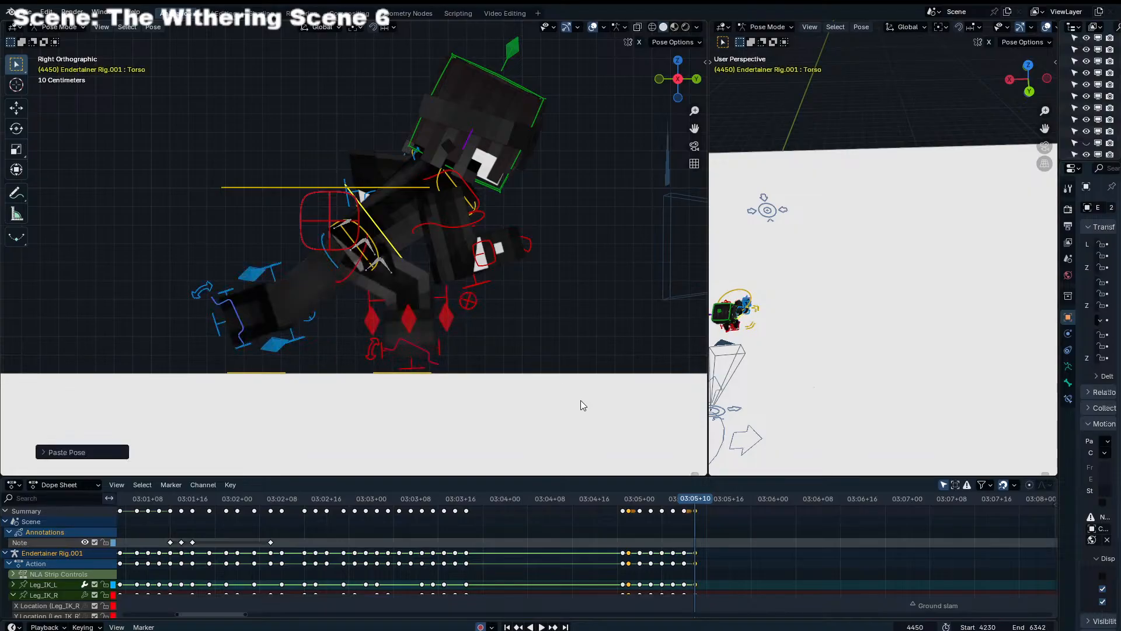
left_click_drag(645, 500, 630, 501)
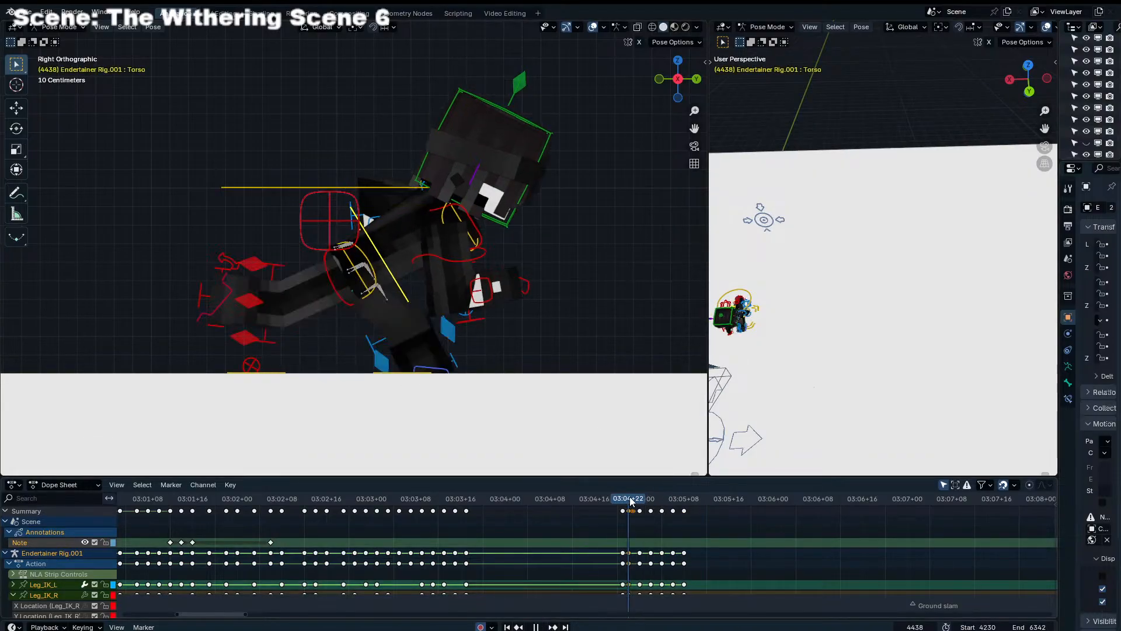
left_click(695, 500)
key("ctrl+v")
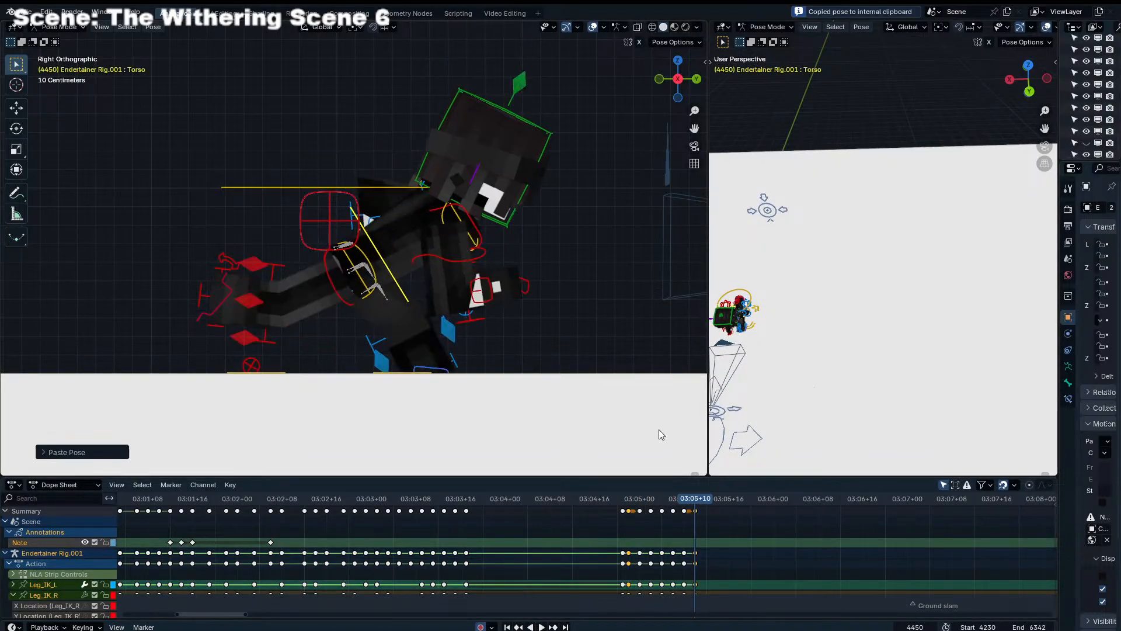
Play the run cycle from frame 4438 and scrub through its first frames to check the motion
left_click(627, 502)
key("space")
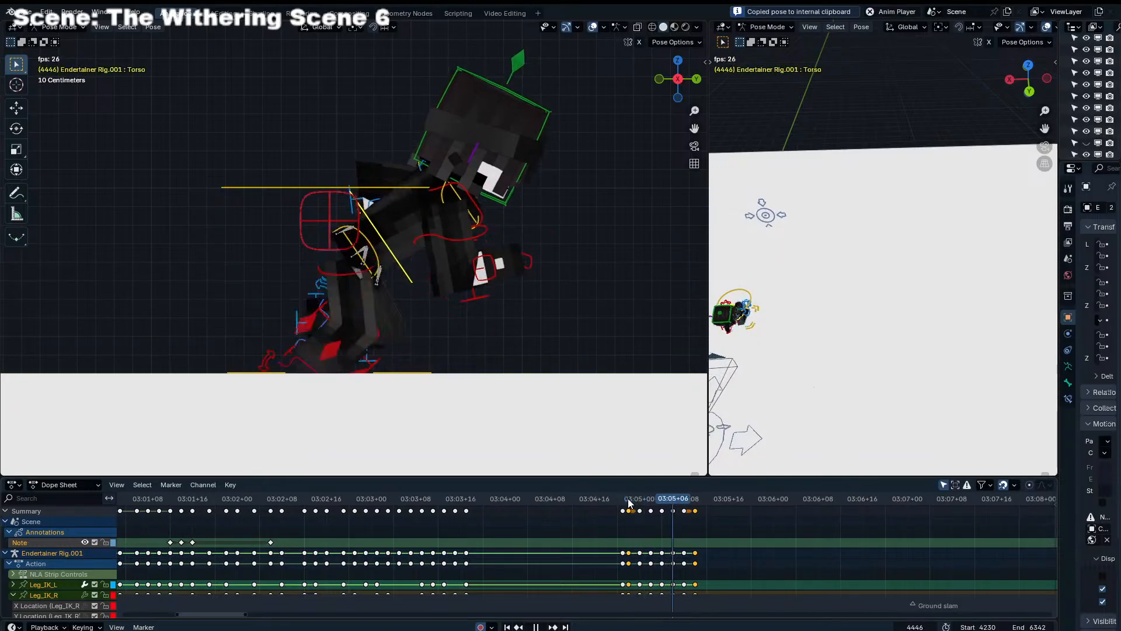
key("space")
mouse_move(630, 503)
left_mouse_down()
mouse_move(693, 506)
mouse_move(626, 512)
mouse_move(644, 512)
left_mouse_up()
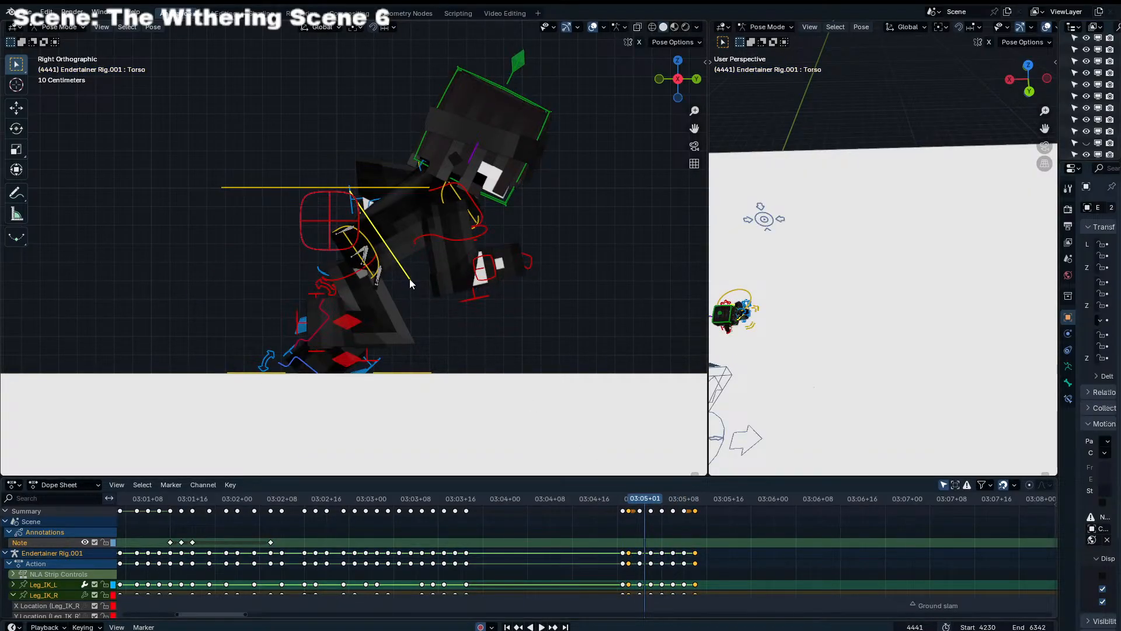
Lower the torso slightly along Z at frame 4440 and compare it with the poses at frames 4442 and 4444
key("Down")
key("g")
key("z")
left_click(406, 375)
key("Up")
key("Up")
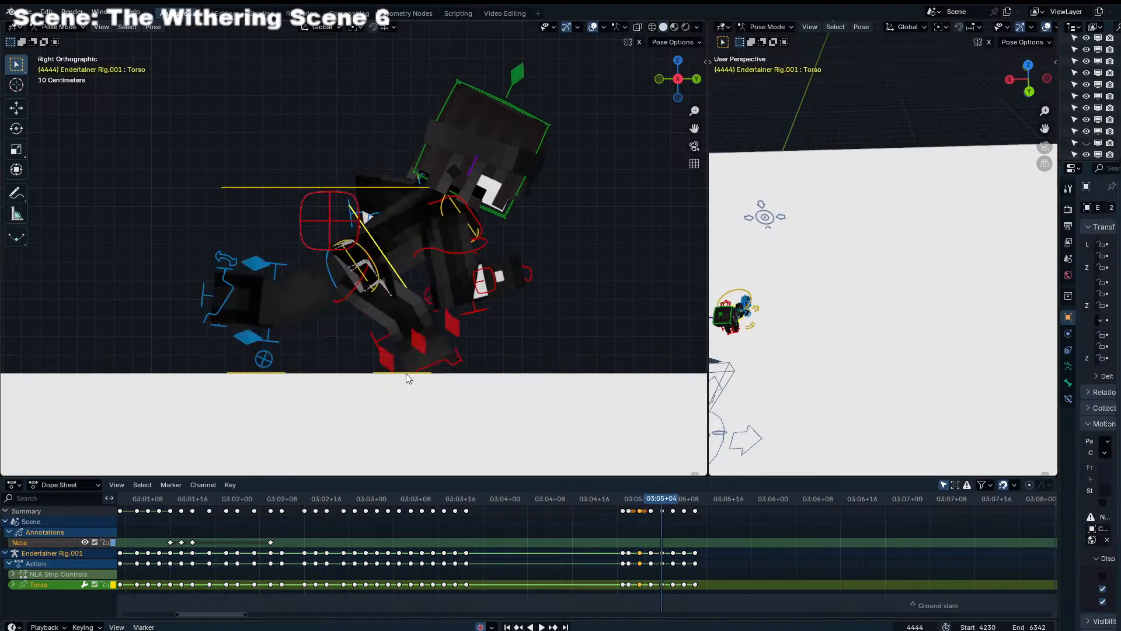
key("Down")
key("Down")
Open the Graph Editor and isolate the torso's Y Location curve, framing its keys from frame 4438 to 4450
key("ctrl+Tab")
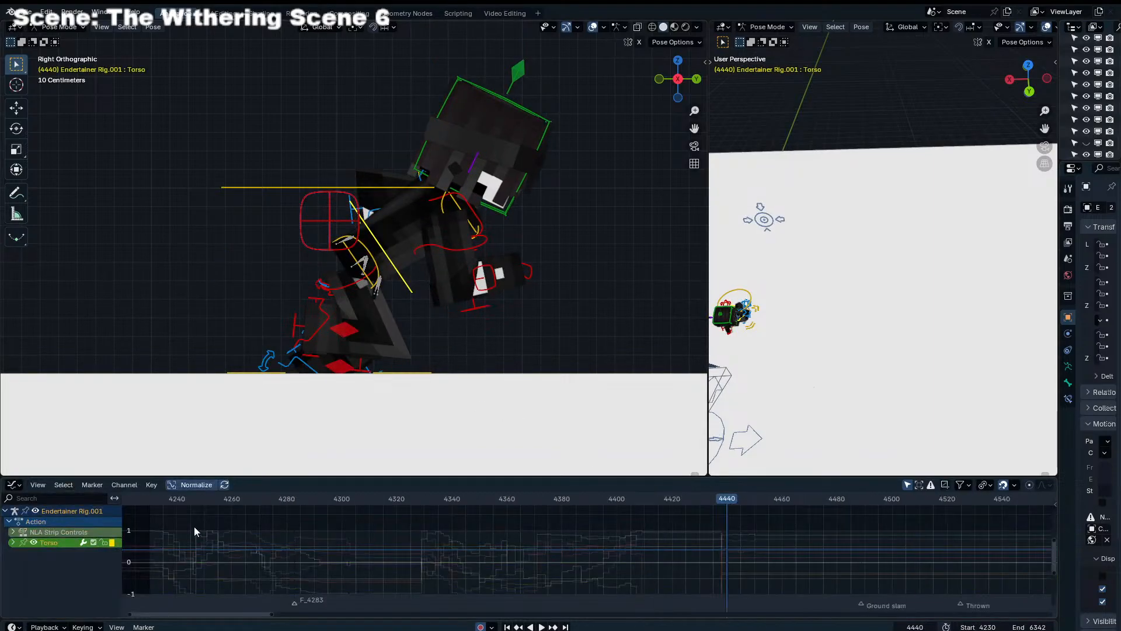
left_click(13, 542)
left_click(62, 571)
middle_click_drag(616, 562, 560, 556)
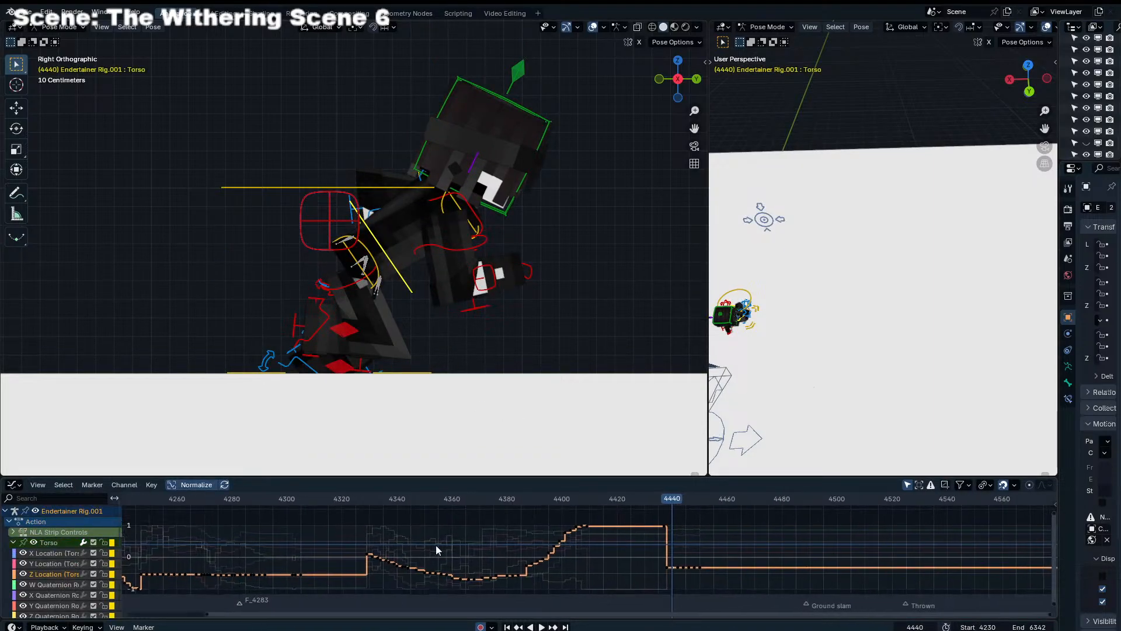
left_click(38, 555)
left_click(38, 562)
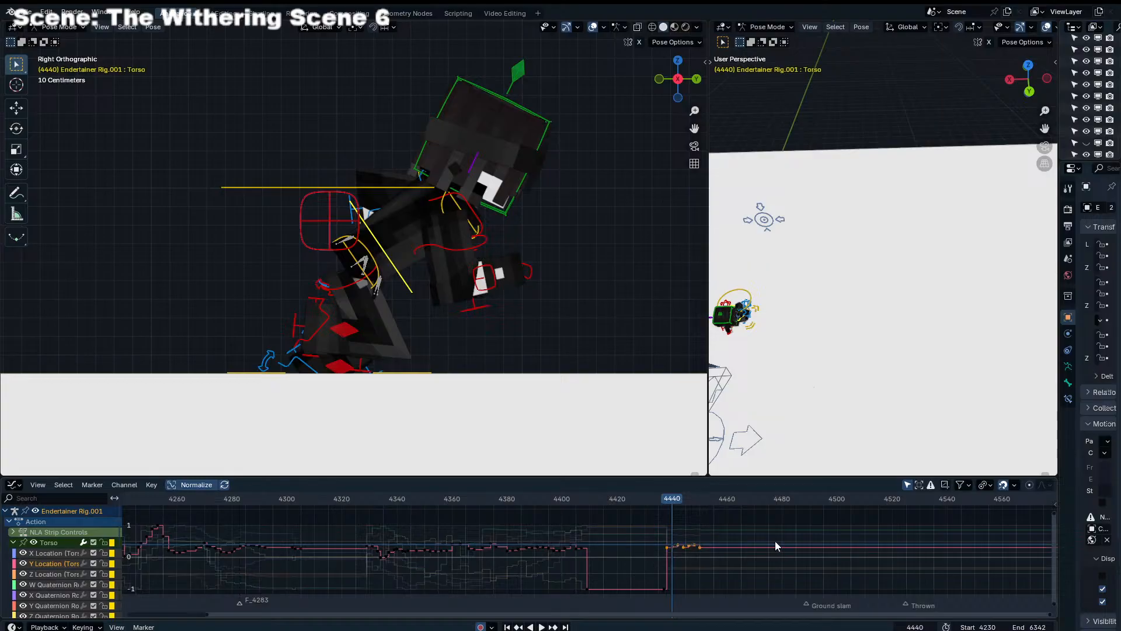
key("KP_Decimal")
scroll(625, 549, "down", 4)
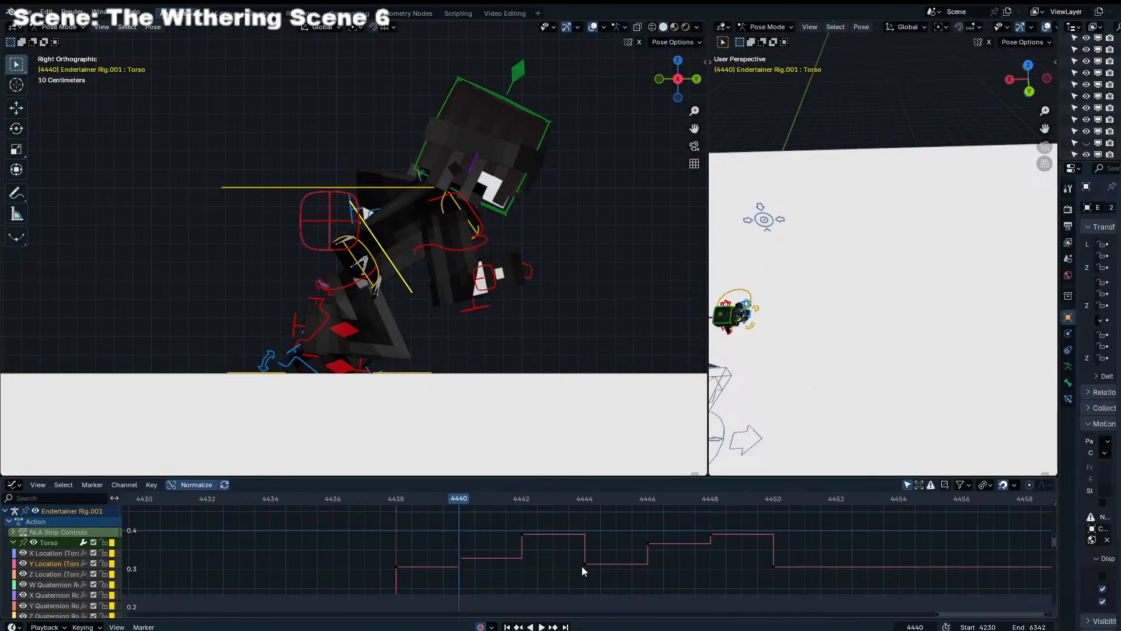
Duplicate the torso's Y Location keys from frames 4438 and 4440 onto frames 4444 and 4446 respectively
left_click_drag(390, 573, 501, 584)
left_click(586, 585)
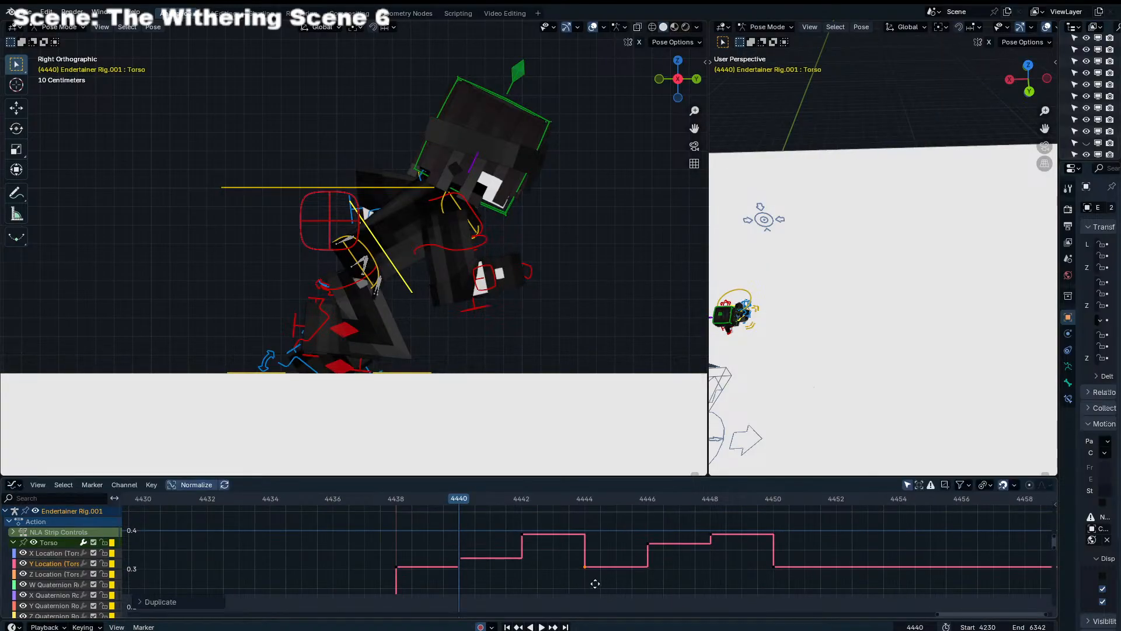
key("shift+d")
left_click(784, 585)
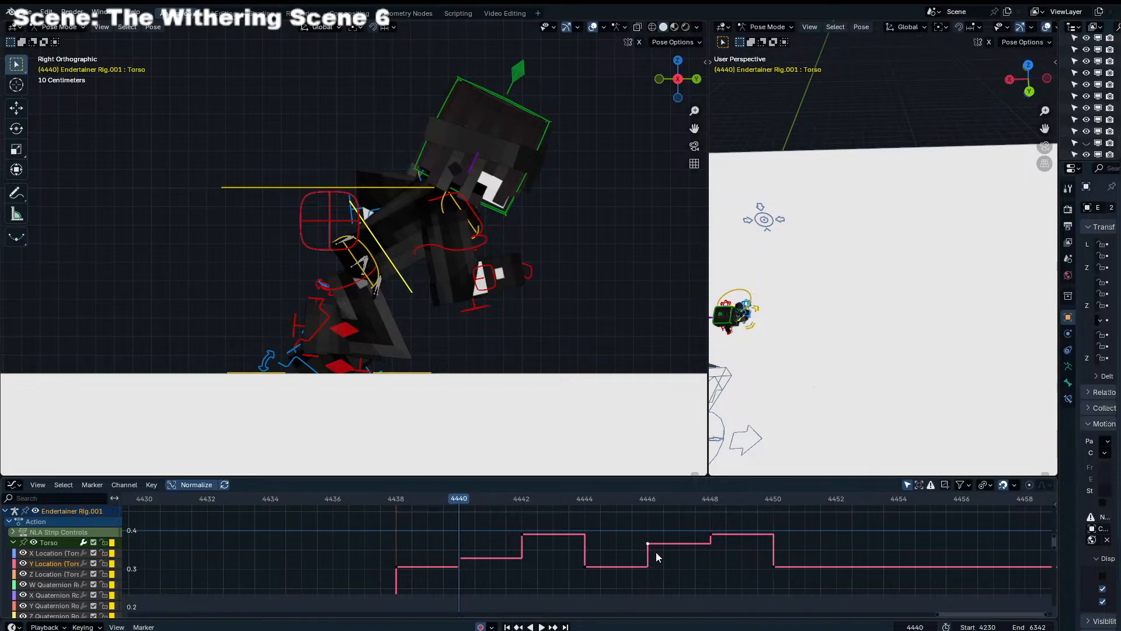
left_click(460, 558)
key("shift+d")
left_click(662, 556)
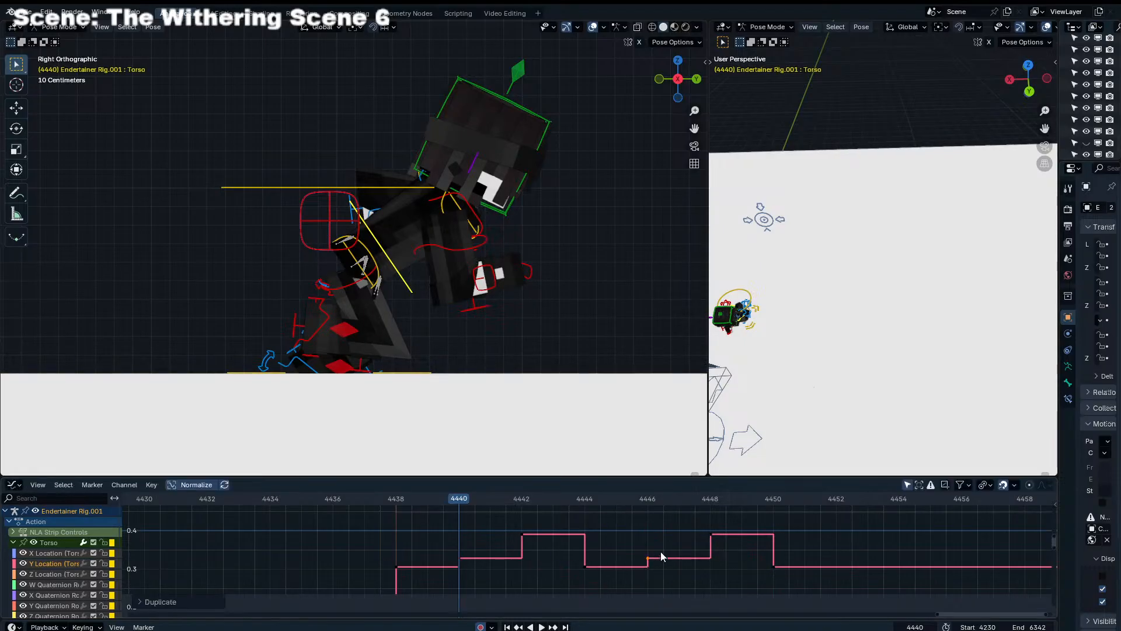
Lower the torso's Y Location keys at frames 4442 and 4448 by about 0.035 and play the cycle from frame 4438
left_click(526, 541, "shift")
key("g")
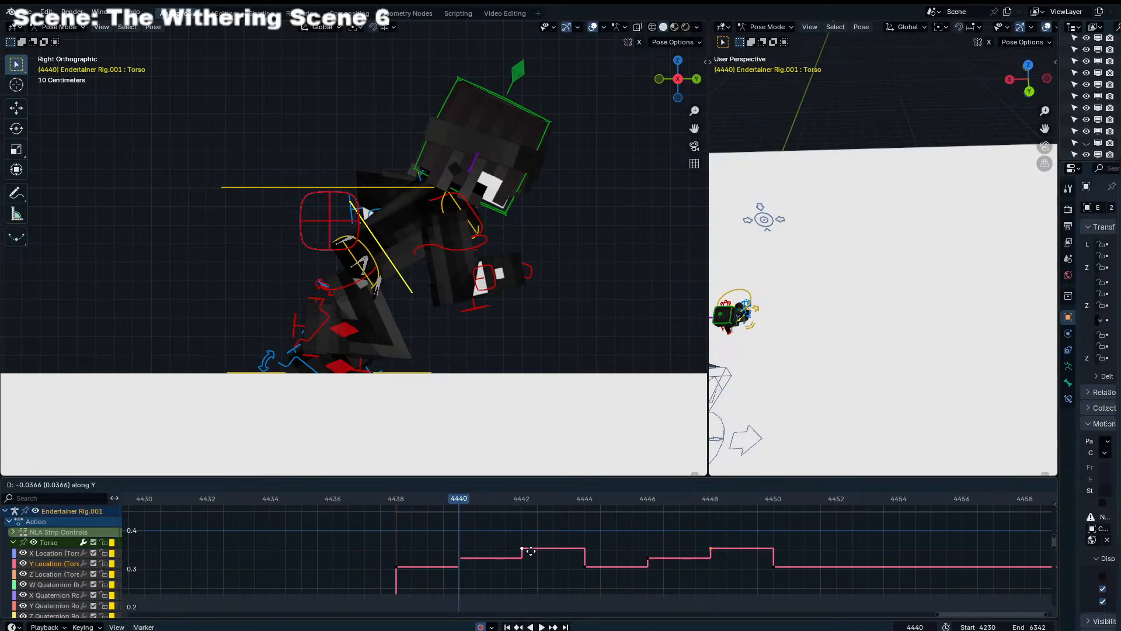
left_click(530, 551)
left_click(394, 499)
key("space")
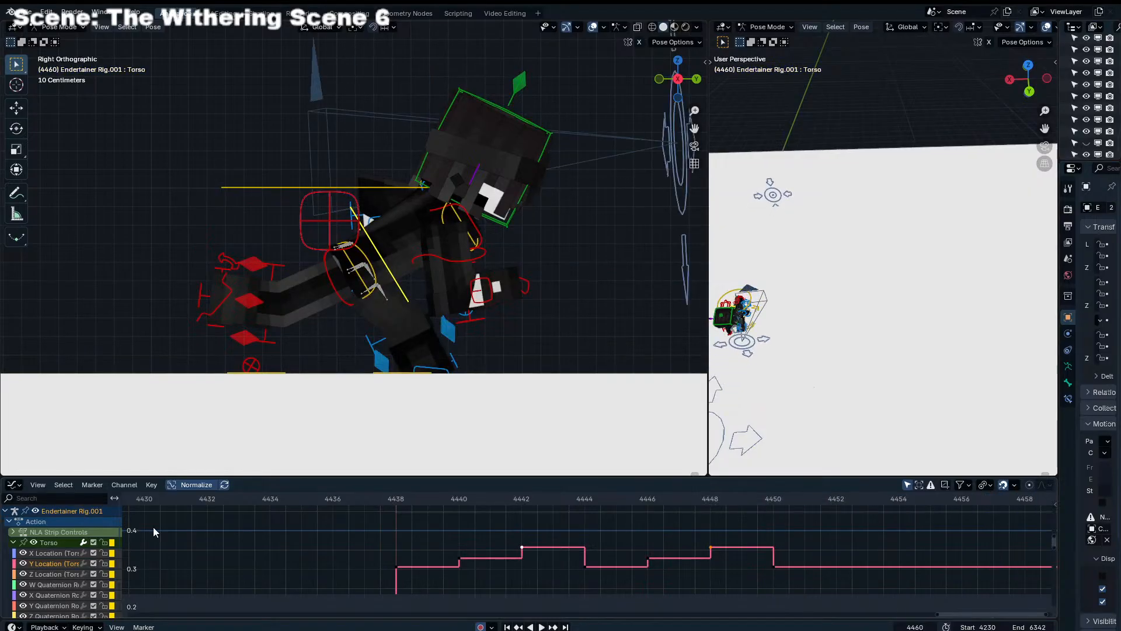
Isolate the torso's X Quaternion Rotation curve and frame its keys between frames 4438 and 4450
scroll(99, 573, "down", 3)
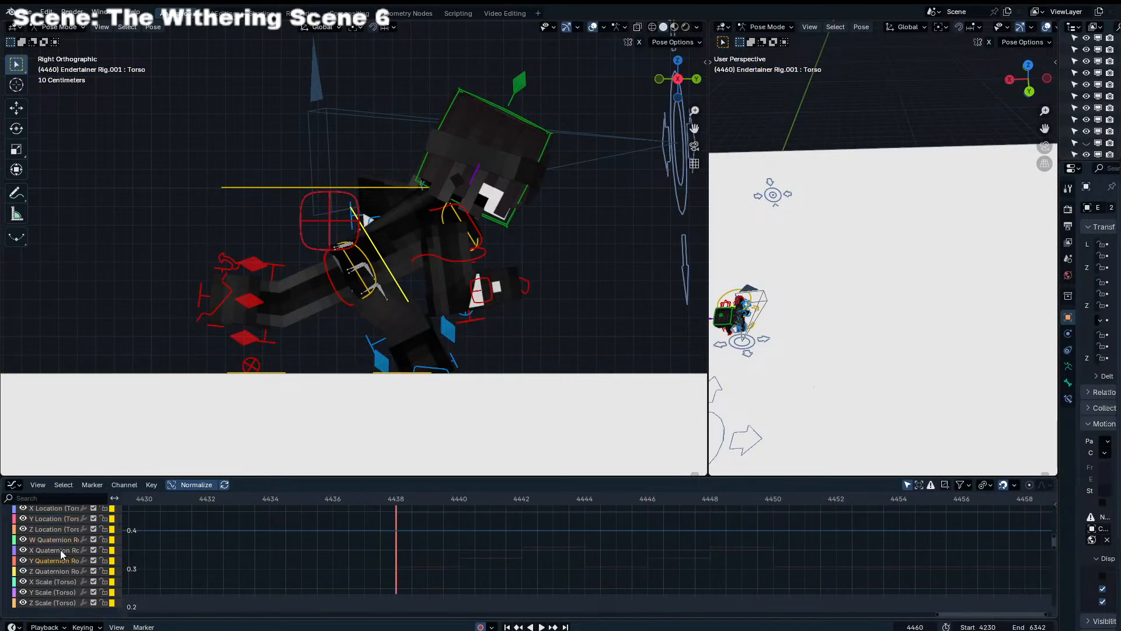
left_click(61, 550)
left_click(61, 560)
scroll(458, 545, "down", 4)
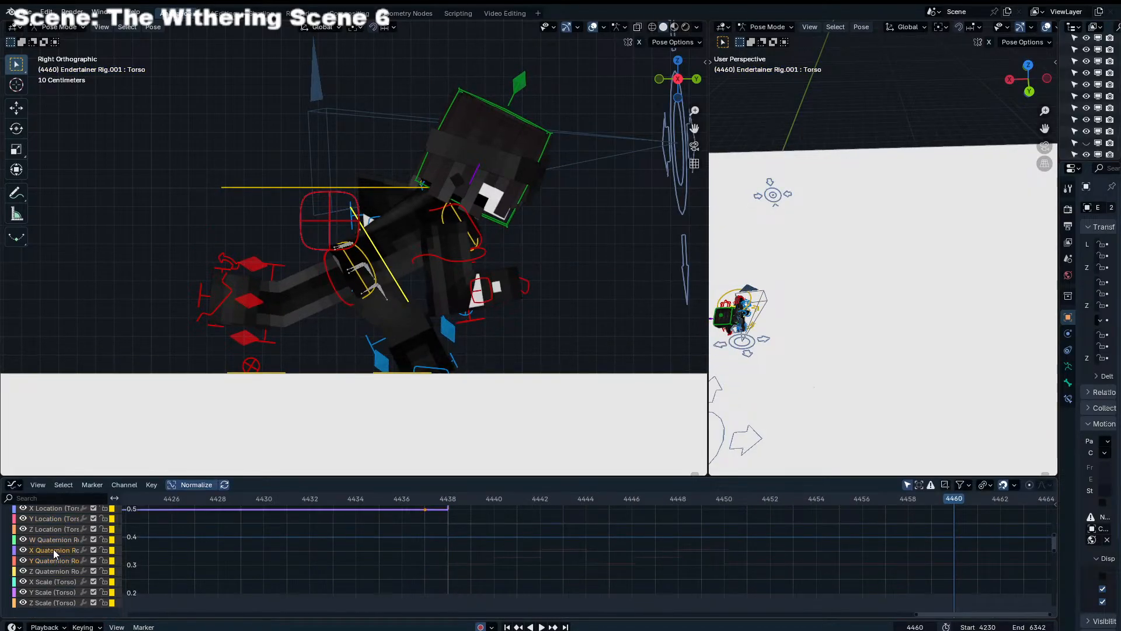
key("g")
right_click(337, 563)
scroll(523, 549, "down", 6)
middle_click_drag(586, 548, 575, 582)
left_click(521, 571)
scroll(709, 508, "up", 6)
scroll(516, 545, "up", 3)
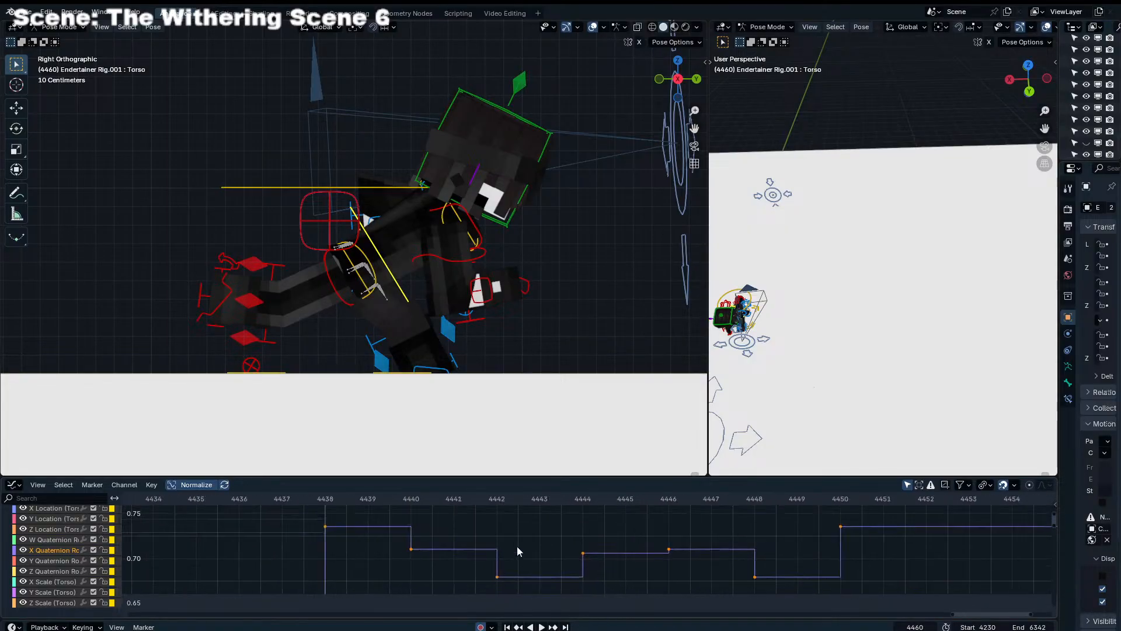
Duplicate the torso's X Quaternion Rotation keys from frames 4438, 4440 and 4442 onto the second half of the cycle
left_click_drag(368, 516, 536, 574)
key("g")
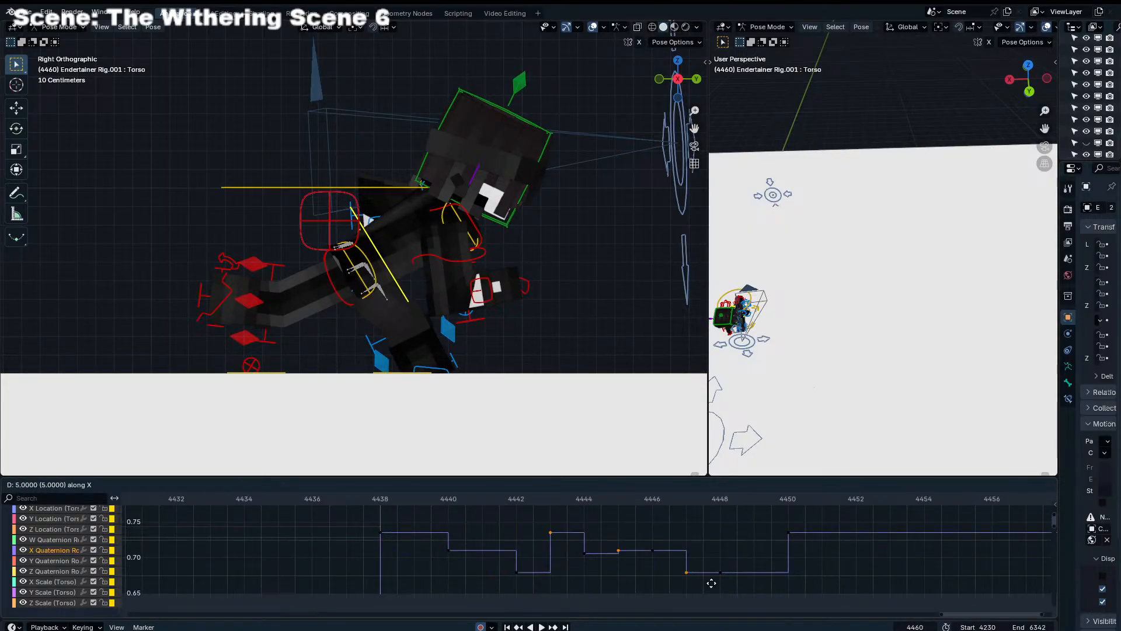
Place the duplicated X Quaternion Rotation keys at frames 4444, 4446 and 4448, and copy the 4444 key to frame 4450
right_click(775, 583)
key("shift+d")
left_click(611, 540)
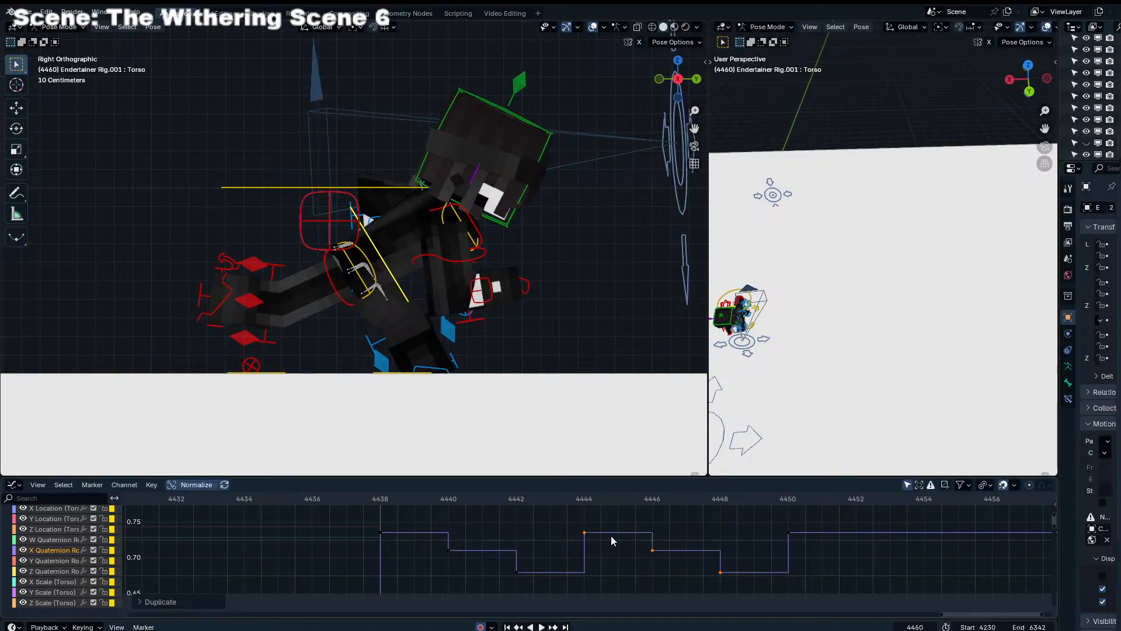
left_click(585, 531)
key("shift+d")
left_click(784, 563)
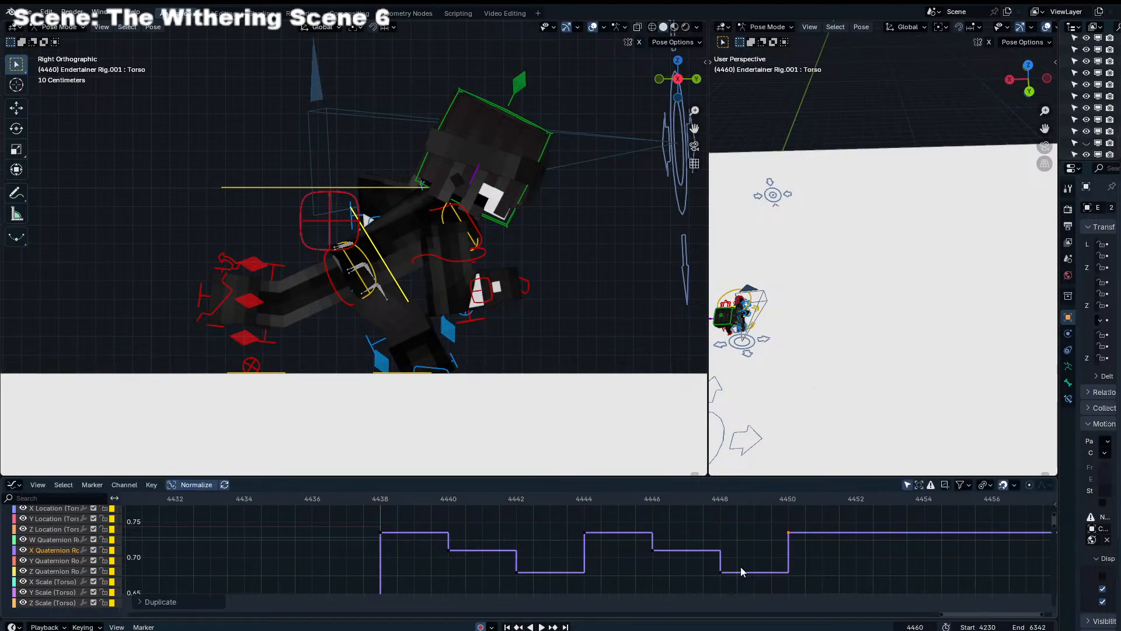
Raise the torso's X Quaternion Rotation keys at frames 4442 and 4448 by about 0.035 and review the cycle from frame 4438
left_click_drag(369, 502, 513, 508)
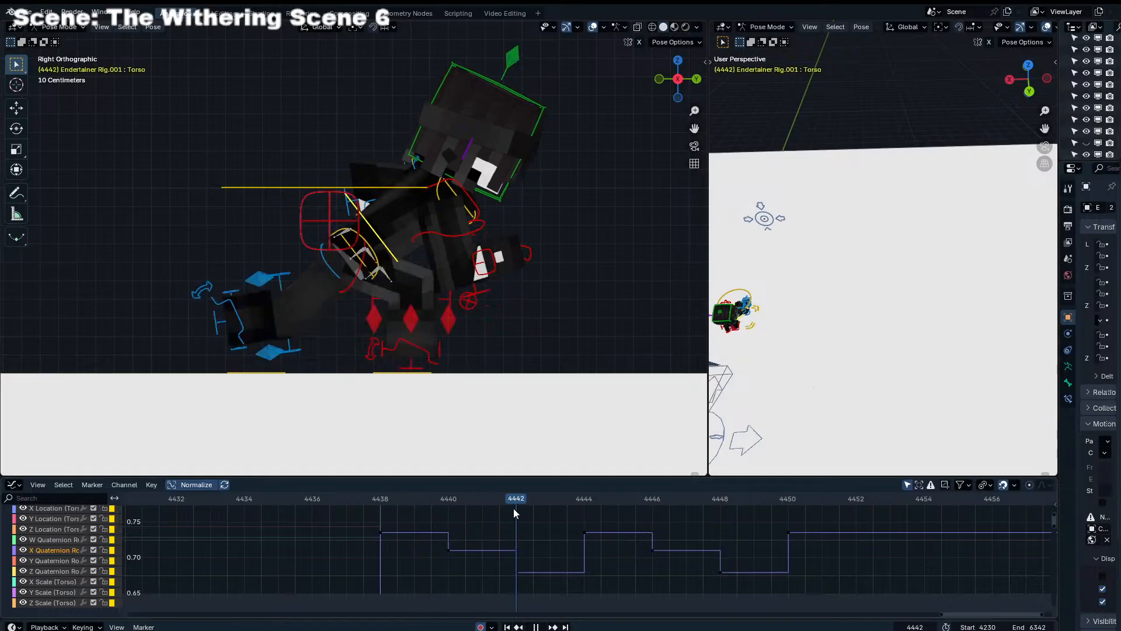
left_click_drag(505, 568, 724, 587)
key("g")
key("y")
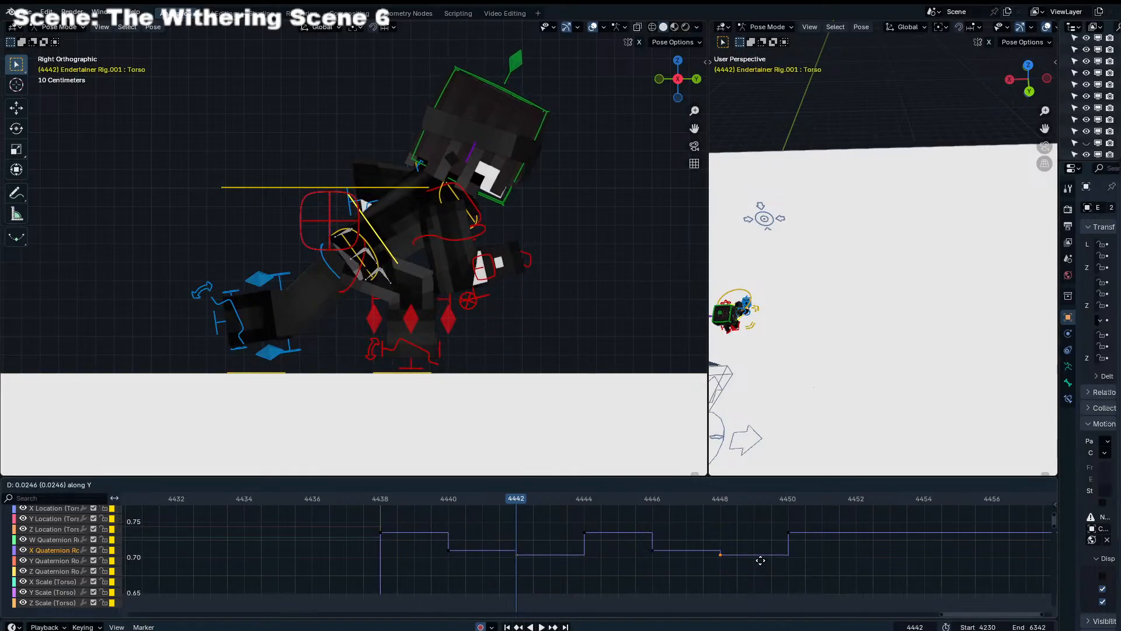
left_click(681, 548)
left_click(364, 504)
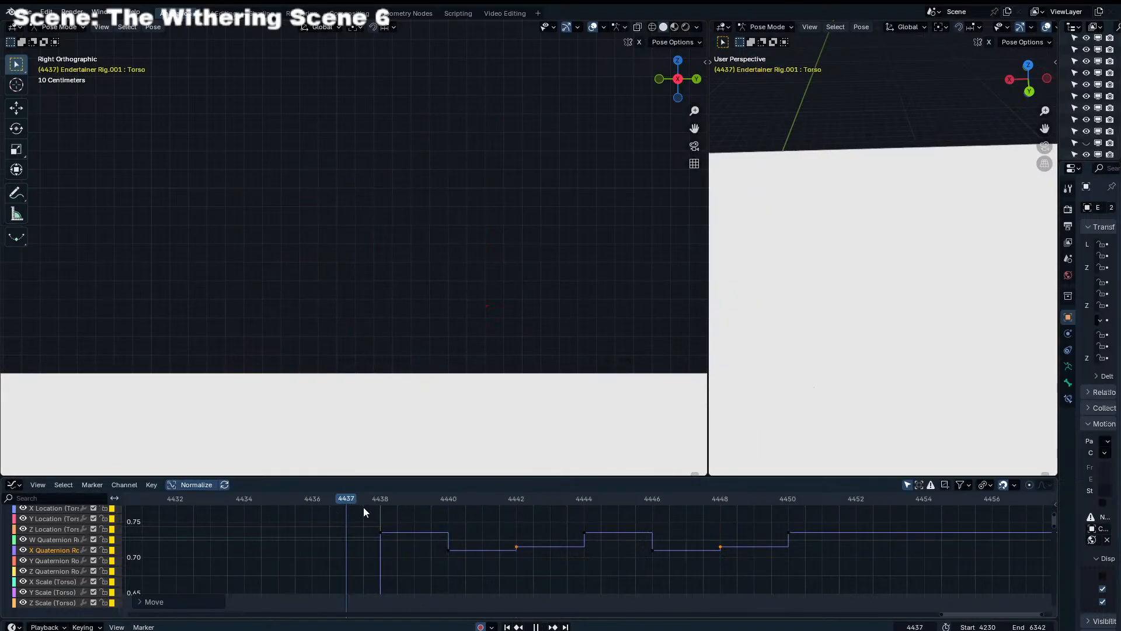
key("space")
key("space")
left_click_drag(384, 501, 588, 514)
Isolate the torso's Y Location curve and raise its keys at frames 4438, 4444 and 4450 level with the 4440 key
left_click(45, 541)
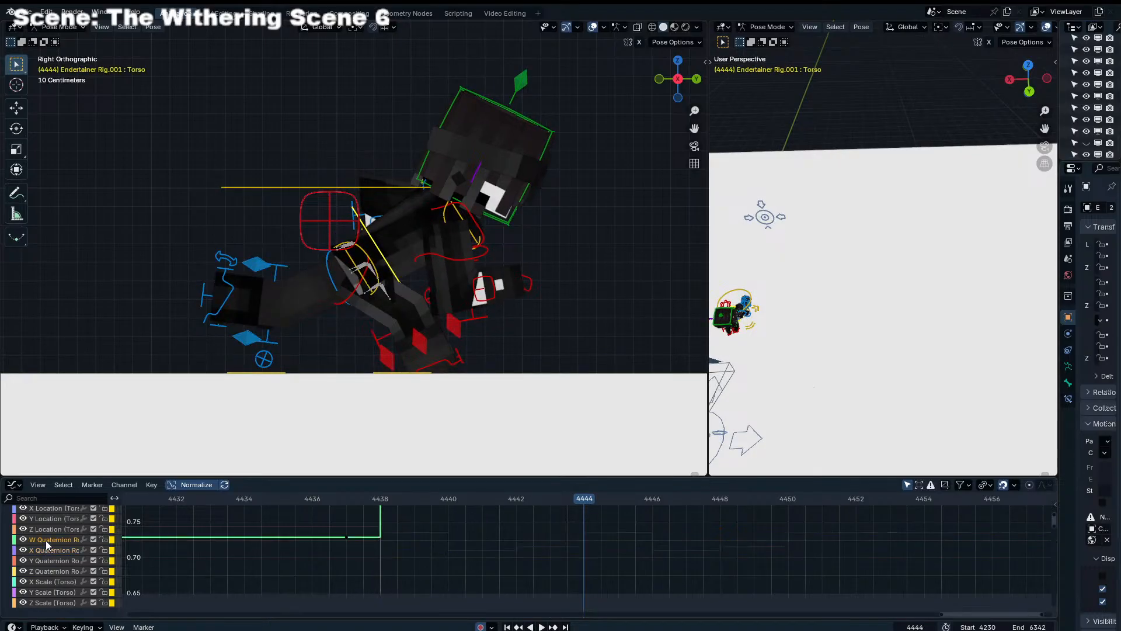
scroll(44, 541, "up", 2)
left_click(43, 543)
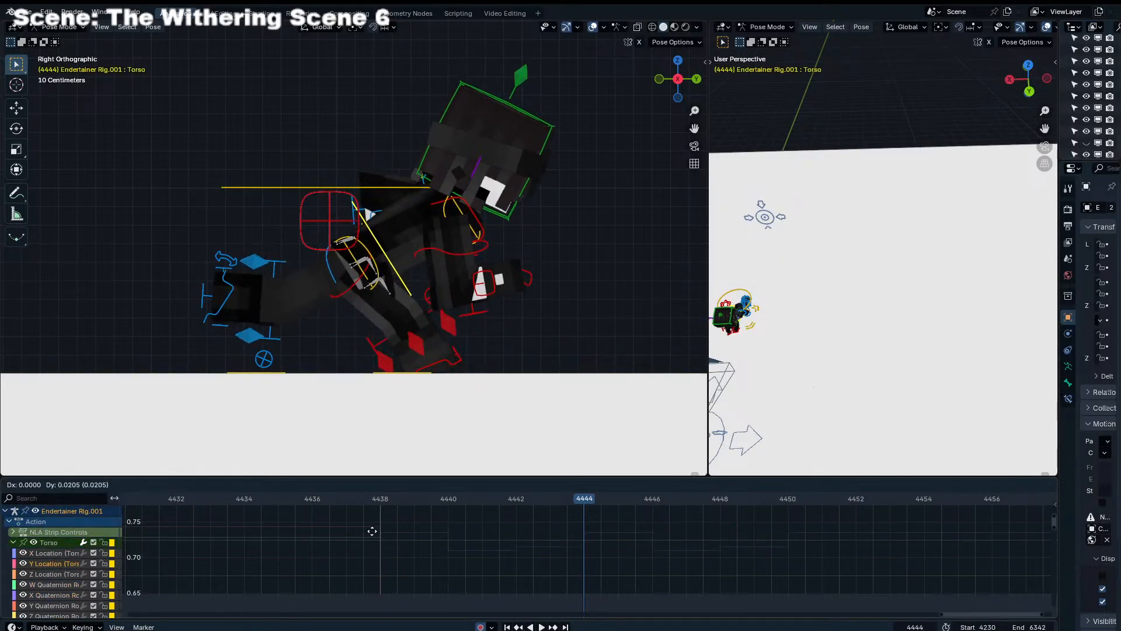
key("Home")
left_click_drag(963, 557, 1028, 534)
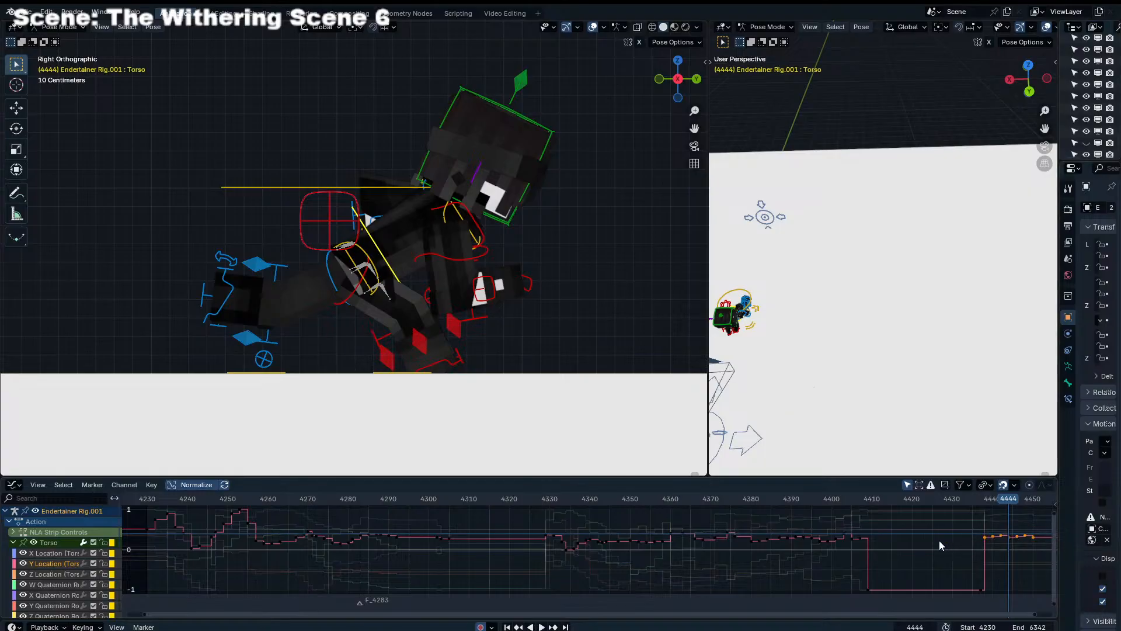
key("KP_Decimal")
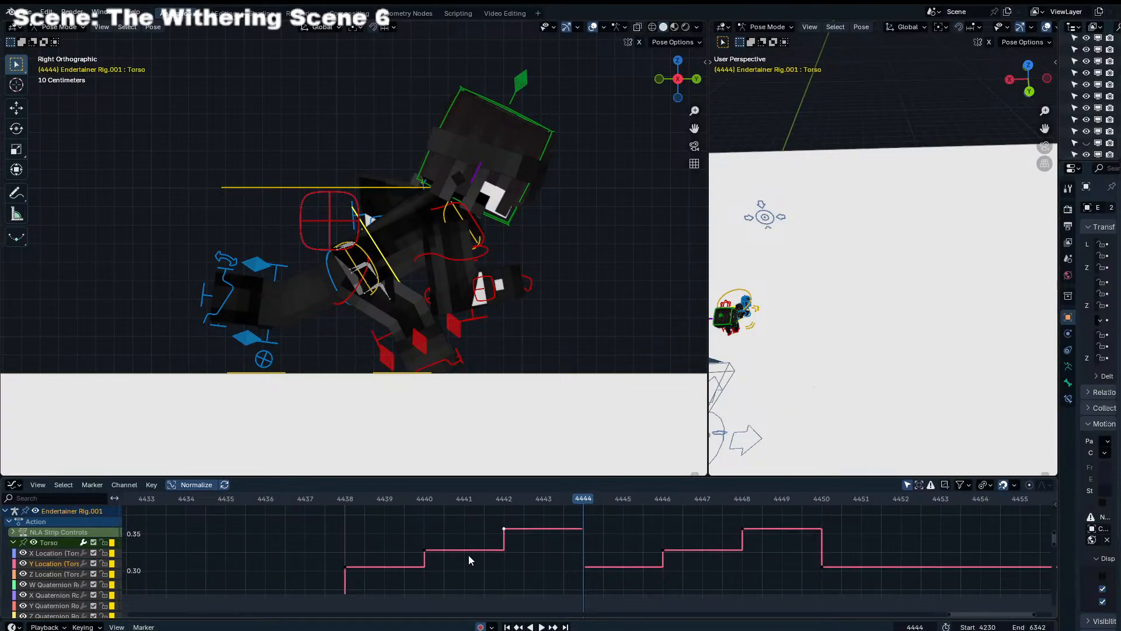
key("g")
key("y")
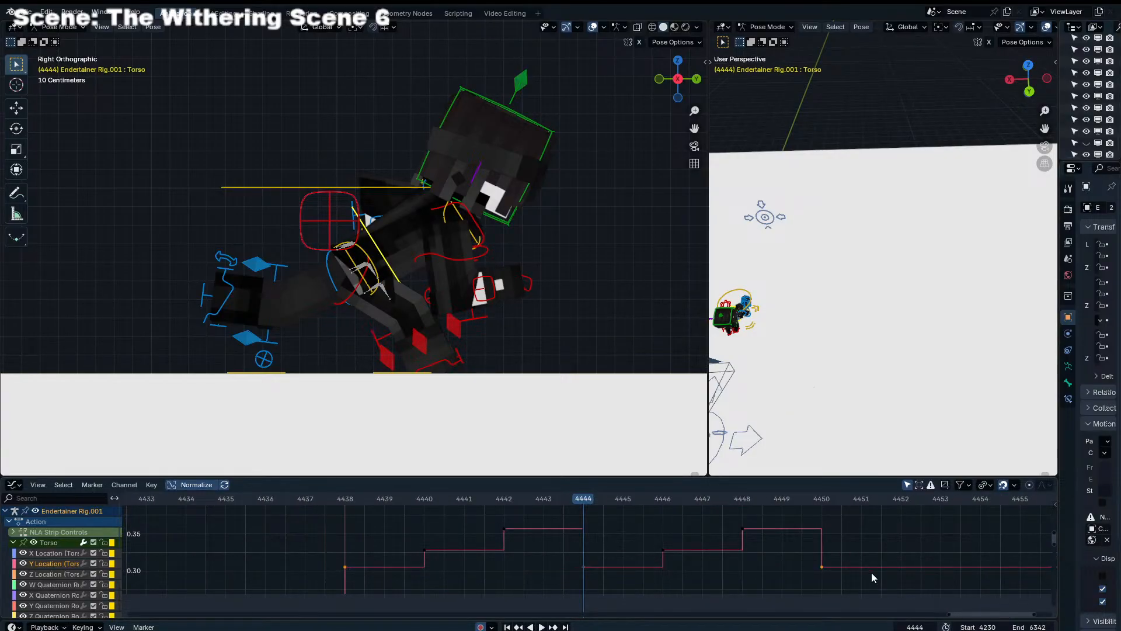
left_click(873, 556)
left_click(424, 552)
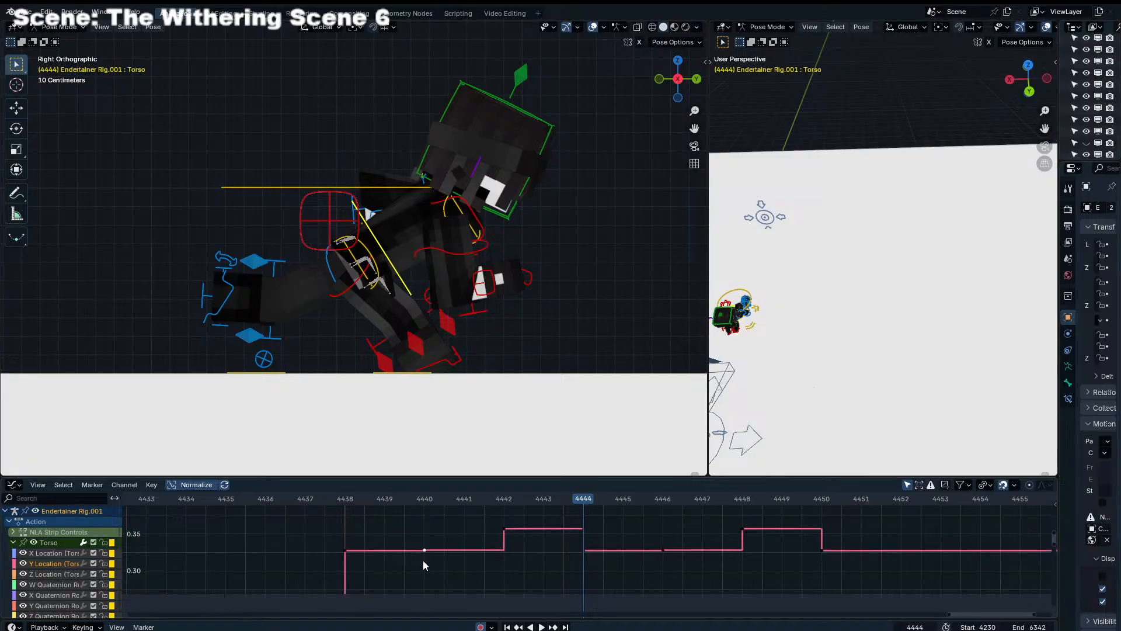
Lower the torso's Y Location keys at frames 4440, 4442, 4446 and 4448 by about 0.018 and play the cycle from frame 4438
key("b")
left_click_drag(457, 573, 533, 521)
key("b")
left_click_drag(728, 559, 648, 540)
key("g")
key("y")
left_click(673, 528)
left_click_drag(429, 498, 363, 504)
key("space")
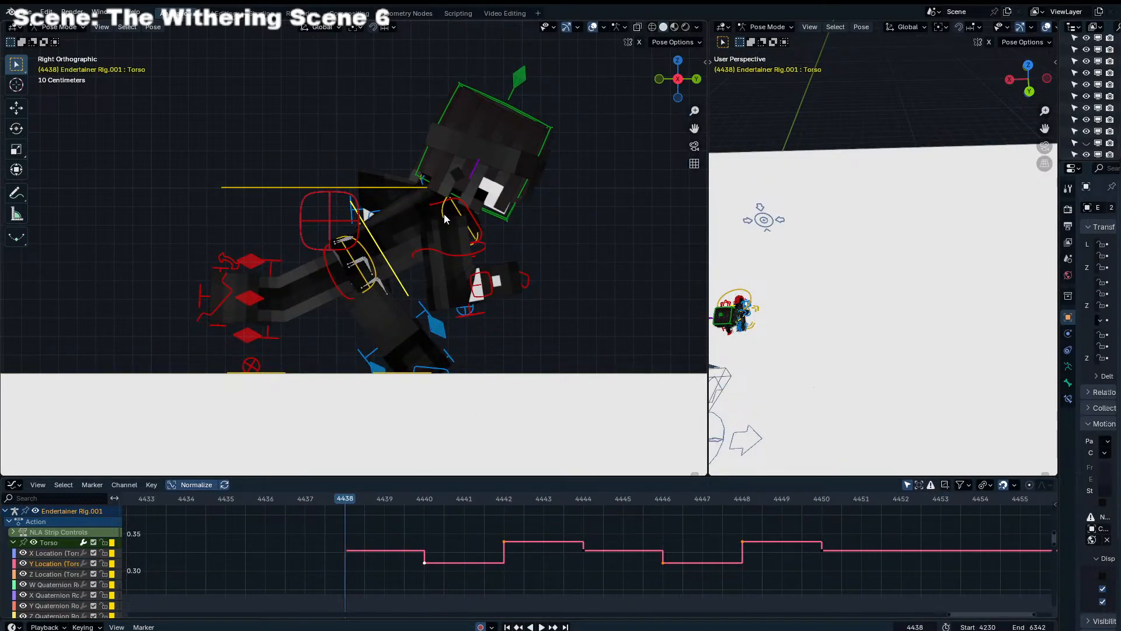
Look through the camera, show the Dope Sheet, and keyframe the Chest control's pose at frame 4438
left_click(445, 219)
key("KP_0")
key("ctrl+Tab")
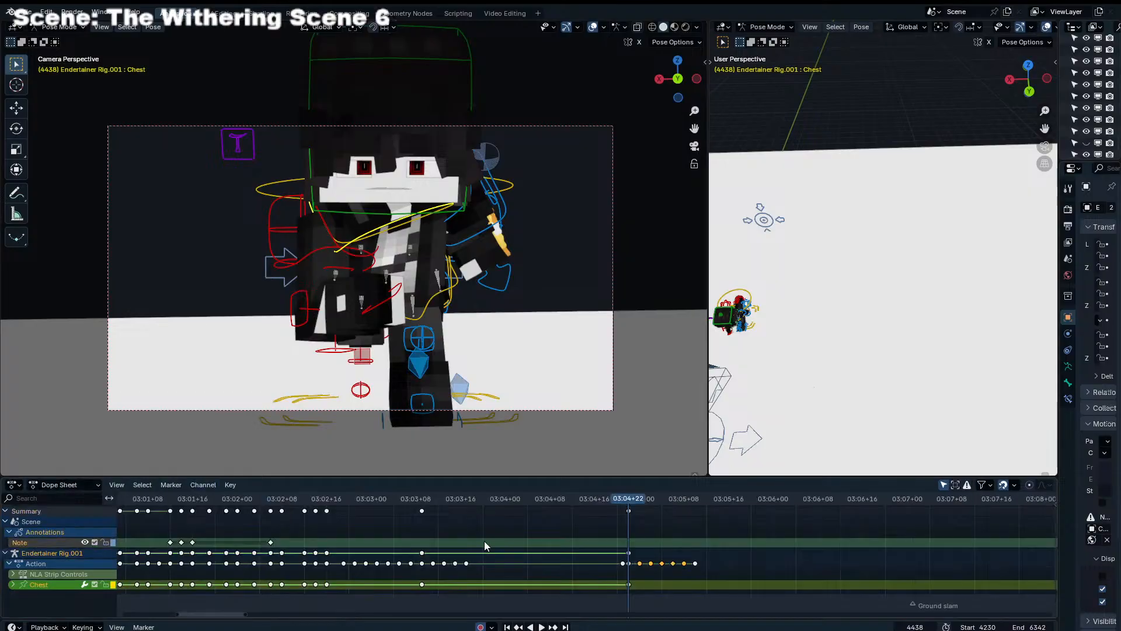
key("i")
Copy the chest pose from frame 4438, paste it mirrored at frame 4444 and unmirrored at frame 4450
key("Right")
key("Right")
key("Right")
key("Right")
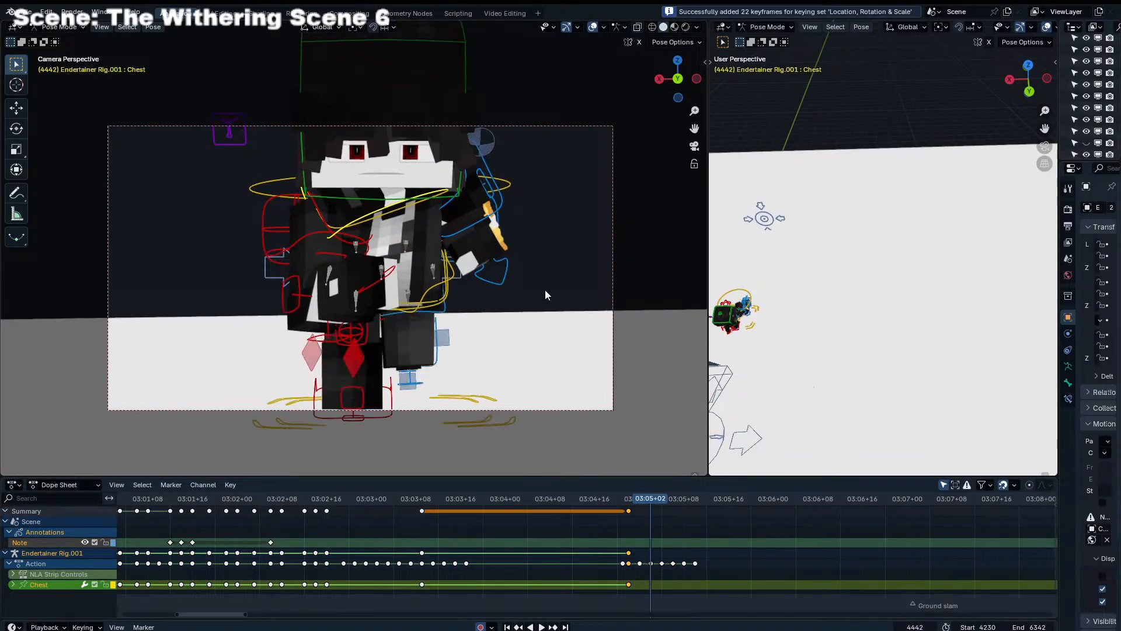
key("Right")
key("Right")
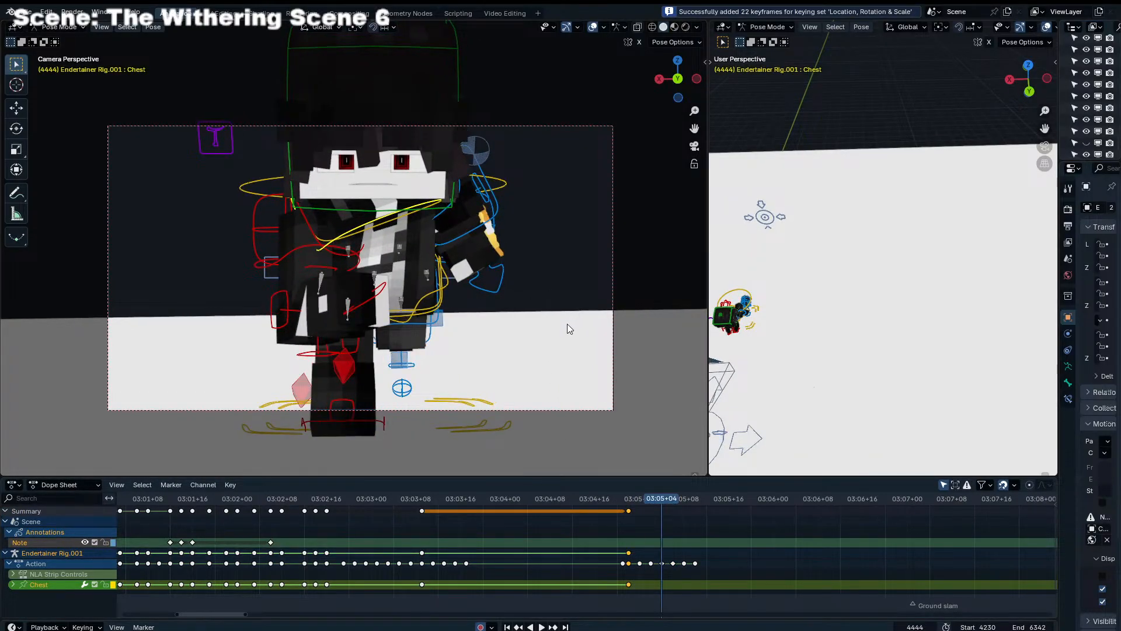
left_click(629, 510)
key("ctrl+c")
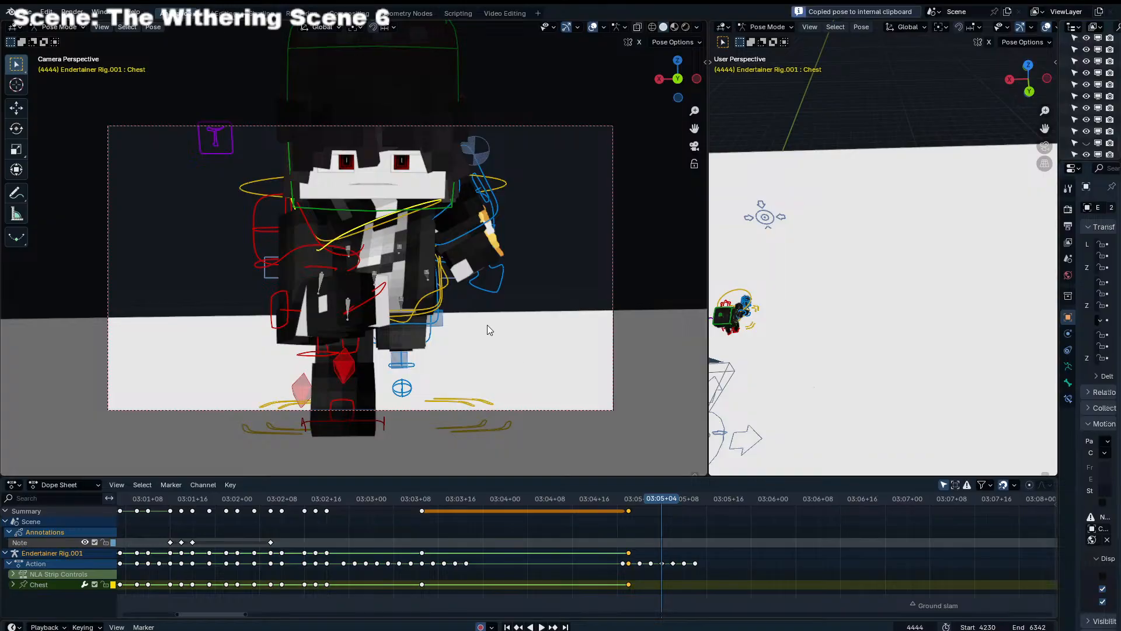
key("ctrl+shift+v")
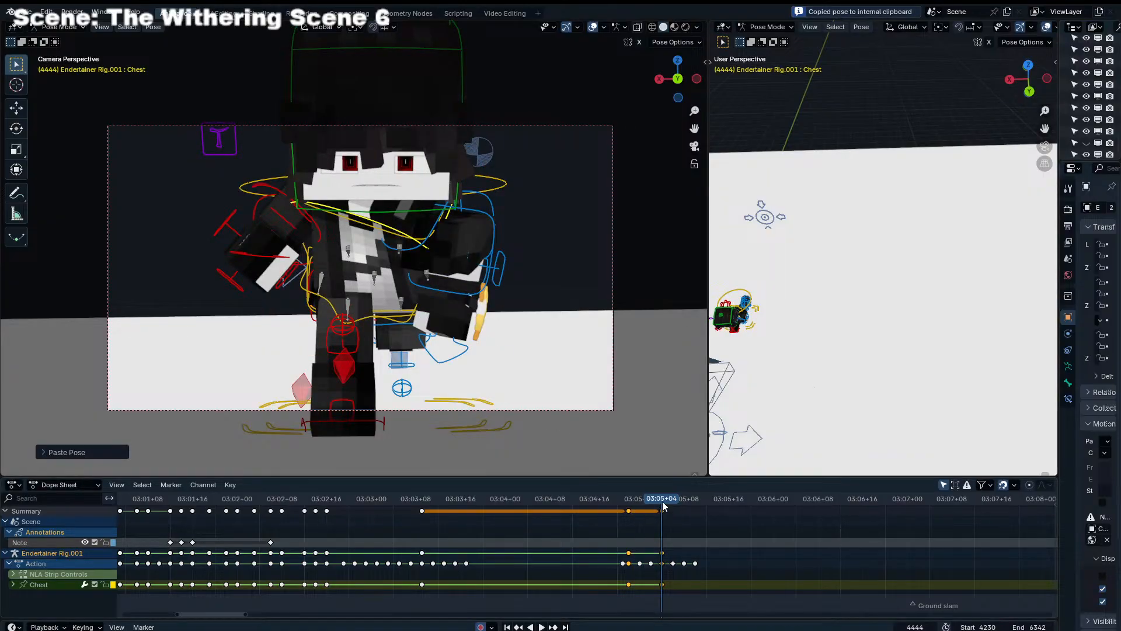
key("space")
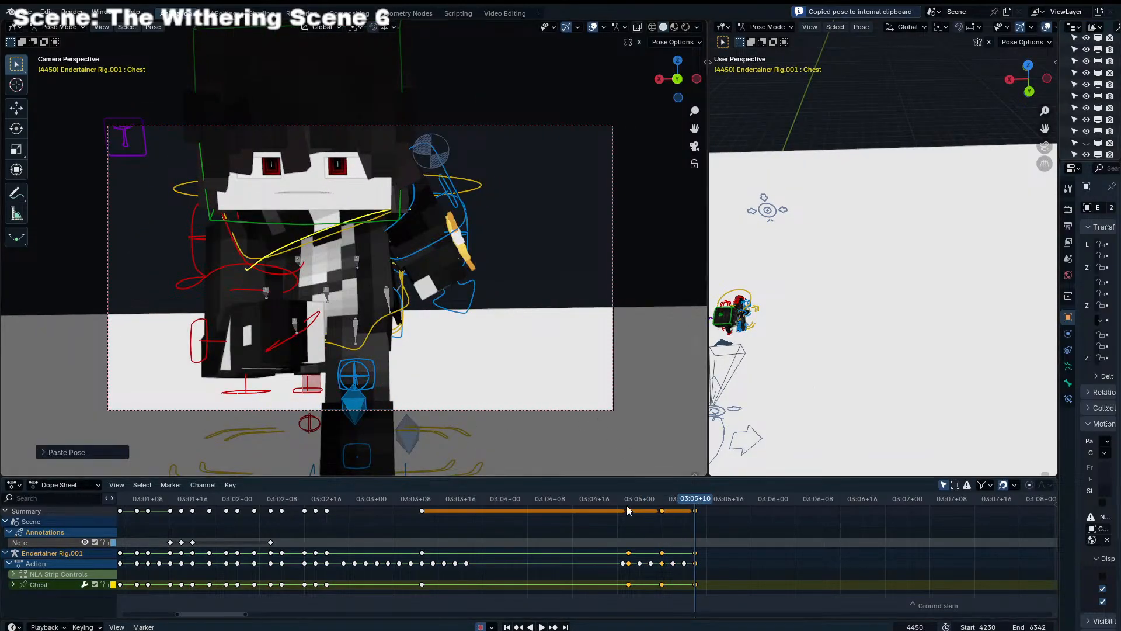
Add chest in-betweens with Blend to Neighbor at frames 4440 and 4442, using about 57% at frame 4440
left_click_drag(628, 500, 642, 497)
key("shift+e")
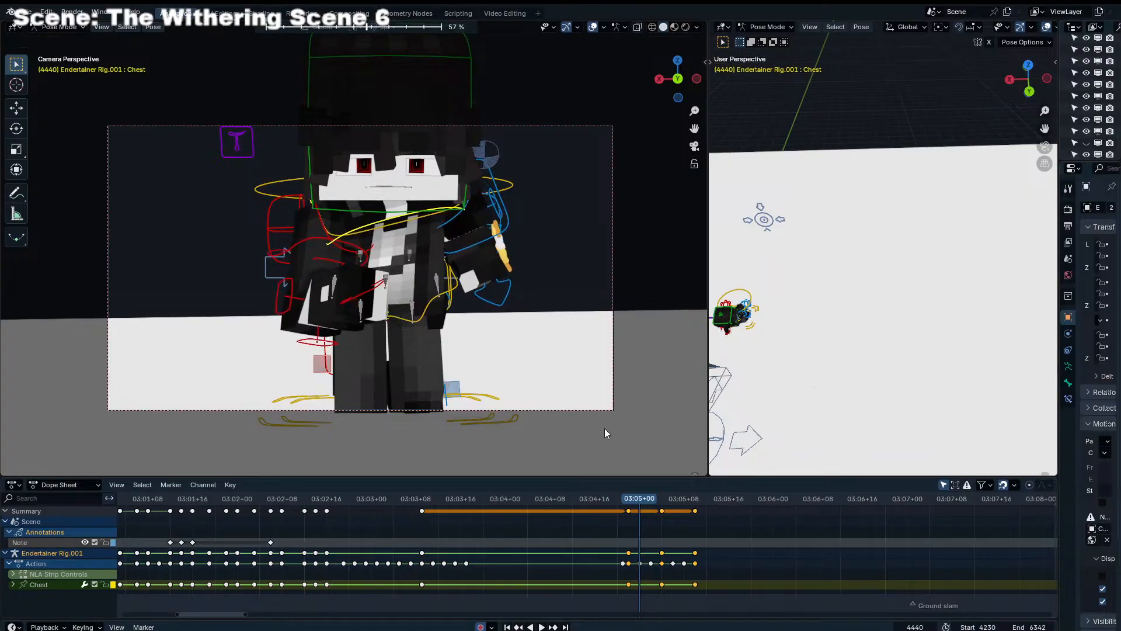
left_click(604, 428)
key("Right")
key("Right")
key("shift+e")
left_click(654, 426)
key("Right")
key("Right")
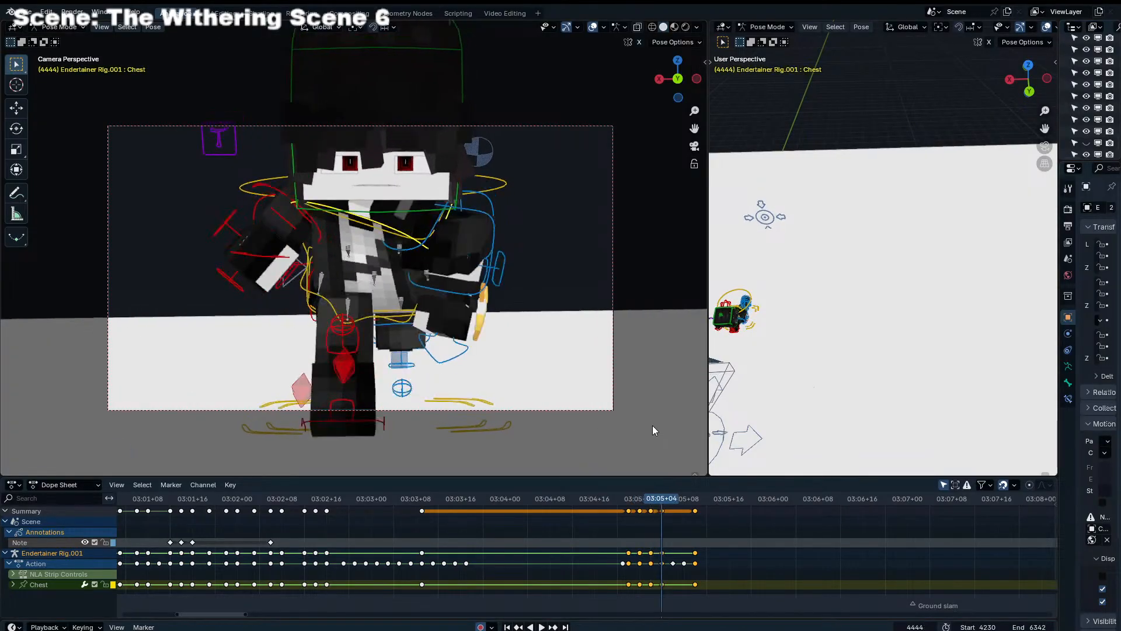
Add chest in-betweens with Blend to Neighbor at frames 4446 and 4448, and play the cycle from frame 4438
key("Right")
key("Right")
key("shift+e")
left_click(675, 421)
key("Right")
key("Right")
key("shift+e")
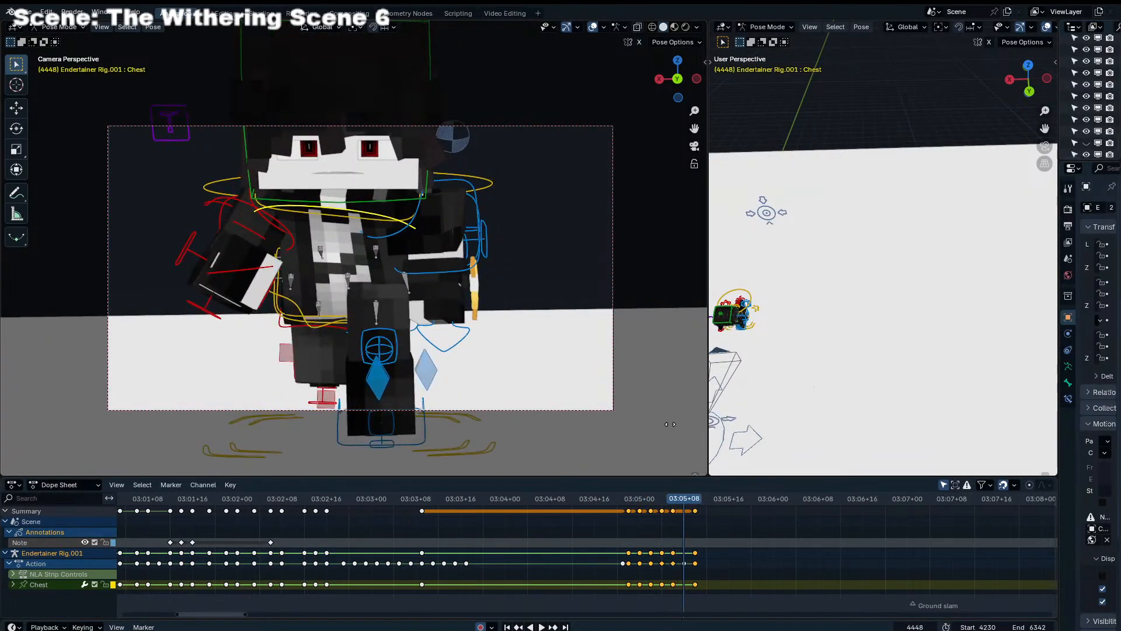
left_click(356, 564)
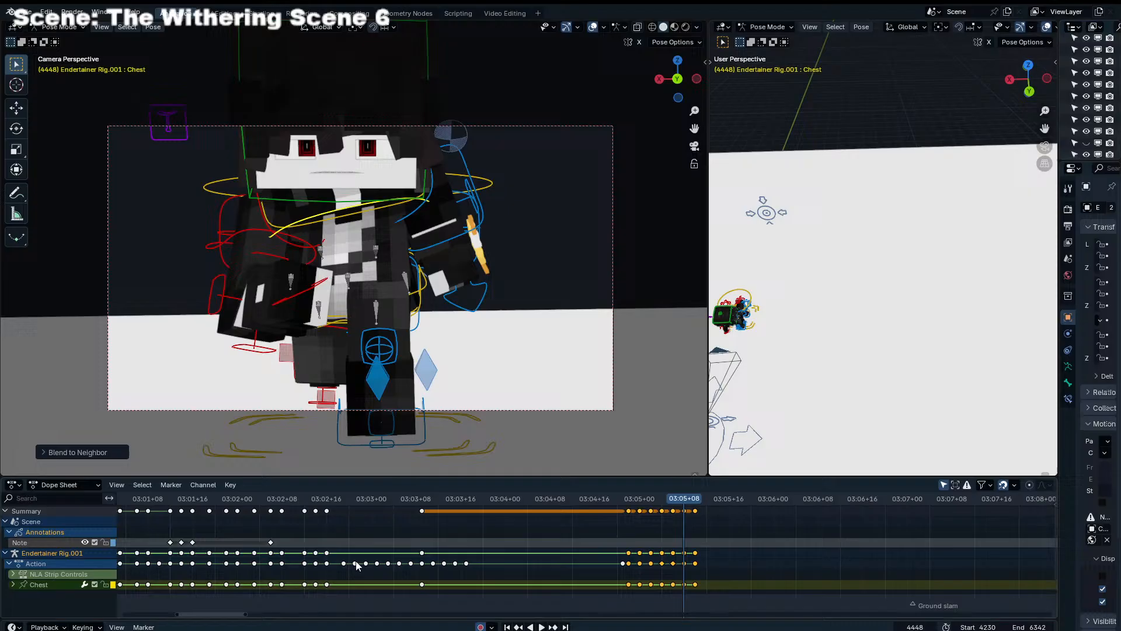
left_click(612, 504)
key("space")
key("space")
left_click(633, 503)
key("space")
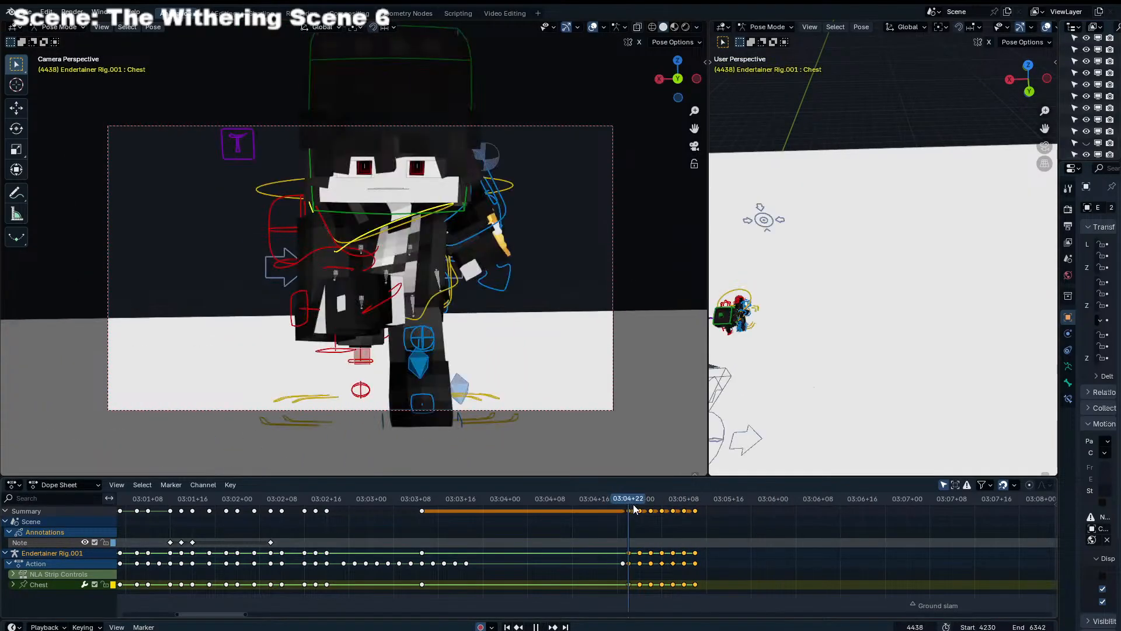
mouse_move(633, 504)
left_mouse_down()
mouse_move(706, 501)
mouse_move(629, 521)
left_mouse_up()
Select the left and right shoulder and elbow controls and keyframe the arm pose at frame 4438
left_click(360, 251)
left_click(338, 290, "shift")
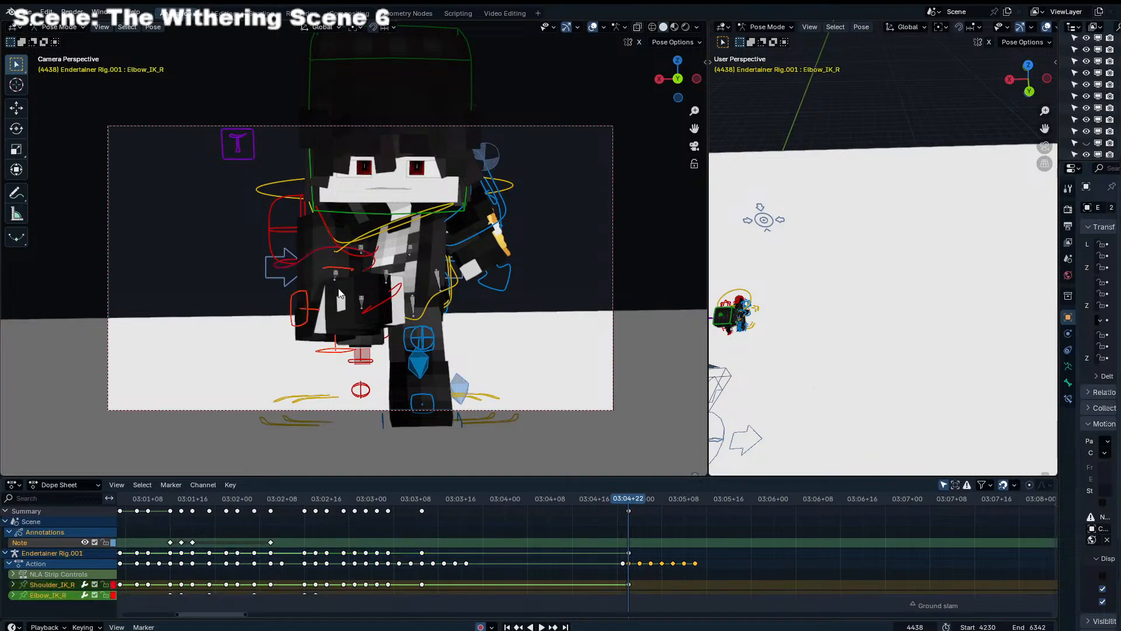
left_click(495, 228, "shift")
left_click(491, 208, "shift")
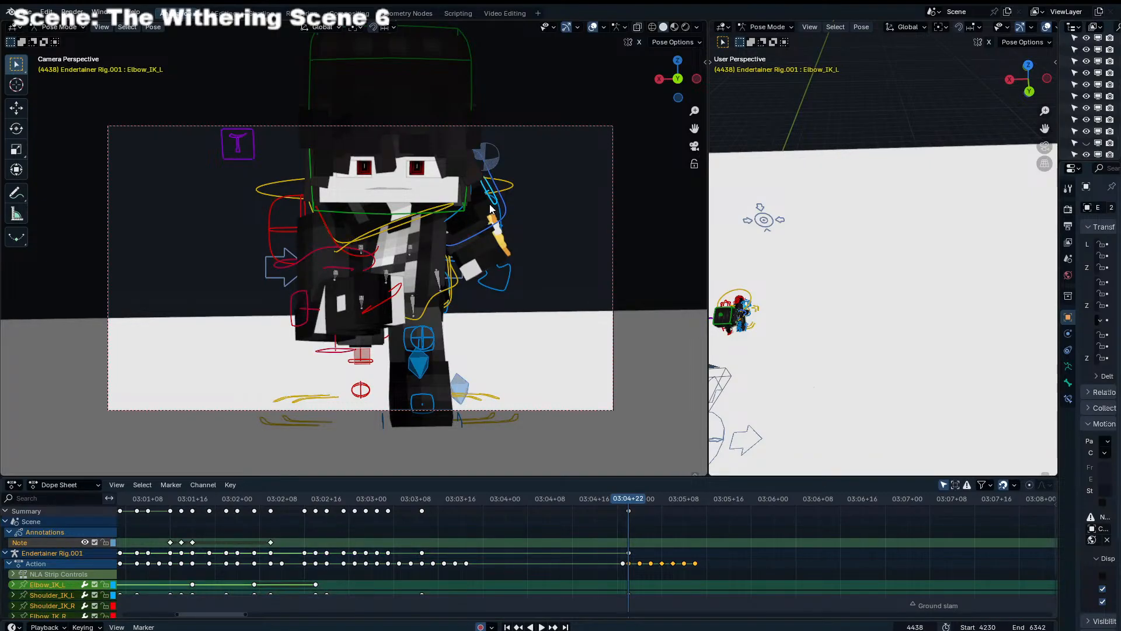
key("i")
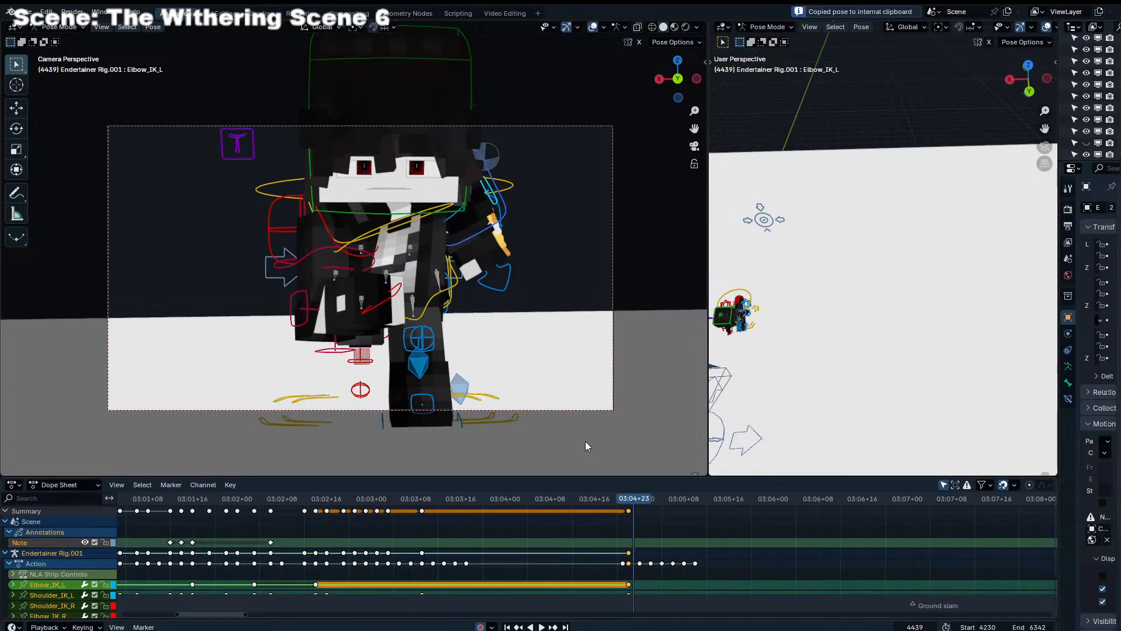
Paste the copied arm pose mirrored at frame 4444 and unmirrored at frame 4450
key("Right")
key("Right")
key("Right")
key("Right")
key("Right")
key("Right")
key("i")
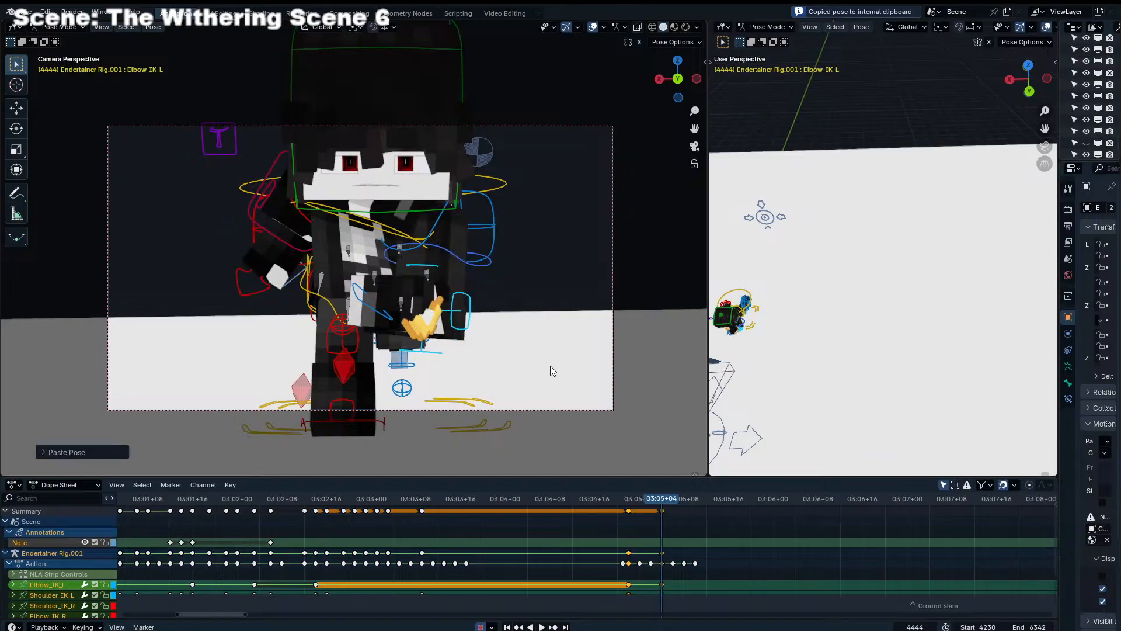
key("Right")
key("Right")
key("Right")
key("Right")
key("Right")
key("Right")
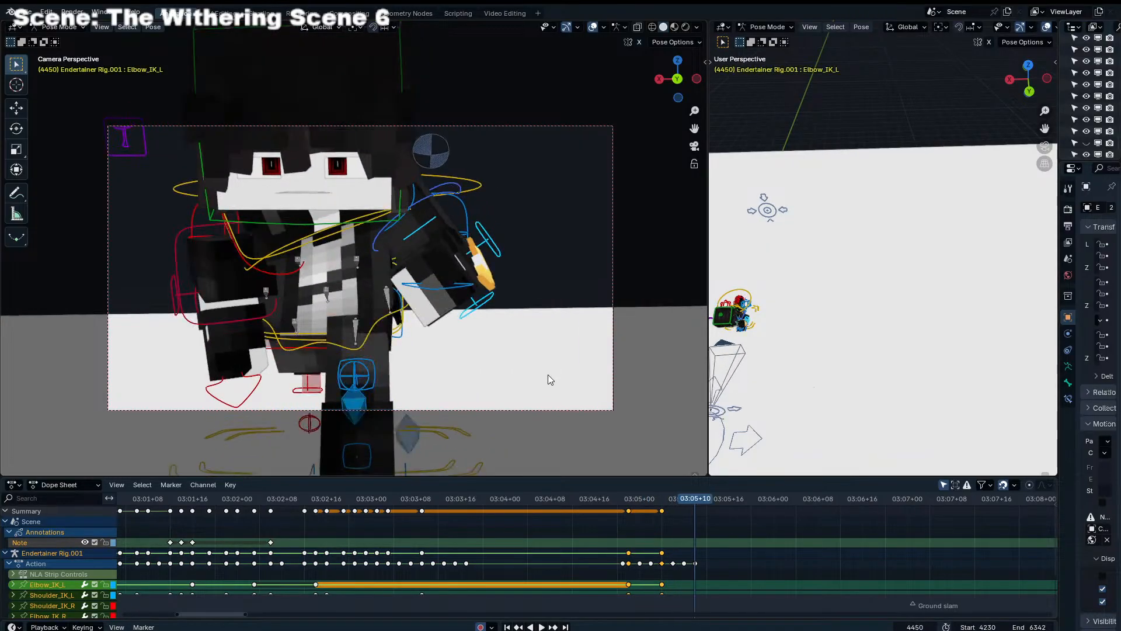
key("ctrl+v")
Blend the arm controls to their neighbouring keys at frames 4440 and 4442, using about 53% at frame 4440
mouse_move(635, 500)
left_mouse_down()
mouse_move(618, 496)
mouse_move(637, 500)
left_mouse_up()
key("shift+e")
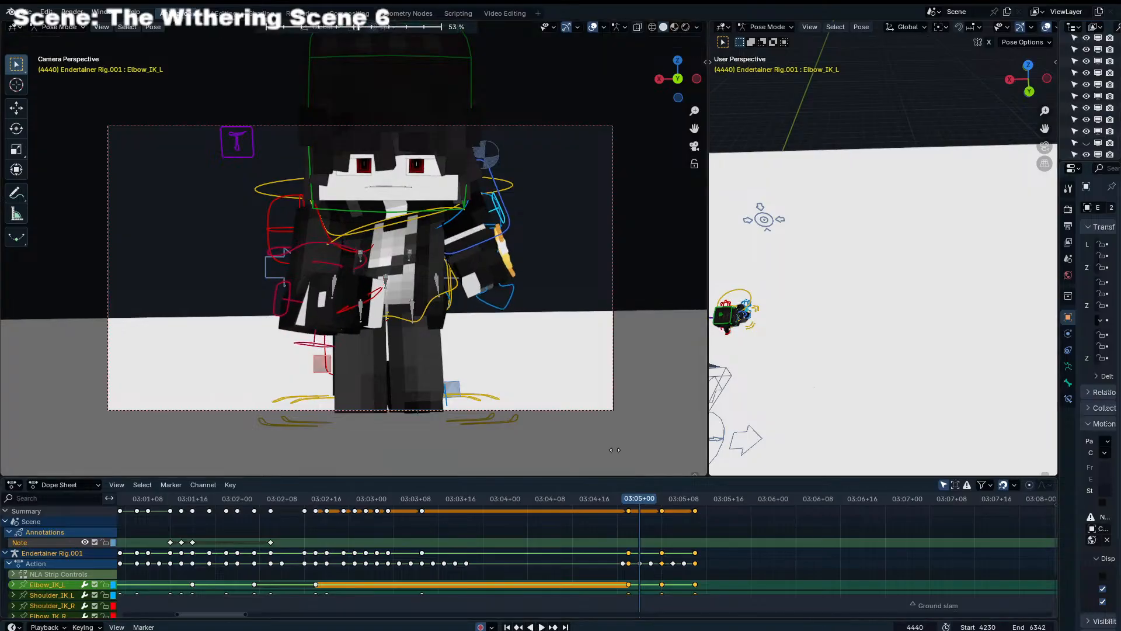
left_click(618, 448)
key("Right")
Blend the arm controls to their neighbouring keys at frames 4446 and 4448, with 89% at 4448, and play the cycle from frame 4438
key("Right")
key("shift+e")
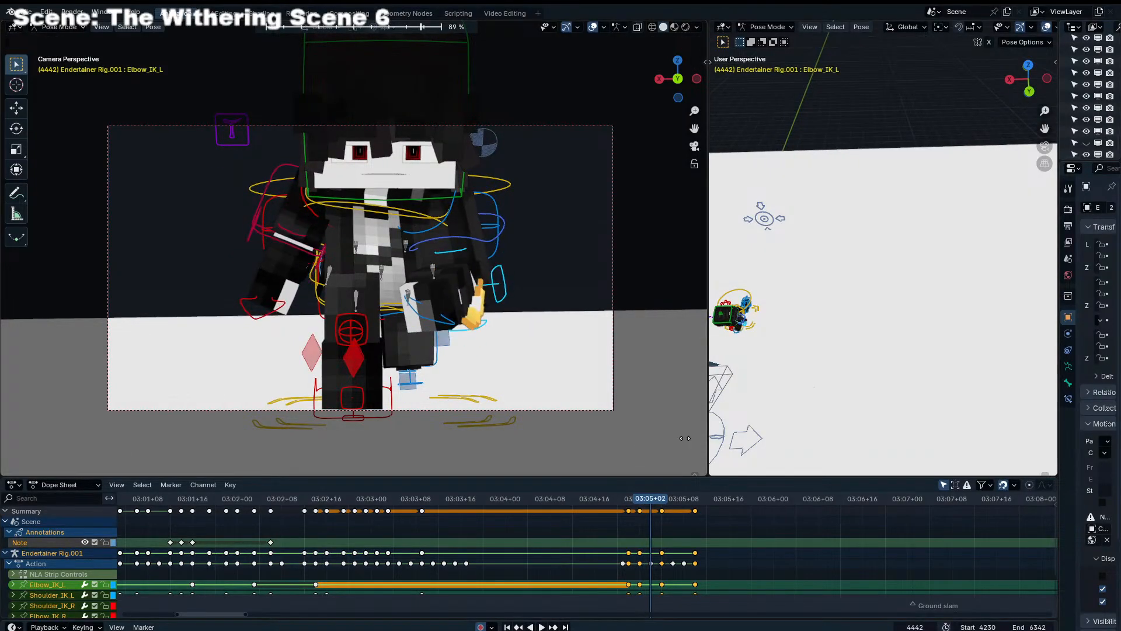
key("Right")
key("Right")
key("Right")
key("Right")
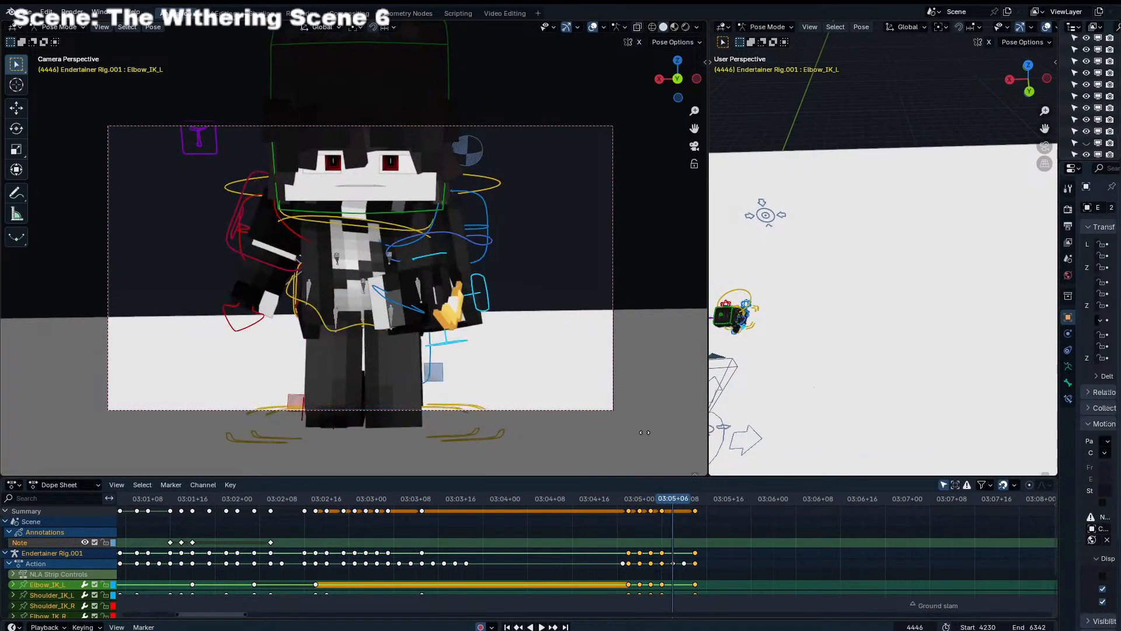
key("shift+e")
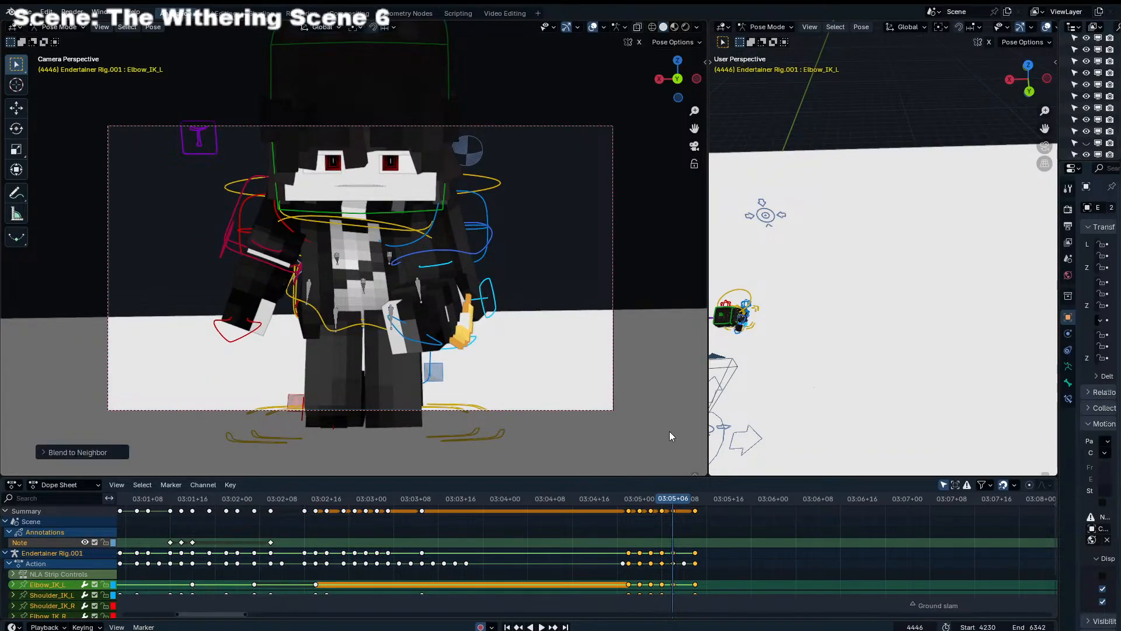
key("Right")
key("Right")
key("shift+e")
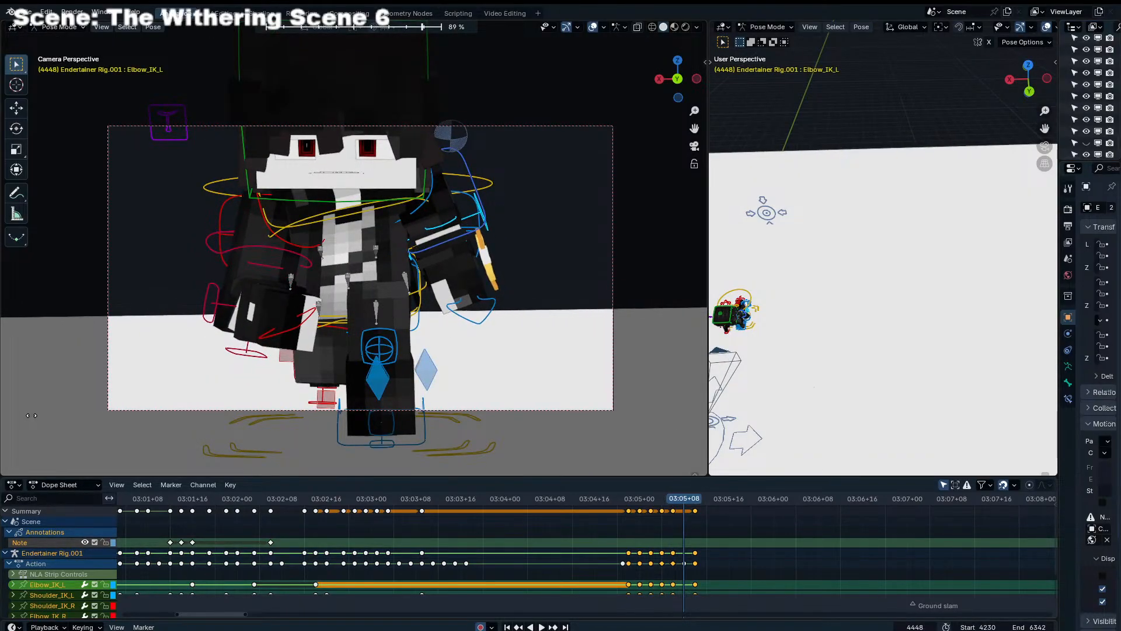
left_click(32, 415)
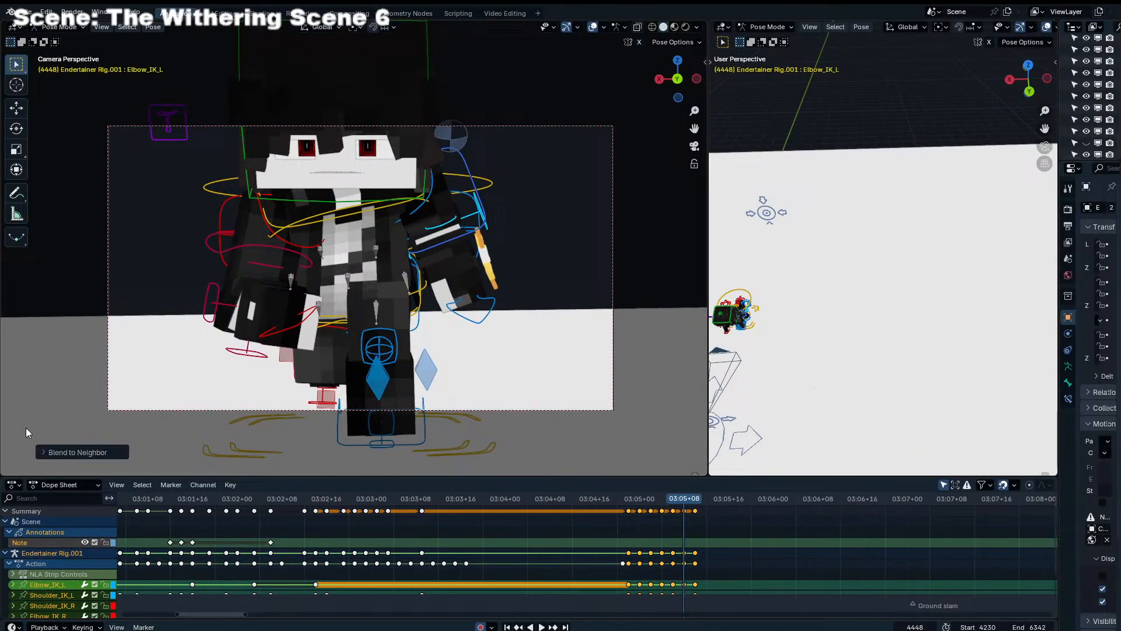
left_click(629, 499)
key("space")
key("space")
left_click(629, 499)
key("space")
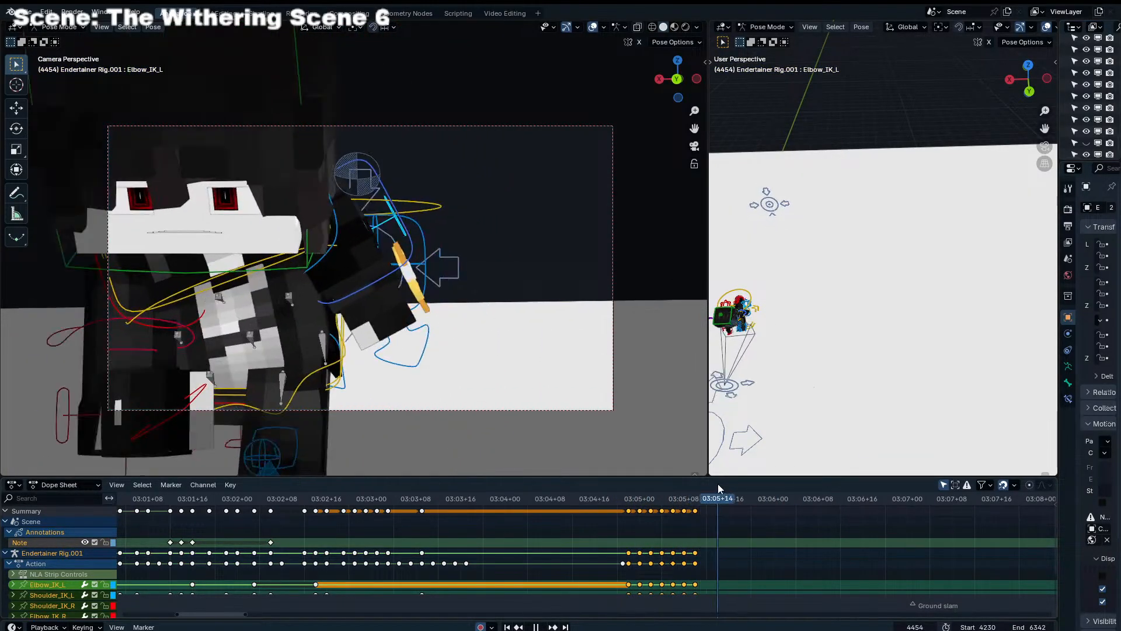
Duplicate all the Endertainer's run cycle keyframes after frame 4438 twice, placing each copy directly after the last keys
left_click(629, 499)
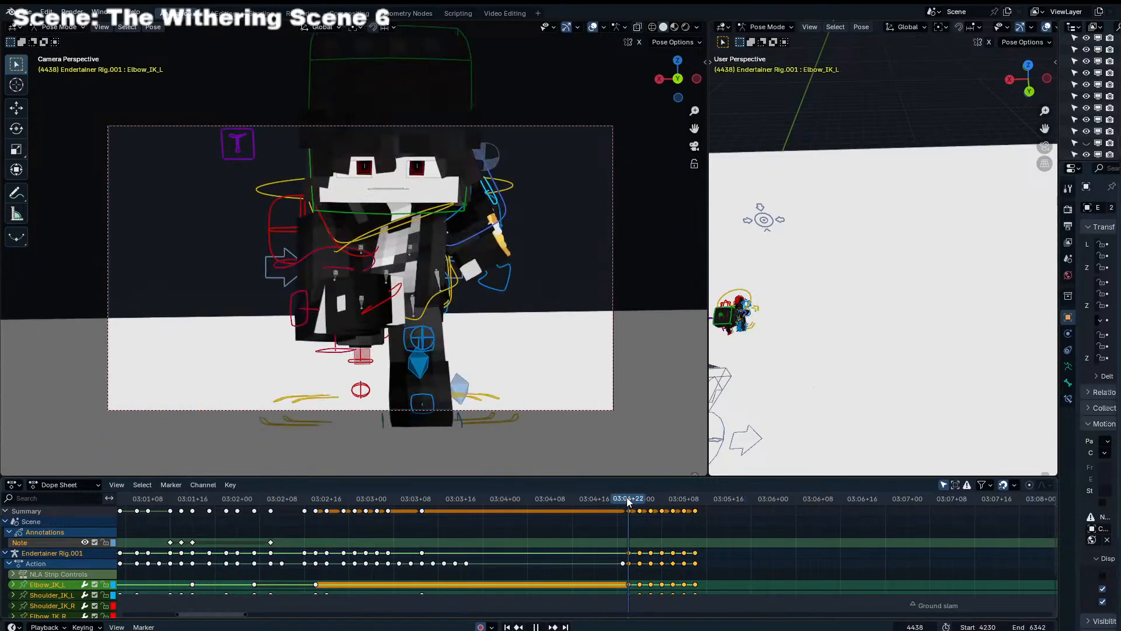
key("space")
key("a")
left_click(622, 513)
key("b")
left_click_drag(624, 517, 629, 516)
key("b")
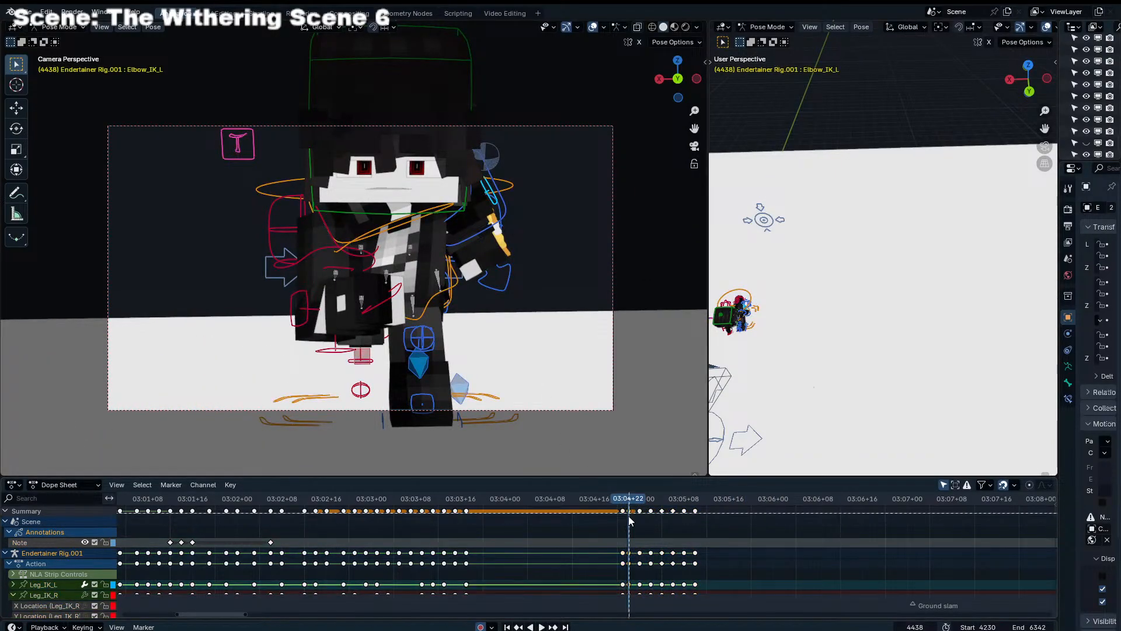
key("bracketright")
key("shift+d")
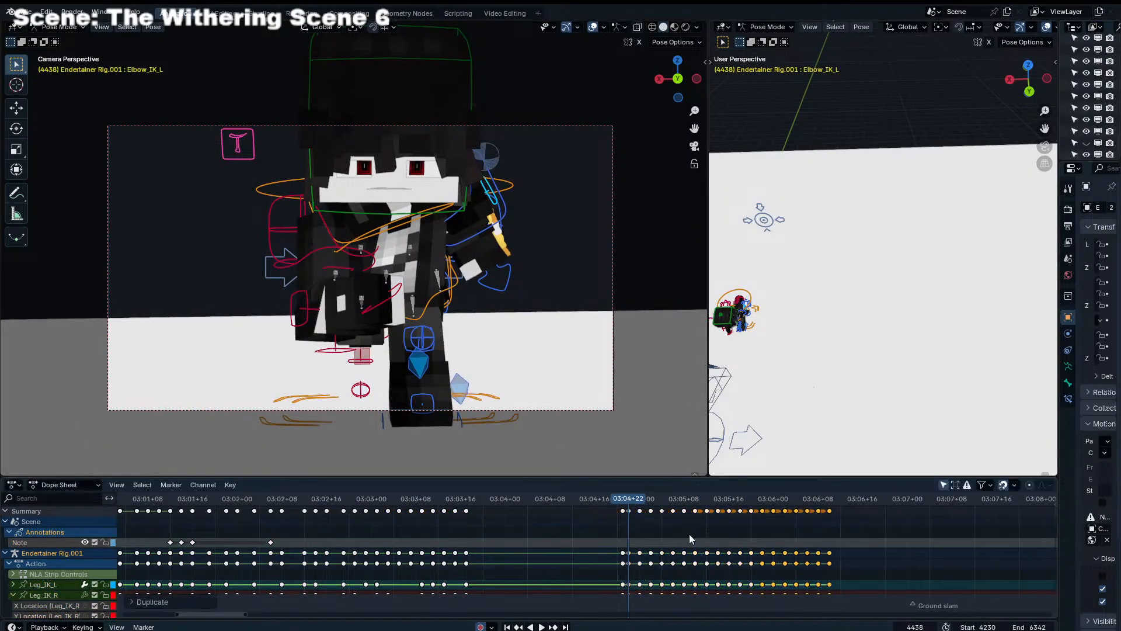
left_click(689, 534)
Play the repeated run cycle through the camera and from a free view, and inspect the frame 4438 pose from the side
key("space")
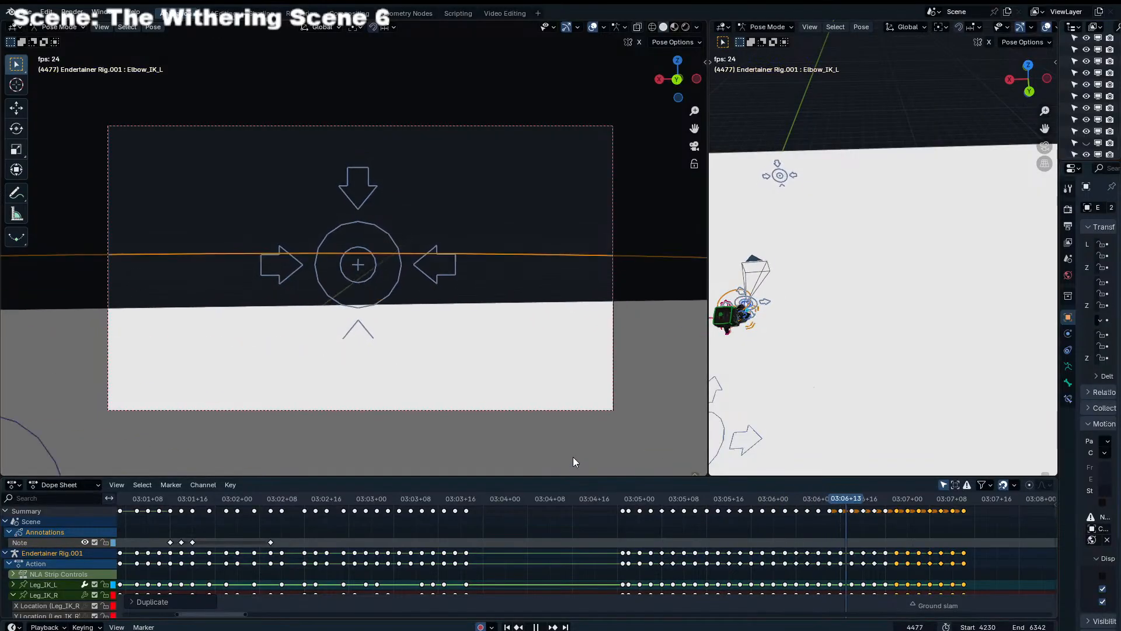
left_click(577, 503)
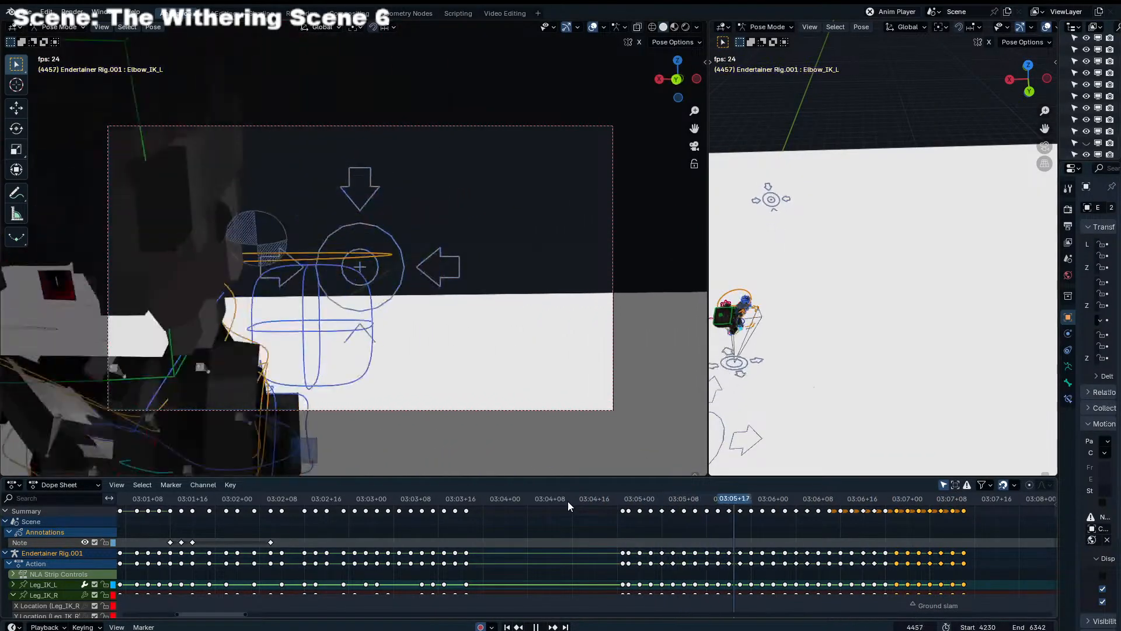
left_click(637, 499)
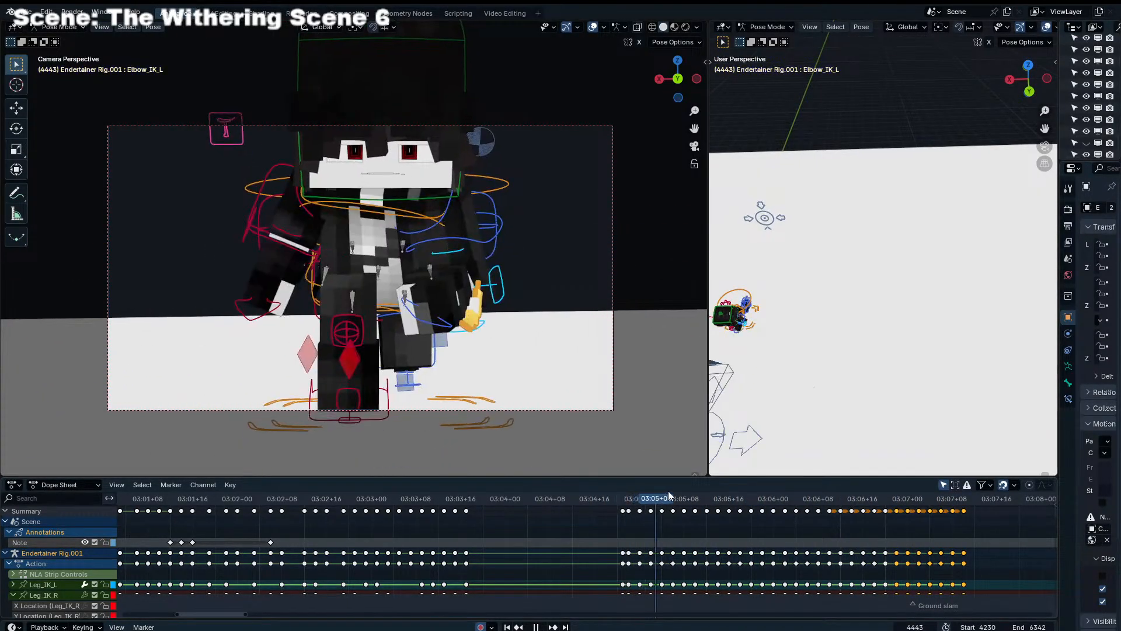
middle_click_drag(497, 403, 543, 386)
key("space")
left_click(629, 500)
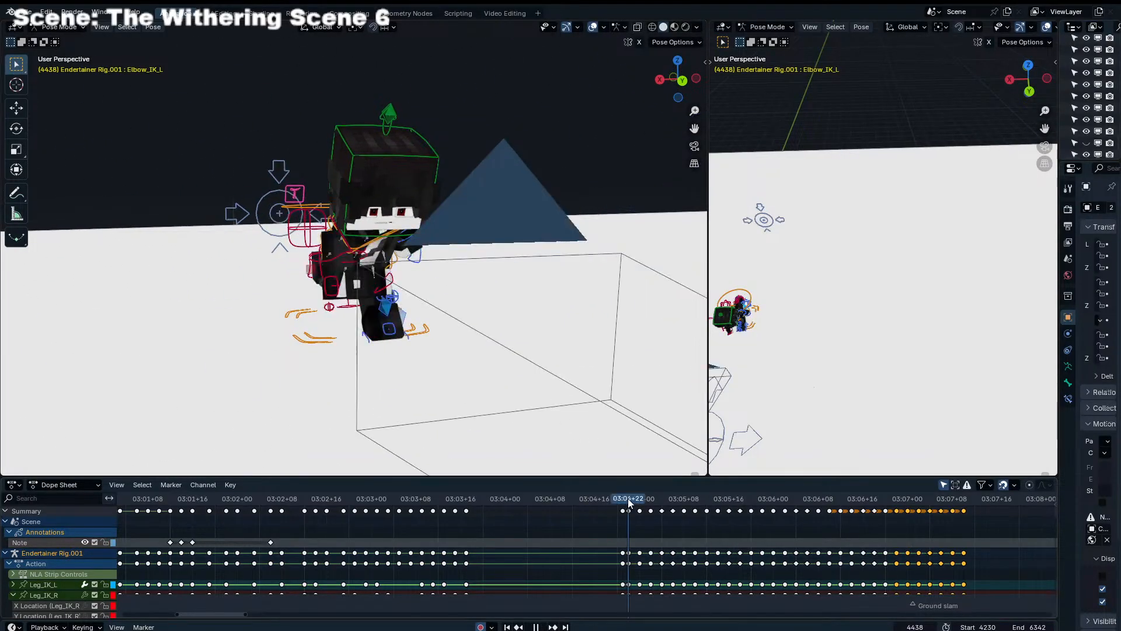
middle_click_drag(451, 288, 554, 278)
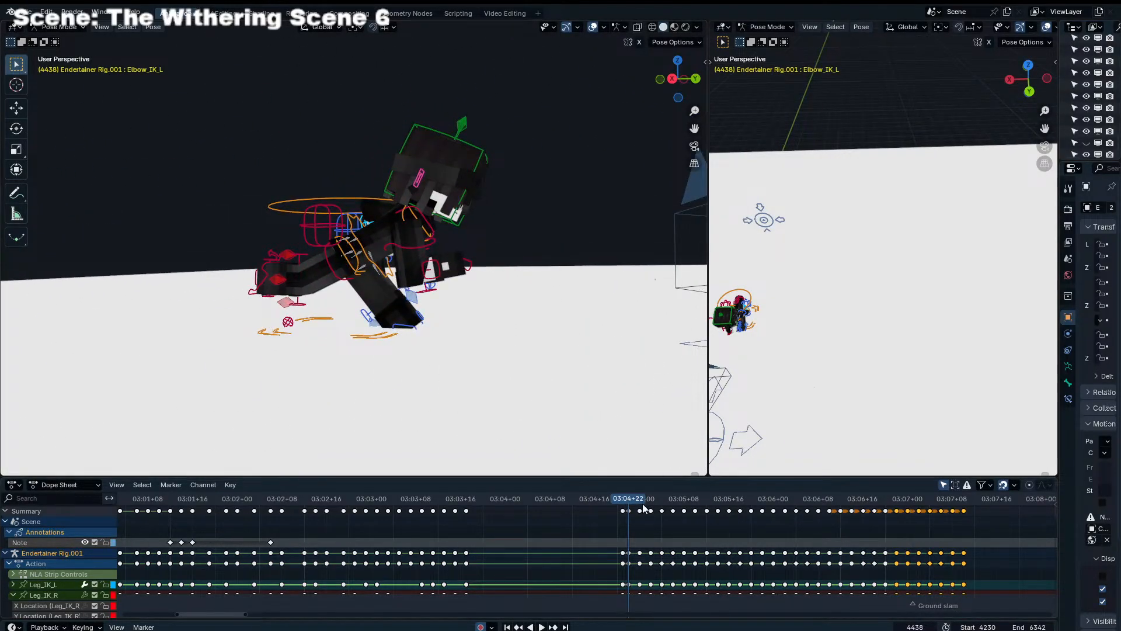
Try deleting the keyframes after frame 4438 and reposing the right shoulder control with moves and trackball rotations
left_click_drag(968, 507, 979, 506)
key("Delete")
scroll(467, 280, "up", 1)
left_click(438, 244)
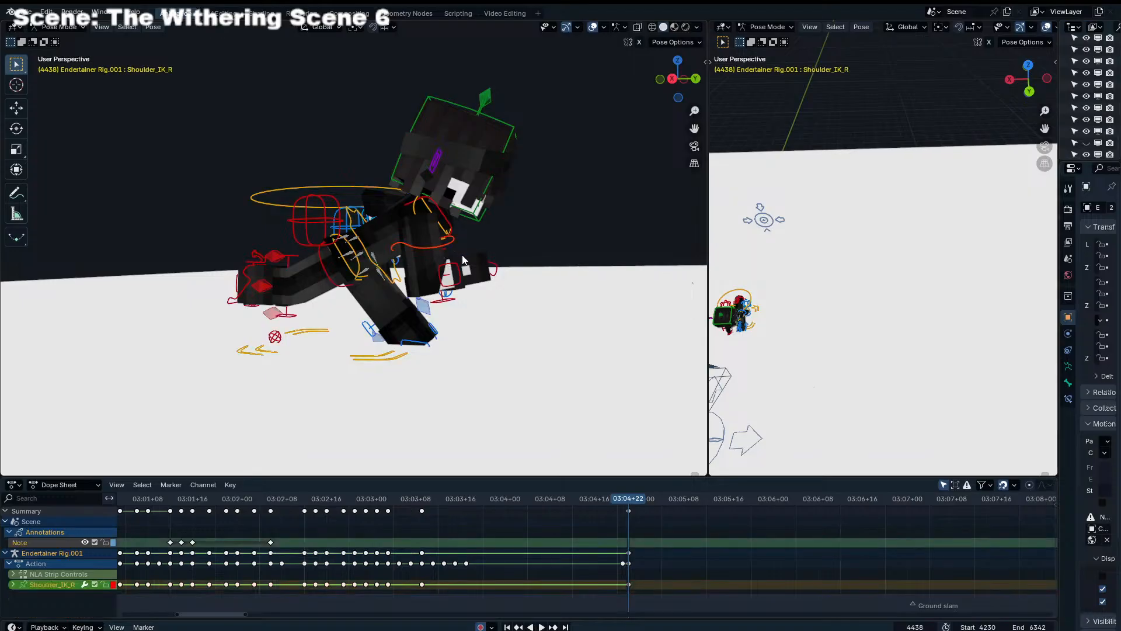
key("g")
left_click(452, 246)
key("r")
key("r")
left_click(480, 257)
middle_click_drag(494, 258, 387, 260)
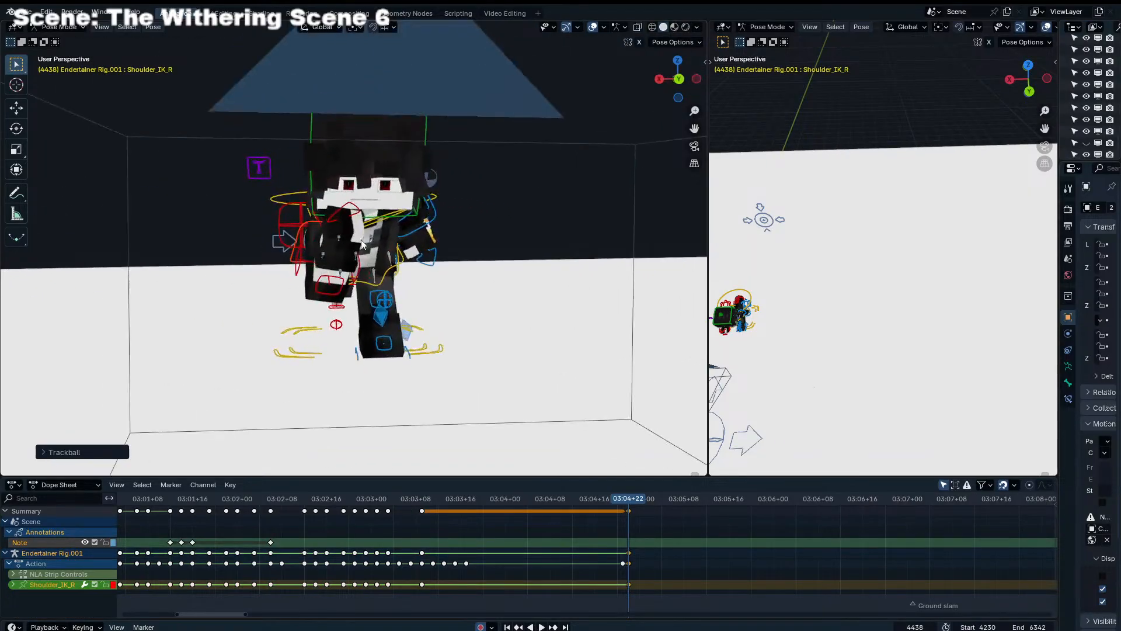
Try rotating the left arm further back at frame 4438
key("r")
key("r")
left_click(394, 286)
middle_click_drag(429, 215, 266, 259)
left_click(372, 226)
left_click(374, 200)
left_click(329, 213)
key("r")
left_click(339, 203)
Try copying the pose of both shoulder and elbow controls and pasting it mirrored at frame 4444
left_click(347, 232, "shift")
left_click(354, 245, "shift")
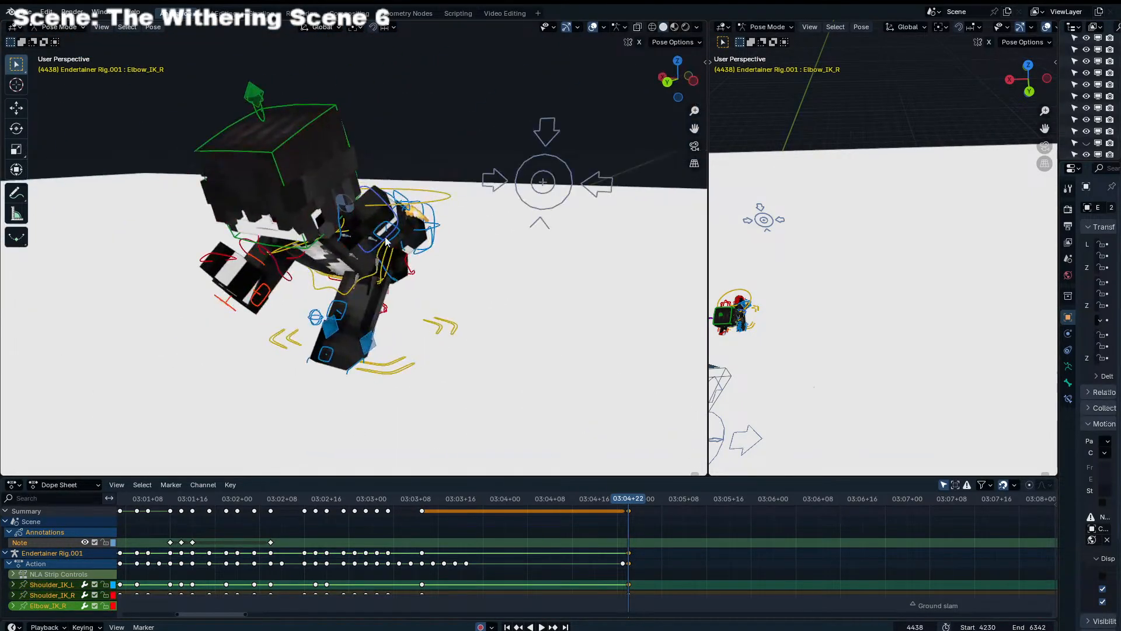
left_click(383, 236, "shift")
middle_click_drag(384, 236, 373, 233)
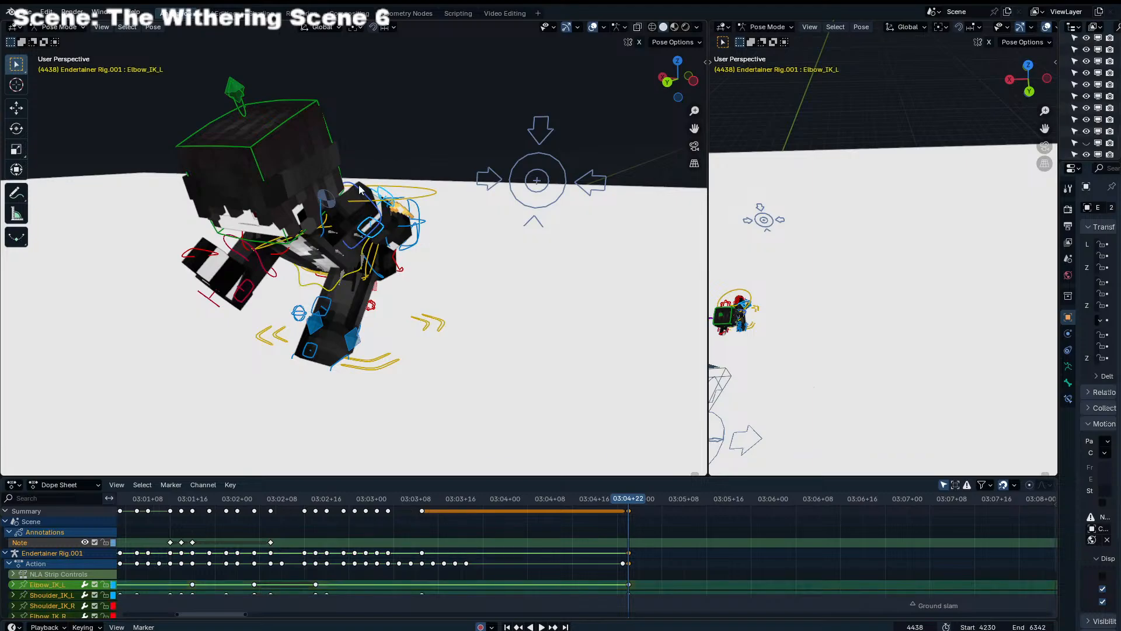
middle_click_drag(359, 188, 341, 178)
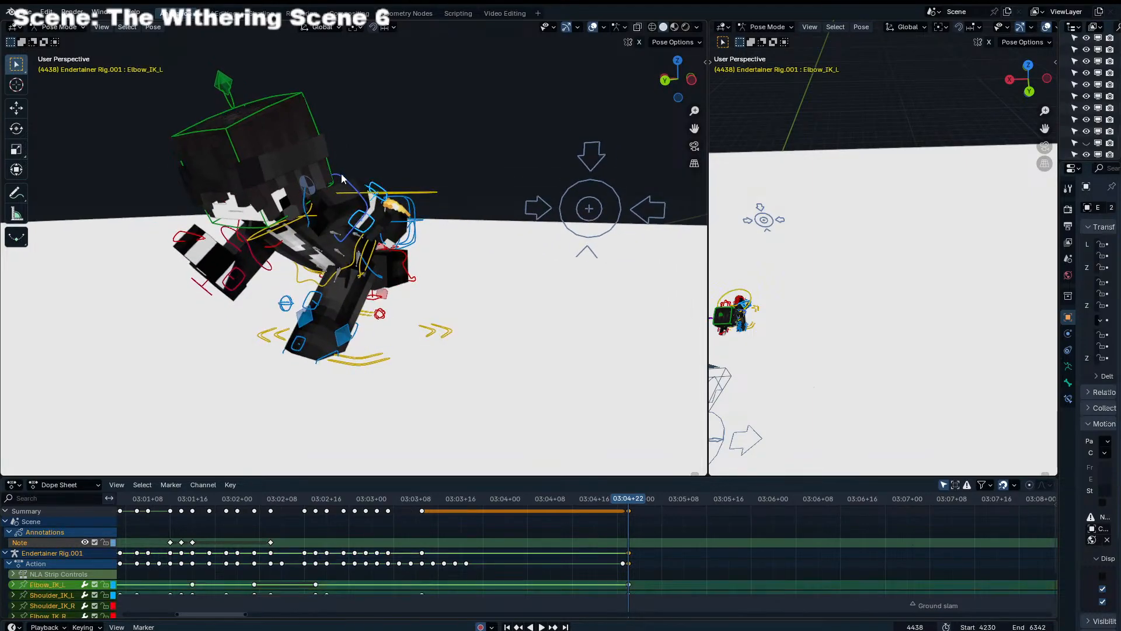
key("Right")
key("Right")
key("Right")
key("Right")
key("Right")
key("Right")
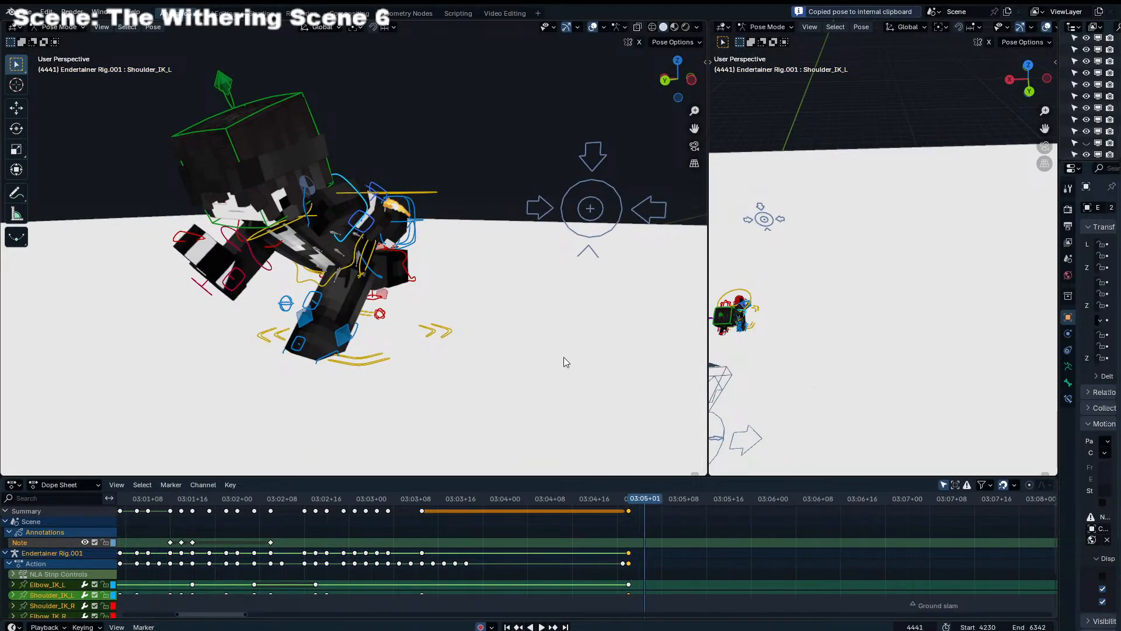
key("ctrl+v")
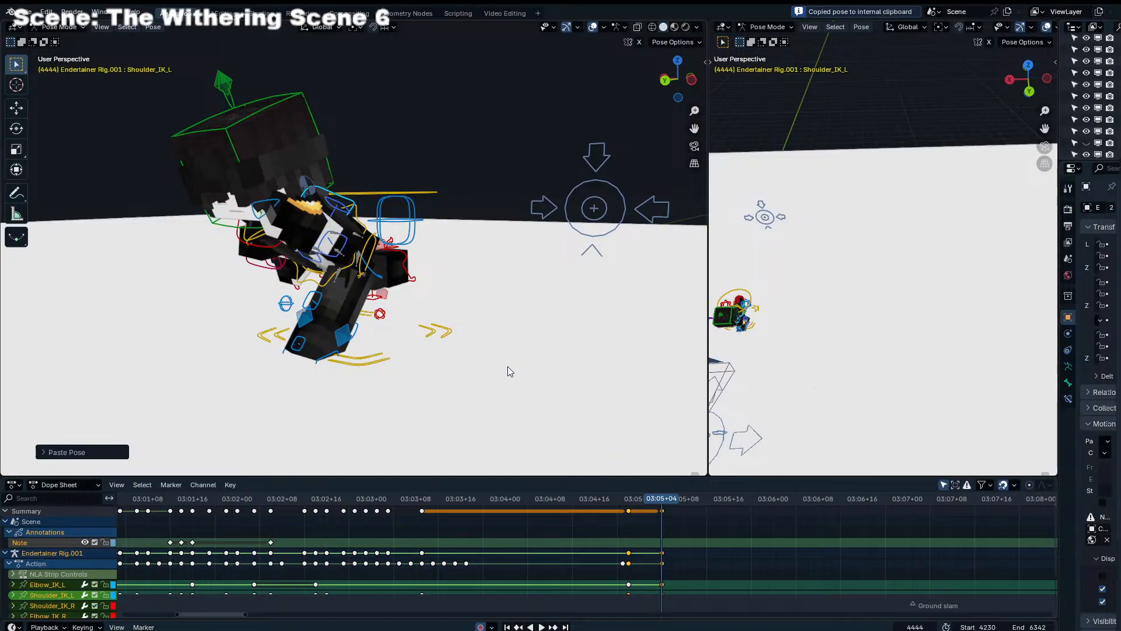
middle_click_drag(367, 341, 459, 326)
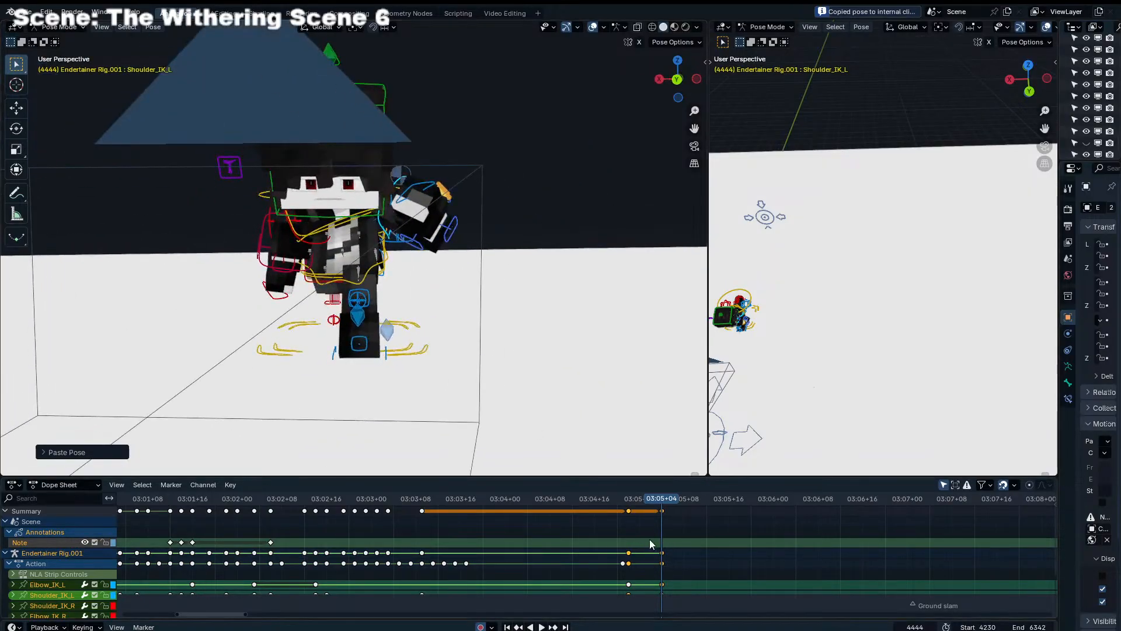
Undo the pasted arm pose, the arm rotations at frame 4438 and the deletion of the repeated cycle keys
left_click_drag(639, 499, 661, 498)
key("ctrl+z")
key("ctrl+z")
key("ctrl+z")
key("ctrl+z")
key("ctrl+z")
key("ctrl+z")
key("ctrl+z")
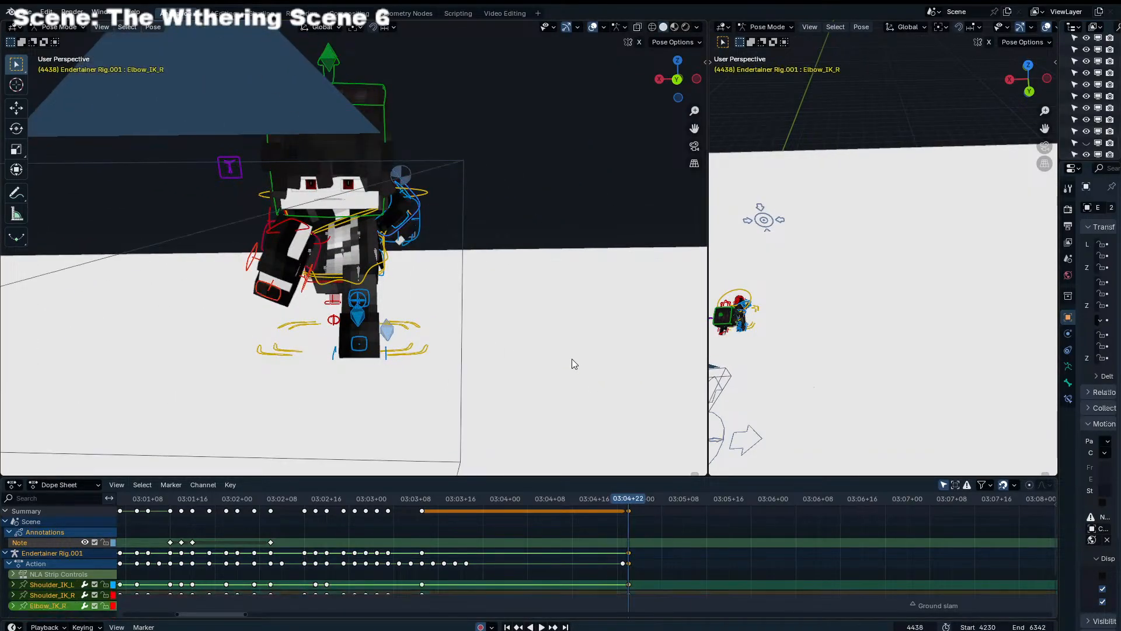
key("ctrl+z")
key("ctrl+z")
key("ctrl+z")
key("ctrl+z")
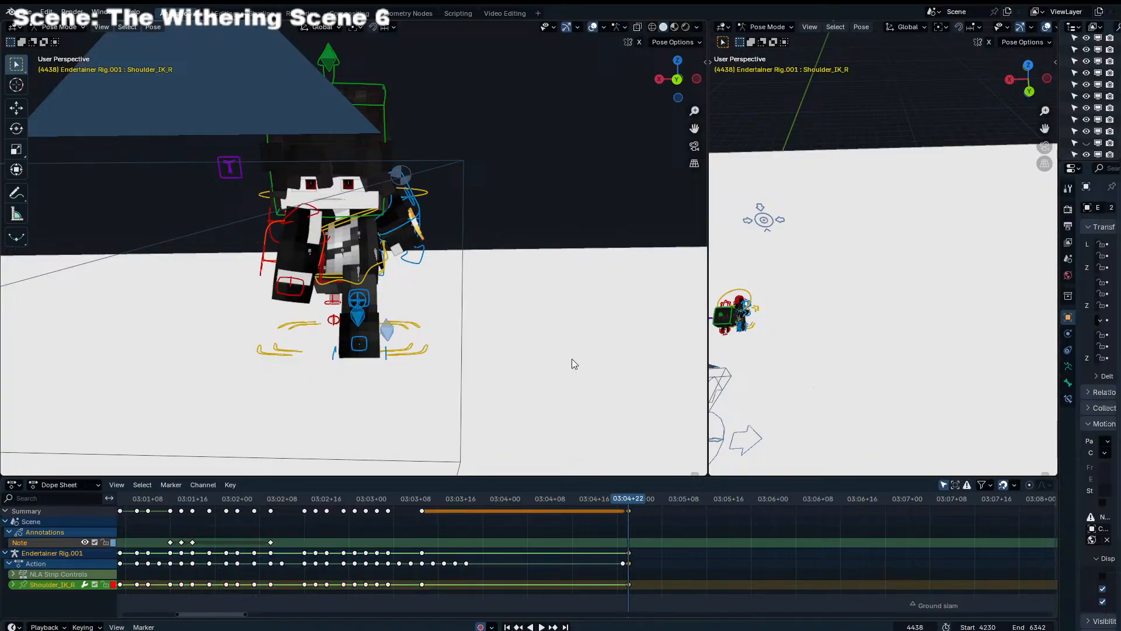
key("ctrl+z")
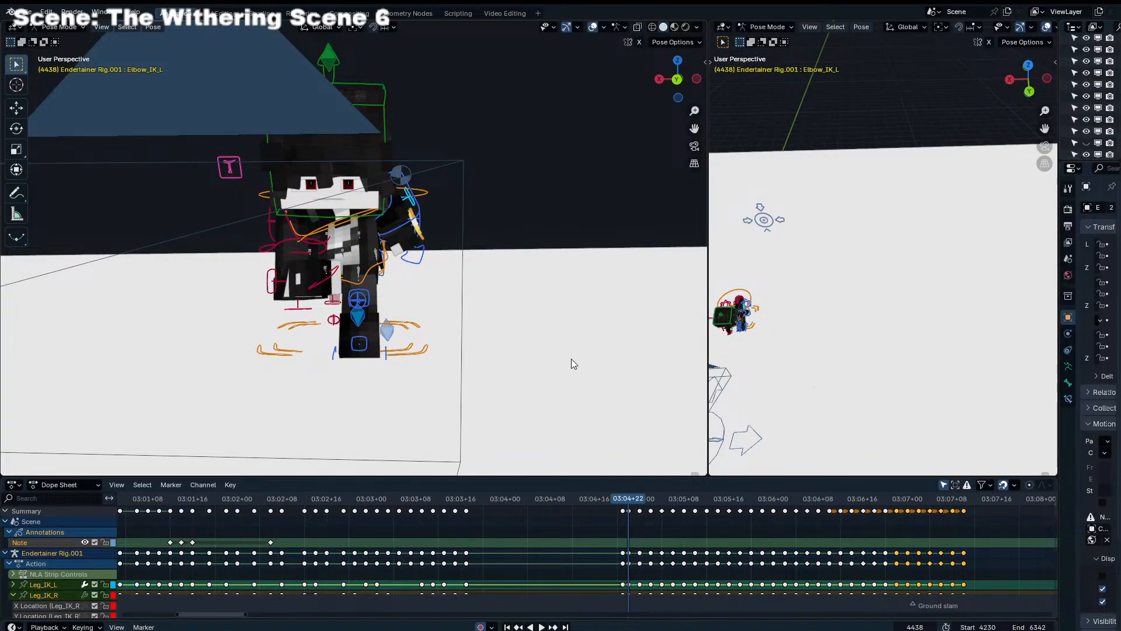
key("ctrl+z")
Delete only the shoulder and elbow controls' keyframes after frame 4438, then play the cycle and return to frame 4438
left_click(272, 271, "shift")
middle_click_drag(379, 237, 353, 242)
left_click(379, 226, "shift")
left_click(379, 219, "shift")
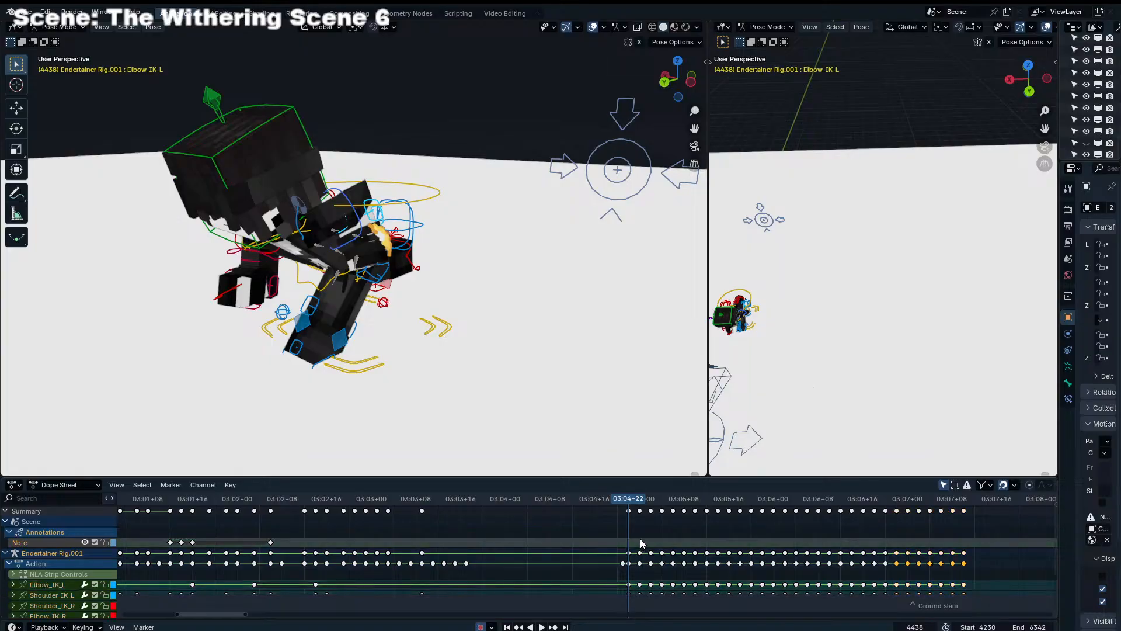
left_click_drag(640, 538, 995, 575)
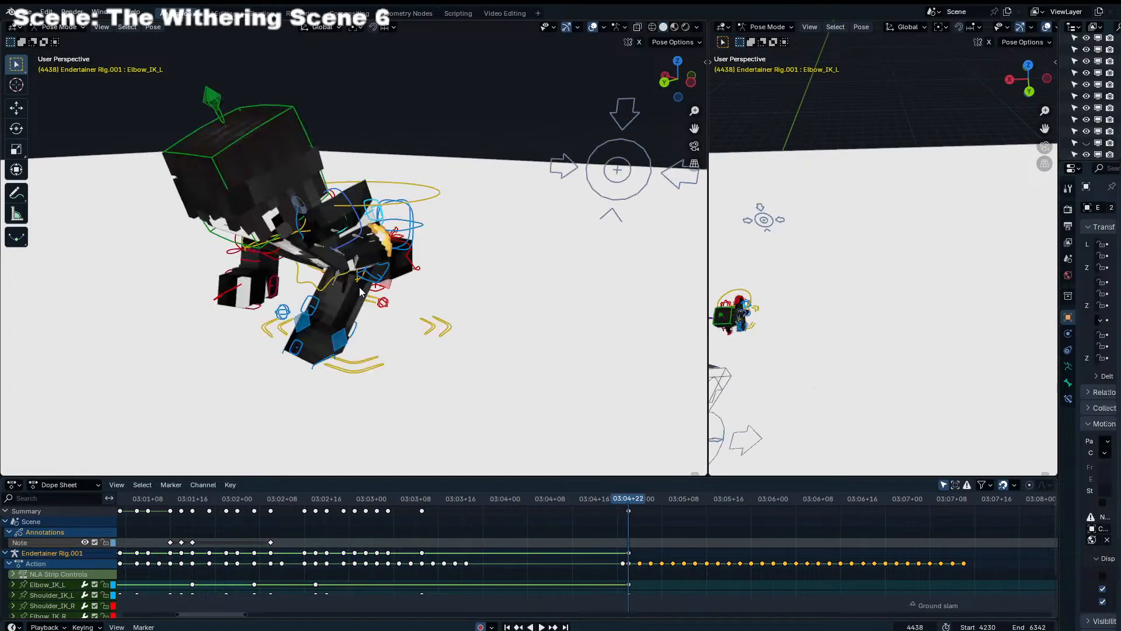
key("space")
key("space")
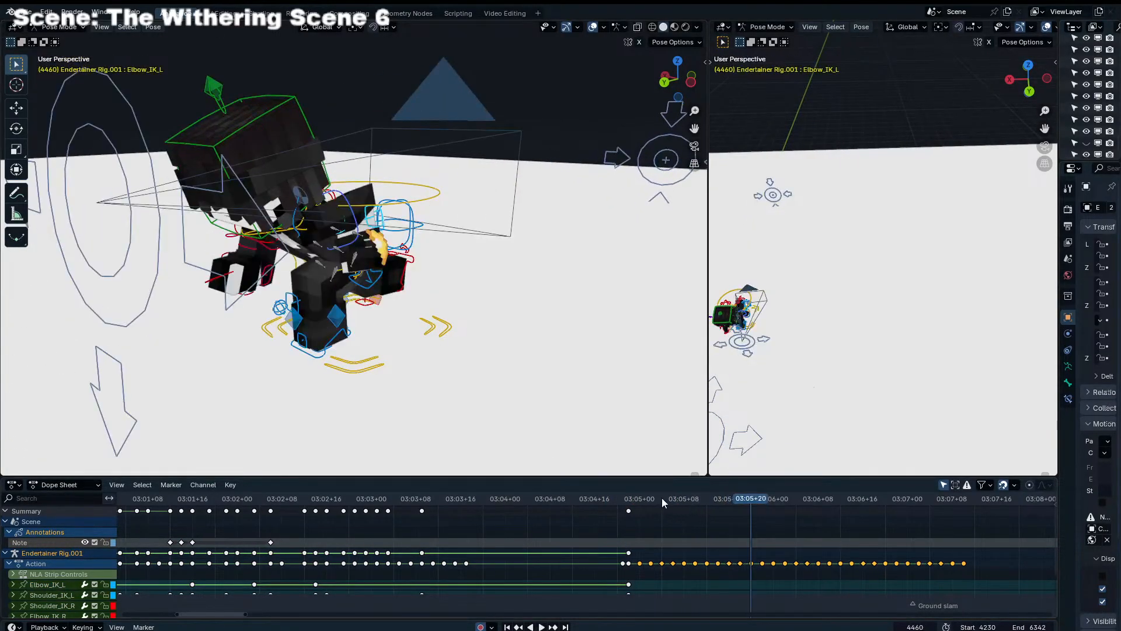
left_click(629, 498)
Rotate the left elbow control at frame 4438 to bend the forearm upward
left_click(368, 234)
left_click(378, 218)
key("r")
left_click(397, 185)
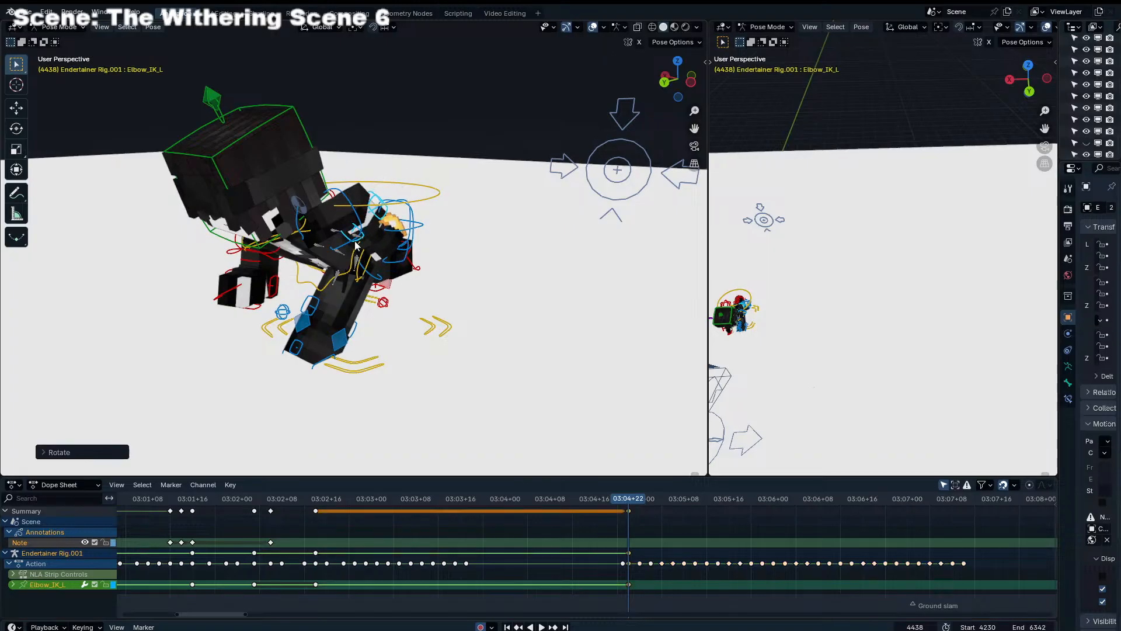
Refine the left arm controls at frame 4438 with further rotations so the bent arm swings back behind the torso
left_click(358, 223)
key("r")
key("r")
left_click(402, 203)
key("r")
key("g")
middle_click_drag(406, 213, 501, 199)
left_click(357, 209)
left_click(361, 211)
key("r")
left_click(351, 224)
Rotate and reposition the right shoulder control at frame 4438 to bring the right arm forward
left_click(290, 247)
key("KP_0")
key("r")
key("r")
left_click(510, 212)
key("r")
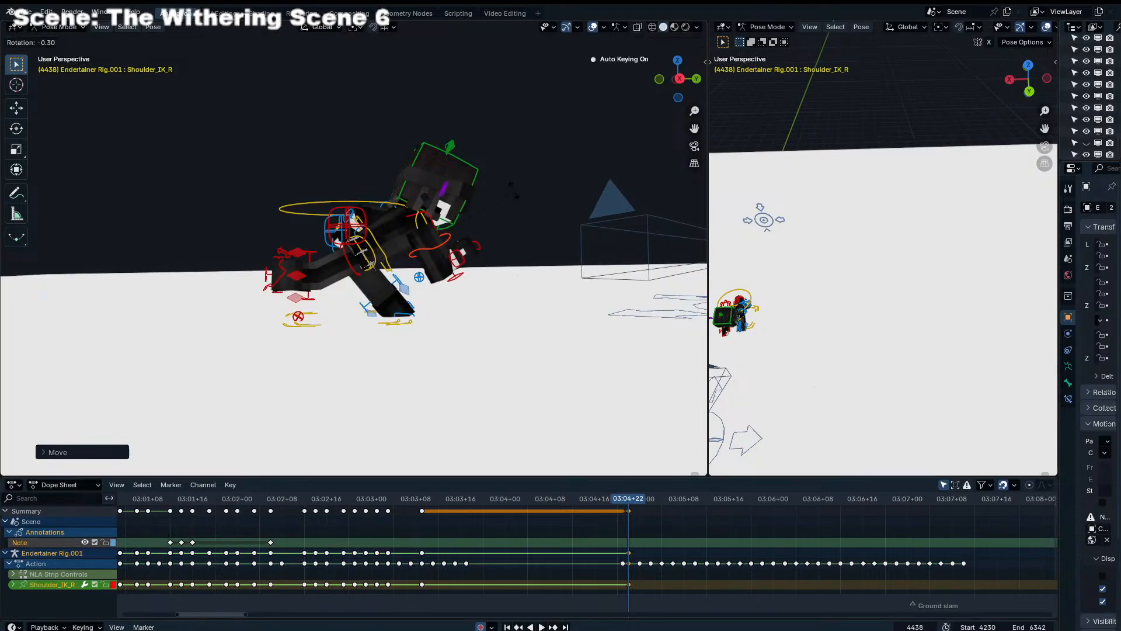
left_click(503, 182)
key("KP_0")
key("g")
left_click(272, 266)
Fine-tune the right shoulder control's rotation and position in the camera view so the arm swings across the front of the torso
key("r")
key("r")
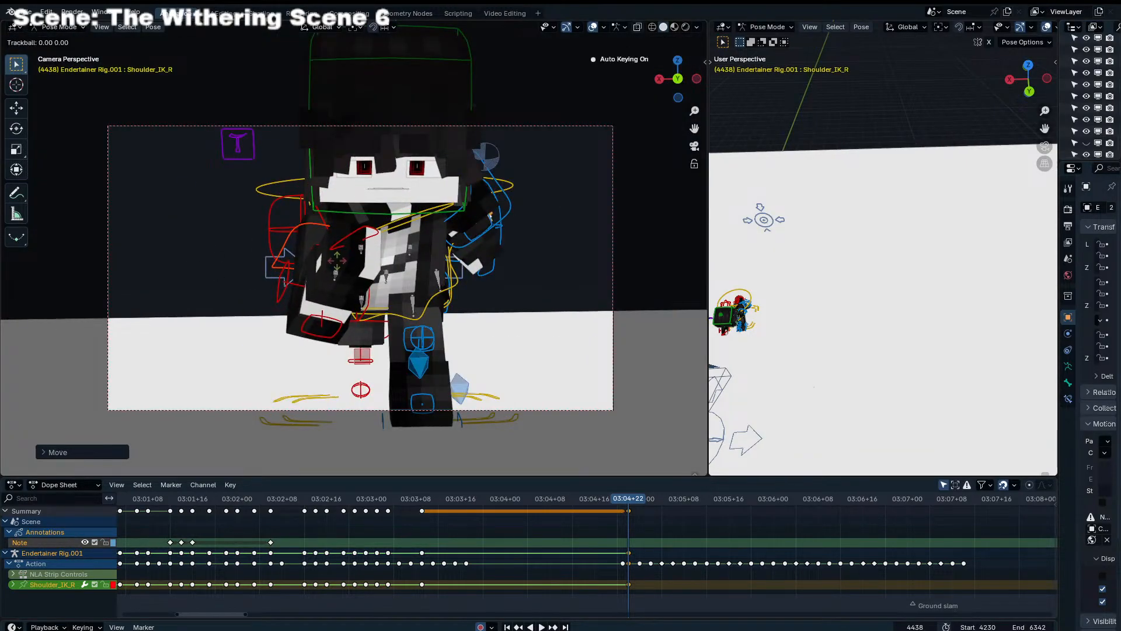
left_click(471, 264)
key("r")
left_click(469, 266)
key("r")
key("r")
left_click(466, 277)
key("r")
left_click(451, 265)
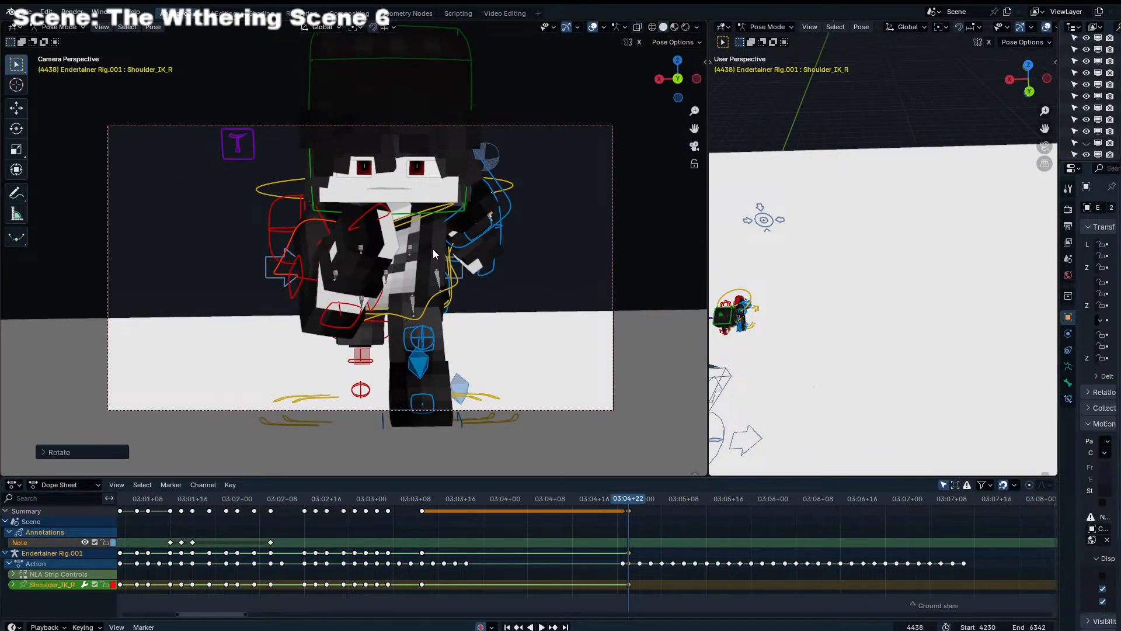
key("r")
key("r")
left_click(431, 253)
key("g")
left_click(431, 256)
key("r")
key("r")
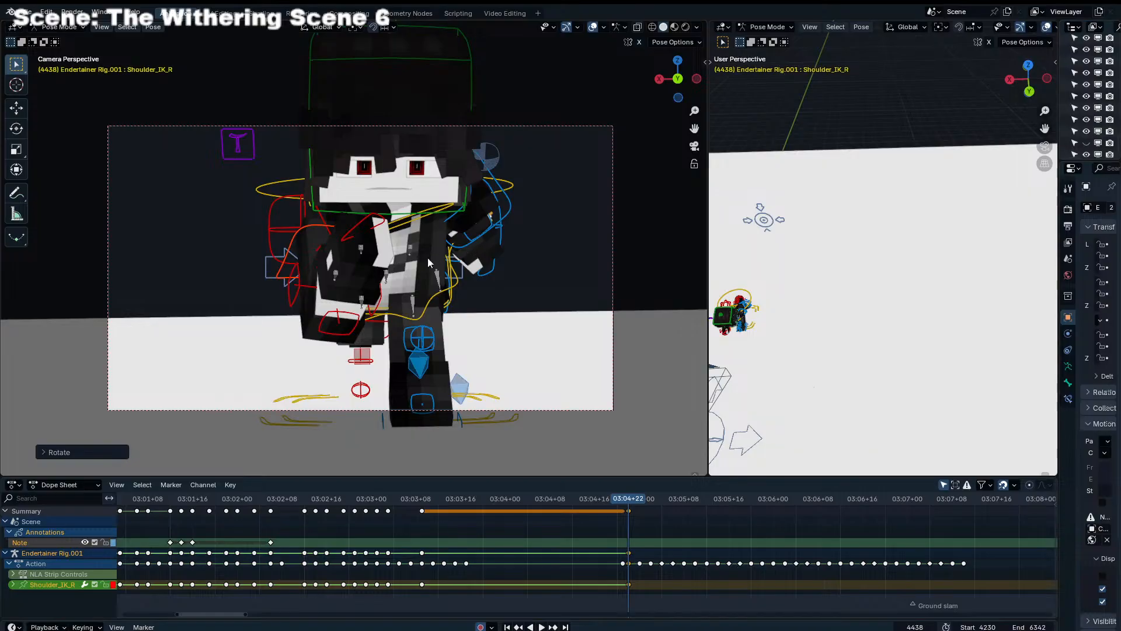
Copy the pose of both shoulder and elbow controls at frame 4438 and paste it mirrored at frame 4444
left_click(383, 301)
left_click(471, 240)
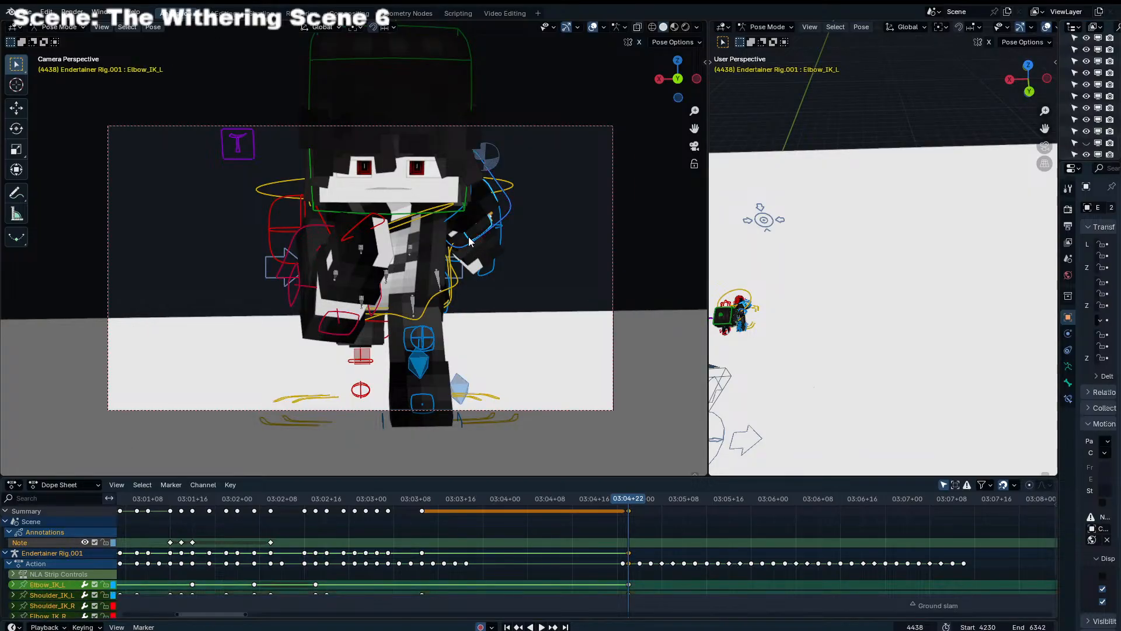
key("ctrl+c")
key("Up")
key("Up")
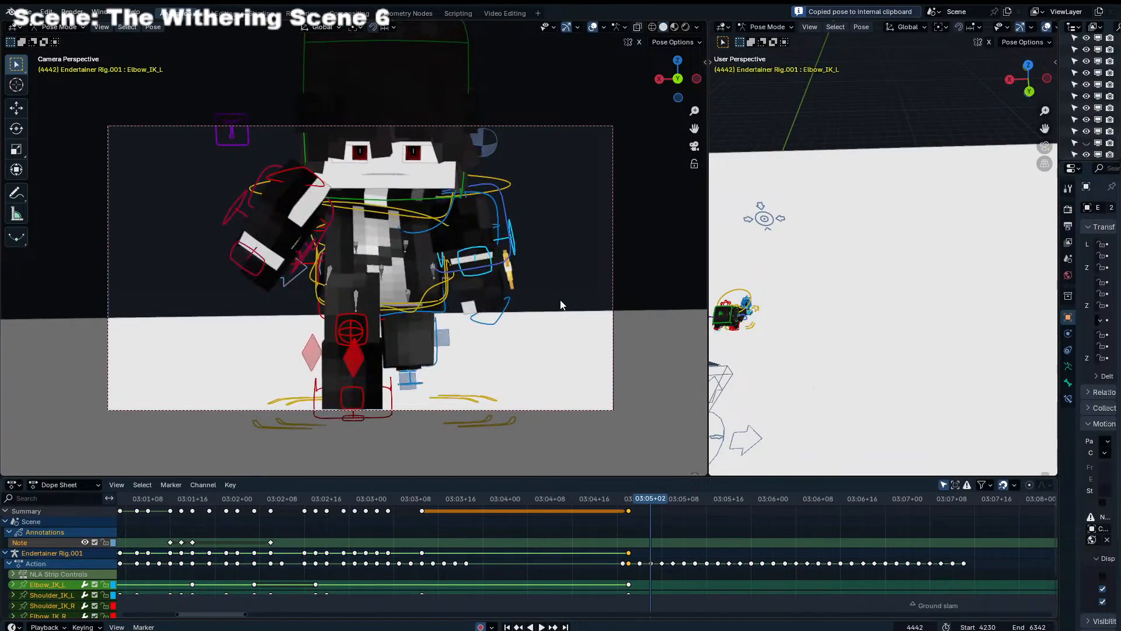
key("Right")
key("Right")
key("ctrl+shift+v")
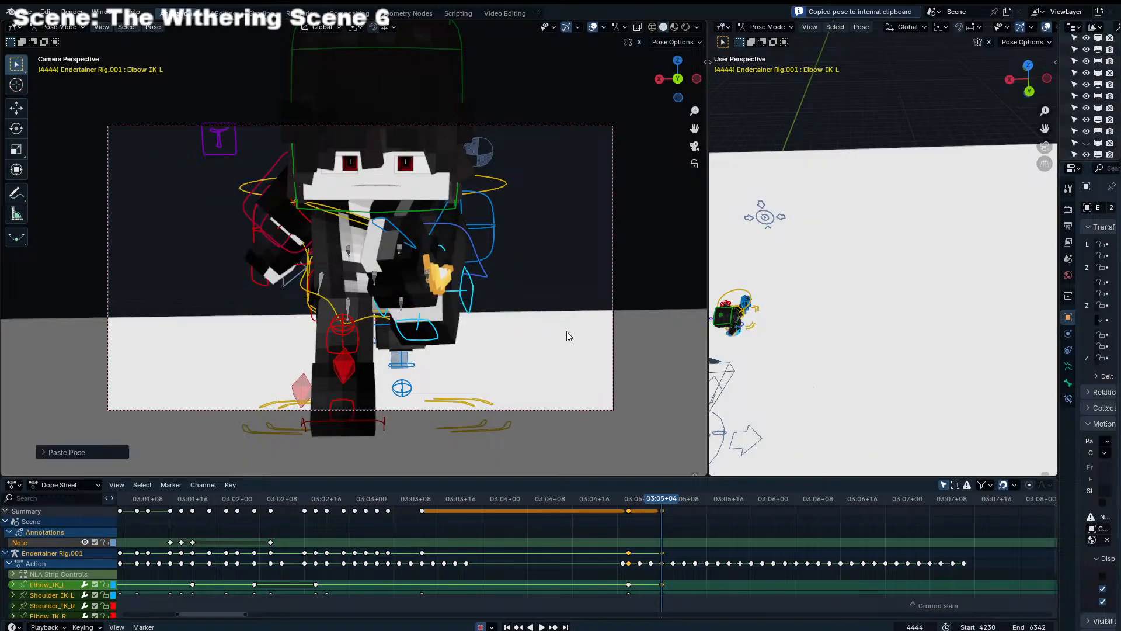
Paste the copied arm pose at frame 4450 to close the arm swing cycle
key("Right")
key("Right")
key("Right")
key("Right")
key("Right")
key("Right")
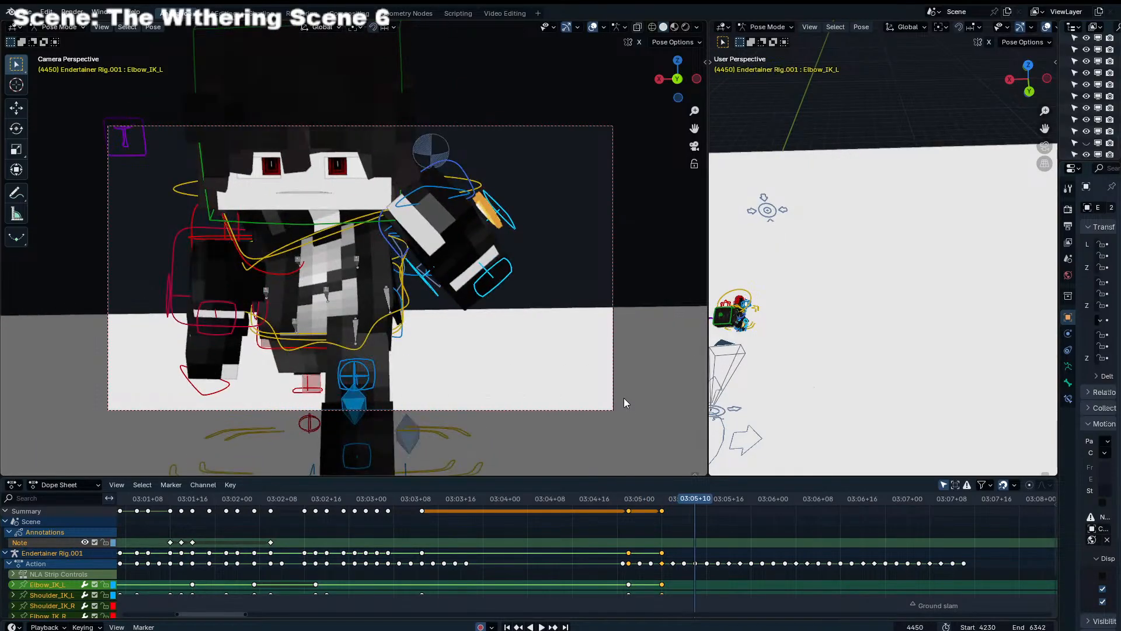
key("ctrl+shift+v")
Blend the arm controls to their neighbouring keys, using about 54% at frame 4440 and about 84% at frame 4442
left_click(640, 510)
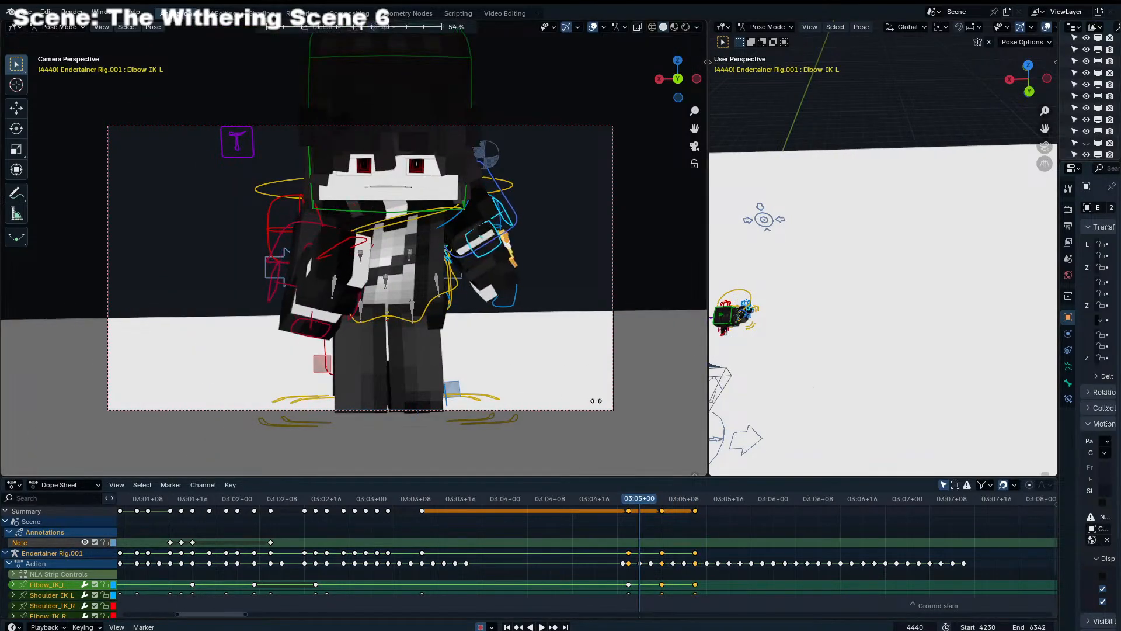
left_click(607, 410)
key("Right")
key("Right")
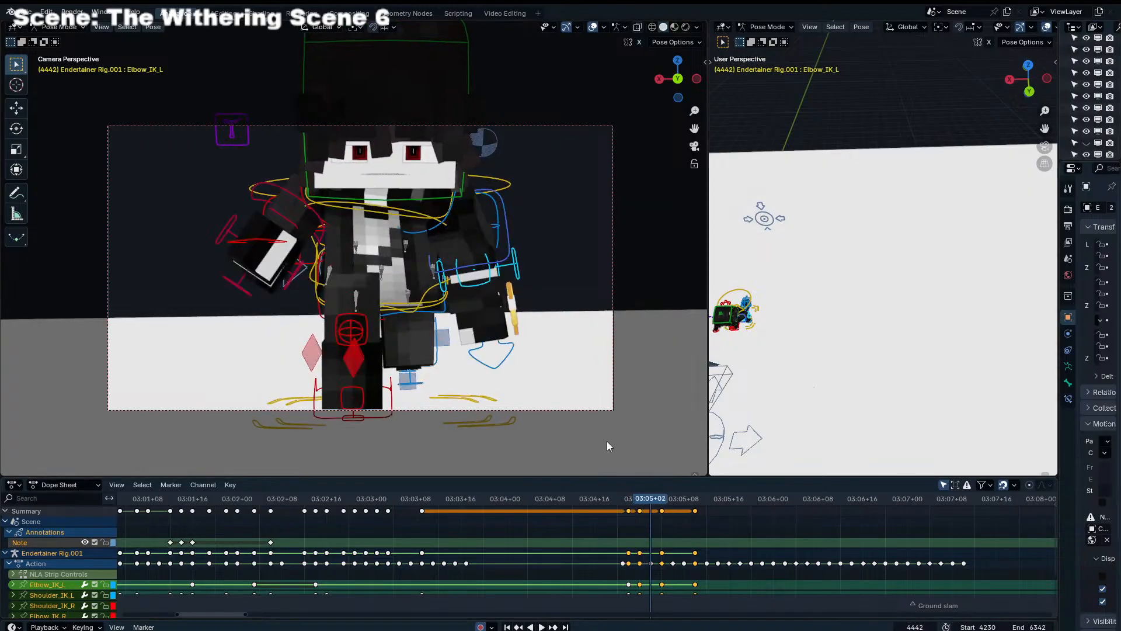
key("shift+e")
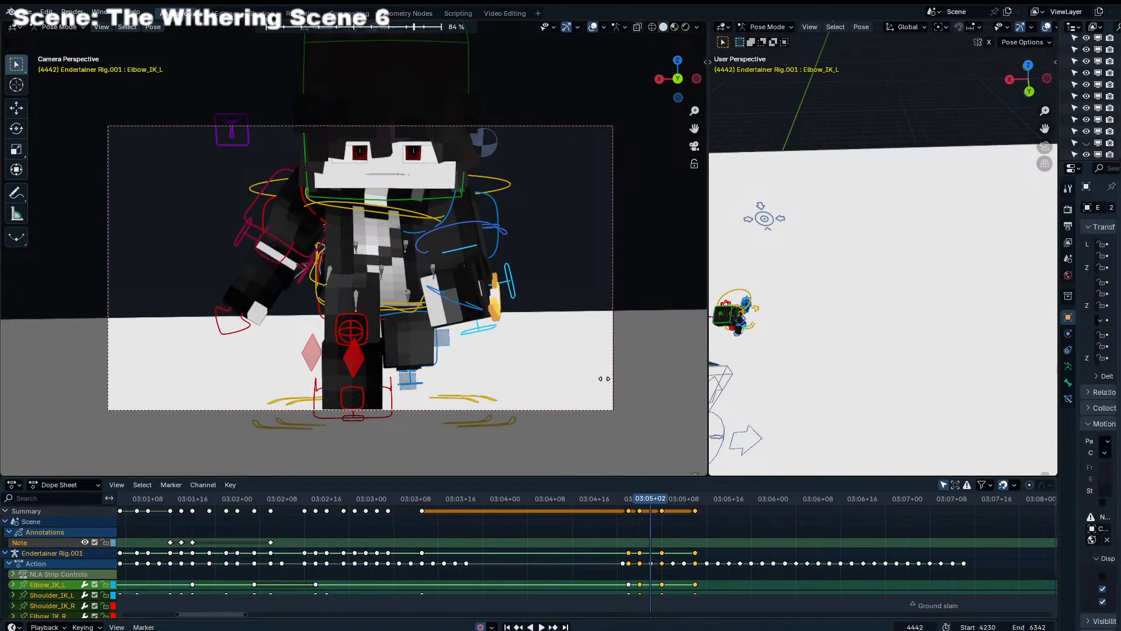
key("Right")
key("Right")
key("Right")
key("Right")
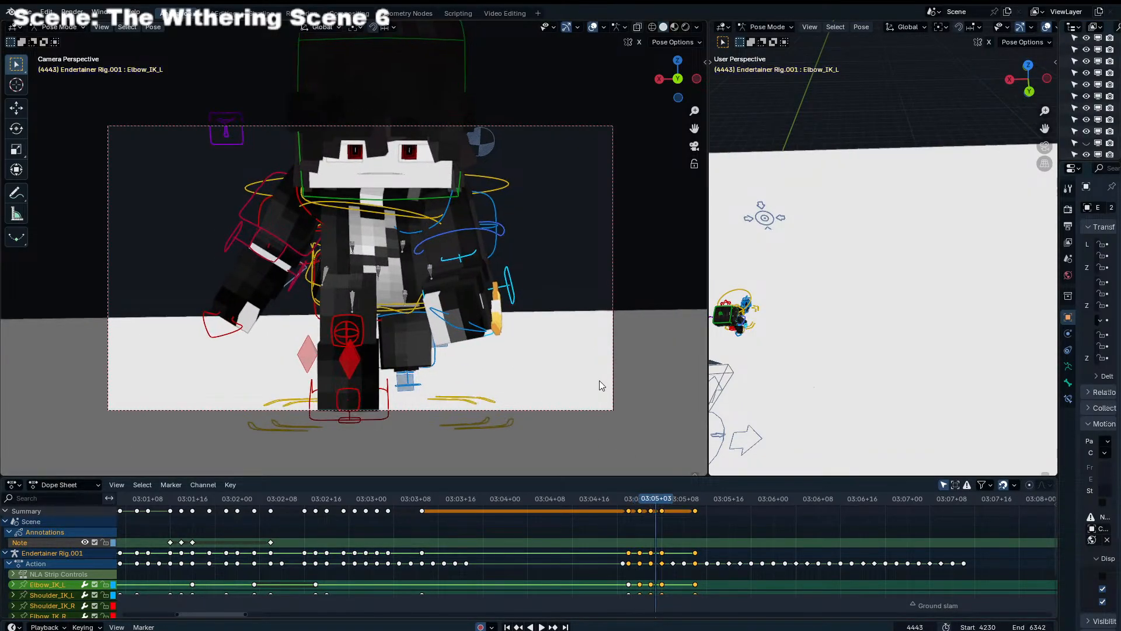
Blend the arm controls to their neighbouring keys, using about 60% at frame 4446, and blend them again at frame 4448
key("shift+e")
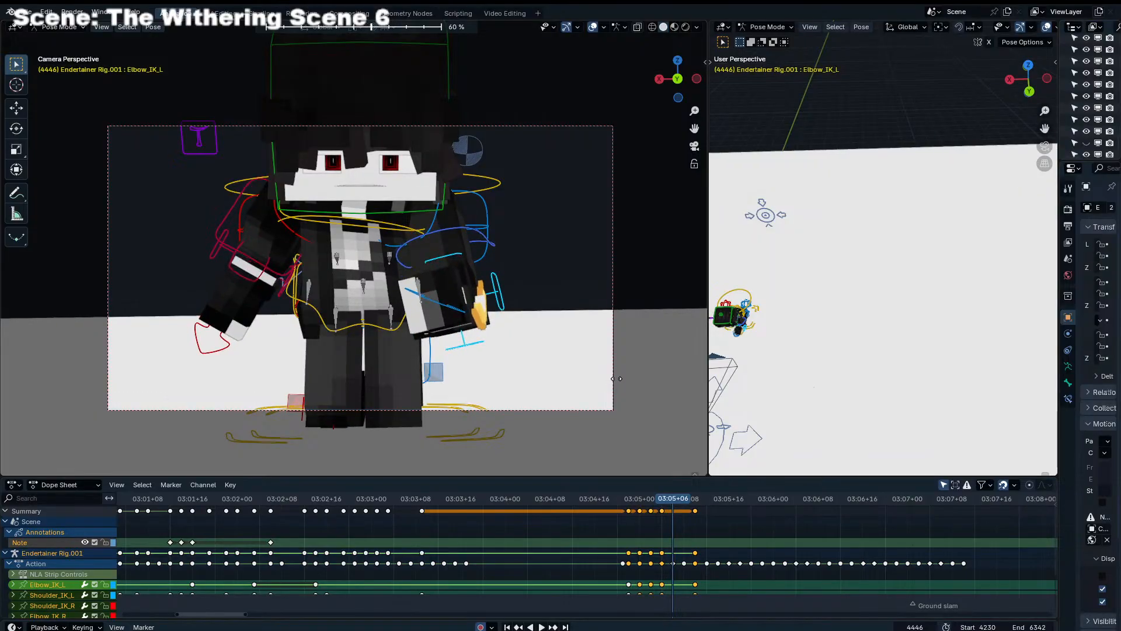
left_click(615, 377)
key("Right")
key("Right")
key("shift+e")
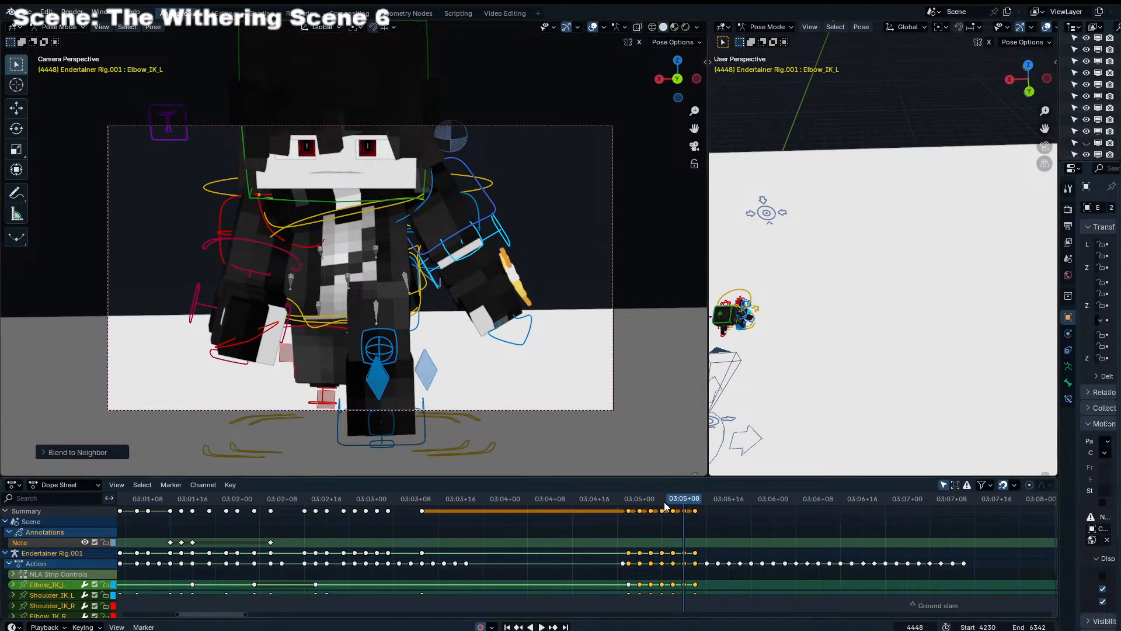
Play and scrub the arm swing from frame 4438 in the camera view to examine its motion
key("space")
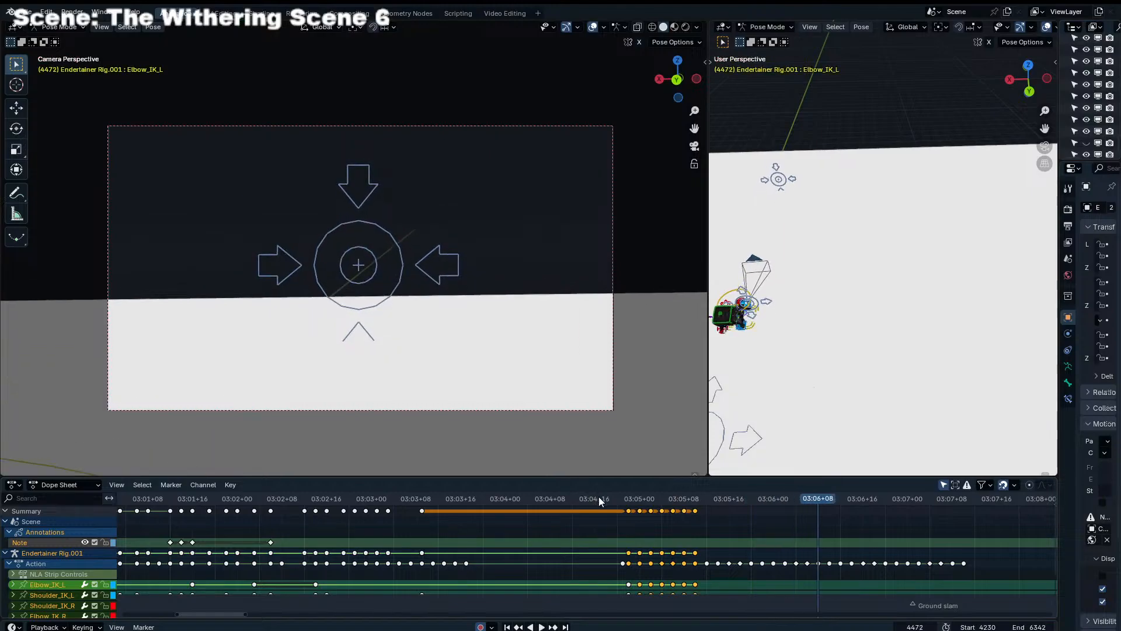
left_click_drag(597, 496, 687, 479)
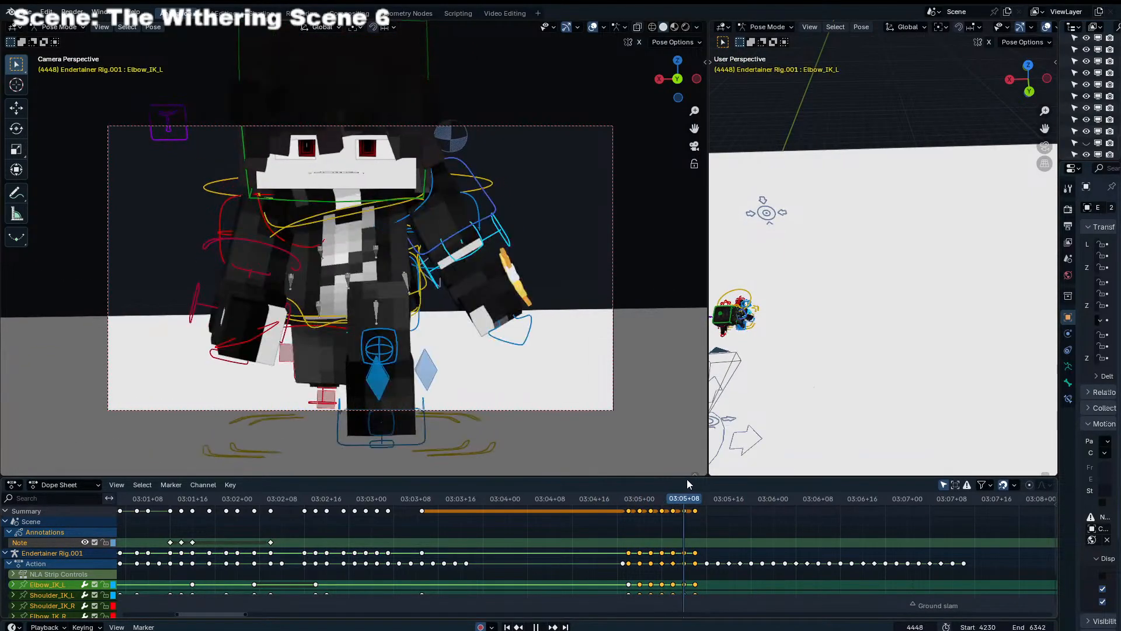
left_click(634, 497)
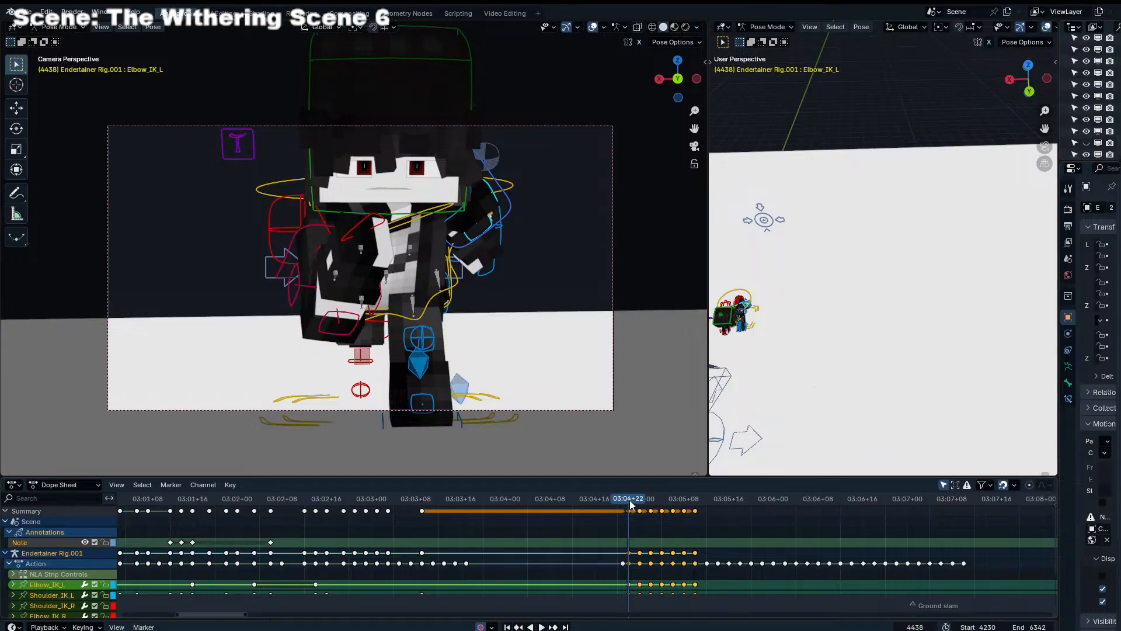
key("space")
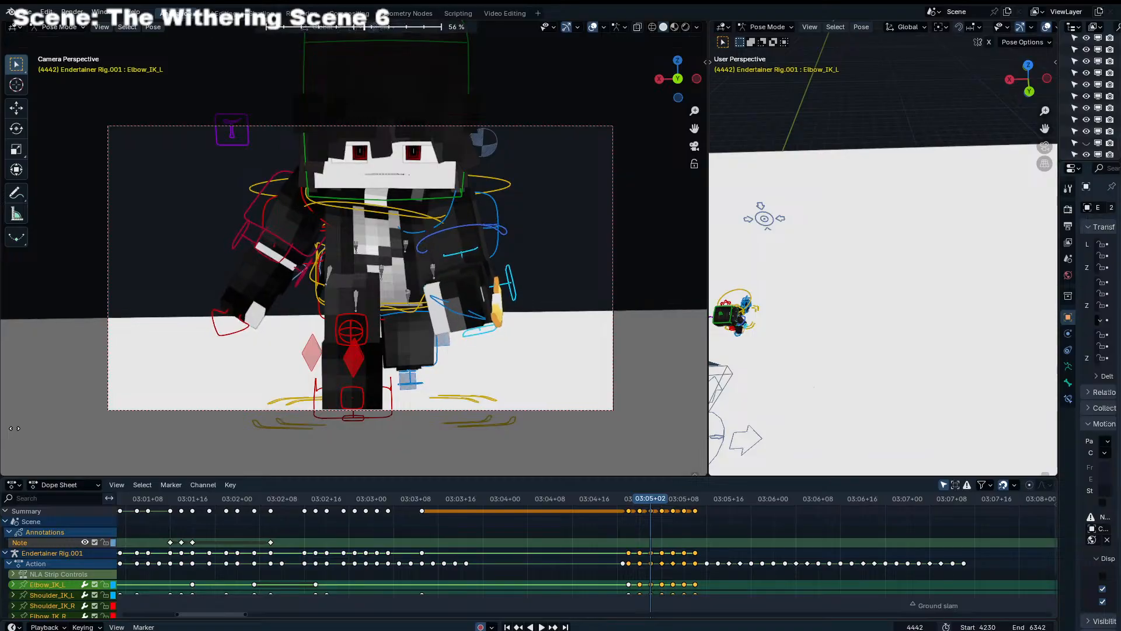
Readjust the arm controls' blend to neighbouring keys, using about 56% at frame 4442 and about 55% at frame 4448, and rework frame 4446
left_click(32, 423)
key("Right")
key("Right")
key("Right")
key("Right")
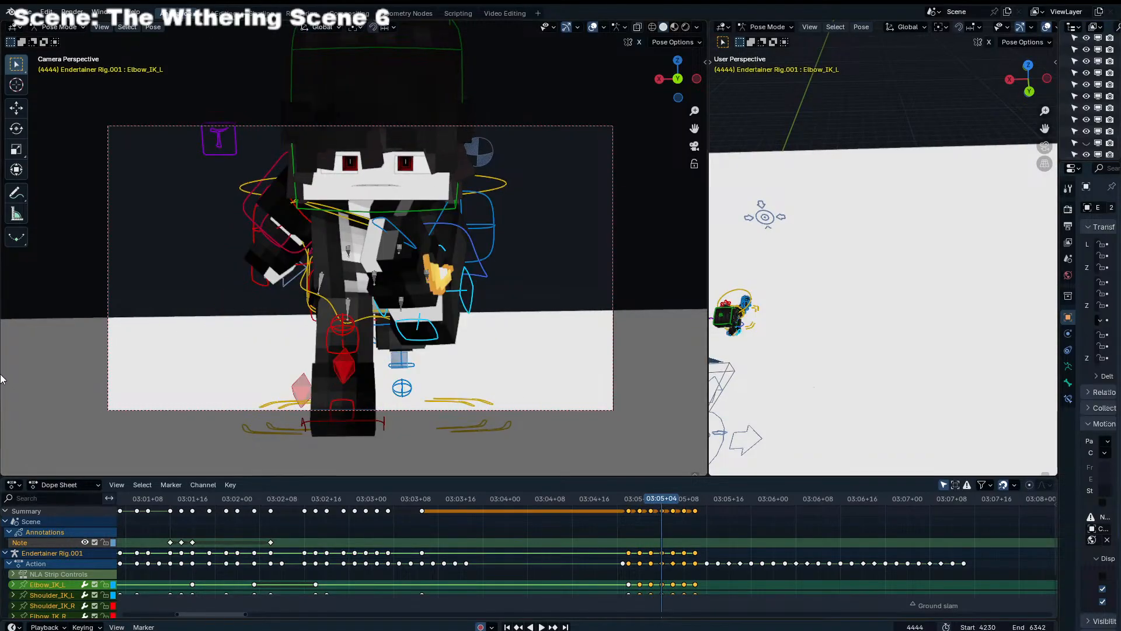
key("shift+e")
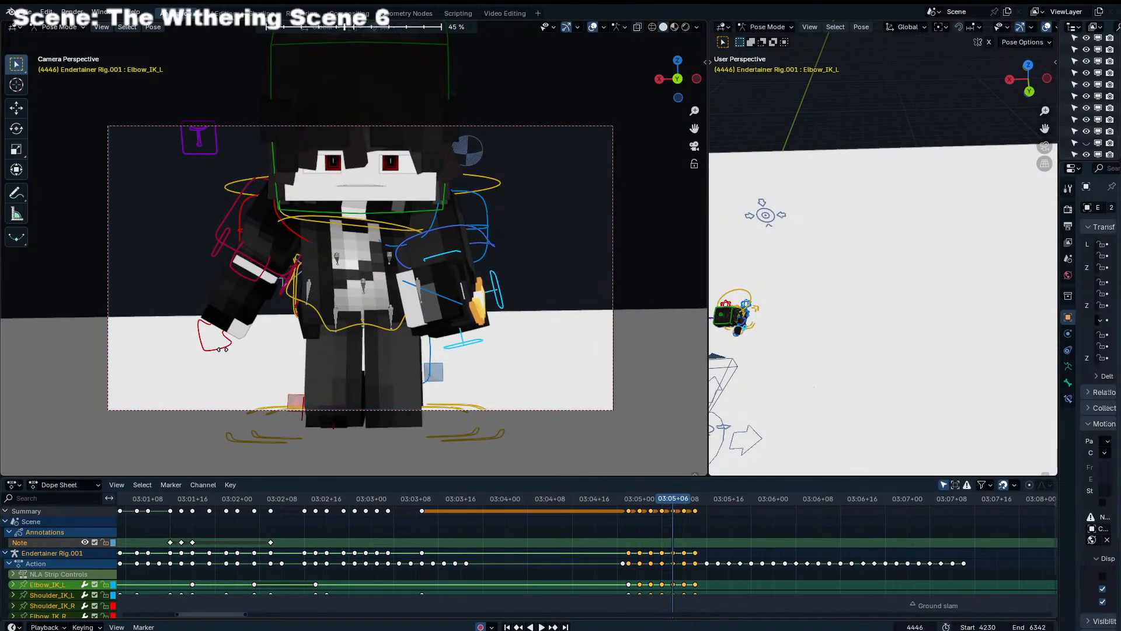
right_click(222, 349)
key("shift+e")
left_click(218, 355)
key("Right")
key("Right")
key("shift+e")
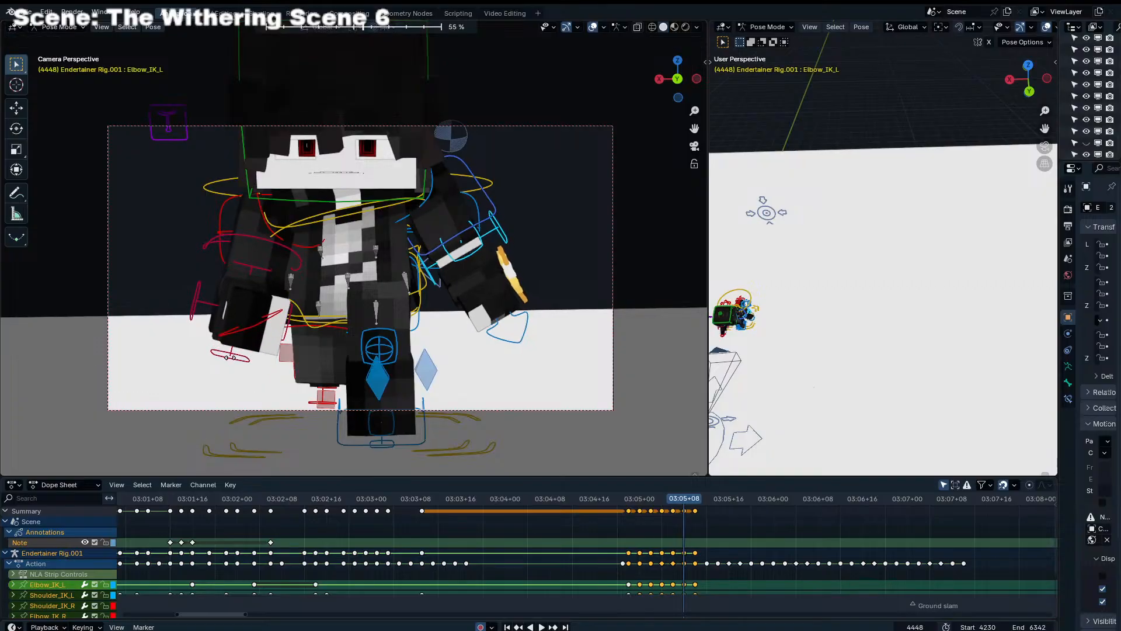
left_click(269, 353)
key("Right")
key("Right")
key("Right")
key("Right")
key("Right")
key("Right")
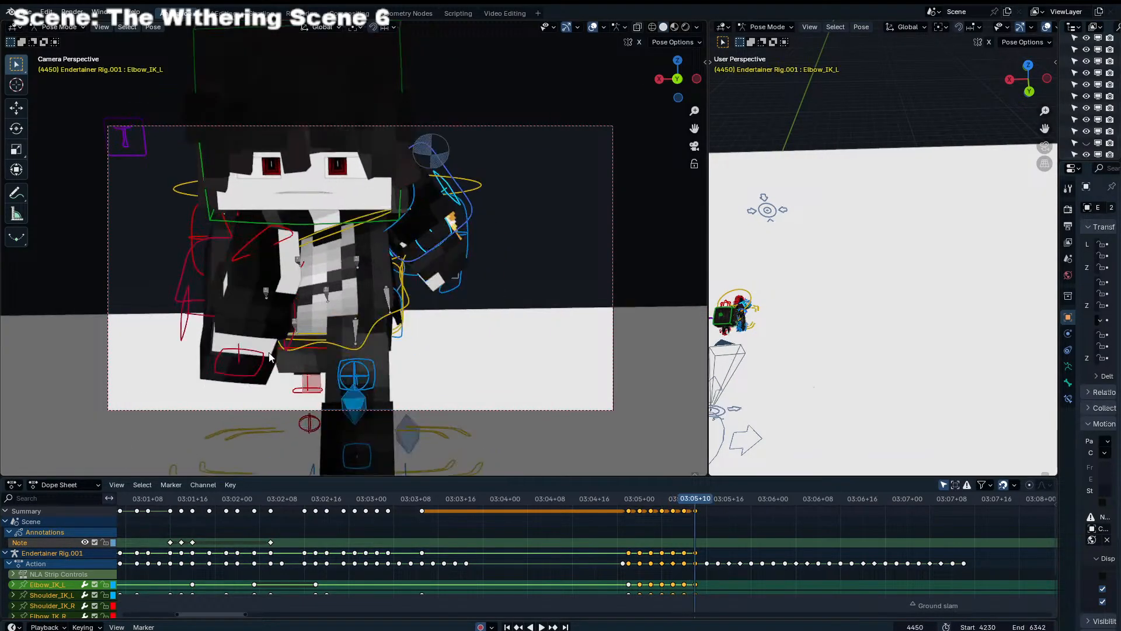
key("Right")
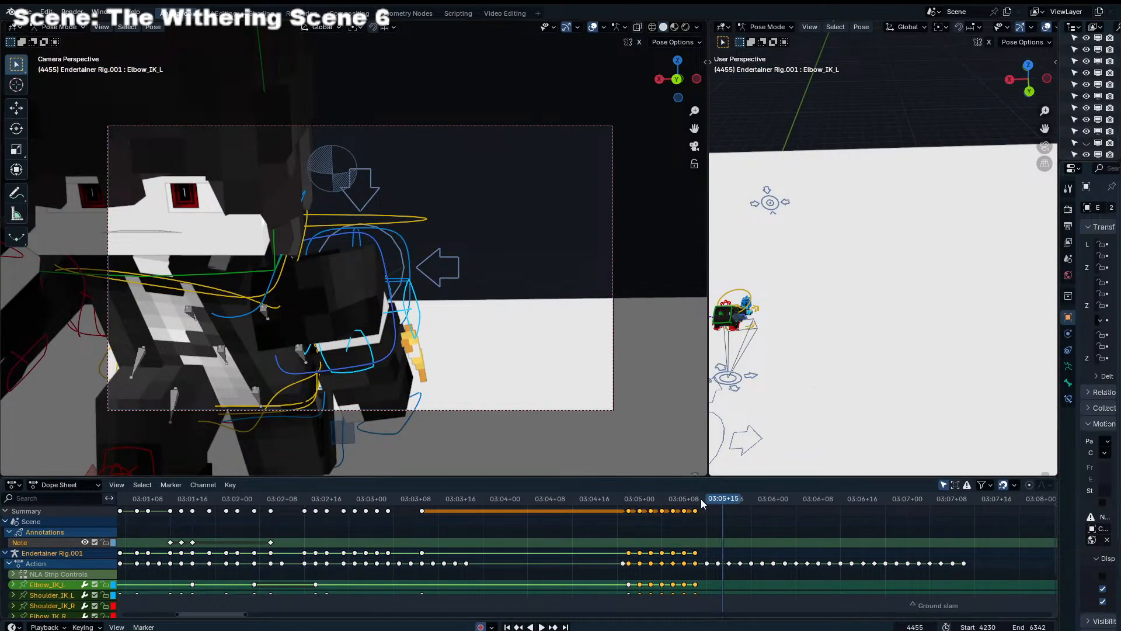
key("g")
right_click(777, 526)
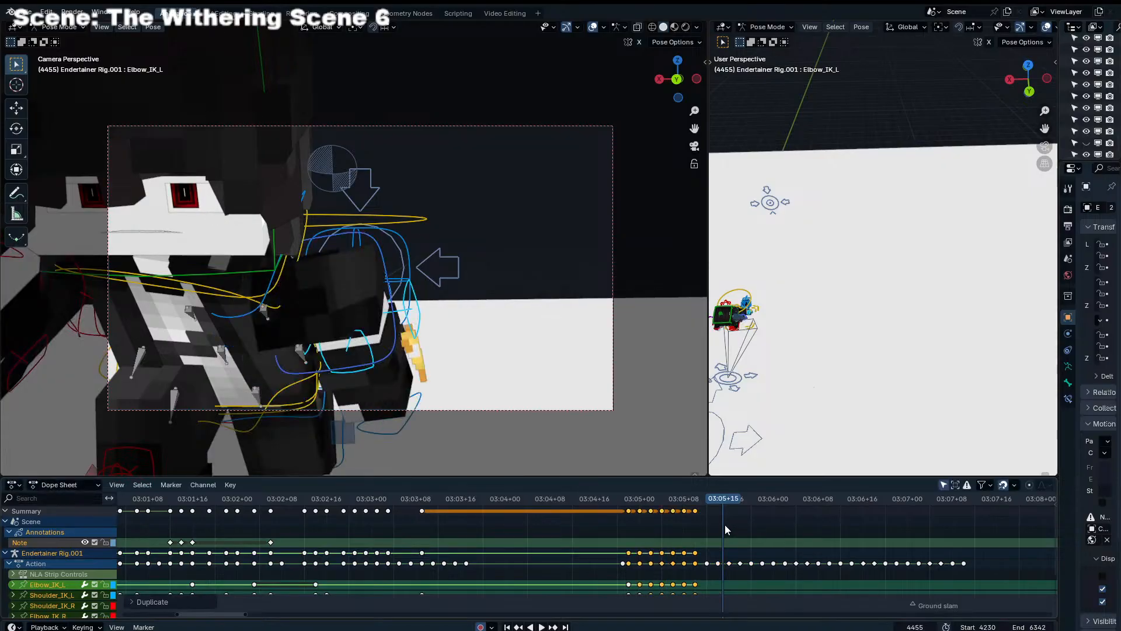
key("ctrl+z")
Copy the arm keys at frame 4450 back to frame 4438, and repeat the 12-frame arm cycle up to frame 4498
left_click_drag(706, 533, 619, 501)
key("shift+d")
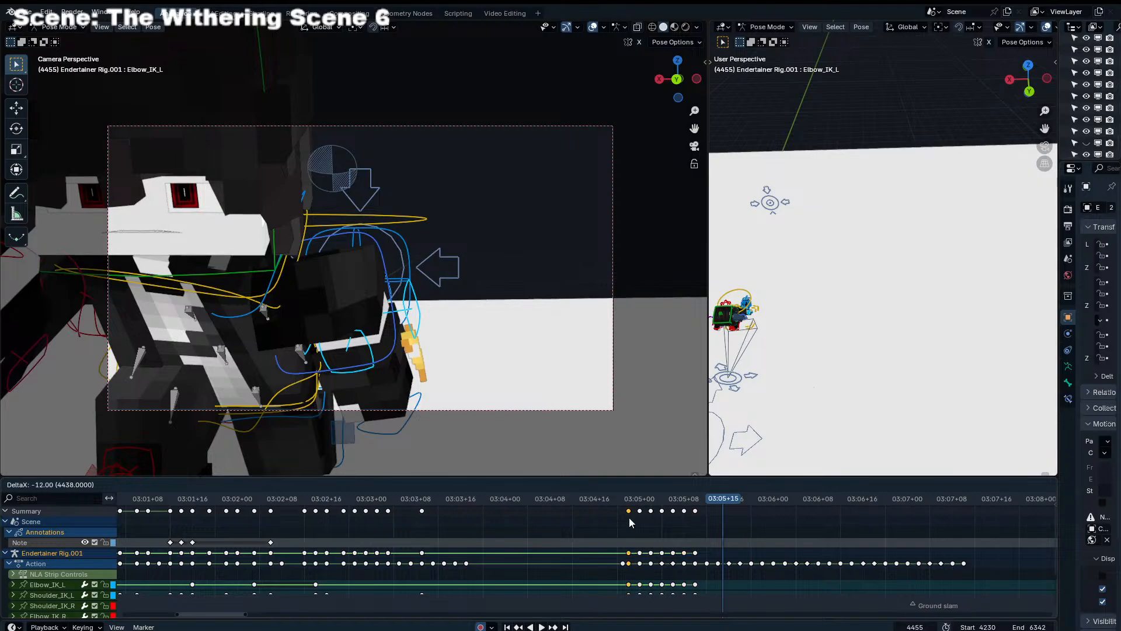
left_click(698, 541)
key("shift+r")
key("shift+r")
Play the repeated arm cycle and examine the run from the camera and from the character's side
key("space")
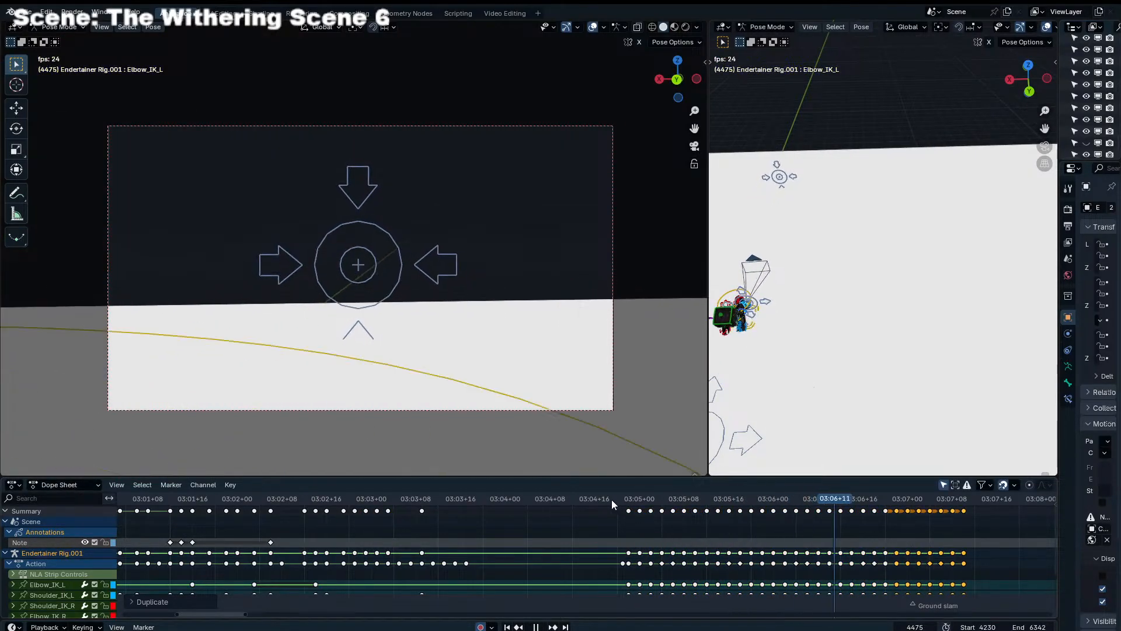
left_click(586, 499)
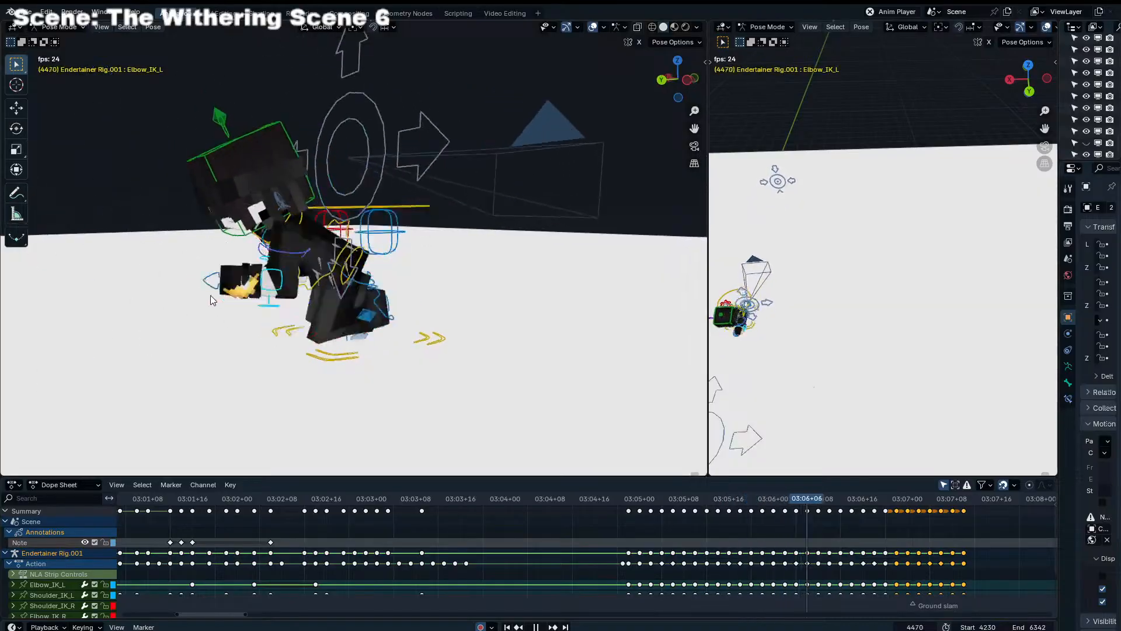
key("space")
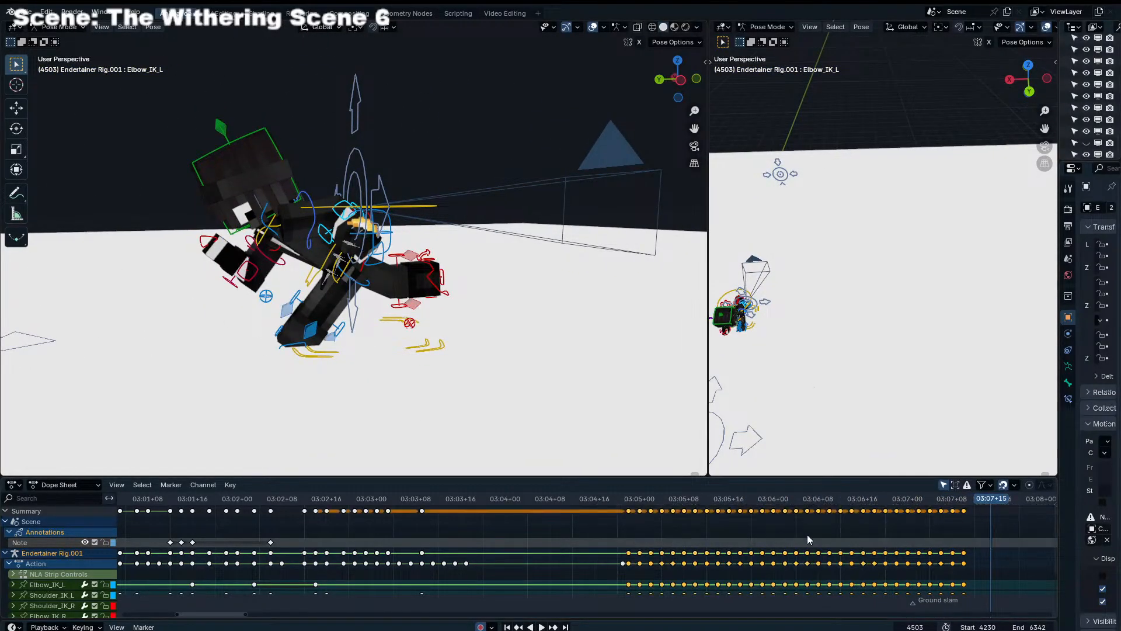
left_click(629, 500)
key("space")
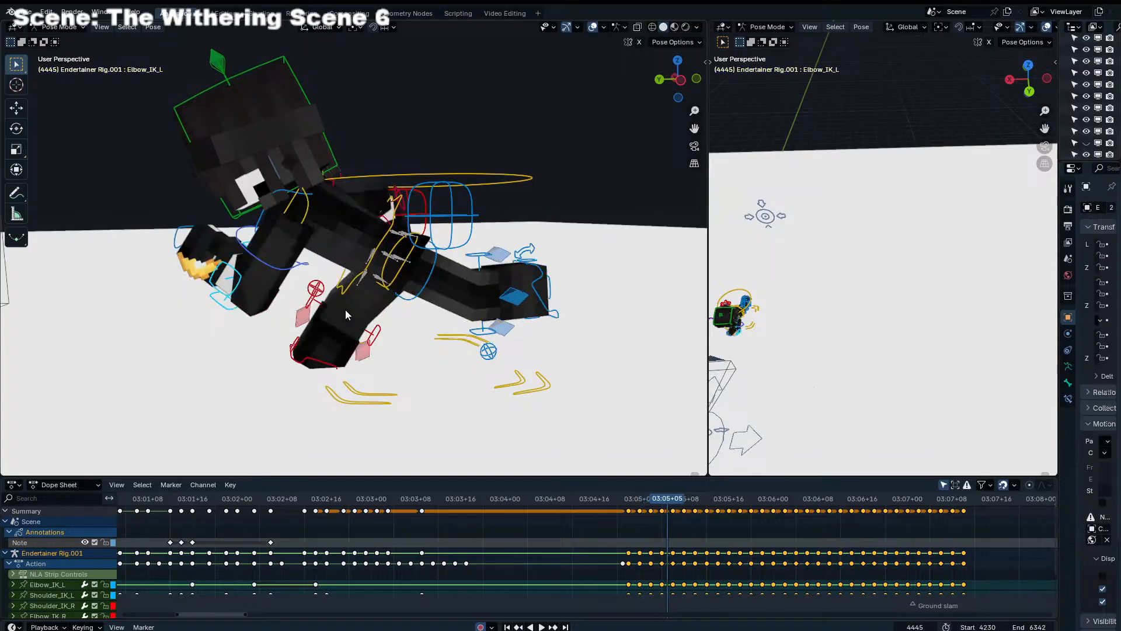
Try shifting the arm controls' run-cycle keys one frame later and play the result, and undo the shift
type("g.001")
key("Return")
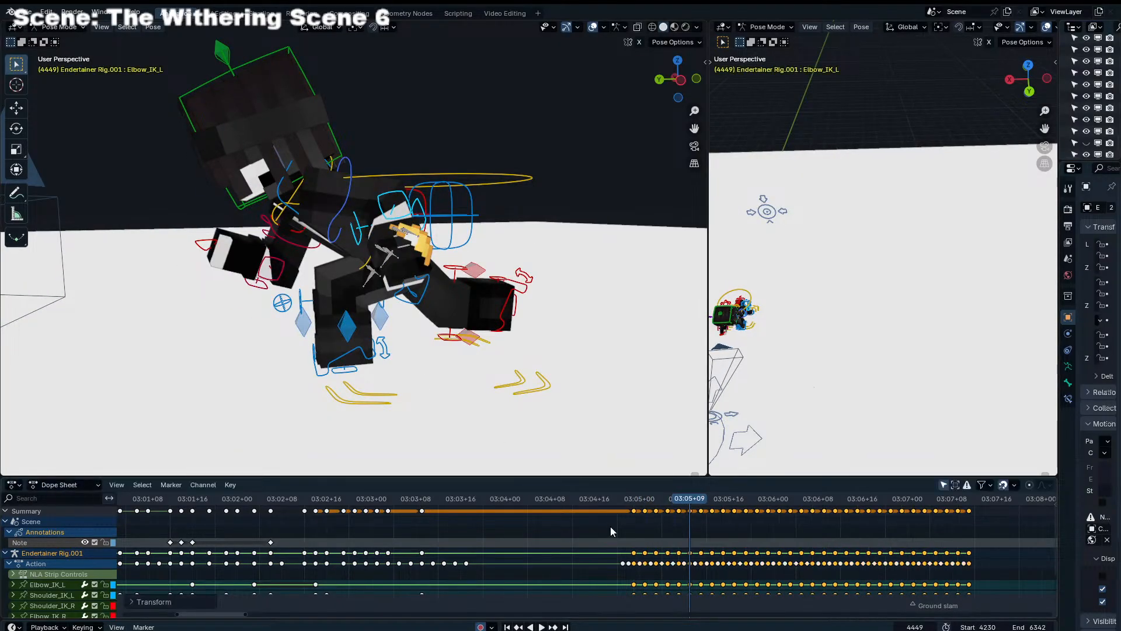
left_click(629, 495)
key("space")
Play the run cycle in the free perspective view while examining the arms from around the character
key("space")
key("ctrl+z")
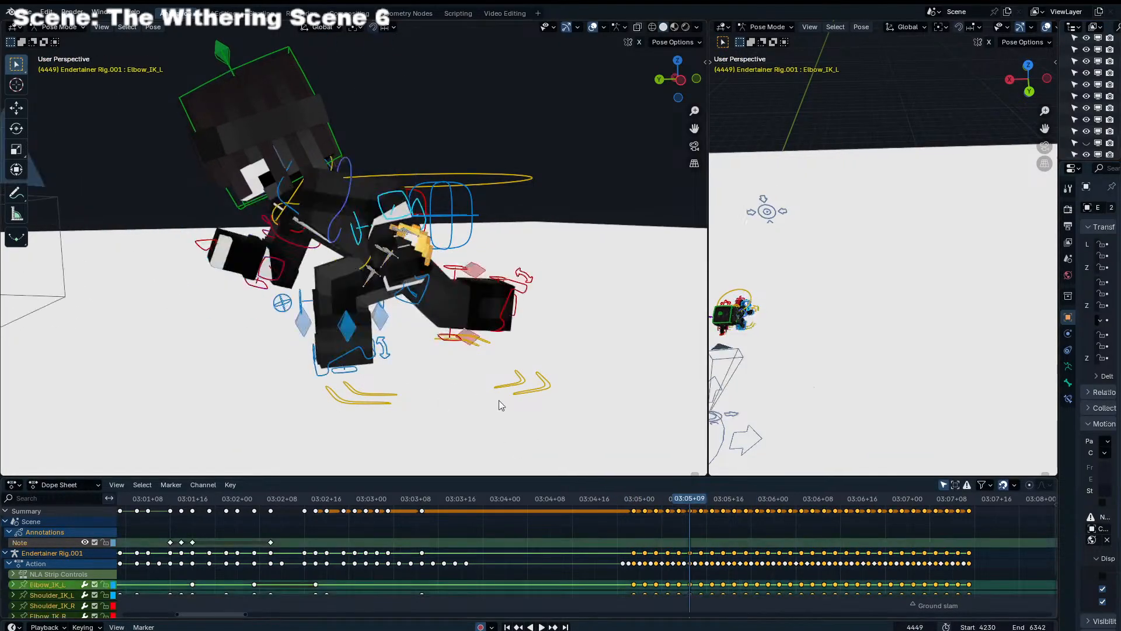
key("ctrl+z")
left_click(618, 502)
key("space")
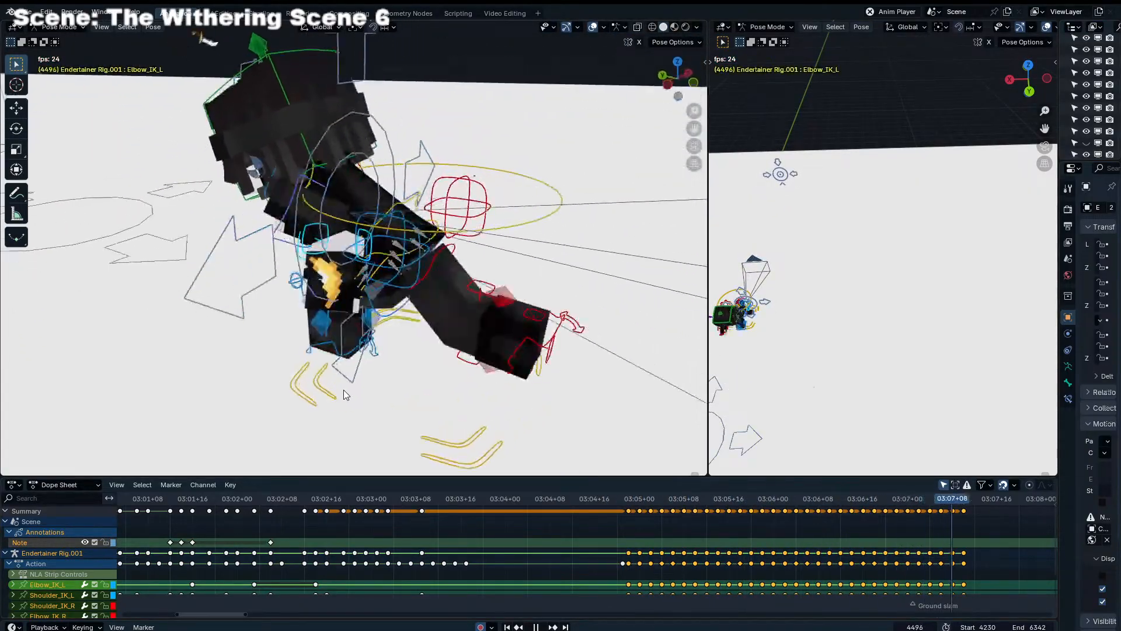
key("space")
Return to the camera view, save the file, and play the run cycle through the shot
key("KP_0")
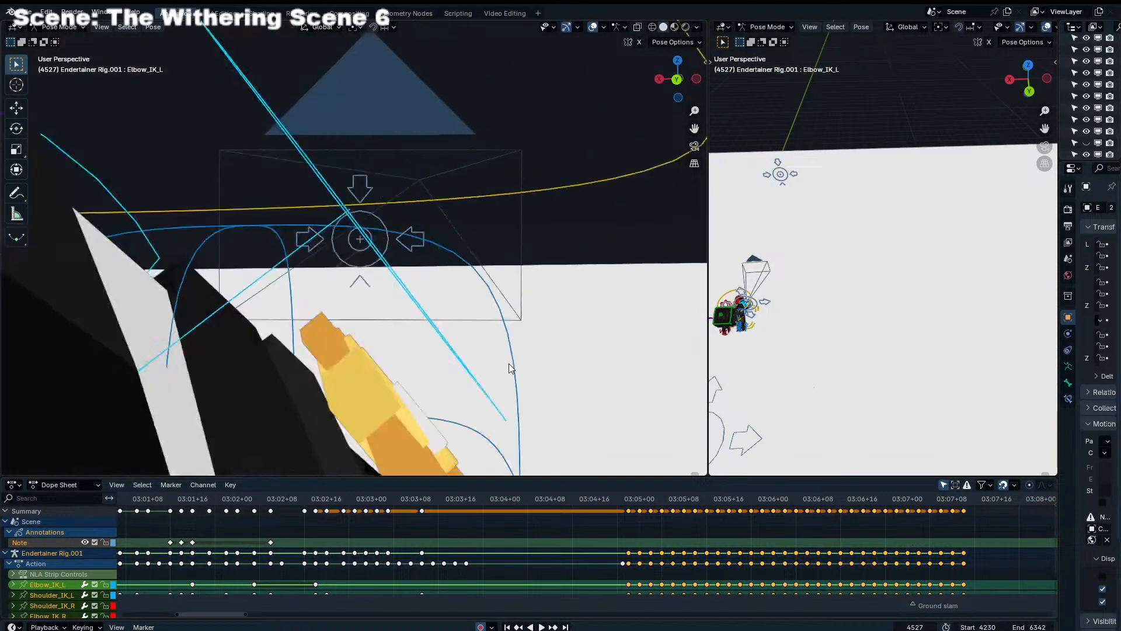
key("ctrl+s")
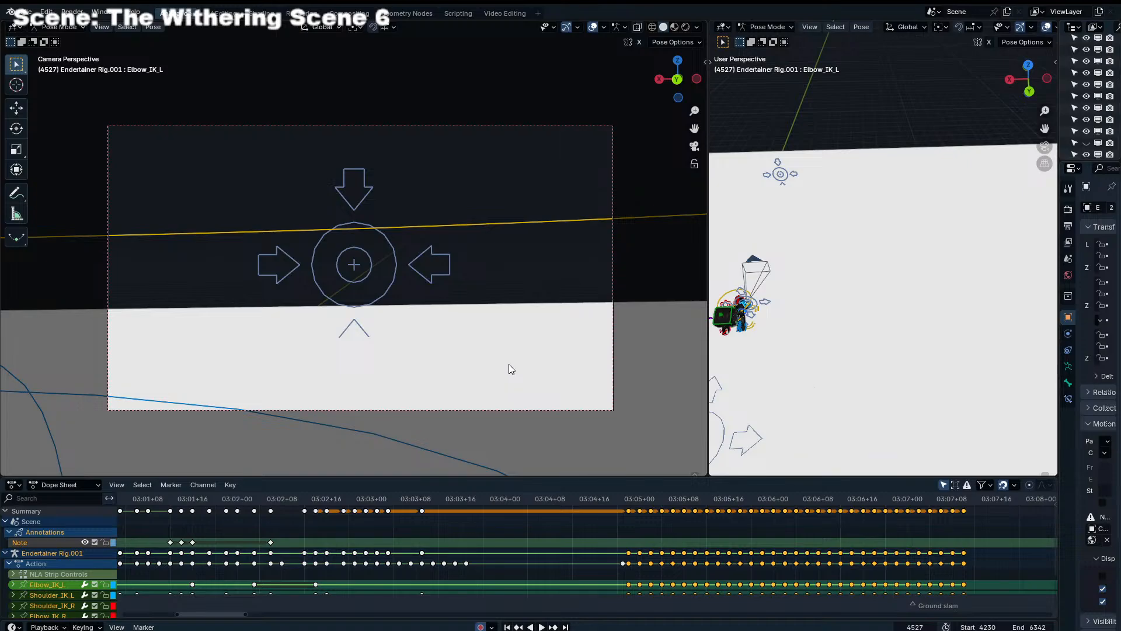
left_click_drag(629, 498, 604, 496)
key("space")
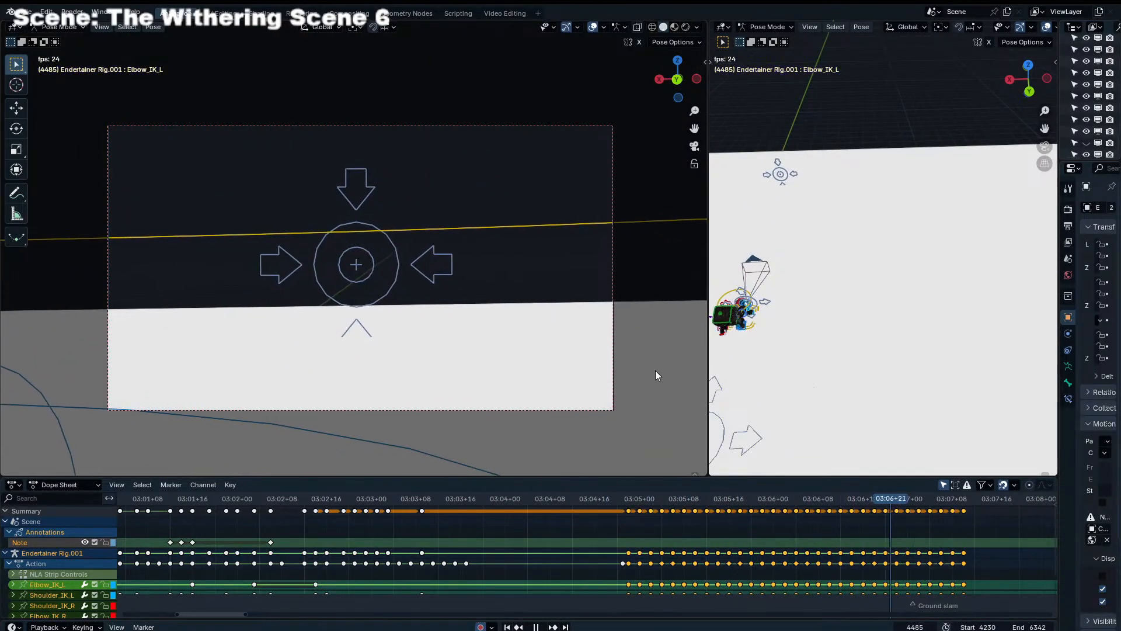
key("space")
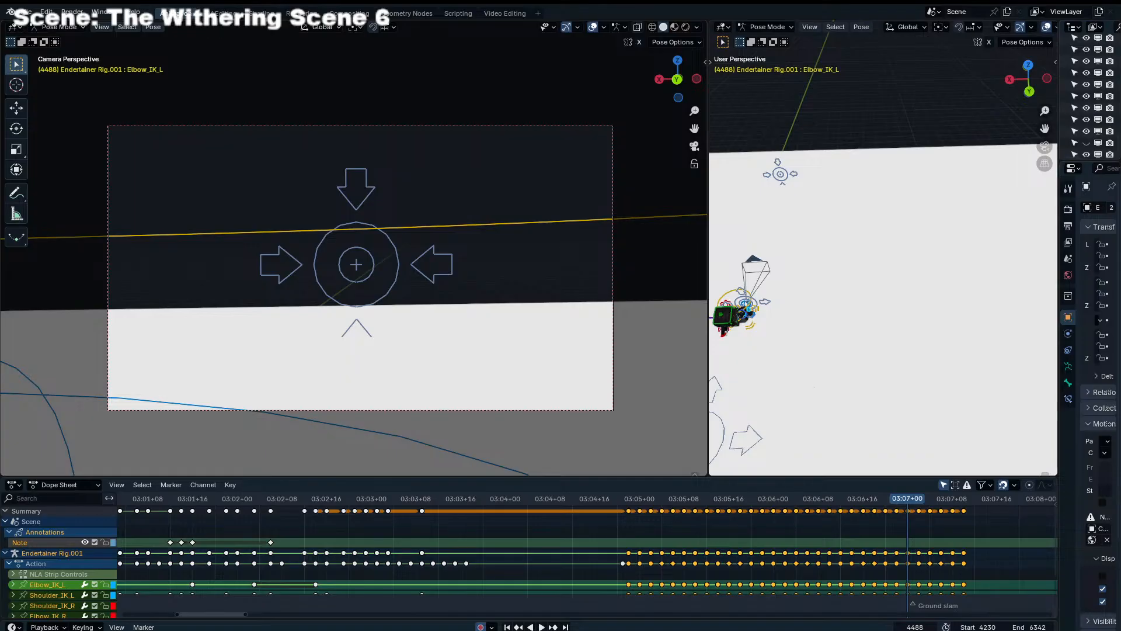